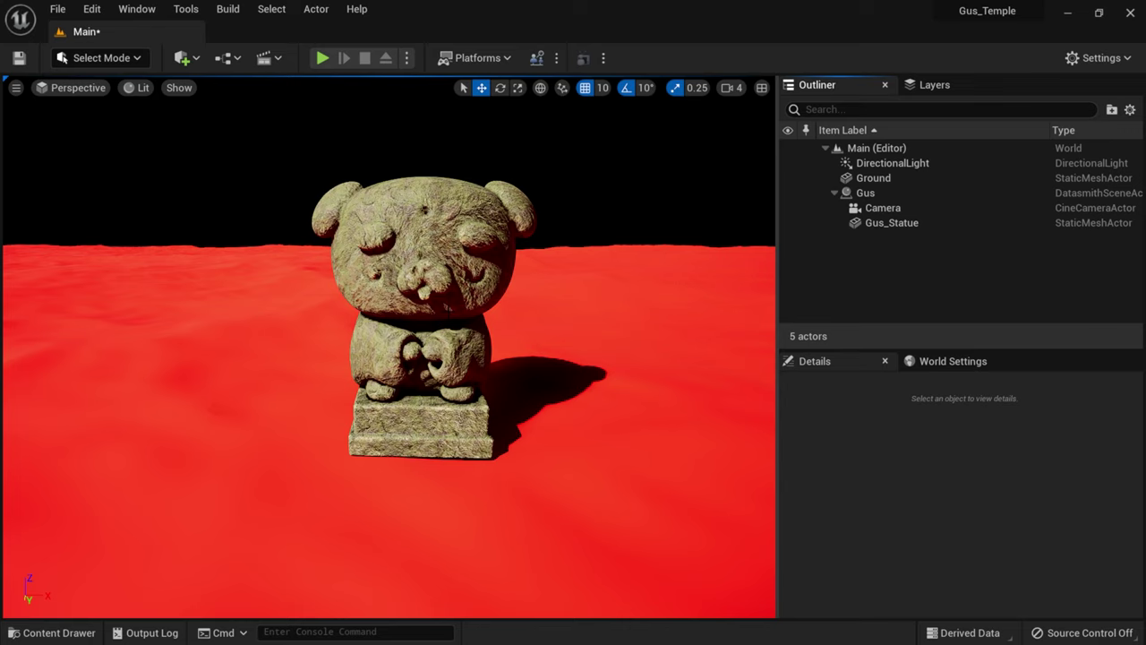
# Step: Delete the existing directional light from the level
pyautogui.click(896, 162)
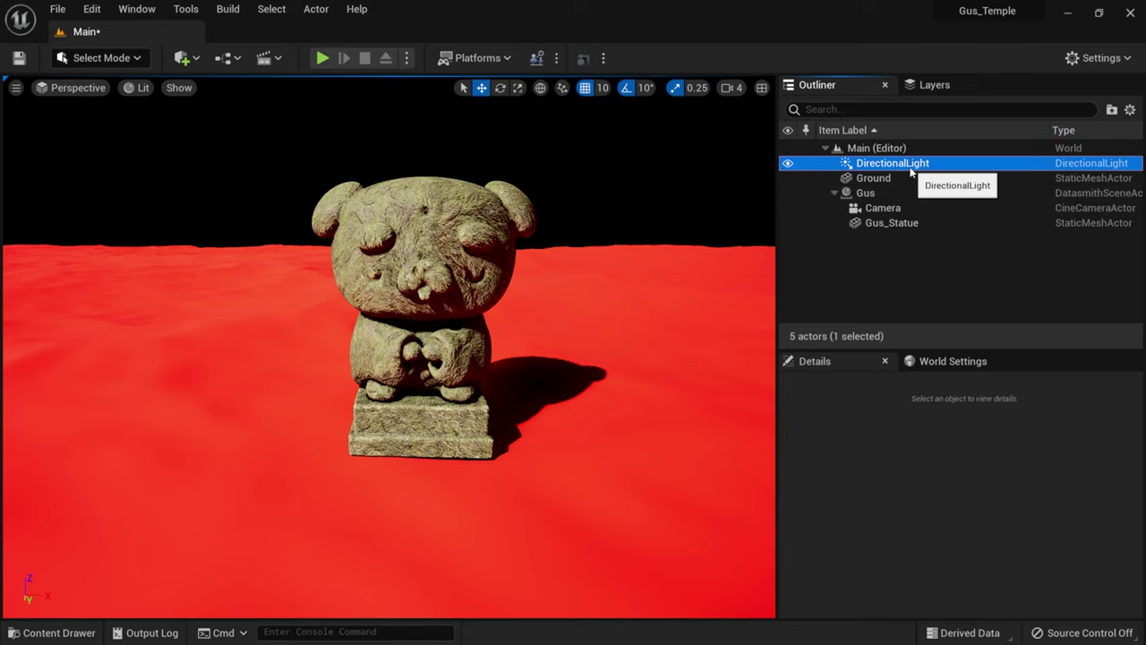
pyautogui.click(895, 265)
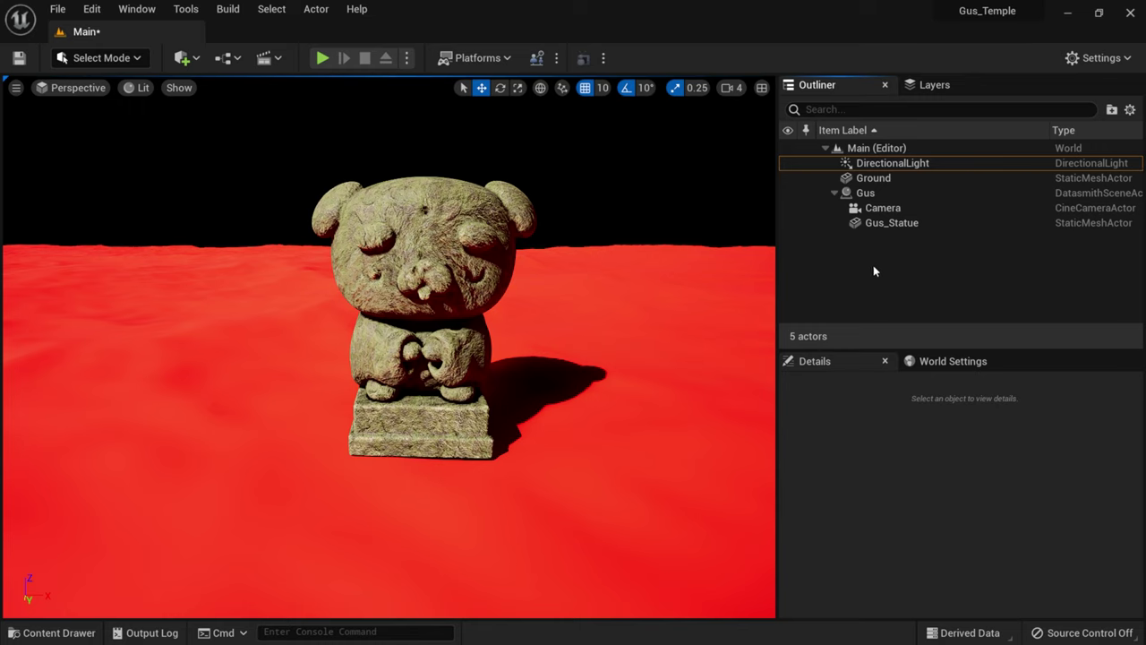
pyautogui.click(922, 164)
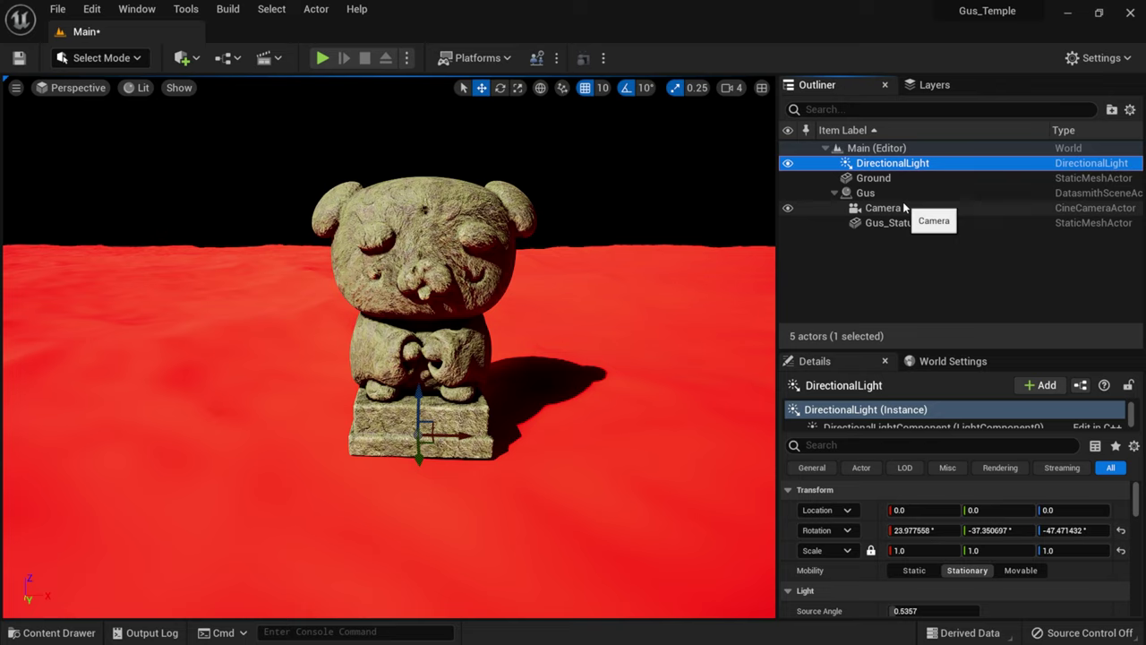
pyautogui.click(886, 246)
pyautogui.click(882, 169)
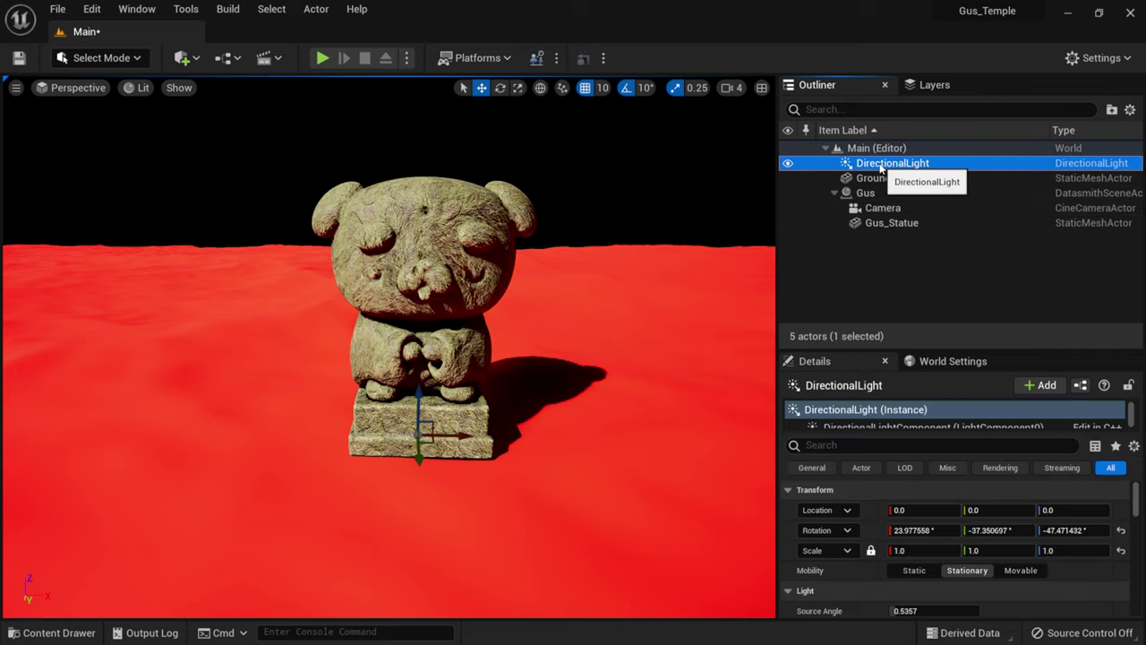
pyautogui.press('Delete')
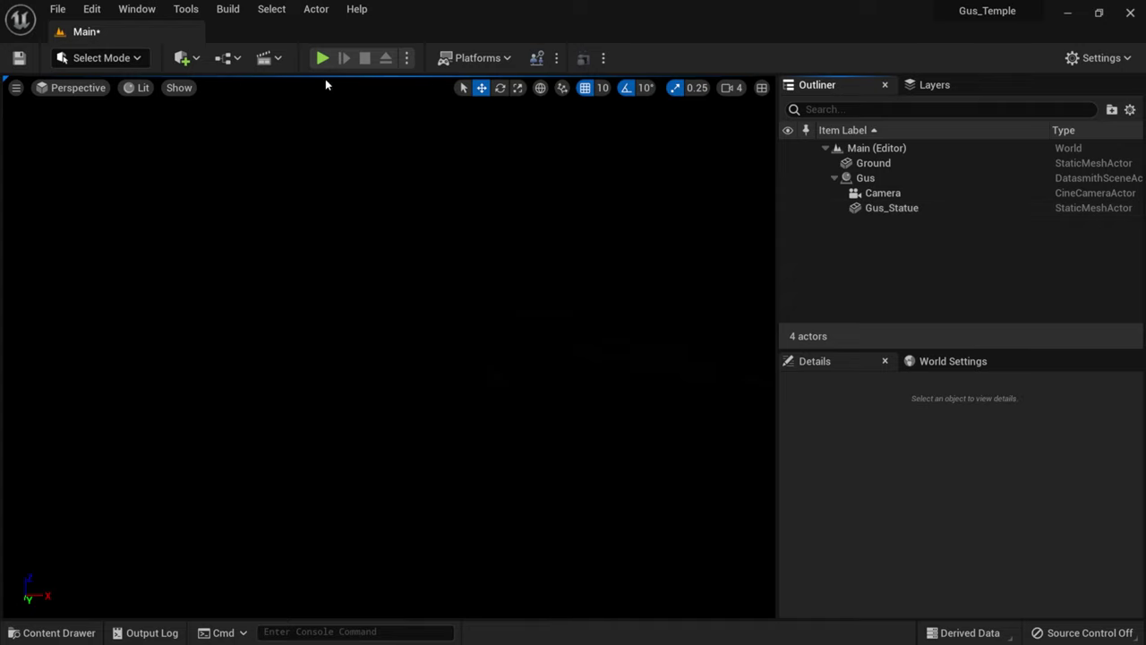
# Step: Open the Env. Light Mixer and shrink and reposition its window so the viewport and actor list stay visible
pyautogui.click(142, 15)
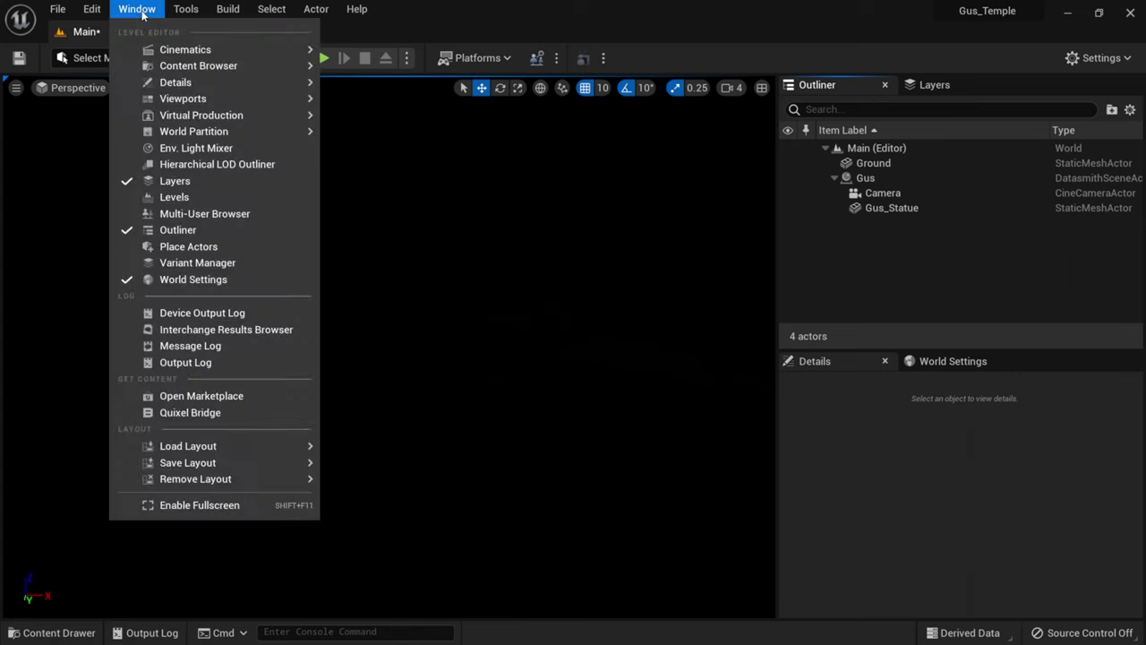
pyautogui.click(179, 151)
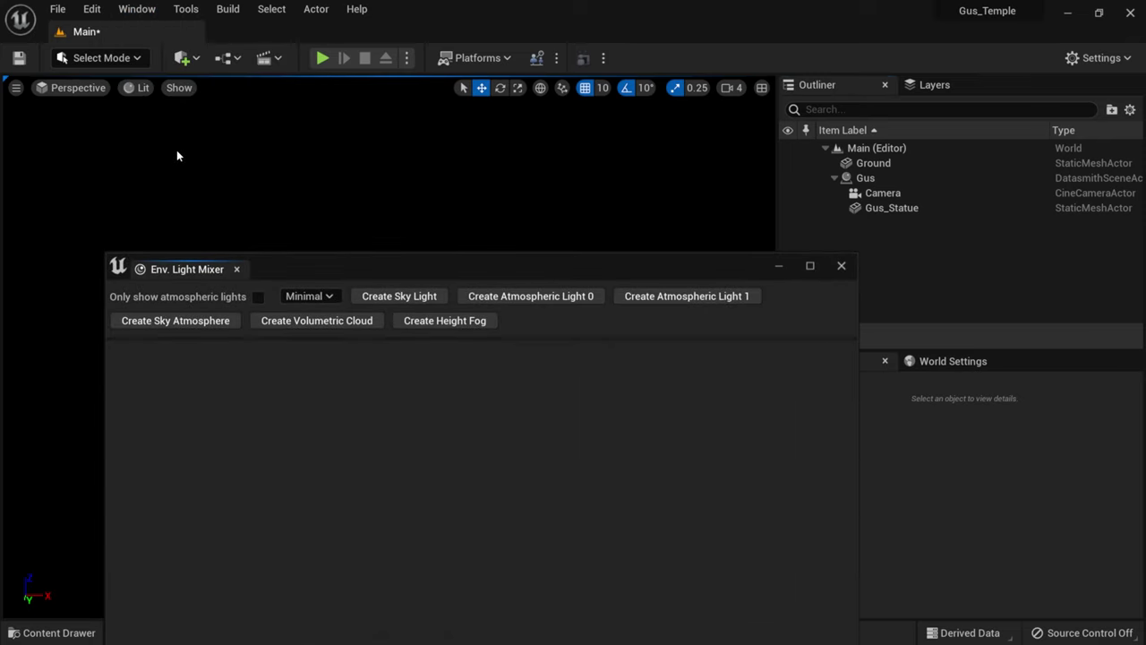
pyautogui.moveTo(404, 275); pyautogui.dragTo(364, 95)
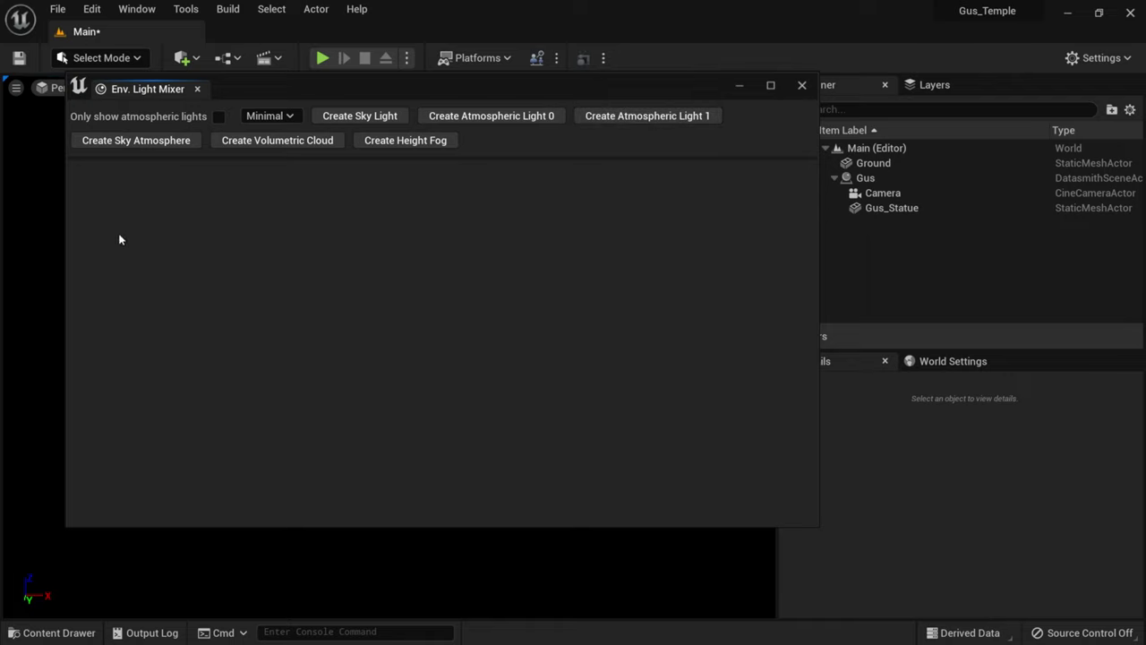
pyautogui.moveTo(66, 228); pyautogui.dragTo(328, 226)
pyautogui.moveTo(519, 87); pyautogui.dragTo(844, 104)
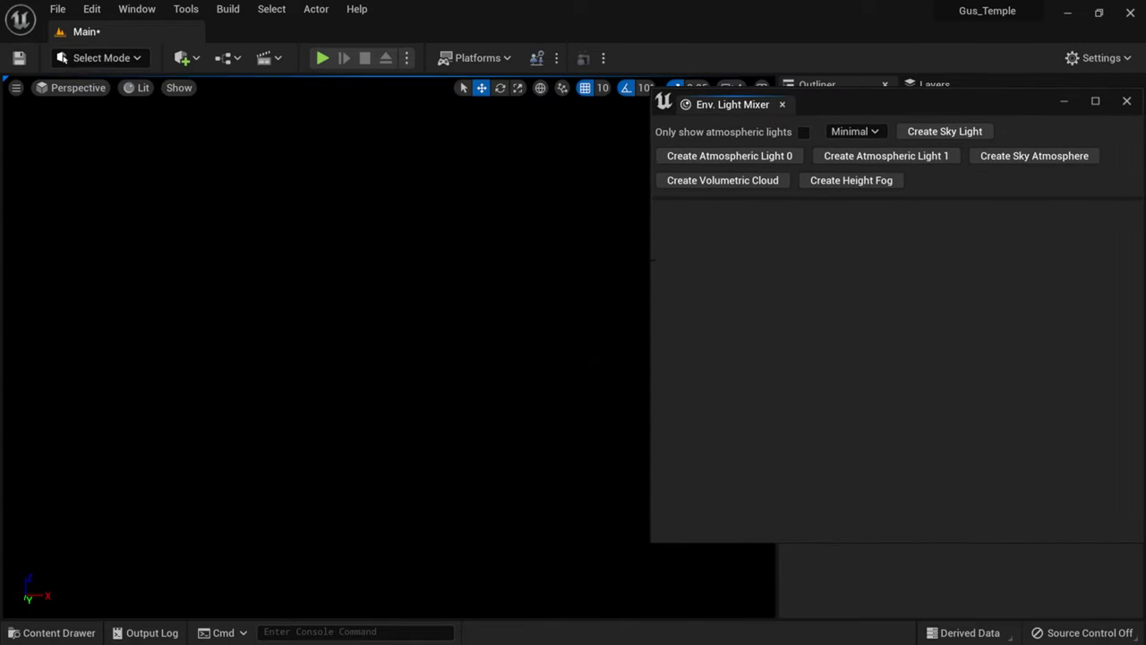
pyautogui.moveTo(859, 101); pyautogui.dragTo(886, 293)
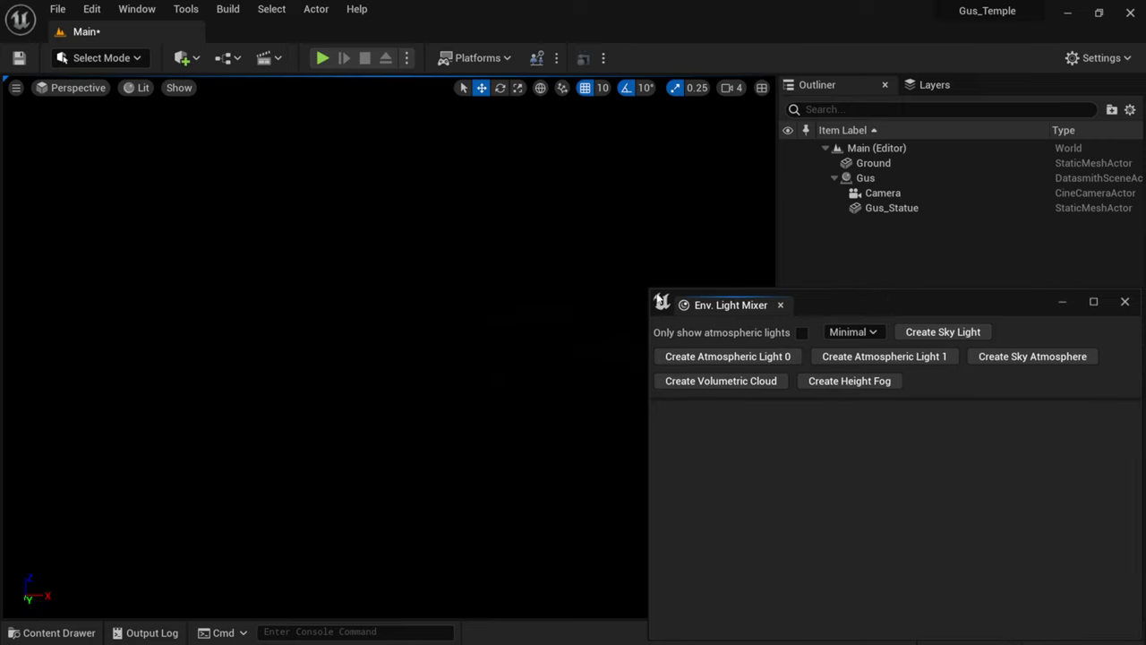
pyautogui.moveTo(650, 296); pyautogui.dragTo(758, 343)
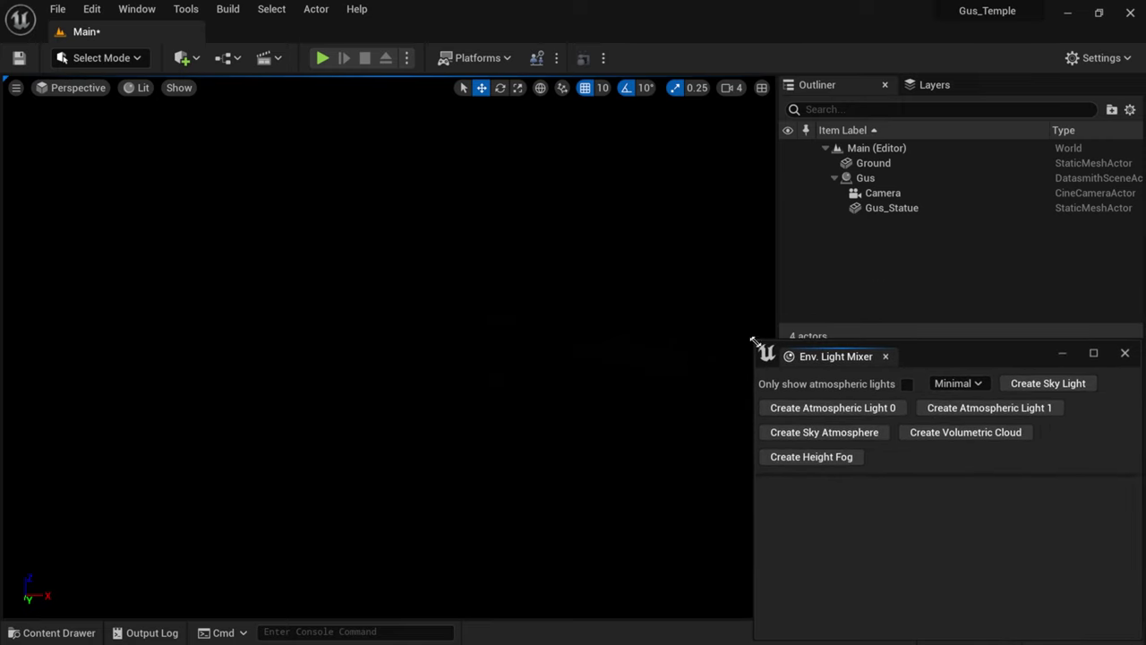
pyautogui.moveTo(936, 352); pyautogui.dragTo(923, 348)
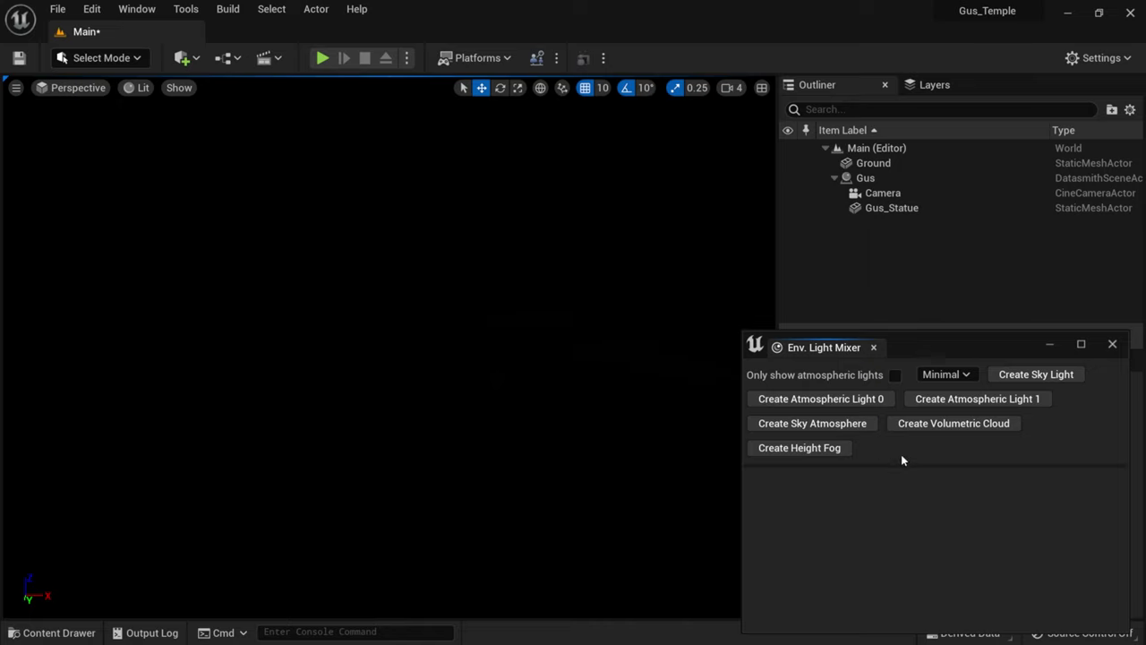
# Step: Add a sky light and Atmospheric Light 0 to the level with the Env. Light Mixer
pyautogui.click(1017, 376)
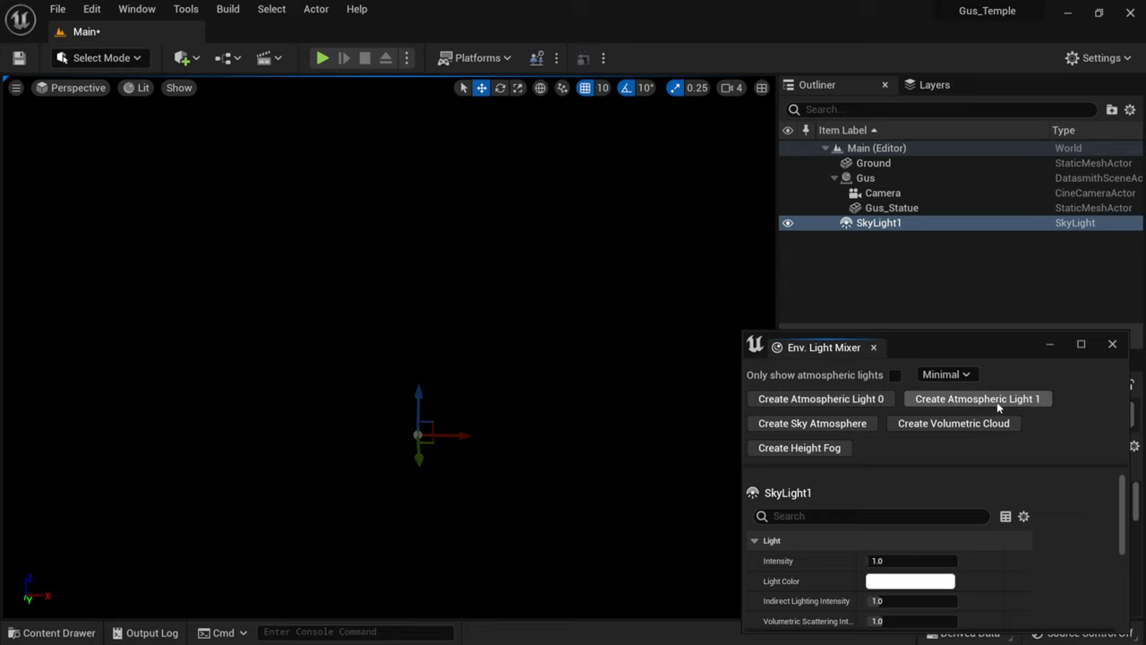
pyautogui.click(821, 398)
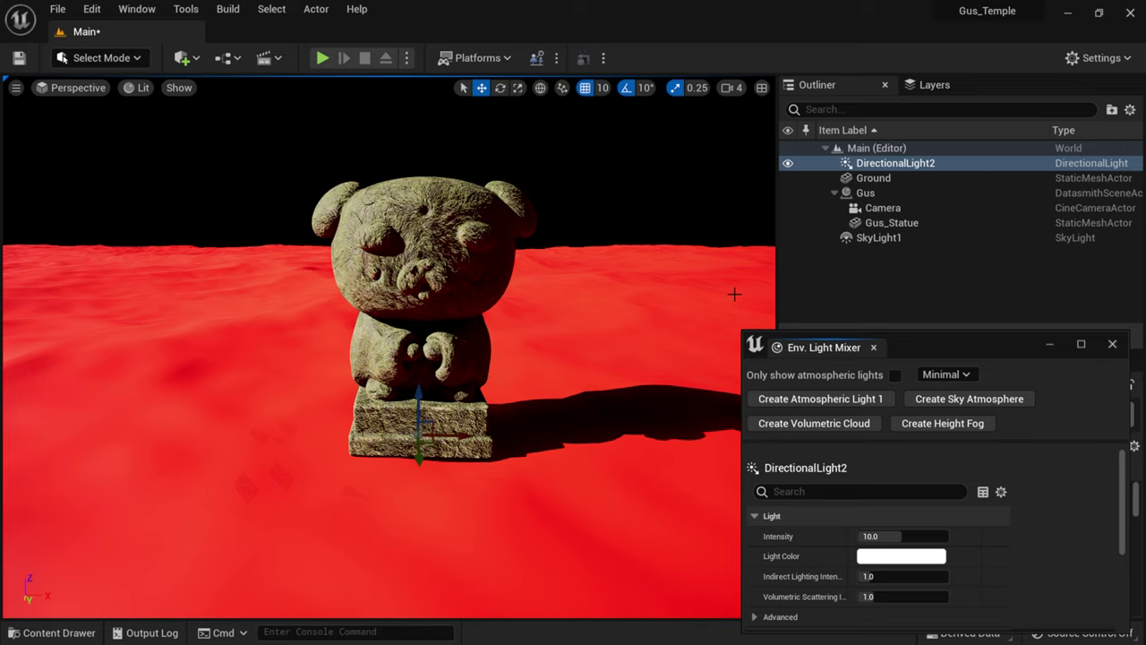
# Step: Add a sky atmosphere and a volumetric cloud to the level and check the sky around the statue
pyautogui.click(949, 403)
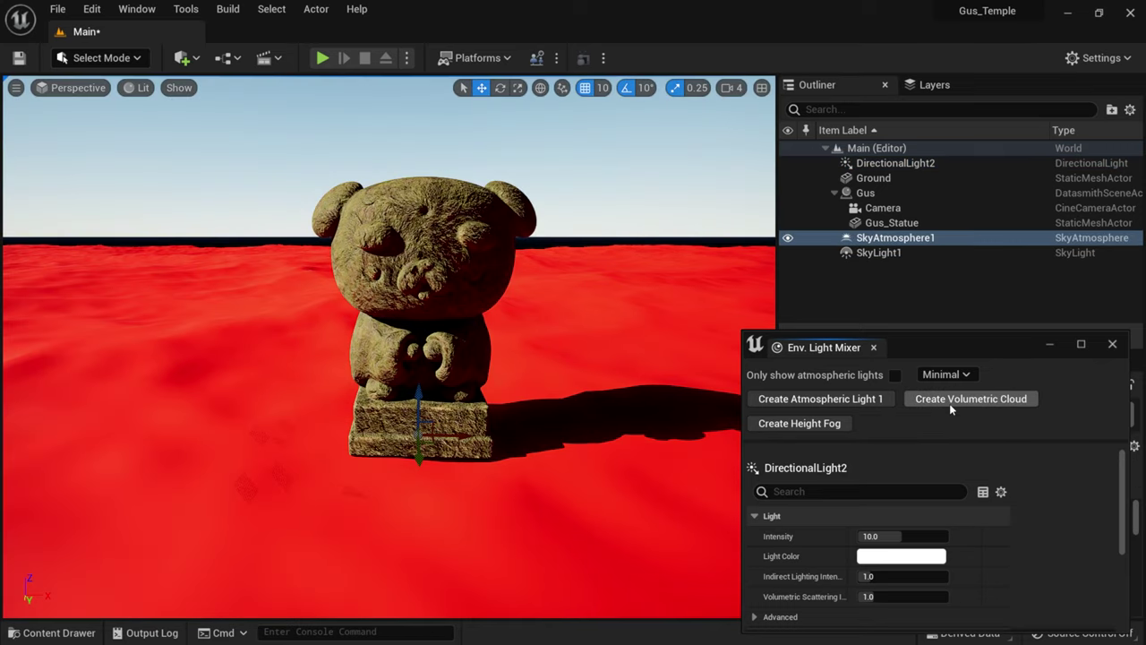
pyautogui.moveTo(619, 289); pyautogui.dragTo(550, 190, button='right')
pyautogui.moveTo(439, 251); pyautogui.dragTo(568, 309, button='right')
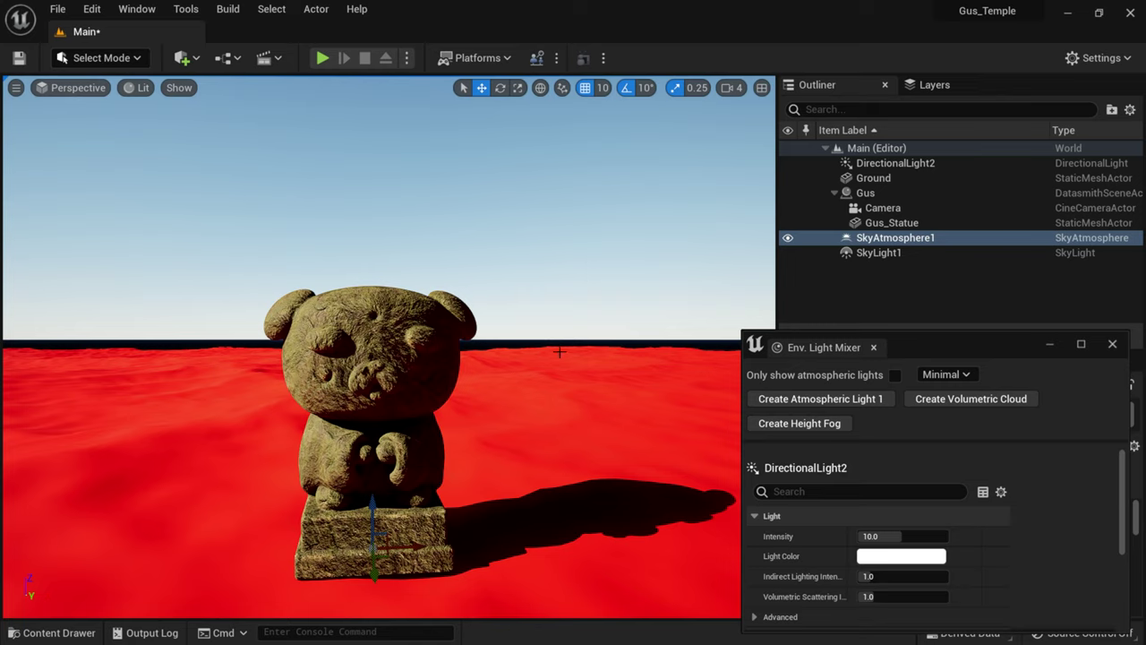
pyautogui.click(995, 405)
pyautogui.moveTo(539, 336)
pyautogui.mouseDown(button='right')
pyautogui.moveTo(538, 287)
pyautogui.moveTo(319, 325)
pyautogui.moveTo(465, 338)
pyautogui.moveTo(525, 359)
pyautogui.moveTo(528, 349)
pyautogui.mouseUp(button='right')
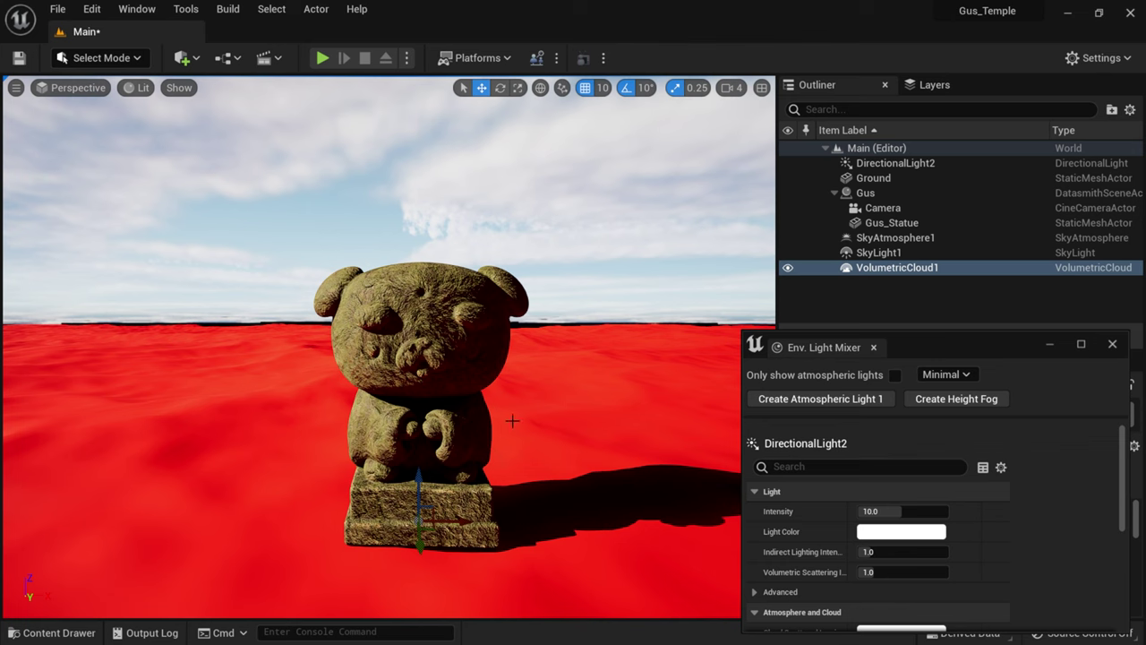
pyautogui.moveTo(986, 337); pyautogui.dragTo(911, 358)
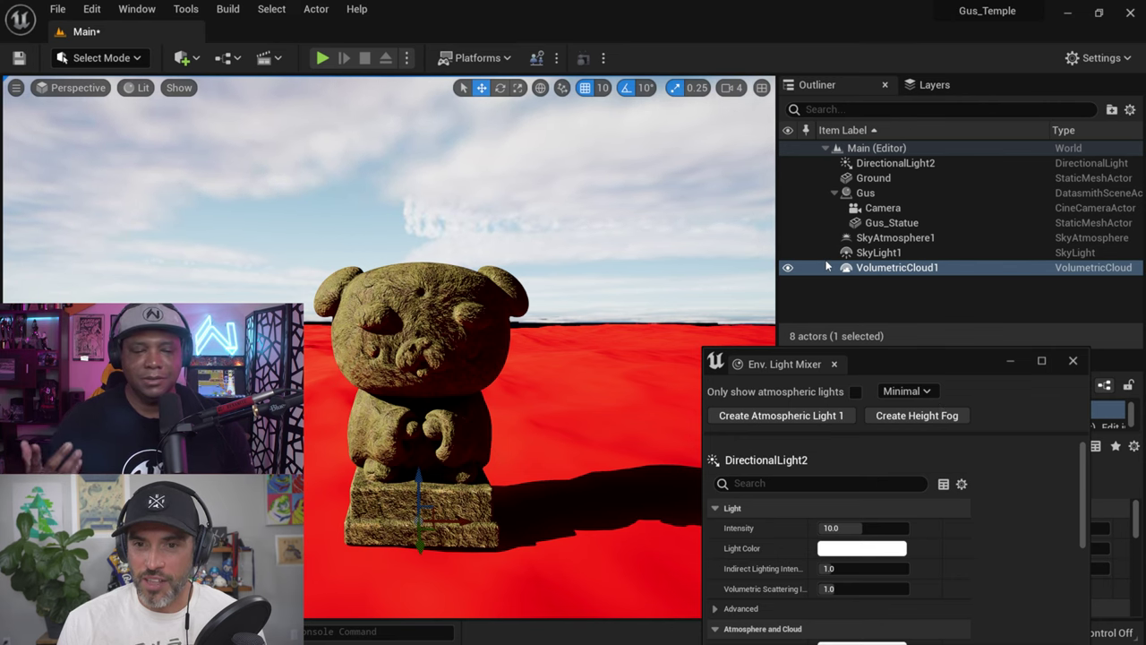
pyautogui.moveTo(563, 204); pyautogui.dragTo(552, 210, button='right')
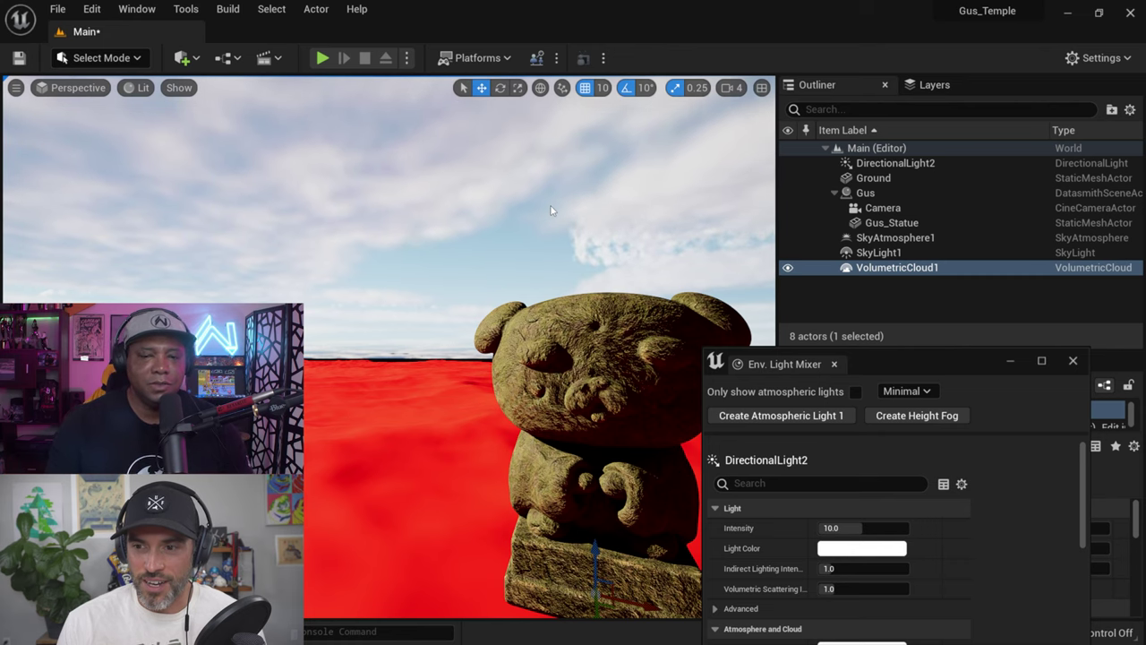
pyautogui.moveTo(551, 211); pyautogui.dragTo(578, 197, button='right')
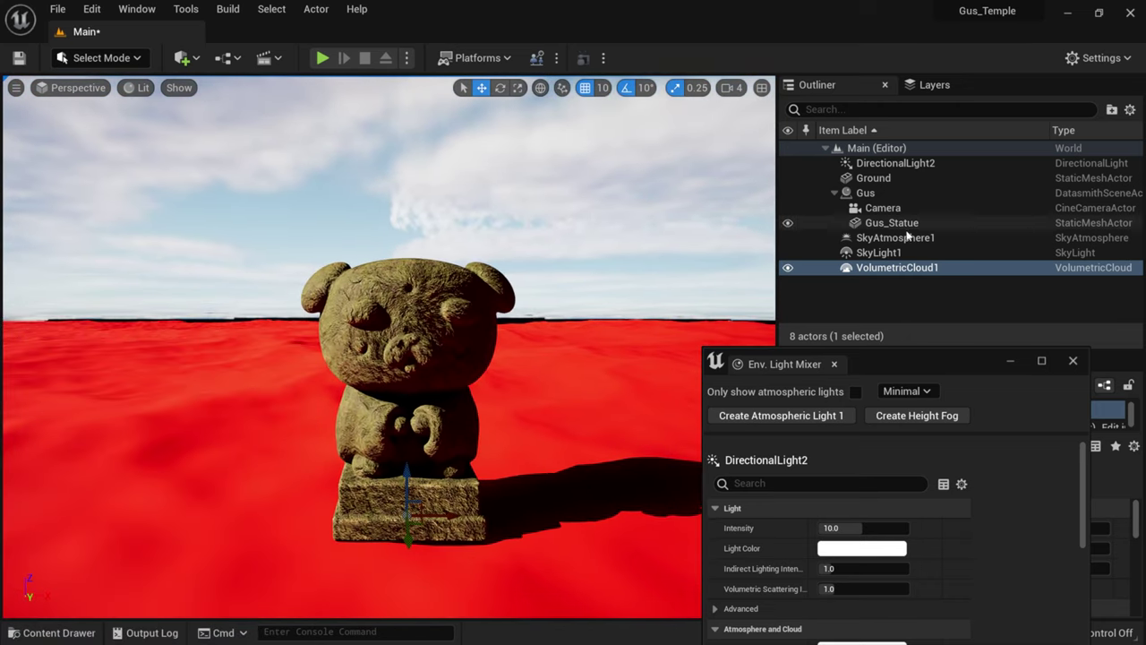
# Step: Add height fog to the level and close the Env. Light Mixer
pyautogui.click(920, 421)
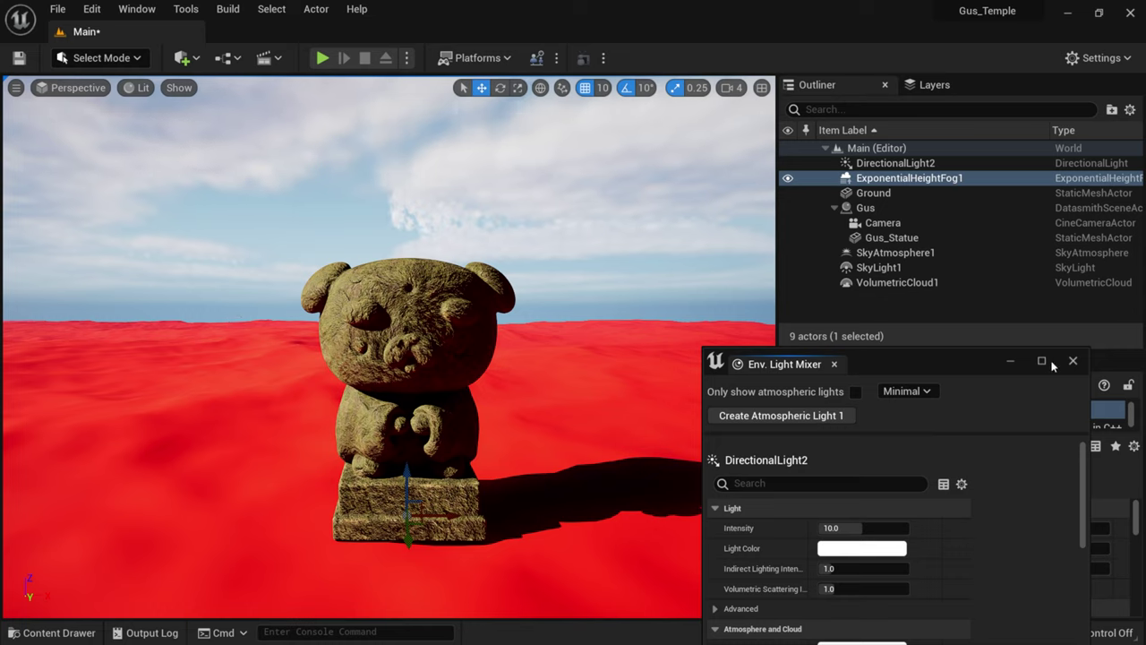
pyautogui.moveTo(919, 359); pyautogui.dragTo(722, 183)
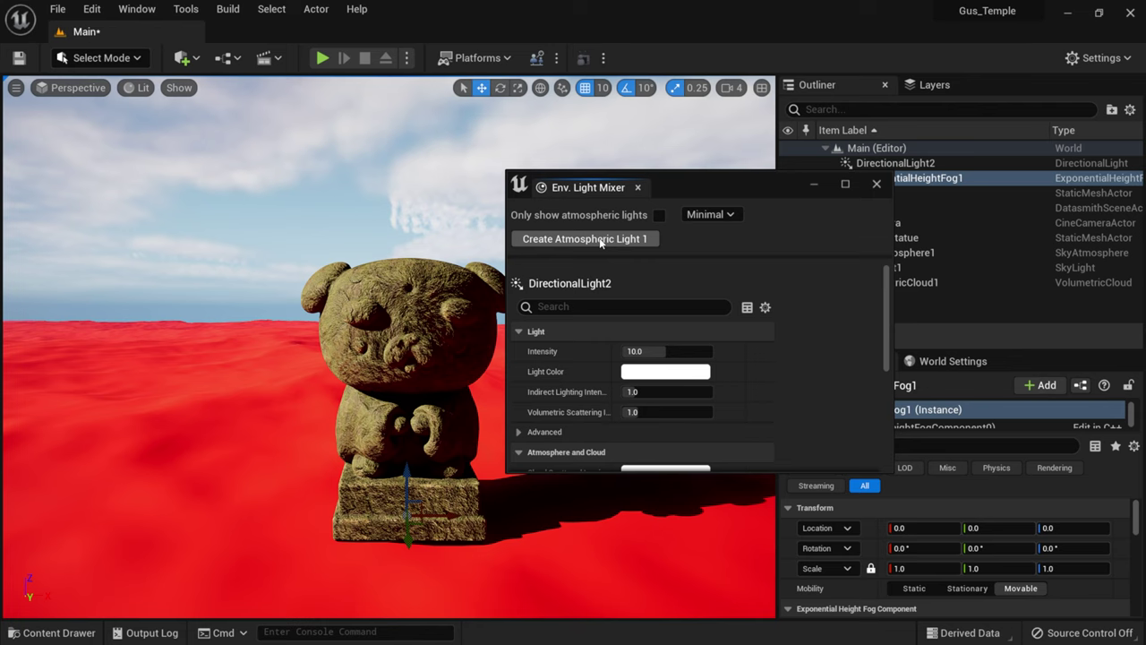
pyautogui.click(877, 186)
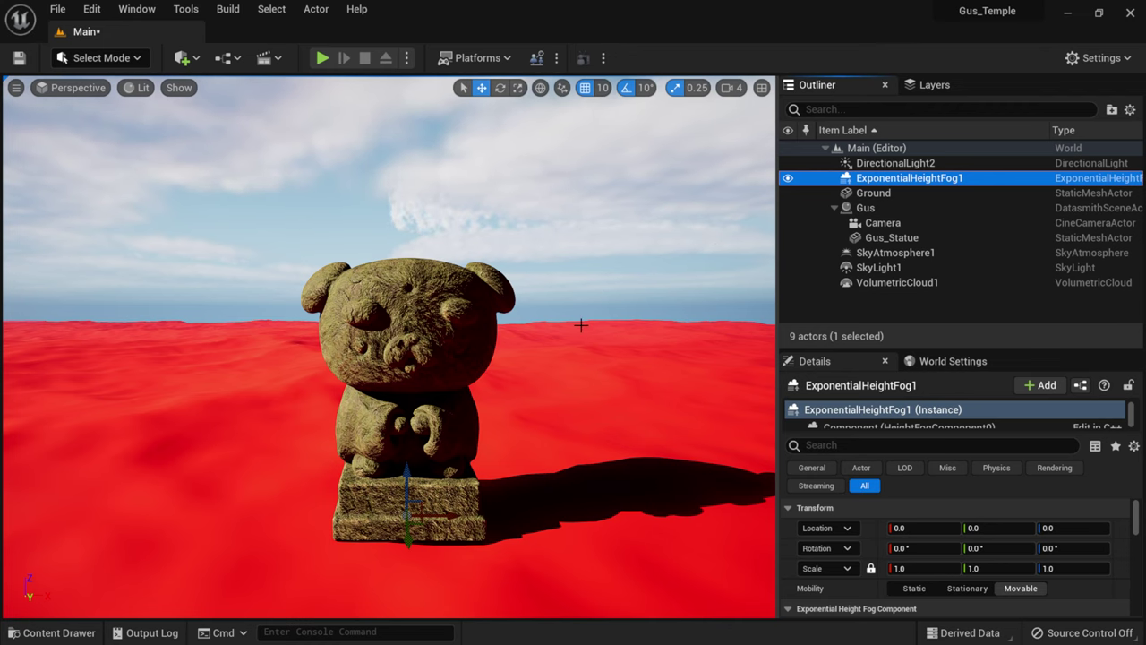
# Step: Collapse the Gus group in the actor list and deselect the height fog
pyautogui.moveTo(581, 325); pyautogui.dragTo(458, 362)
pyautogui.moveTo(532, 360)
pyautogui.mouseDown()
pyautogui.moveTo(556, 361)
pyautogui.moveTo(448, 369)
pyautogui.moveTo(552, 359)
pyautogui.mouseUp()
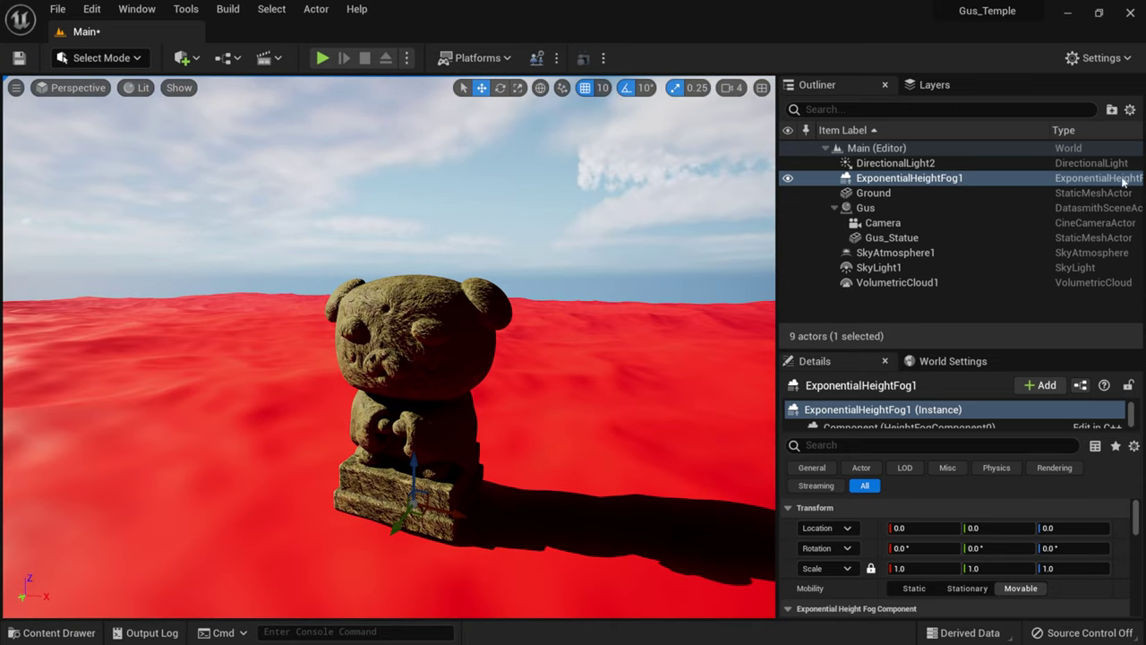
pyautogui.click(833, 208)
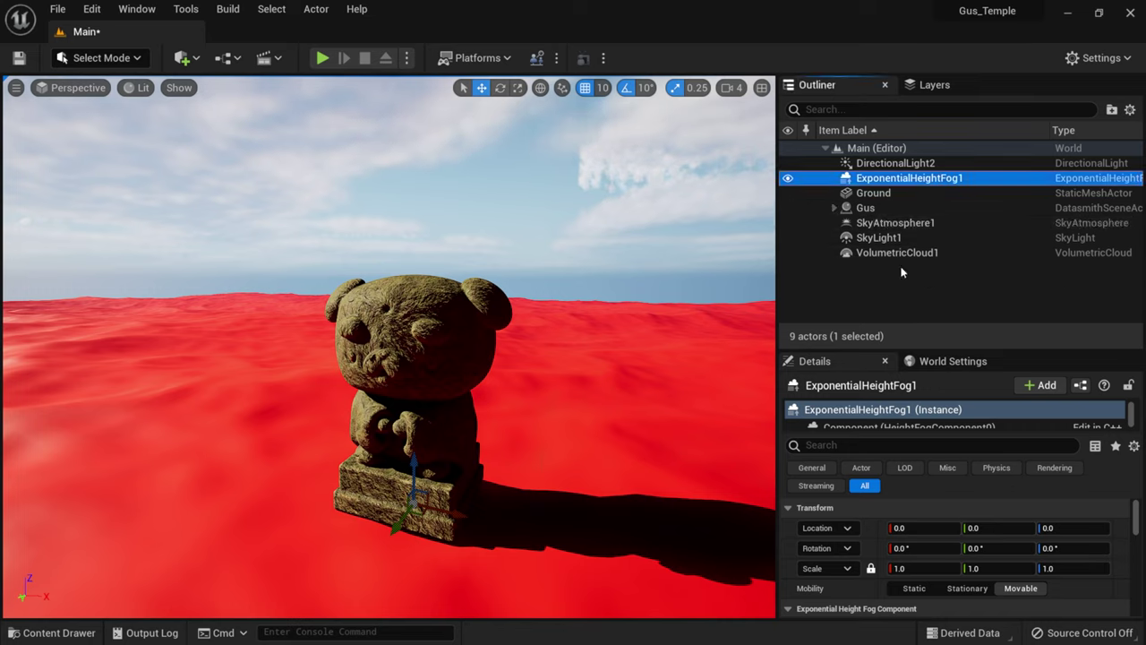
pyautogui.click(783, 274)
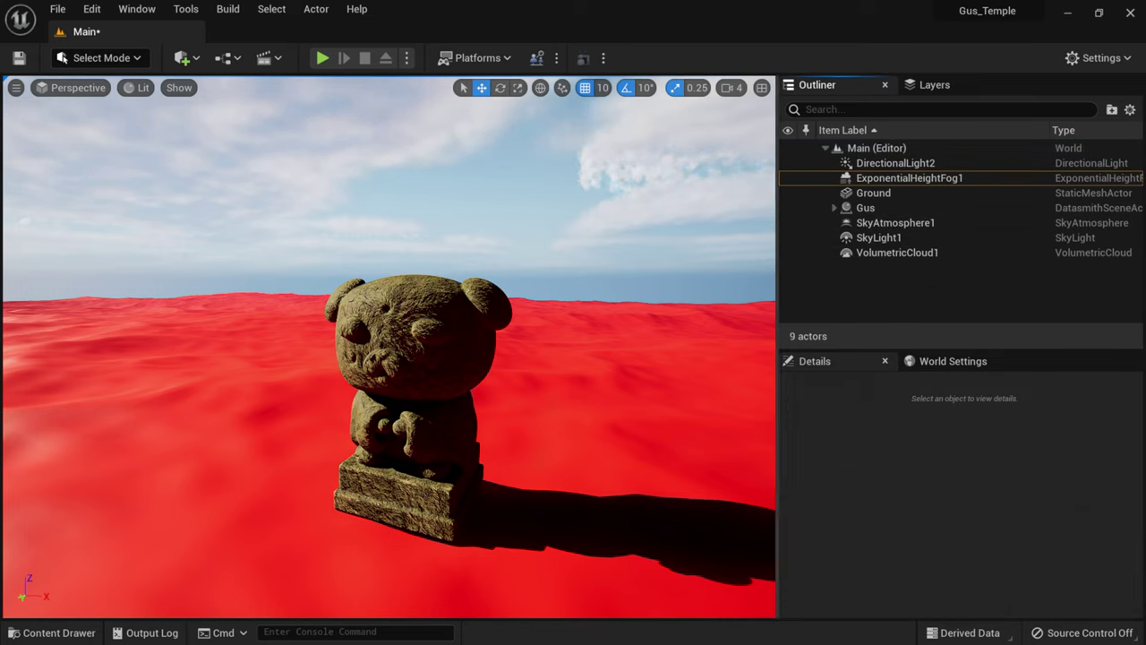
# Step: Swing the sun through sunset and midday positions, leaving it high in front of the Gus statue with a short shadow cast to the side
pyautogui.keyDown('alt'); pyautogui.moveTo(443, 412); pyautogui.dragTo(475, 408); pyautogui.keyUp('alt')
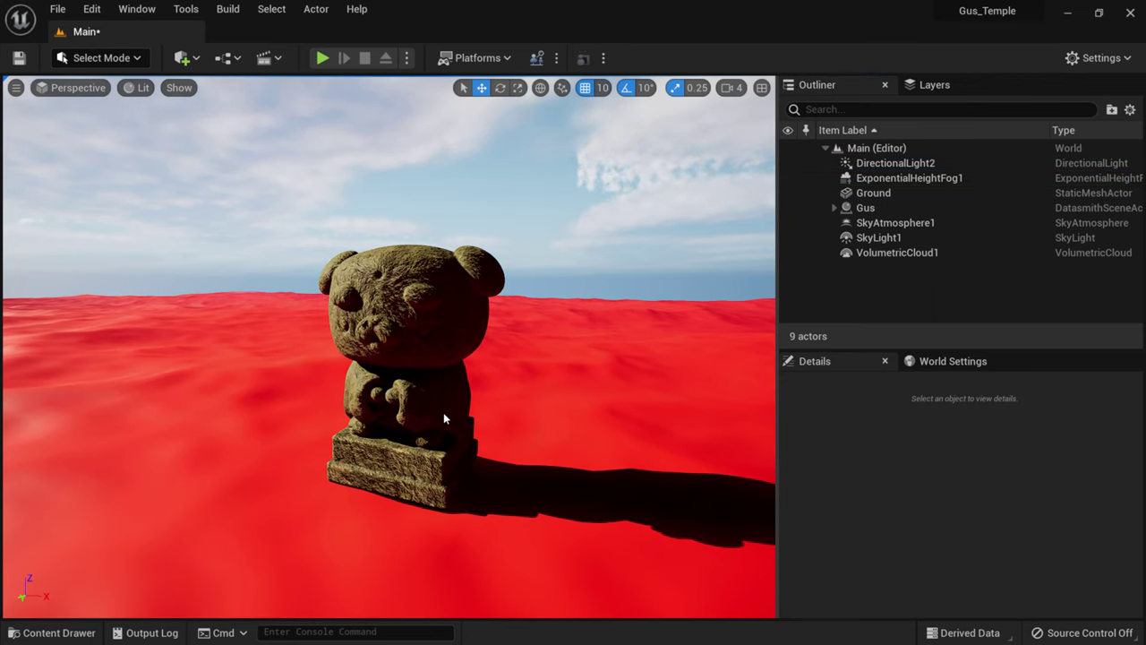
pyautogui.keyDown('alt'); pyautogui.moveTo(474, 408); pyautogui.dragTo(586, 408); pyautogui.keyUp('alt')
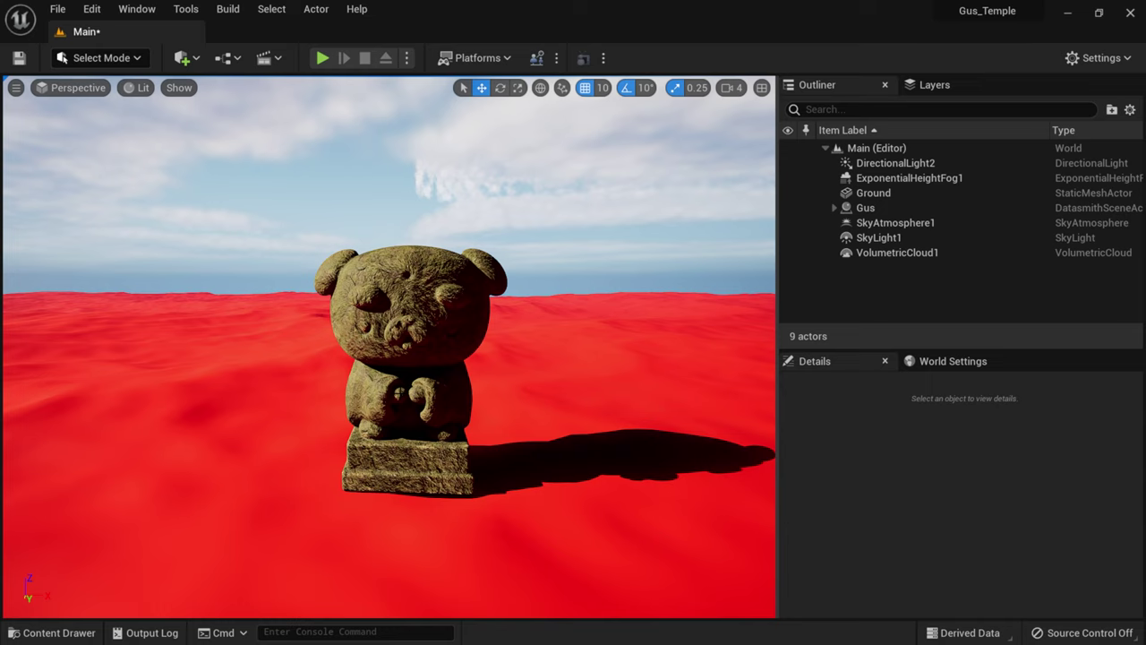
pyautogui.hotkey('ctrl', 'l')
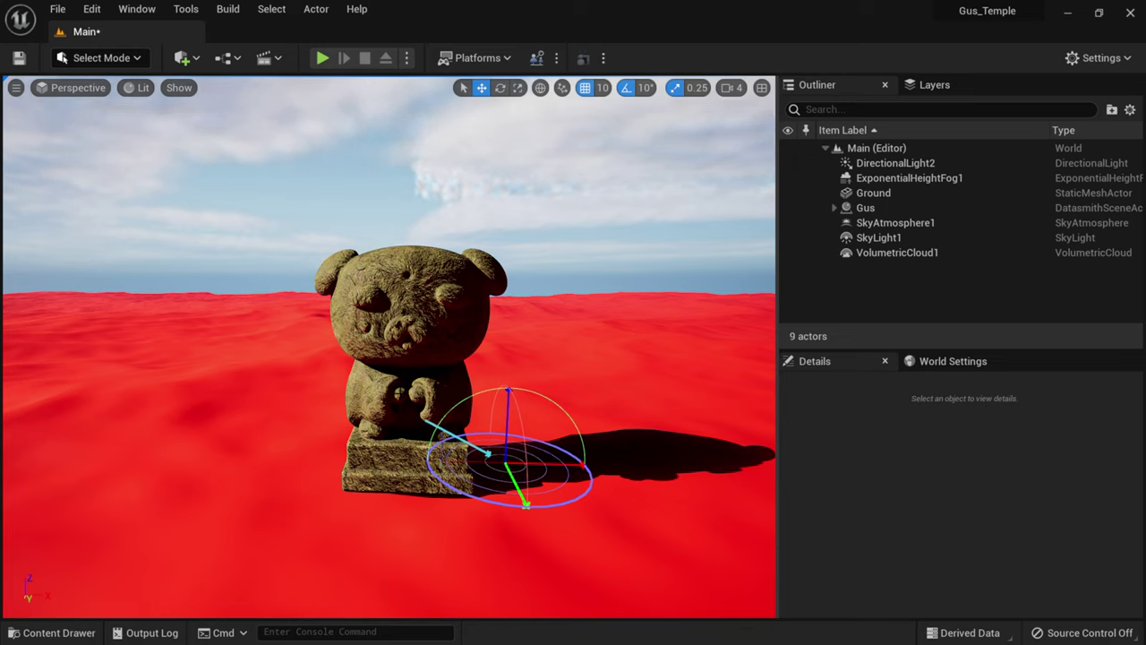
pyautogui.hotkey('ctrl', 'l')
pyautogui.hotkey('ctrl', 'l')
pyautogui.hotkey('ctrl', 'l')
pyautogui.hotkey('ctrl', 'l')
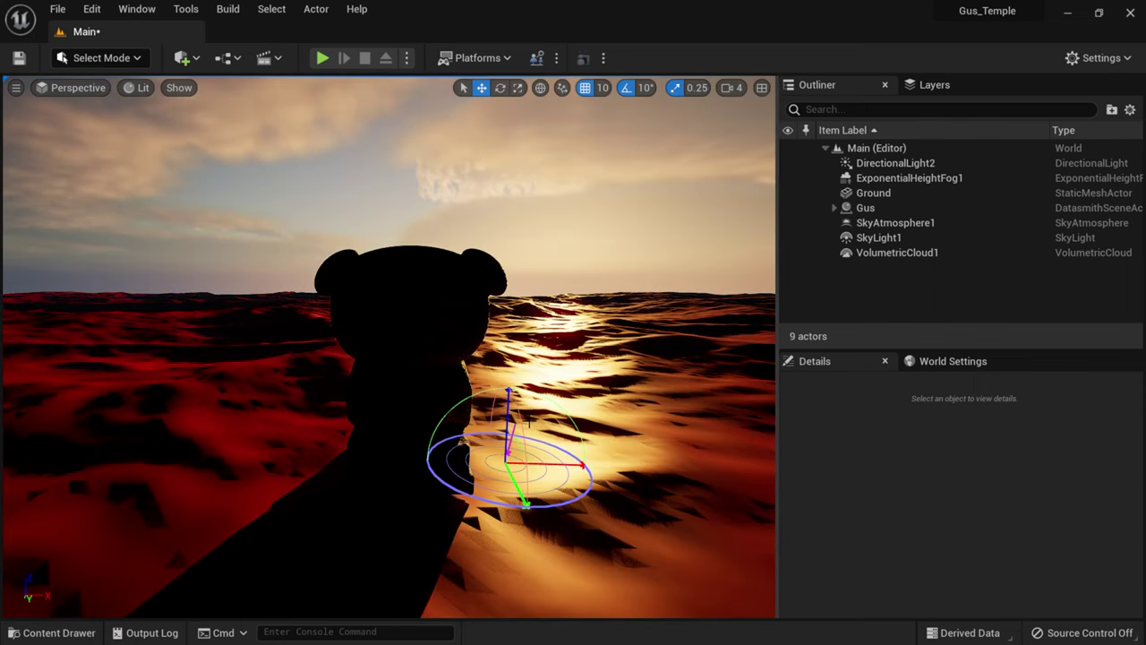
pyautogui.hotkey('ctrl', 'l')
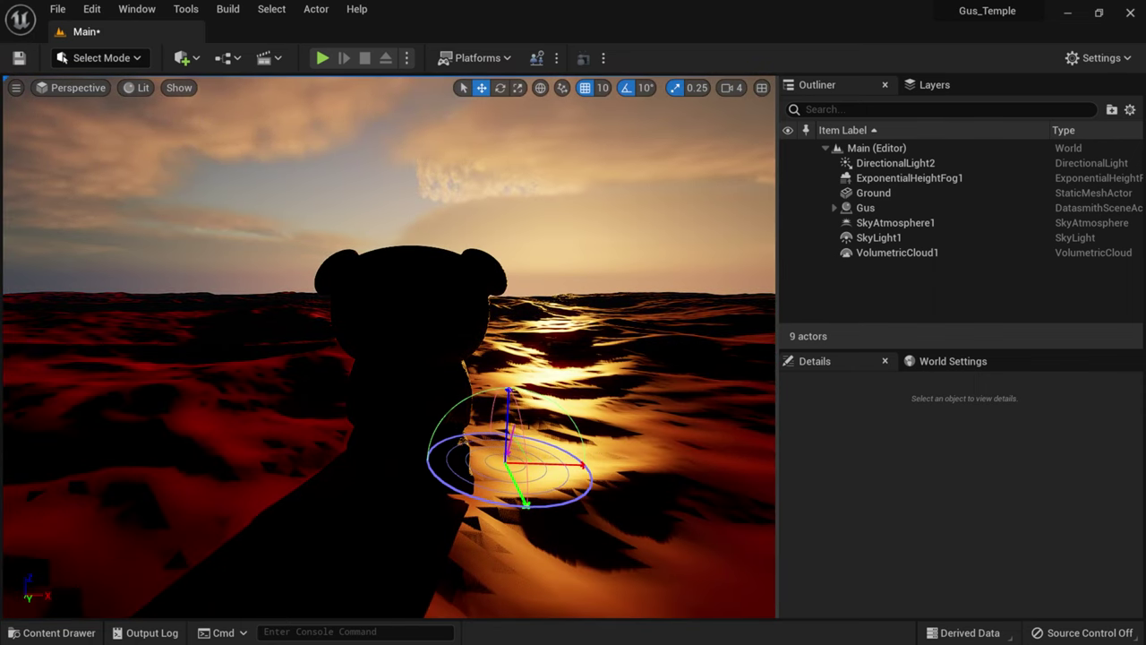
pyautogui.hotkey('ctrl', 'l')
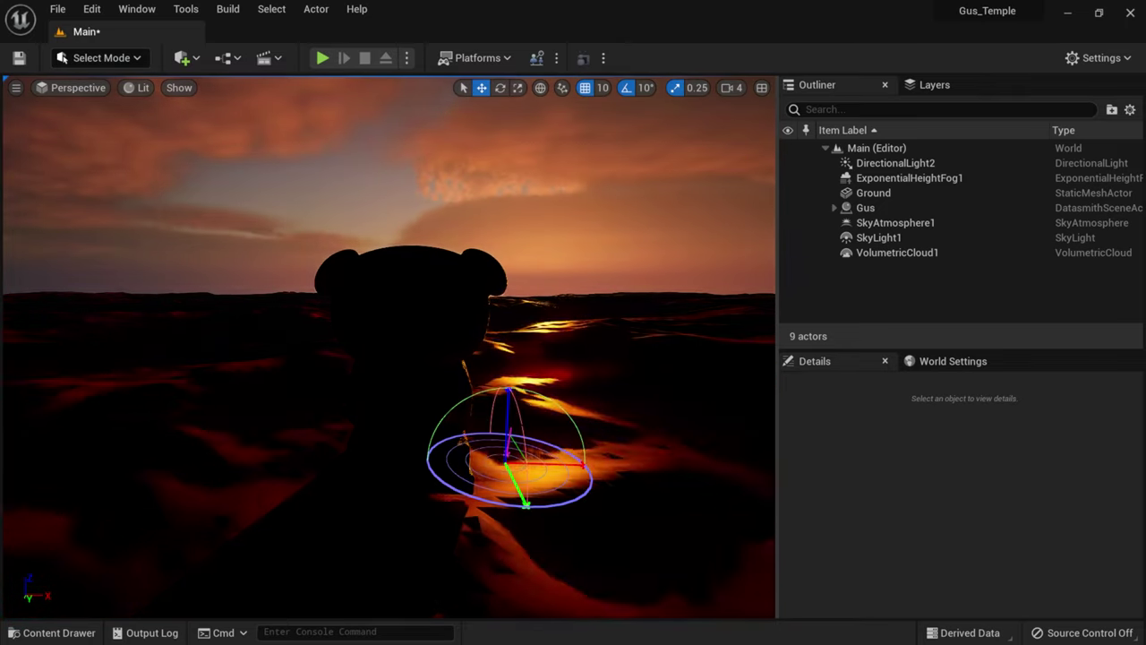
pyautogui.hotkey('ctrl', 'l')
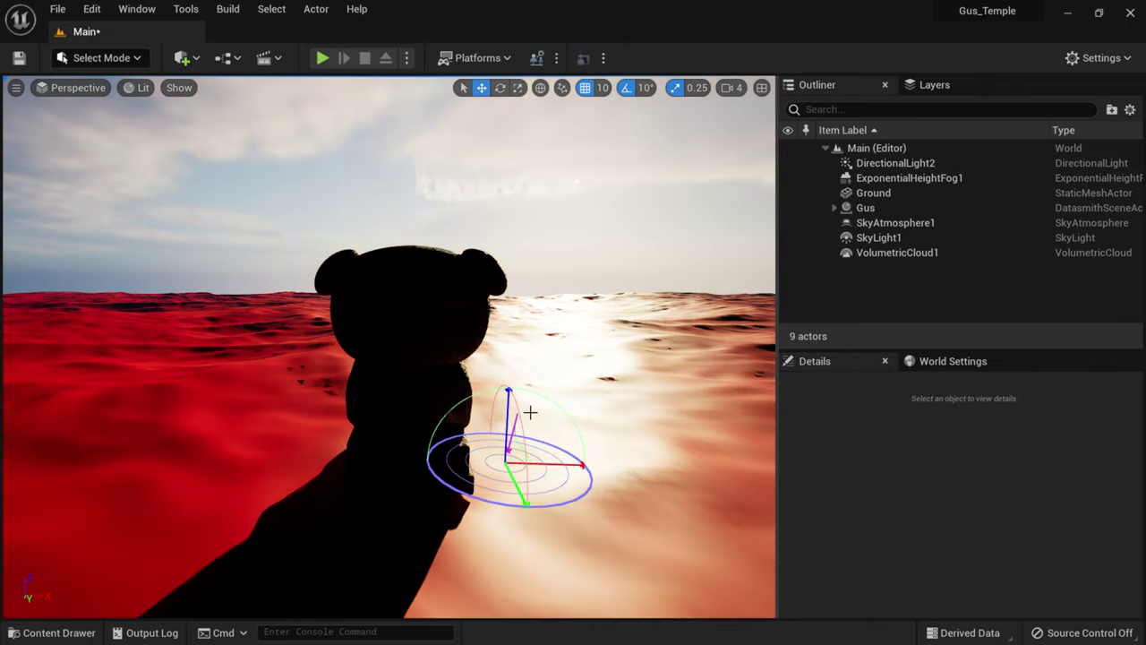
pyautogui.hotkey('ctrl', 'l')
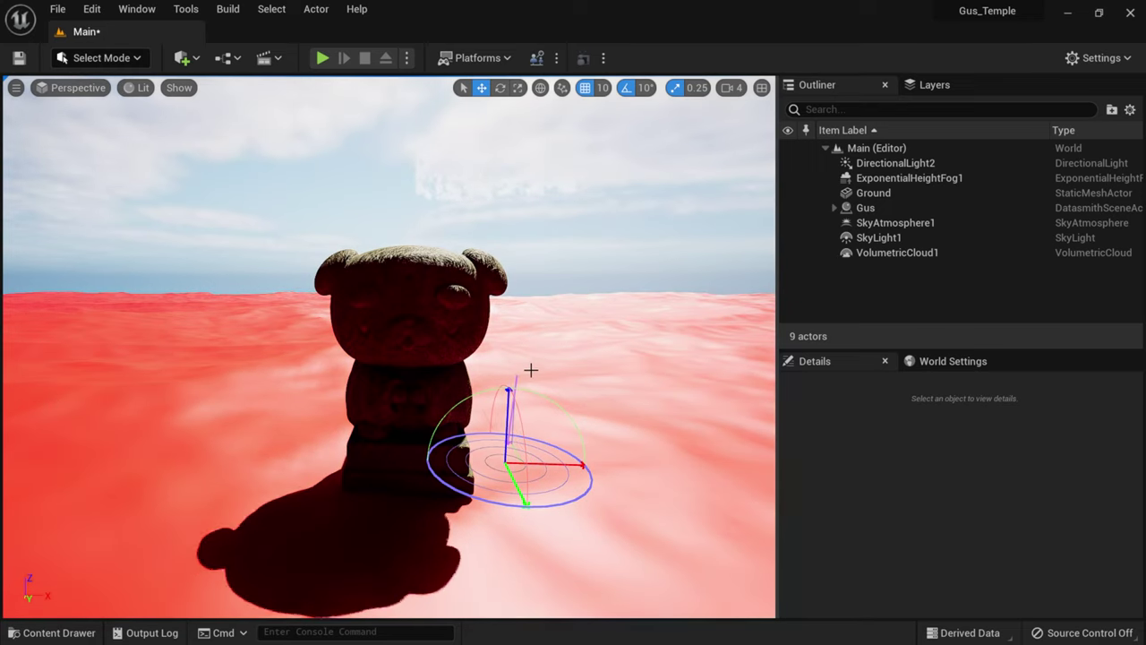
pyautogui.hotkey('ctrl', 'l')
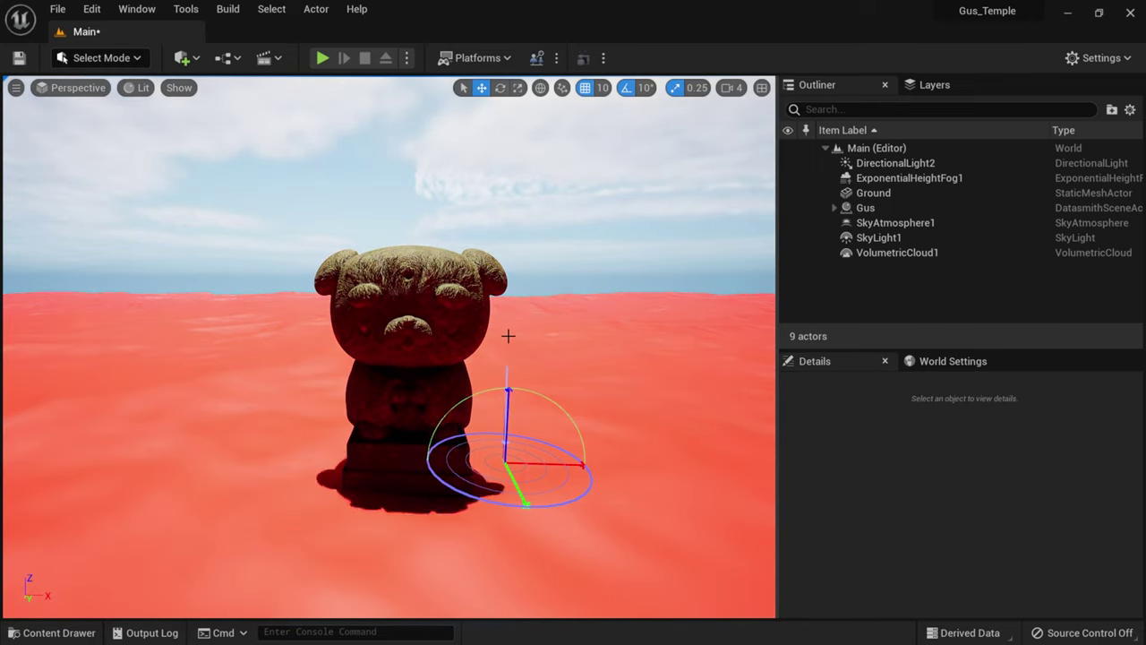
pyautogui.hotkey('ctrl', 'l')
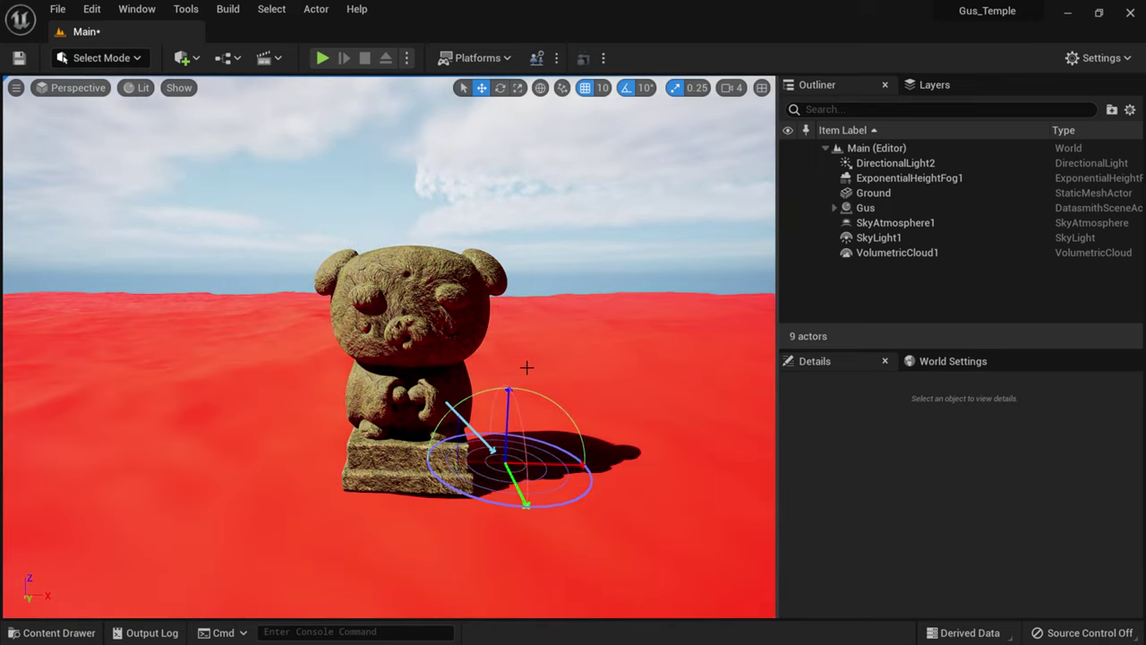
pyautogui.hotkey('ctrl', 'l')
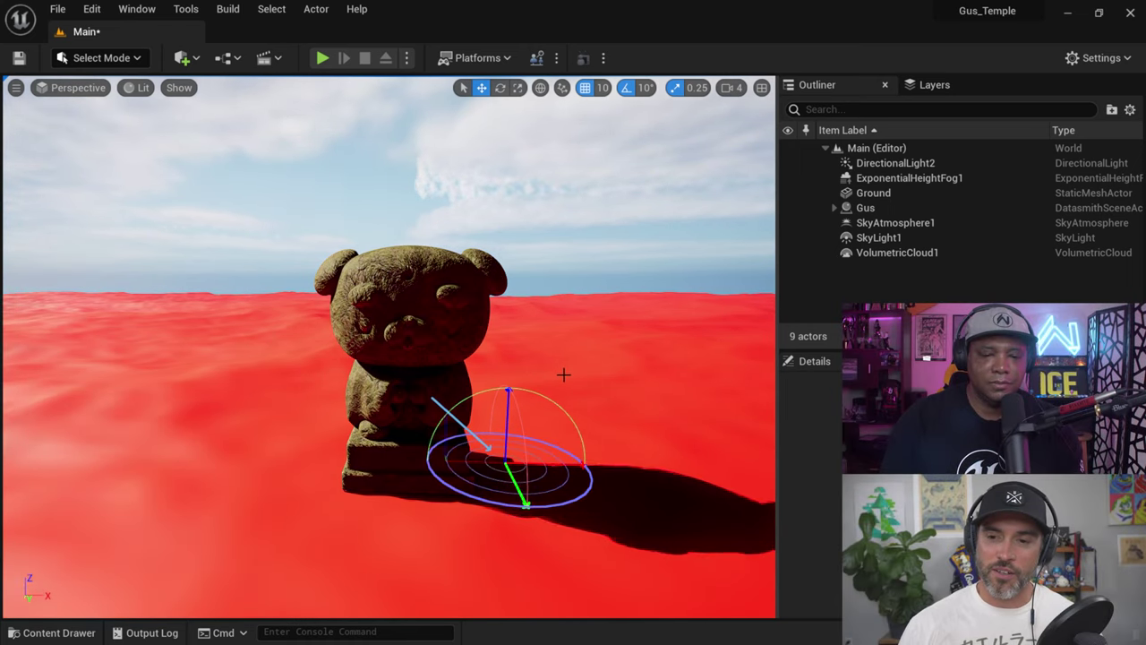
pyautogui.hotkey('ctrl', 'l')
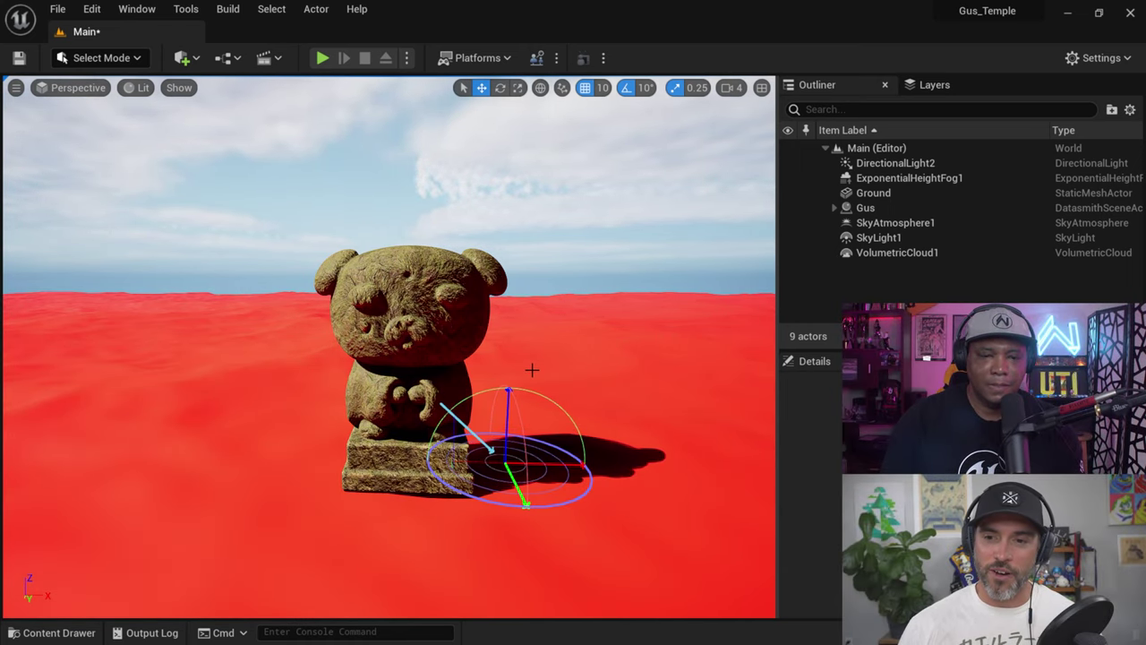
pyautogui.hotkey('ctrl', 'l')
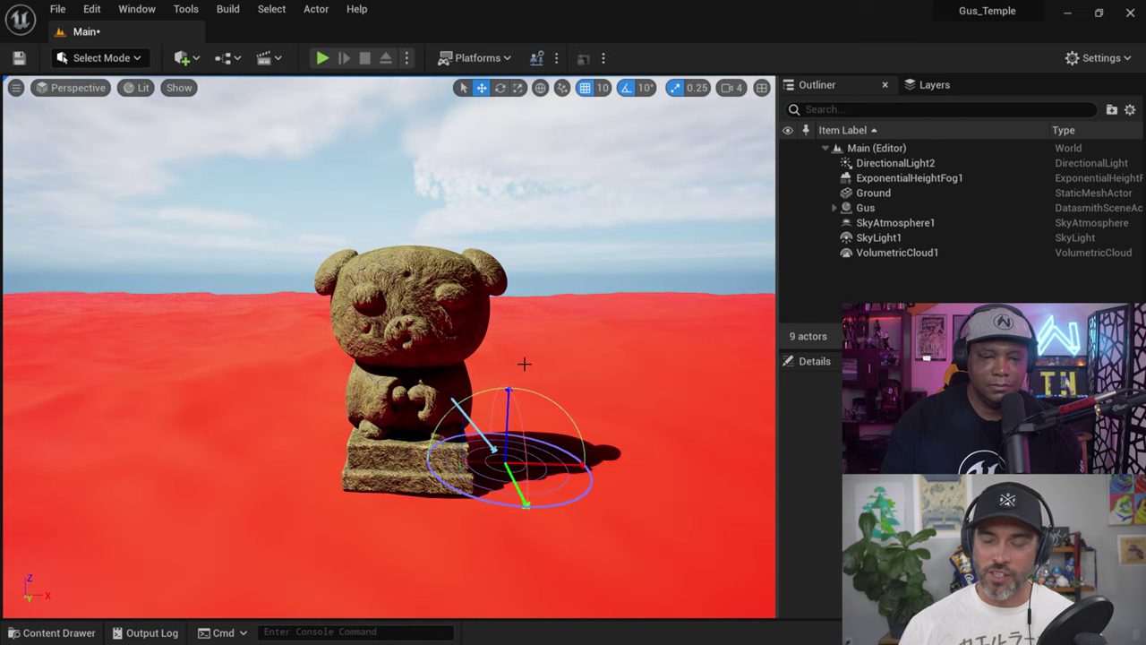
pyautogui.hotkey('ctrl', 'l')
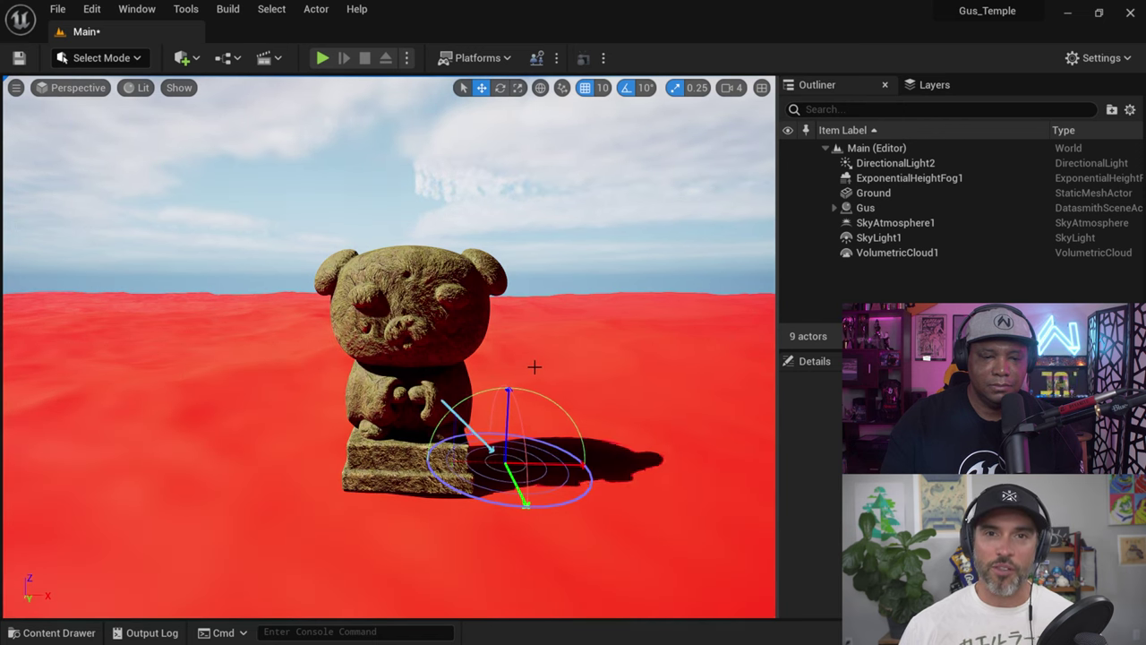
pyautogui.hotkey('ctrl', 'l')
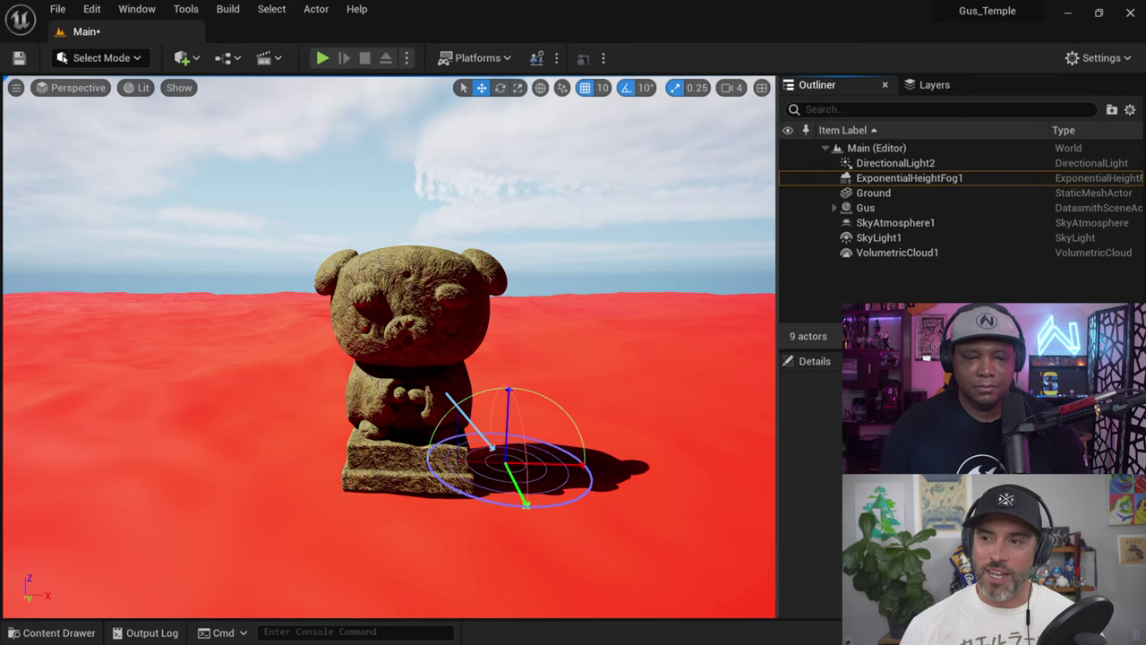
# Step: Select the Gus statue, inspect it under the new sunlight, and clear the selection
pyautogui.click(437, 254)
pyautogui.keyDown('alt'); pyautogui.moveTo(739, 297); pyautogui.dragTo(363, 333); pyautogui.keyUp('alt')
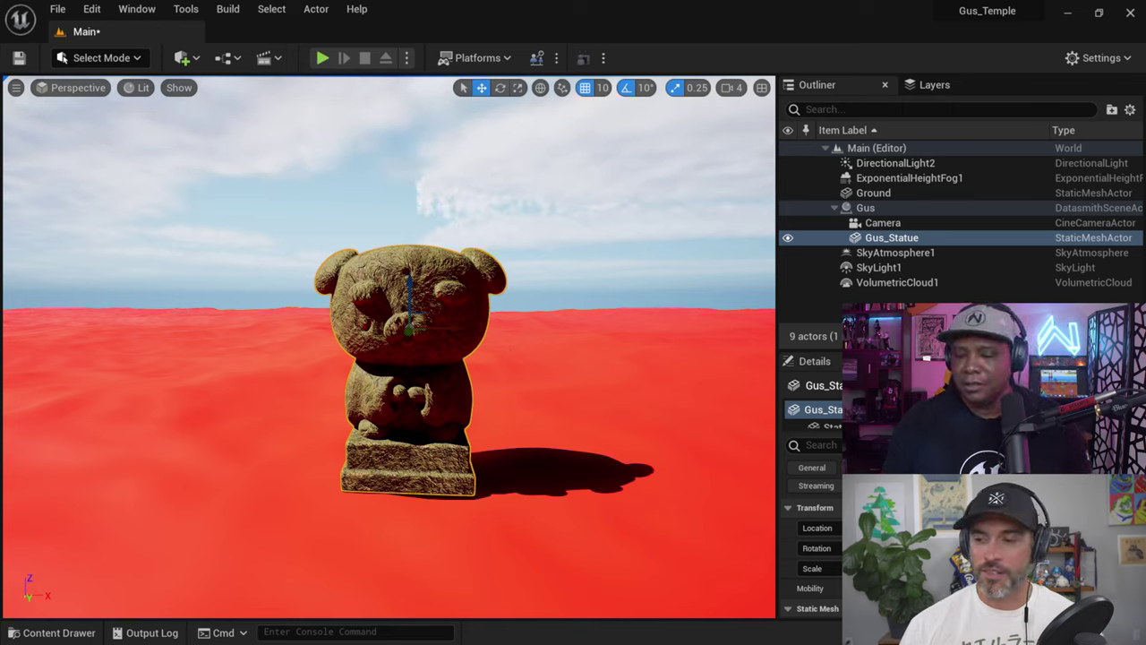
pyautogui.press('Escape')
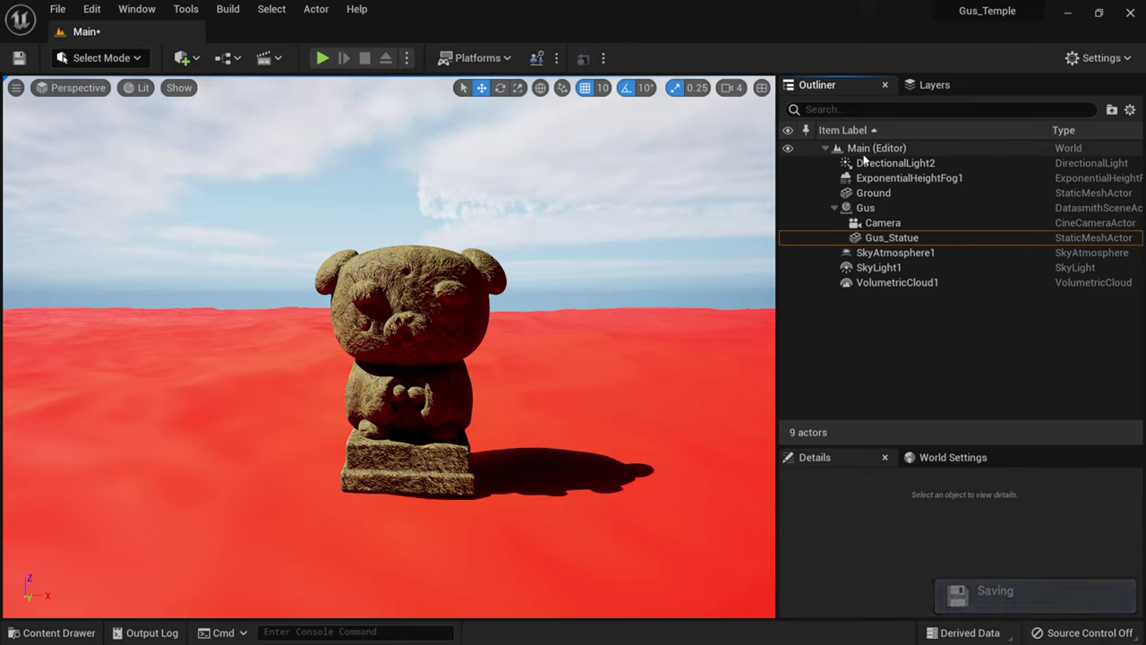
# Step: Create a folder named FX under the Main level in the actor list
pyautogui.rightClick(863, 153)
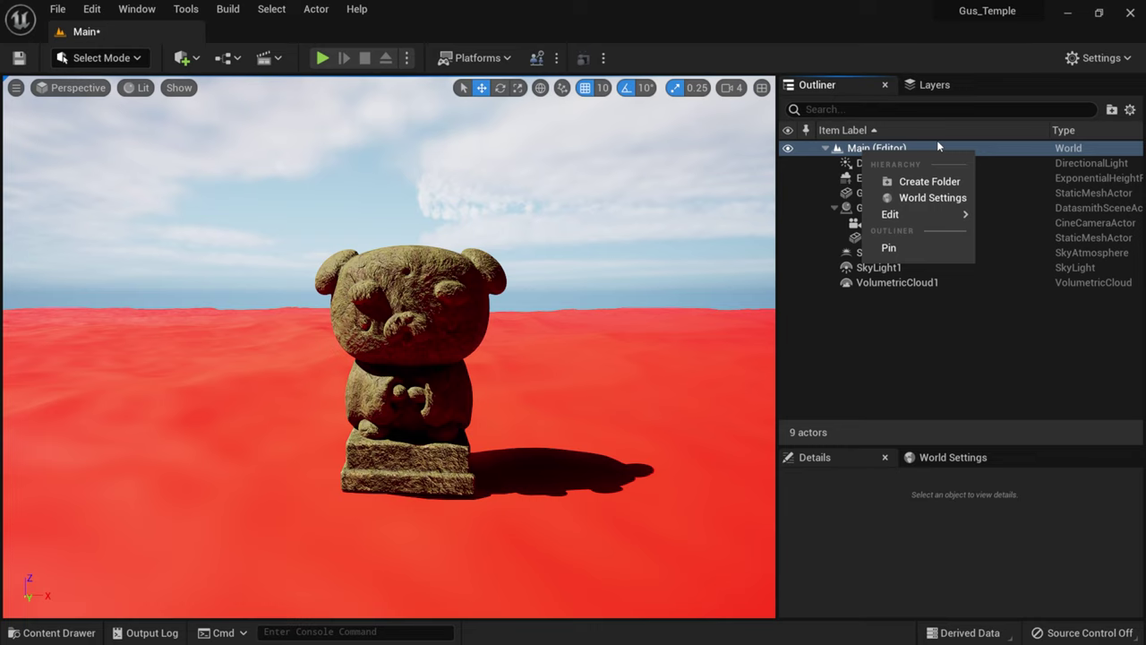
pyautogui.click(857, 146)
pyautogui.rightClick(864, 154)
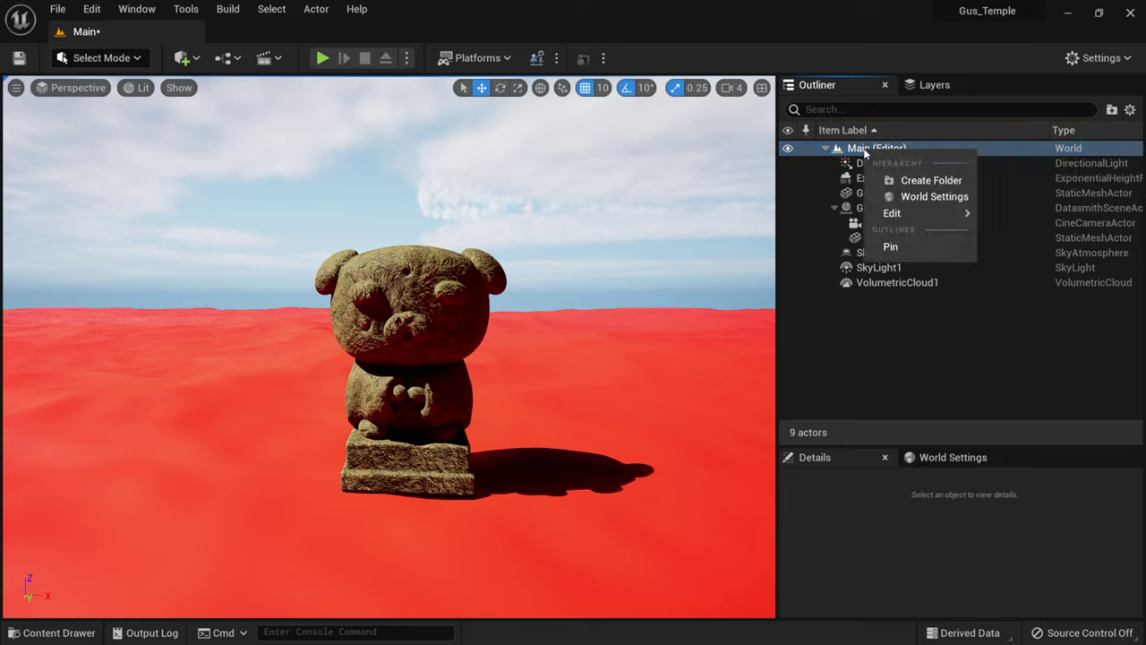
pyautogui.click(922, 182)
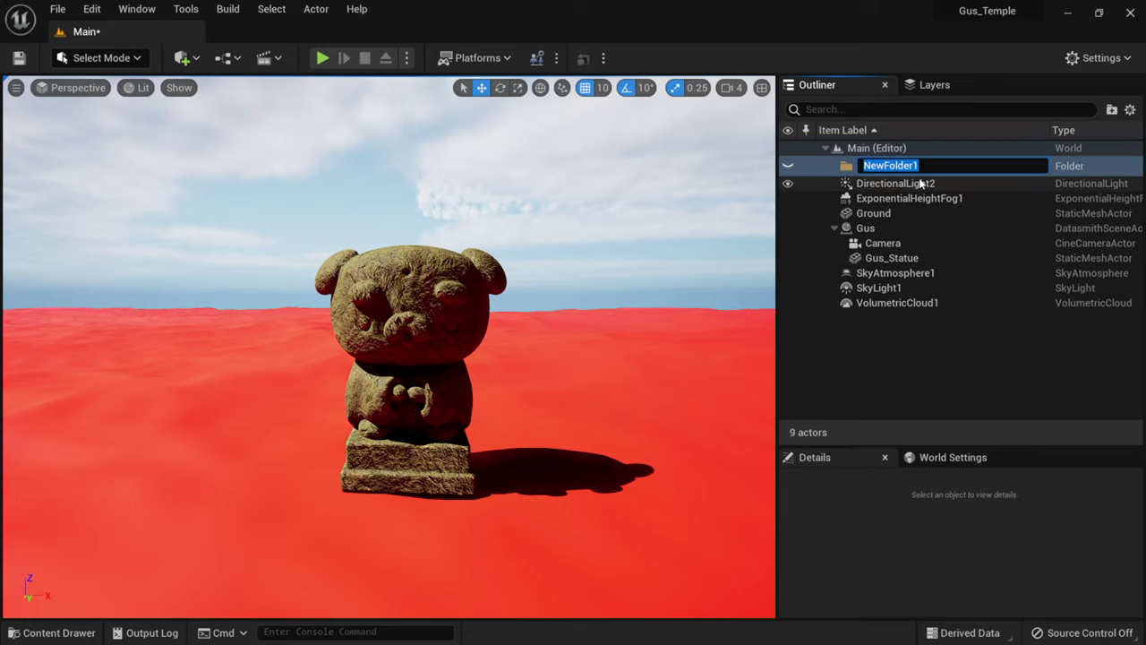
pyautogui.write('FX')
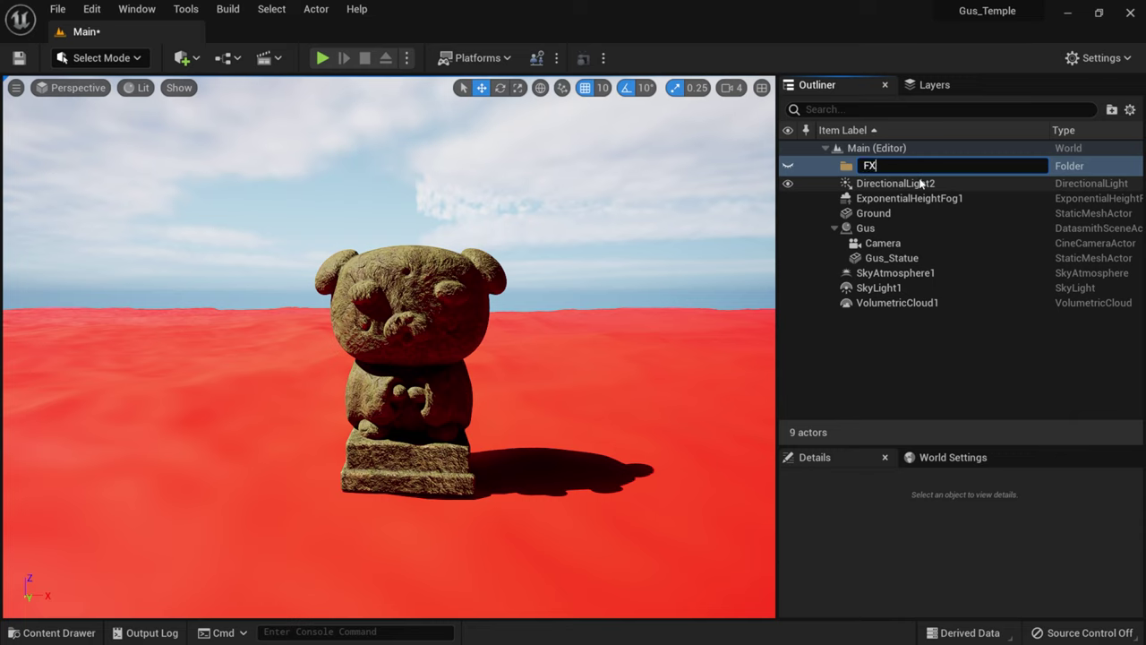
pyautogui.press('Return')
# Step: Move the directional light, height fog, sky atmosphere, sky light and volumetric cloud into the FX folder, and collapse it
pyautogui.click(919, 182)
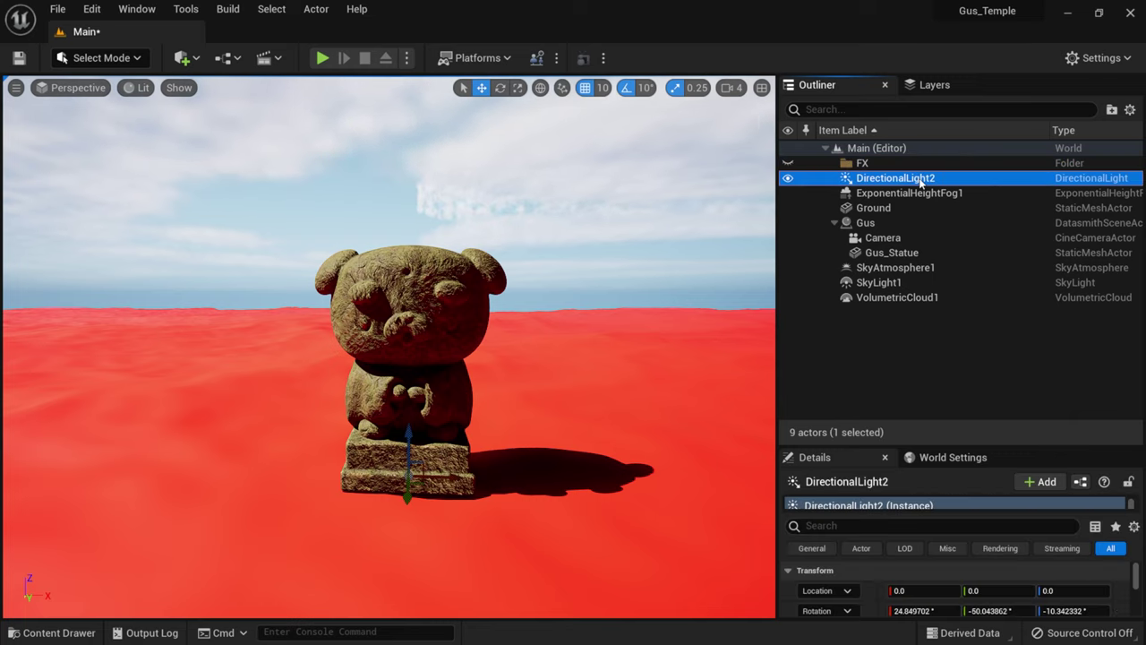
pyautogui.keyDown('ctrl'); pyautogui.click(909, 194); pyautogui.keyUp('ctrl')
pyautogui.moveTo(875, 181); pyautogui.dragTo(864, 165)
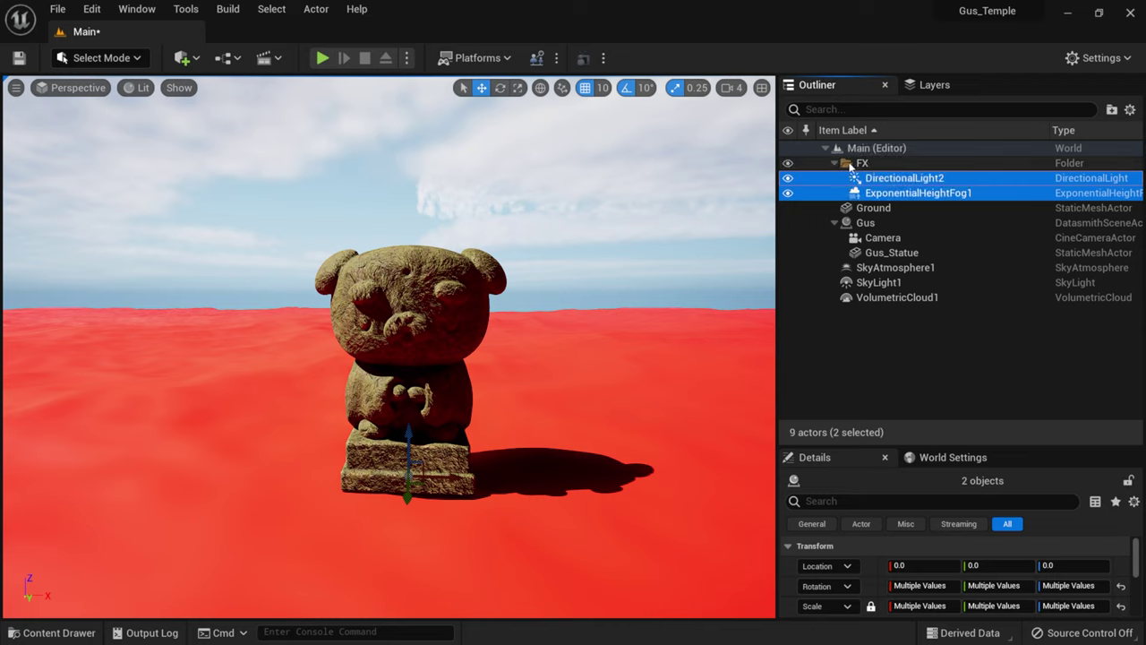
pyautogui.click(833, 222)
pyautogui.click(866, 240)
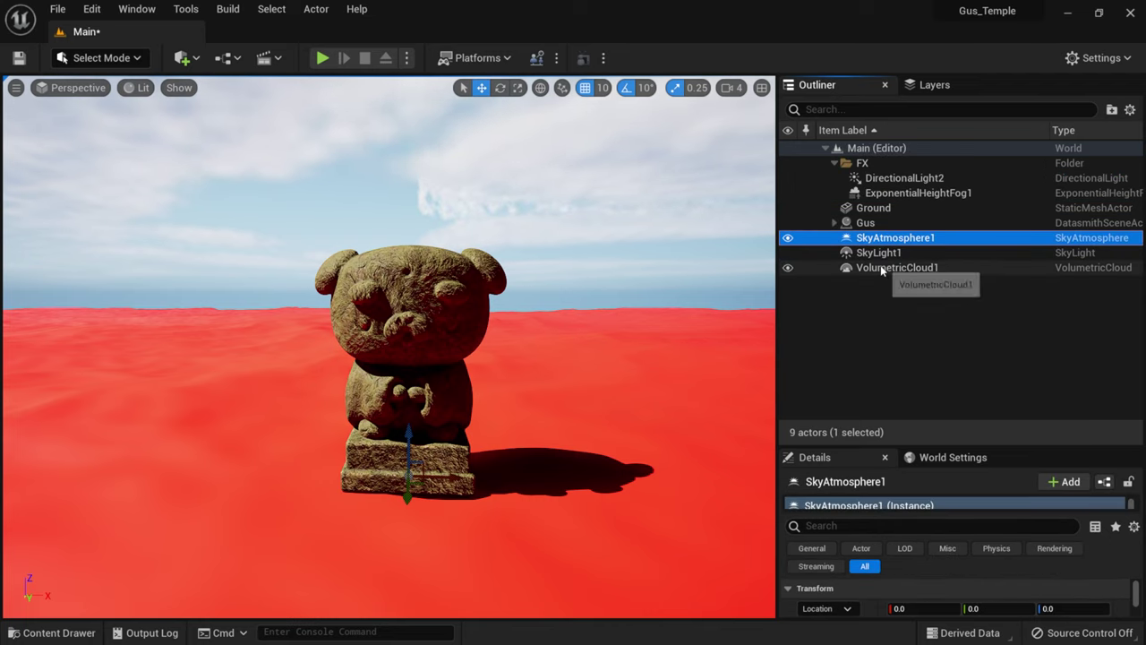
pyautogui.keyDown('shift'); pyautogui.click(896, 266); pyautogui.keyUp('shift')
pyautogui.moveTo(887, 255); pyautogui.dragTo(851, 168)
pyautogui.click(834, 163)
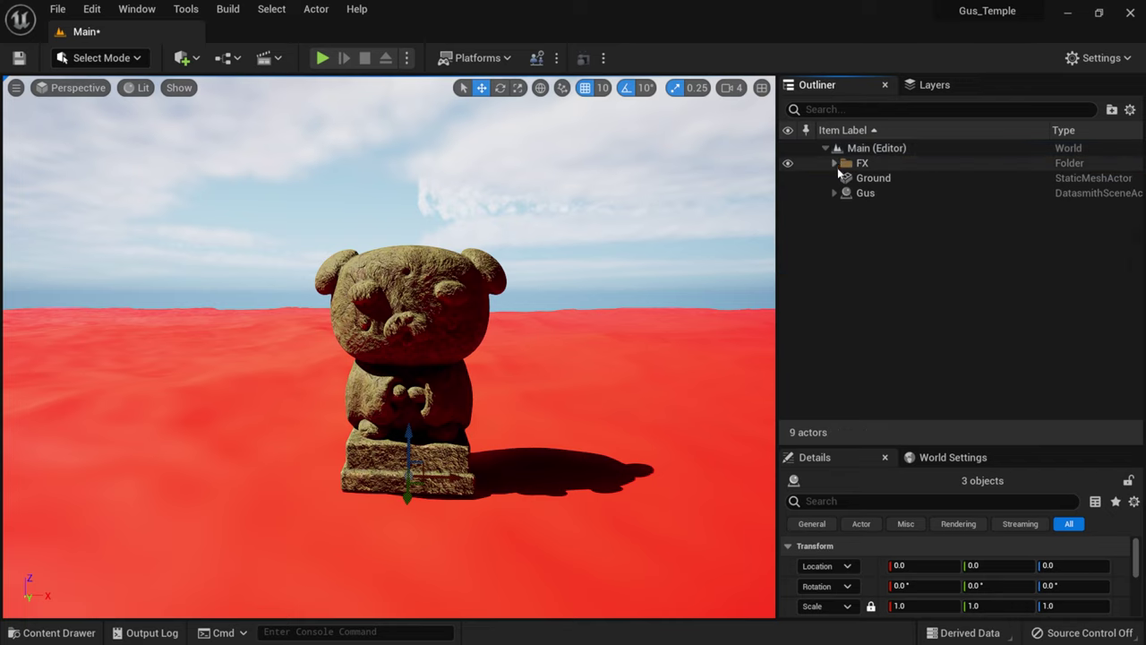
# Step: Create a second folder named MAIN under the Main level
pyautogui.click(870, 149)
pyautogui.rightClick(870, 150)
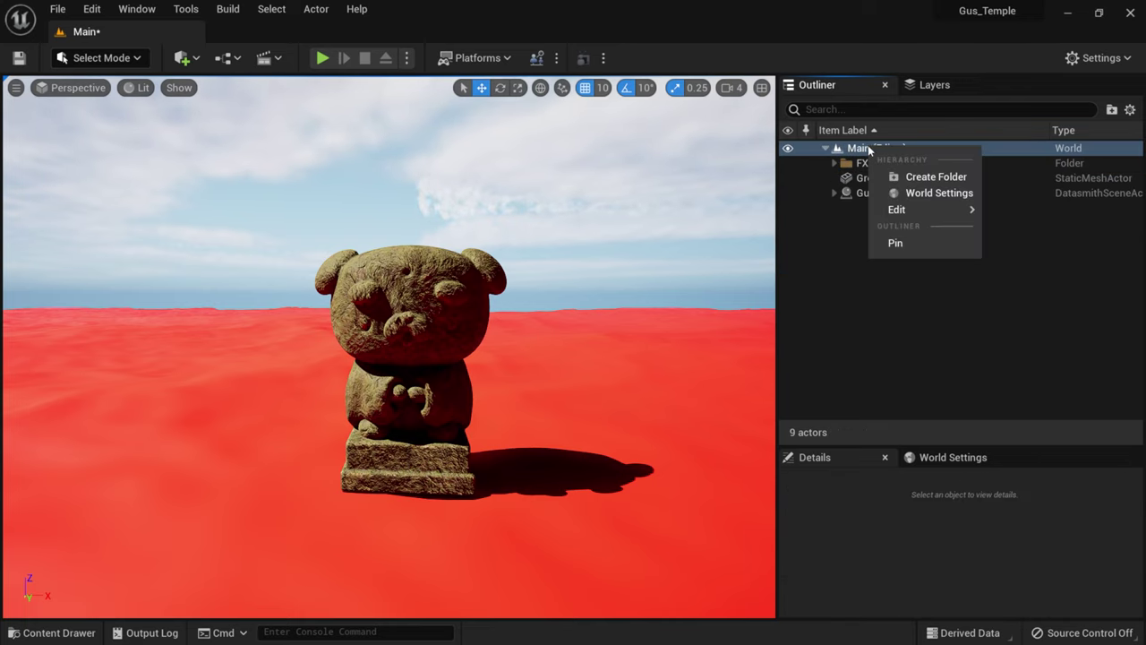
pyautogui.click(913, 176)
pyautogui.write('MAIN')
pyautogui.press('Return')
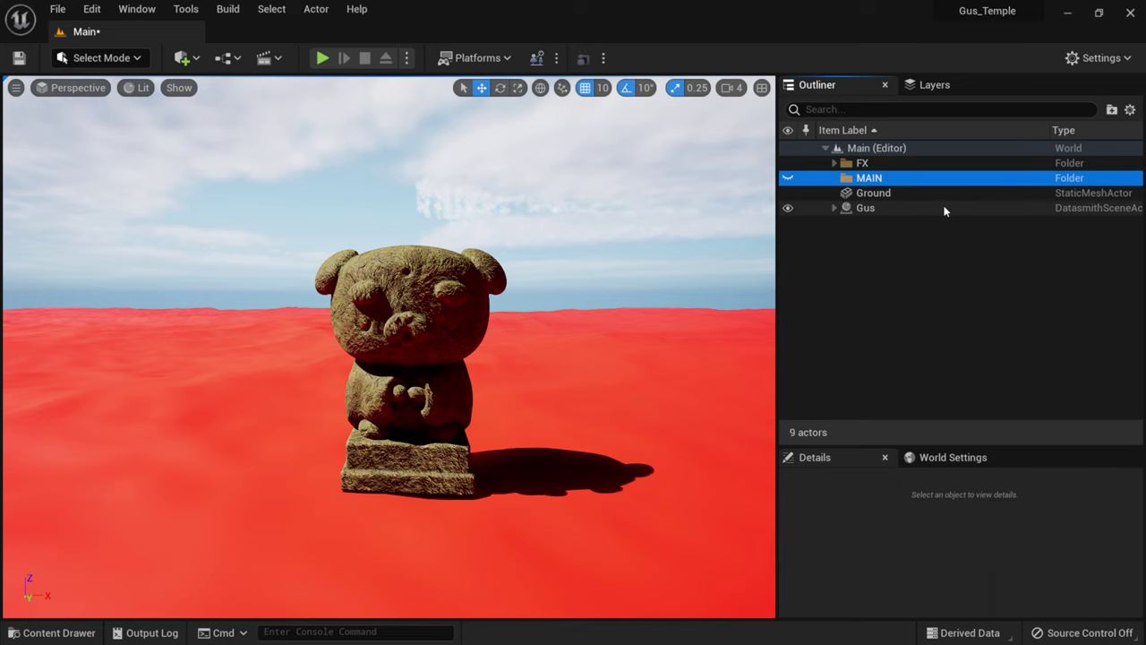
# Step: Move the Ground and Gus actors into the MAIN folder, collapse it, and clear the selection
pyautogui.click(864, 193)
pyautogui.moveTo(864, 193)
pyautogui.mouseDown()
pyautogui.moveTo(876, 179)
pyautogui.moveTo(860, 183)
pyautogui.mouseUp()
pyautogui.click(860, 208)
pyautogui.click(835, 178)
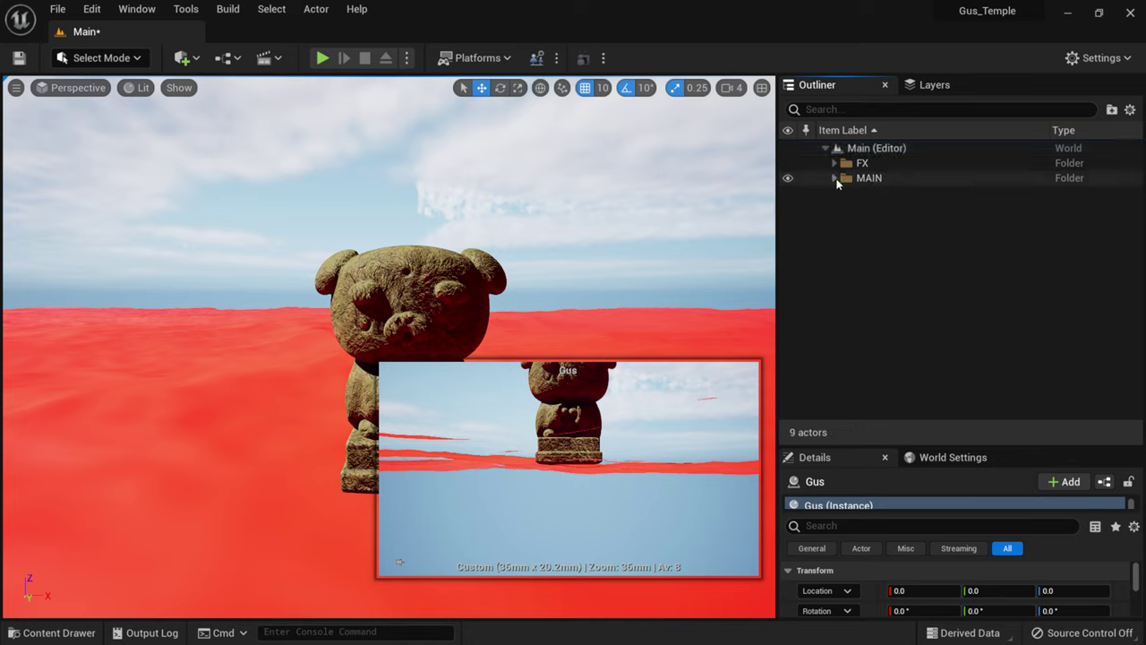
pyautogui.click(689, 255)
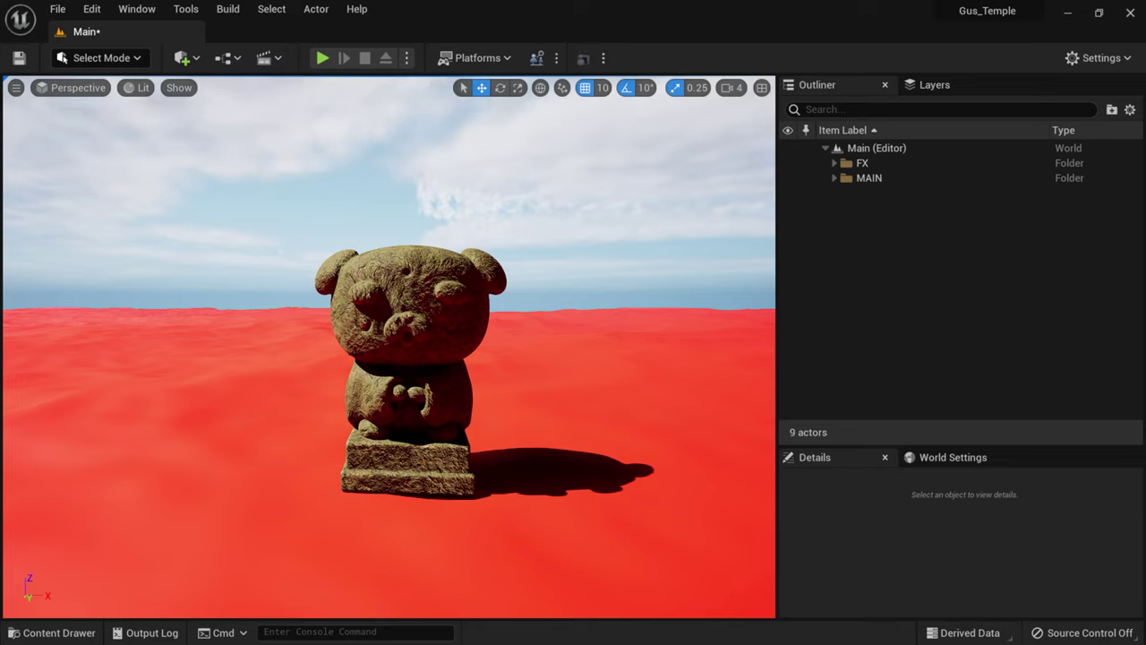
# Step: Open the project's content browser, clear its asset search, and show the root Content folder
pyautogui.click(75, 632)
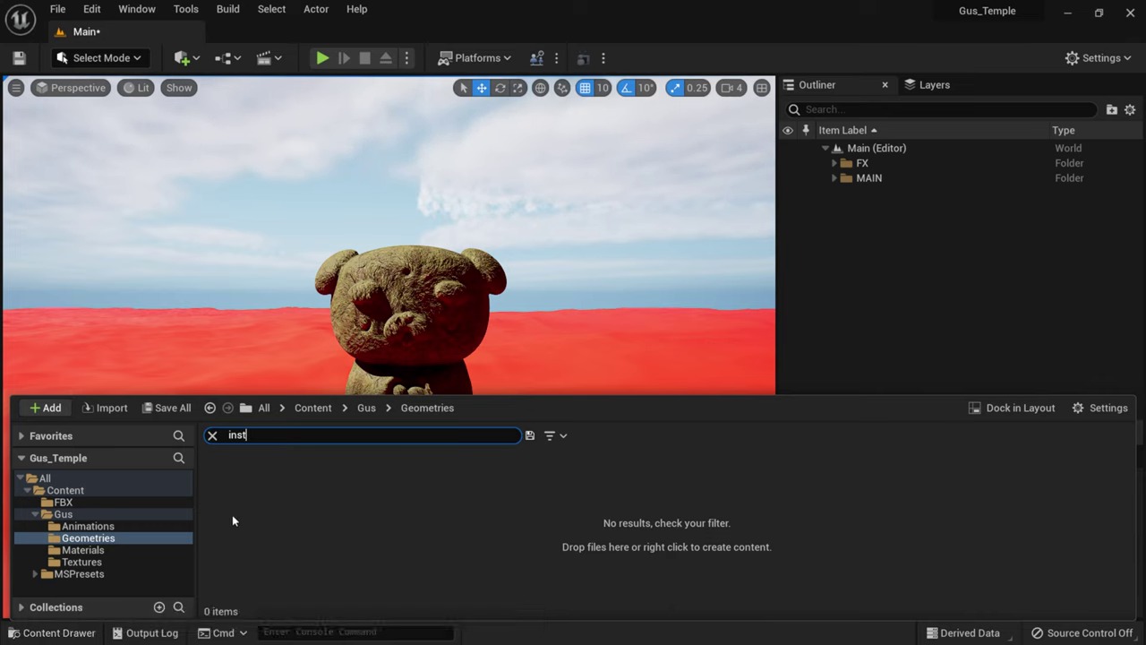
pyautogui.press('Escape')
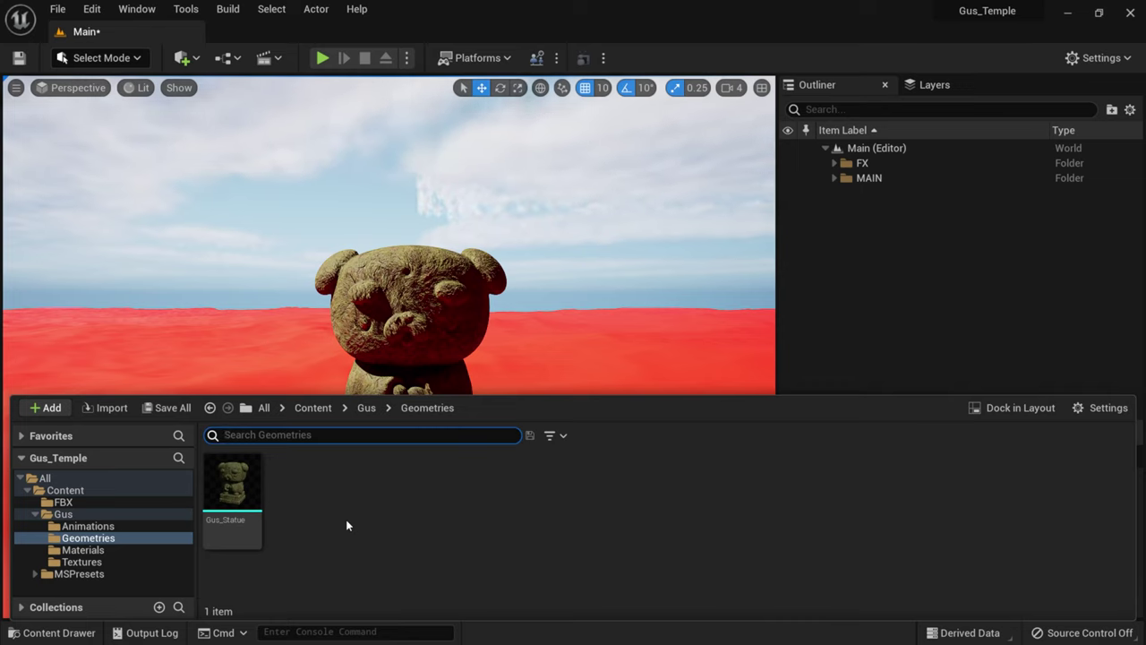
pyautogui.click(35, 514)
pyautogui.click(65, 489)
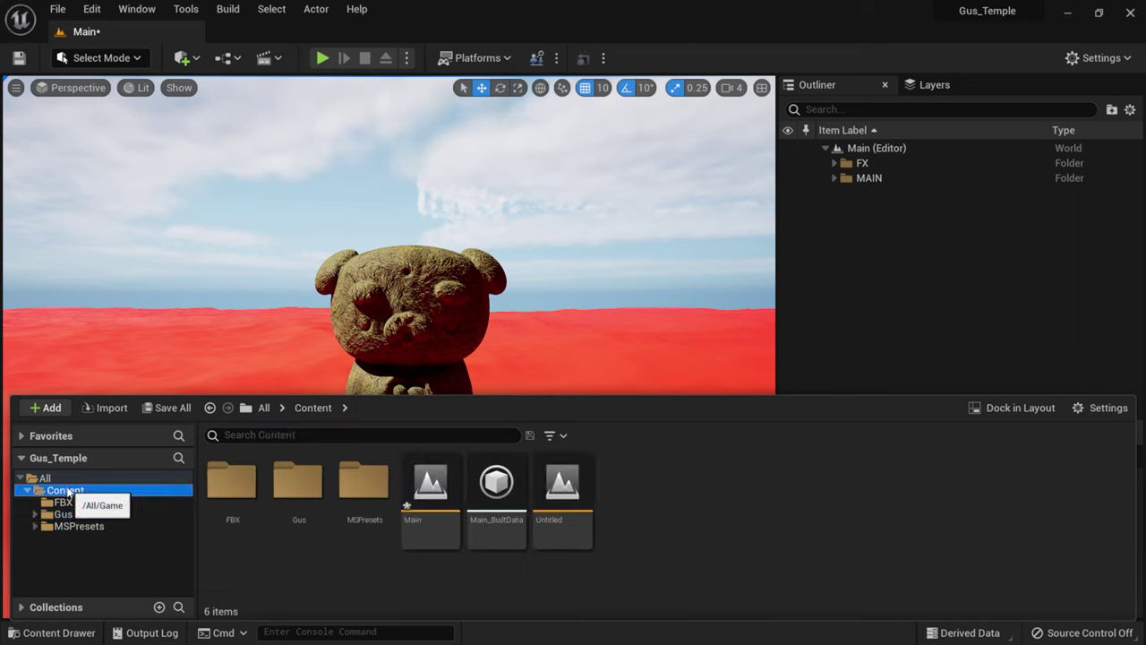
pyautogui.click(690, 540)
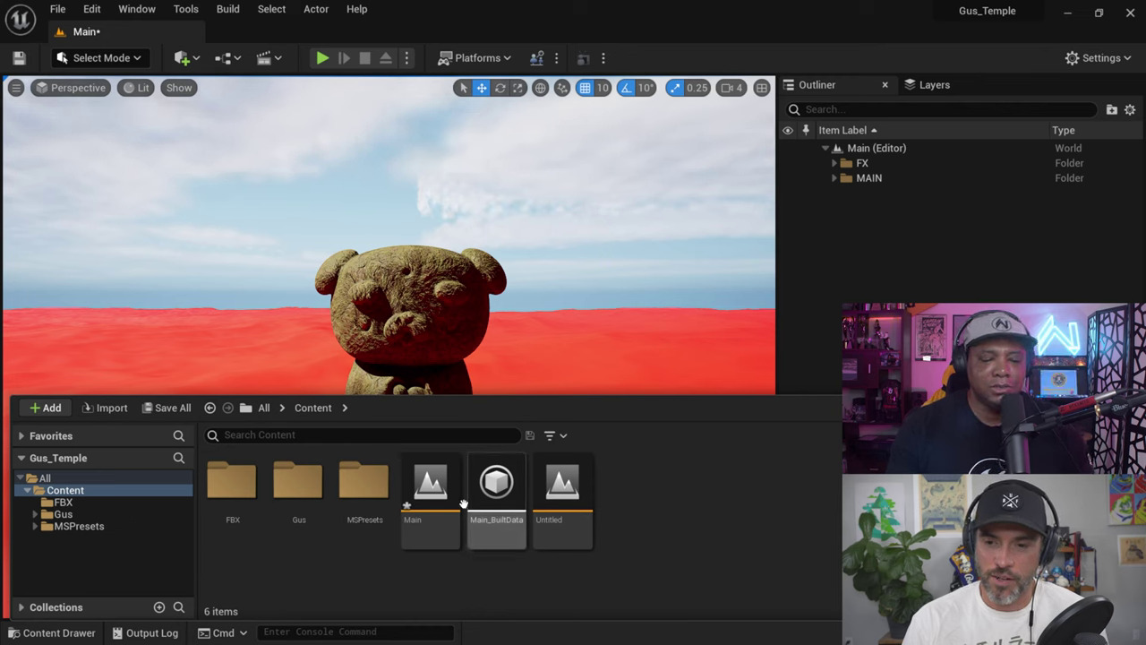
pyautogui.rightClick(655, 491)
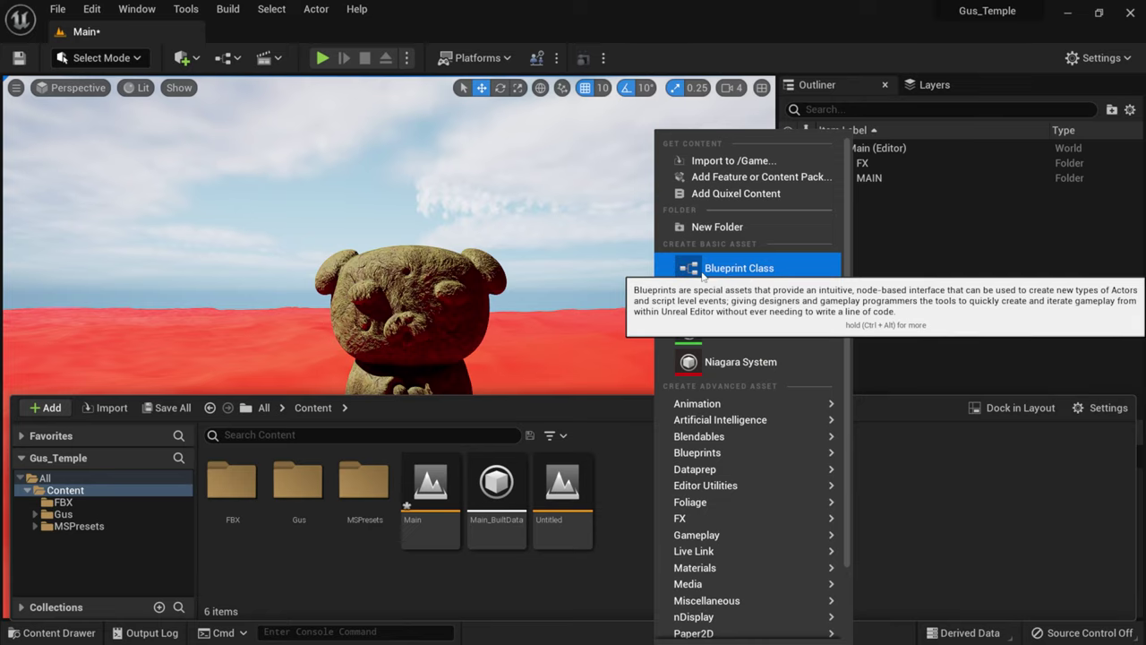
pyautogui.click(620, 496)
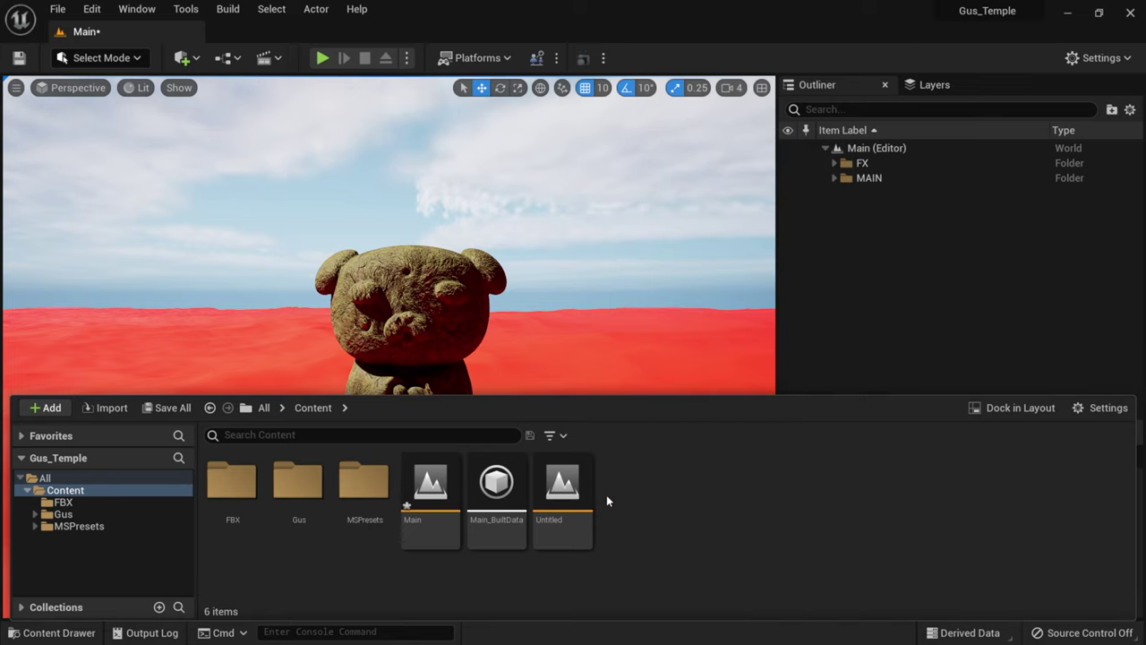
# Step: Save all modified project content, save the first autosaved level copy as Gus, and cancel saving the remaining one
pyautogui.click(167, 407)
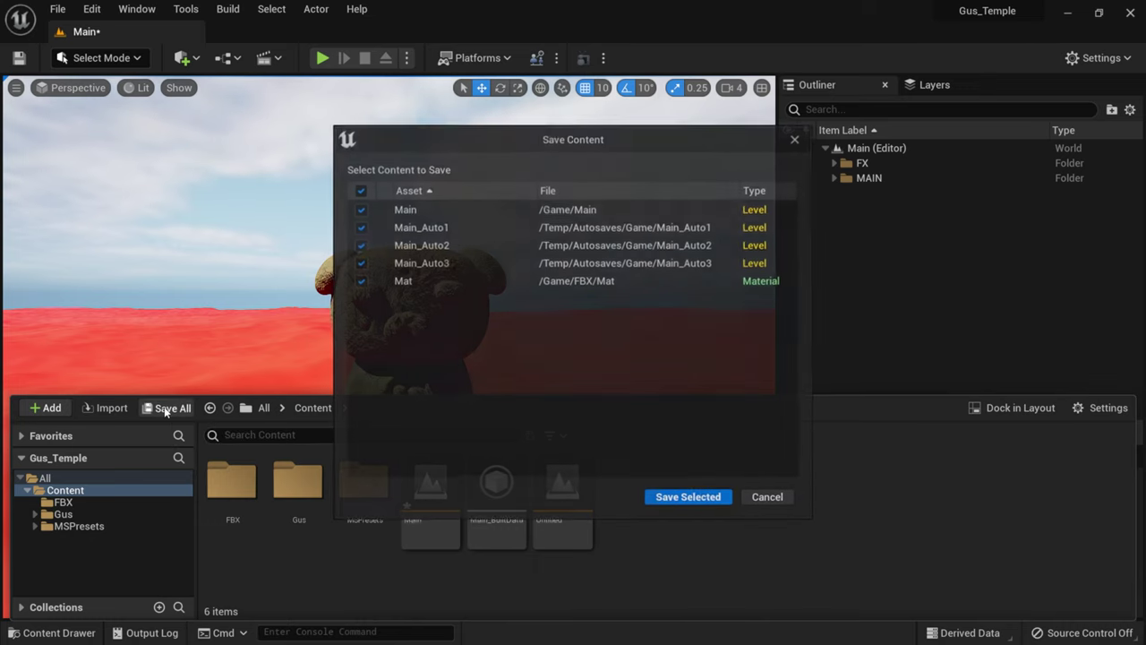
pyautogui.click(687, 496)
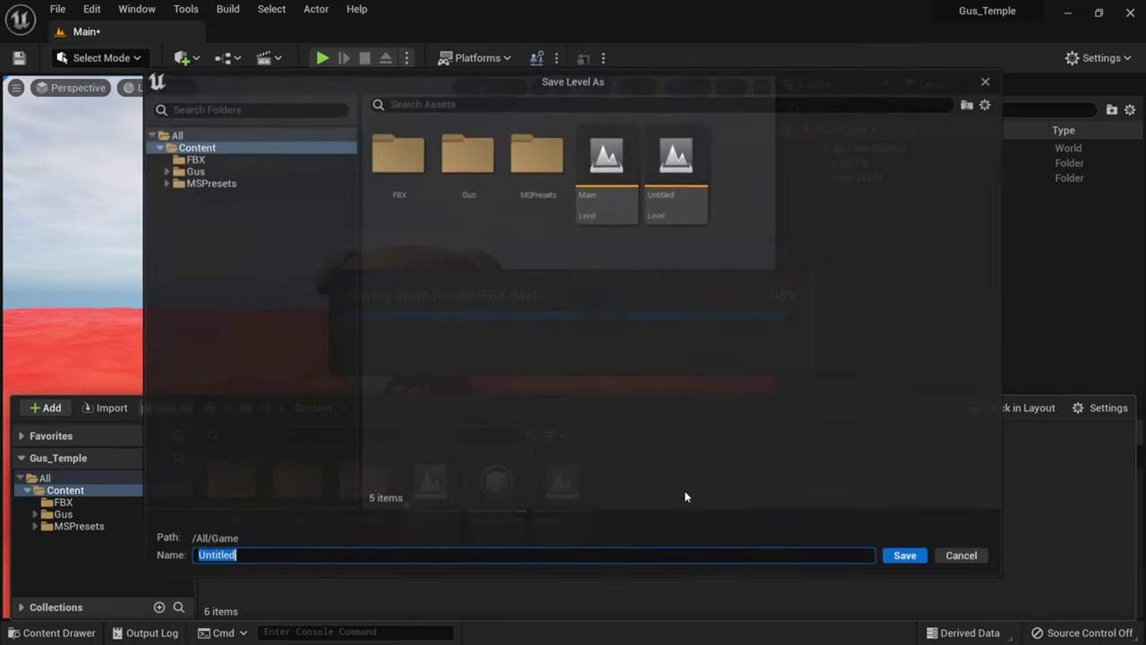
pyautogui.write('Guis')
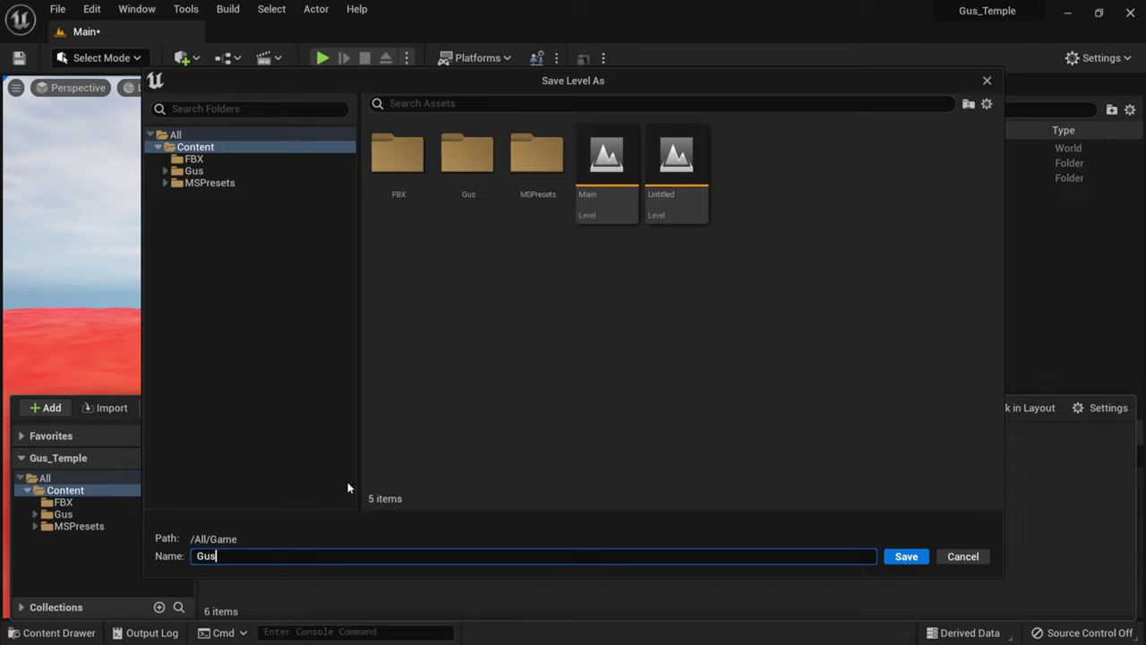
pyautogui.click(902, 556)
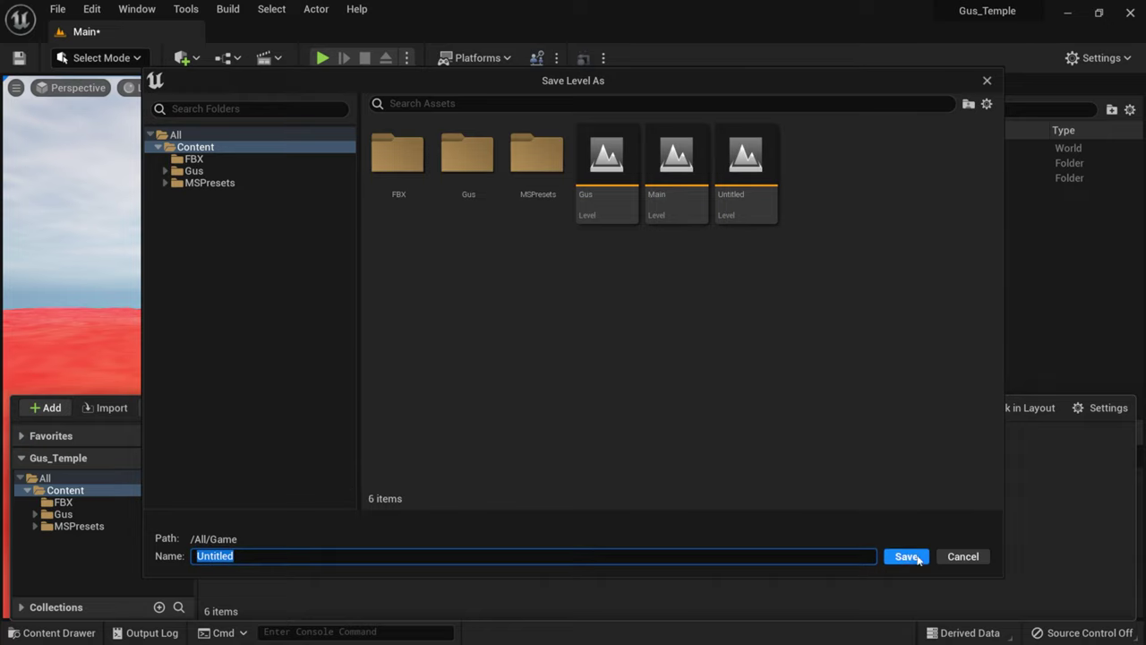
pyautogui.click(983, 557)
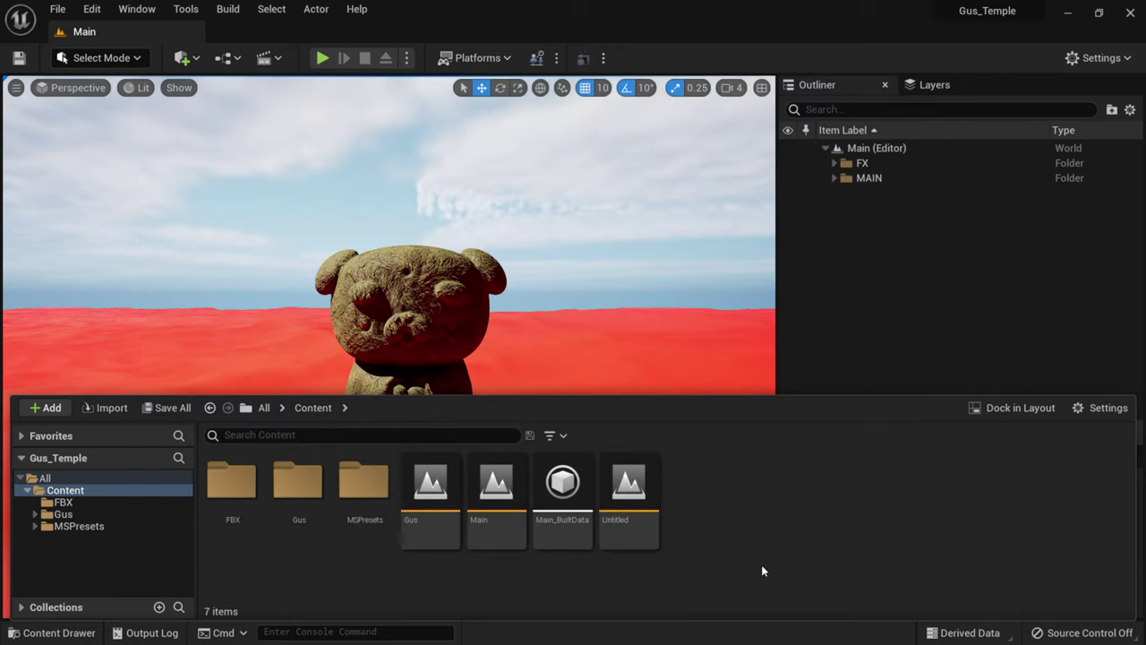
# Step: Check the Gus, Main and Untitled levels and the FBX folder's assets, return to the Content folder, and close the content browser
pyautogui.moveTo(421, 504)
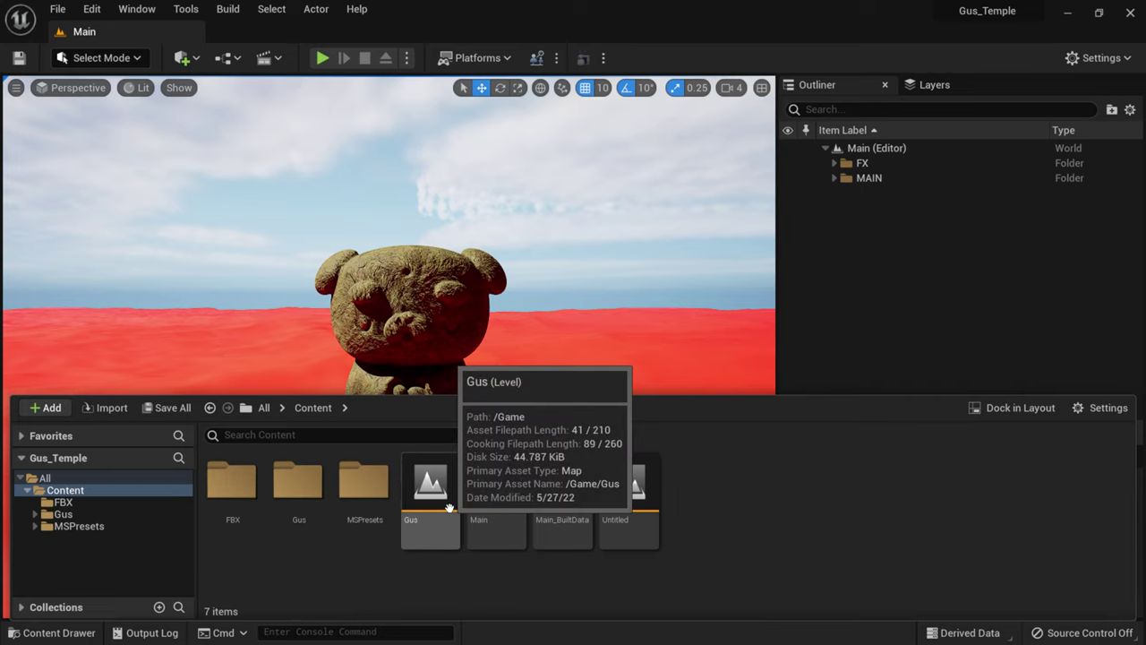
pyautogui.moveTo(513, 503)
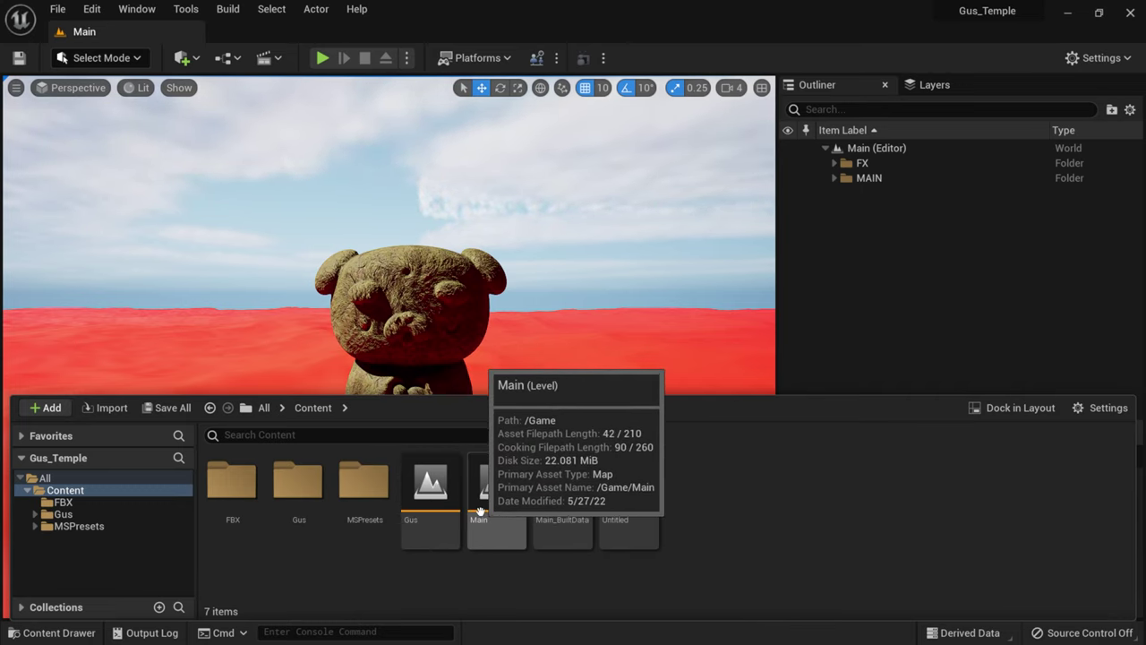
pyautogui.moveTo(646, 509)
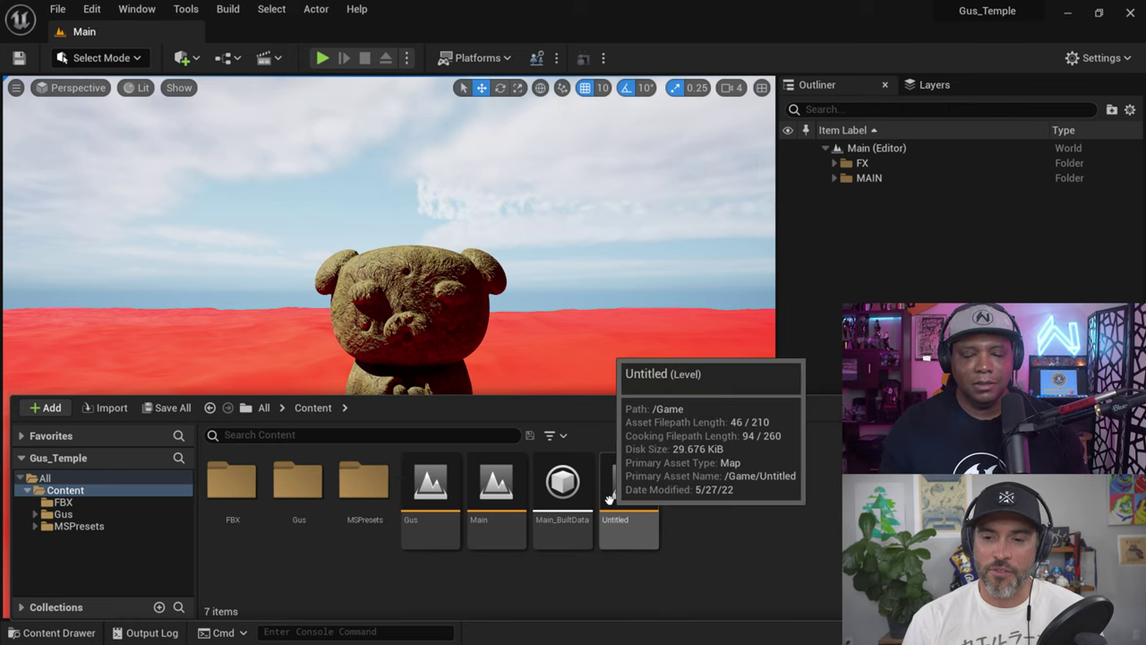
pyautogui.click(62, 503)
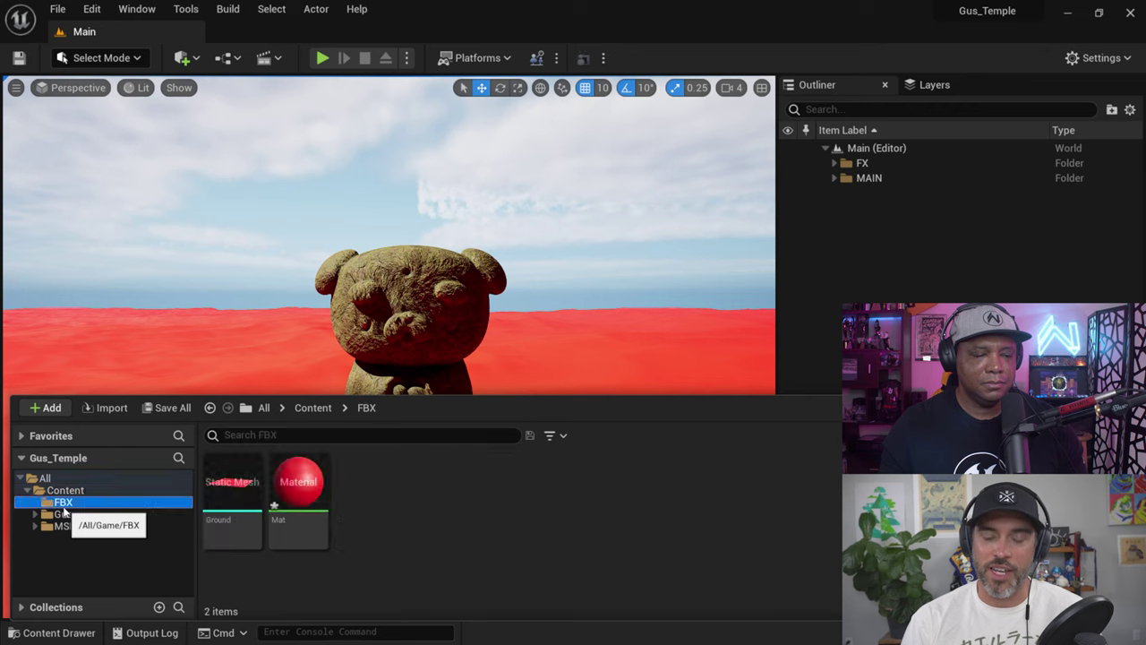
pyautogui.click(68, 492)
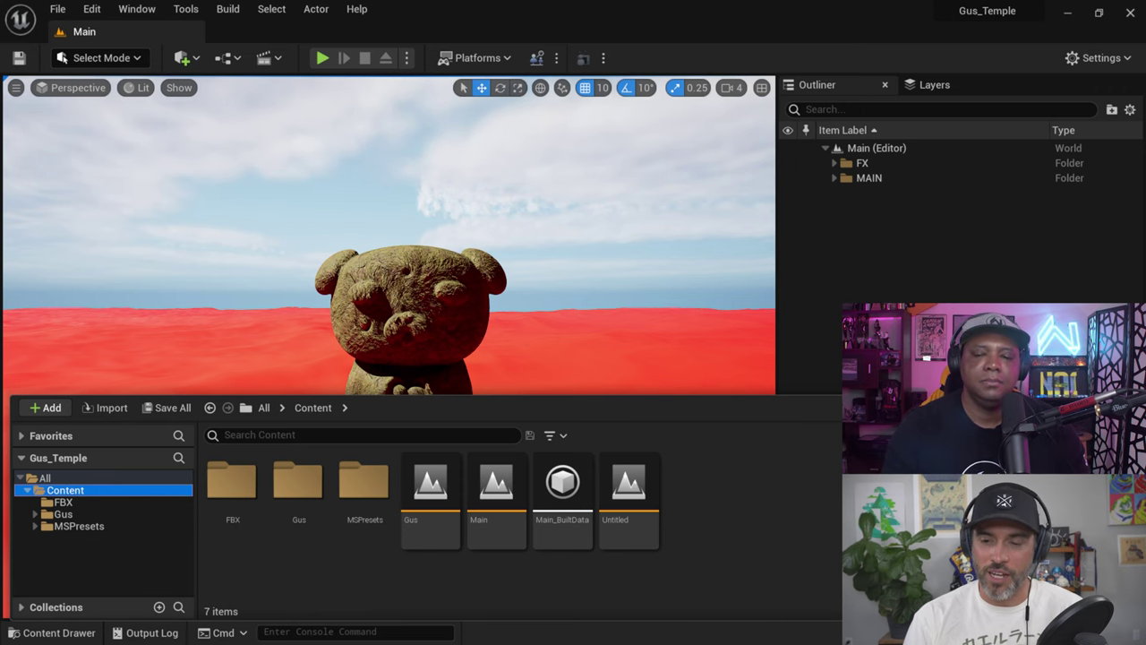
pyautogui.hotkey('ctrl', 'space')
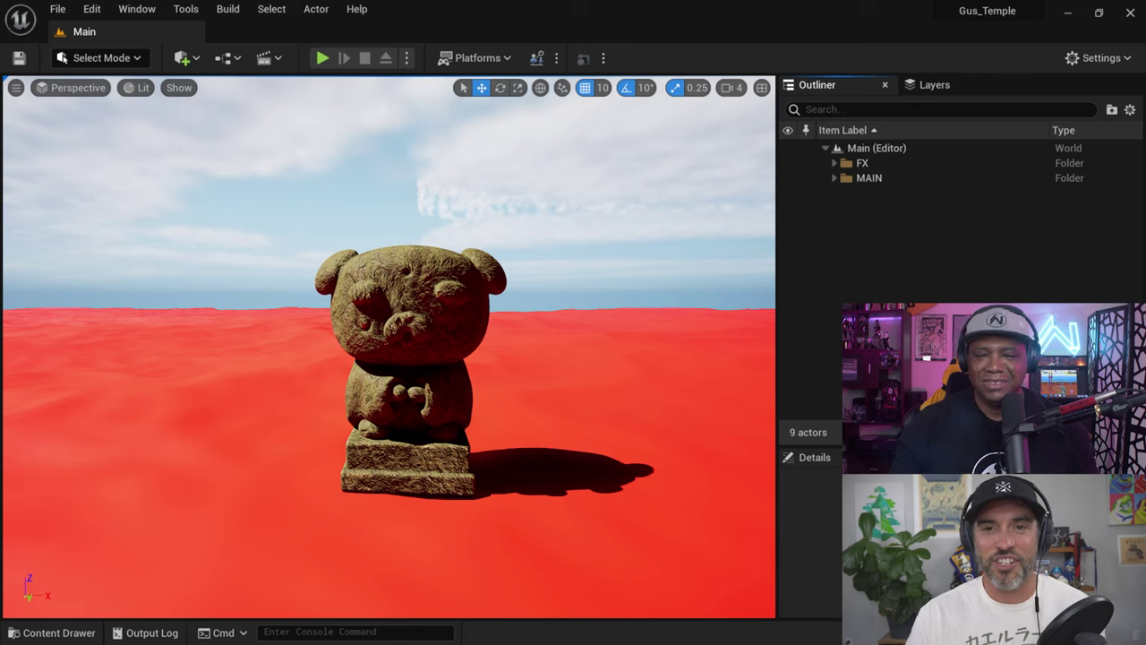
# Step: Expand the FX folder, select its exponential height fog actor, and enlarge the area showing the actor's properties
pyautogui.click(834, 163)
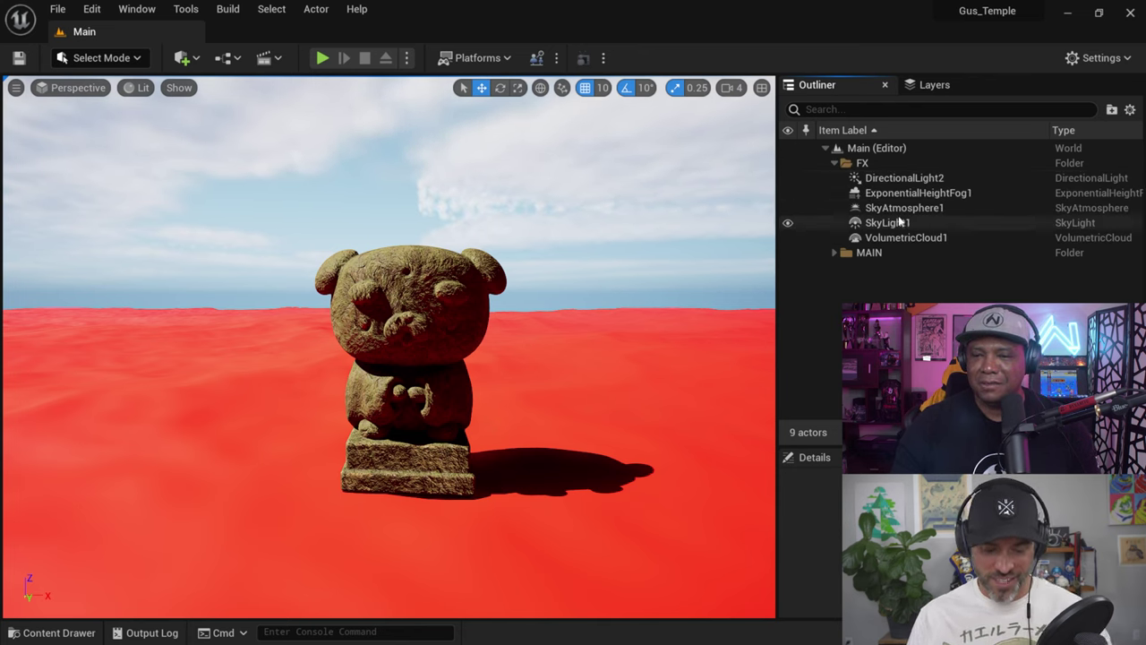
pyautogui.click(904, 209)
pyautogui.press('Up')
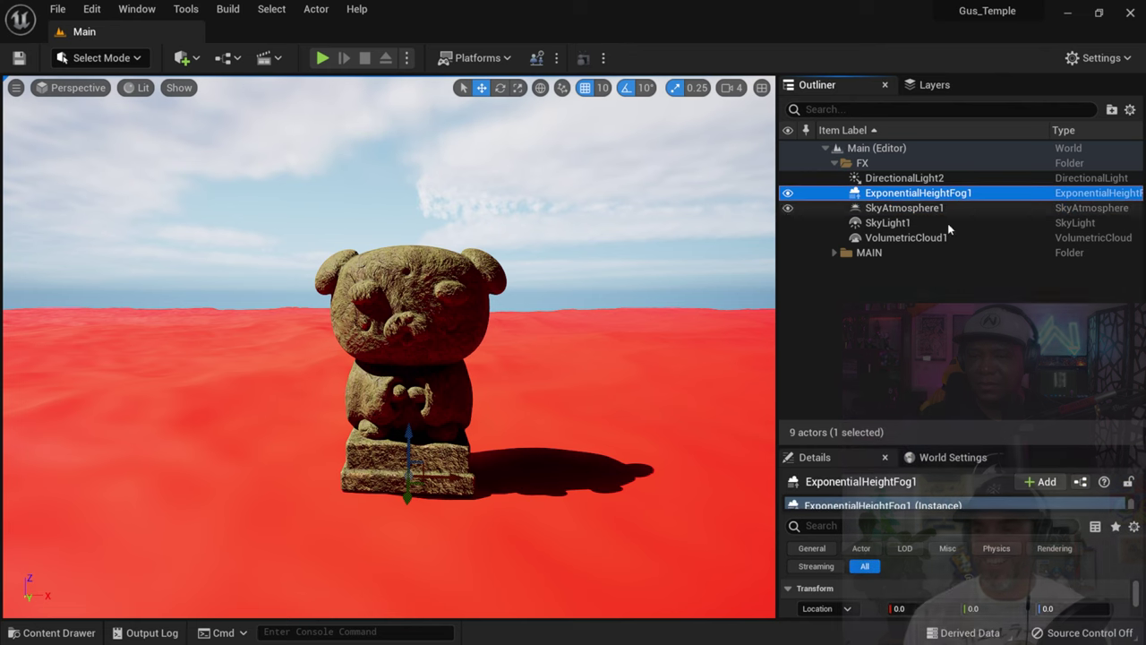
pyautogui.moveTo(904, 444); pyautogui.dragTo(922, 310)
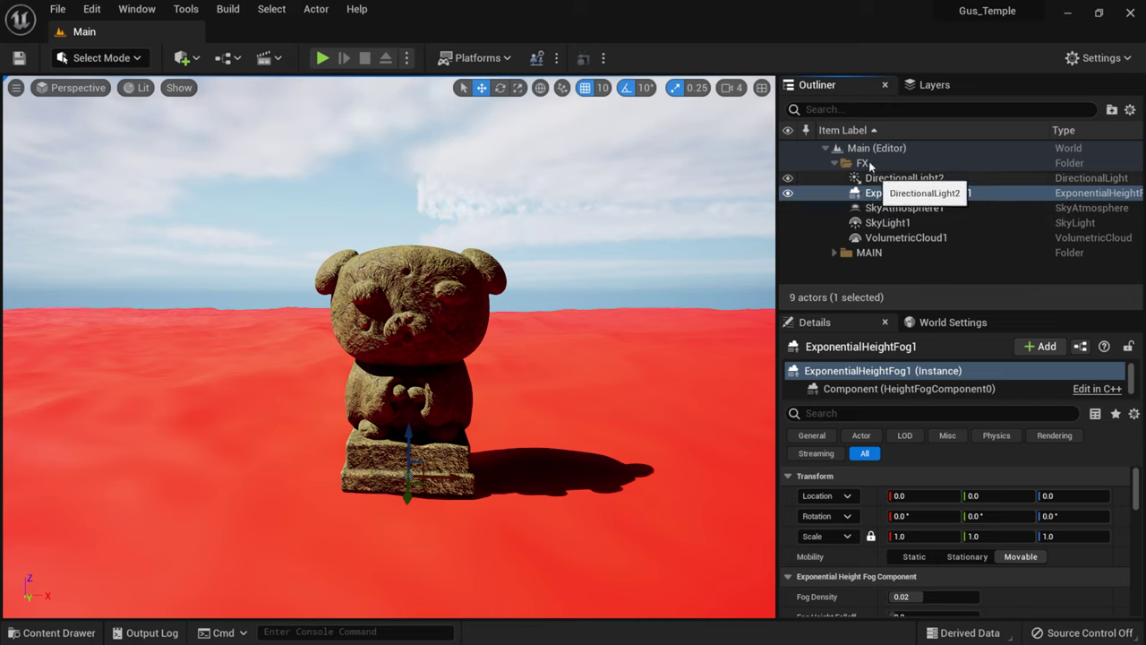
pyautogui.moveTo(938, 310); pyautogui.dragTo(938, 295)
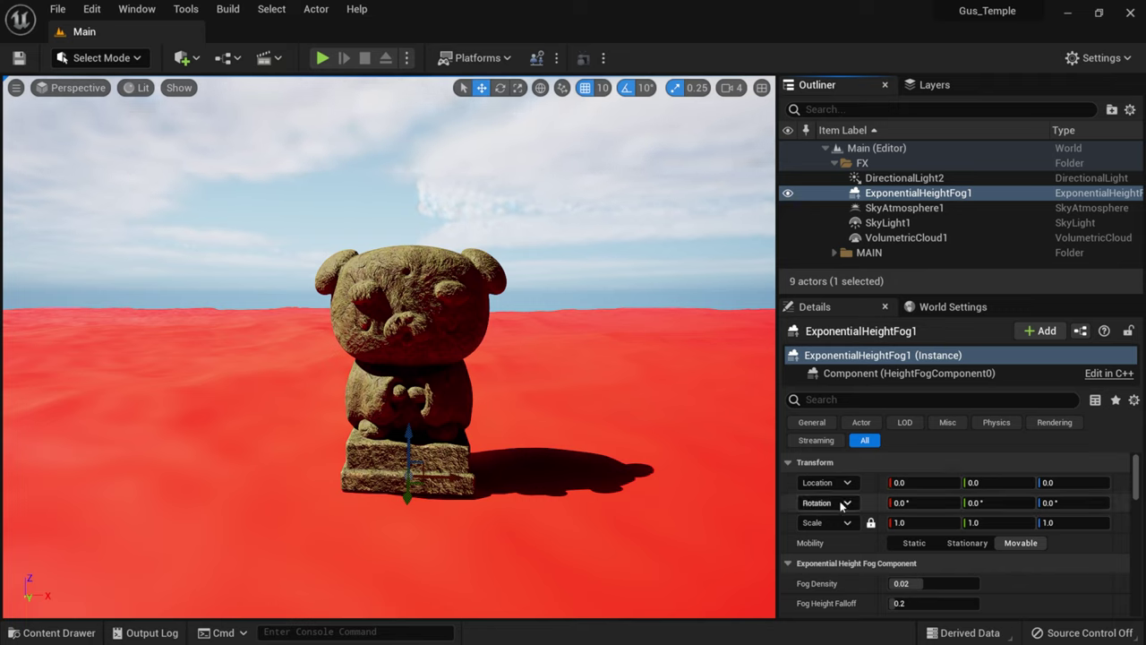
# Step: Enable Volumetric Fog on the exponential height fog actor
pyautogui.scroll(-1, 866, 519)
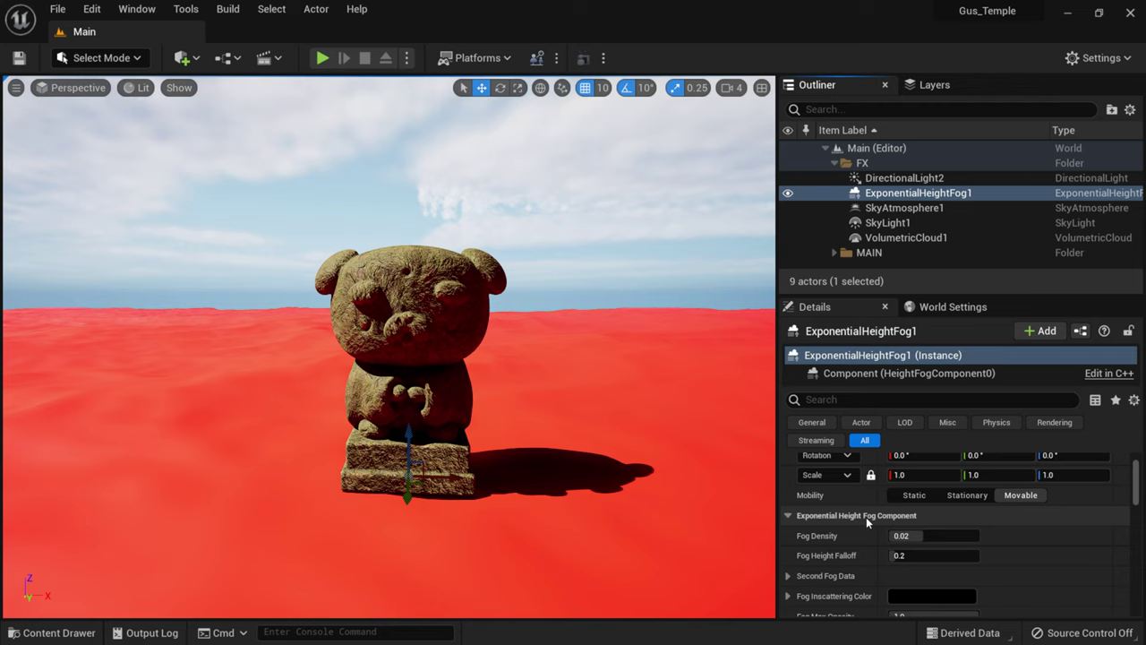
pyautogui.scroll(-1, 866, 523)
pyautogui.scroll(-5, 865, 516)
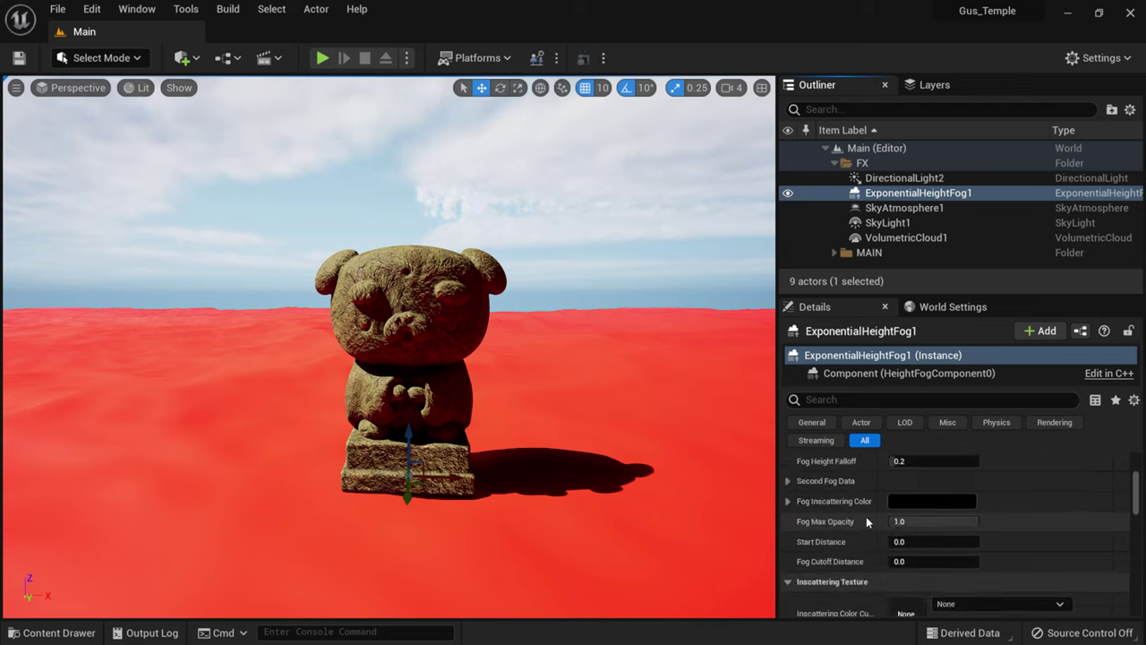
pyautogui.scroll(-6, 867, 517)
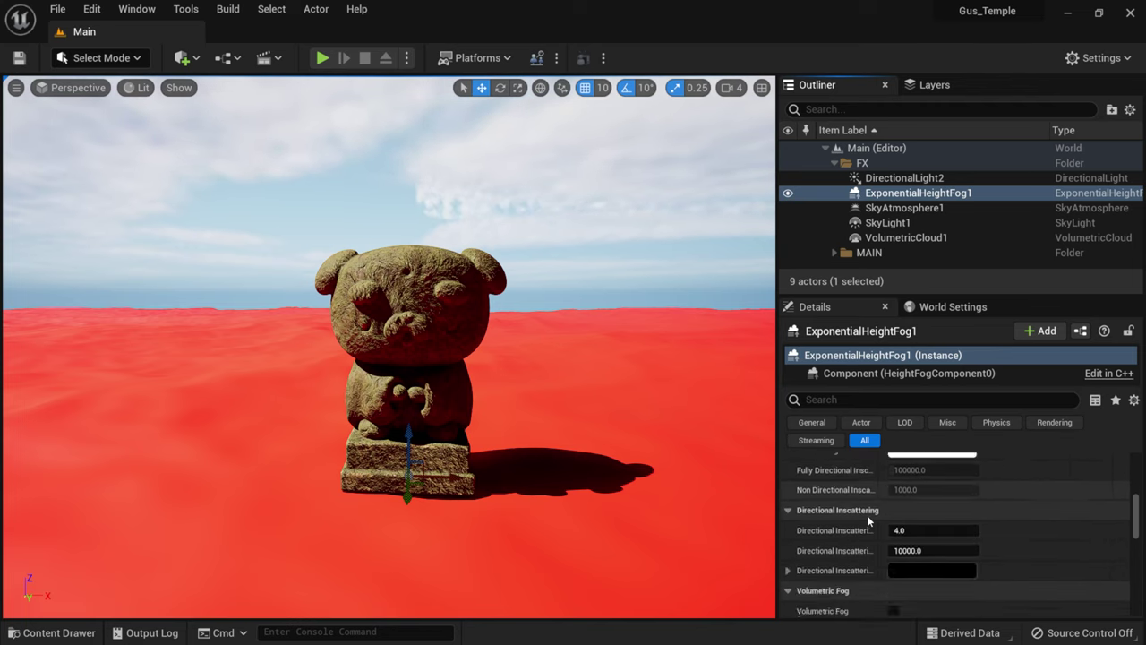
pyautogui.scroll(-1, 867, 522)
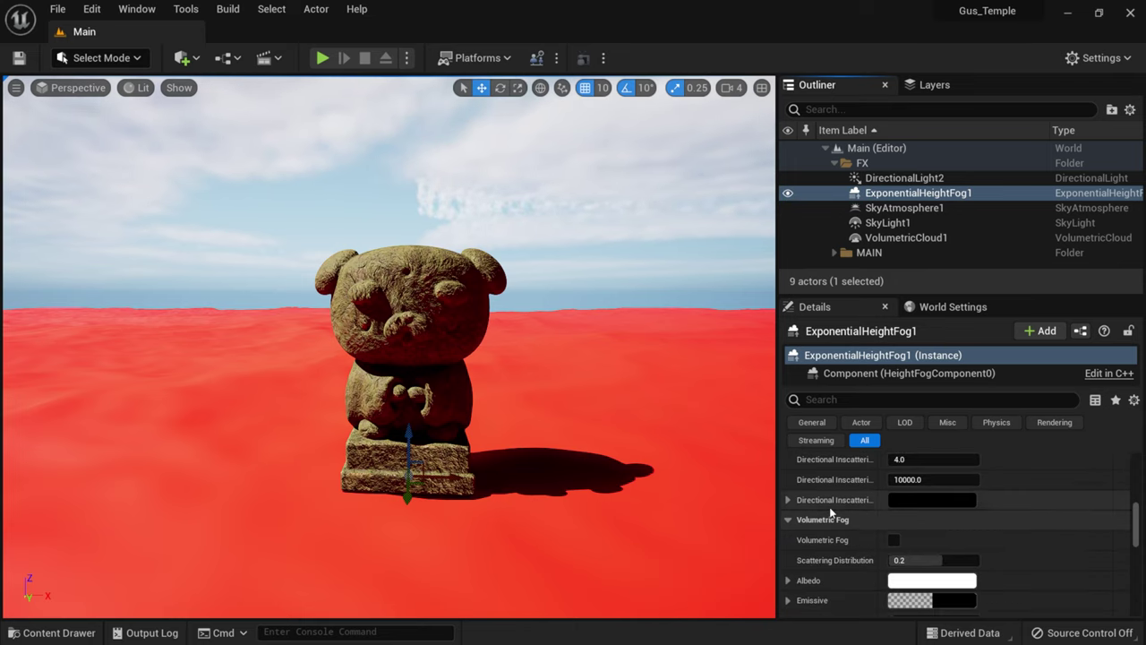
pyautogui.click(893, 541)
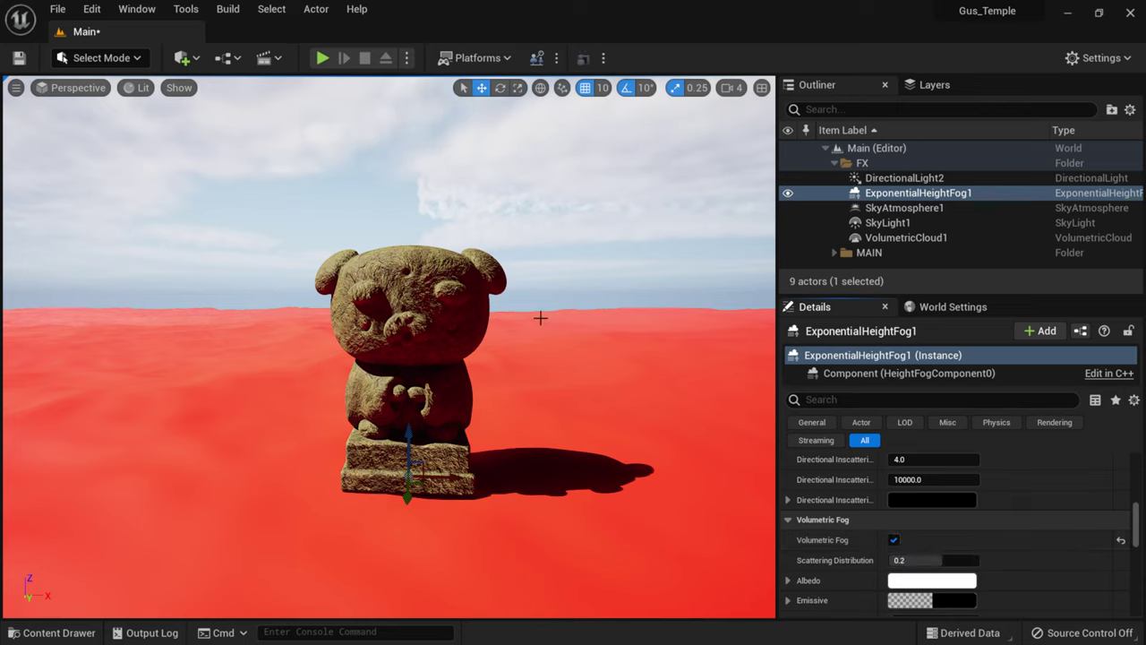
# Step: Set the exponential height fog's Fog Density to 1.0
pyautogui.moveTo(1136, 525); pyautogui.dragTo(1137, 475)
pyautogui.click(905, 513)
pyautogui.write('1')
pyautogui.press('Return')
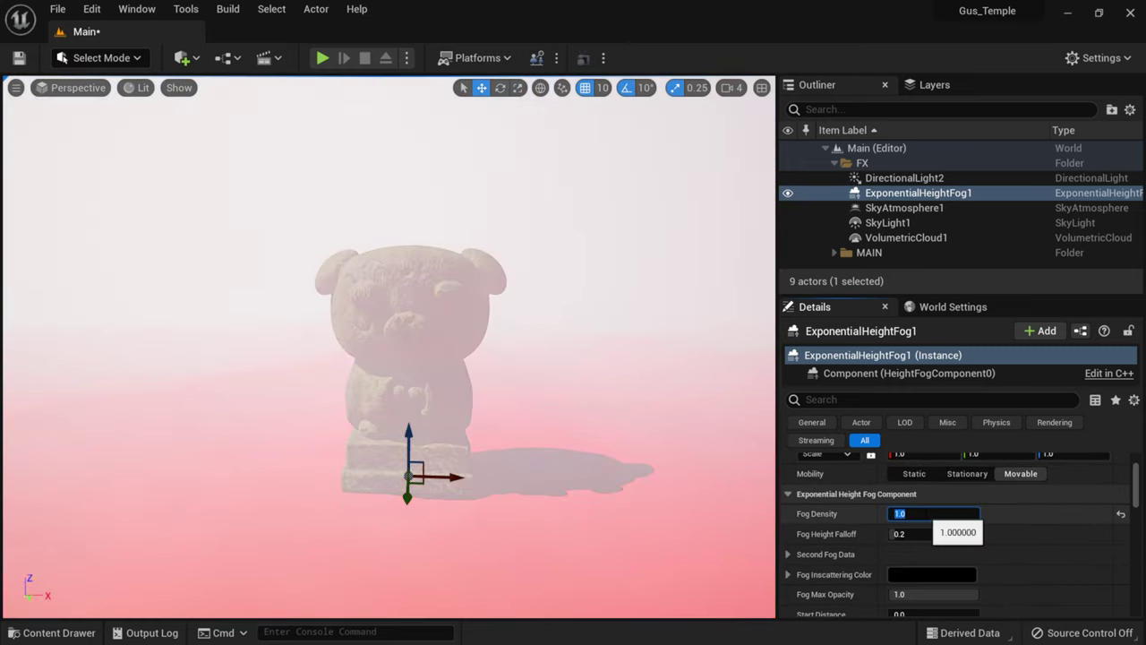
# Step: Examine how the fog surrounds the Gus statue from different distances and from side to side
pyautogui.moveTo(438, 417); pyautogui.dragTo(419, 410, button='right')
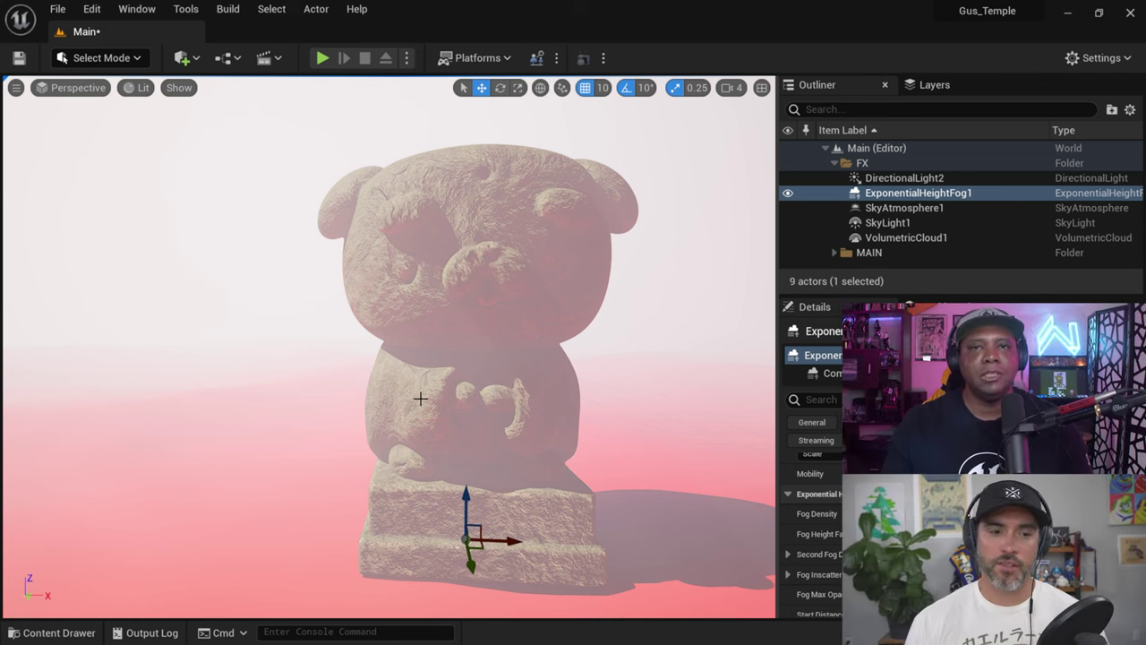
pyautogui.moveTo(558, 394); pyautogui.dragTo(577, 285, button='right')
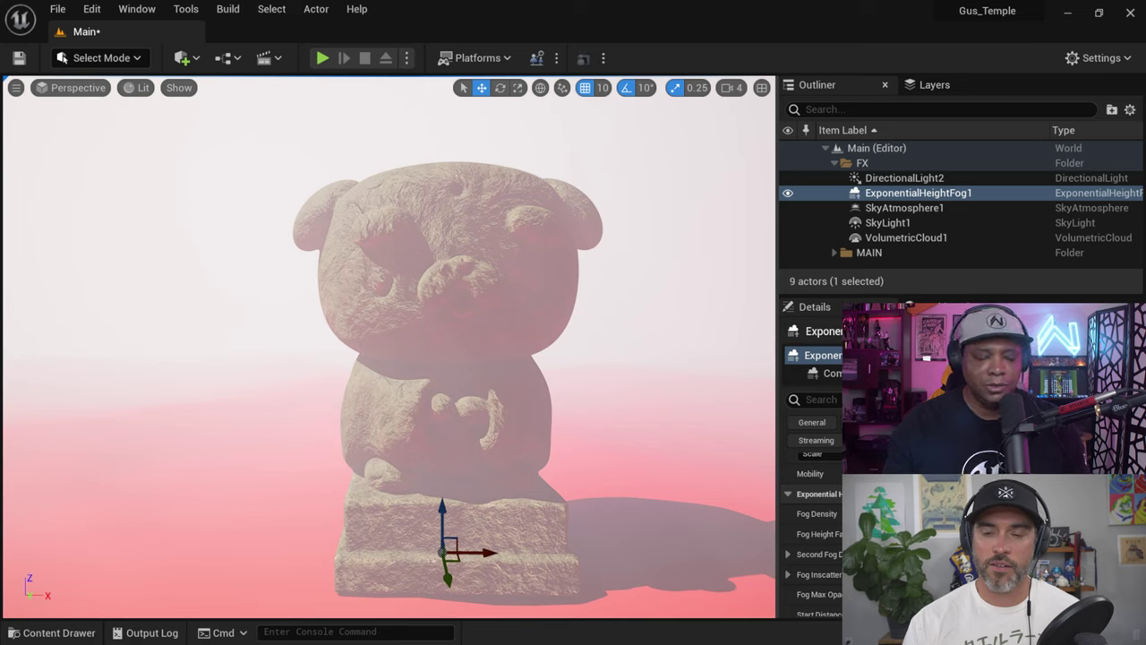
pyautogui.press('s')
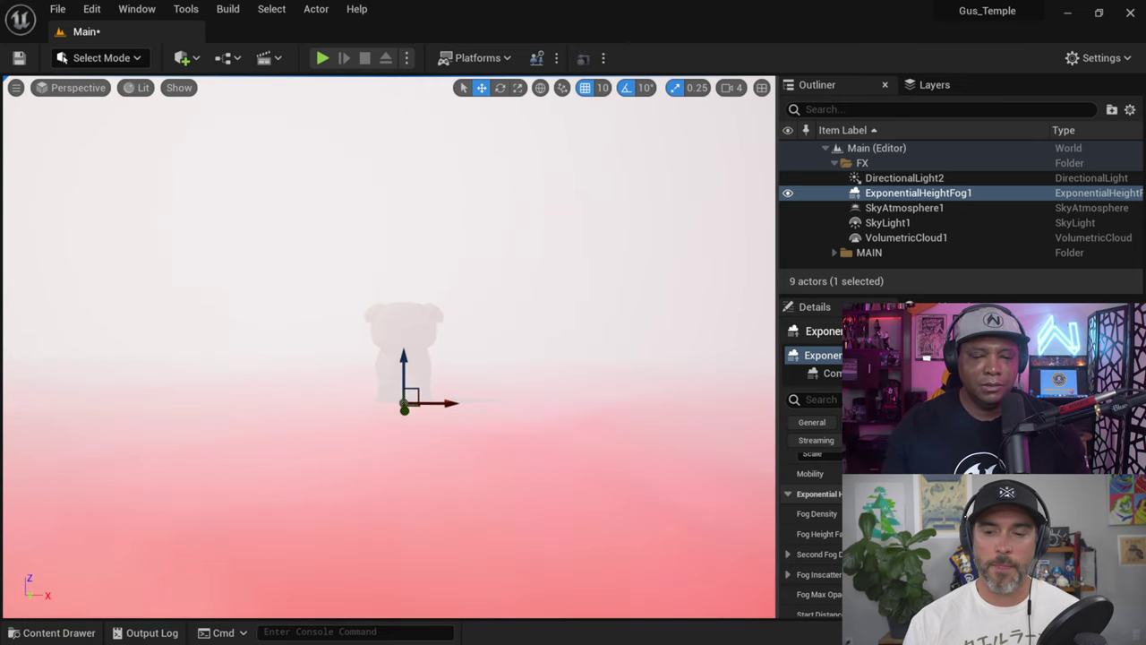
pyautogui.press('w')
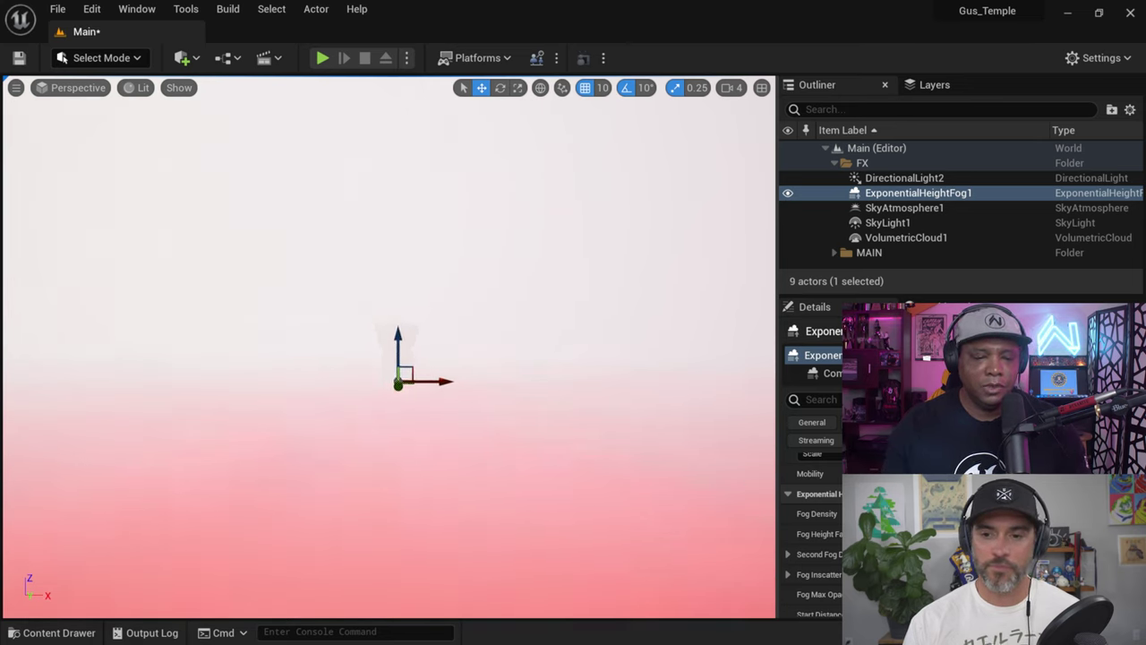
pyautogui.press('w')
pyautogui.press('s')
pyautogui.press('a')
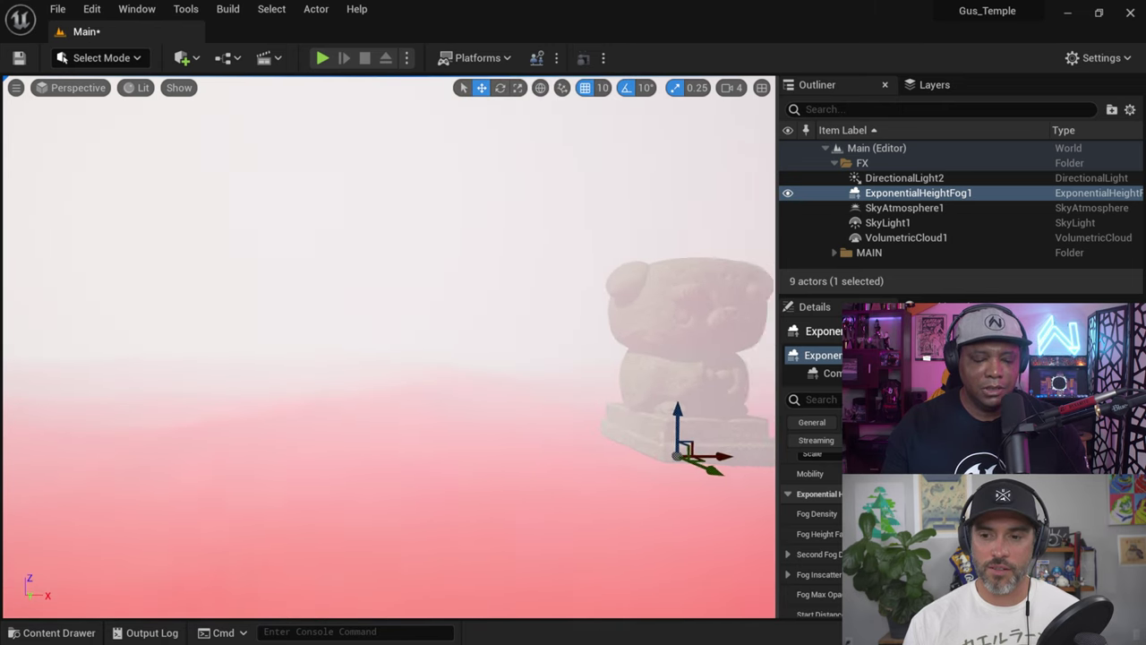
pyautogui.press('d')
pyautogui.press('d')
pyautogui.press('a')
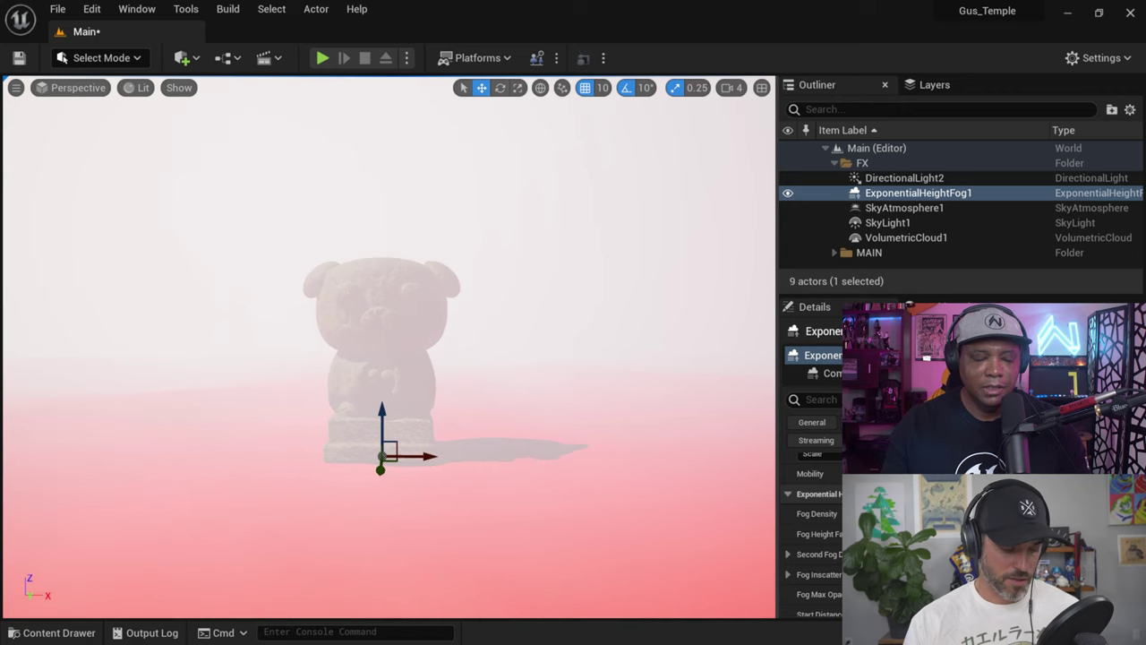
pyautogui.press('a')
pyautogui.press('d')
pyautogui.press('a')
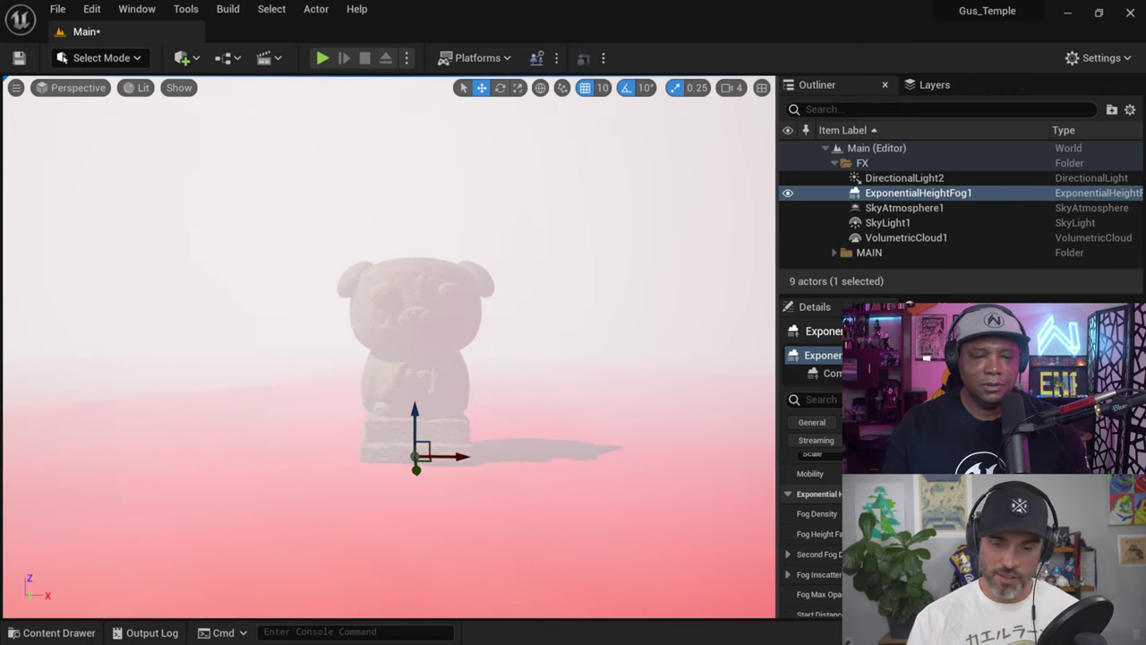
pyautogui.press('d')
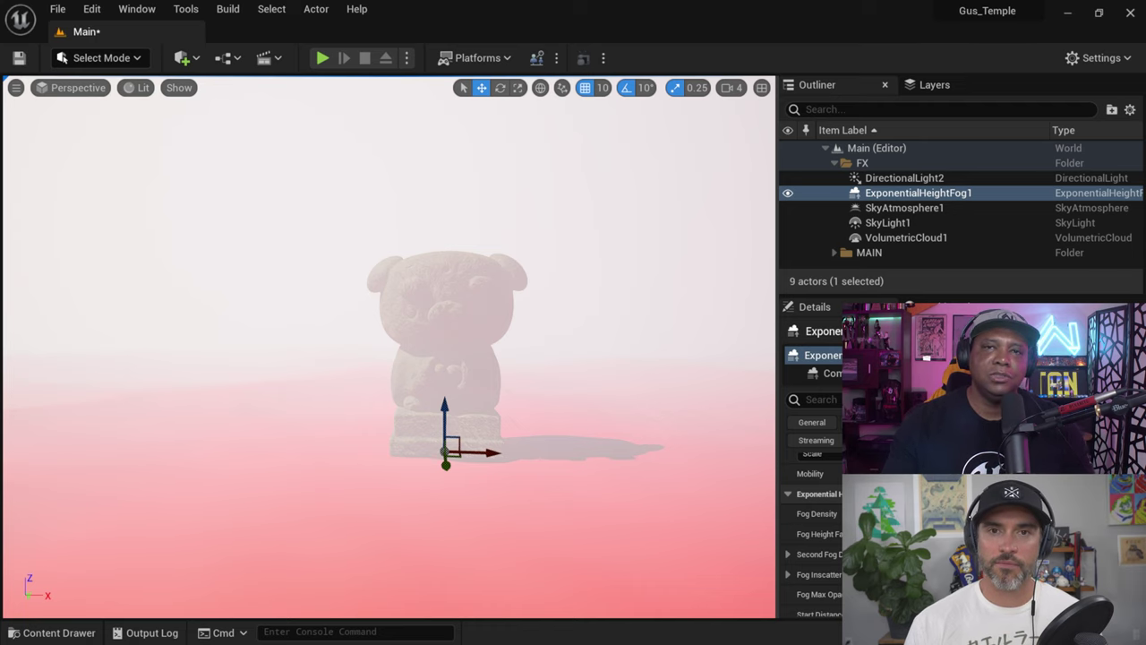
pyautogui.moveTo(387, 340); pyautogui.dragTo(387, 412, button='right')
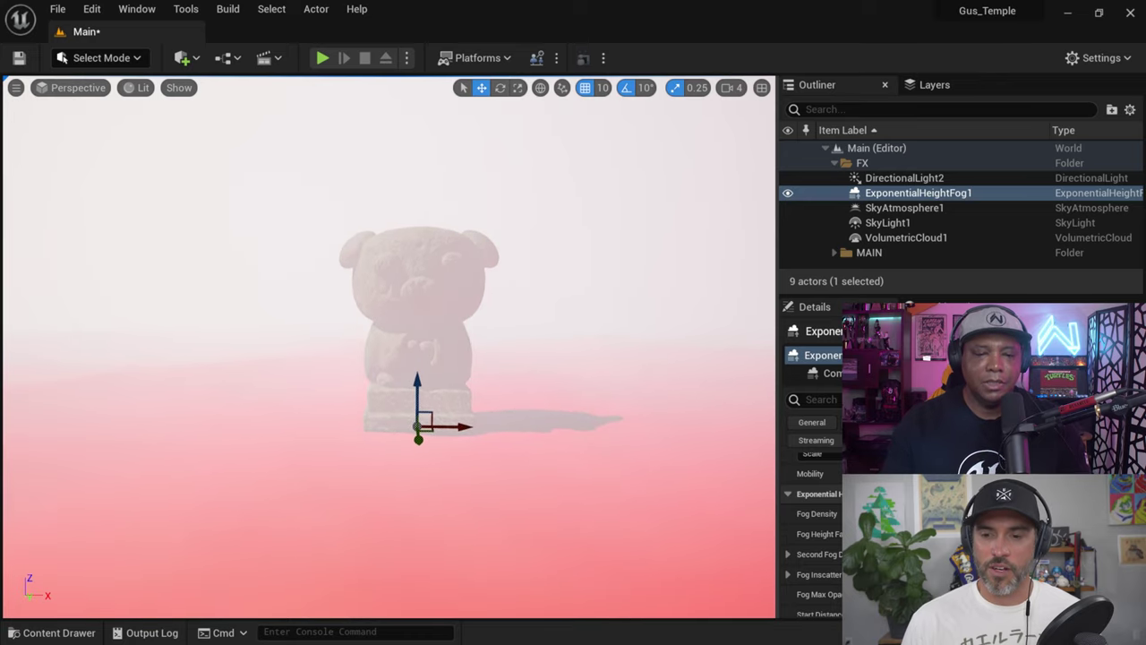
pyautogui.moveTo(558, 411); pyautogui.dragTo(549, 380, button='right')
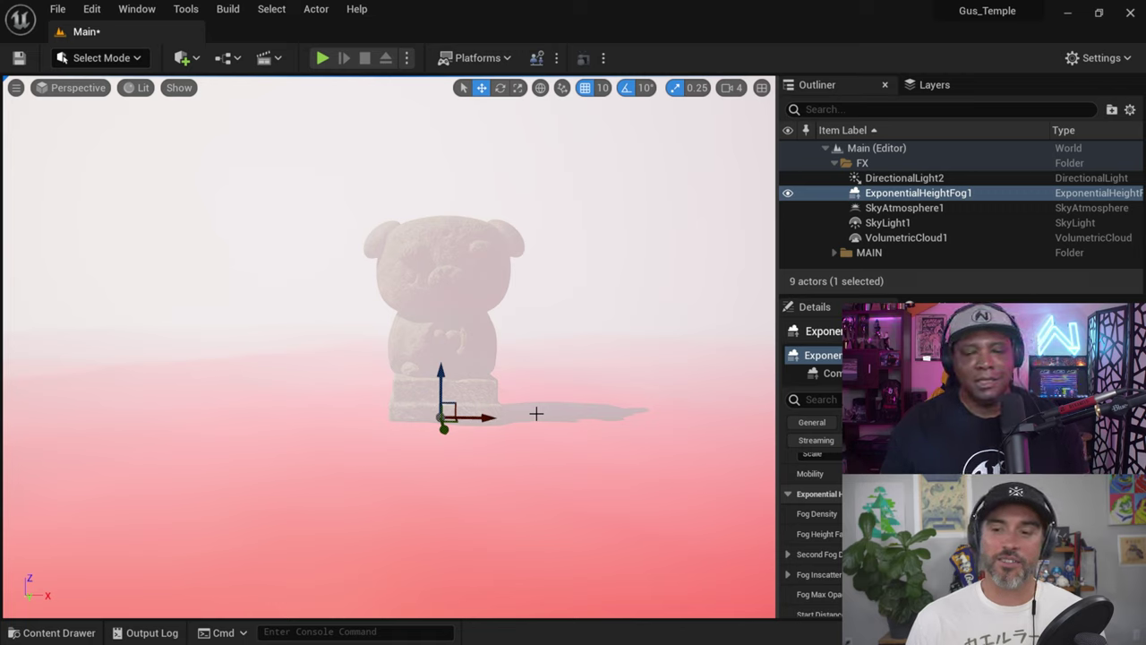
# Step: Compare how strongly the fog covers the Gus statue in close-up and from farther back
pyautogui.scroll(8, 449, 394)
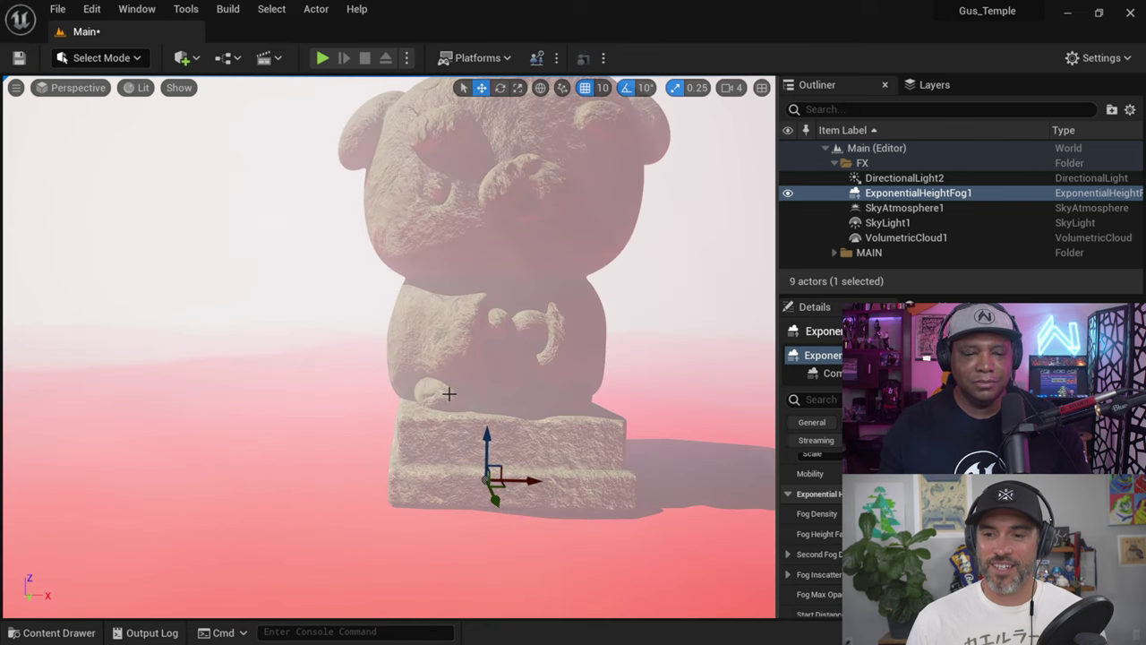
pyautogui.scroll(-5, 448, 394)
pyautogui.scroll(5, 448, 394)
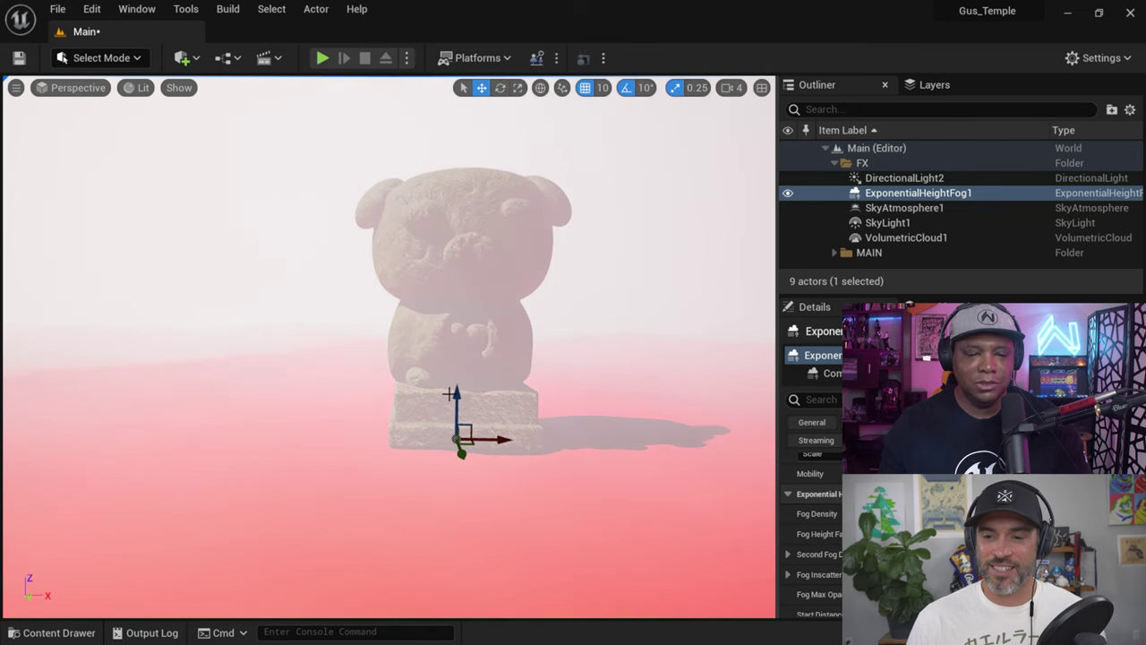
pyautogui.scroll(-3, 449, 394)
pyautogui.scroll(5, 449, 394)
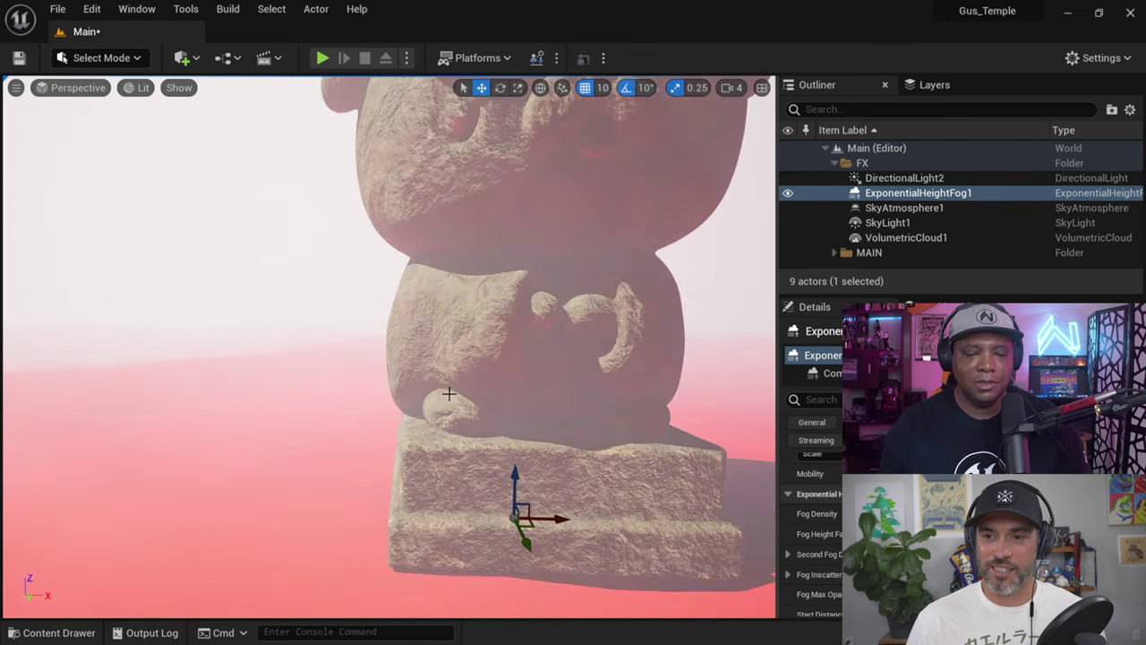
pyautogui.scroll(-2, 449, 394)
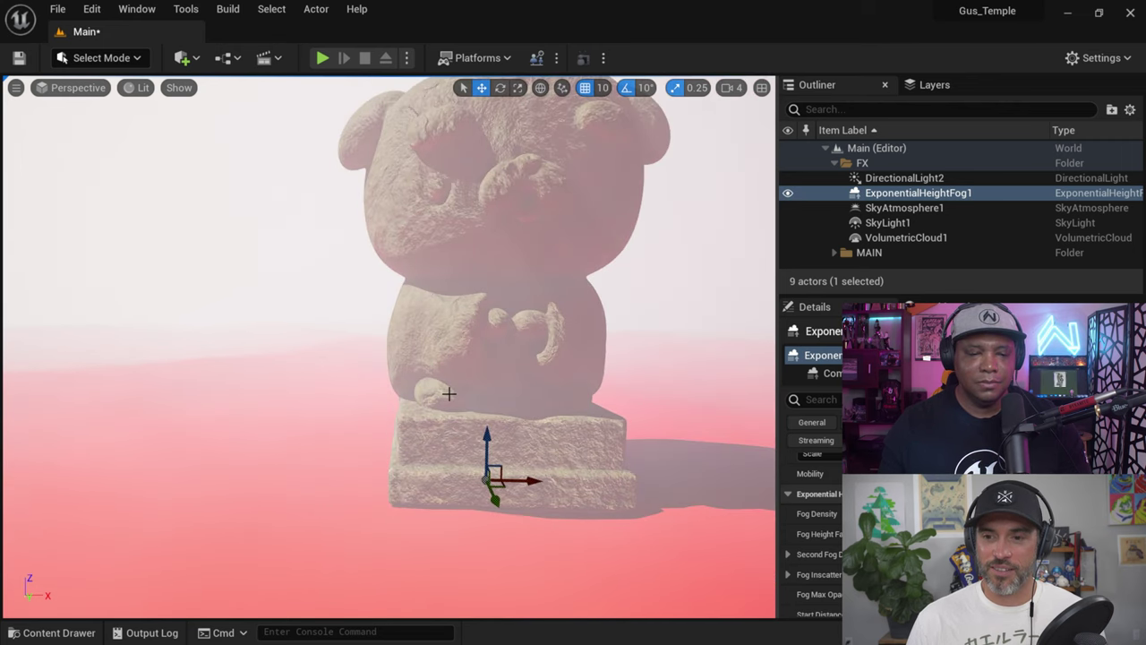
# Step: Thin out the exponential height fog to clear the dense haze around the Gus statue
pyautogui.moveTo(452, 392); pyautogui.dragTo(490, 376, button='right')
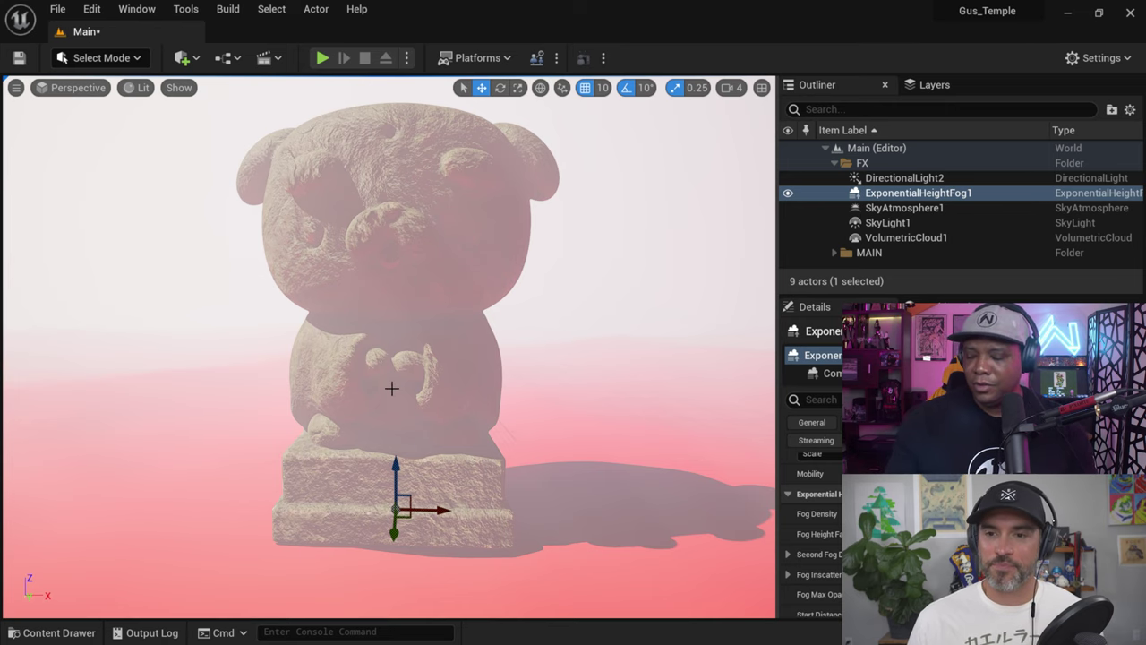
pyautogui.moveTo(491, 376); pyautogui.dragTo(501, 373, button='right')
pyautogui.moveTo(392, 380); pyautogui.dragTo(392, 379, button='right')
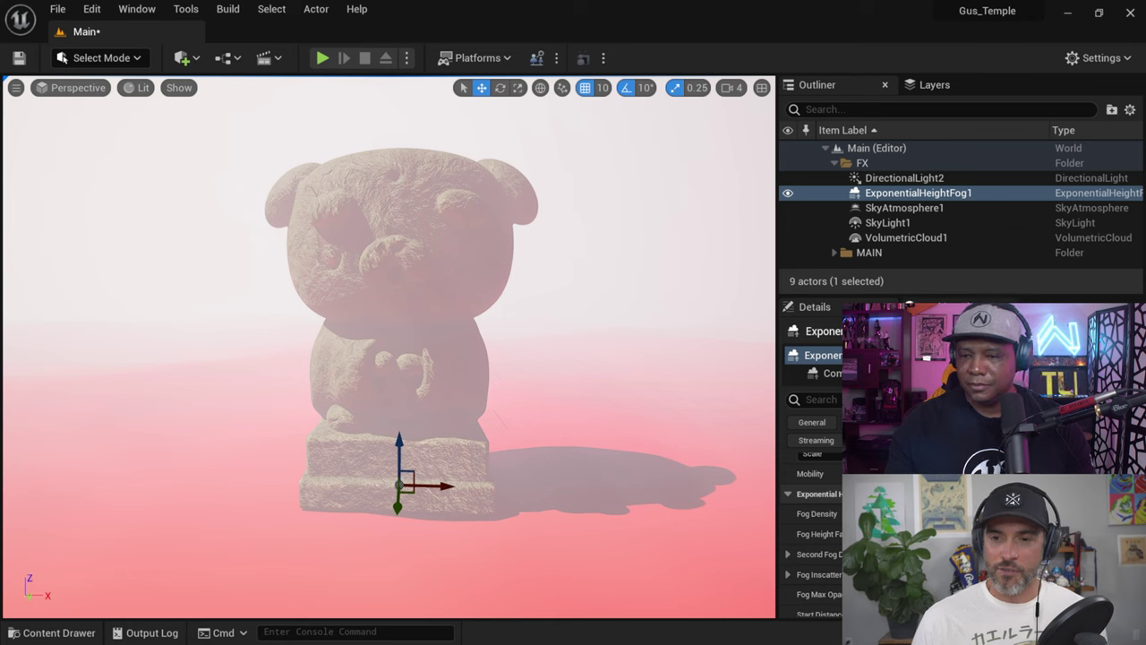
pyautogui.moveTo(1008, 293); pyautogui.dragTo(1008, 255)
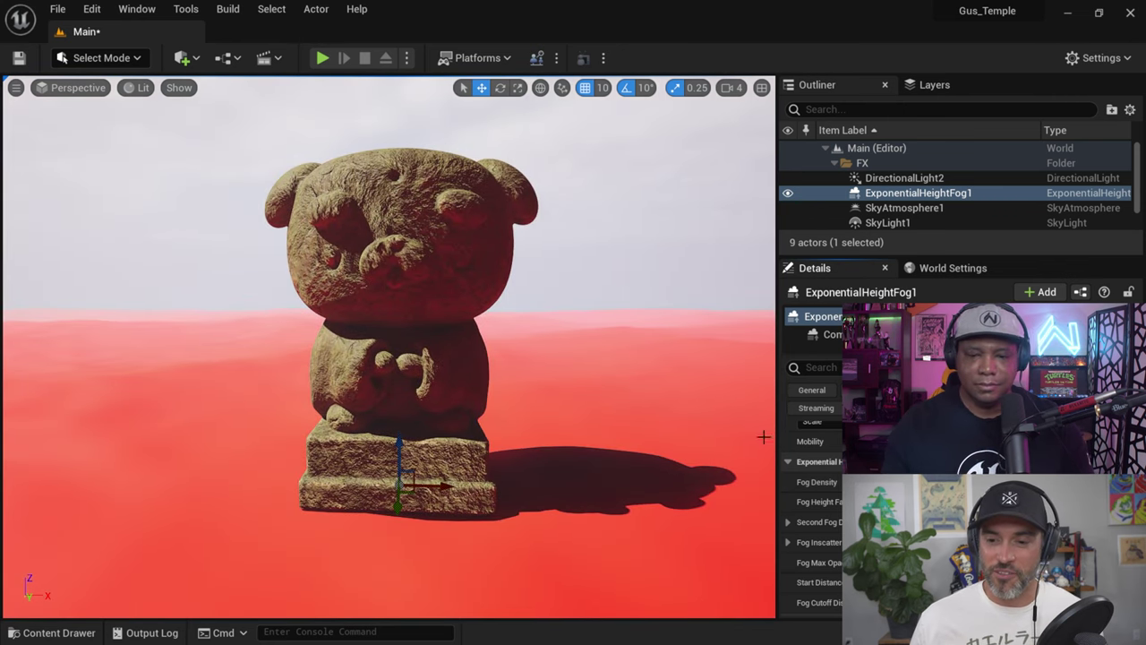
pyautogui.moveTo(552, 396)
pyautogui.mouseDown(button='right')
pyautogui.moveTo(532, 396)
pyautogui.moveTo(550, 397)
pyautogui.mouseUp(button='right')
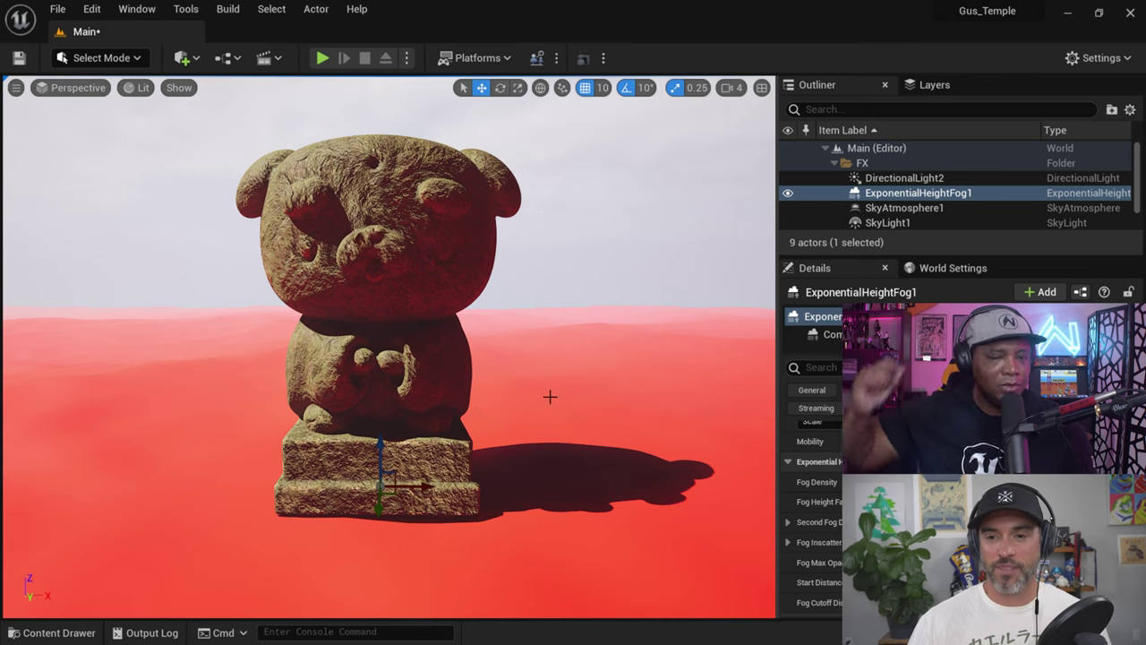
pyautogui.press('Left')
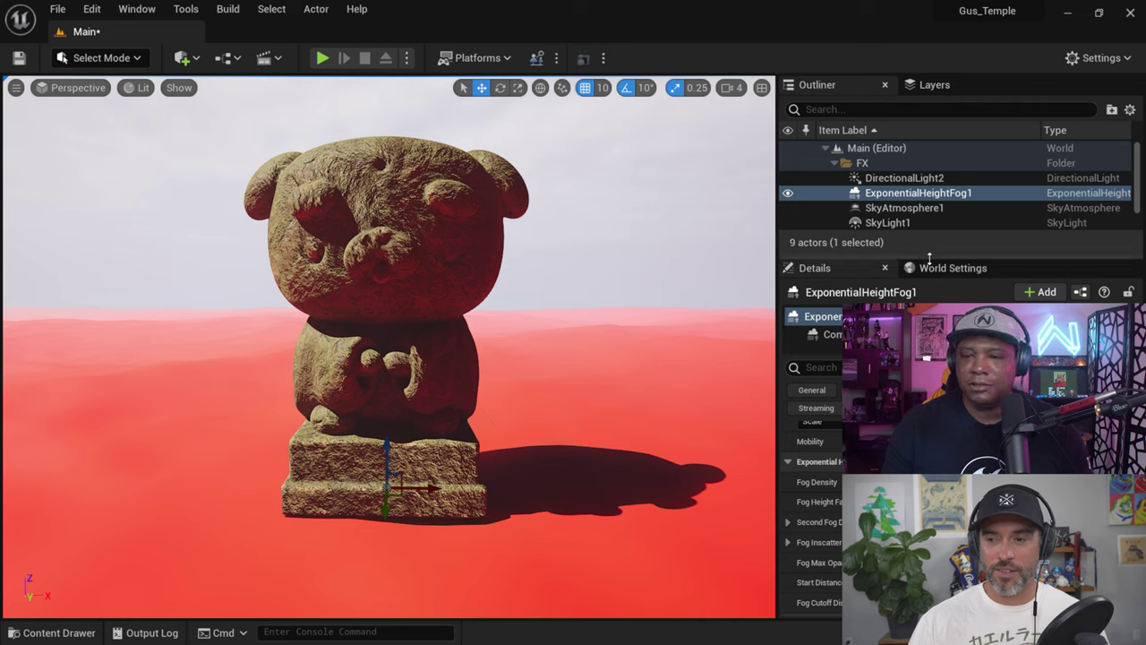
# Step: Collapse the FX folder in the Outliner and enlarge the Outliner area above the Details
pyautogui.moveTo(925, 256); pyautogui.dragTo(925, 336)
pyautogui.doubleClick(859, 163)
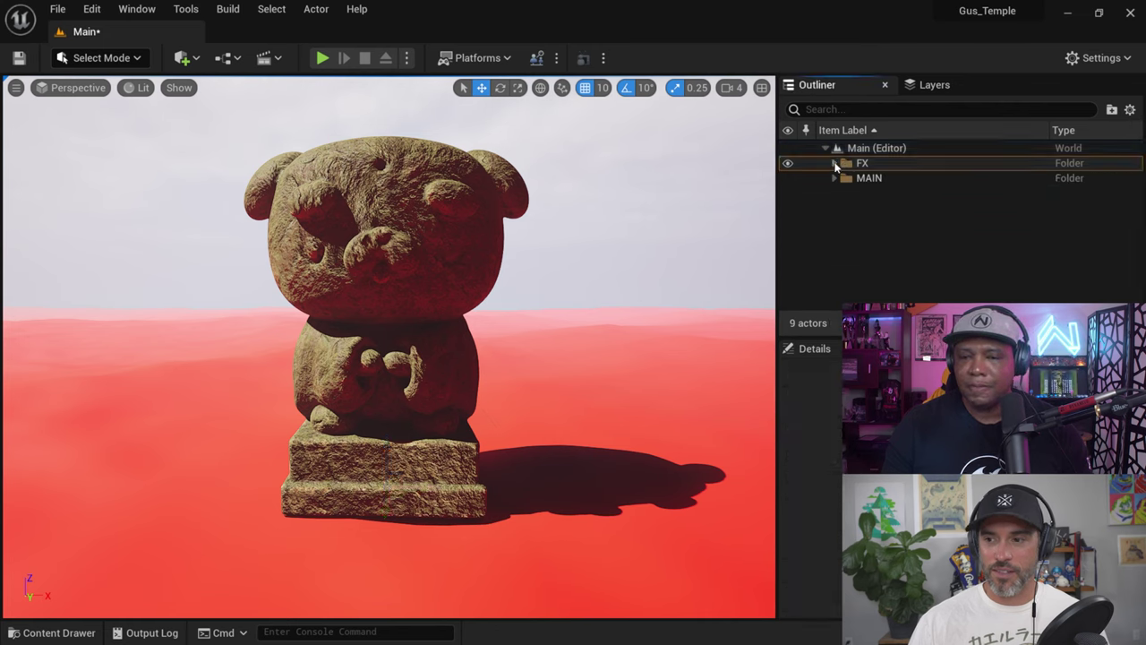
pyautogui.moveTo(925, 337); pyautogui.dragTo(924, 271)
pyautogui.moveTo(385, 340)
pyautogui.mouseDown(button='right')
pyautogui.moveTo(389, 362)
pyautogui.moveTo(383, 340)
pyautogui.moveTo(375, 348)
pyautogui.mouseUp(button='right')
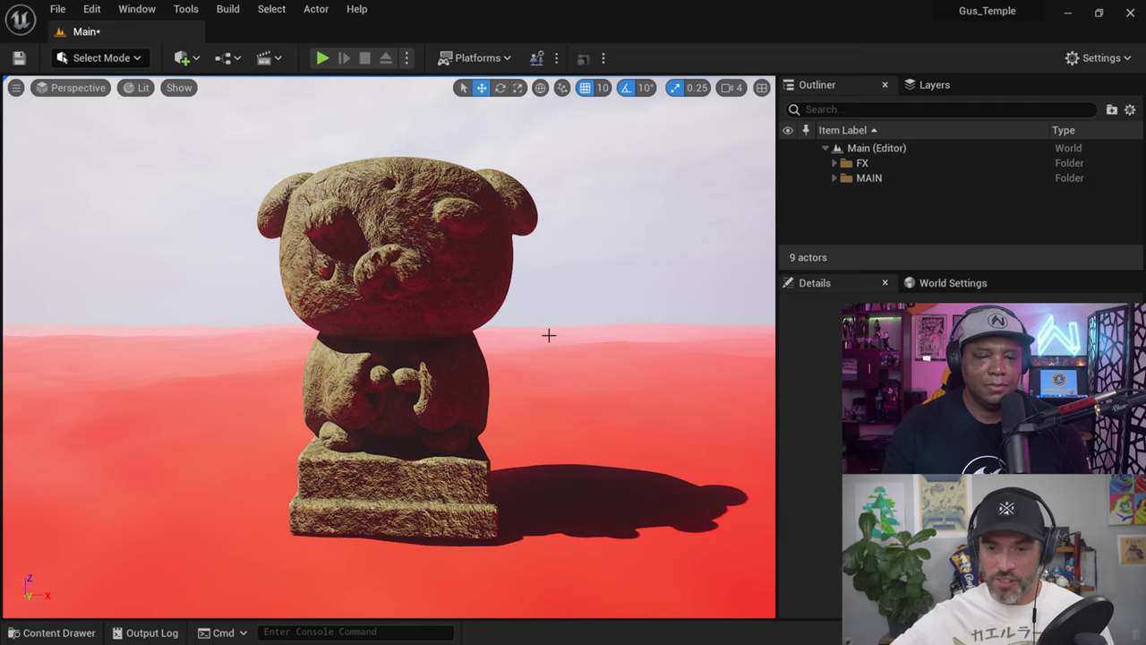
pyautogui.moveTo(480, 347); pyautogui.dragTo(477, 272, button='right')
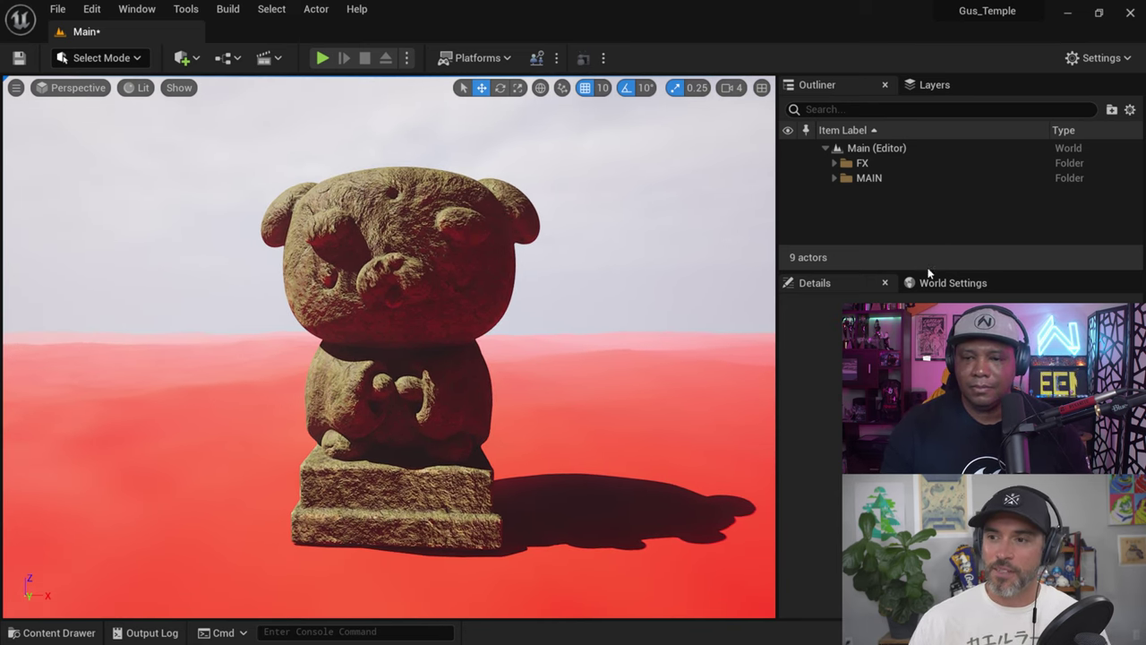
pyautogui.moveTo(925, 271); pyautogui.dragTo(926, 329)
pyautogui.click(831, 163)
pyautogui.click(831, 162)
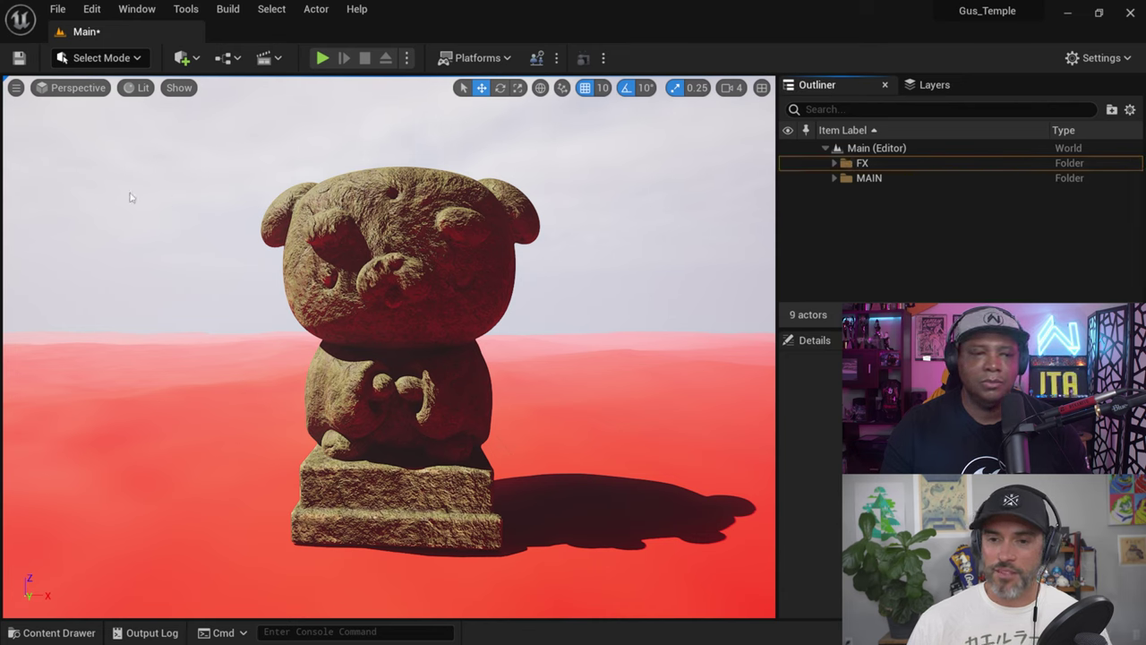
pyautogui.click(139, 61)
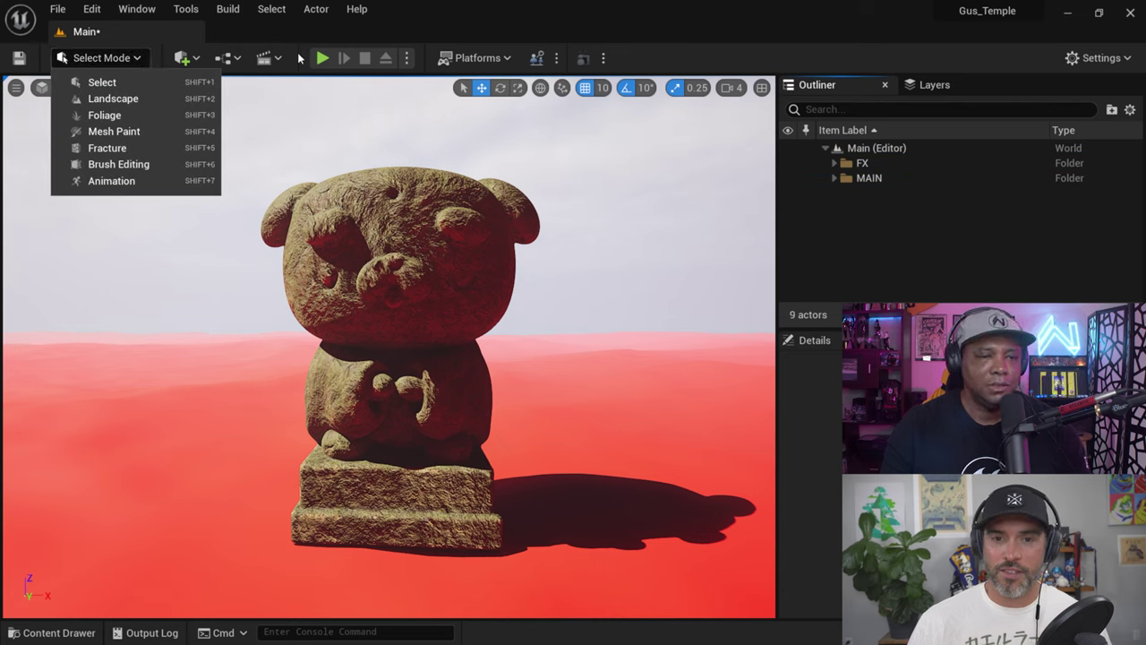
pyautogui.click(358, 27)
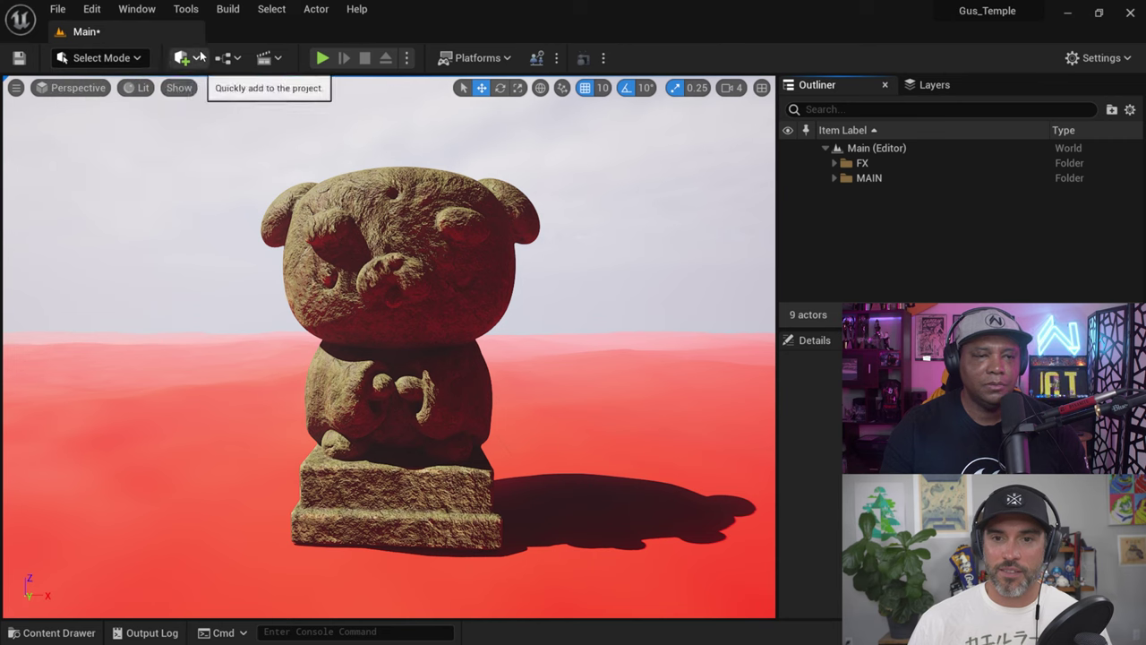
pyautogui.click(199, 58)
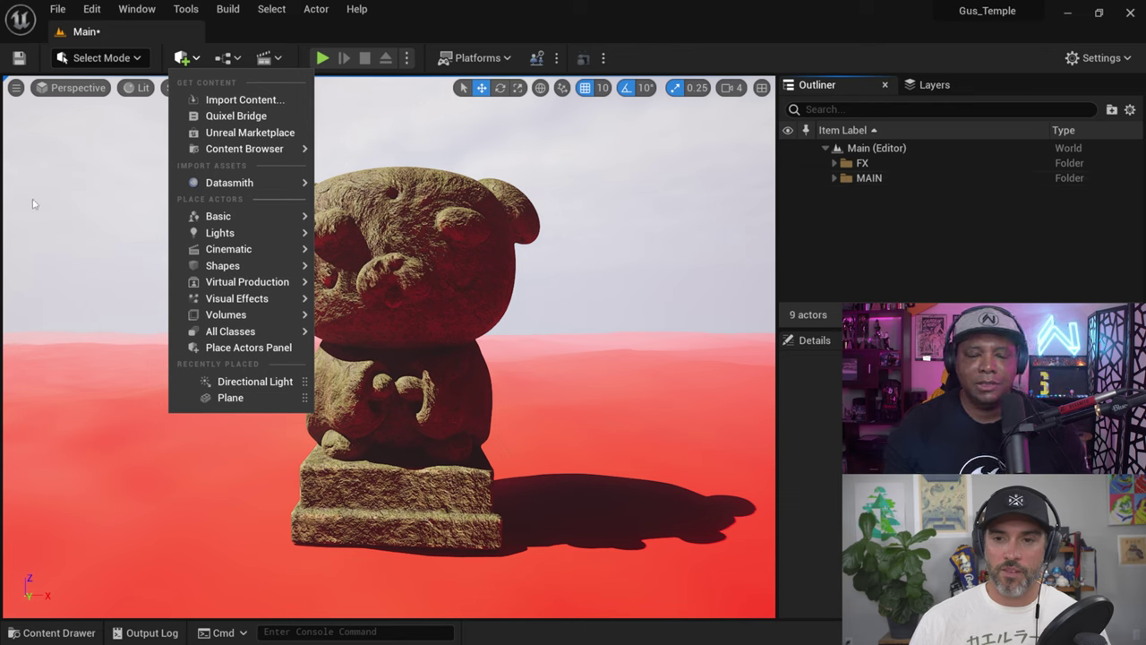
pyautogui.moveTo(303, 185)
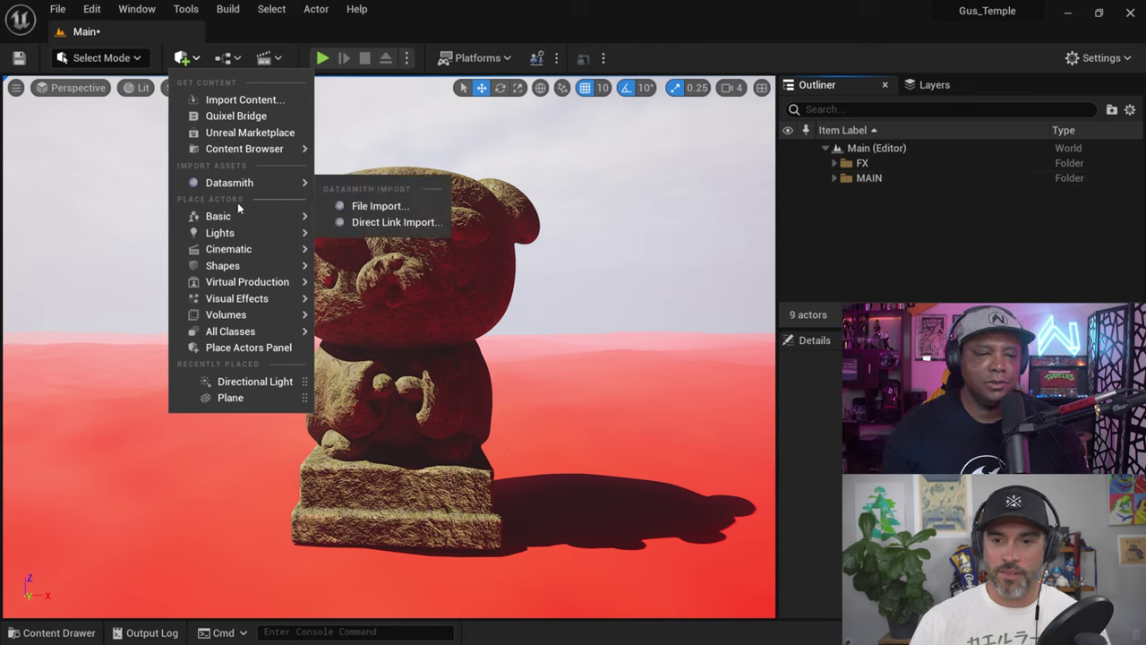
pyautogui.click(181, 43)
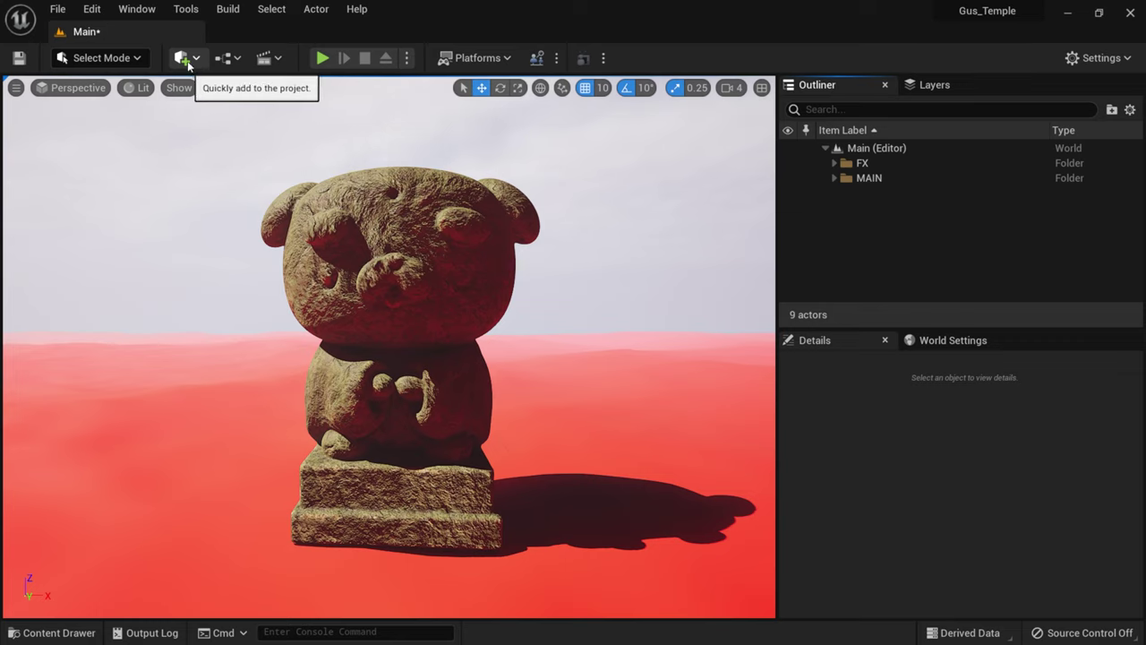
# Step: Open Quixel Bridge from the editor and maximize its window
pyautogui.click(188, 64)
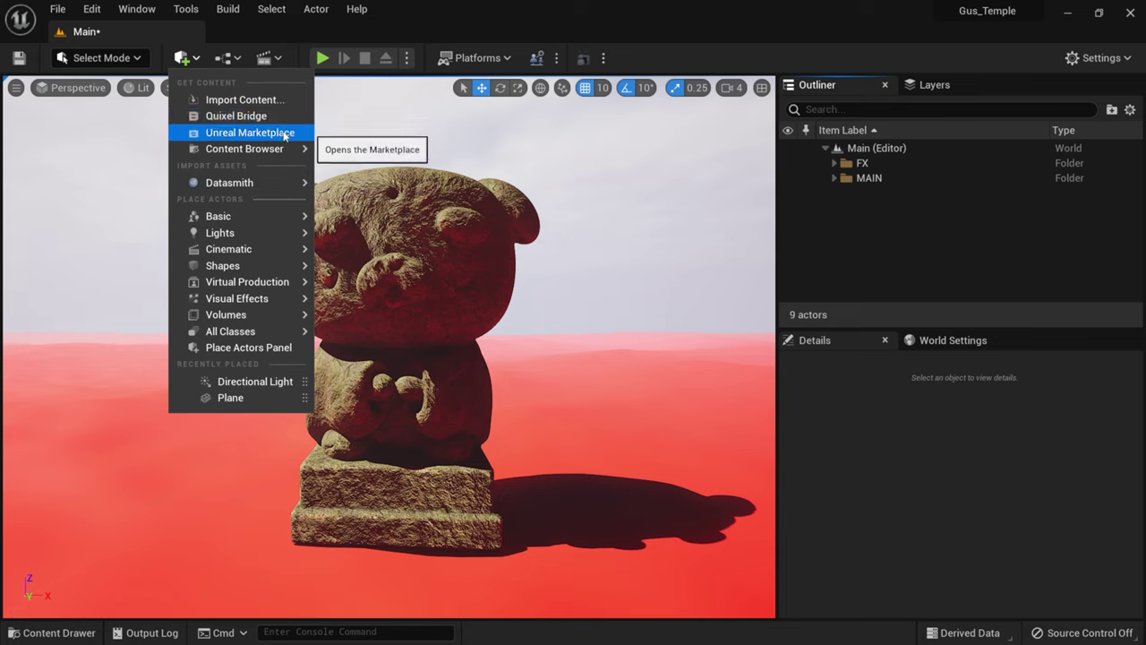
pyautogui.moveTo(269, 258)
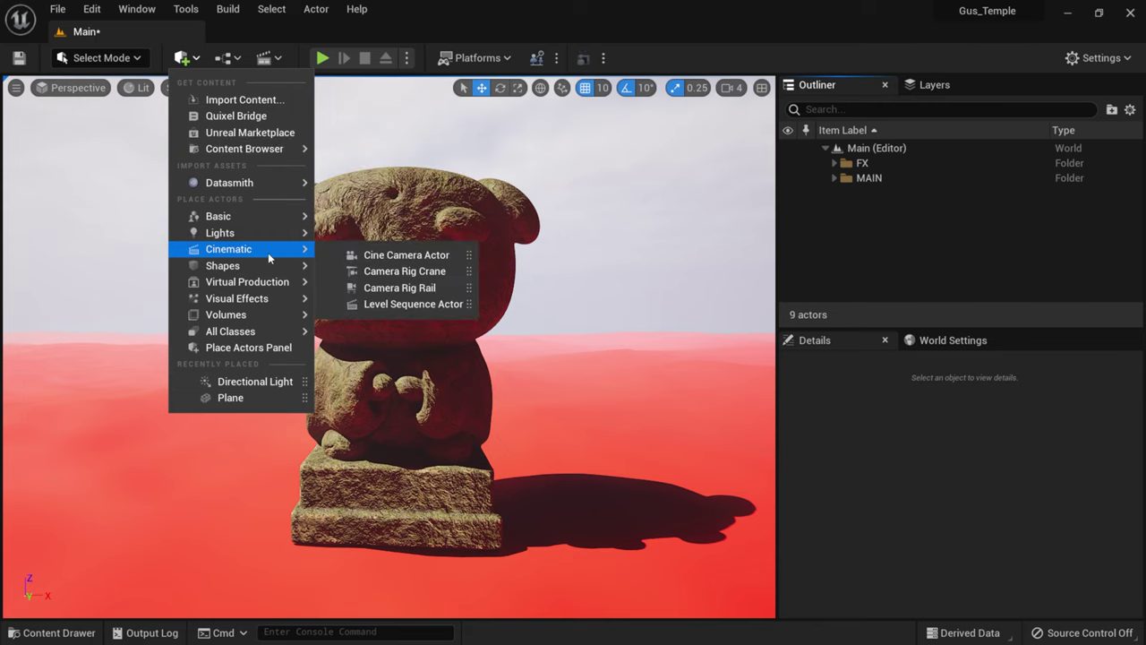
pyautogui.click(243, 117)
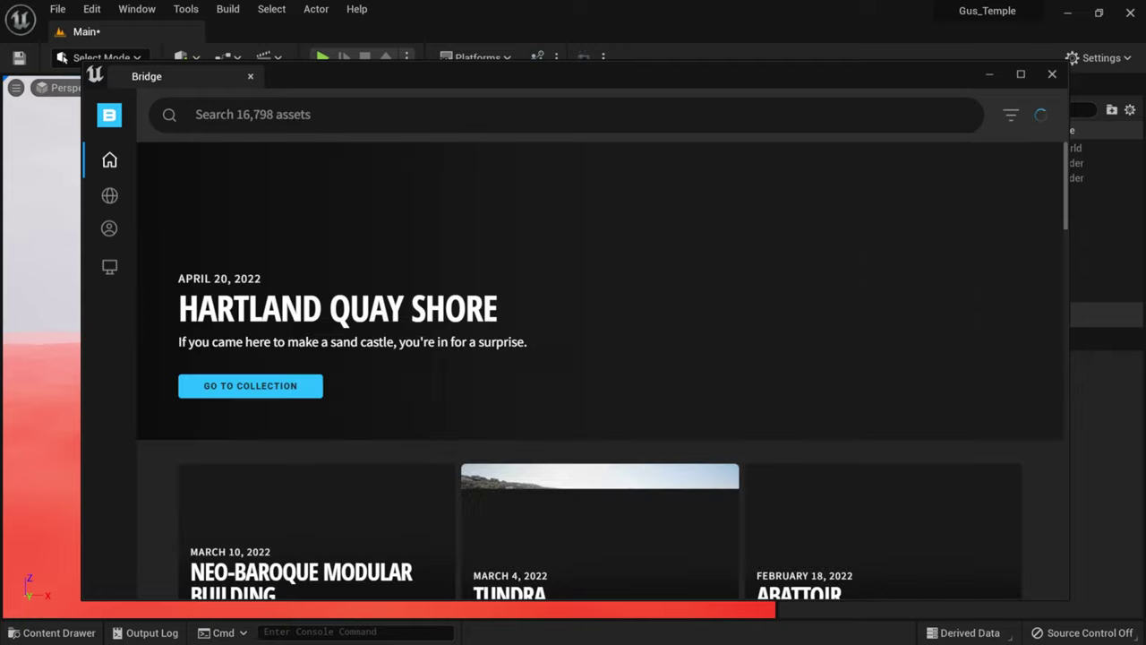
pyautogui.click(1017, 74)
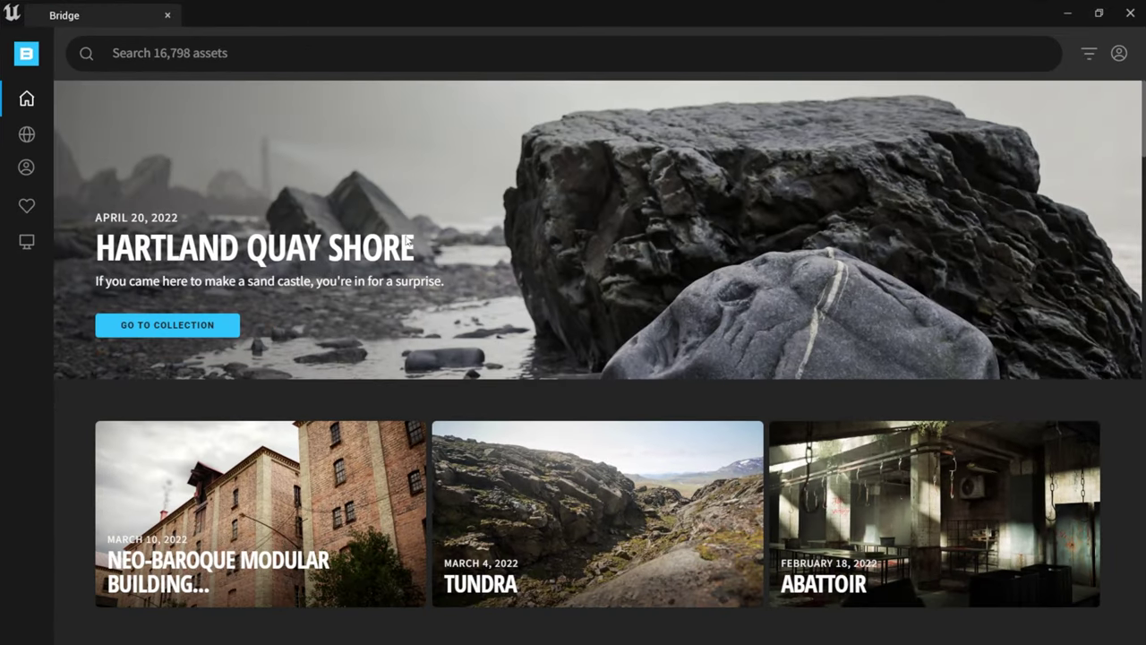
# Step: Look over the Bridge home page's featured collections and new surfaces, and open the Tundra collection
pyautogui.scroll(-2, 639, 322)
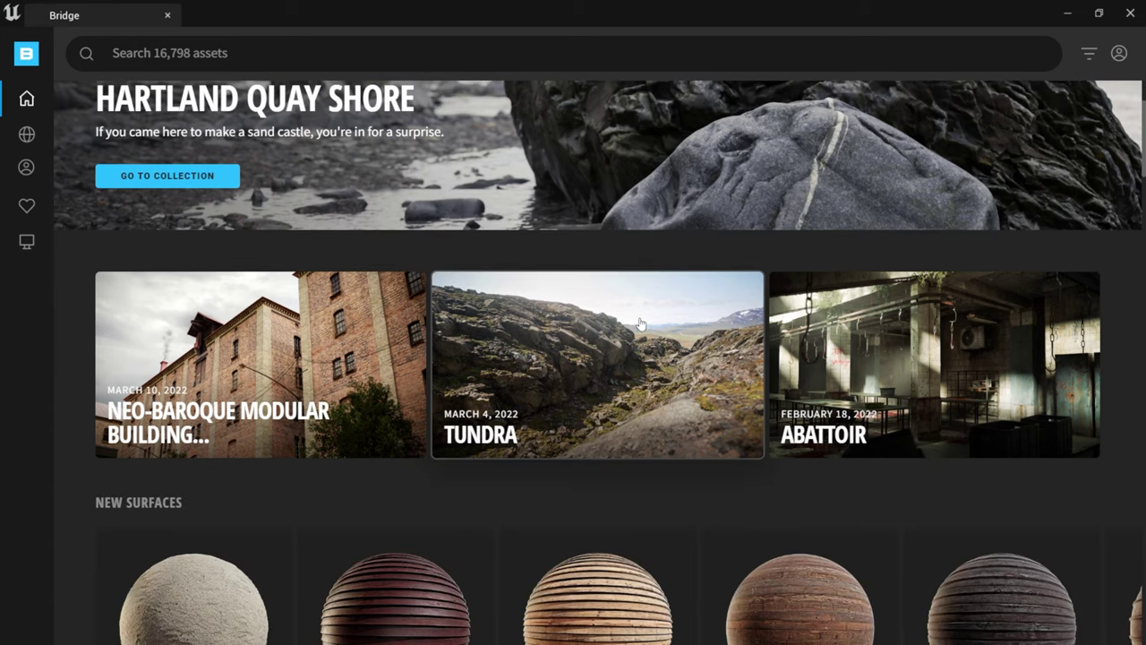
pyautogui.scroll(1, 639, 322)
pyautogui.scroll(-4, 639, 323)
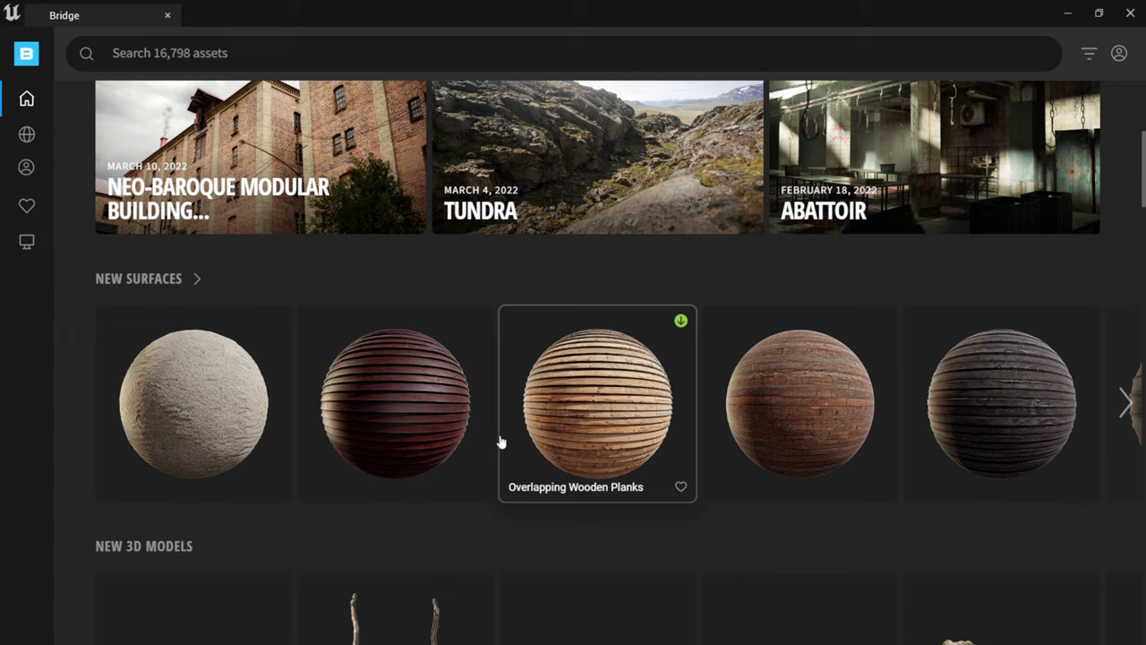
pyautogui.scroll(3, 497, 439)
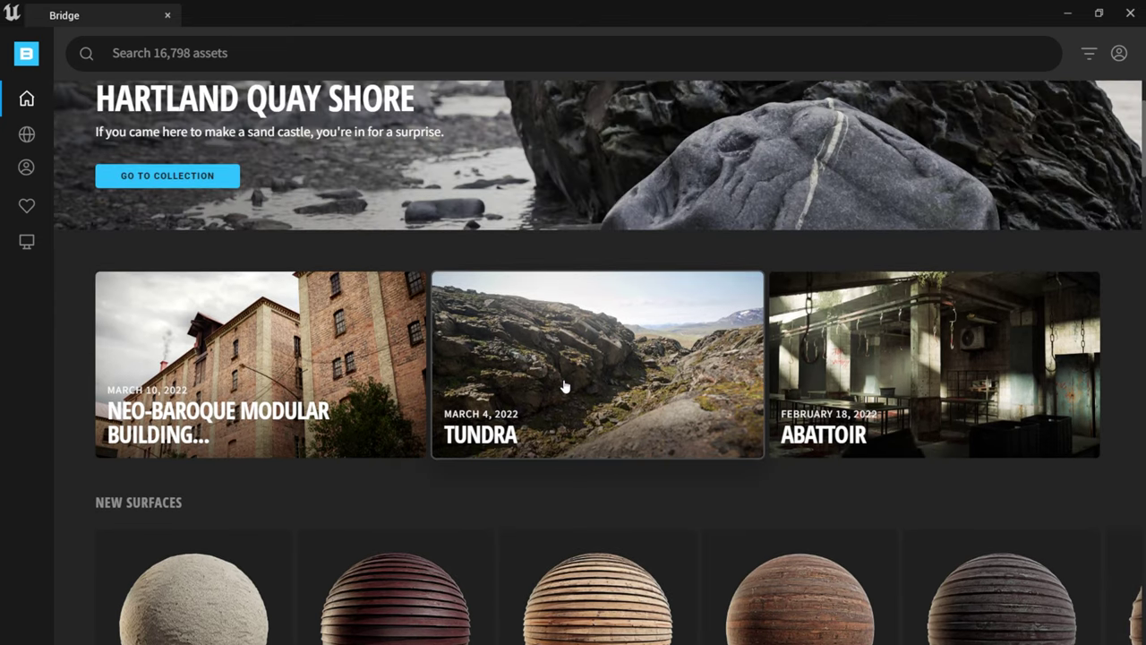
pyautogui.click(614, 395)
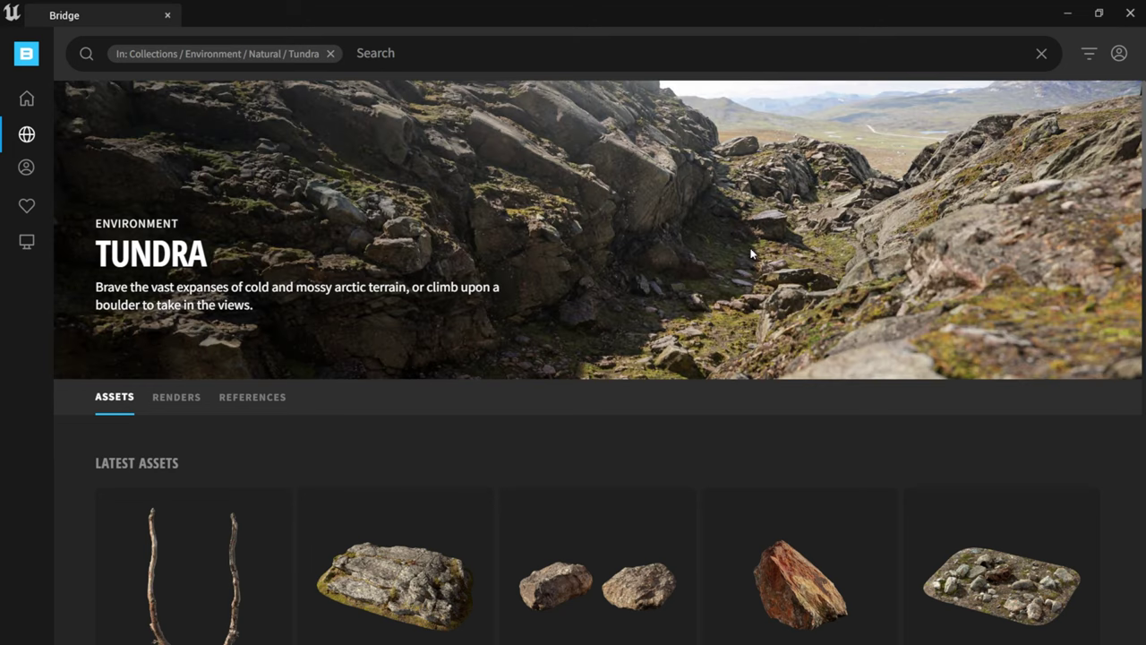
# Step: Browse the Tundra collection's assets to examine its rocks, boulders, ground pieces and surfaces
pyautogui.scroll(-2, 842, 477)
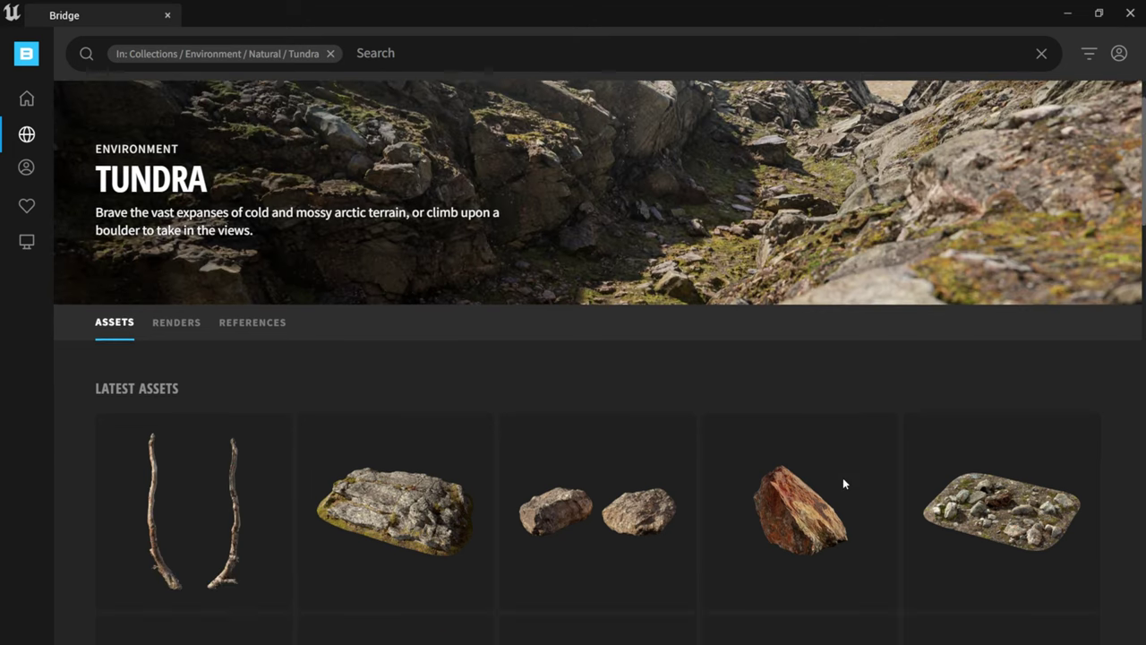
pyautogui.scroll(-5, 592, 462)
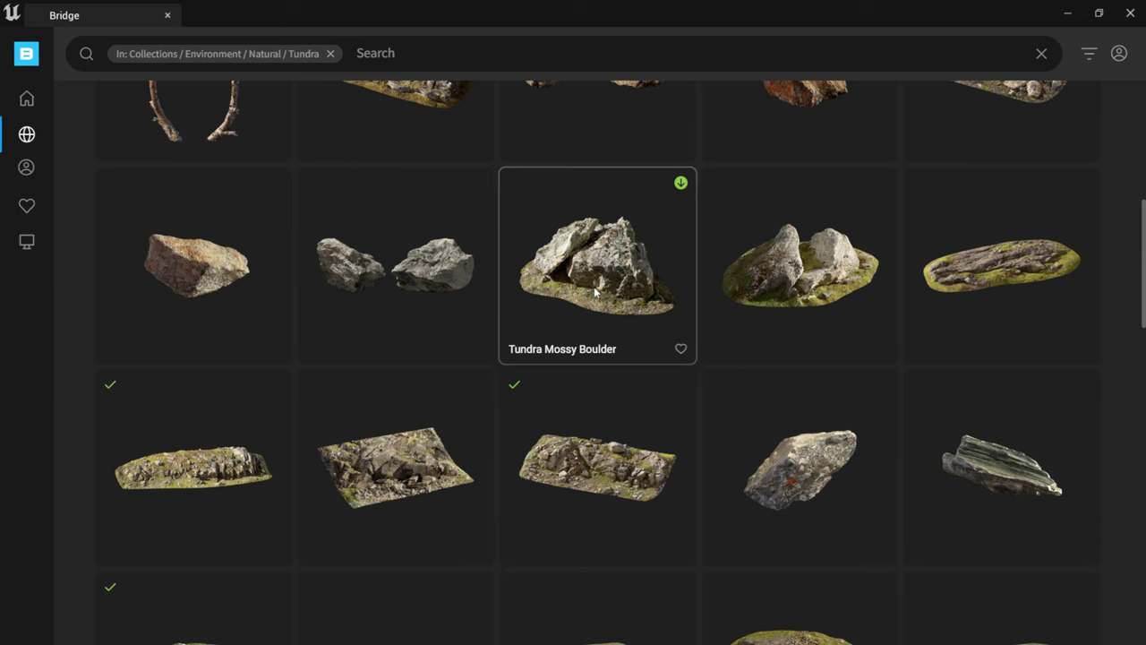
pyautogui.scroll(-5, 595, 291)
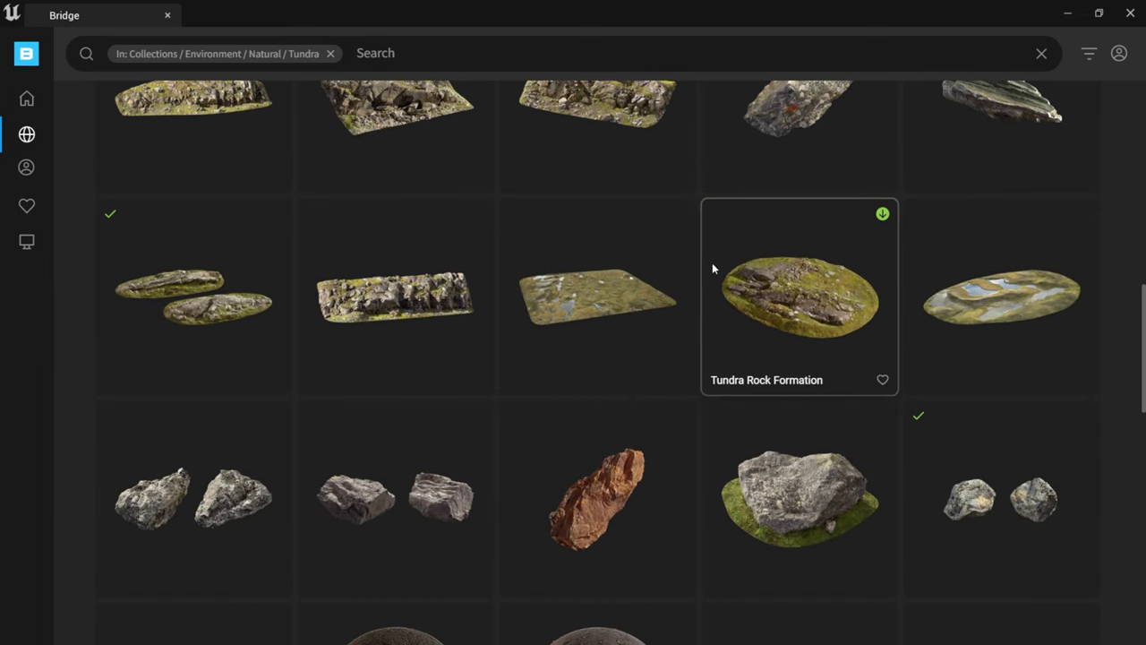
pyautogui.scroll(-7, 713, 271)
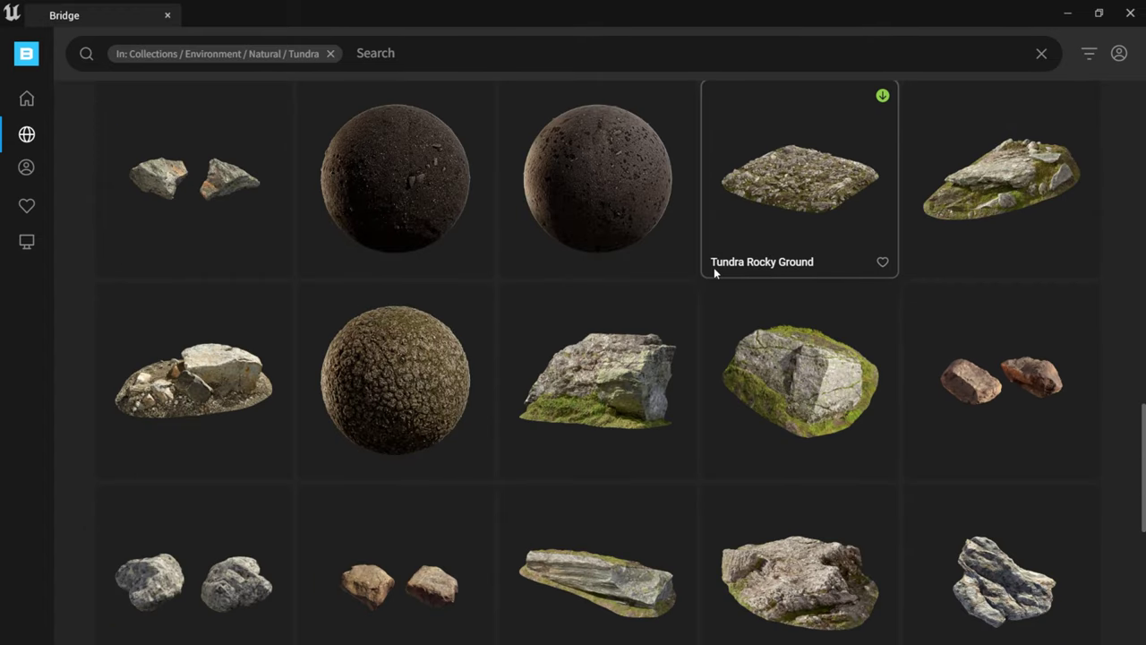
pyautogui.scroll(-9, 709, 324)
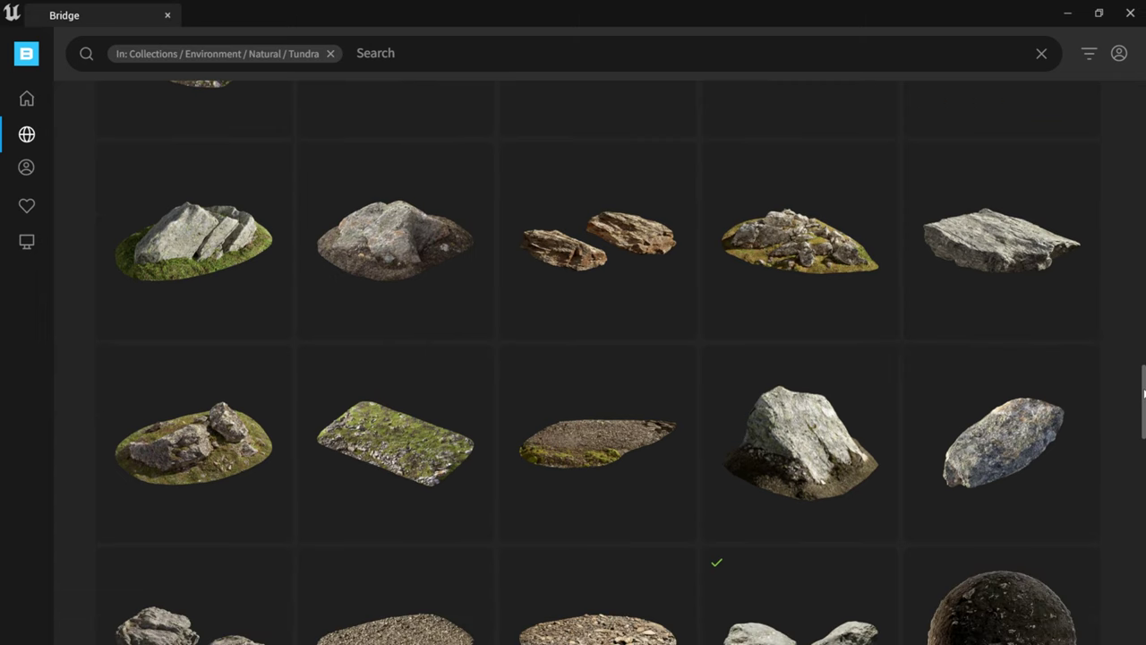
pyautogui.scroll(-3, 1133, 403)
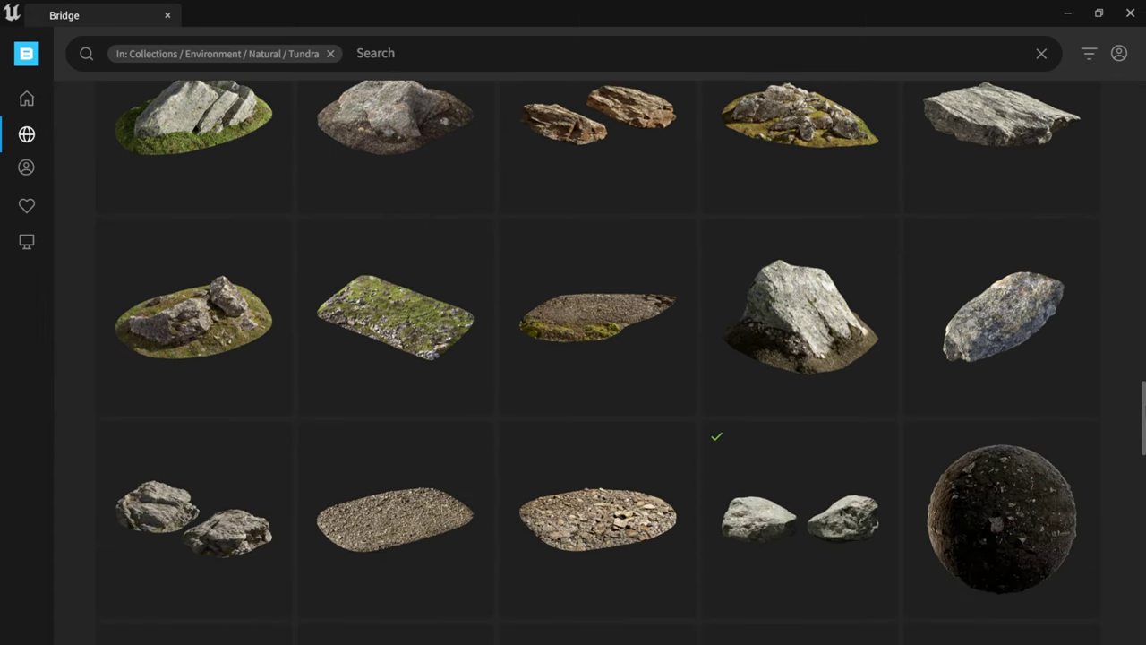
pyautogui.scroll(15, 598, 359)
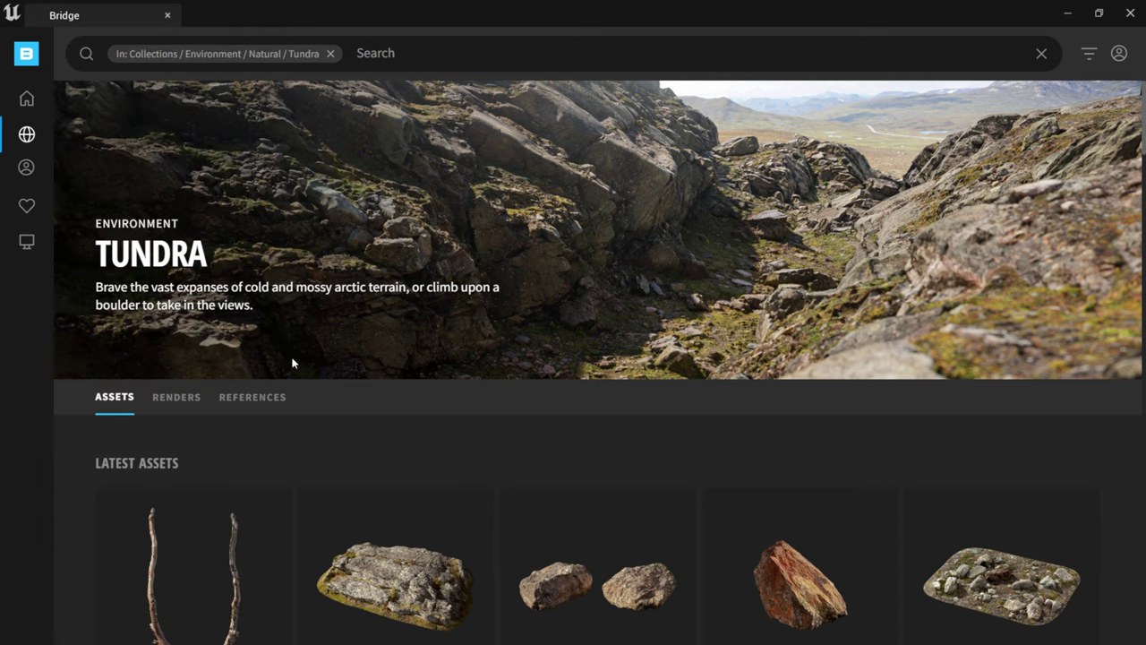
# Step: Show the Tundra collection's reference photos and look through the landscape, water, rock and plant images
pyautogui.click(177, 396)
pyautogui.click(260, 399)
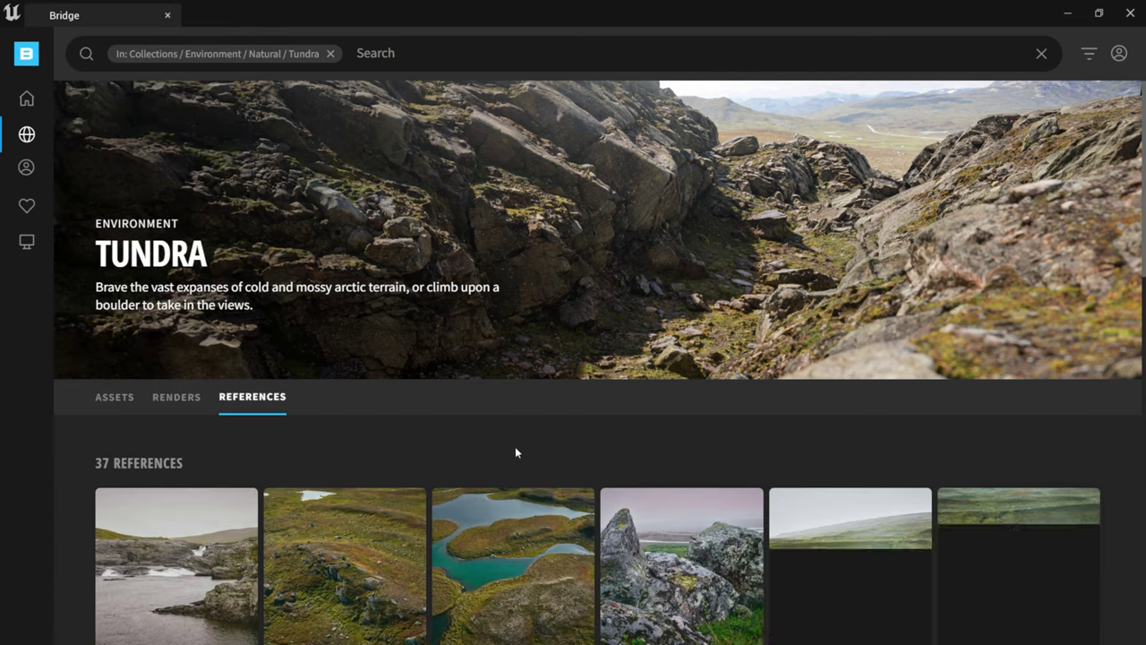
pyautogui.scroll(-2, 517, 454)
pyautogui.scroll(-2, 520, 456)
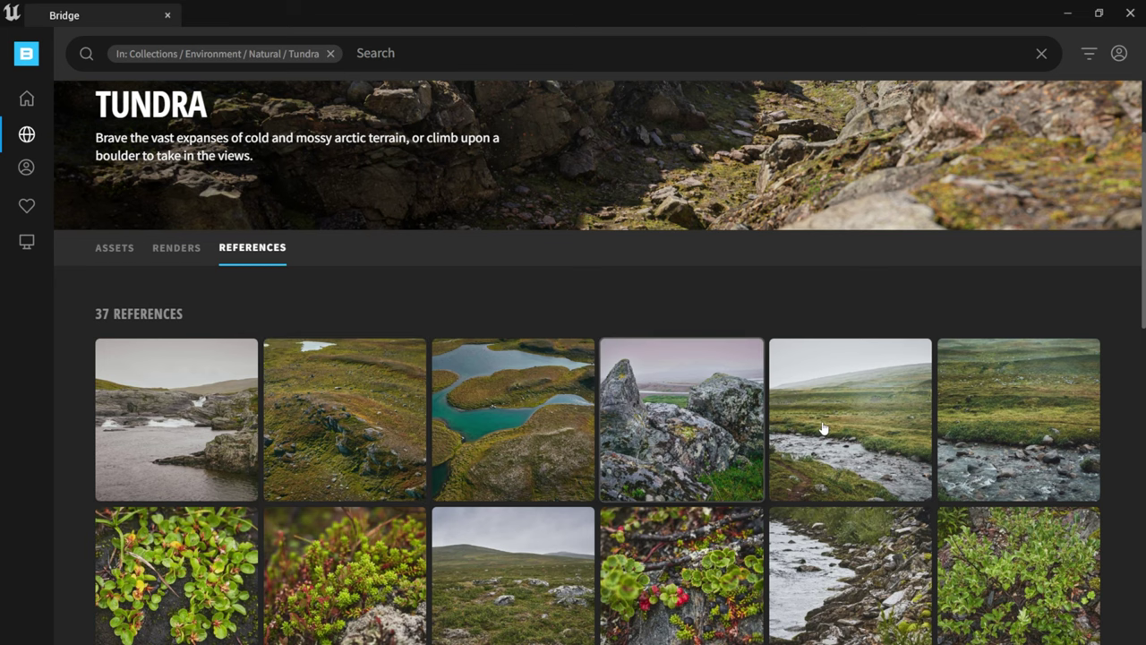
pyautogui.scroll(-1, 883, 439)
pyautogui.scroll(-2, 919, 433)
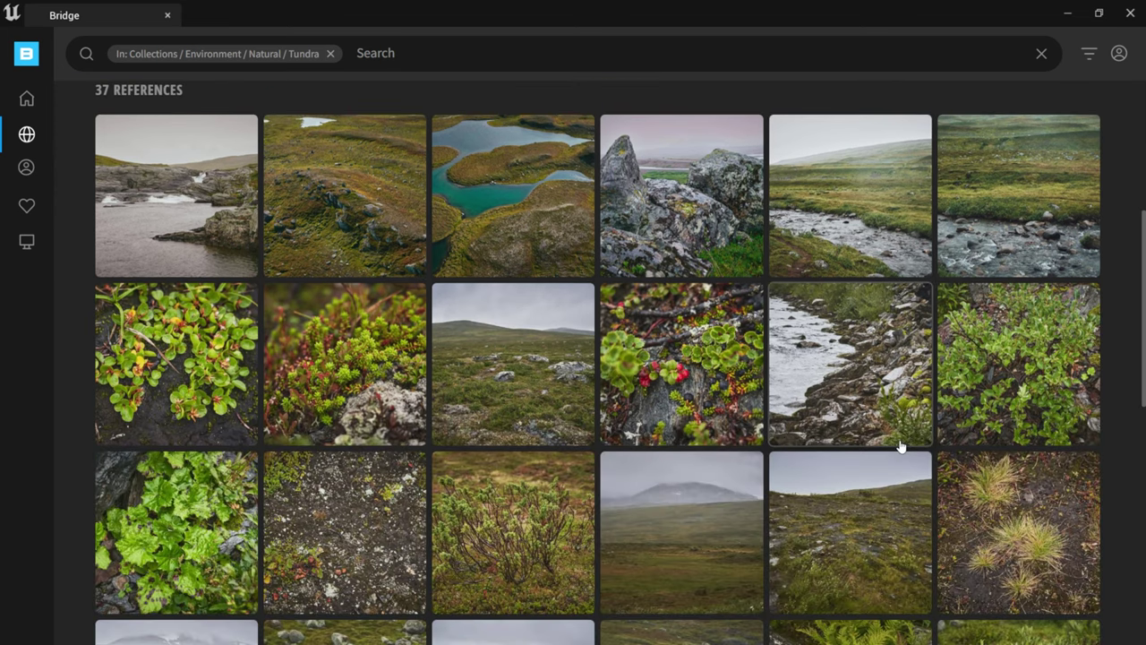
pyautogui.scroll(-2, 898, 446)
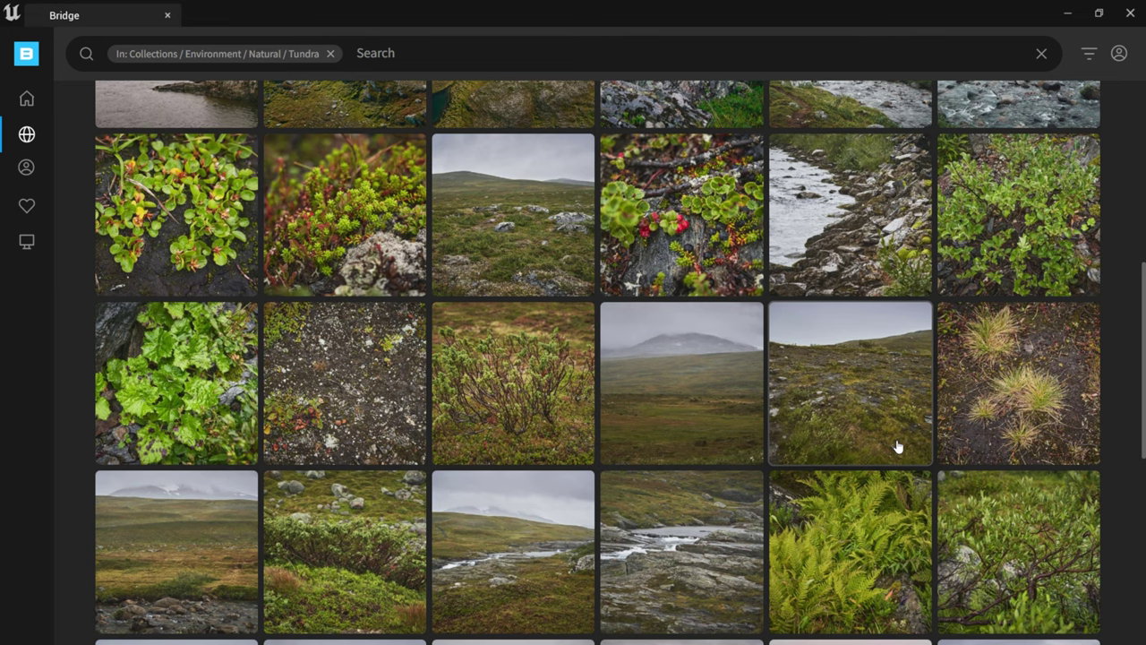
pyautogui.scroll(-3, 895, 446)
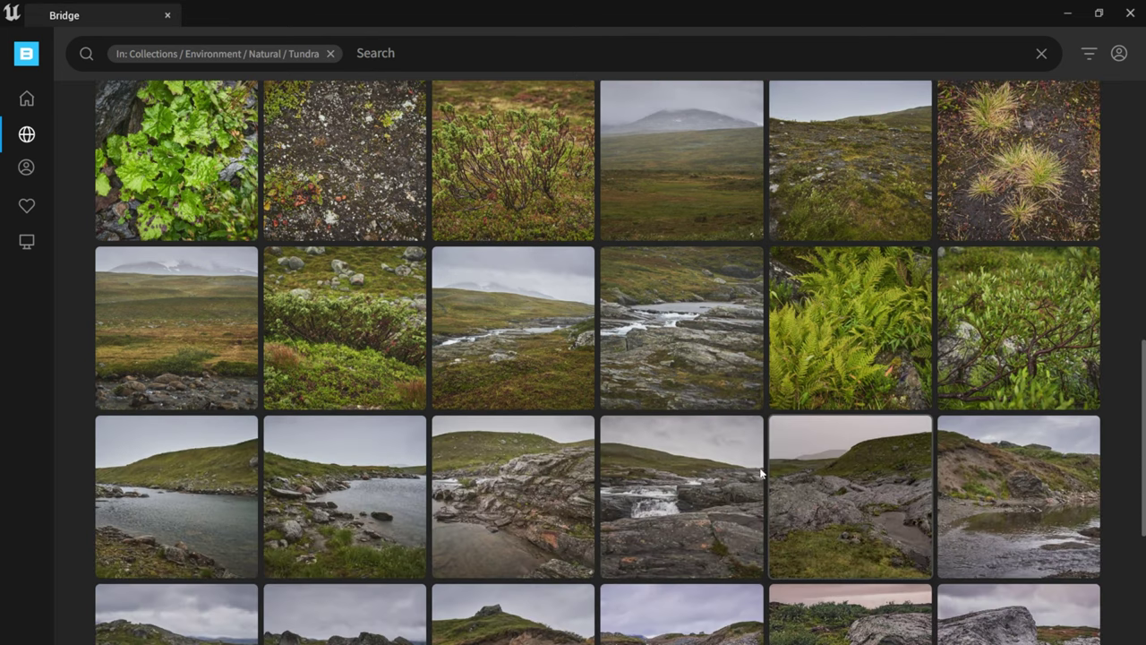
pyautogui.scroll(-2, 724, 478)
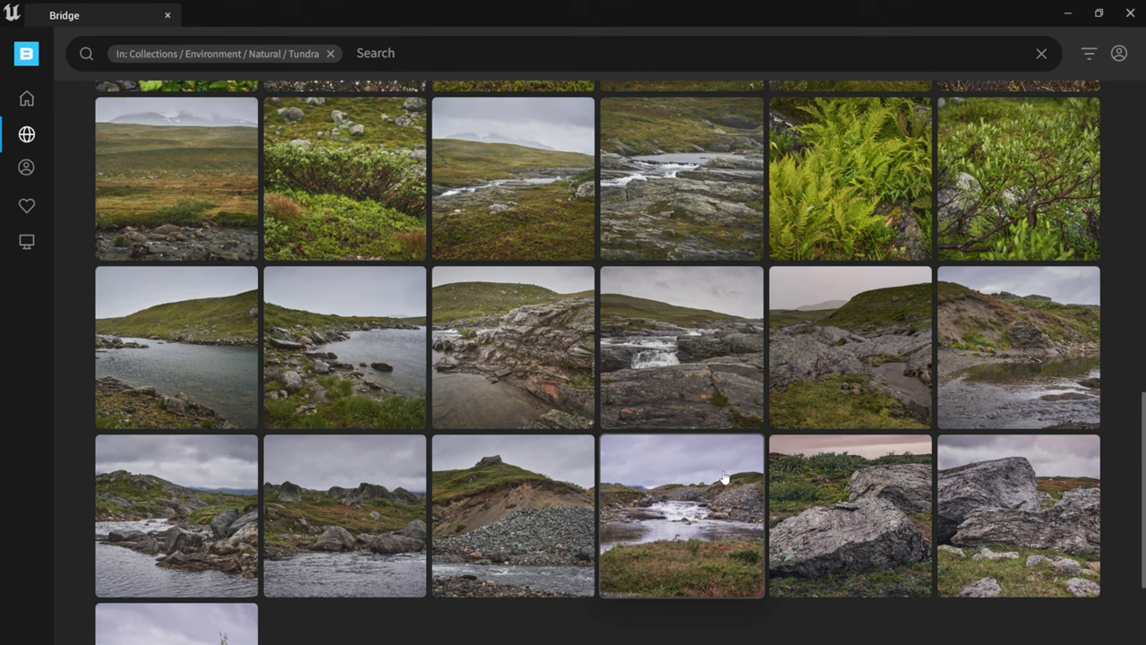
# Step: Return to the start of the Tundra collection's references and show the collection's renders instead
pyautogui.scroll(8, 724, 478)
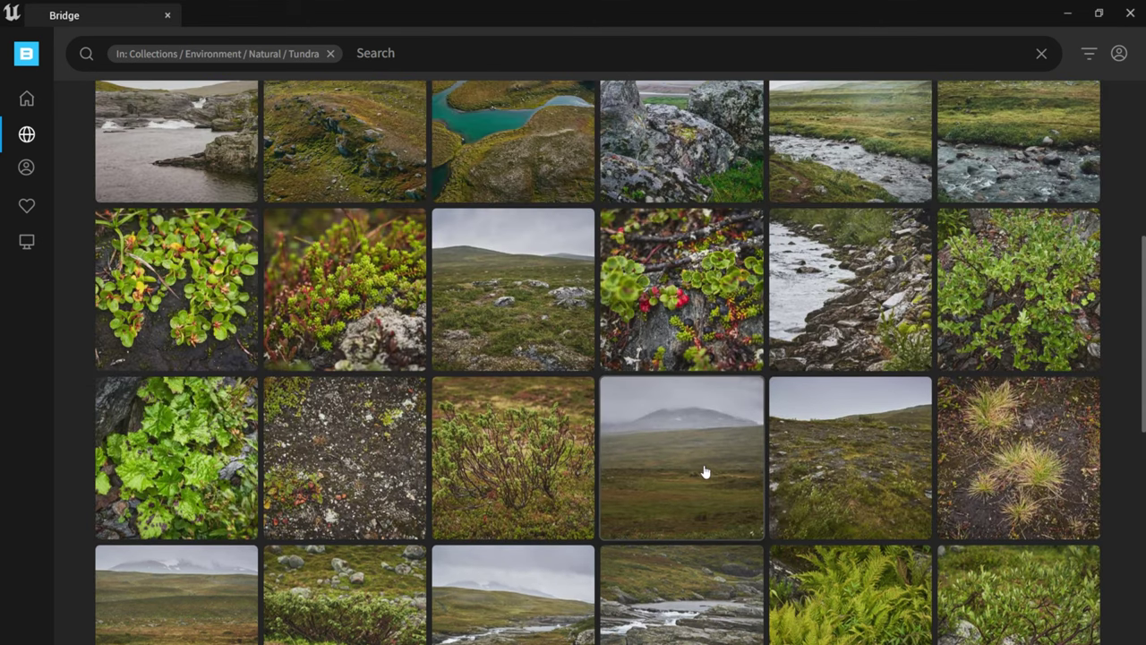
pyautogui.scroll(4, 704, 472)
pyautogui.scroll(-2, 681, 463)
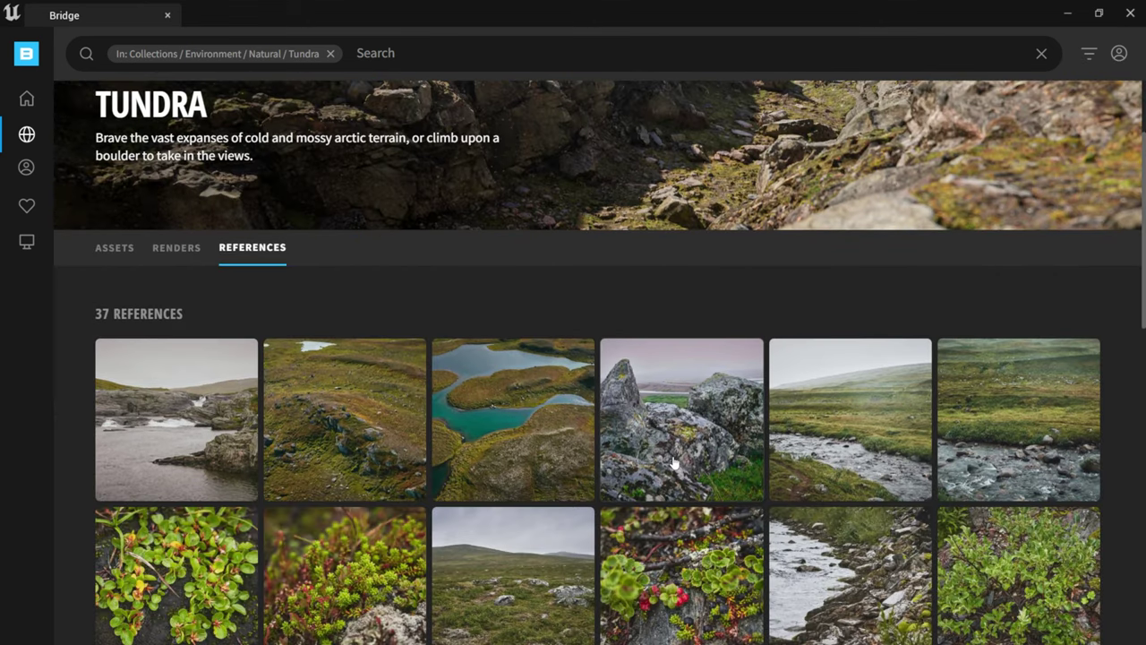
pyautogui.click(178, 255)
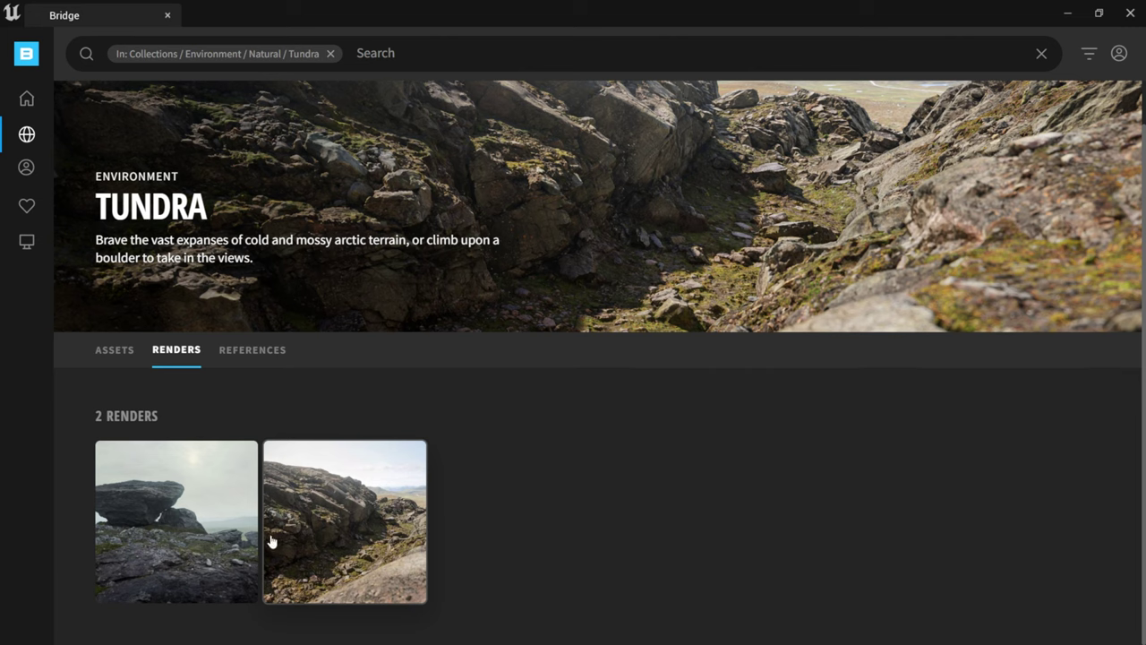
# Step: Show the locally downloaded Megascans assets and narrow them to Surfaces
pyautogui.moveTo(25, 240)
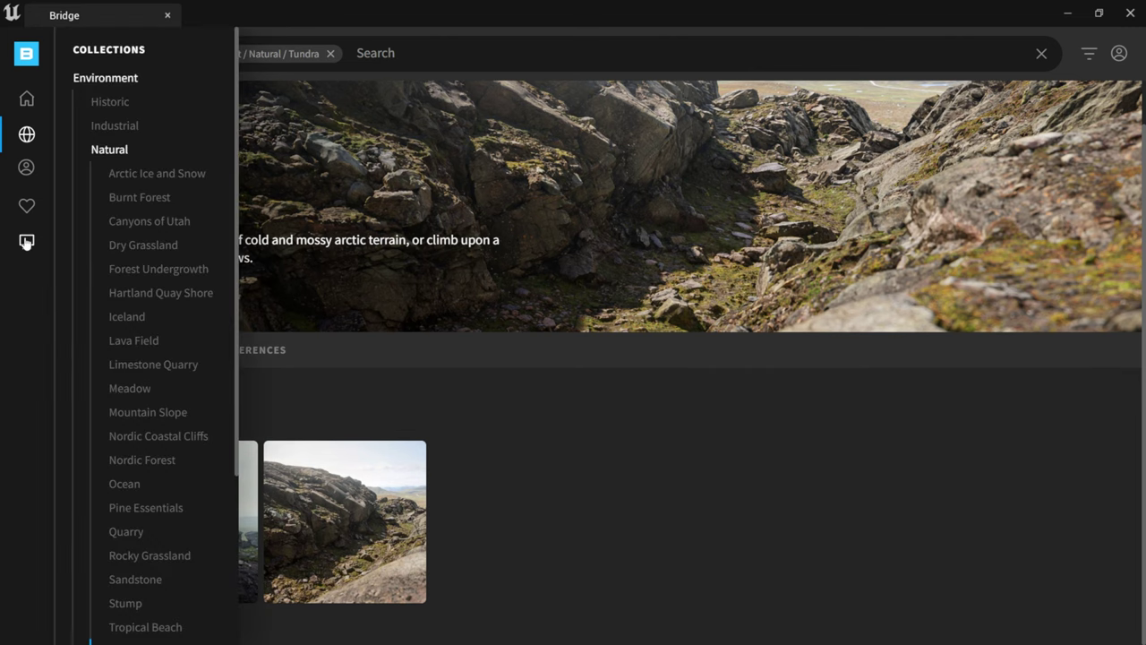
pyautogui.click(26, 242)
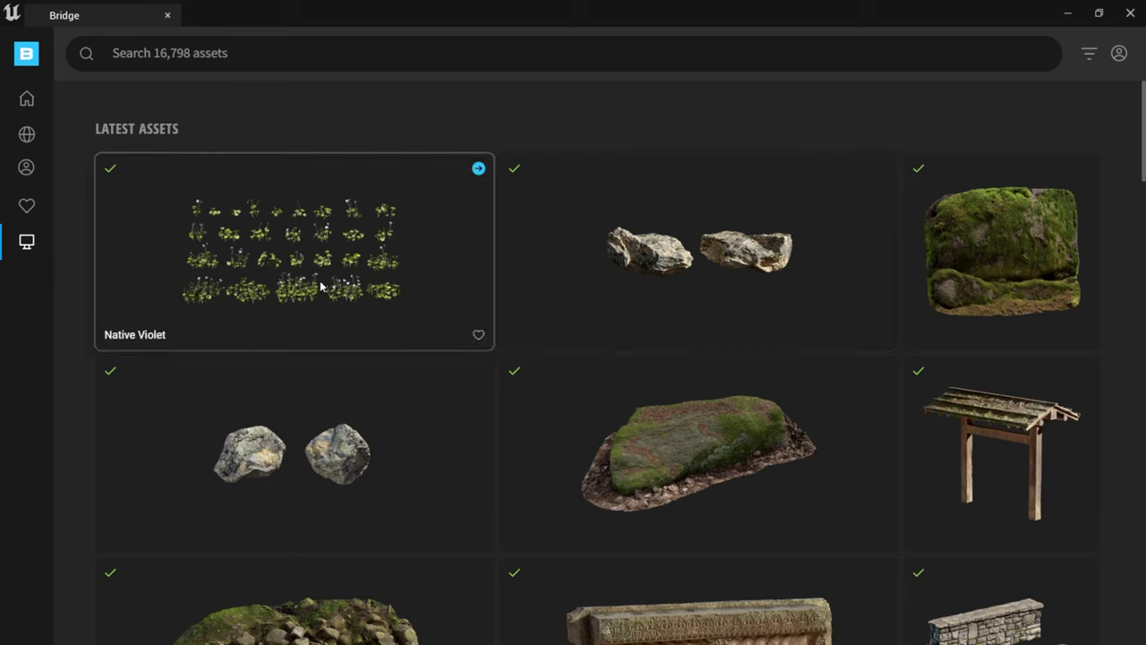
pyautogui.moveTo(27, 250)
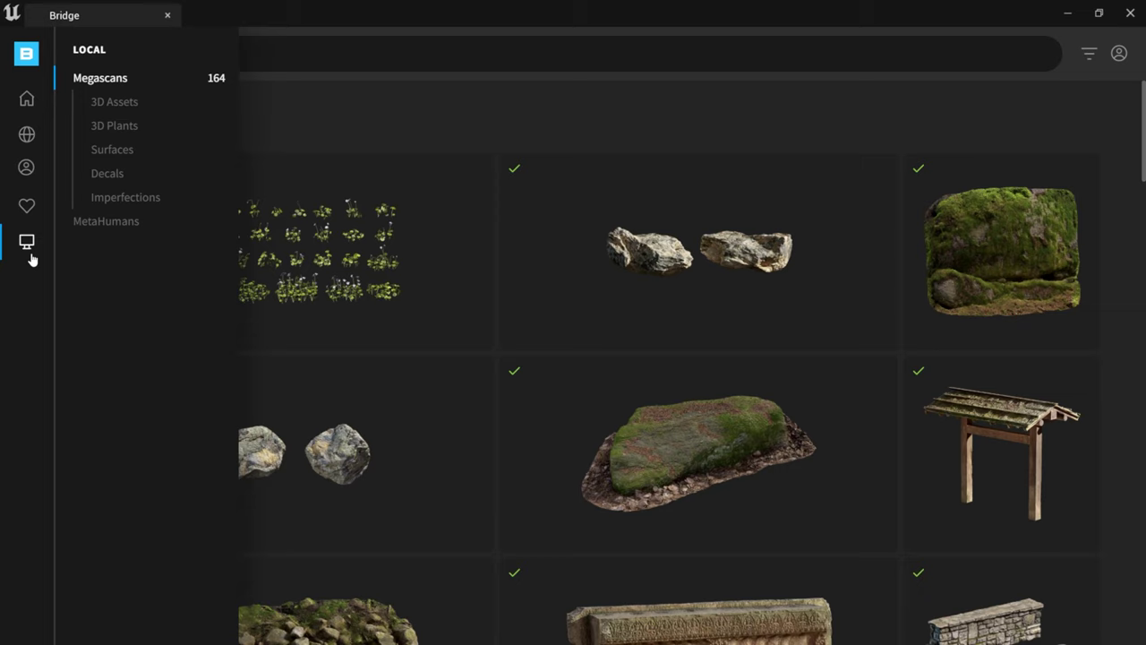
pyautogui.click(131, 151)
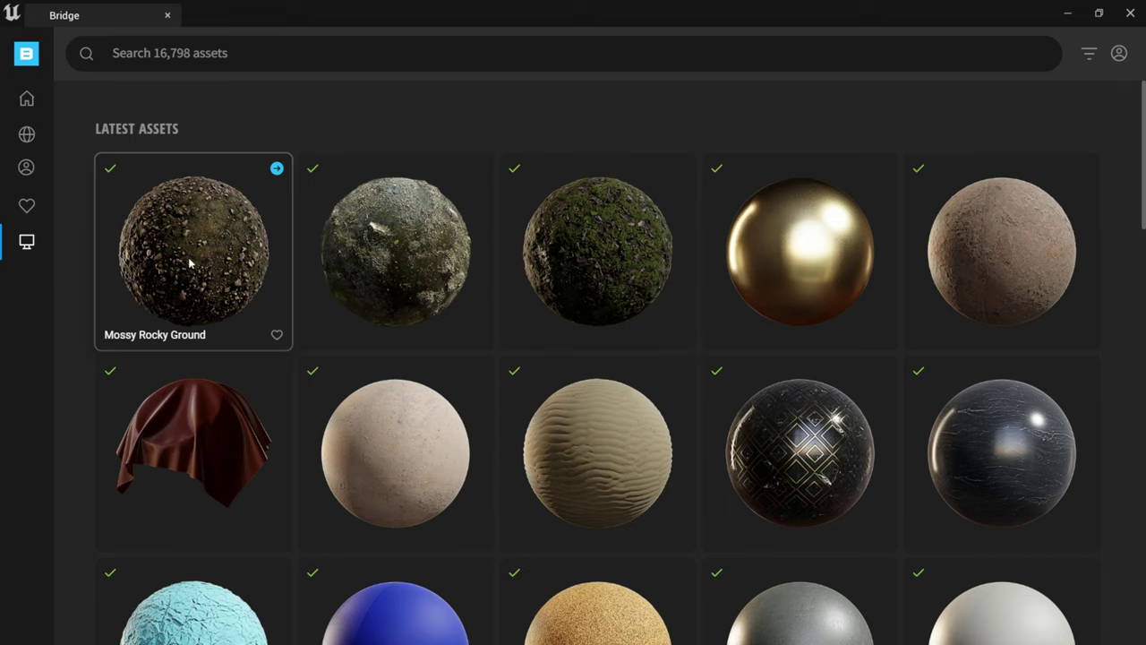
# Step: Select the Mossy Ground surface, choose Highest Quality for it, and look over its details and related assets
pyautogui.click(552, 286)
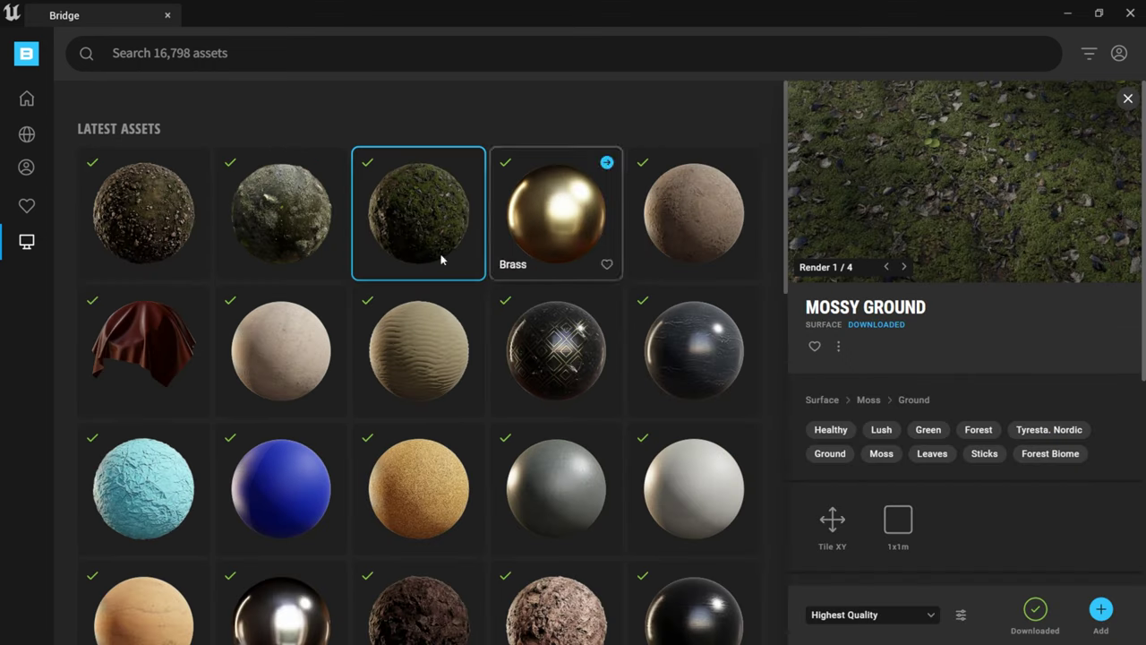
pyautogui.click(868, 625)
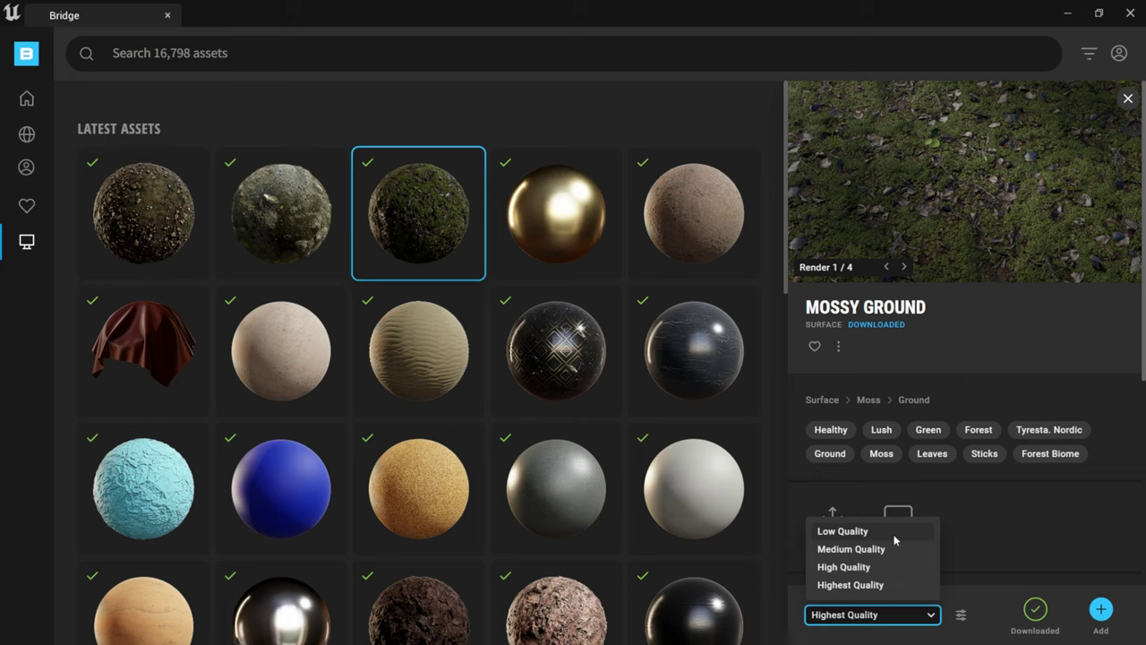
pyautogui.click(872, 585)
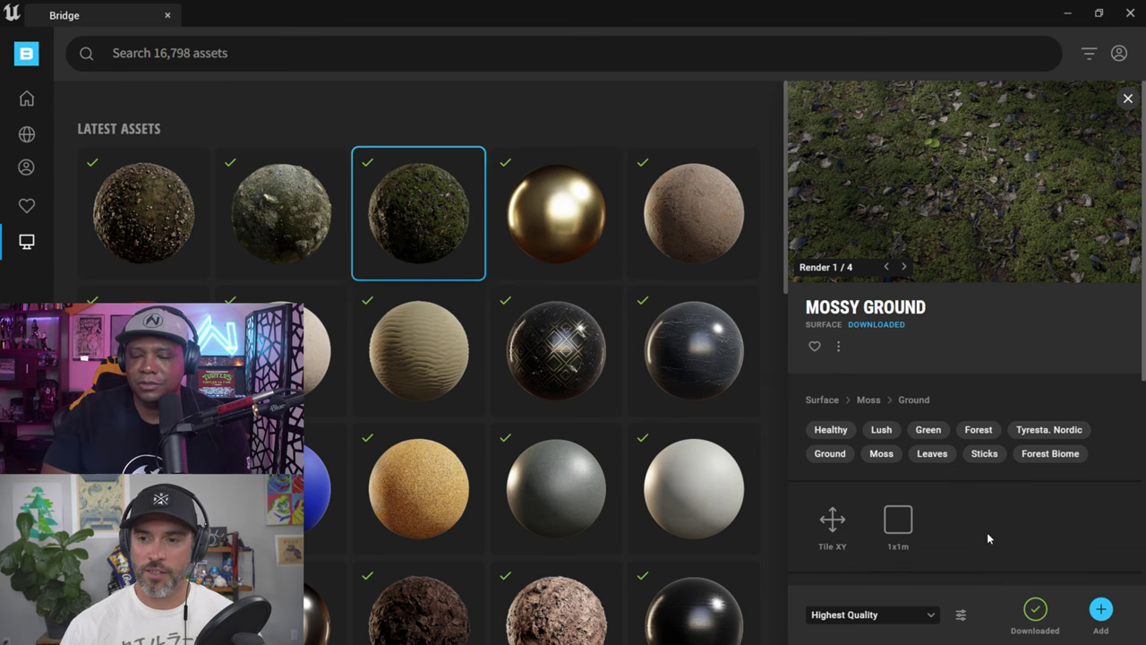
pyautogui.scroll(-3, 1022, 533)
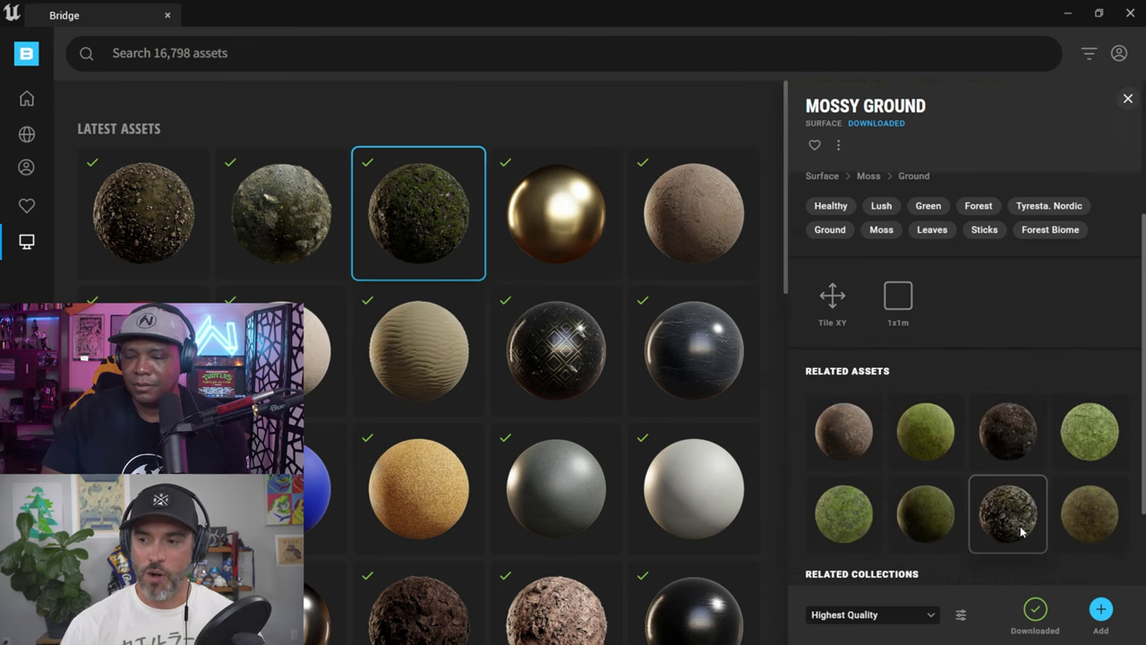
pyautogui.scroll(3, 1019, 519)
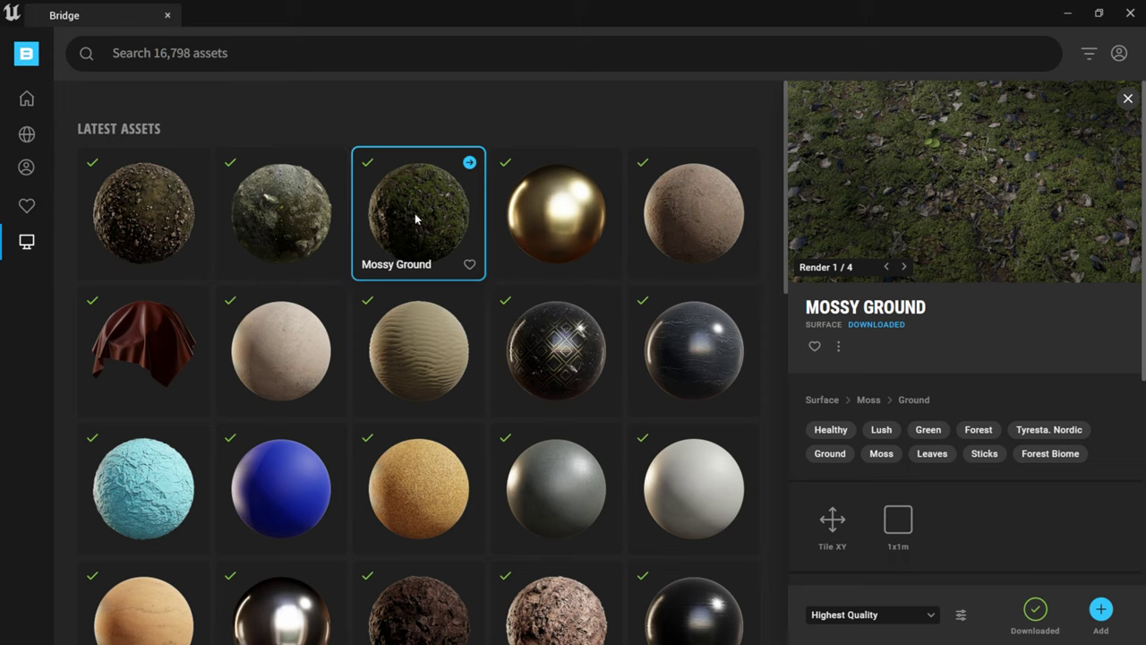
# Step: Add Mossy Rocky Ground and Mossy Swamp Ground to the selection and add all three surfaces to the project
pyautogui.keyDown('ctrl'); pyautogui.click(147, 230); pyautogui.keyUp('ctrl')
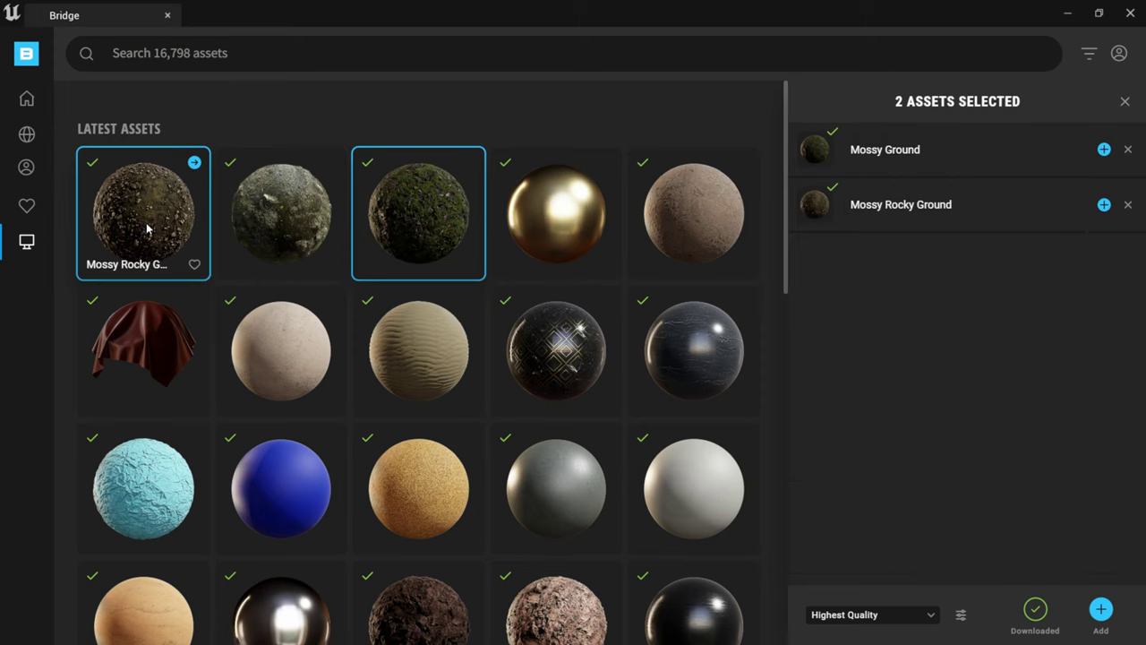
pyautogui.keyDown('ctrl'); pyautogui.click(254, 239); pyautogui.keyUp('ctrl')
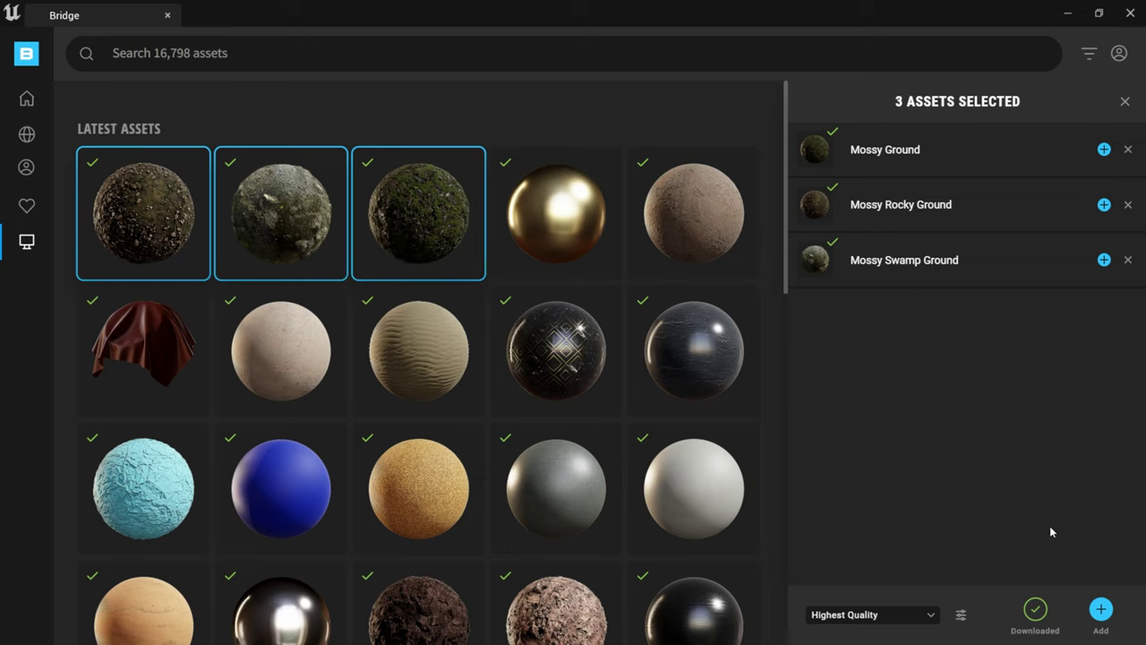
pyautogui.click(1099, 610)
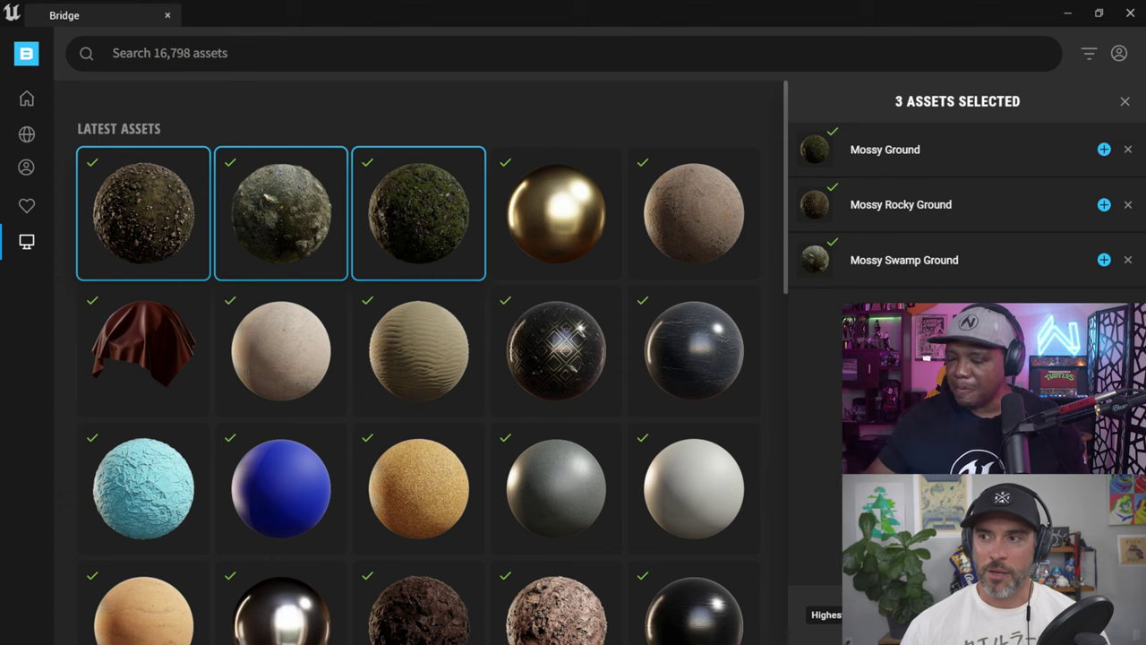
# Step: Restore the Bridge window down, move it clear of the Content Browser, and replace the three-asset selection with Mossy Ground only
pyautogui.click(1099, 12)
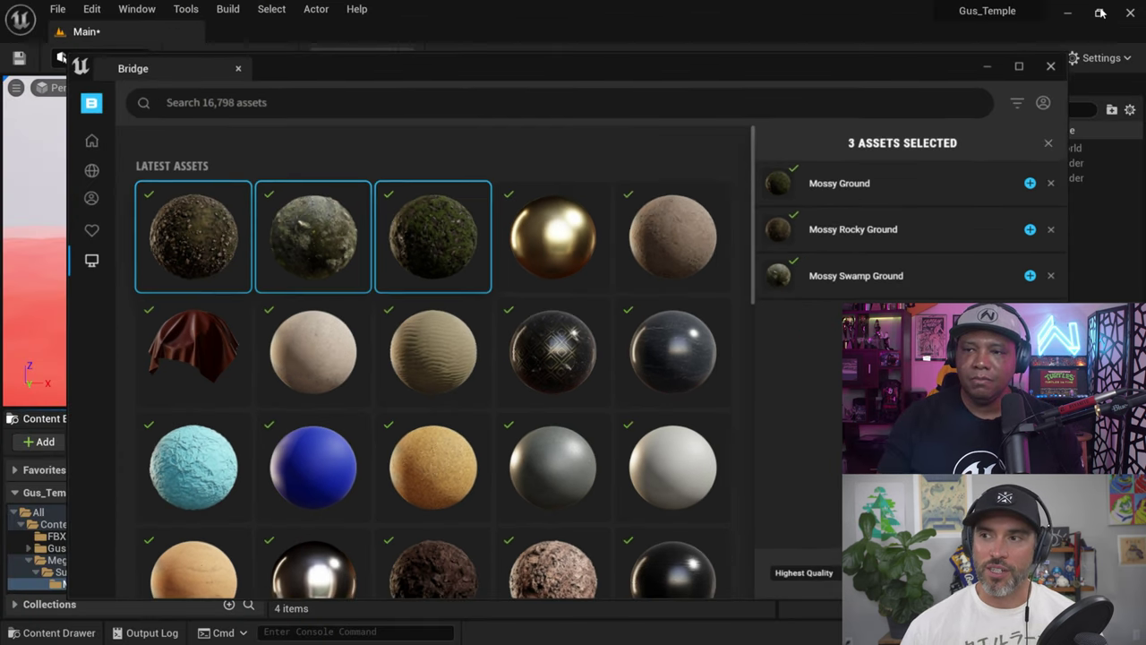
pyautogui.moveTo(77, 58); pyautogui.dragTo(583, 200)
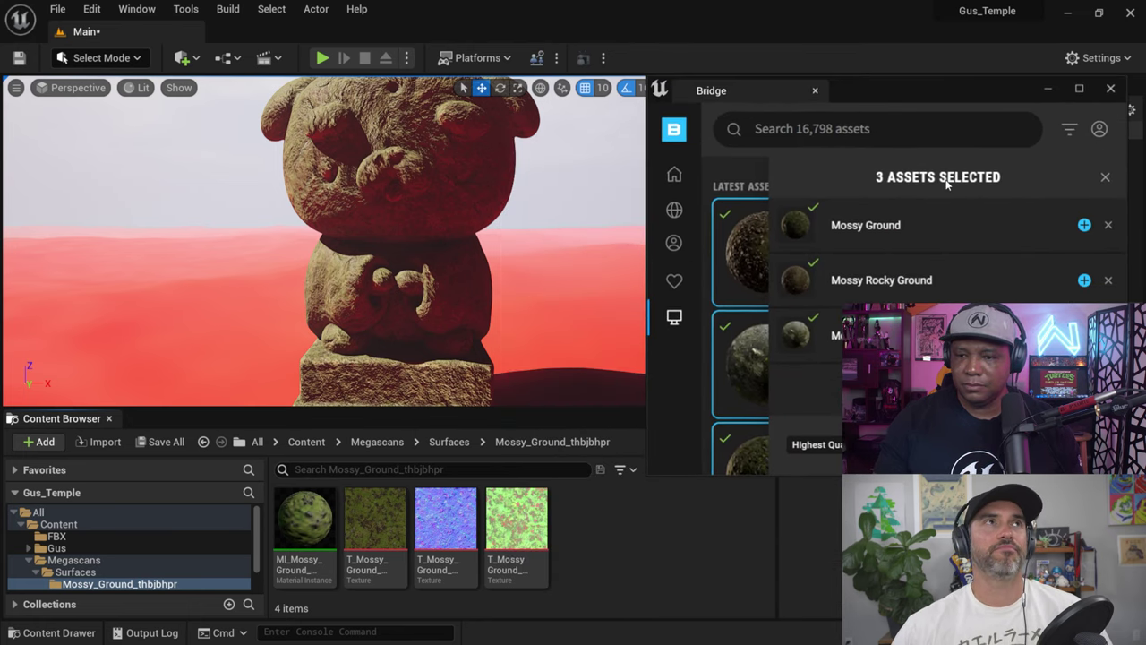
pyautogui.click(1105, 176)
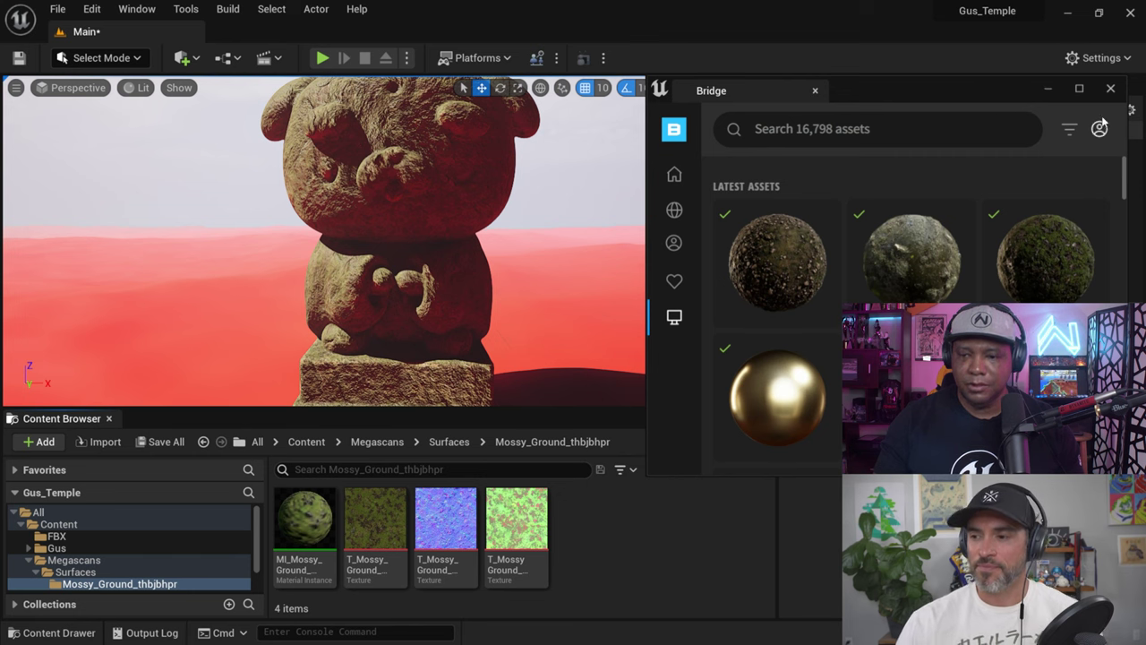
pyautogui.click(1022, 278)
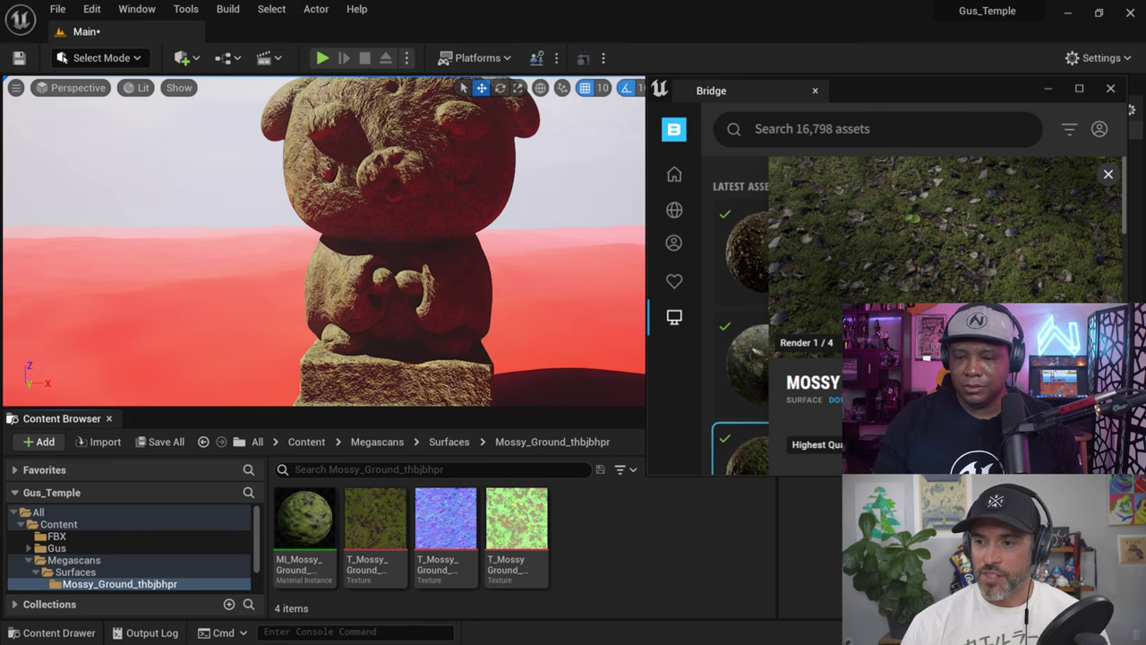
# Step: Return to the level editor and open the Mossy Ground material instance from its Megascans folder in a maximized editor window
pyautogui.click(304, 524)
pyautogui.click(1067, 90)
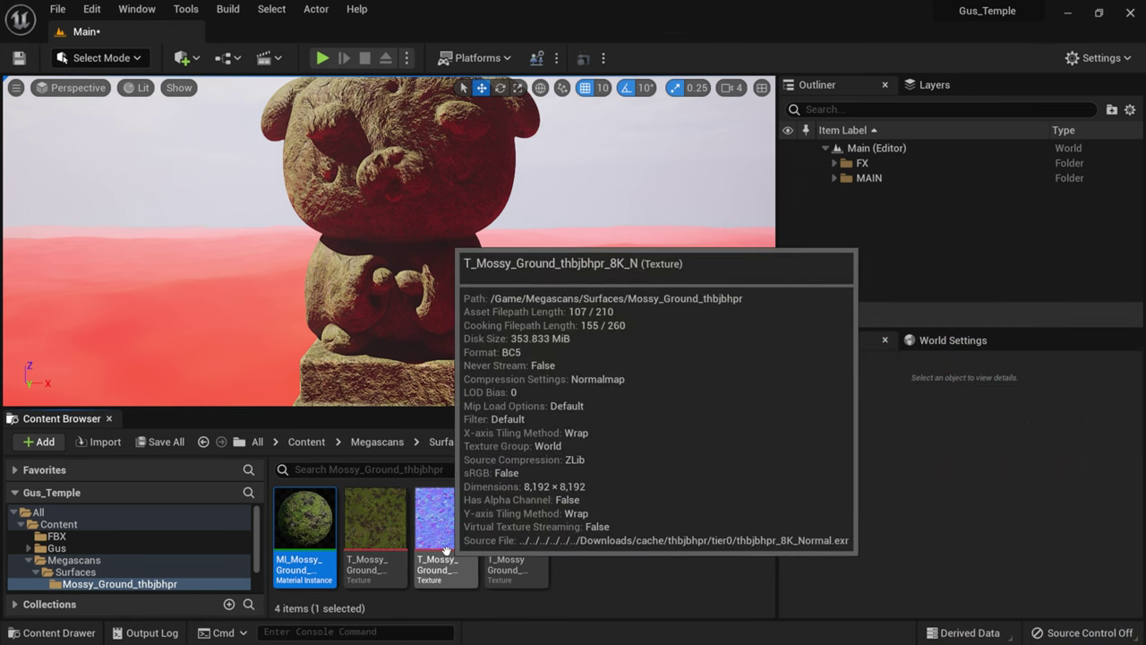
pyautogui.moveTo(512, 545)
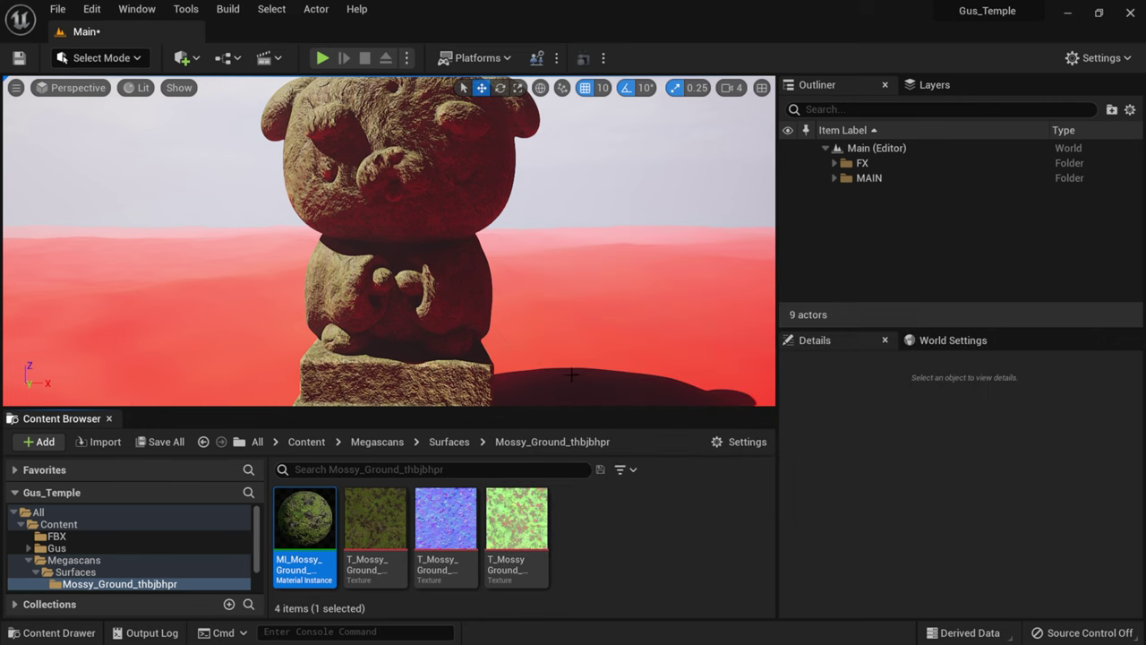
pyautogui.doubleClick(300, 535)
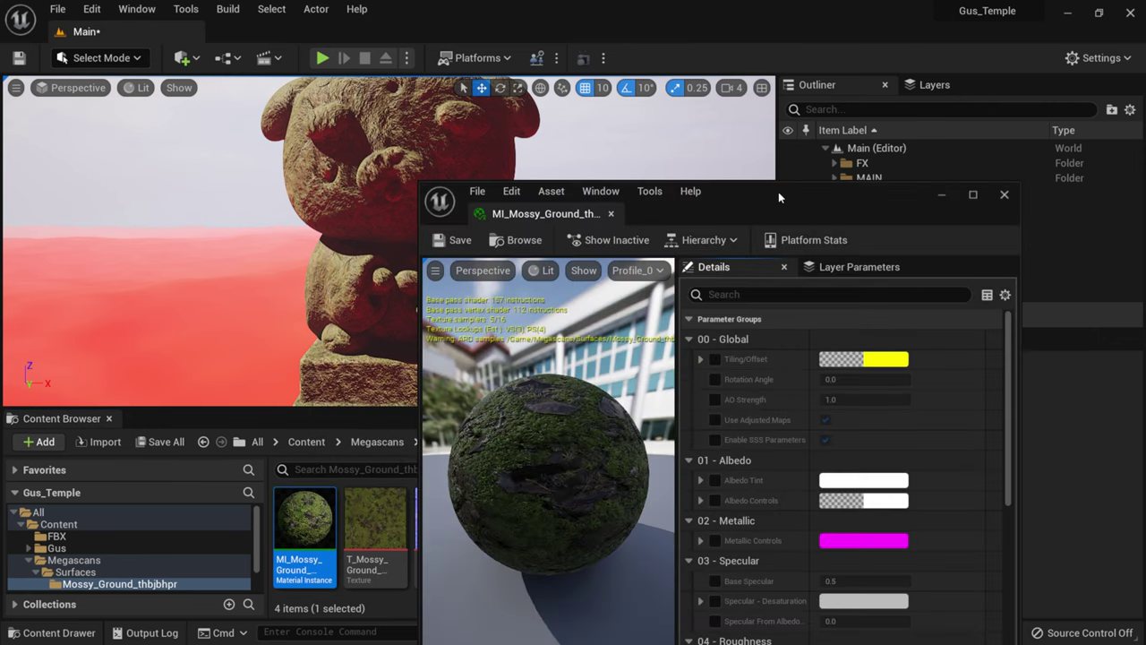
pyautogui.doubleClick(778, 191)
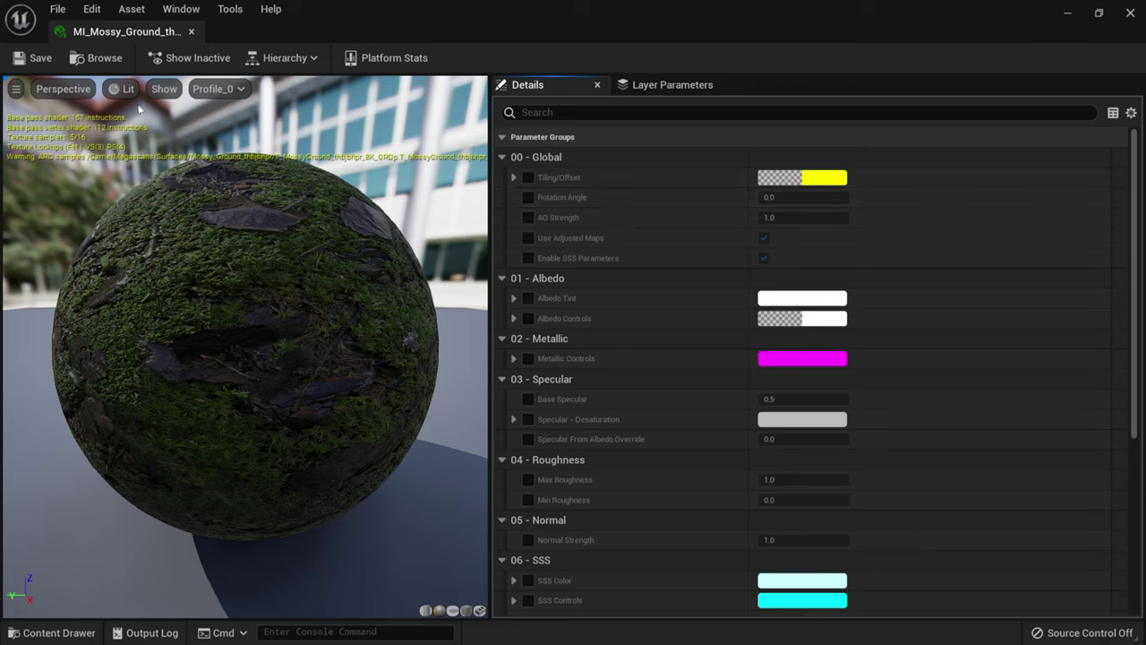
# Step: Open the instance's parent material M_MS_Surface_Material, look over its texture and adjustment nodes, and close it
pyautogui.click(283, 58)
pyautogui.click(297, 98)
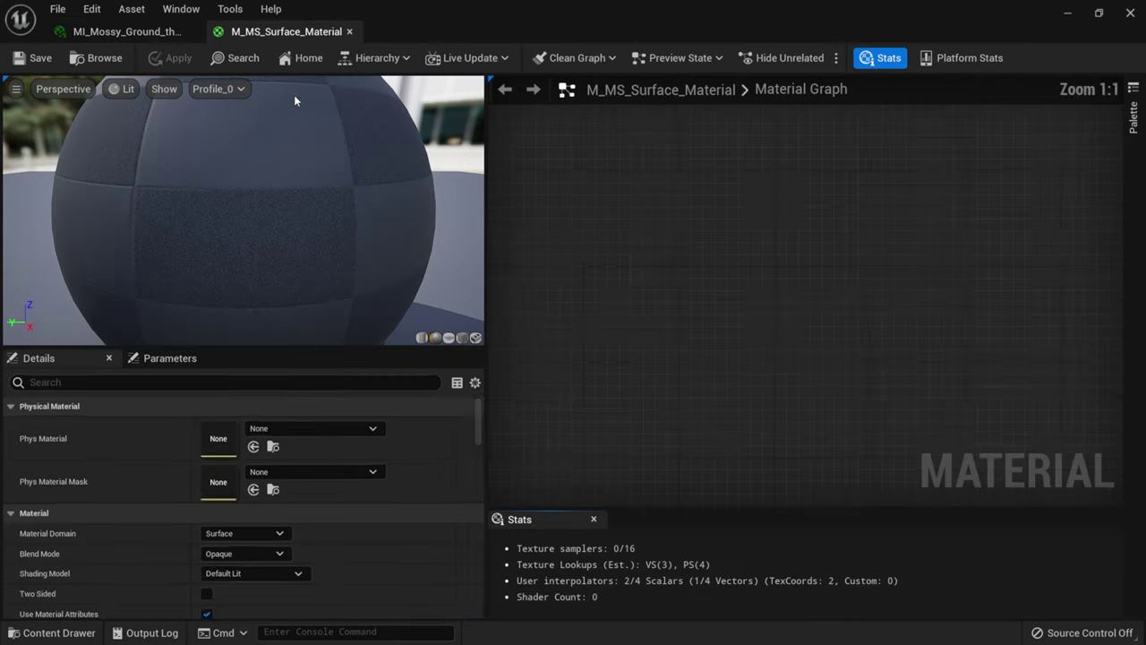
pyautogui.scroll(-12, 708, 287)
pyautogui.scroll(8, 700, 336)
pyautogui.scroll(-2, 671, 315)
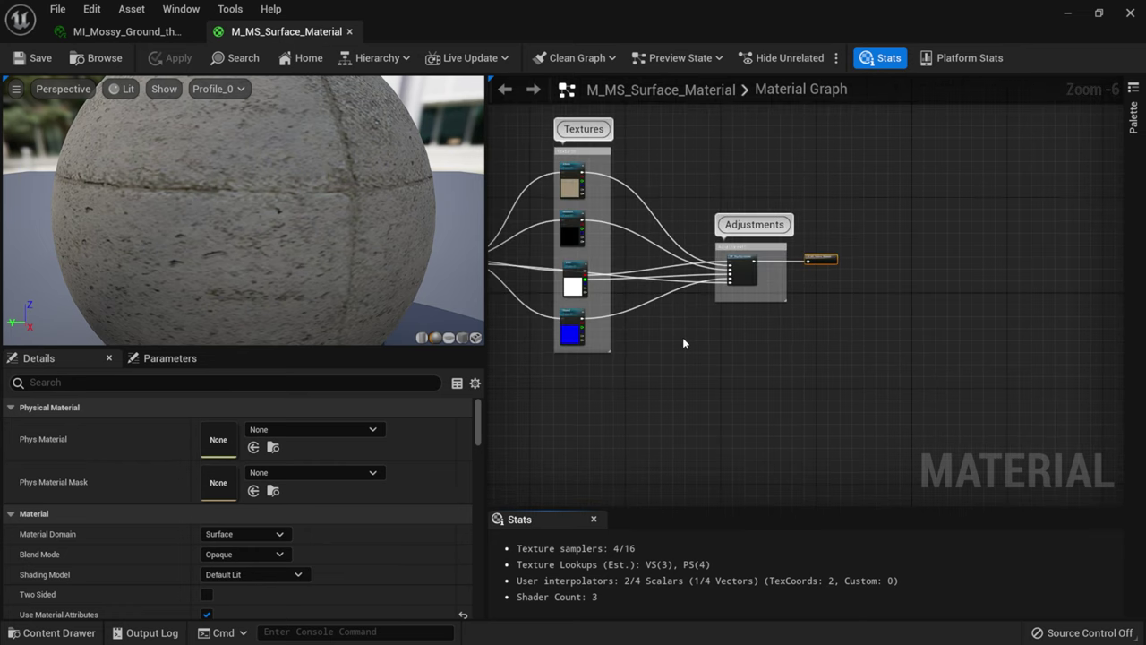
pyautogui.moveTo(735, 364); pyautogui.dragTo(804, 389)
pyautogui.click(349, 31)
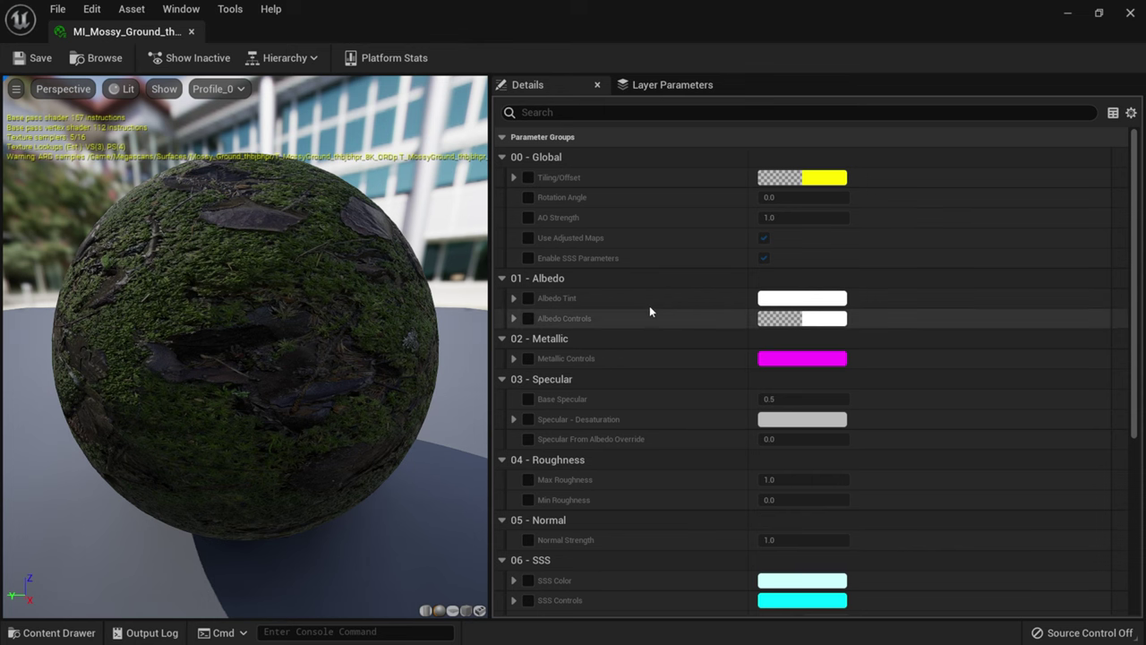
# Step: Examine the Mossy Ground instance's parameter groups, from Global and Albedo through SSS to the Texture Maps
pyautogui.click(313, 59)
pyautogui.click(313, 58)
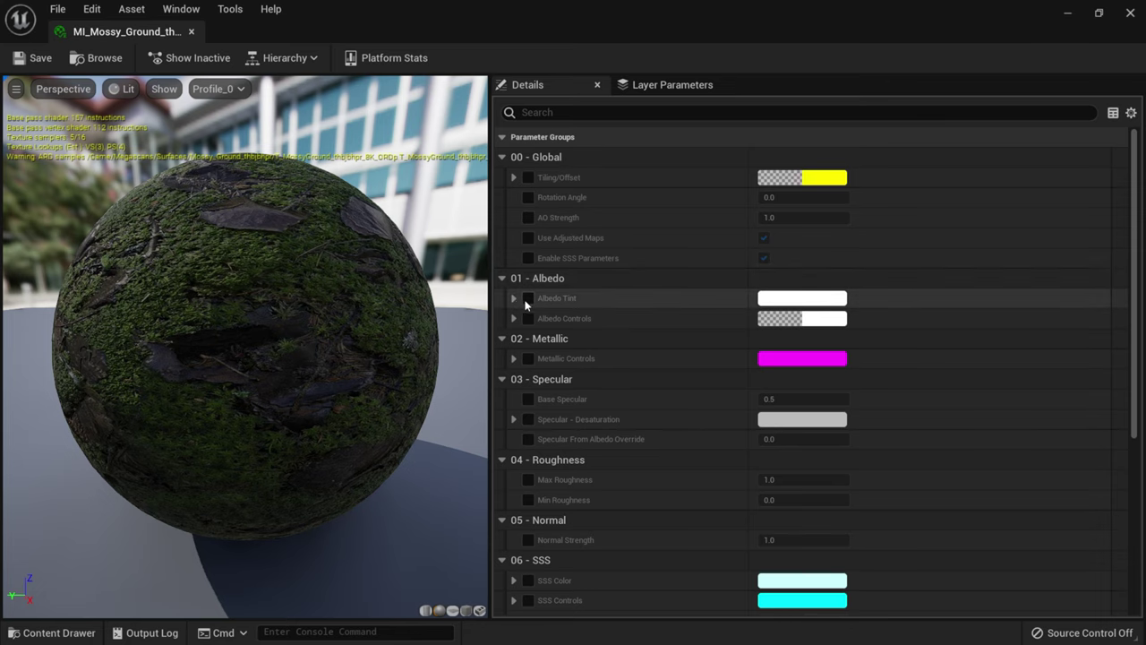
pyautogui.scroll(-1, 528, 358)
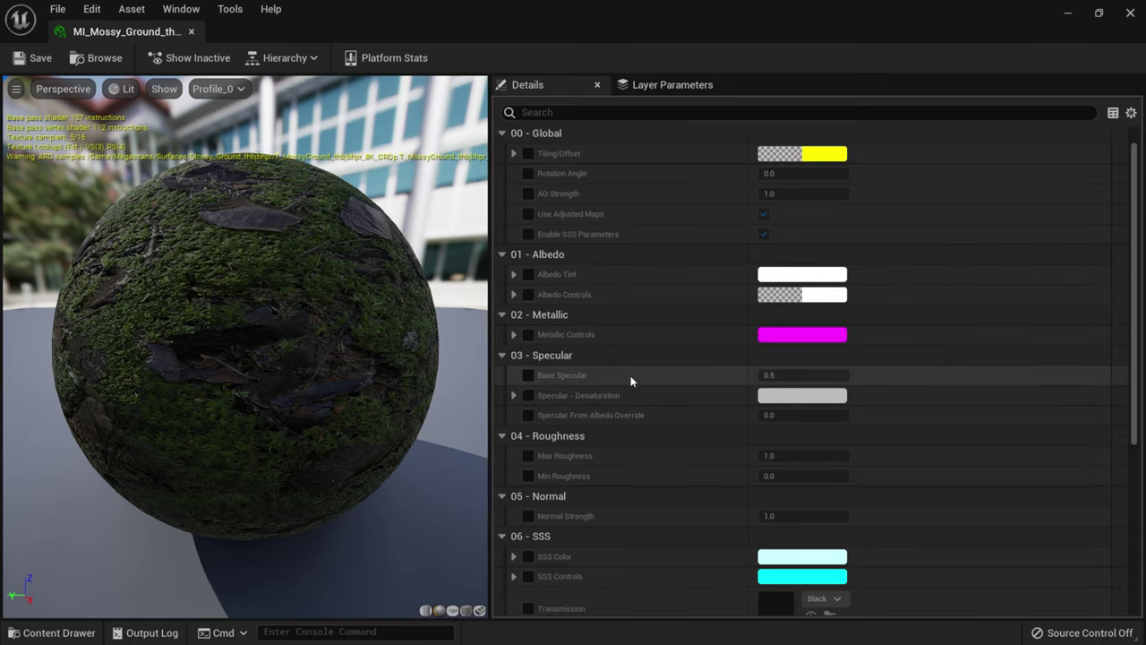
pyautogui.scroll(-2, 630, 382)
pyautogui.scroll(-5, 545, 431)
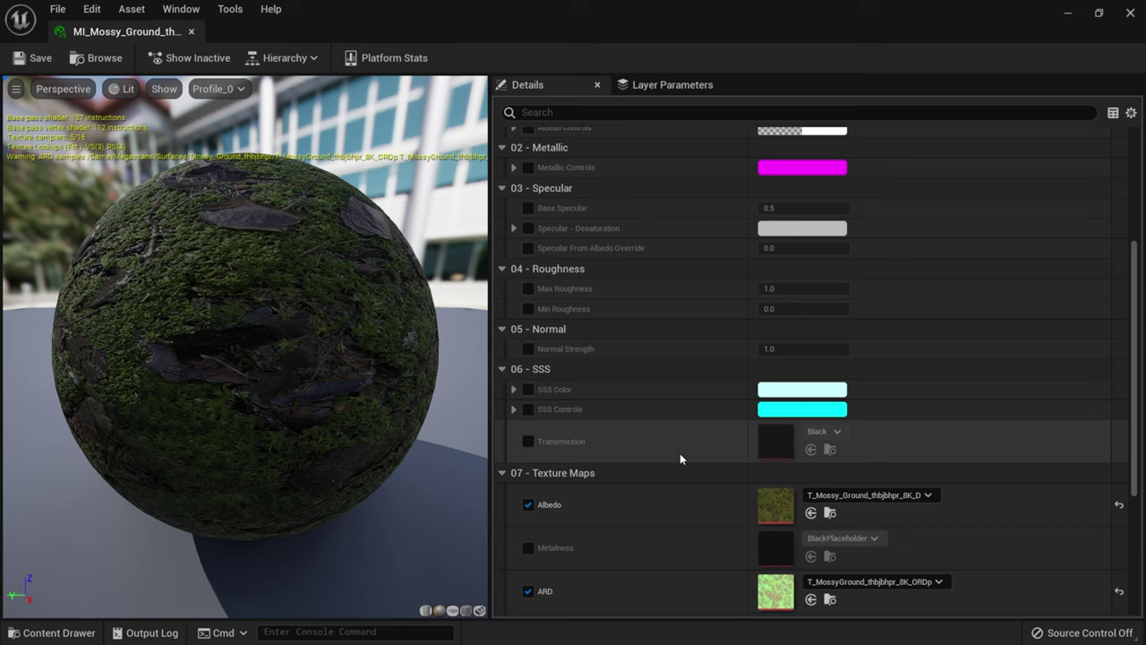
pyautogui.scroll(-3, 582, 442)
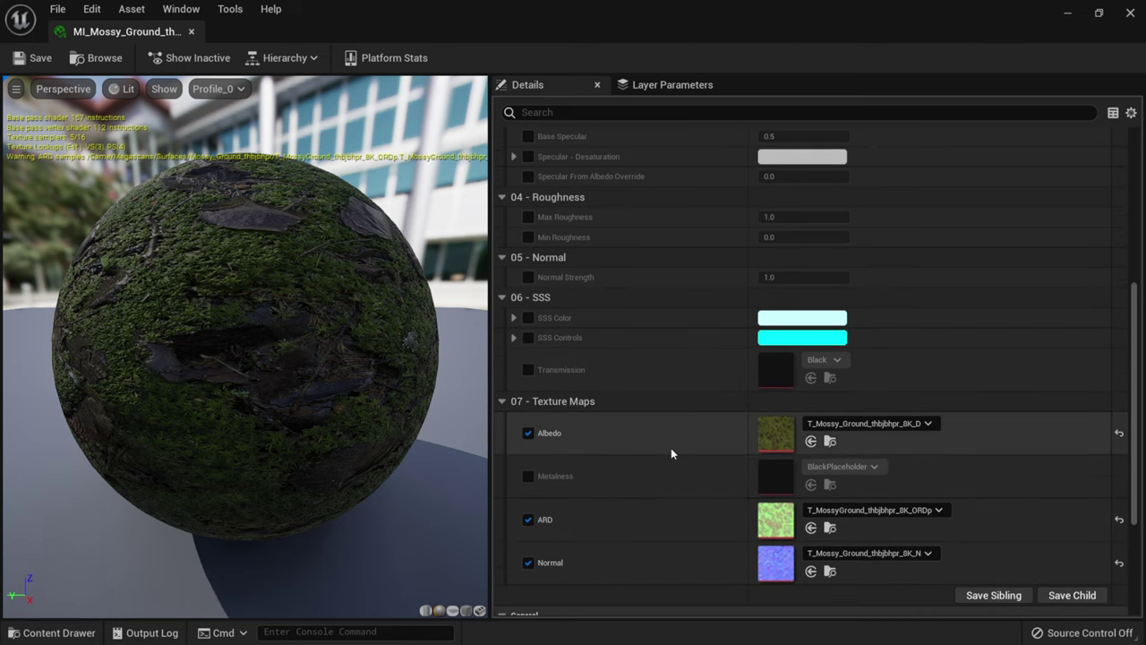
pyautogui.scroll(-1, 670, 453)
pyautogui.scroll(2, 651, 427)
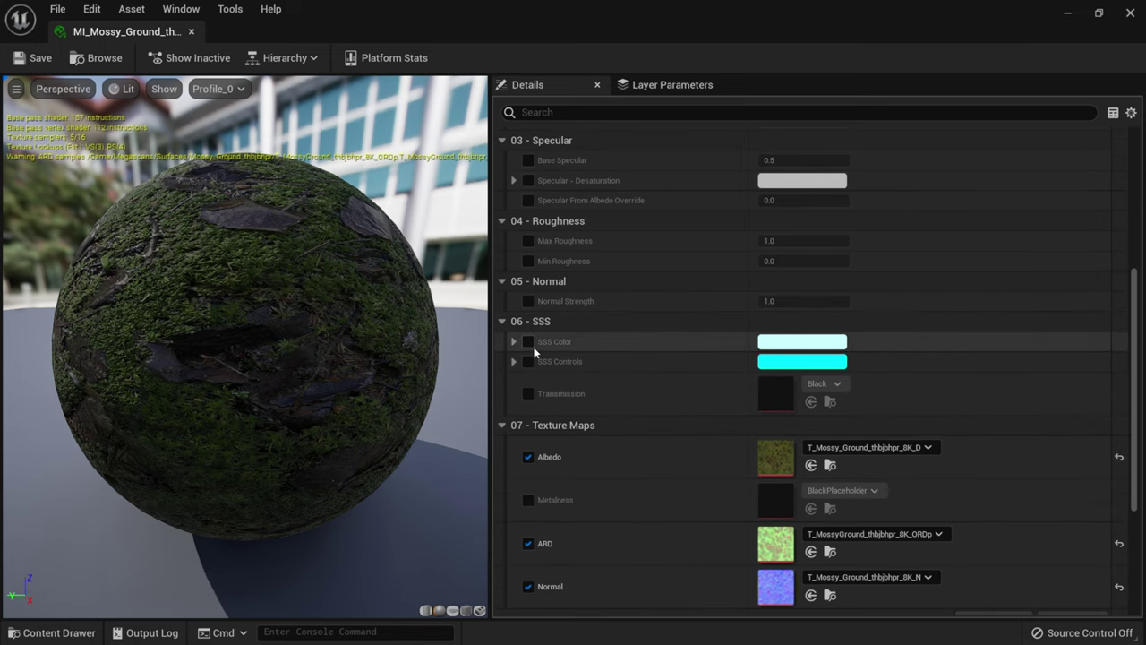
pyautogui.scroll(5, 582, 352)
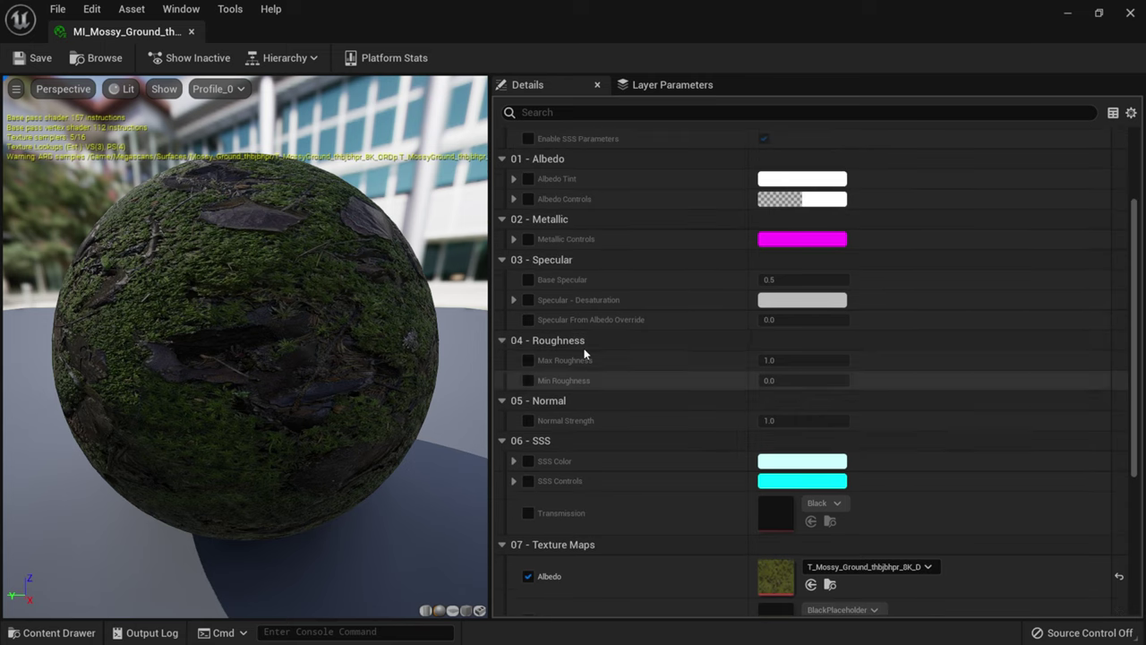
pyautogui.scroll(-5, 582, 354)
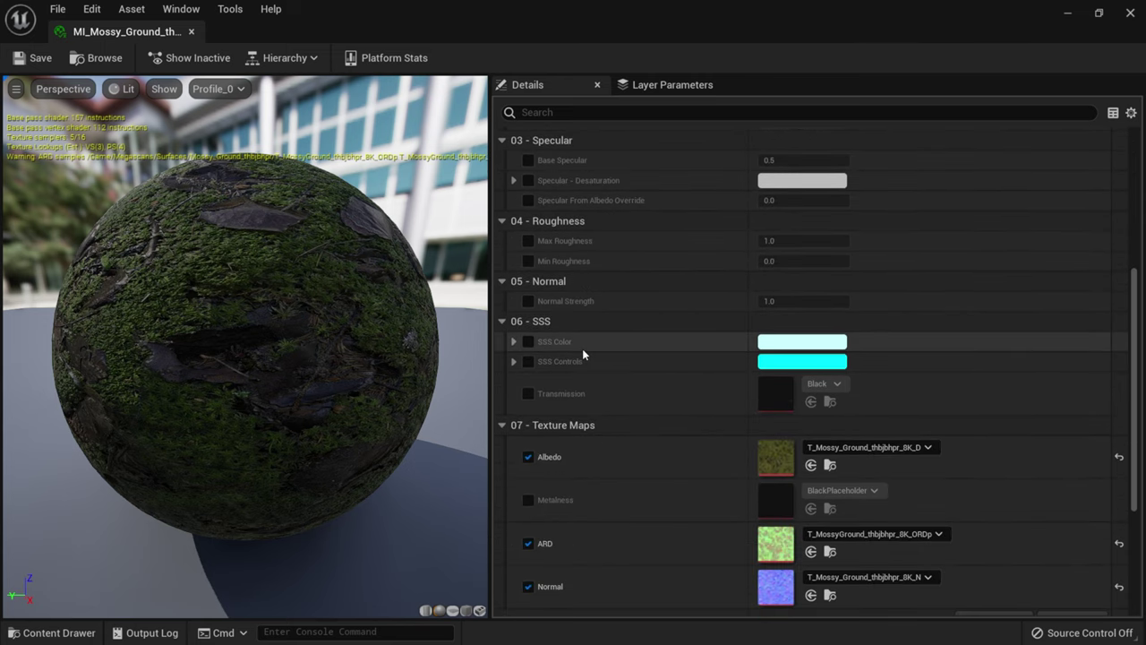
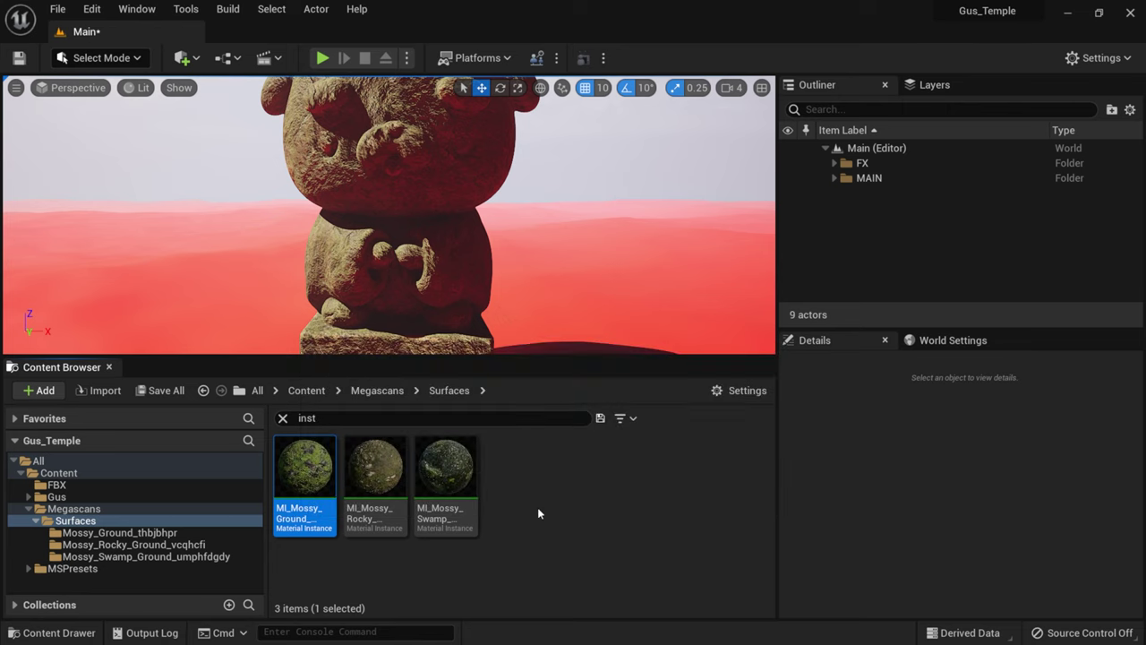
# Step: Inspect the information of the imported mossy material instances in the Megascans Surfaces folder
pyautogui.moveTo(314, 472)
pyautogui.moveTo(465, 482)
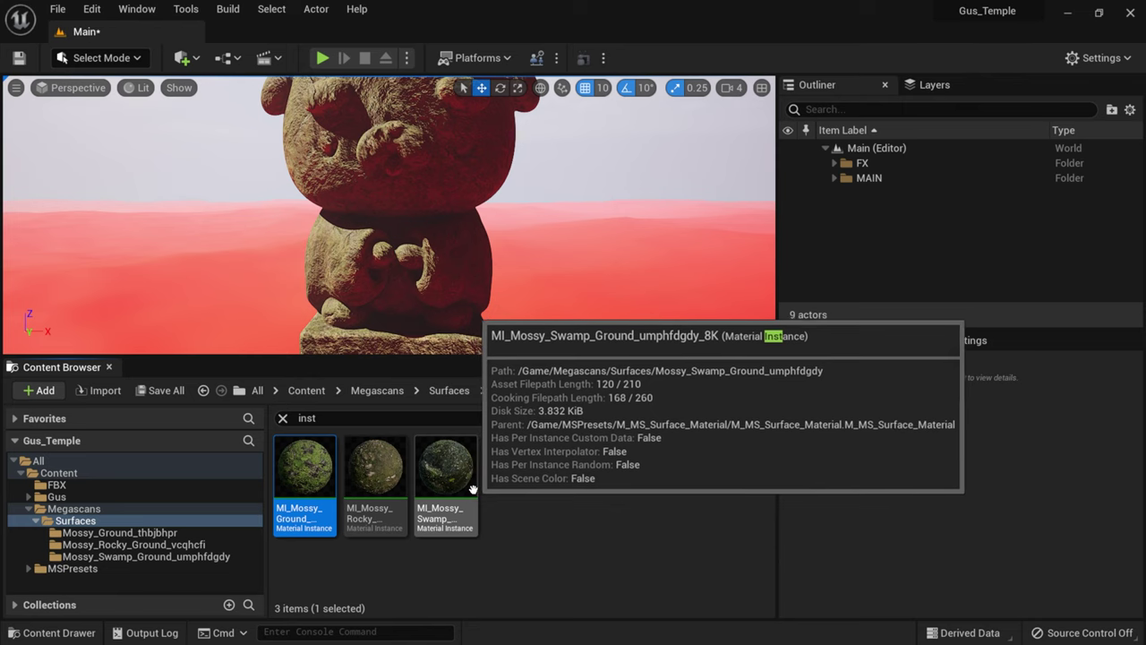
# Step: Select the Mossy Ground, Mossy Swamp Ground and Mossy Rocky Ground material instances together, in that order
pyautogui.keyDown('shift'); pyautogui.click(465, 482); pyautogui.keyUp('shift')
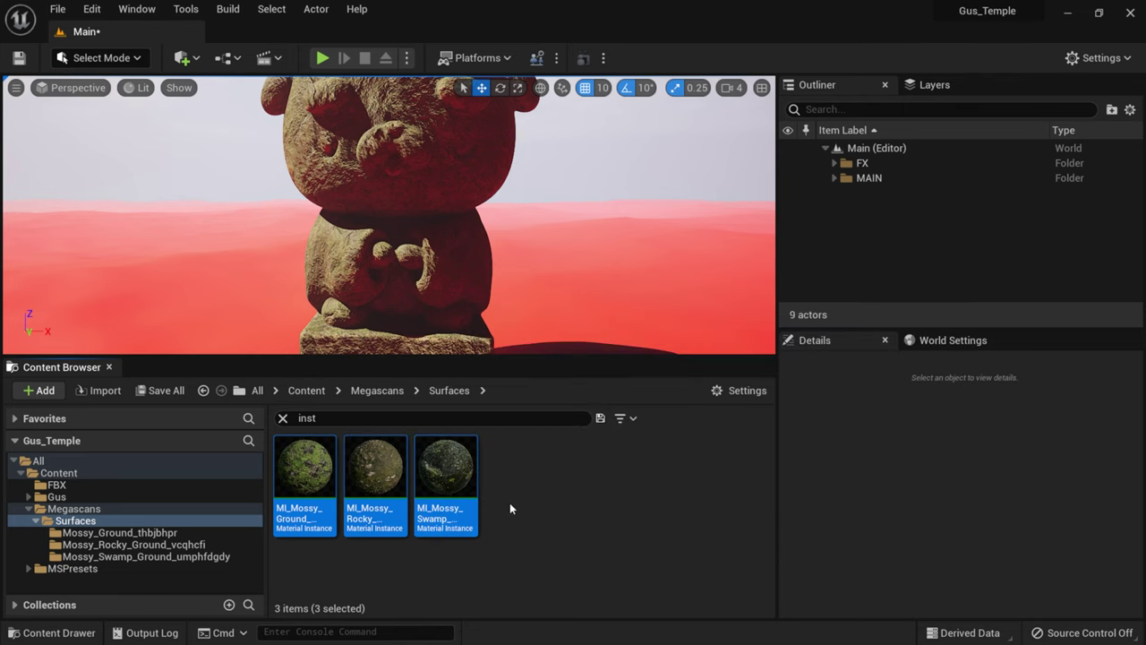
pyautogui.click(510, 502)
pyautogui.click(283, 491)
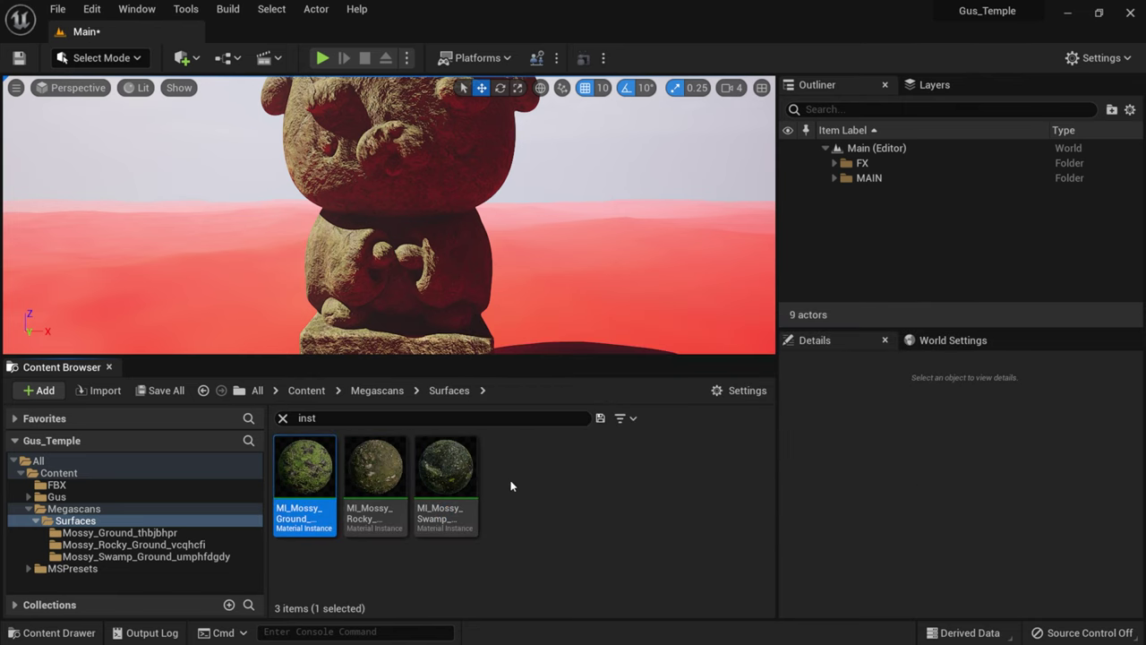
pyautogui.keyDown('ctrl'); pyautogui.click(461, 464); pyautogui.keyUp('ctrl')
pyautogui.moveTo(372, 490)
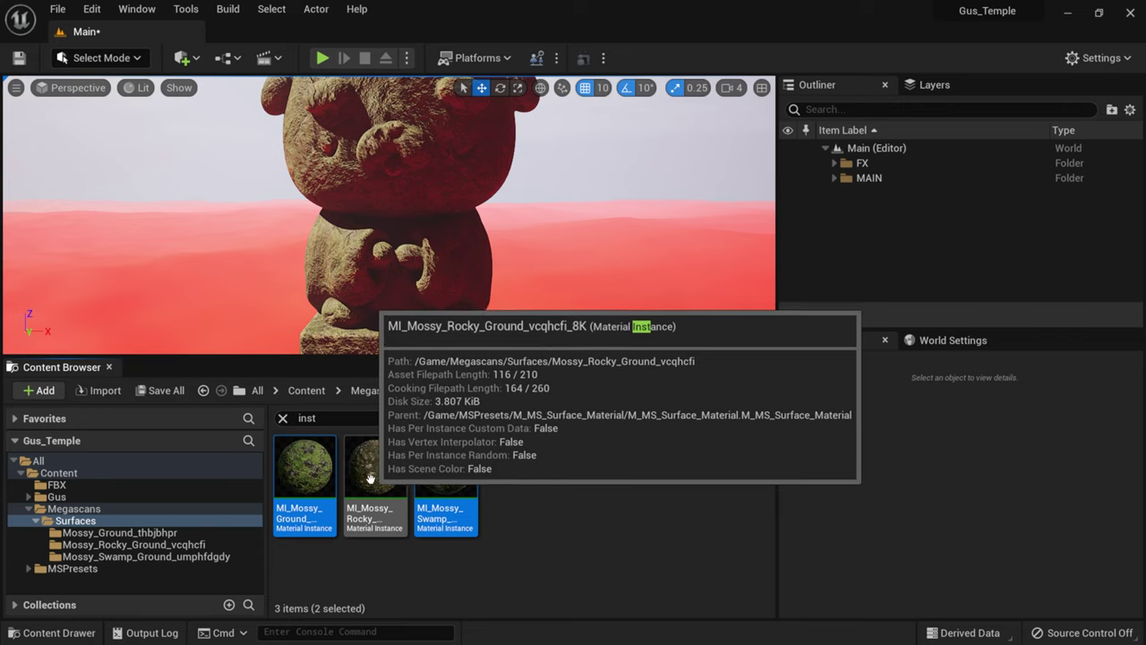
pyautogui.keyDown('ctrl'); pyautogui.click(371, 479); pyautogui.keyUp('ctrl')
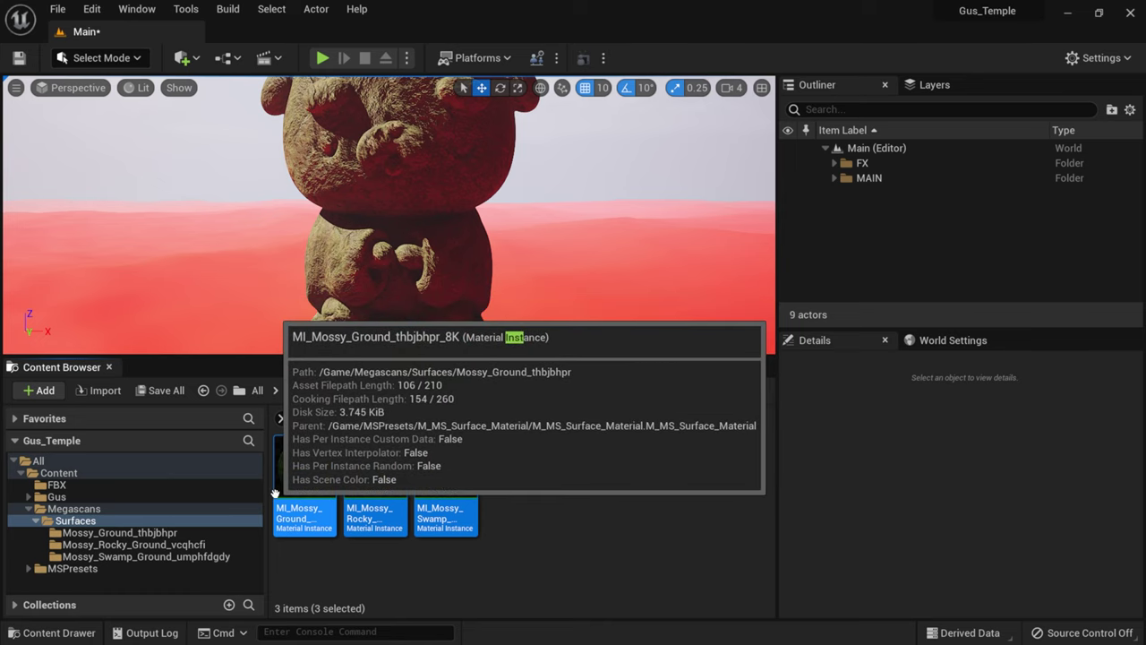
pyautogui.moveTo(458, 492)
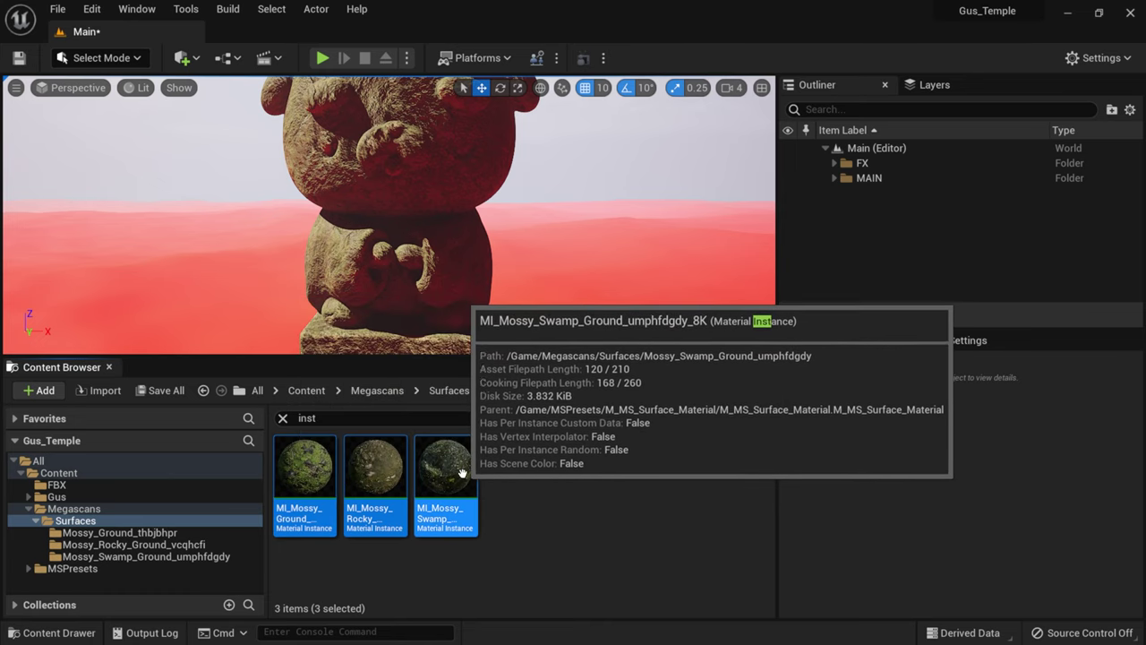
pyautogui.moveTo(377, 485)
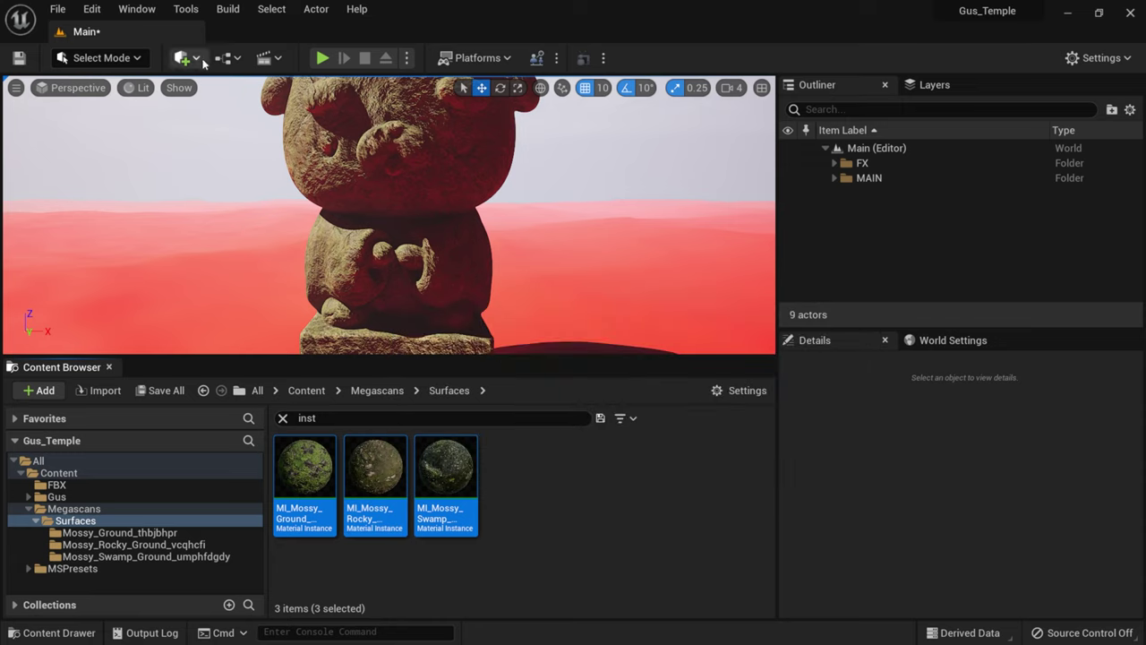
pyautogui.moveTo(405, 465)
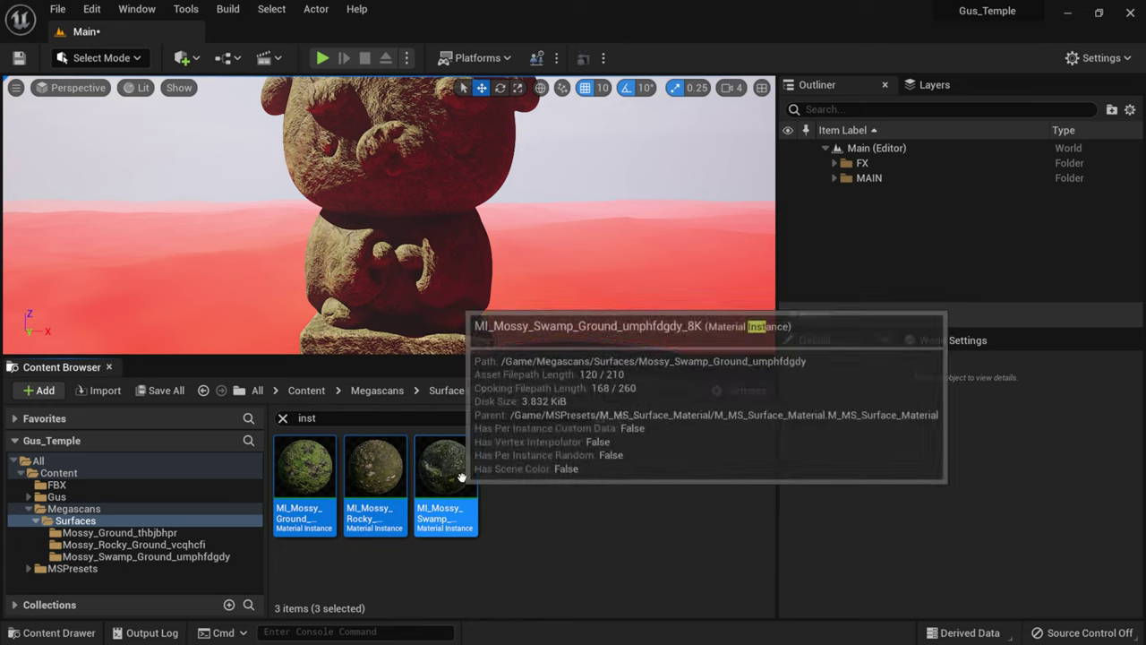
# Step: Open the Megascans settings from Quixel Bridge, close the Bridge window, and bring the settings window back to the front
pyautogui.click(196, 60)
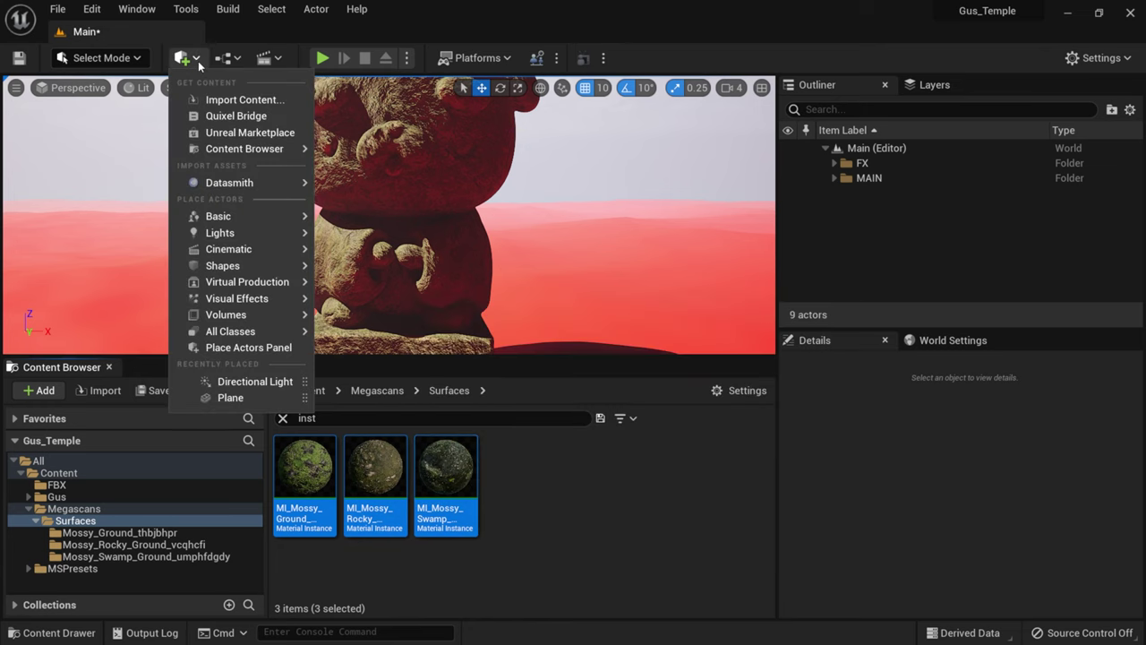
pyautogui.click(240, 113)
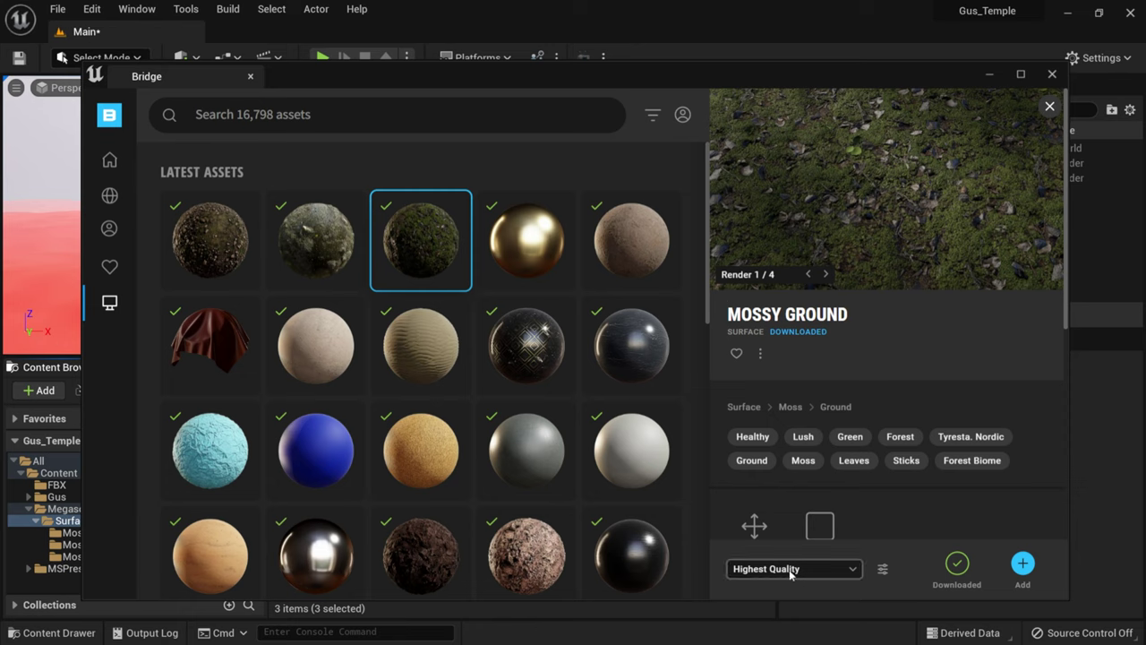
pyautogui.click(882, 570)
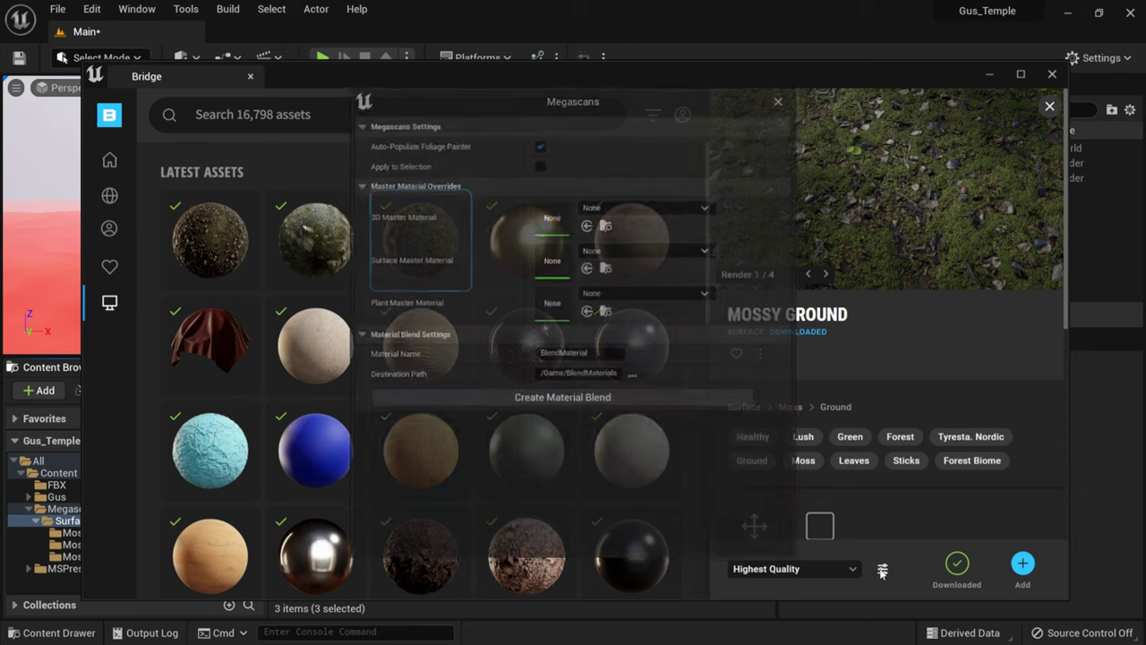
pyautogui.click(1052, 74)
pyautogui.click(1051, 73)
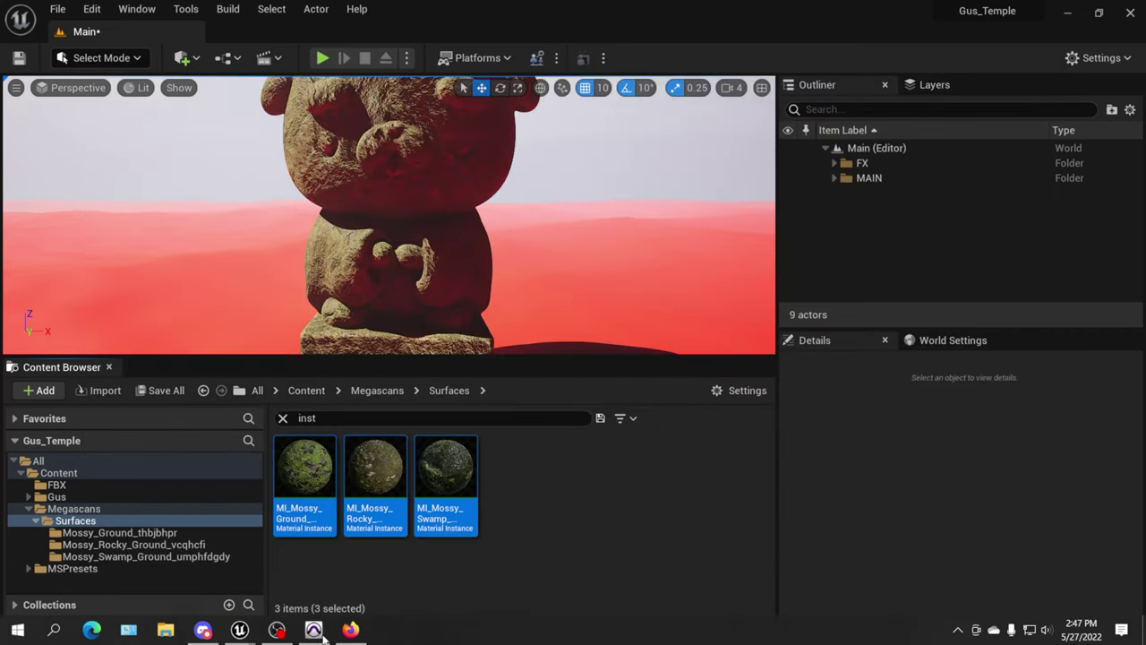
pyautogui.press('super')
pyautogui.moveTo(249, 633)
pyautogui.click(307, 570)
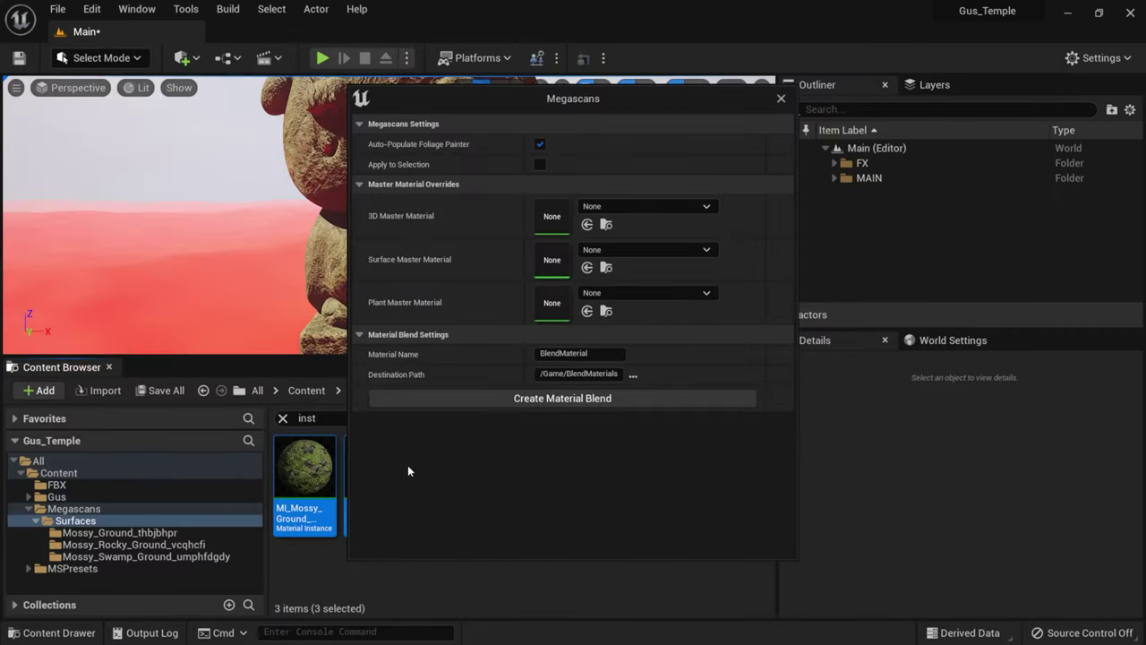
# Step: Create a material blend named BlendMaterial in /Game/BlendMaterials from the three selected instances, and close the Megascans settings
pyautogui.moveTo(633, 108); pyautogui.dragTo(734, 87)
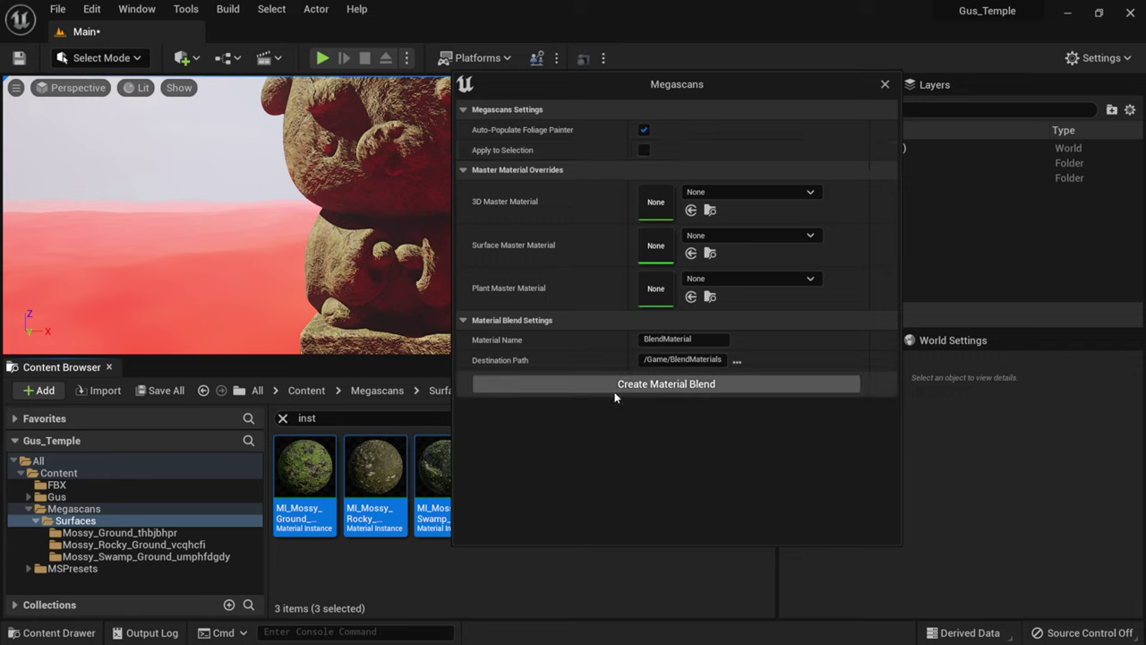
pyautogui.click(666, 385)
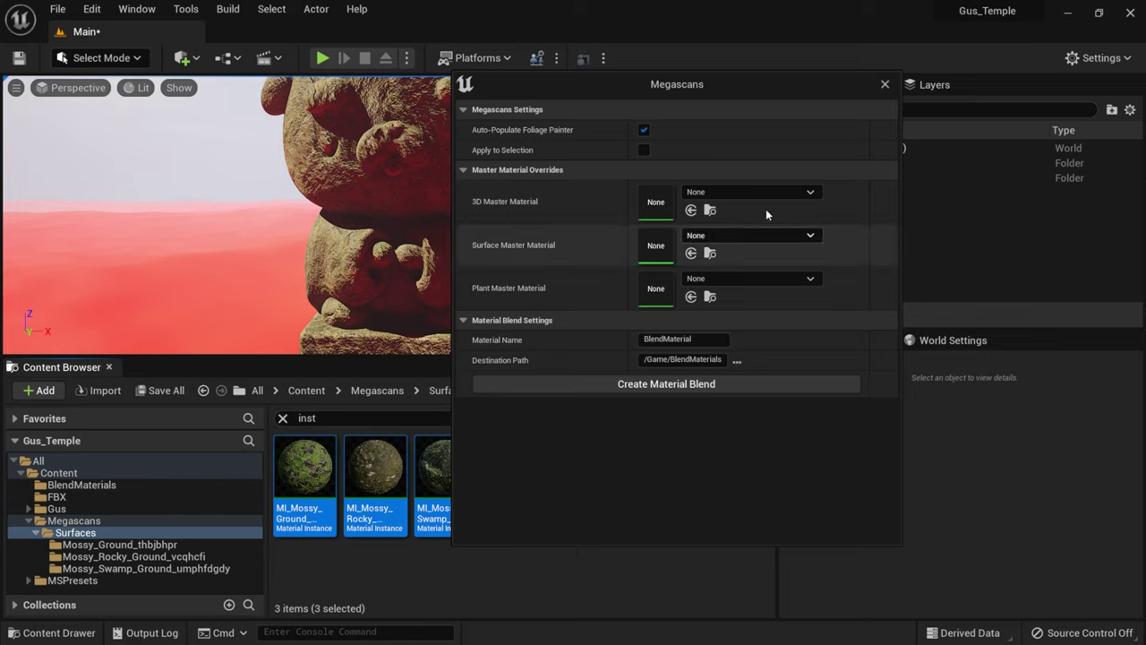
pyautogui.click(885, 84)
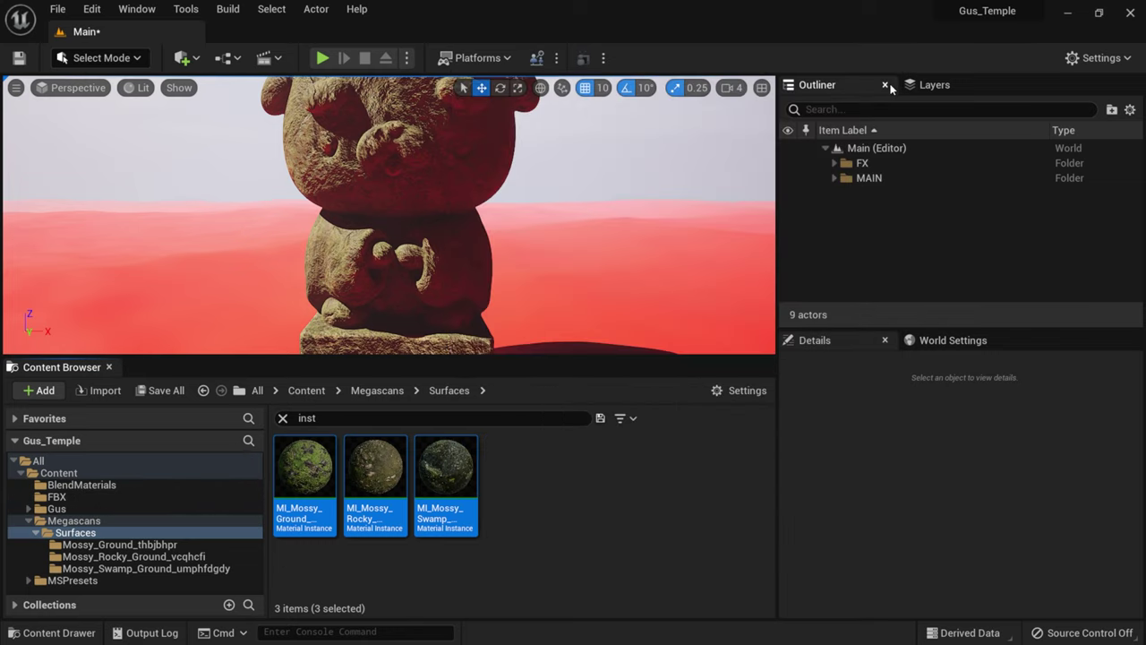
# Step: Open the BlendMaterial instance from the BlendMaterials folder and save it
pyautogui.click(107, 484)
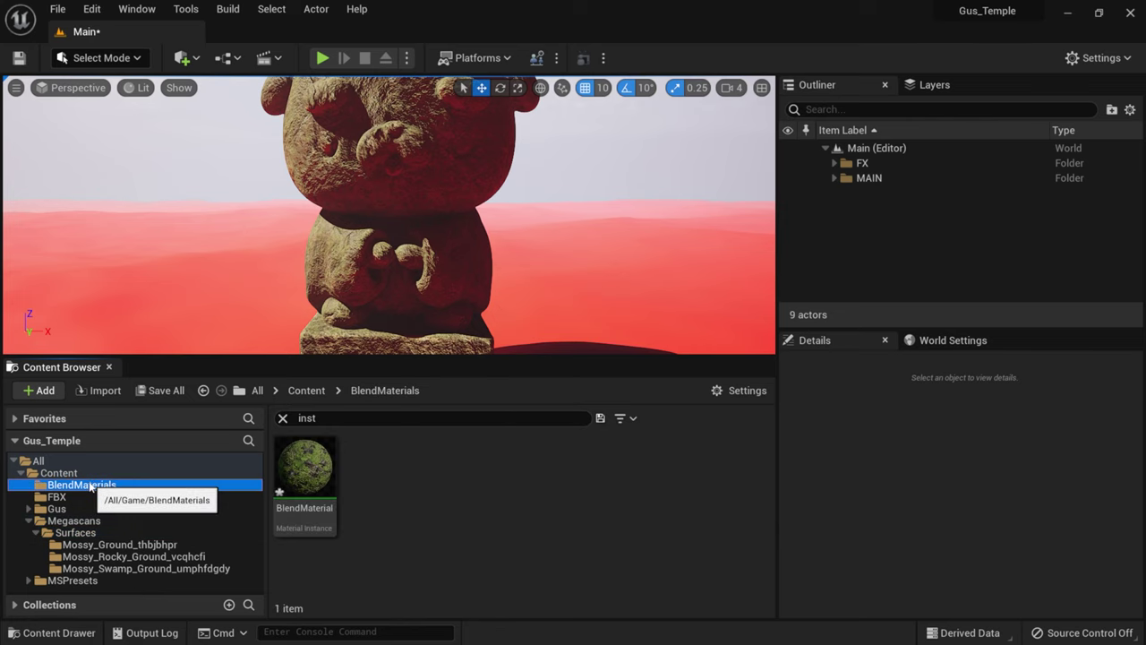
pyautogui.doubleClick(319, 469)
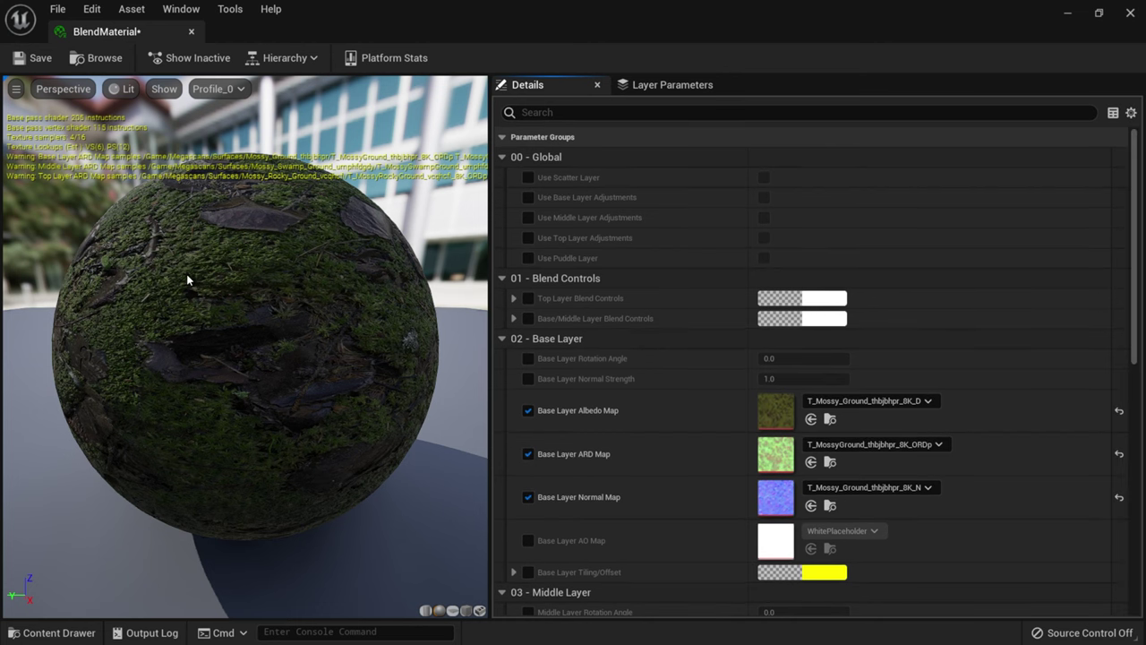
pyautogui.click(28, 60)
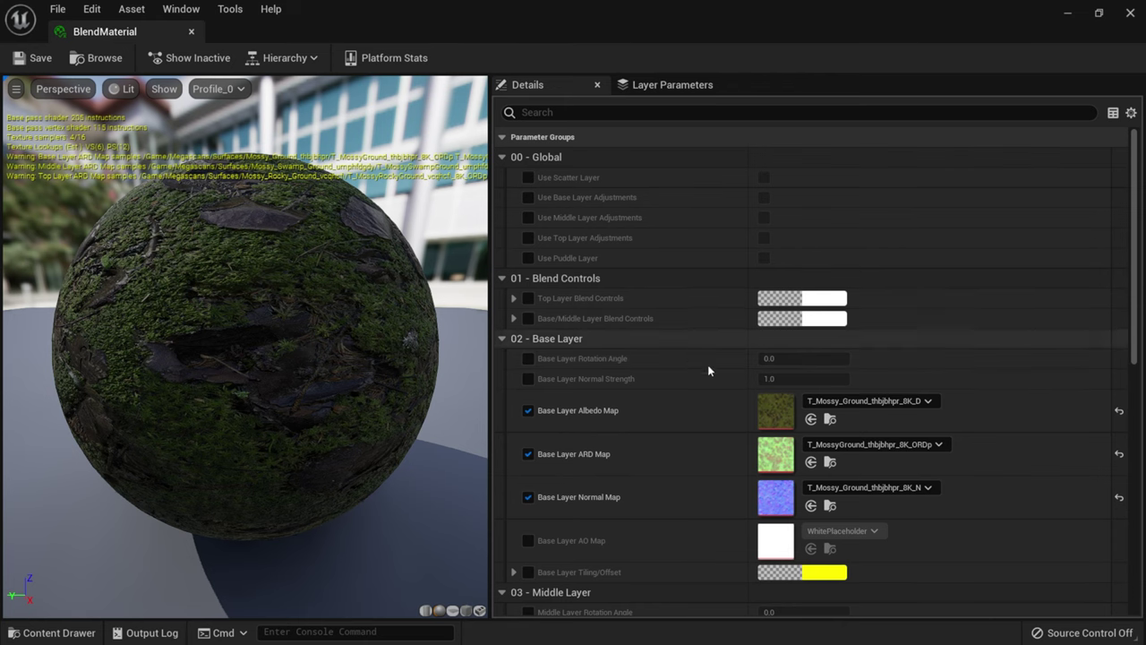
# Step: Look through BlendMaterial's parameters and collapse its Global, Blend Controls, Base, Middle and Top Layer groups, plus General and Previewing
pyautogui.scroll(-1, 697, 387)
pyautogui.scroll(-3, 697, 385)
pyautogui.scroll(4, 632, 302)
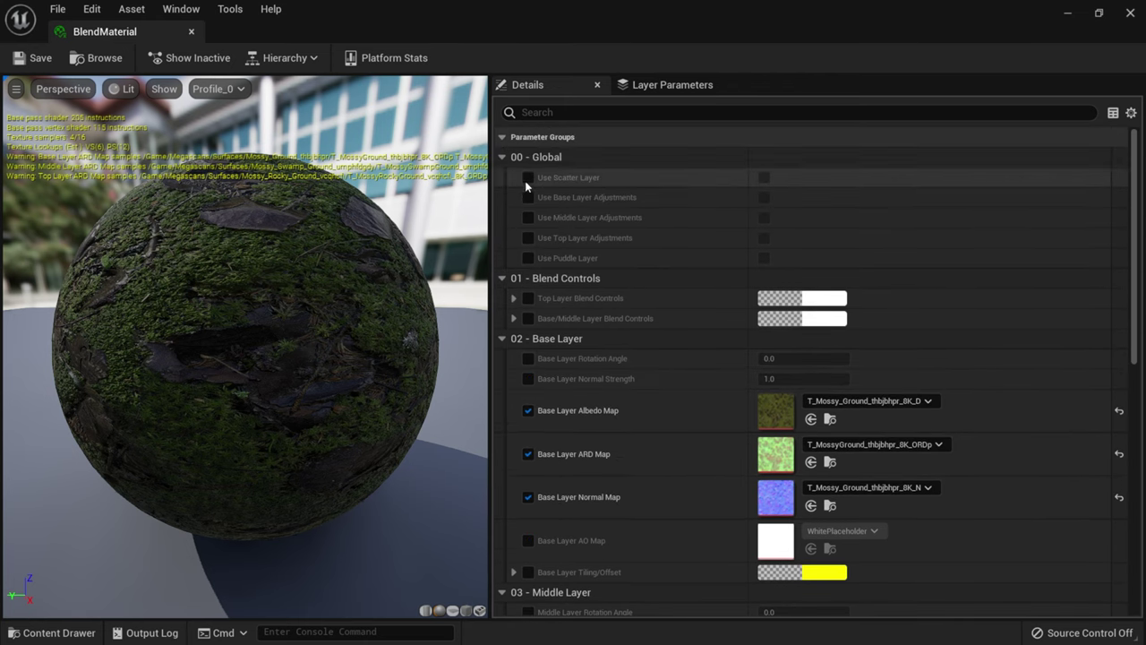
pyautogui.click(503, 156)
pyautogui.click(502, 178)
pyautogui.click(502, 197)
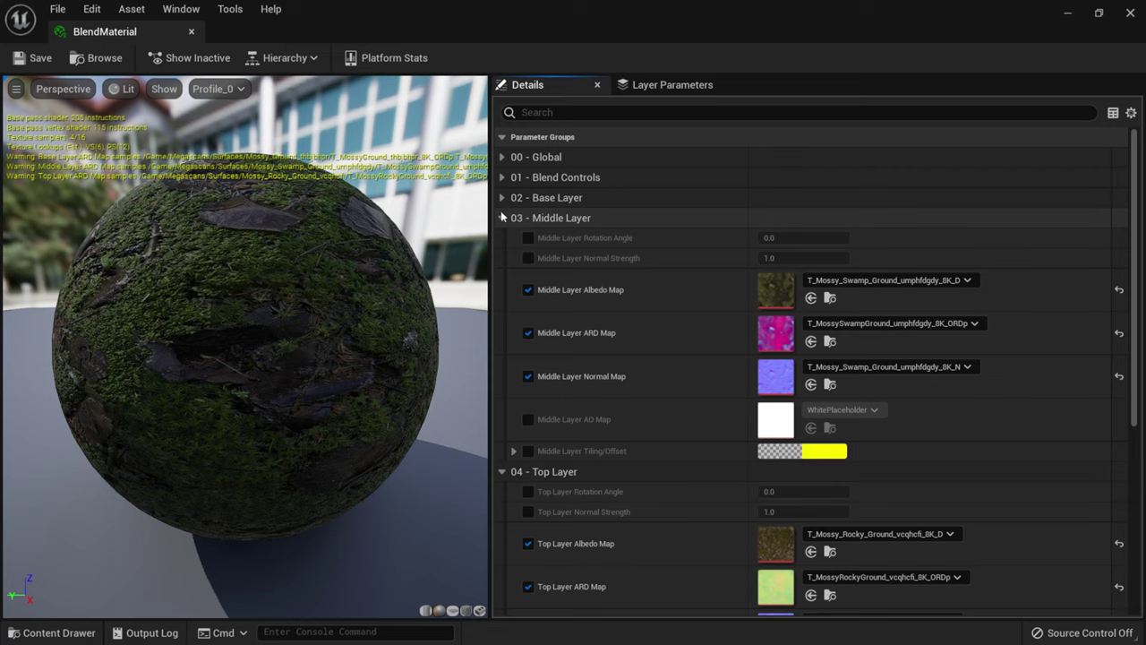
pyautogui.click(502, 217)
pyautogui.click(502, 237)
pyautogui.click(502, 278)
pyautogui.click(502, 298)
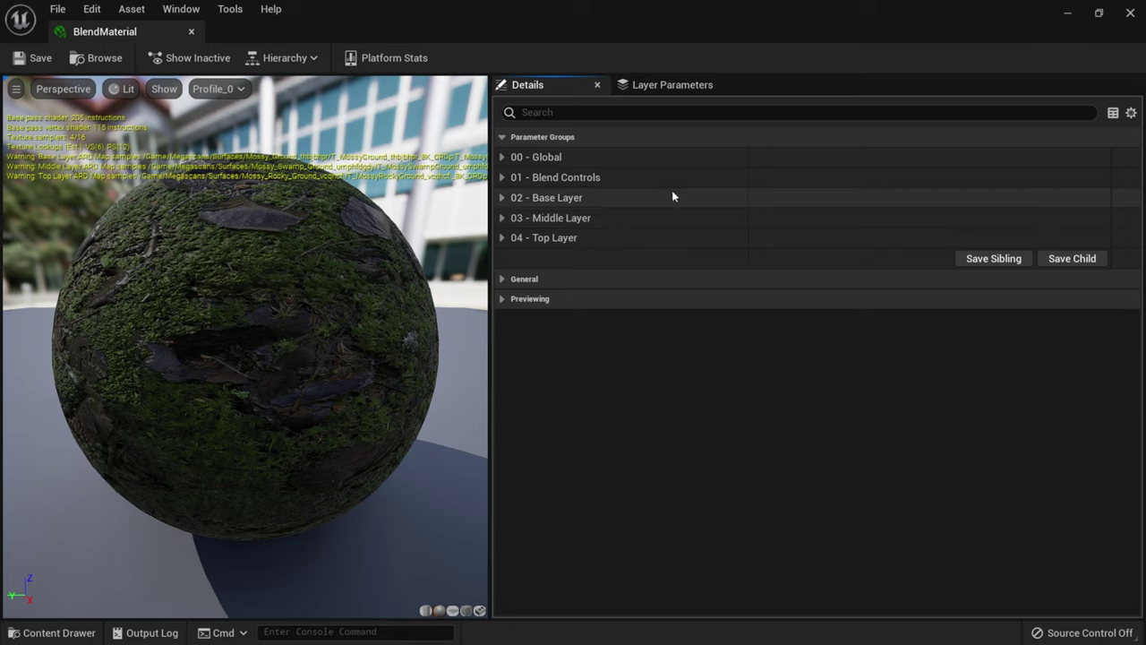
# Step: Enable Use Base Layer Adjustments in the Global group and review the Base Layer parameters
pyautogui.click(500, 157)
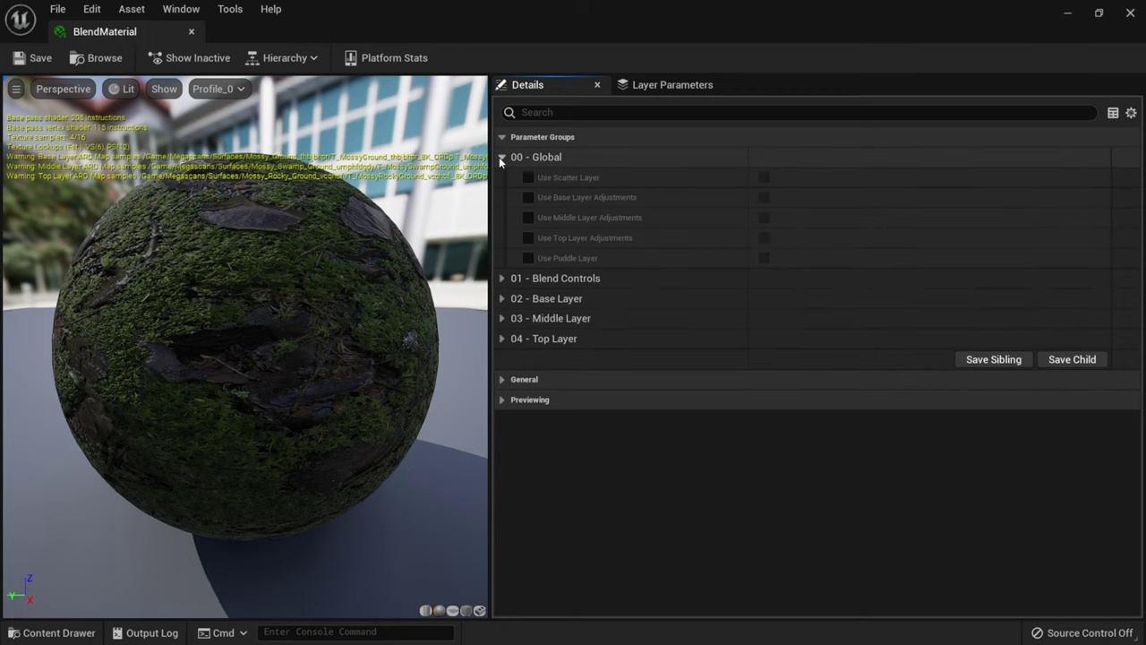
pyautogui.click(528, 198)
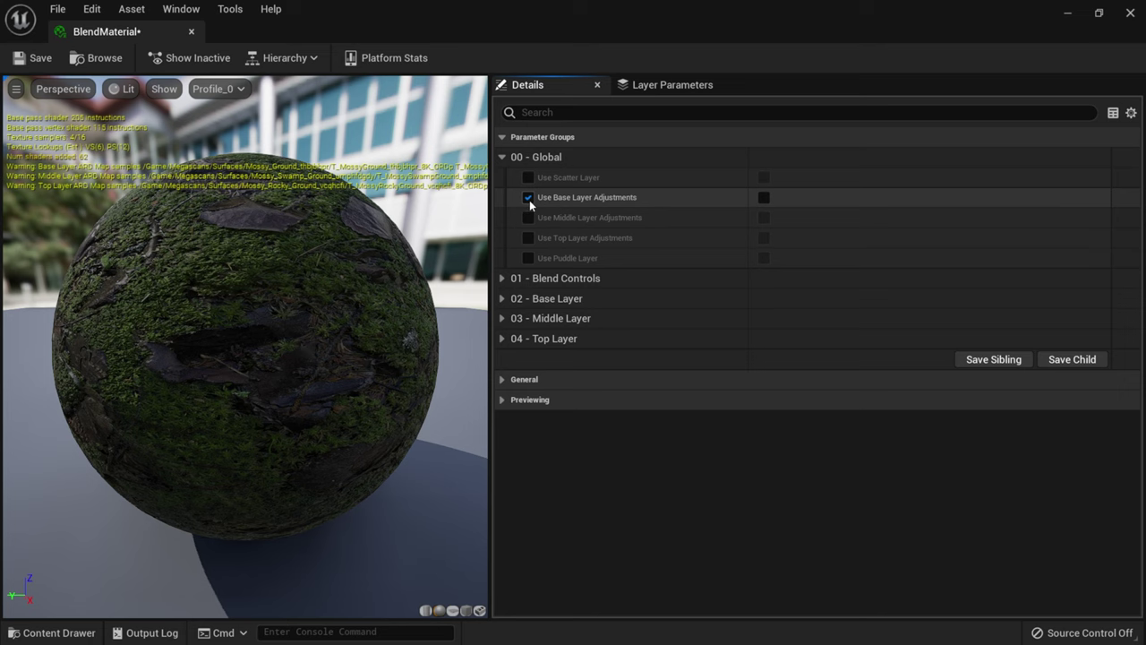
pyautogui.click(764, 198)
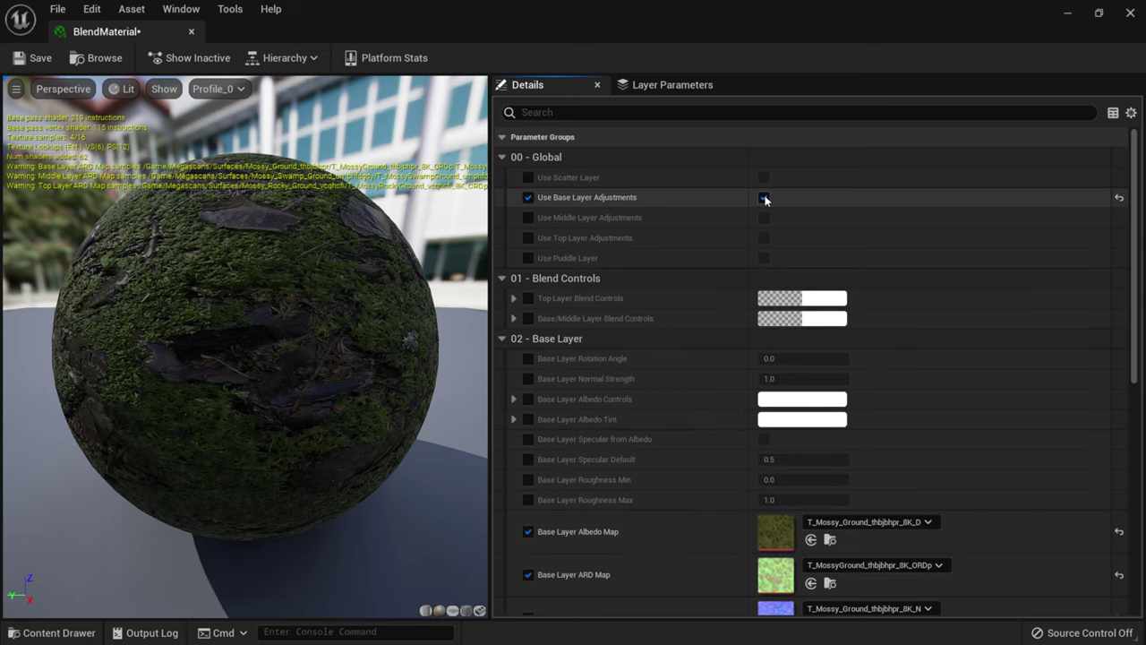
pyautogui.scroll(-1, 630, 466)
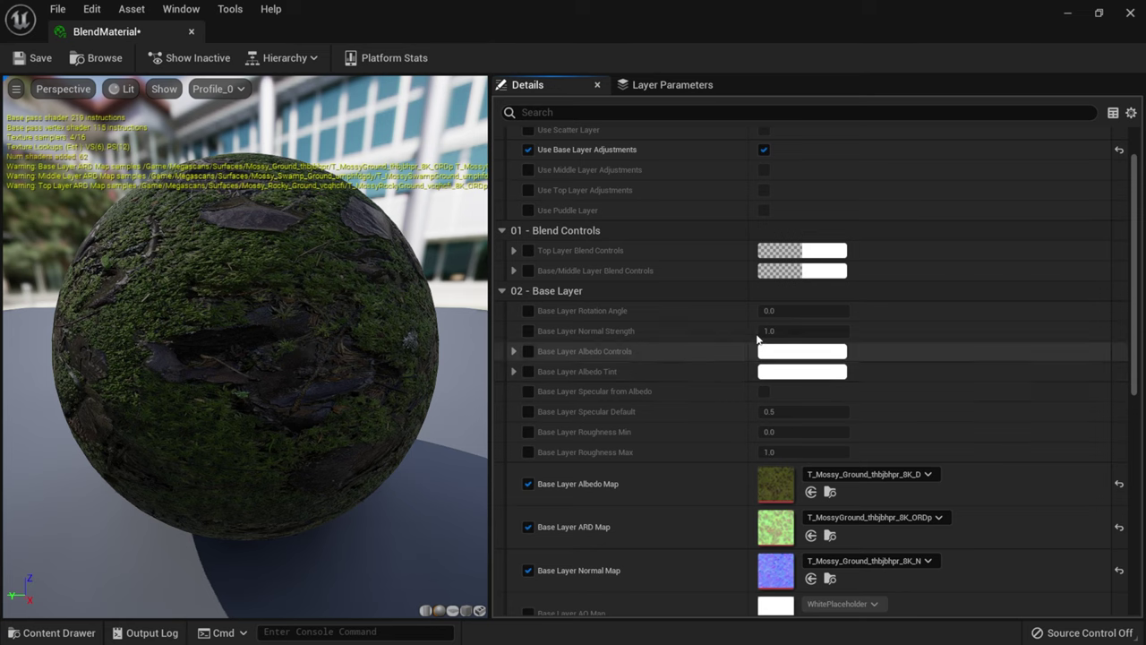
pyautogui.scroll(-1, 606, 447)
pyautogui.scroll(-3, 607, 453)
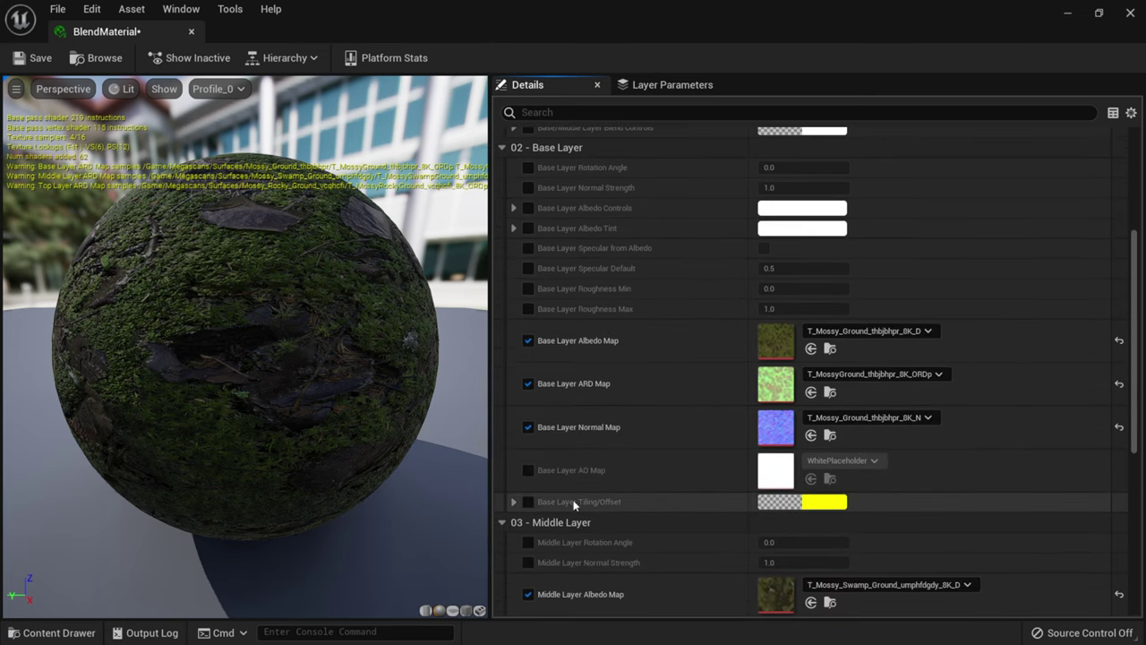
pyautogui.scroll(4, 717, 434)
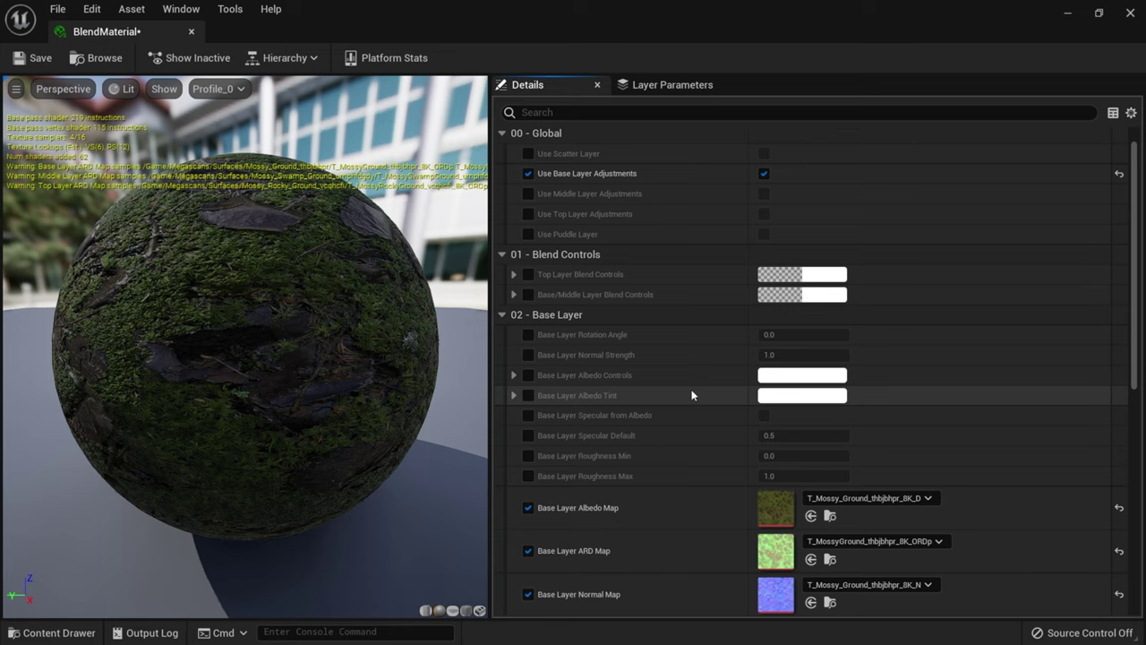
pyautogui.scroll(1, 723, 450)
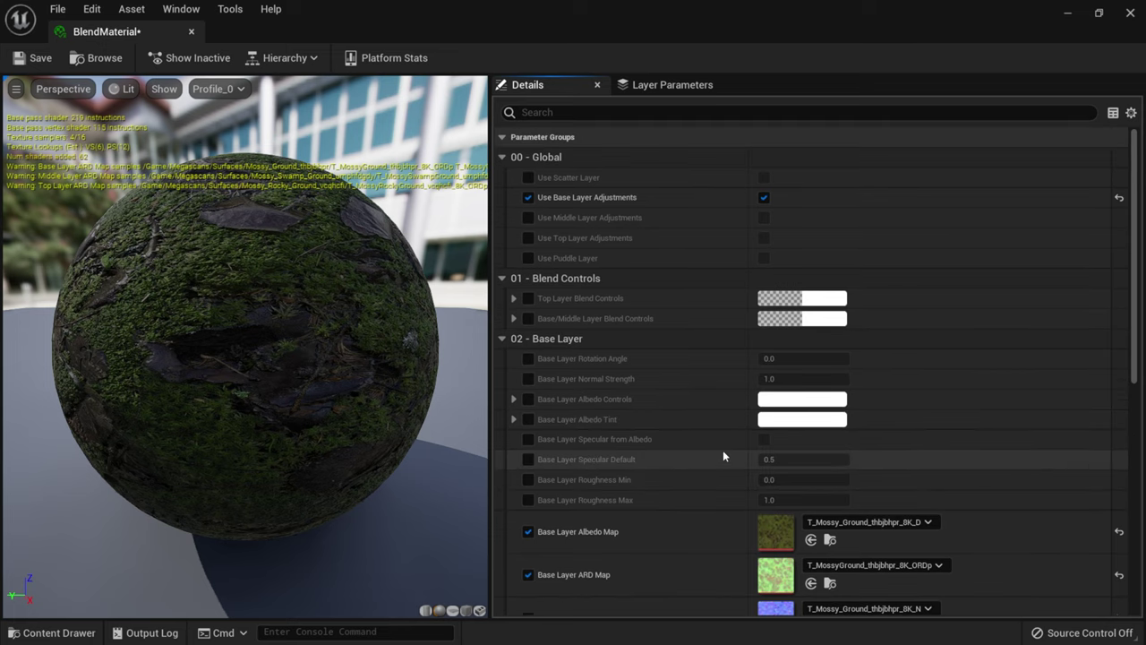
# Step: Enable Use Middle Layer Adjustments and Use Top Layer Adjustments in the Global group
pyautogui.click(528, 217)
pyautogui.click(528, 237)
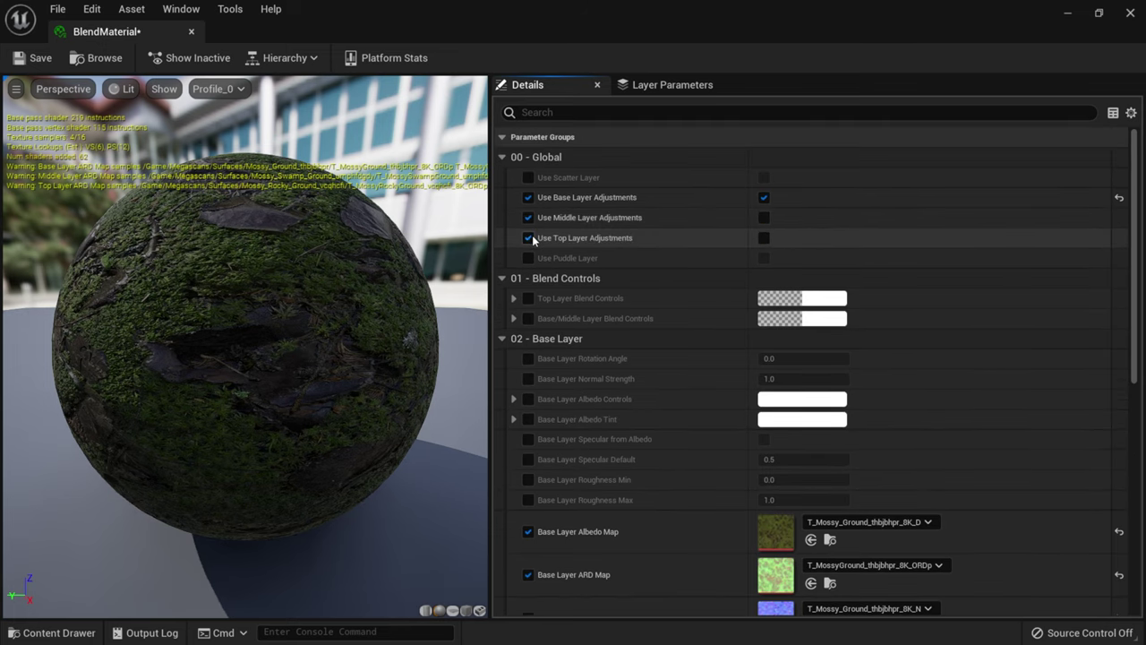
pyautogui.click(763, 218)
pyautogui.click(763, 237)
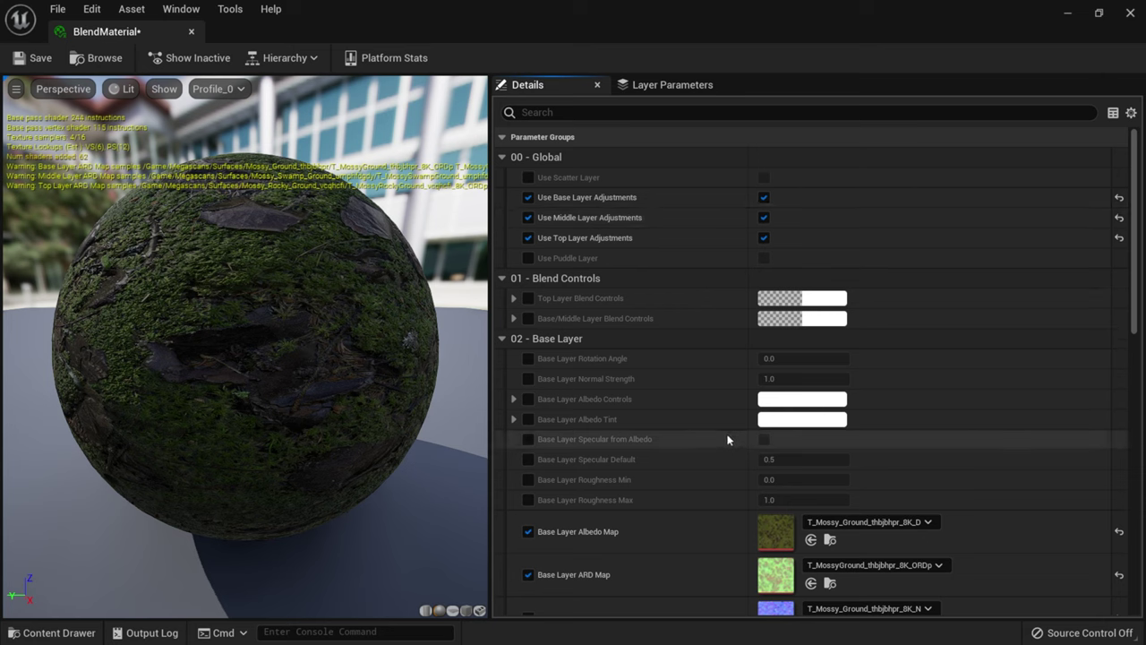
# Step: Enable Use Puddle Layer and the Base/Middle Layer Blend Controls override, and save BlendMaterial
pyautogui.click(528, 258)
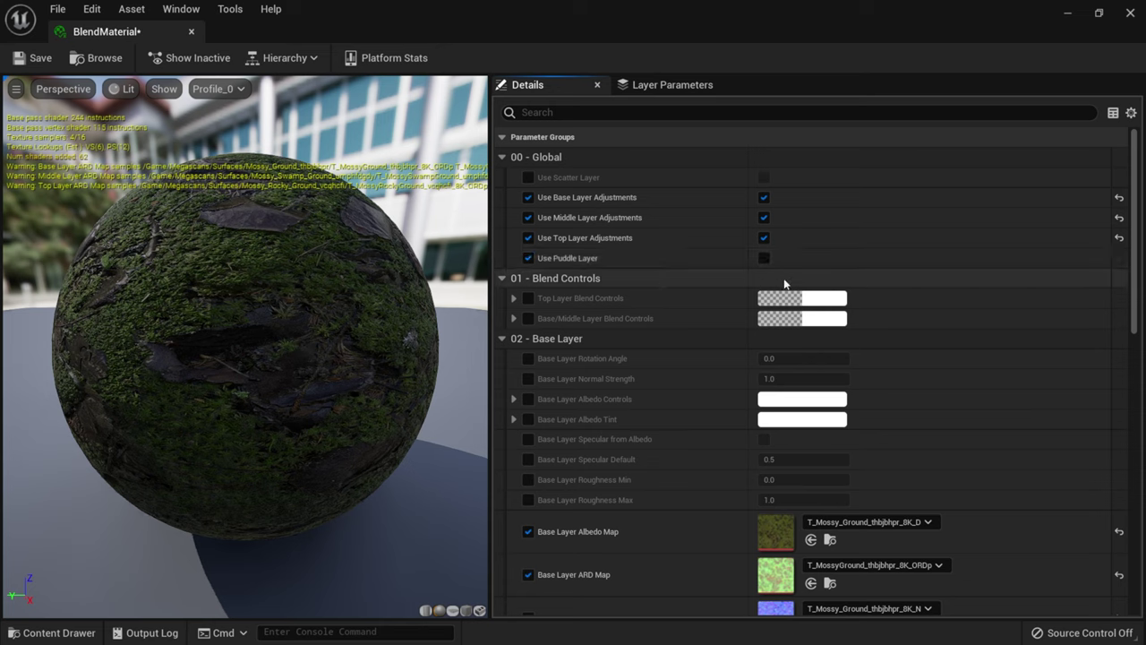
pyautogui.click(764, 258)
pyautogui.click(528, 319)
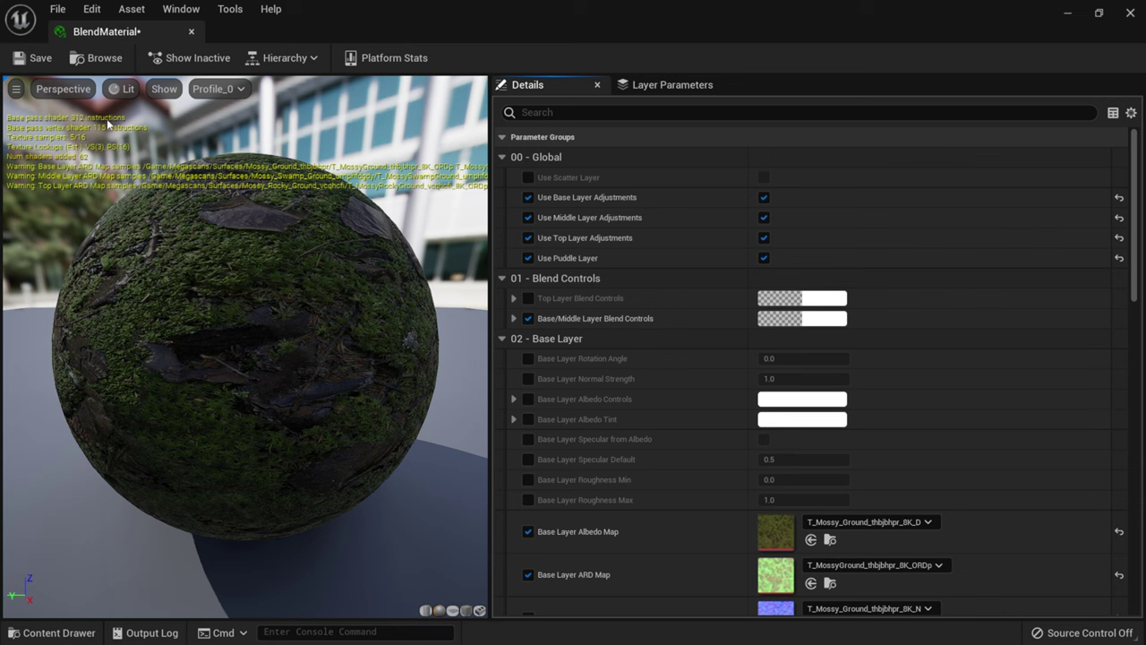
pyautogui.click(34, 58)
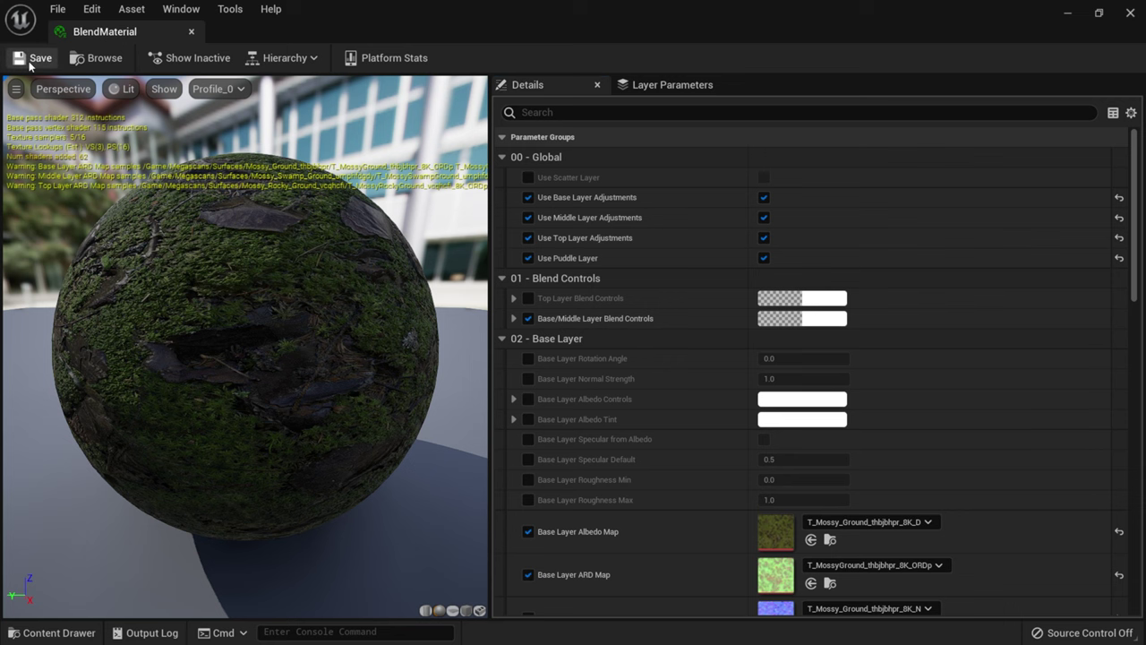
# Step: Minimize the BlendMaterial editor and apply BlendMaterial to the Ground mesh in the level
pyautogui.click(1067, 12)
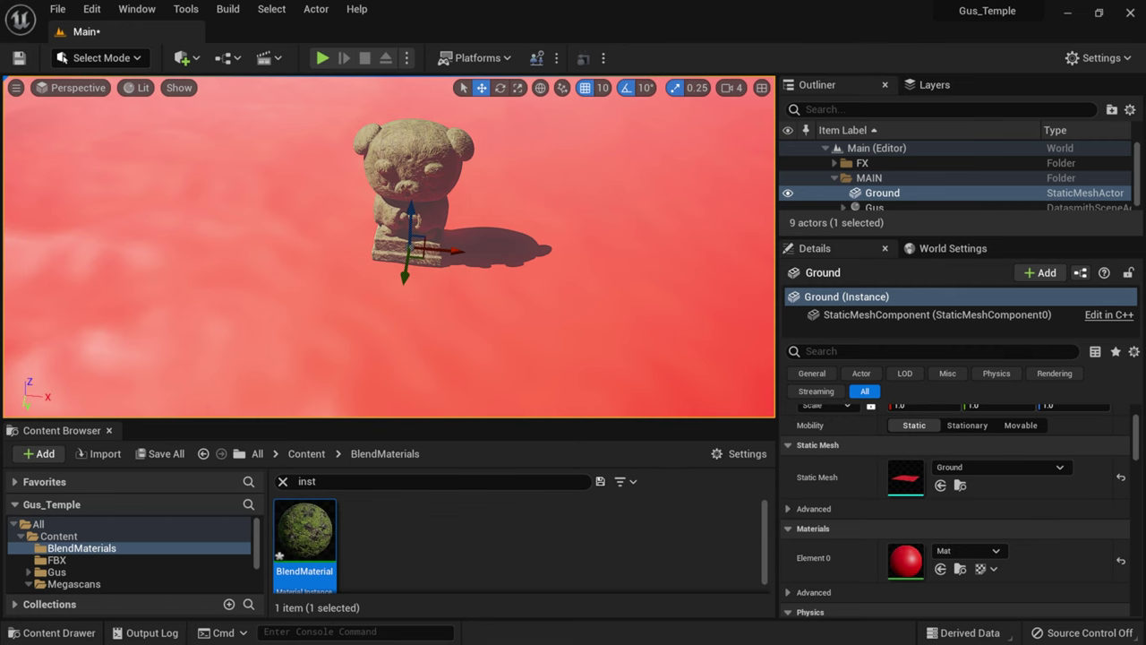
pyautogui.moveTo(305, 539)
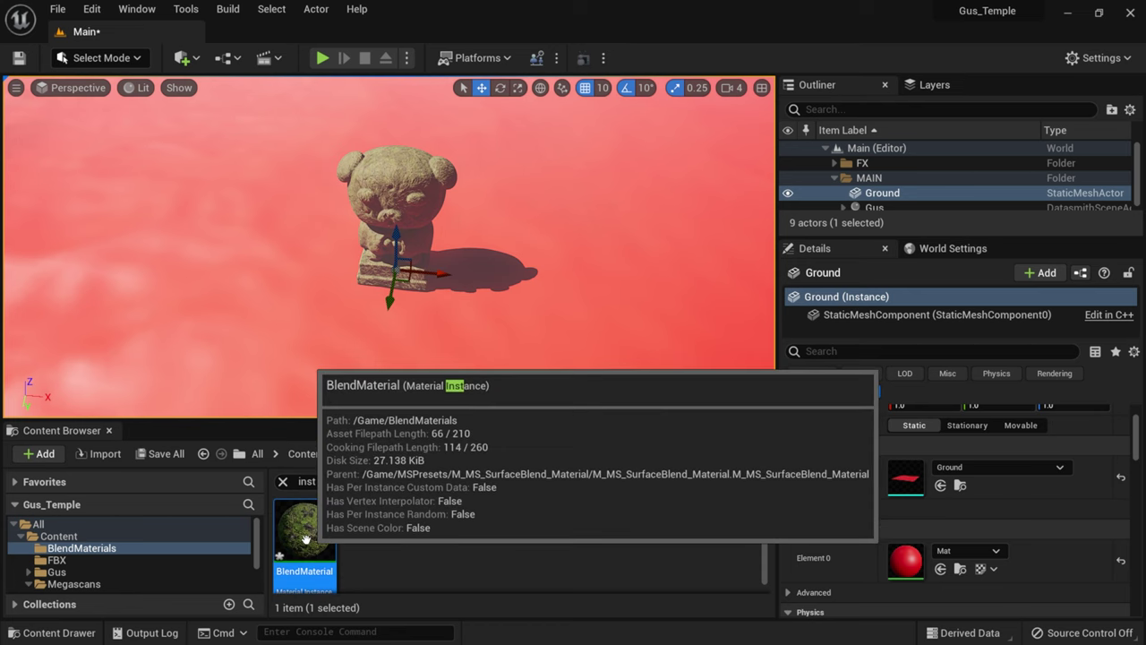
pyautogui.moveTo(305, 539); pyautogui.dragTo(565, 287)
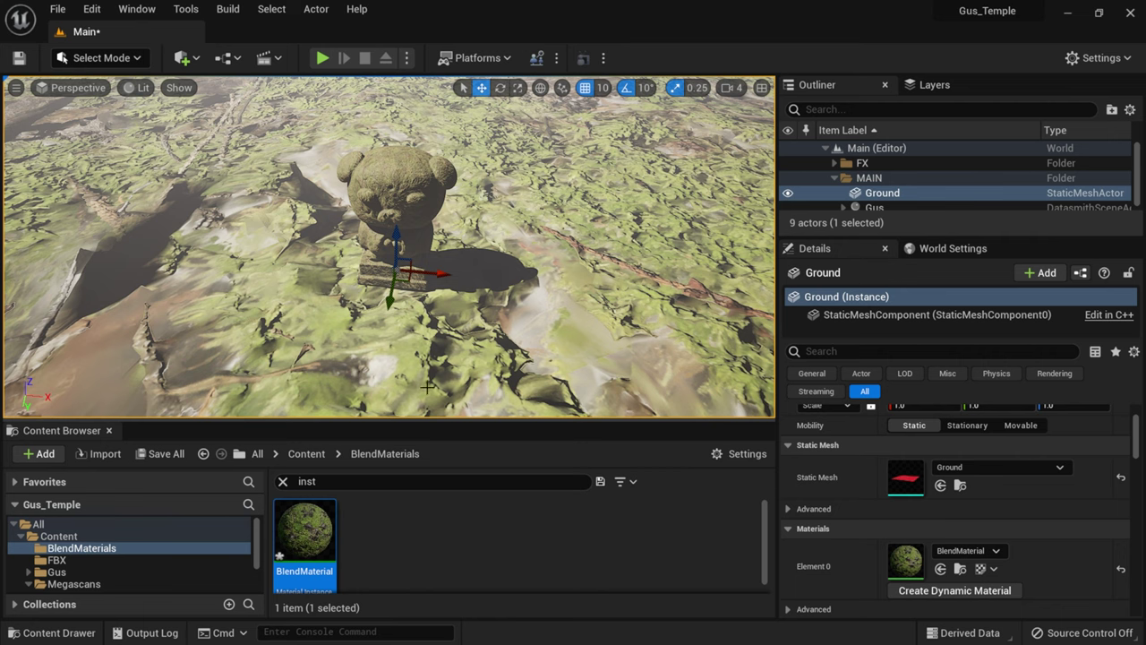
# Step: Reopen BlendMaterial and move and shrink its editor window so the statue and ground remain visible in the level viewport
pyautogui.doubleClick(305, 526)
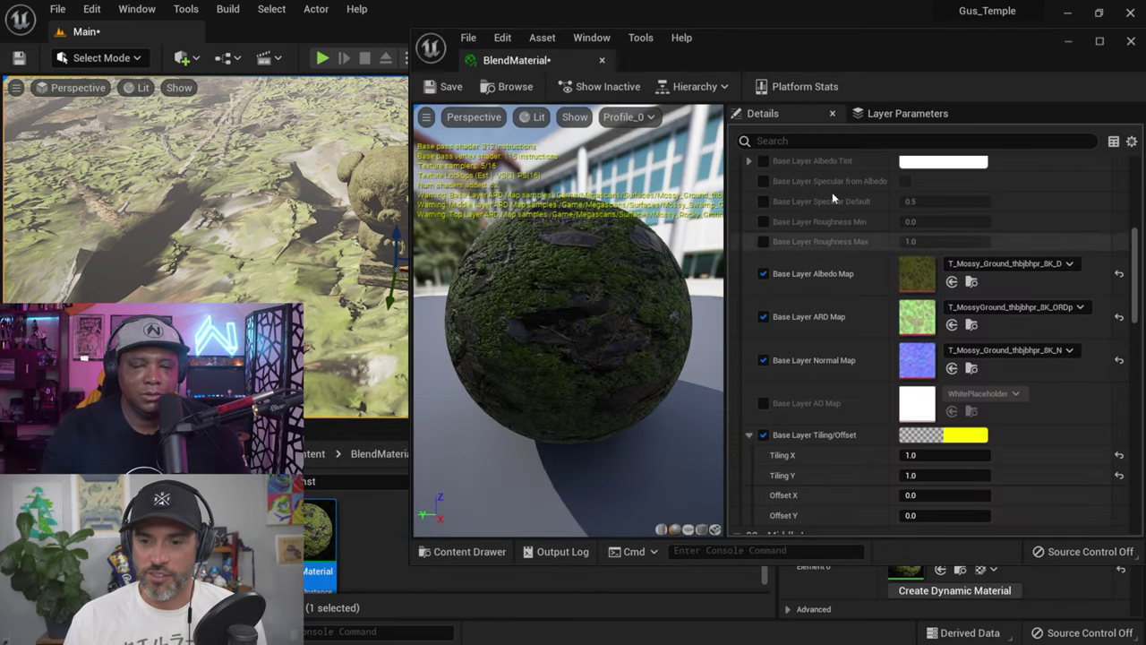
pyautogui.scroll(-2, 777, 356)
pyautogui.scroll(1, 833, 376)
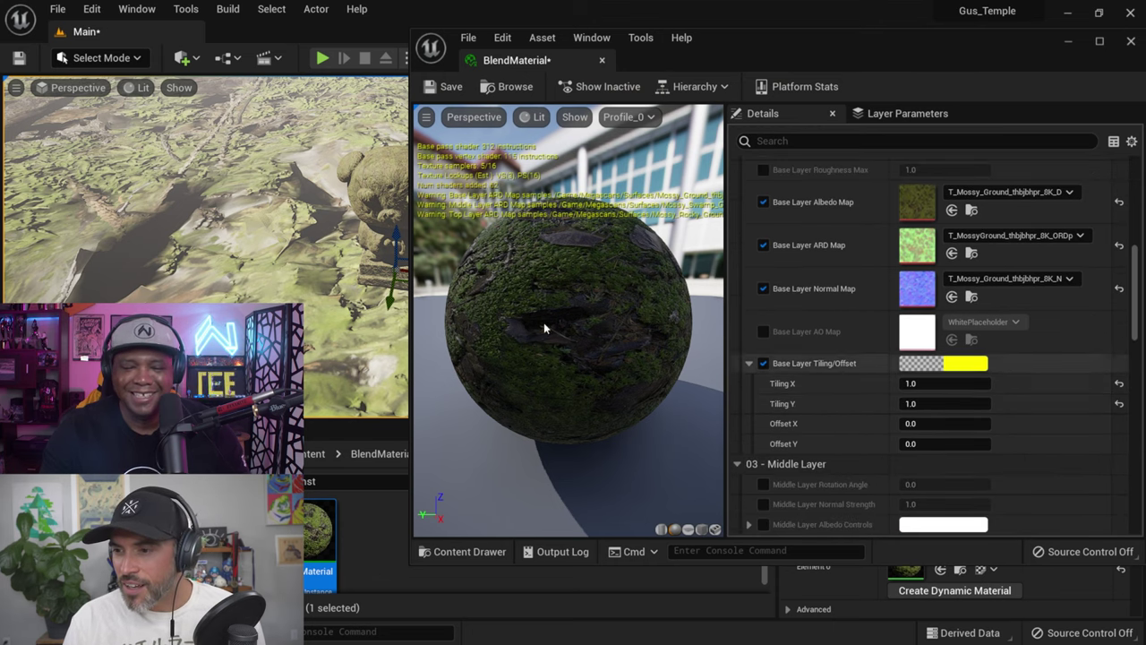
pyautogui.moveTo(734, 44); pyautogui.dragTo(724, 24)
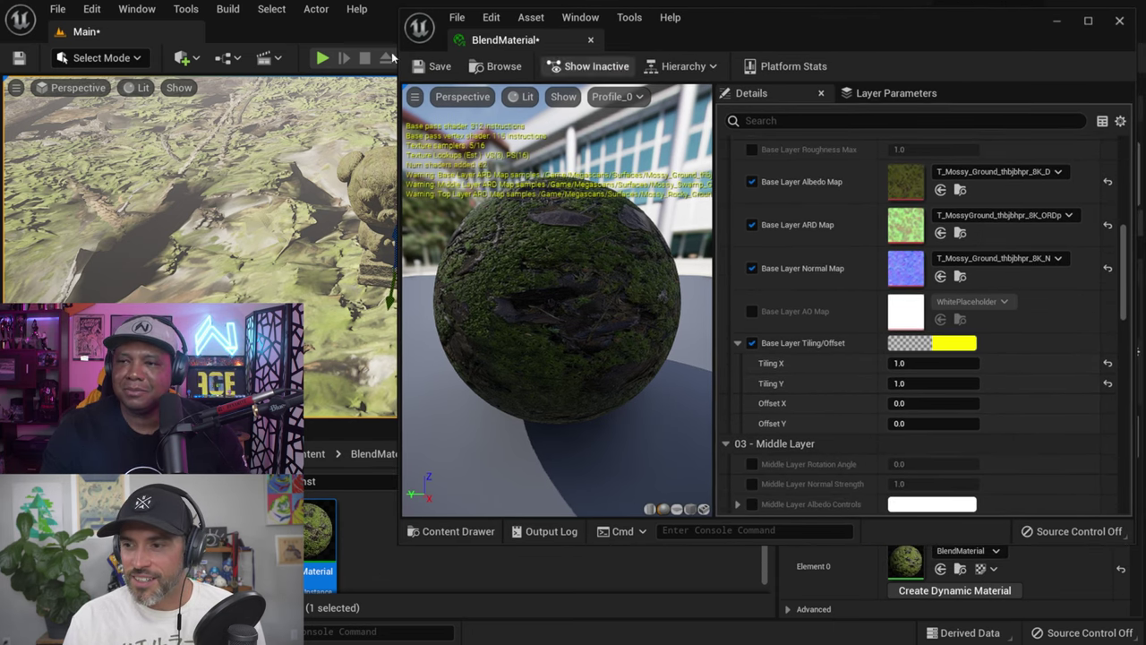
pyautogui.moveTo(397, 546); pyautogui.dragTo(517, 524)
pyautogui.moveTo(497, 514); pyautogui.dragTo(474, 514)
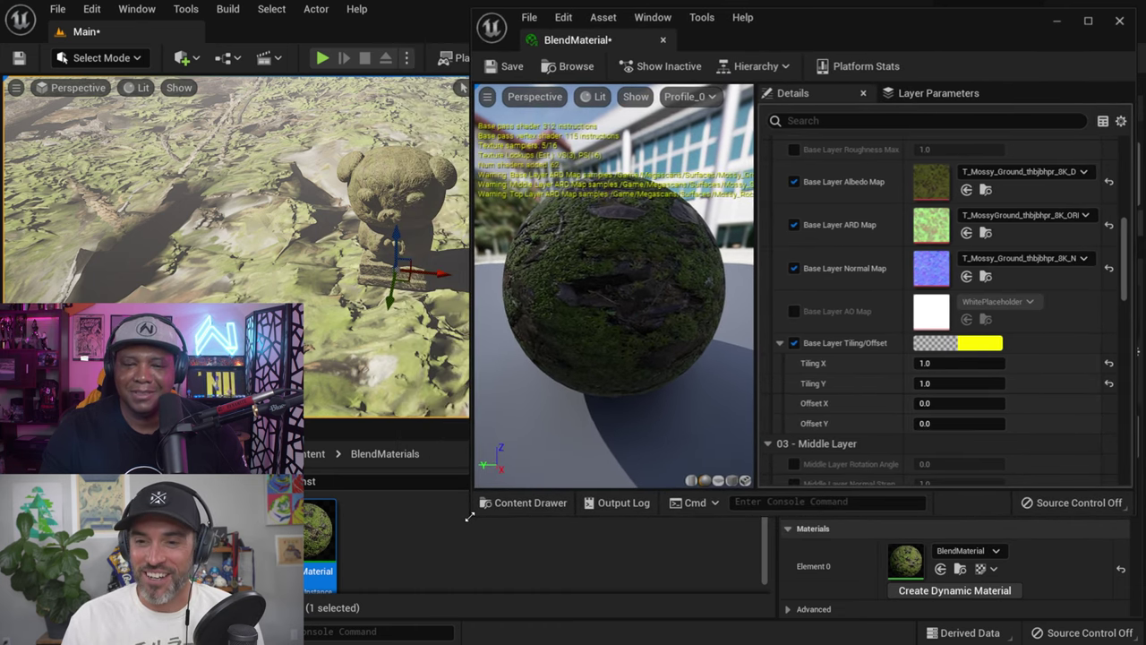
# Step: Review BlendMaterial's Global, Blend Controls and Base Layer parameters, including the base layer's texture maps and tiling
pyautogui.click(948, 363)
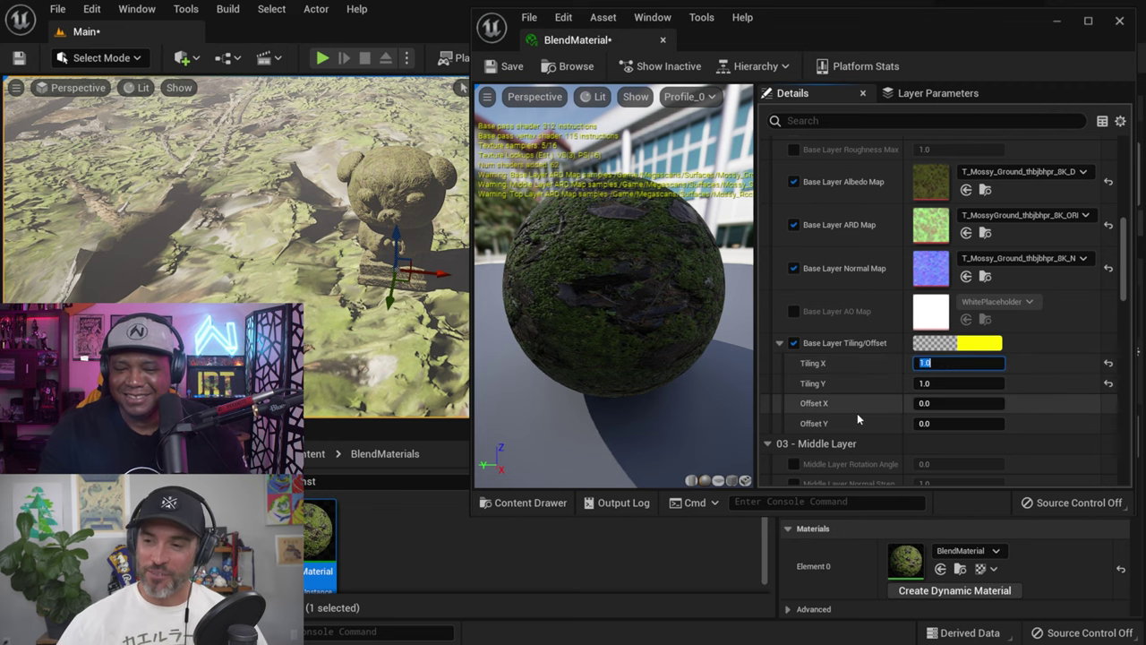
pyautogui.scroll(5, 833, 351)
pyautogui.scroll(3, 838, 359)
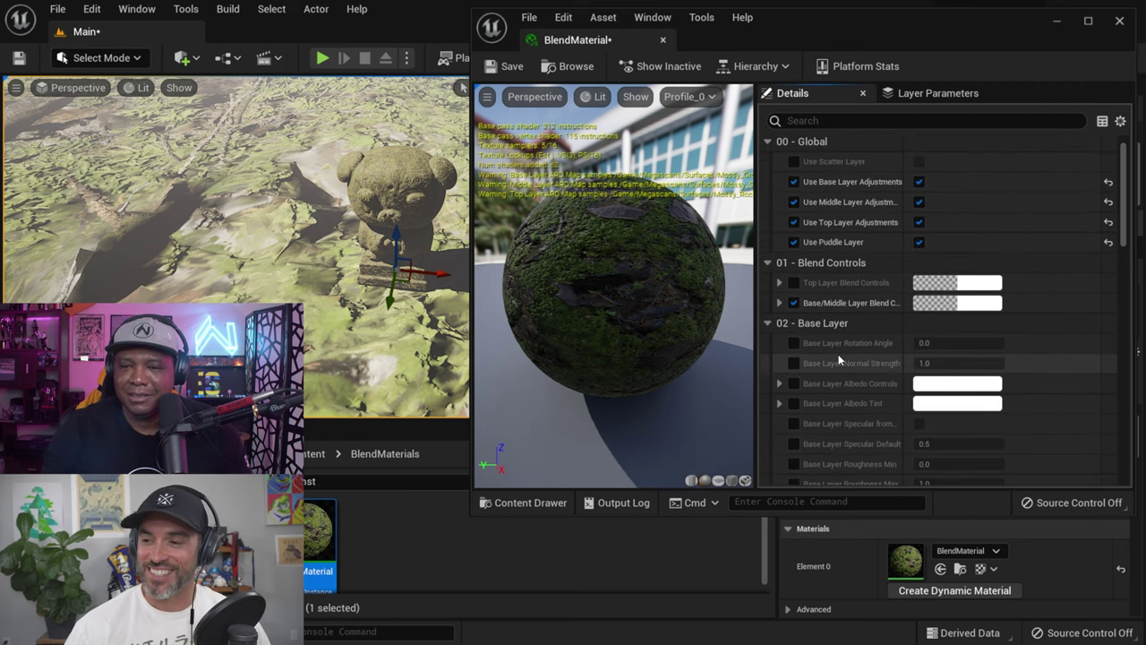
pyautogui.scroll(-6, 838, 359)
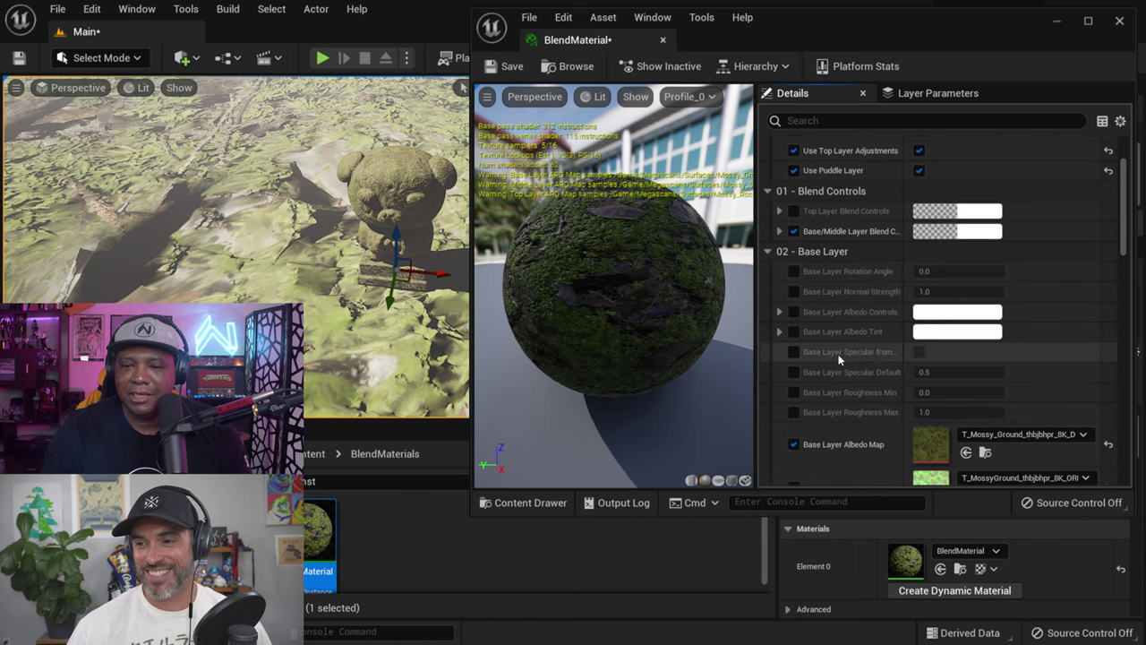
pyautogui.scroll(-2, 837, 354)
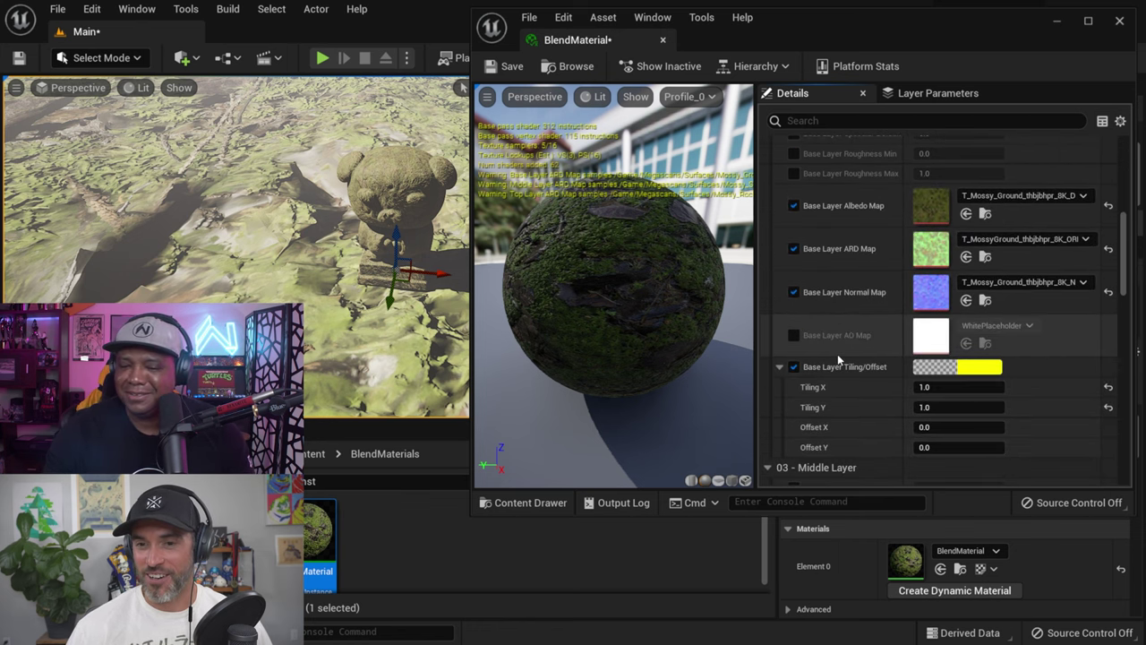
pyautogui.scroll(-1, 1074, 269)
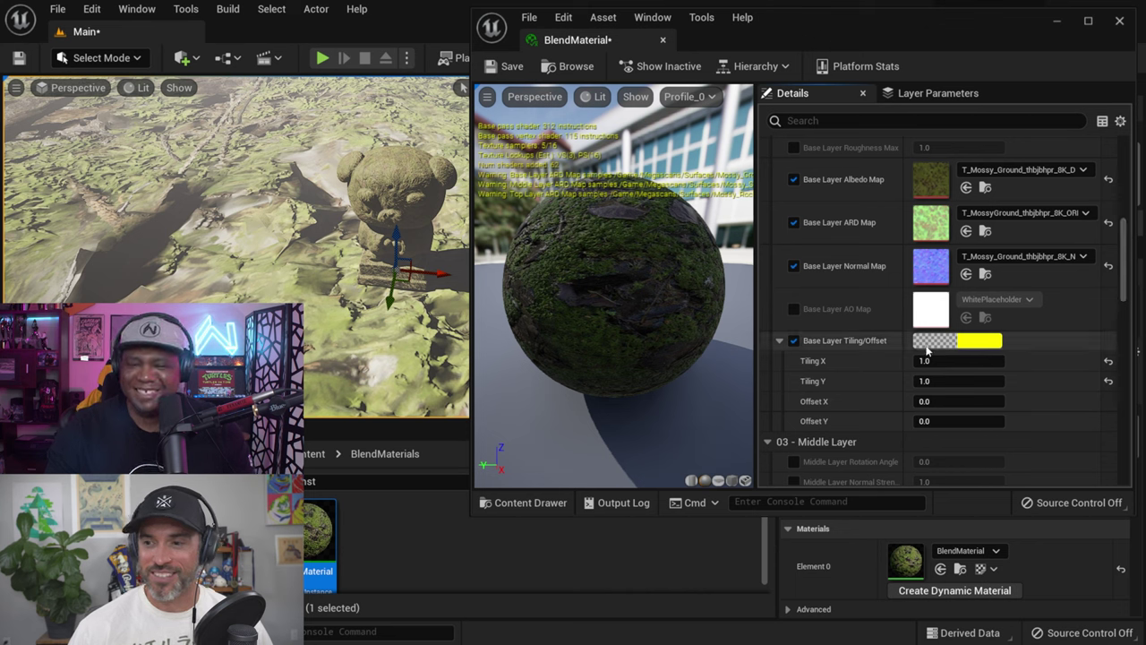
pyautogui.scroll(3, 934, 369)
pyautogui.scroll(3, 933, 368)
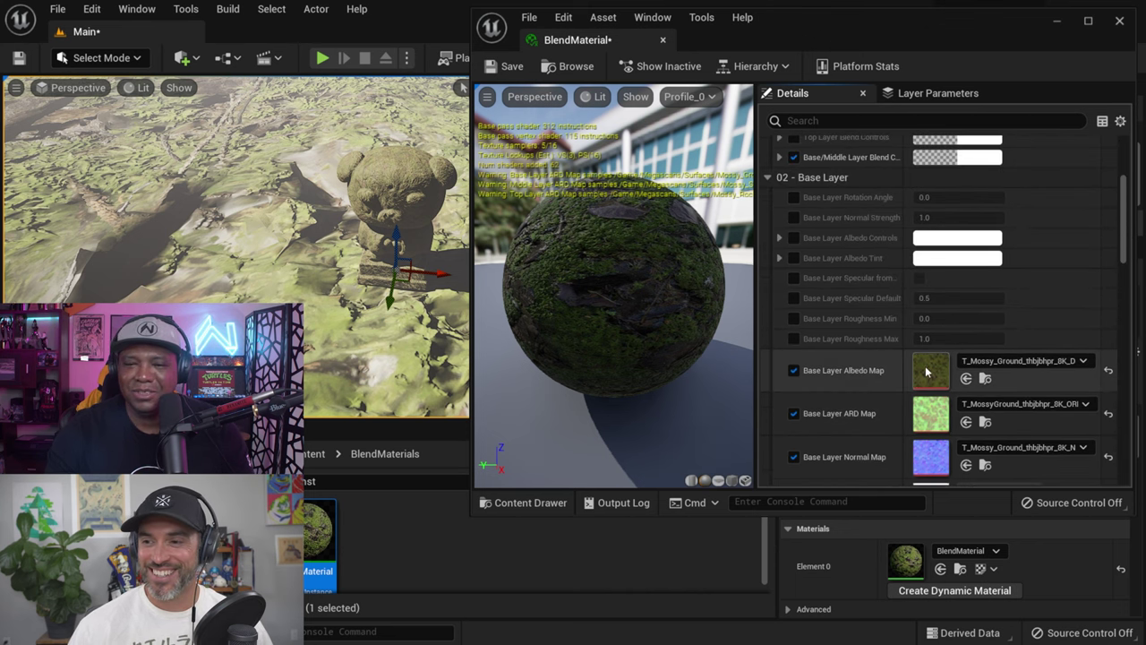
pyautogui.scroll(1, 925, 370)
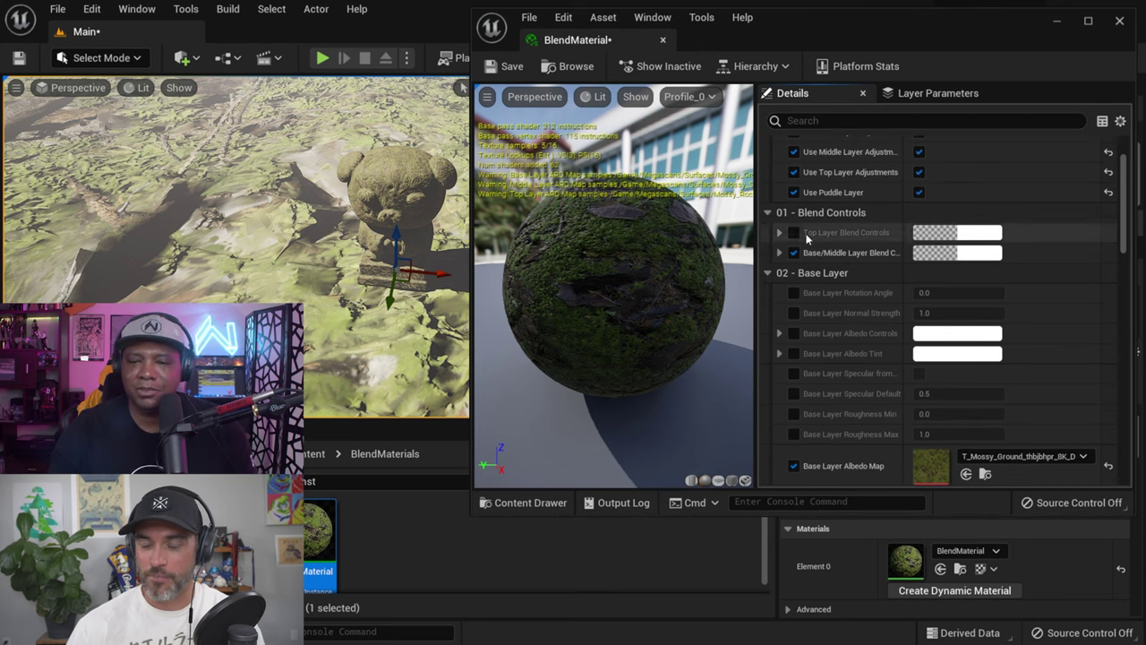
pyautogui.scroll(-1, 821, 276)
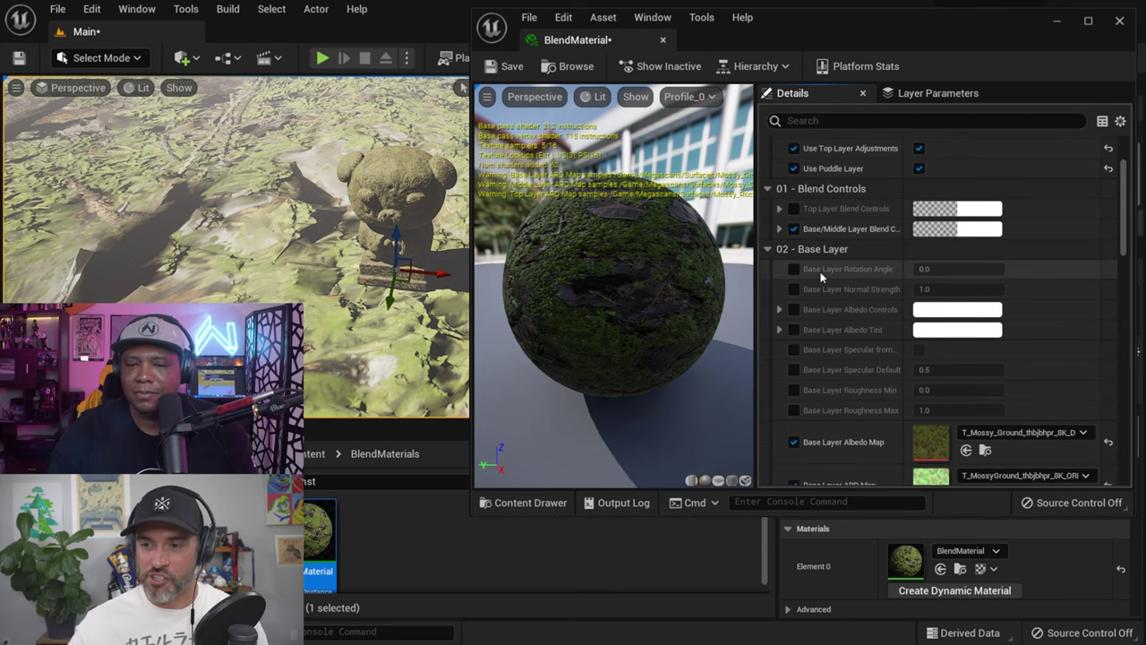
pyautogui.scroll(-1, 822, 269)
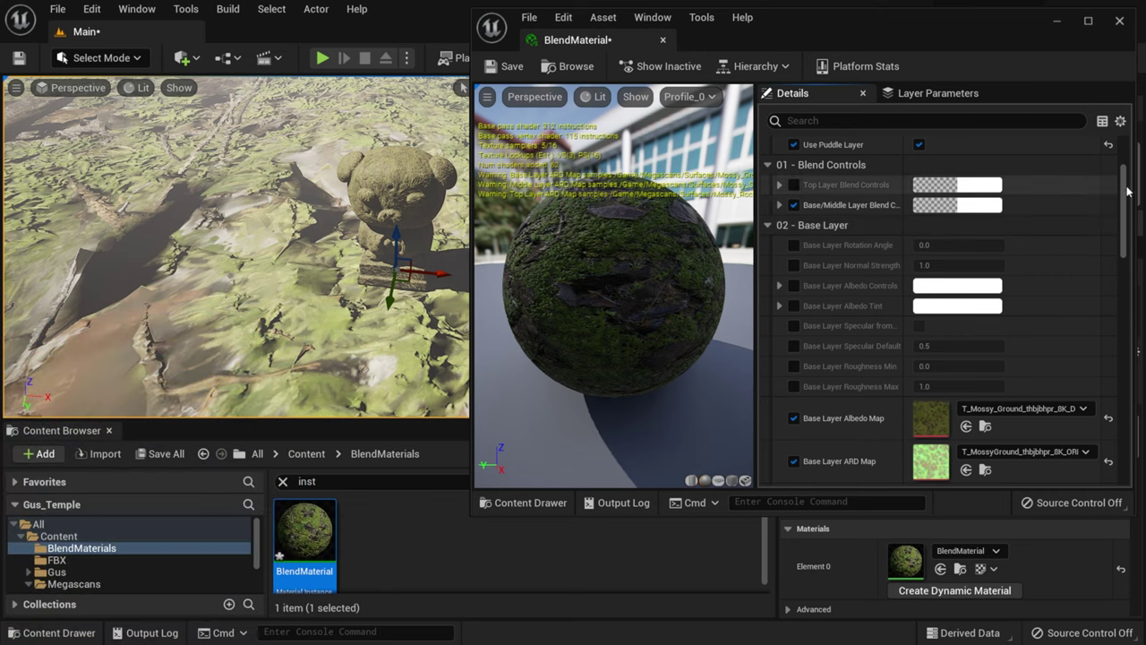
# Step: Set the Base Layer Tiling/Offset to 35 for both Tiling X and Tiling Y and inspect the ground in the viewport
pyautogui.scroll(-5, 1126, 192)
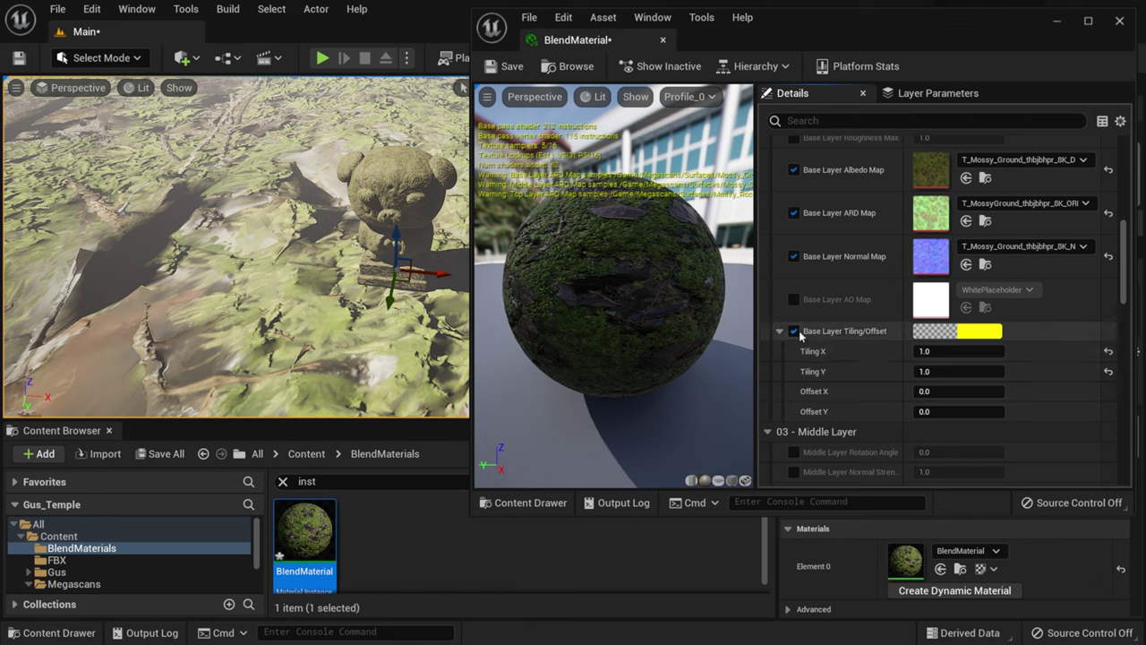
pyautogui.click(949, 351)
pyautogui.write('3')
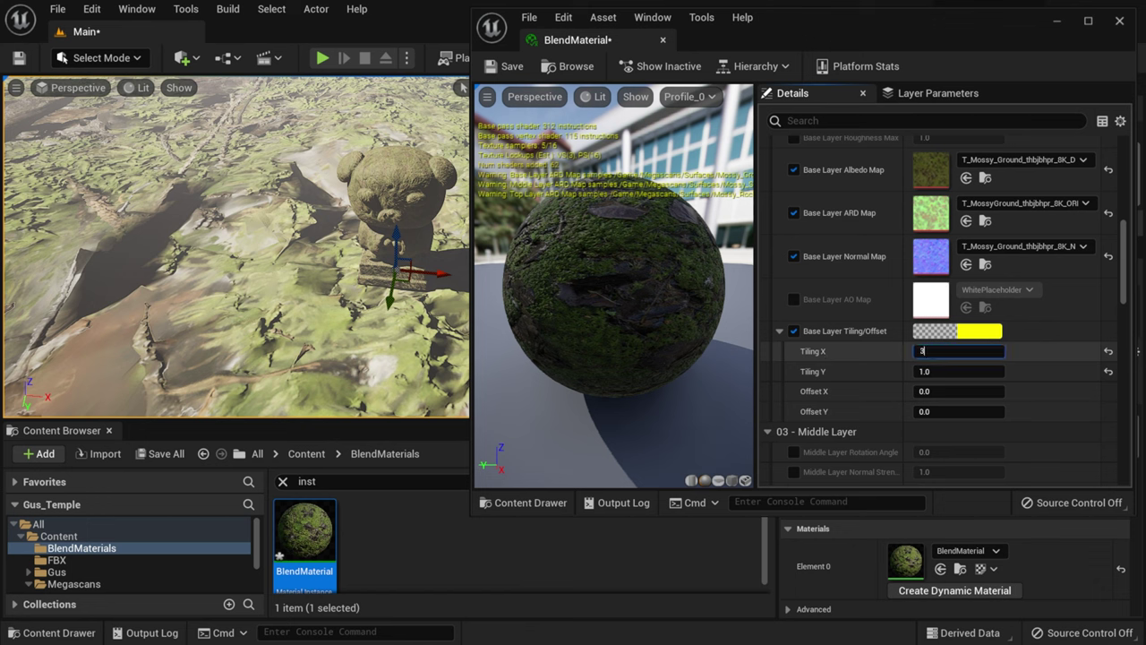
pyautogui.write('5')
pyautogui.press('Return')
pyautogui.click(948, 371)
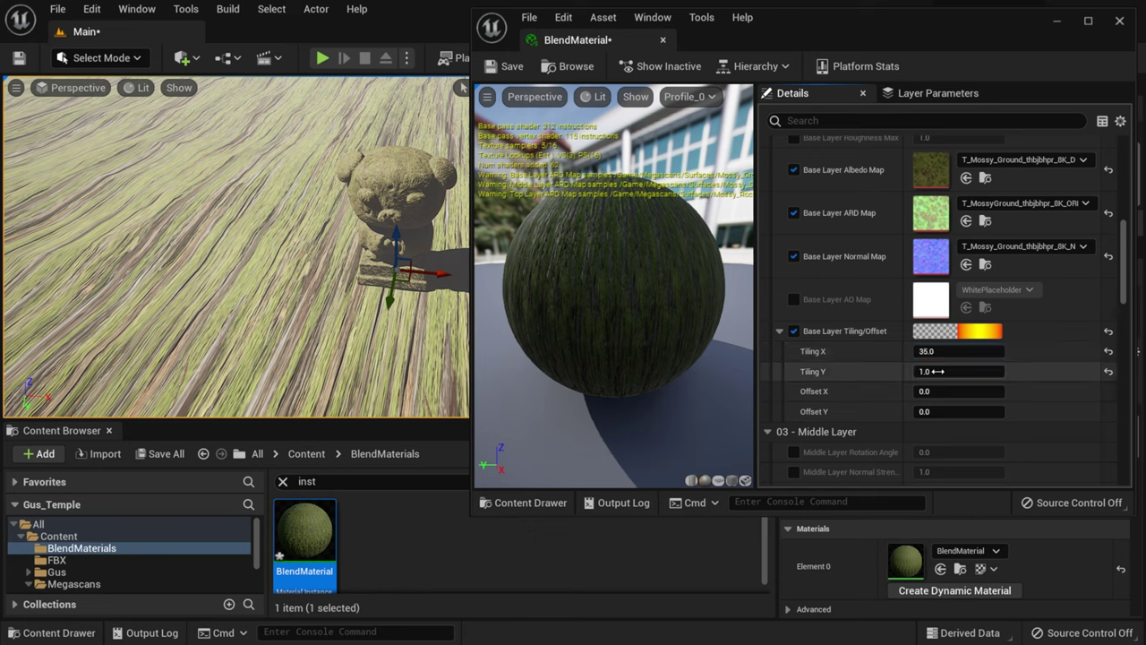
pyautogui.write('35')
pyautogui.press('Return')
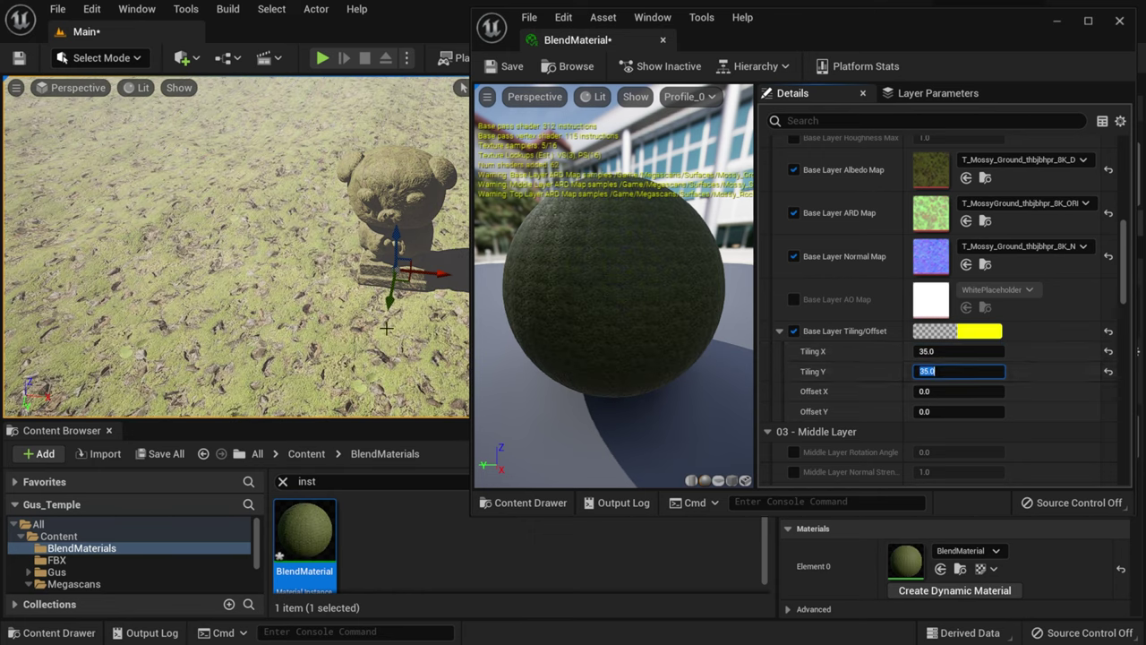
pyautogui.moveTo(386, 327)
pyautogui.mouseDown()
pyautogui.moveTo(386, 278)
pyautogui.moveTo(390, 333)
pyautogui.mouseUp()
# Step: Enable the Middle Layer Tiling/Offset override and set both Tiling X and Tiling Y to 35
pyautogui.scroll(-2, 861, 360)
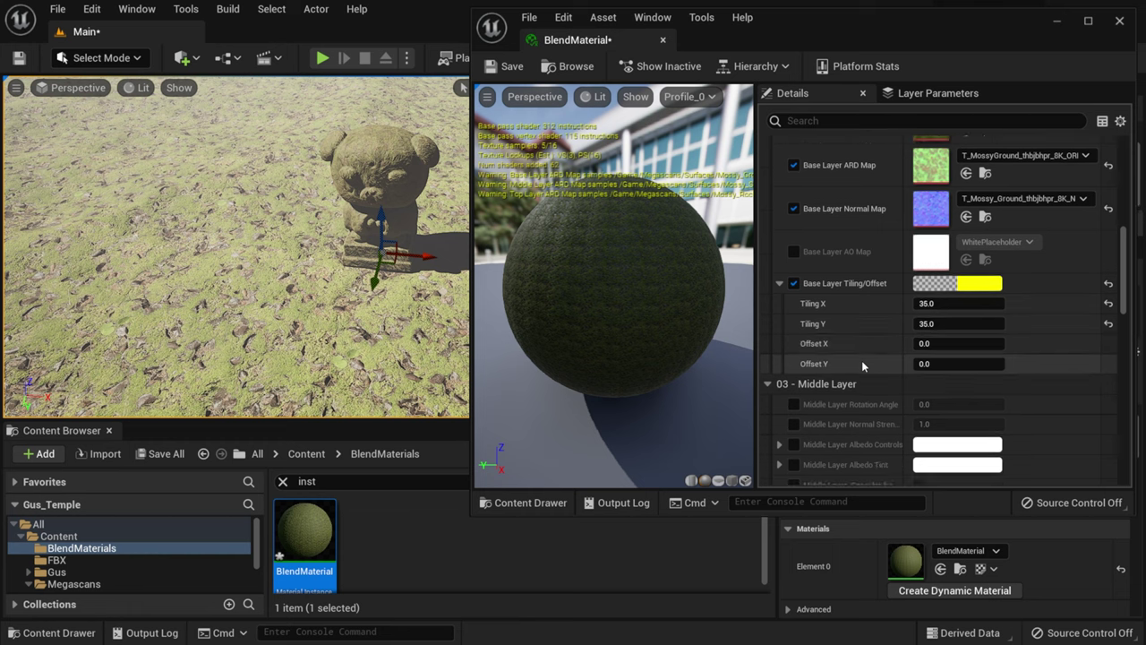
pyautogui.scroll(-6, 862, 360)
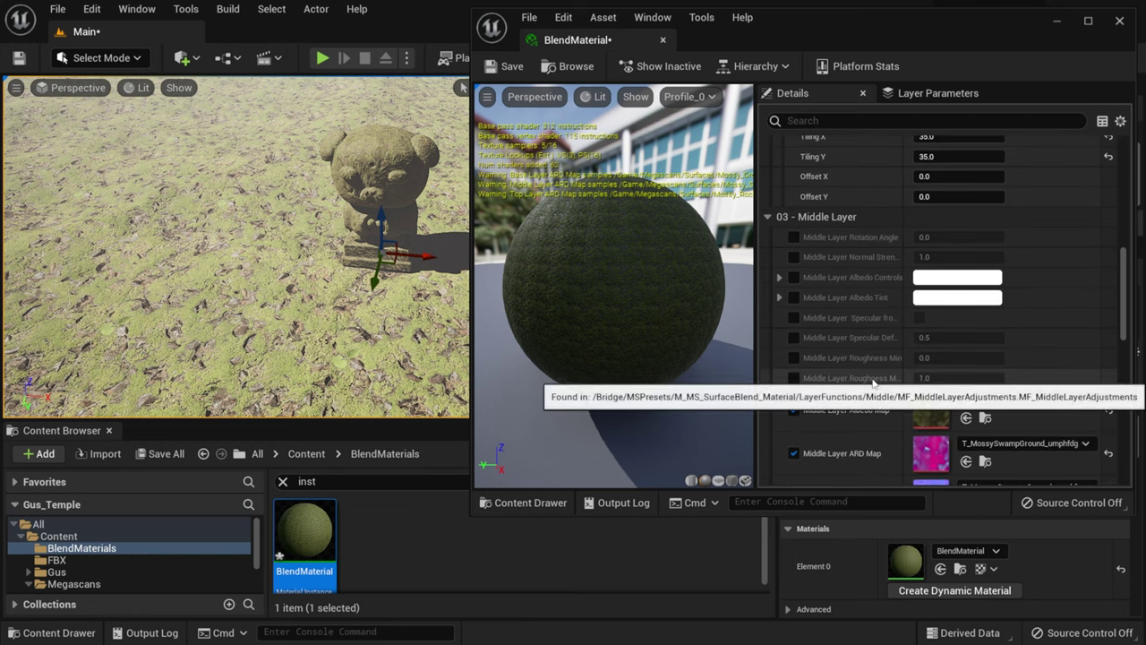
pyautogui.scroll(-4, 831, 302)
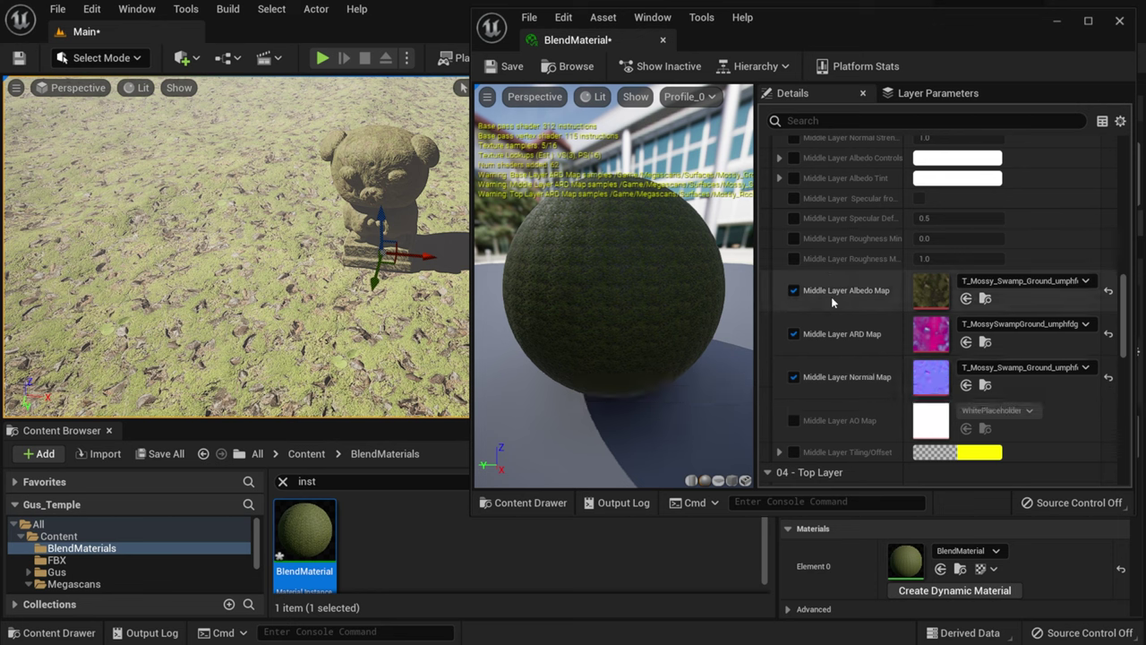
pyautogui.click(793, 451)
pyautogui.scroll(-3, 795, 421)
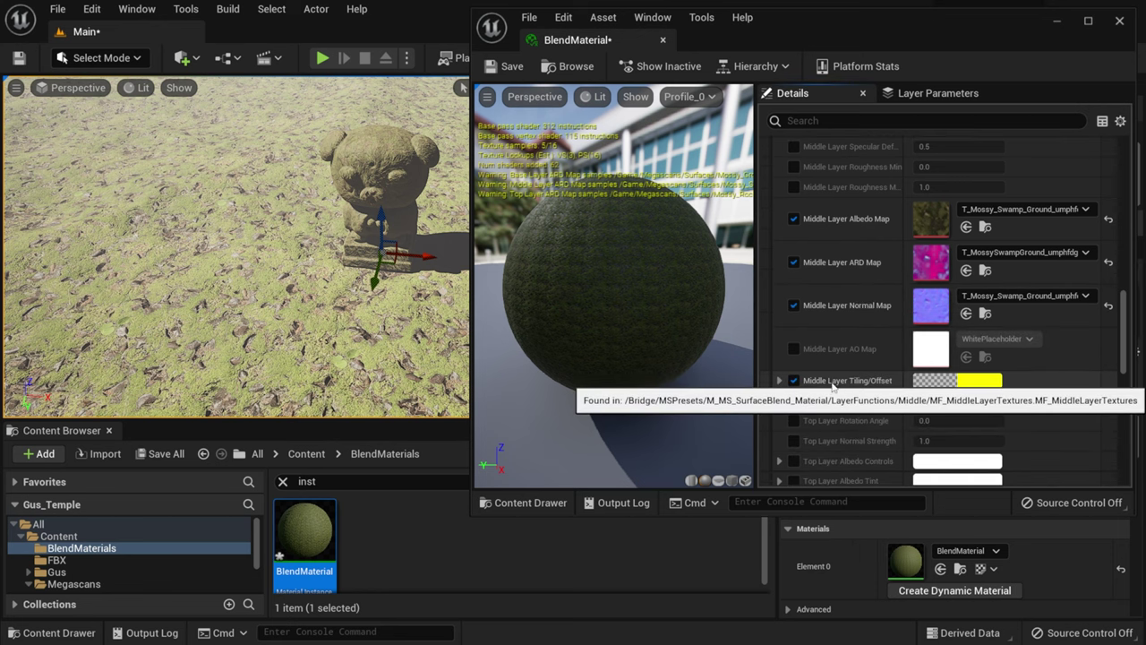
pyautogui.click(778, 380)
pyautogui.scroll(-1, 927, 390)
pyautogui.click(931, 377)
pyautogui.write('3')
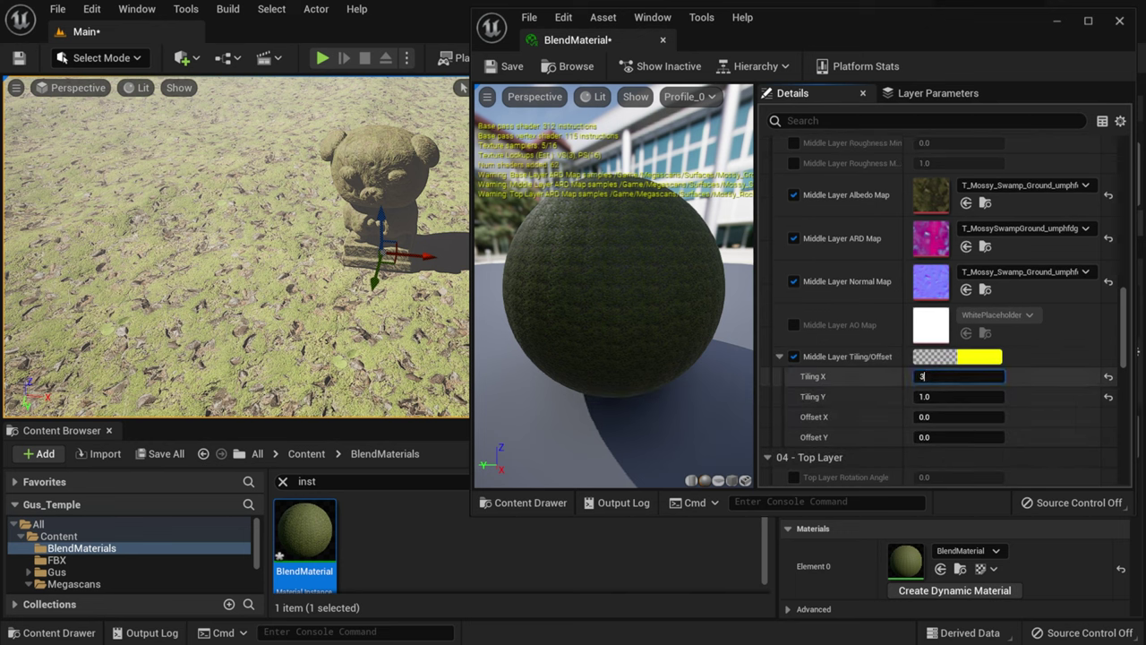
pyautogui.write('5')
pyautogui.press('Tab')
pyautogui.write('35')
pyautogui.press('Return')
# Step: Check the Top Layer parameters, save BlendMaterial and close its editor window
pyautogui.moveTo(1130, 319); pyautogui.dragTo(1113, 374)
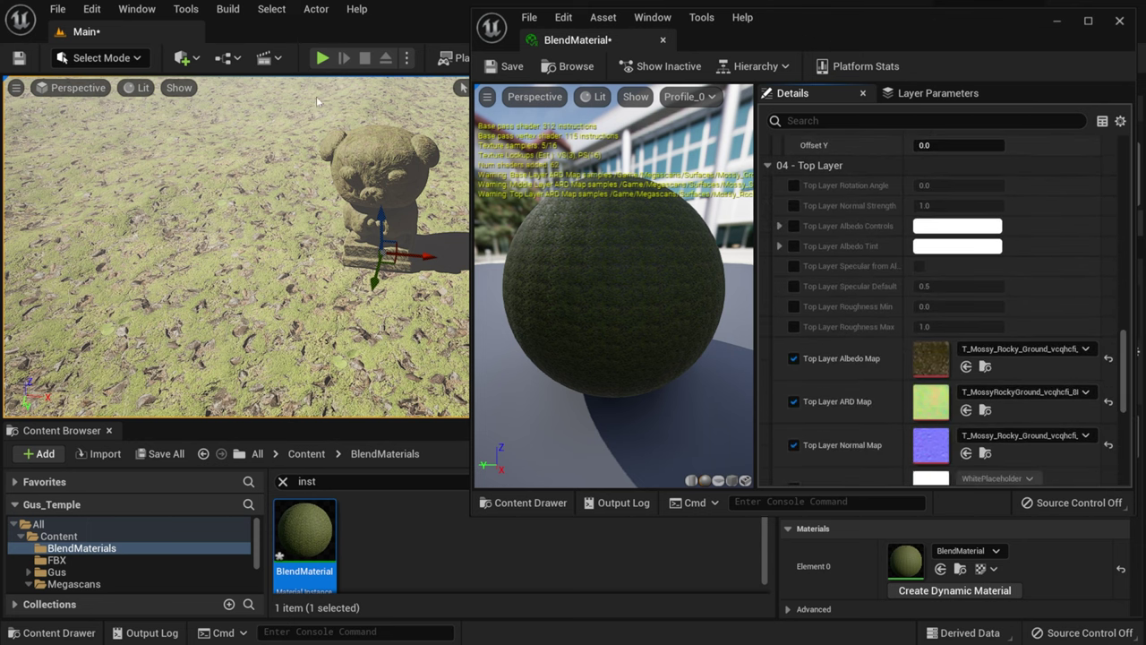
pyautogui.click(511, 69)
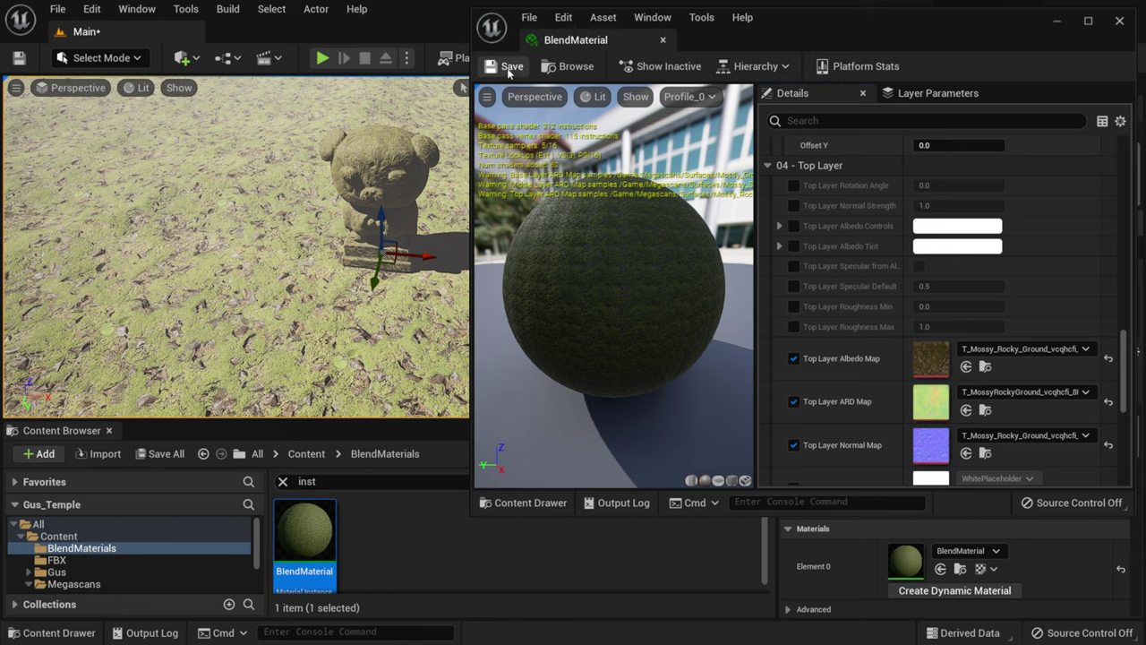
pyautogui.click(1119, 20)
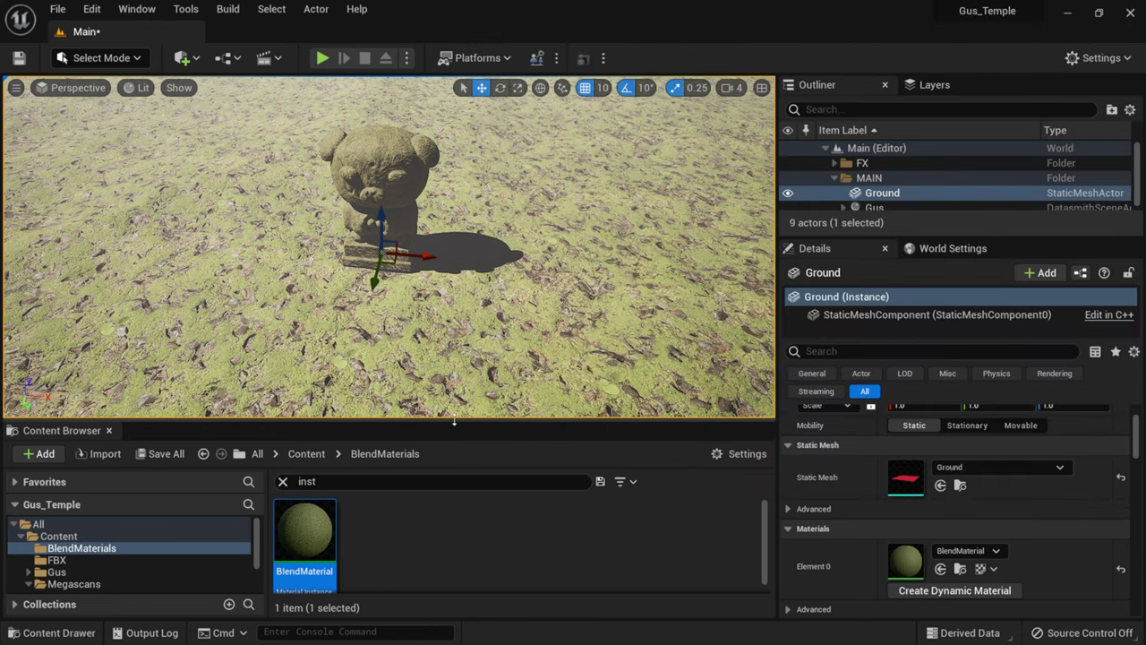
# Step: Make the level viewport taller and switch the editor to Mesh Paint mode with Ground selected
pyautogui.moveTo(453, 425); pyautogui.dragTo(450, 462)
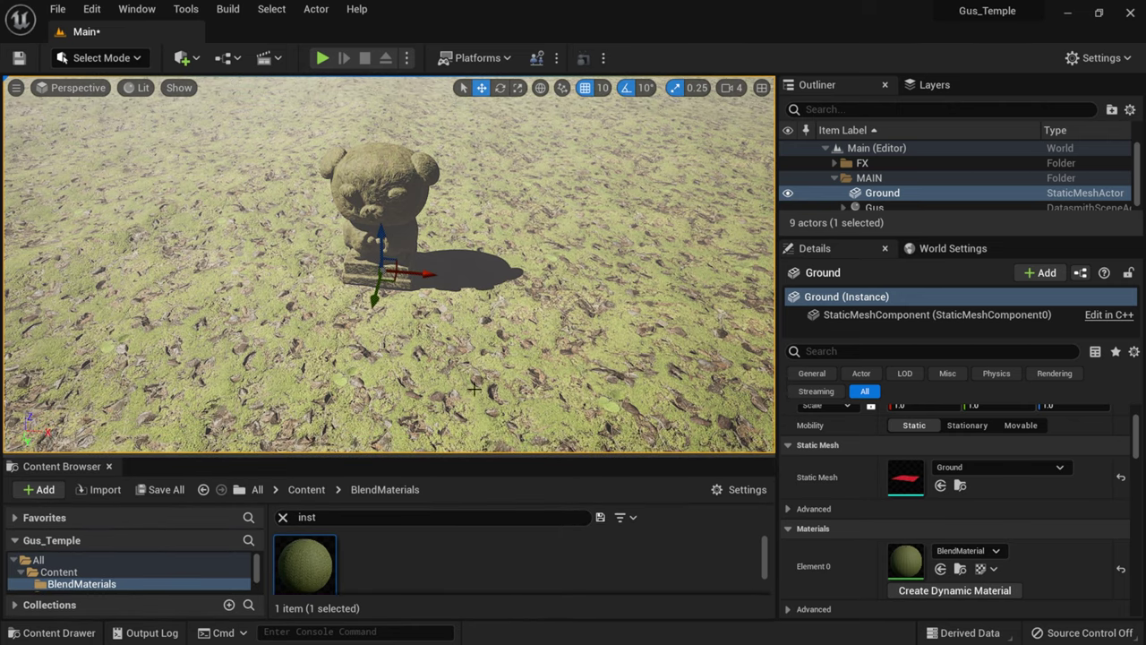
pyautogui.moveTo(451, 324); pyautogui.dragTo(434, 339, button='right')
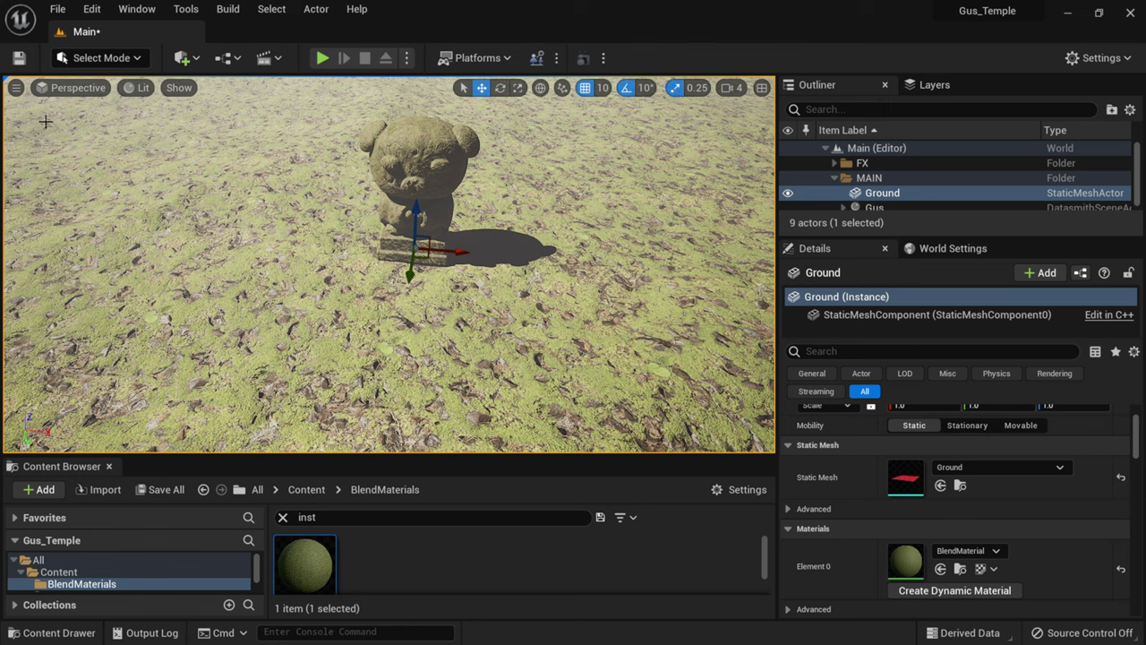
pyautogui.click(111, 60)
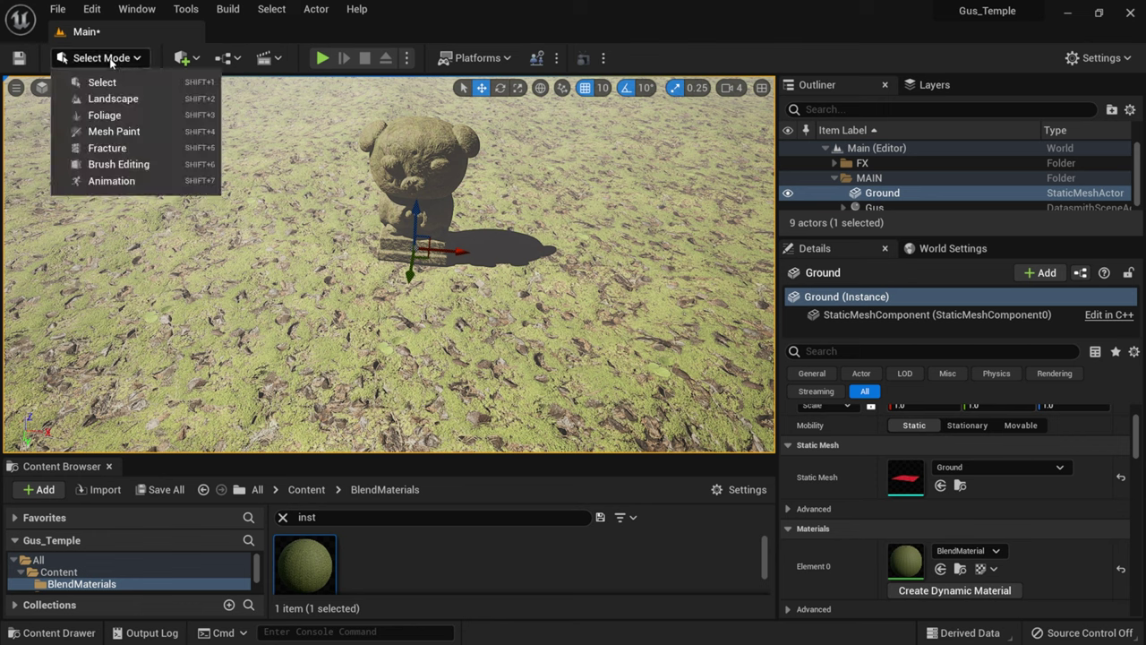
pyautogui.click(114, 132)
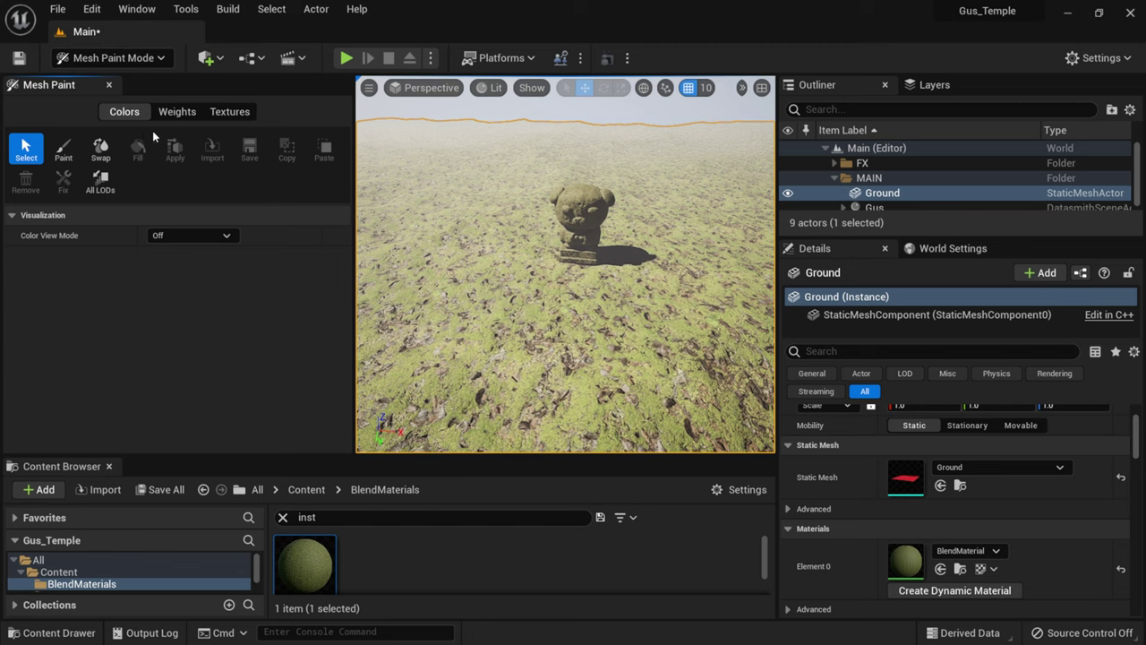
# Step: Close the Content Browser and narrow the Mesh Paint and Details panels to widen the viewport
pyautogui.click(110, 467)
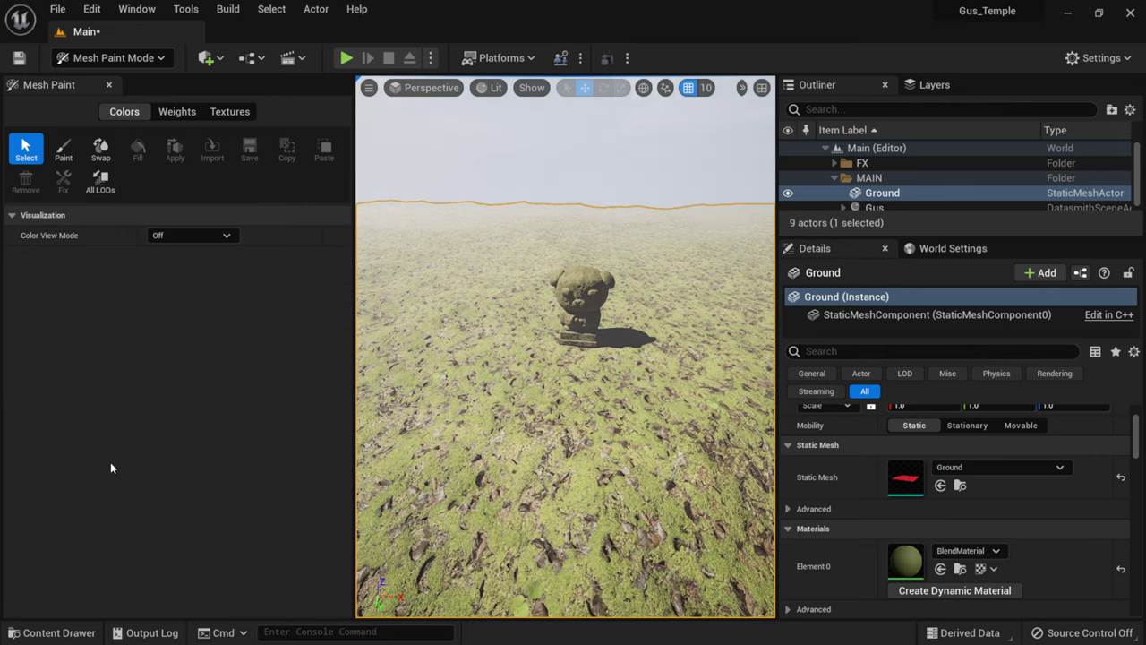
pyautogui.moveTo(356, 361)
pyautogui.mouseDown()
pyautogui.moveTo(250, 358)
pyautogui.moveTo(268, 357)
pyautogui.mouseUp()
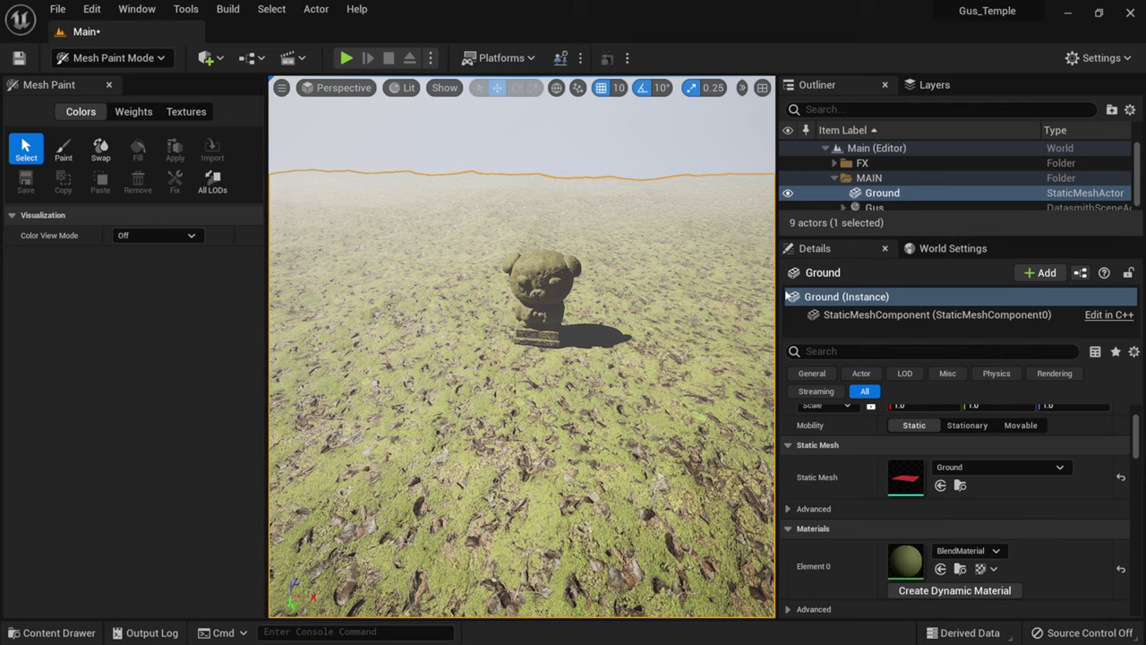
pyautogui.moveTo(778, 289); pyautogui.dragTo(909, 293)
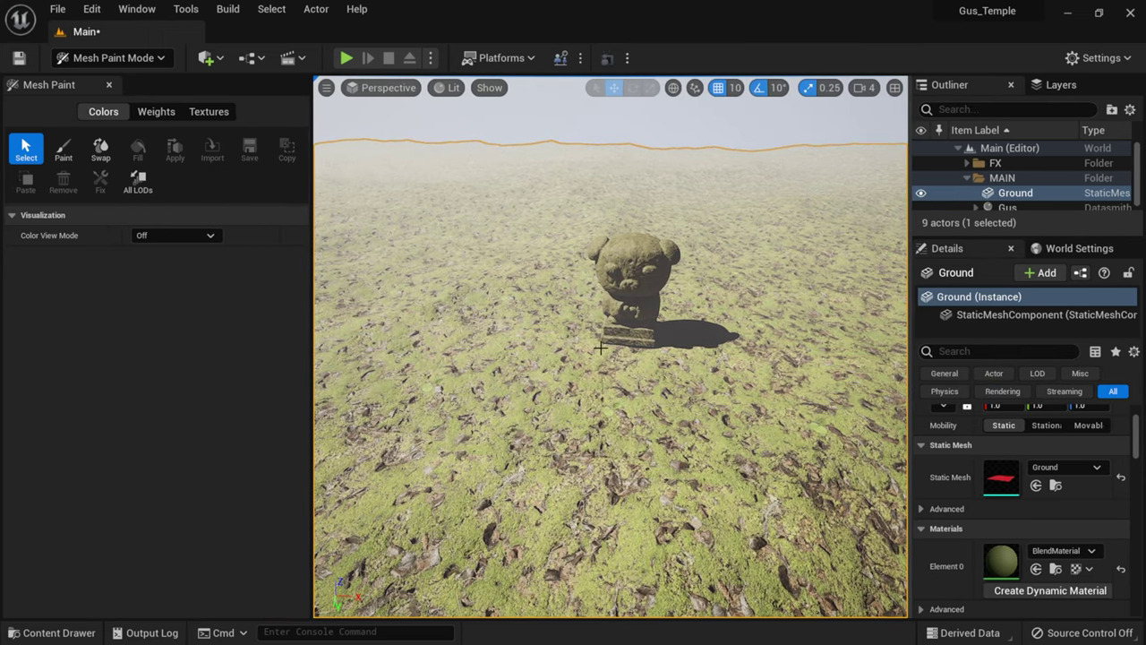
# Step: Start color painting on the Ground mesh, try a brush size of 1 and settle on 0.01
pyautogui.moveTo(600, 347); pyautogui.dragTo(601, 377, button='right')
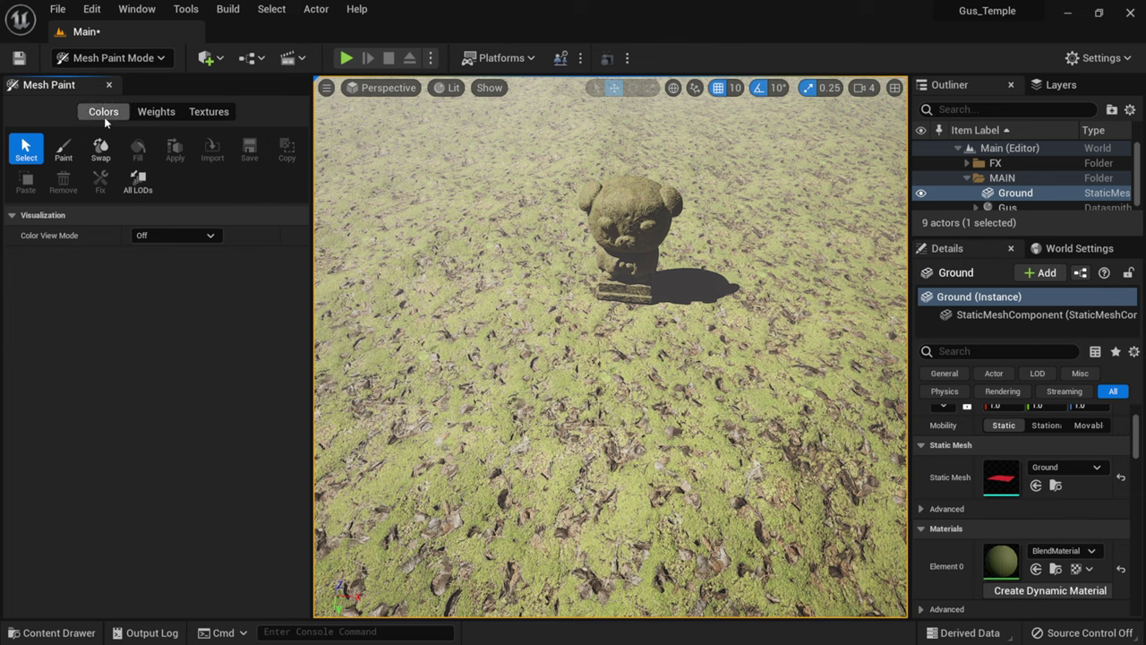
pyautogui.click(66, 155)
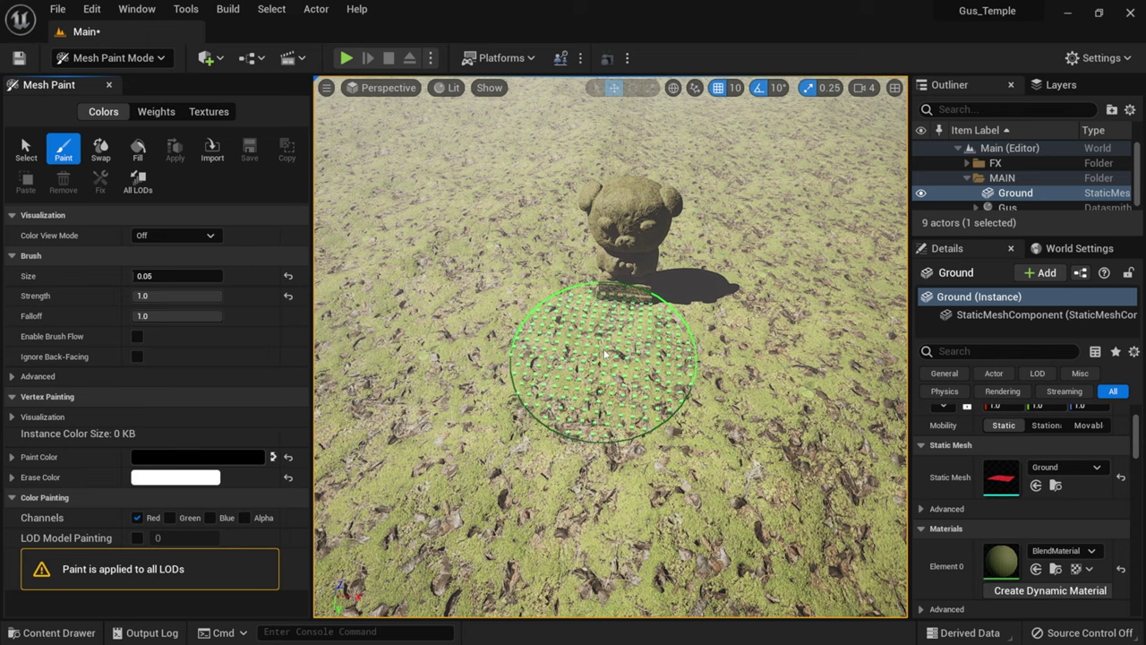
pyautogui.click(177, 275)
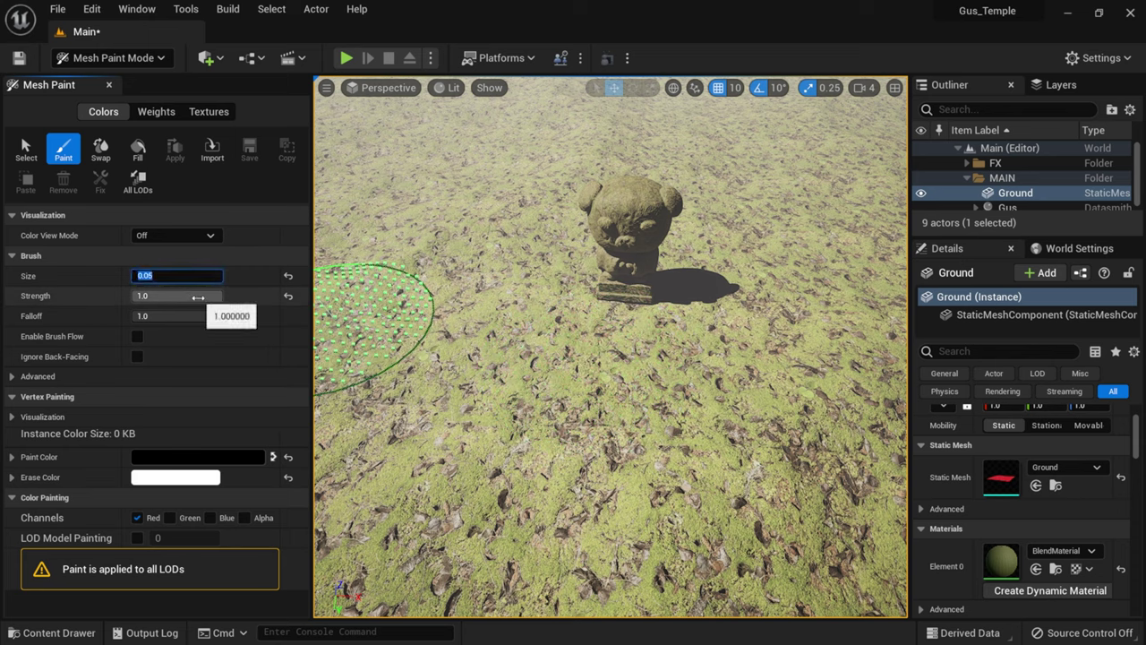
pyautogui.write('1')
pyautogui.press('Return')
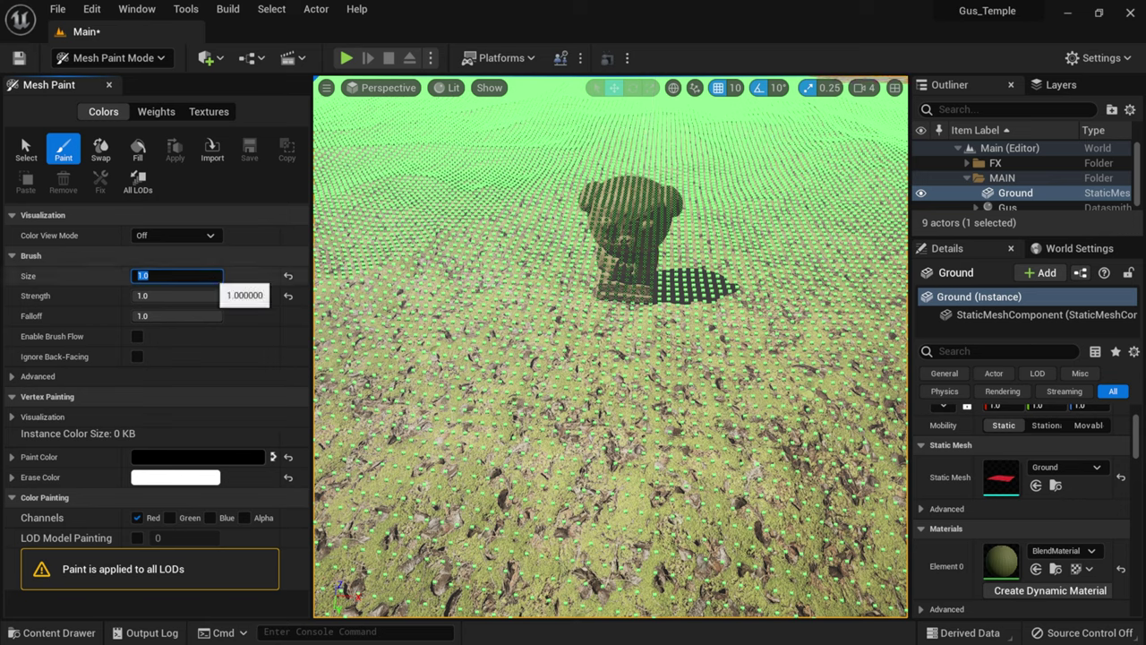
pyautogui.write('0.01')
pyautogui.press('Return')
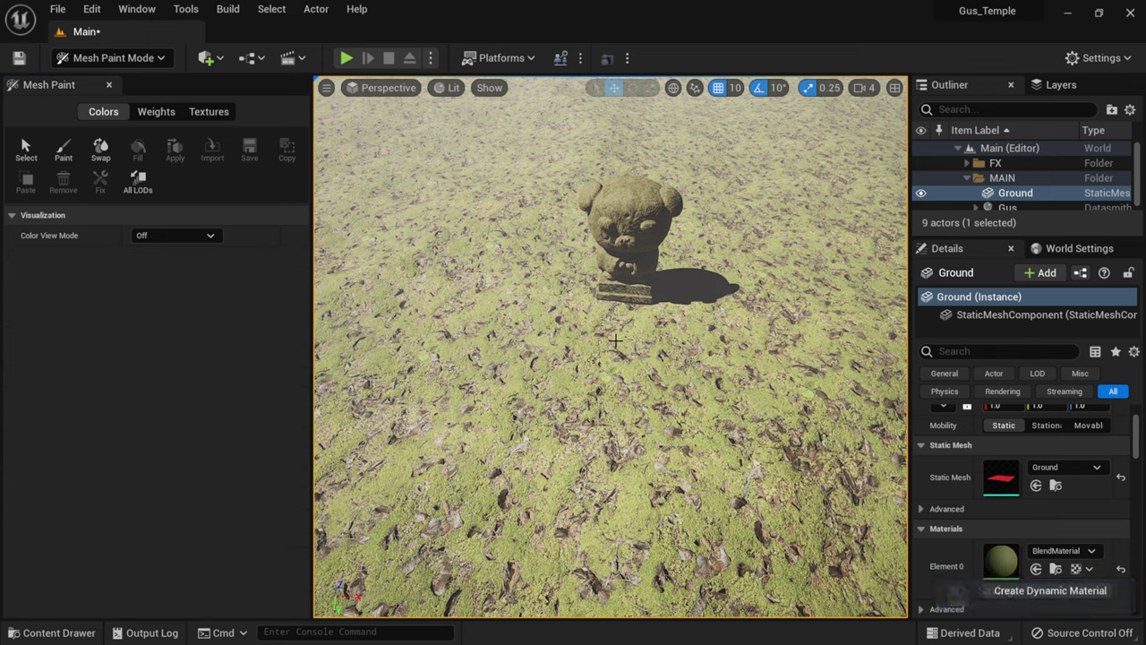
pyautogui.click(63, 149)
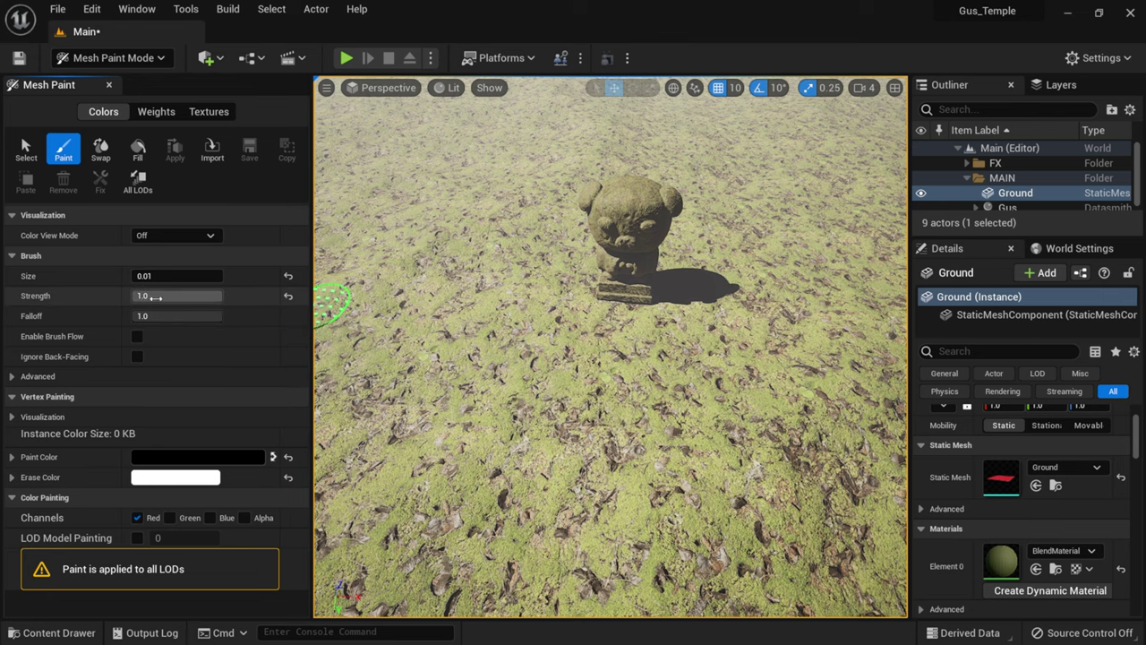
pyautogui.moveTo(157, 319)
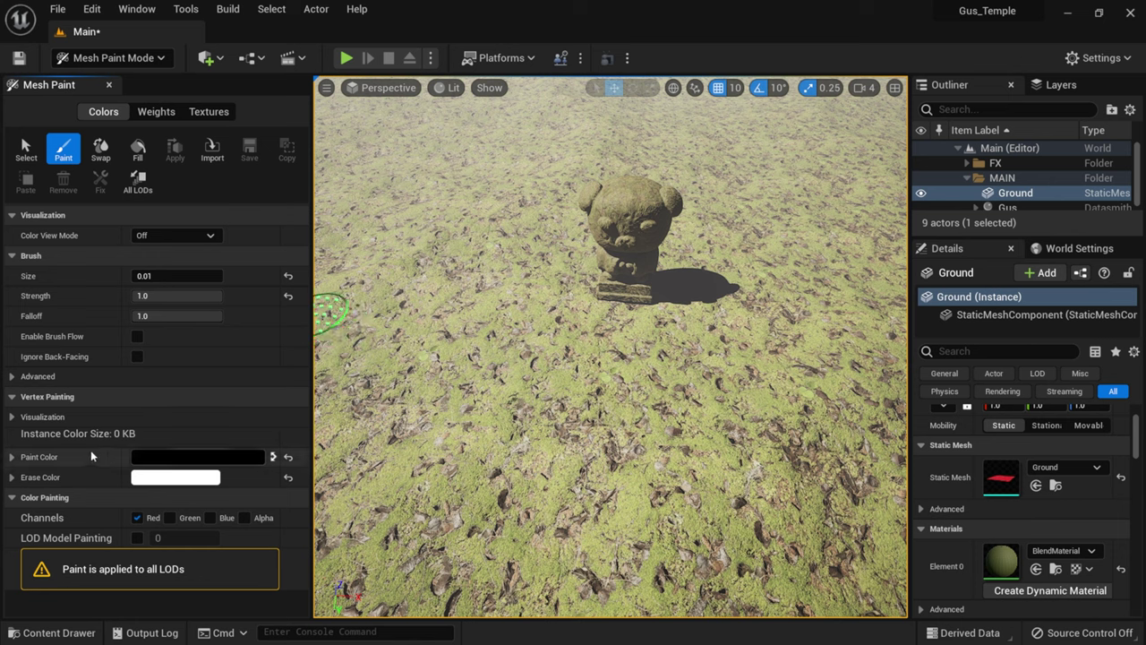
# Step: Reset the Paint Color to its default white and set it back to black
pyautogui.click(288, 457)
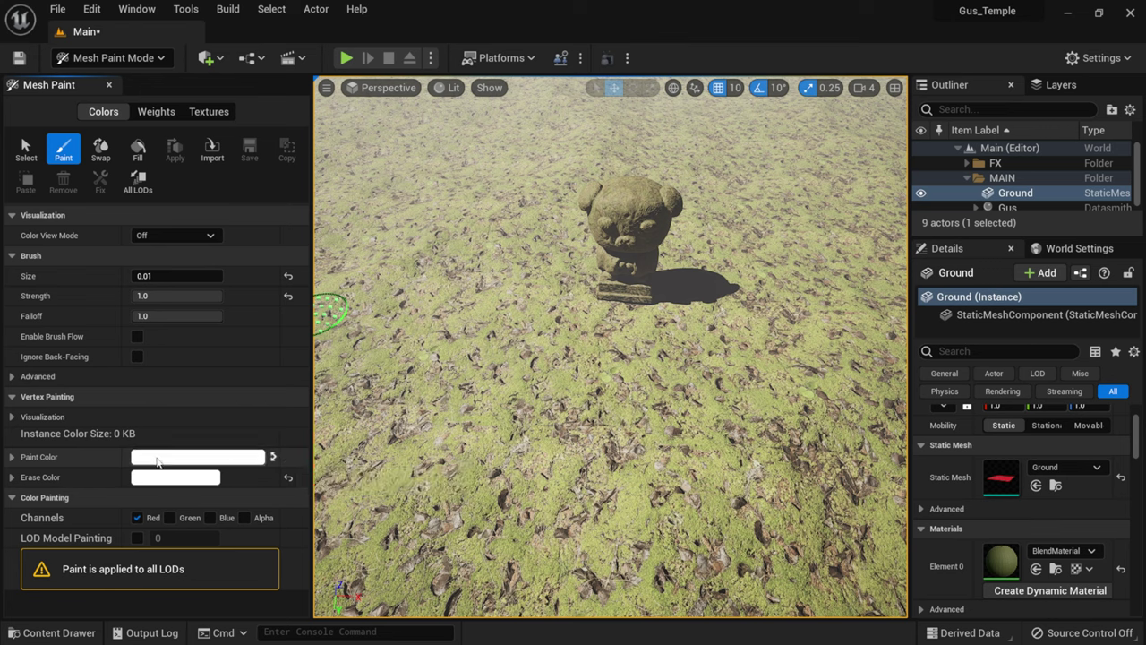
pyautogui.click(259, 459)
pyautogui.moveTo(458, 423); pyautogui.dragTo(471, 476)
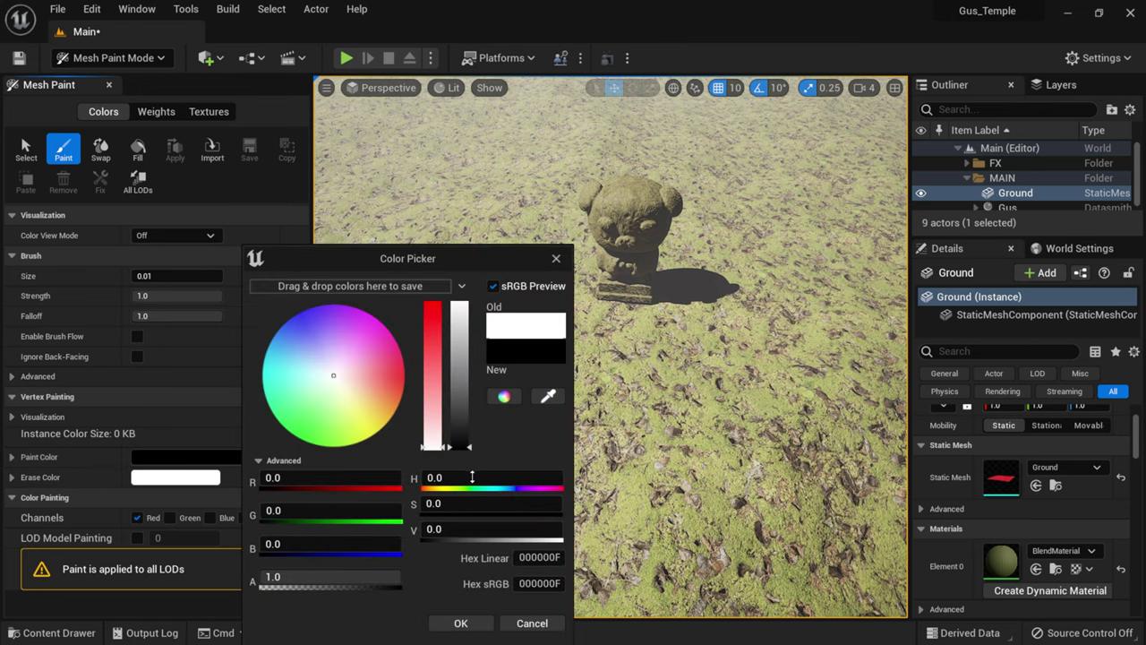
pyautogui.click(461, 622)
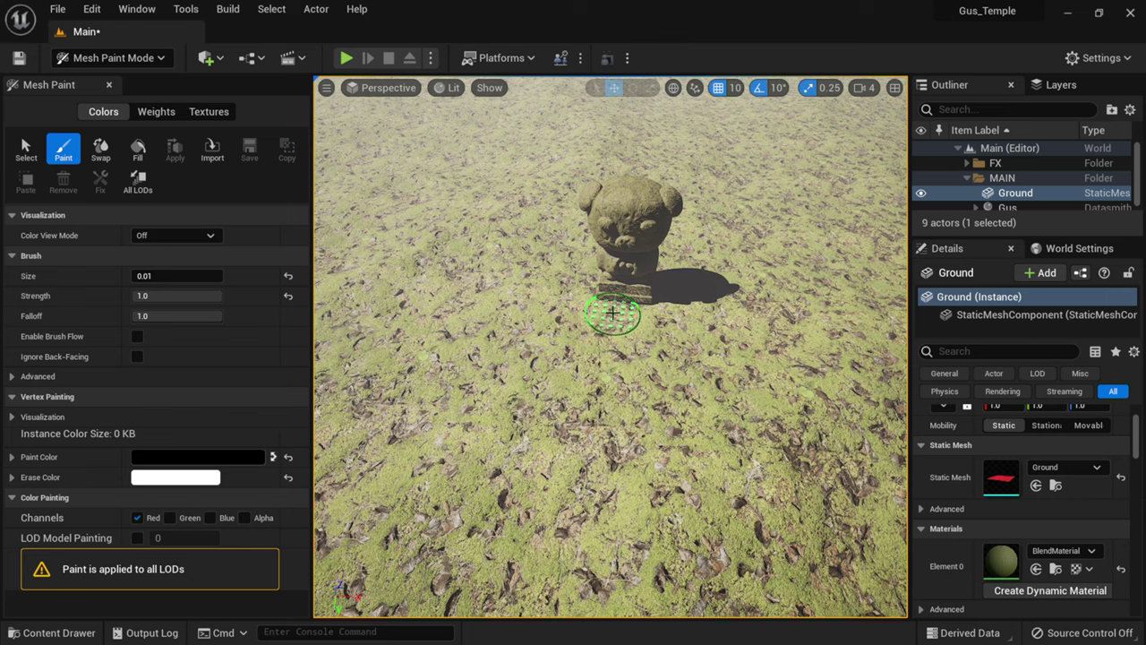
# Step: Paint a patch of ground in front of the statue with black on the Red channel
pyautogui.moveTo(612, 311)
pyautogui.mouseDown()
pyautogui.moveTo(596, 370)
pyautogui.moveTo(633, 339)
pyautogui.moveTo(647, 346)
pyautogui.moveTo(646, 322)
pyautogui.moveTo(655, 359)
pyautogui.moveTo(611, 399)
pyautogui.moveTo(582, 375)
pyautogui.moveTo(579, 310)
pyautogui.moveTo(562, 385)
pyautogui.moveTo(579, 420)
pyautogui.moveTo(620, 402)
pyautogui.moveTo(654, 361)
pyautogui.moveTo(651, 314)
pyautogui.moveTo(661, 336)
pyautogui.moveTo(643, 421)
pyautogui.moveTo(623, 438)
pyautogui.moveTo(555, 392)
pyautogui.moveTo(574, 376)
pyautogui.moveTo(581, 298)
pyautogui.moveTo(561, 311)
pyautogui.moveTo(545, 421)
pyautogui.moveTo(607, 425)
pyautogui.moveTo(544, 345)
pyautogui.mouseUp()
pyautogui.scroll(5, 537, 347)
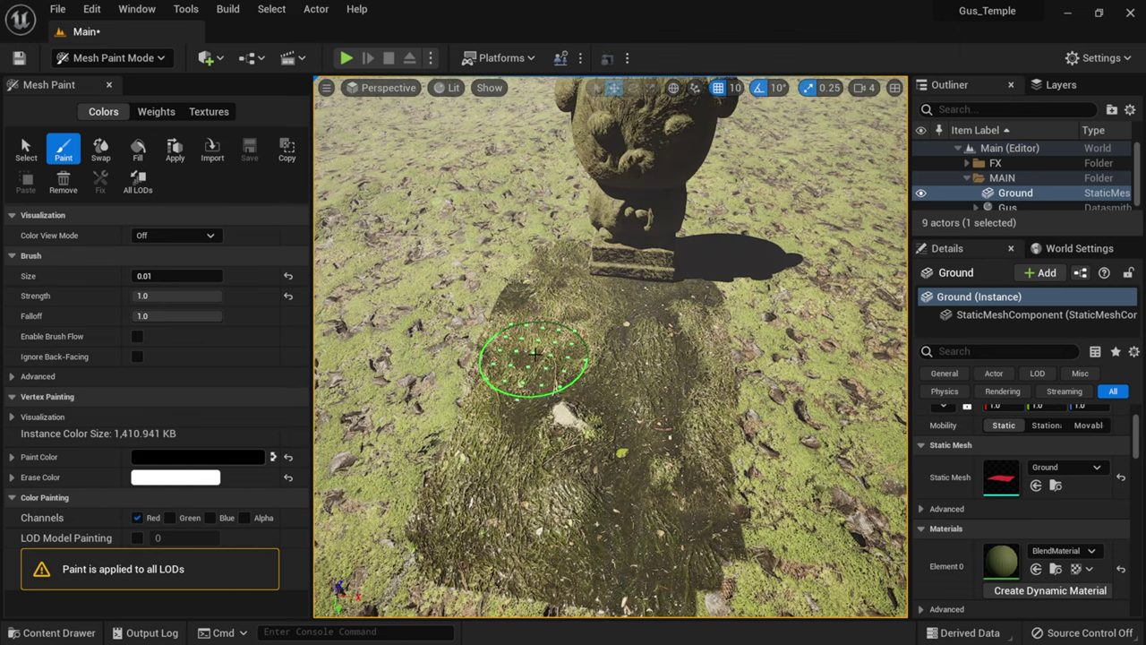
pyautogui.moveTo(529, 353)
pyautogui.mouseDown(button='middle')
pyautogui.moveTo(583, 312)
pyautogui.moveTo(532, 328)
pyautogui.mouseUp(button='middle')
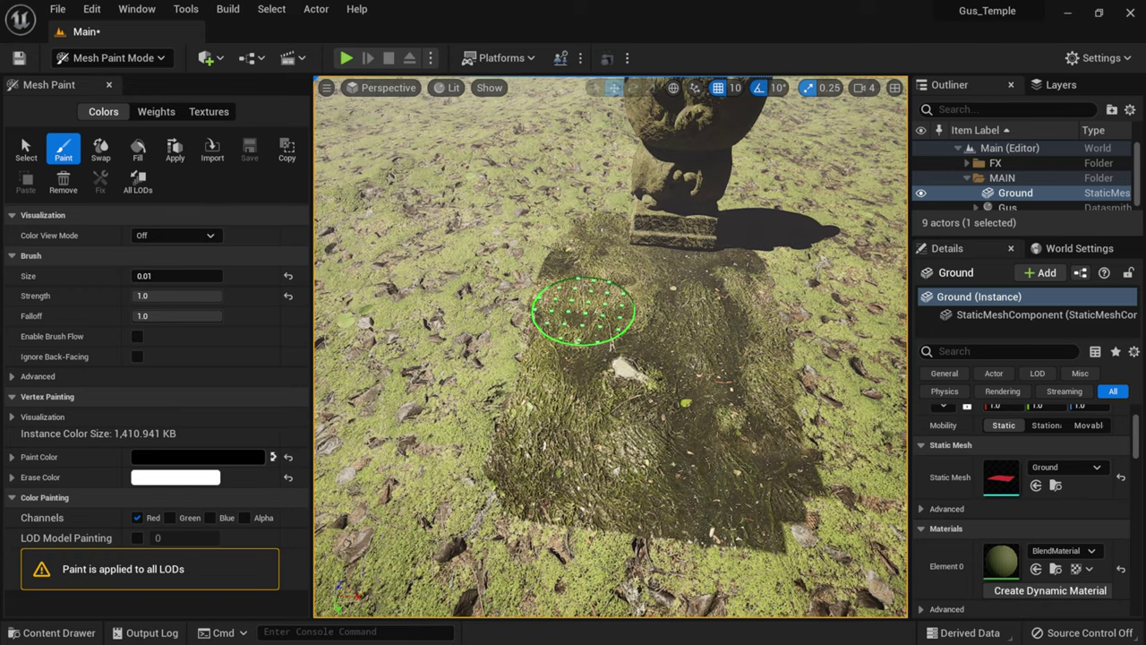
pyautogui.scroll(2, 573, 320)
pyautogui.scroll(2, 546, 332)
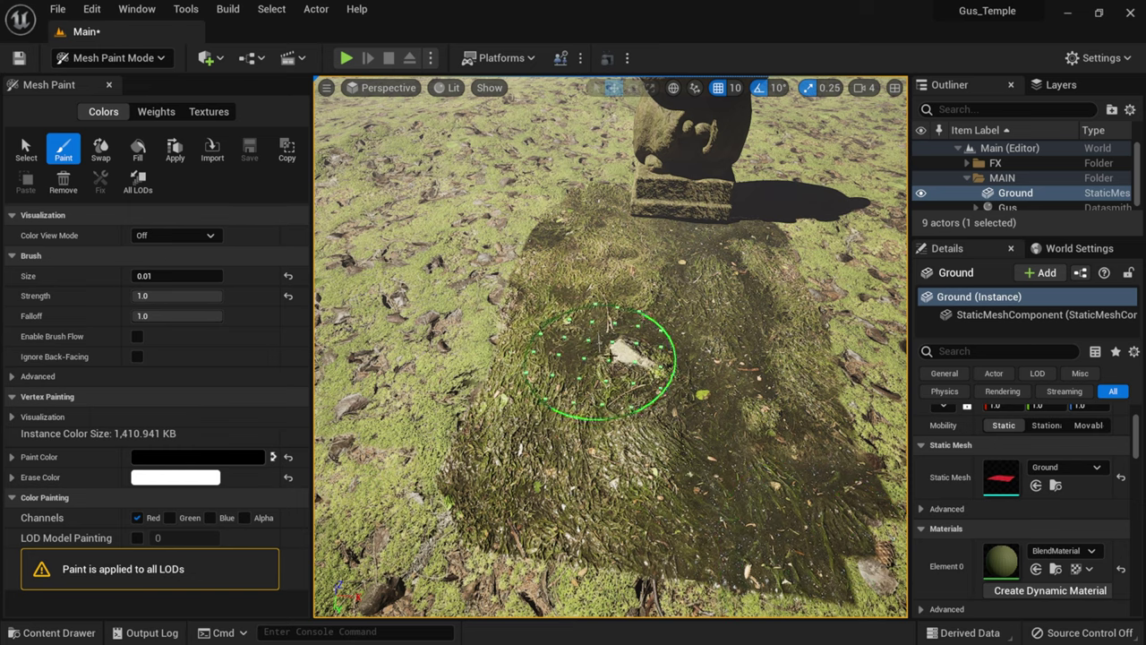
# Step: Open BlendMaterial from Ground's material slot, expand Base/Middle Layer Blend Controls and fit the editor window beside the painted patch
pyautogui.doubleClick(1008, 562)
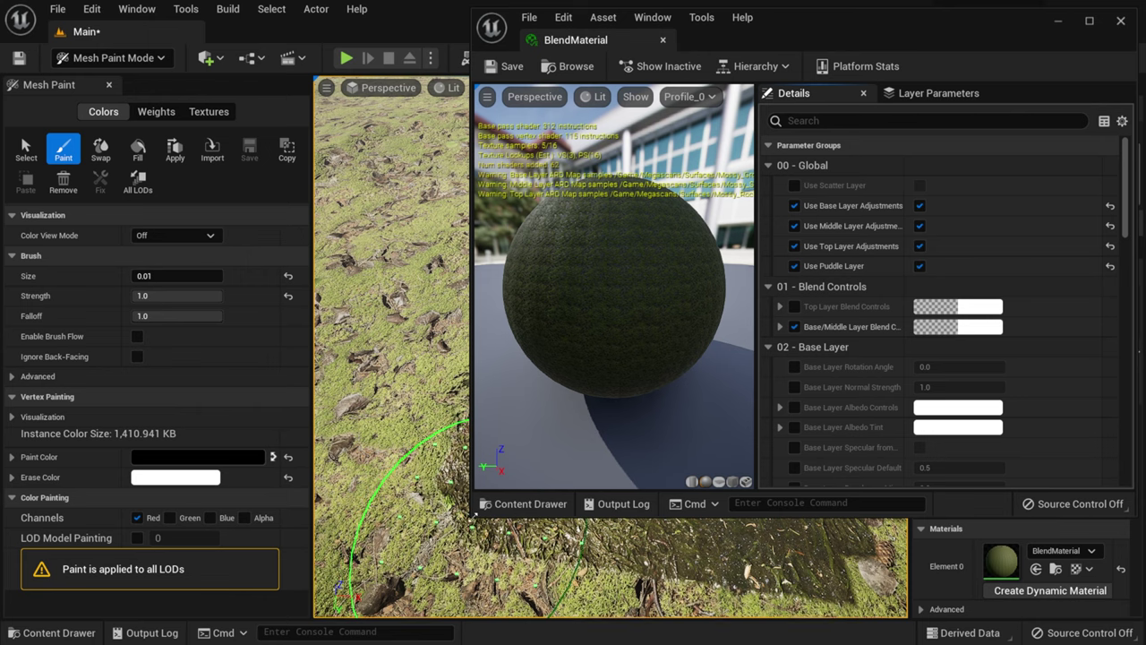
pyautogui.moveTo(473, 516); pyautogui.dragTo(501, 593)
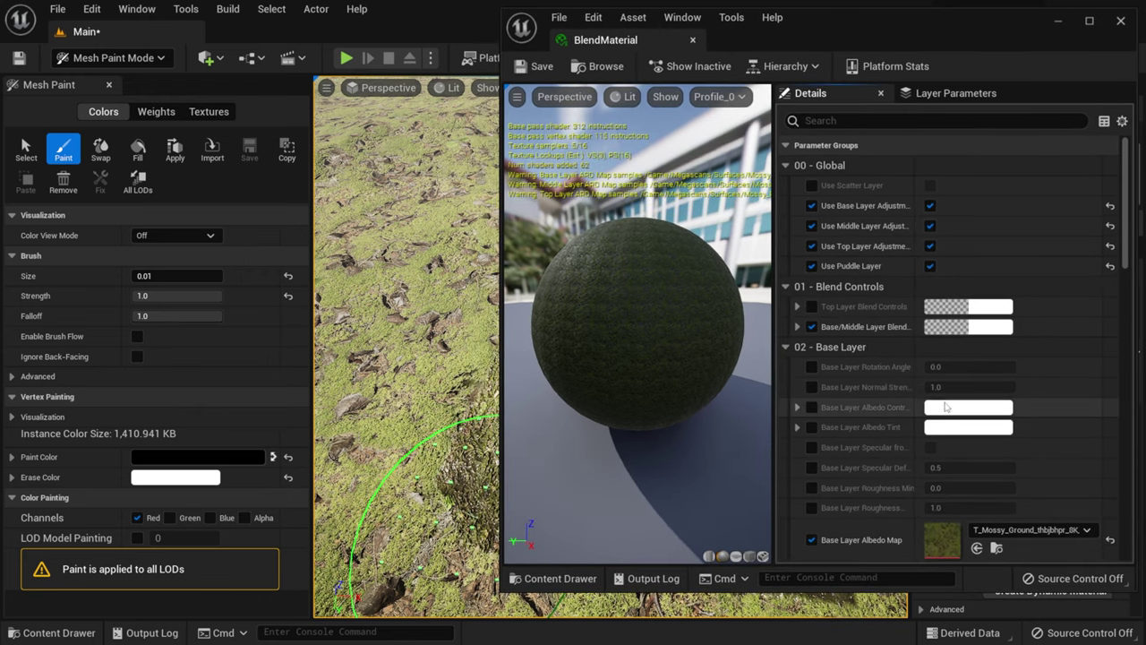
pyautogui.click(797, 327)
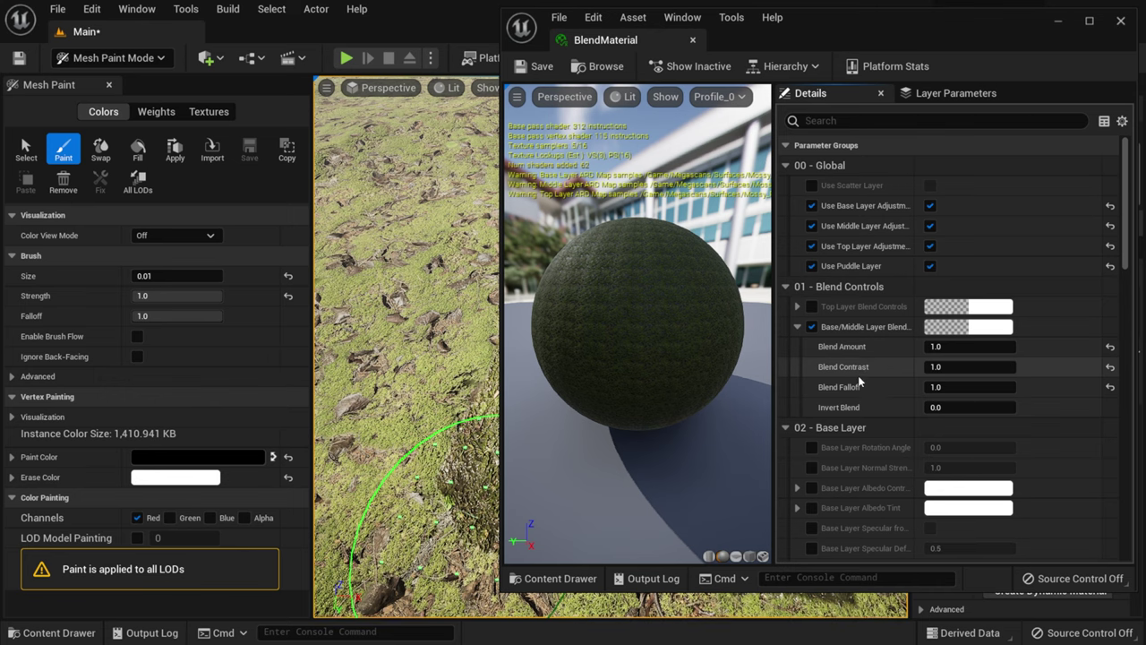
pyautogui.moveTo(884, 25); pyautogui.dragTo(229, 46)
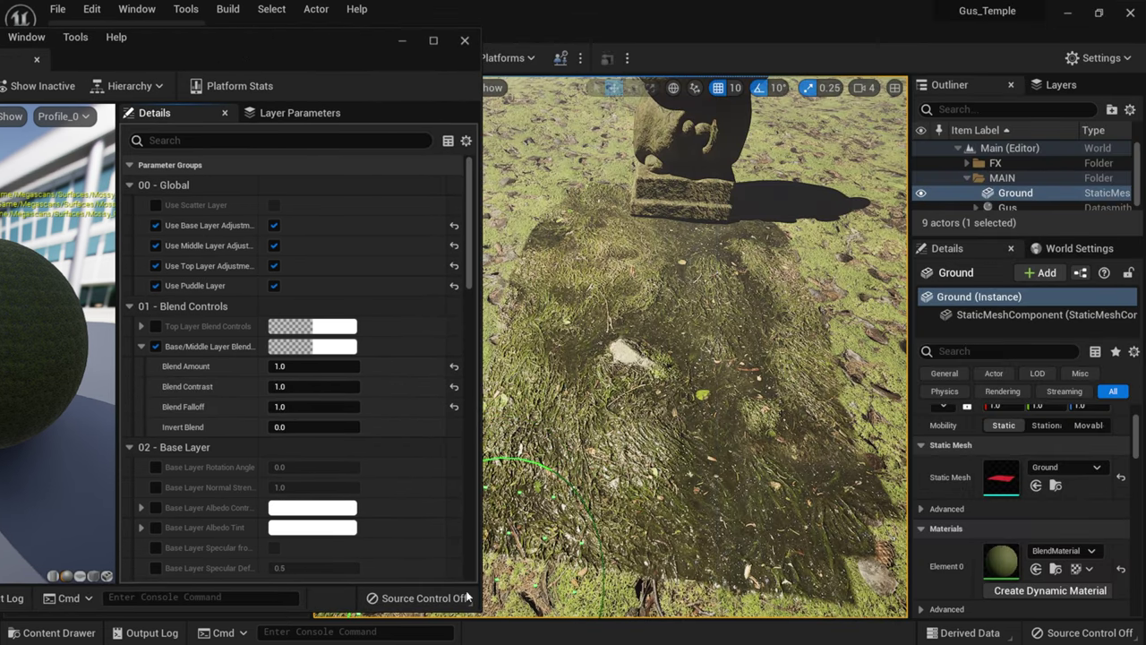
pyautogui.moveTo(465, 597); pyautogui.dragTo(323, 519)
# Step: Try Base/Middle Layer Blend Amount values of 10 and 50 while watching the edge of the painted patch
pyautogui.scroll(2, 460, 327)
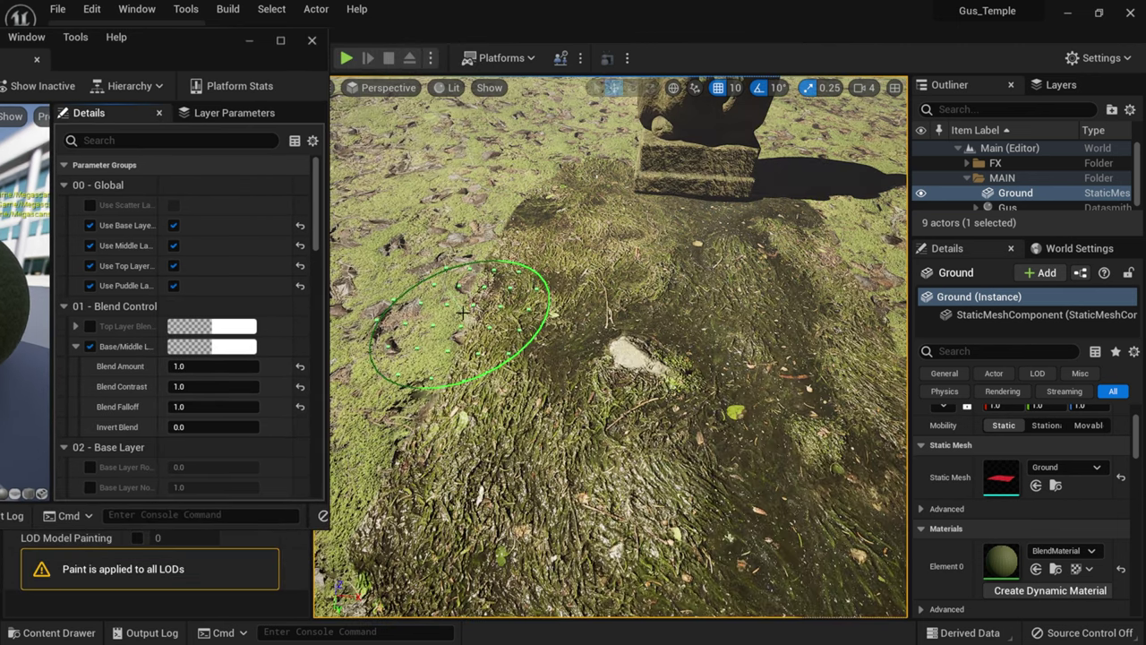
pyautogui.scroll(3, 473, 331)
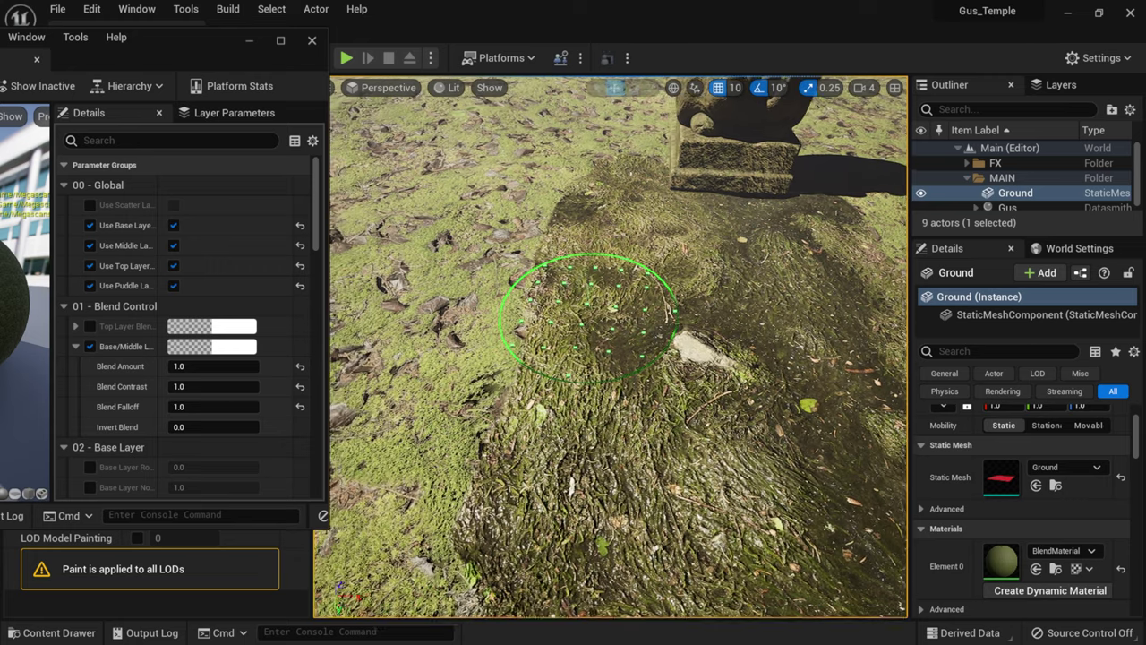
pyautogui.scroll(3, 582, 322)
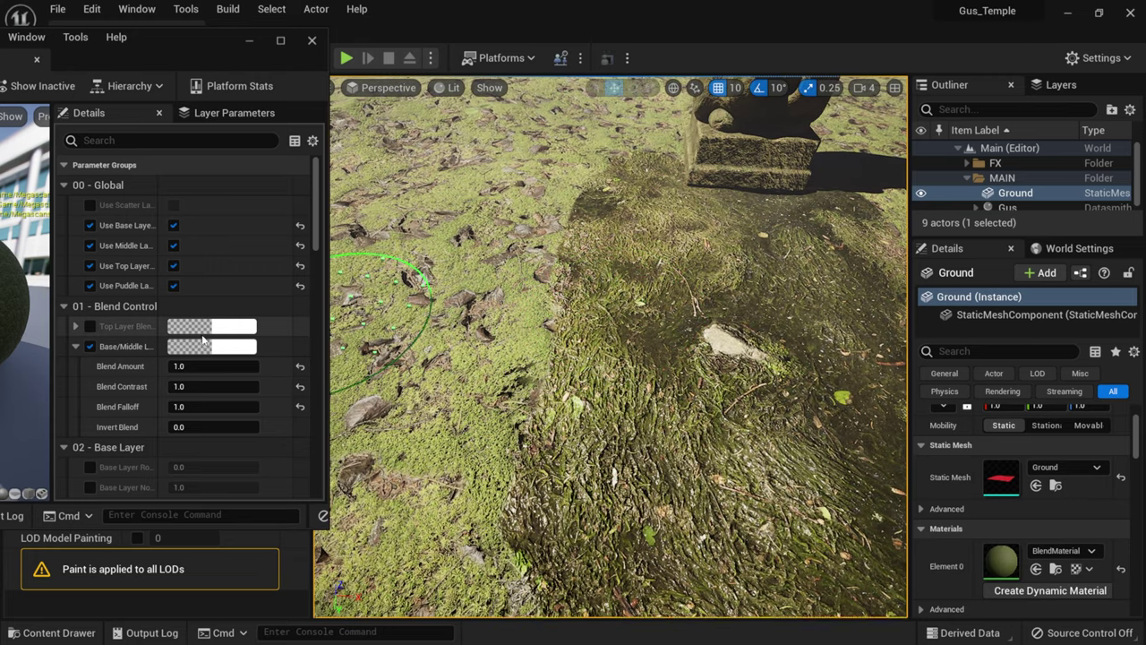
pyautogui.click(202, 366)
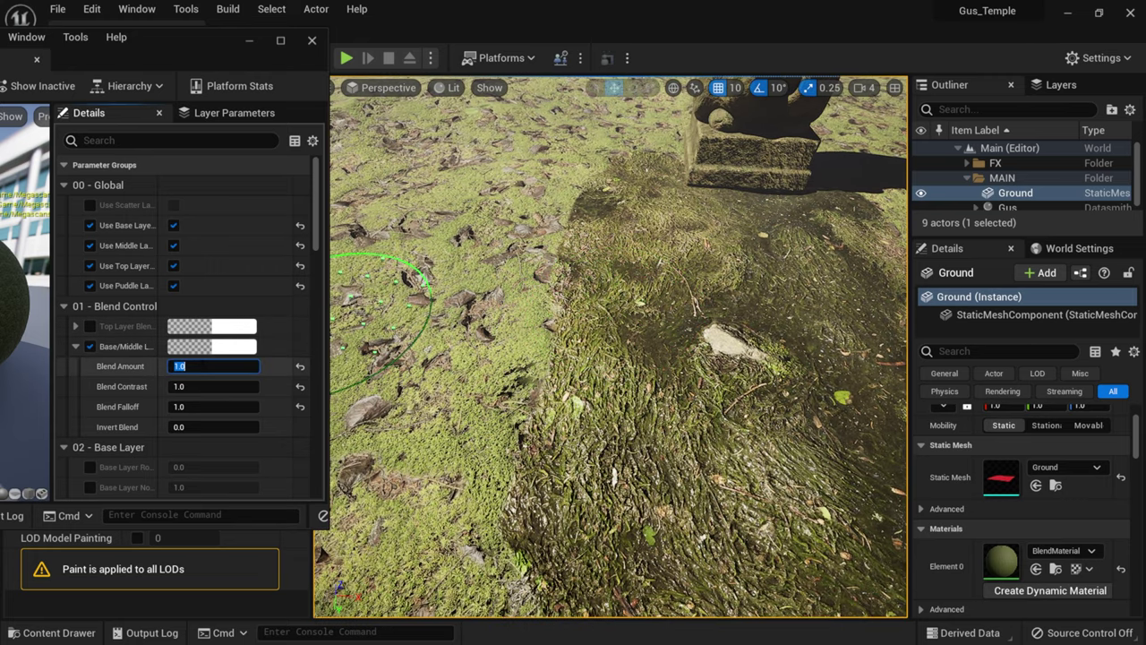
pyautogui.write('10')
pyautogui.press('Return')
pyautogui.scroll(-2, 520, 354)
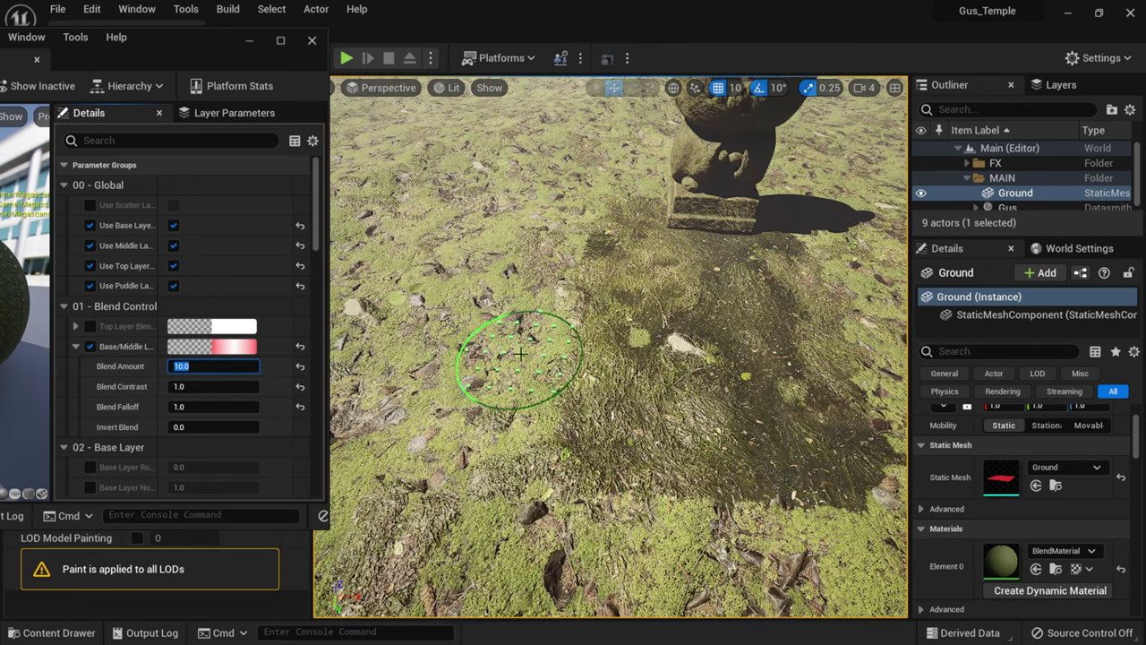
pyautogui.write('5')
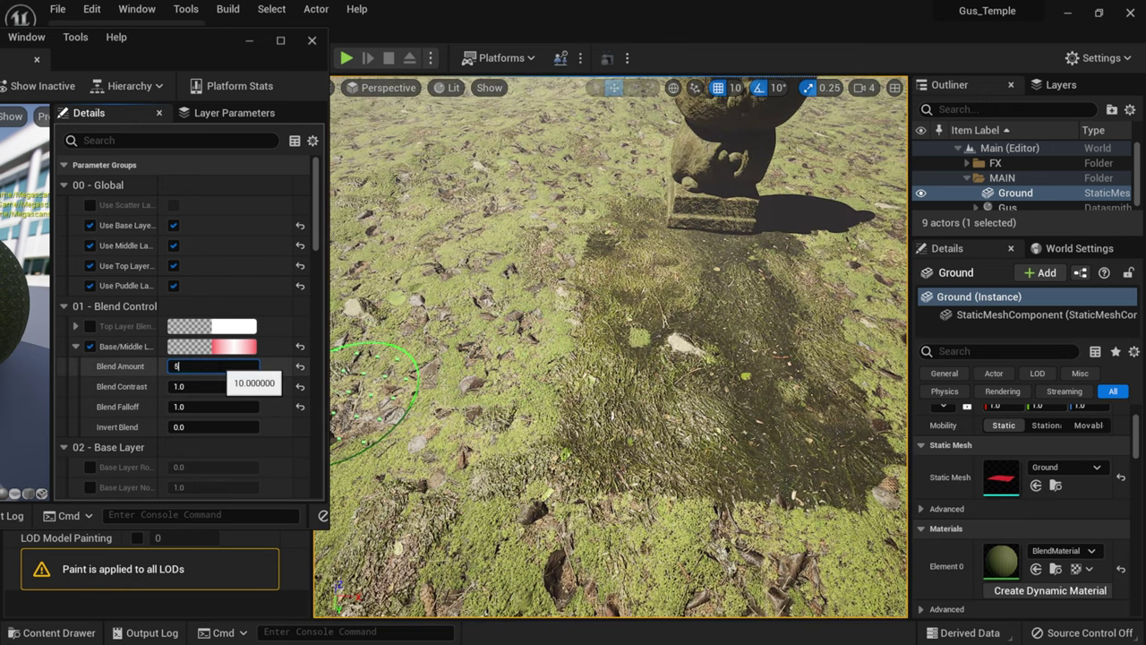
pyautogui.write('0')
pyautogui.press('Return')
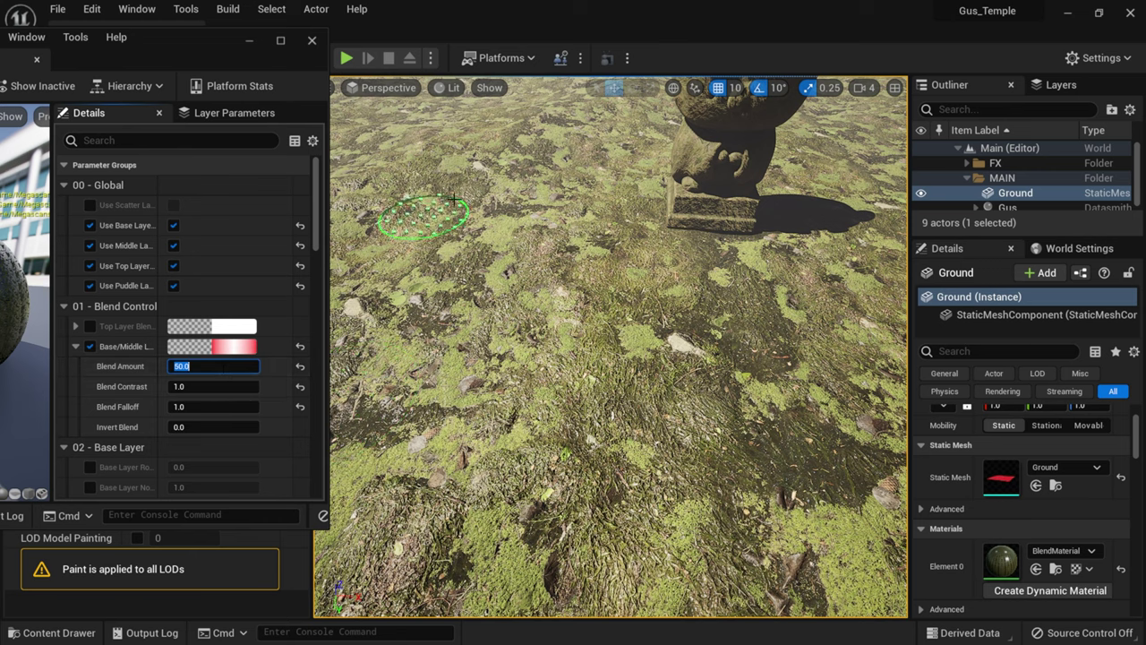
# Step: Try a Base/Middle Layer Blend Amount of 1000 and return it to 1
pyautogui.click(186, 367)
pyautogui.press('Return')
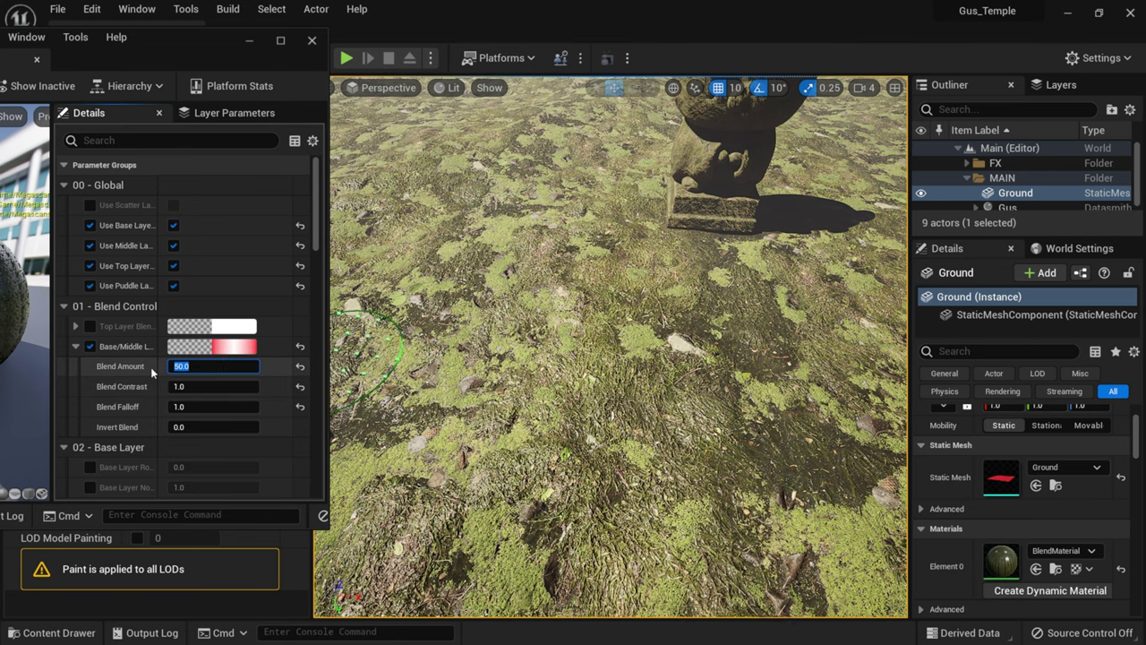
pyautogui.write('1000')
pyautogui.press('Return')
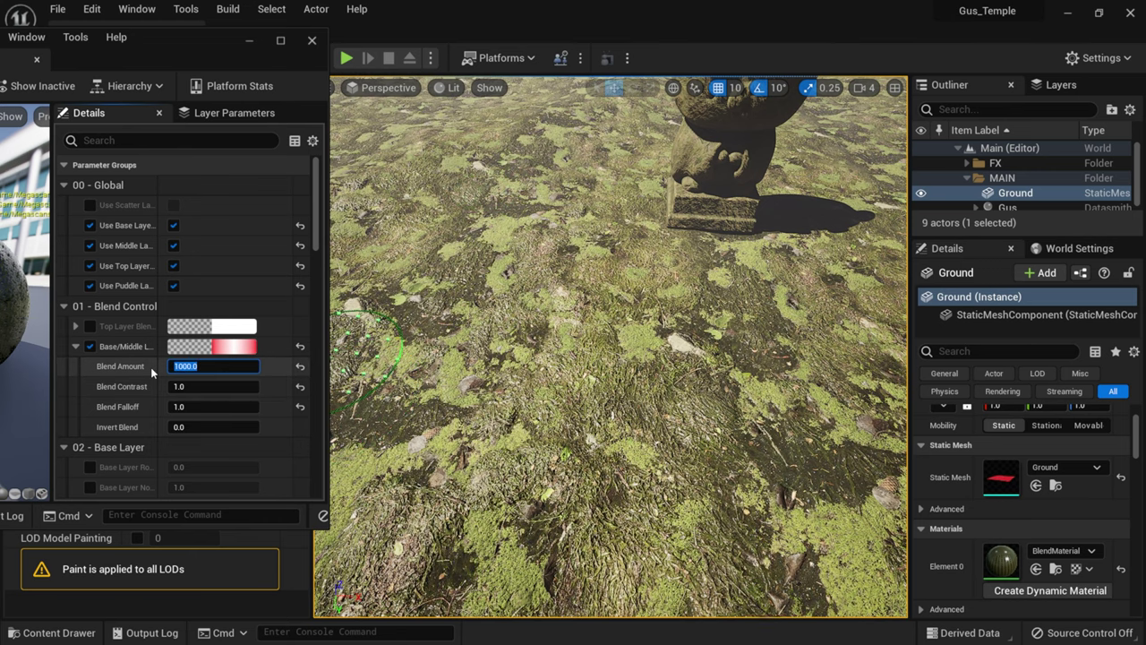
pyautogui.write('1')
pyautogui.press('Return')
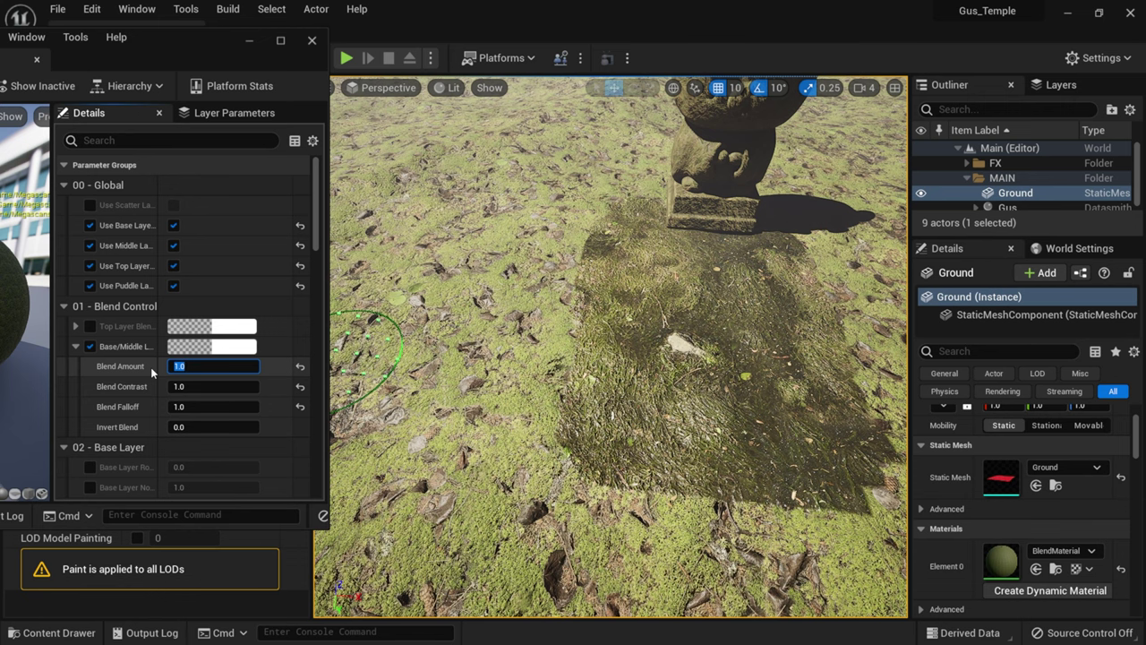
# Step: Try a Base/Middle Layer Blend Amount of 2, inspect the patch edge up close and raise the value to 3
pyautogui.write('2')
pyautogui.press('Return')
pyautogui.scroll(3, 538, 412)
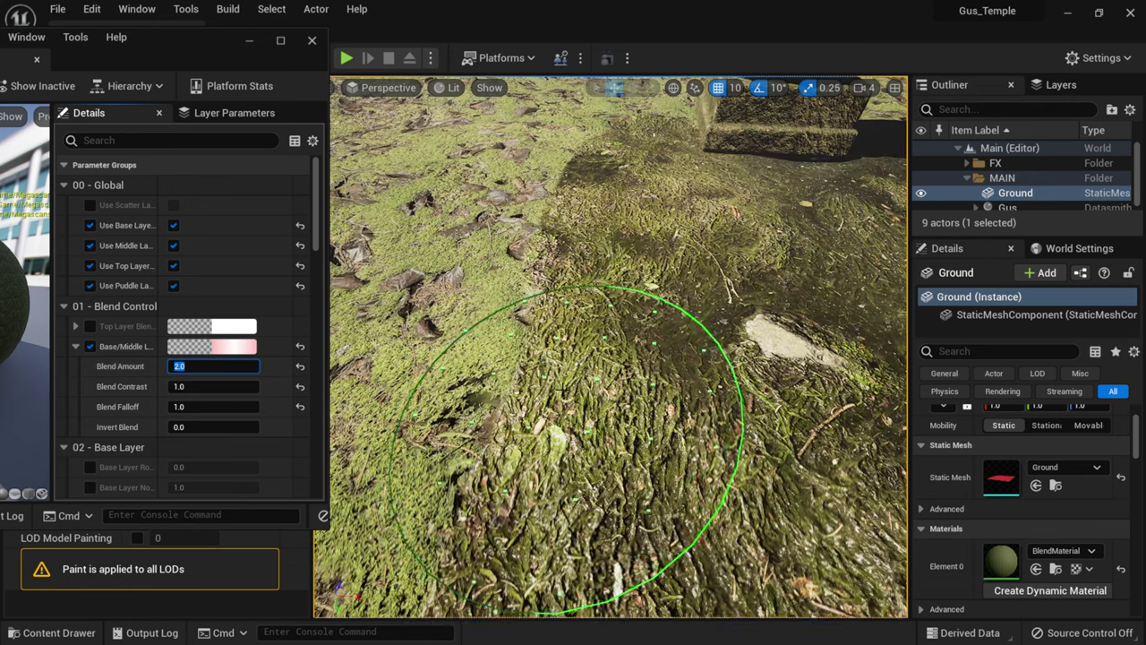
pyautogui.scroll(-3, 564, 447)
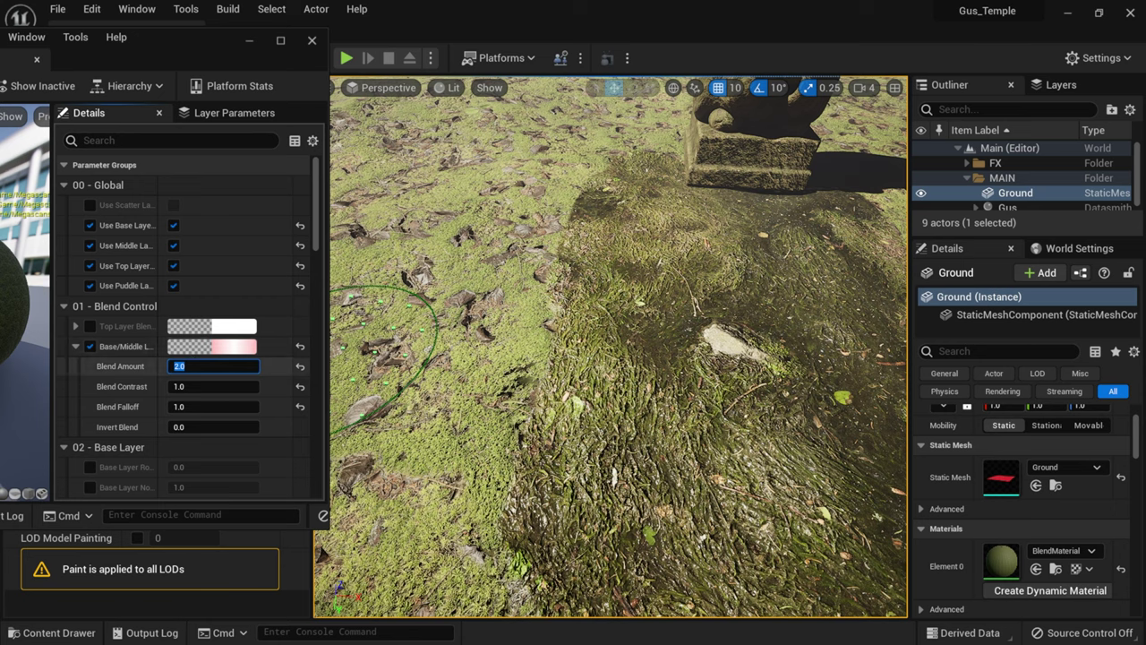
pyautogui.click(192, 366)
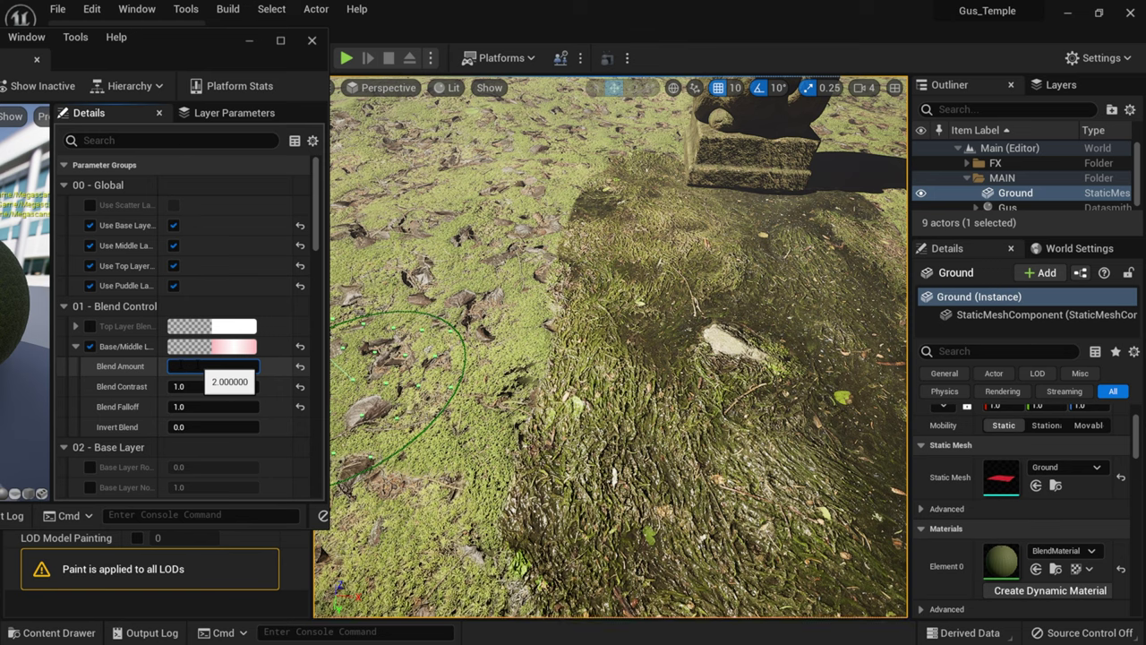
pyautogui.write('3')
pyautogui.press('Return')
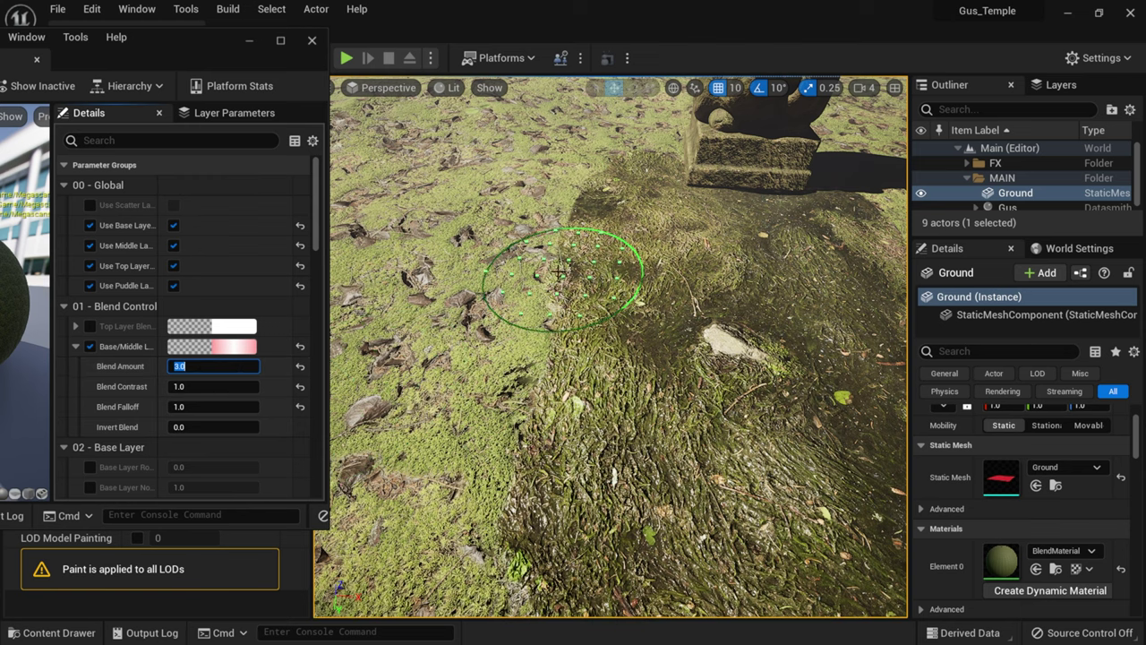
# Step: Try a Base/Middle Layer Blend Contrast of 0.1, set it to 2 and inspect the painted patch
pyautogui.click(213, 387)
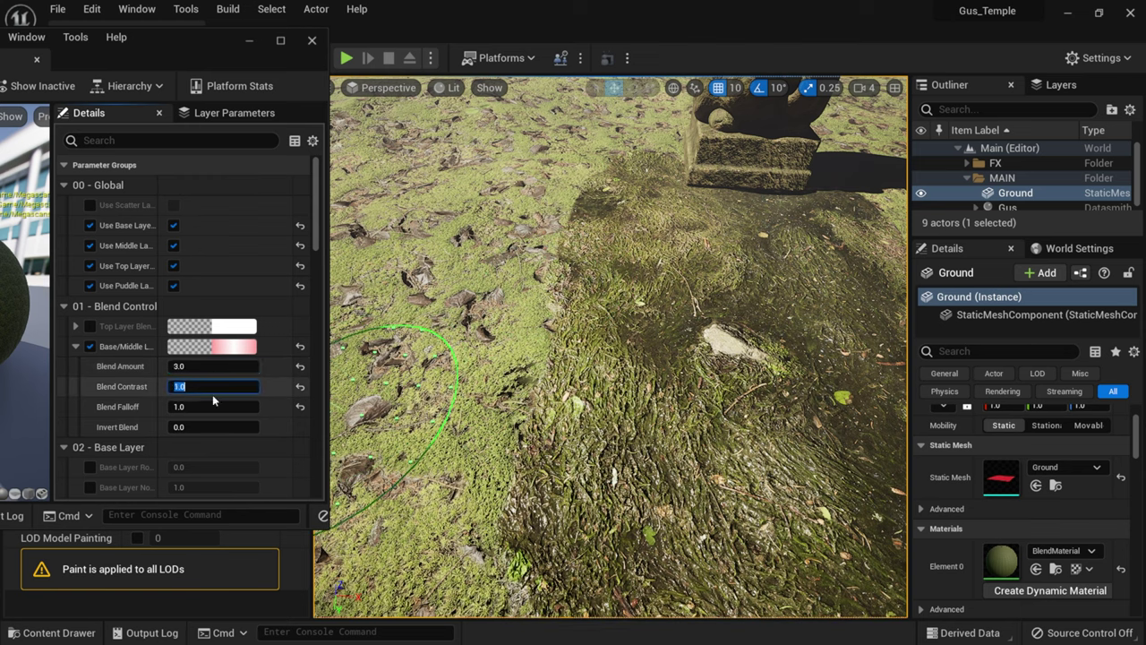
pyautogui.press('Return')
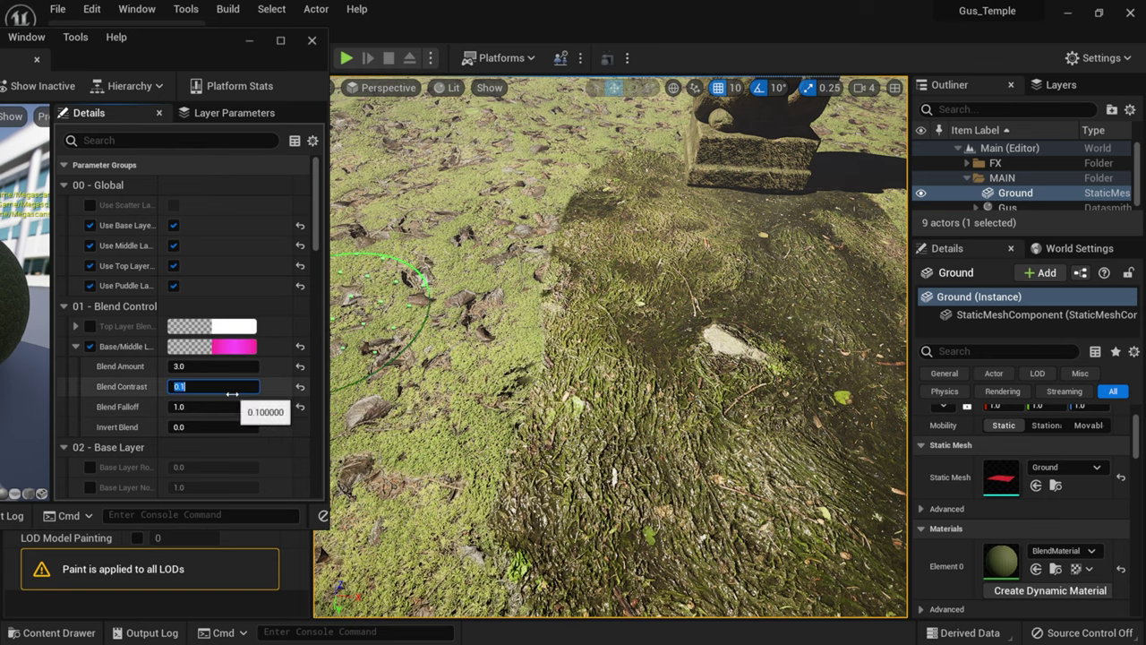
pyautogui.write('2')
pyautogui.press('Return')
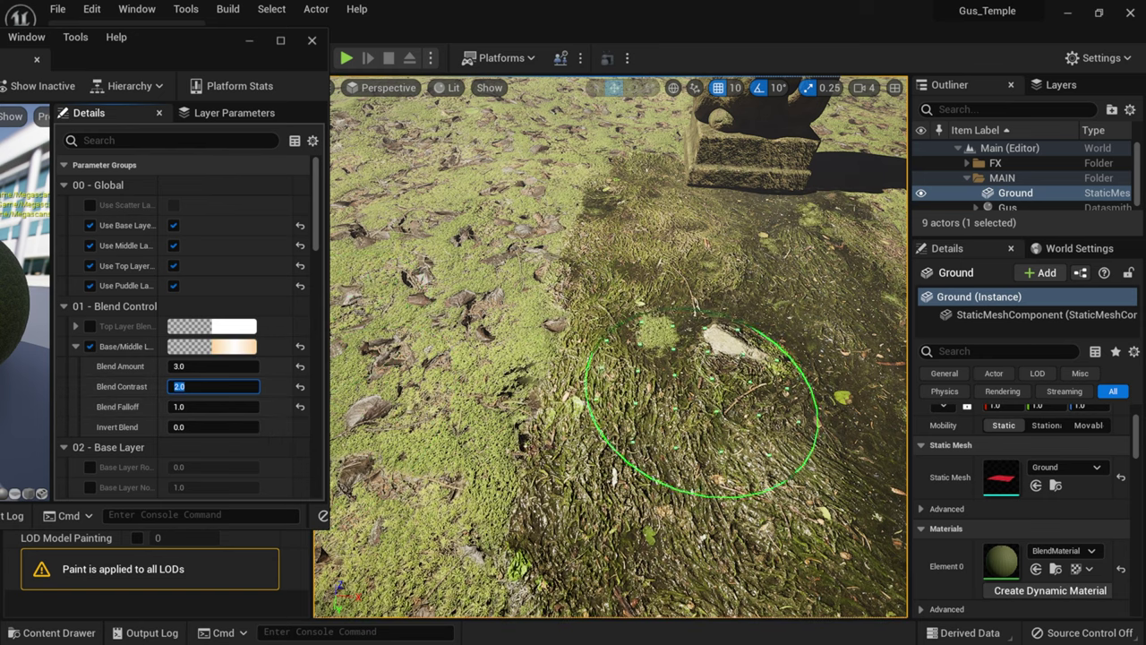
pyautogui.scroll(-2, 678, 399)
pyautogui.scroll(-2, 707, 331)
pyautogui.scroll(3, 663, 338)
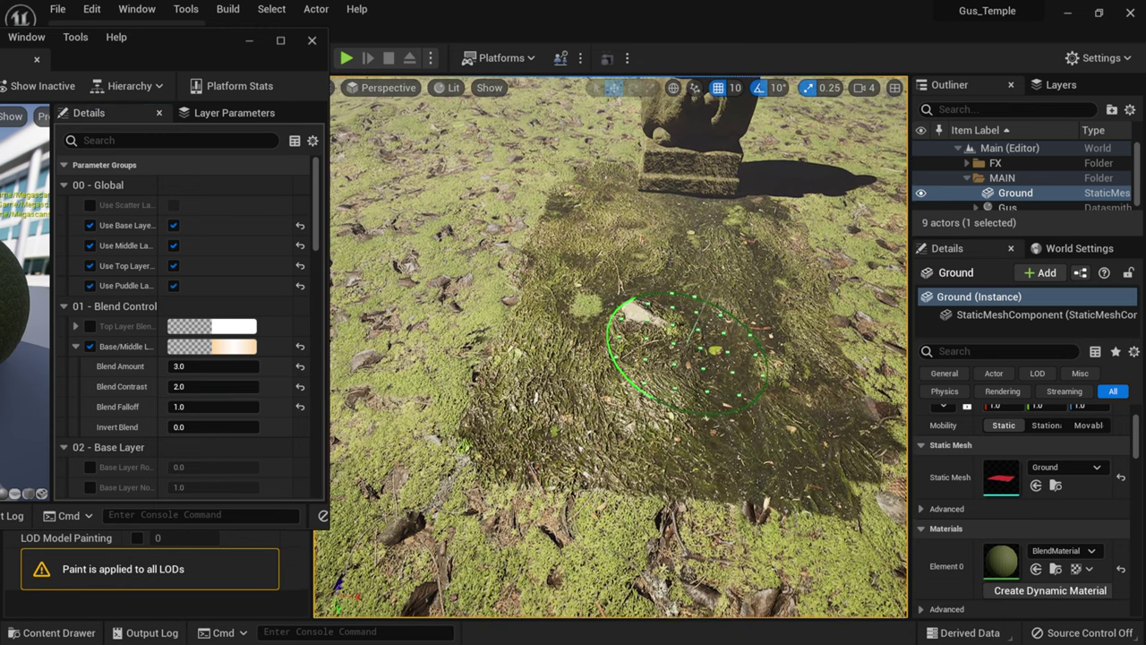
# Step: Try a Base/Middle Layer Blend Falloff of 10, set it to 0.1 and extend the painted patch along its left edge
pyautogui.moveTo(184, 406); pyautogui.dragTo(215, 406)
pyautogui.click(184, 407)
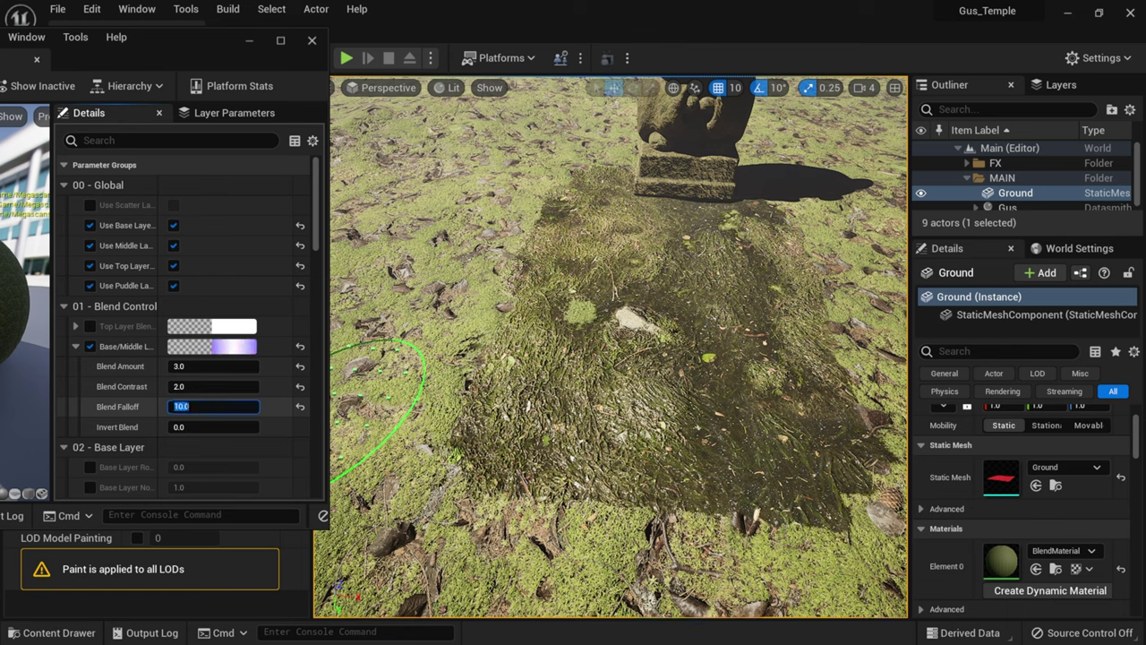
pyautogui.write('0.1')
pyautogui.press('Return')
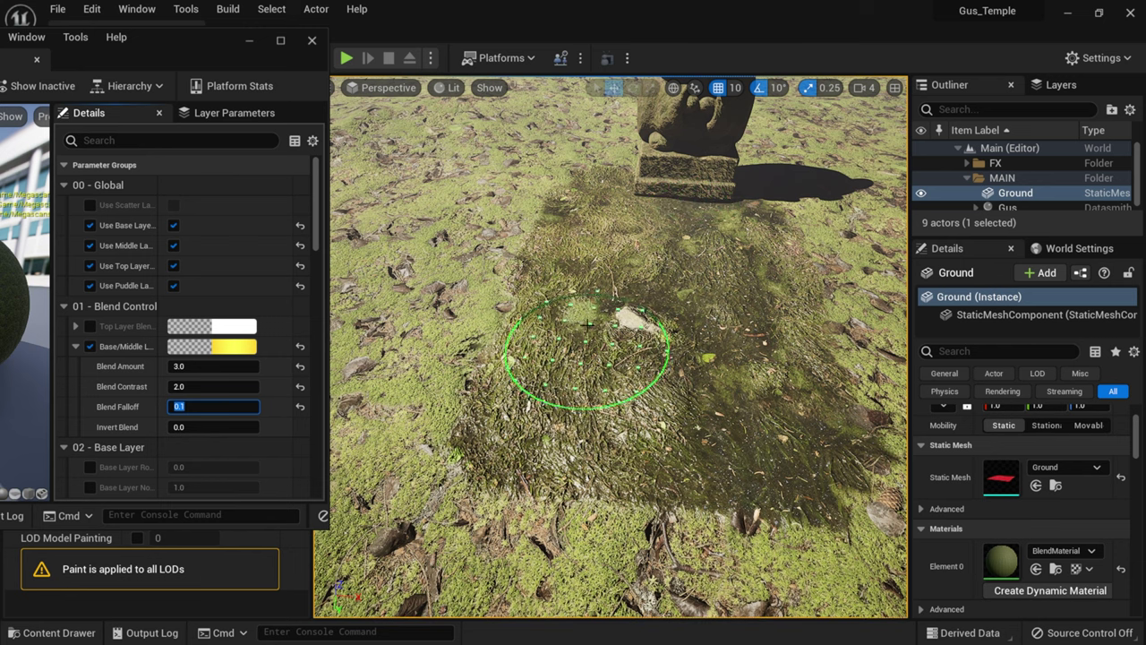
pyautogui.click(548, 195)
pyautogui.moveTo(561, 189)
pyautogui.mouseDown()
pyautogui.moveTo(539, 239)
pyautogui.moveTo(526, 406)
pyautogui.moveTo(515, 319)
pyautogui.moveTo(588, 302)
pyautogui.moveTo(642, 322)
pyautogui.moveTo(779, 233)
pyautogui.moveTo(762, 207)
pyautogui.moveTo(789, 230)
pyautogui.moveTo(832, 389)
pyautogui.moveTo(801, 434)
pyautogui.moveTo(738, 450)
pyautogui.moveTo(688, 443)
pyautogui.moveTo(615, 400)
pyautogui.moveTo(582, 407)
pyautogui.moveTo(596, 420)
pyautogui.moveTo(529, 404)
pyautogui.mouseUp()
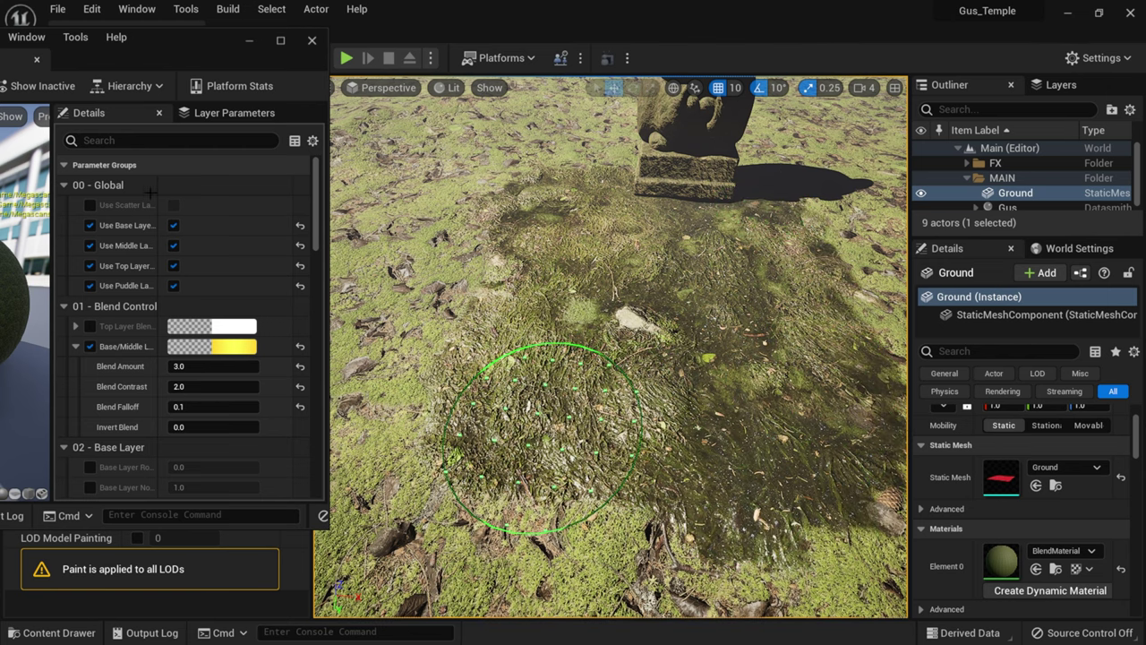
# Step: Try a Middle Layer tiling of 50 in X and Y
pyautogui.scroll(-6, 170, 283)
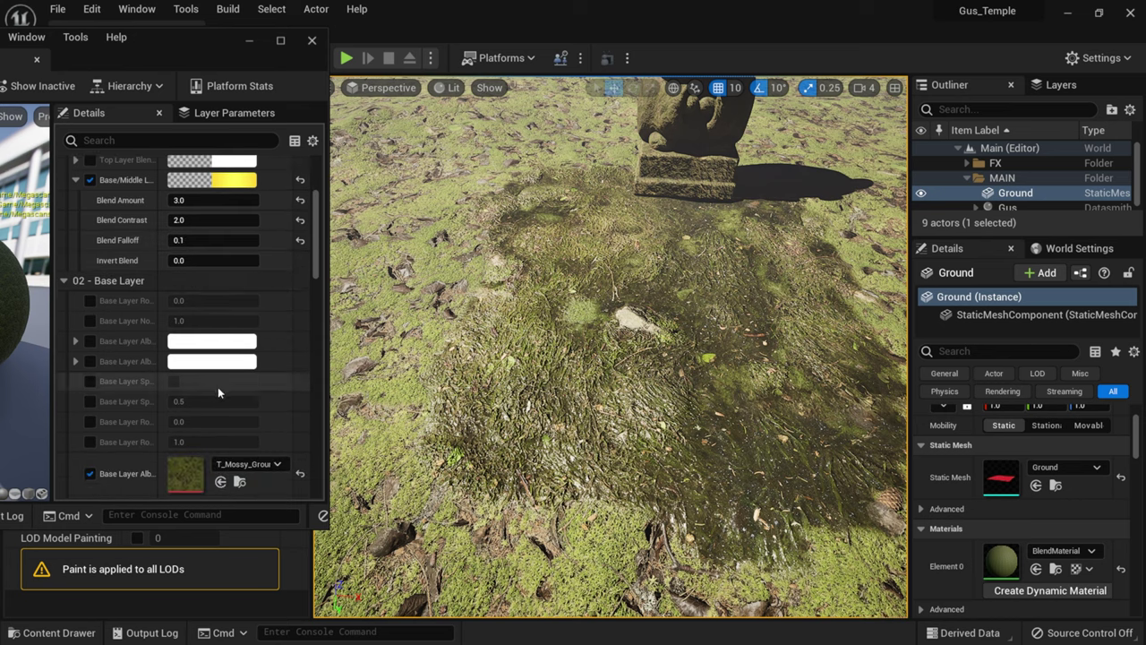
pyautogui.scroll(-2, 216, 403)
pyautogui.scroll(-10, 210, 398)
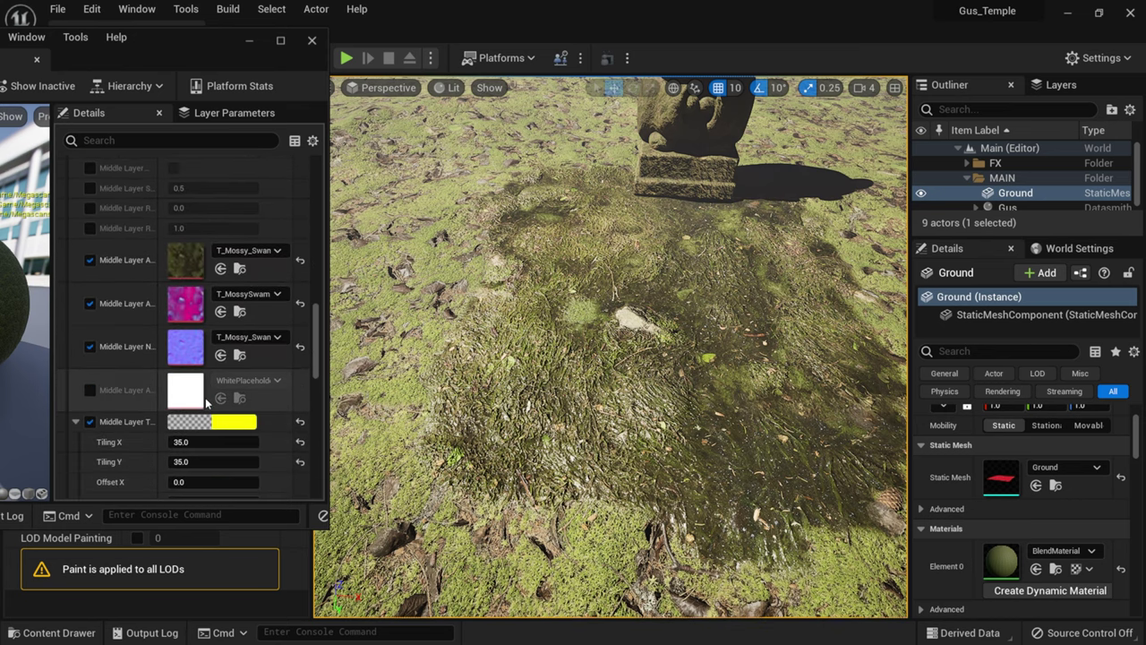
pyautogui.scroll(-2, 206, 403)
pyautogui.scroll(1, 205, 403)
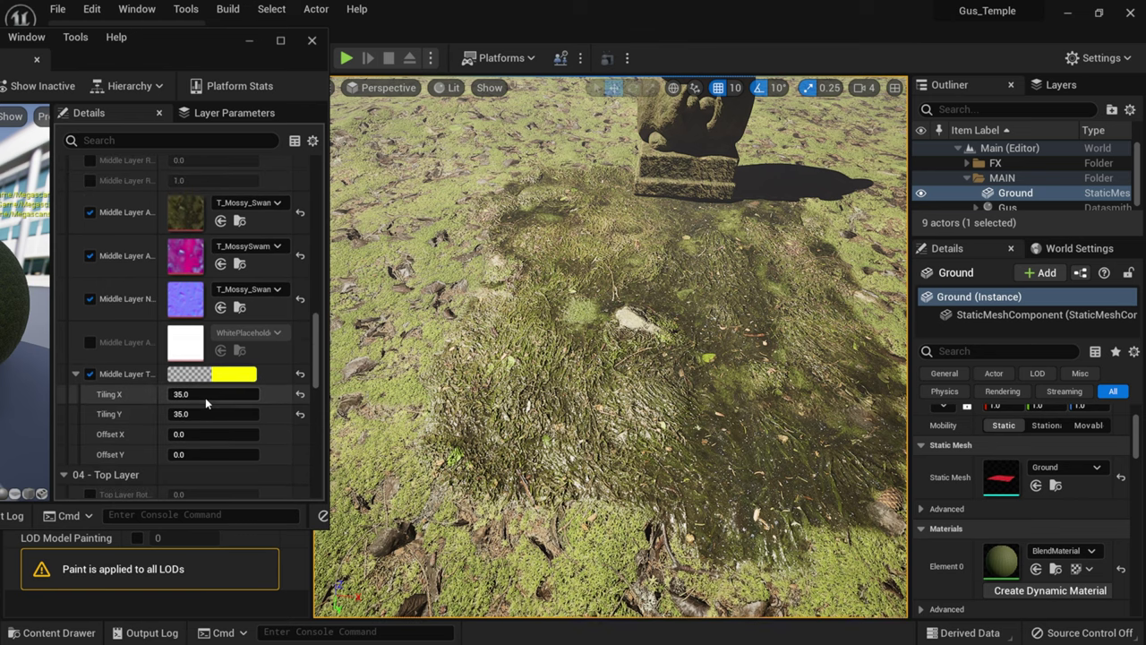
pyautogui.scroll(-1, 205, 403)
pyautogui.scroll(-1, 205, 403)
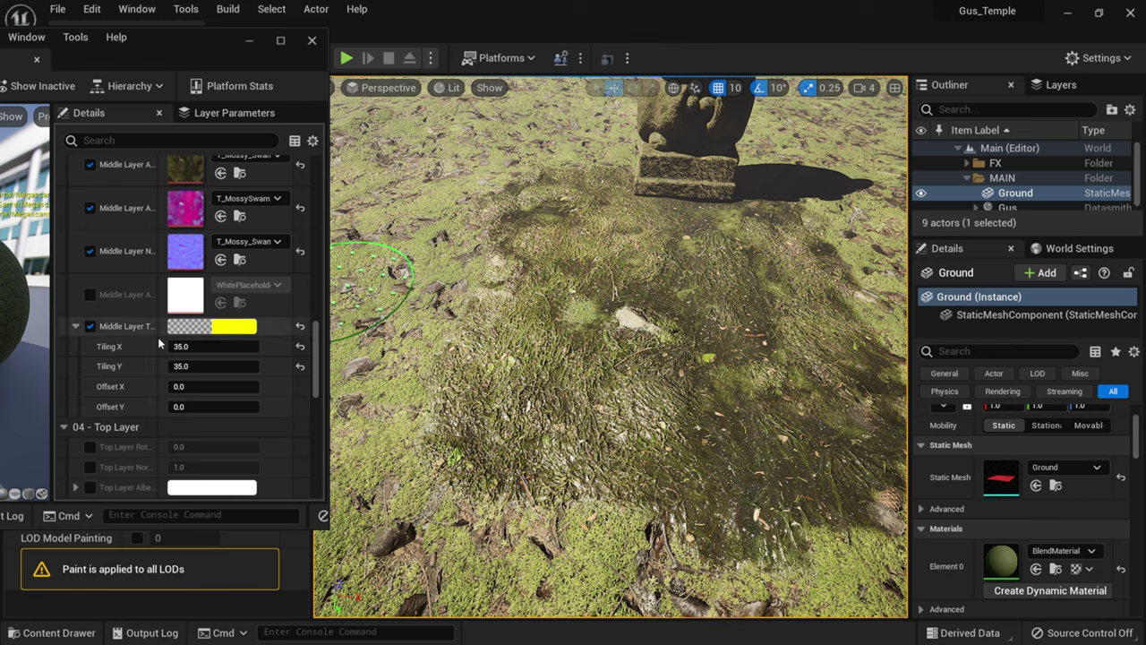
pyautogui.click(204, 345)
pyautogui.write('50')
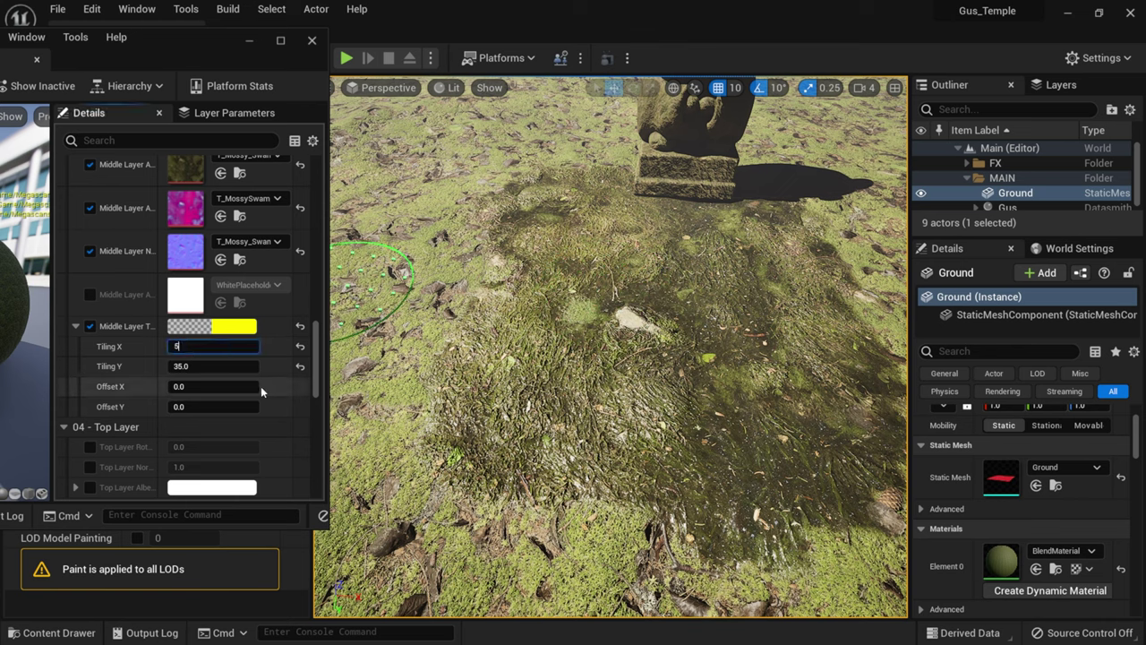
pyautogui.press('Tab')
pyautogui.write('50')
pyautogui.press('Return')
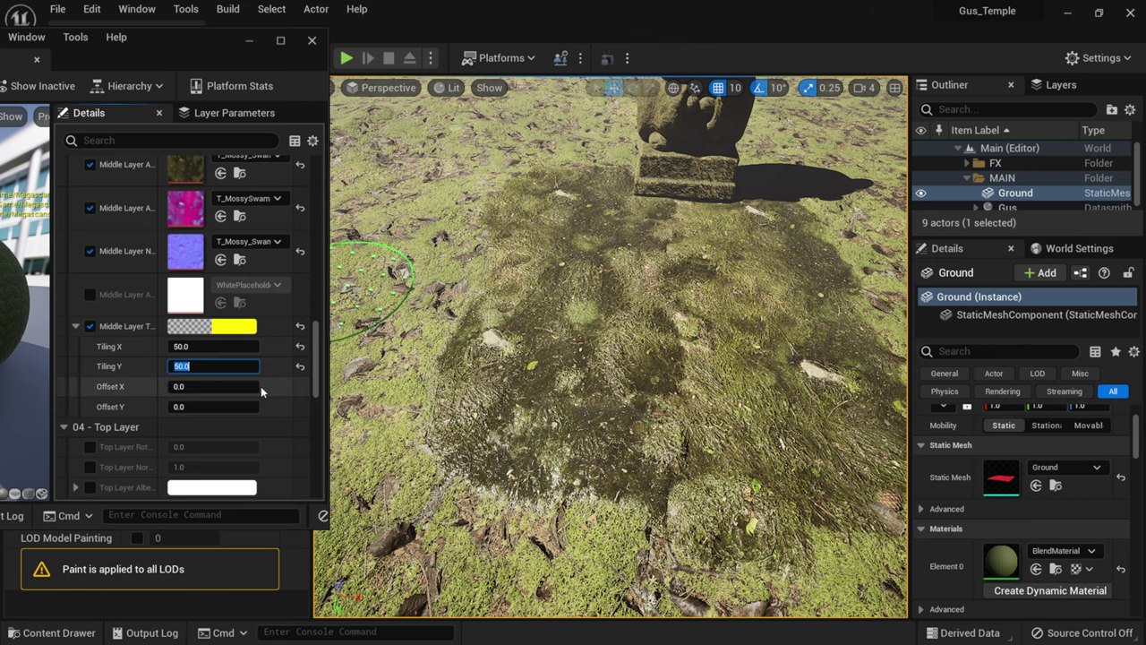
# Step: Set the Middle Layer Tiling X and Tiling Y to 75
pyautogui.click(214, 346)
pyautogui.write('75')
pyautogui.press('Tab')
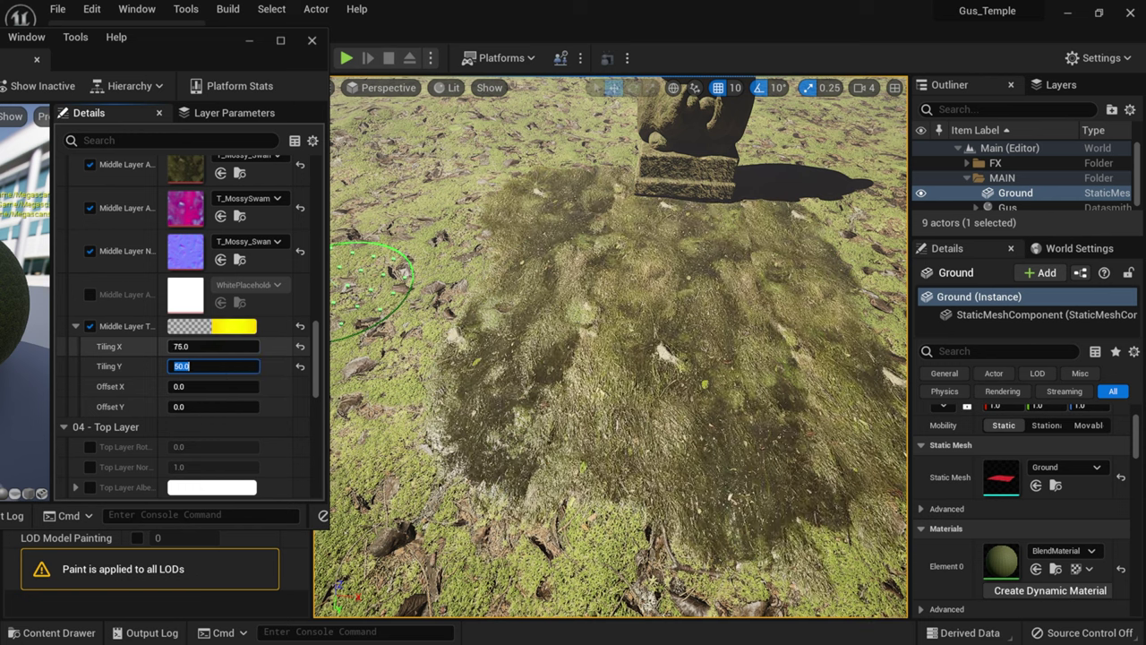
pyautogui.write('75')
pyautogui.press('Return')
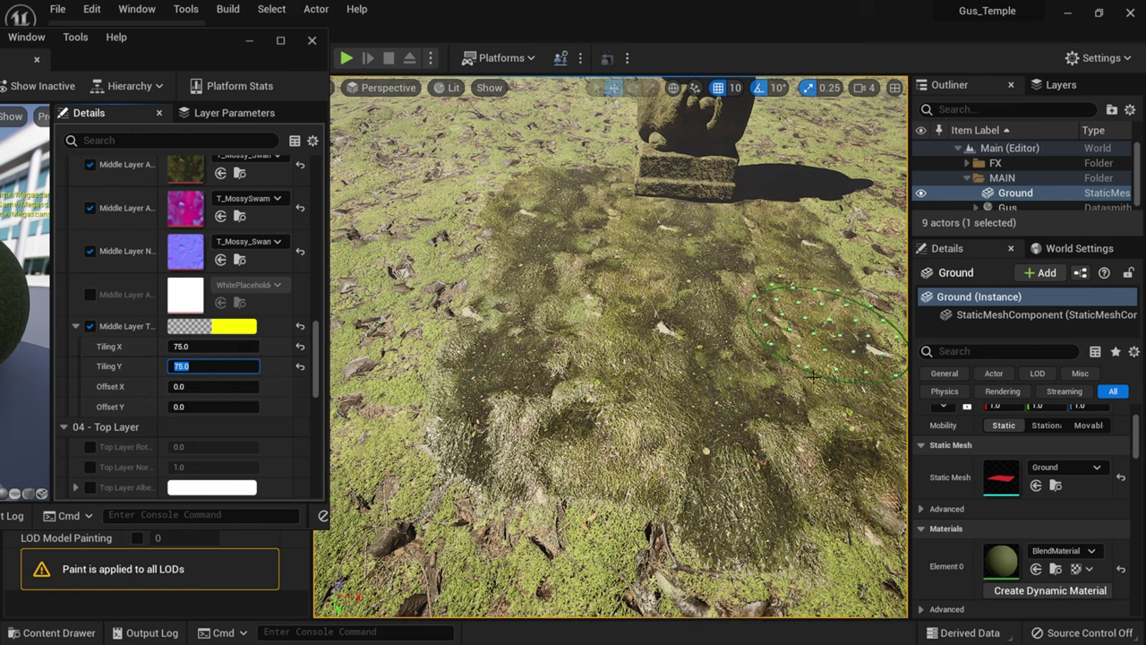
# Step: Try a Middle Layer tiling of 100 in X and Y, inspect the patch and return both values to 75
pyautogui.click(215, 346)
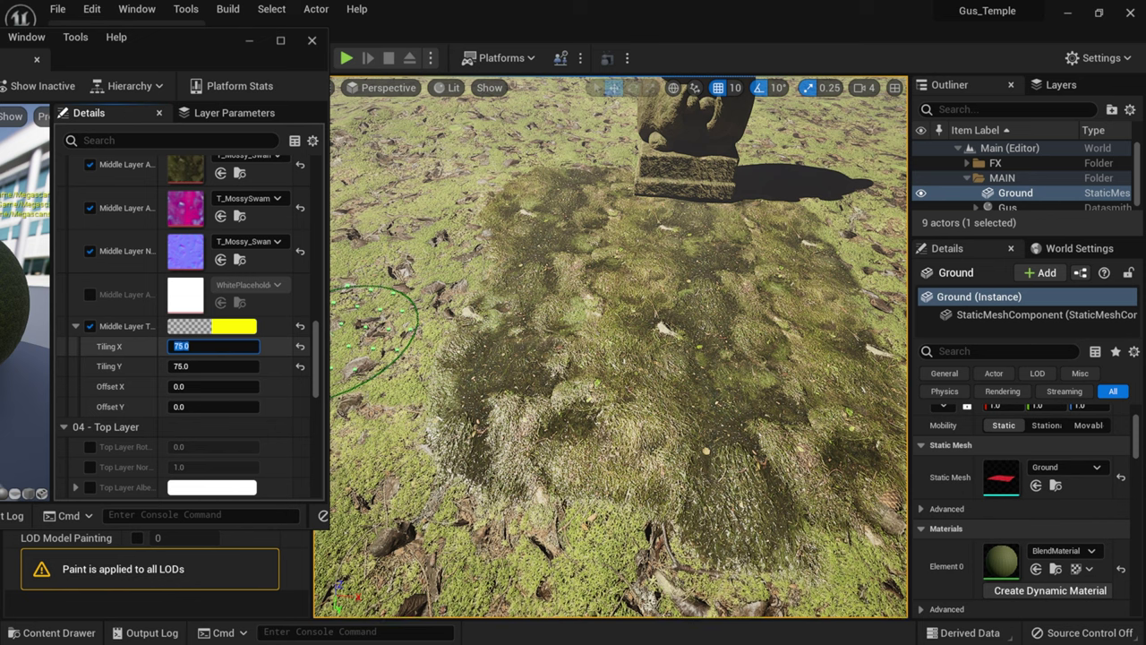
pyautogui.write('100')
pyautogui.press('Tab')
pyautogui.write('100')
pyautogui.press('Return')
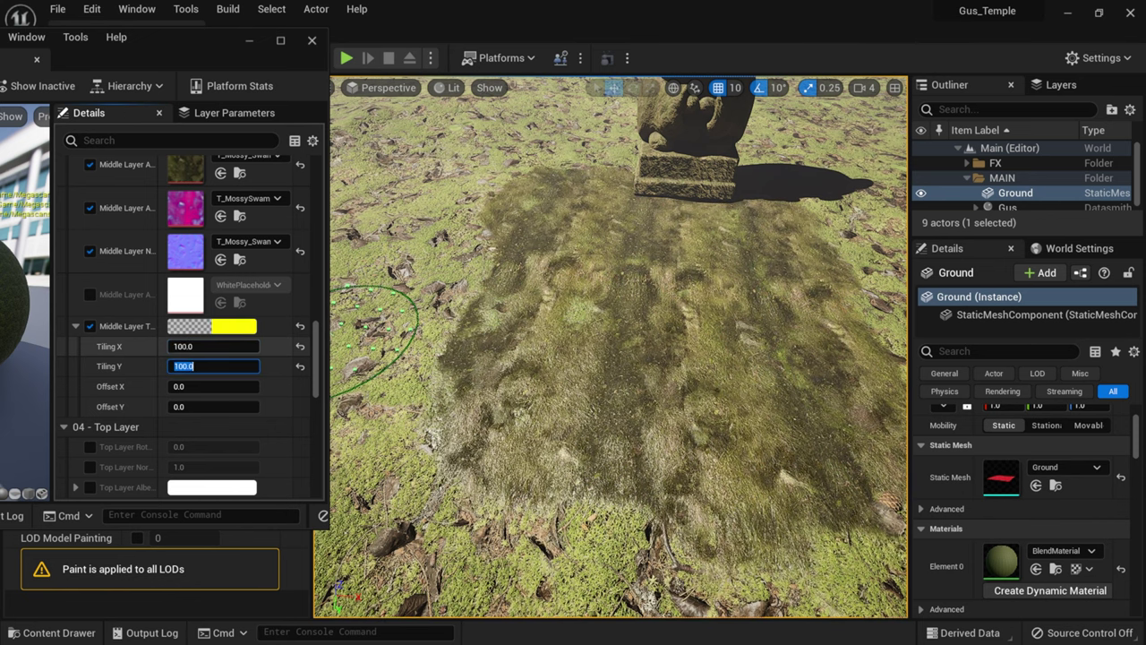
pyautogui.moveTo(704, 409)
pyautogui.mouseDown(button='right')
pyautogui.moveTo(653, 352)
pyautogui.moveTo(660, 409)
pyautogui.moveTo(727, 448)
pyautogui.mouseUp(button='right')
pyautogui.click(215, 345)
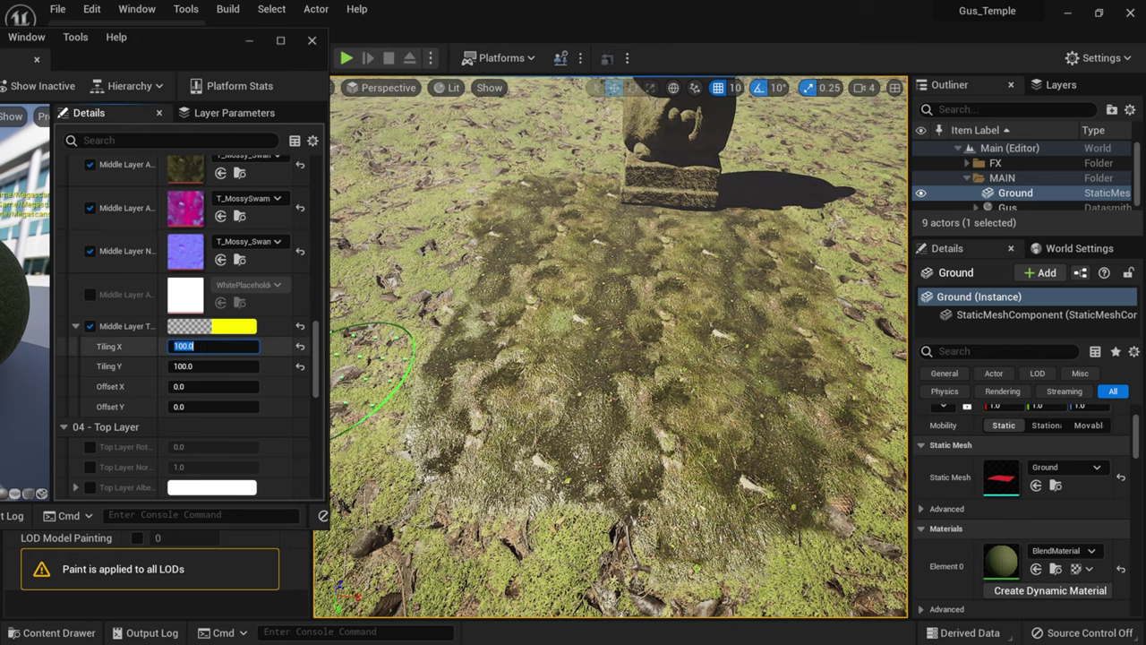
pyautogui.write('75')
pyautogui.press('Tab')
pyautogui.write('75')
pyautogui.press('Return')
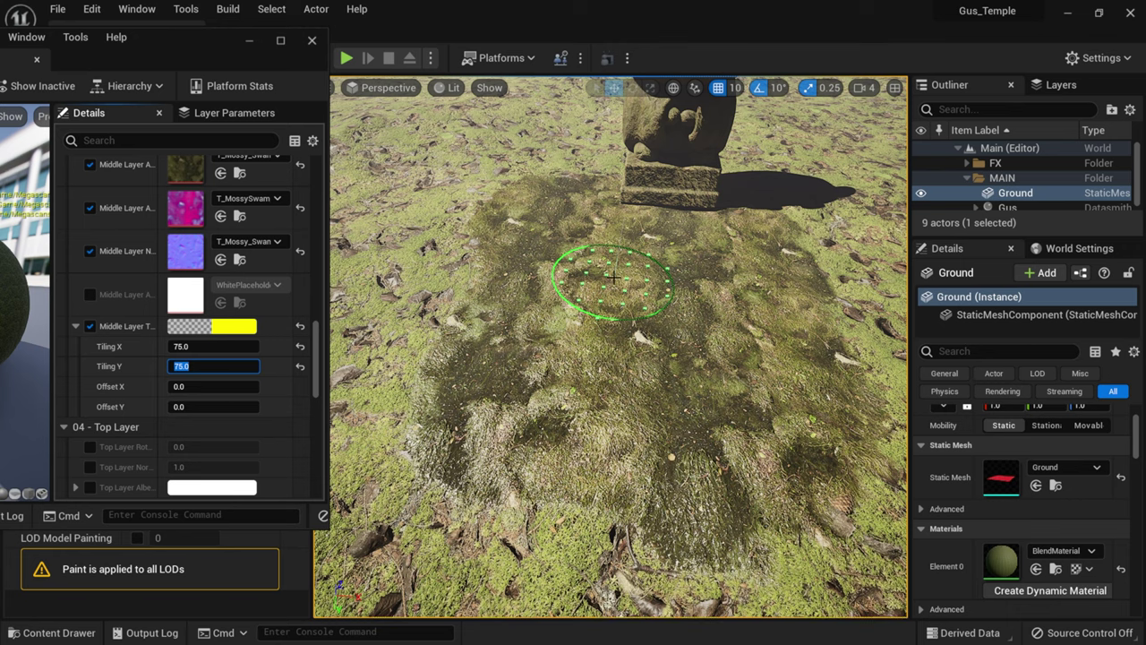
# Step: Save BlendMaterial and close its editor
pyautogui.moveTo(194, 44); pyautogui.dragTo(466, 51)
pyautogui.scroll(-3, 268, 335)
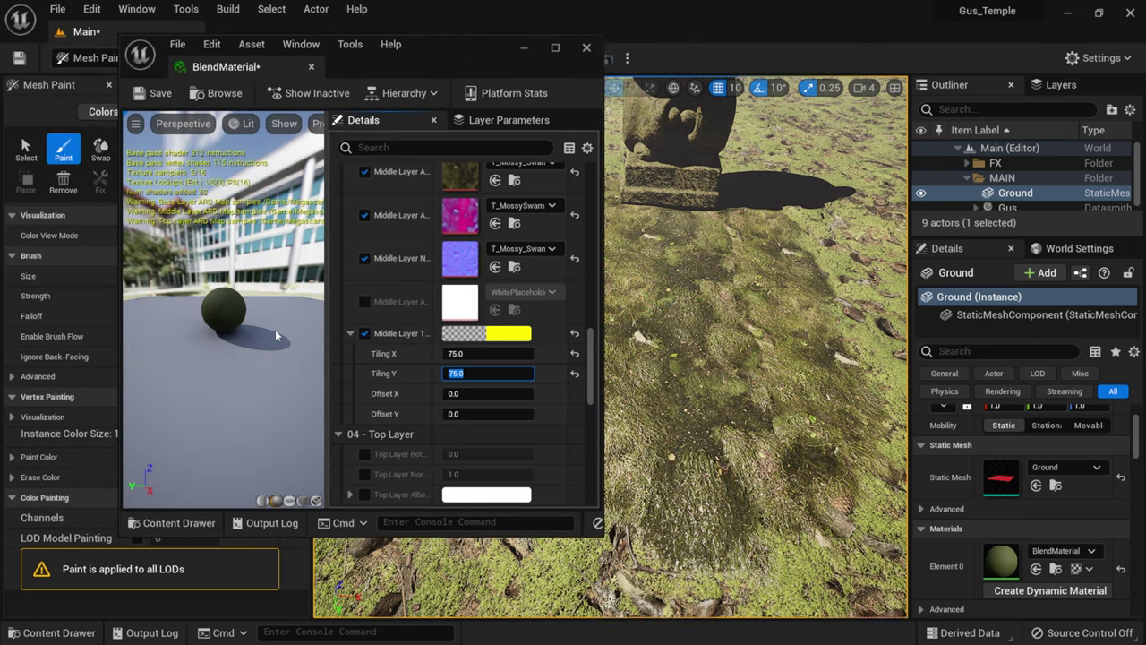
pyautogui.click(152, 94)
pyautogui.click(587, 48)
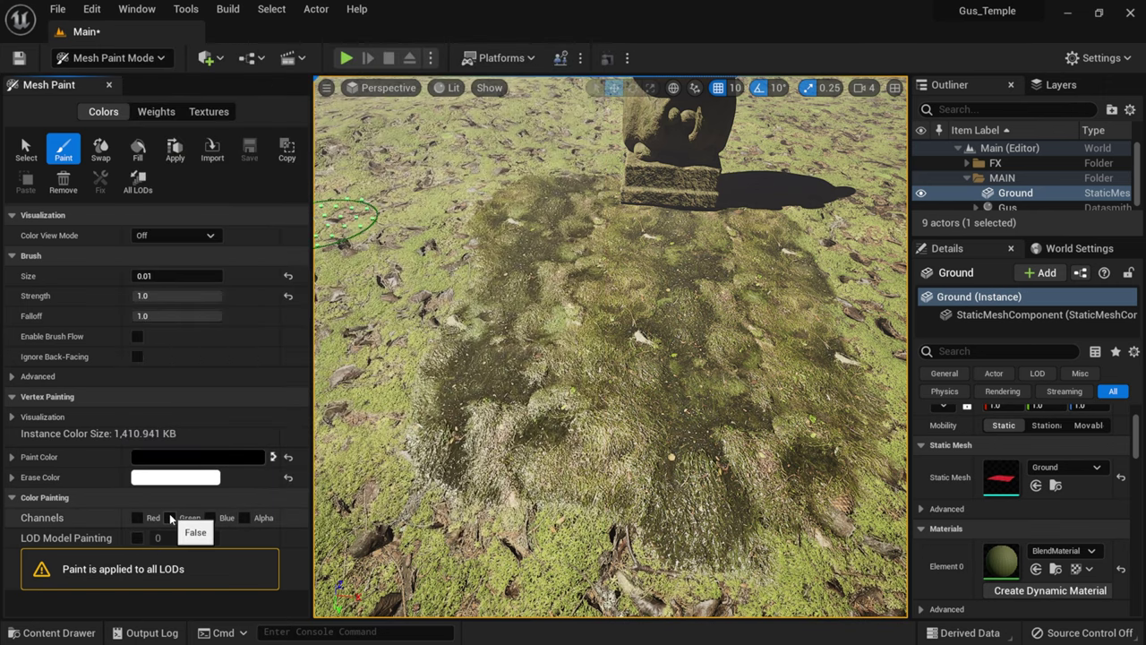
# Step: Enable the Green paint channel and paint a spot of the top layer in the middle of the patch
pyautogui.click(658, 340)
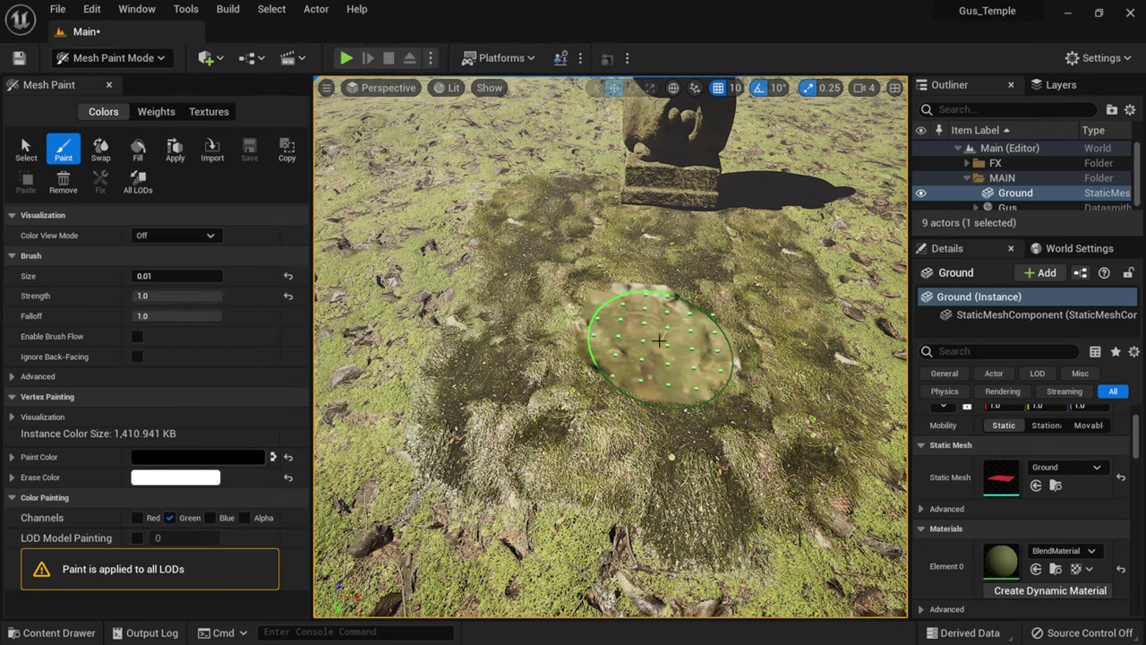
pyautogui.click(639, 294)
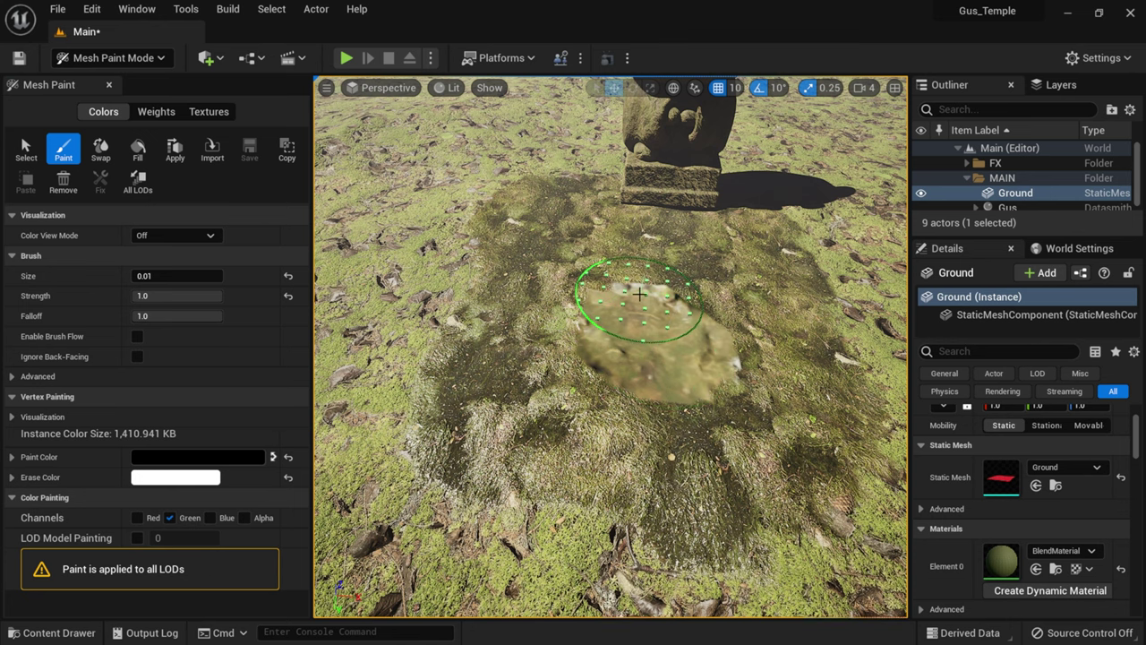
pyautogui.press('super')
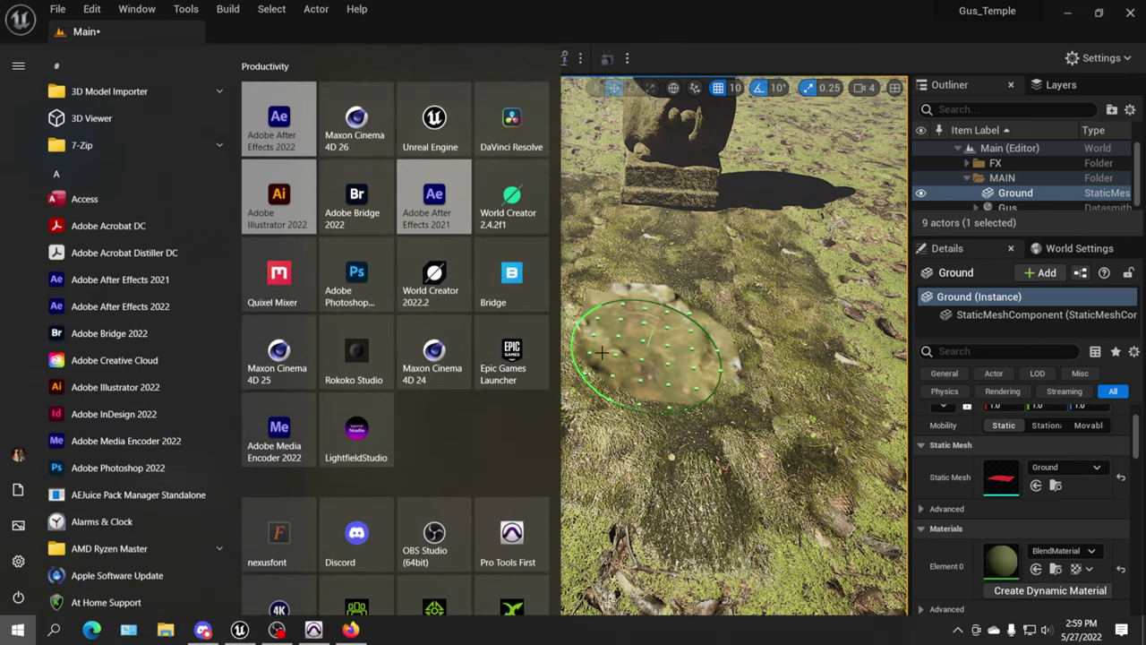
pyautogui.press('super')
# Step: Reopen the ground's BlendMaterial and enable and expand its Top Layer Tiling override
pyautogui.doubleClick(1002, 562)
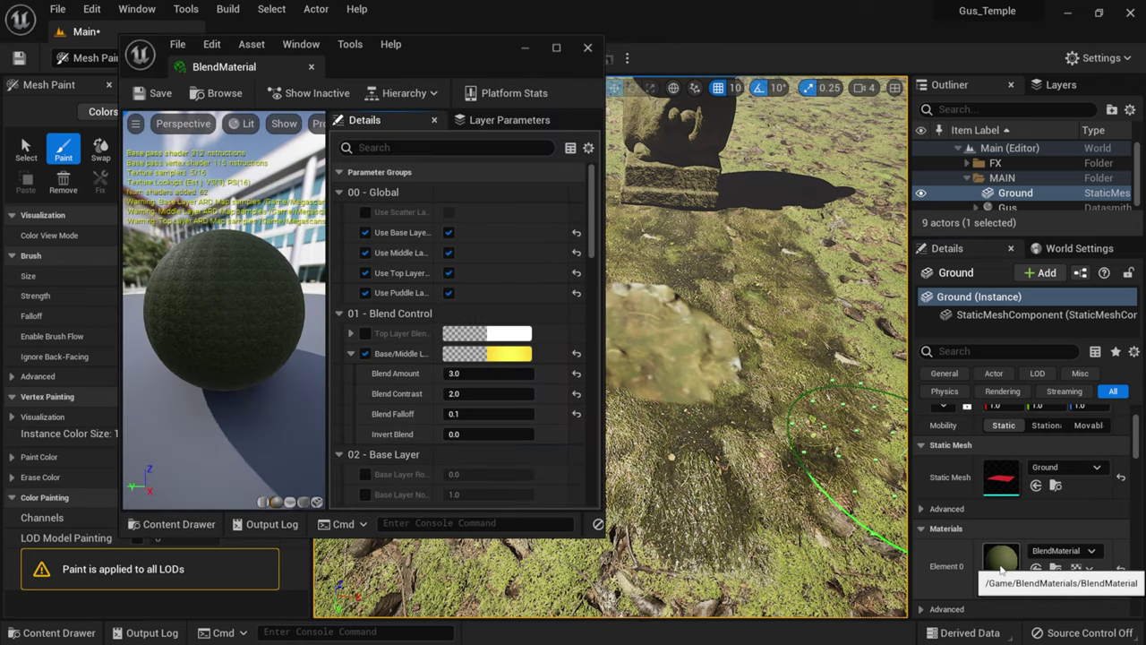
pyautogui.scroll(-10, 363, 362)
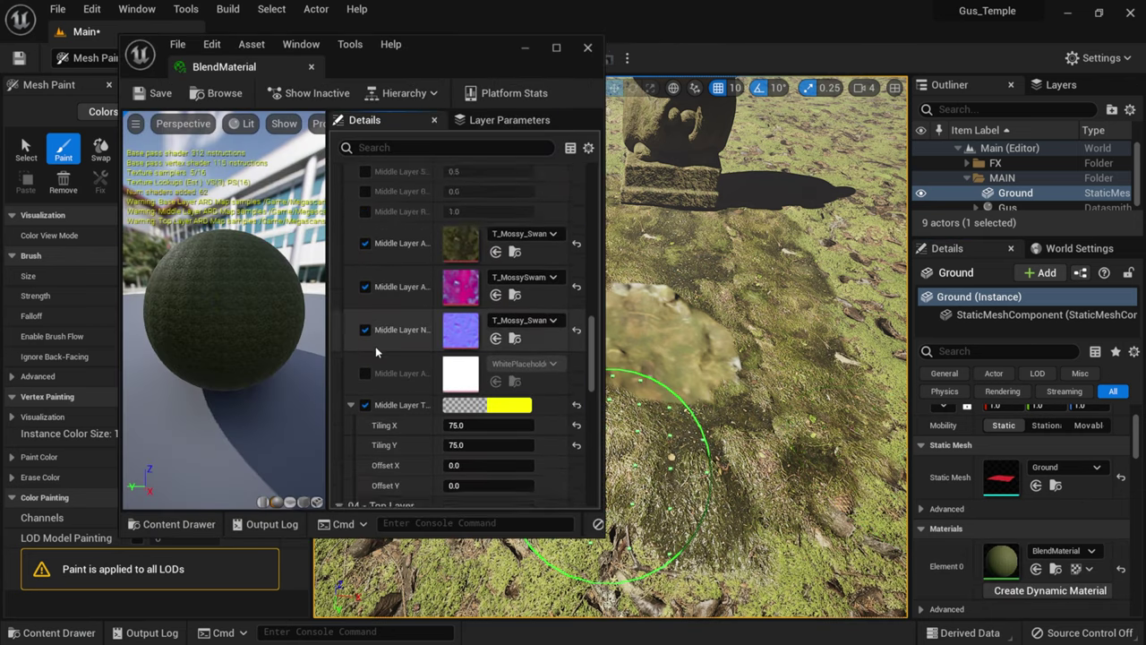
pyautogui.scroll(-5, 374, 346)
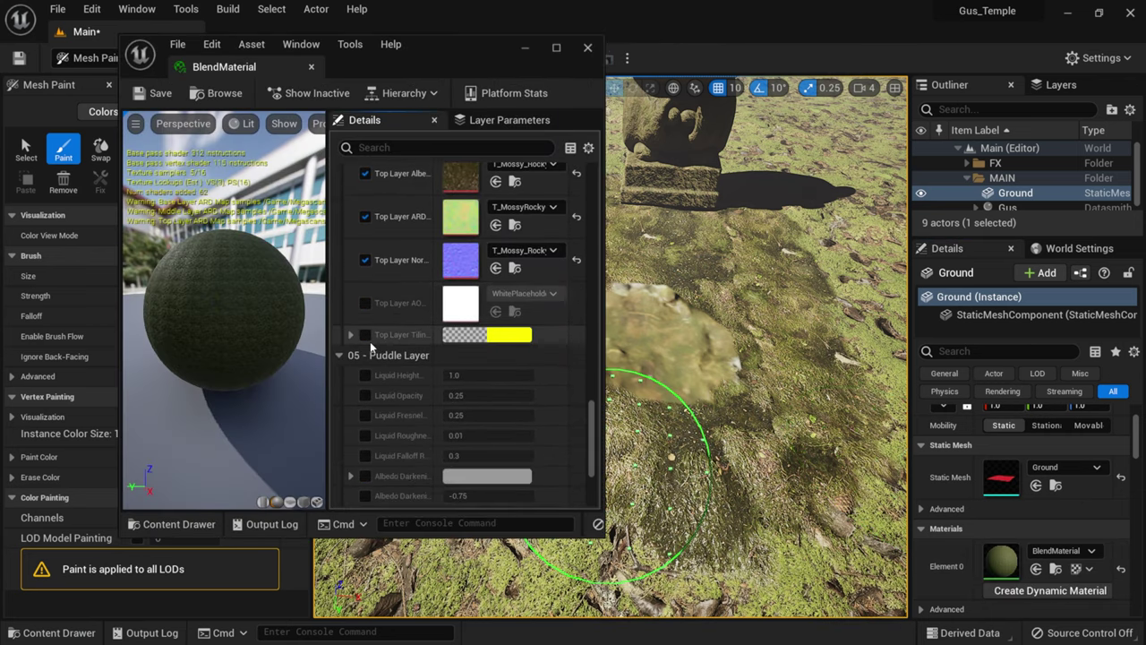
pyautogui.click(351, 334)
pyautogui.scroll(-1, 466, 345)
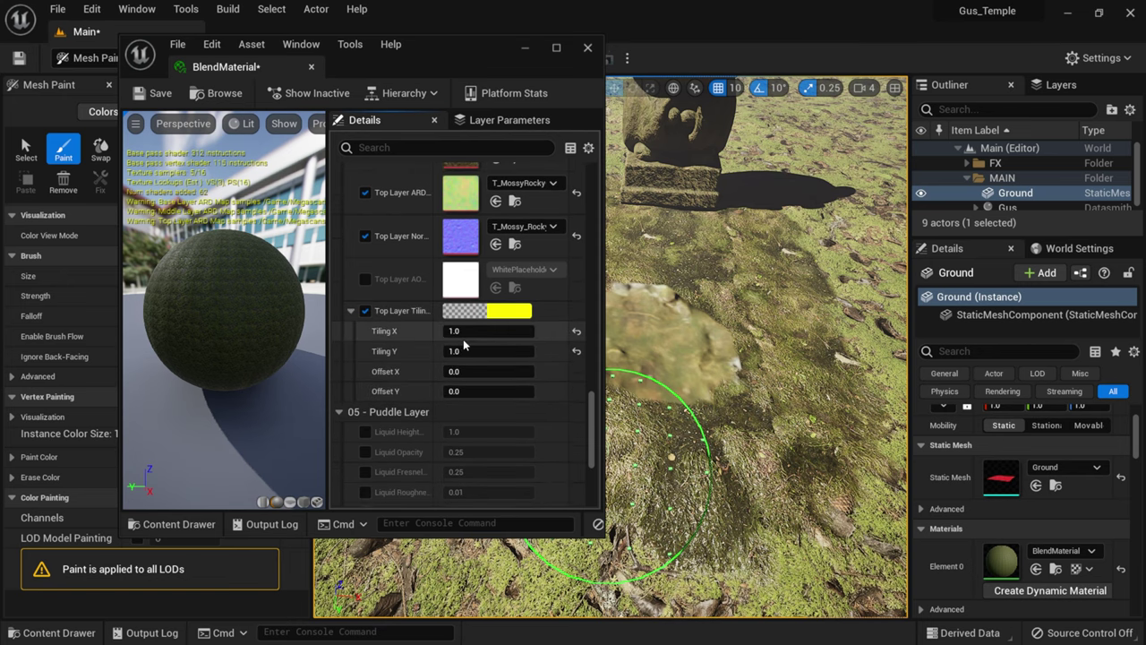
# Step: Try a Top Layer tiling of 50 in X and Y with the painted spot in view
pyautogui.click(466, 331)
pyautogui.moveTo(488, 52); pyautogui.dragTo(322, 50)
pyautogui.write('50')
pyautogui.press('Tab')
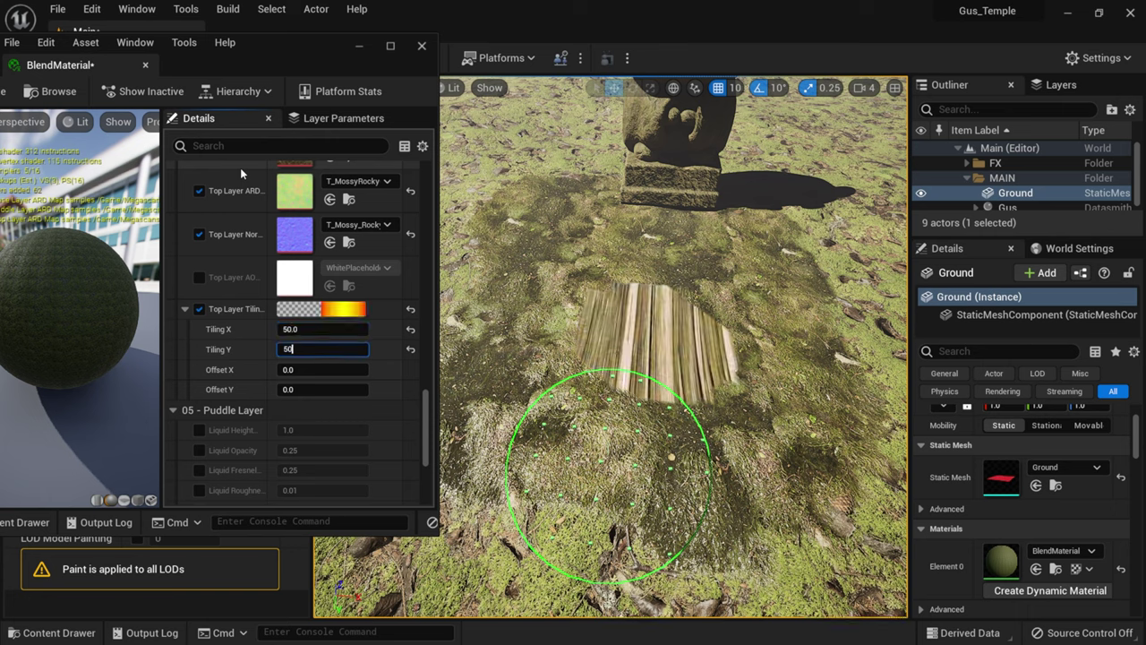
pyautogui.write('50')
pyautogui.press('Return')
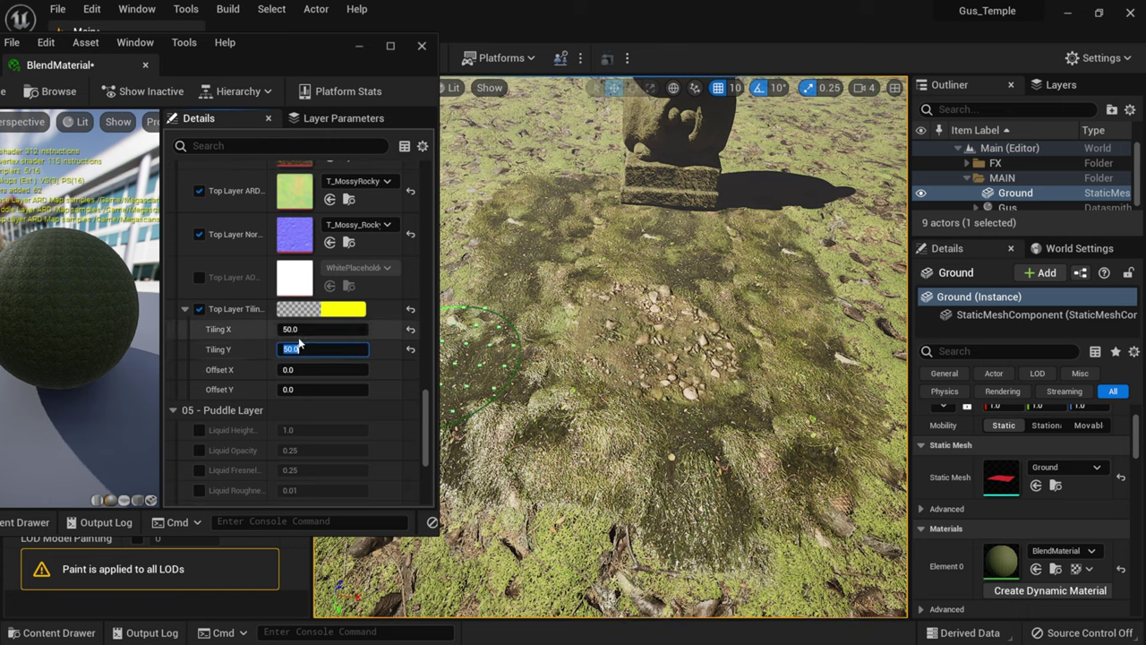
# Step: Set the Top Layer Tiling X and Tiling Y to 75
pyautogui.write('75')
pyautogui.press('Tab')
pyautogui.write('75')
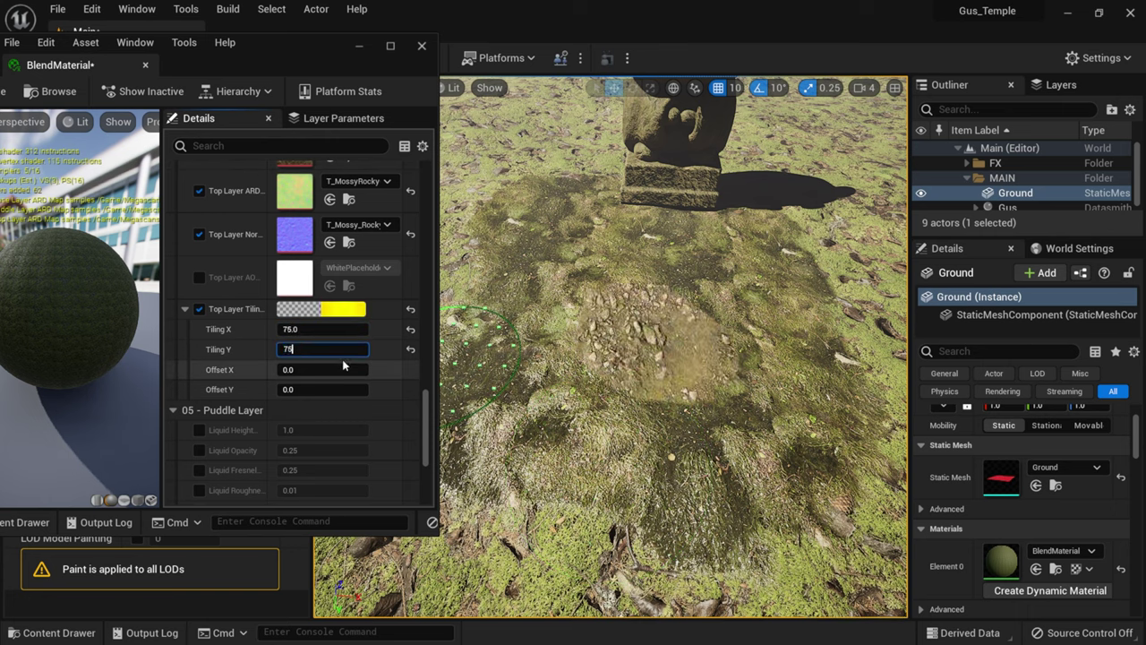
pyautogui.press('Return')
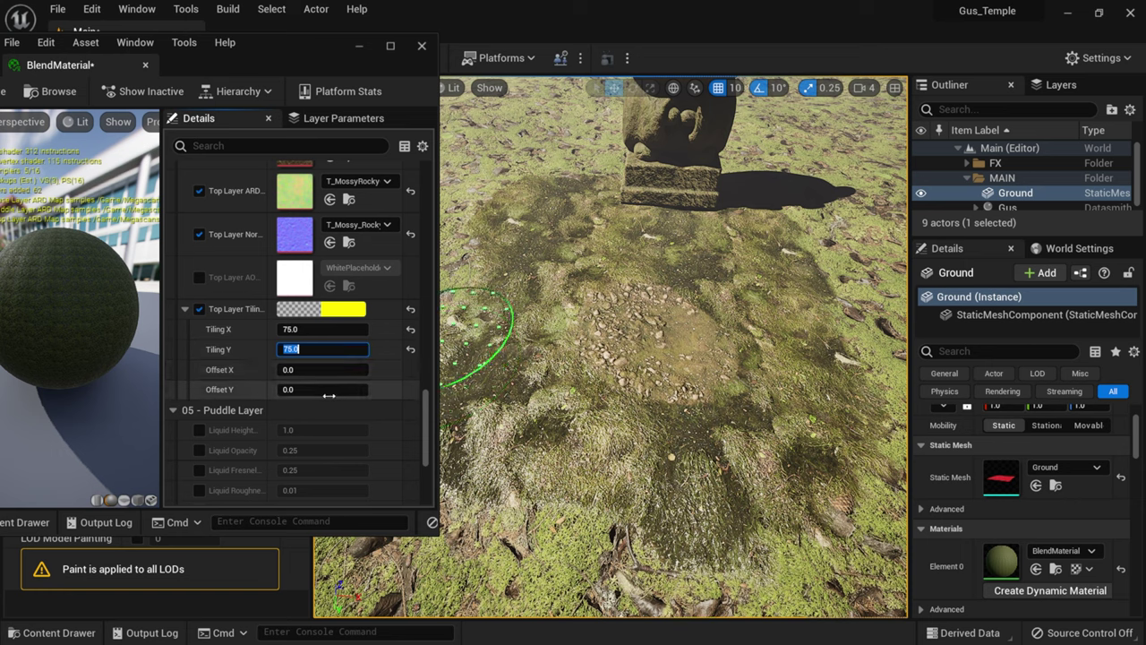
# Step: Enable the Top Layer Blend override in the Blend Control group and expand its values
pyautogui.scroll(3, 386, 422)
pyautogui.scroll(15, 379, 428)
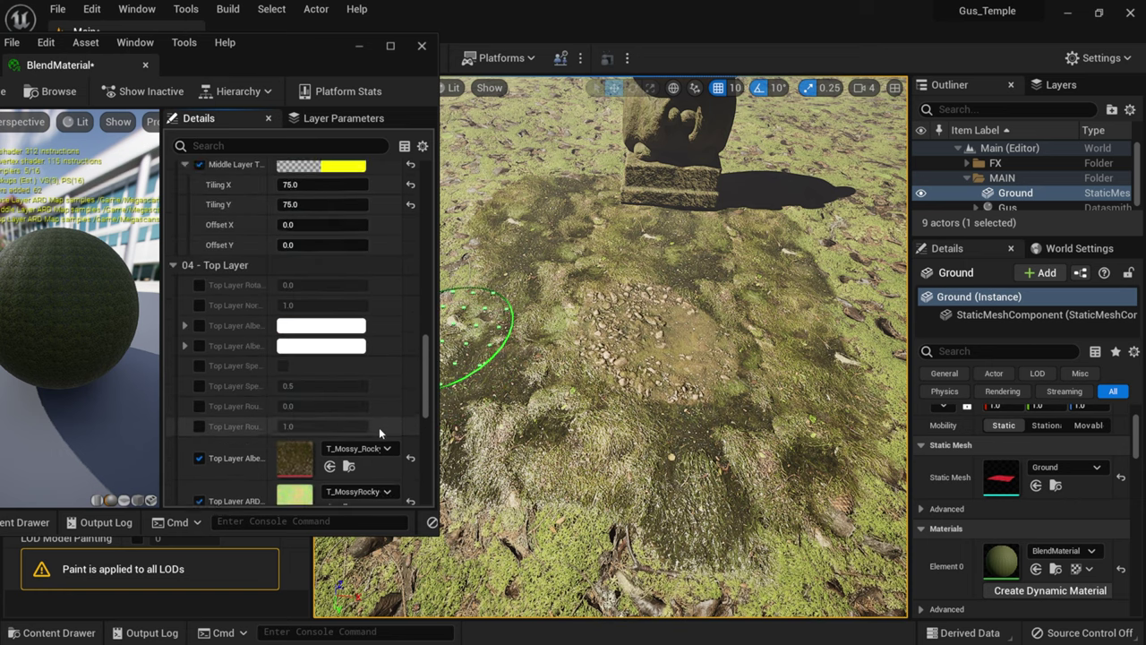
pyautogui.scroll(15, 370, 427)
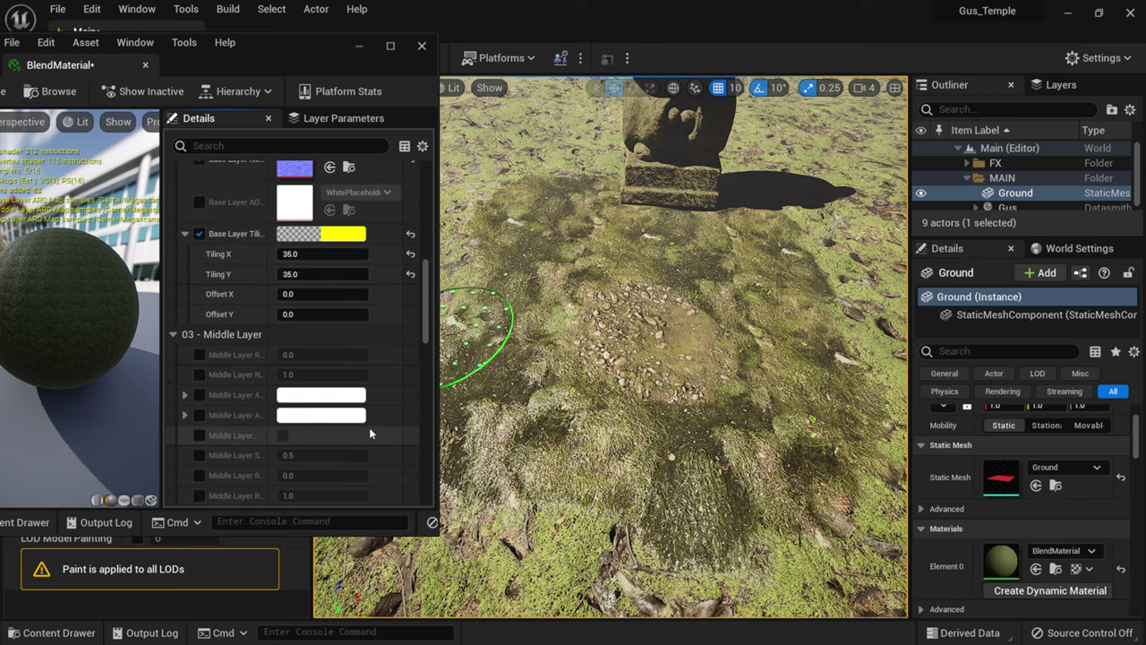
pyautogui.scroll(5, 367, 429)
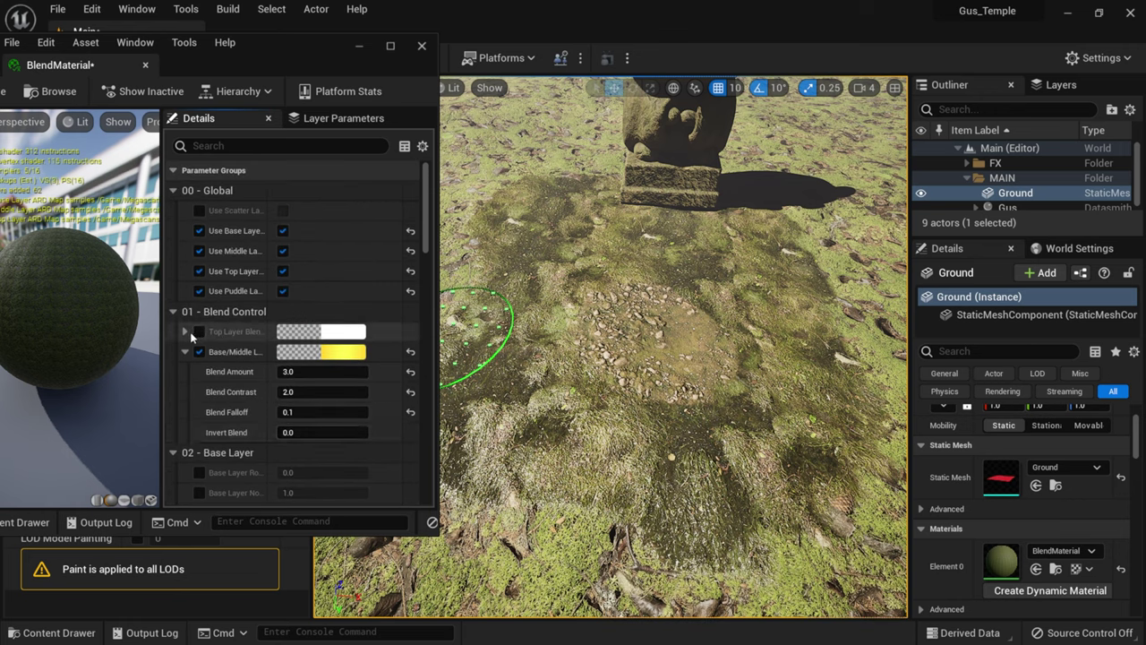
pyautogui.click(199, 332)
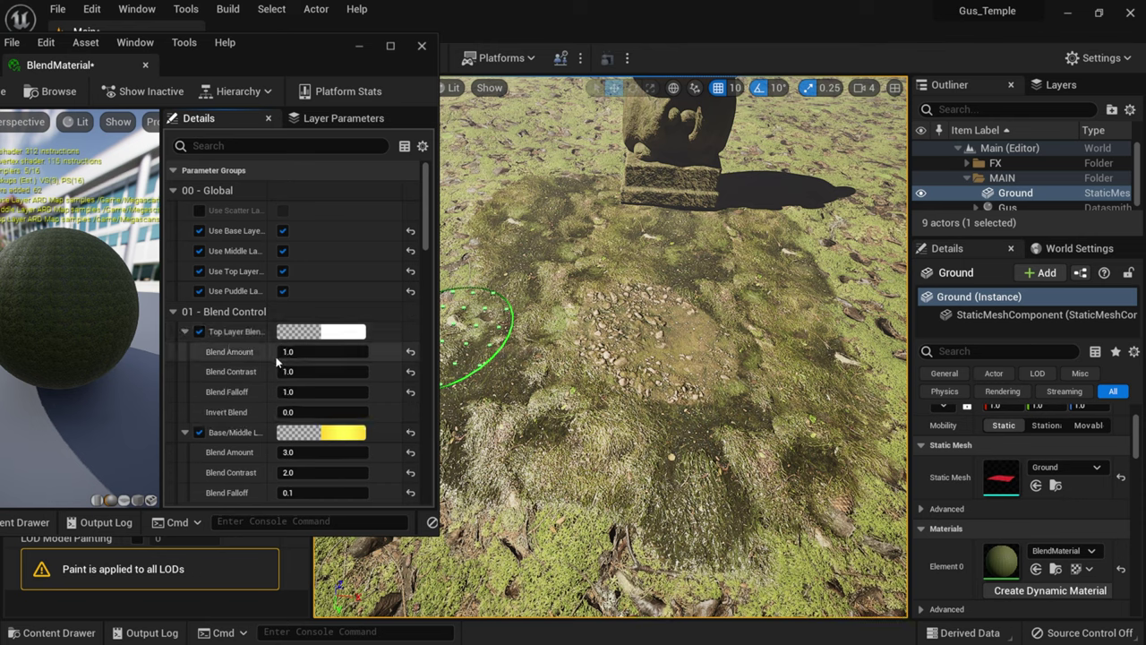
# Step: Try a Top Layer Blend Amount of 10 and return it to 1
pyautogui.write('10')
pyautogui.press('Return')
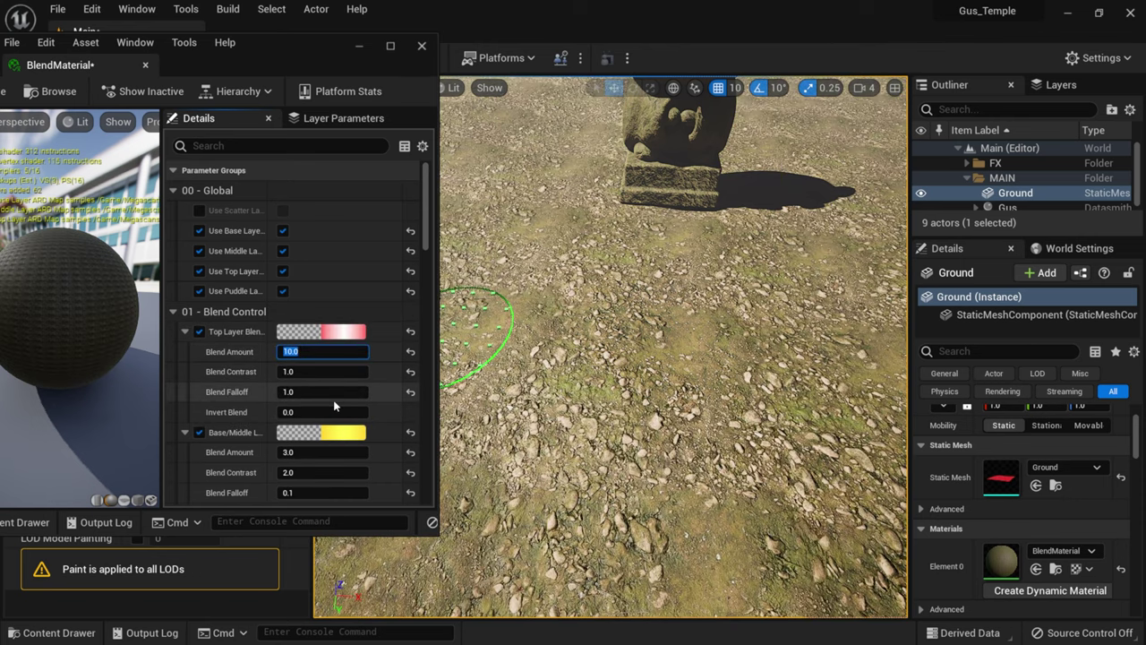
pyautogui.write('1')
pyautogui.press('Return')
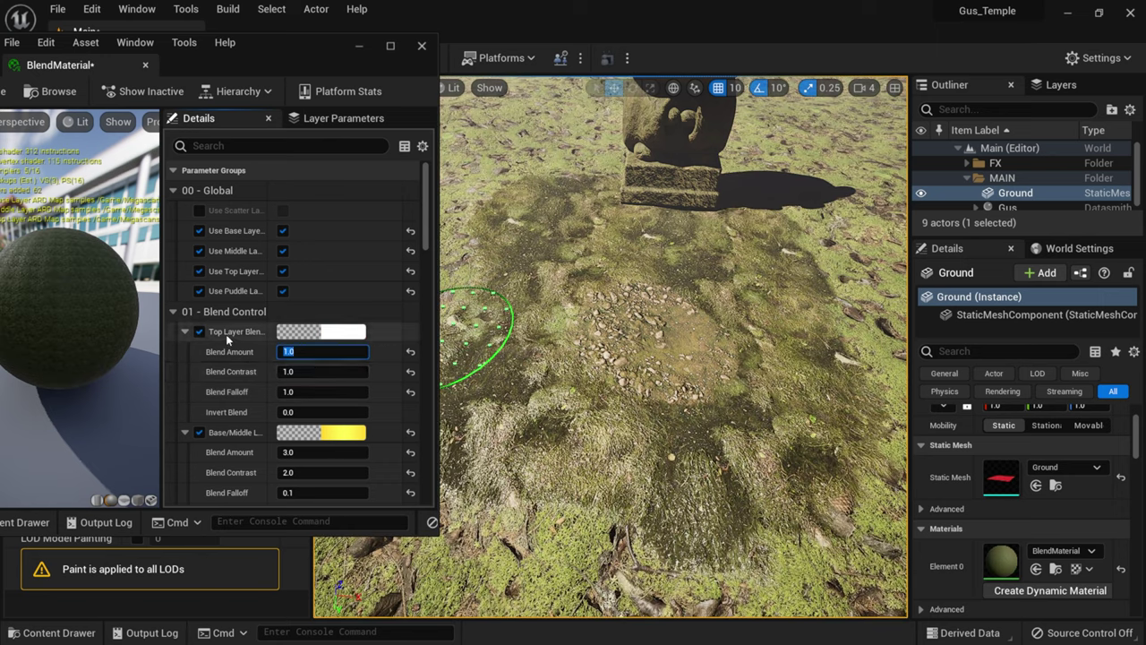
# Step: Set the Top Layer Blend Contrast to 15
pyautogui.click(320, 371)
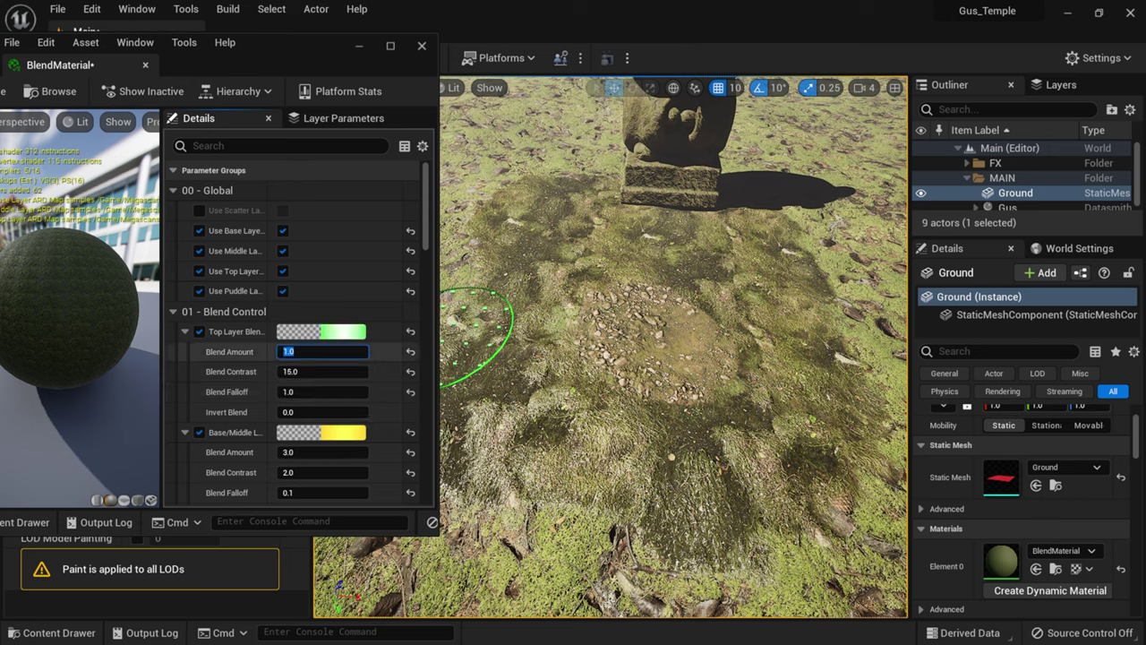
# Step: Try a Top Layer Blend Amount of 0.1 and return it to 1
pyautogui.write('0.1')
pyautogui.press('Return')
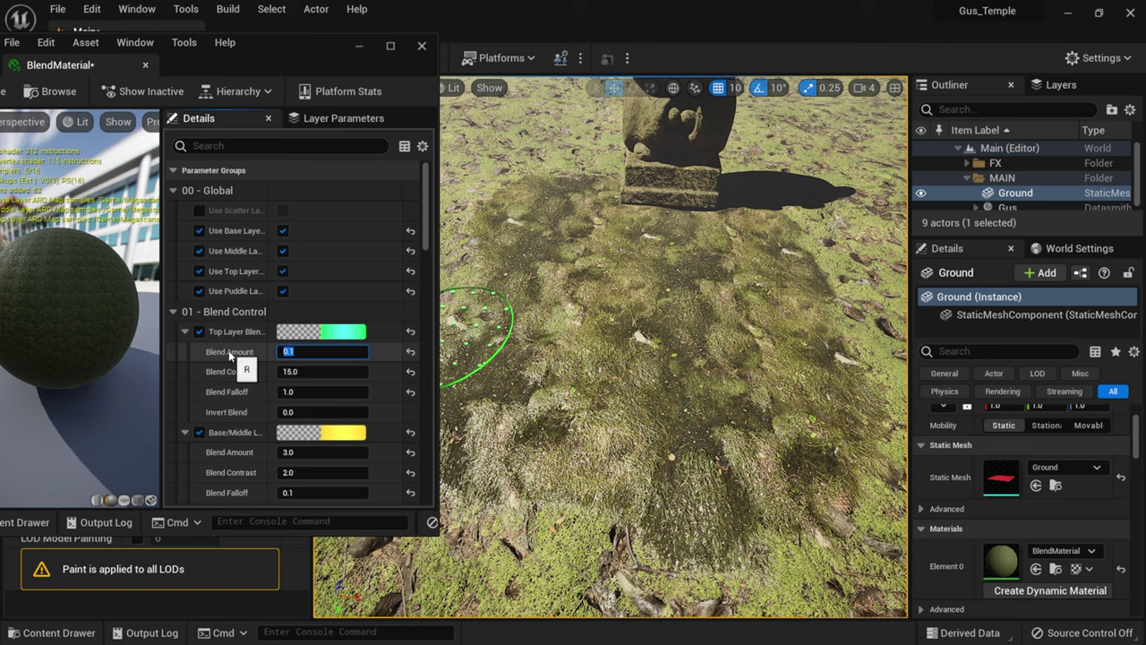
pyautogui.write('1')
pyautogui.press('Return')
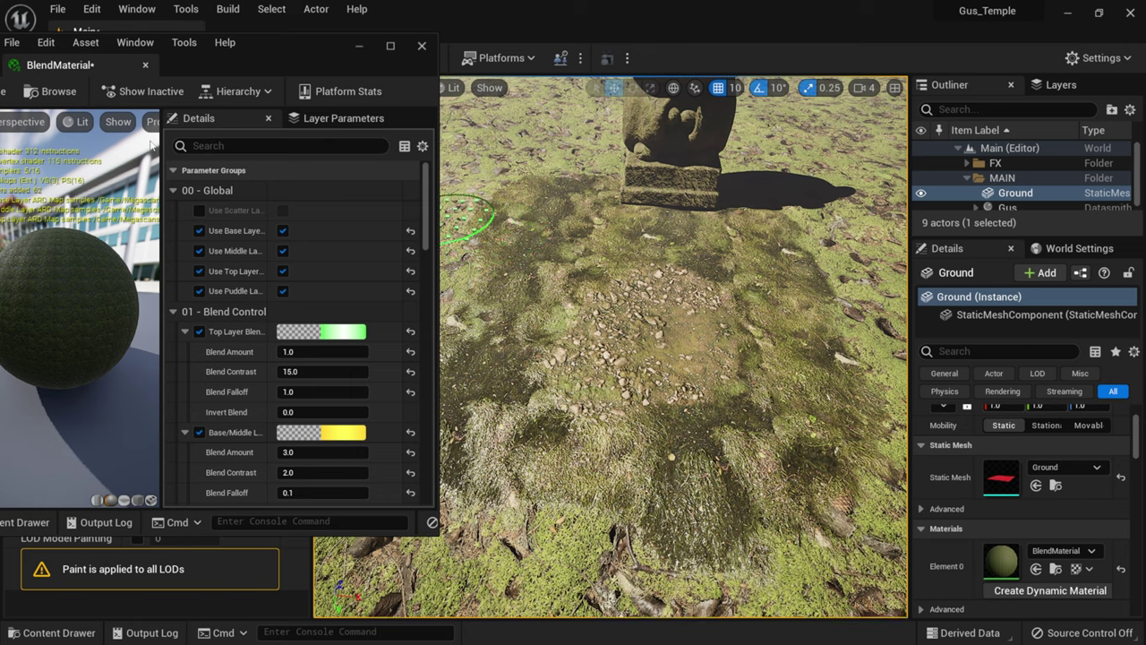
# Step: Save the BlendMaterial instance, keeping its editor open beside the viewport
pyautogui.moveTo(248, 65); pyautogui.dragTo(333, 56)
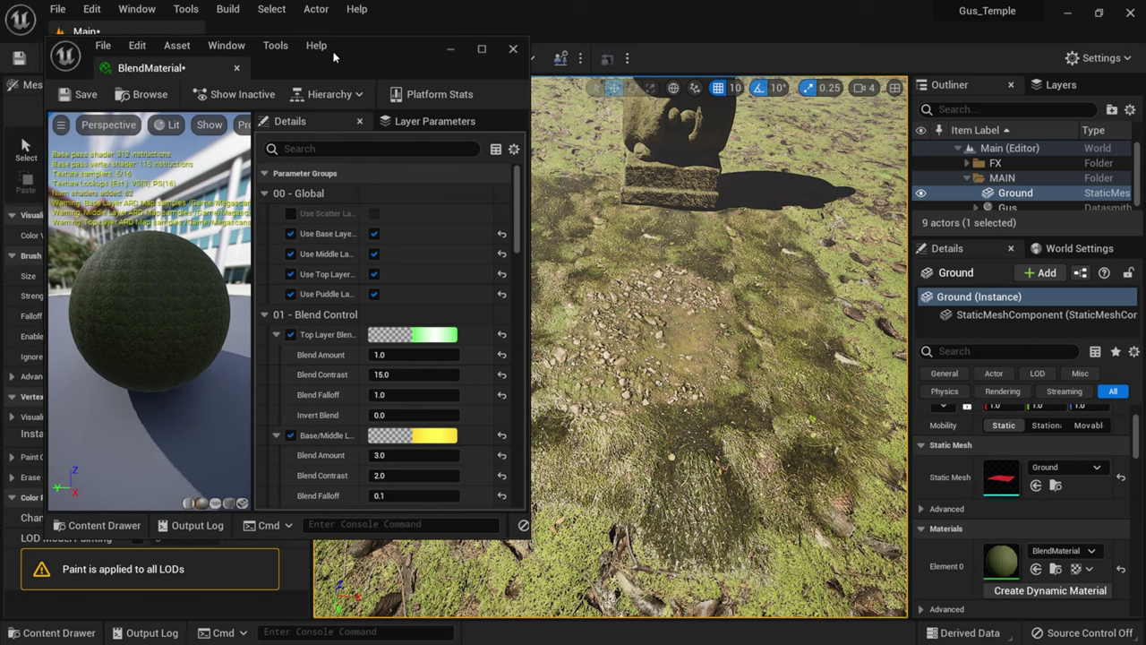
pyautogui.click(93, 100)
pyautogui.moveTo(454, 74); pyautogui.dragTo(367, 71)
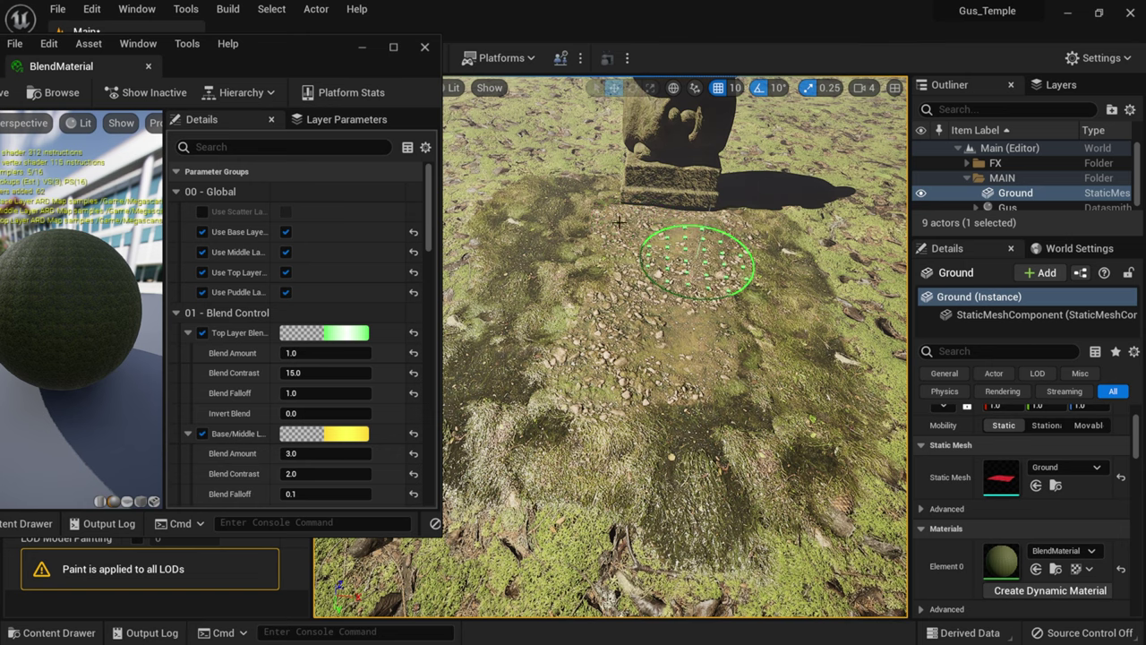
# Step: Paint a continuous gravel path over the darker moss strip in front of the statue's base
pyautogui.moveTo(620, 221)
pyautogui.mouseDown()
pyautogui.moveTo(606, 287)
pyautogui.moveTo(624, 454)
pyautogui.moveTo(677, 455)
pyautogui.moveTo(686, 249)
pyautogui.moveTo(708, 225)
pyautogui.moveTo(694, 257)
pyautogui.moveTo(686, 380)
pyautogui.moveTo(670, 406)
pyautogui.mouseUp()
pyautogui.scroll(-2, 636, 402)
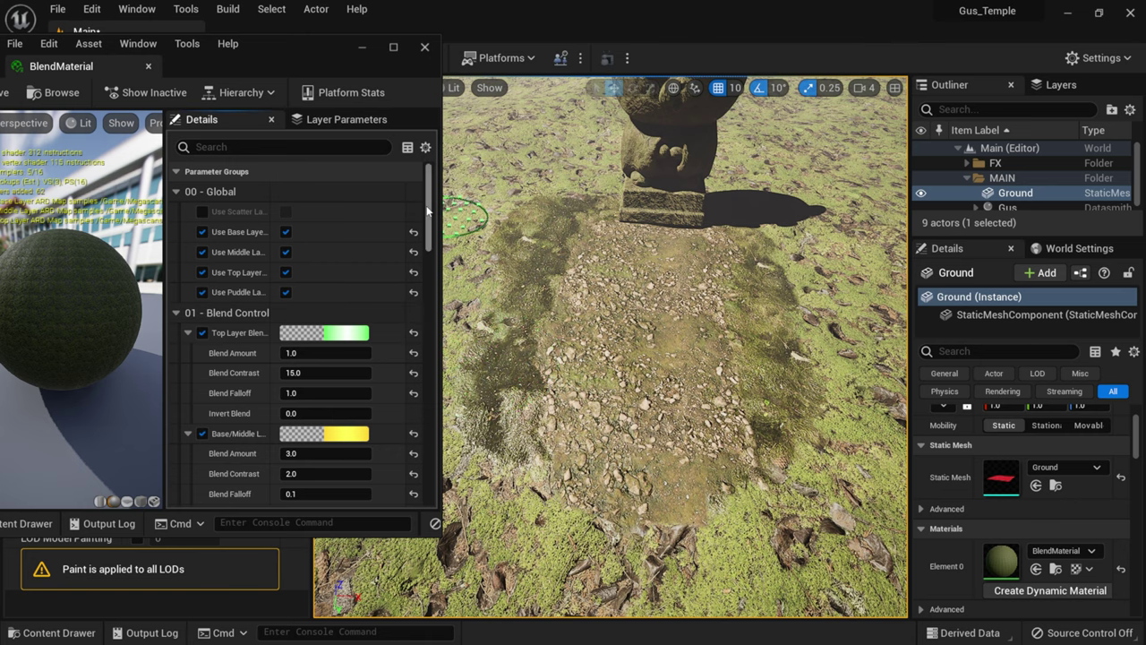
pyautogui.scroll(-5, 427, 210)
pyautogui.scroll(4, 403, 224)
# Step: Minimize the material editor and, with only the Blue channel enabled, paint puddles along both sides of the gravel path
pyautogui.click(360, 49)
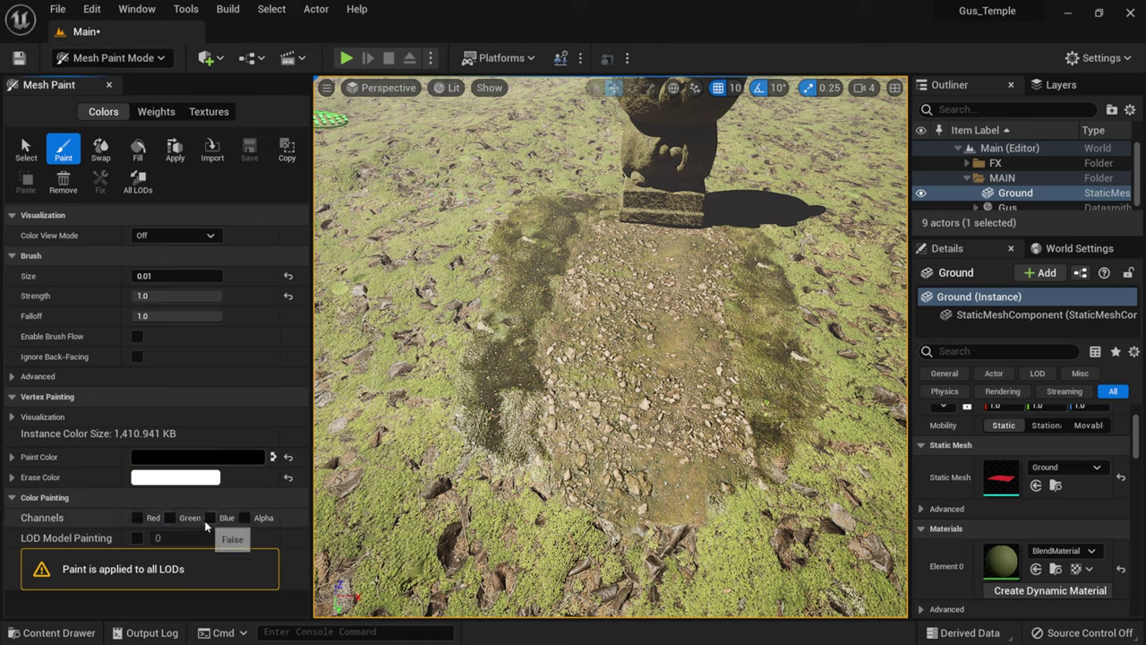
pyautogui.moveTo(537, 225); pyautogui.dragTo(517, 291)
pyautogui.moveTo(506, 345)
pyautogui.mouseDown()
pyautogui.moveTo(504, 376)
pyautogui.moveTo(486, 363)
pyautogui.moveTo(573, 287)
pyautogui.mouseUp()
pyautogui.moveTo(732, 235)
pyautogui.mouseDown()
pyautogui.moveTo(762, 366)
pyautogui.moveTo(754, 470)
pyautogui.moveTo(786, 439)
pyautogui.mouseUp()
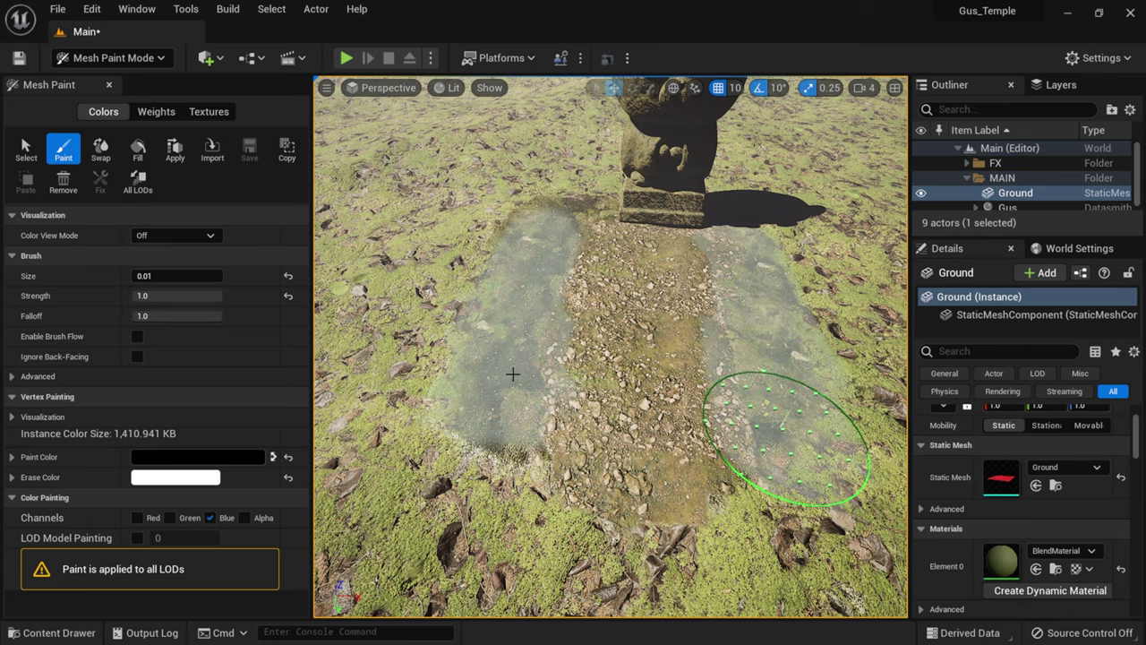
pyautogui.scroll(6, 514, 369)
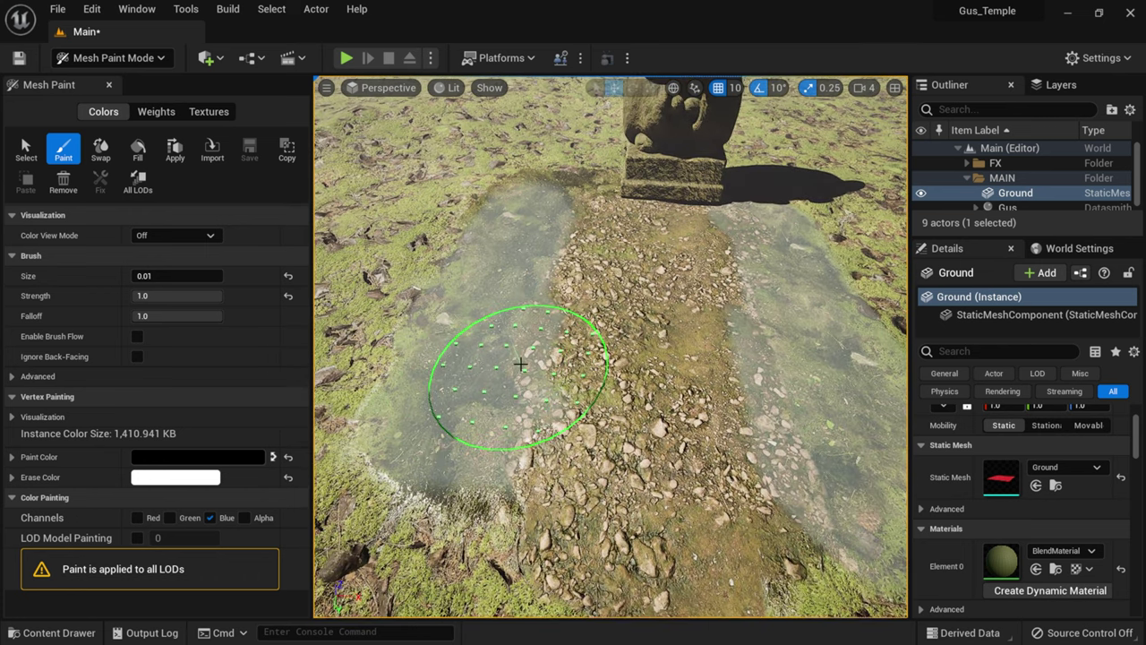
pyautogui.moveTo(520, 364); pyautogui.dragTo(604, 258, button='right')
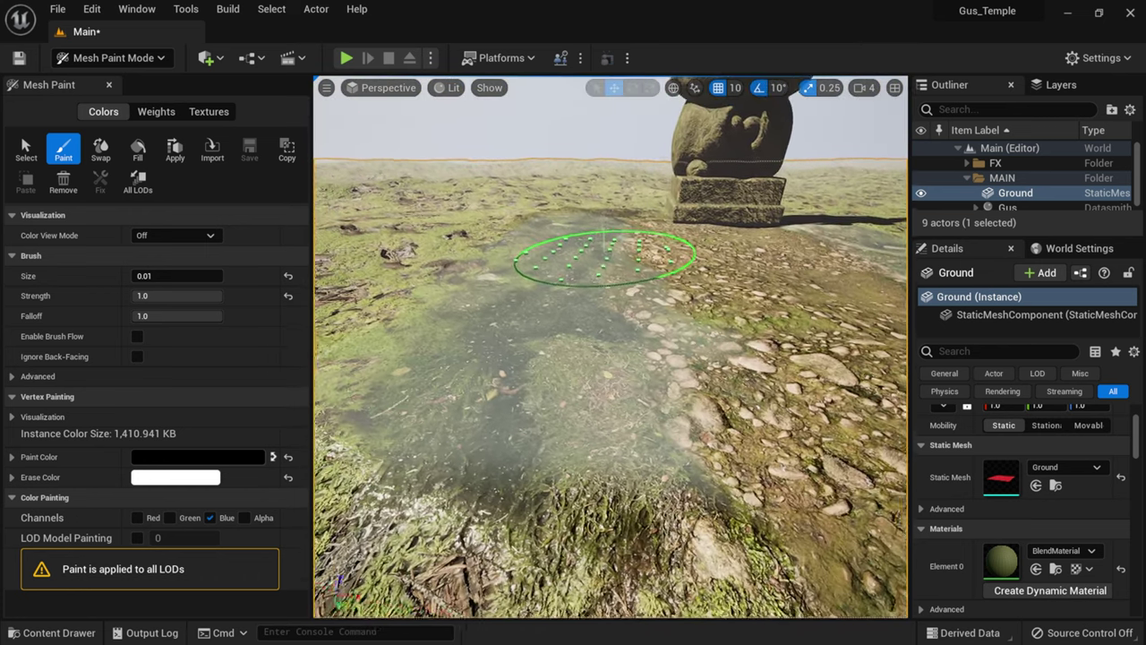
pyautogui.scroll(5, 604, 258)
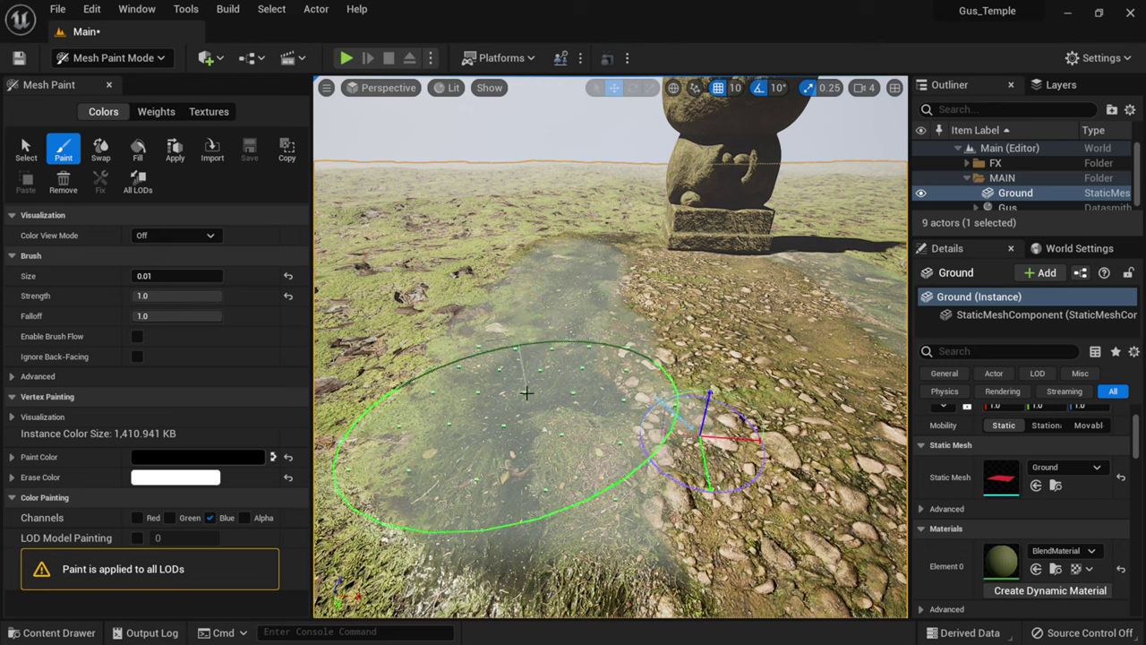
pyautogui.scroll(3, 537, 403)
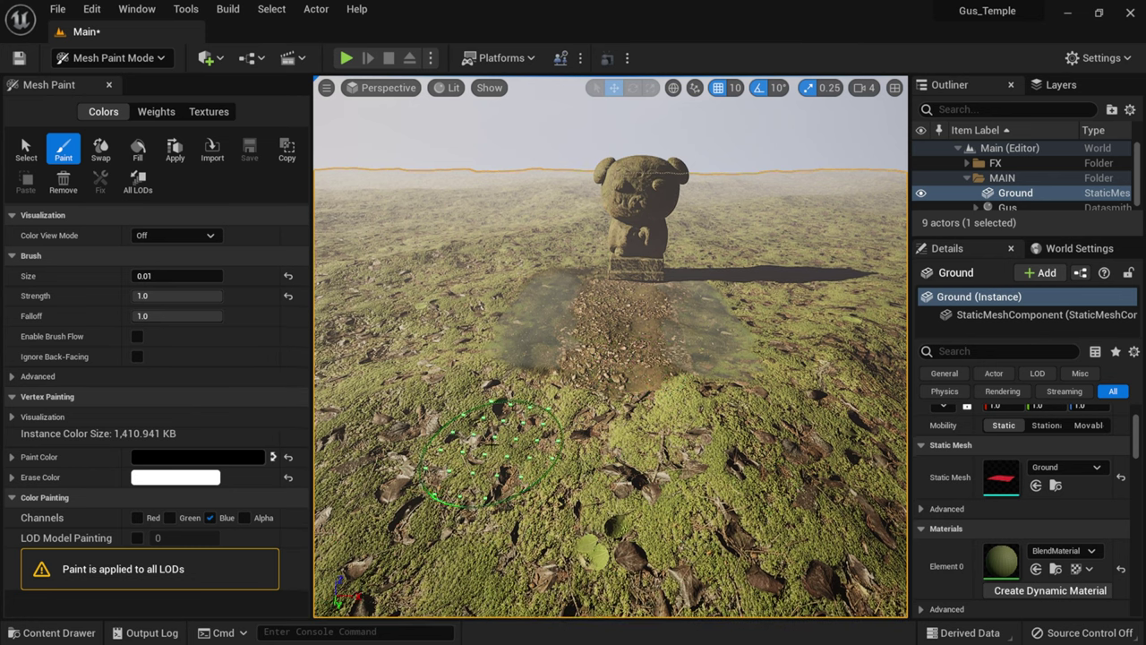
# Step: Reopen the ground's BlendMaterial and go to the Base Layer tiling values
pyautogui.doubleClick(1001, 560)
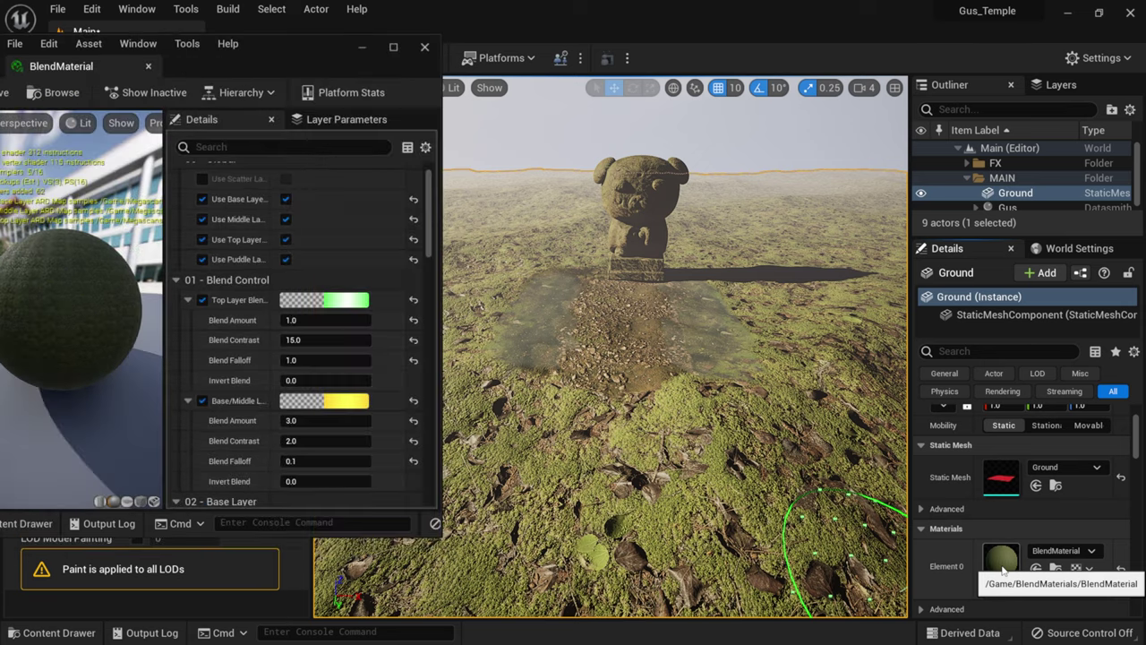
pyautogui.scroll(1, 285, 352)
pyautogui.scroll(-10, 285, 351)
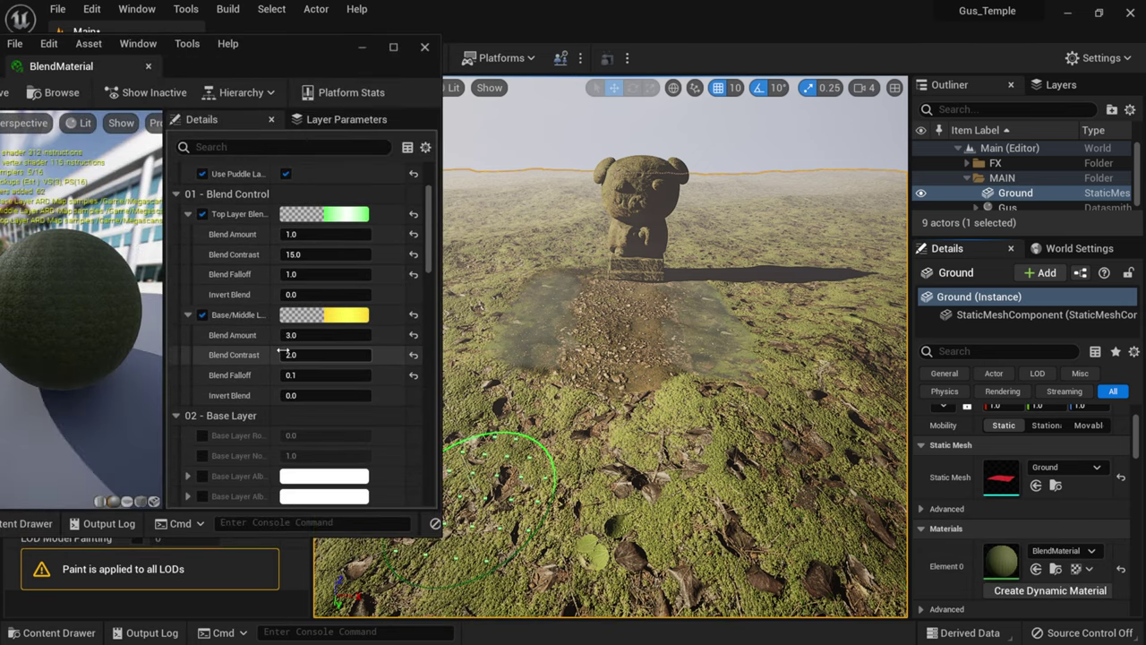
pyautogui.scroll(5, 266, 349)
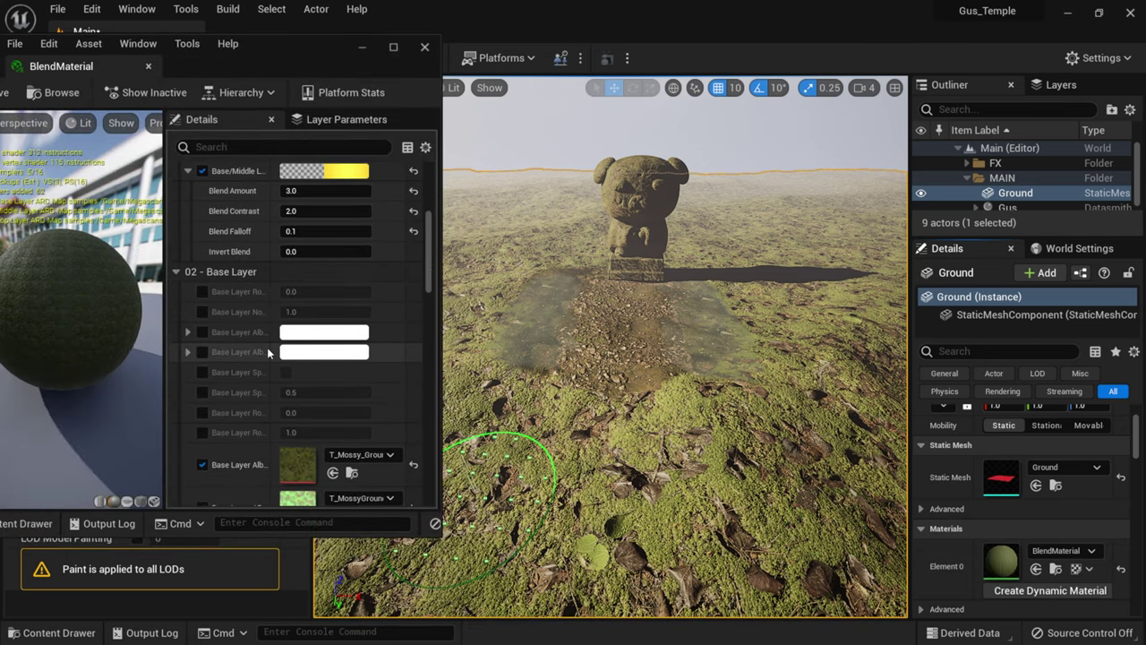
pyautogui.scroll(-8, 265, 351)
pyautogui.scroll(-1, 264, 347)
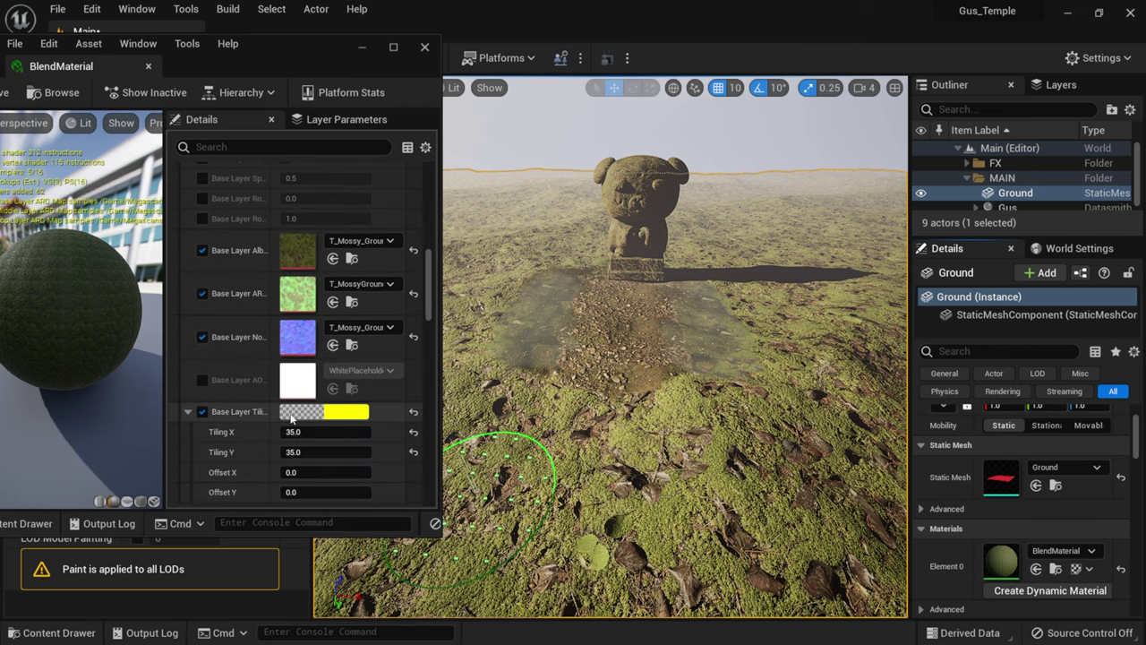
# Step: Set the Base Layer Tiling X and Tiling Y to 50
pyautogui.click(304, 432)
pyautogui.write('50')
pyautogui.press('Tab')
pyautogui.write('50')
pyautogui.press('Return')
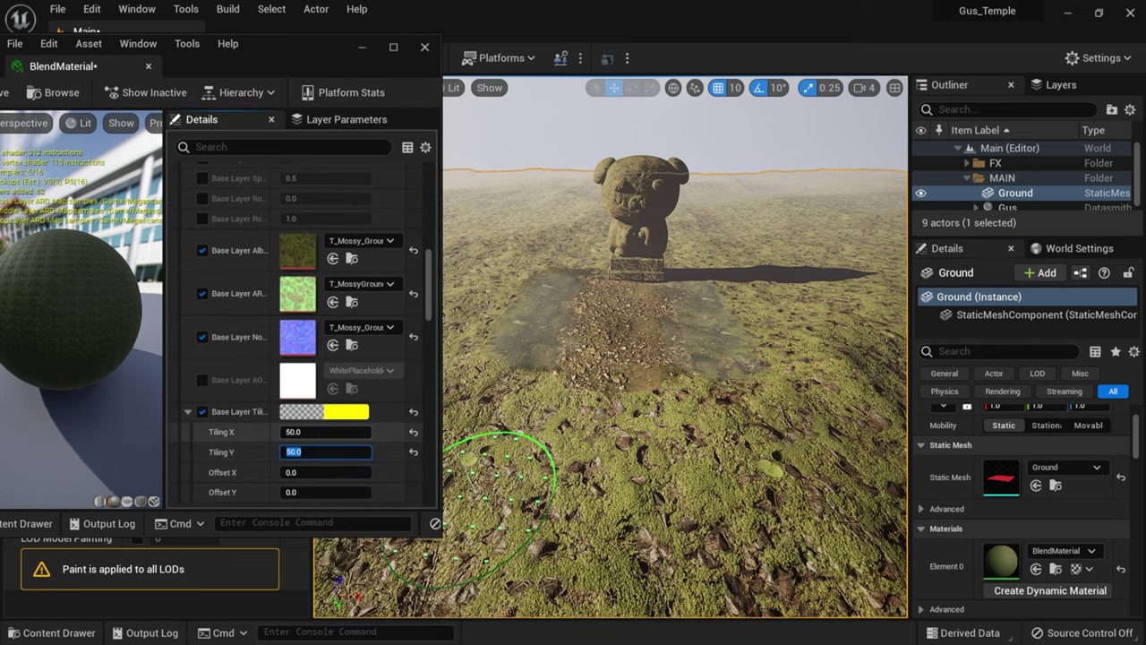
# Step: Set the Base Layer Tiling X and Tiling Y to 75, correcting the mistyped Y value of 7
pyautogui.write('75')
pyautogui.press('Tab')
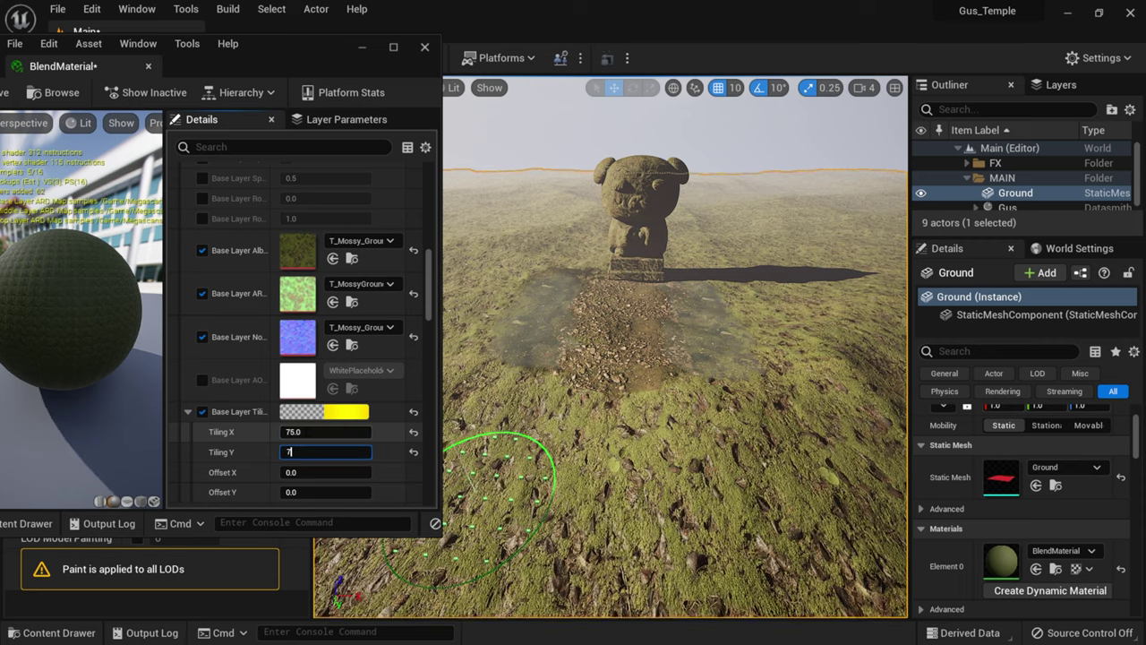
pyautogui.write('7')
pyautogui.press('Return')
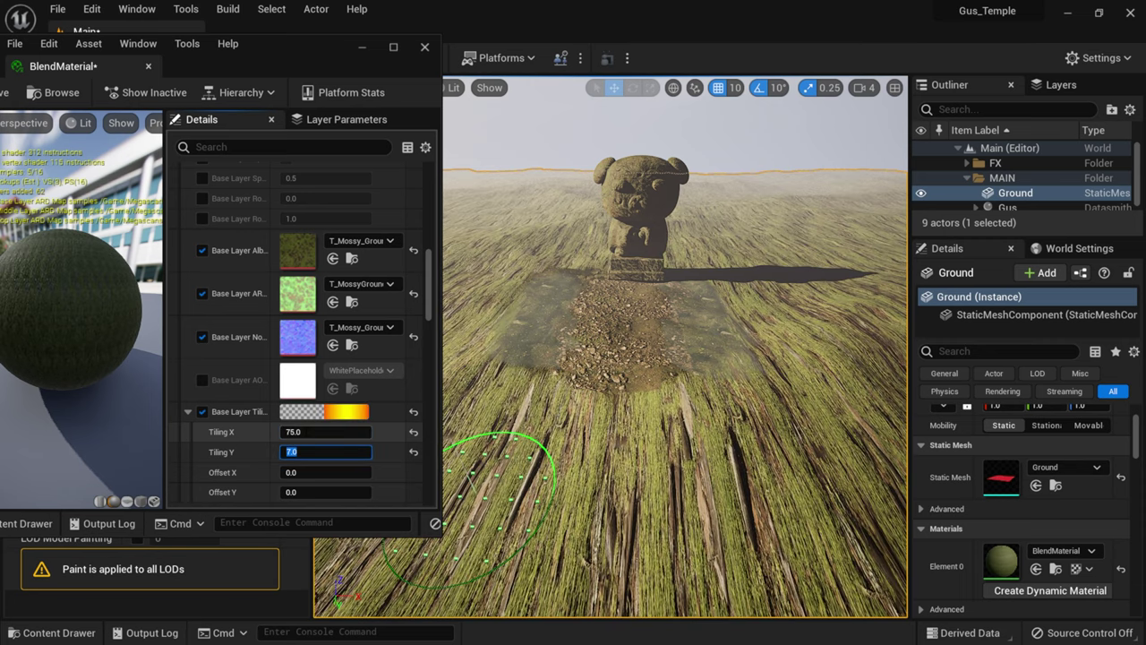
pyautogui.press('Right')
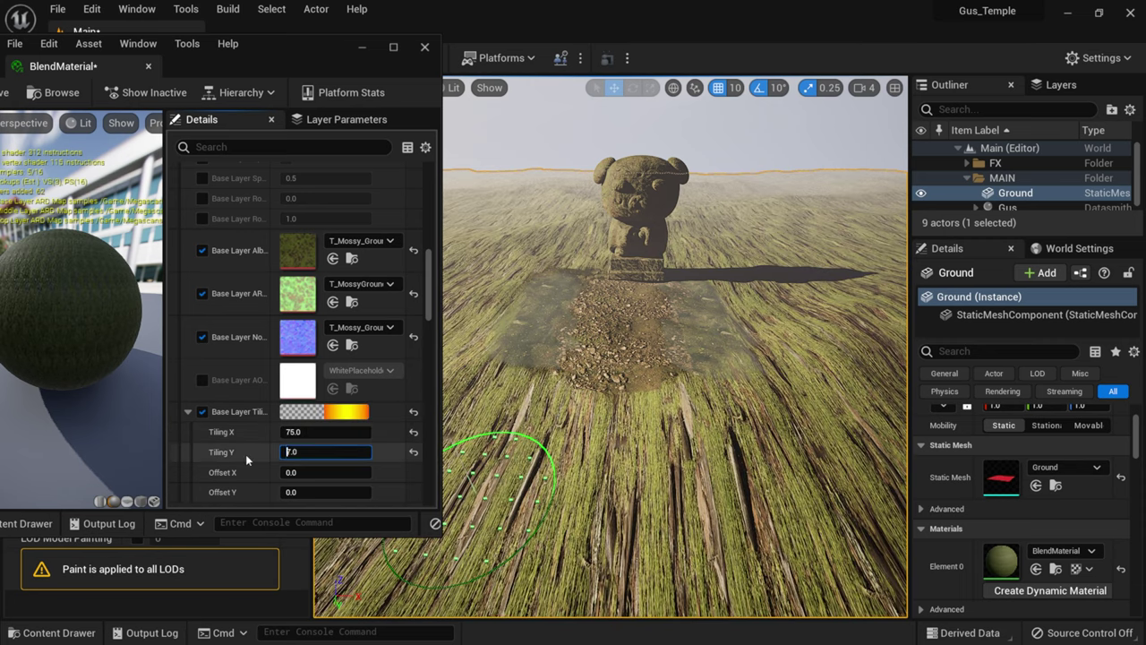
pyautogui.hotkey('ctrl', 'a')
pyautogui.write('75')
pyautogui.press('Return')
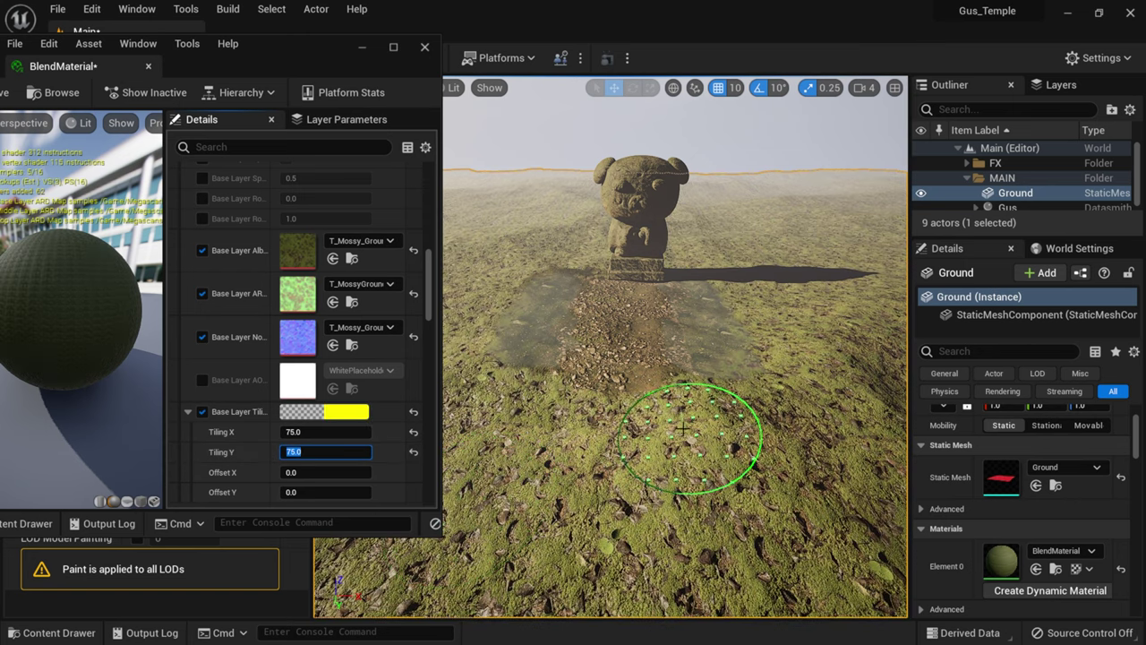
# Step: Set the Base Layer Tiling X and Tiling Y to 85
pyautogui.scroll(2, 698, 396)
pyautogui.scroll(4, 616, 390)
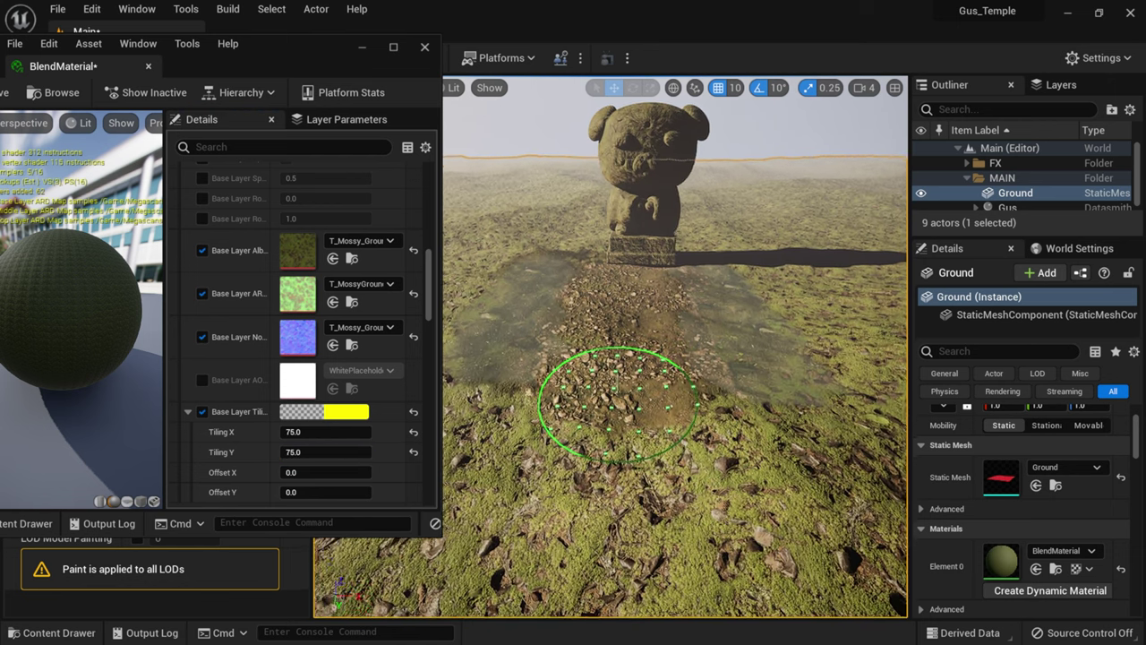
pyautogui.click(295, 431)
pyautogui.write('85')
pyautogui.press('Tab')
pyautogui.write('85')
pyautogui.press('Return')
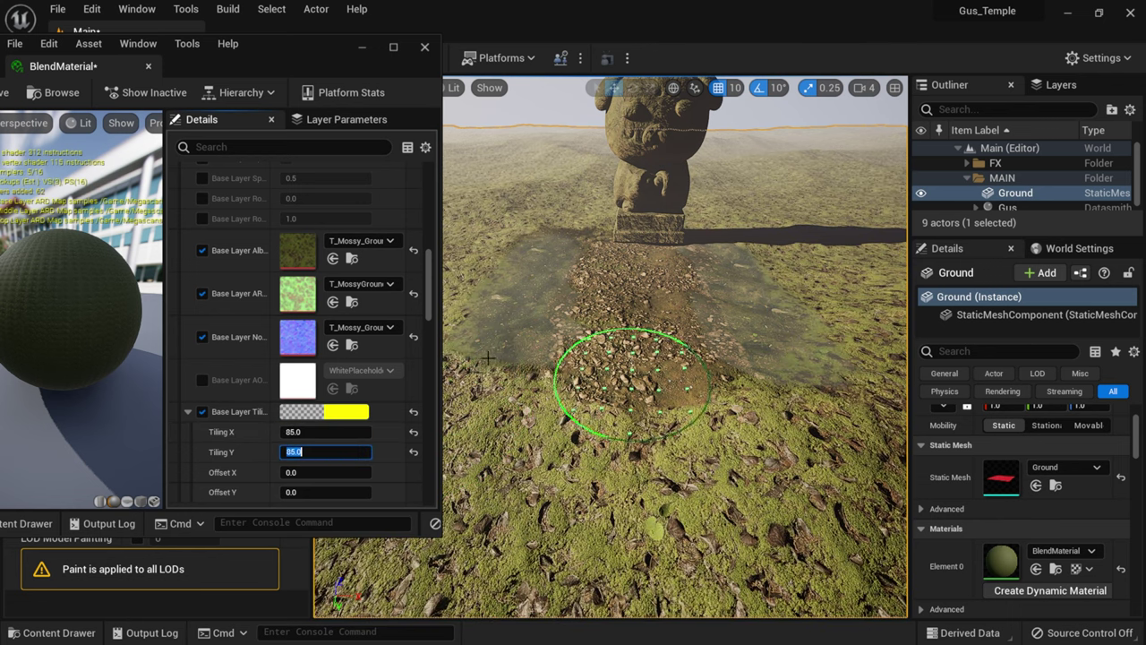
# Step: Save the BlendMaterial instance and close its editor
pyautogui.moveTo(279, 77); pyautogui.dragTo(416, 83)
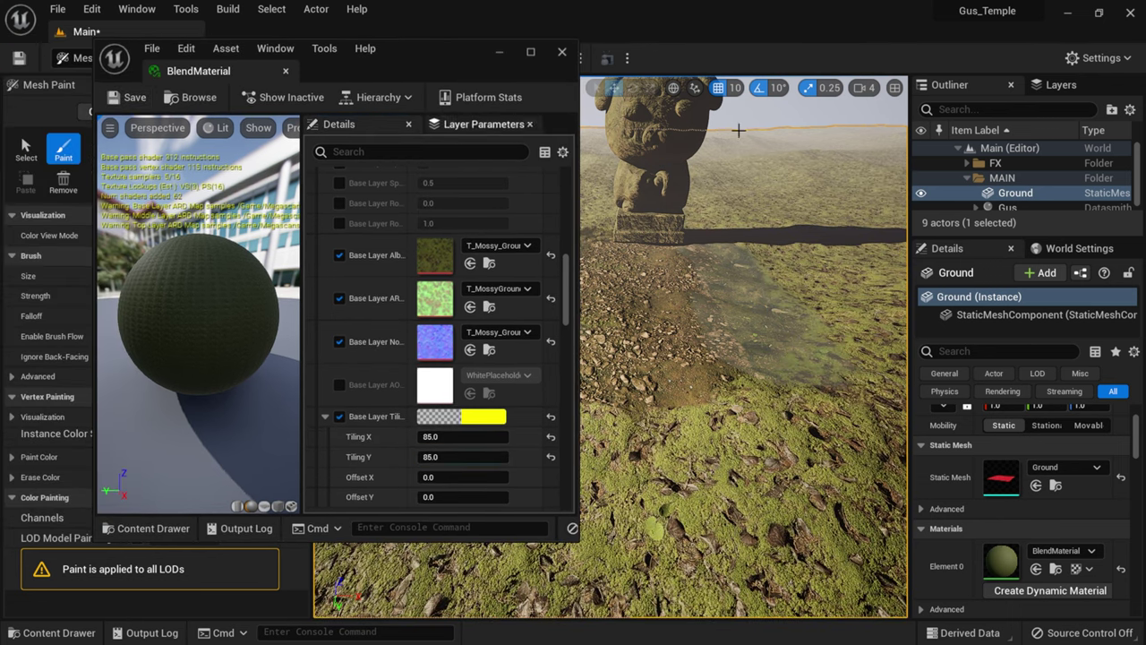
pyautogui.click(560, 53)
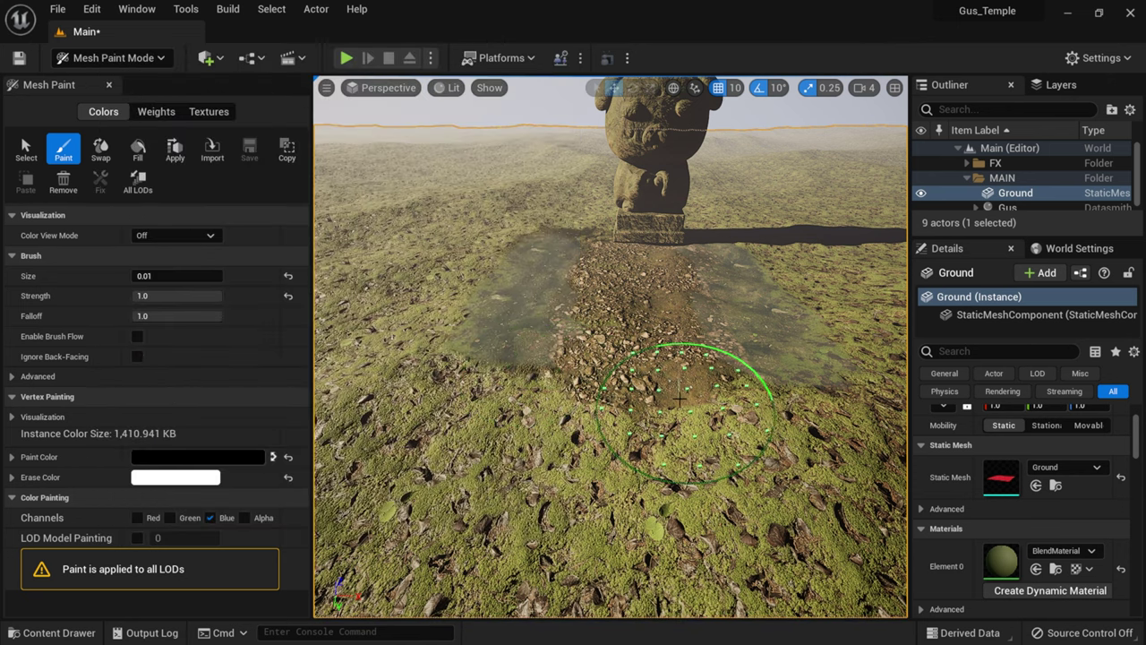
pyautogui.scroll(3, 685, 443)
pyautogui.scroll(-4, 685, 443)
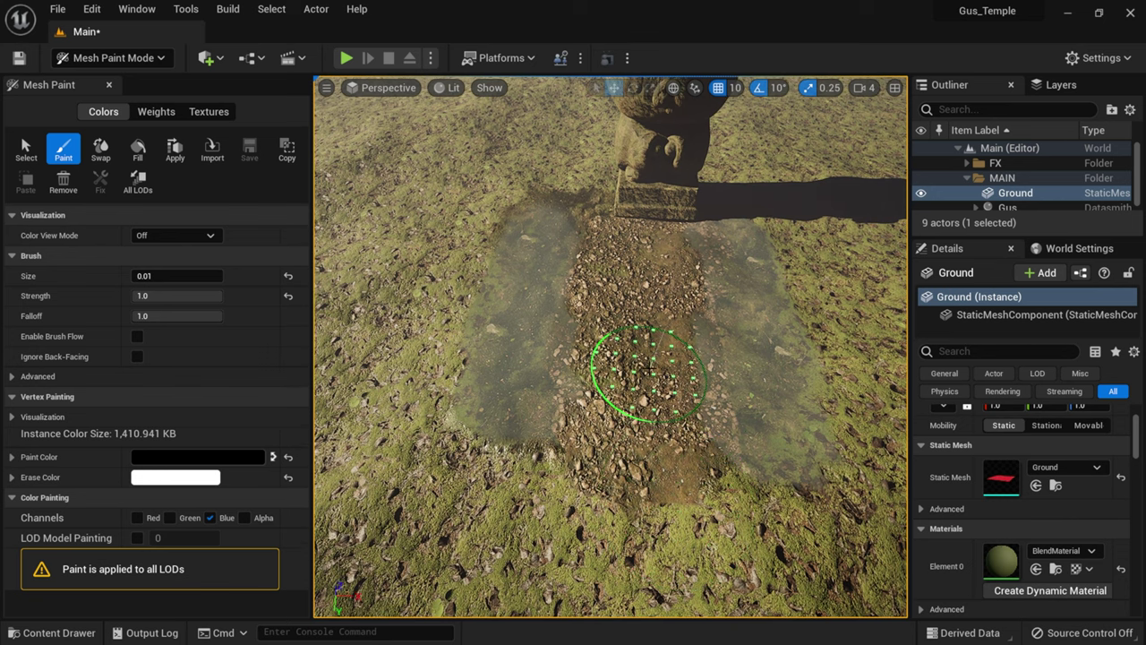
pyautogui.scroll(-3, 653, 379)
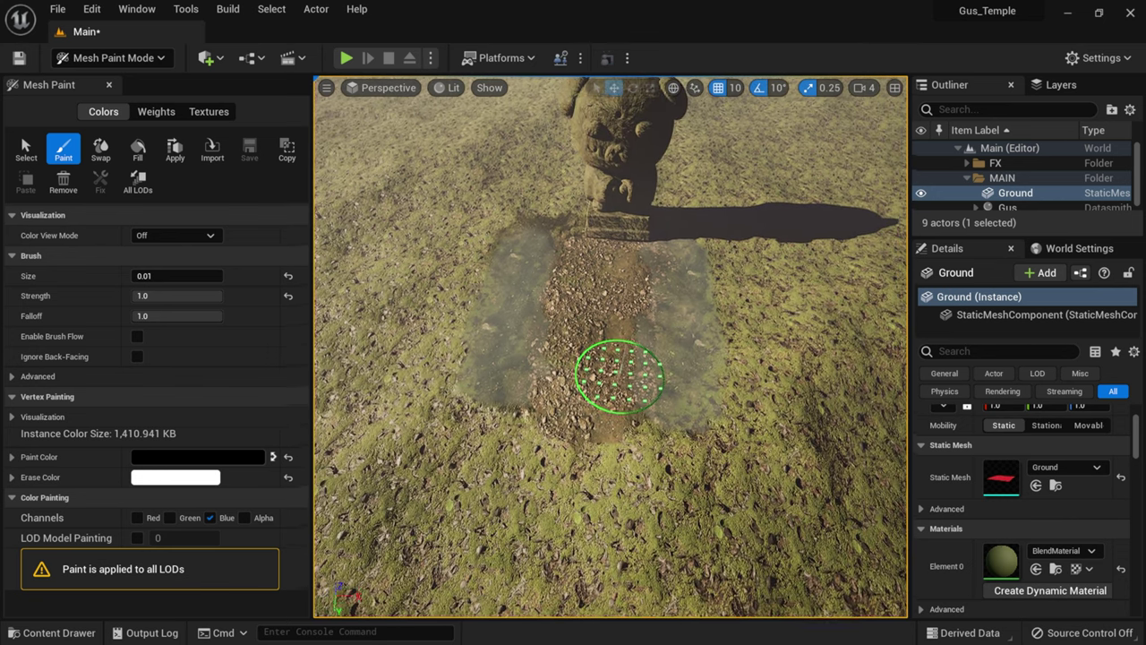
pyautogui.scroll(-5, 629, 358)
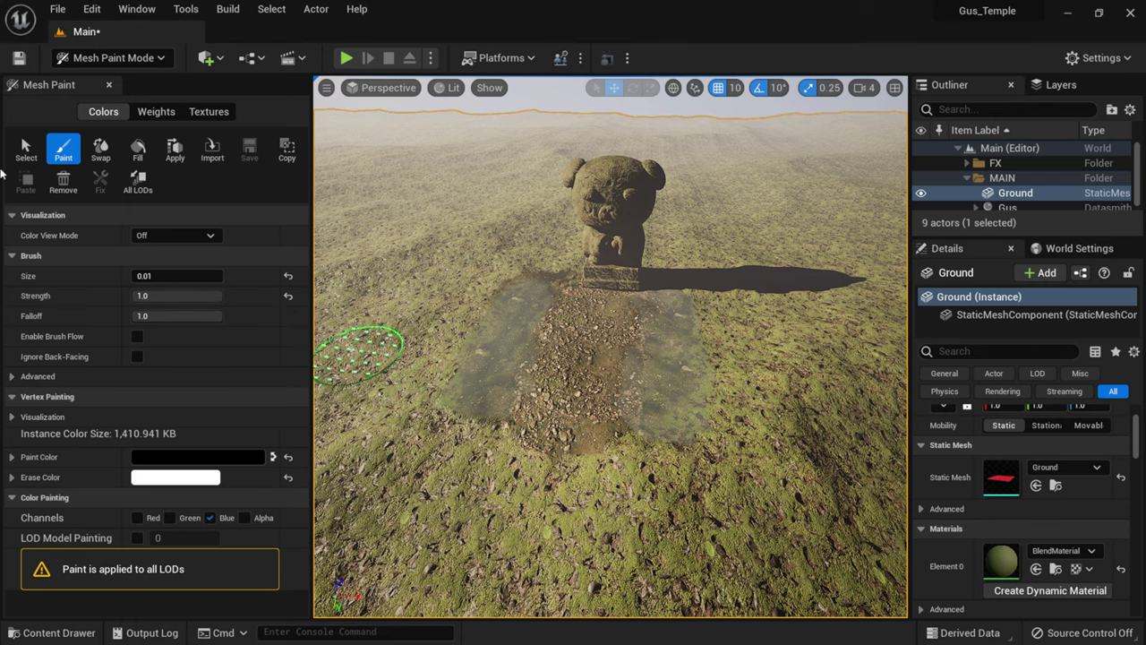
# Step: Switch from Mesh Paint to Select mode and undo the accidental move of the ground
pyautogui.click(112, 58)
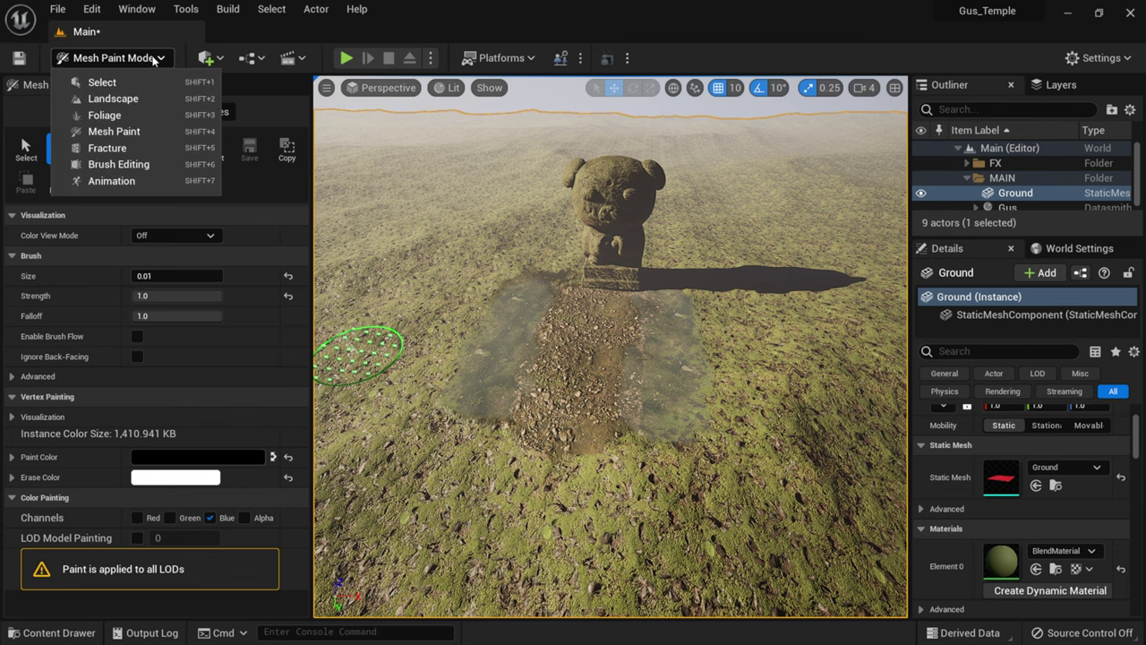
pyautogui.click(107, 83)
pyautogui.scroll(-8, 506, 338)
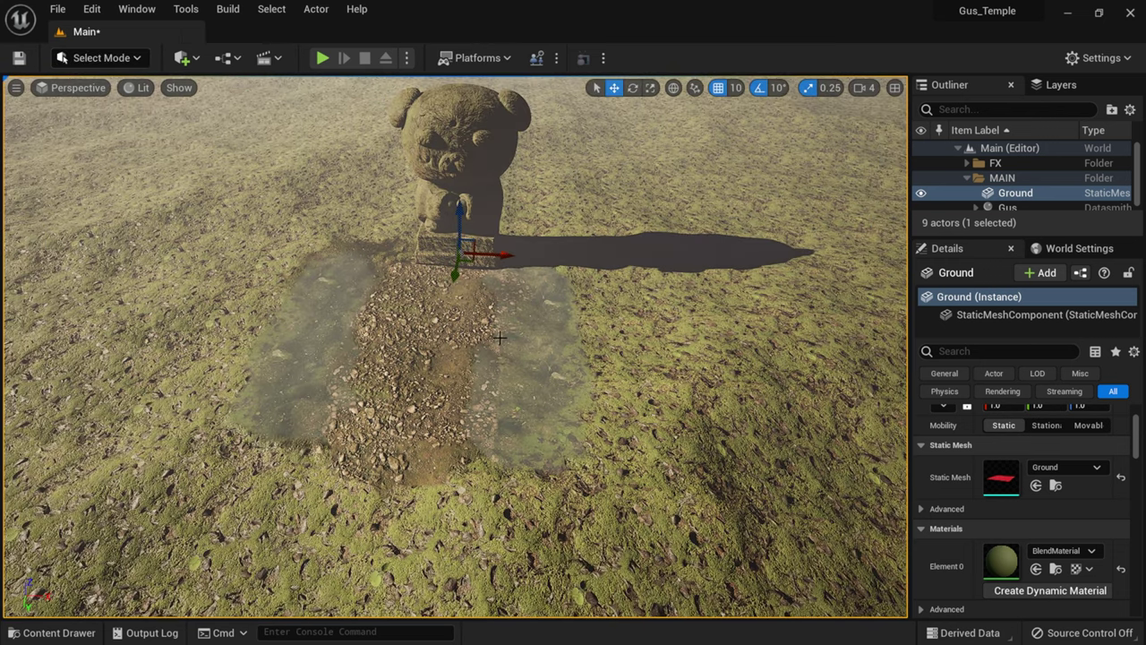
pyautogui.scroll(5, 471, 287)
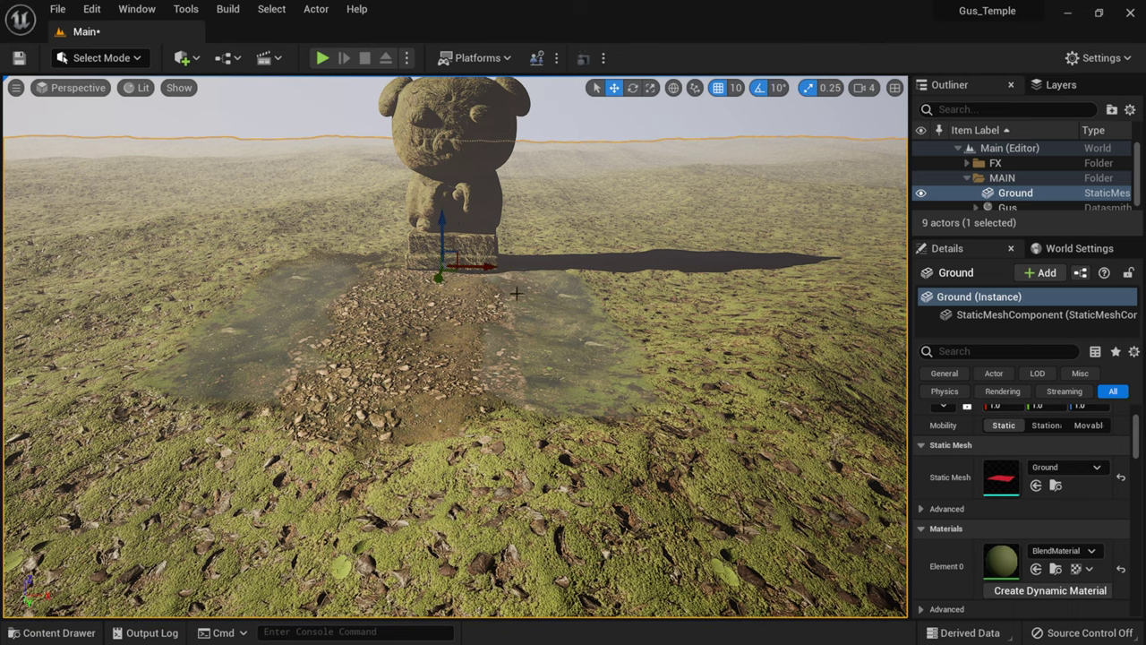
pyautogui.hotkey('ctrl', 'z')
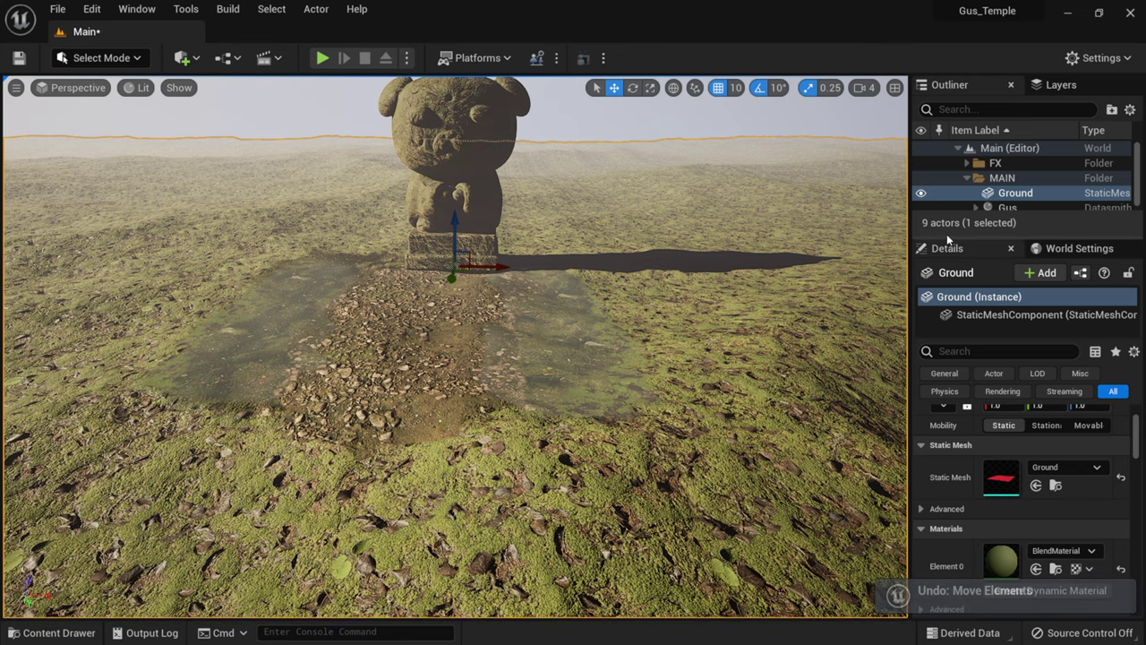
# Step: Widen the Outliner and Details area beside the viewport, keeping the ground's details displayed
pyautogui.moveTo(909, 234); pyautogui.dragTo(790, 232)
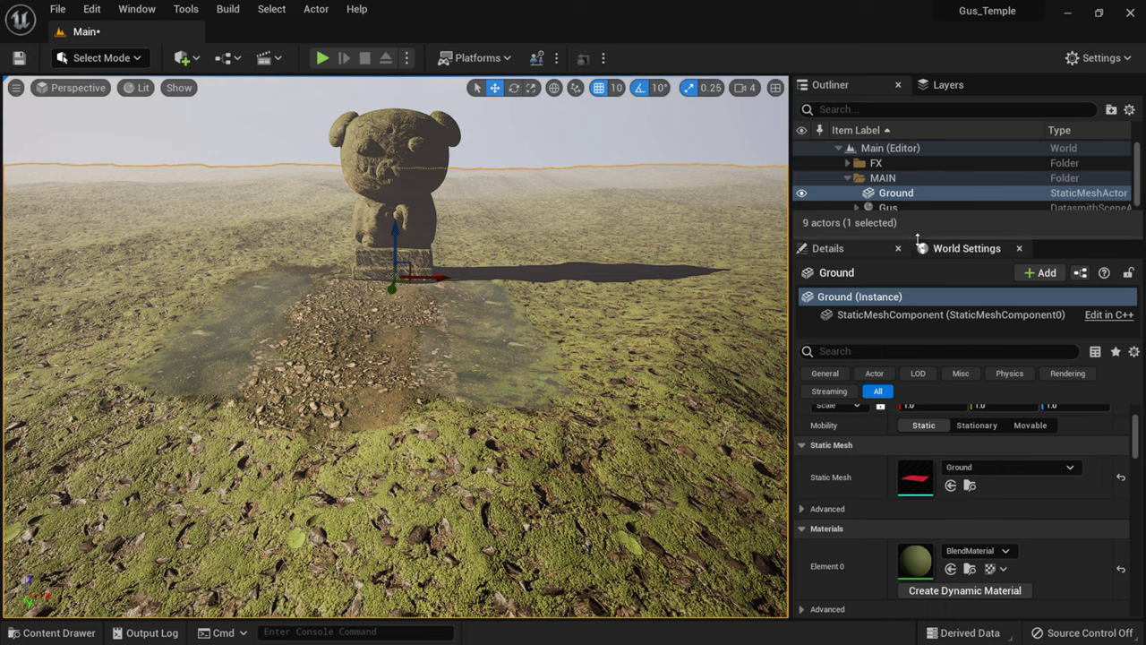
pyautogui.moveTo(926, 248)
pyautogui.mouseDown()
pyautogui.moveTo(919, 297)
pyautogui.moveTo(923, 248)
pyautogui.mouseUp()
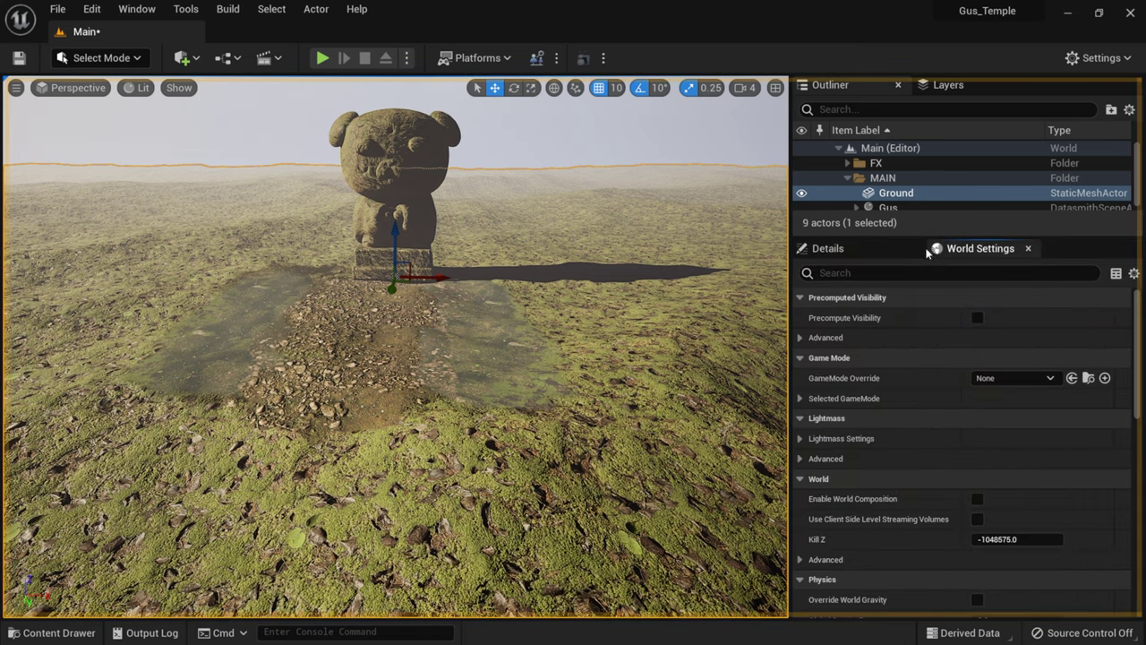
pyautogui.click(830, 248)
# Step: Open Quixel Bridge to browse for assets
pyautogui.click(188, 59)
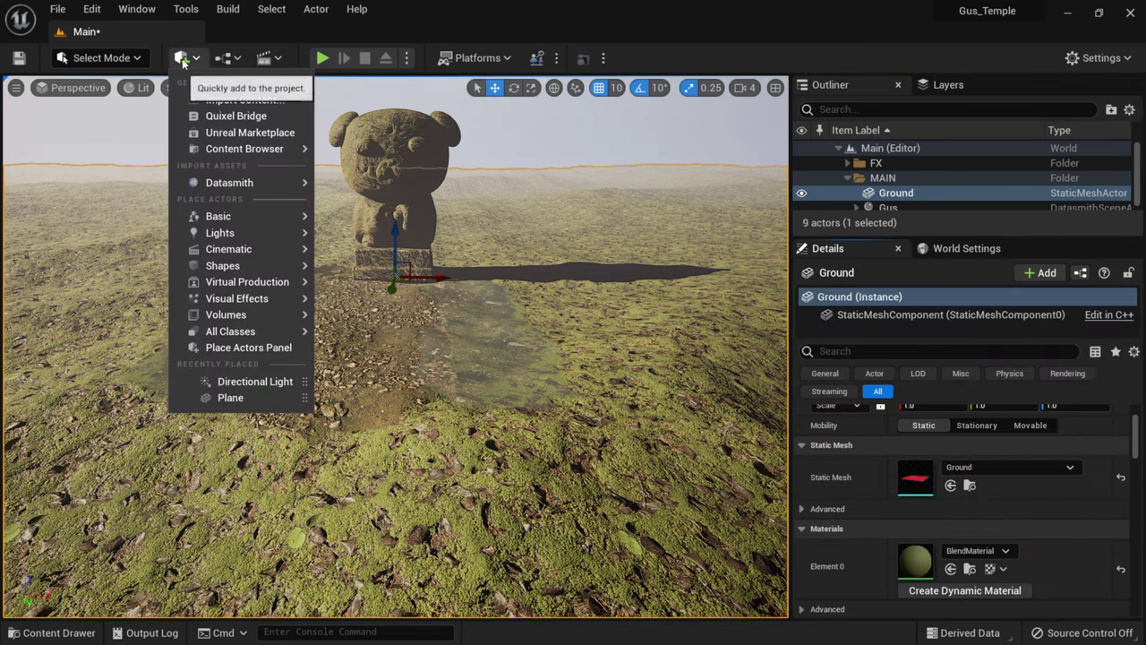
pyautogui.click(235, 118)
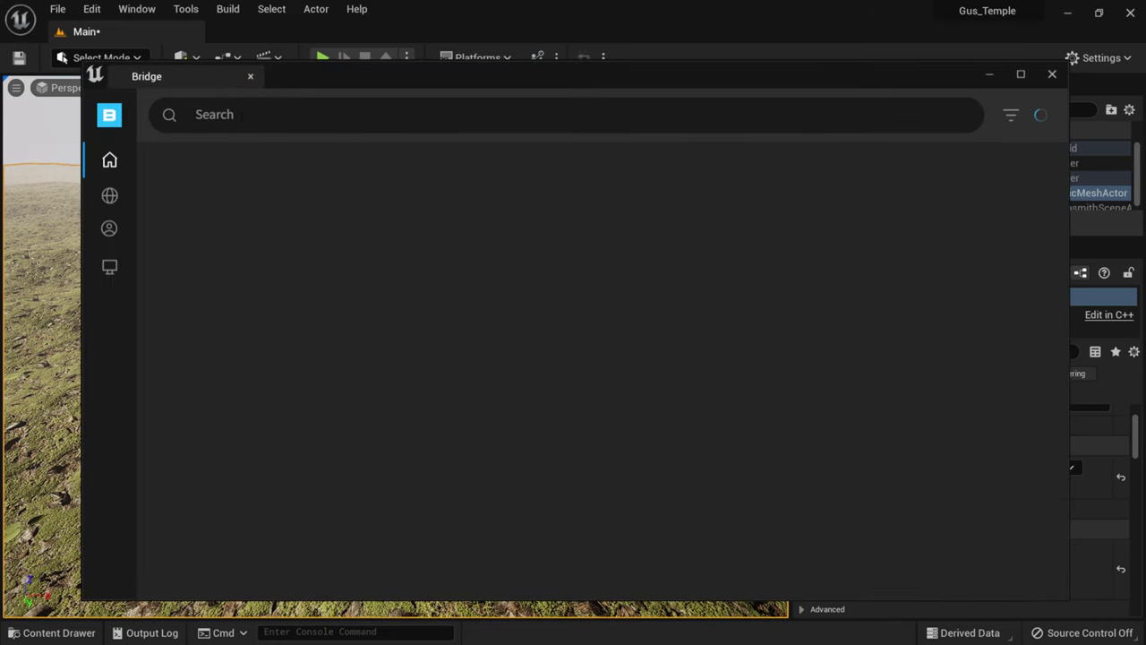
# Step: Show the locally downloaded Megascans 3D assets and maximize the Bridge window
pyautogui.moveTo(135, 374)
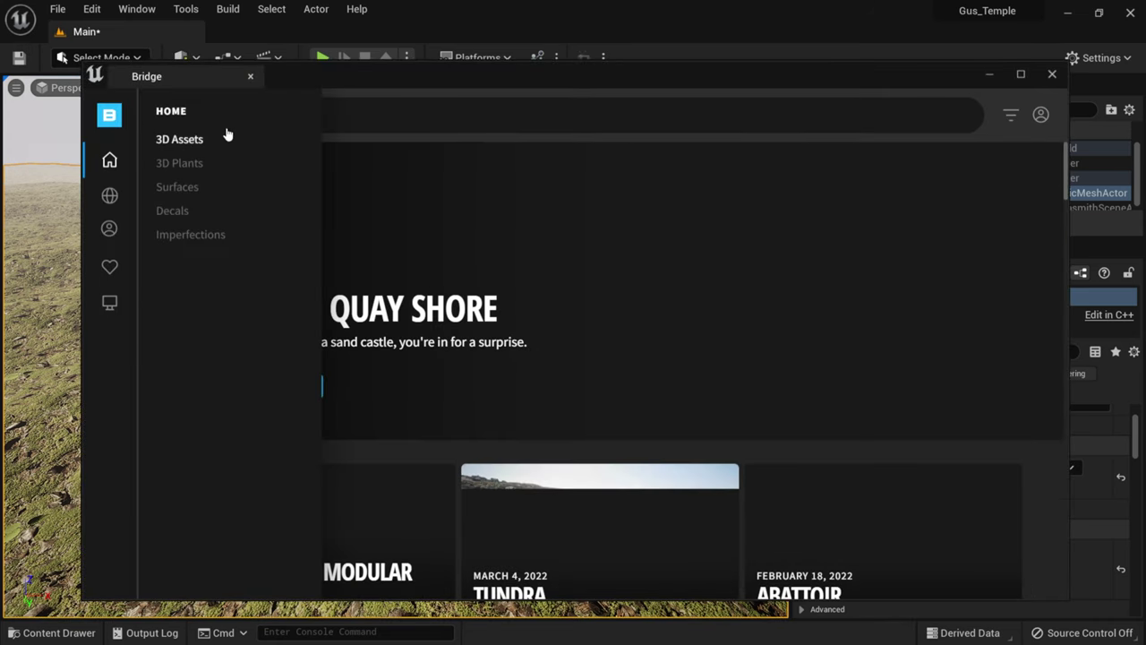
pyautogui.click(108, 305)
pyautogui.click(201, 164)
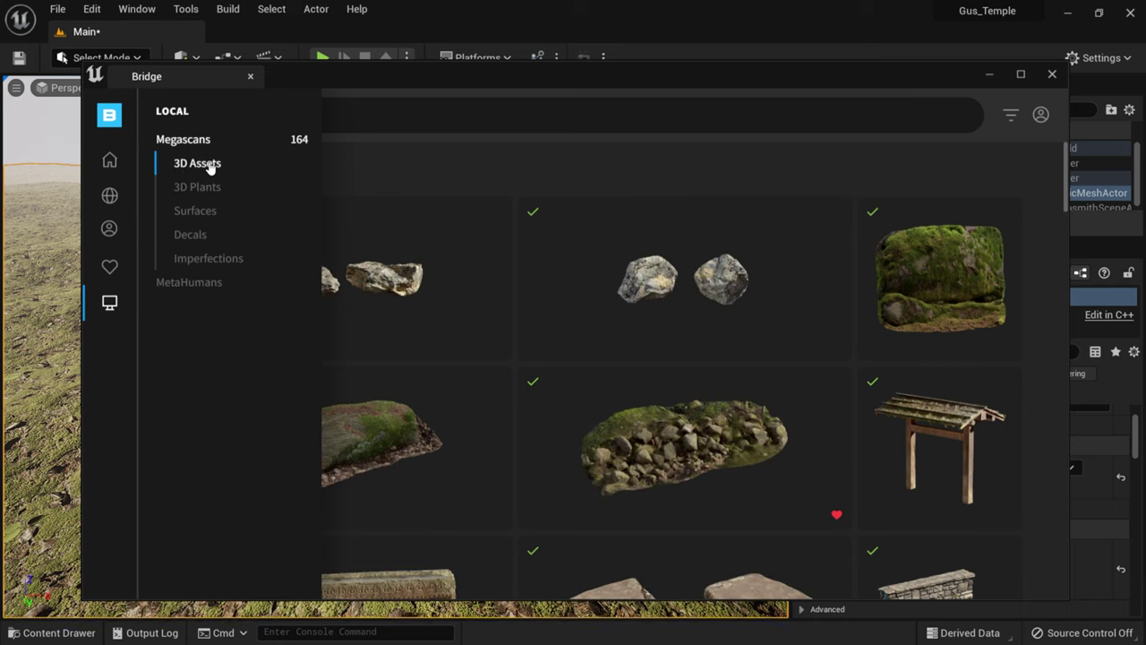
pyautogui.click(1019, 74)
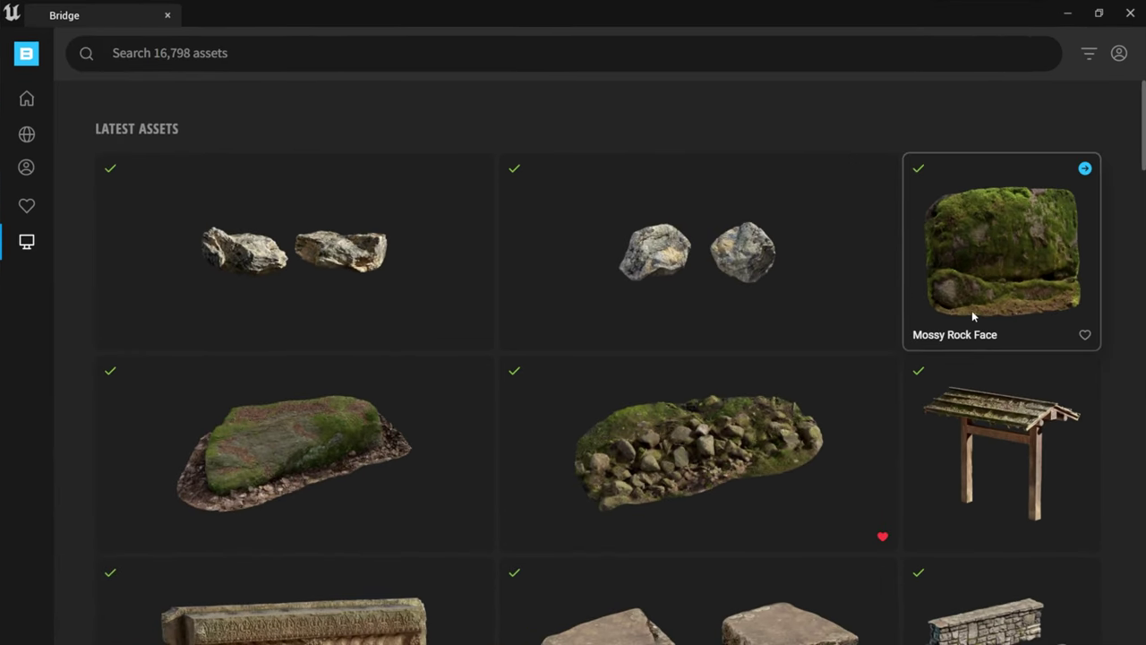
# Step: Select the Japanese Wooden Well Roof asset and open its related Japanese Shrine collection
pyautogui.scroll(-1, 973, 316)
pyautogui.scroll(-1, 971, 318)
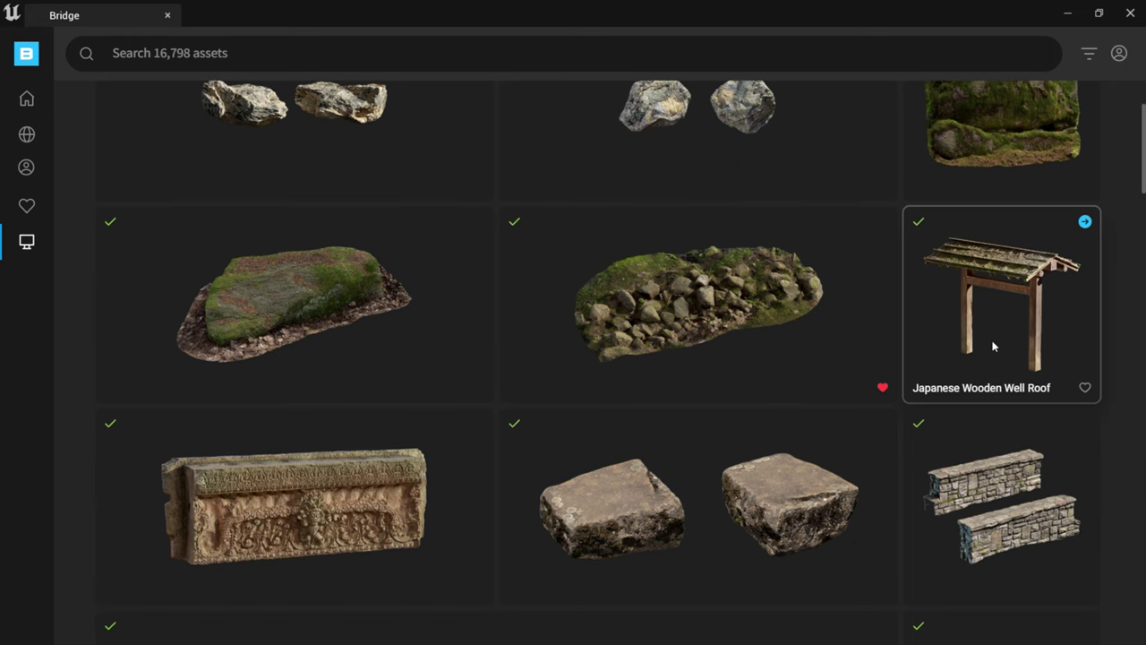
pyautogui.click(990, 350)
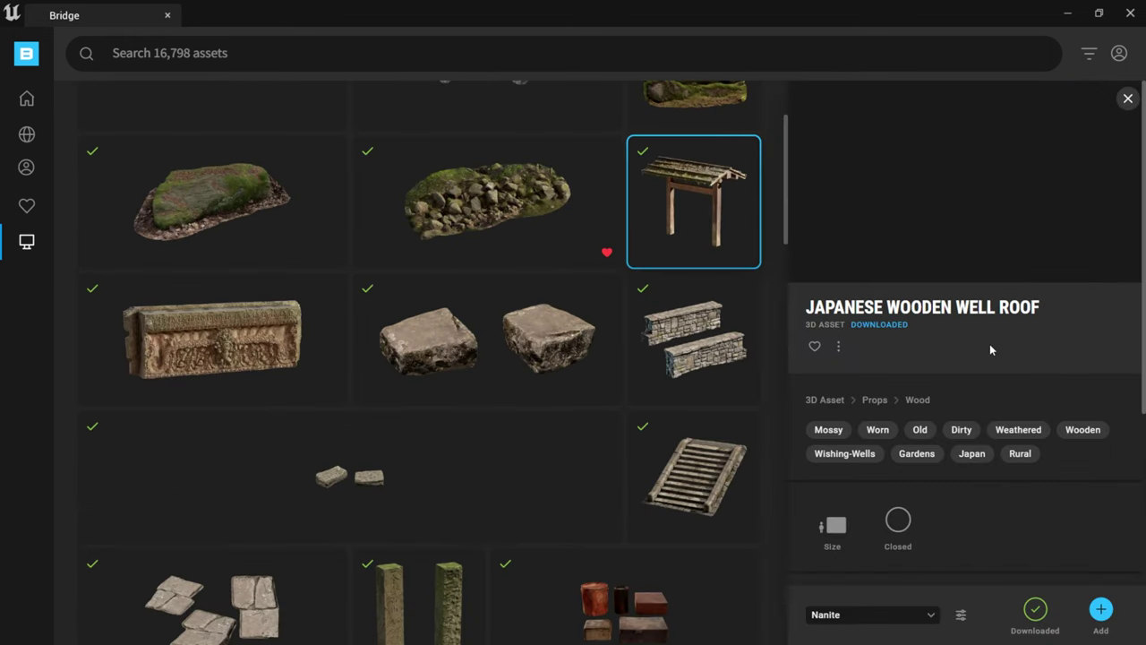
pyautogui.scroll(-3, 899, 434)
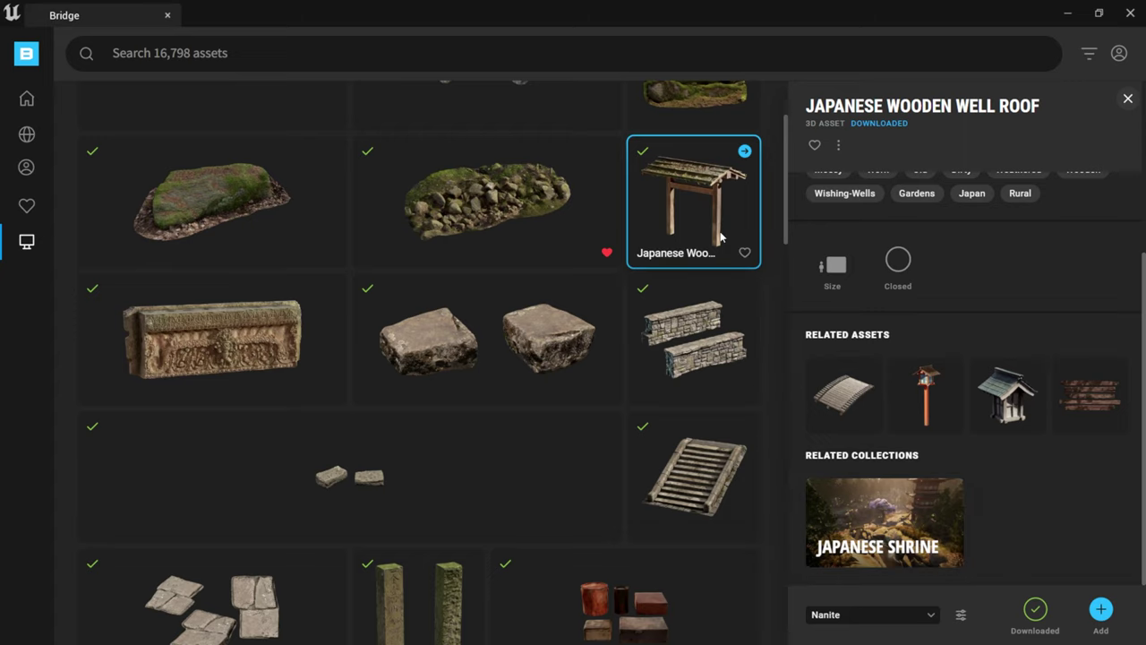
pyautogui.click(892, 526)
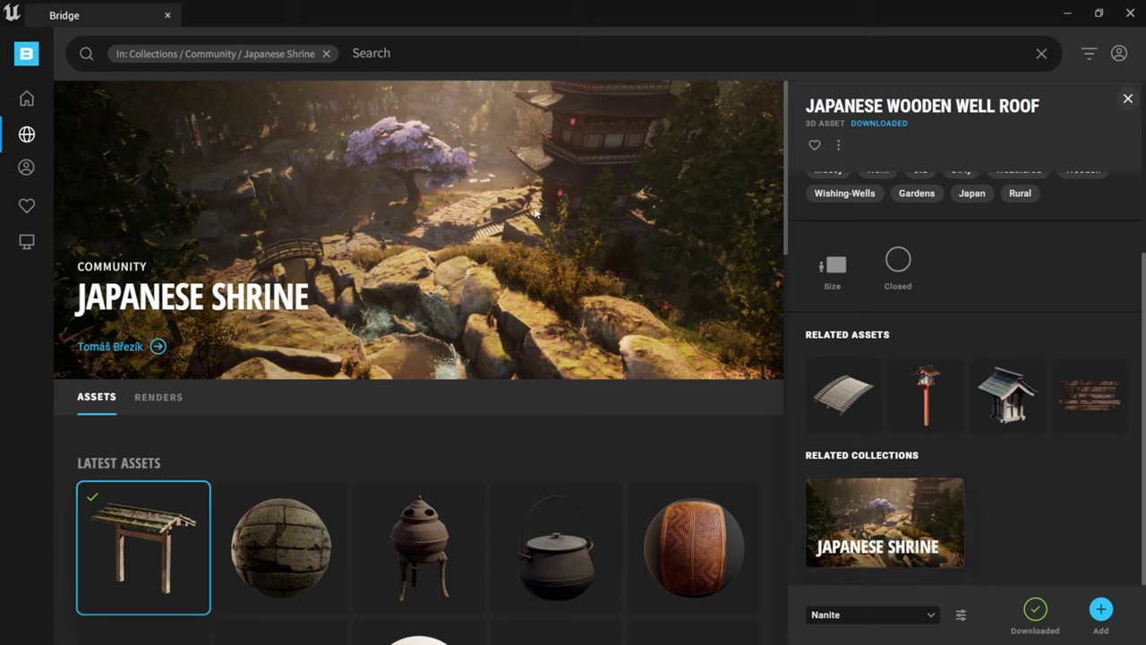
# Step: Look through the example renders of the Japanese Shrine collection
pyautogui.click(166, 397)
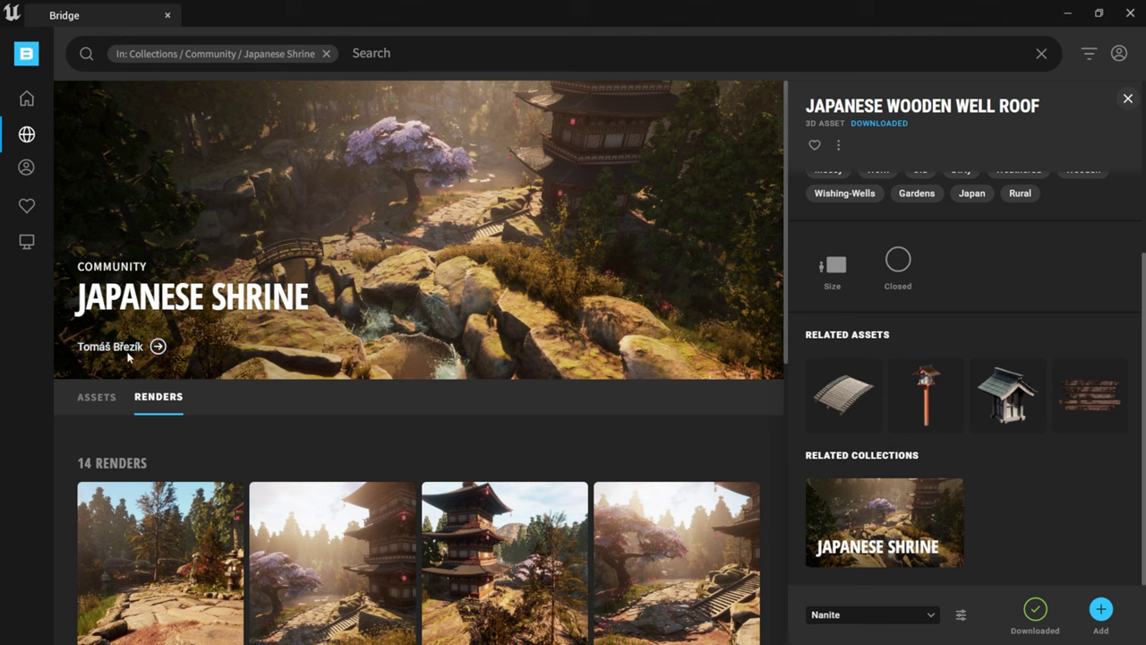
pyautogui.scroll(-3, 424, 429)
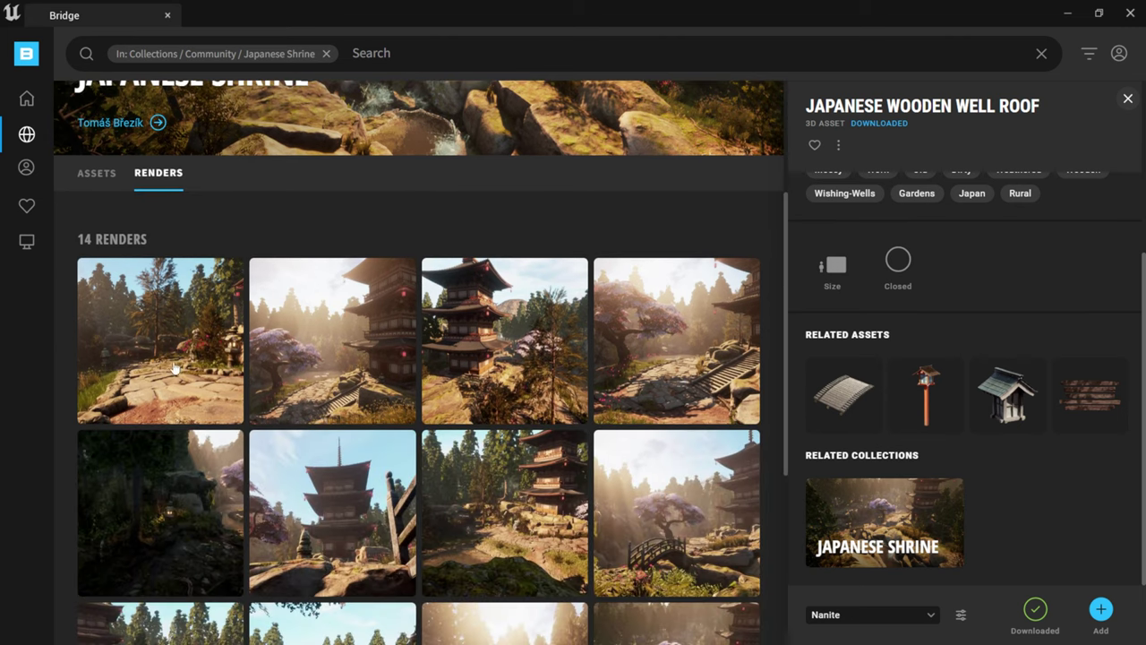
pyautogui.scroll(-3, 587, 528)
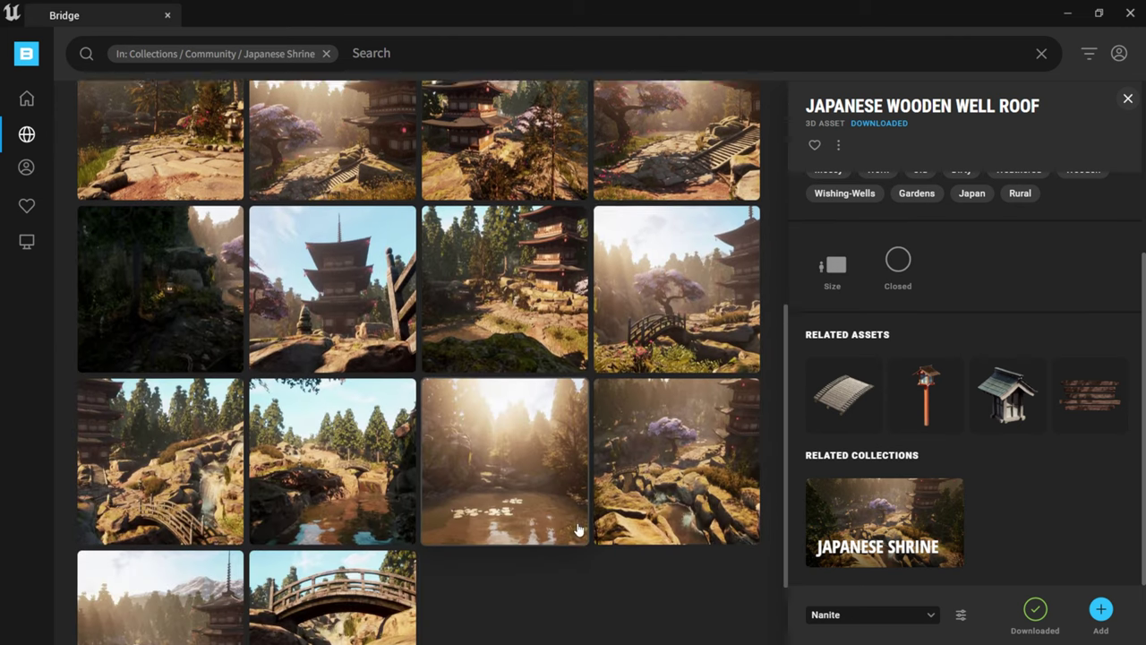
pyautogui.scroll(6, 580, 527)
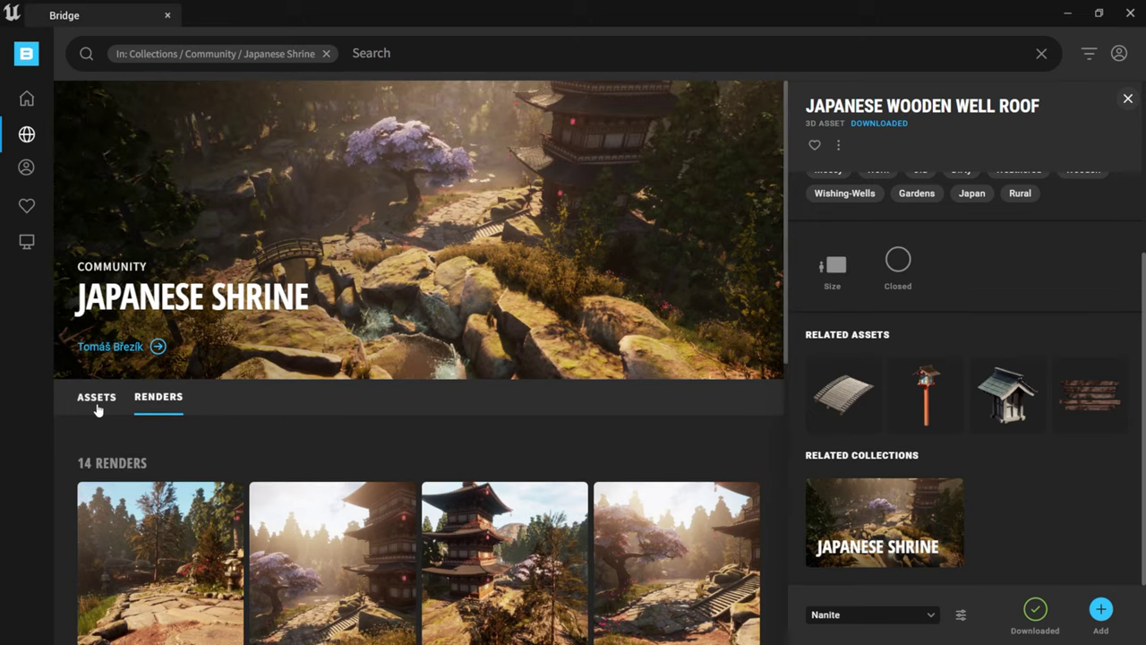
# Step: Browse the assets in the Japanese Shrine collection for props, mossy rocks, roots and surfaces
pyautogui.click(98, 403)
pyautogui.scroll(-1, 400, 501)
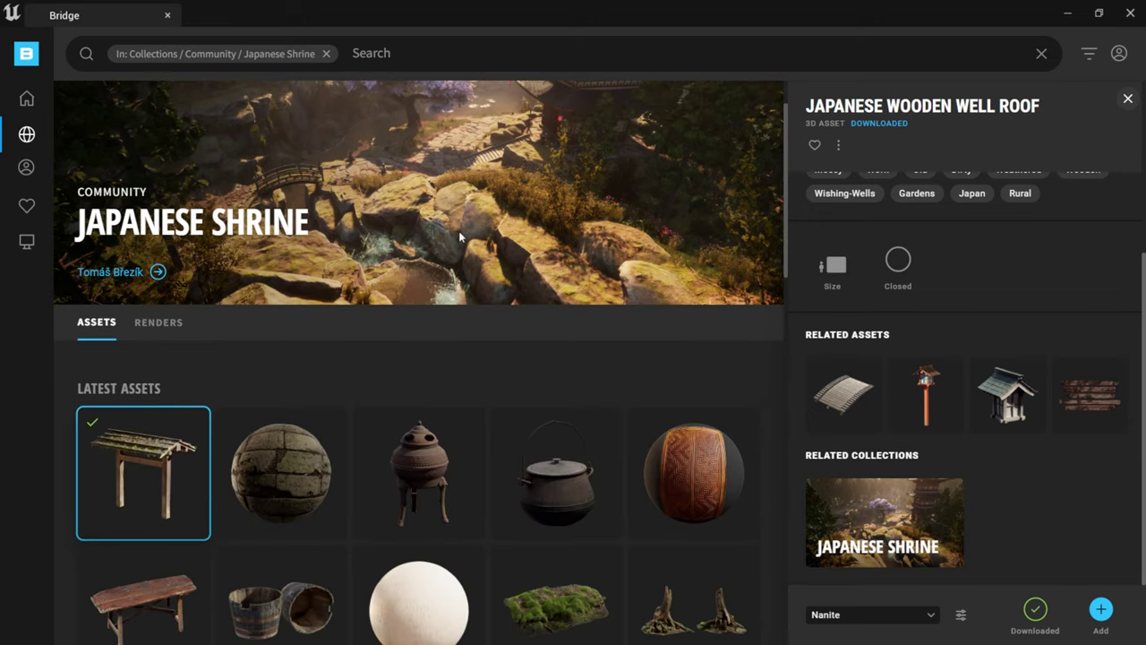
pyautogui.scroll(-1, 421, 465)
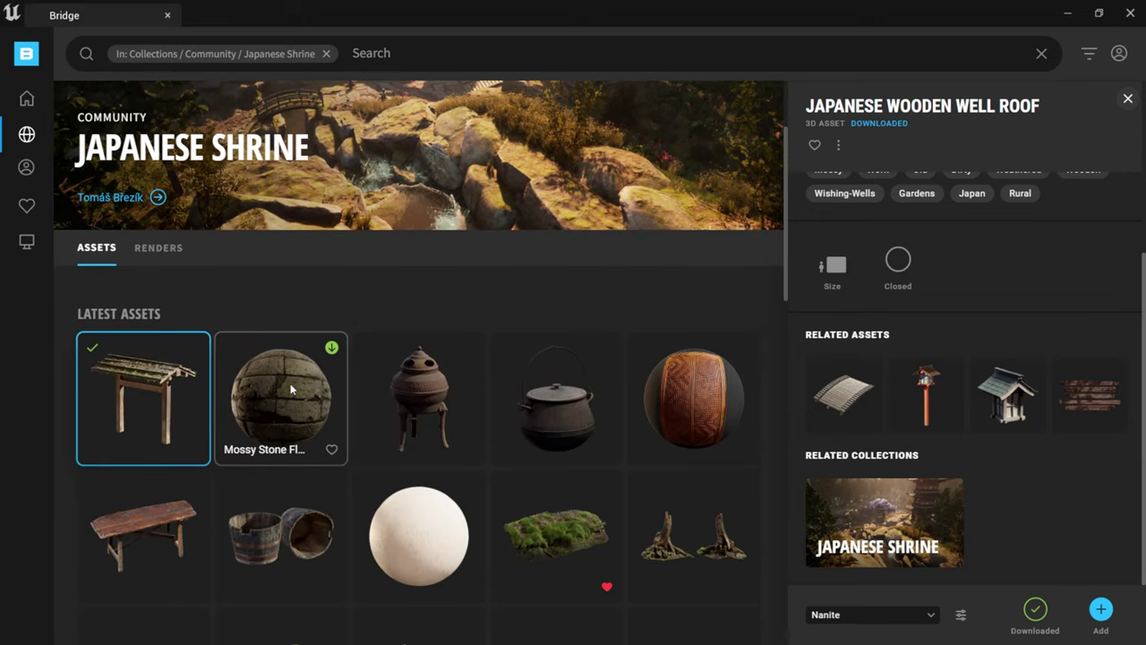
pyautogui.scroll(-4, 291, 387)
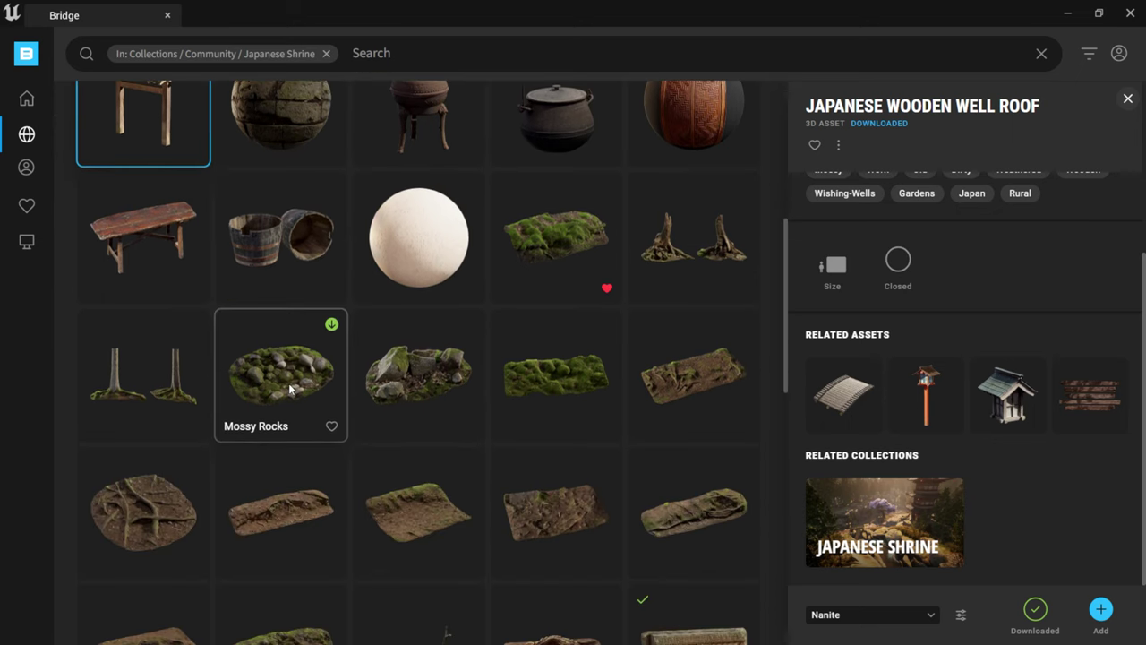
pyautogui.scroll(-3, 480, 402)
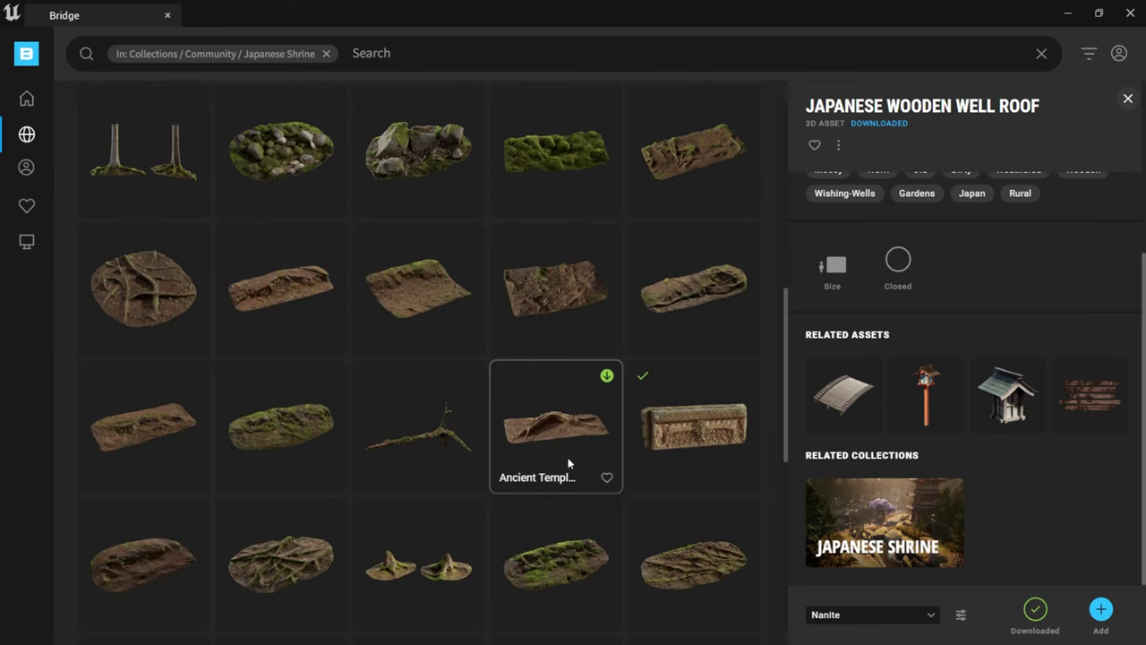
pyautogui.scroll(-5, 568, 463)
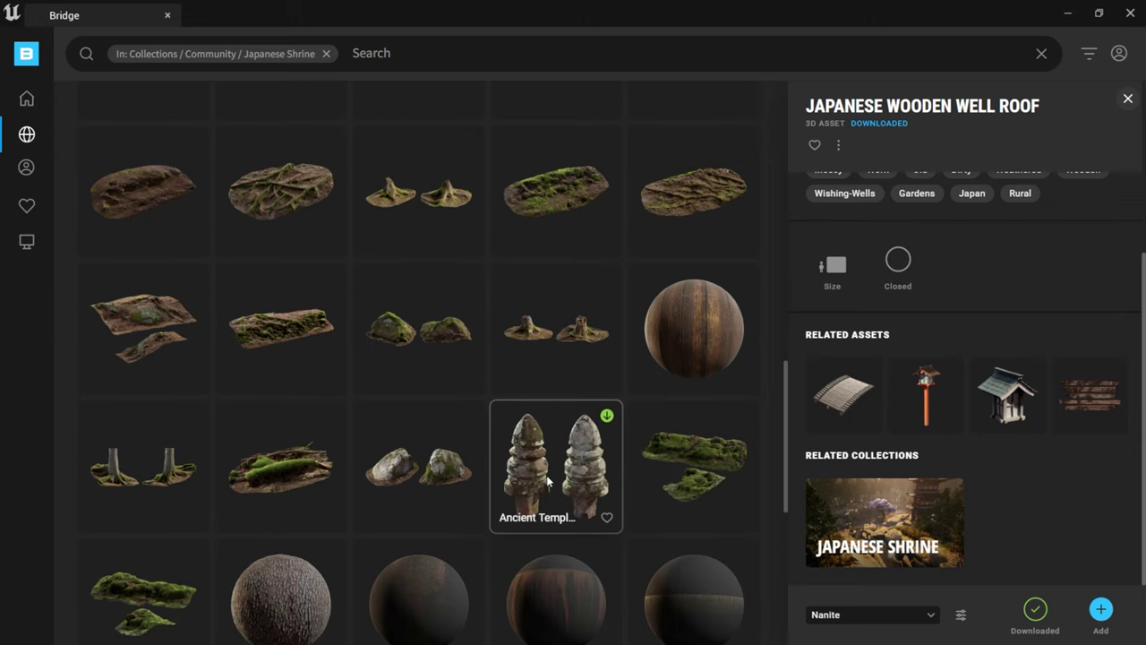
pyautogui.scroll(-2, 547, 483)
pyautogui.scroll(10, 542, 484)
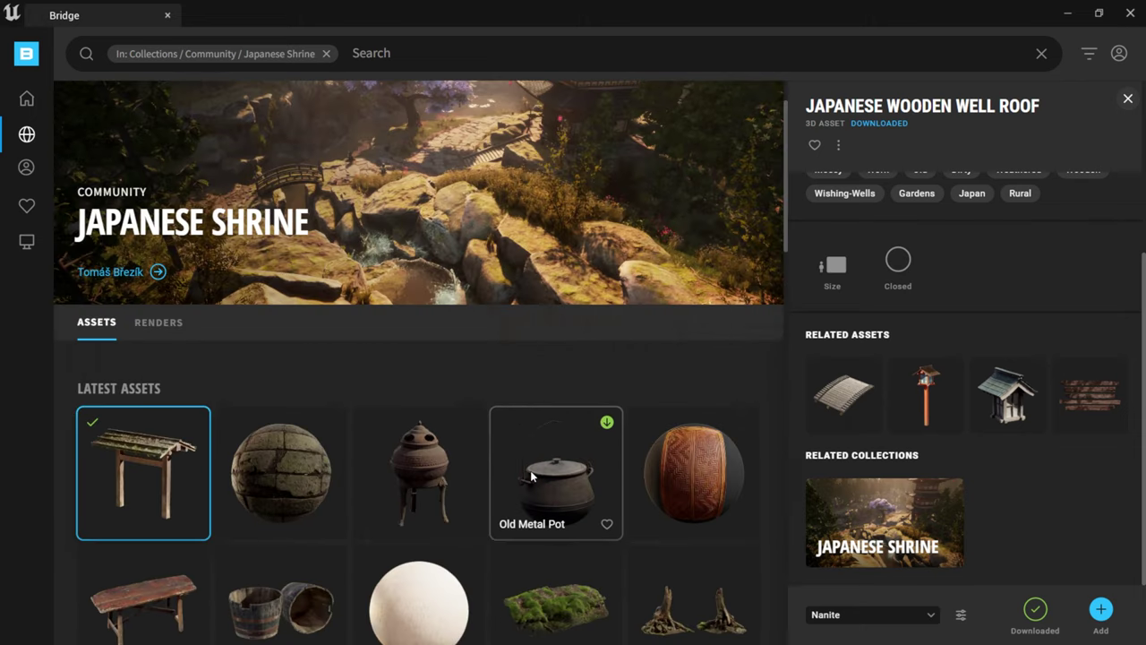
pyautogui.scroll(-2, 330, 498)
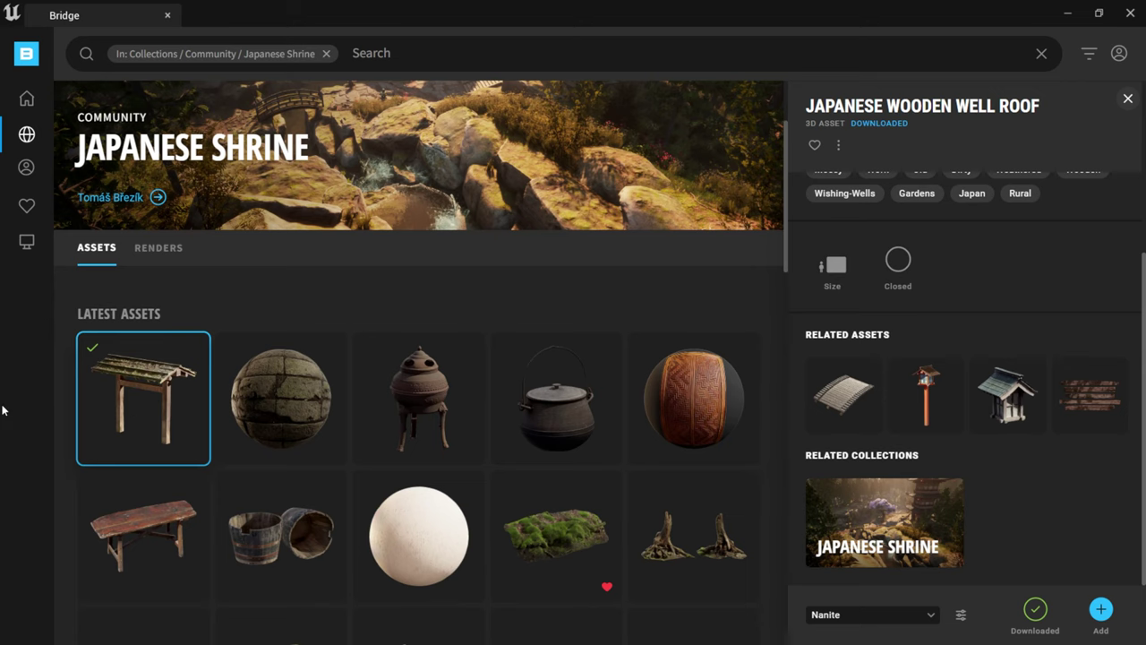
# Step: Add the Nanite version of the Japanese Wooden Well Roof to the project and minimize Bridge to return to the level
pyautogui.moveTo(5, 409)
pyautogui.click(1098, 16)
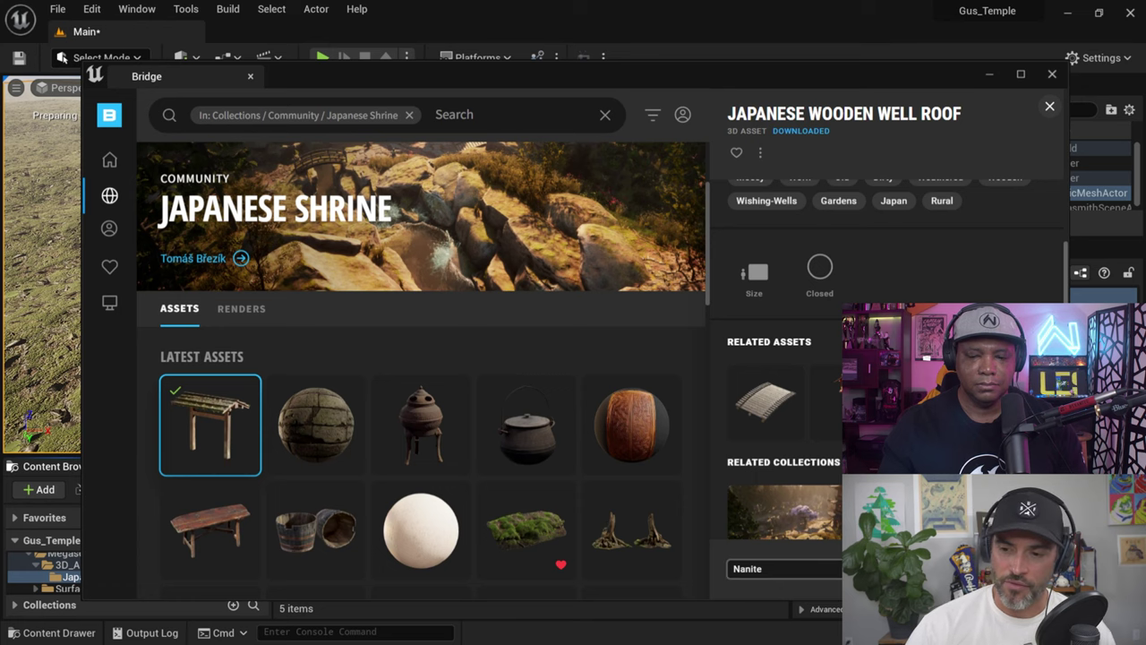
pyautogui.scroll(-1, 797, 564)
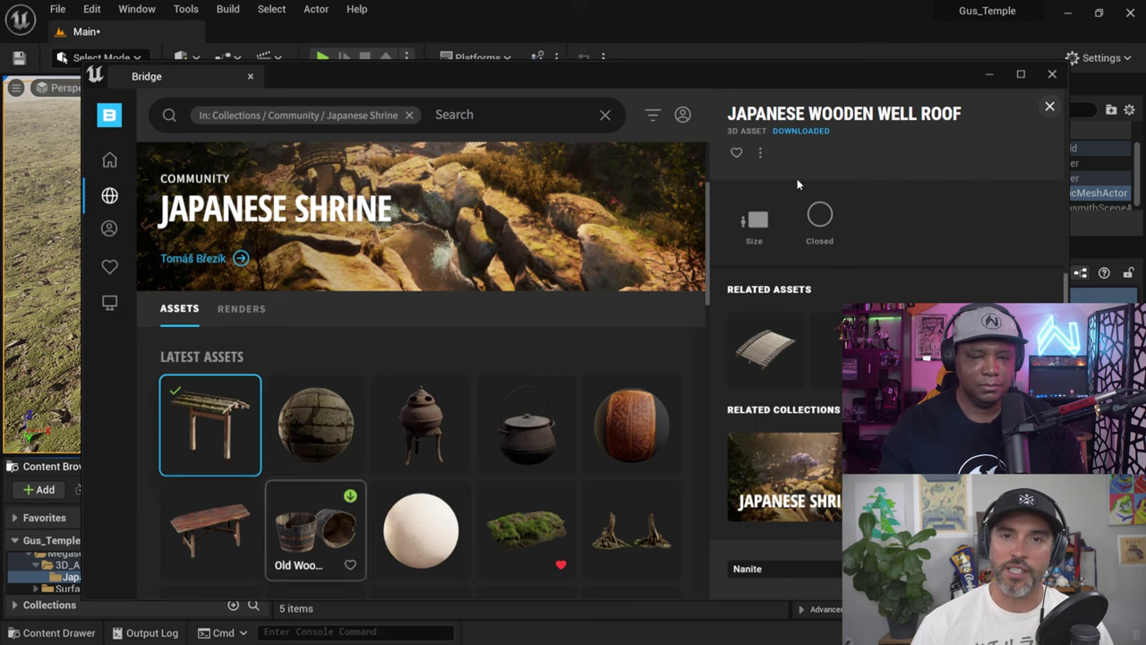
pyautogui.click(989, 74)
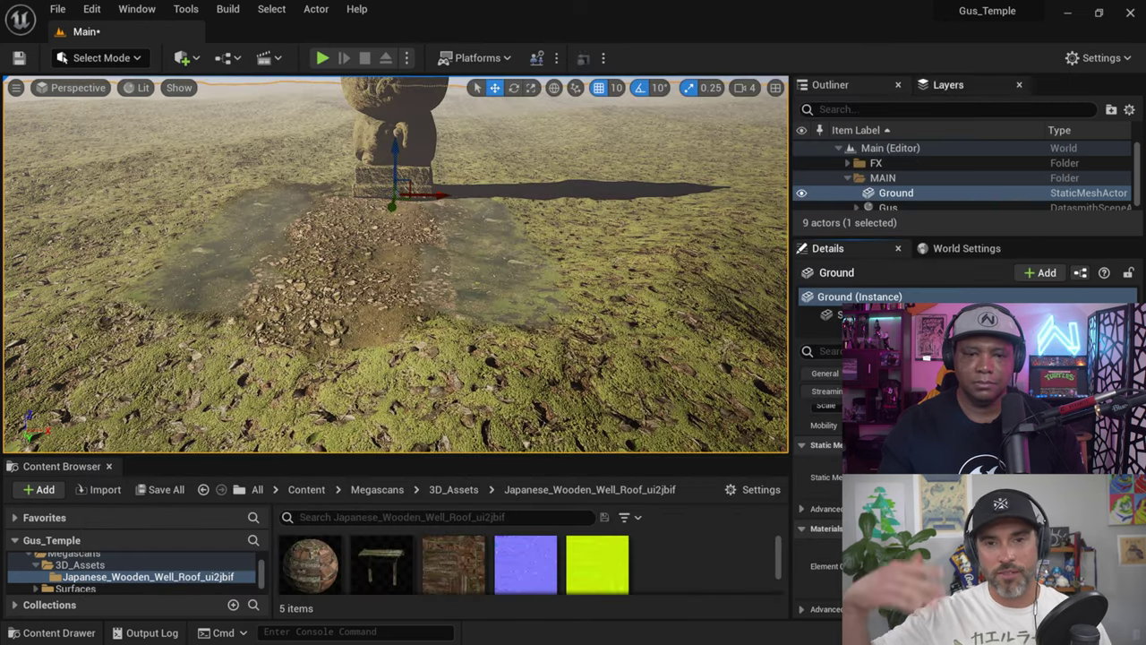
# Step: Place the S_Japanese_Wooden_Well_Roof static mesh in the level, on the rubble path in front of the statue
pyautogui.moveTo(284, 453); pyautogui.dragTo(286, 358)
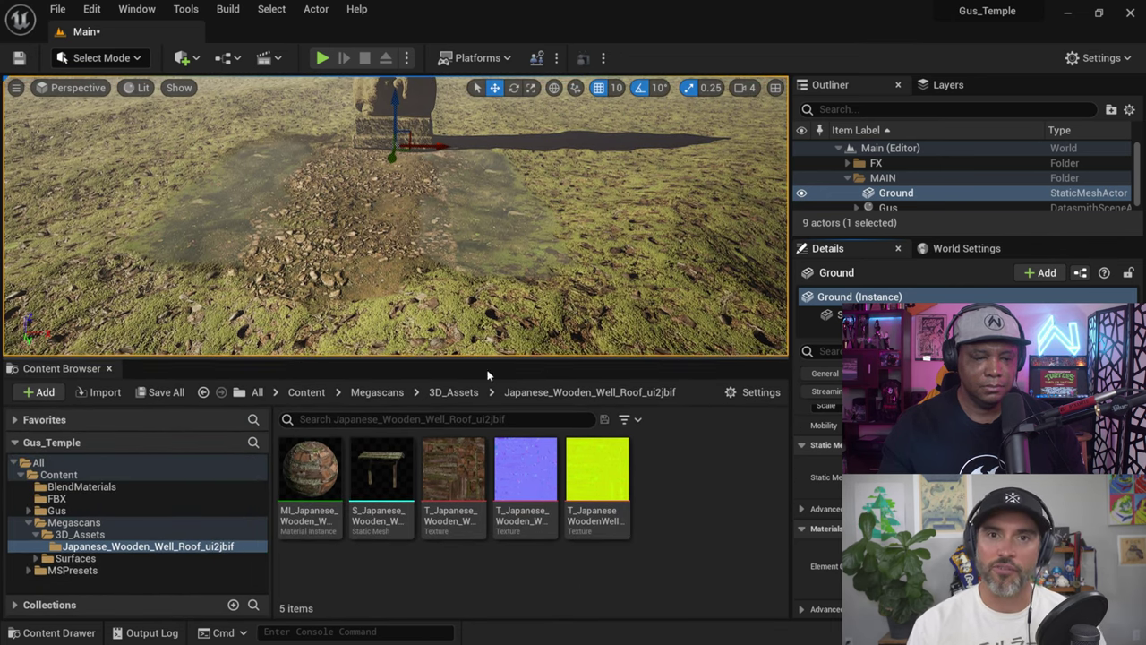
pyautogui.click(382, 470)
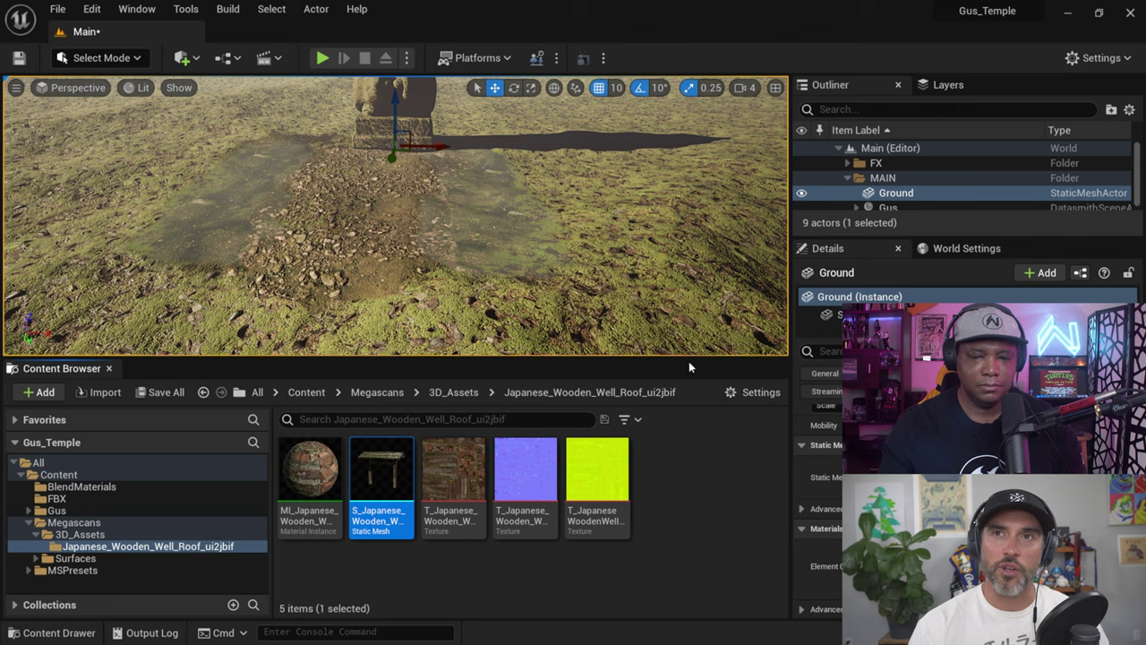
pyautogui.moveTo(688, 361); pyautogui.dragTo(704, 410)
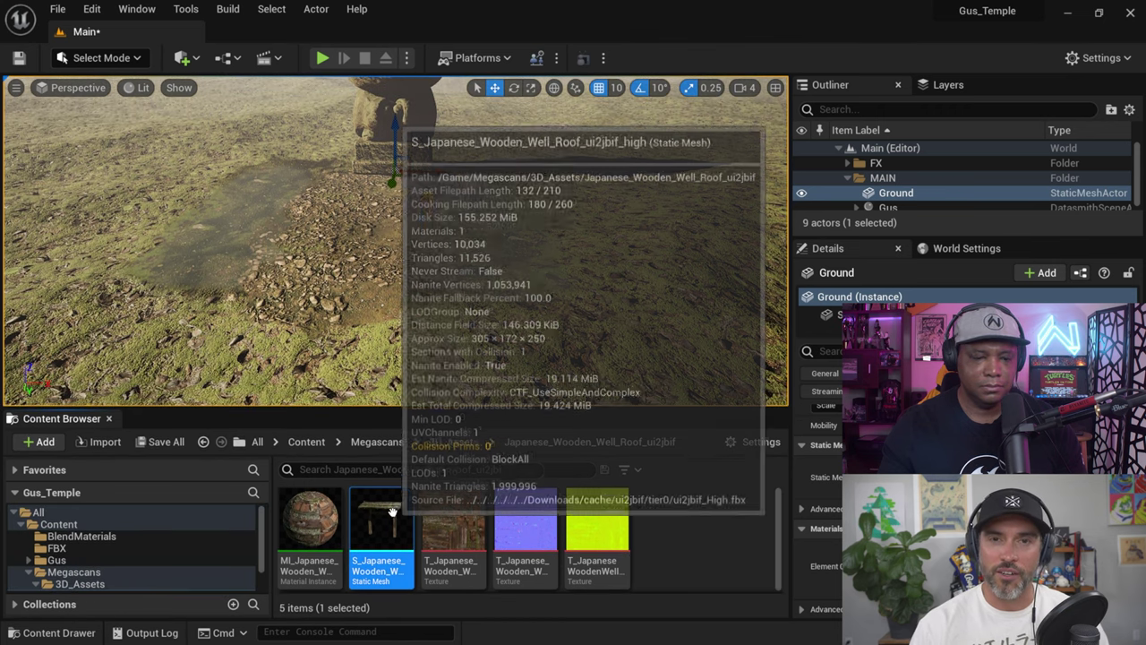
pyautogui.moveTo(392, 511); pyautogui.dragTo(386, 235)
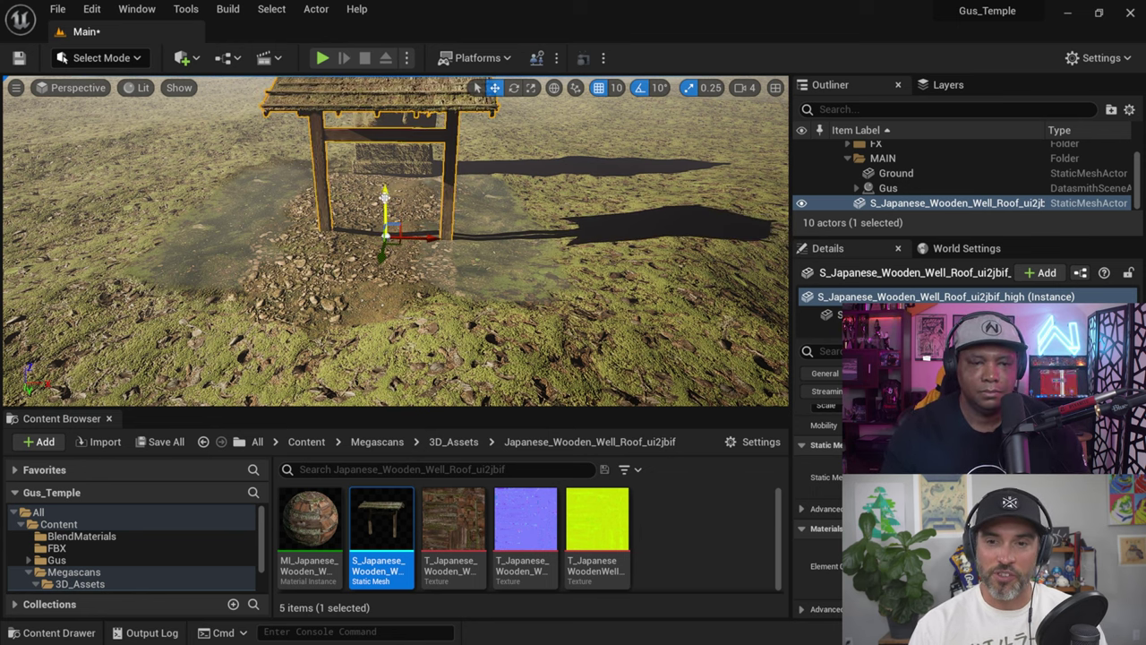
pyautogui.scroll(-3, 474, 332)
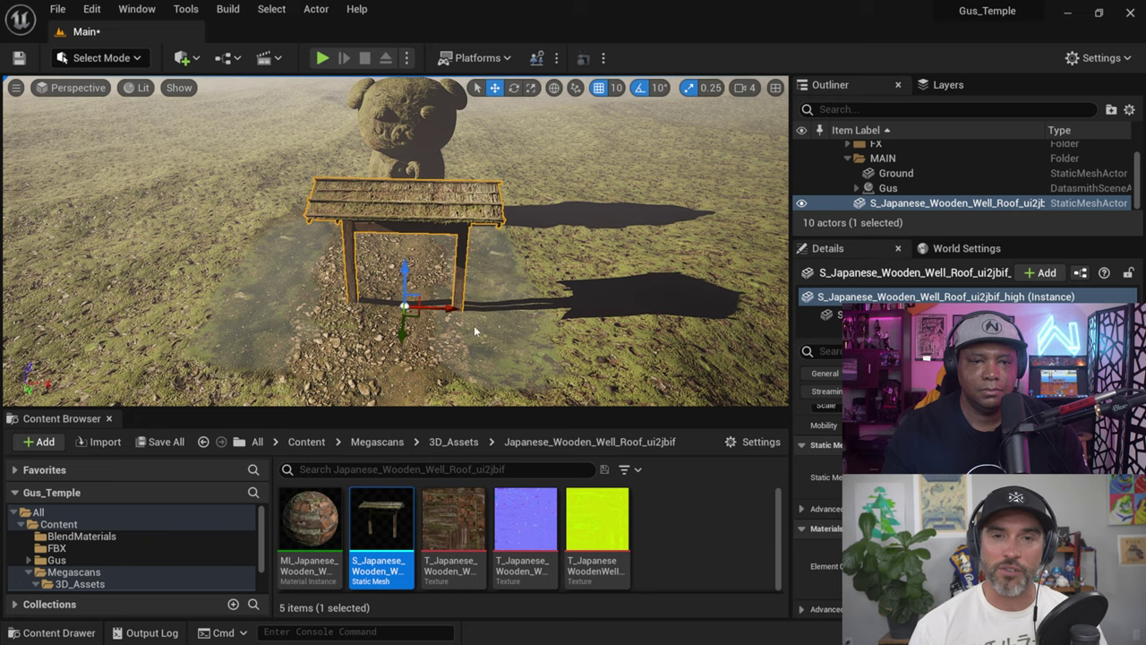
# Step: Move the wooden well roof back along the rubble path so it stands close in front of the statue
pyautogui.keyDown('alt'); pyautogui.moveTo(475, 331); pyautogui.dragTo(683, 267); pyautogui.keyUp('alt')
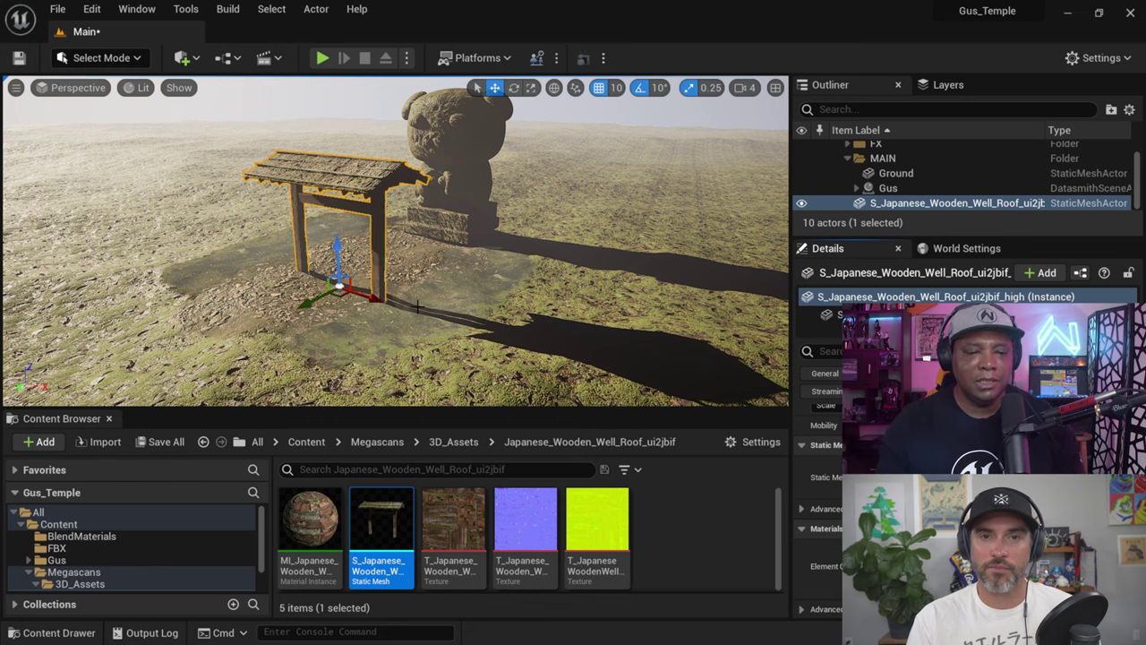
pyautogui.moveTo(304, 303); pyautogui.dragTo(376, 268)
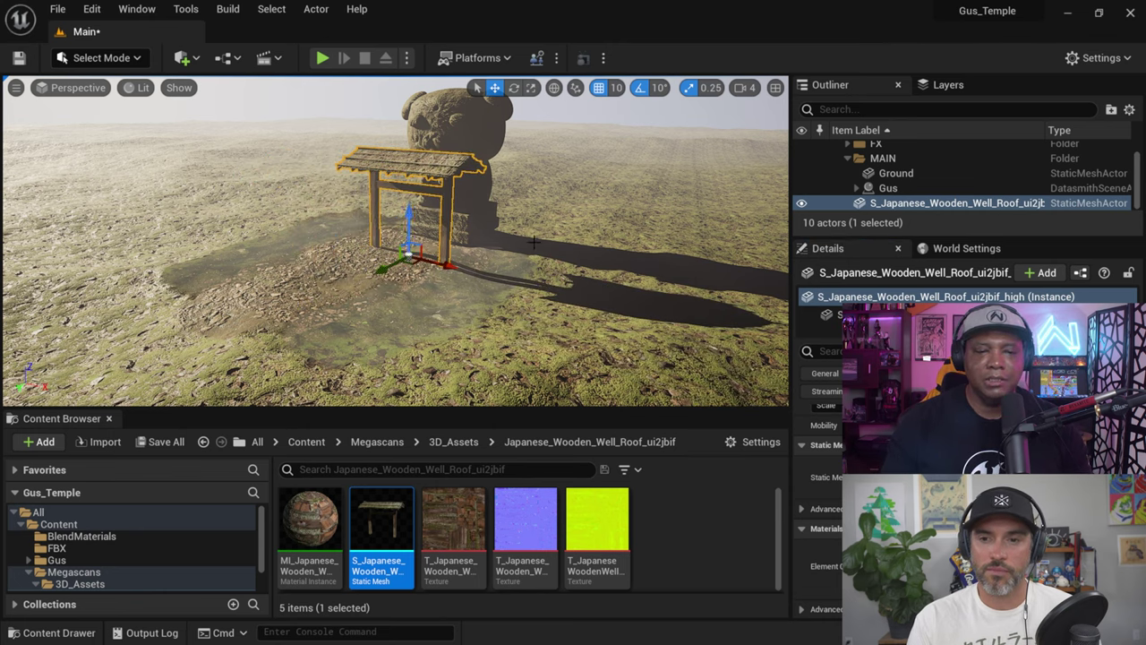
pyautogui.scroll(6, 478, 310)
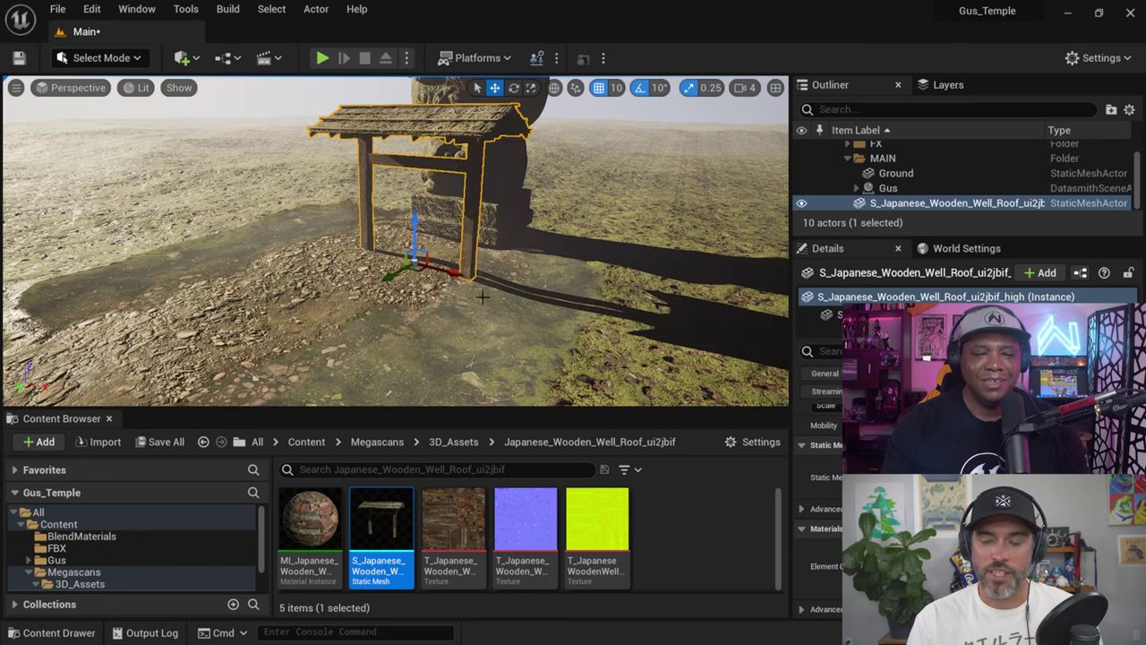
pyautogui.keyDown('alt'); pyautogui.moveTo(412, 267); pyautogui.dragTo(447, 267); pyautogui.keyUp('alt')
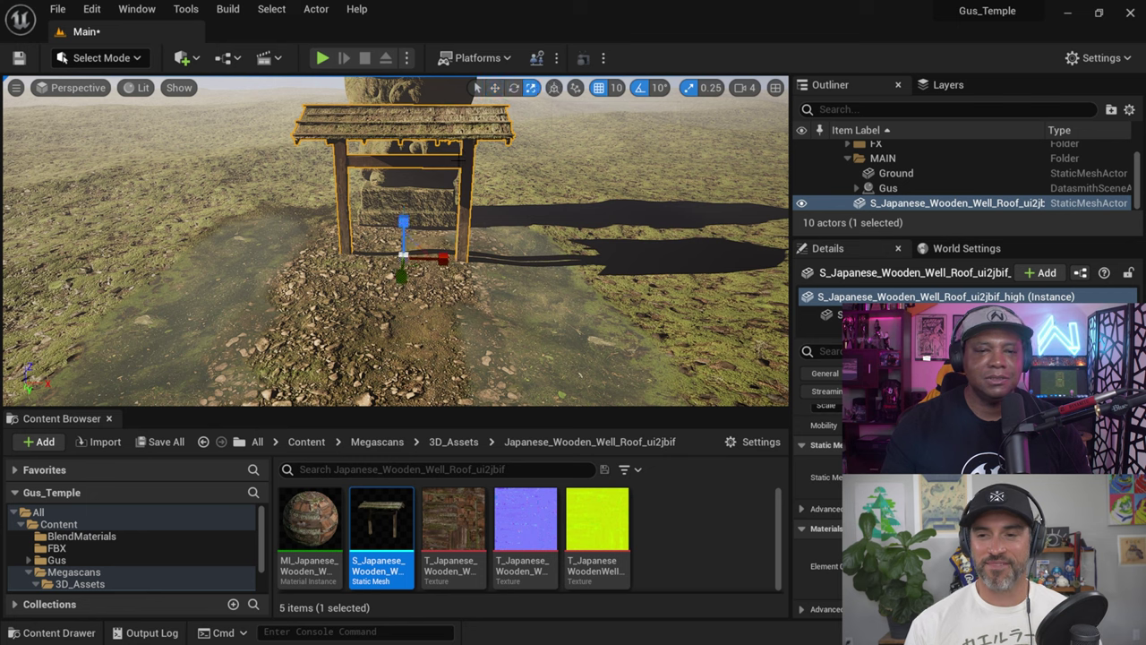
pyautogui.moveTo(404, 258); pyautogui.dragTo(538, 286)
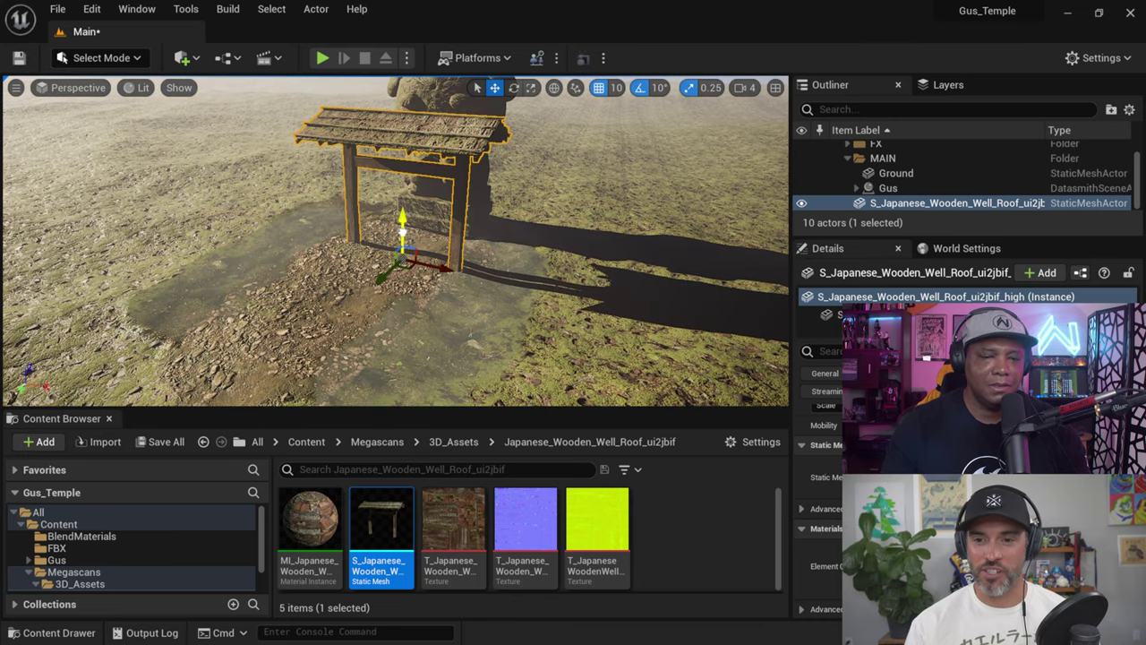
# Step: Scale the wooden well roof uniformly to 2.0
pyautogui.click(529, 87)
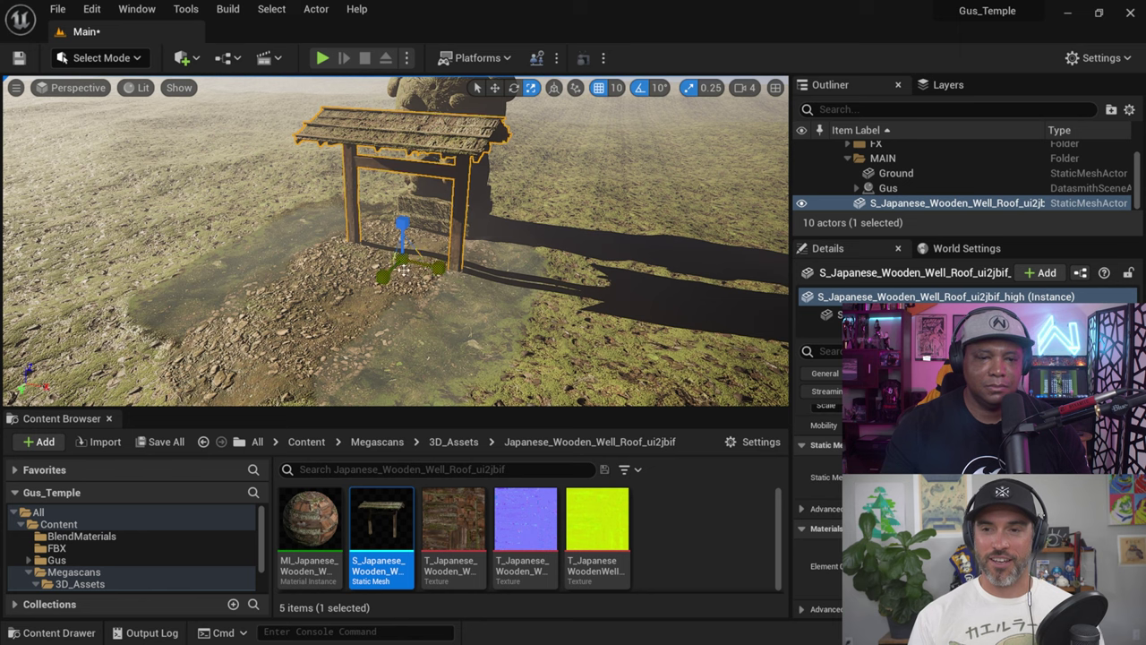
pyautogui.moveTo(403, 255); pyautogui.dragTo(439, 229)
pyautogui.hotkey('ctrl', 'z')
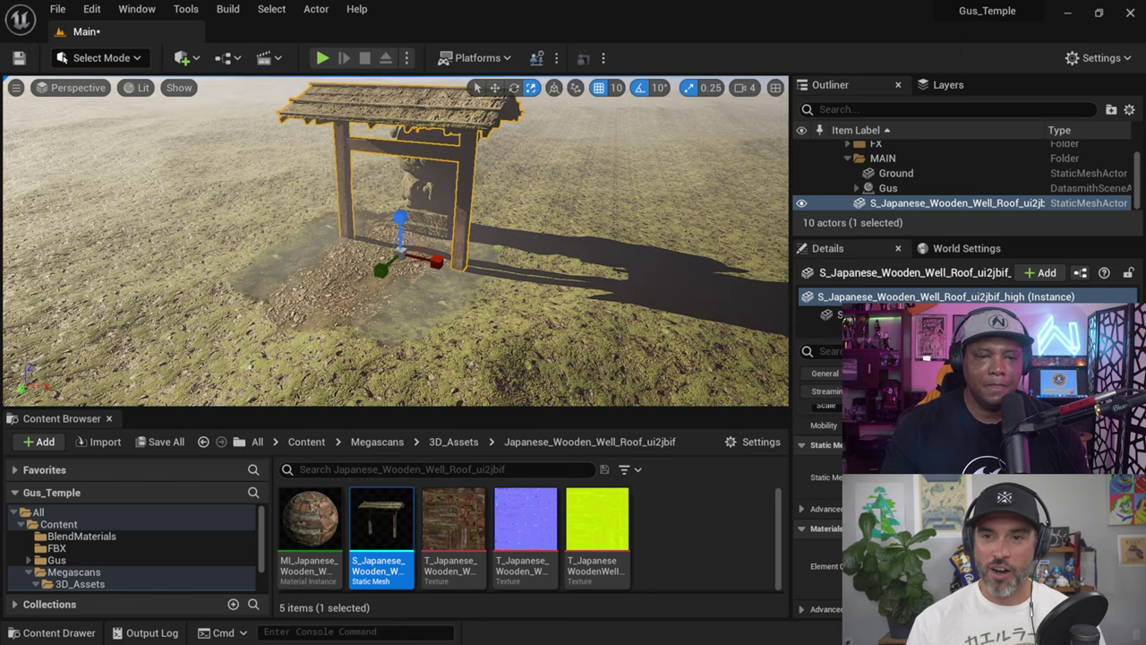
pyautogui.moveTo(441, 281); pyautogui.dragTo(441, 282, button='right')
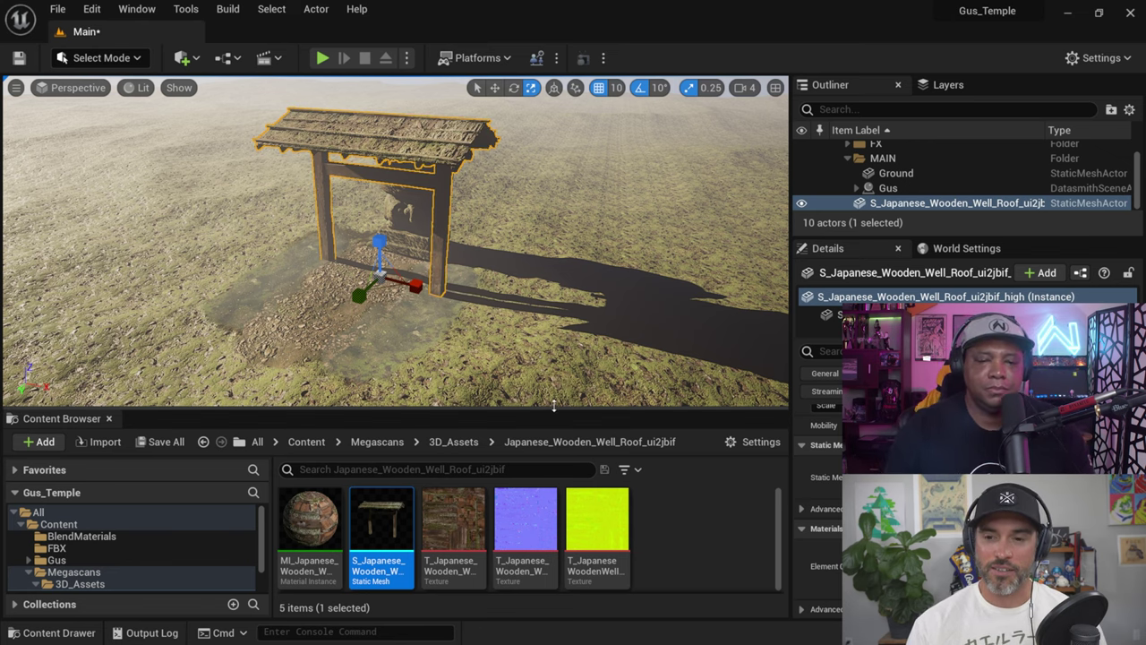
pyautogui.moveTo(553, 406); pyautogui.dragTo(563, 389)
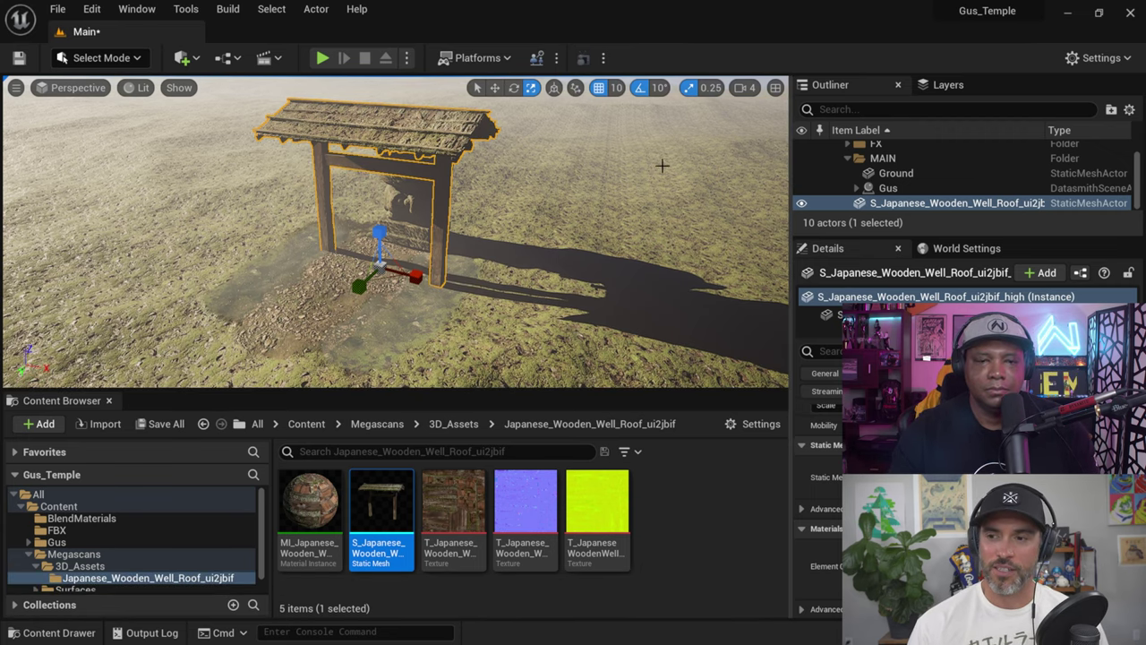
# Step: Browse from the Megascans folder through 3D_Assets into the Japanese_Wooden_Well_Roof folder to review its assets
pyautogui.moveTo(391, 504)
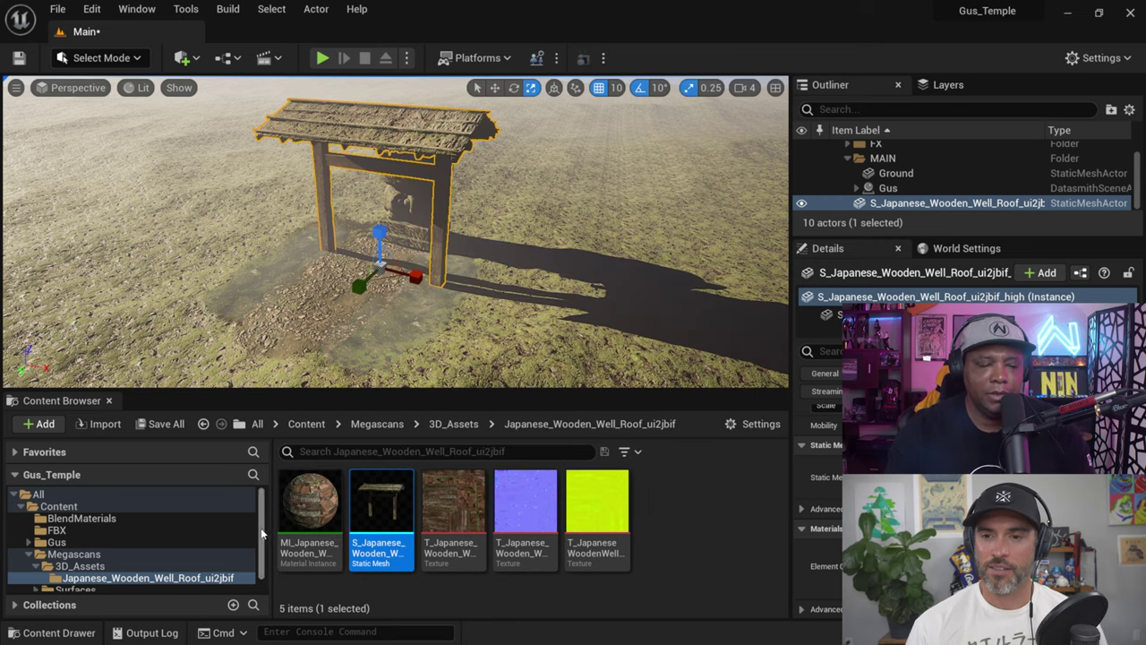
pyautogui.click(76, 554)
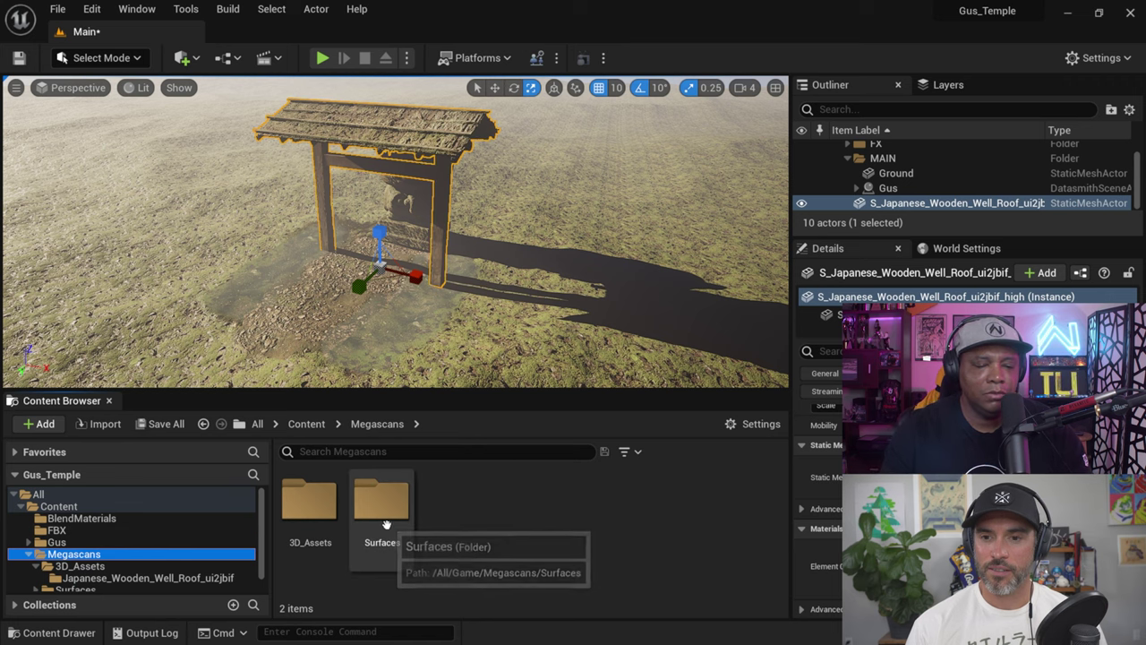
pyautogui.doubleClick(308, 503)
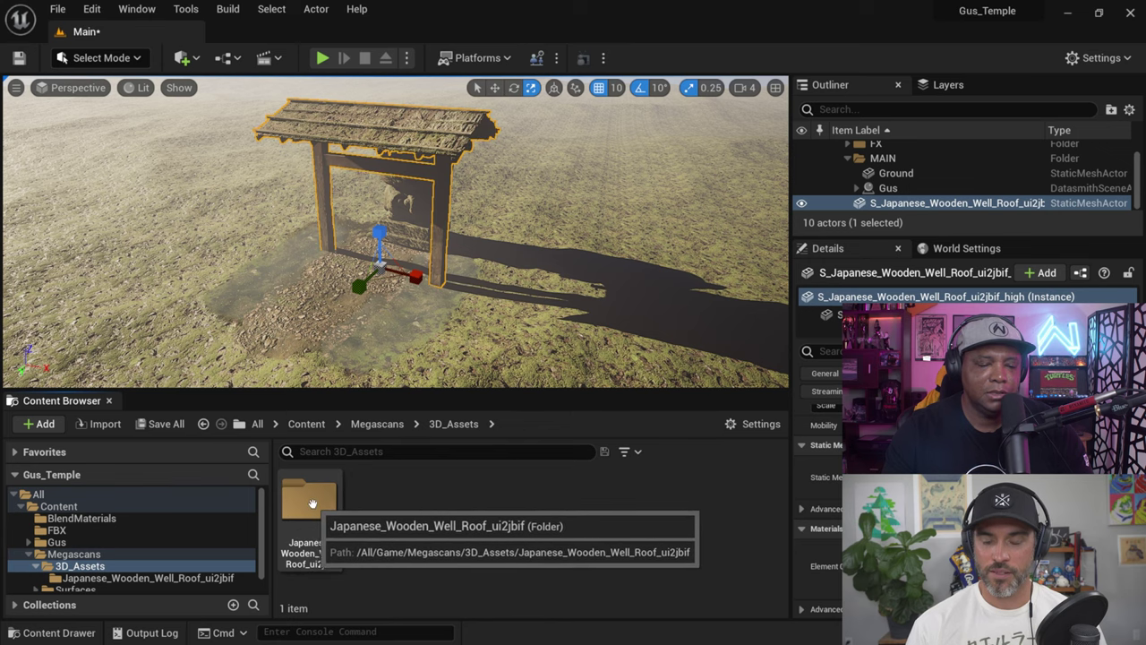
pyautogui.doubleClick(311, 530)
pyautogui.moveTo(399, 506)
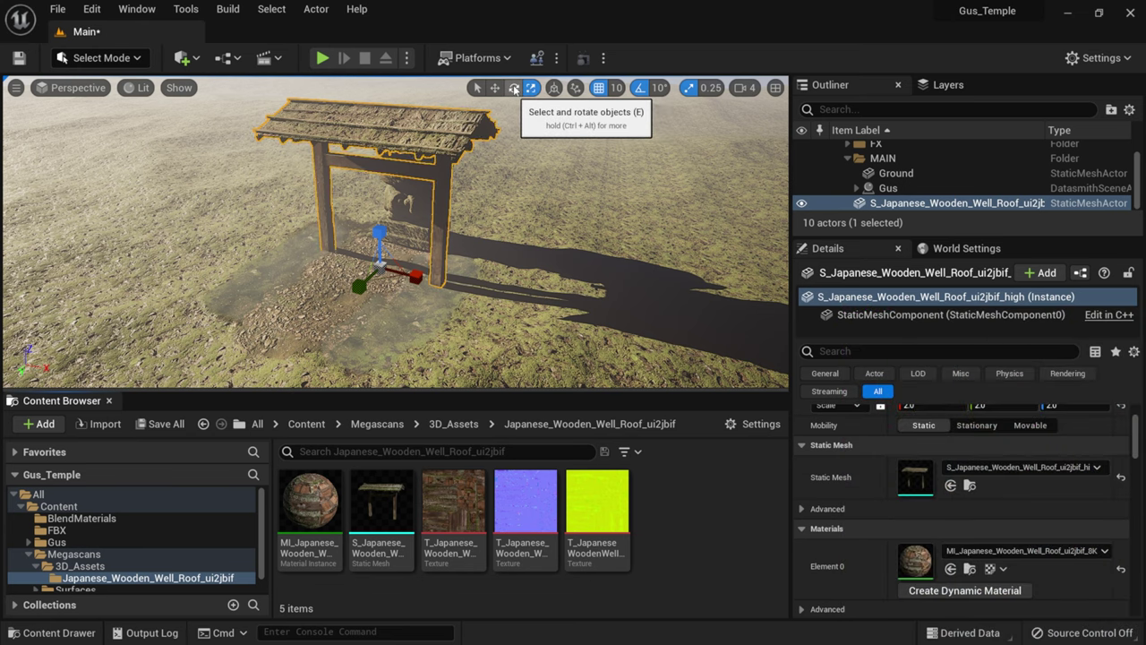
# Step: Try rotating the wooden well roof about its vertical axis, and undo the rotation
pyautogui.click(514, 88)
pyautogui.moveTo(379, 303); pyautogui.dragTo(488, 291)
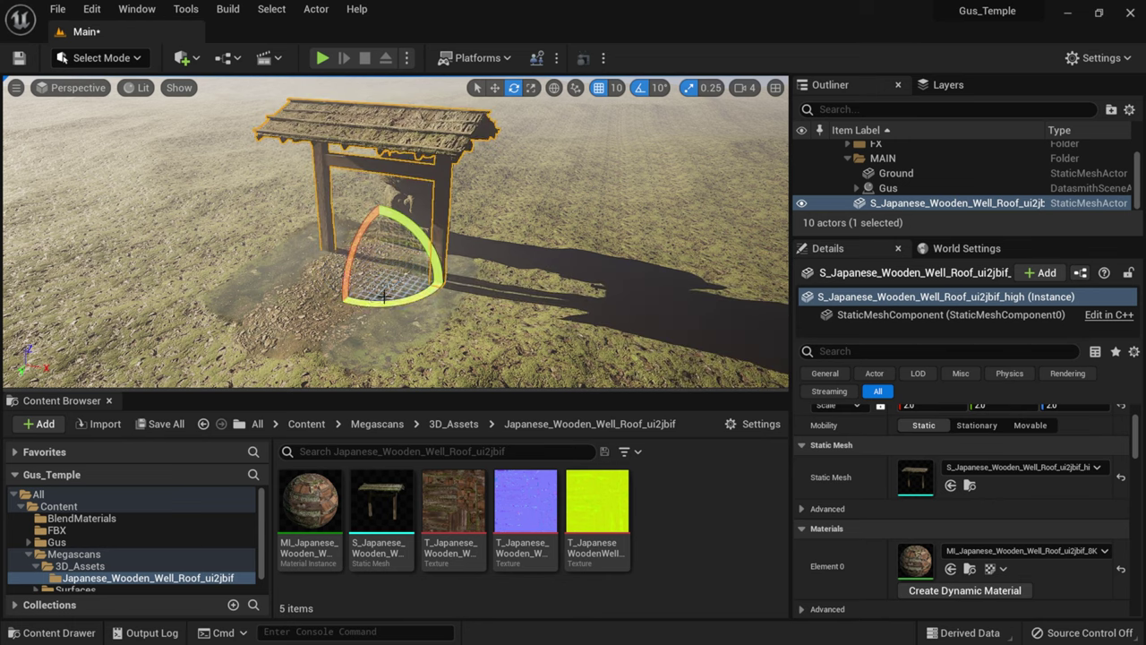
pyautogui.hotkey('ctrl', 'z')
# Step: Try moving the wooden well roof slightly toward the statue, and undo the move
pyautogui.press('w')
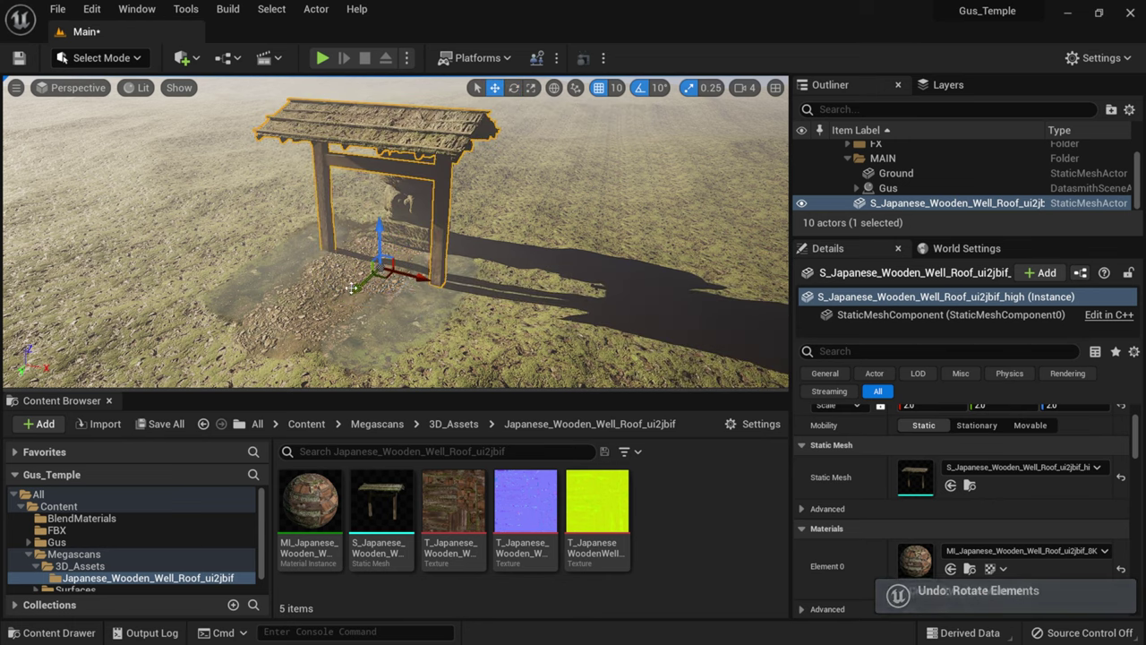
pyautogui.moveTo(358, 287); pyautogui.dragTo(385, 280)
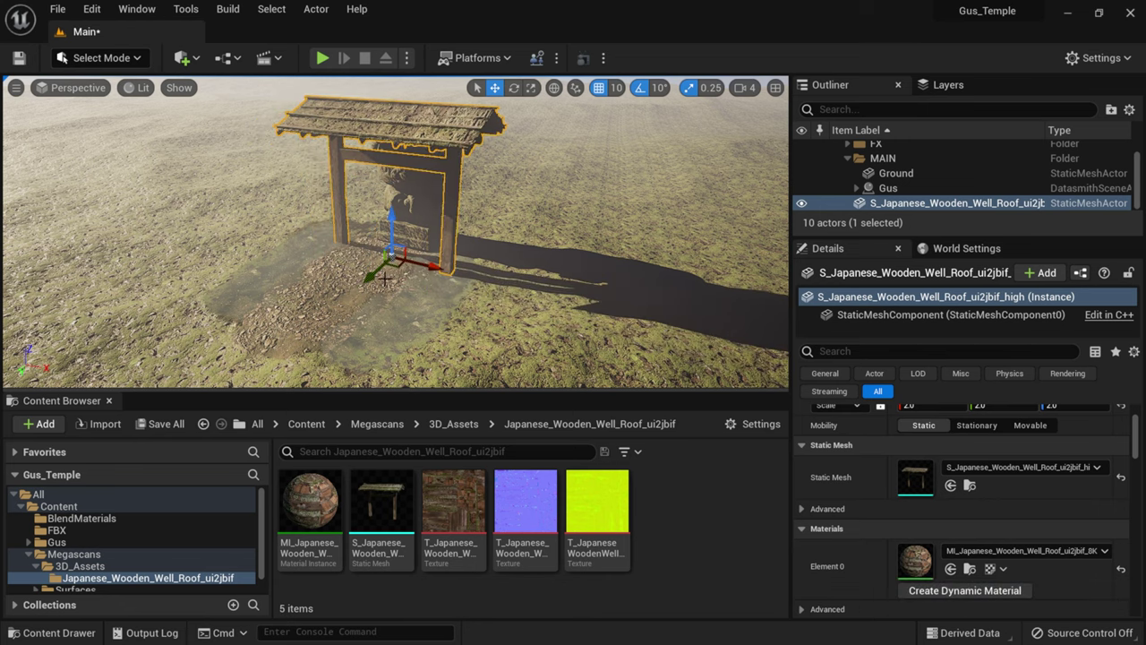
pyautogui.hotkey('ctrl', 'z')
# Step: Using the Select tool, switch the selection between Gus_Statue and the well roof, finishing with the statue selected
pyautogui.click(477, 88)
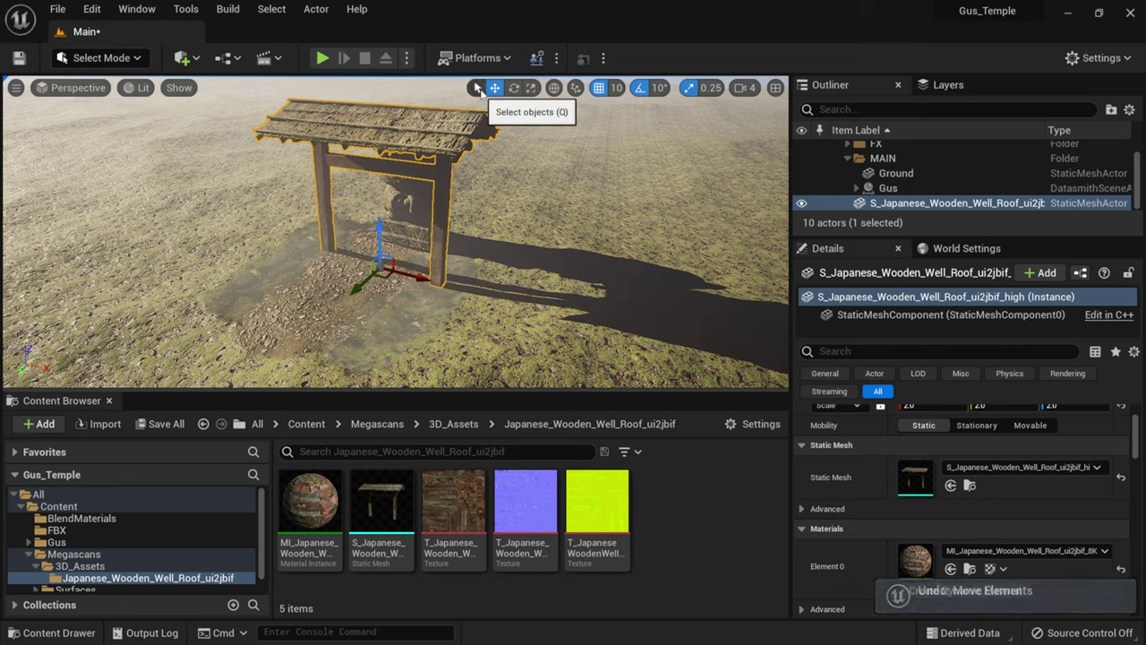
pyautogui.click(397, 233)
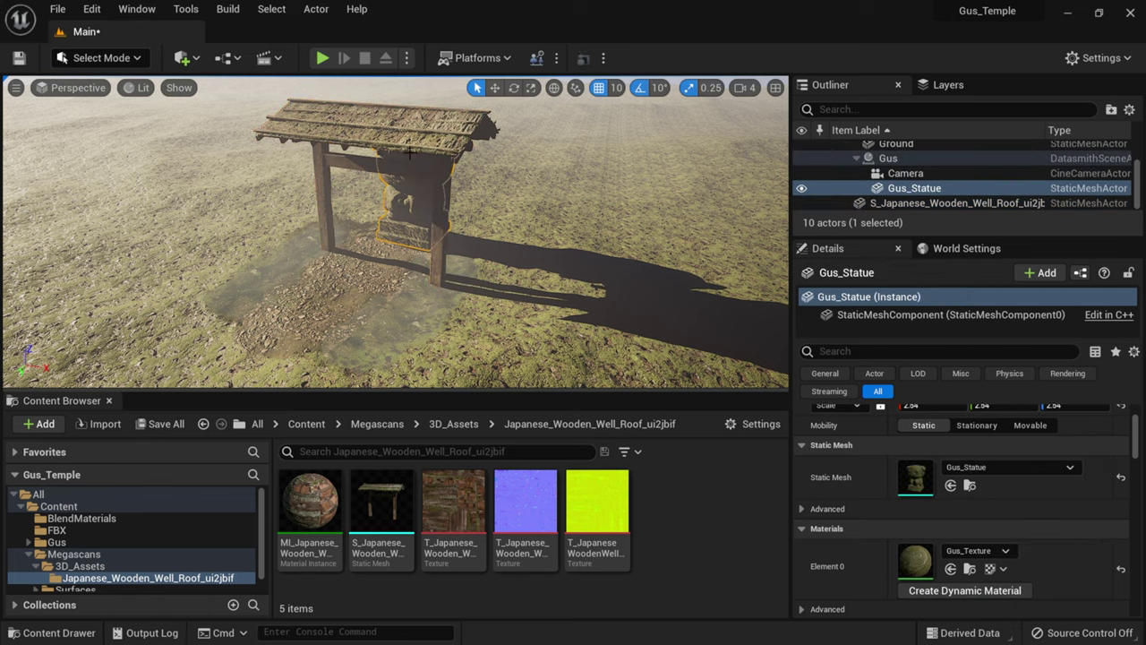
pyautogui.click(474, 157)
pyautogui.click(394, 216)
pyautogui.click(410, 138)
pyautogui.click(387, 175)
pyautogui.click(456, 141)
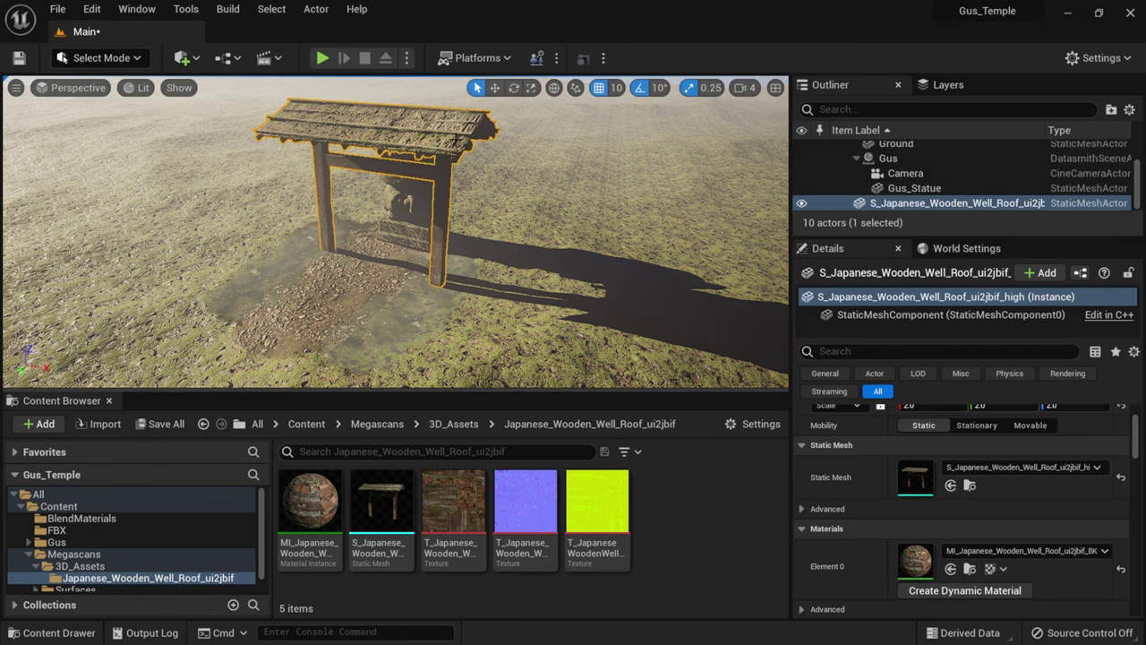
pyautogui.click(418, 212)
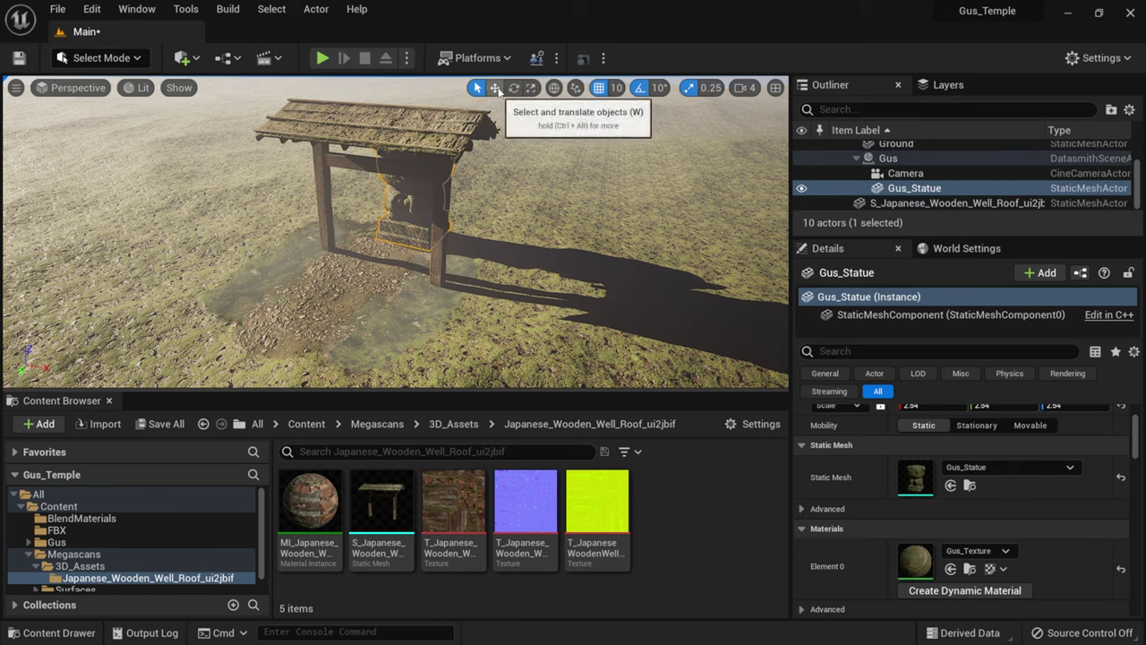
# Step: Turn off grid, rotation and scale snapping, and try rotating Gus_Statue freely about its vertical axis
pyautogui.click(559, 88)
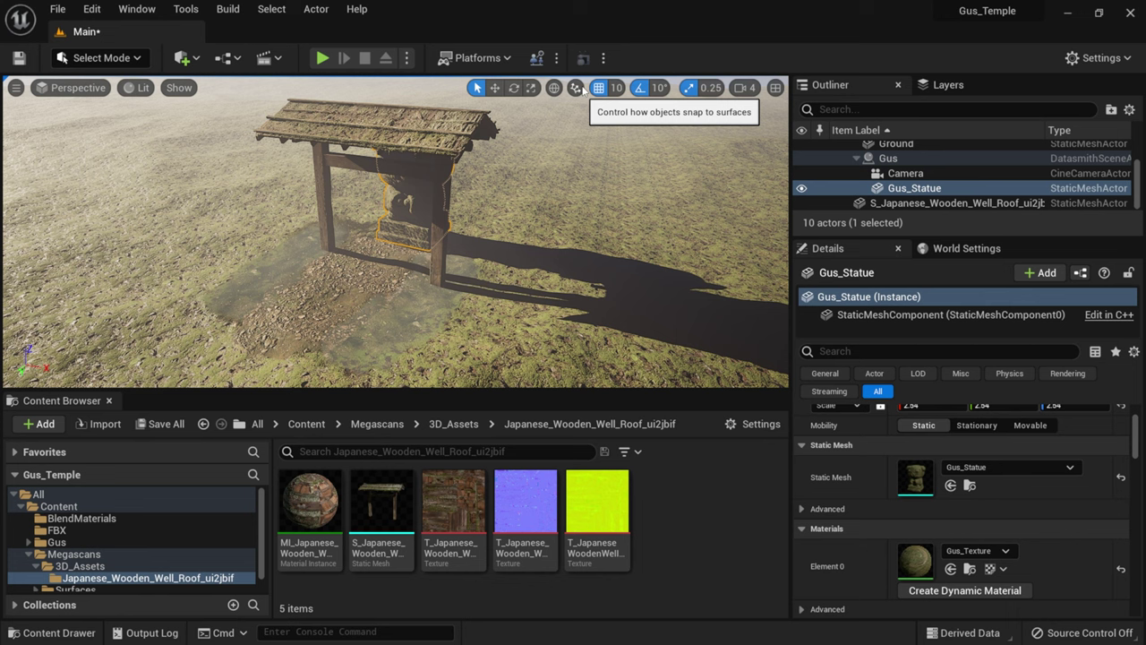
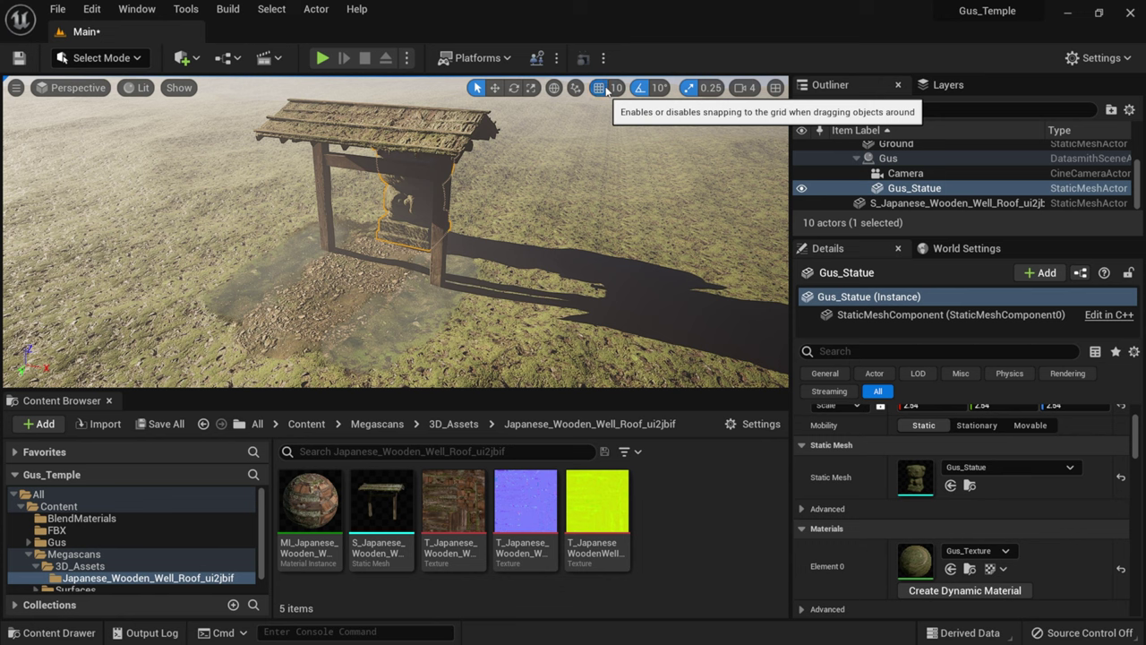
pyautogui.click(606, 91)
pyautogui.click(639, 88)
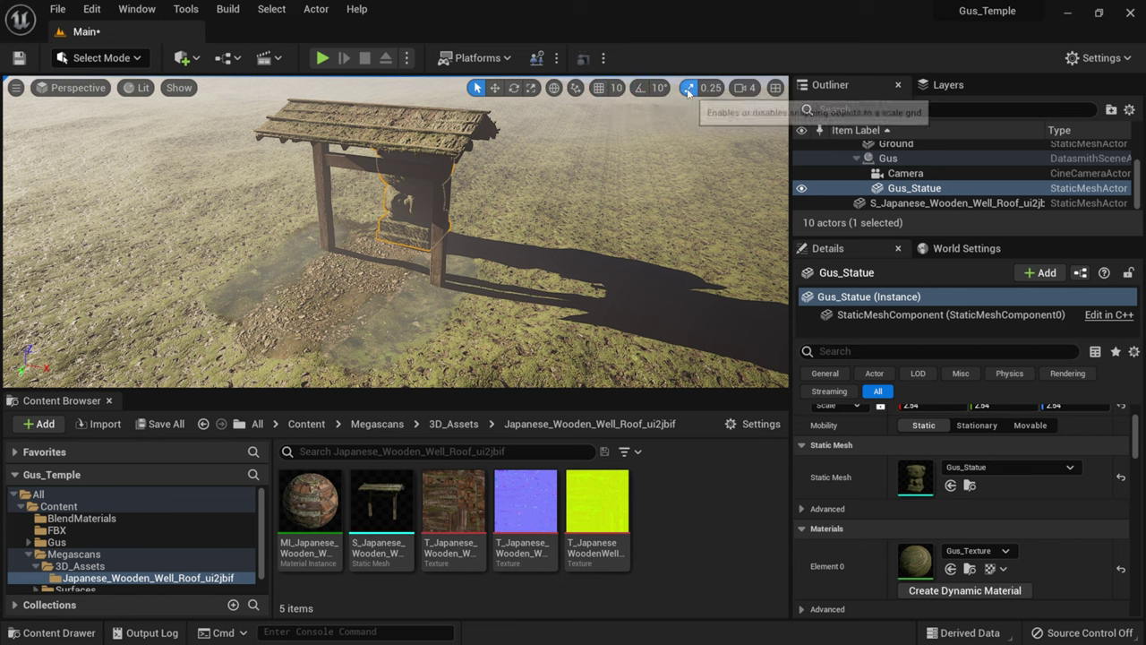
pyautogui.click(513, 88)
pyautogui.moveTo(457, 184); pyautogui.dragTo(506, 184)
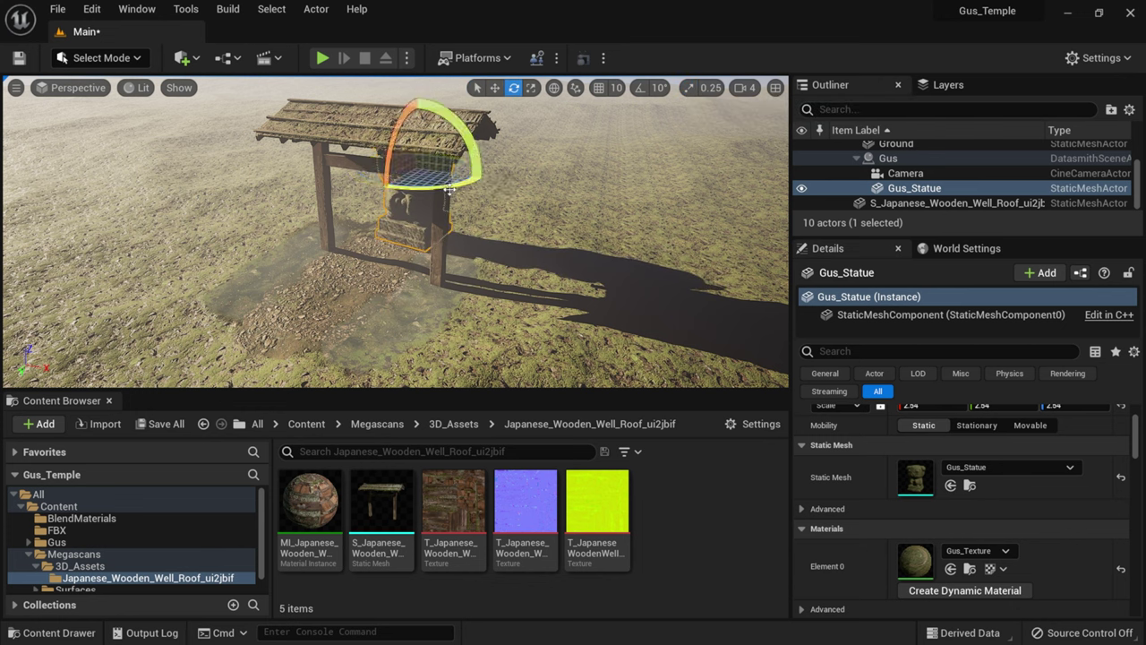
# Step: Turn grid, rotation and scale snapping back on, and try rotating Gus_Statue in 10° increments, undoing the rotation
pyautogui.click(600, 87)
pyautogui.click(641, 87)
pyautogui.click(689, 88)
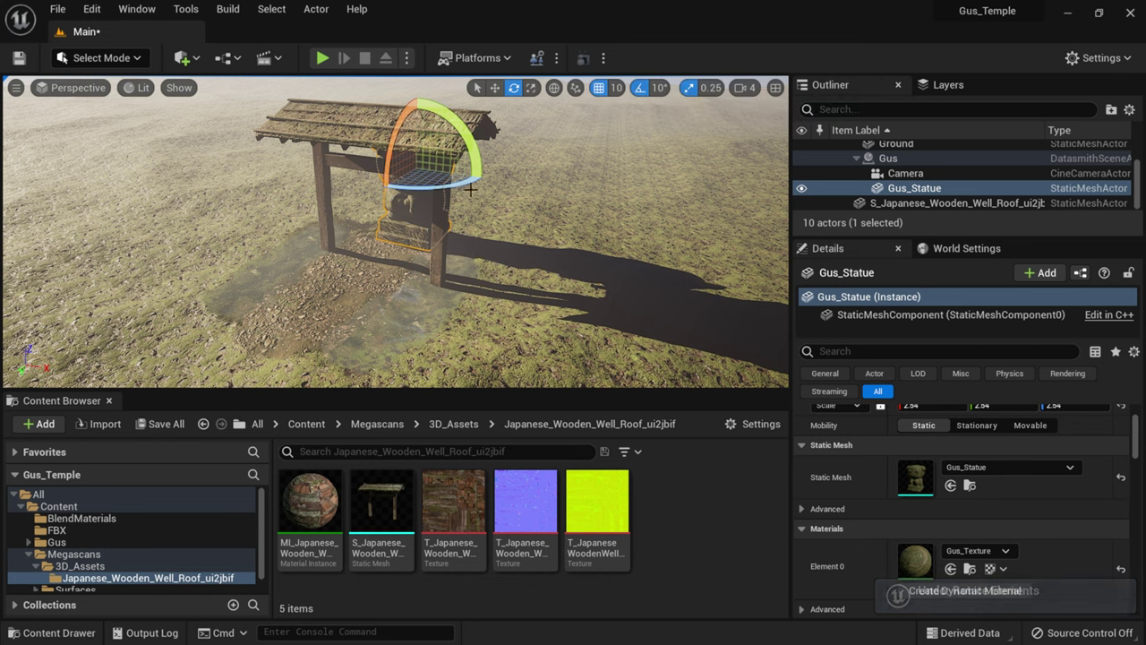
pyautogui.moveTo(470, 188); pyautogui.dragTo(438, 189)
pyautogui.hotkey('ctrl', 'z')
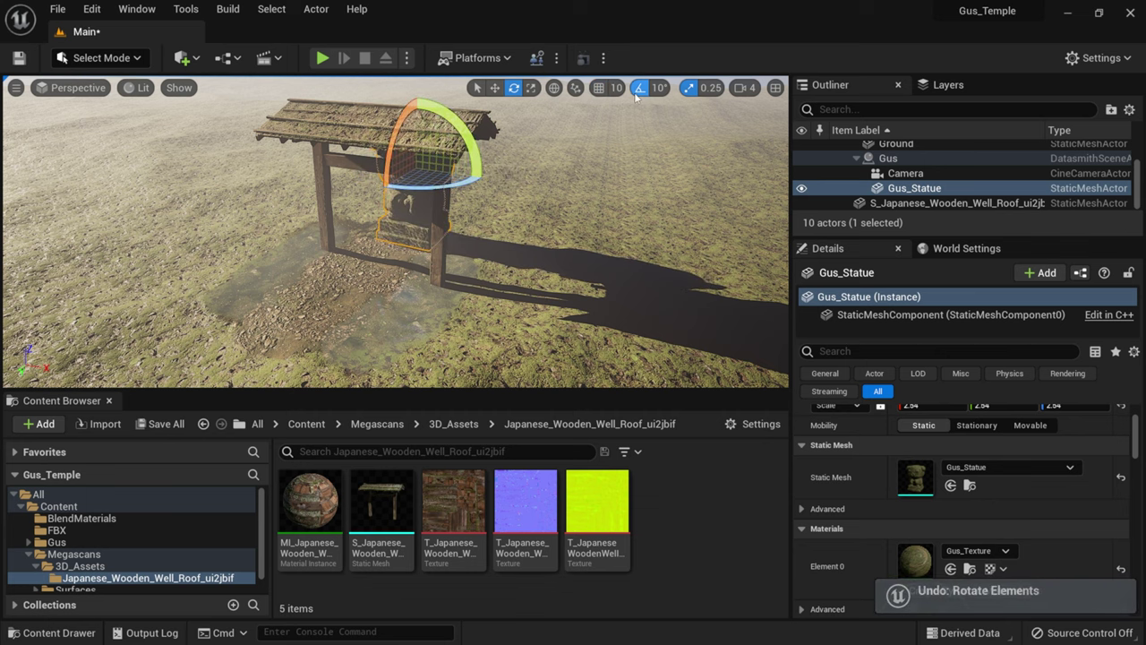
# Step: Turn off grid, rotation and scale snapping, and scale the wooden well roof up uniformly to about 2.34
pyautogui.click(639, 89)
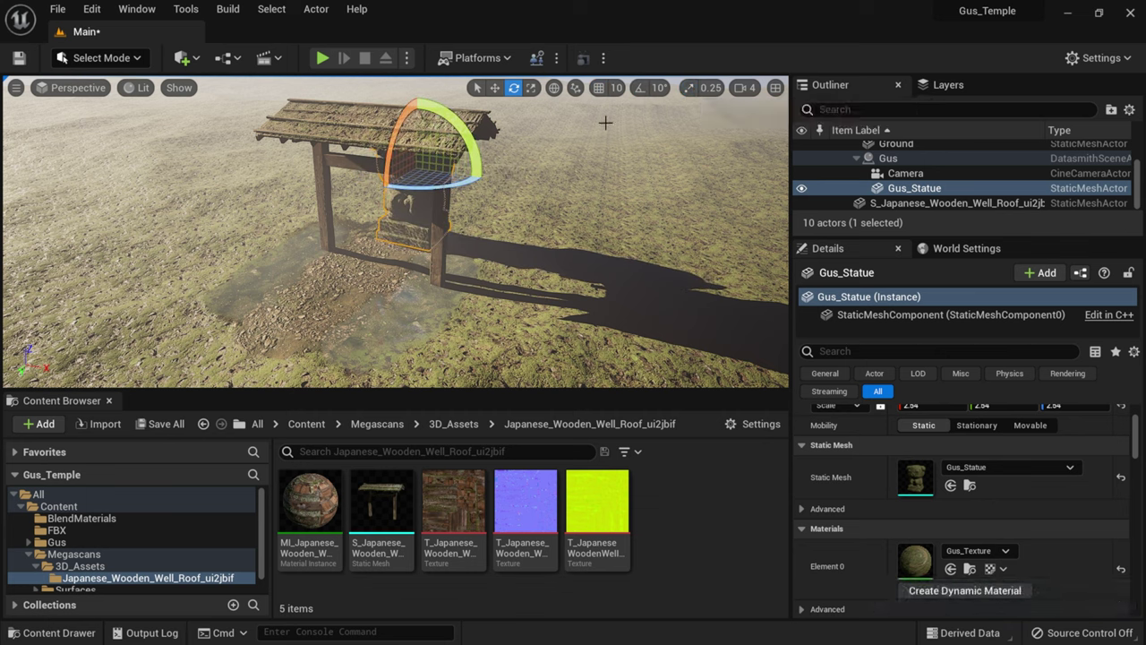
pyautogui.click(531, 88)
pyautogui.click(376, 244)
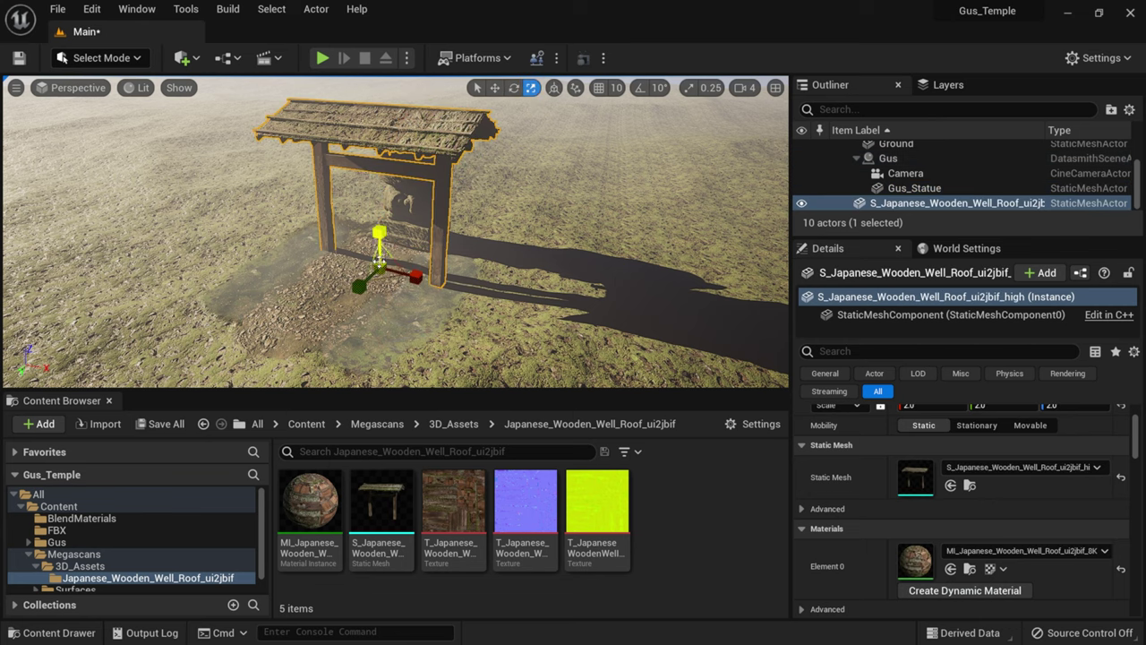
pyautogui.click(380, 259)
pyautogui.click(384, 263)
pyautogui.moveTo(380, 273)
pyautogui.mouseDown()
pyautogui.moveTo(368, 307)
pyautogui.moveTo(385, 306)
pyautogui.moveTo(384, 282)
pyautogui.mouseUp()
pyautogui.scroll(2, 385, 306)
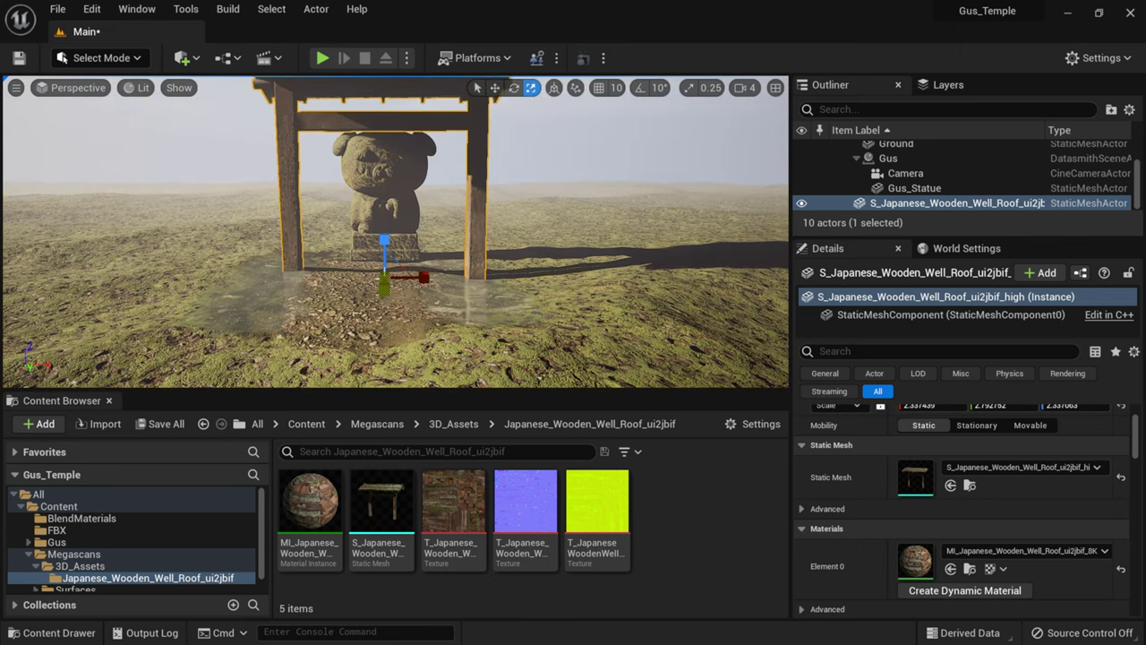
pyautogui.hotkey('ctrl', 'z')
pyautogui.keyDown('alt'); pyautogui.moveTo(381, 289); pyautogui.dragTo(333, 402); pyautogui.keyUp('alt')
# Step: Switch to Quixel Bridge and add the downloaded Mossy Stone and Japanese Stone Pillar from the local library to the project
pyautogui.press('super')
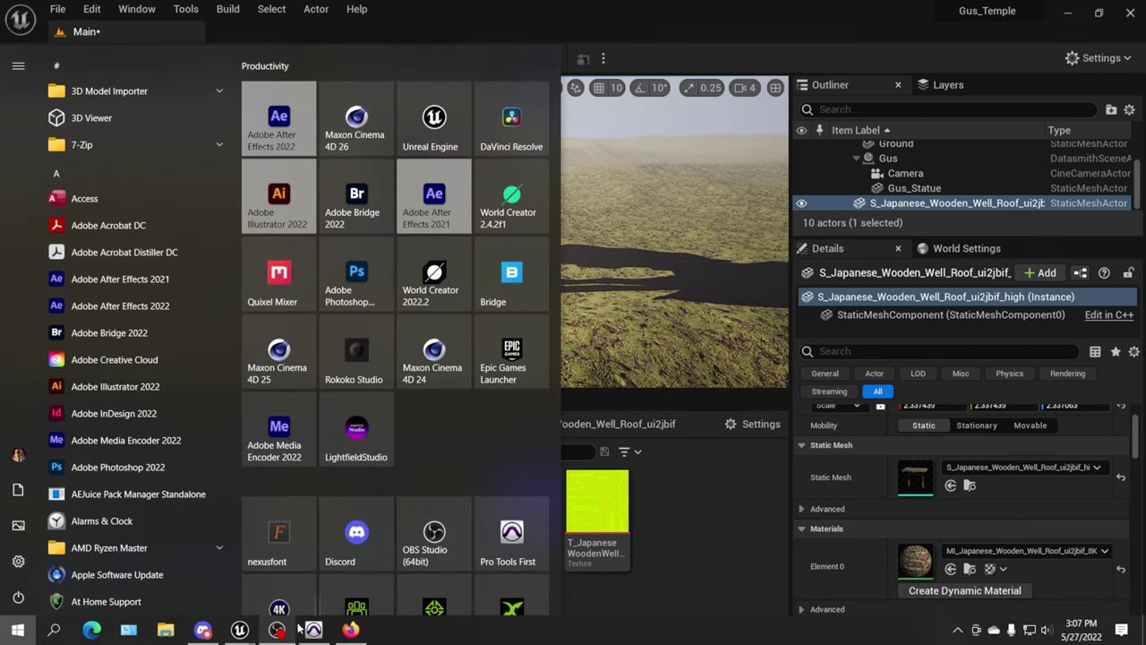
pyautogui.moveTo(253, 632)
pyautogui.click(324, 563)
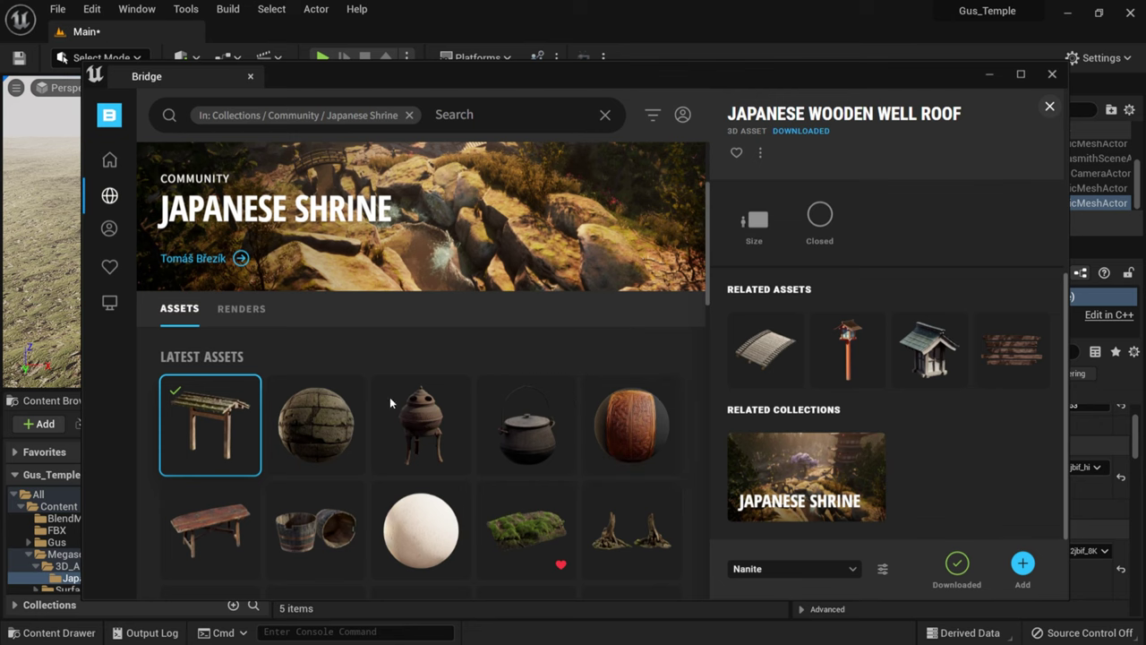
pyautogui.moveTo(144, 277)
pyautogui.click(109, 302)
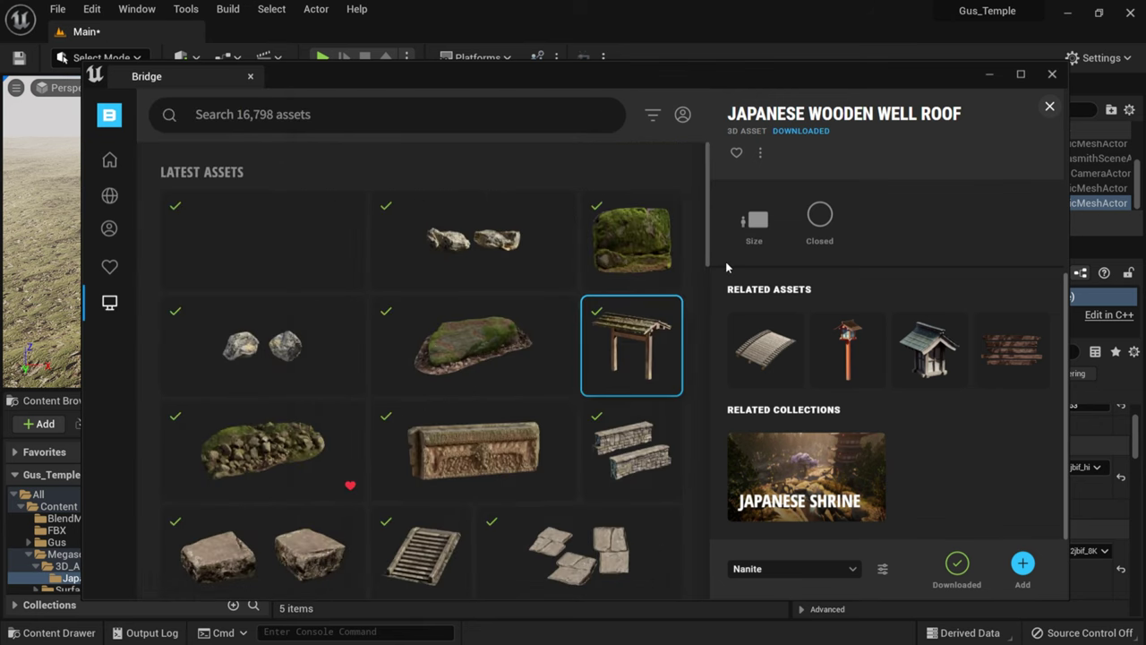
pyautogui.scroll(-1, 463, 363)
pyautogui.scroll(-2, 459, 363)
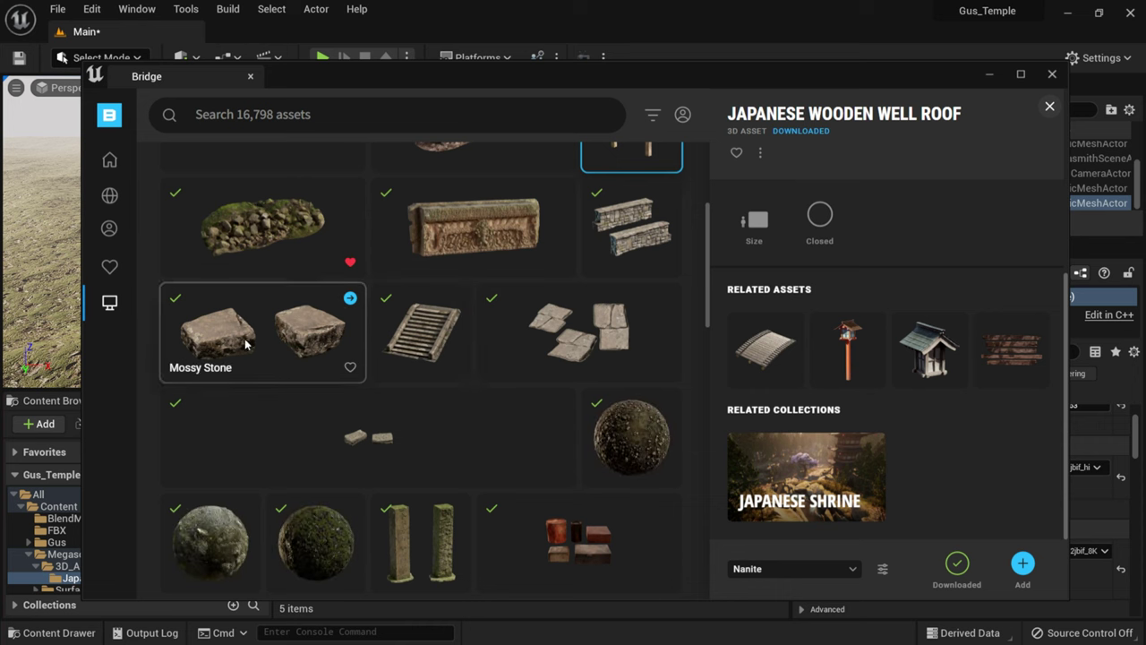
pyautogui.click(246, 343)
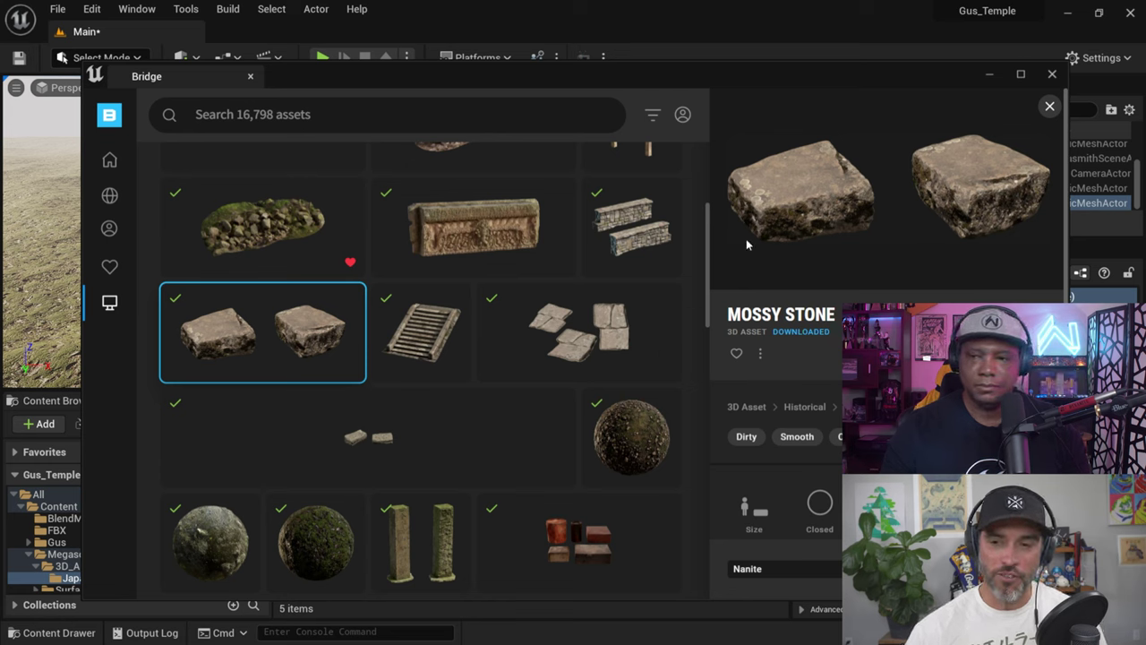
pyautogui.click(428, 521)
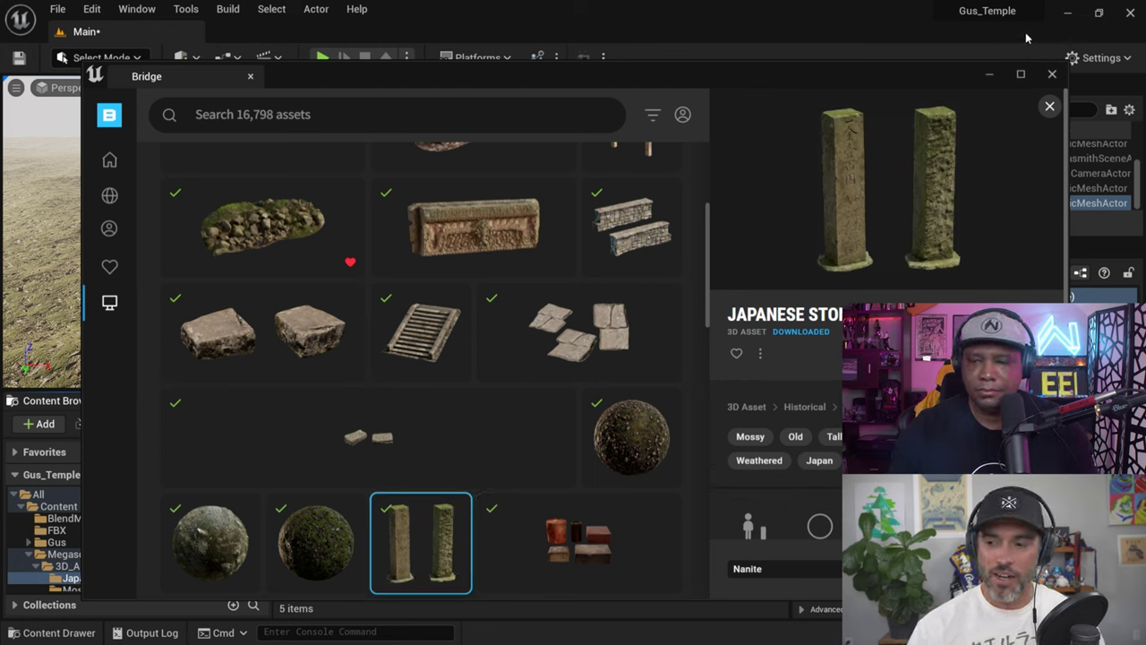
pyautogui.click(991, 76)
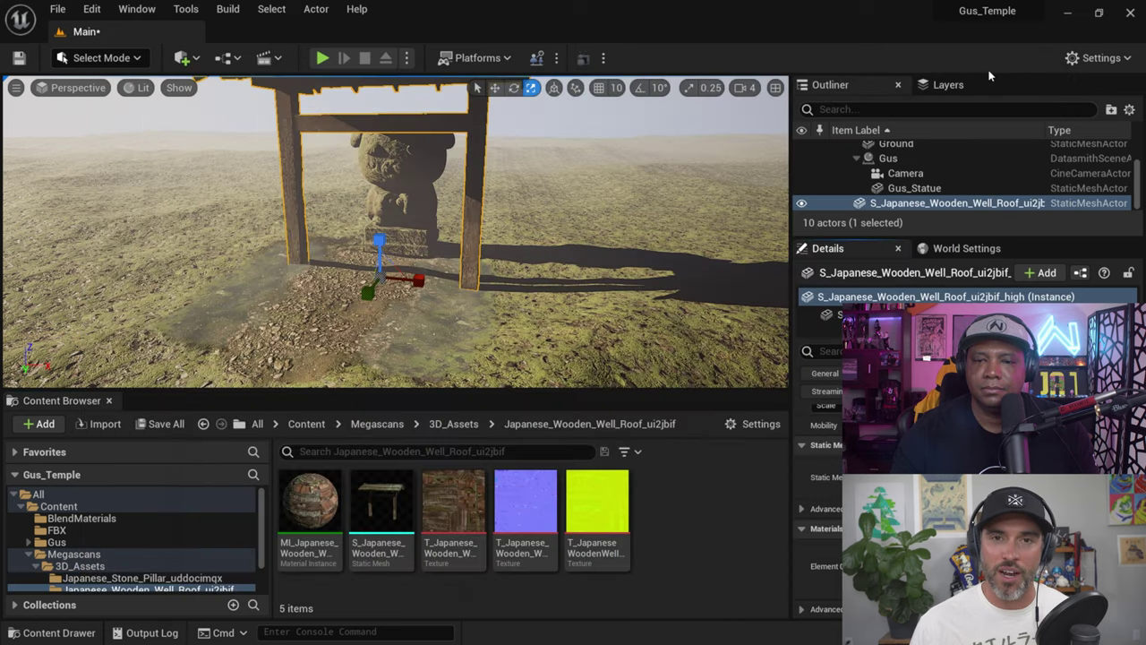
# Step: Place the Japanese stone pillar mesh in the level, in front of the well roof's post on the shadow side
pyautogui.click(123, 578)
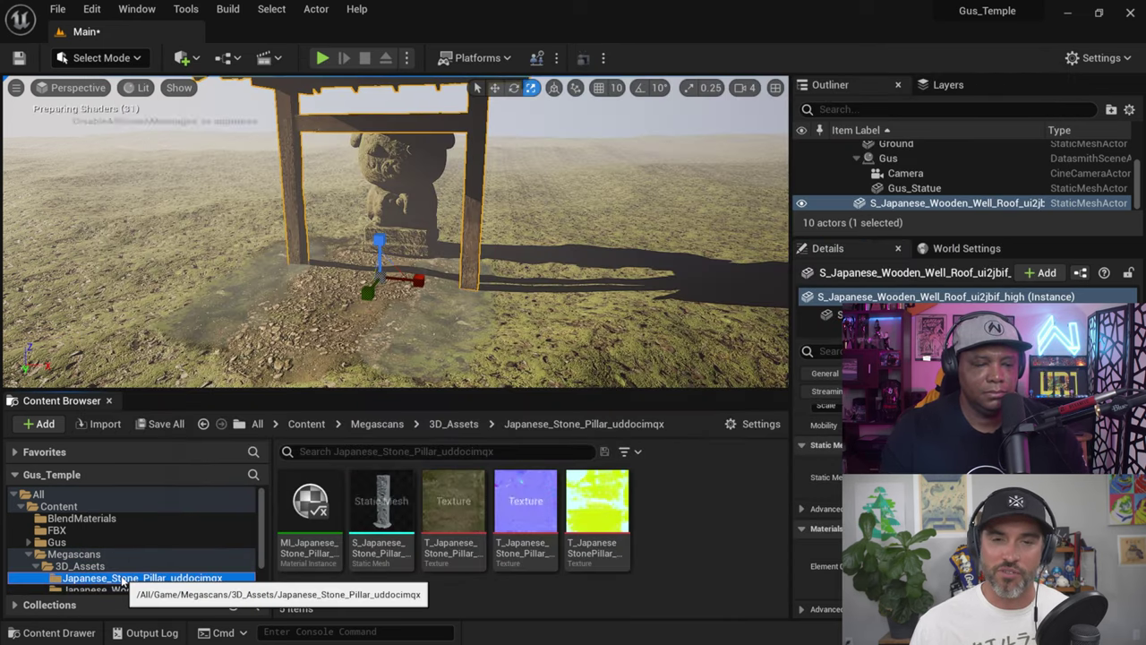
pyautogui.click(386, 518)
pyautogui.moveTo(387, 519); pyautogui.dragTo(431, 309)
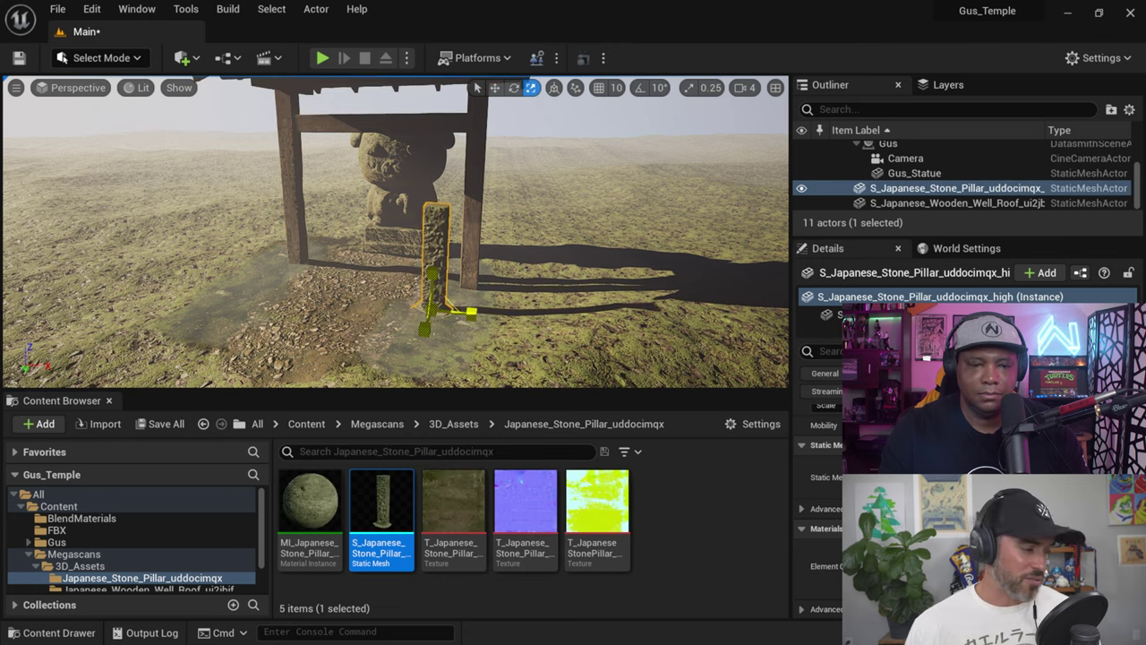
pyautogui.scroll(3, 512, 286)
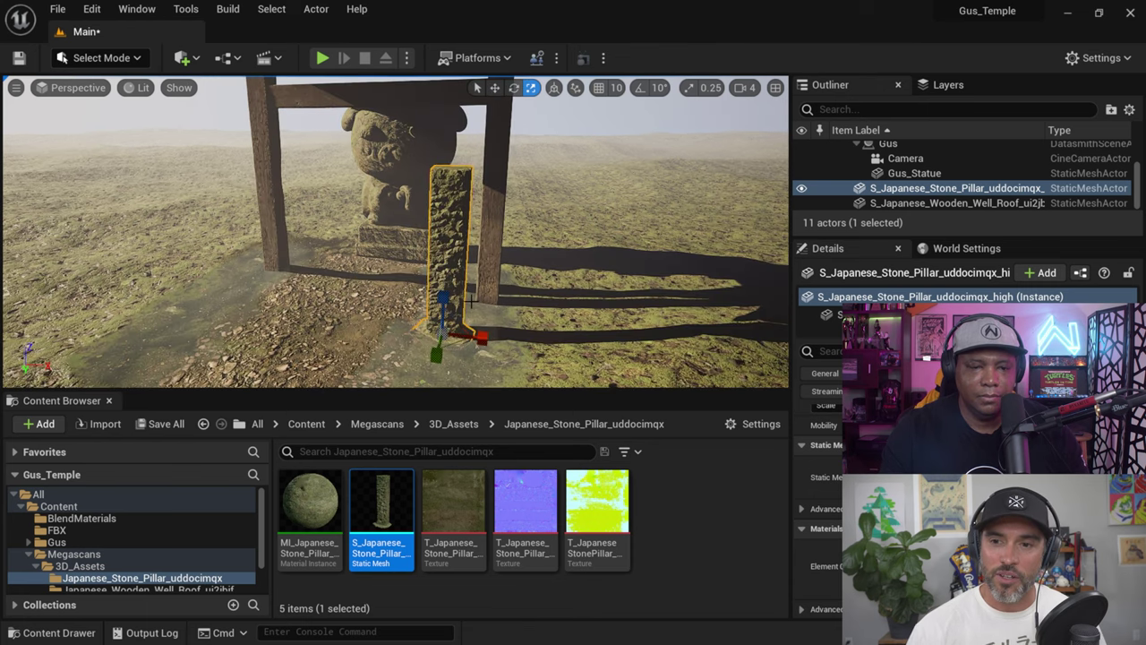
pyautogui.scroll(3, 513, 287)
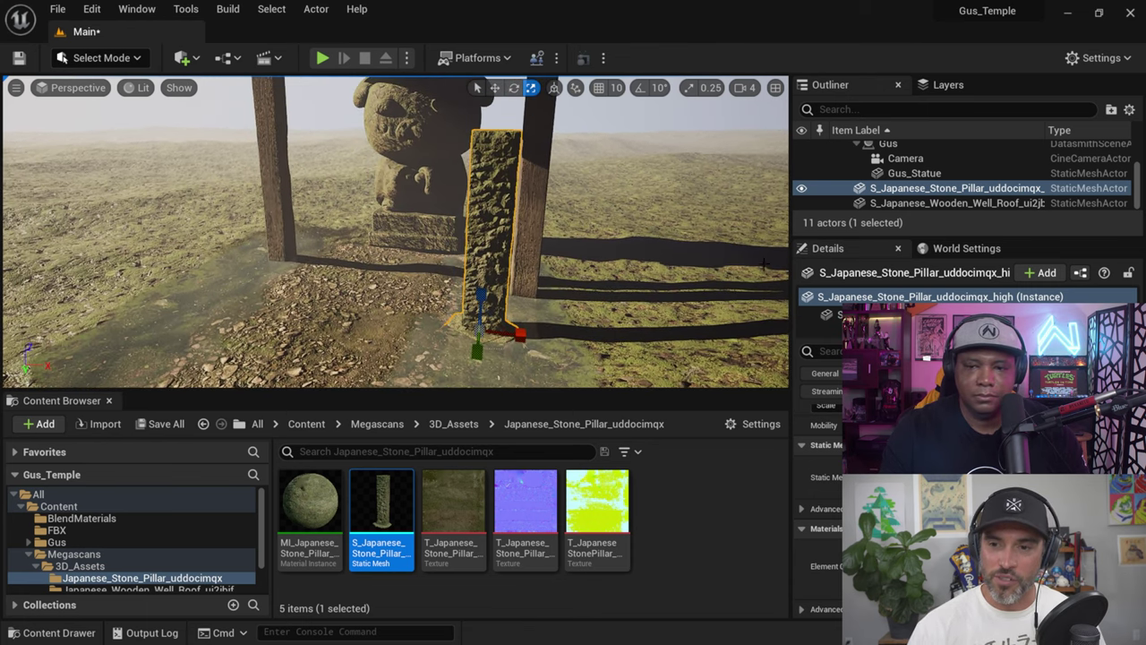
# Step: Enlarge the Outliner, collapse its existing groups, and create a folder named MEGASCANS under the Main level
pyautogui.moveTo(934, 233); pyautogui.dragTo(929, 374)
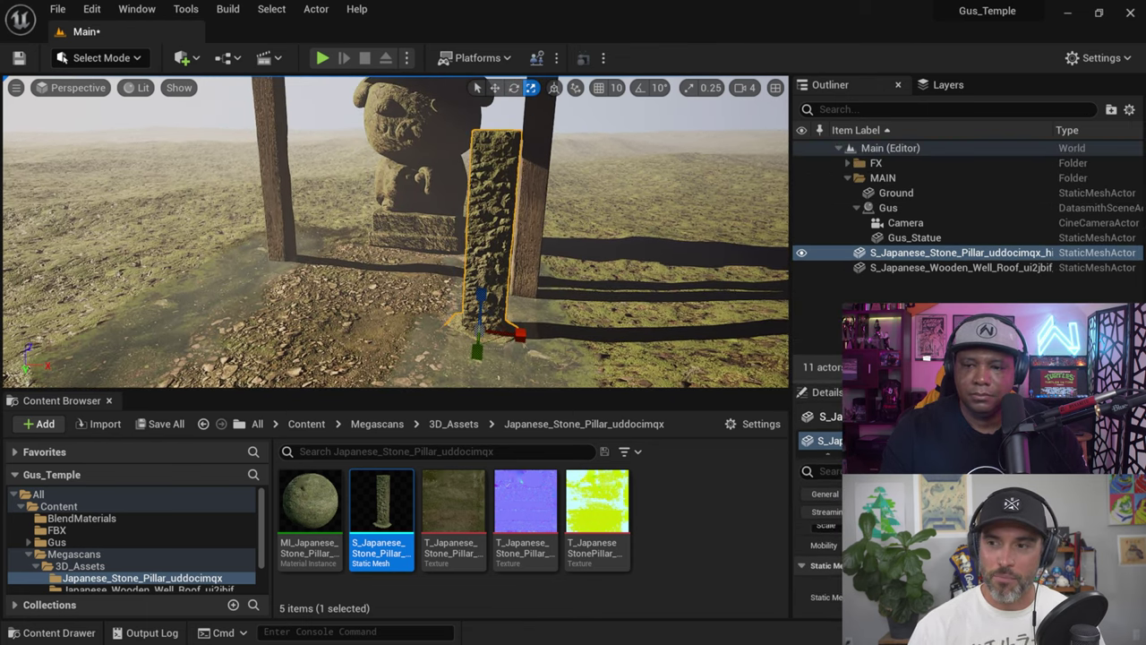
pyautogui.click(857, 208)
pyautogui.click(847, 177)
pyautogui.click(893, 149)
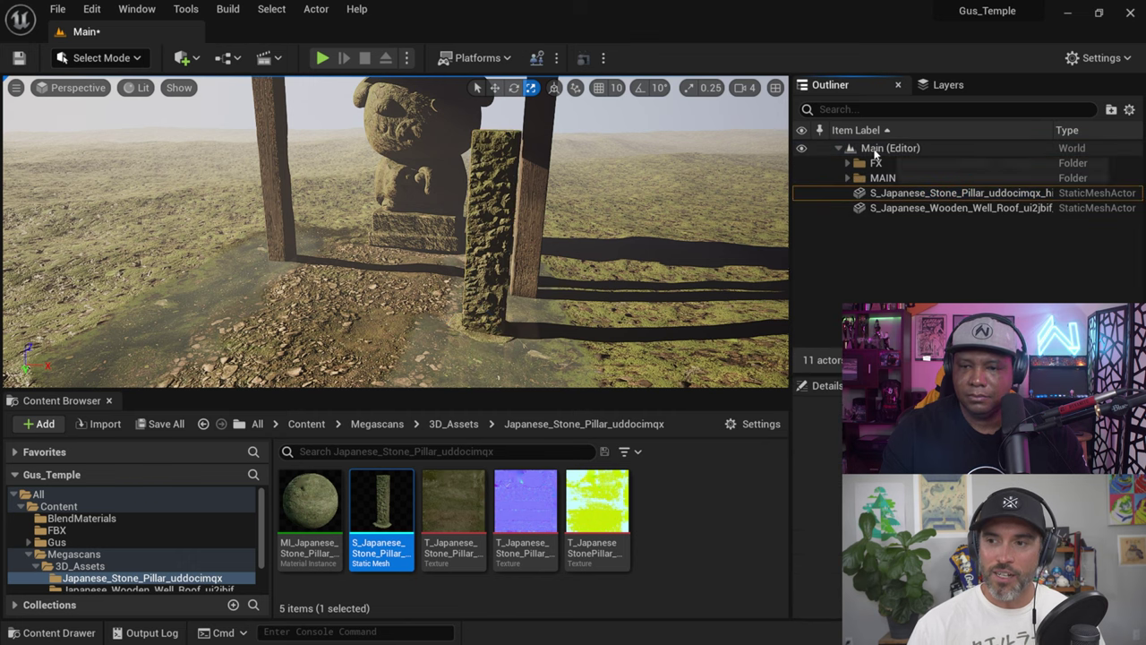
pyautogui.rightClick(895, 151)
pyautogui.click(935, 180)
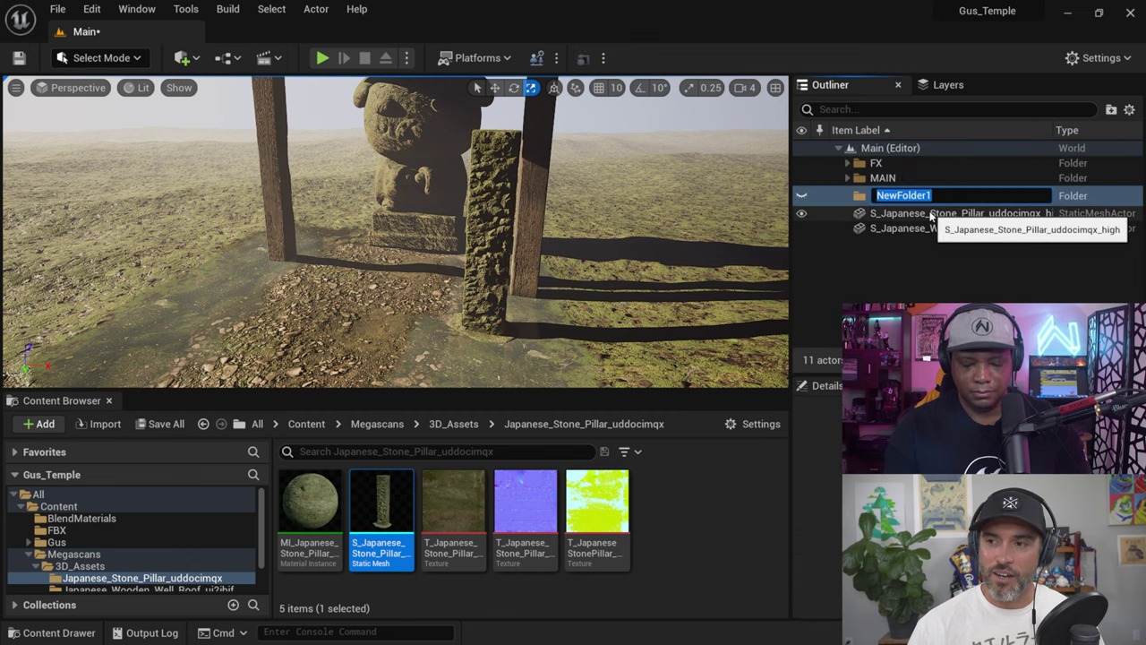
pyautogui.write('MEGASCA')
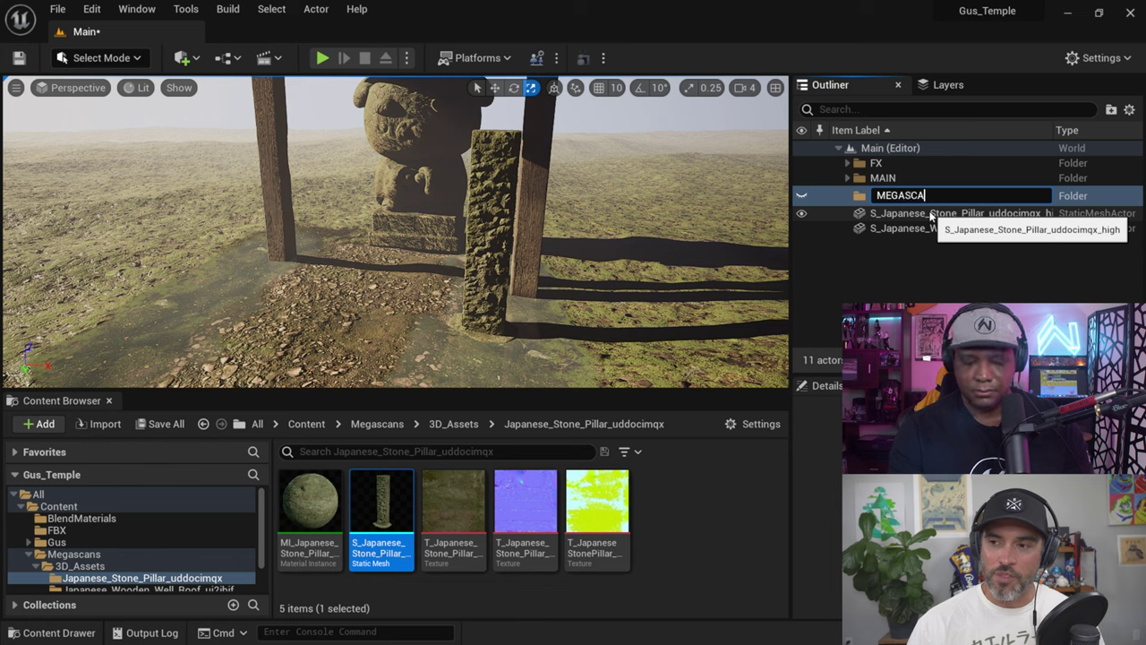
pyautogui.write('NS')
pyautogui.press('Return')
# Step: Move the stone pillar and the wooden well roof actors into the MEGASCANS folder
pyautogui.click(931, 208)
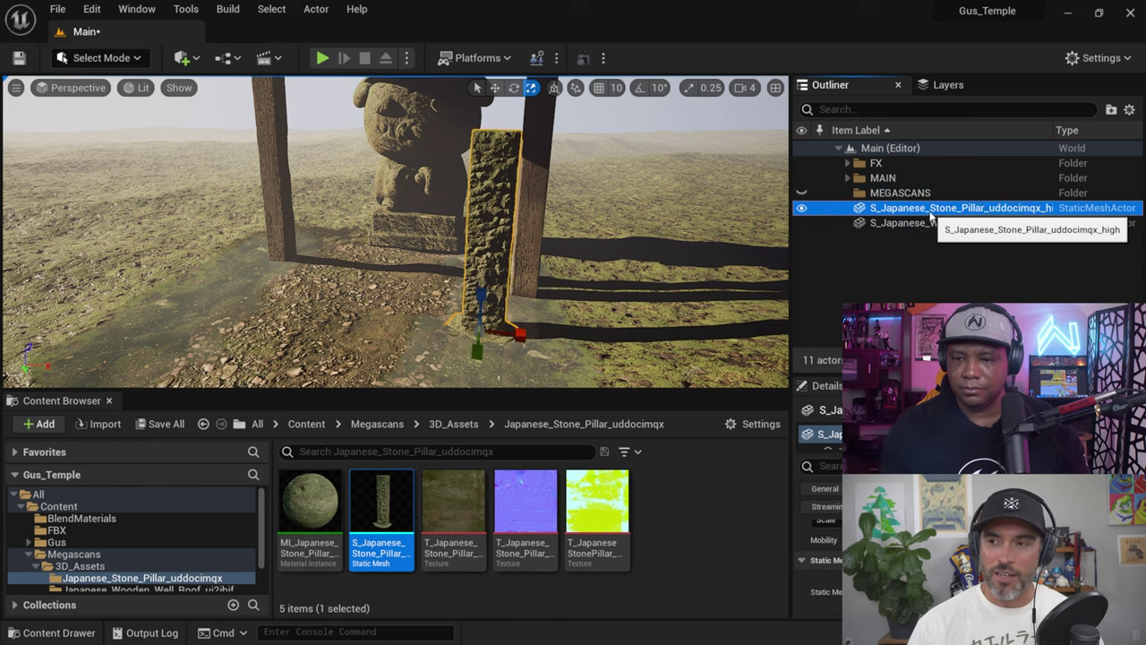
pyautogui.keyDown('ctrl'); pyautogui.click(929, 222); pyautogui.keyUp('ctrl')
pyautogui.moveTo(906, 208); pyautogui.dragTo(902, 195)
pyautogui.click(930, 247)
# Step: Rotate the stone pillar so its carved inscription faces the viewer, and shift it slightly outward beside the well roof's post
pyautogui.click(942, 214)
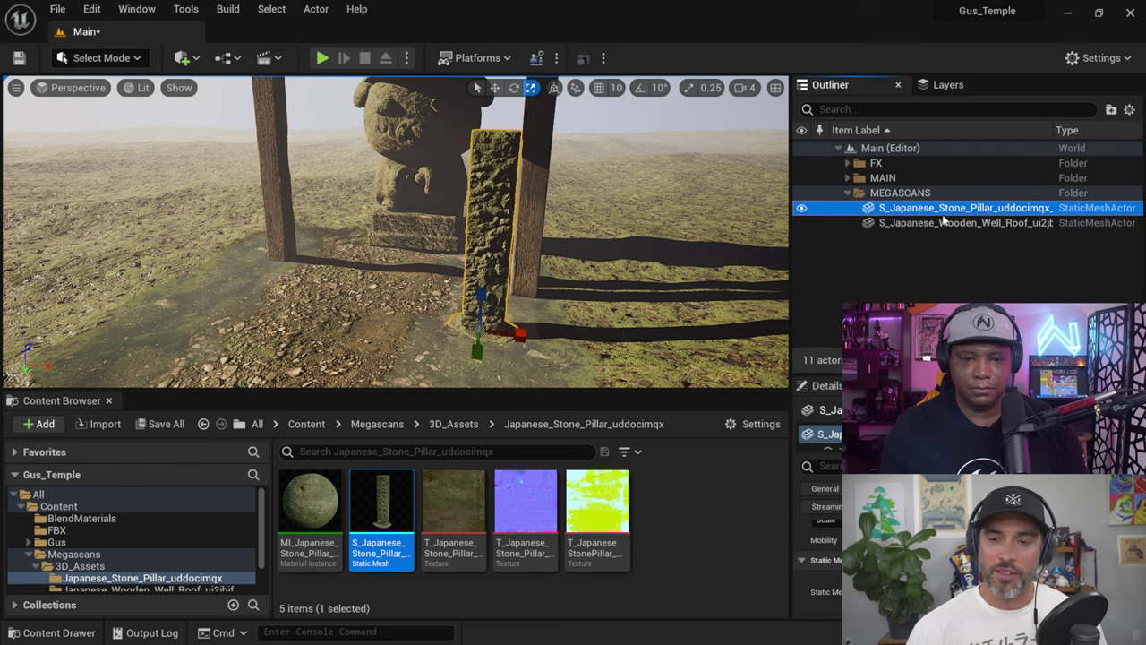
pyautogui.click(515, 89)
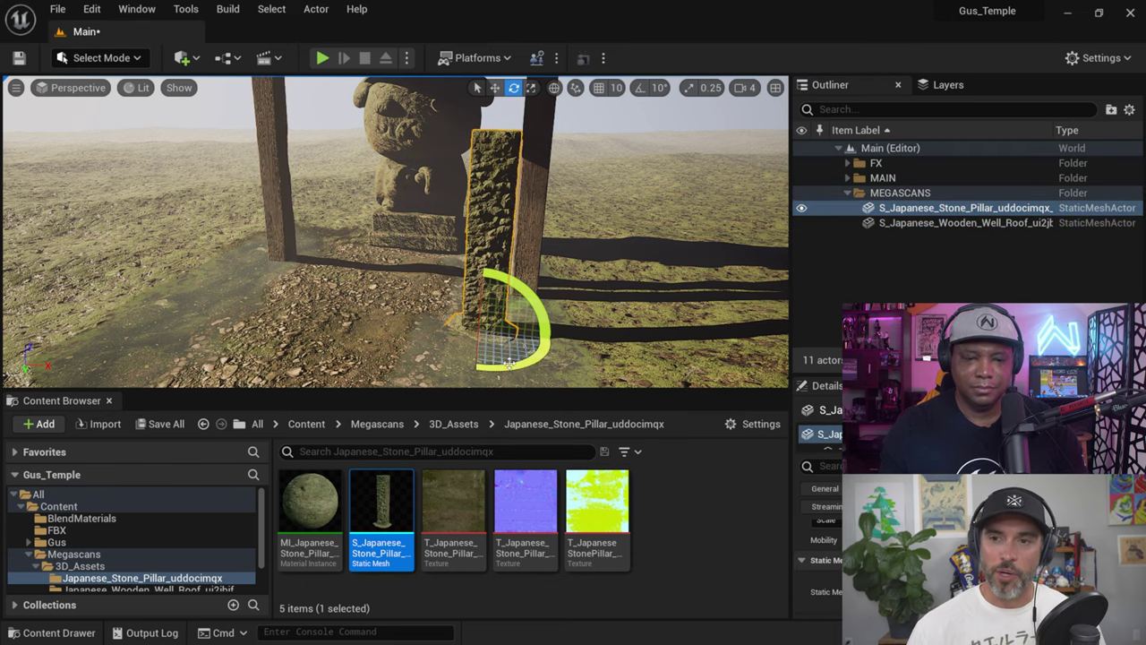
pyautogui.moveTo(508, 369); pyautogui.dragTo(477, 364)
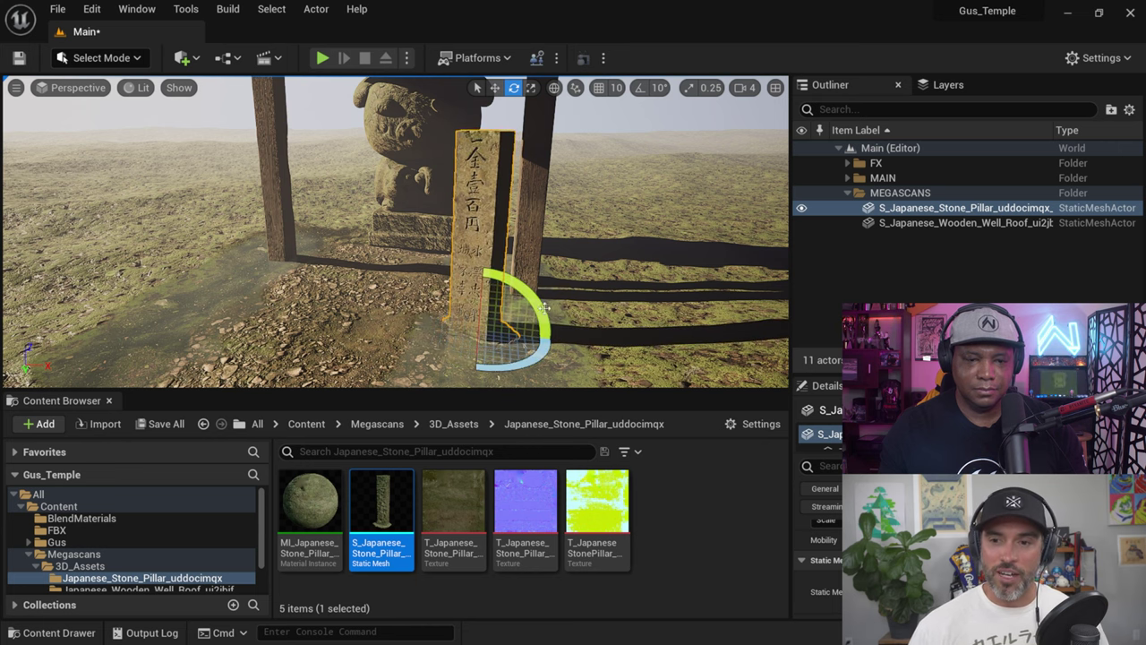
pyautogui.click(494, 87)
pyautogui.moveTo(541, 332); pyautogui.dragTo(546, 333)
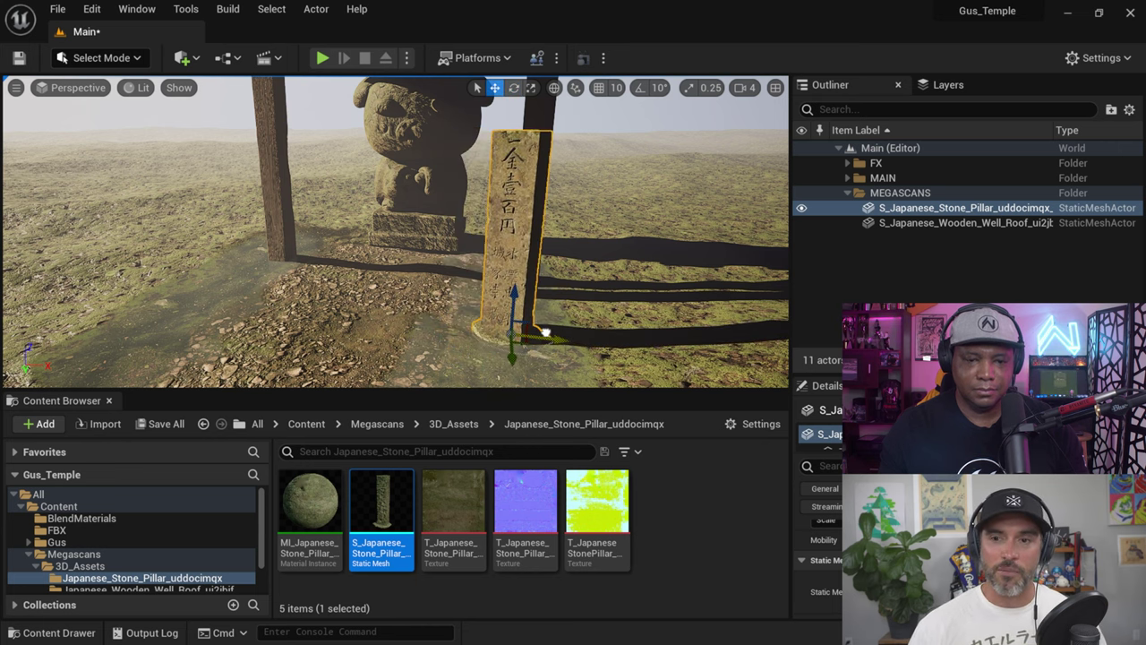
pyautogui.moveTo(512, 296); pyautogui.dragTo(512, 298)
pyautogui.moveTo(512, 298); pyautogui.dragTo(491, 292, button='right')
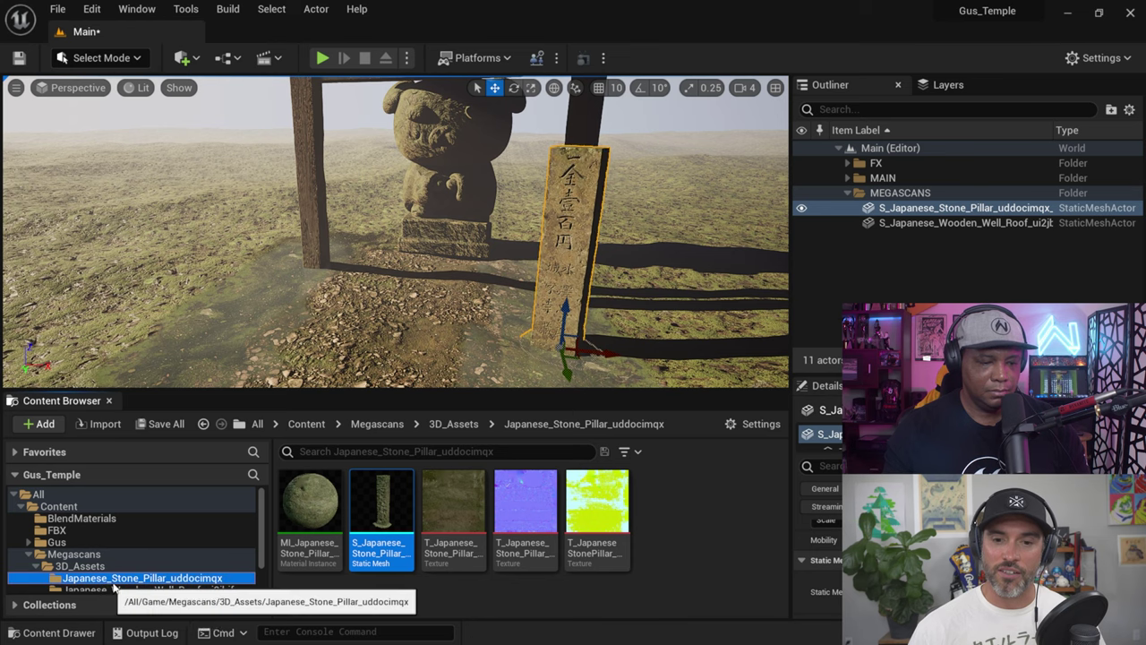
# Step: Place the Mossy Stone mesh from its Megascans folder on the ground in front of Gus_Statue
pyautogui.click(158, 577)
pyautogui.scroll(-1, 157, 555)
pyautogui.click(109, 561)
pyautogui.moveTo(381, 506); pyautogui.dragTo(362, 263)
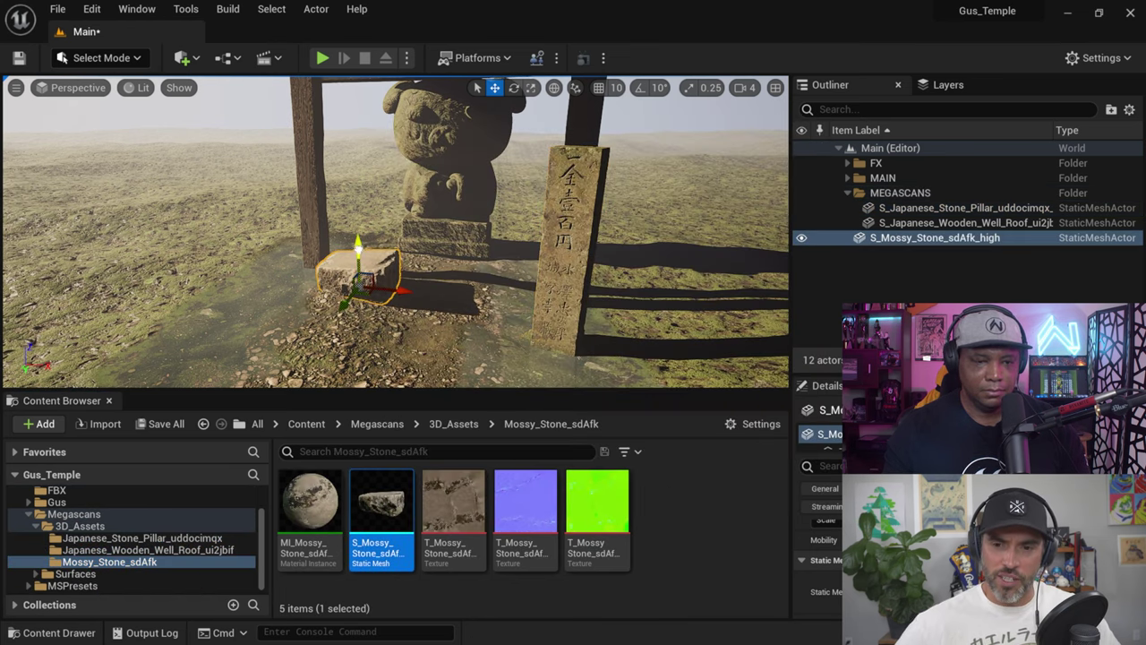
# Step: Duplicate the mossy stone alongside itself, rotate the copy, and move the pair up against the statue's base
pyautogui.keyDown('alt'); pyautogui.moveTo(400, 291); pyautogui.dragTo(465, 308); pyautogui.keyUp('alt')
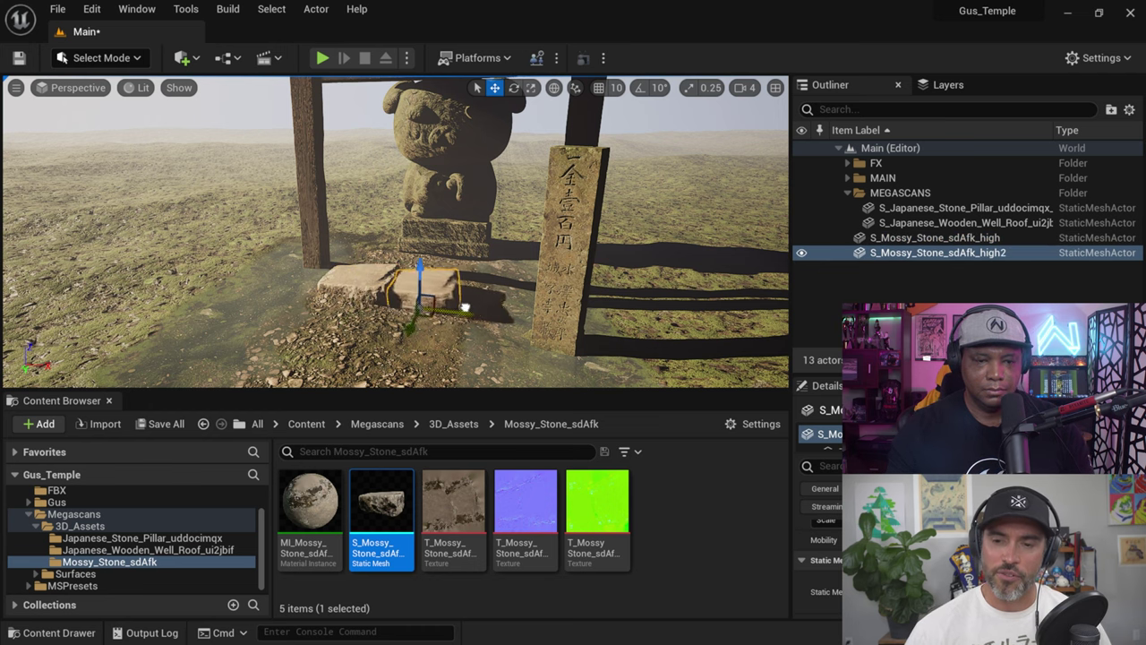
pyautogui.press('e')
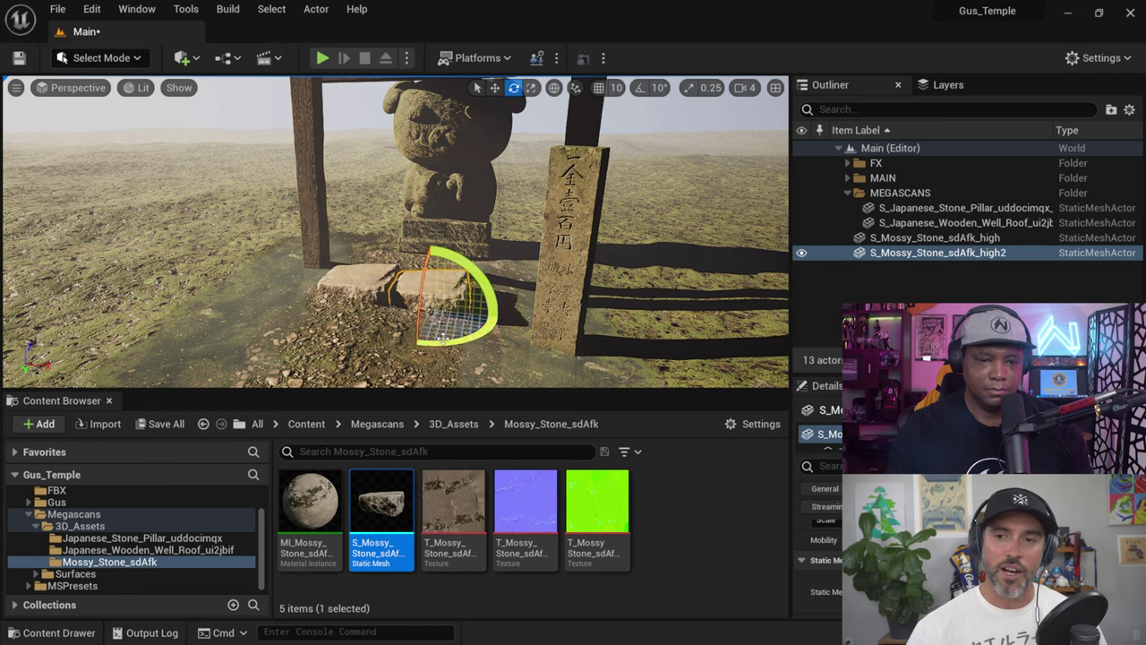
pyautogui.click(494, 87)
pyautogui.keyDown('ctrl'); pyautogui.click(363, 285); pyautogui.keyUp('ctrl')
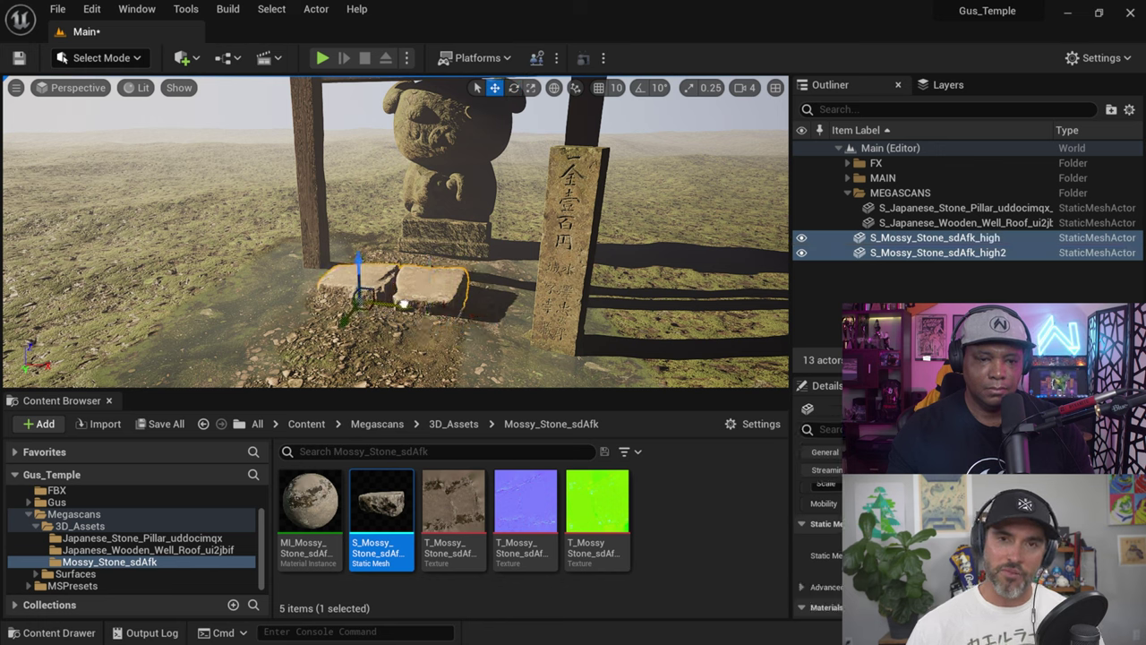
pyautogui.moveTo(404, 304); pyautogui.dragTo(430, 306)
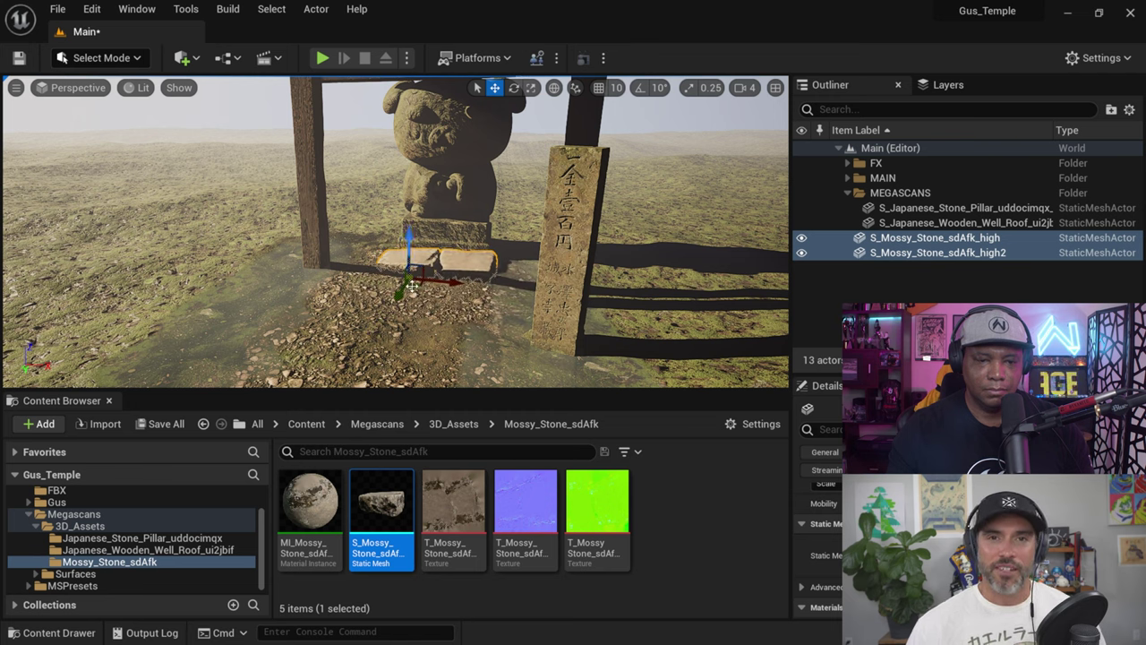
# Step: Duplicate the pair of mossy stones as a second row in front of the first, rotating and realigning the copies
pyautogui.keyDown('alt'); pyautogui.moveTo(410, 284); pyautogui.dragTo(468, 287); pyautogui.keyUp('alt')
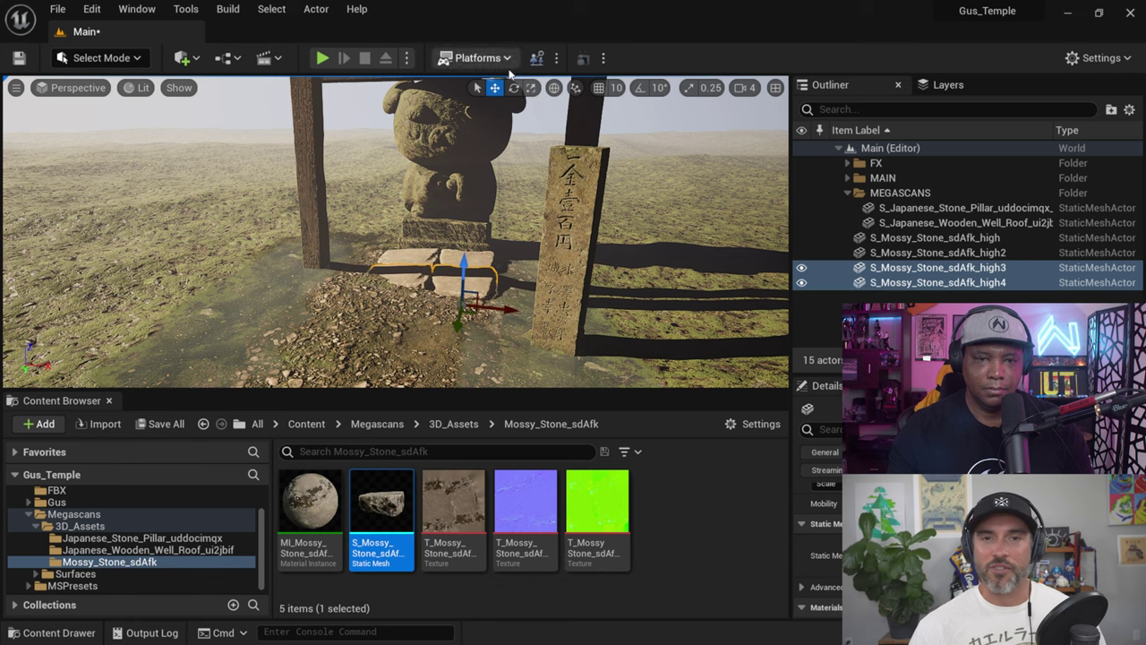
pyautogui.press('e')
pyautogui.moveTo(484, 335); pyautogui.dragTo(484, 358)
pyautogui.press('w')
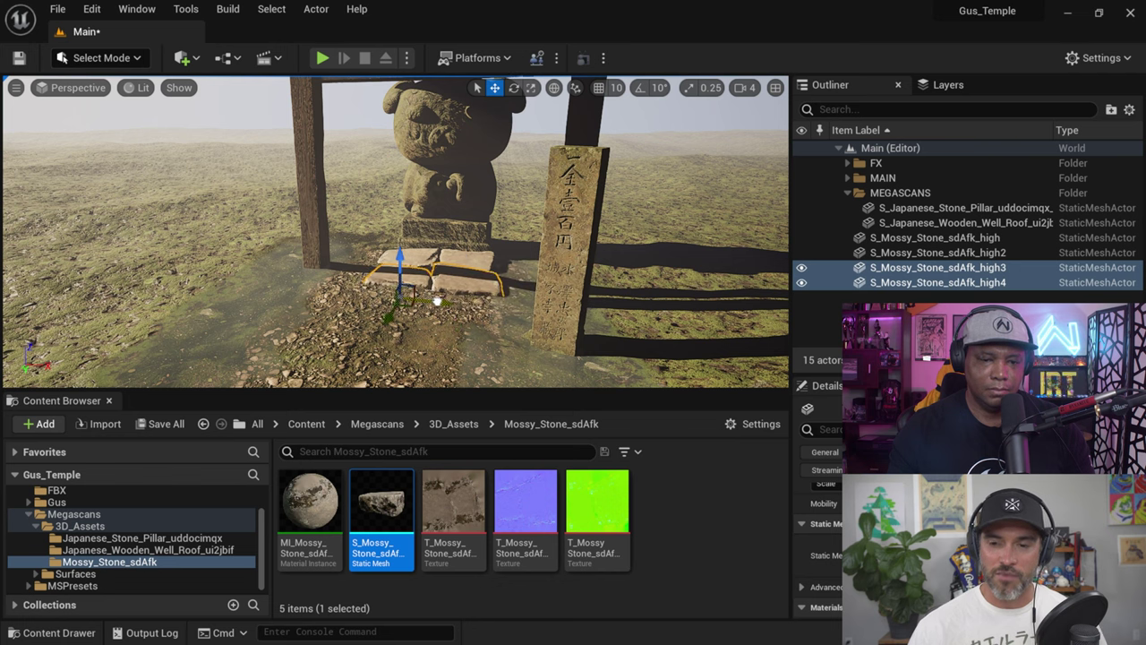
# Step: Select all four mossy stones and duplicate them forward to extend the path away from the statue
pyautogui.click(419, 258)
pyautogui.keyDown('ctrl'); pyautogui.click(443, 269); pyautogui.keyUp('ctrl')
pyautogui.keyDown('ctrl'); pyautogui.click(467, 288); pyautogui.keyUp('ctrl')
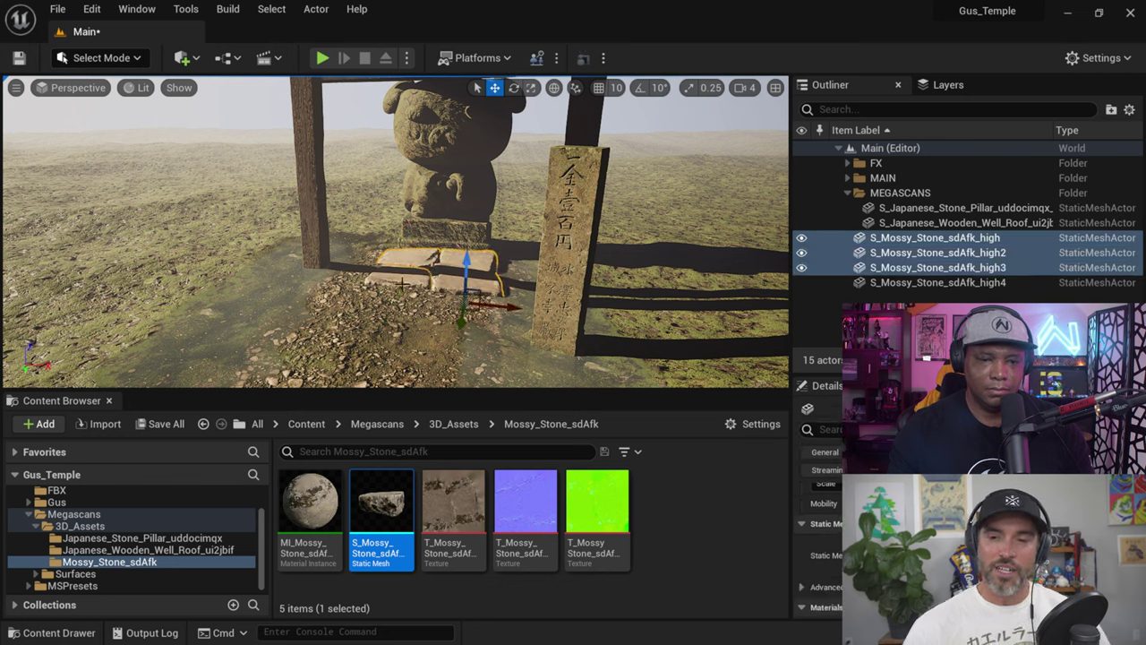
pyautogui.keyDown('ctrl'); pyautogui.click(405, 300); pyautogui.keyUp('ctrl')
pyautogui.keyDown('alt'); pyautogui.moveTo(395, 311); pyautogui.dragTo(370, 338); pyautogui.keyUp('alt')
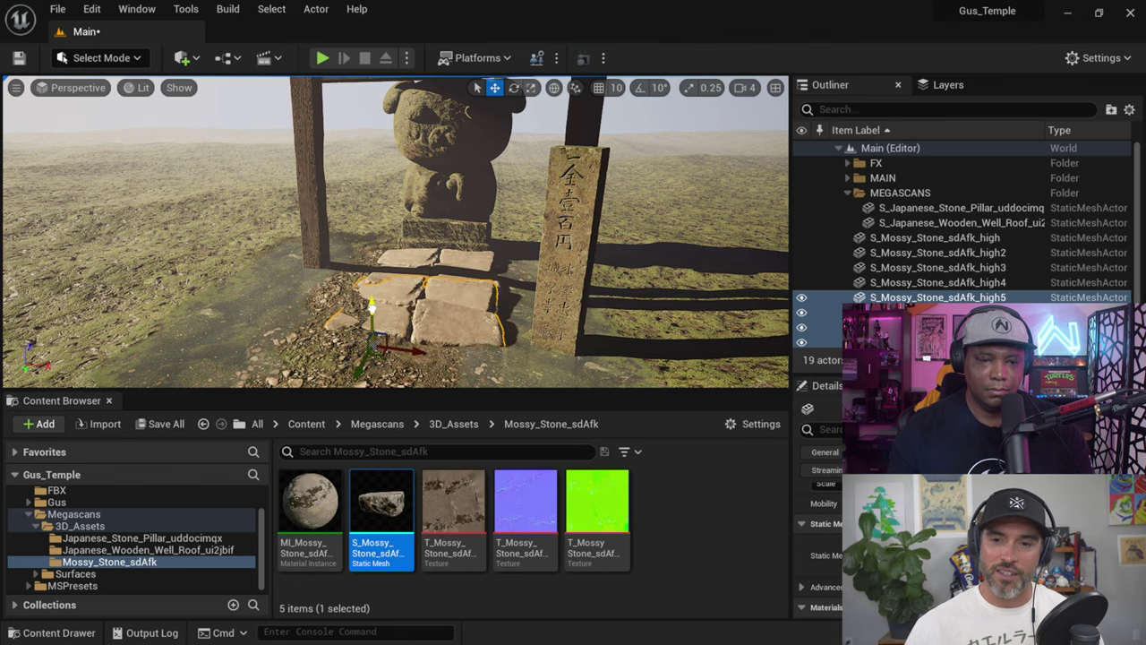
# Step: Select all eight mossy stones, duplicate them further forward along the path, and adjust the copies' position to line up
pyautogui.moveTo(371, 338); pyautogui.dragTo(507, 239, button='right')
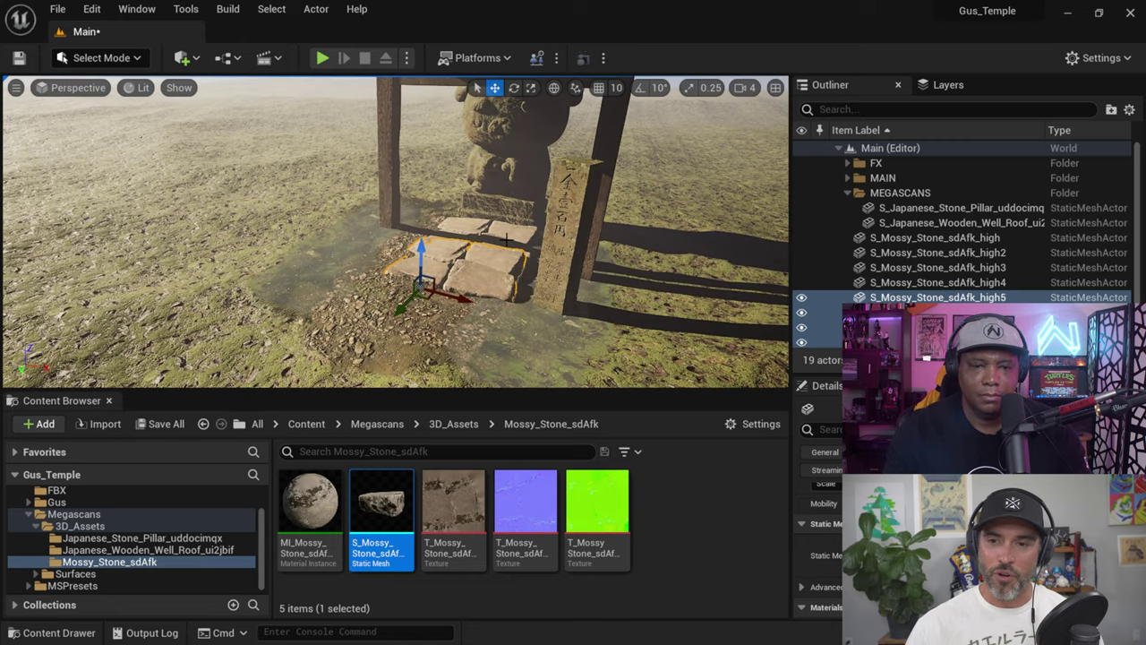
pyautogui.keyDown('ctrl'); pyautogui.click(506, 239); pyautogui.keyUp('ctrl')
pyautogui.keyDown('ctrl'); pyautogui.click(459, 220); pyautogui.keyUp('ctrl')
pyautogui.keyDown('ctrl'); pyautogui.click(465, 219); pyautogui.keyUp('ctrl')
pyautogui.keyDown('ctrl'); pyautogui.click(504, 224); pyautogui.keyUp('ctrl')
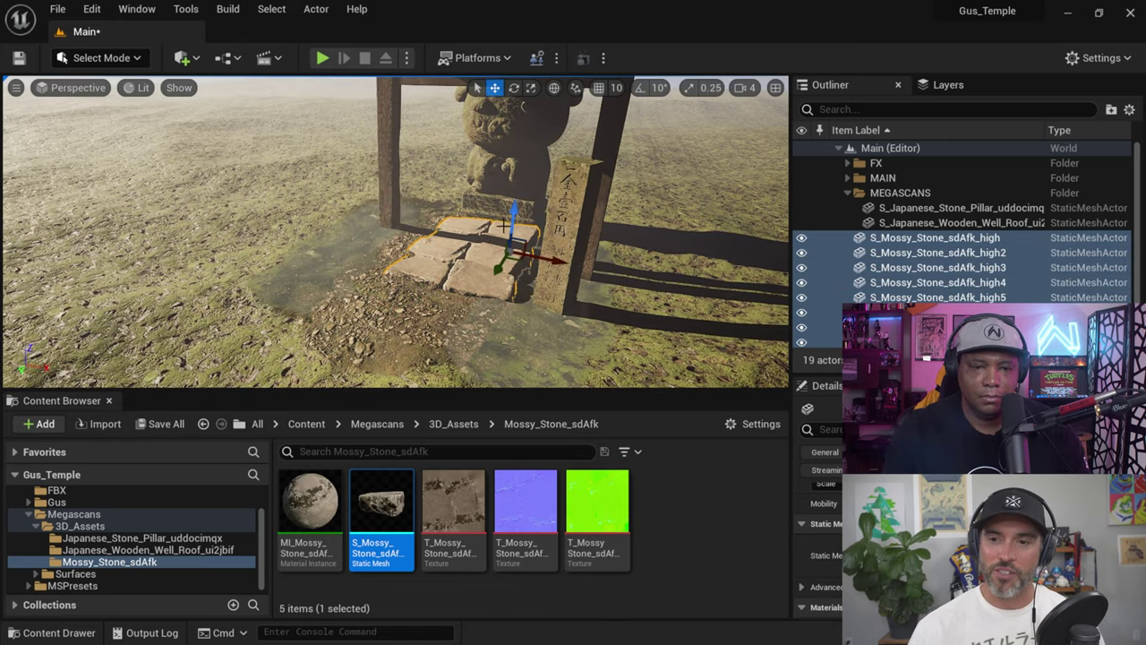
pyautogui.keyDown('alt'); pyautogui.moveTo(497, 270); pyautogui.dragTo(324, 400); pyautogui.keyUp('alt')
pyautogui.moveTo(354, 334); pyautogui.dragTo(354, 327)
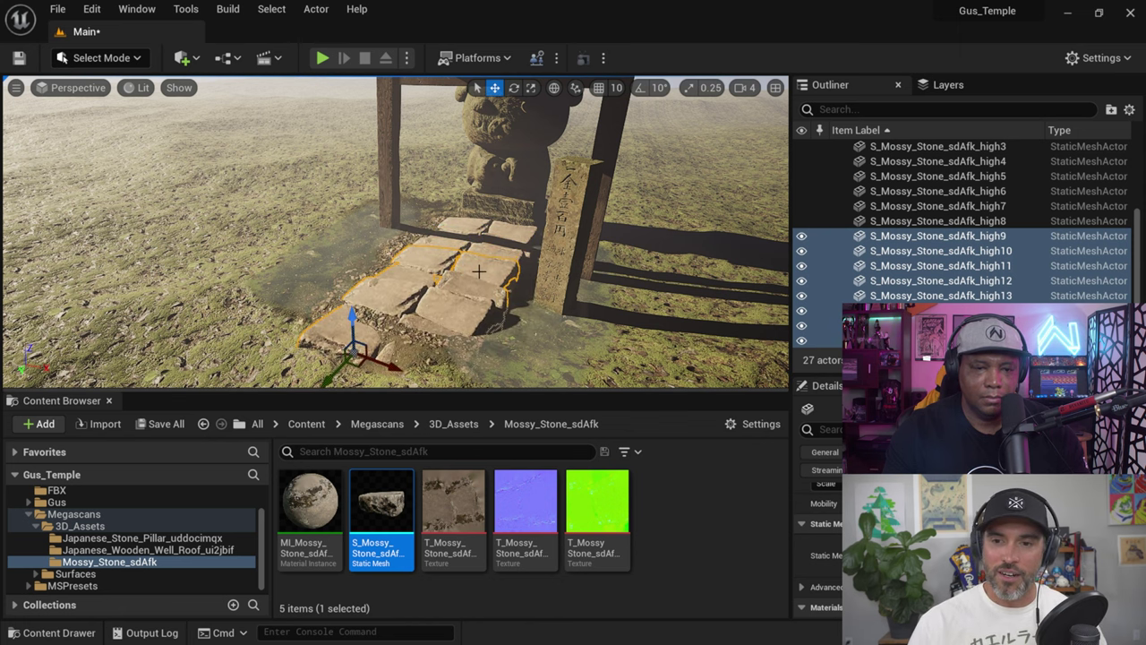
pyautogui.moveTo(479, 270); pyautogui.dragTo(376, 278, button='right')
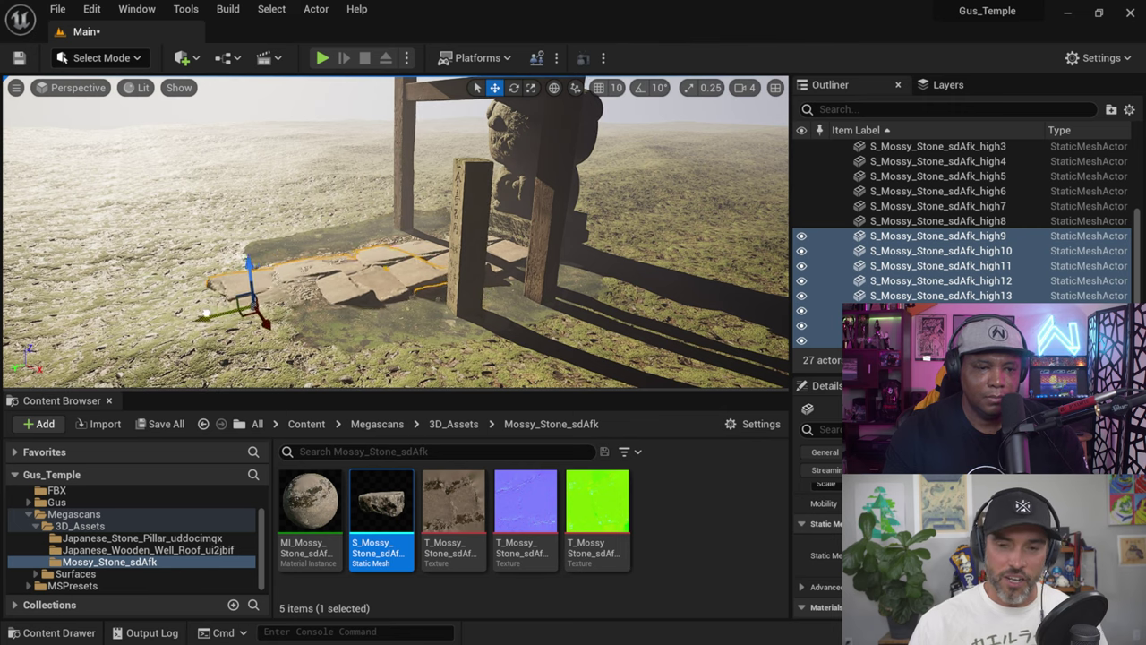
pyautogui.moveTo(207, 313); pyautogui.dragTo(195, 292)
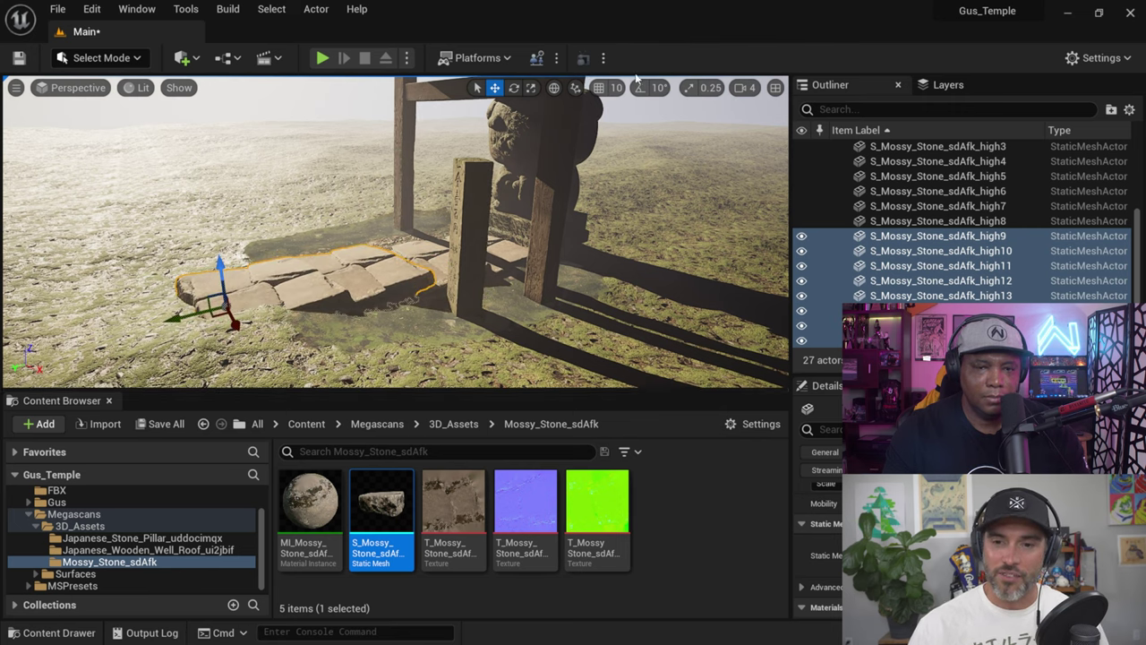
# Step: Rotate the eight newly duplicated mossy stones together to line them up with the rest of the path
pyautogui.click(513, 87)
pyautogui.moveTo(205, 260); pyautogui.dragTo(220, 240)
pyautogui.moveTo(219, 240); pyautogui.dragTo(447, 255, button='right')
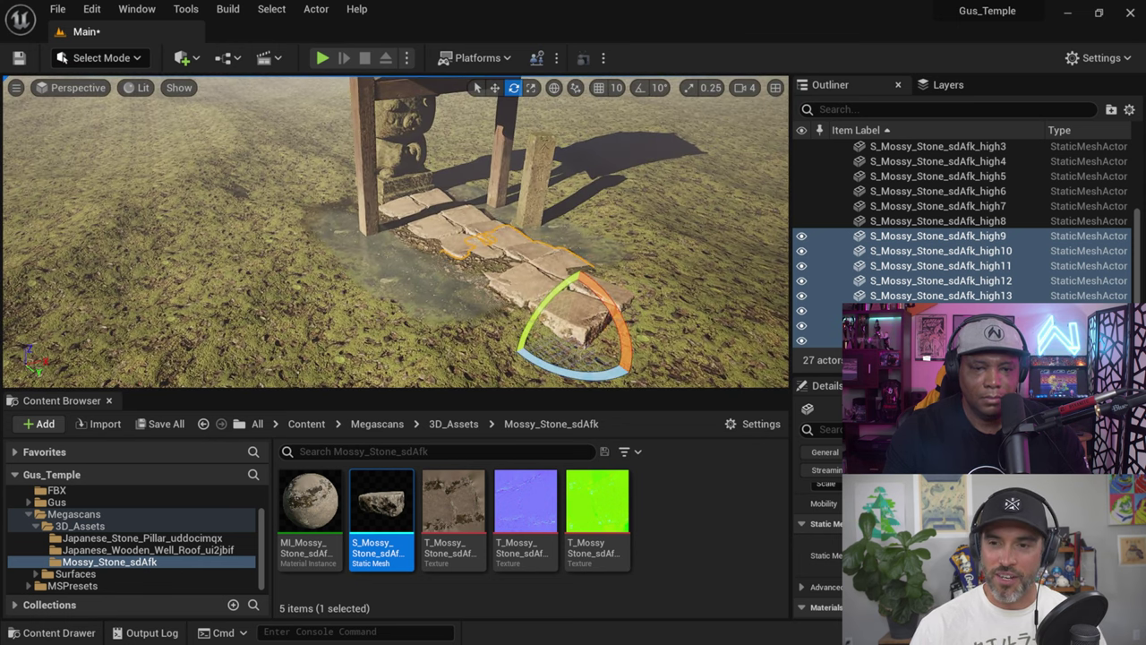
# Step: Adjust the heights of individual mossy stones along the middle and outer path so the paving sits unevenly in the ground
pyautogui.click(493, 87)
pyautogui.click(544, 257)
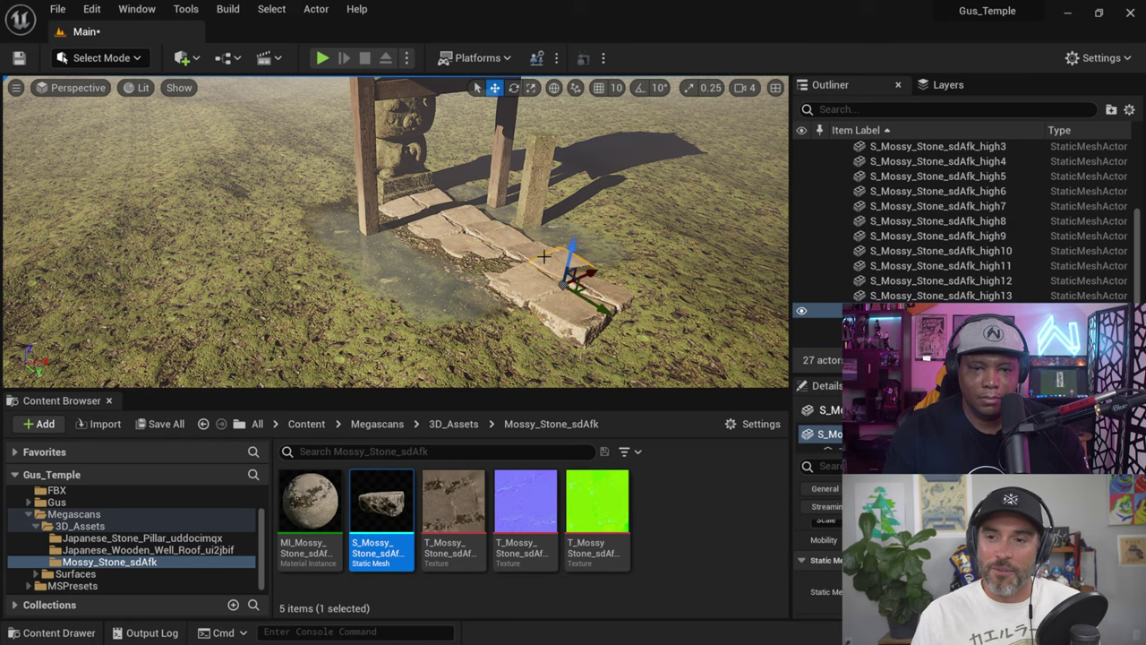
pyautogui.click(523, 288)
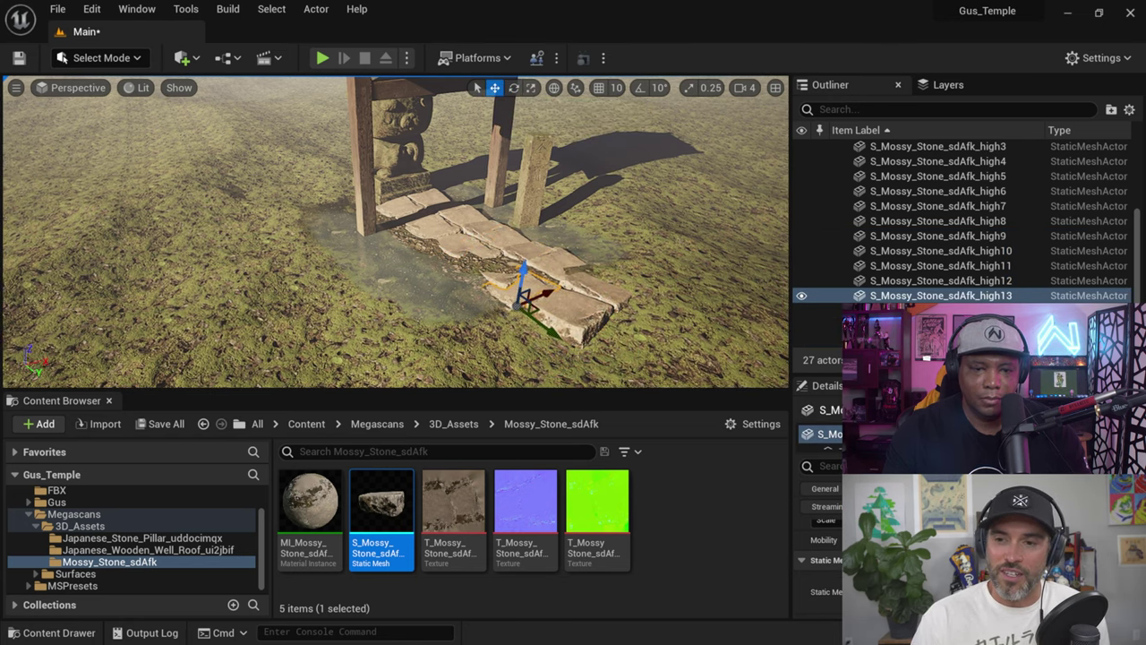
pyautogui.click(497, 260)
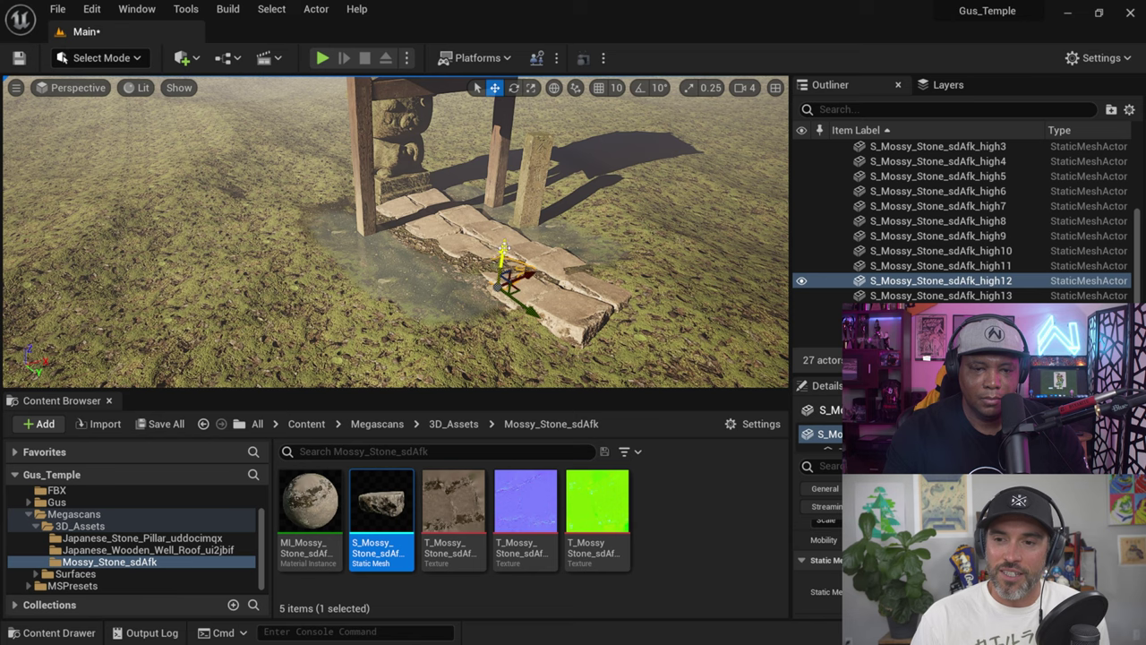
pyautogui.click(459, 246)
pyautogui.click(502, 234)
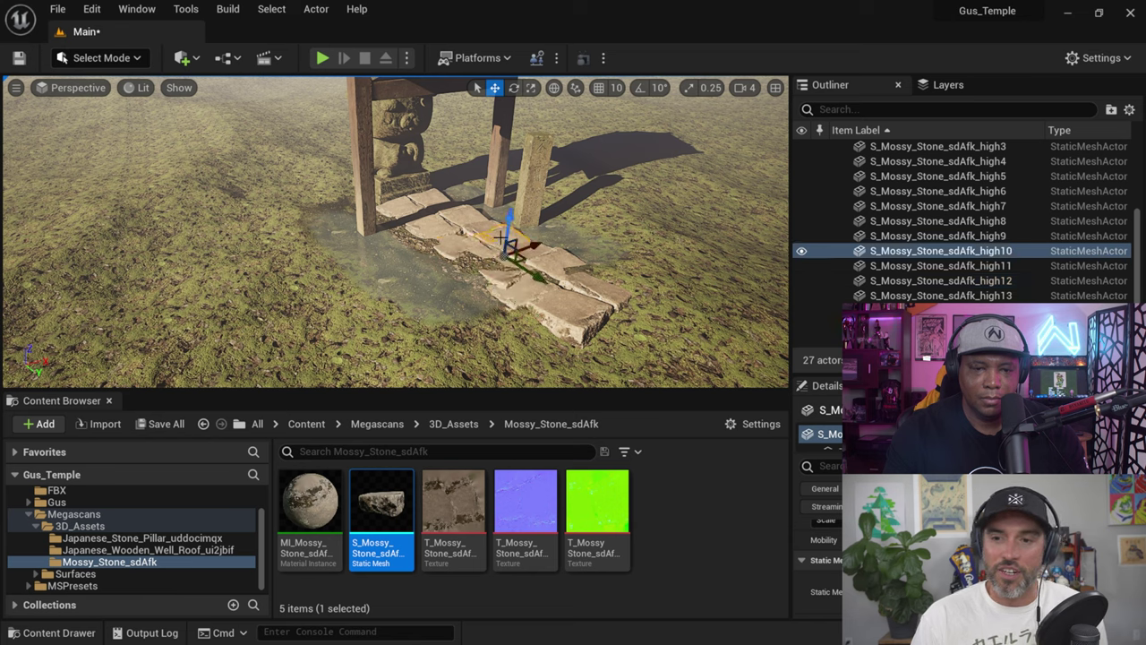
pyautogui.click(534, 261)
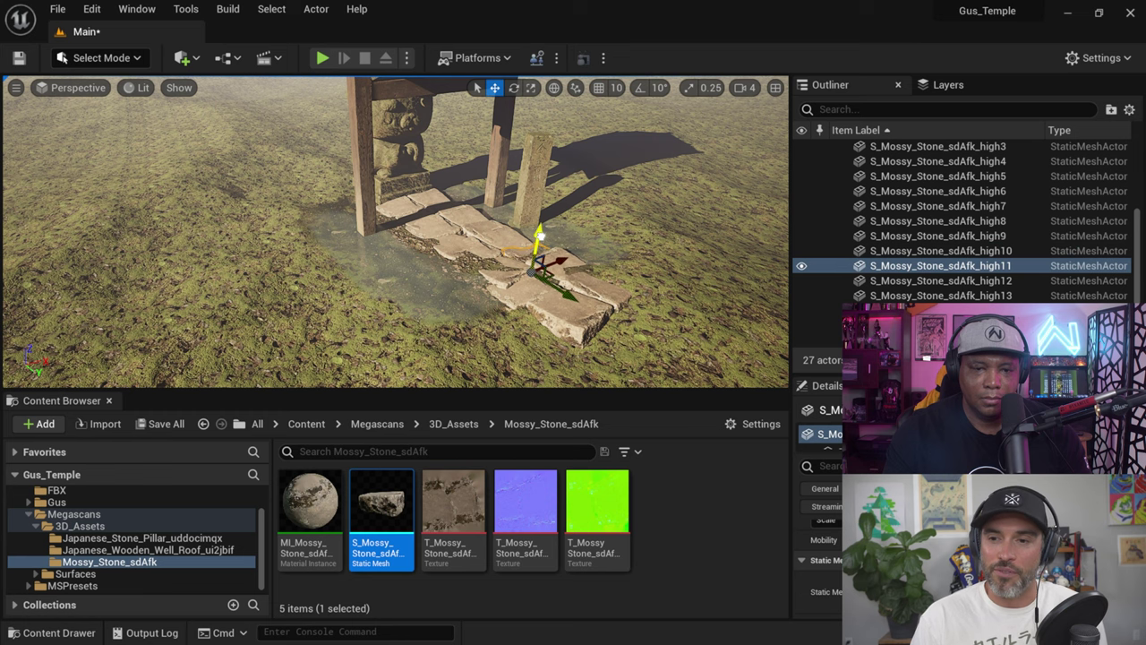
pyautogui.click(473, 218)
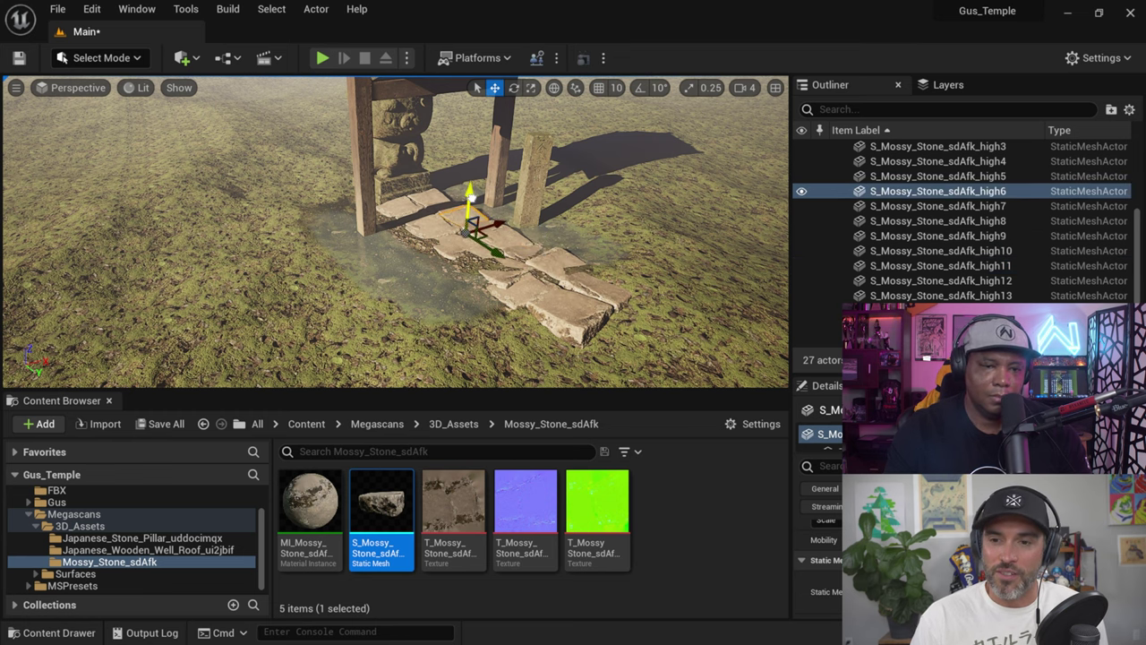
pyautogui.moveTo(468, 208); pyautogui.dragTo(515, 327, button='right')
pyautogui.click(541, 223)
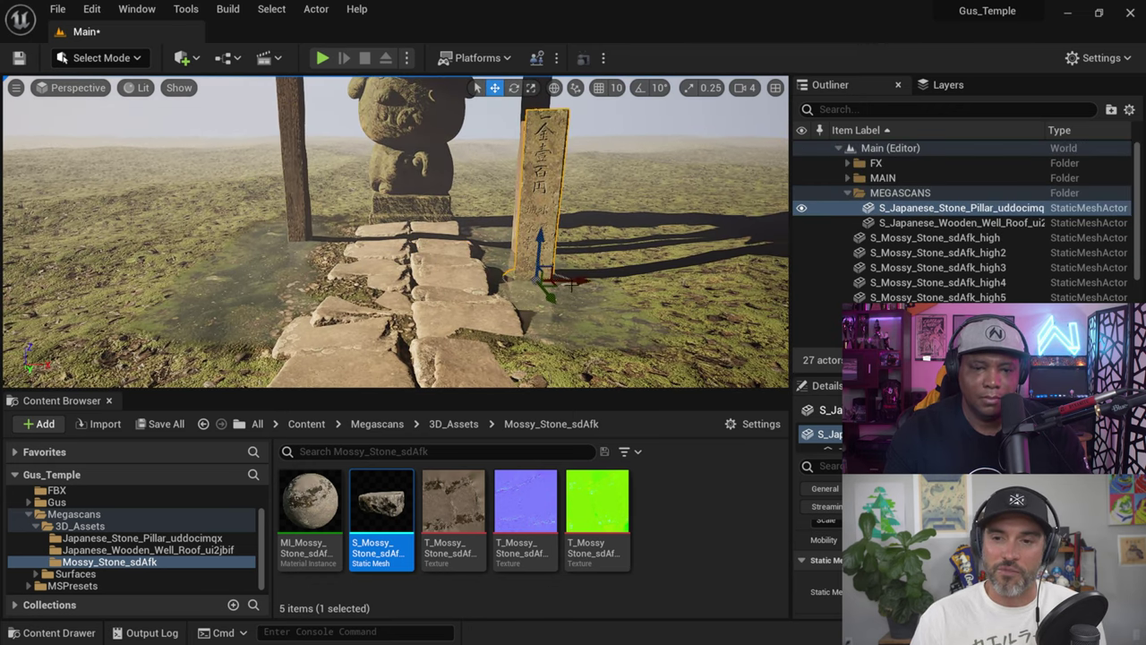
pyautogui.keyDown('alt'); pyautogui.moveTo(573, 291); pyautogui.dragTo(288, 246); pyautogui.keyUp('alt')
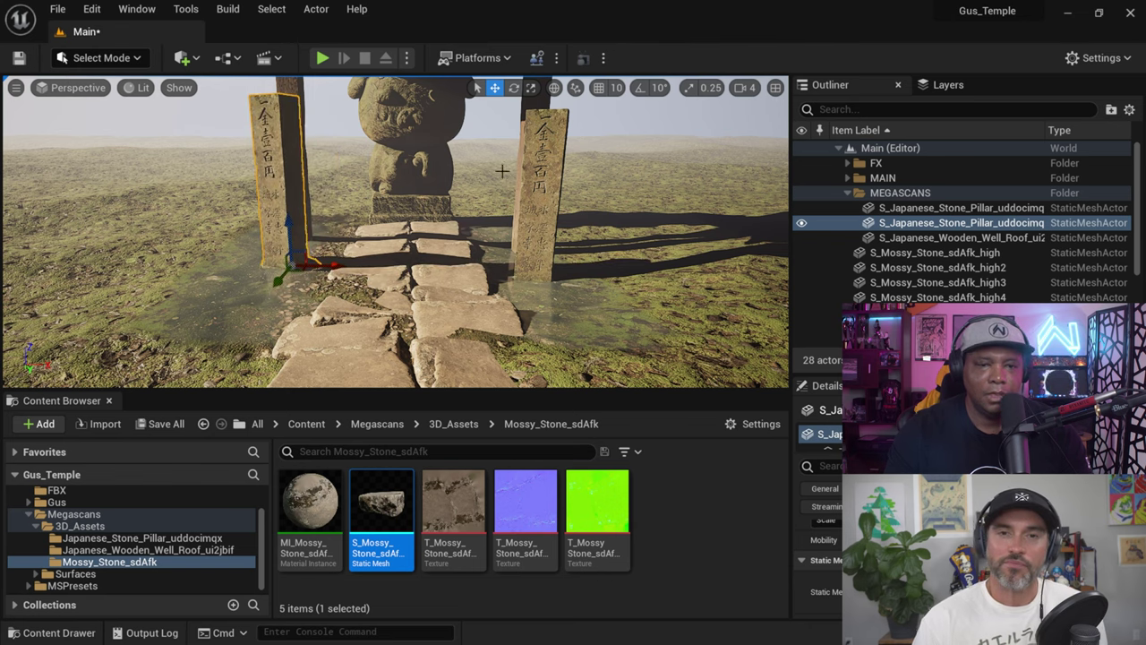
pyautogui.click(514, 87)
pyautogui.moveTo(304, 278); pyautogui.dragTo(385, 255)
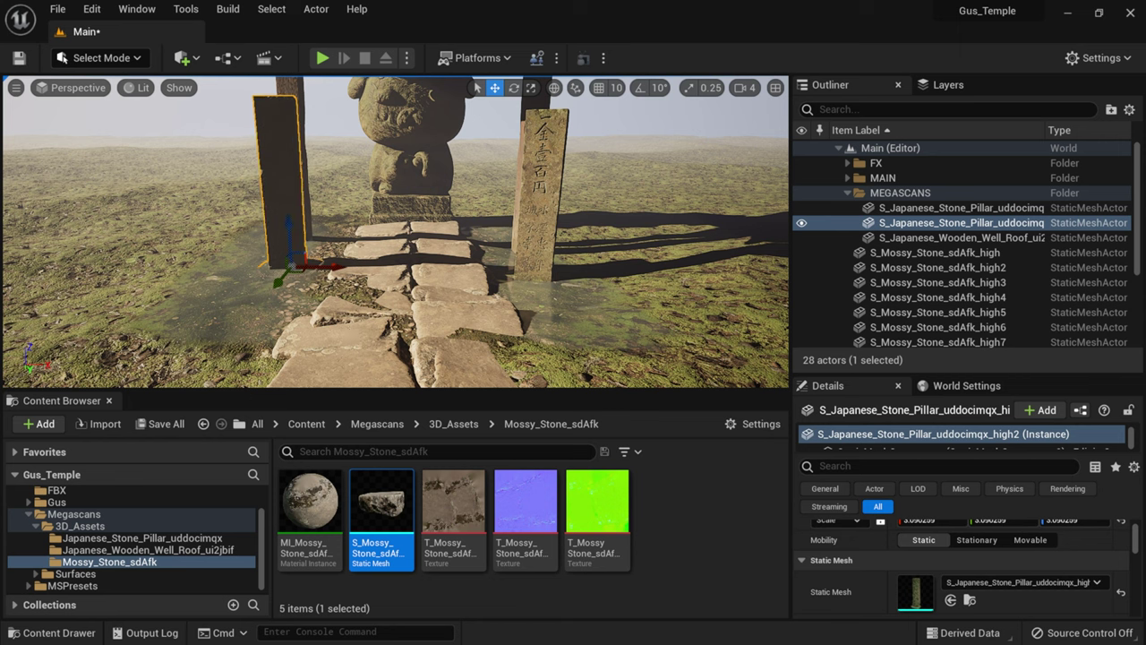
pyautogui.moveTo(385, 255); pyautogui.dragTo(355, 336, button='right')
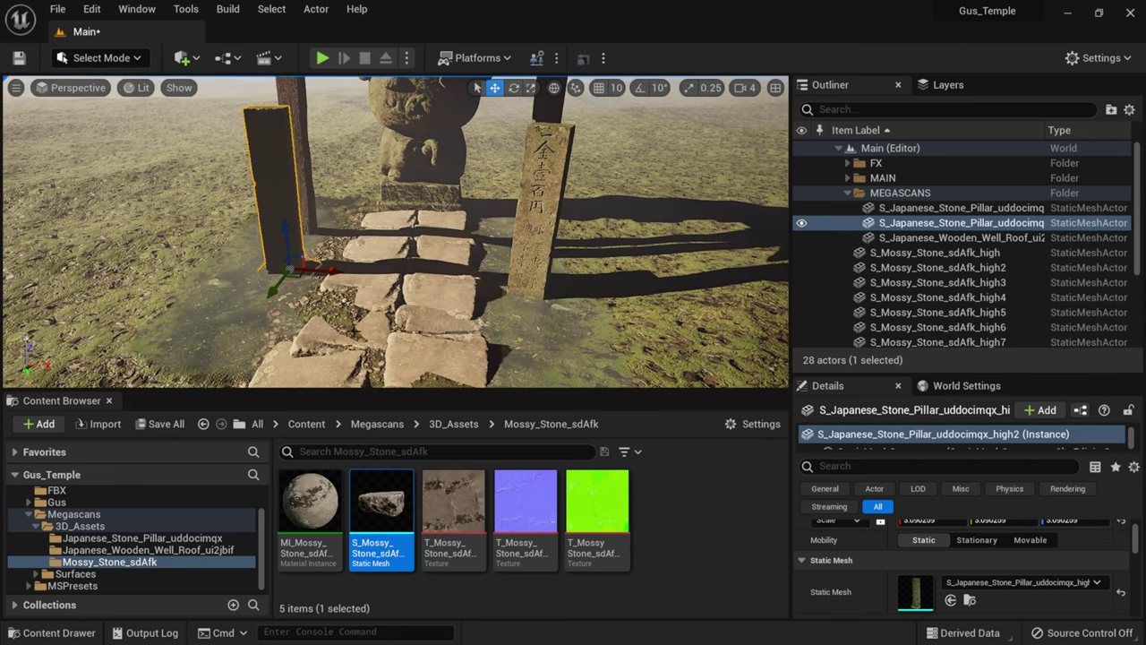
pyautogui.press('Delete')
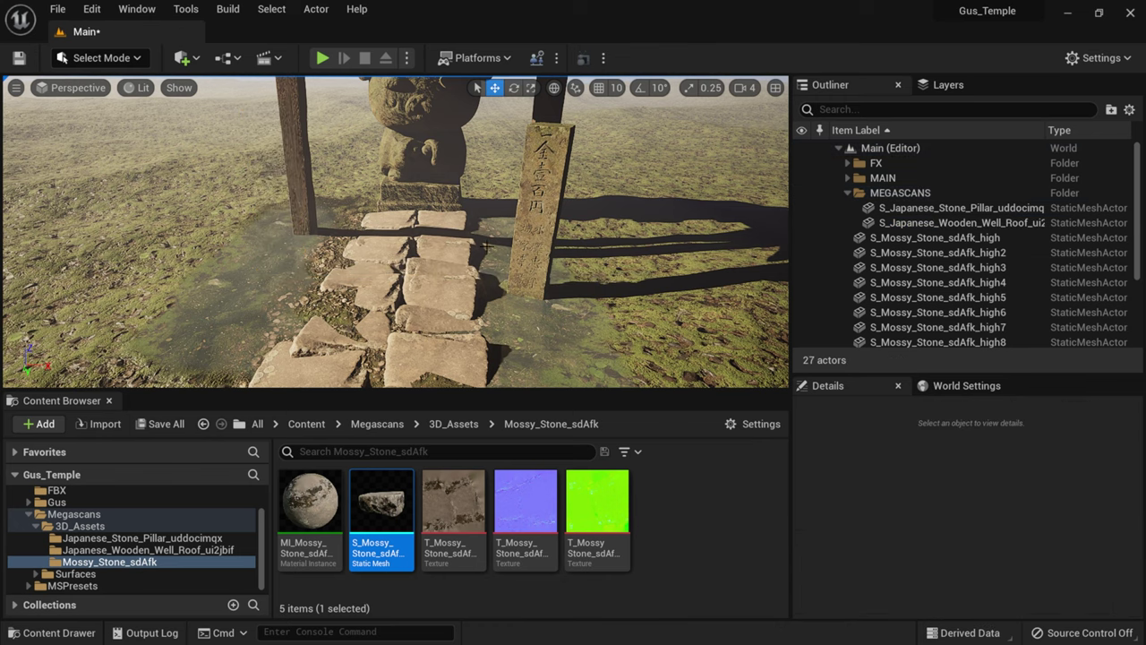
# Step: Duplicate the inscribed stone pillar to the opposite side of the path and rotate the copy about its vertical axis
pyautogui.click(541, 234)
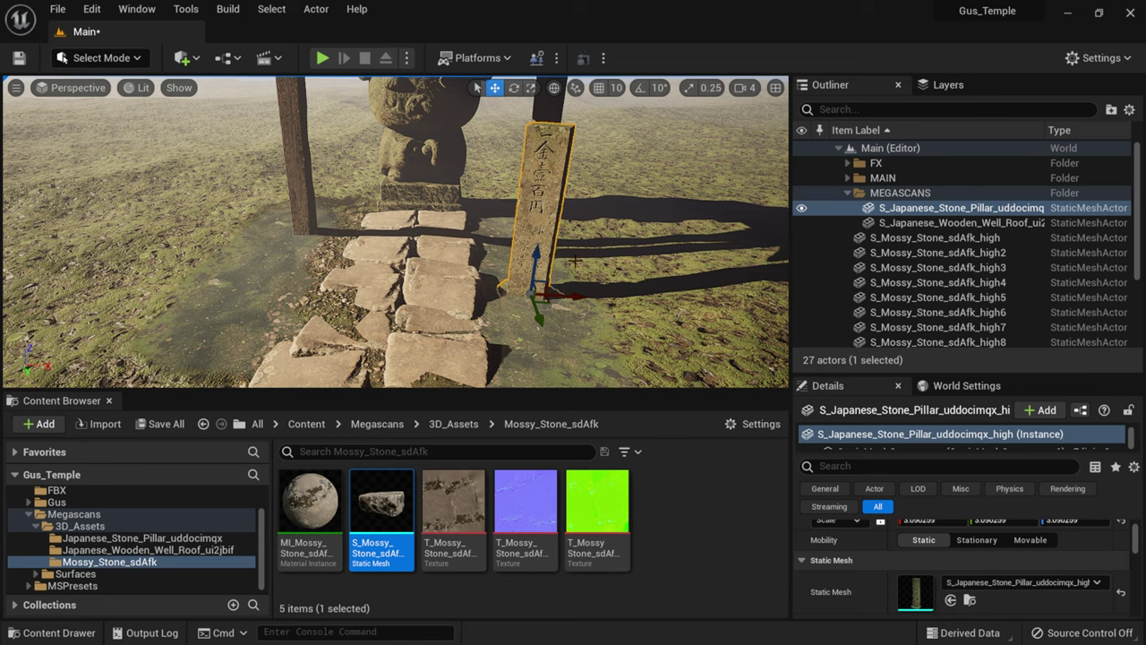
pyautogui.moveTo(589, 283); pyautogui.dragTo(588, 283, button='right')
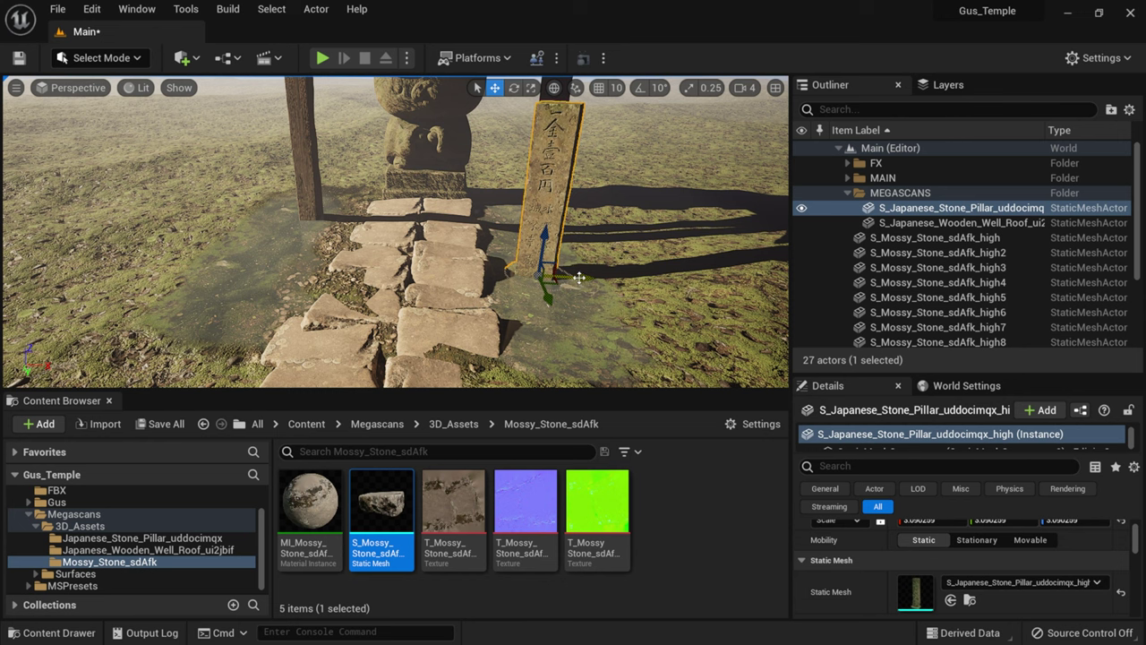
pyautogui.keyDown('alt'); pyautogui.moveTo(578, 278); pyautogui.dragTo(326, 267); pyautogui.keyUp('alt')
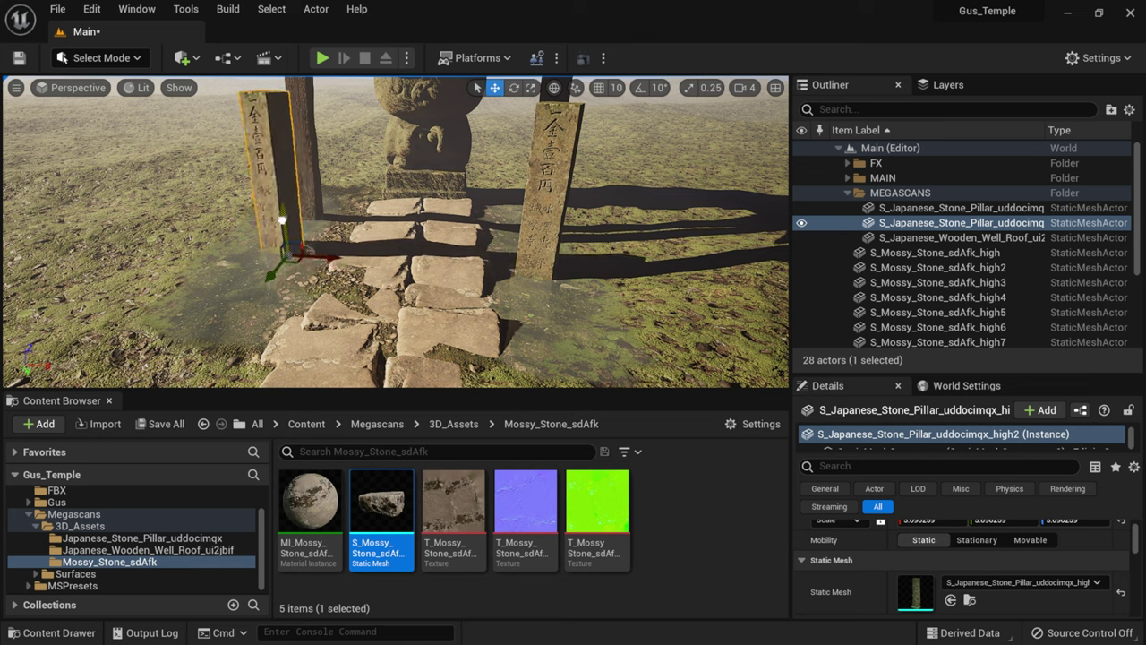
pyautogui.click(515, 89)
pyautogui.moveTo(309, 273); pyautogui.dragTo(350, 248)
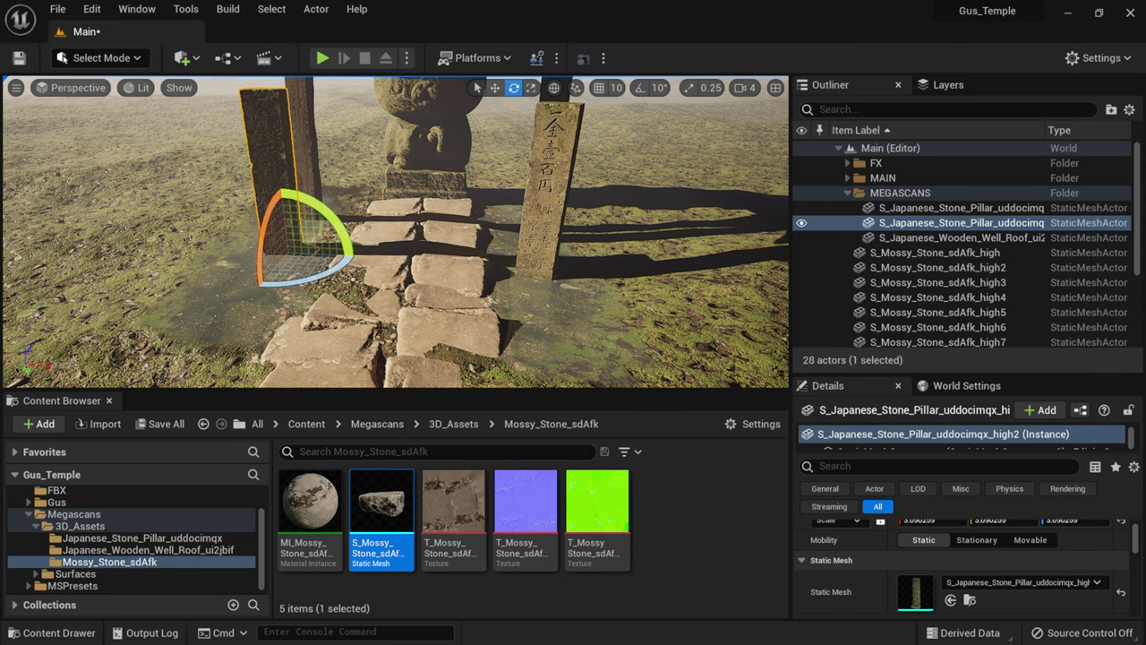
pyautogui.moveTo(350, 248); pyautogui.dragTo(402, 252, button='right')
pyautogui.scroll(-5, 401, 322)
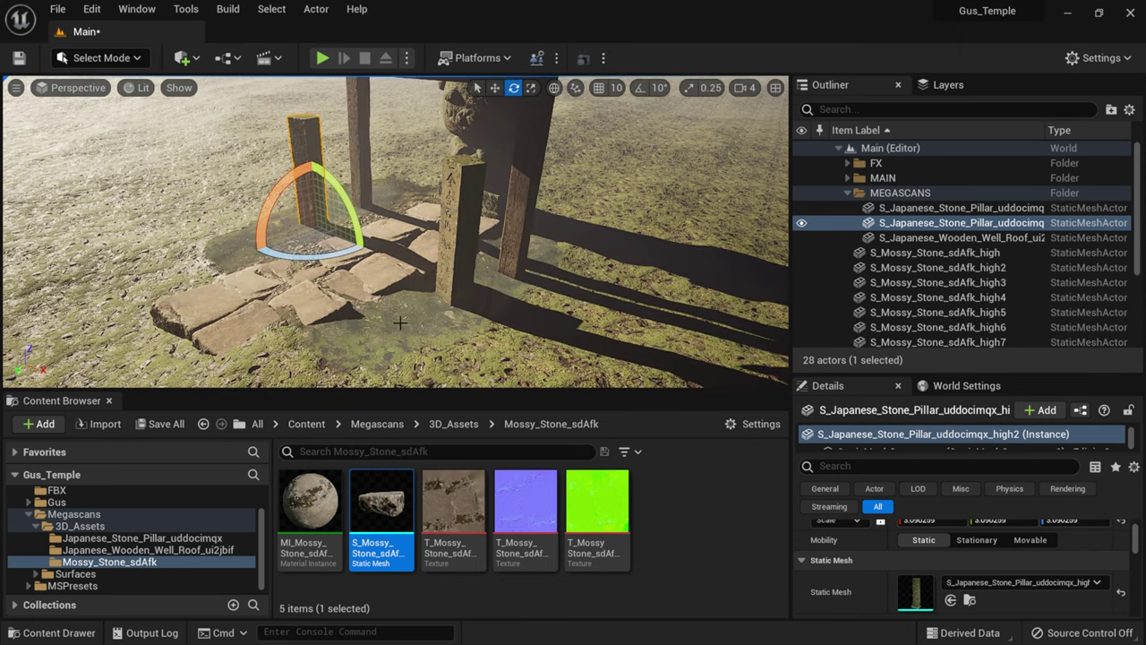
pyautogui.moveTo(401, 322); pyautogui.dragTo(392, 274, button='right')
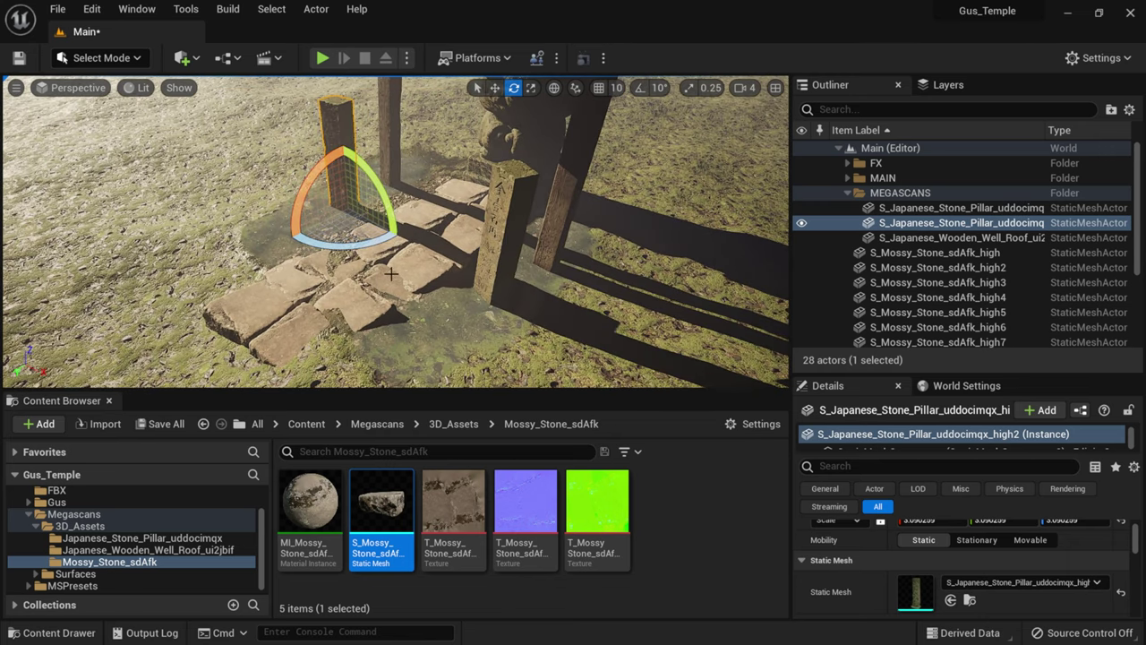
pyautogui.click(421, 226)
pyautogui.click(354, 258)
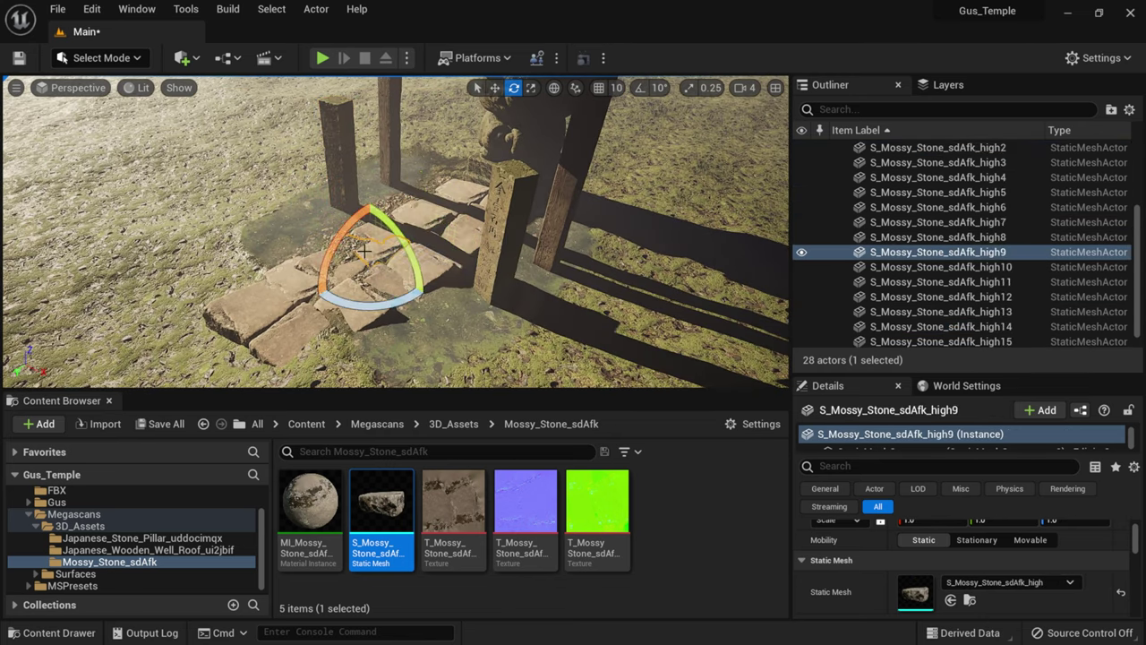
pyautogui.keyDown('ctrl'); pyautogui.click(381, 255); pyautogui.keyUp('ctrl')
pyautogui.keyDown('ctrl'); pyautogui.click(374, 285); pyautogui.keyUp('ctrl')
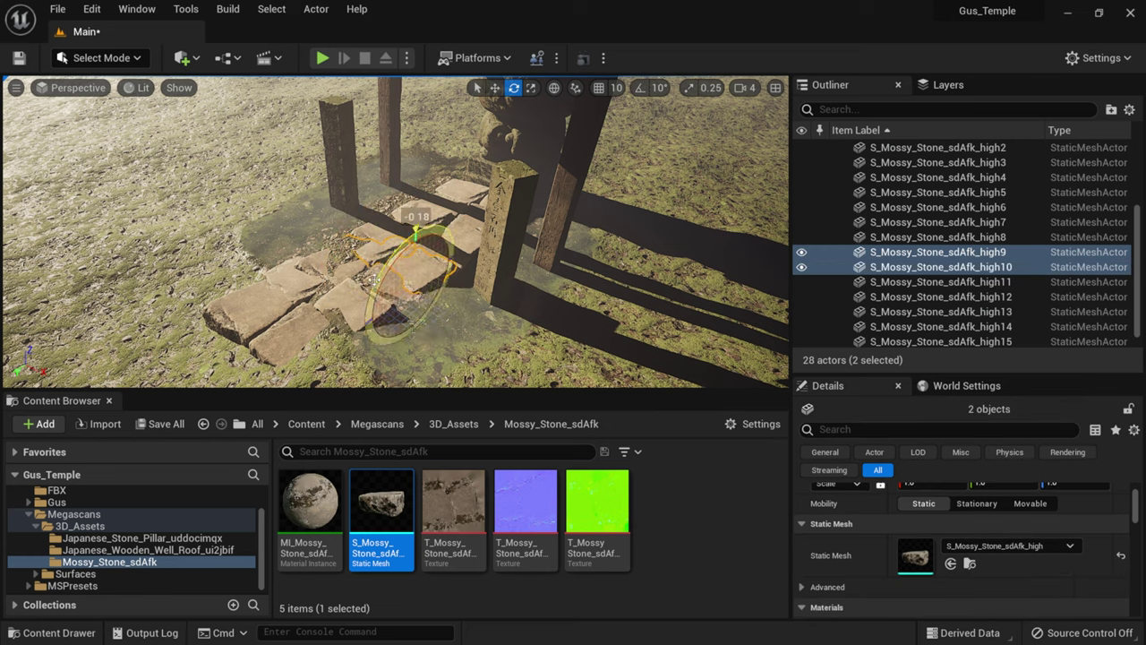
pyautogui.keyDown('ctrl'); pyautogui.click(332, 268); pyautogui.keyUp('ctrl')
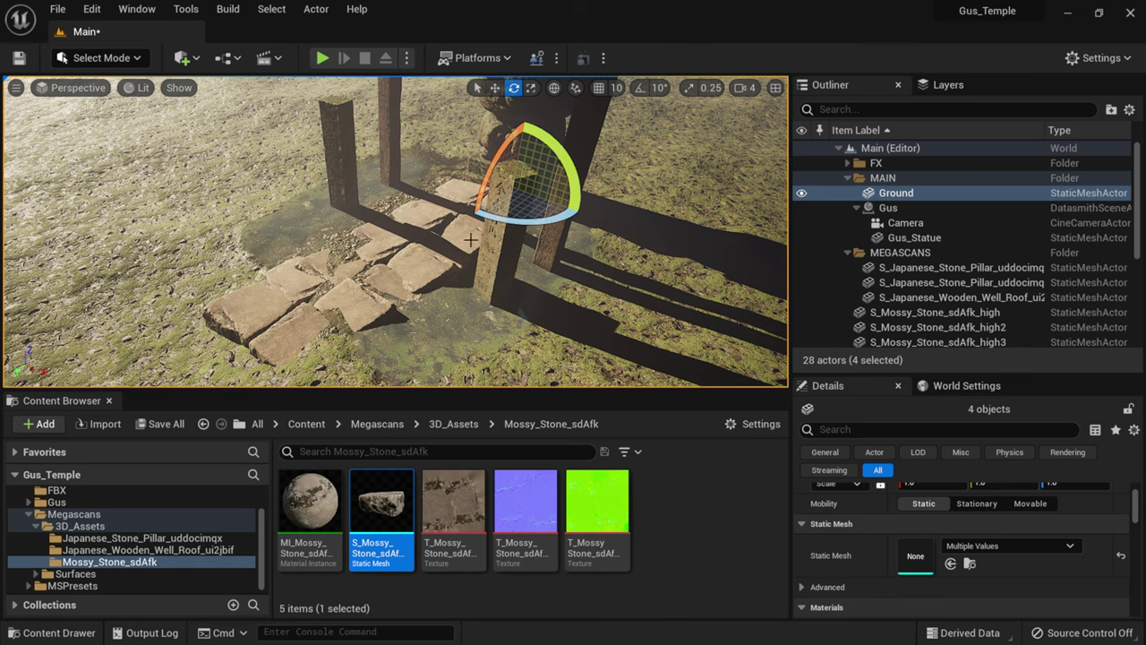
# Step: Select the four mossy stones nearest the statue and duplicate them forward along the path
pyautogui.click(495, 87)
pyautogui.click(457, 193)
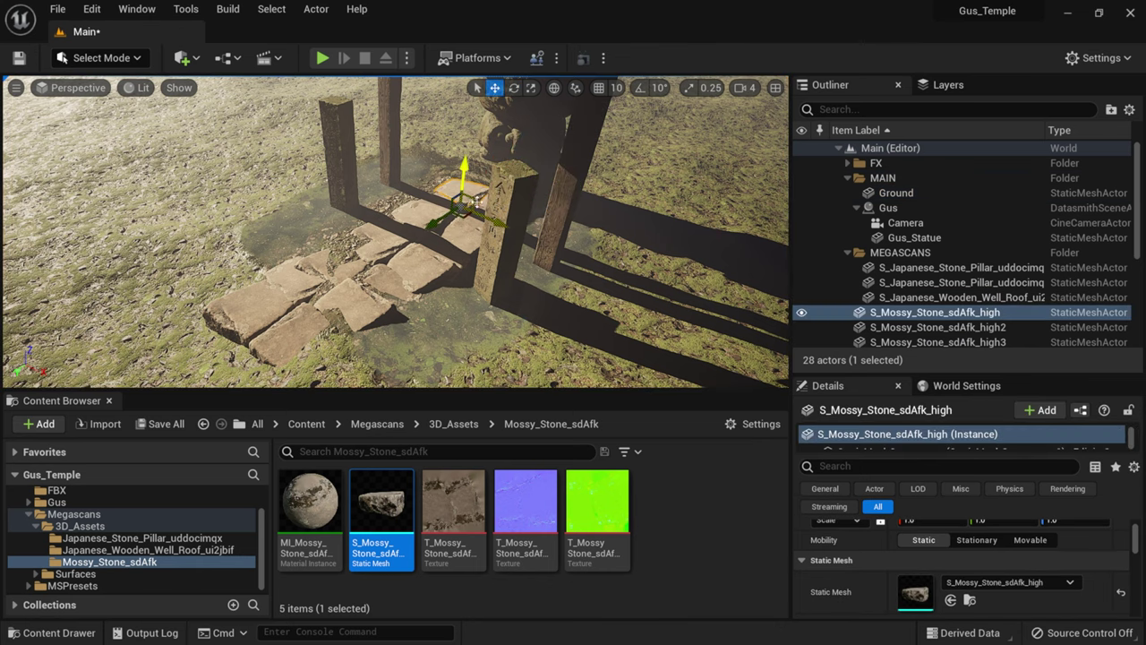
pyautogui.keyDown('ctrl'); pyautogui.click(421, 213); pyautogui.keyUp('ctrl')
pyautogui.moveTo(452, 231)
pyautogui.mouseDown(button='right')
pyautogui.moveTo(474, 227)
pyautogui.moveTo(452, 224)
pyautogui.mouseUp(button='right')
pyautogui.keyDown('ctrl'); pyautogui.click(483, 203); pyautogui.keyUp('ctrl')
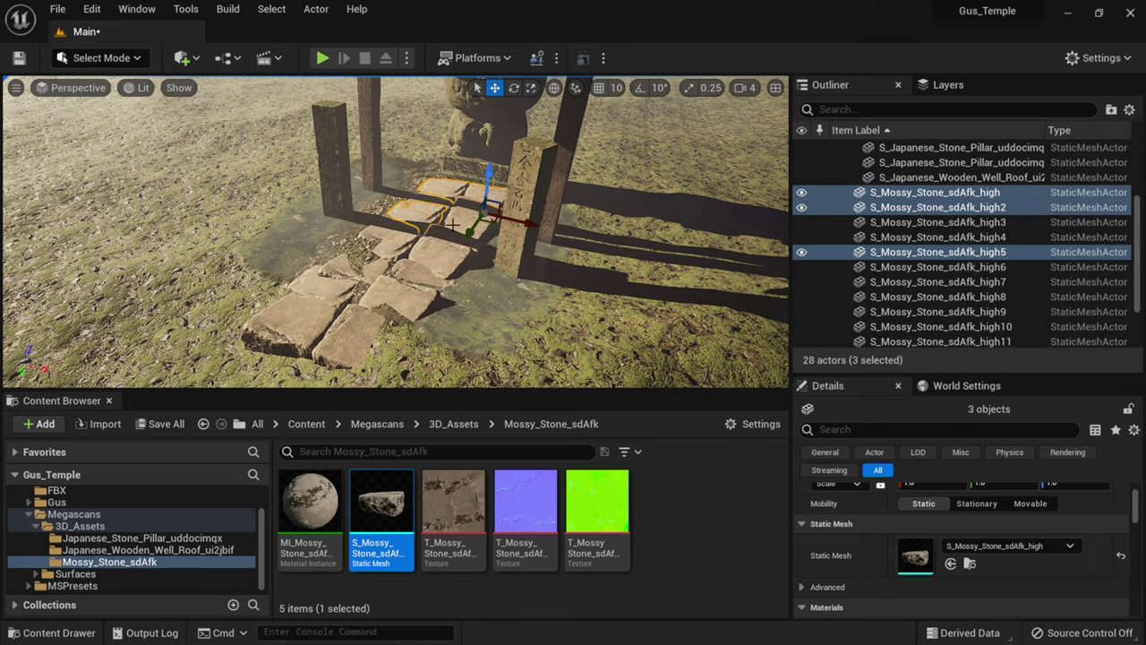
pyautogui.keyDown('ctrl'); pyautogui.click(454, 224); pyautogui.keyUp('ctrl')
pyautogui.keyDown('alt'); pyautogui.moveTo(455, 256); pyautogui.dragTo(397, 288); pyautogui.keyUp('alt')
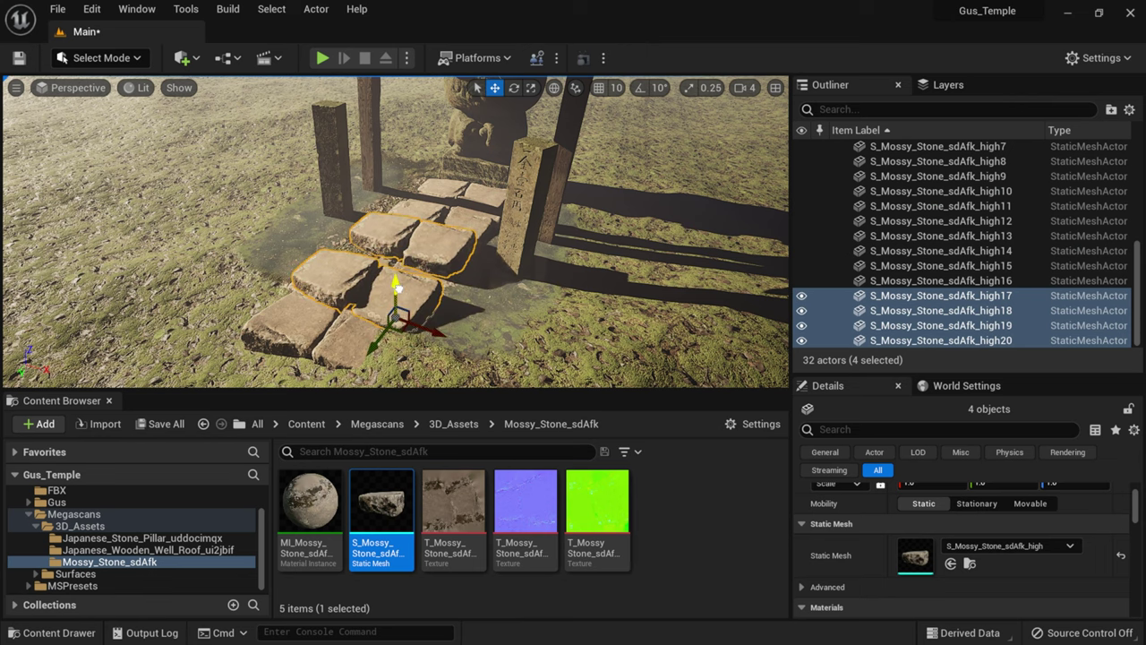
# Step: Lower the two duplicated stones nearest the statue toward the level of the path
pyautogui.click(427, 248)
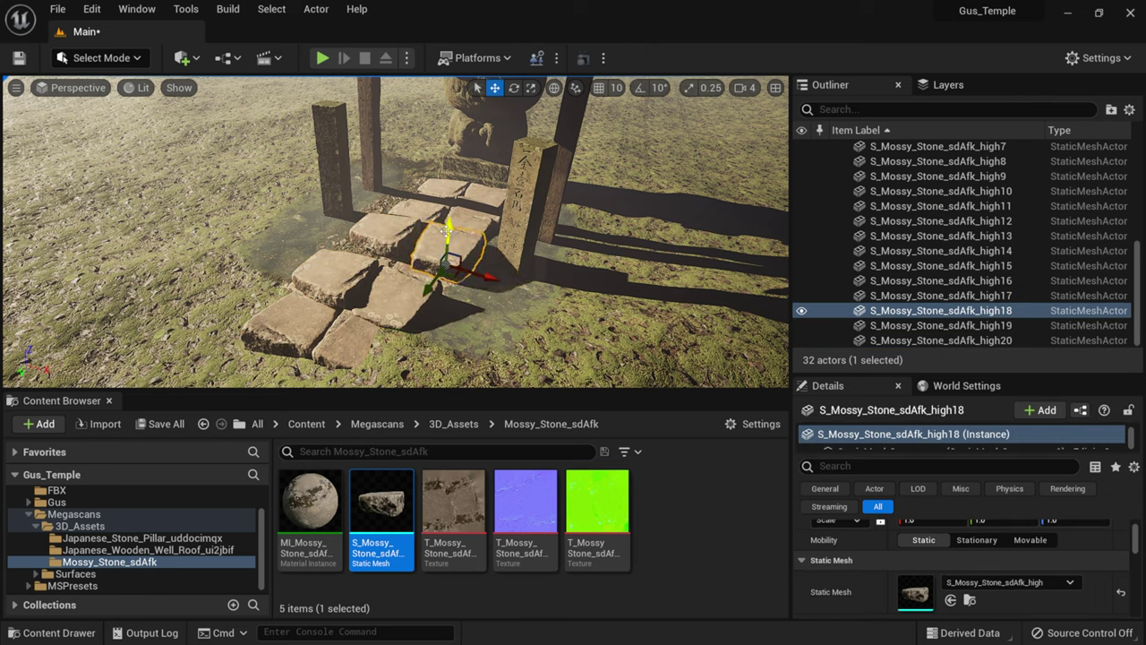
pyautogui.moveTo(444, 230); pyautogui.dragTo(446, 239)
pyautogui.click(385, 234)
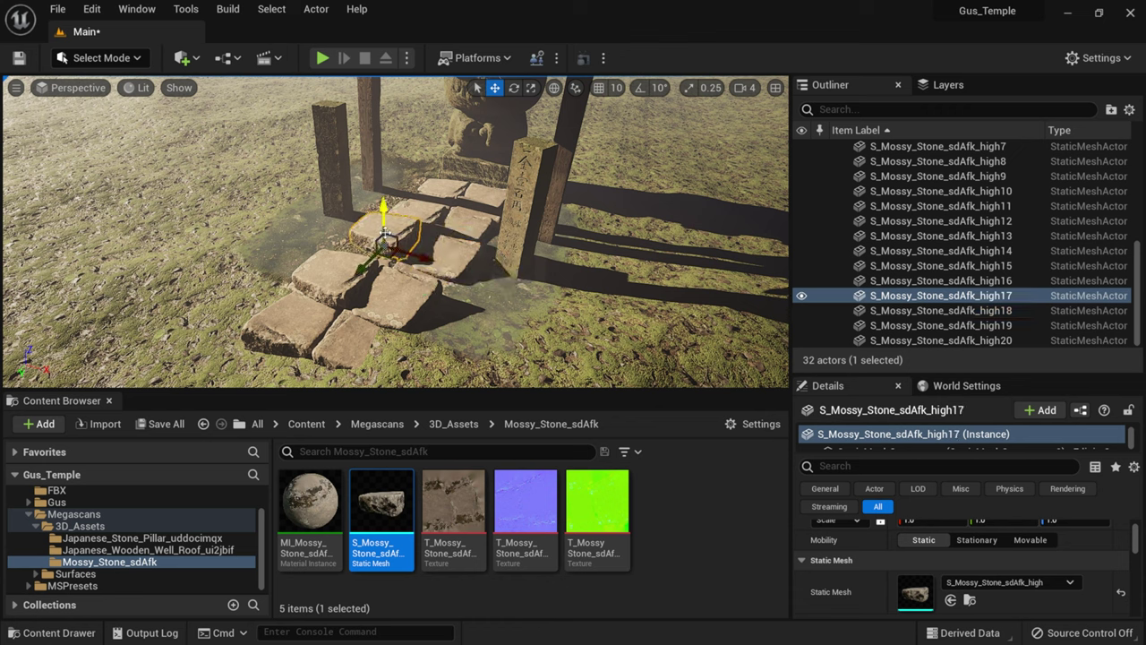
pyautogui.moveTo(387, 214); pyautogui.dragTo(390, 227)
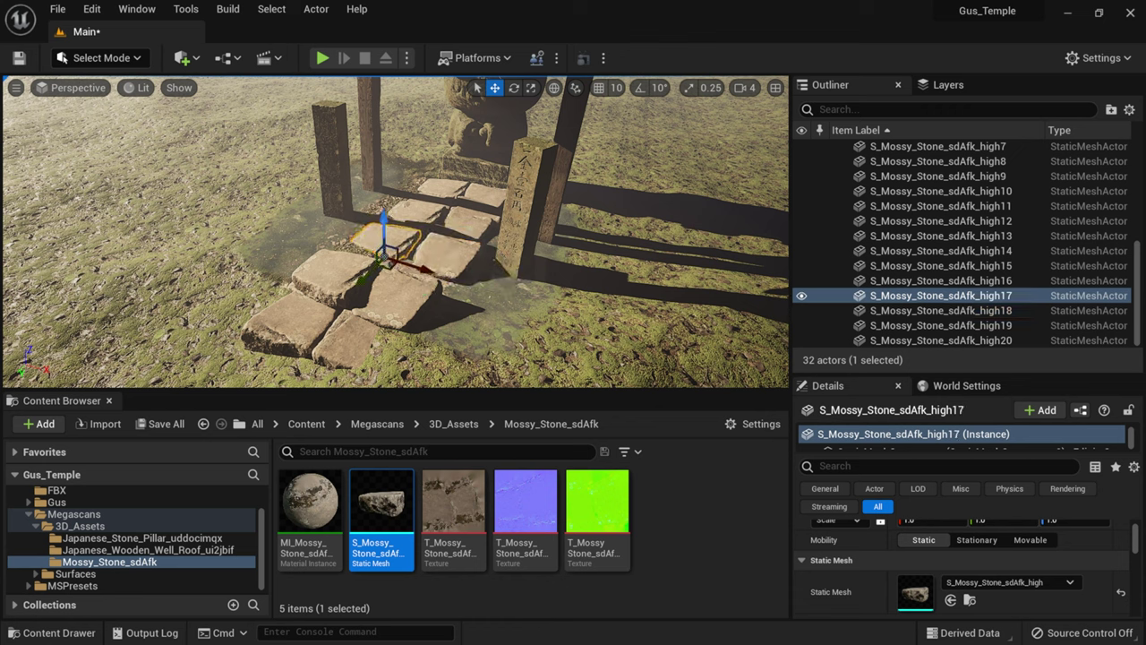
# Step: Move the two front stone copies to the far end of the path, side by side and sunk into the ground
pyautogui.click(333, 268)
pyautogui.moveTo(333, 269); pyautogui.dragTo(284, 360)
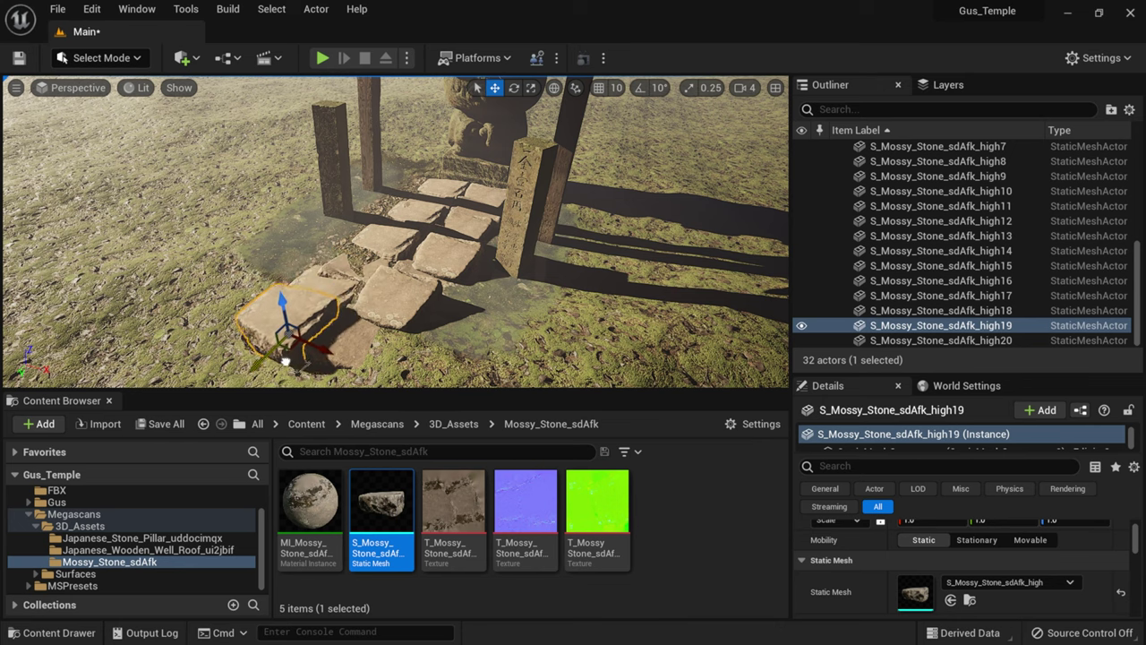
pyautogui.moveTo(284, 359); pyautogui.dragTo(246, 353, button='right')
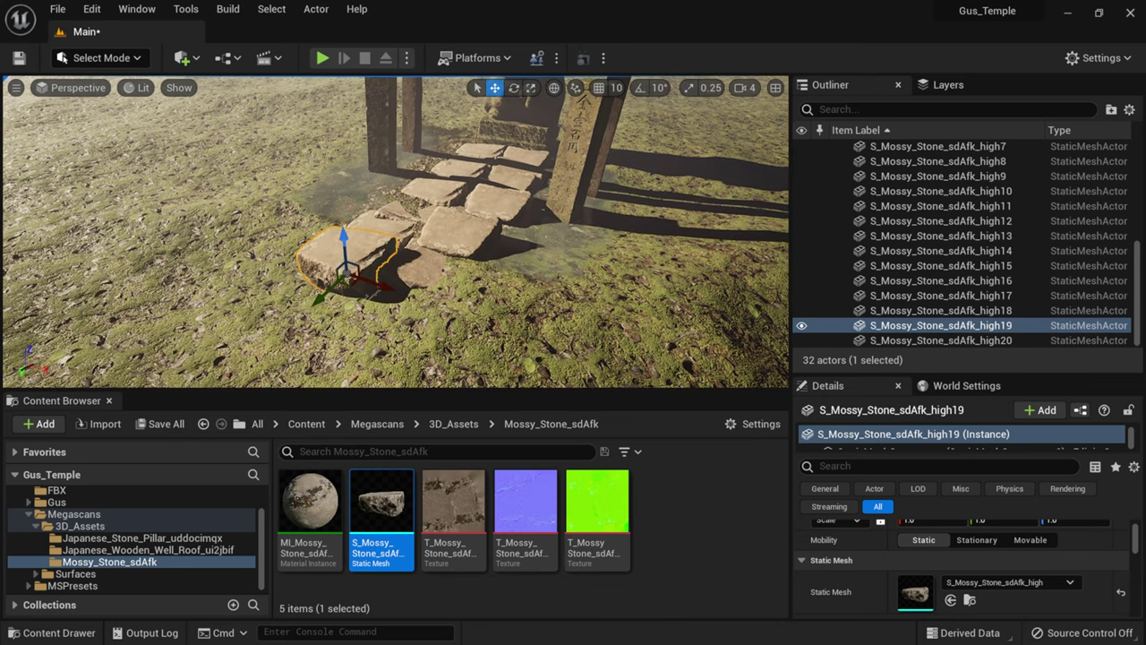
pyautogui.moveTo(343, 236); pyautogui.dragTo(343, 245)
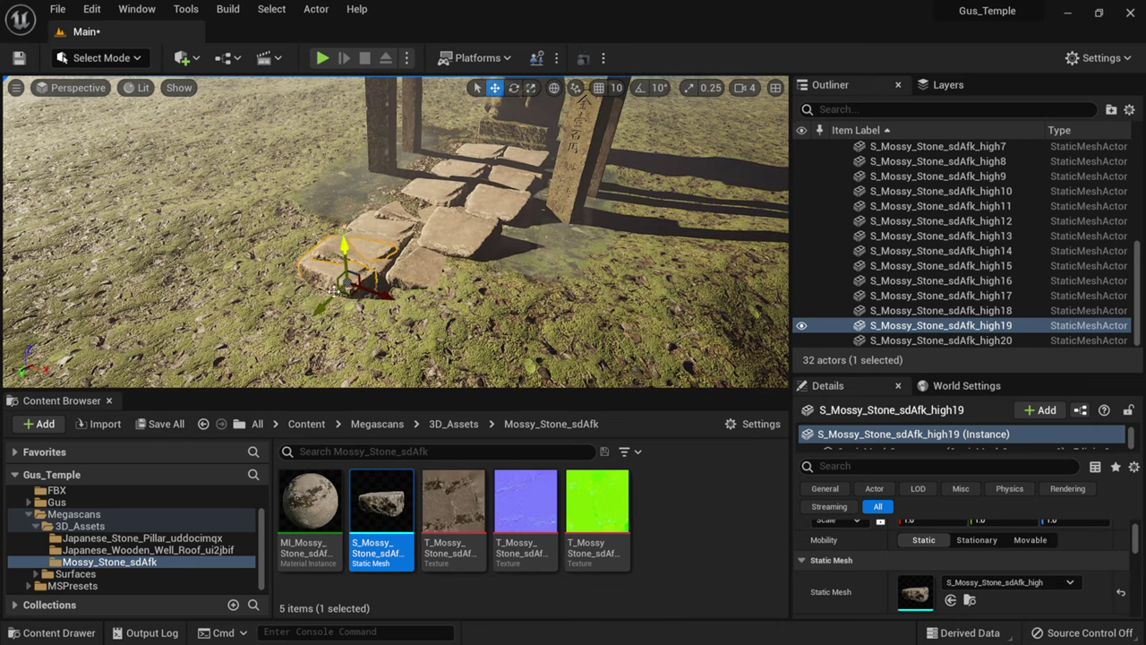
pyautogui.moveTo(322, 305); pyautogui.dragTo(318, 318)
pyautogui.click(467, 247)
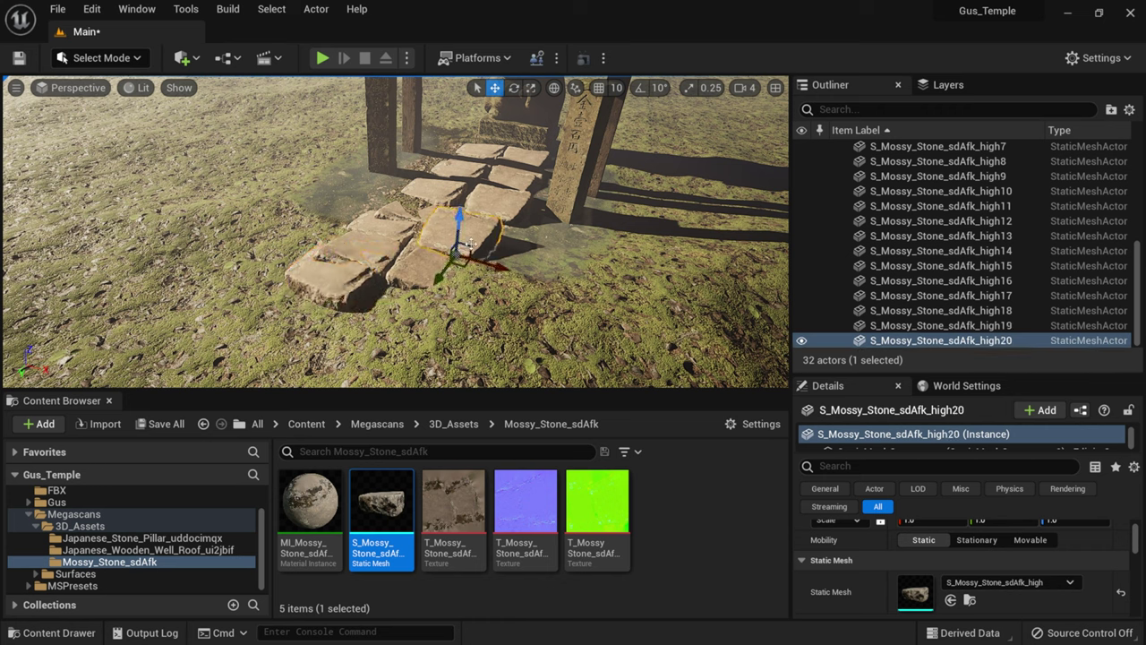
pyautogui.moveTo(439, 270); pyautogui.dragTo(396, 338)
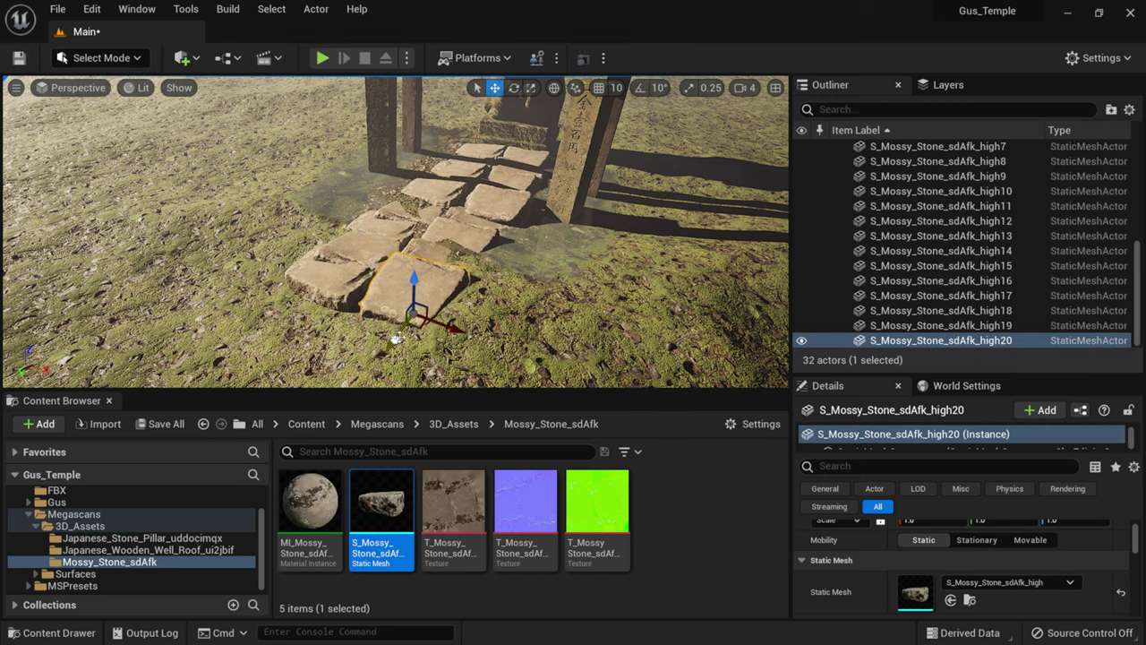
# Step: Delete the two remaining duplicated stones that overlap the middle of the path
pyautogui.click(509, 208)
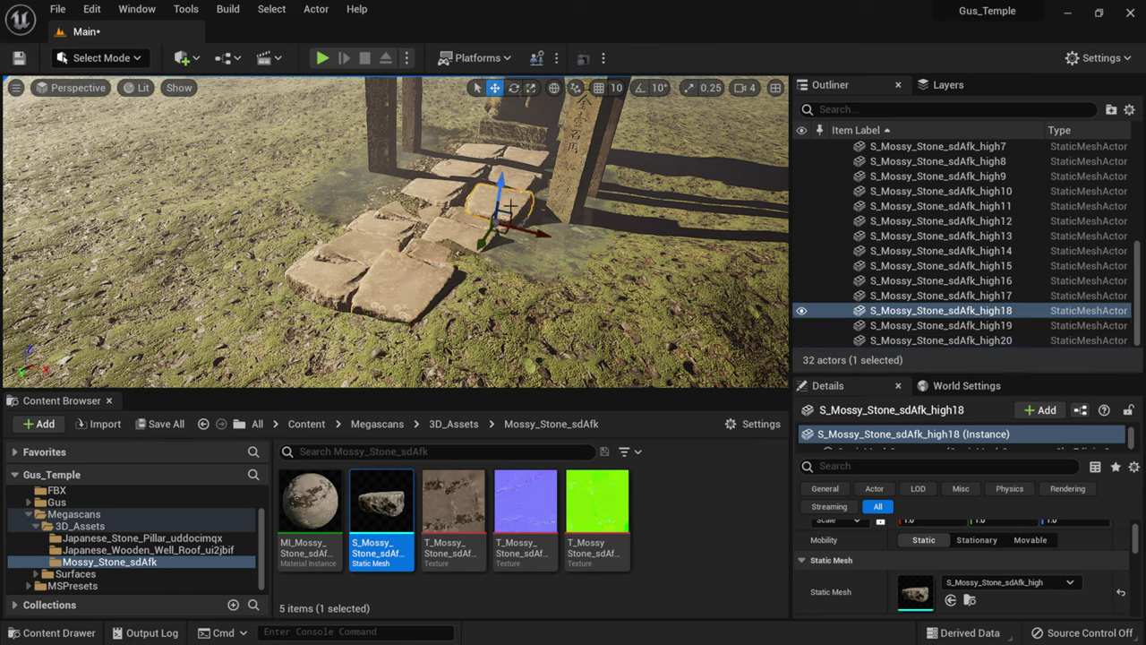
pyautogui.press('Delete')
pyautogui.click(458, 192)
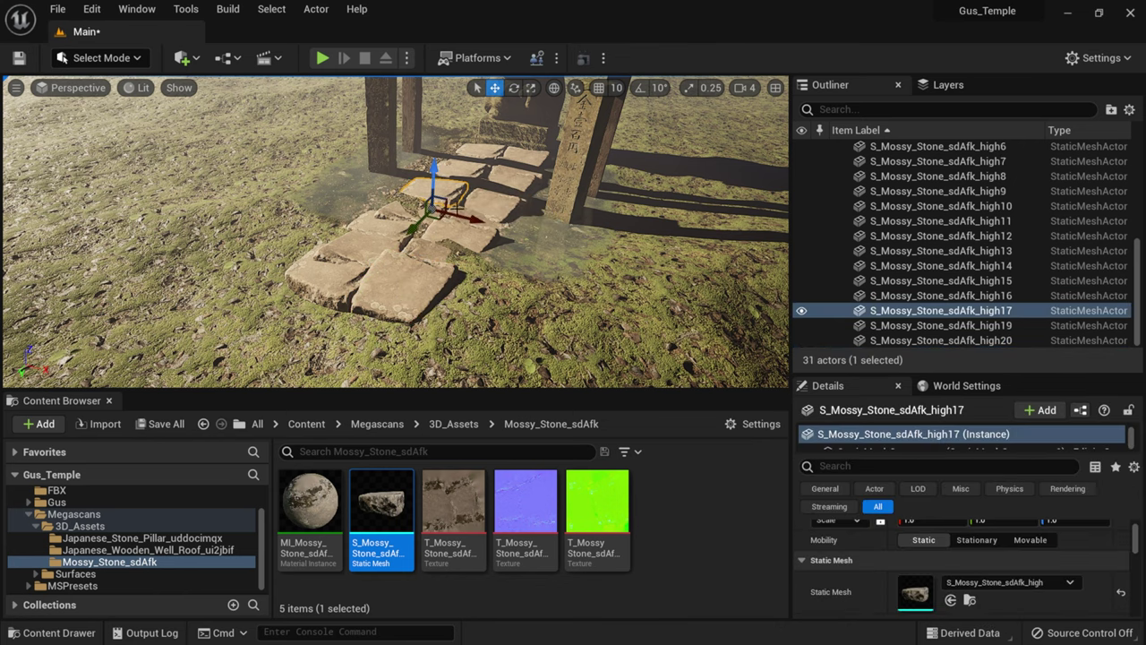
pyautogui.press('Delete')
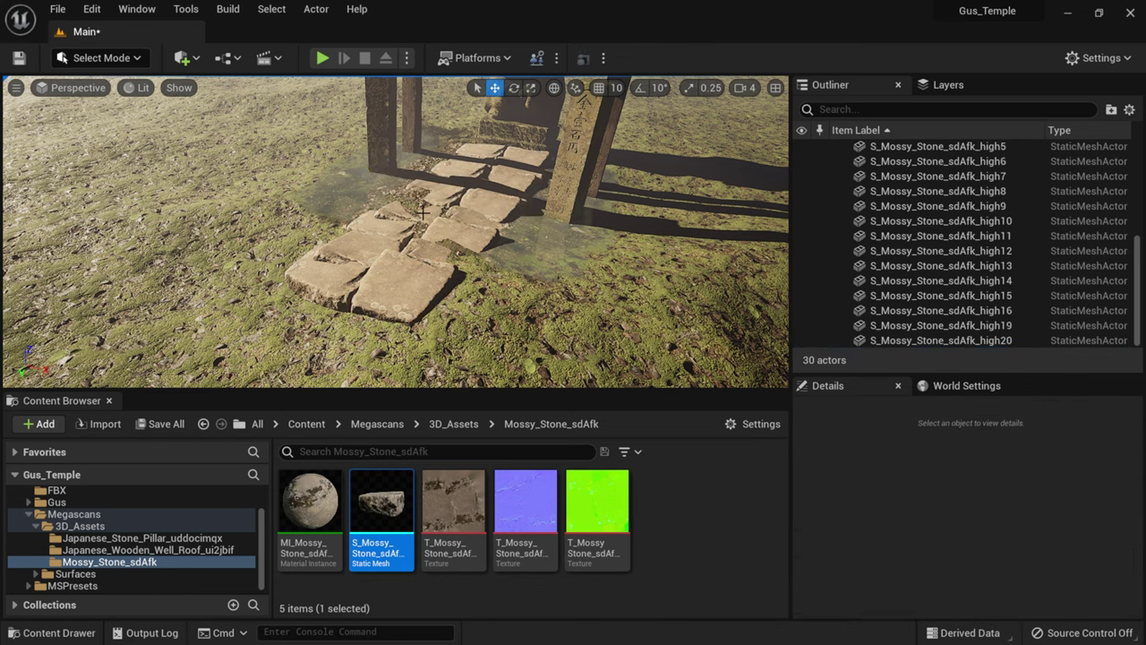
# Step: Switch to Bridge and add the downloaded Stone Rubble Pile asset to the project at Nanite quality
pyautogui.moveTo(422, 211); pyautogui.dragTo(435, 170, button='right')
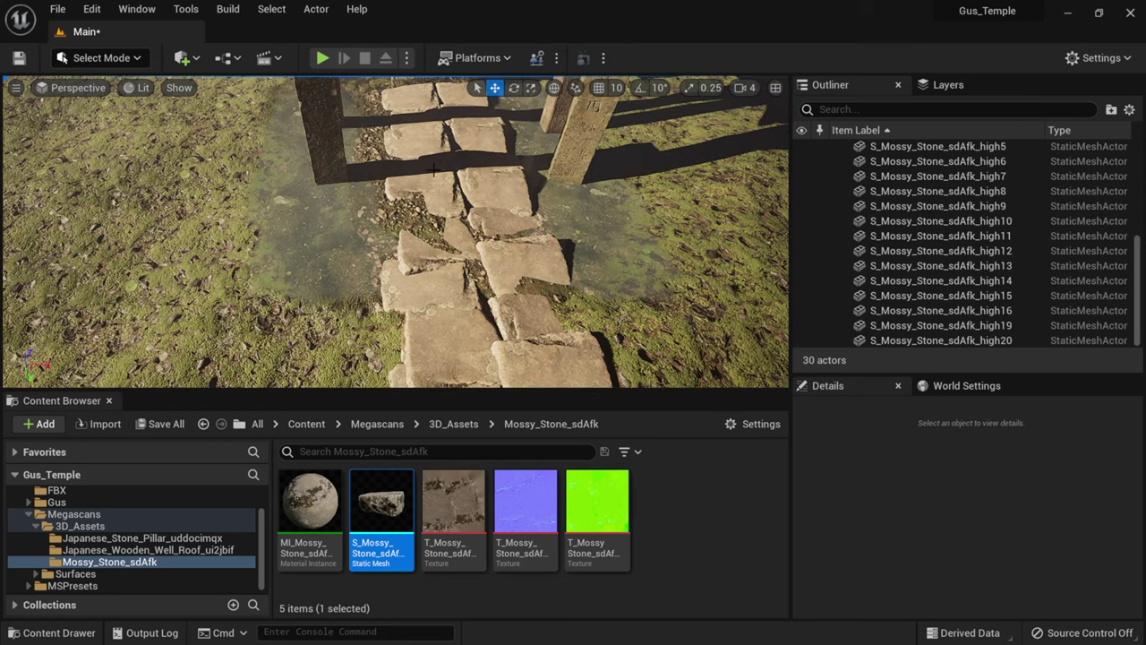
pyautogui.moveTo(511, 298); pyautogui.dragTo(510, 298, button='right')
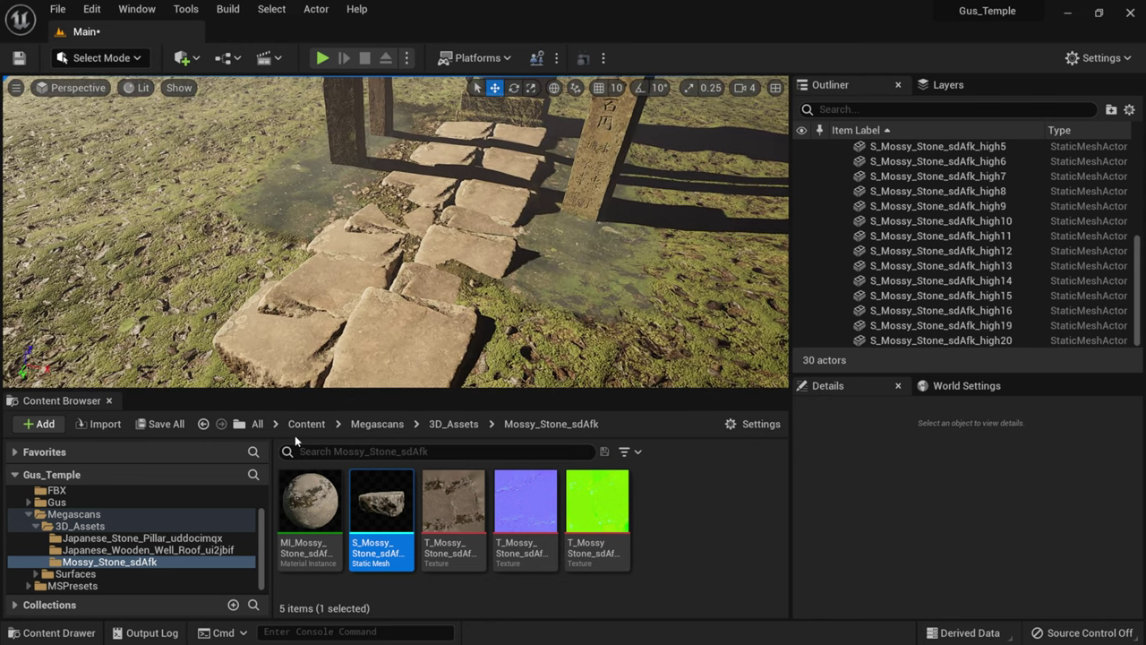
pyautogui.press('super')
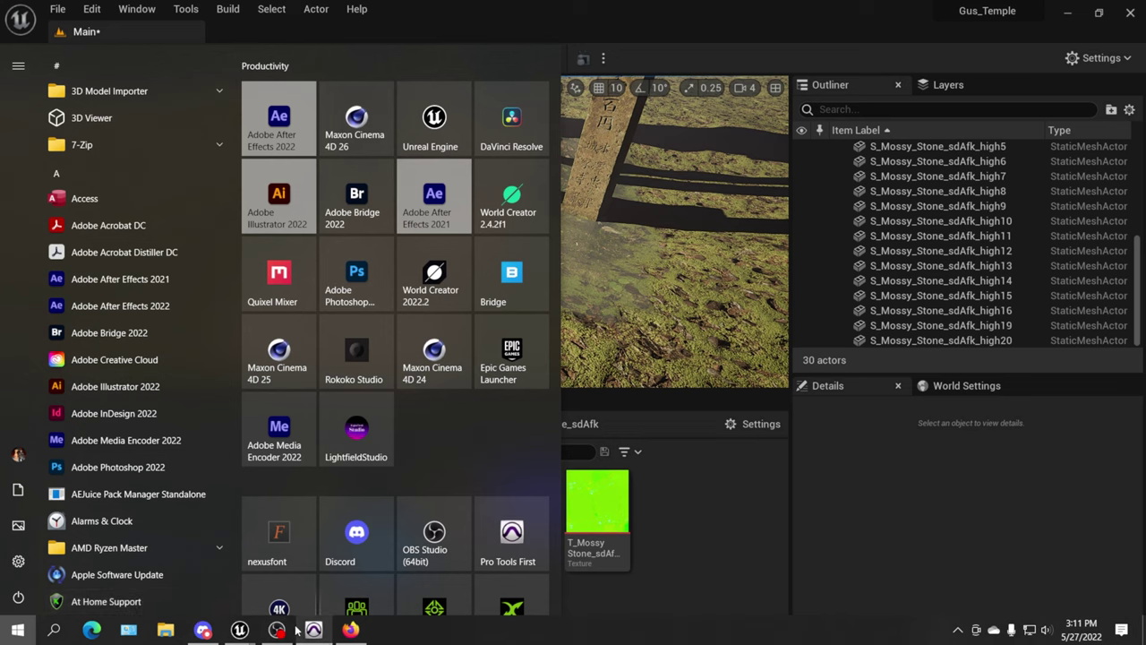
pyautogui.click(314, 630)
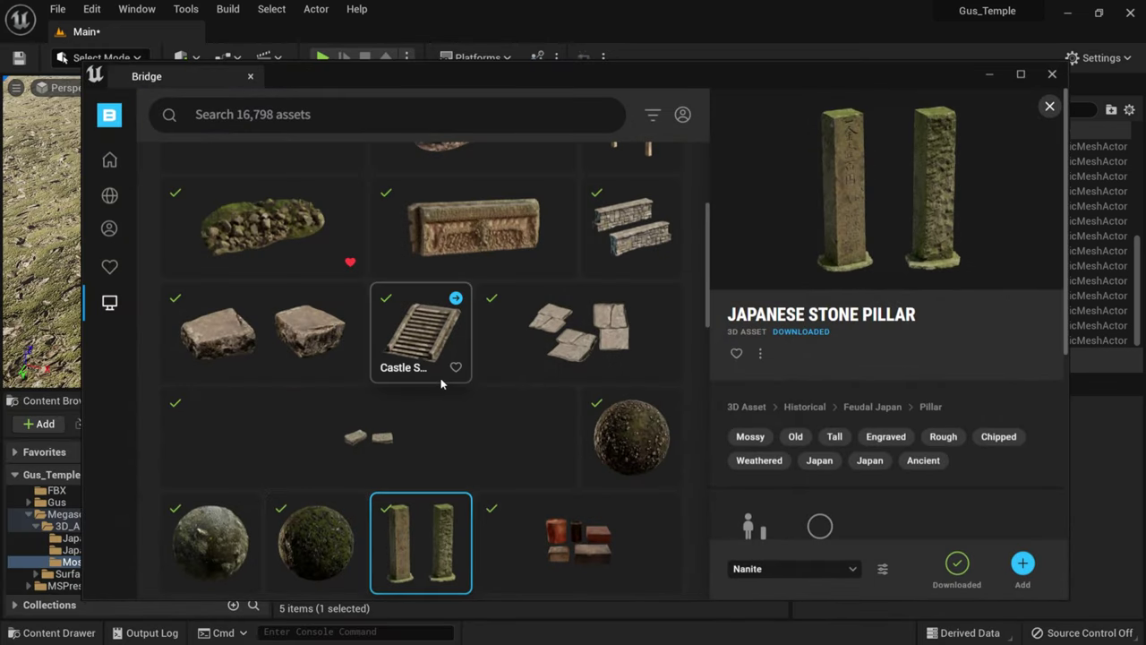
pyautogui.click(265, 342)
pyautogui.scroll(-4, 887, 448)
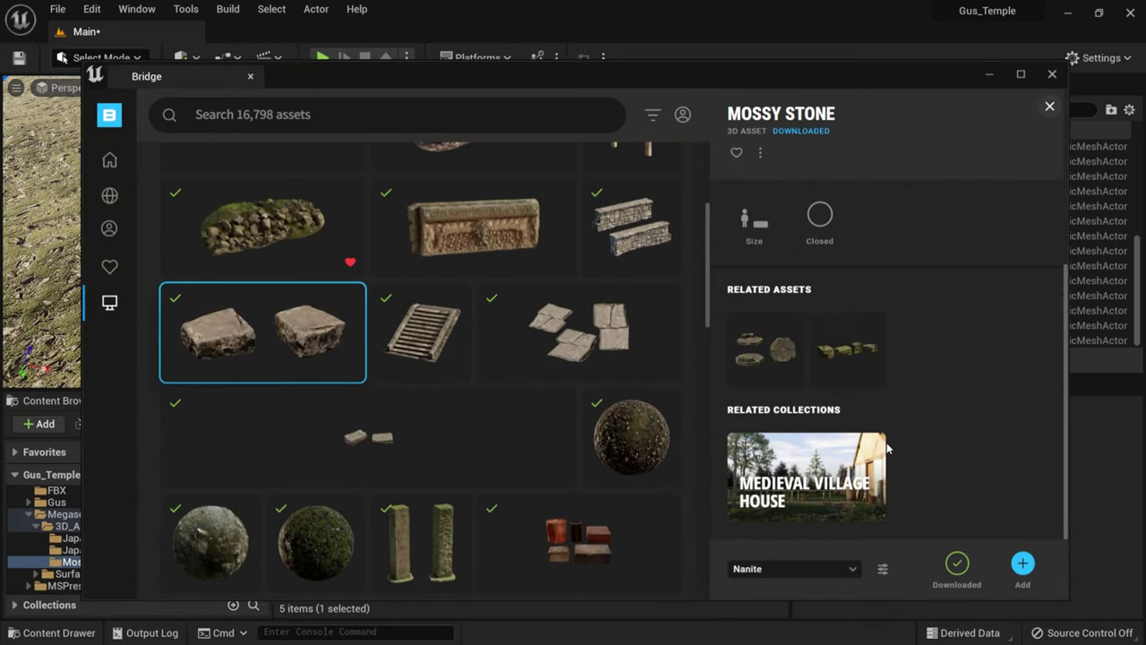
pyautogui.scroll(-3, 416, 403)
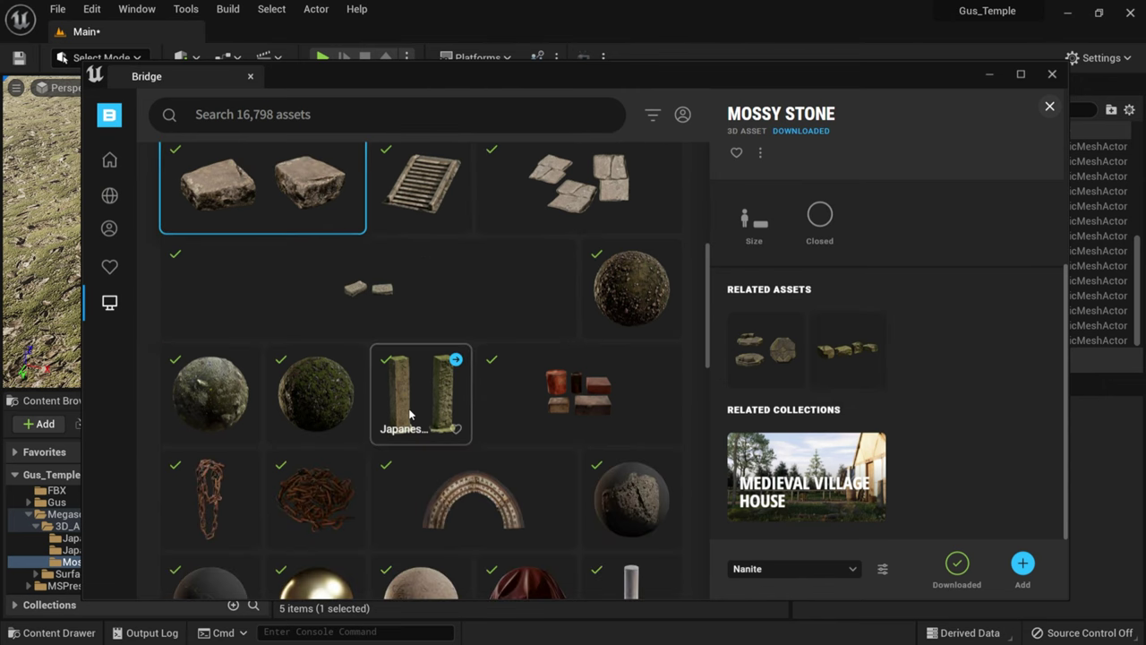
pyautogui.scroll(-3, 409, 413)
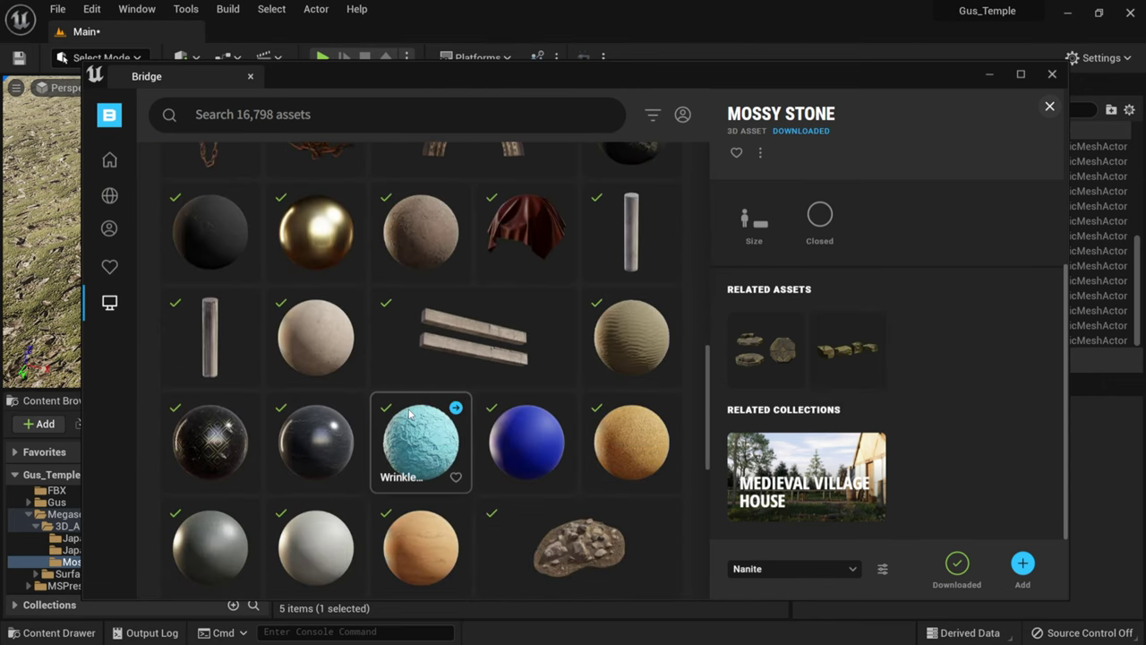
pyautogui.scroll(2, 410, 413)
pyautogui.scroll(-3, 408, 413)
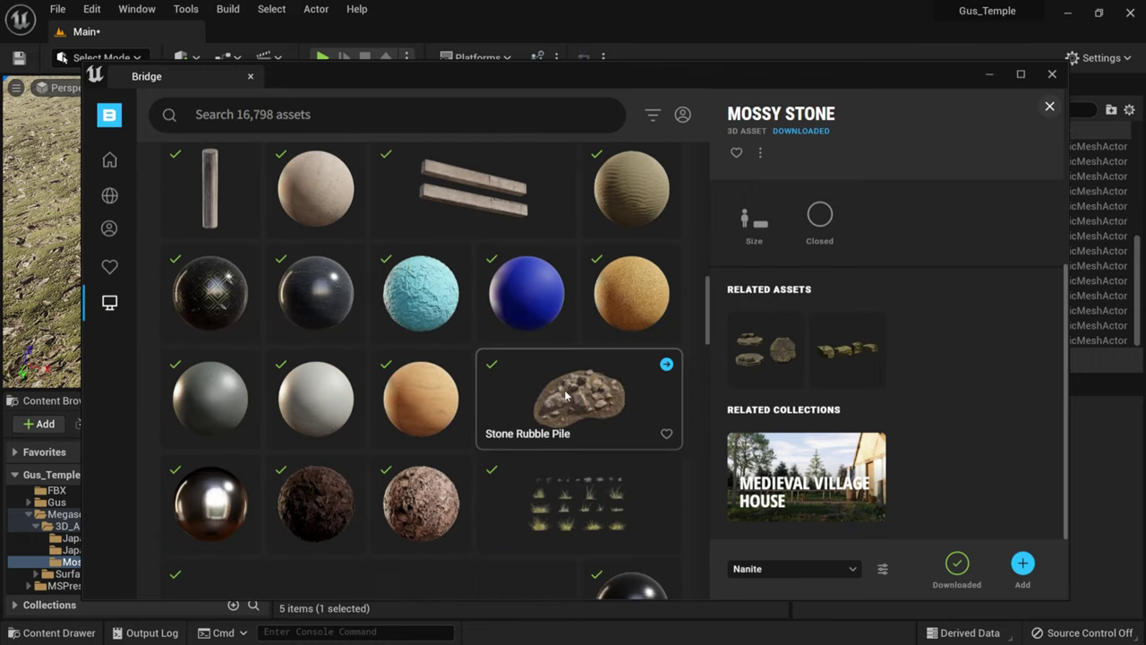
pyautogui.click(566, 395)
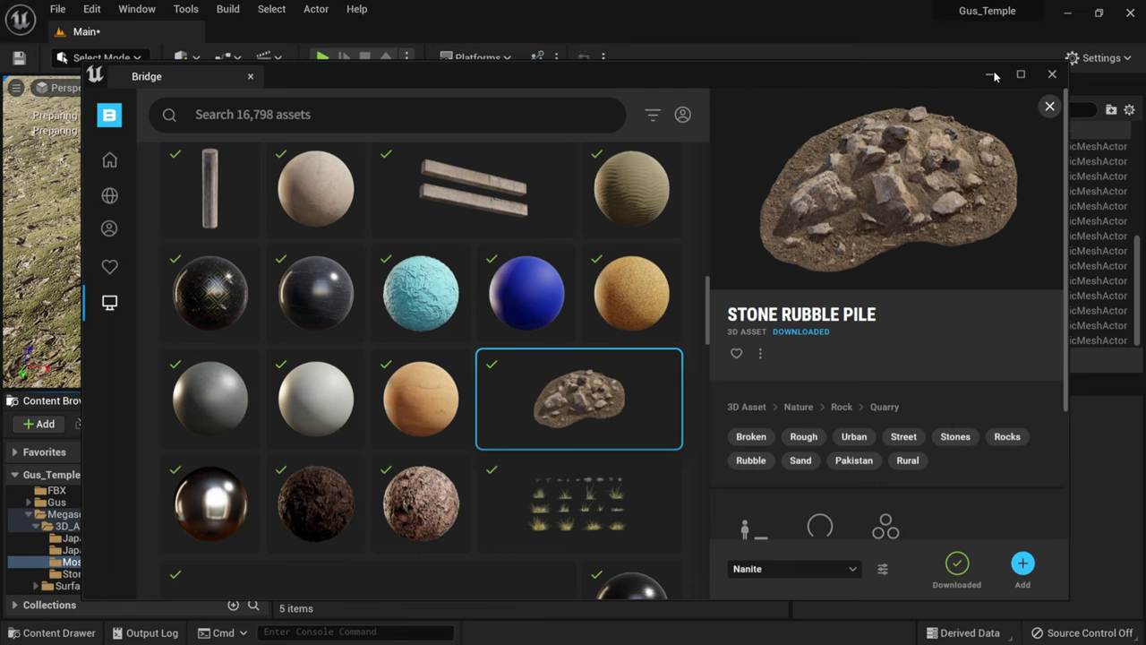
pyautogui.click(1052, 75)
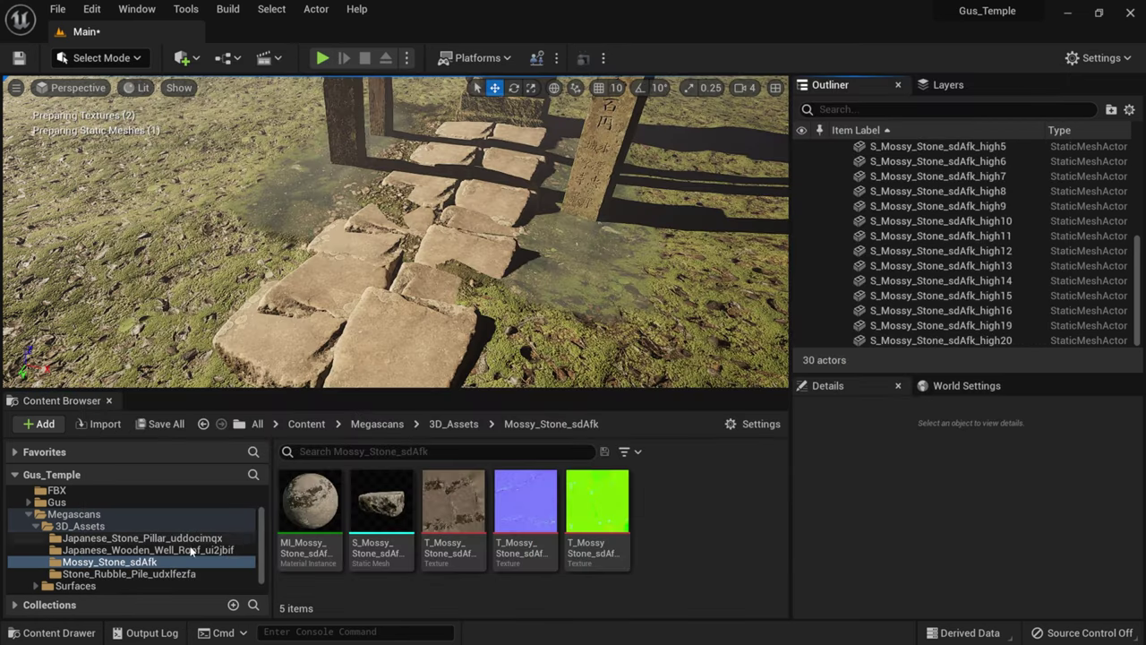
# Step: Place the Stone Rubble Pile static mesh on the middle of the path and scale it up uniformly to about 3.23
pyautogui.click(115, 573)
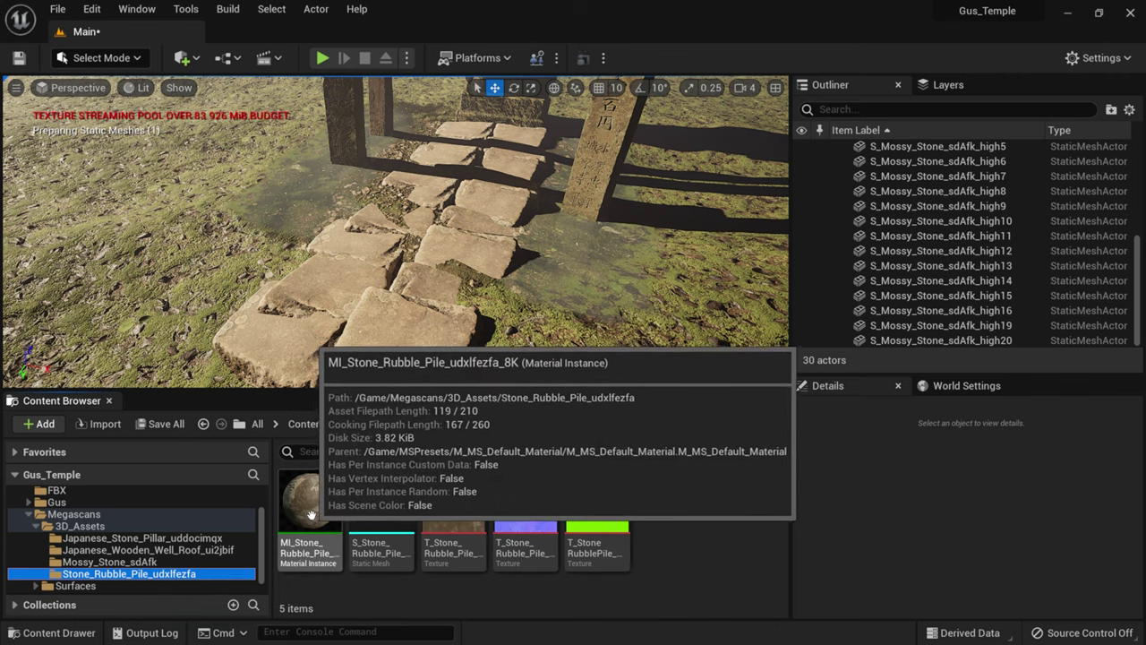
pyautogui.click(382, 506)
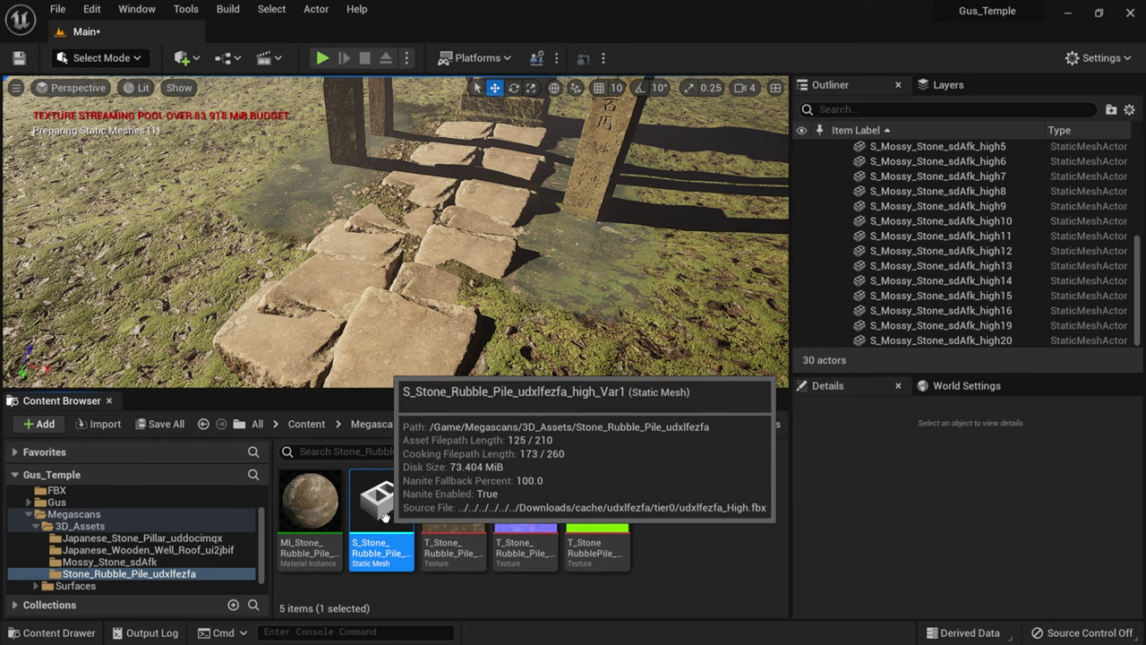
pyautogui.moveTo(397, 507); pyautogui.dragTo(440, 218)
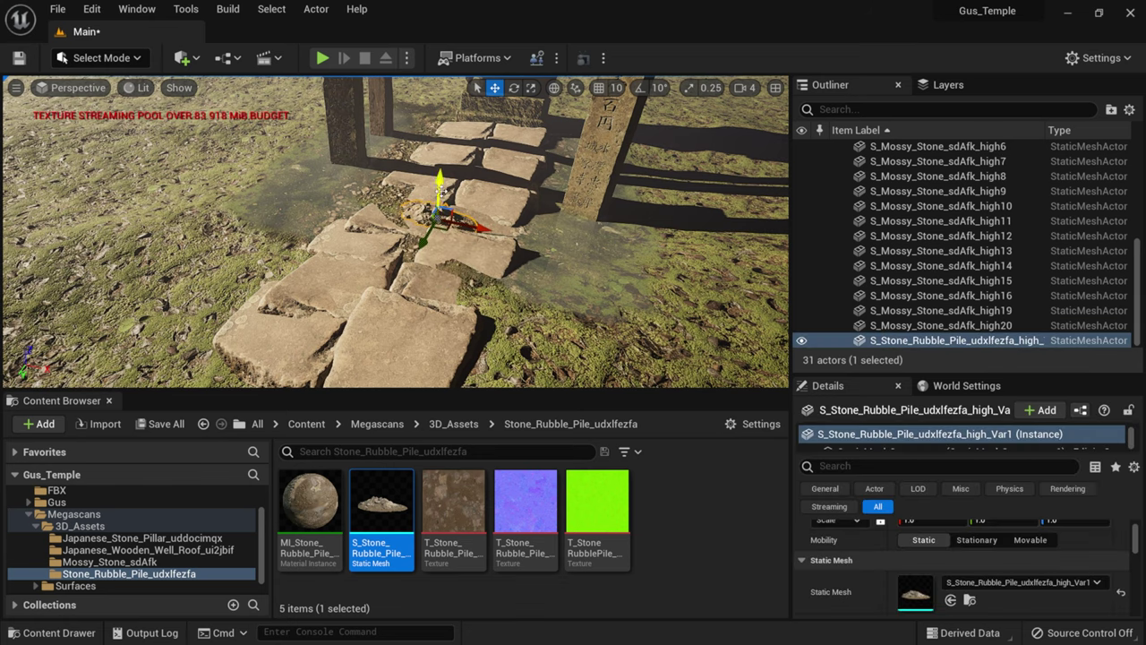
pyautogui.press('r')
pyautogui.moveTo(438, 215); pyautogui.dragTo(497, 112)
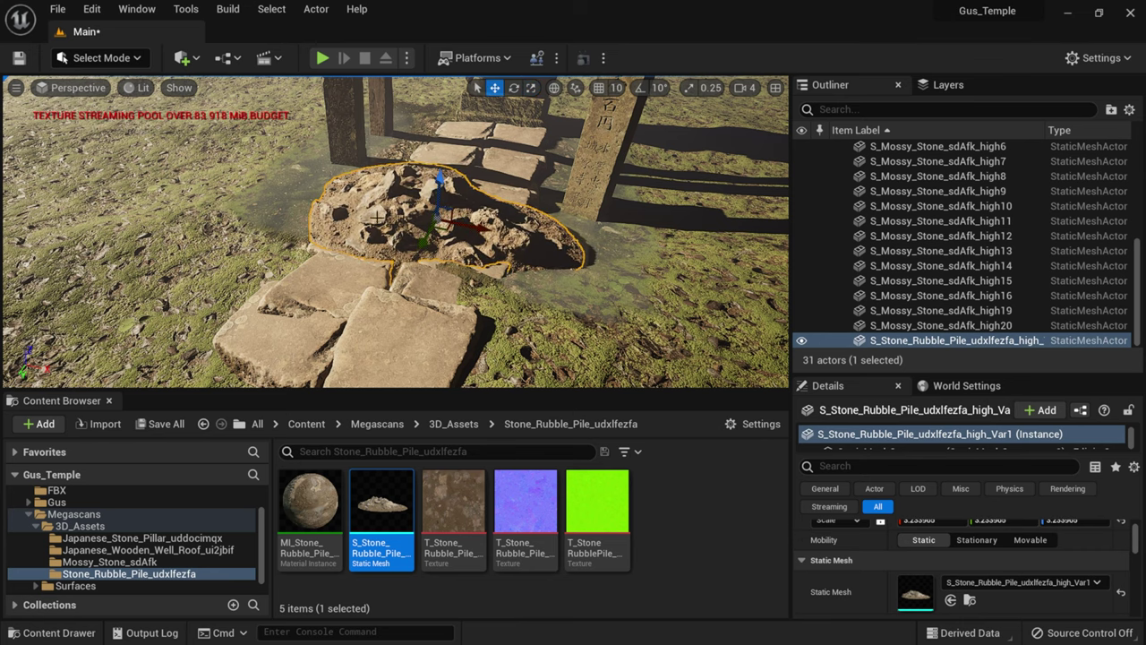
# Step: Sink the enlarged rubble pile into the path stones and add a rotated copy of it nearer the front of the path
pyautogui.click(494, 87)
pyautogui.hotkey('ctrl', 'z')
pyautogui.moveTo(438, 191); pyautogui.dragTo(295, 376)
pyautogui.press('e')
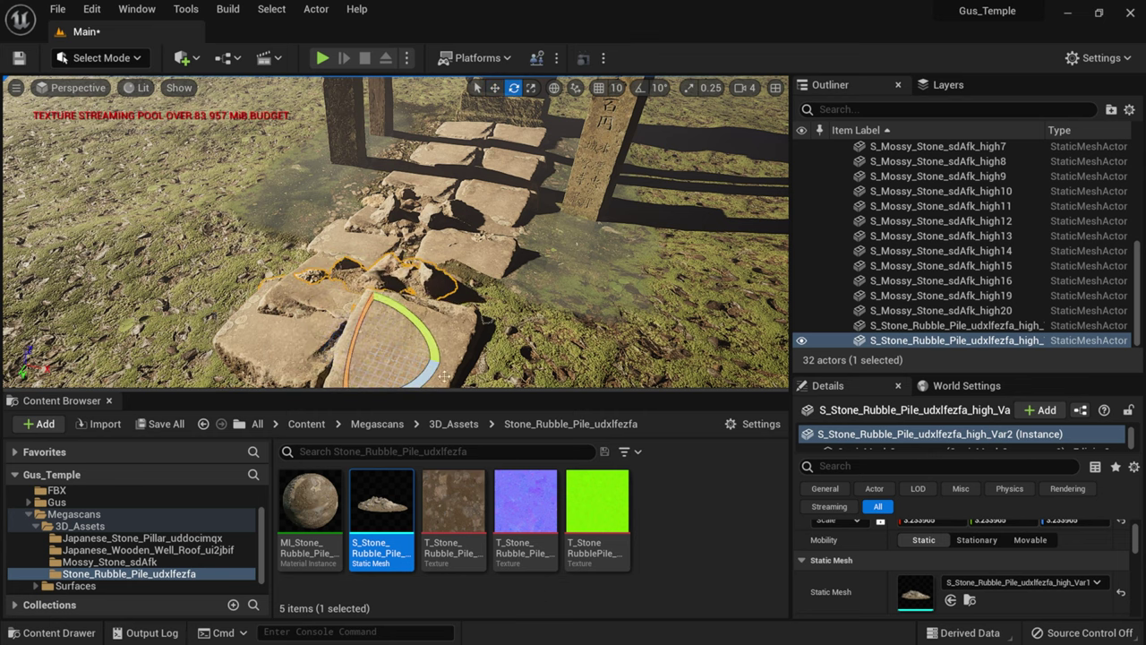
pyautogui.moveTo(448, 268); pyautogui.dragTo(439, 277, button='right')
pyautogui.moveTo(512, 293); pyautogui.dragTo(559, 184, button='right')
# Step: Duplicate the rubble pile to the far end of the path, at the foot of the statue
pyautogui.press('w')
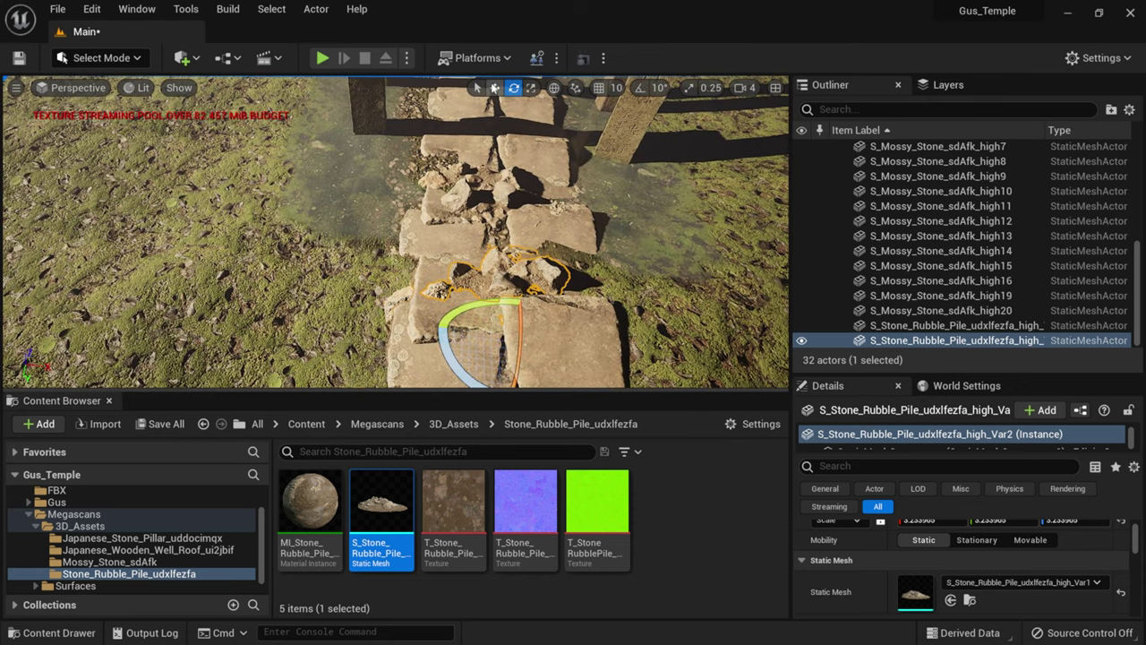
pyautogui.moveTo(506, 369); pyautogui.dragTo(497, 157)
pyautogui.moveTo(496, 157); pyautogui.dragTo(491, 257, button='right')
pyautogui.moveTo(493, 257); pyautogui.dragTo(495, 143)
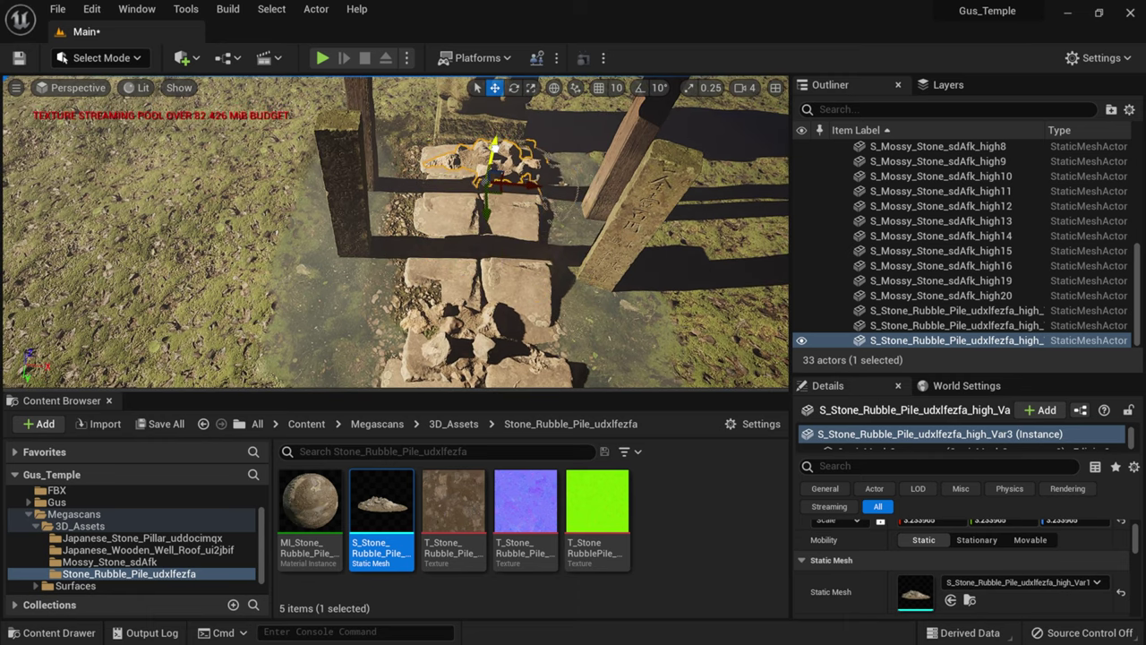
# Step: Flatten the rubble copy at the statue's foot to a vertical scale of about 2.13 and rotate it to fit
pyautogui.click(531, 87)
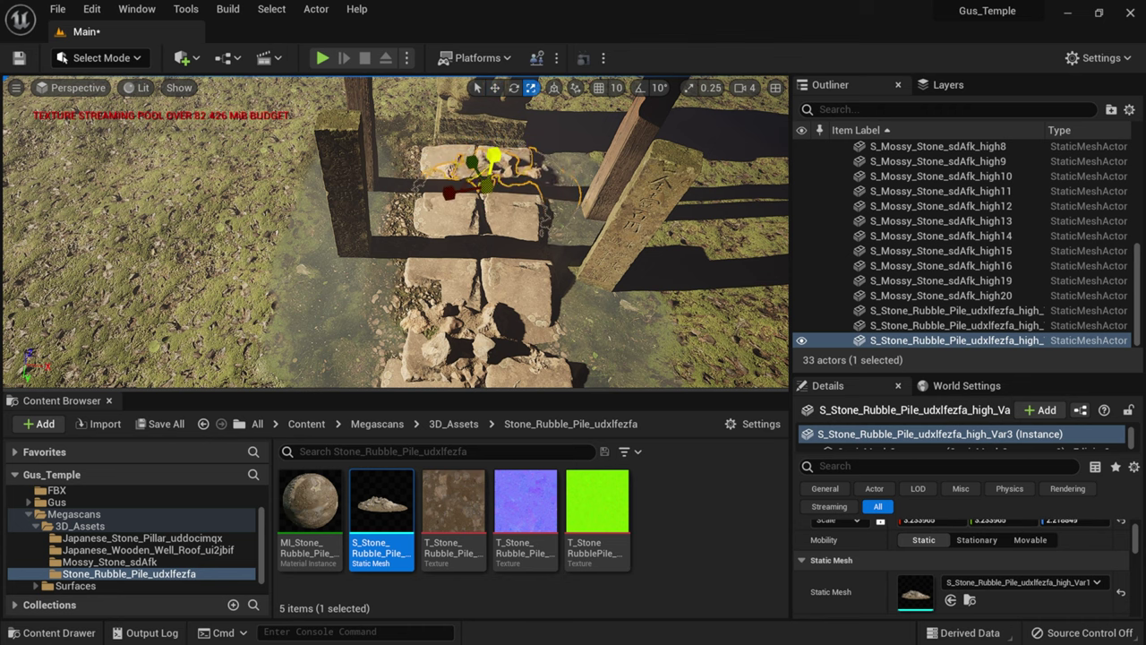
pyautogui.click(495, 87)
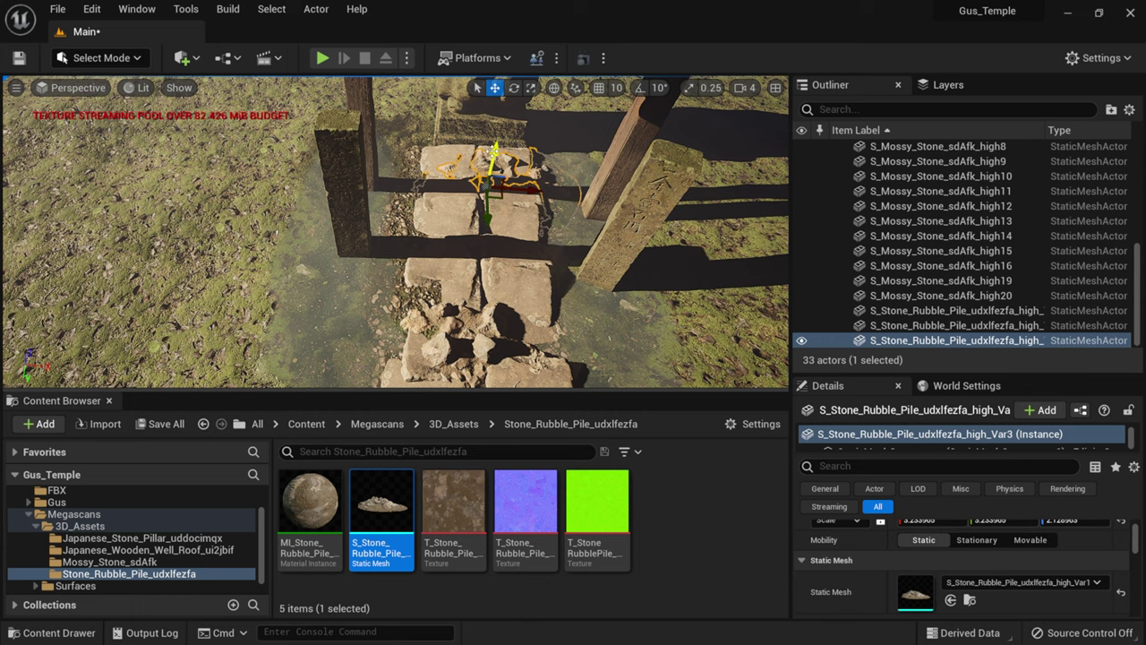
pyautogui.press('e')
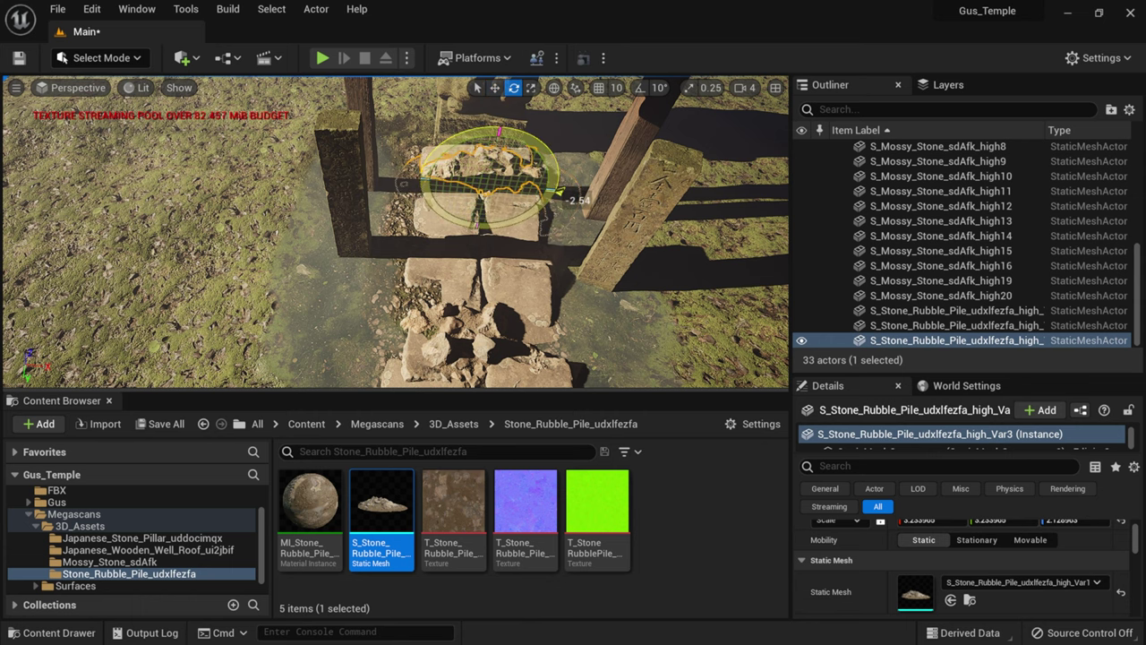
pyautogui.keyDown('alt'); pyautogui.moveTo(484, 253); pyautogui.dragTo(471, 278); pyautogui.keyUp('alt')
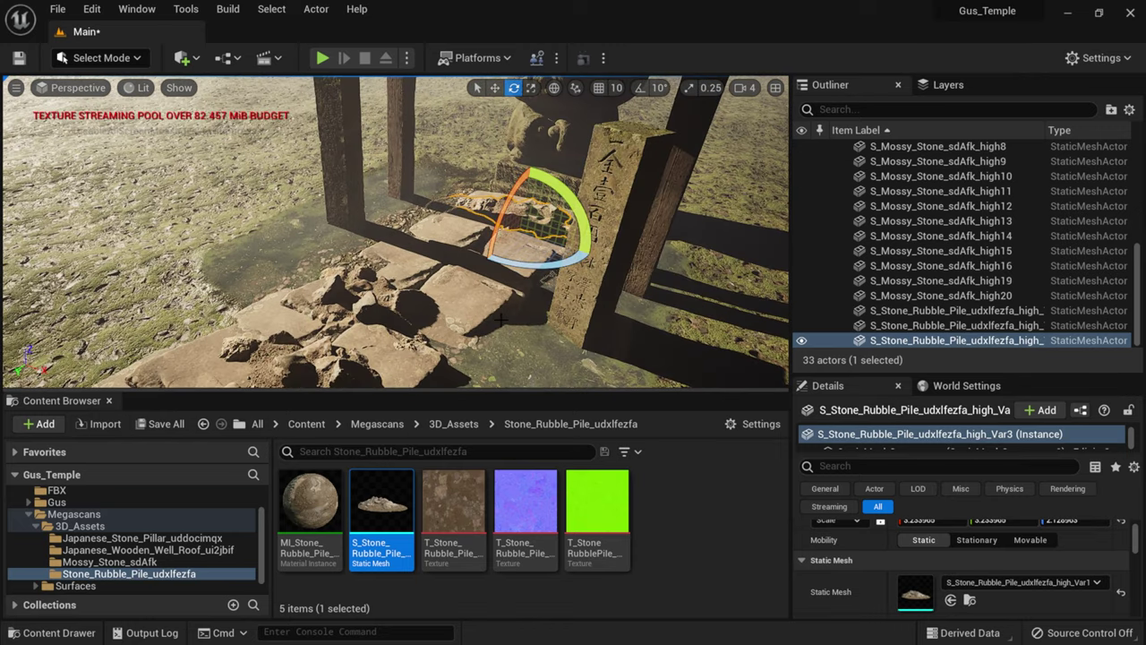
pyautogui.keyDown('alt'); pyautogui.moveTo(501, 318); pyautogui.dragTo(501, 323); pyautogui.keyUp('alt')
# Step: Save all selected modified content, cancel saving the untitled level, and return to the Megascans folder
pyautogui.click(161, 424)
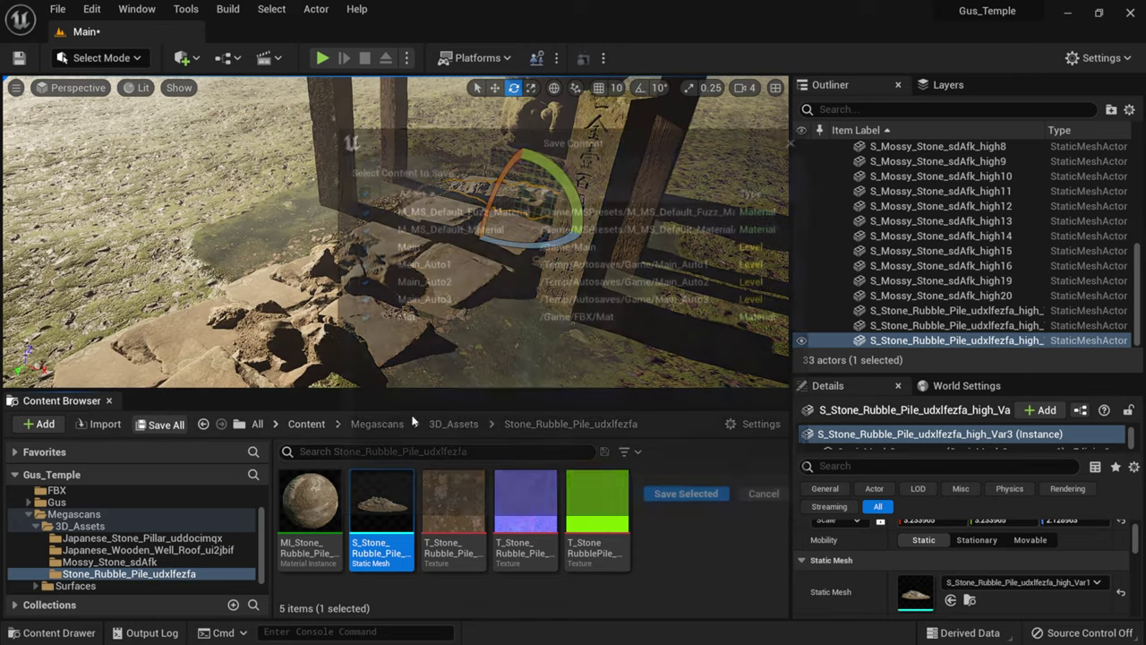
pyautogui.click(685, 493)
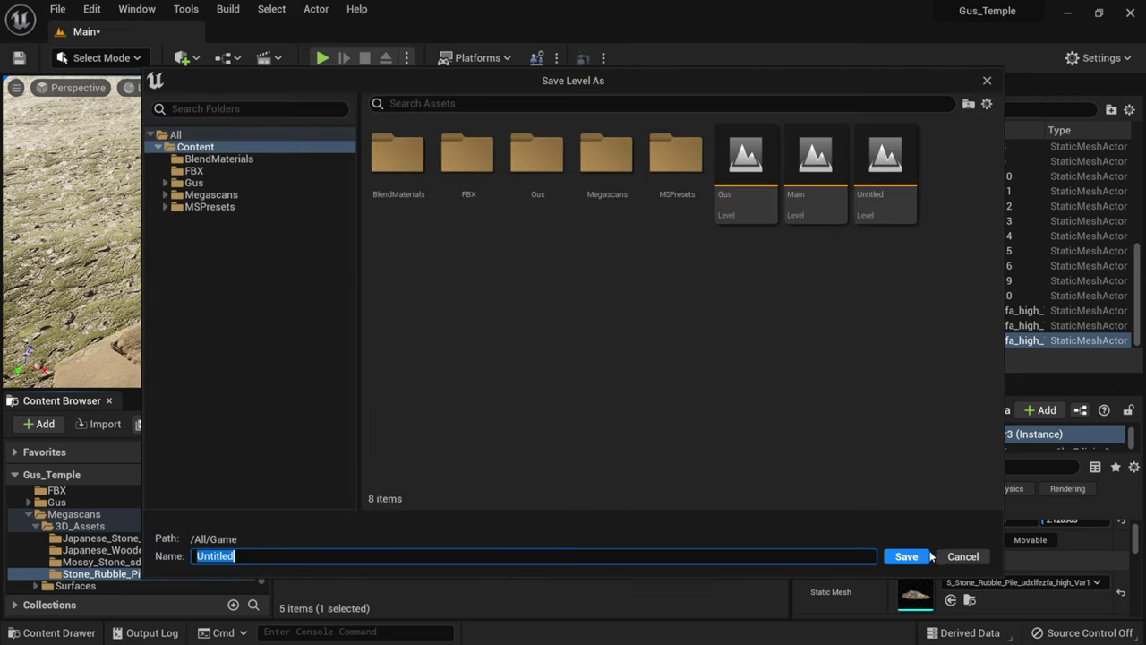
pyautogui.click(962, 556)
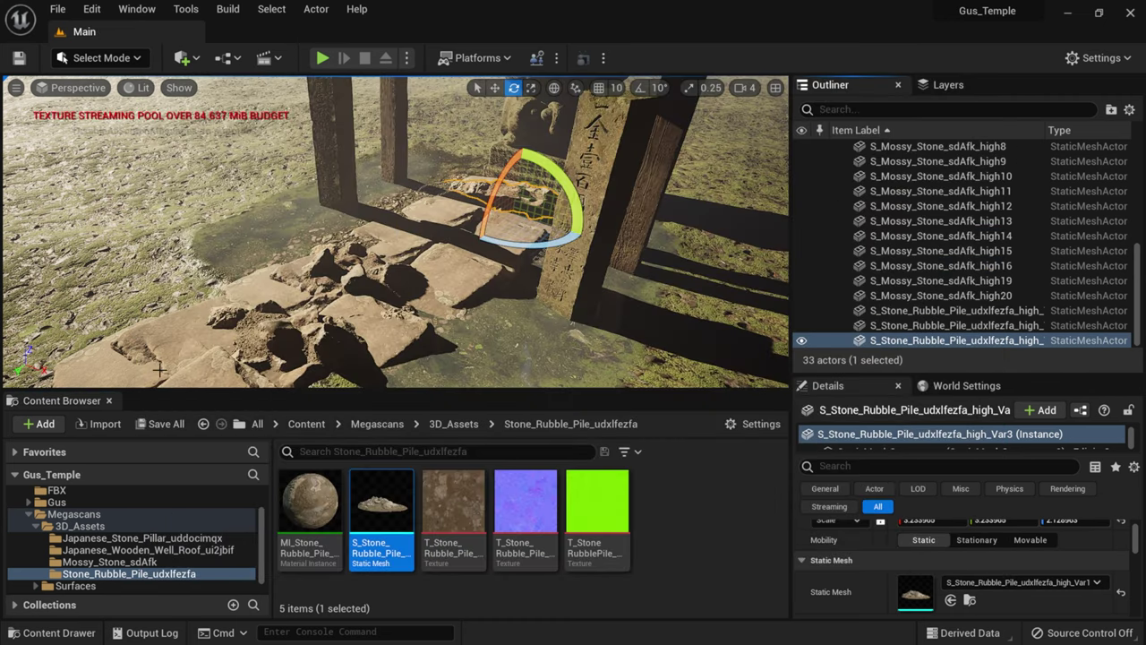
pyautogui.click(36, 516)
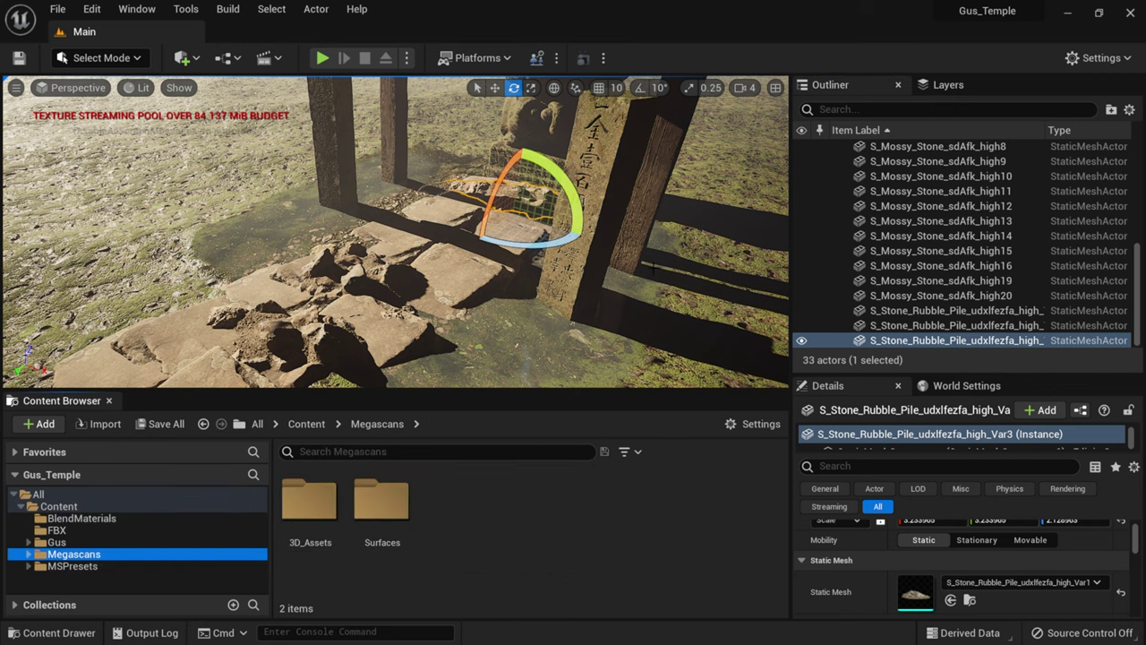
pyautogui.moveTo(543, 251)
pyautogui.mouseDown()
pyautogui.moveTo(535, 183)
pyautogui.moveTo(523, 247)
pyautogui.moveTo(468, 254)
pyautogui.mouseUp()
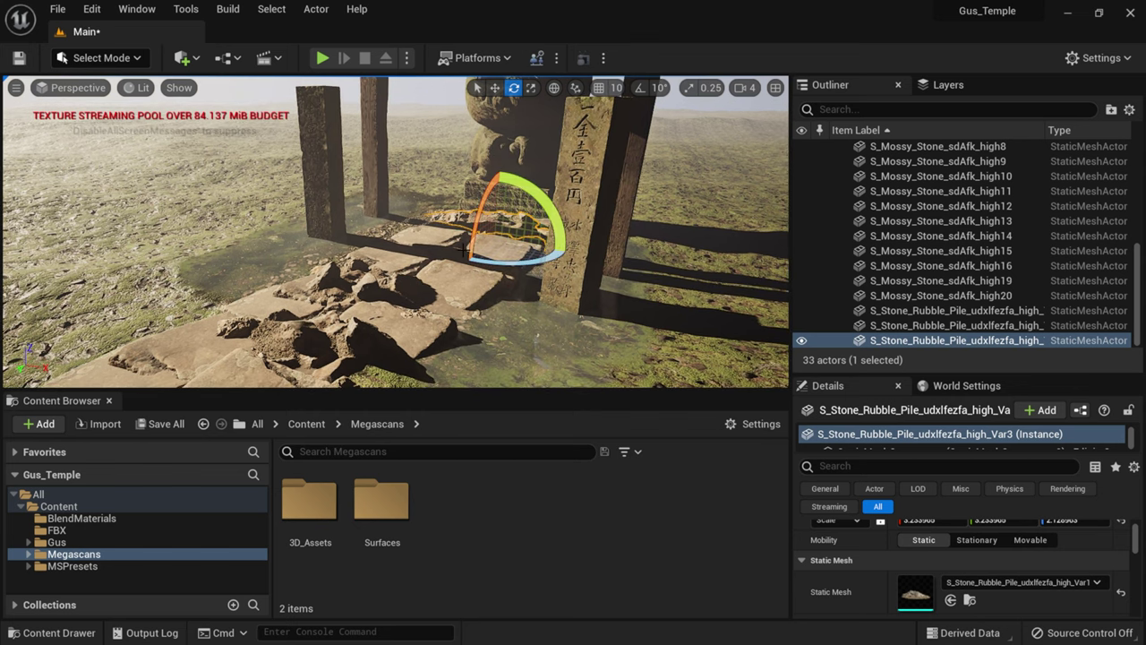
pyautogui.hotkey('ctrl', 'z')
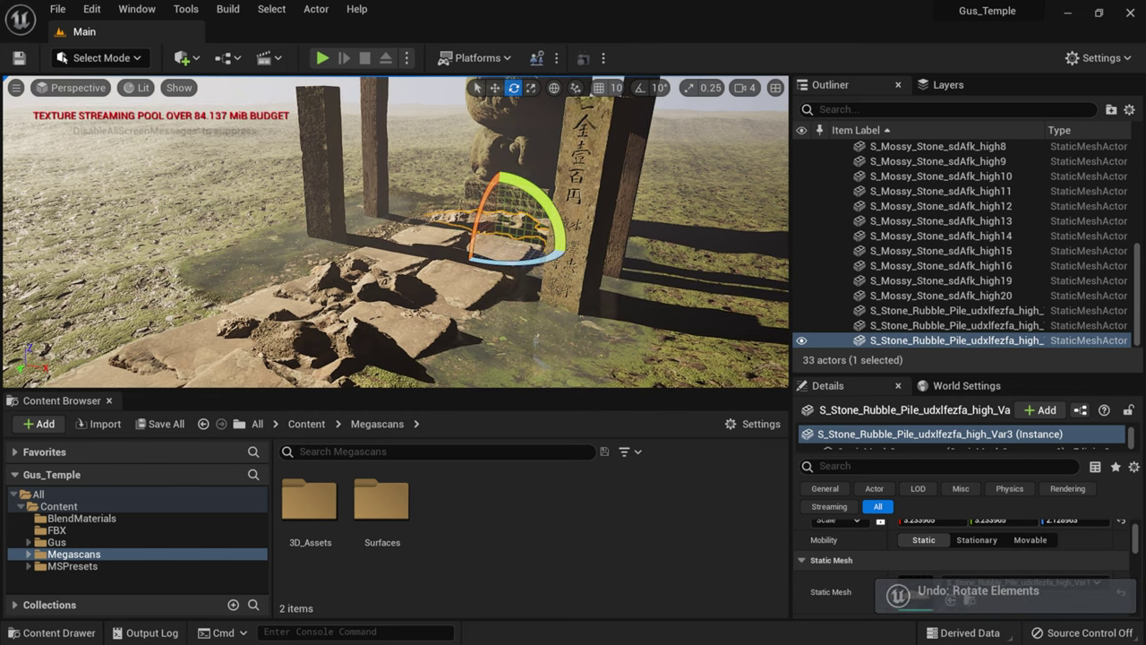
pyautogui.moveTo(464, 249); pyautogui.dragTo(464, 235)
pyautogui.moveTo(593, 268); pyautogui.dragTo(633, 332)
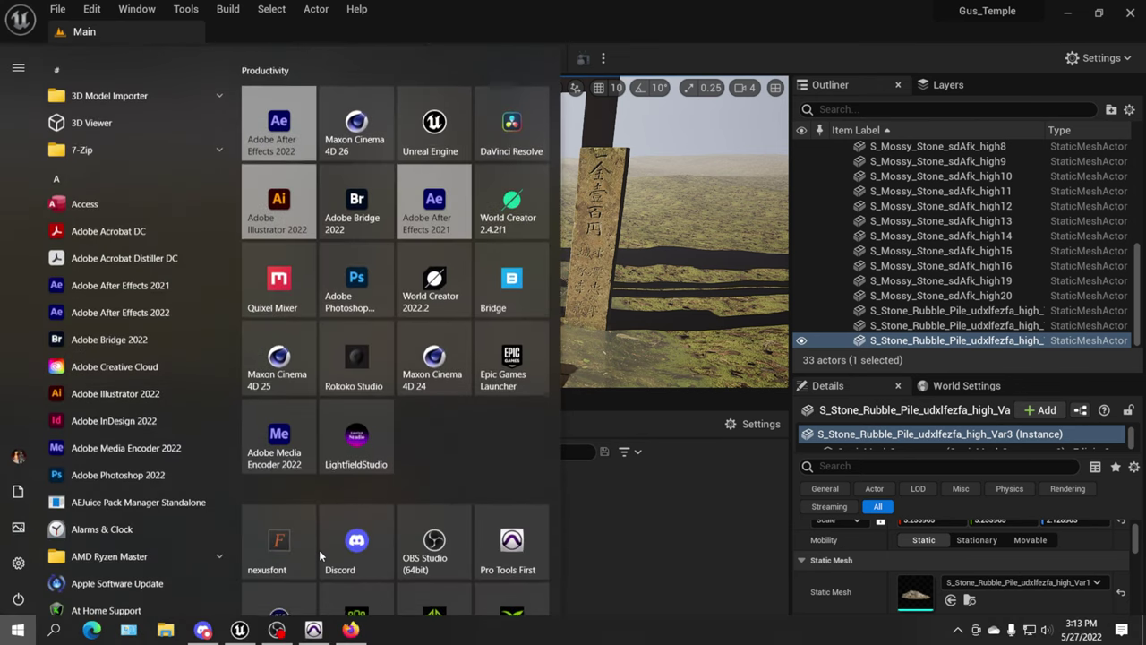
# Step: Switch to the Epic Games Launcher, check which engine versions can be launched, and open the Unreal Engine library
pyautogui.press('super')
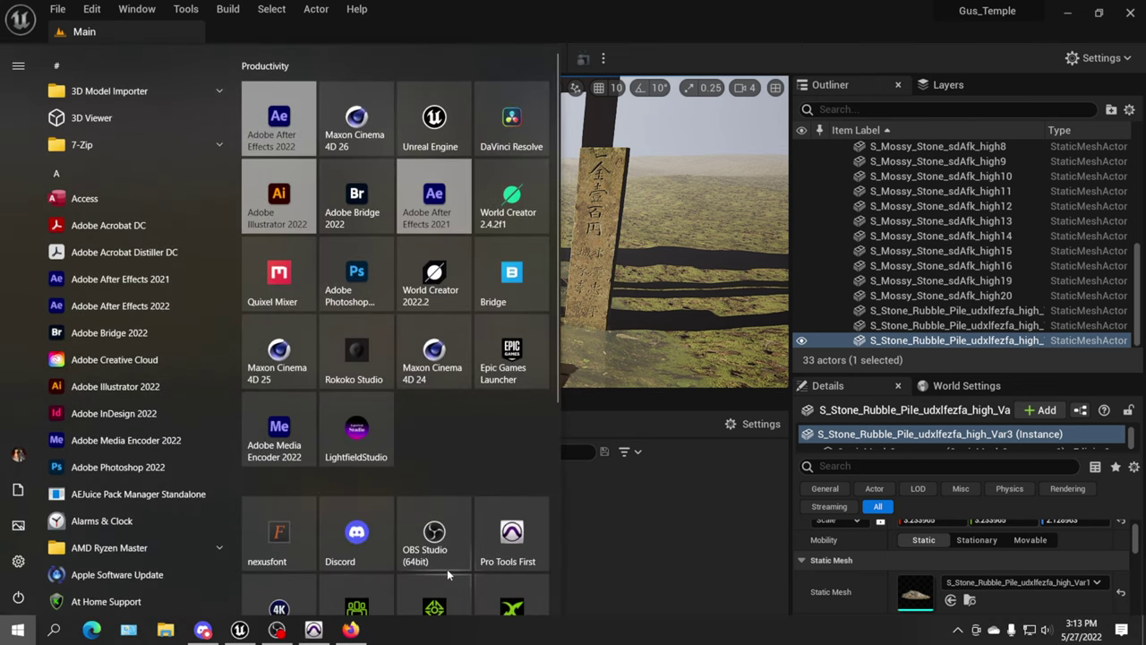
pyautogui.click(497, 354)
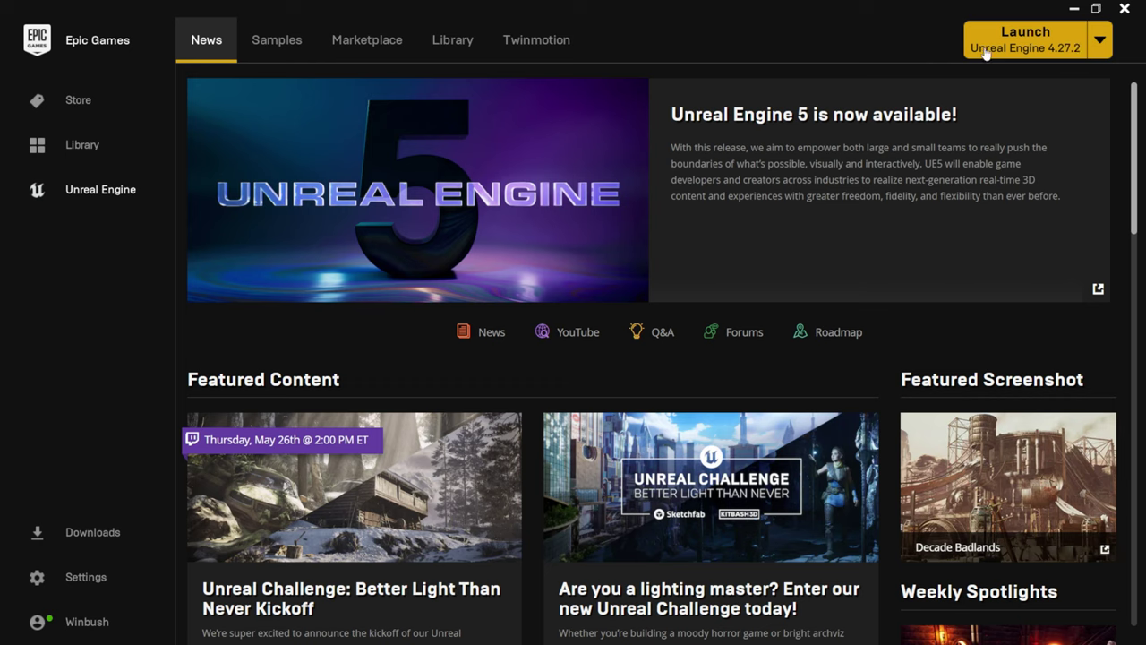
pyautogui.click(1099, 45)
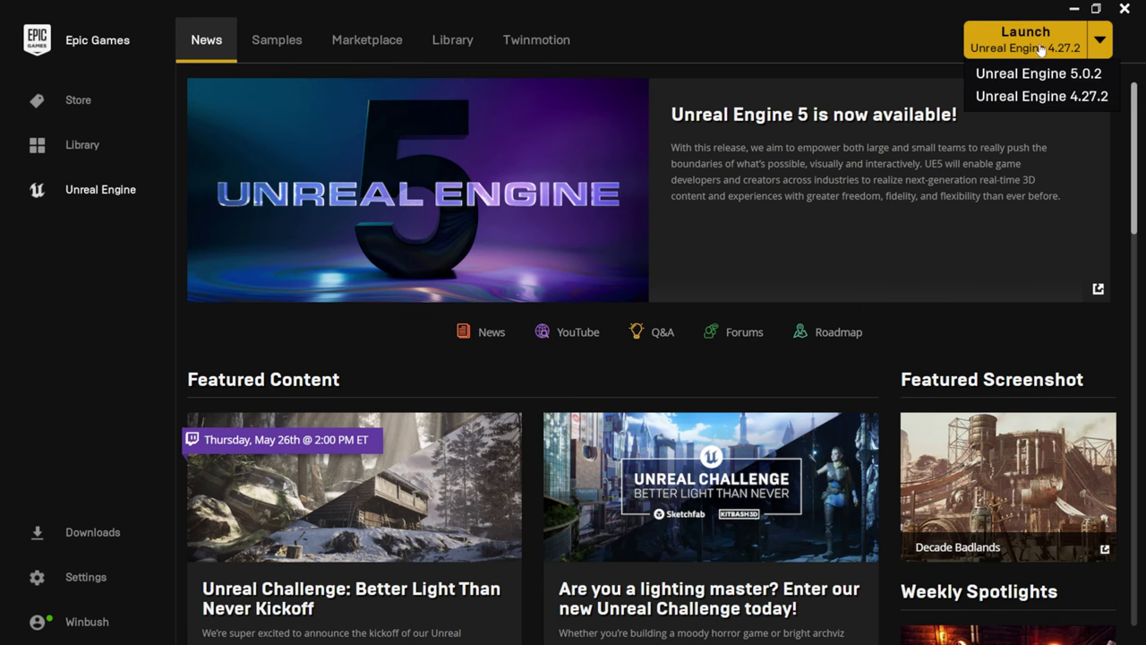
pyautogui.click(459, 56)
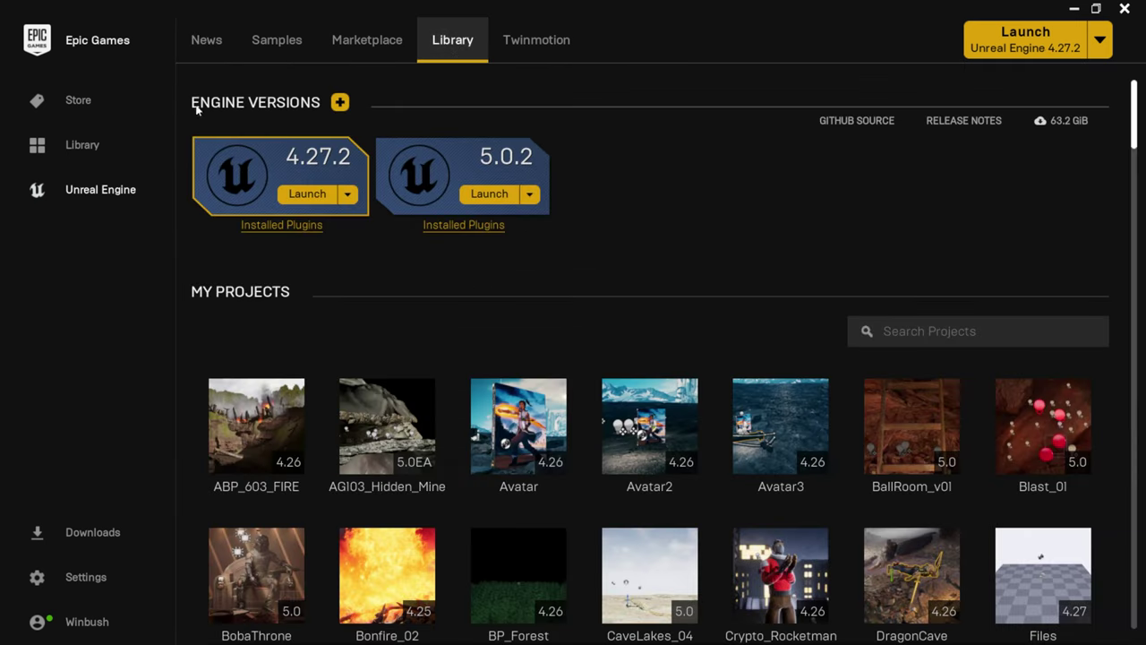
# Step: Add a new engine version slot to look through the installable Unreal Engine releases, and remove the slot without installing anything
pyautogui.moveTo(238, 108)
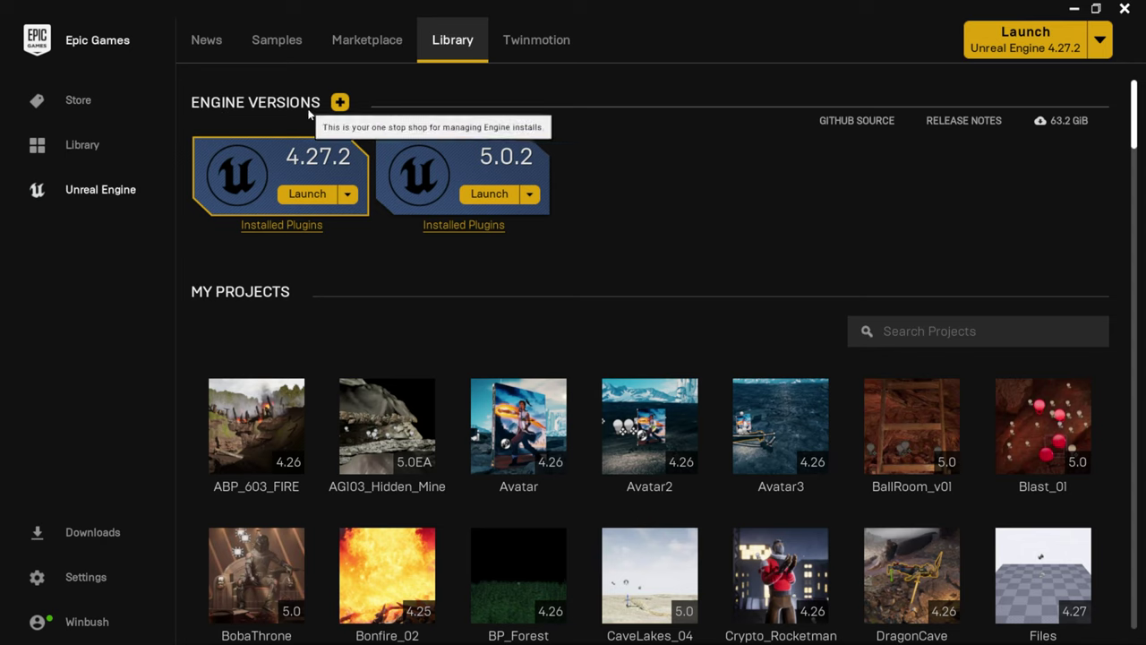
pyautogui.click(339, 102)
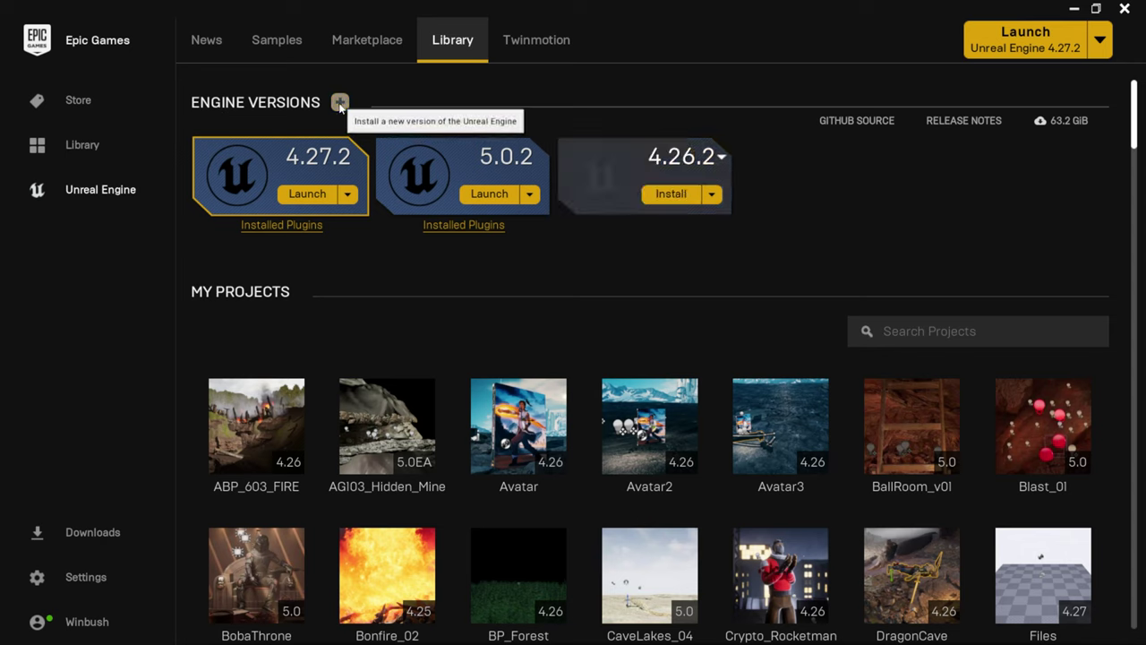
pyautogui.click(721, 158)
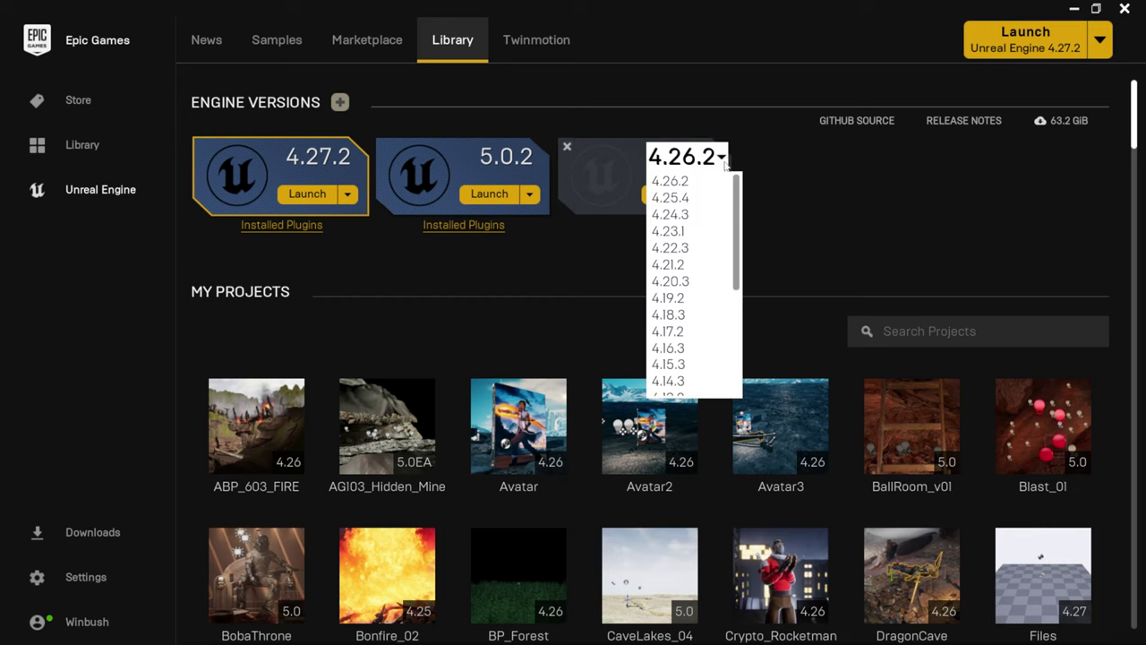
pyautogui.scroll(-5, 748, 290)
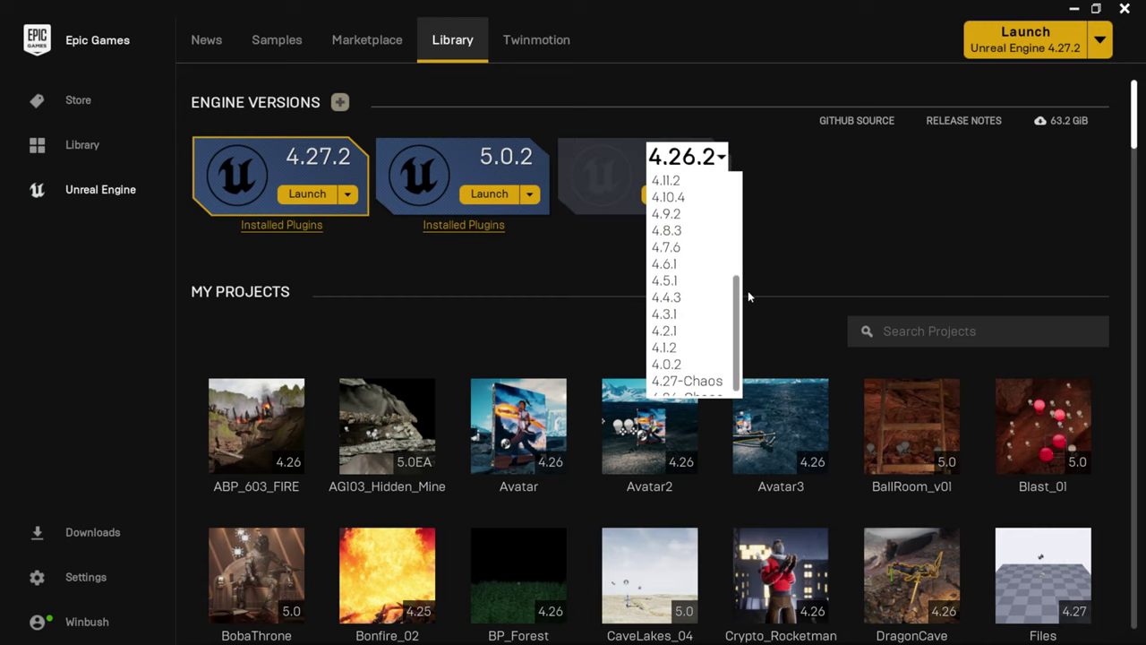
pyautogui.scroll(-1, 747, 290)
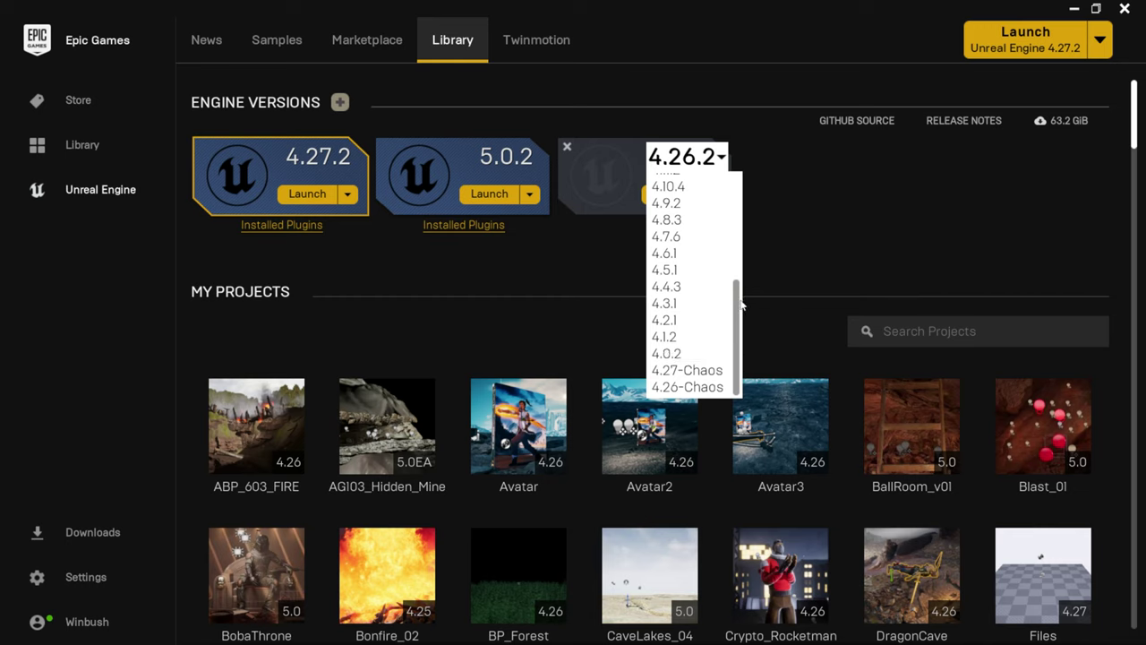
pyautogui.moveTo(740, 304); pyautogui.dragTo(740, 217)
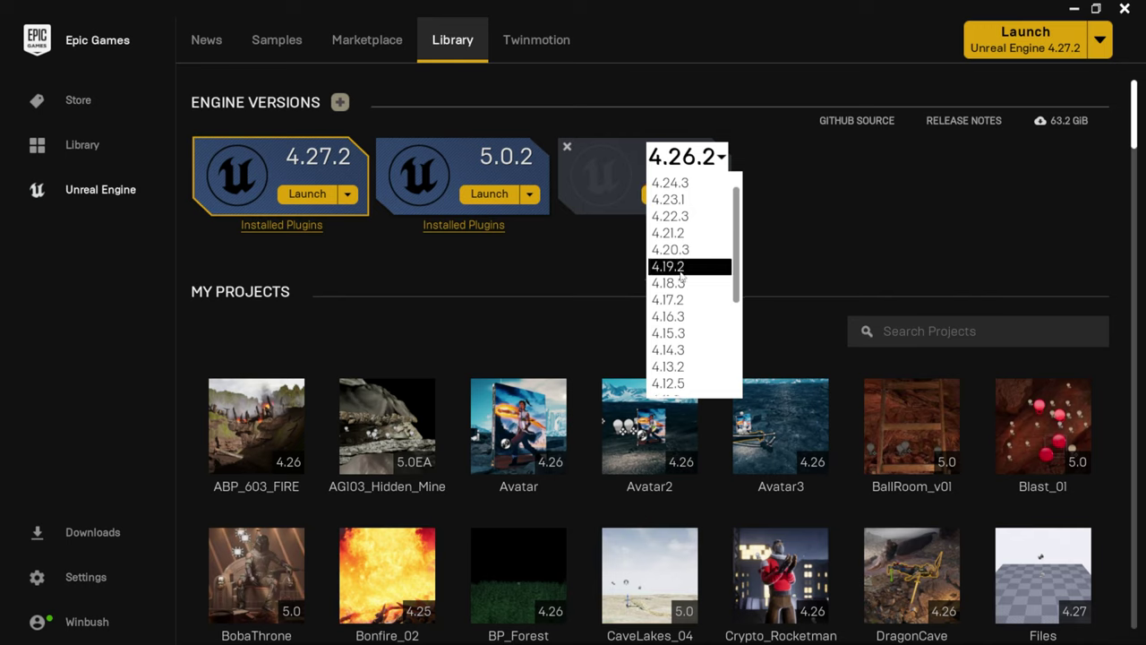
pyautogui.moveTo(743, 219); pyautogui.dragTo(743, 199)
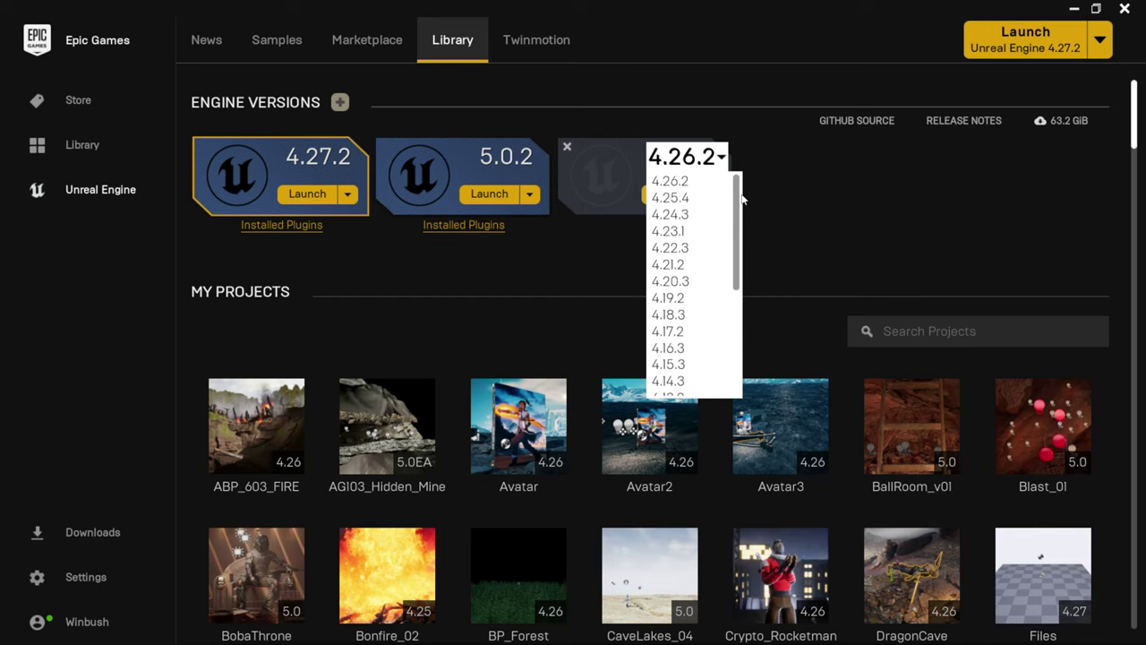
pyautogui.click(844, 207)
pyautogui.click(567, 146)
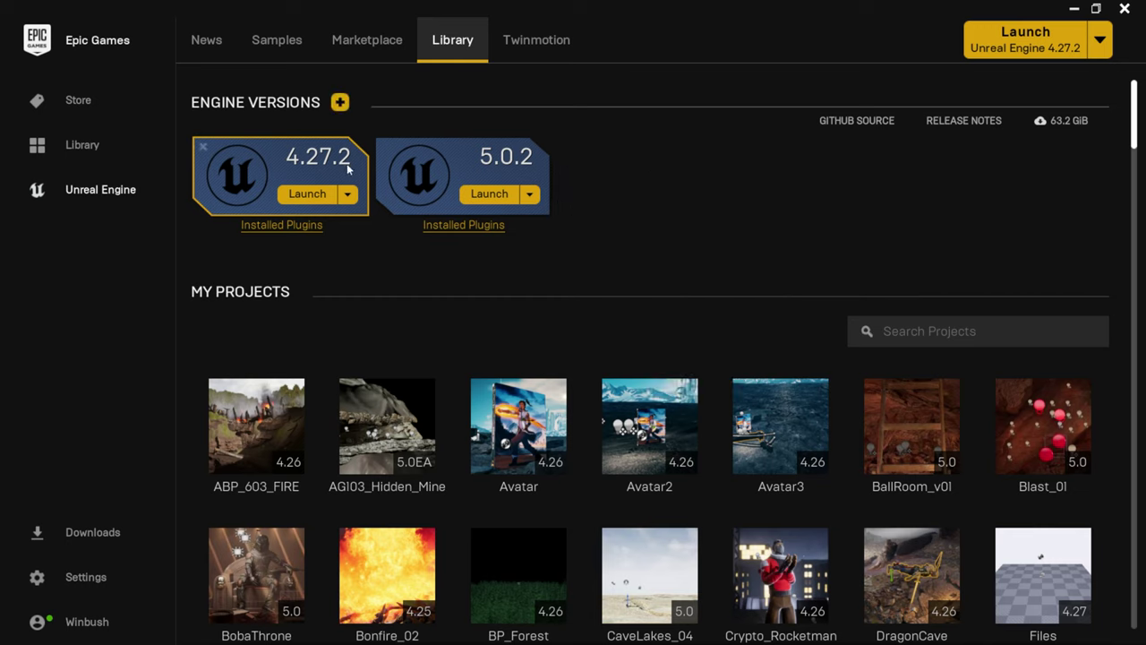
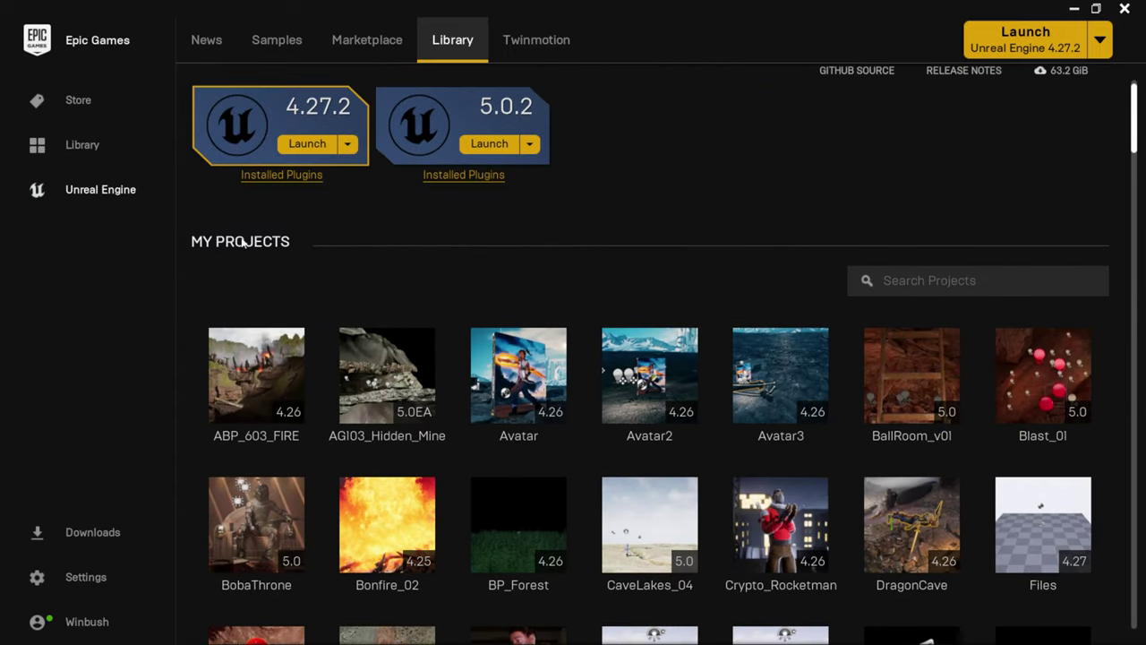
# Step: Look through the existing projects with their compatible engine versions and file paths, down to the Vault's asset packs
pyautogui.moveTo(238, 248)
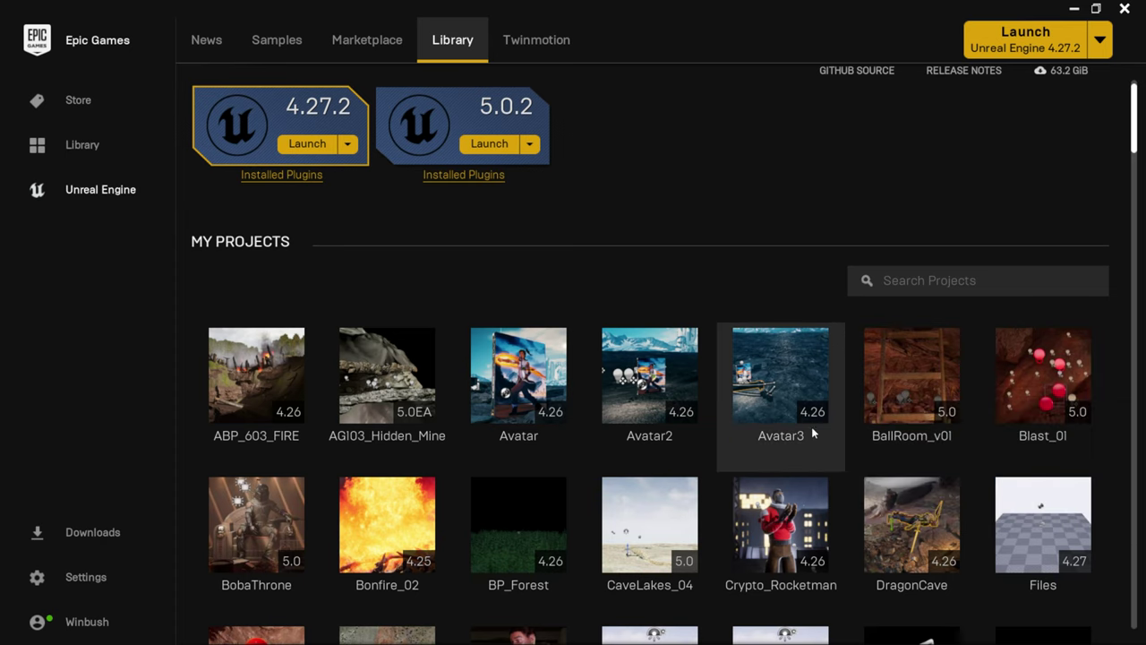
pyautogui.moveTo(819, 411)
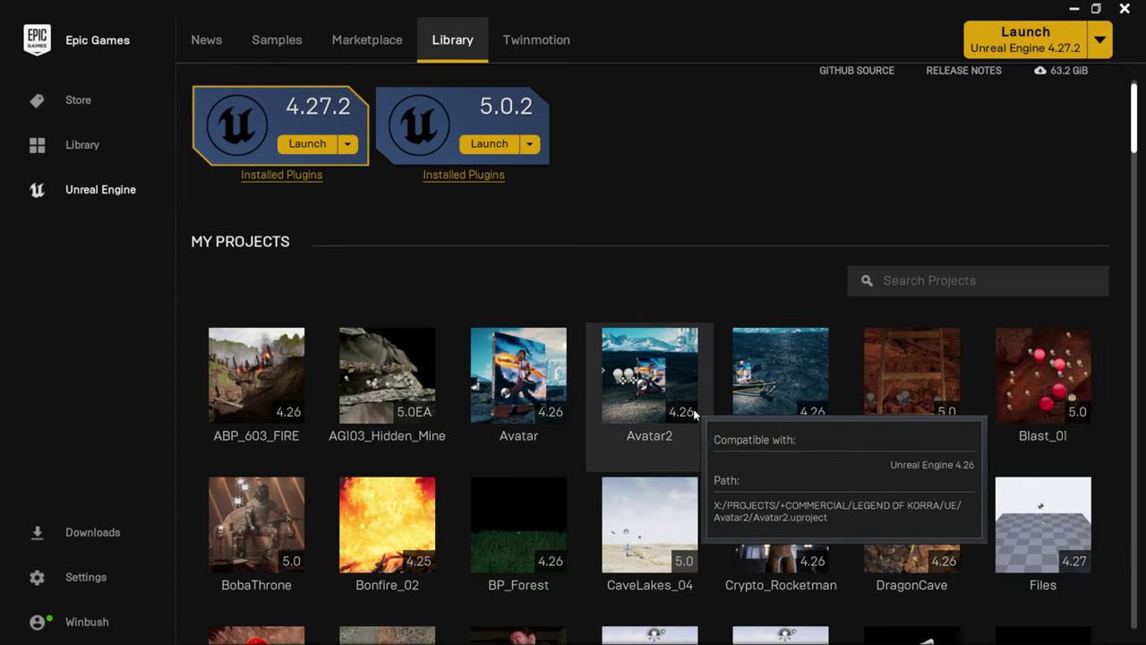
pyautogui.moveTo(937, 417)
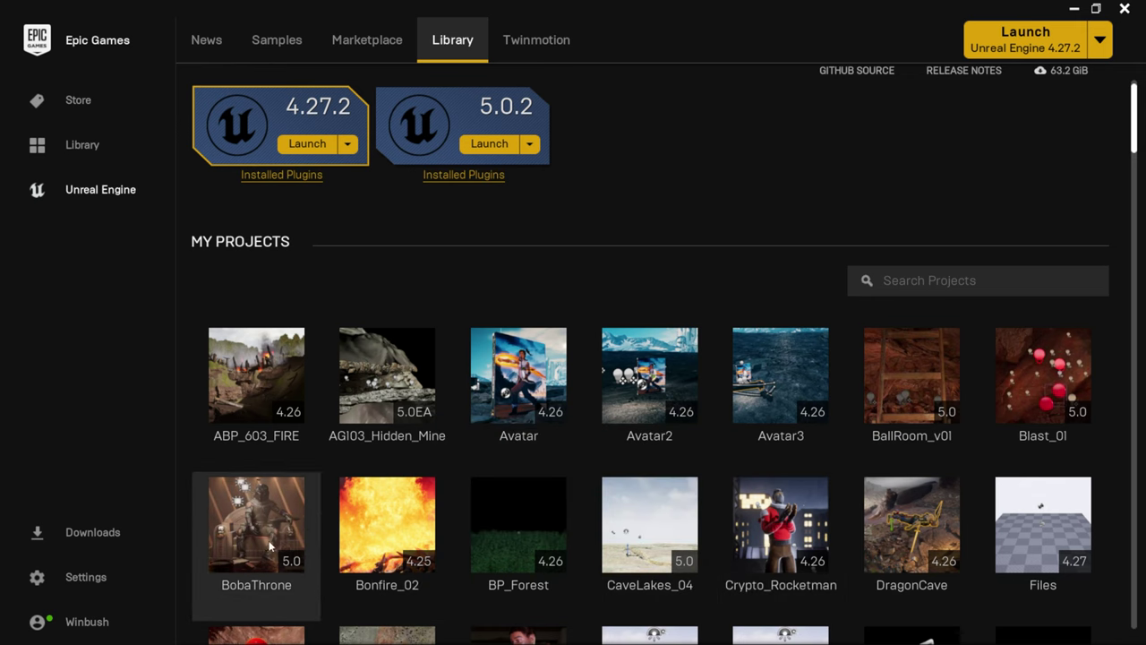
pyautogui.moveTo(262, 503)
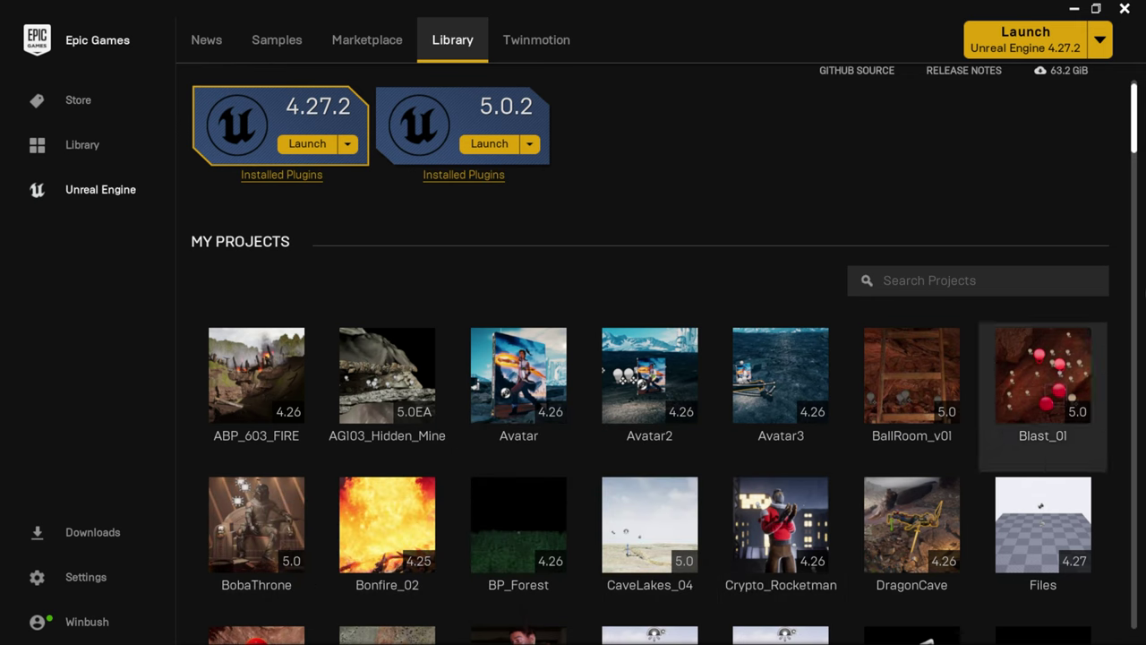
pyautogui.scroll(-3, 1129, 126)
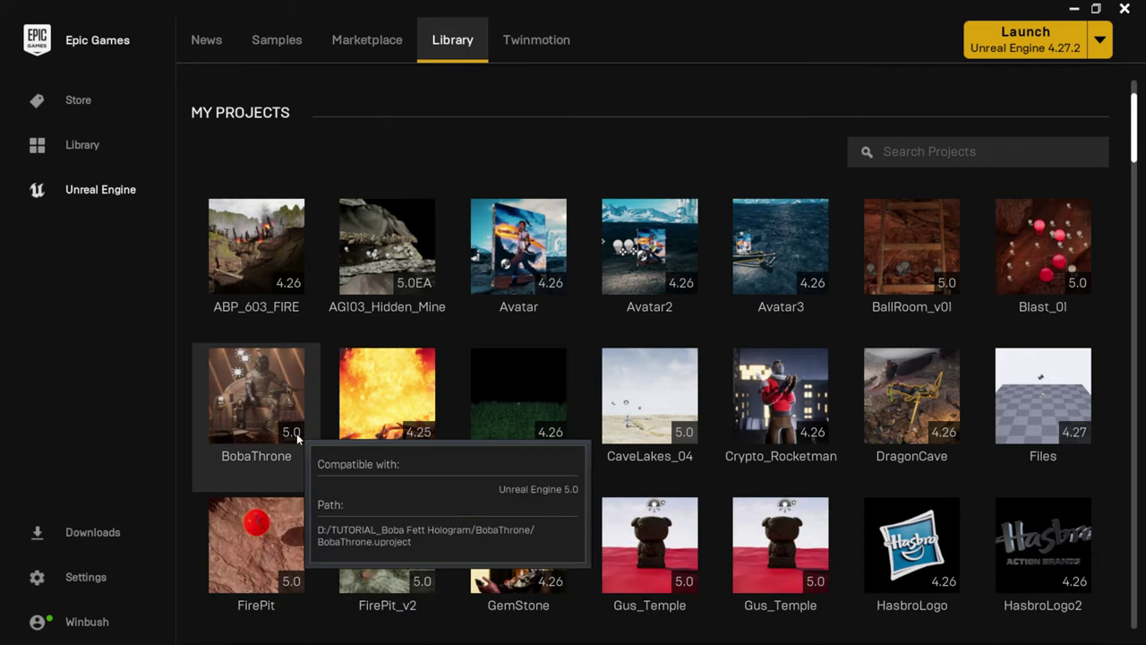
pyautogui.scroll(-9, 1110, 442)
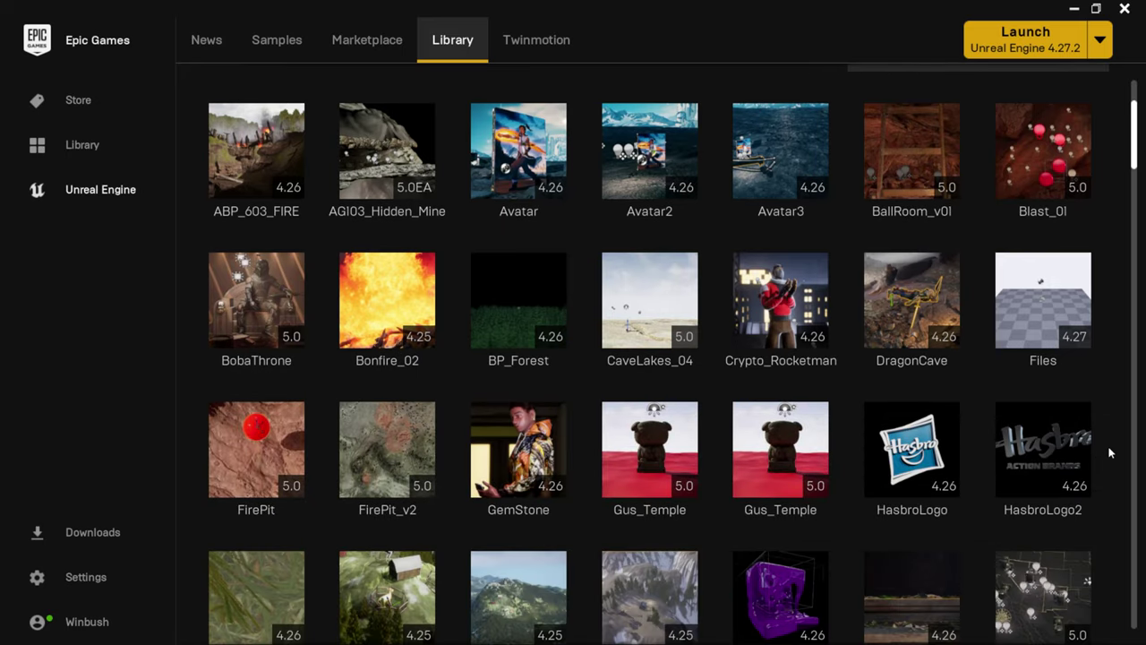
pyautogui.scroll(-6, 1100, 448)
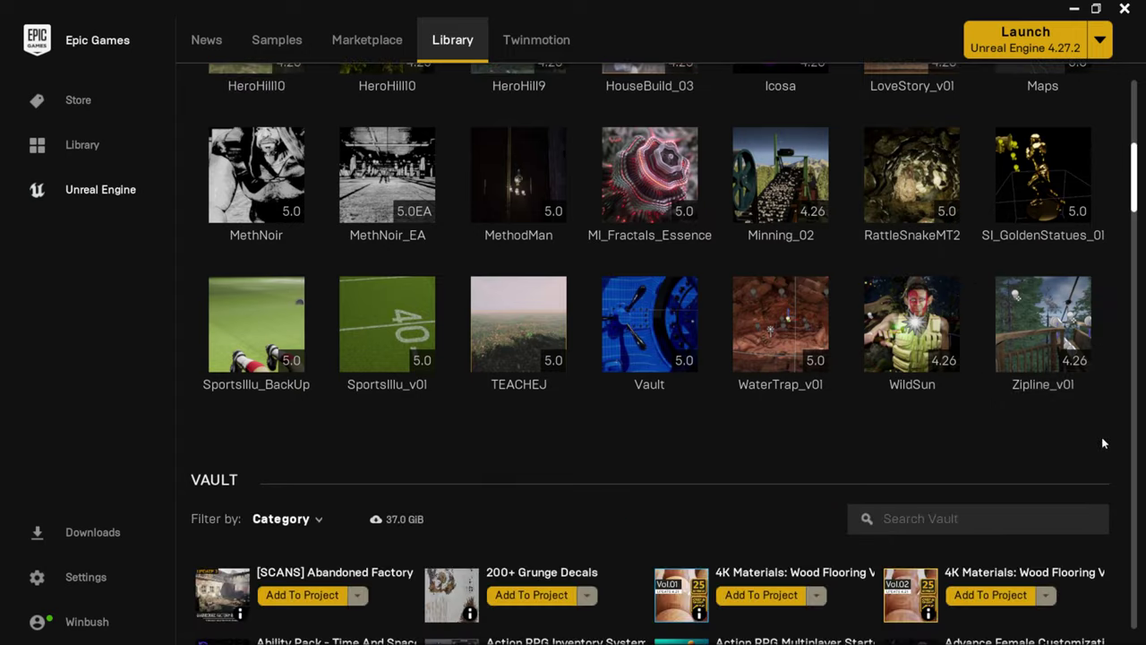
pyautogui.moveTo(1141, 184); pyautogui.dragTo(1140, 211)
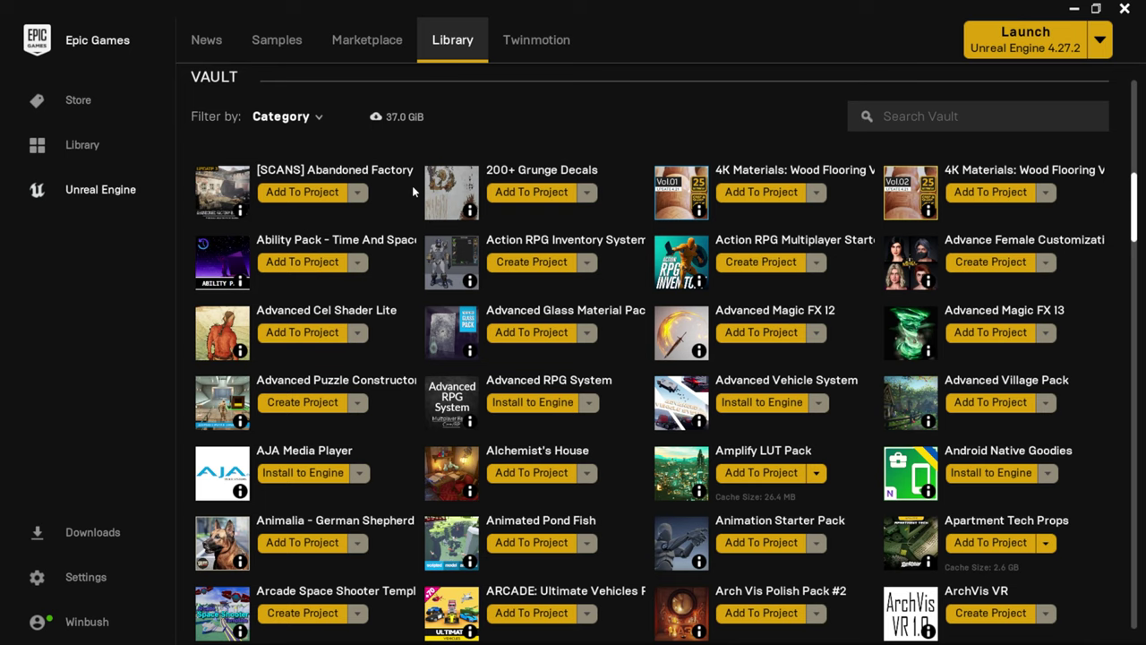
# Step: Browse the Free For The Month products in the Unreal Engine Marketplace
pyautogui.click(387, 48)
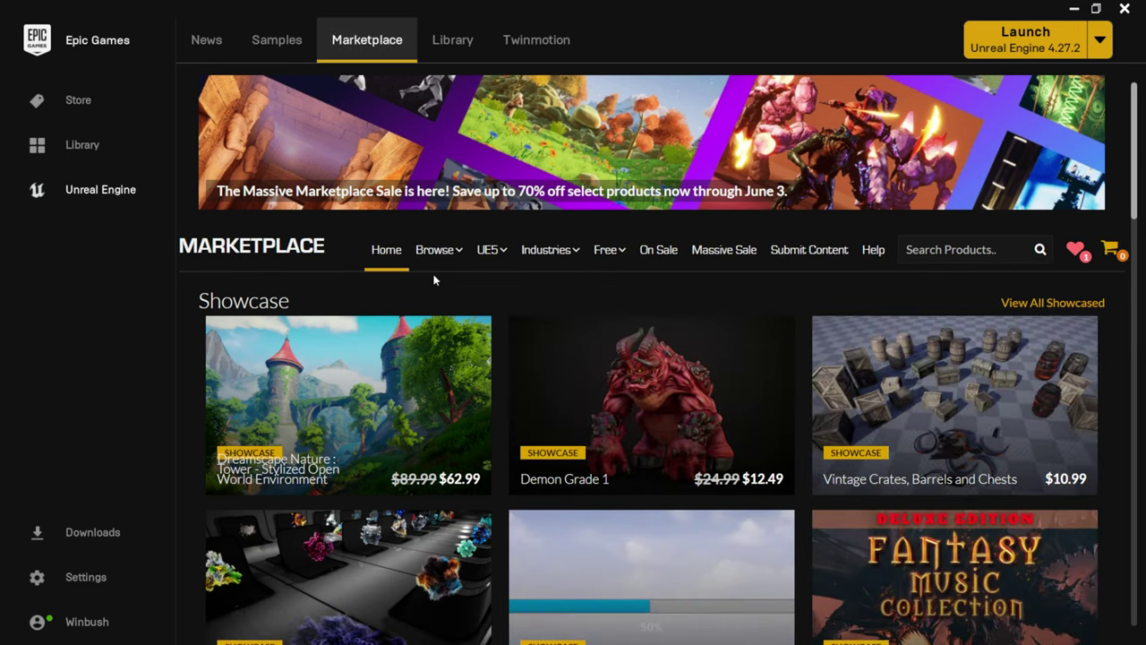
pyautogui.moveTo(603, 257)
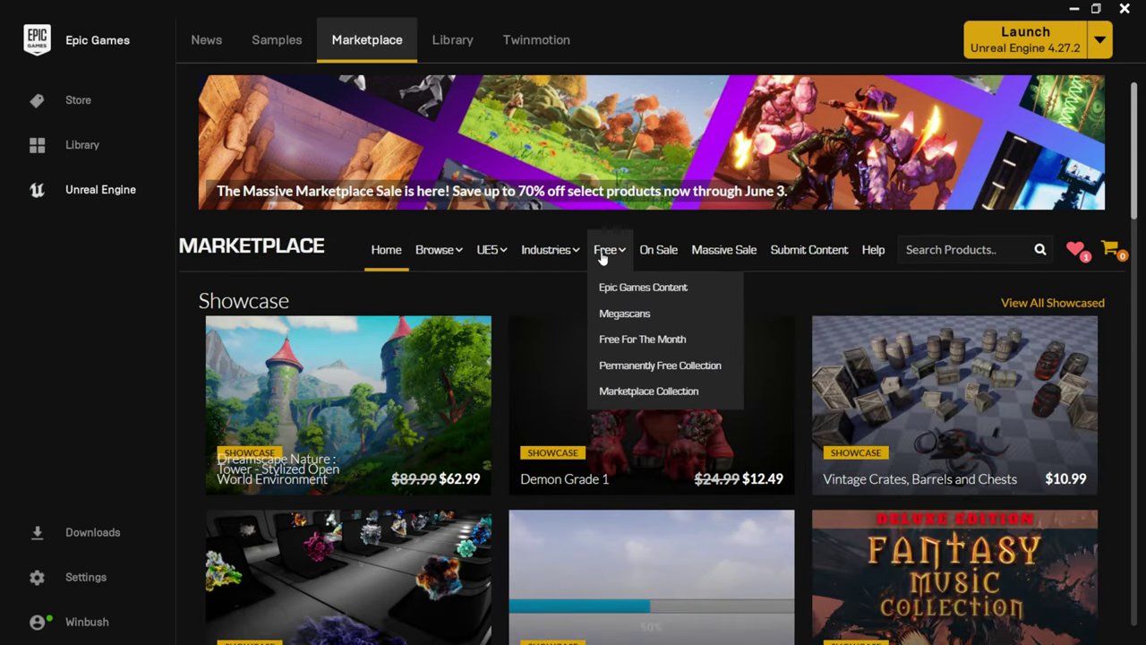
pyautogui.click(643, 340)
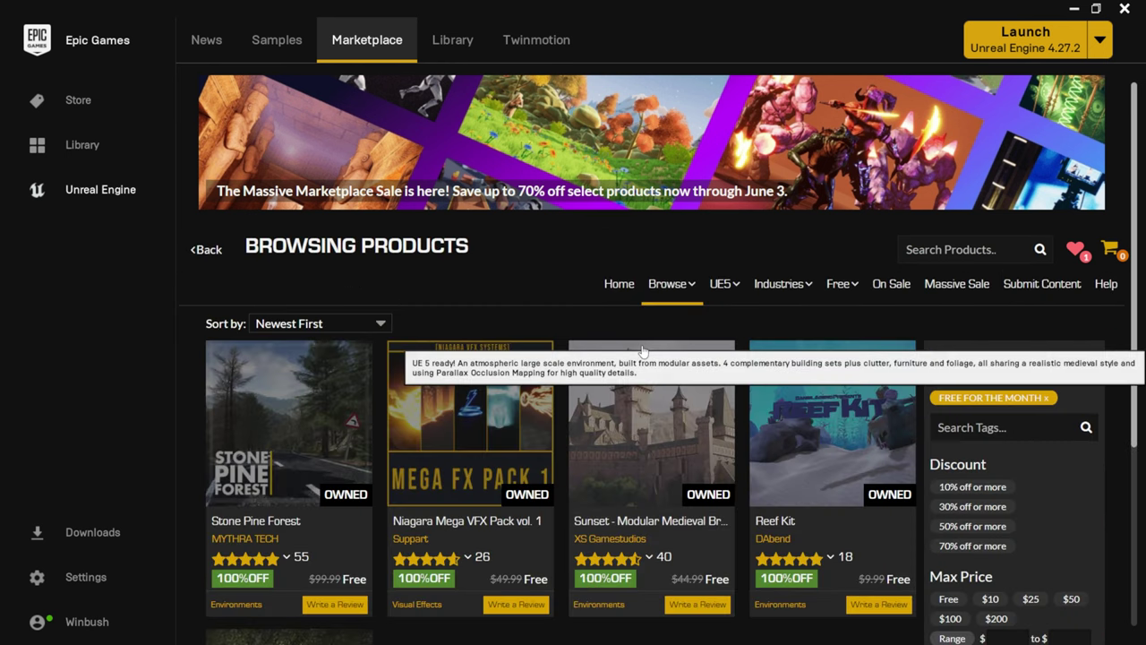
pyautogui.scroll(-3, 661, 403)
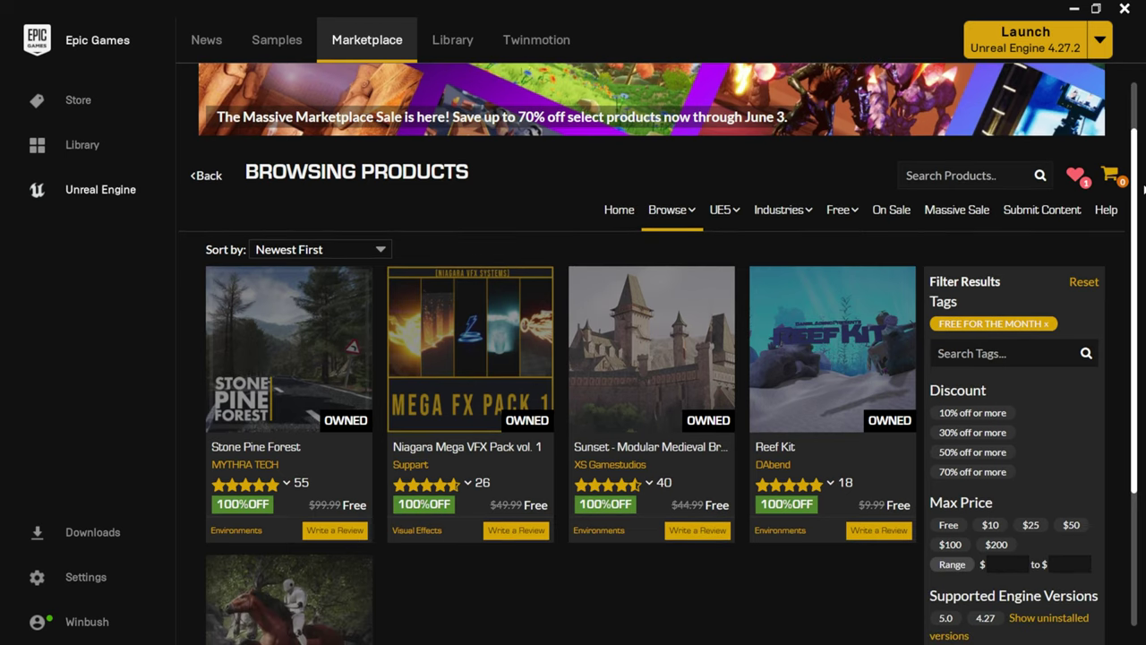
pyautogui.scroll(-1, 627, 385)
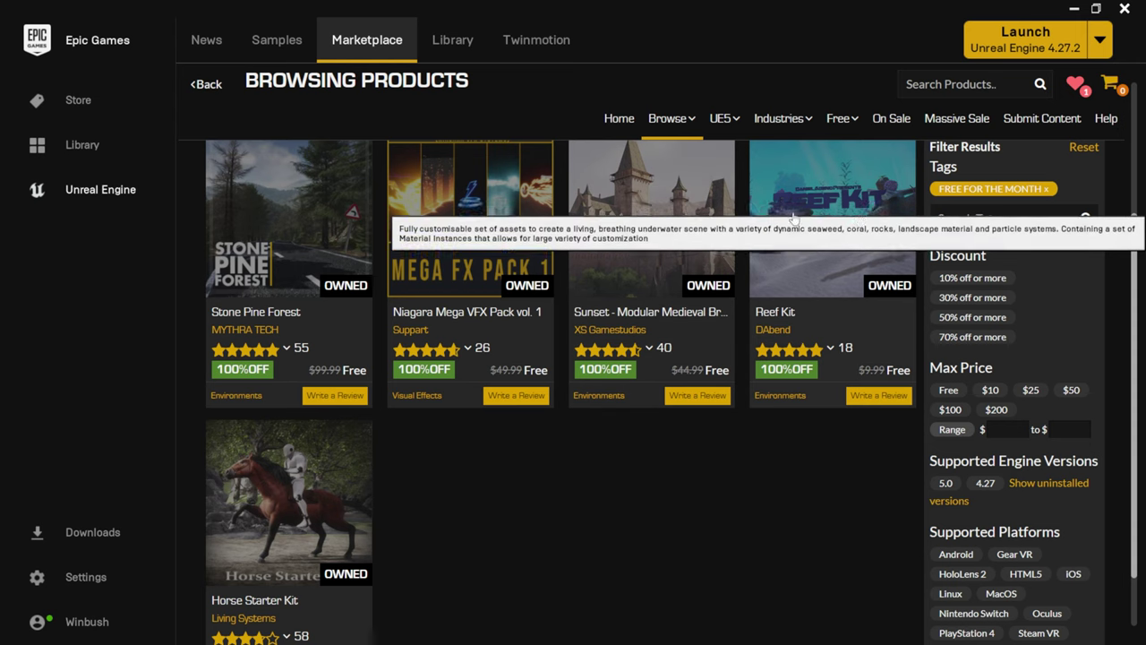
pyautogui.scroll(-1, 367, 585)
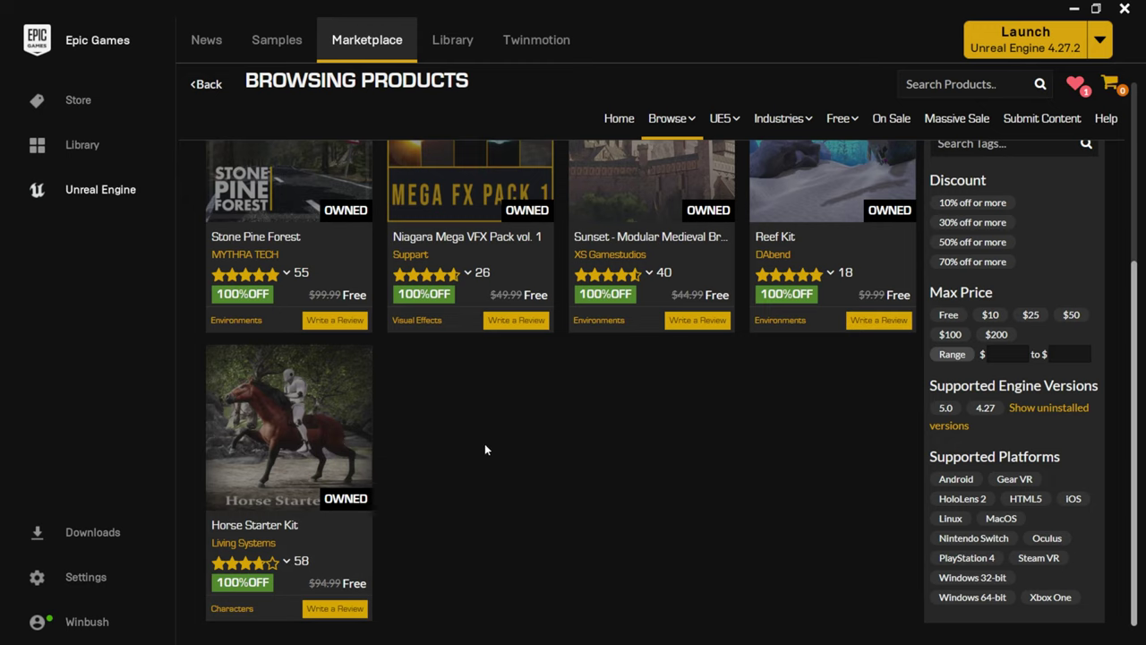
# Step: View the Horse Starter Kit's product details and rating breakdown, and return to the monthly free products
pyautogui.click(340, 446)
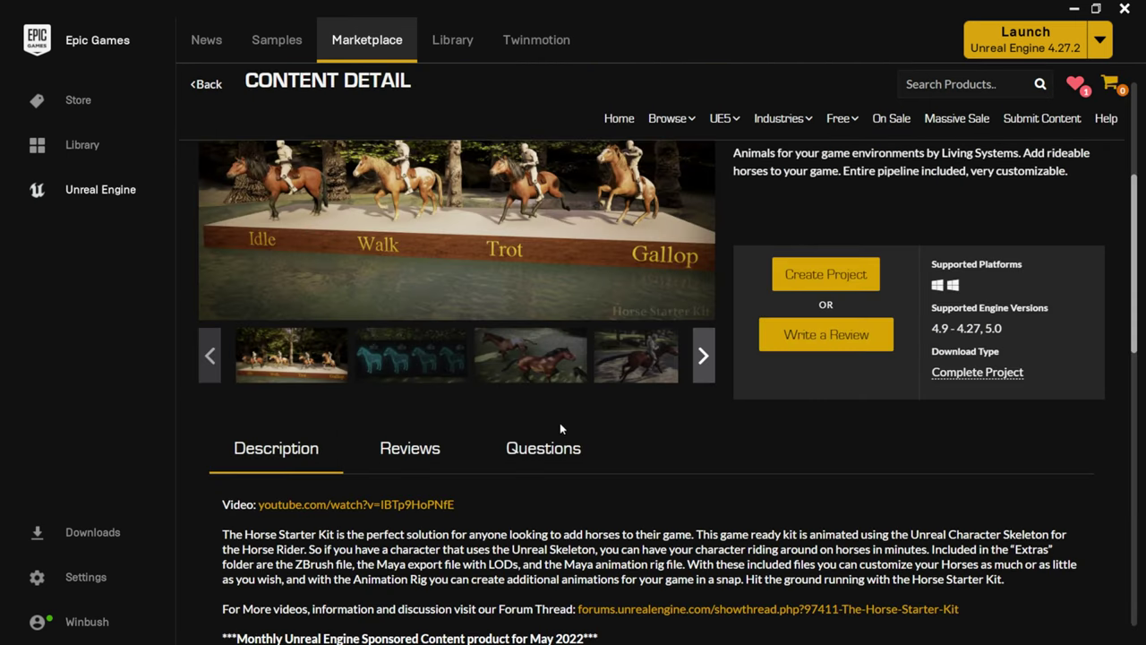
pyautogui.scroll(2, 550, 428)
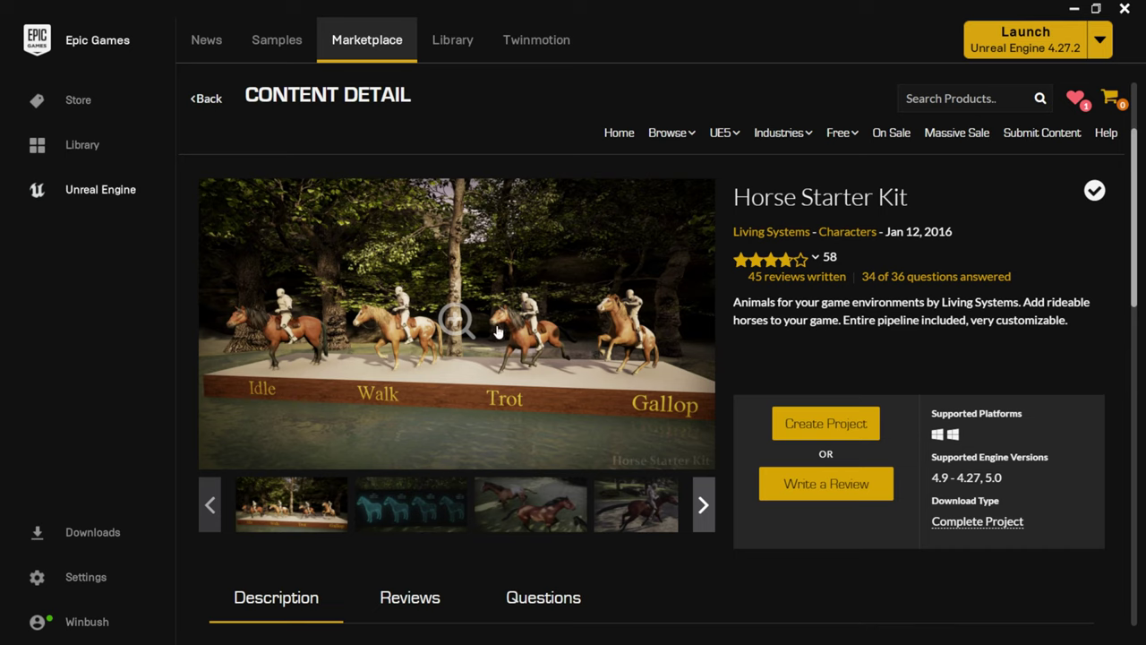
pyautogui.moveTo(773, 261)
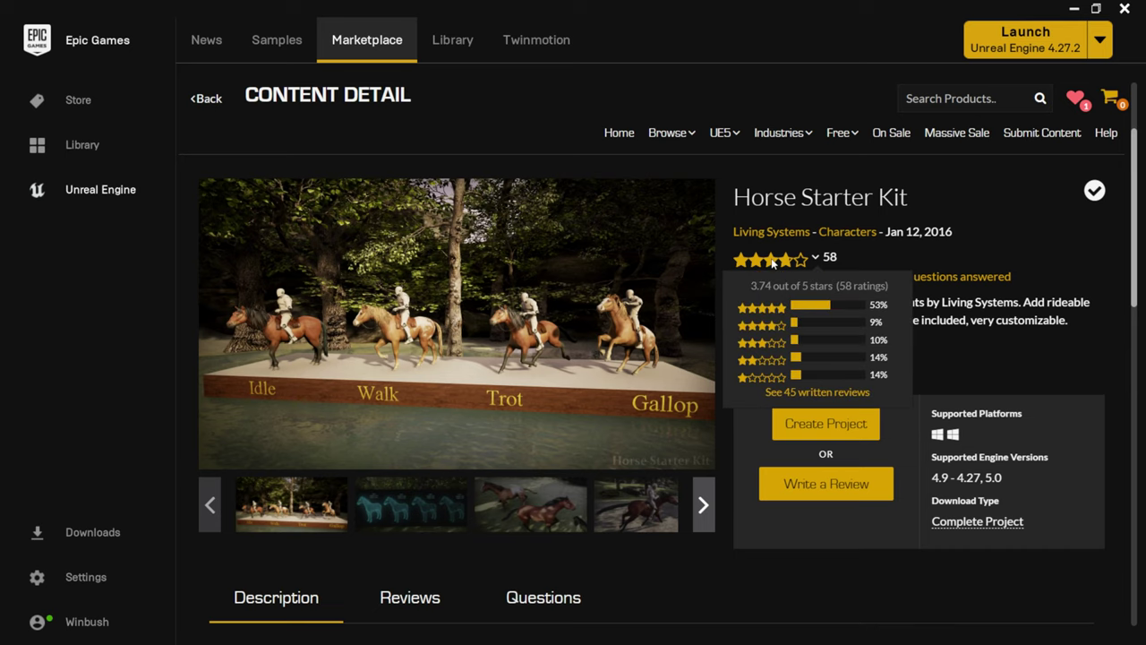
pyautogui.click(206, 98)
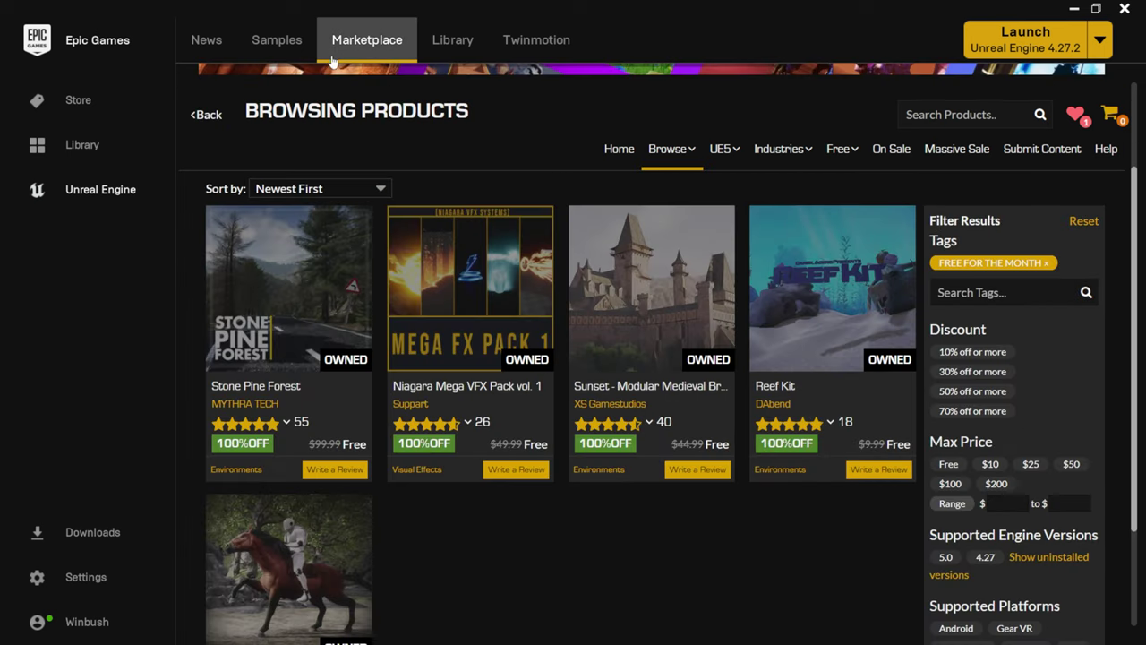
# Step: Browse the Permanently Free Collection in the Marketplace and return to the beginning of its product list
pyautogui.moveTo(838, 157)
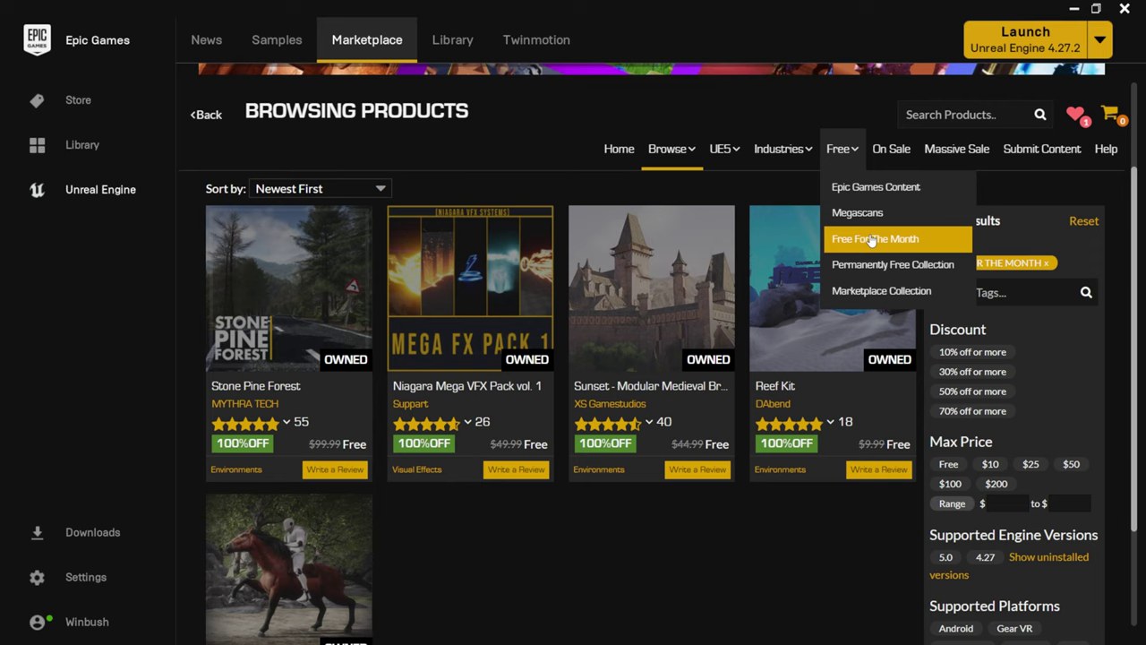
pyautogui.click(889, 269)
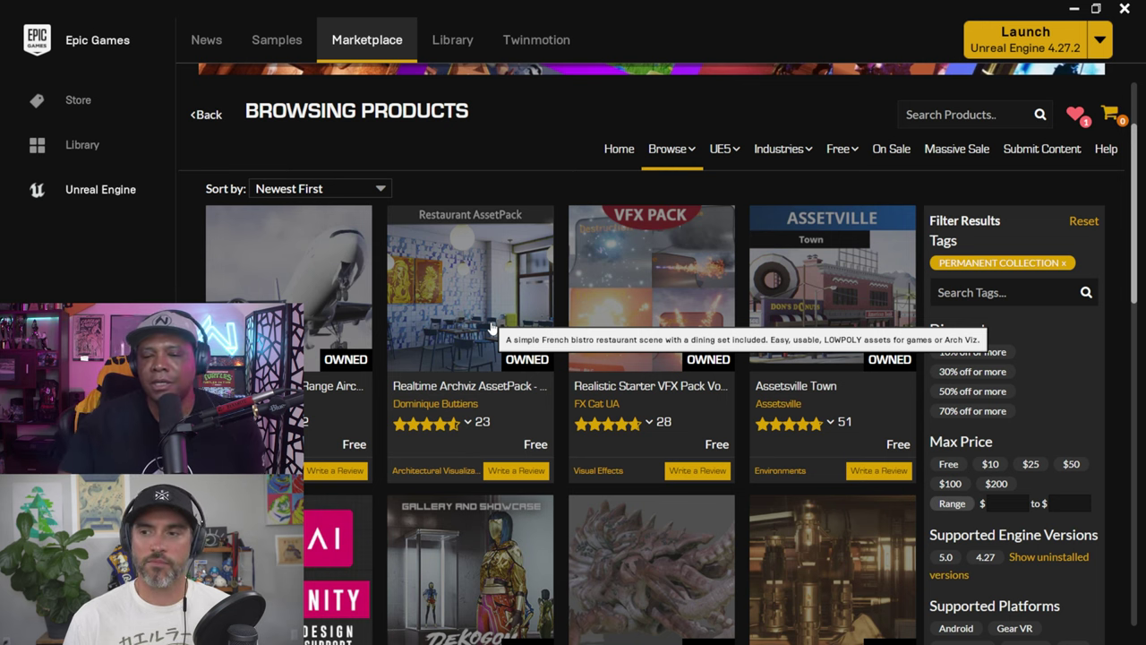
pyautogui.scroll(-5, 538, 367)
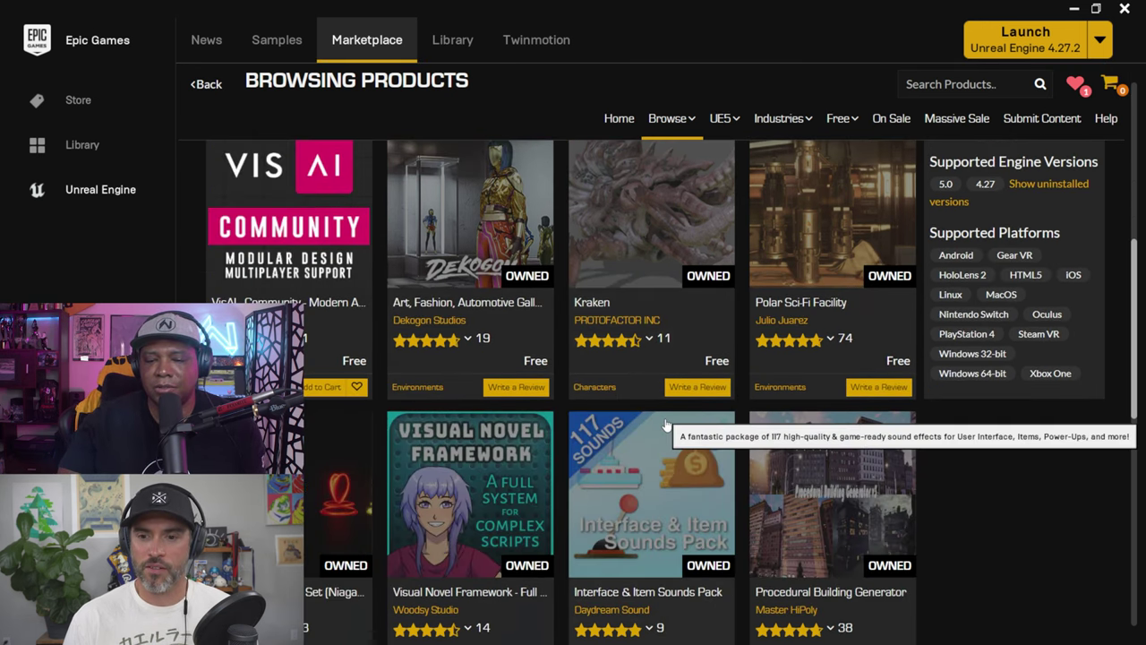
pyautogui.scroll(10, 662, 422)
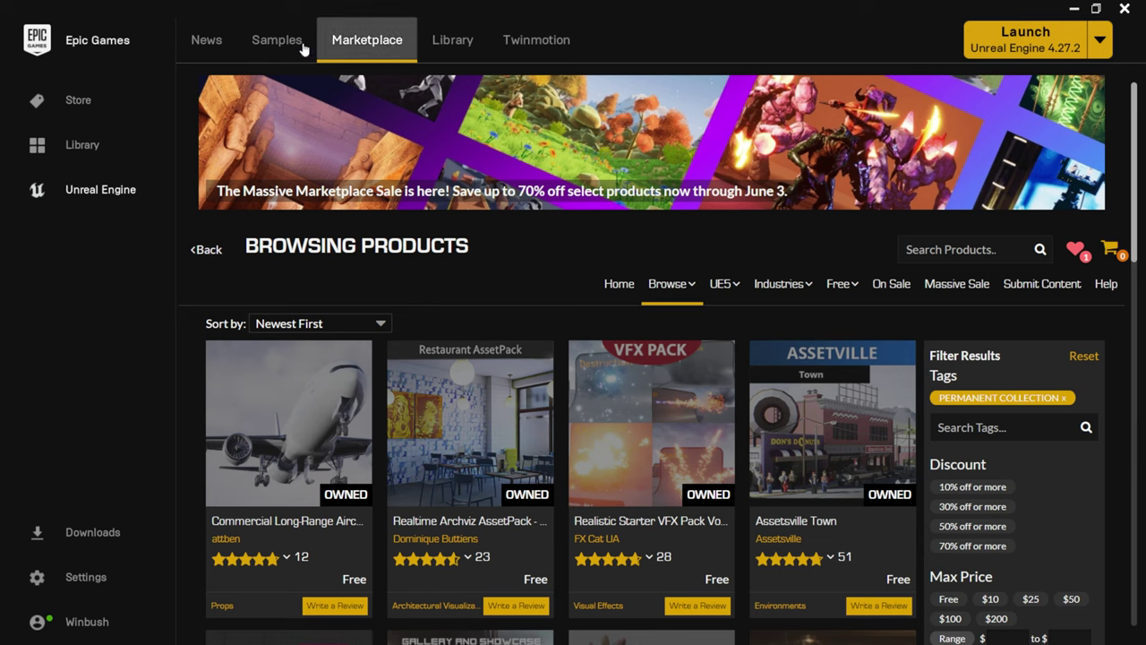
# Step: Search the Vault for "tree" and view the details of the Megascans Trees: European Black Alder pack
pyautogui.click(447, 49)
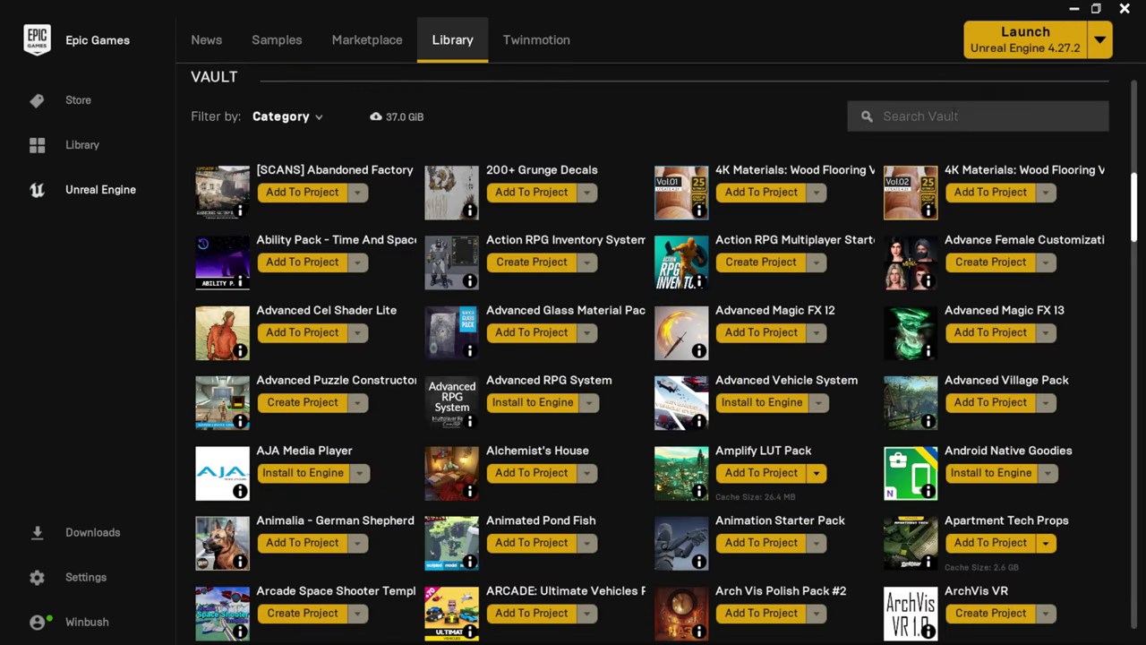
pyautogui.click(950, 117)
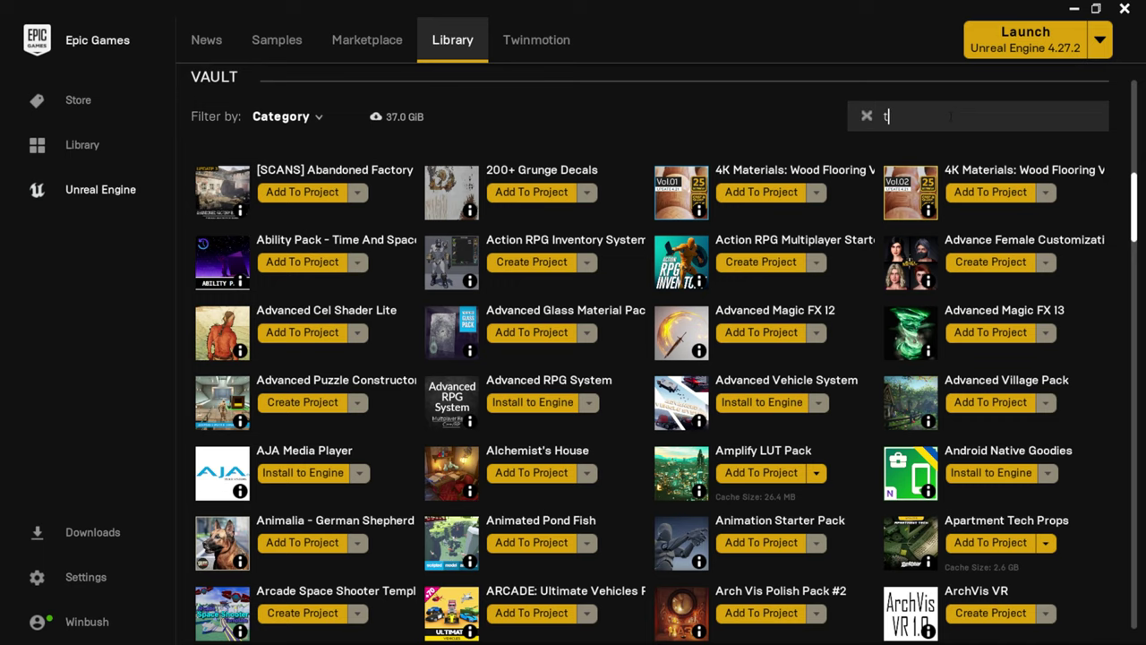
pyautogui.write('tree')
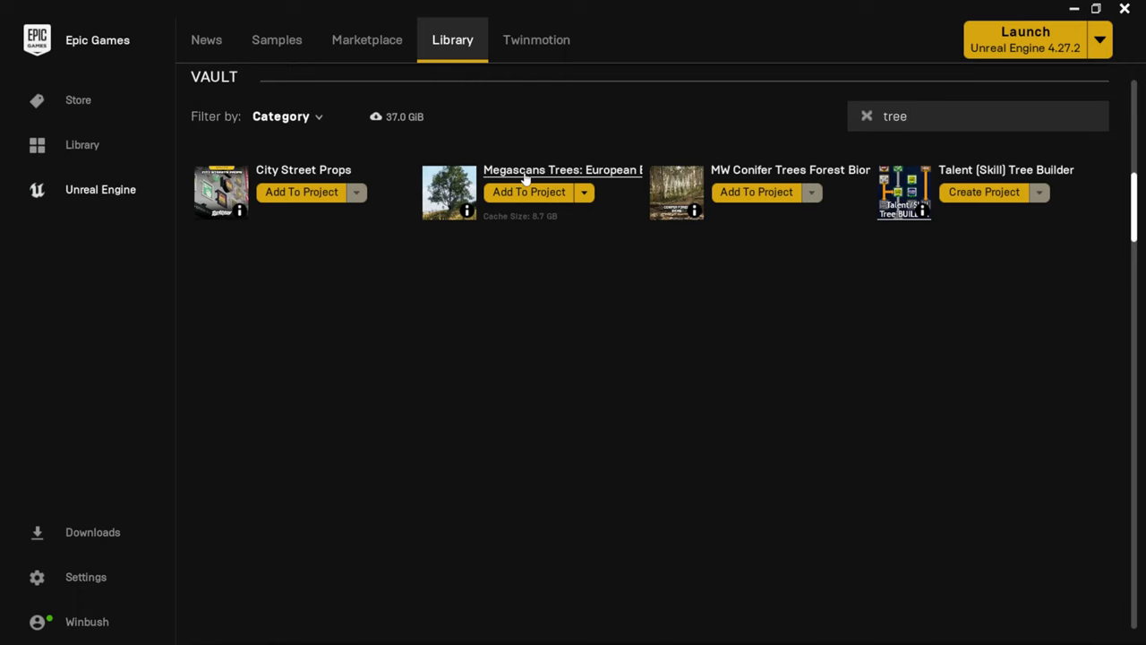
pyautogui.click(549, 176)
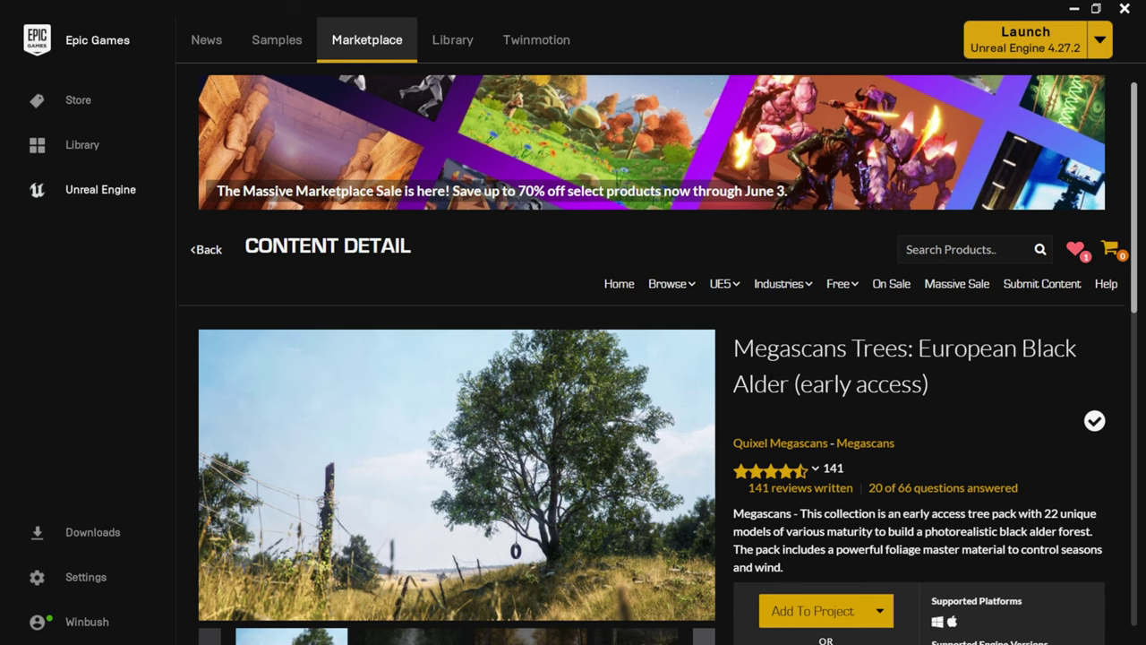
pyautogui.scroll(-1, 979, 412)
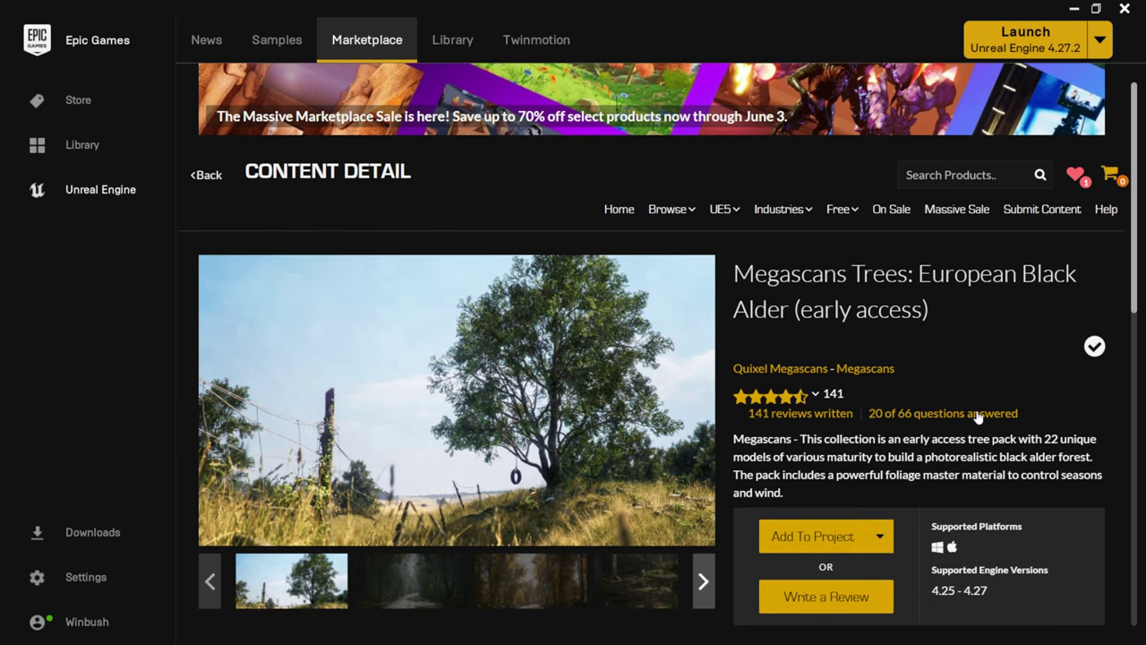
pyautogui.moveTo(832, 406)
pyautogui.scroll(-2, 976, 345)
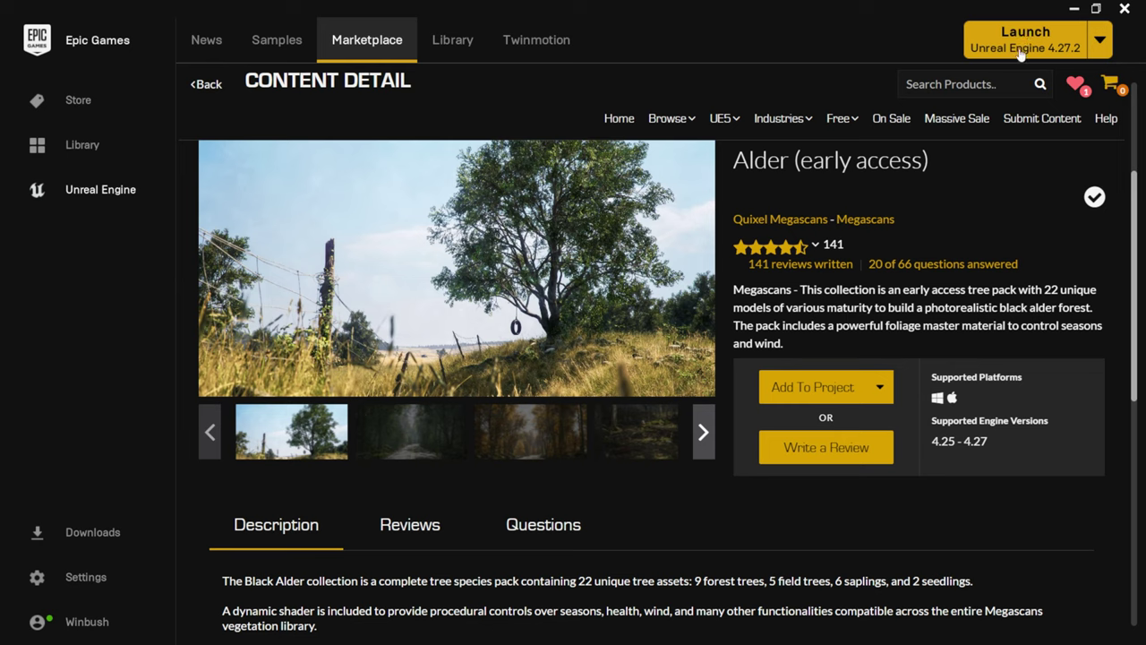
# Step: Look through the projects the Black Alder pack can be added to, select Files, and dismiss the choice without adding it
pyautogui.click(808, 394)
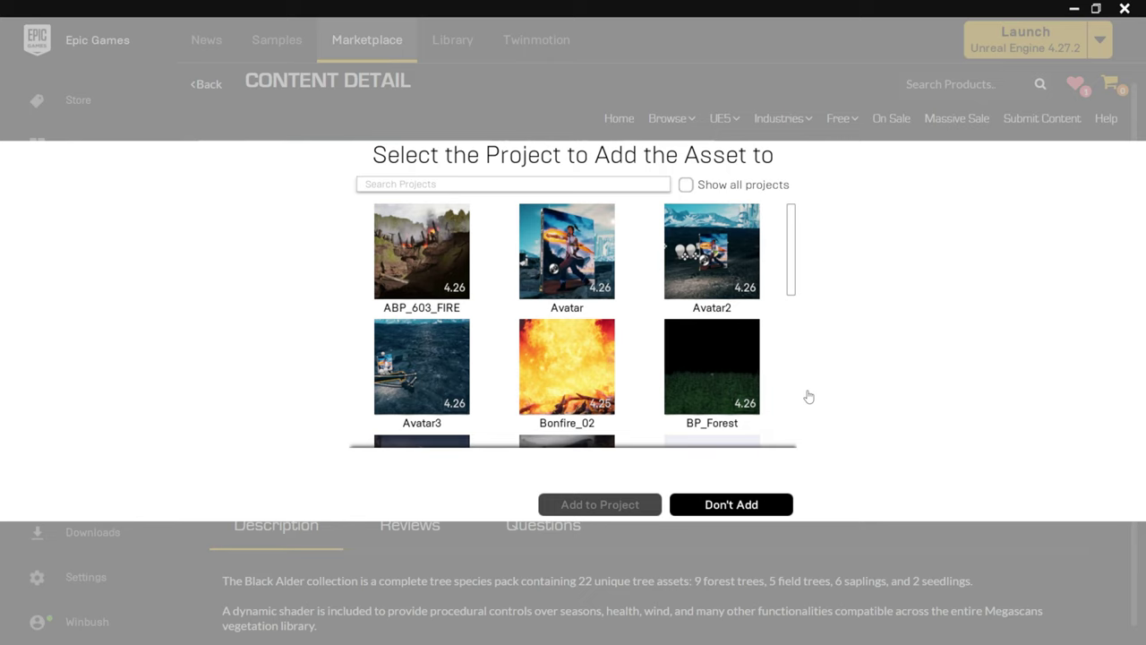
pyautogui.moveTo(794, 246); pyautogui.dragTo(796, 301)
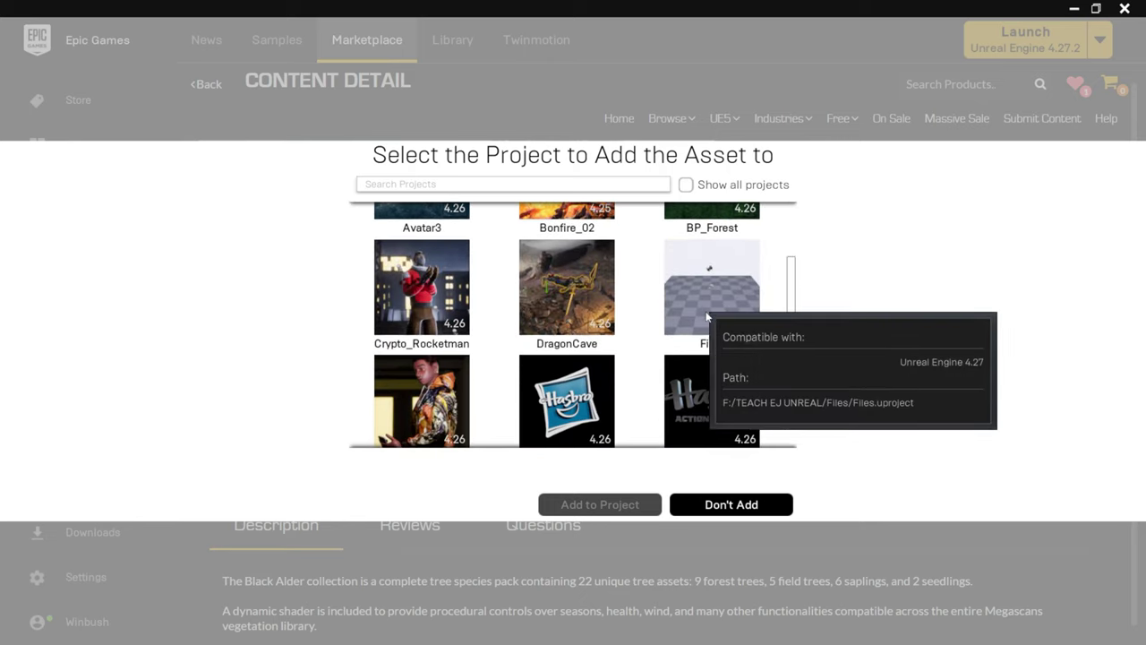
pyautogui.moveTo(715, 309)
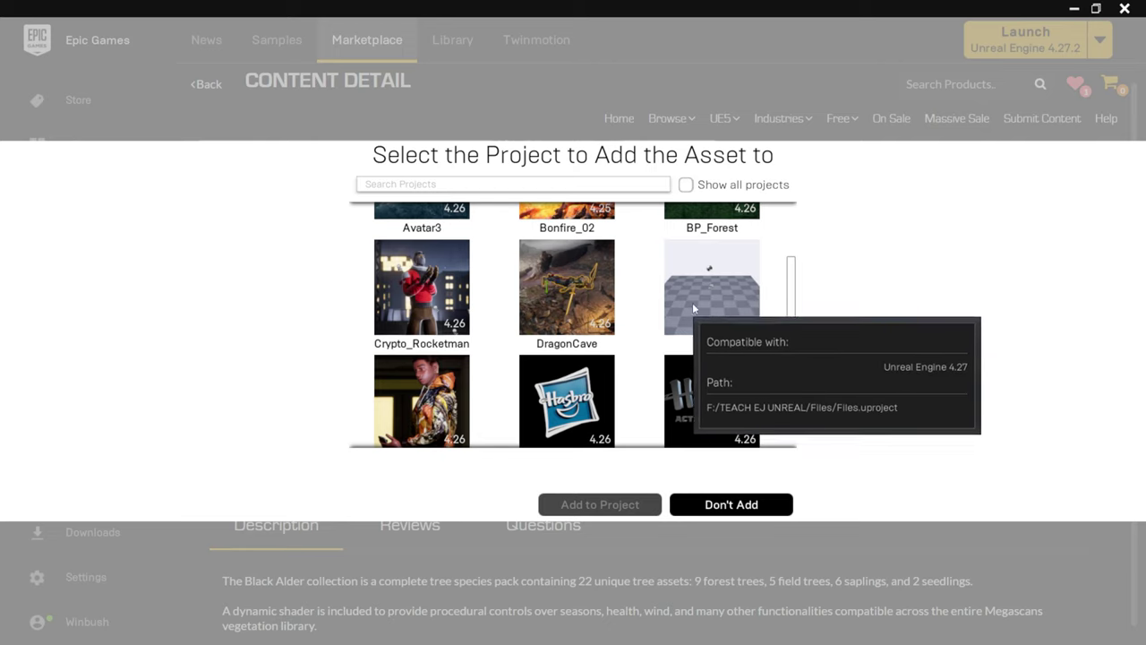
pyautogui.click(707, 301)
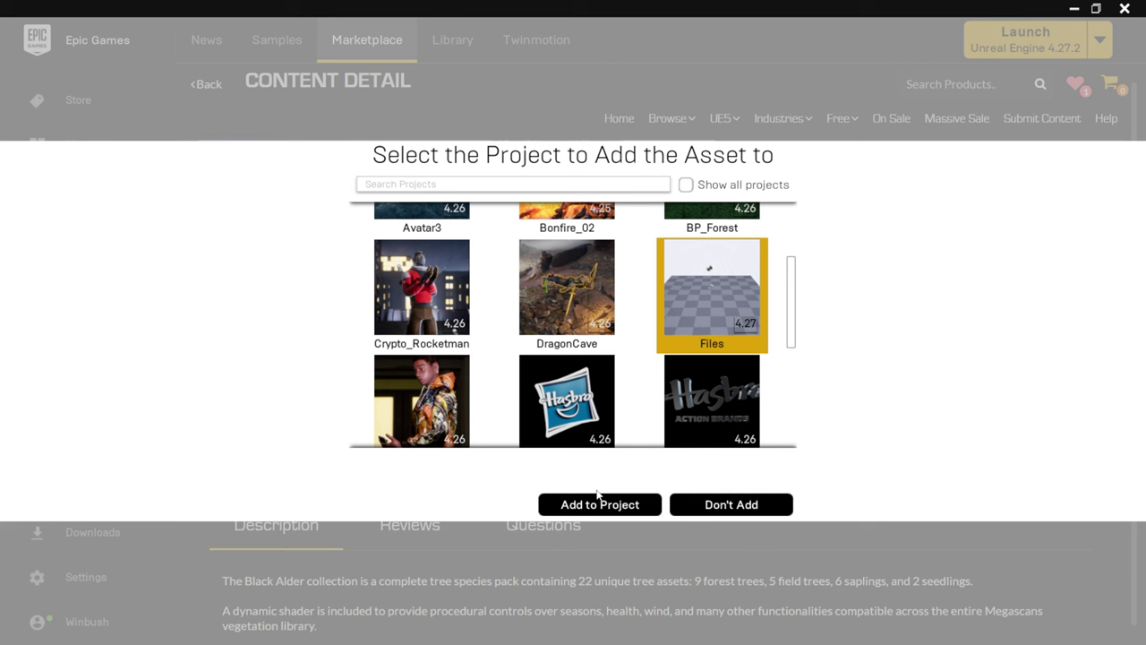
pyautogui.click(678, 507)
# Step: Switch to File Explorer and browse to the Files folder inside TEACH EJ UNREAL on the 500GB m2 SSD (F:)
pyautogui.press('super')
pyautogui.click(165, 630)
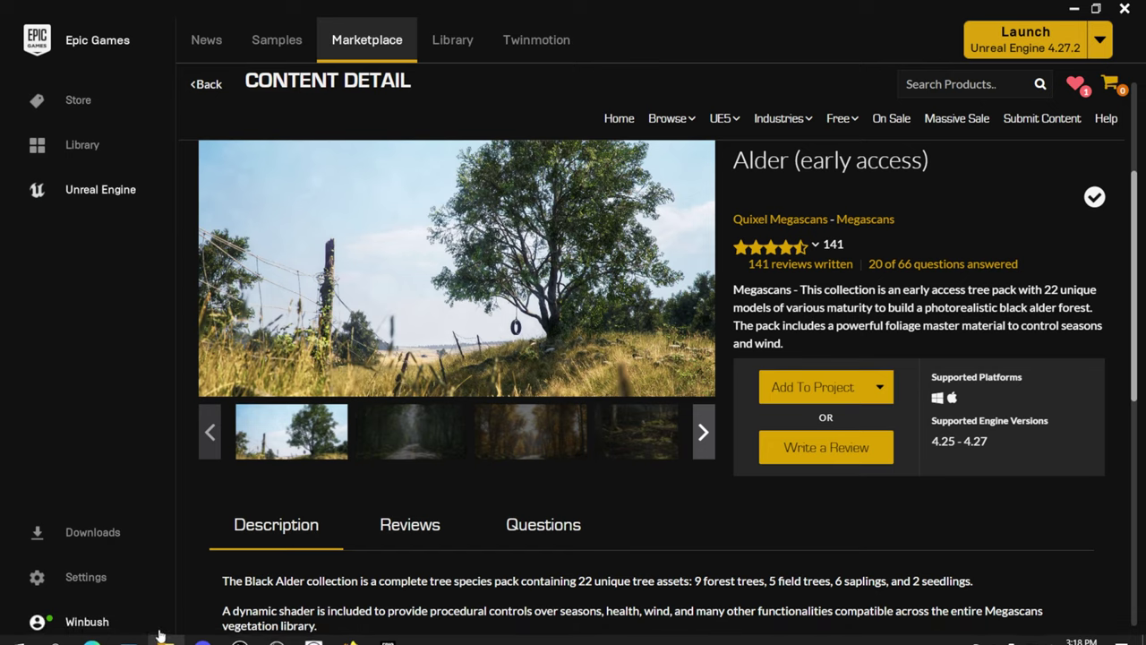
pyautogui.scroll(-2, 260, 484)
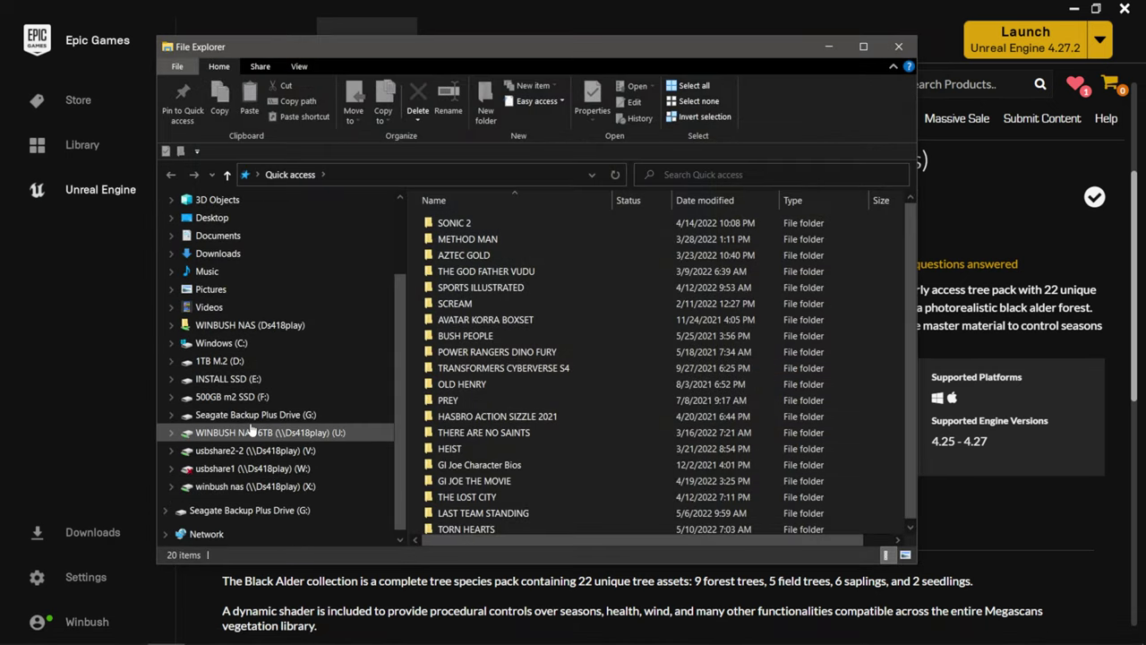
pyautogui.click(259, 360)
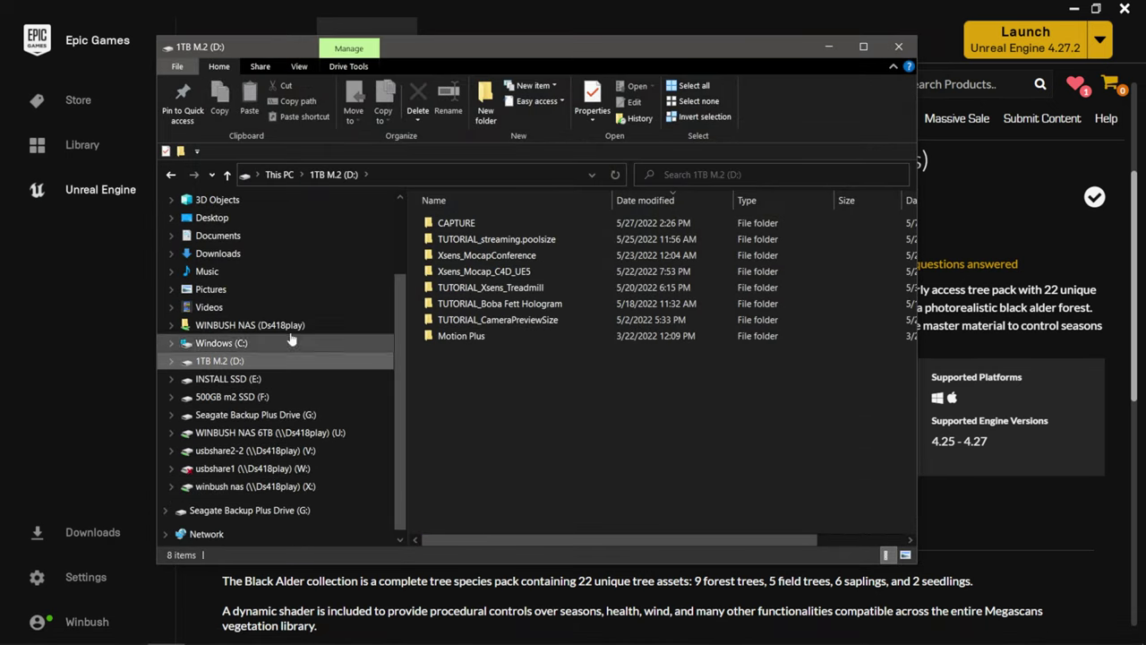
pyautogui.click(231, 378)
pyautogui.click(235, 397)
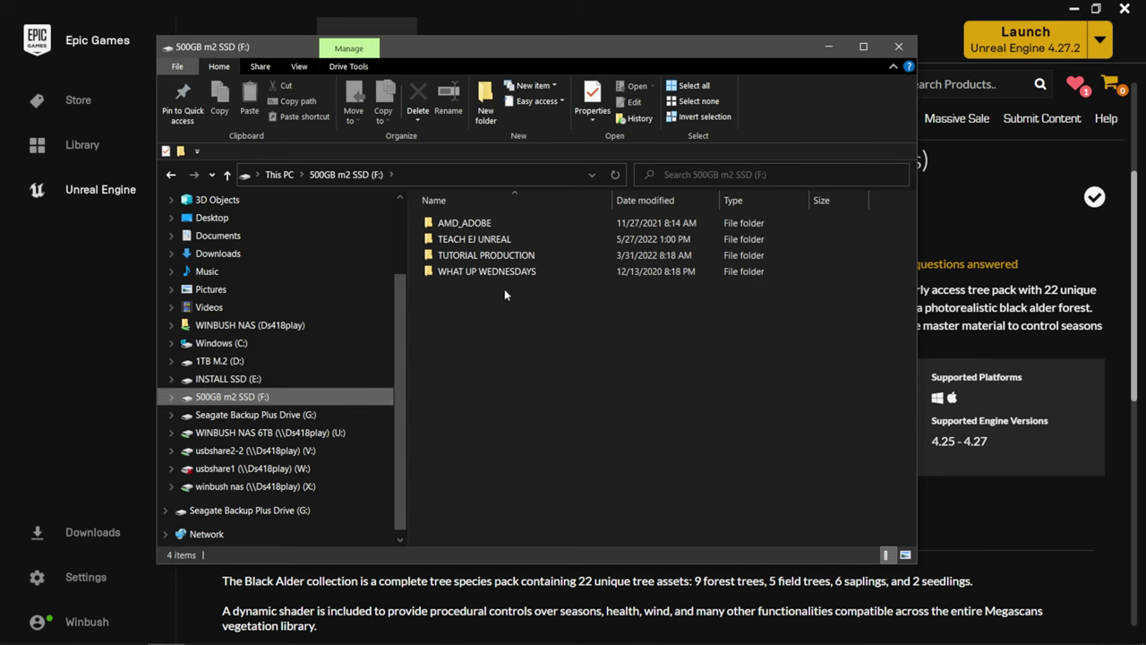
pyautogui.doubleClick(457, 238)
pyautogui.doubleClick(446, 239)
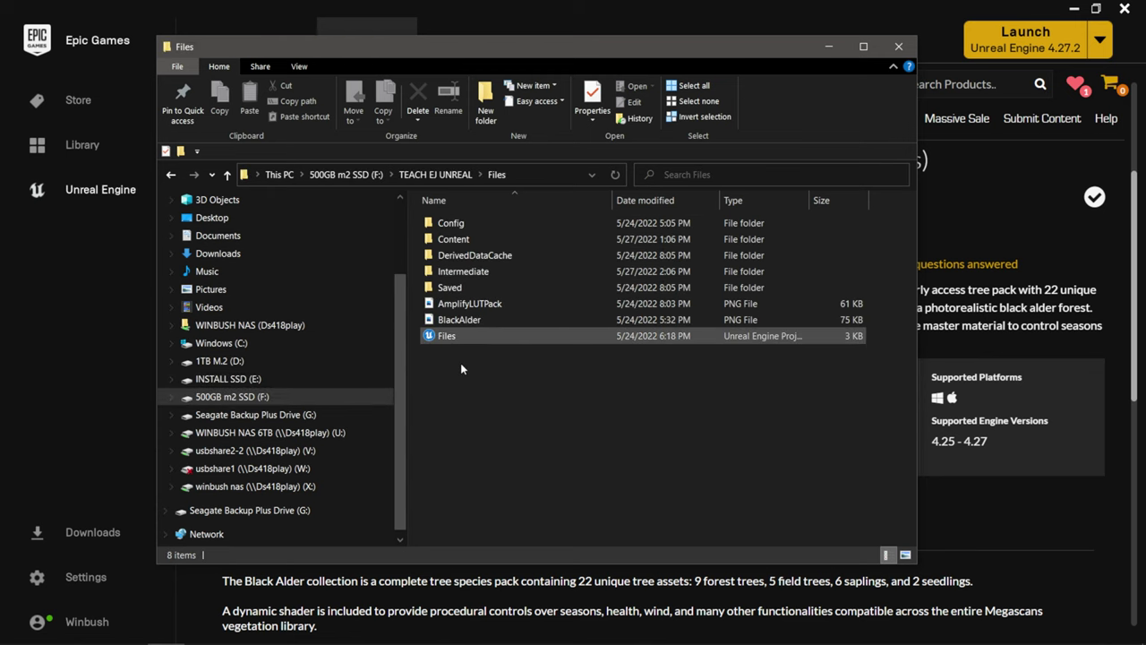
# Step: Open the Files project in Unreal Editor 4.27.2 and widen the Place Actors area to show the actor names
pyautogui.click(454, 336)
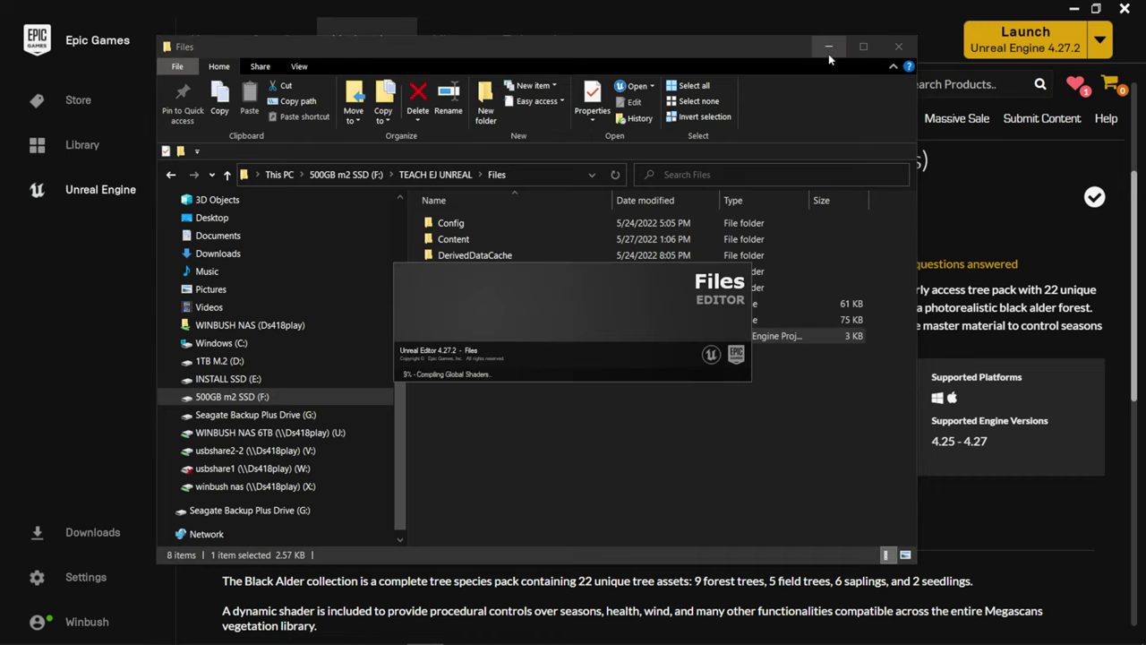
pyautogui.click(888, 52)
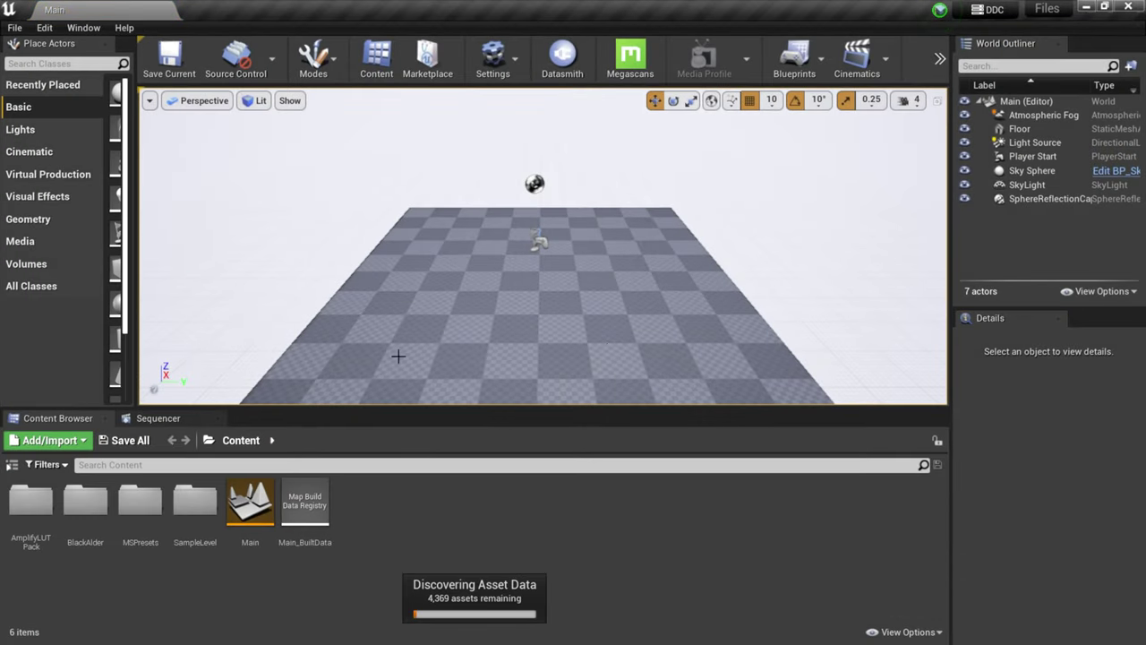
pyautogui.moveTo(135, 241); pyautogui.dragTo(277, 244)
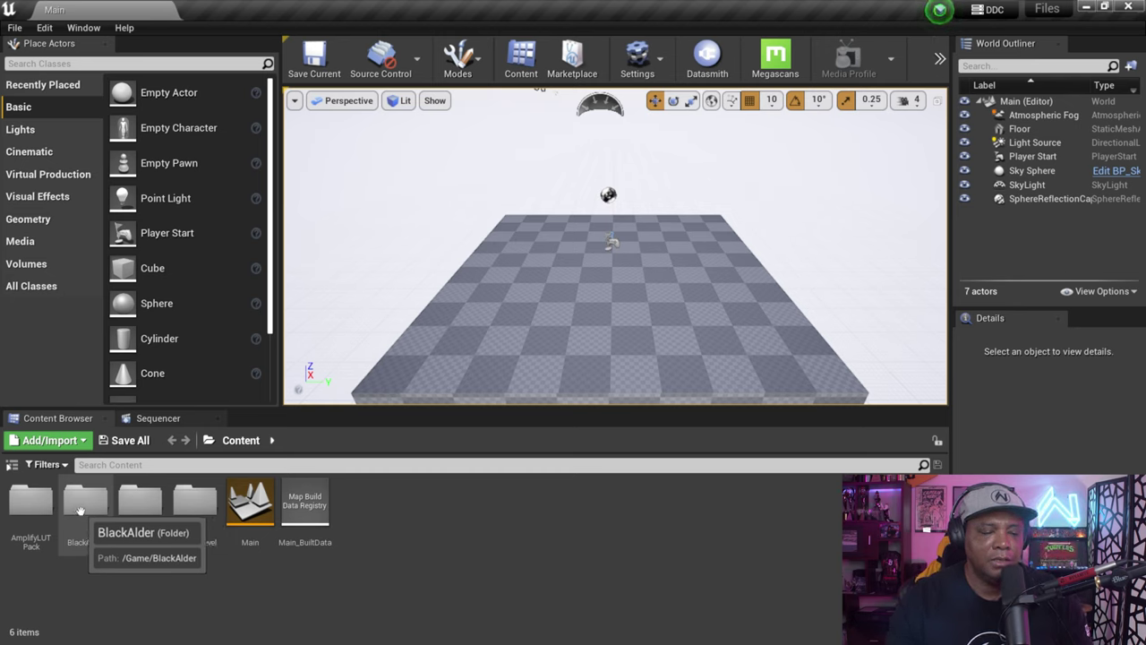
# Step: Start migrating the BlackAlder folder, checking the asset report and accepting all of its listed assets
pyautogui.click(70, 532)
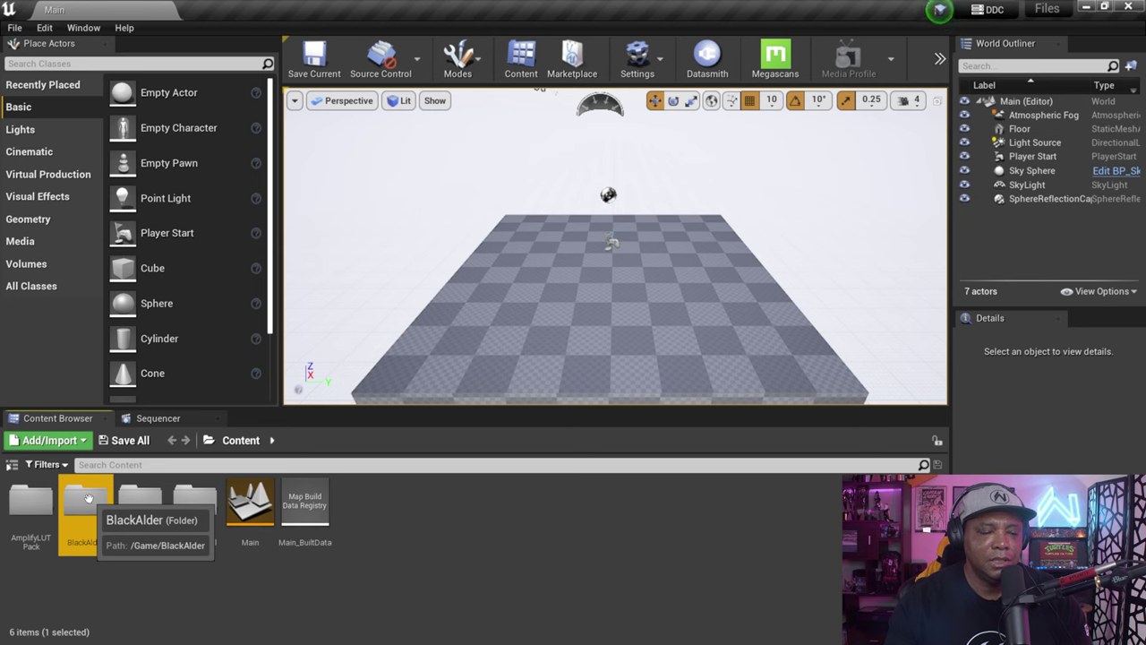
pyautogui.rightClick(87, 508)
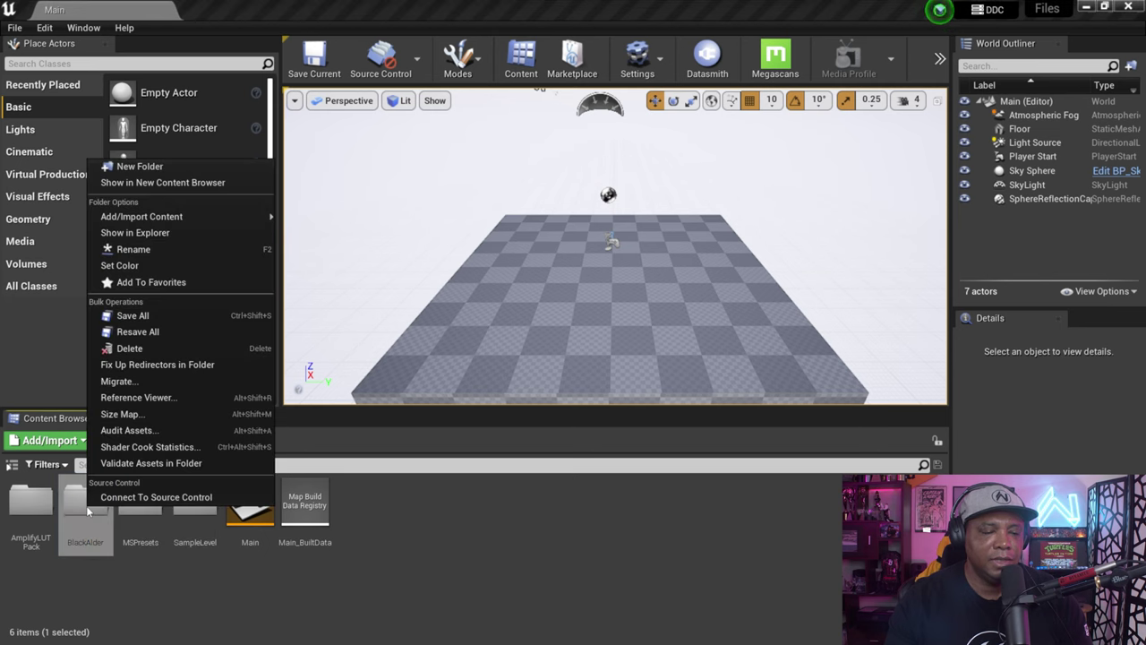
pyautogui.click(147, 383)
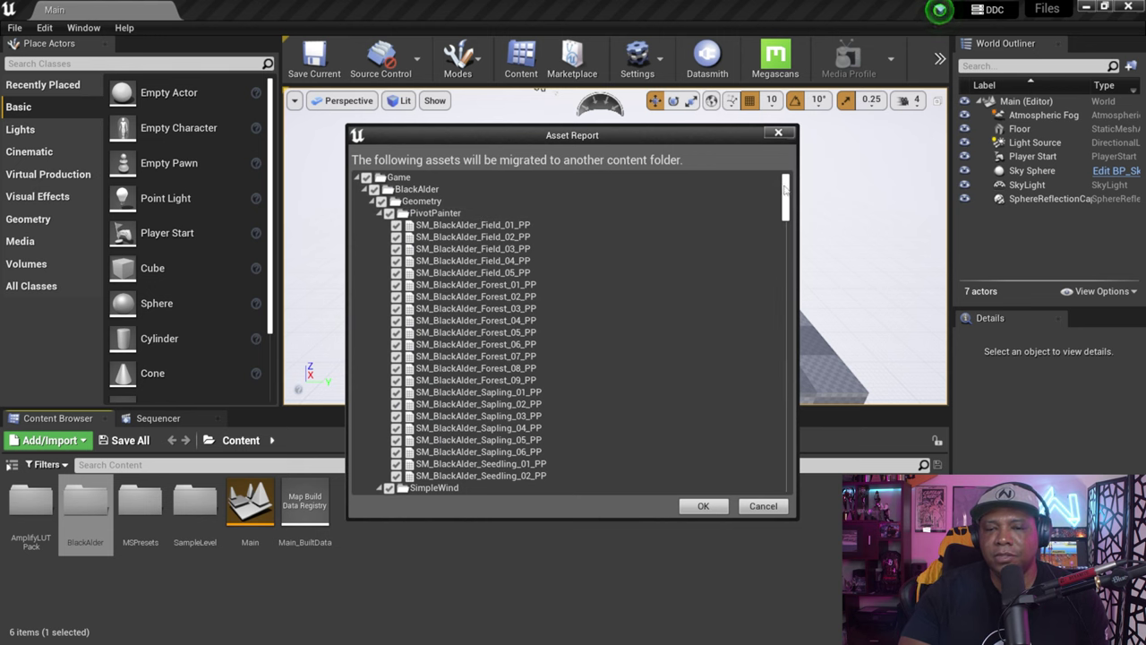
pyautogui.moveTo(786, 190); pyautogui.dragTo(808, 179)
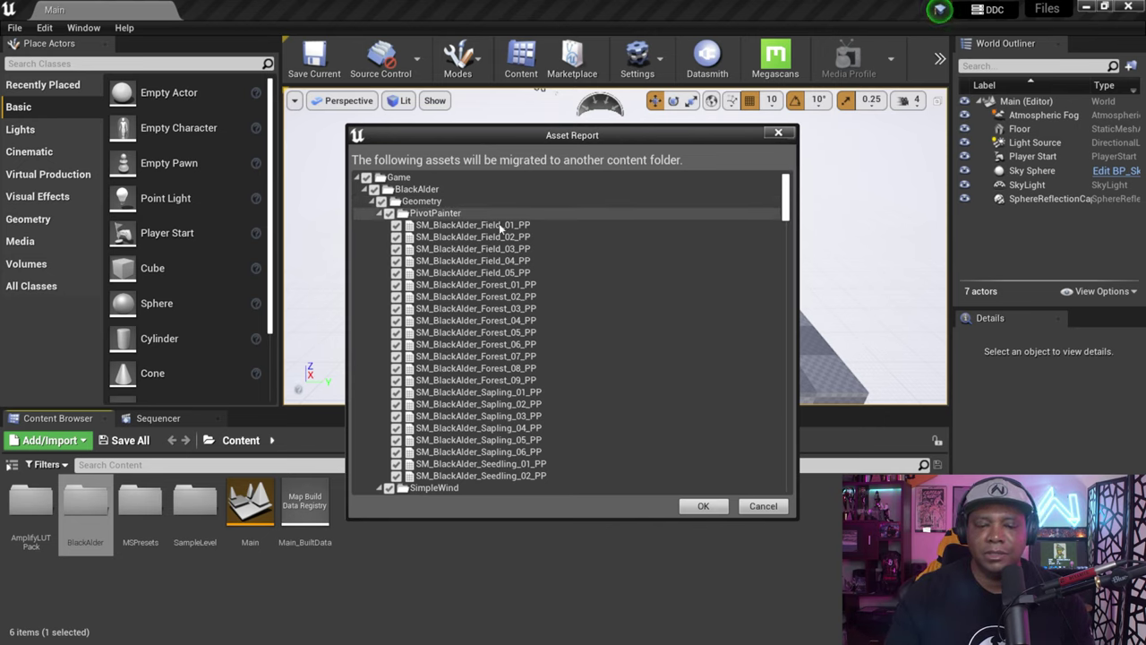
pyautogui.click(704, 507)
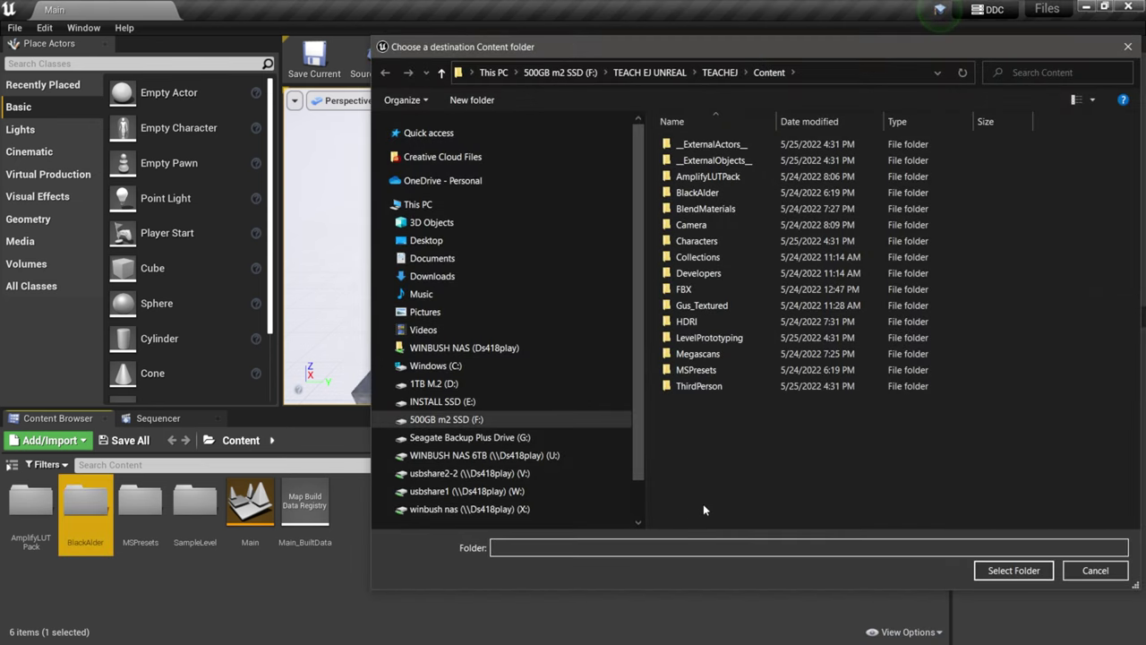
# Step: Migrate the BlackAlder assets into the Content folder of the Gus_Temple project under TEACH EJ UNREAL
pyautogui.moveTo(628, 45); pyautogui.dragTo(523, 42)
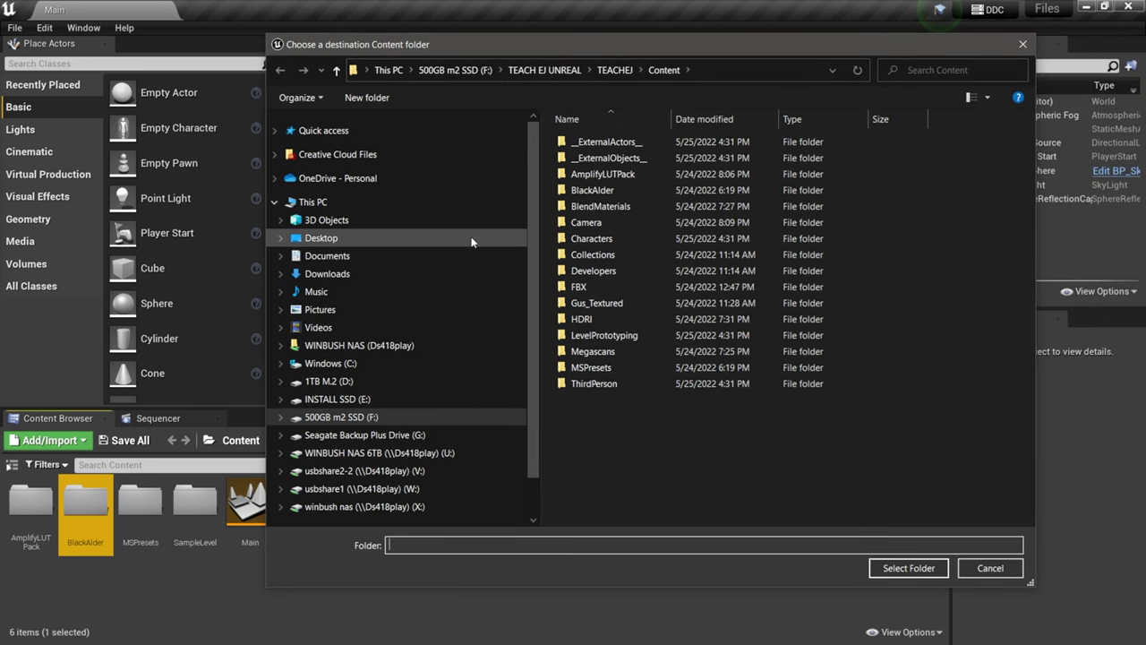
pyautogui.click(544, 69)
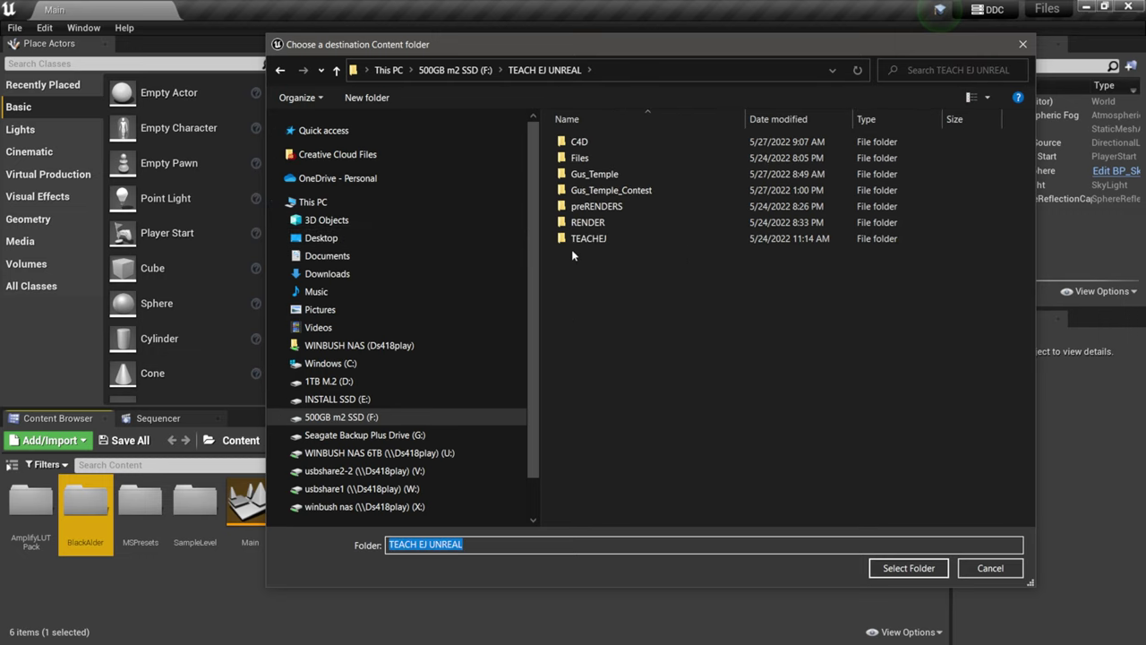
pyautogui.click(586, 240)
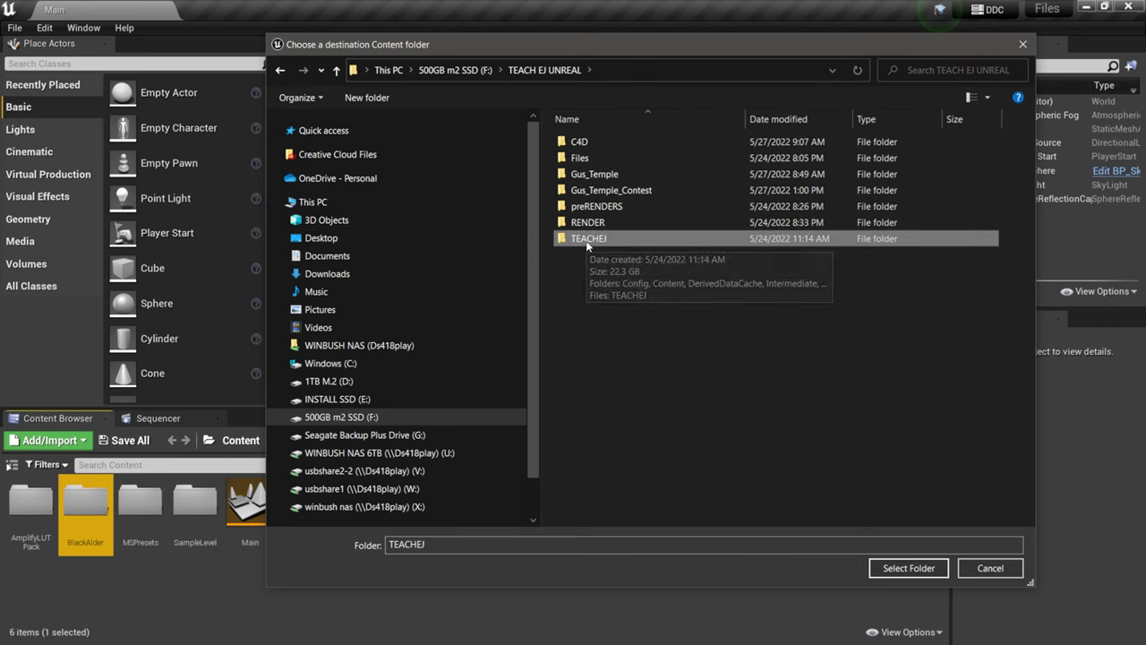
pyautogui.click(605, 177)
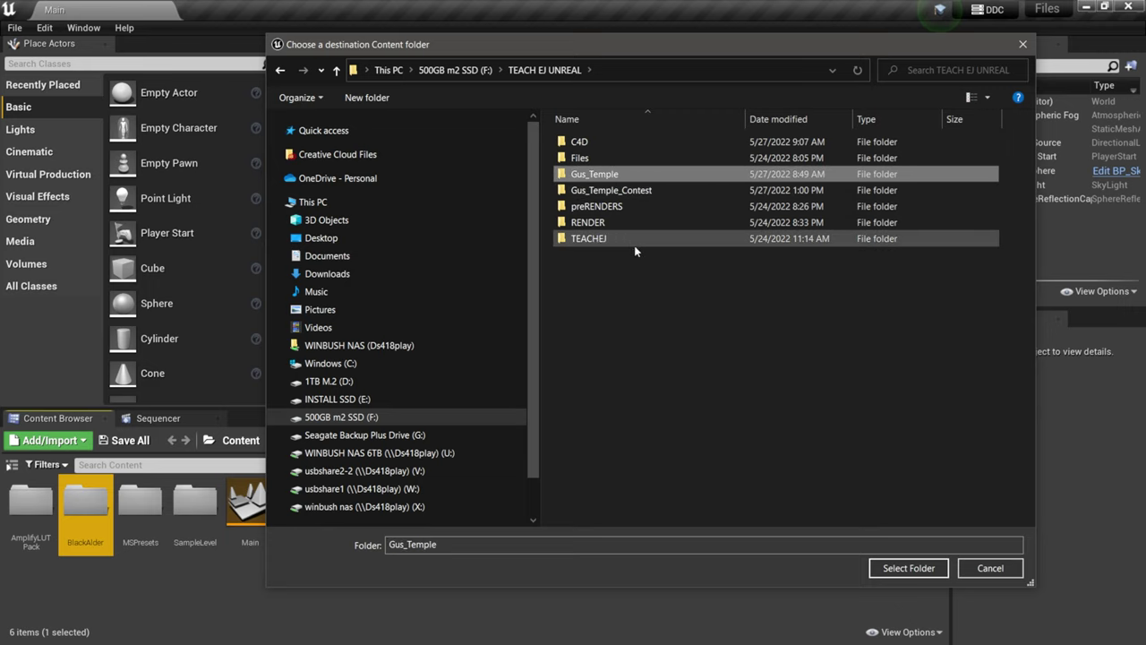
pyautogui.doubleClick(573, 175)
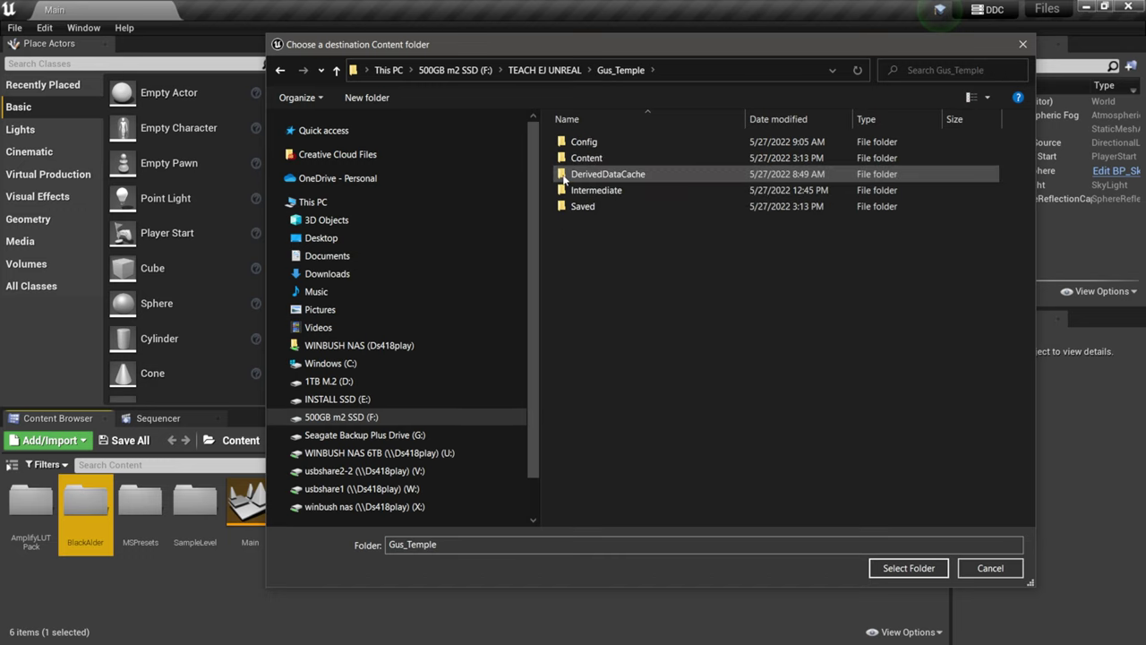
pyautogui.click(588, 158)
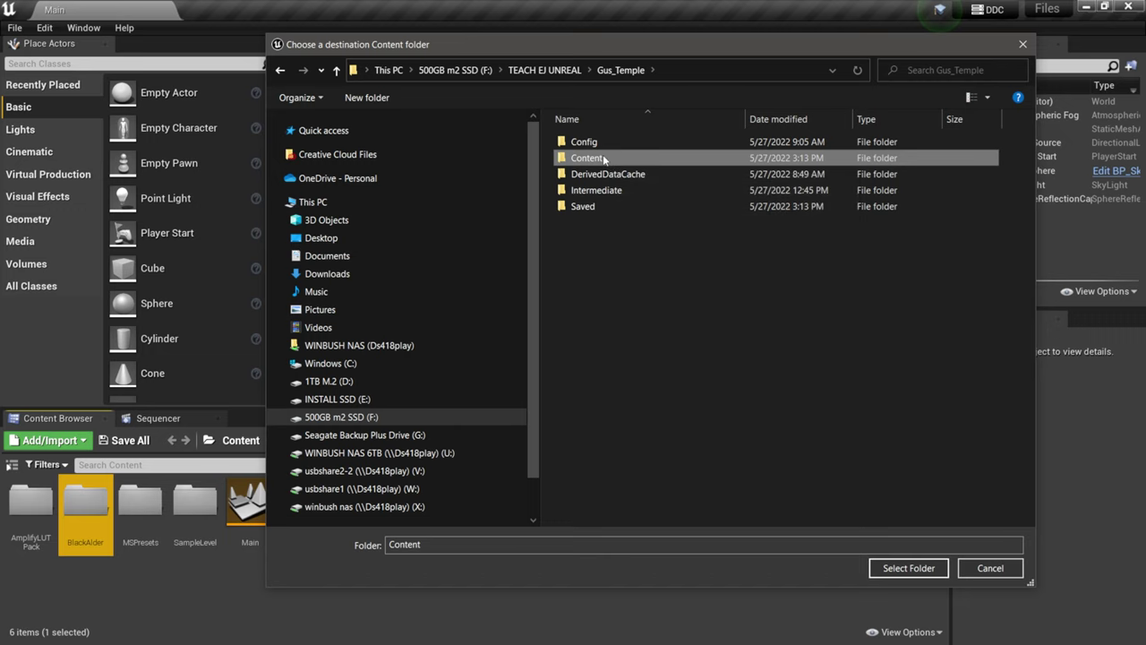
pyautogui.doubleClick(608, 162)
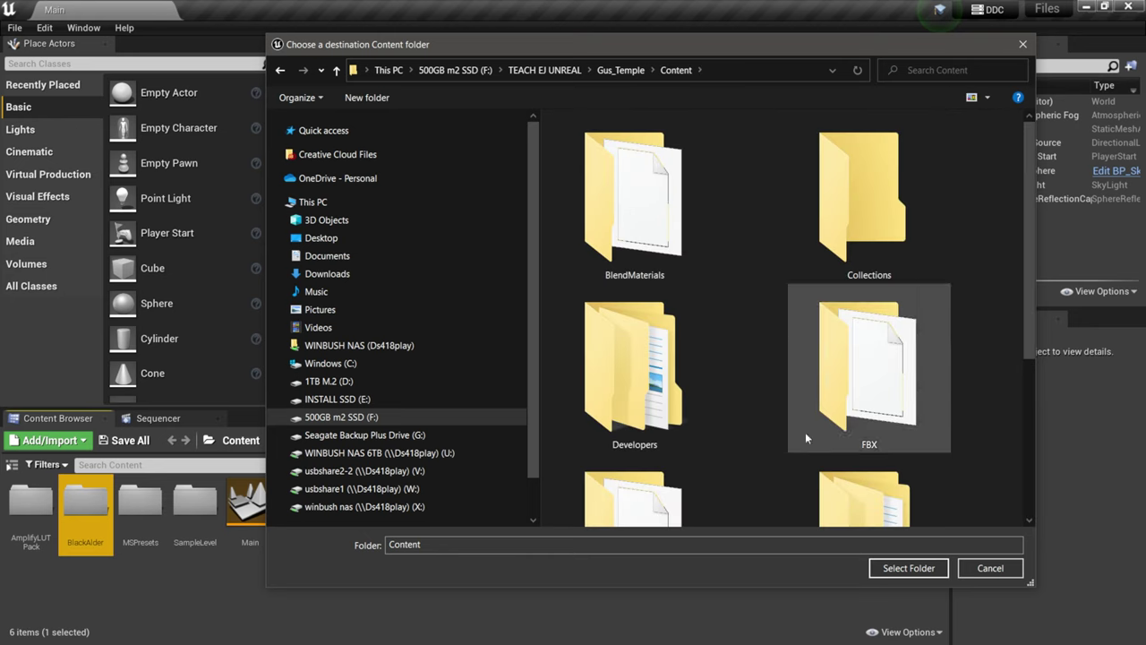
pyautogui.click(906, 568)
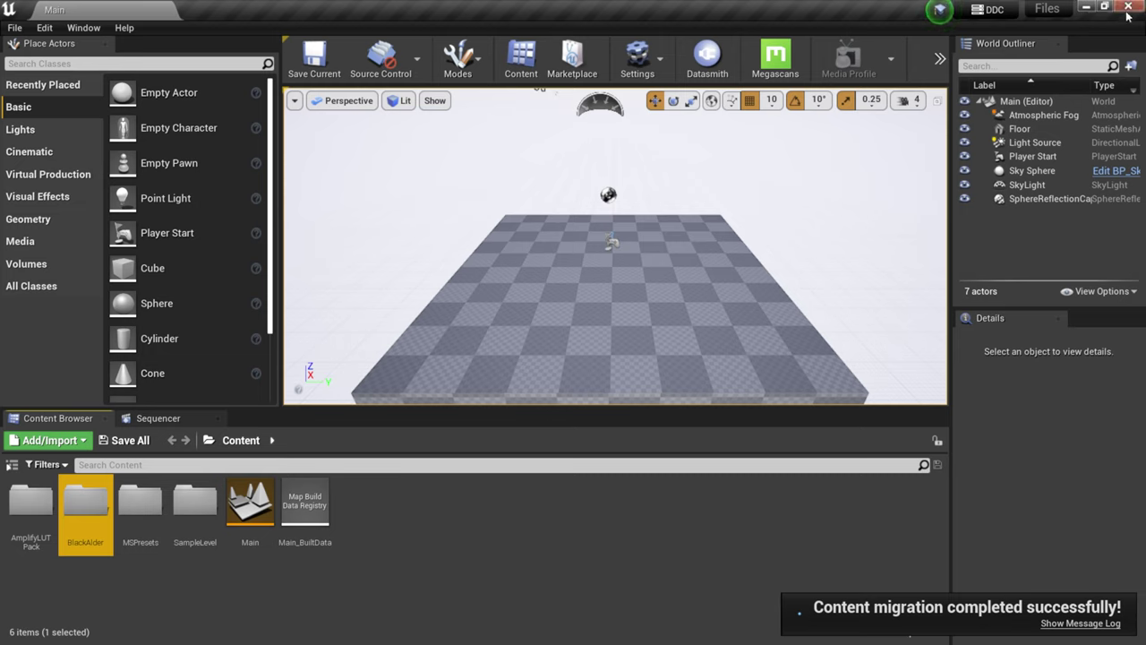
pyautogui.click(605, 529)
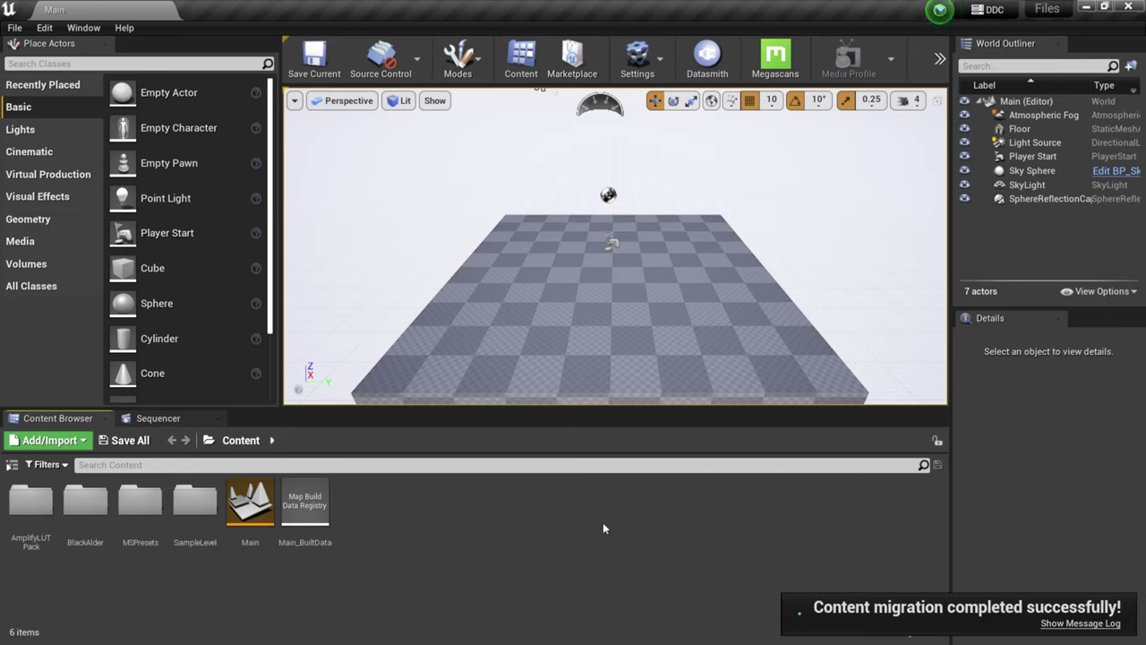
# Step: Select the AmplifyLUTPack folder and switch to the Epic Games Launcher
pyautogui.click(36, 513)
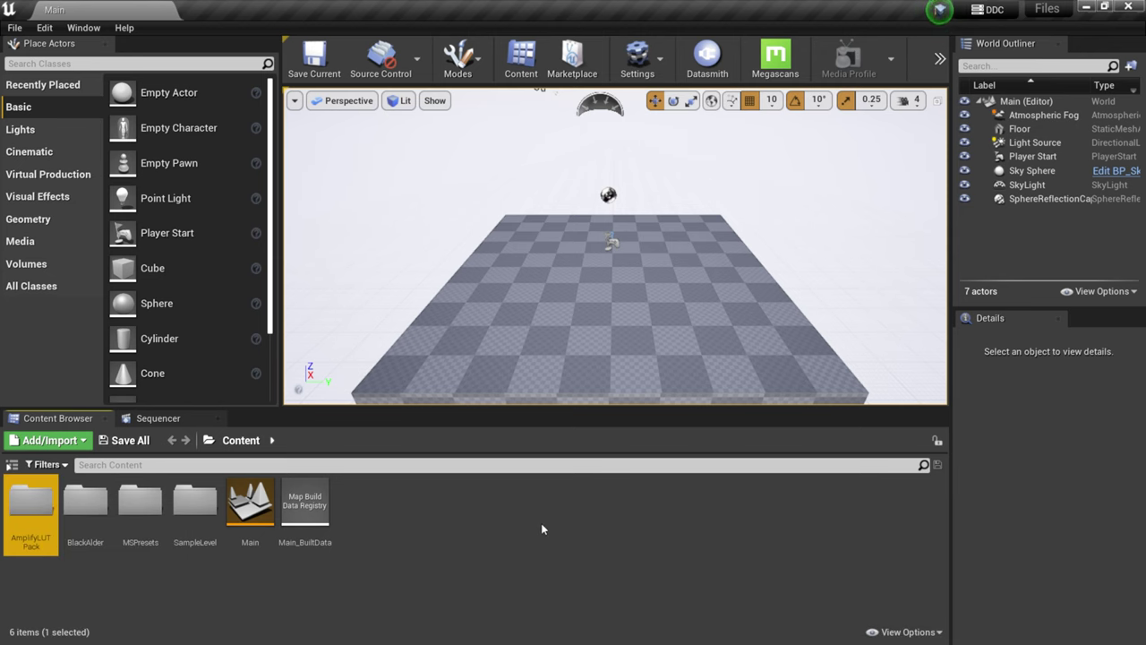
pyautogui.press('super')
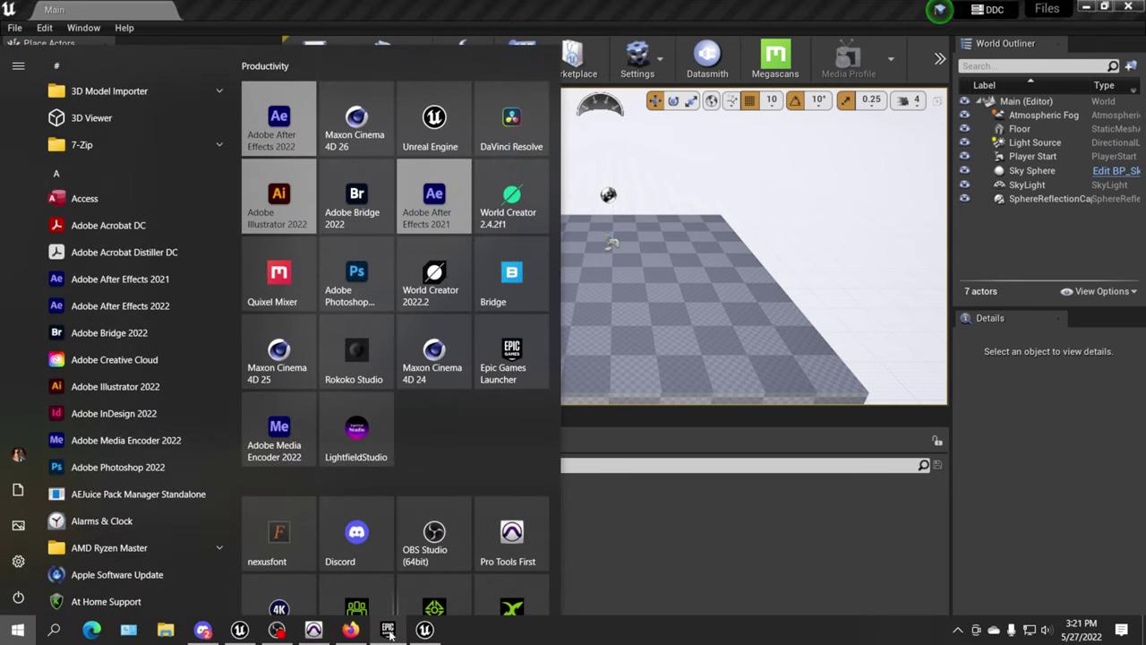
pyautogui.click(388, 630)
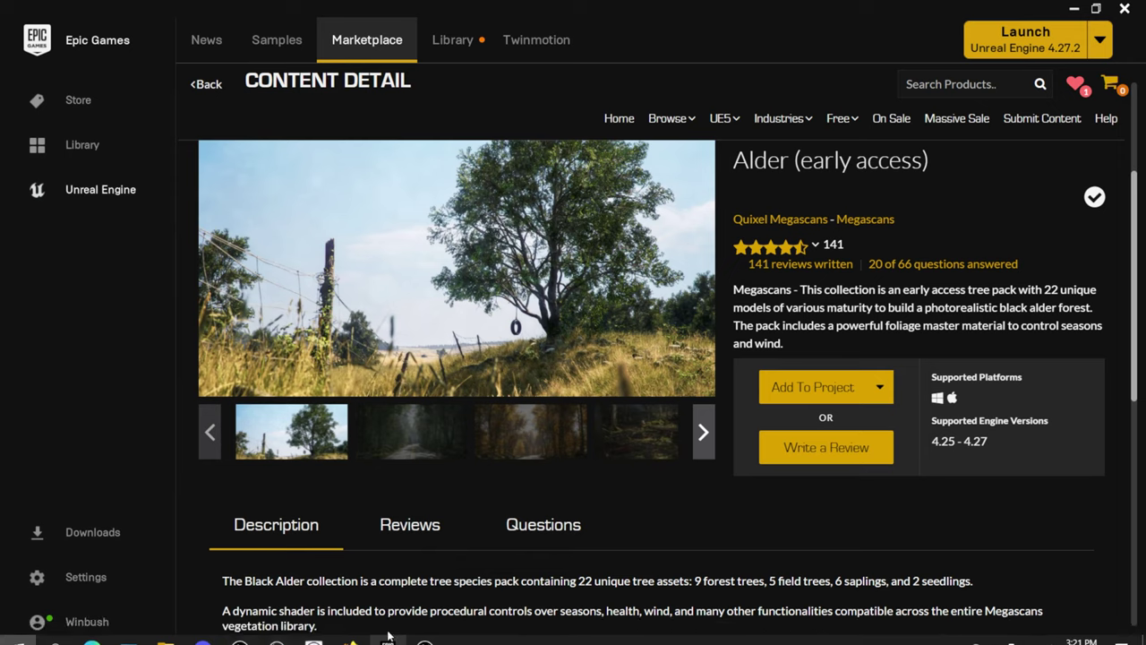
# Step: Search the Unreal Engine library vault for "lut" and look up the Amplify LUT Pack
pyautogui.click(459, 46)
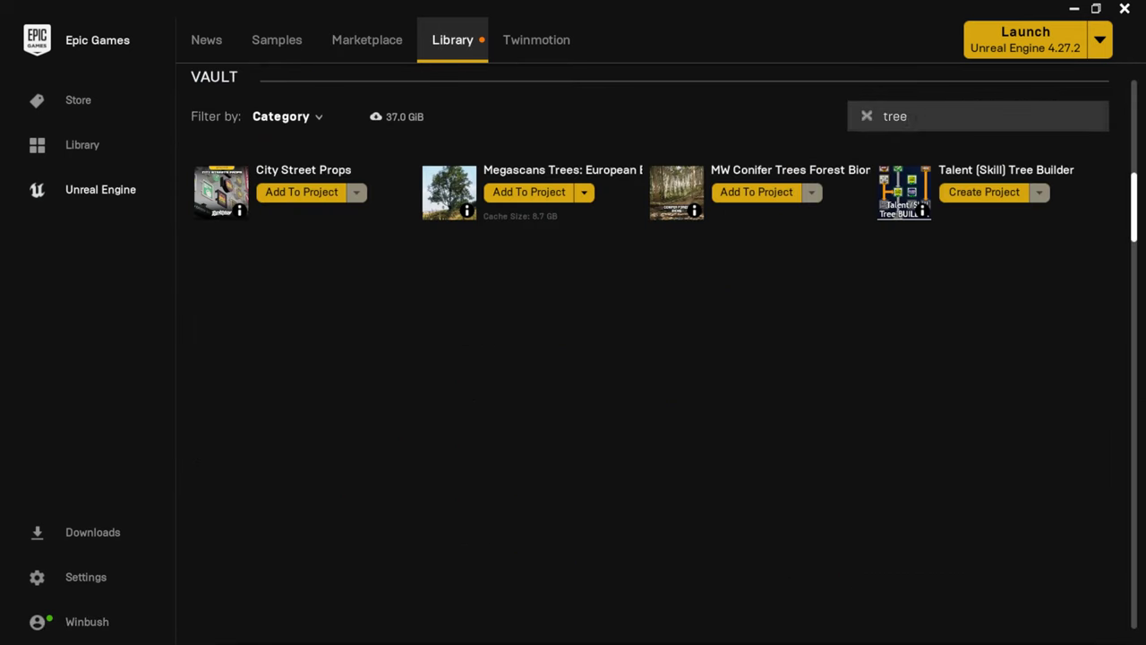
pyautogui.doubleClick(896, 116)
pyautogui.write('lut')
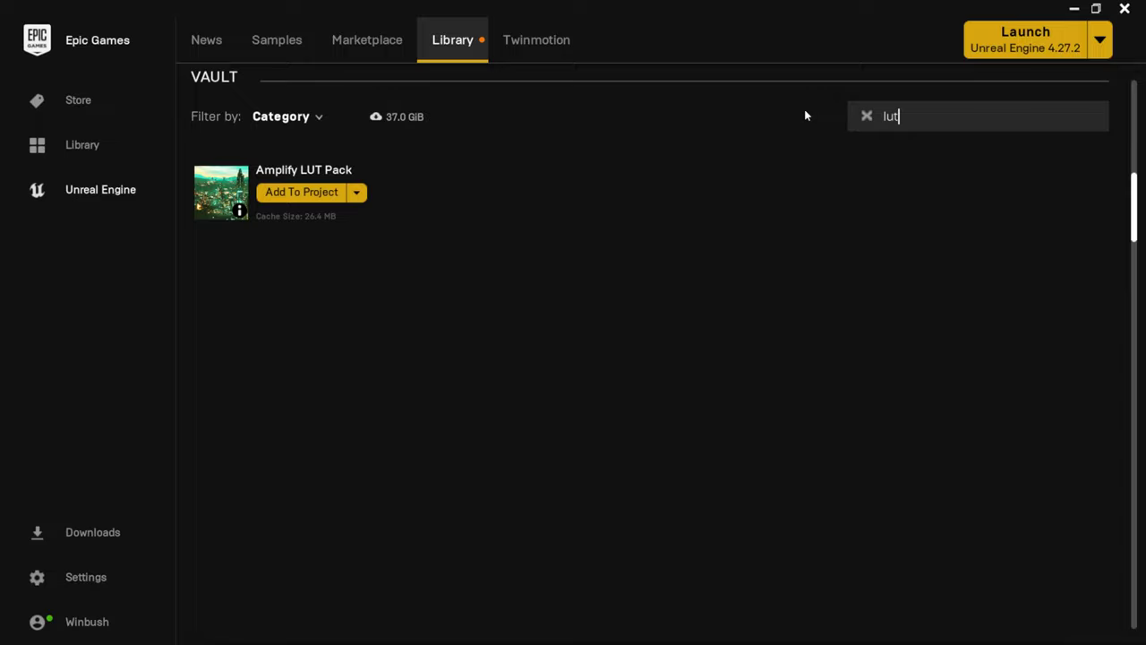
pyautogui.click(288, 171)
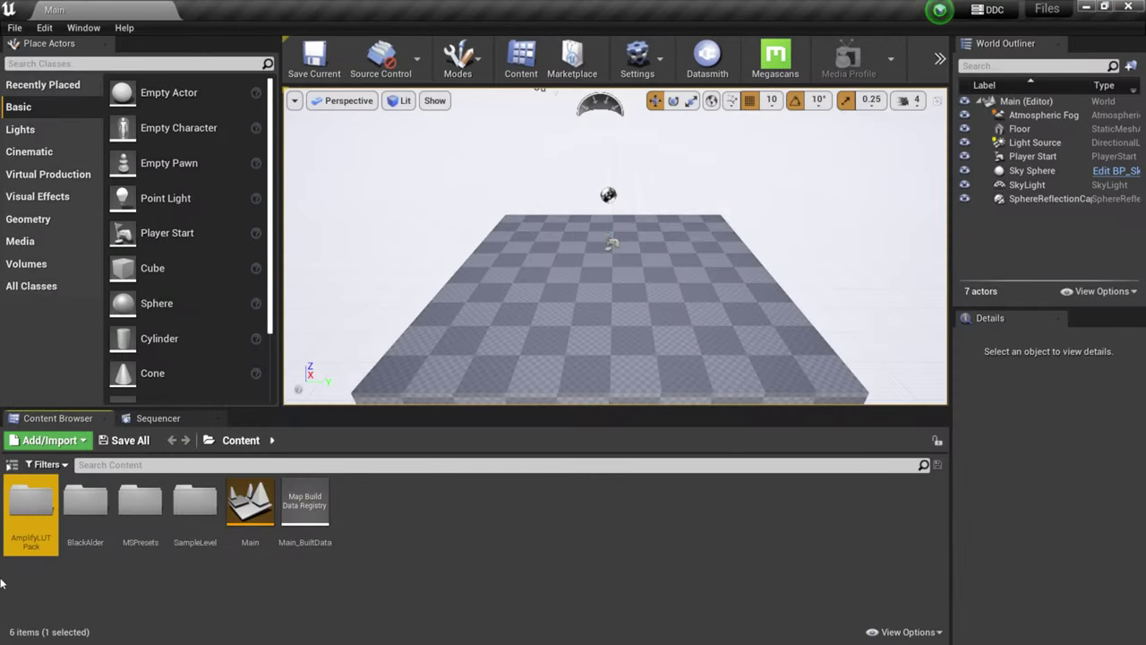
# Step: Migrate the AmplifyLUTPack folder with all its listed assets into the Content folder of the Gus_Temple project
pyautogui.rightClick(26, 506)
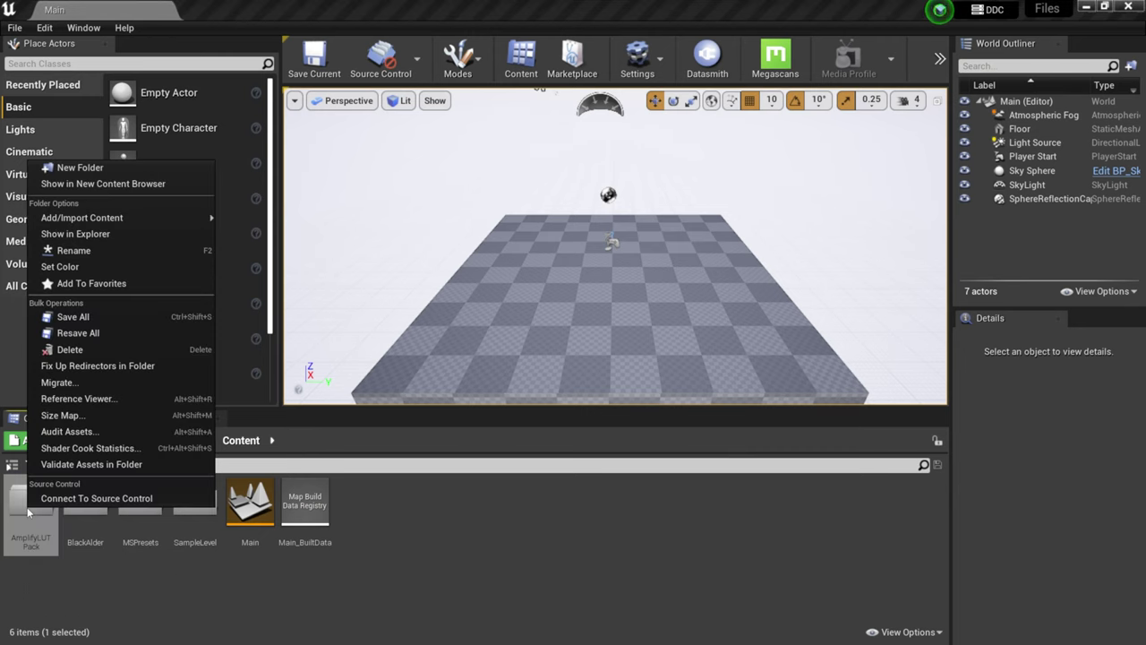
pyautogui.click(74, 382)
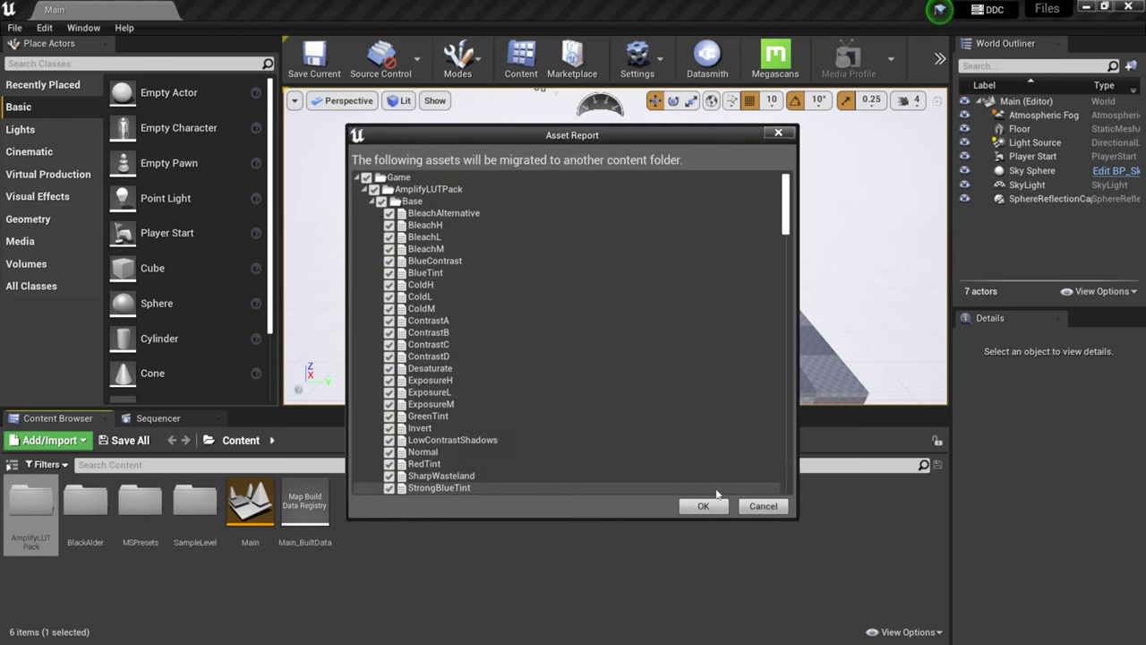
pyautogui.click(704, 506)
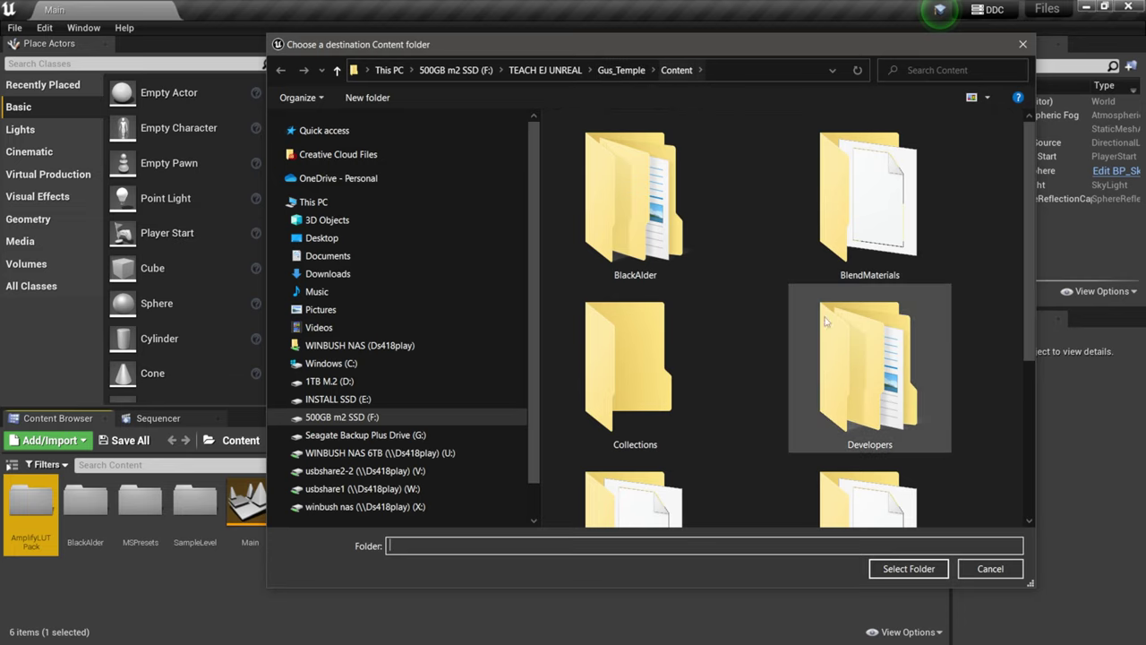
pyautogui.click(908, 569)
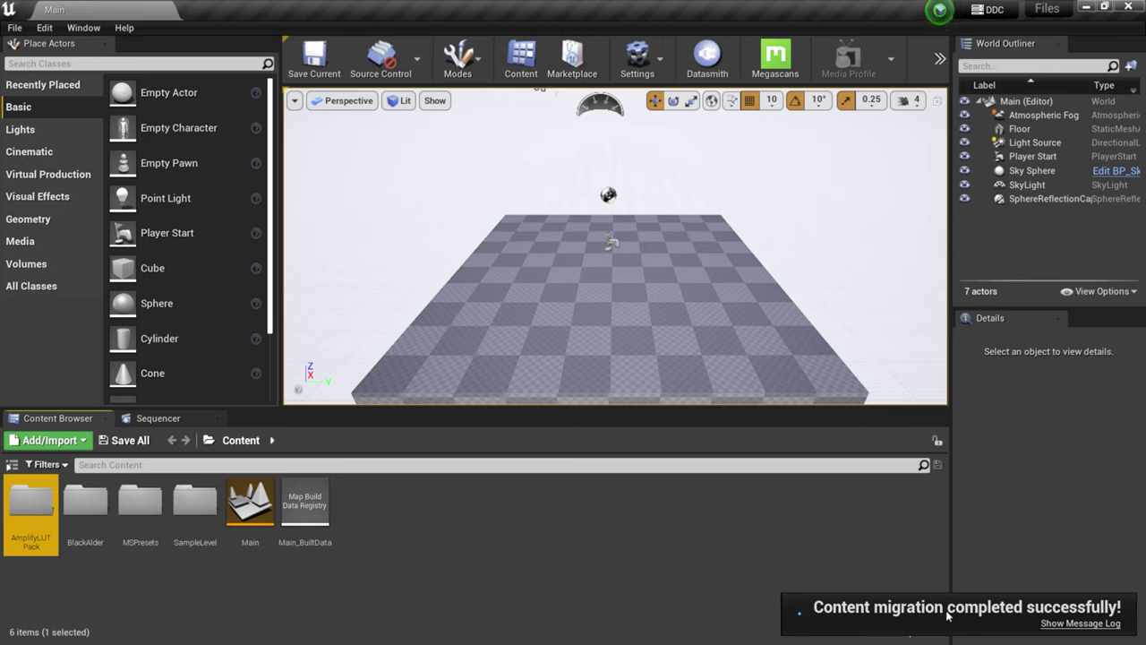
# Step: Close the Files project and show the Gus_Temple project's Content folder in a taller Content Browser
pyautogui.click(1130, 7)
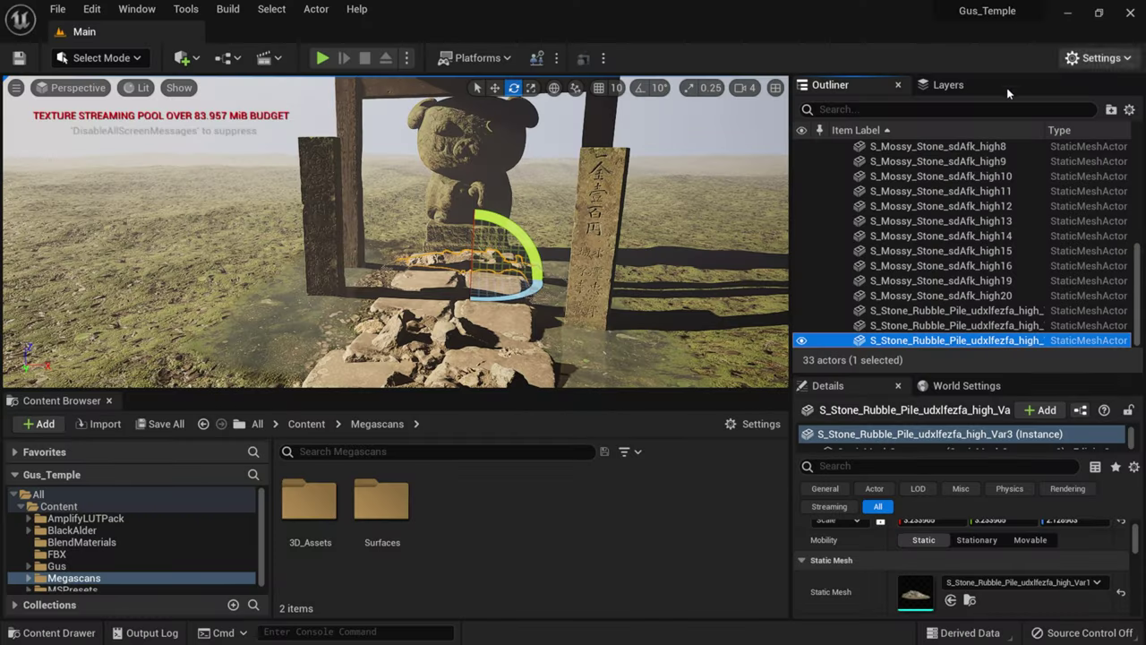
pyautogui.click(59, 506)
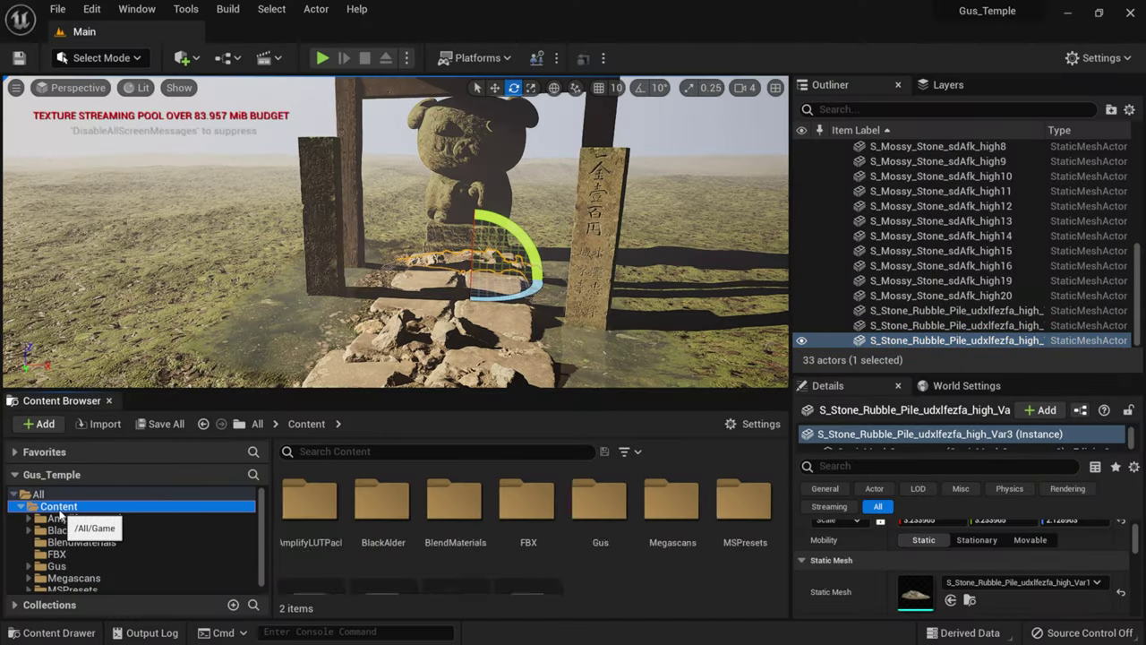
pyautogui.moveTo(463, 391); pyautogui.dragTo(462, 298)
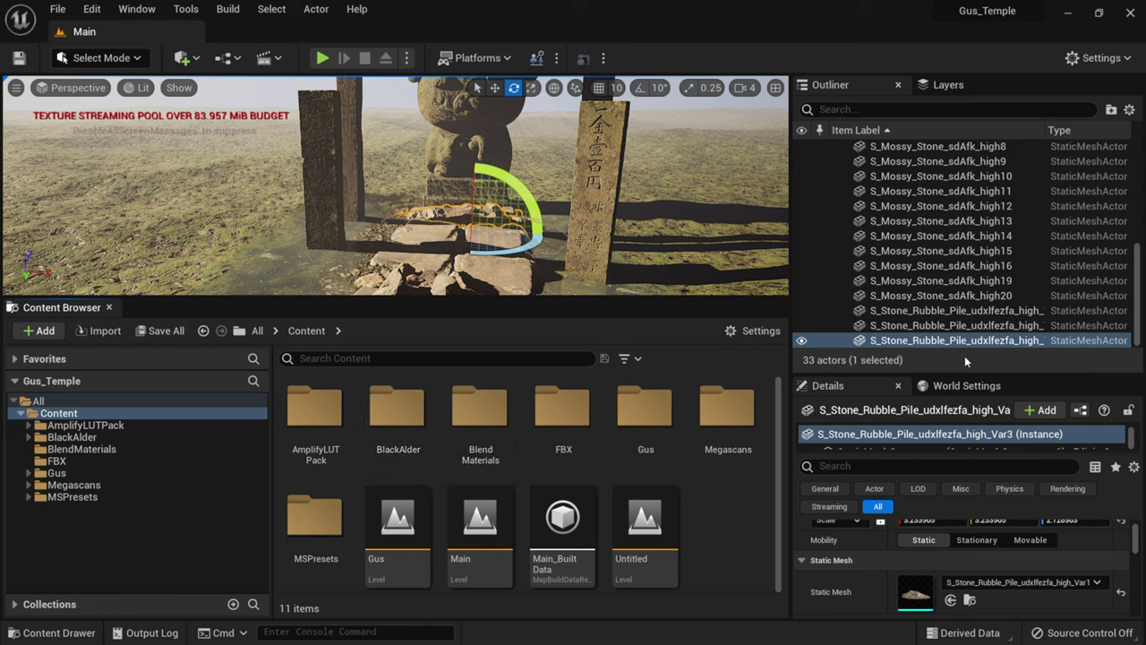
# Step: Make the Outliner taller and collapse its MAIN and MEGASCANS folders
pyautogui.moveTo(960, 374); pyautogui.dragTo(959, 478)
pyautogui.scroll(3, 1005, 304)
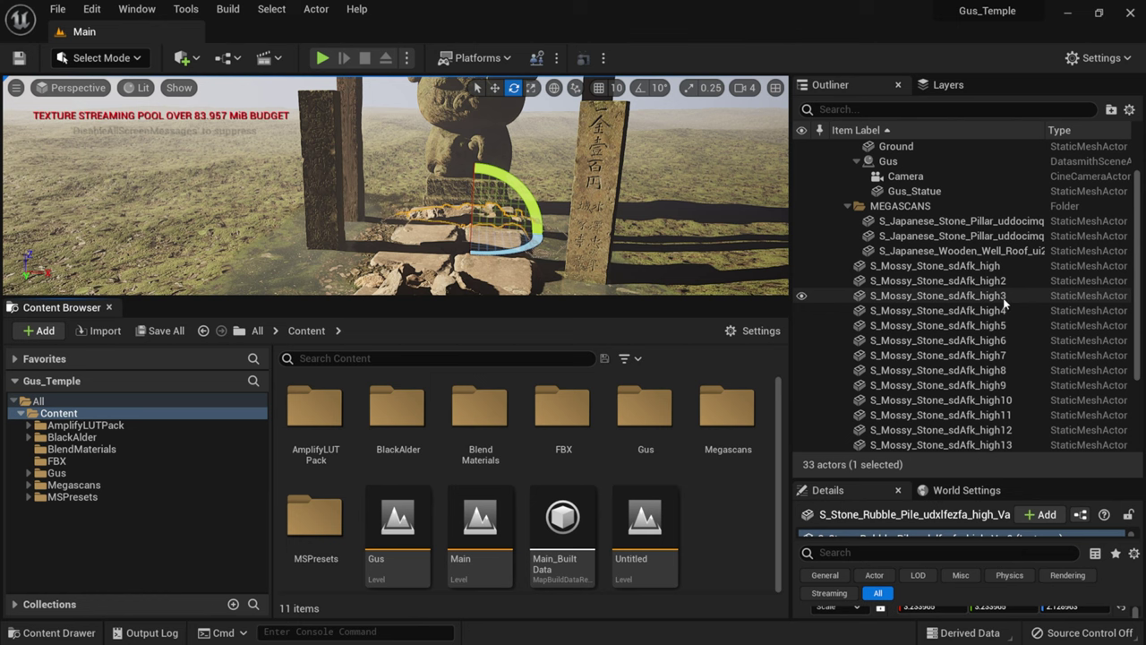
pyautogui.scroll(1, 1005, 305)
pyautogui.click(848, 179)
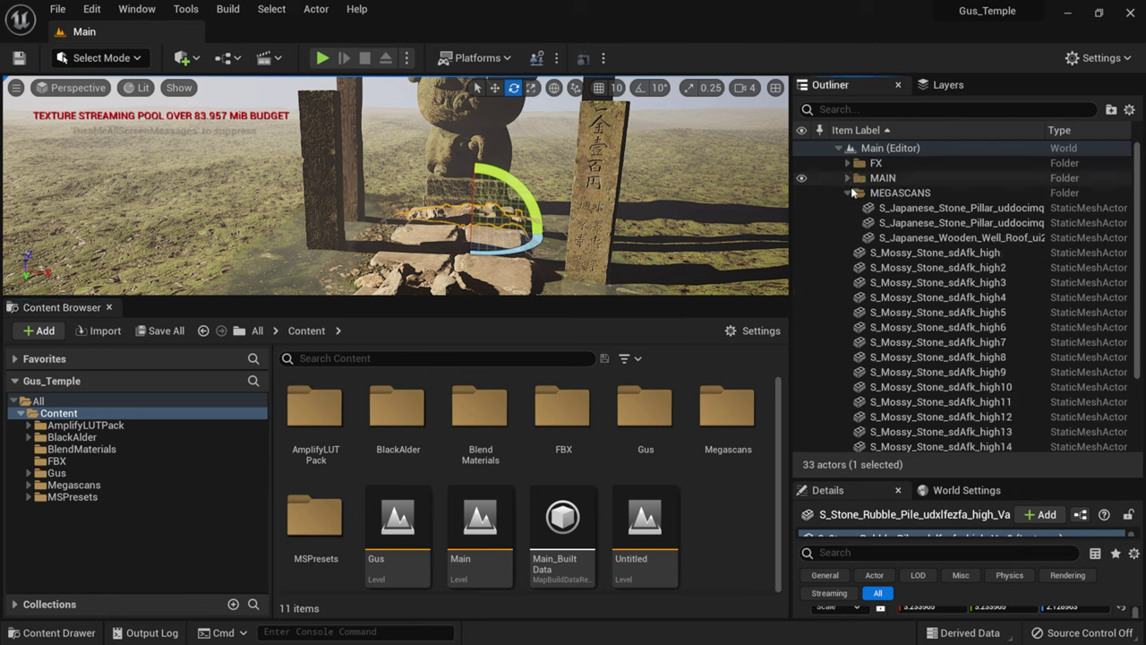
pyautogui.click(850, 193)
# Step: Move all loose S_Mossy_Stone and S_Stone_Rubble_Pile actors into the MEGASCANS folder of the Outliner
pyautogui.click(947, 208)
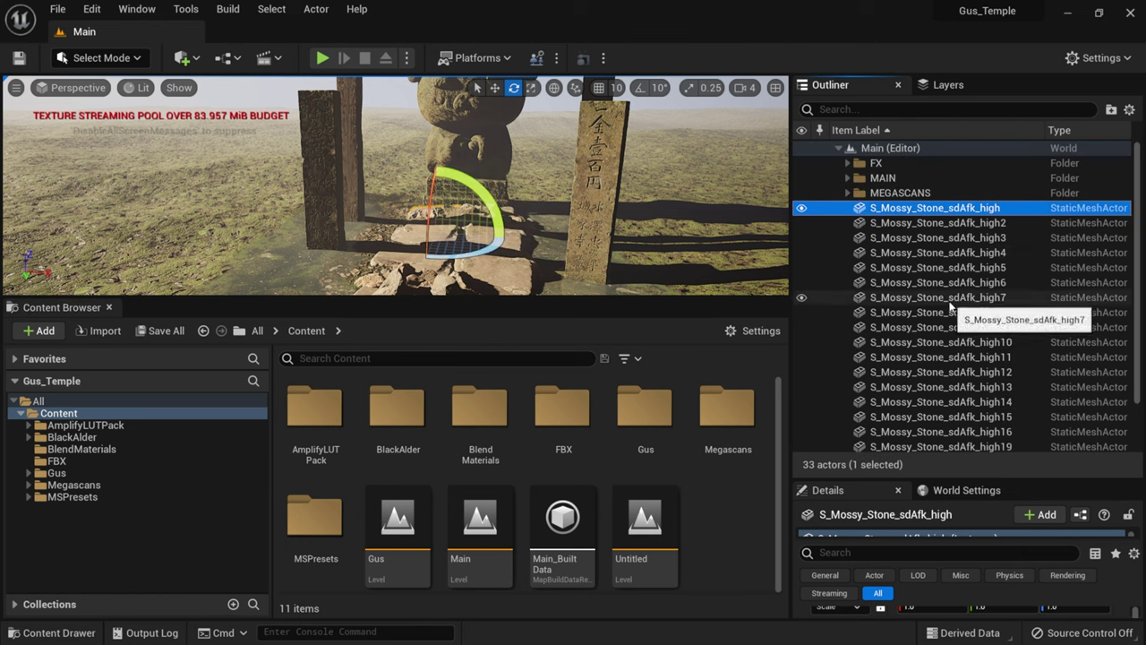
pyautogui.scroll(-2, 951, 308)
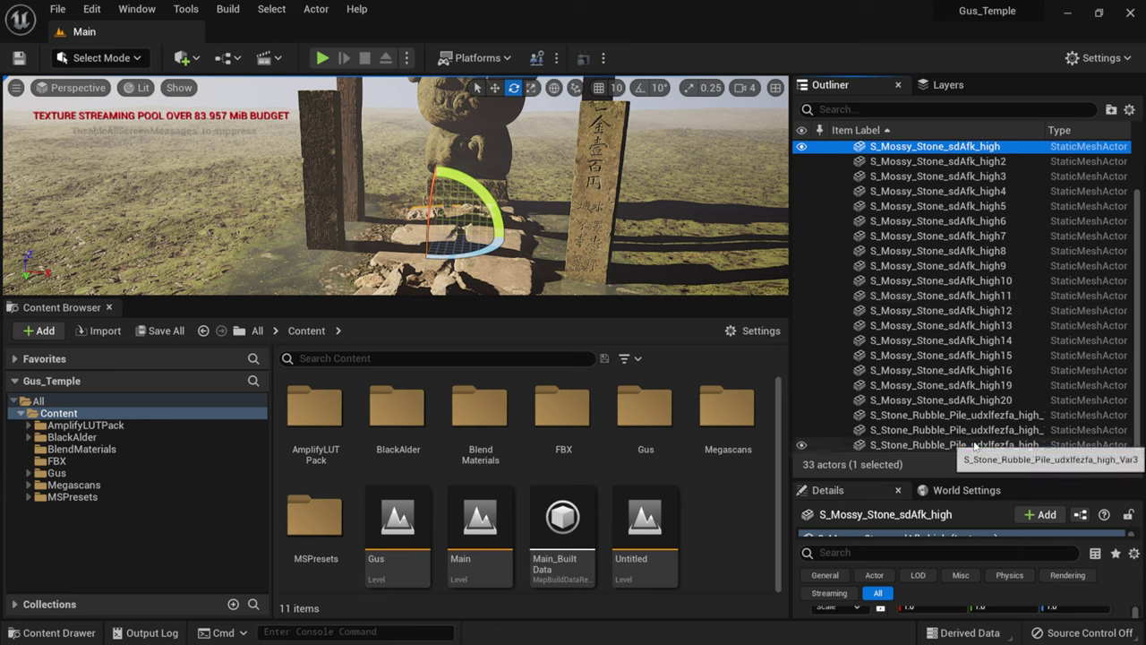
pyautogui.keyDown('shift'); pyautogui.click(975, 445); pyautogui.keyUp('shift')
pyautogui.scroll(2, 901, 253)
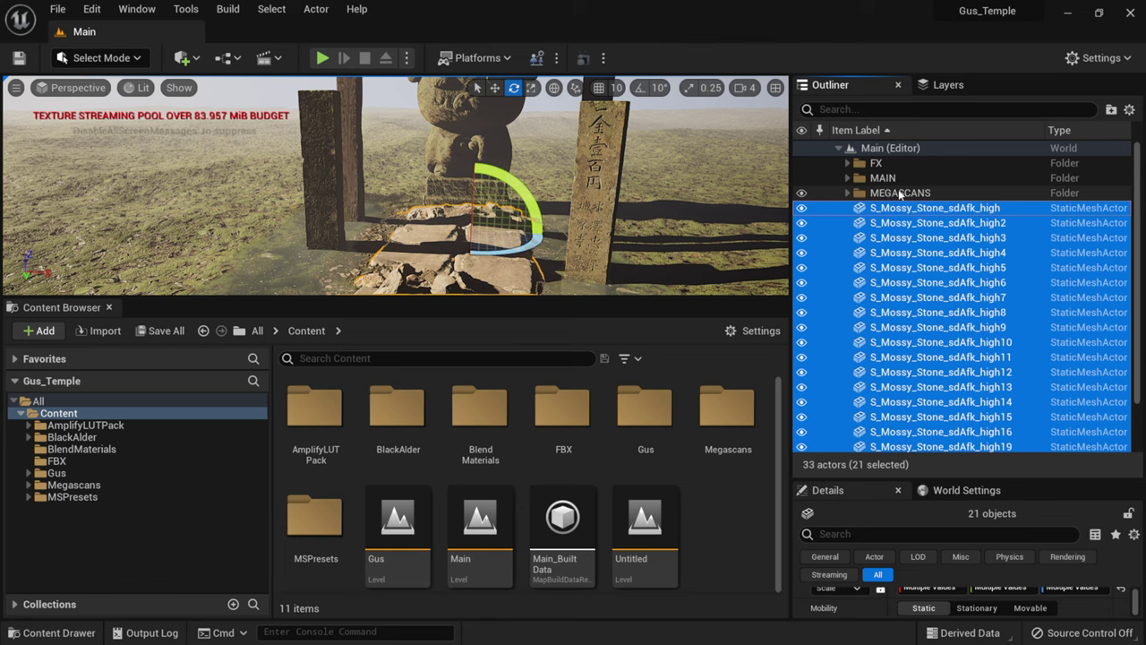
pyautogui.moveTo(919, 212); pyautogui.dragTo(920, 194)
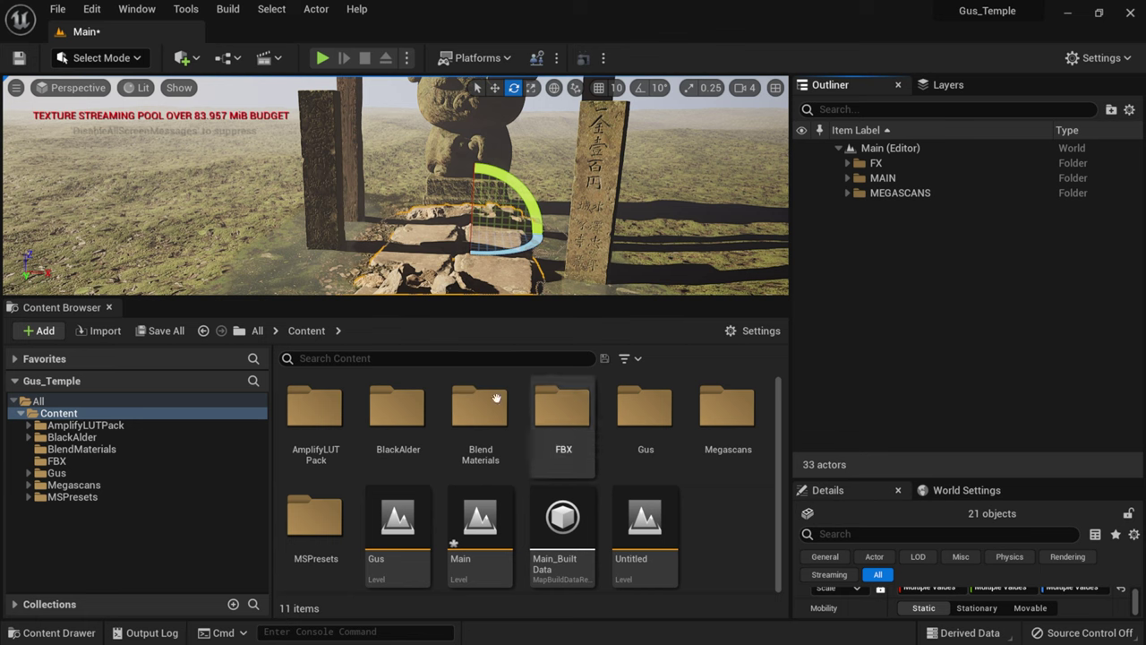
# Step: Open the Geometry folder inside BlackAlder and resize the Content Browser to show its subfolders
pyautogui.click(393, 421)
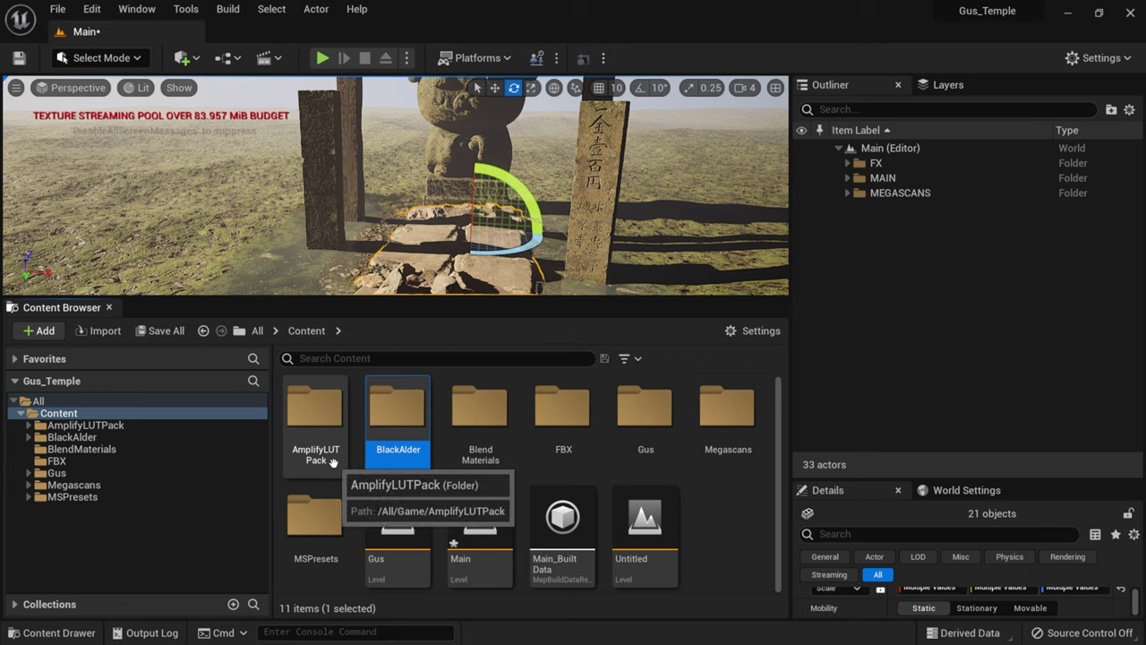
pyautogui.moveTo(631, 298); pyautogui.dragTo(645, 452)
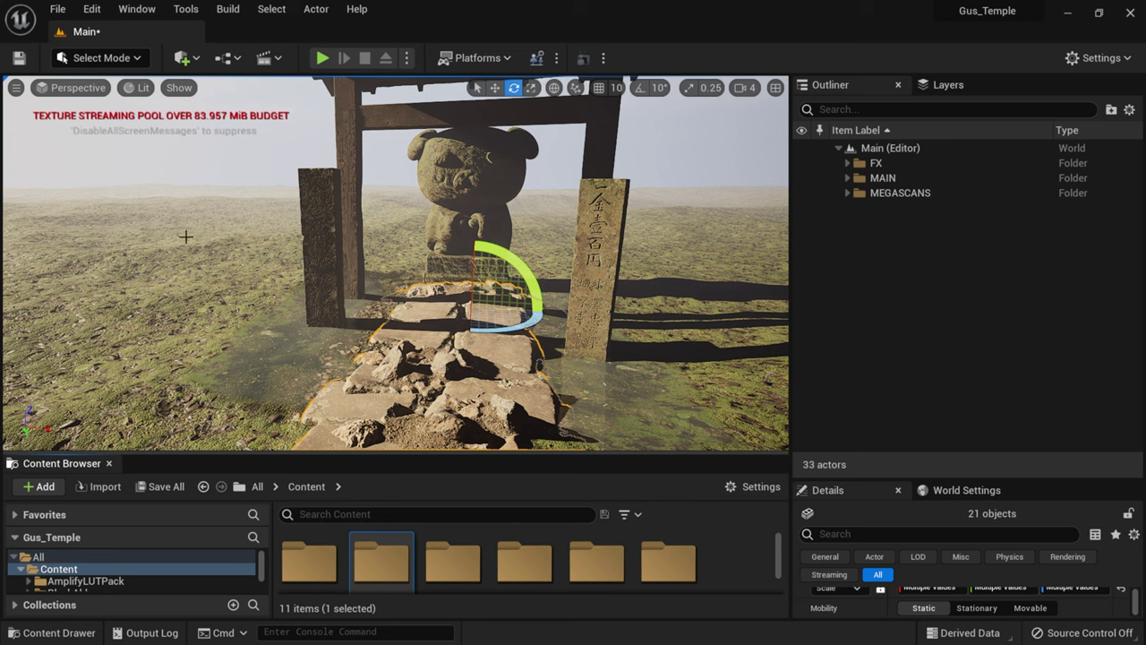
pyautogui.doubleClick(381, 561)
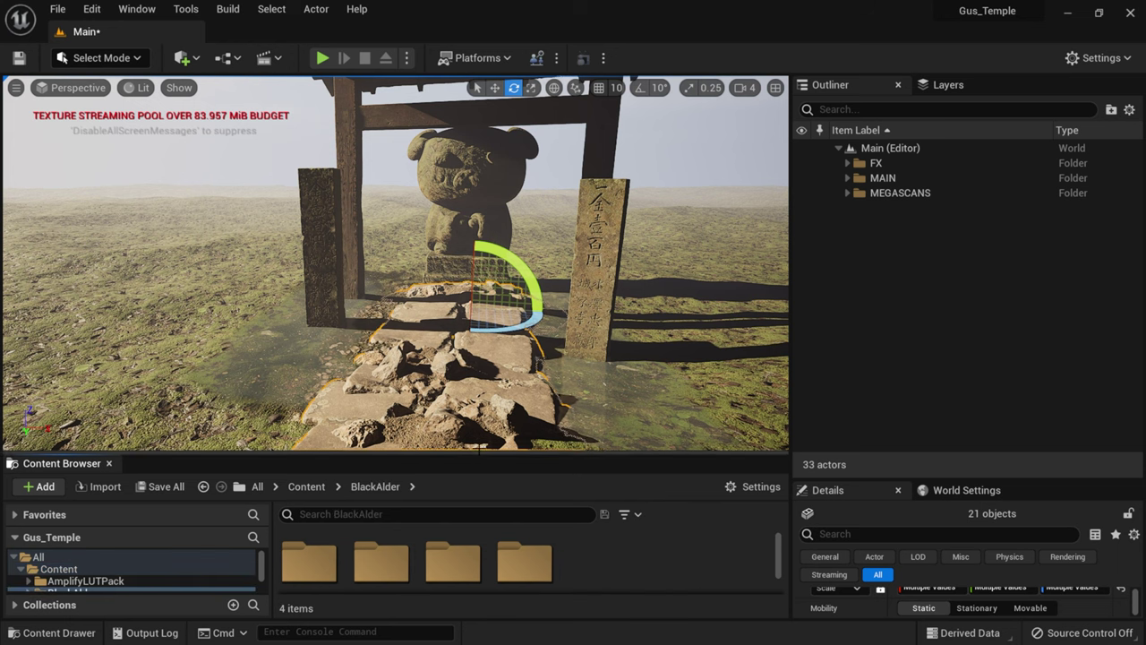
pyautogui.moveTo(479, 452); pyautogui.dragTo(479, 348)
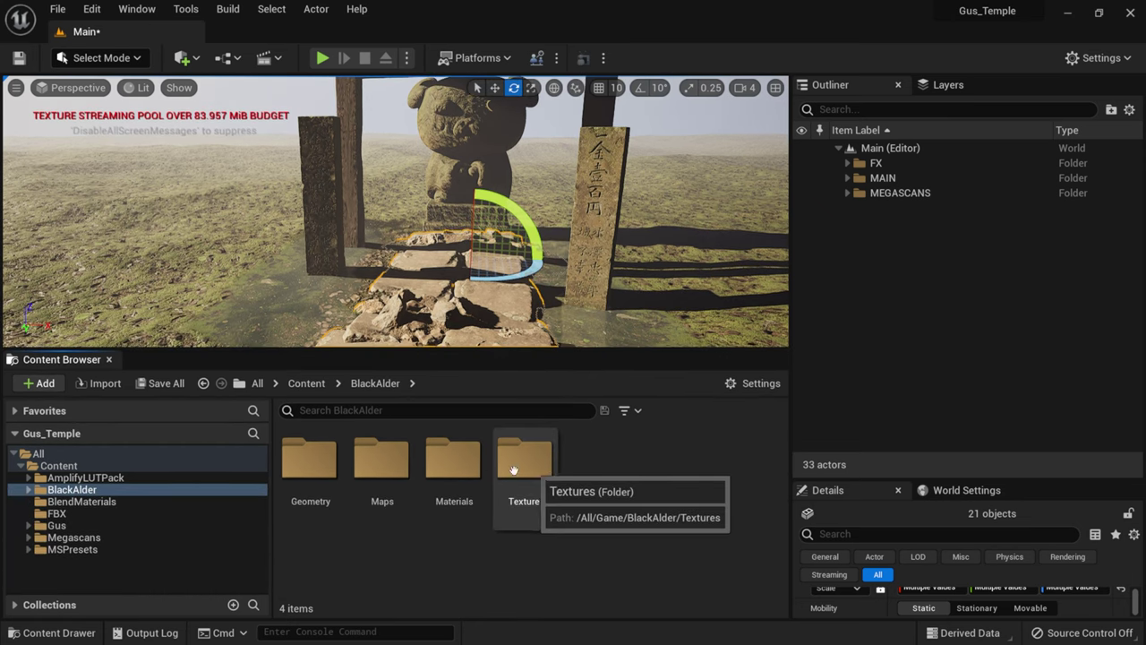
pyautogui.click(326, 473)
pyautogui.doubleClick(315, 467)
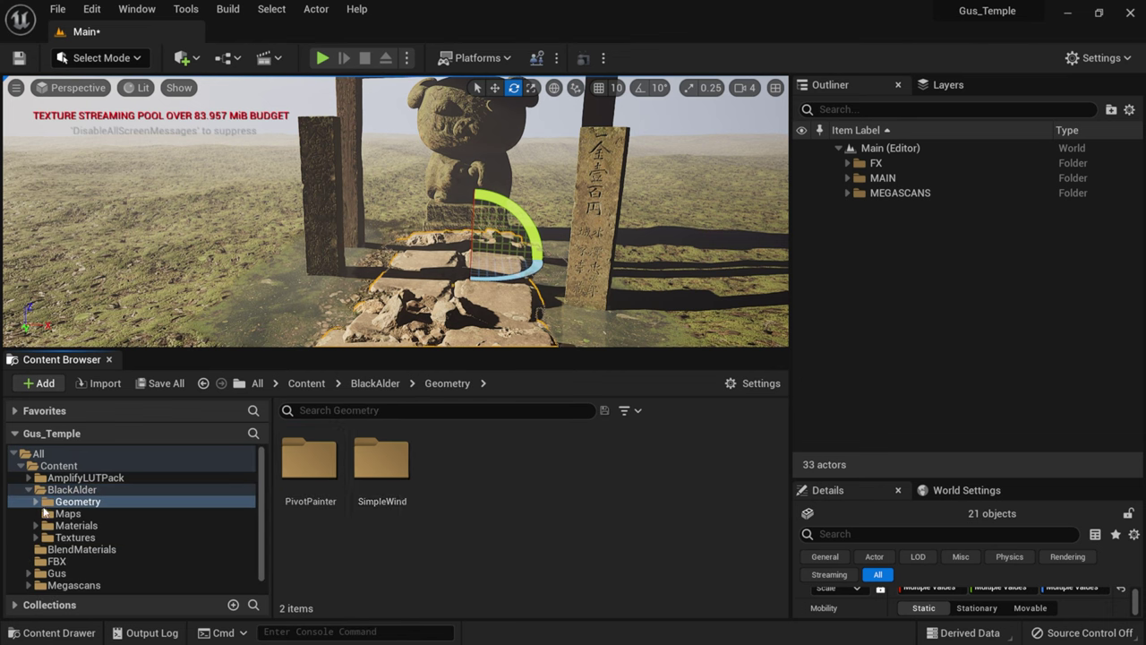
# Step: Compare the tree meshes in the PivotPainter and SimpleWind folders, ending with SimpleWind open
pyautogui.click(36, 501)
pyautogui.click(98, 525)
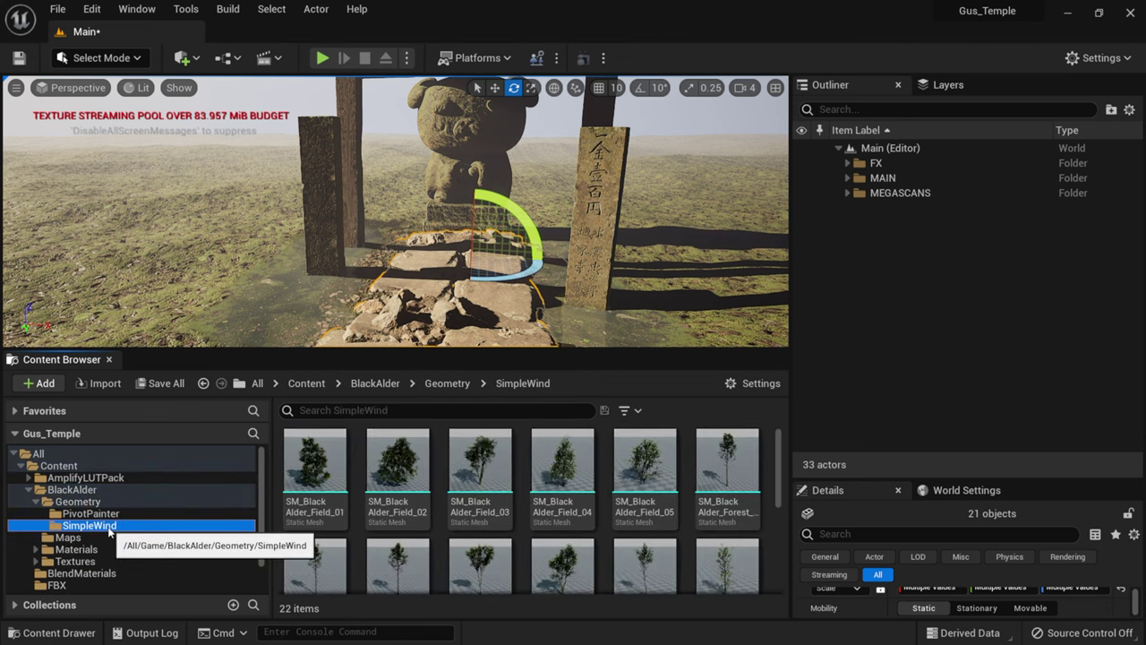
pyautogui.click(114, 514)
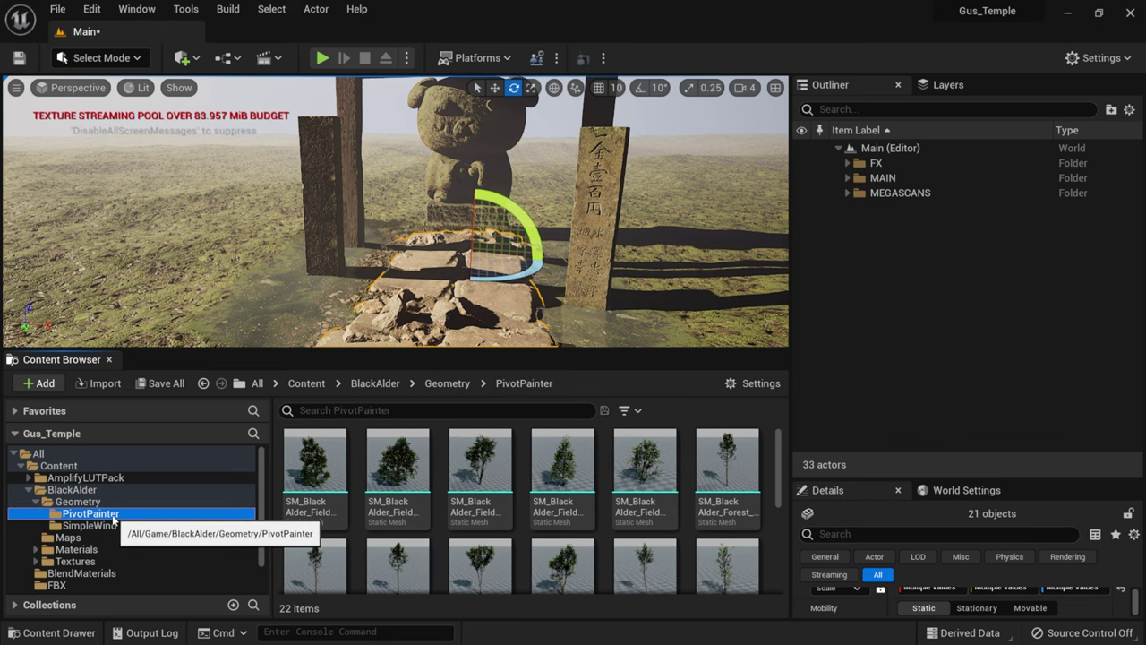
pyautogui.click(127, 526)
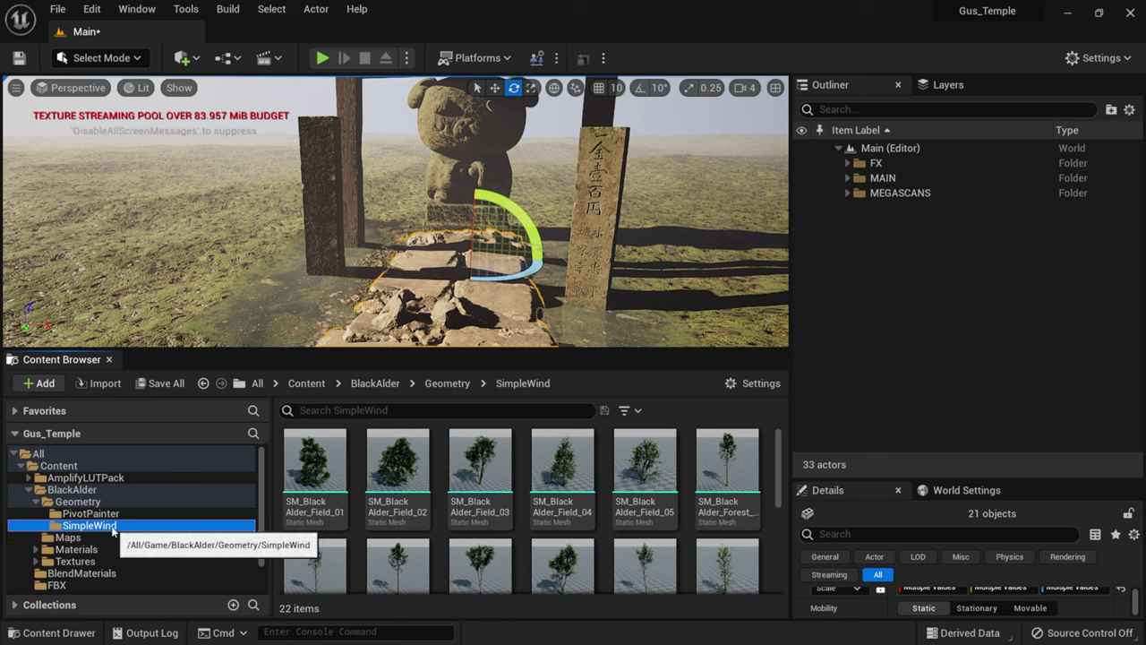
# Step: Try placing the SM_BlackAlder_Field_03 tree on the ground beside the temple, undoing its accidental rotation
pyautogui.click(483, 487)
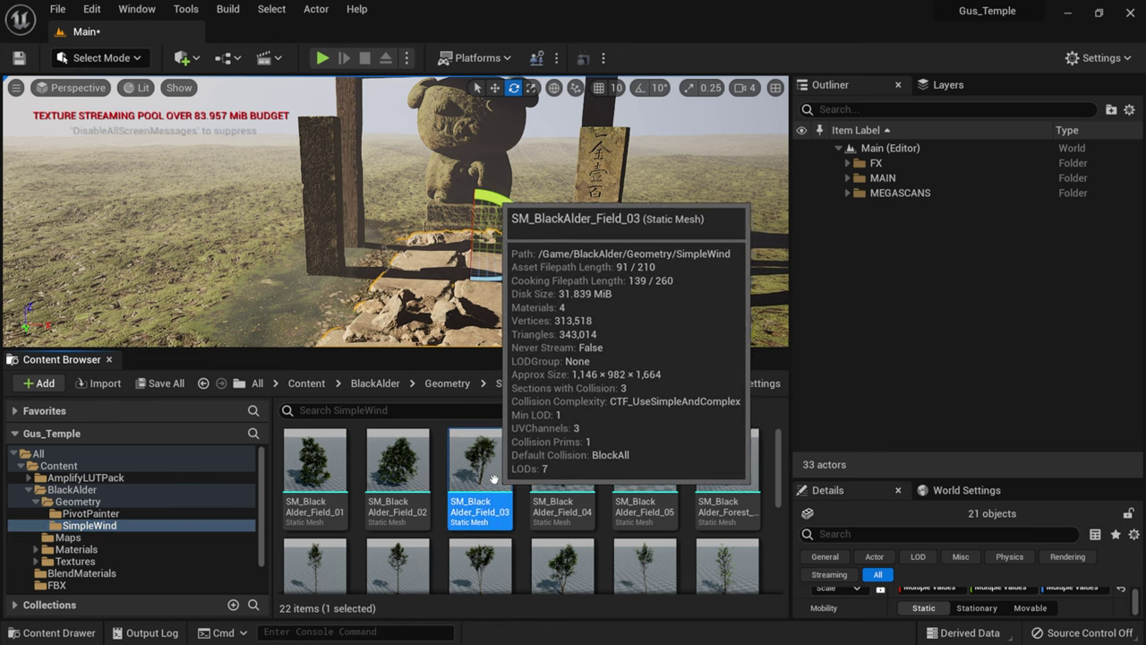
pyautogui.moveTo(506, 481); pyautogui.dragTo(213, 276)
pyautogui.scroll(-10, 213, 275)
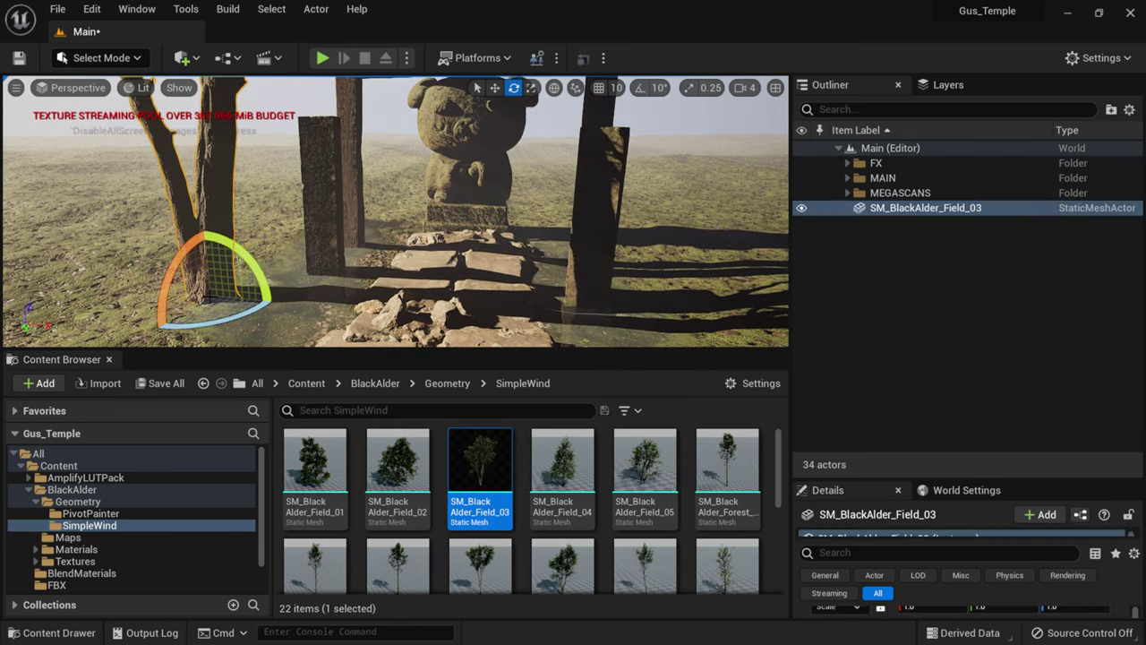
pyautogui.moveTo(367, 244); pyautogui.dragTo(368, 224)
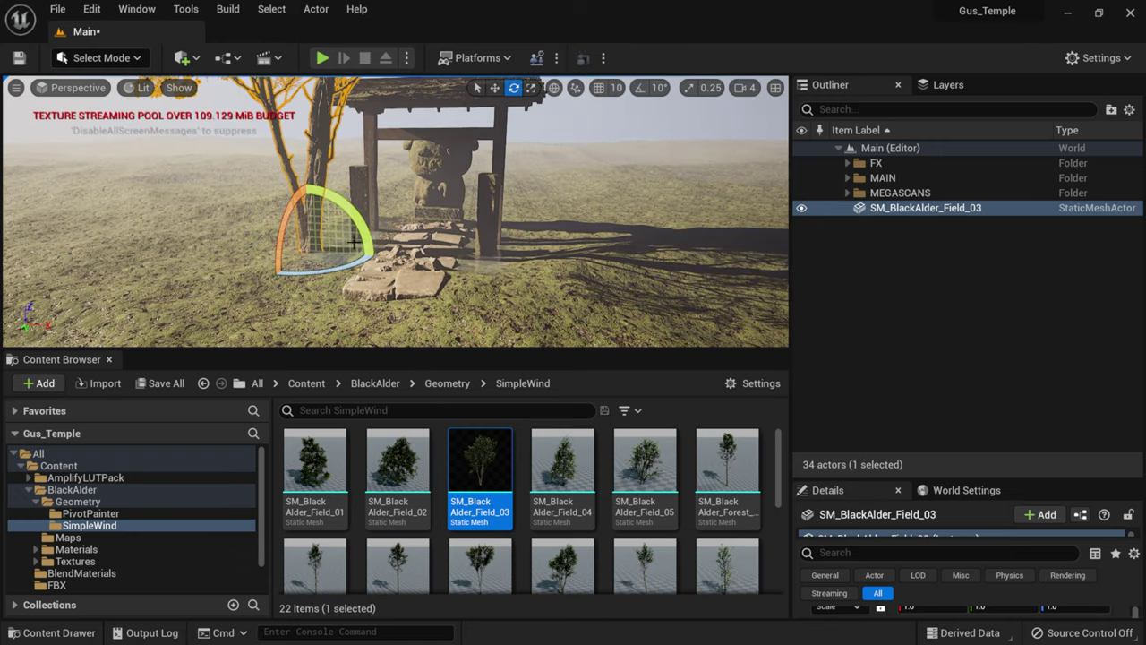
pyautogui.hotkey('ctrl', 'z')
pyautogui.press('f')
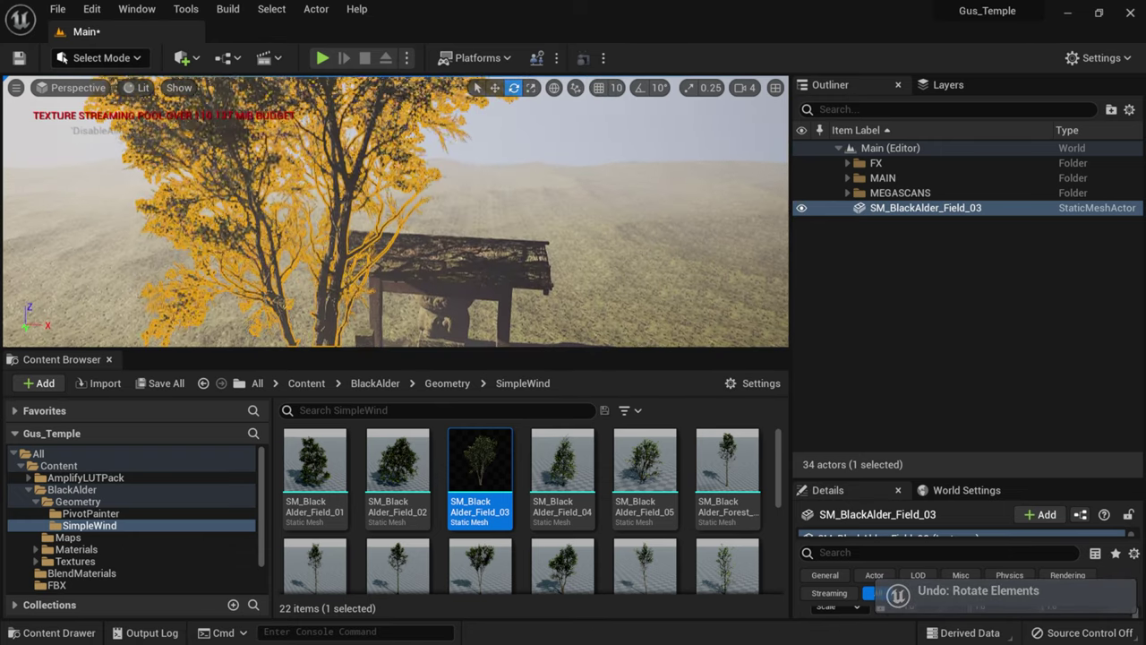
pyautogui.scroll(2, 351, 212)
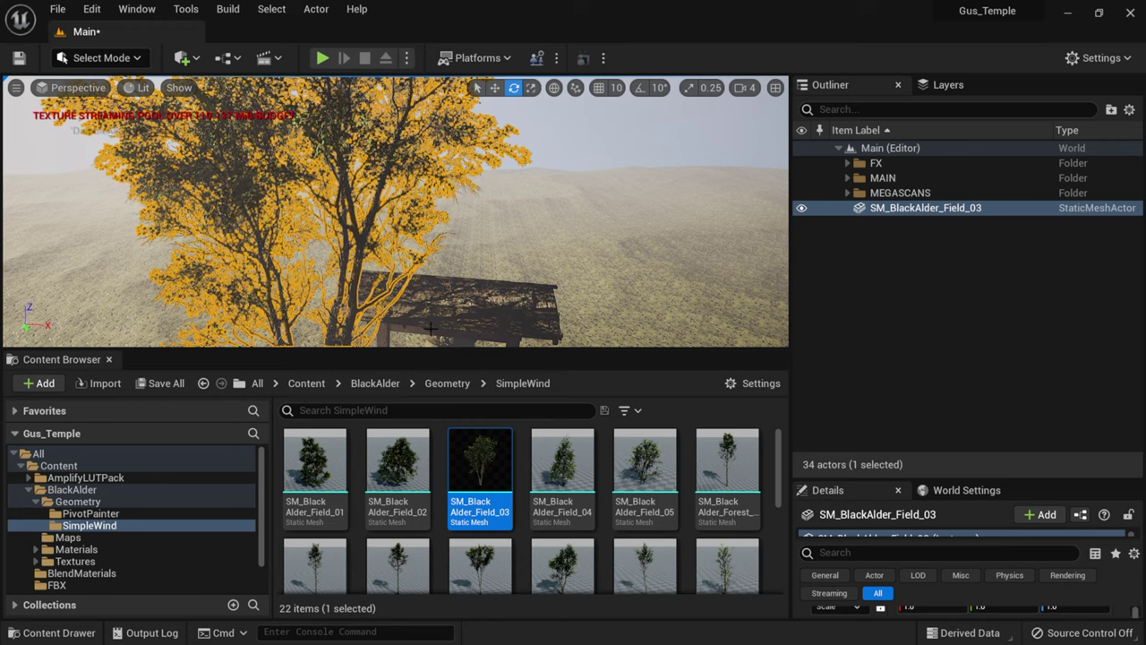
pyautogui.moveTo(460, 257); pyautogui.dragTo(461, 256, button='right')
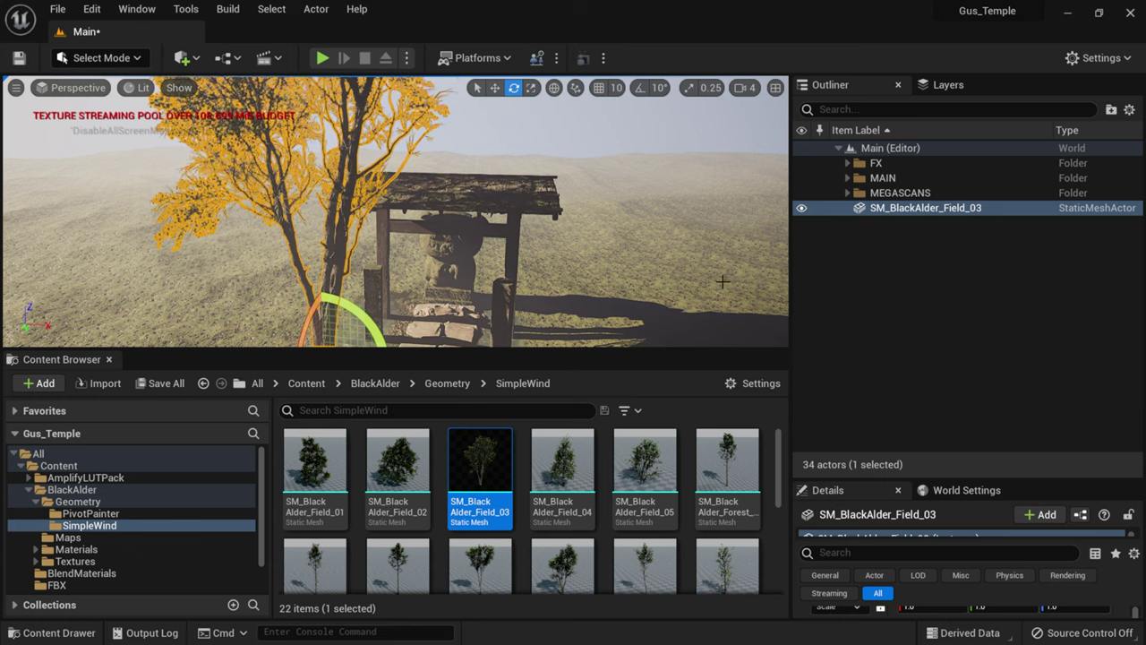
pyautogui.moveTo(446, 291); pyautogui.dragTo(366, 241, button='middle')
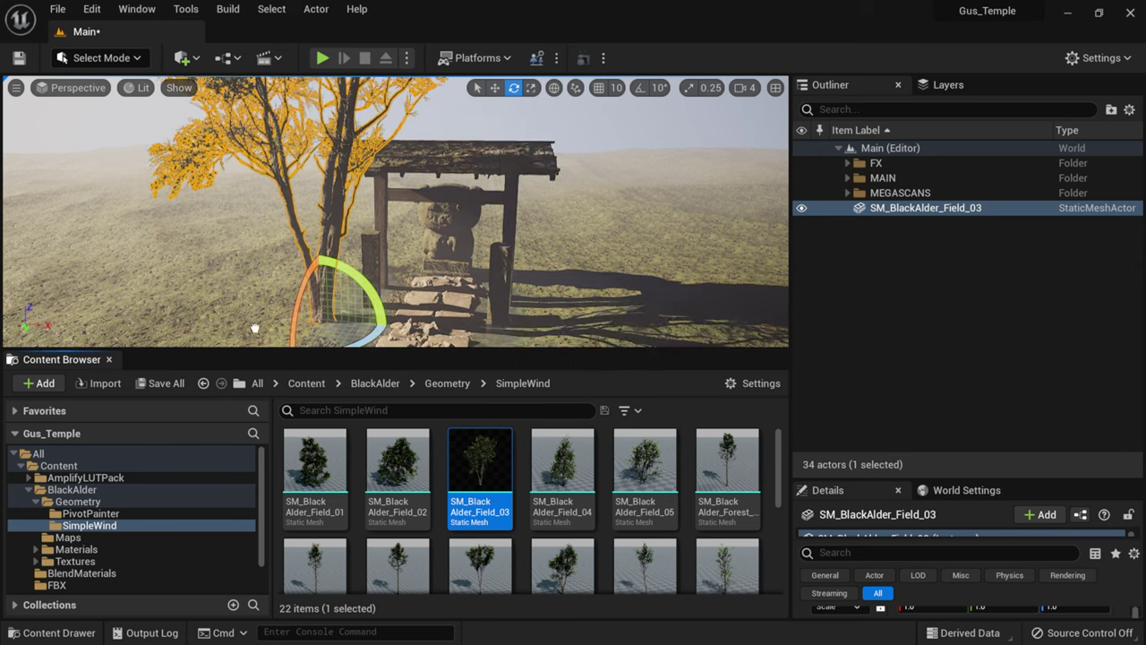
# Step: Try adding more SM_BlackAlder_Field_03 trees around the temple and one SM_BlackAlder_Field_04 tree behind its roof
pyautogui.hotkey('ctrl', 'd')
pyautogui.moveTo(479, 466); pyautogui.dragTo(707, 179)
pyautogui.click(562, 466)
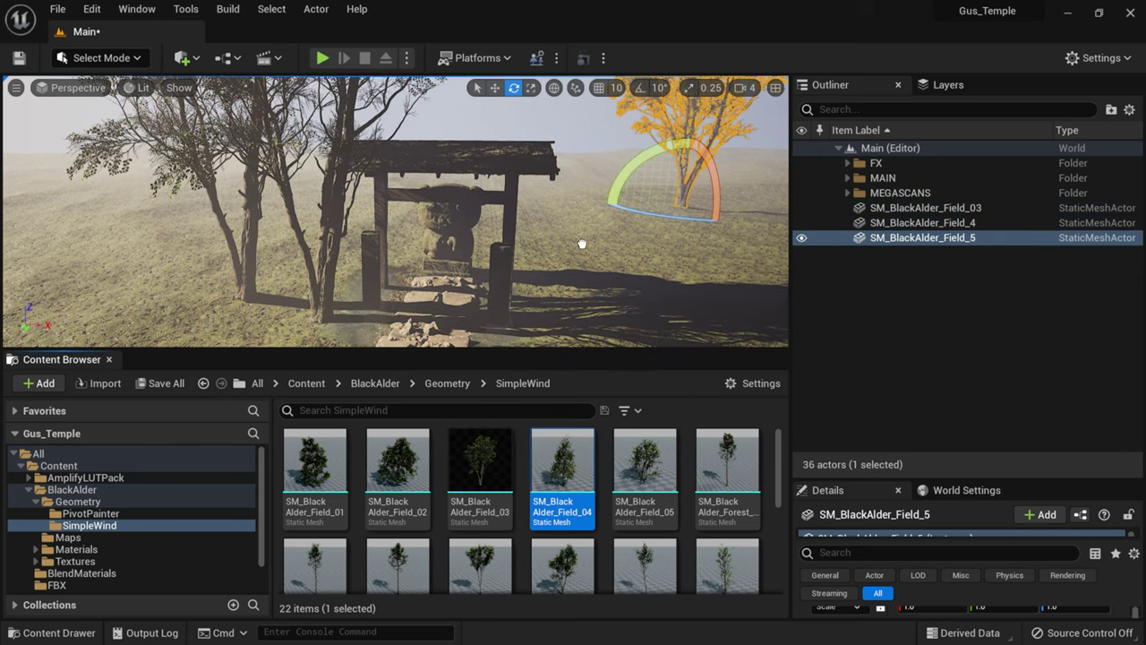
pyautogui.moveTo(562, 466); pyautogui.dragTo(595, 264)
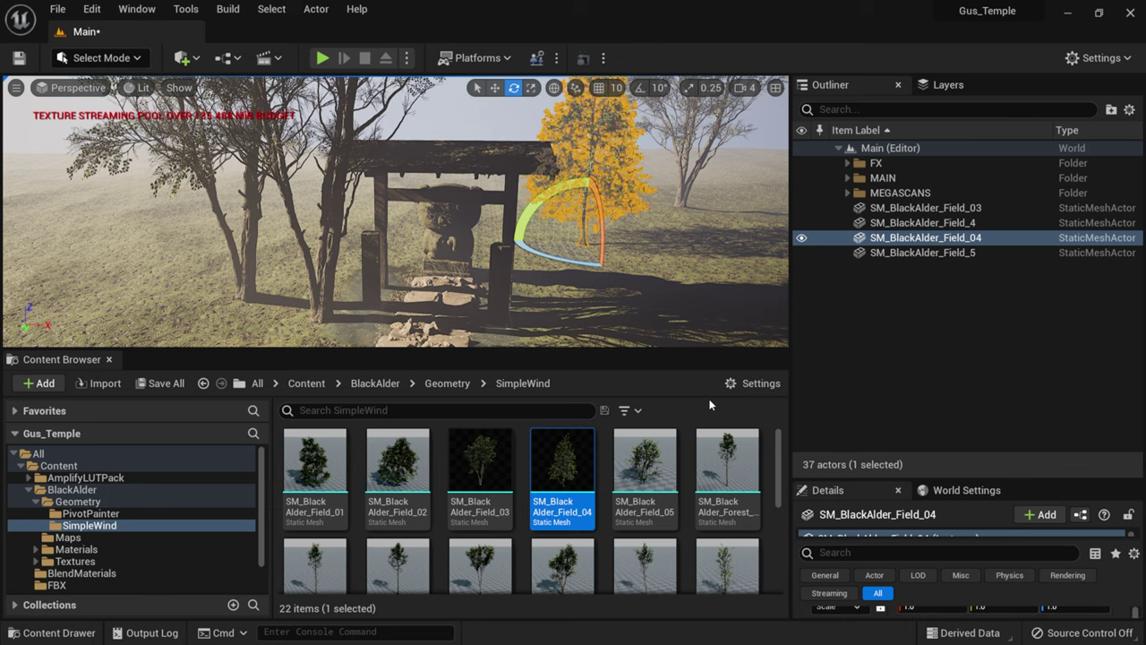
# Step: Undo the placement of all the black alder trees around the temple
pyautogui.hotkey('ctrl', 'z')
pyautogui.hotkey('ctrl', 'z')
pyautogui.hotkey('ctrl', 'z')
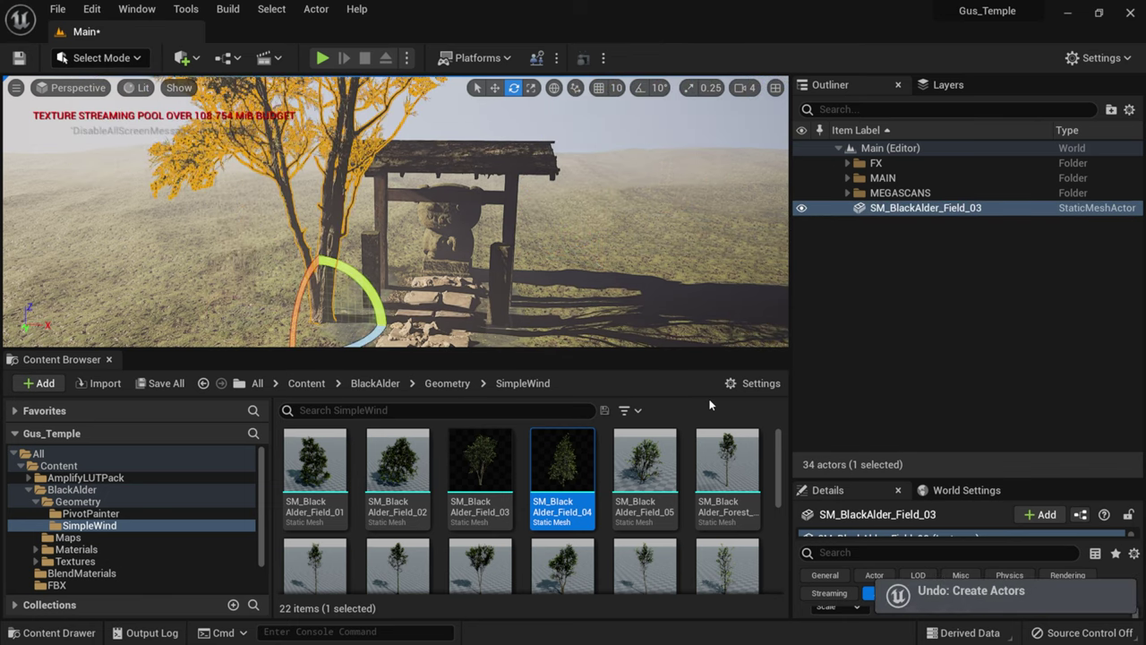
pyautogui.hotkey('ctrl', 'z')
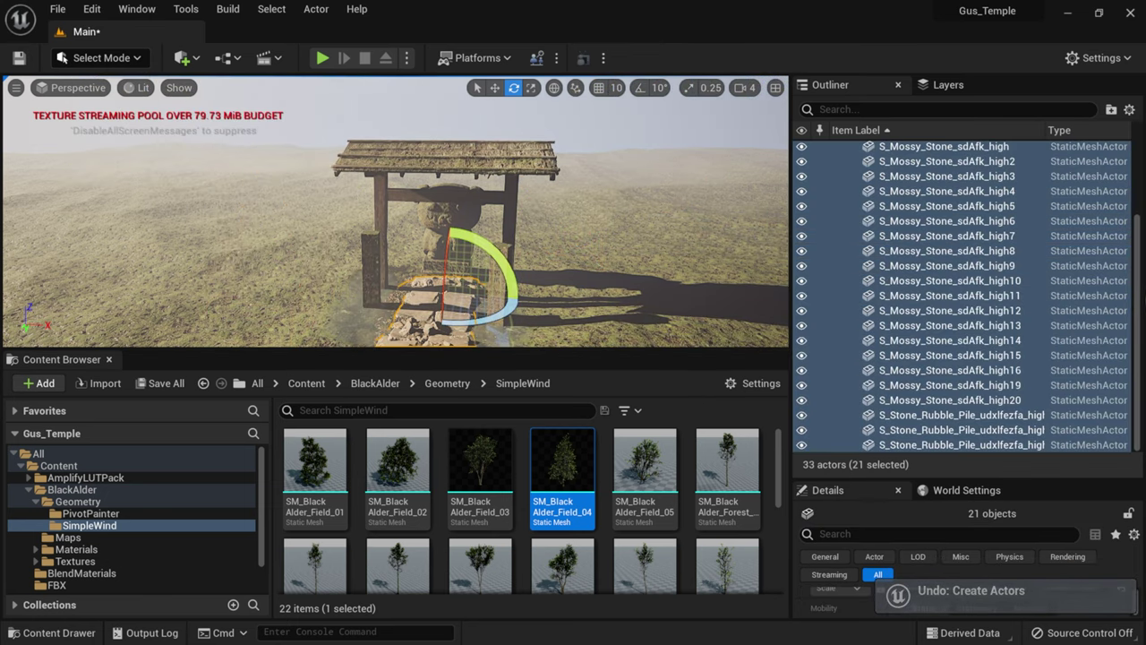
# Step: Collapse the MEGASCANS folder in the outliner and switch the editor to Foliage mode
pyautogui.scroll(4, 846, 213)
pyautogui.click(847, 192)
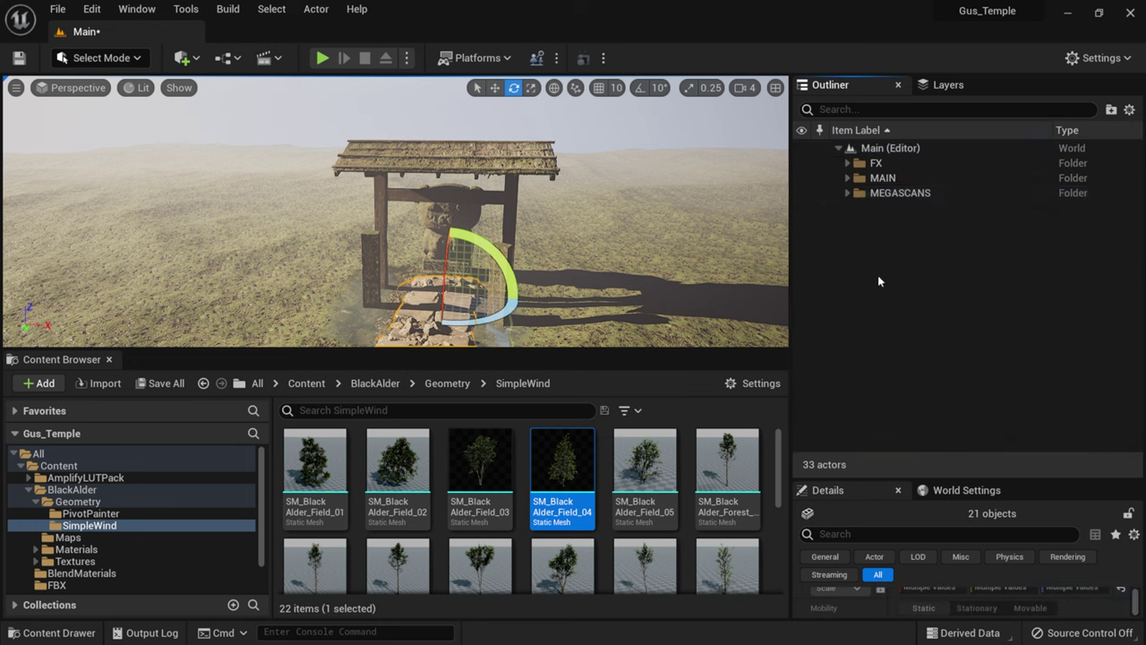
pyautogui.click(122, 59)
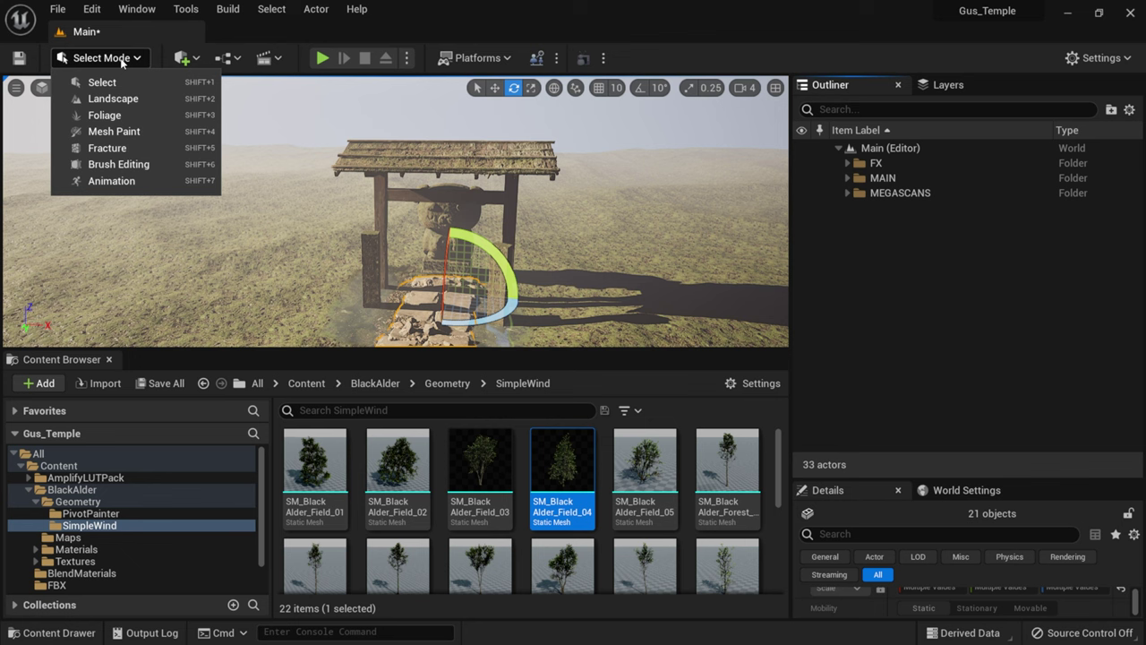
pyautogui.click(104, 118)
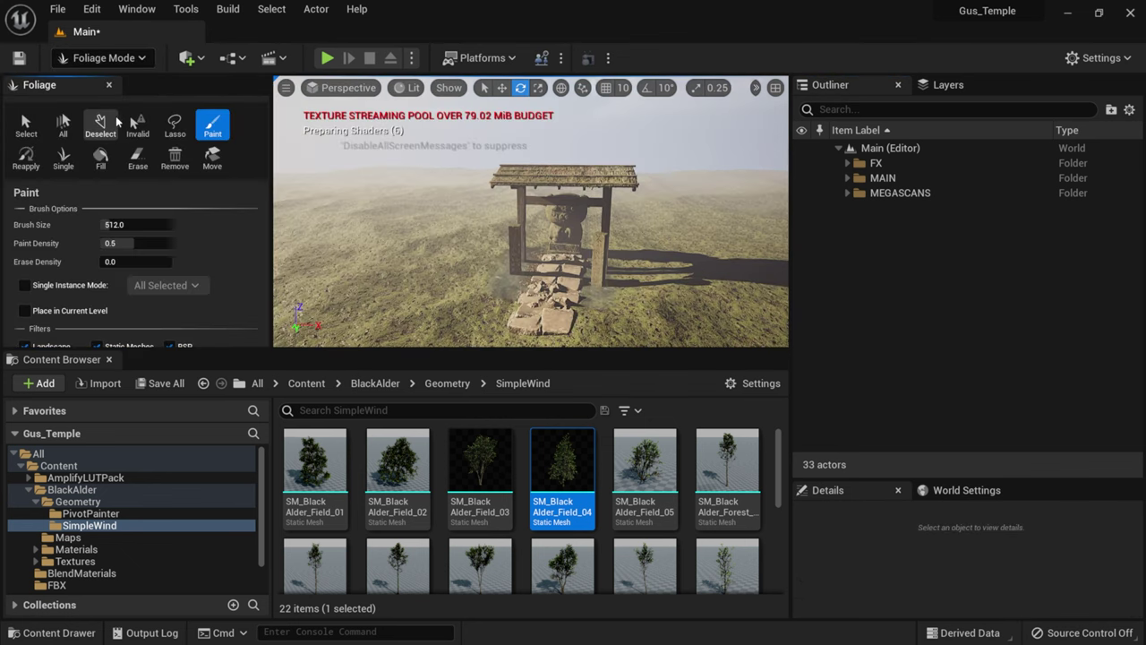
# Step: Close the docked Content Browser to free space for the foliage palette and the viewport
pyautogui.moveTo(310, 352); pyautogui.dragTo(310, 478)
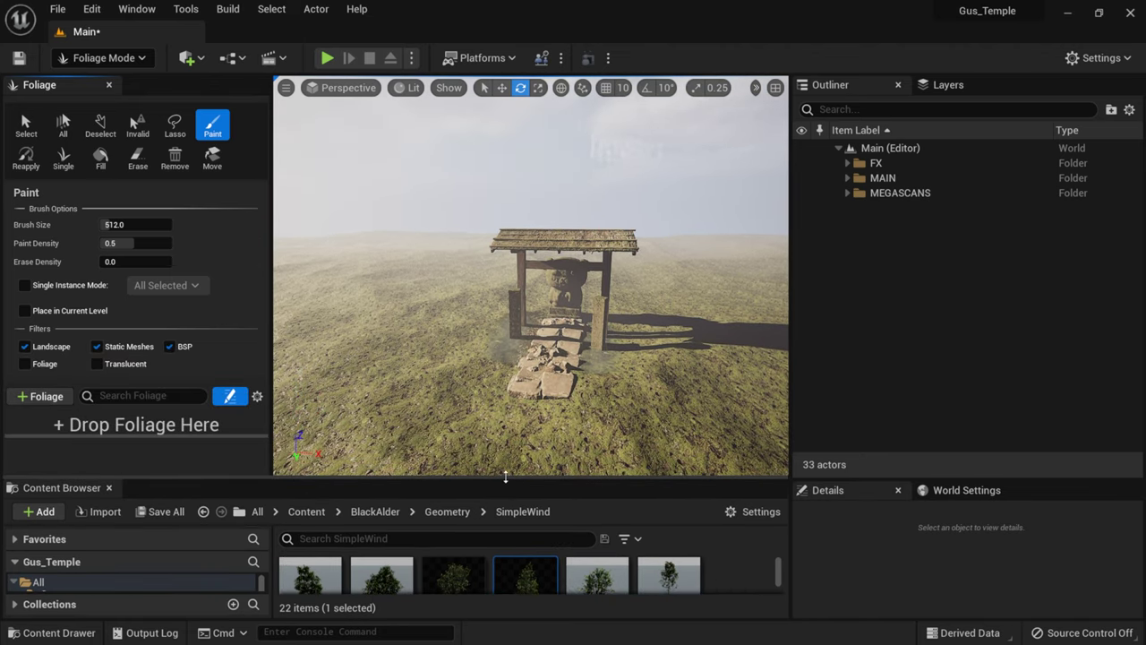
pyautogui.moveTo(504, 480); pyautogui.dragTo(516, 379)
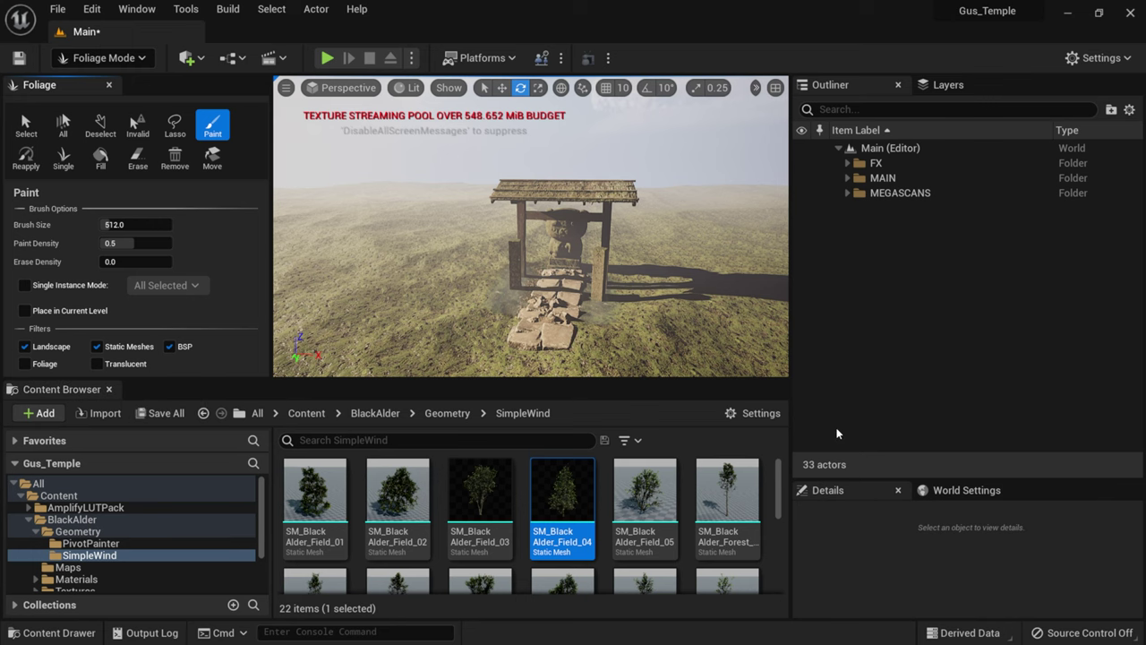
pyautogui.click(108, 389)
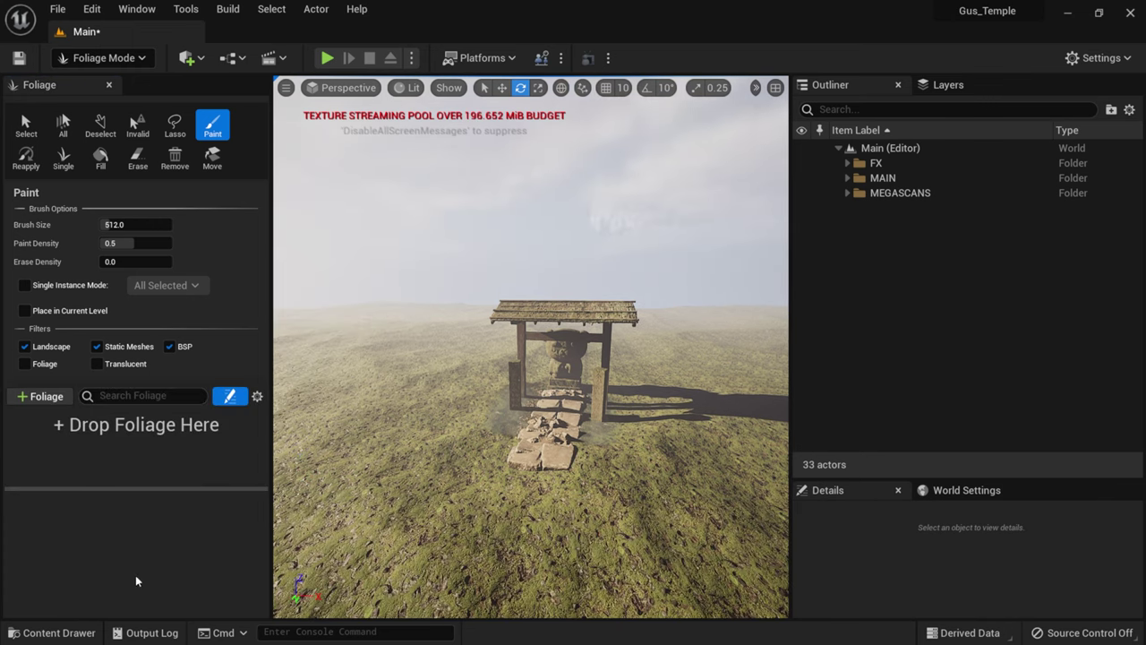
# Step: Open the BlackAlder/Geometry/SimpleWind folder in the Content Drawer and shrink the drawer to uncover the foliage drop area
pyautogui.click(56, 632)
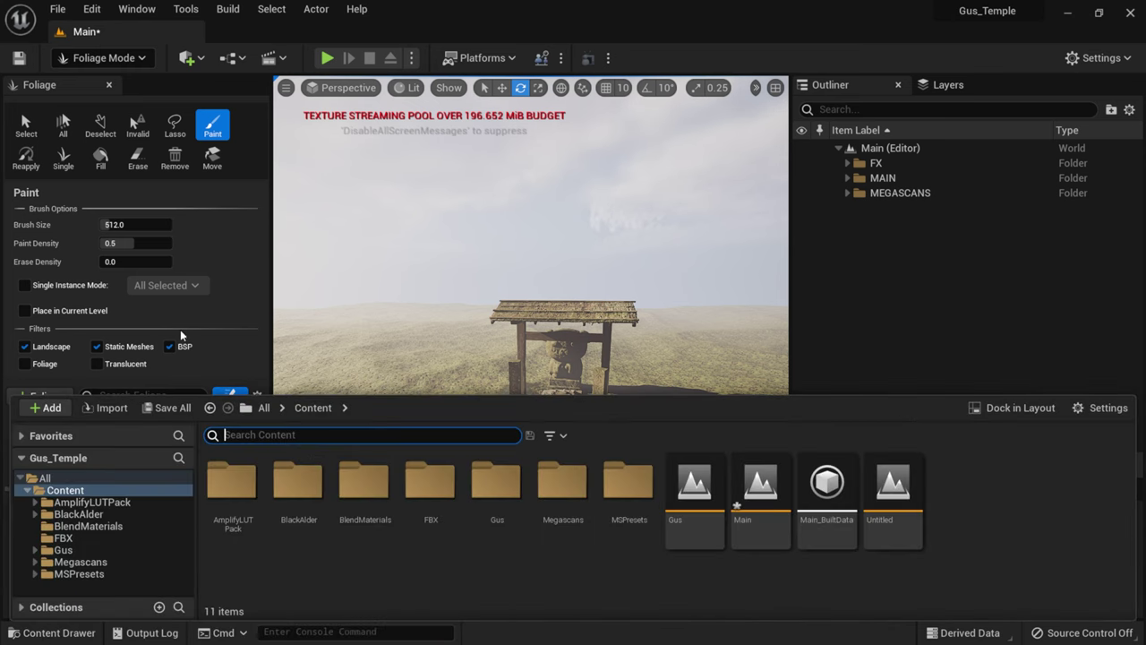
pyautogui.doubleClick(304, 491)
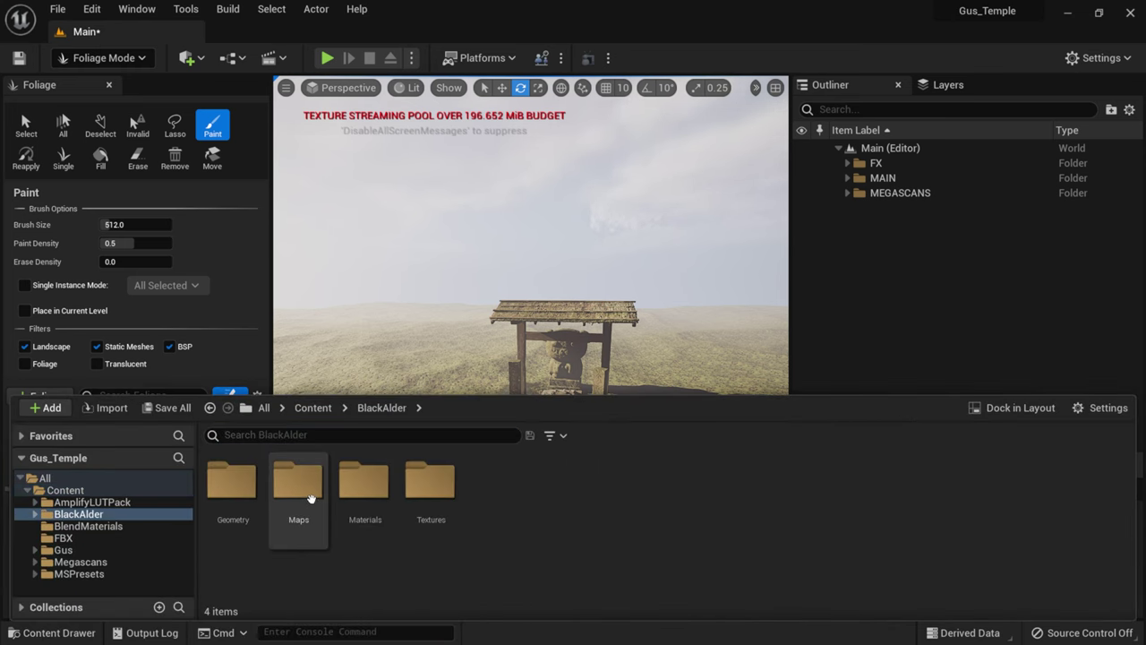
pyautogui.doubleClick(216, 488)
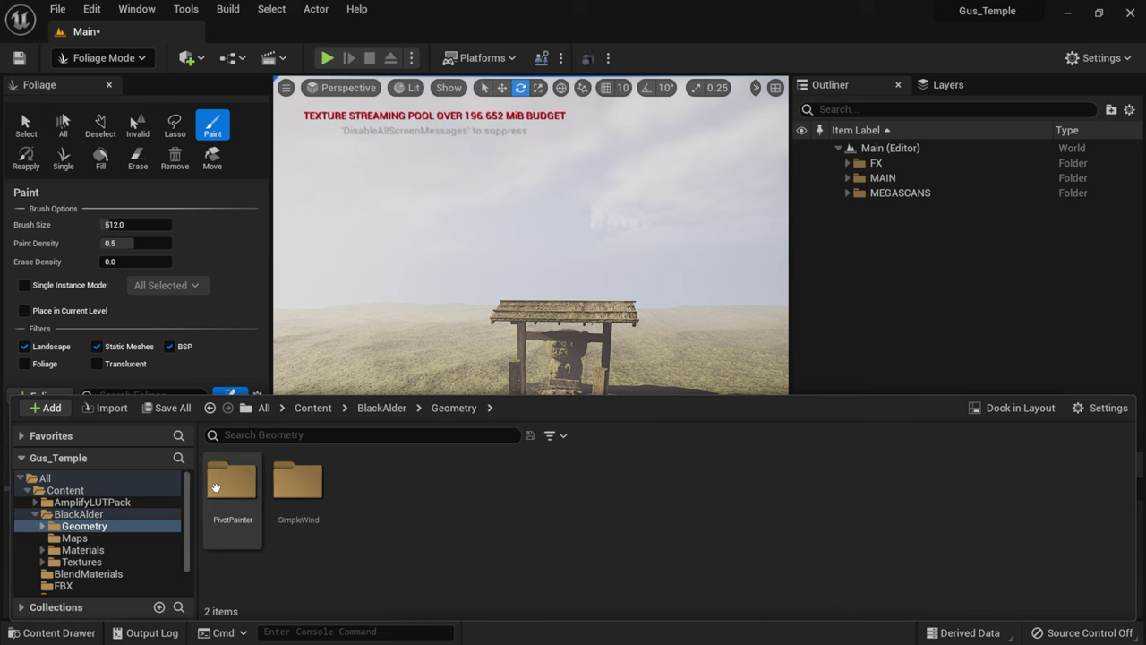
pyautogui.doubleClick(297, 484)
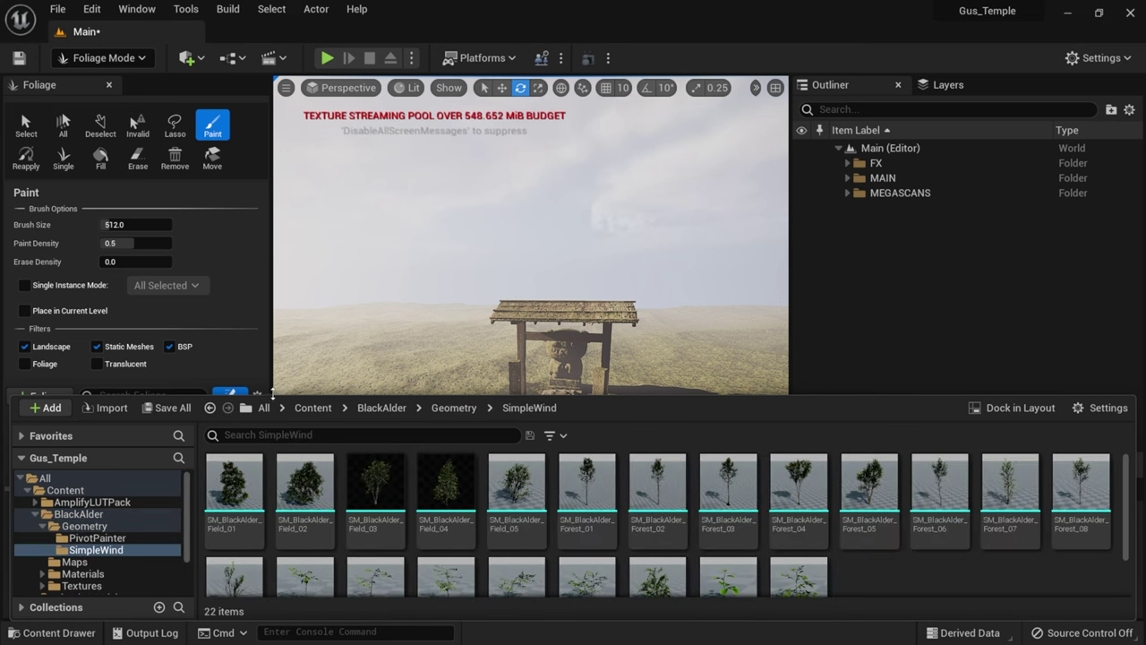
pyautogui.moveTo(271, 393); pyautogui.dragTo(284, 454)
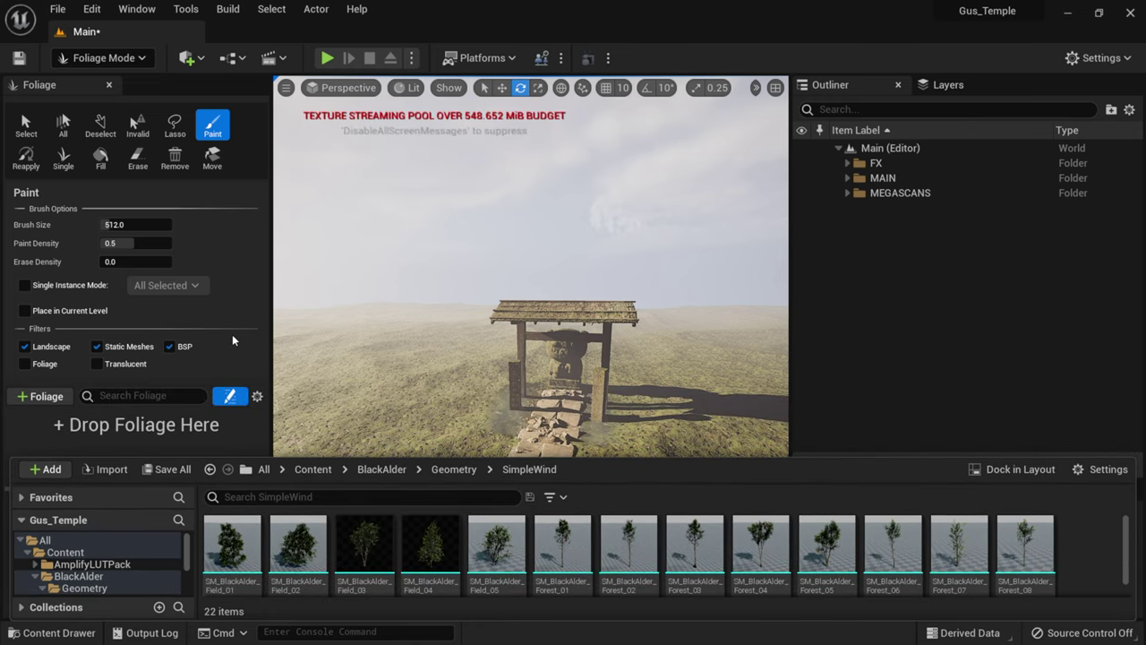
# Step: Add the five meshes SM_BlackAlder_Field_01 through SM_BlackAlder_Field_05 to the foliage palette as foliage types
pyautogui.click(363, 543)
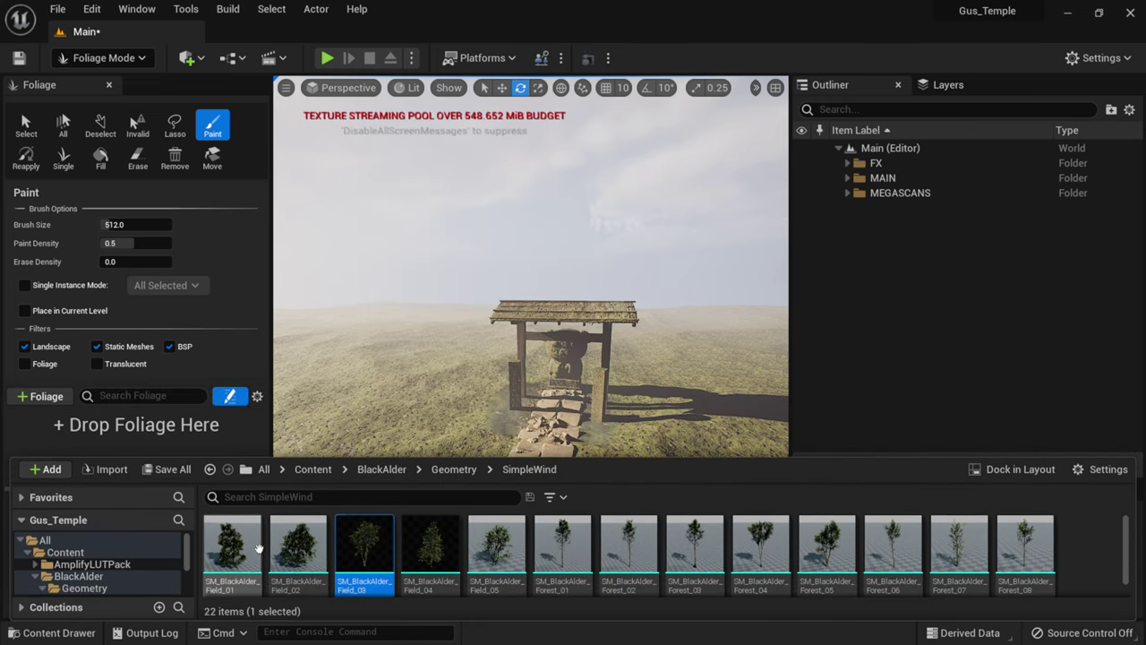
pyautogui.click(235, 544)
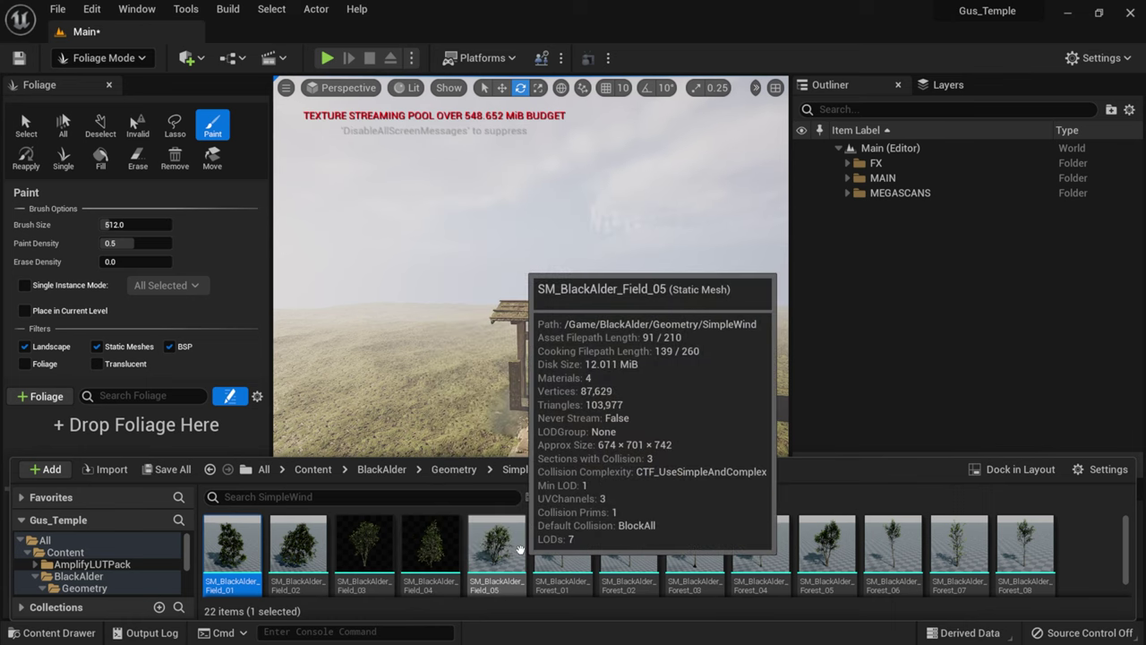
pyautogui.keyDown('shift'); pyautogui.click(519, 549); pyautogui.keyUp('shift')
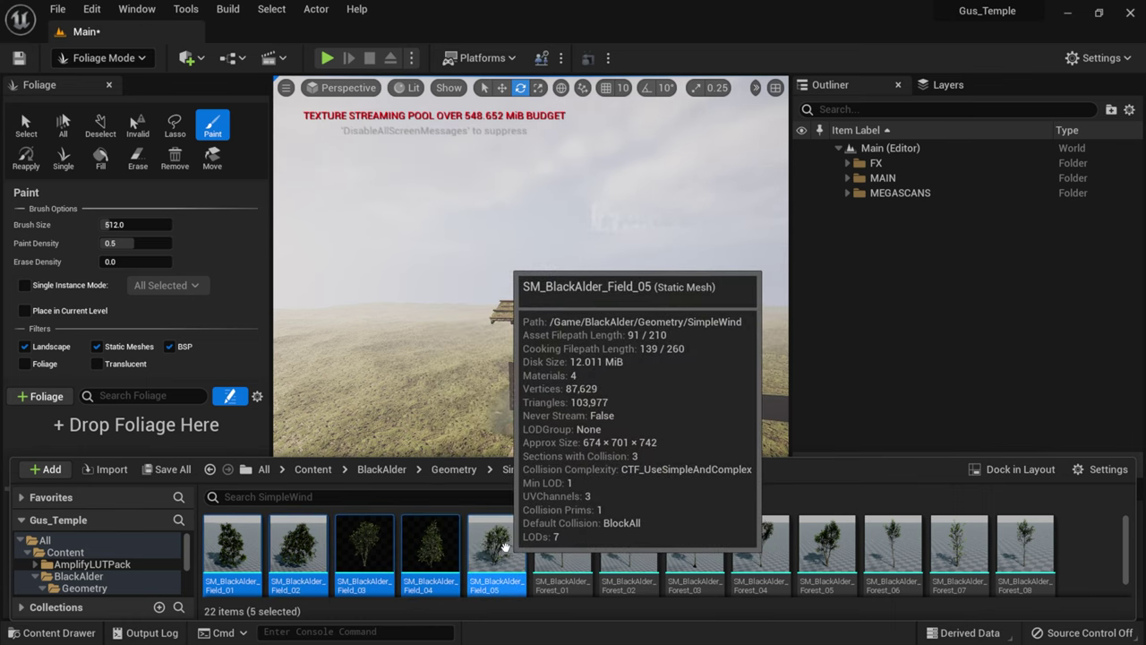
pyautogui.moveTo(515, 548); pyautogui.dragTo(181, 434)
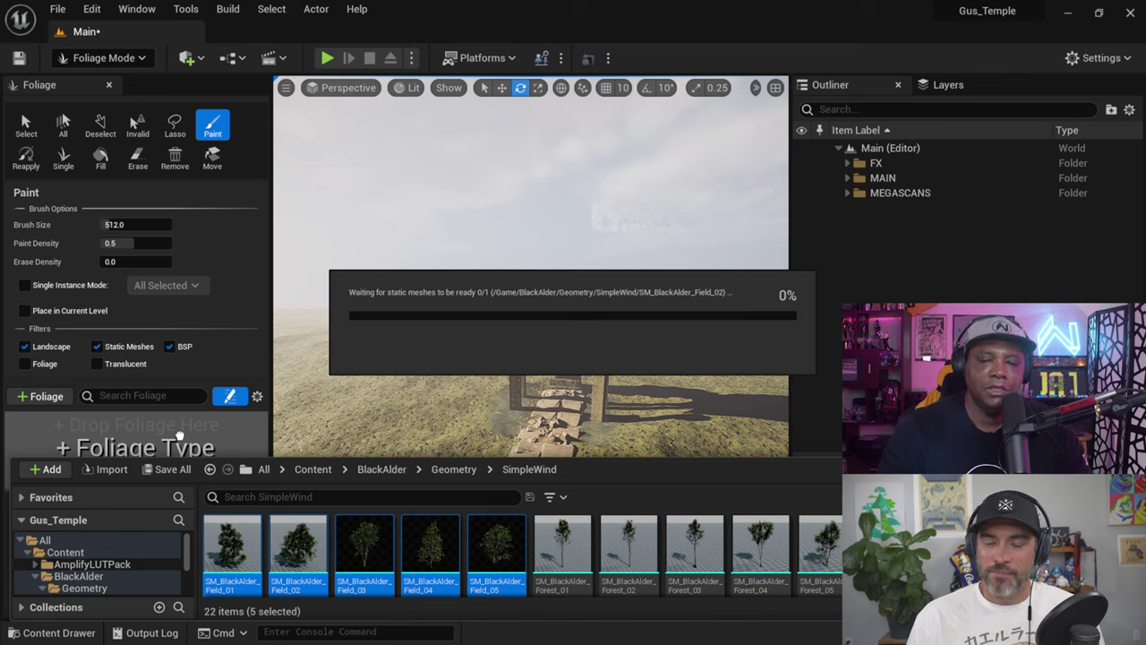
pyautogui.moveTo(179, 434); pyautogui.dragTo(179, 434)
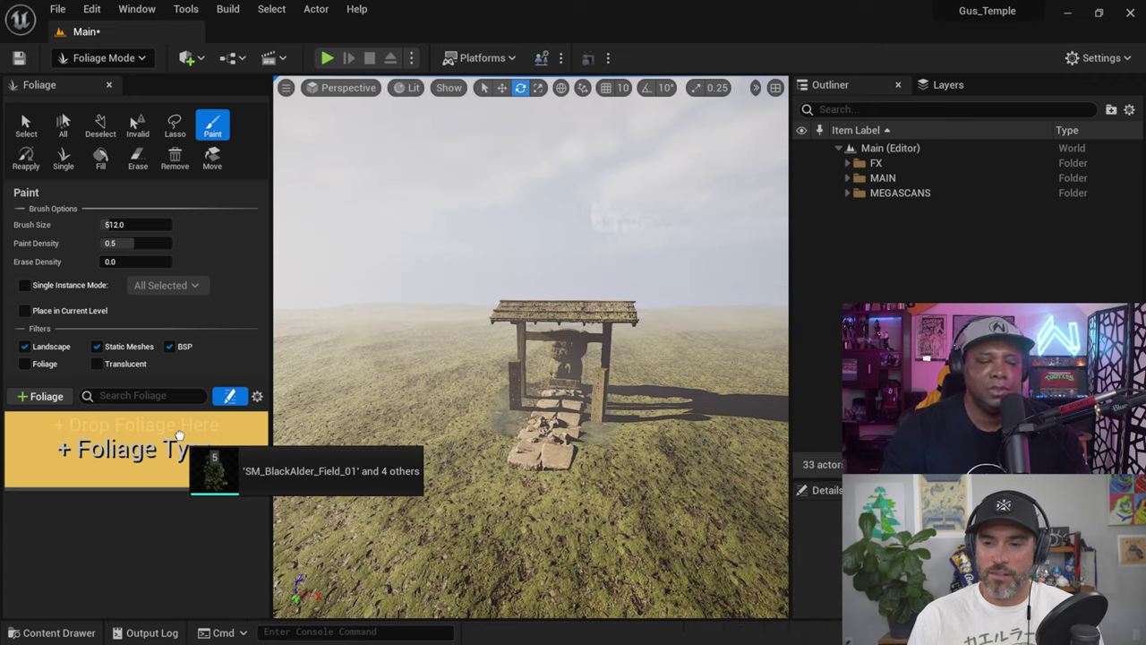
pyautogui.moveTo(179, 434); pyautogui.dragTo(180, 434)
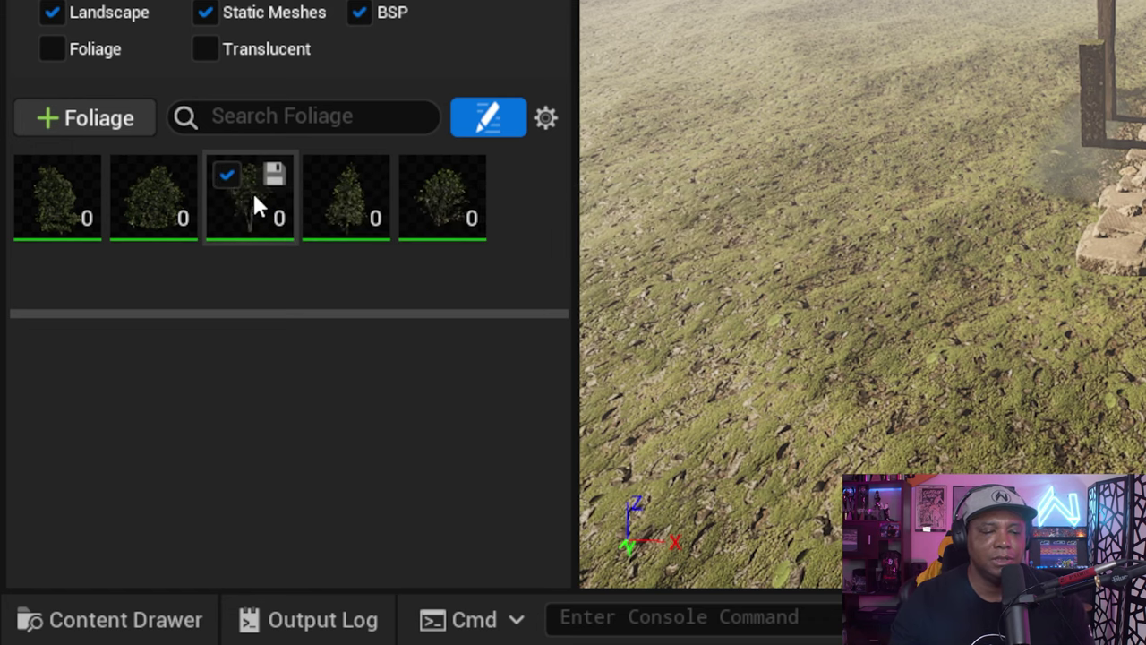
# Step: Try switching individual black alder foliage types off, and select all five types with painting active for each
pyautogui.click(226, 172)
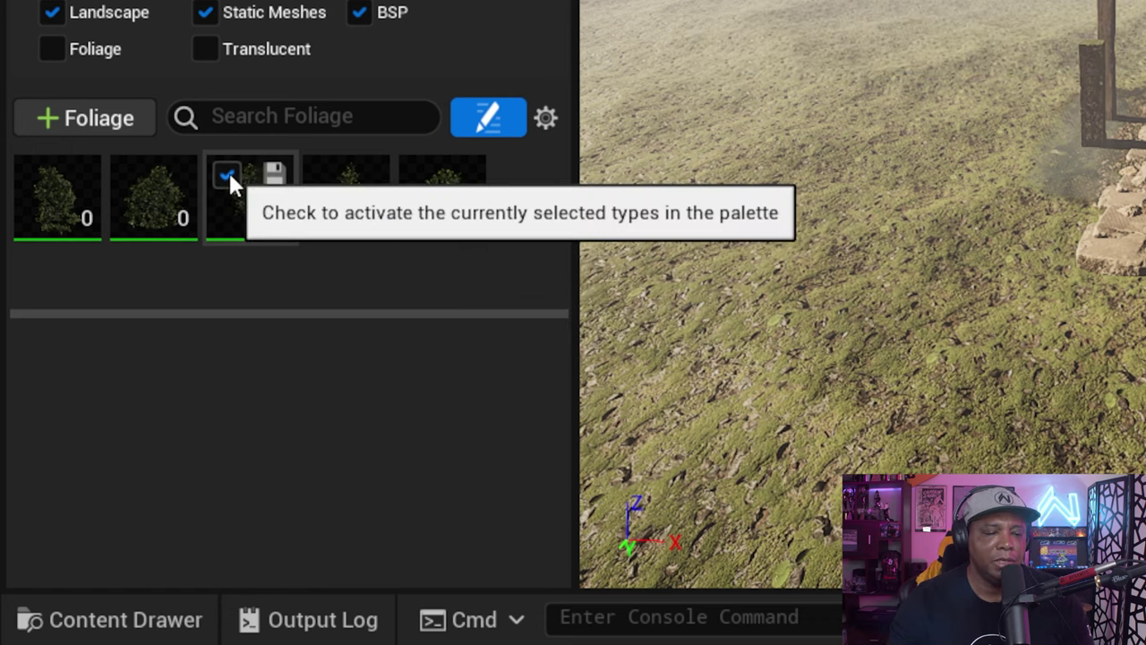
pyautogui.click(361, 208)
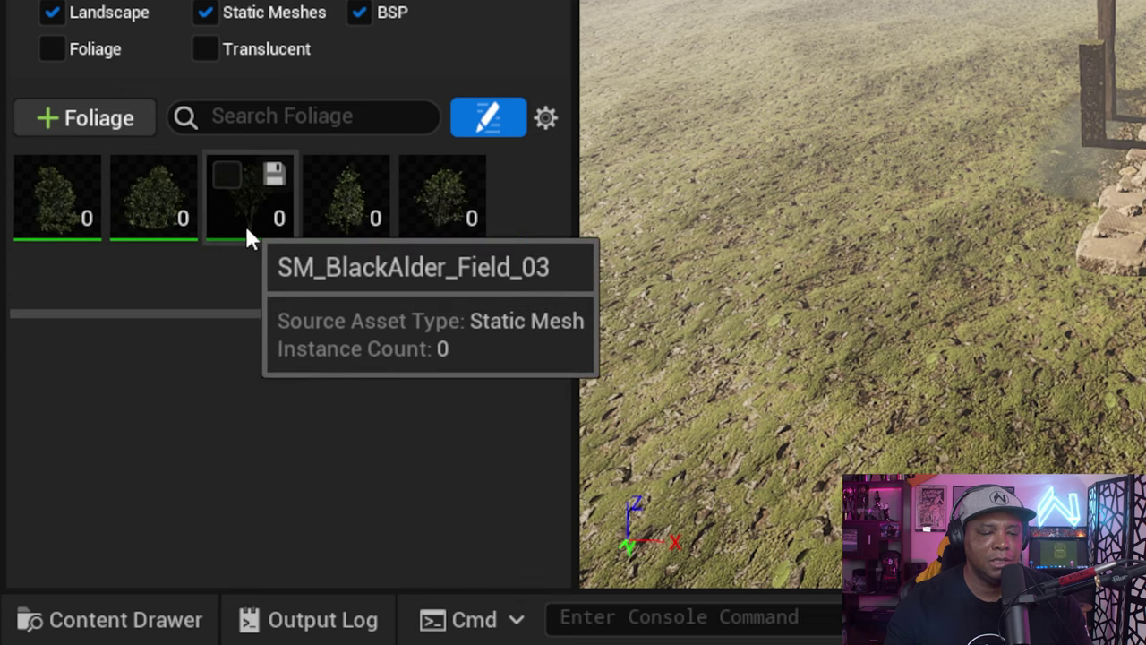
pyautogui.click(221, 178)
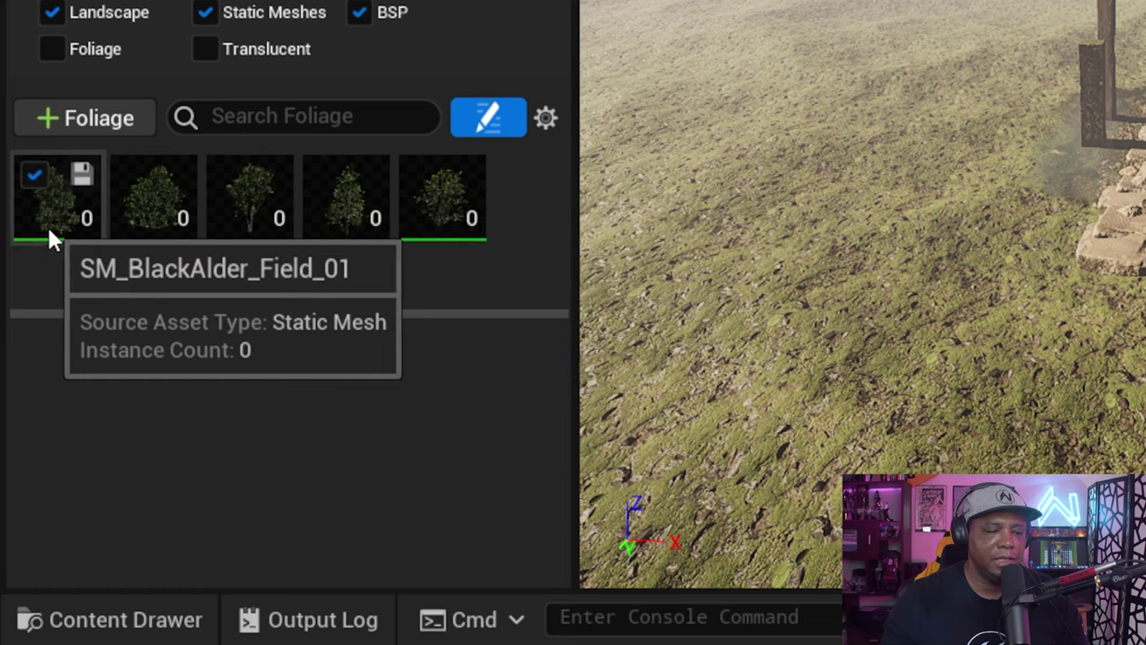
pyautogui.click(467, 225)
pyautogui.keyDown('shift'); pyautogui.click(68, 214); pyautogui.keyUp('shift')
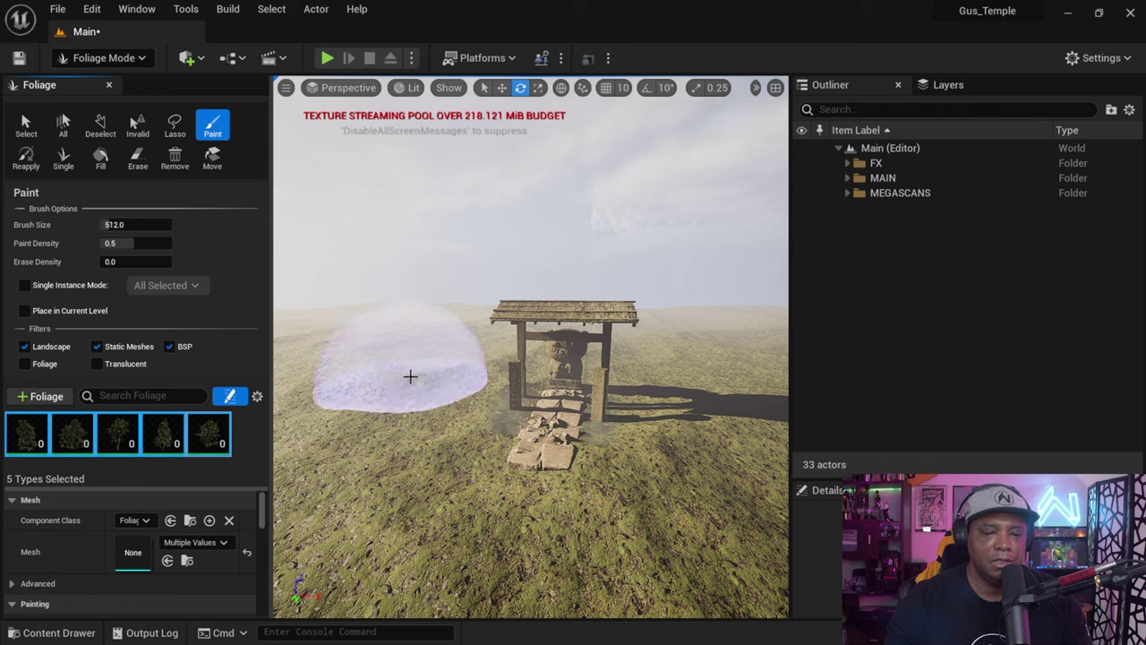
# Step: Try painting the five tree types beside the temple at paint densities of 0.5 and 0.1, undoing each attempt
pyautogui.click(408, 371)
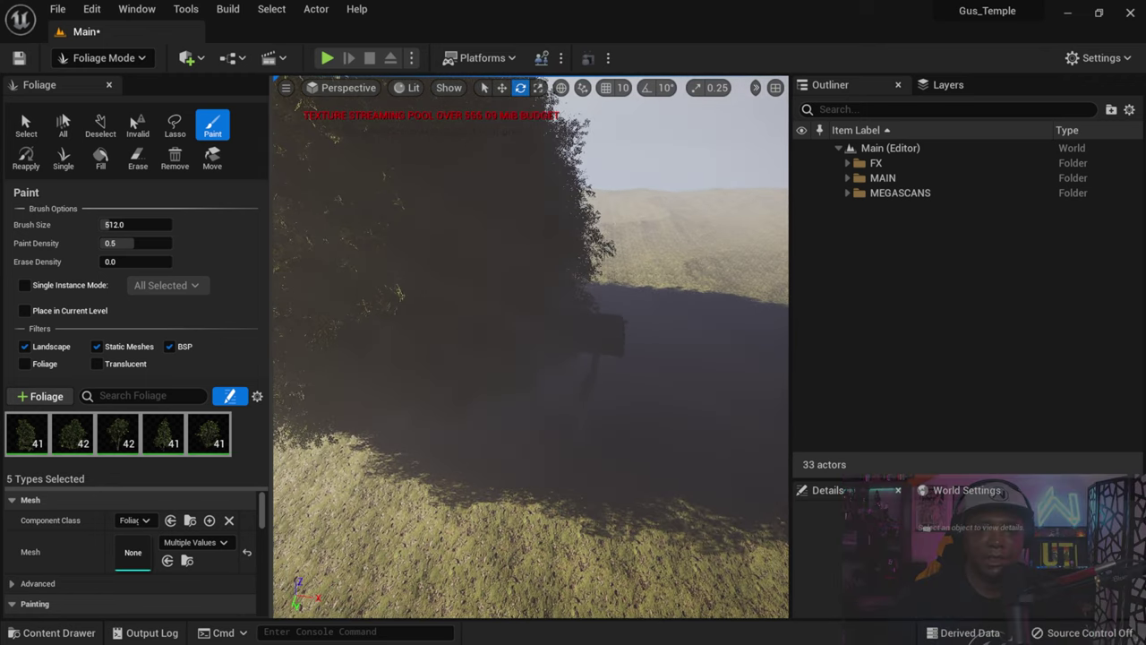
pyautogui.hotkey('ctrl', 'z')
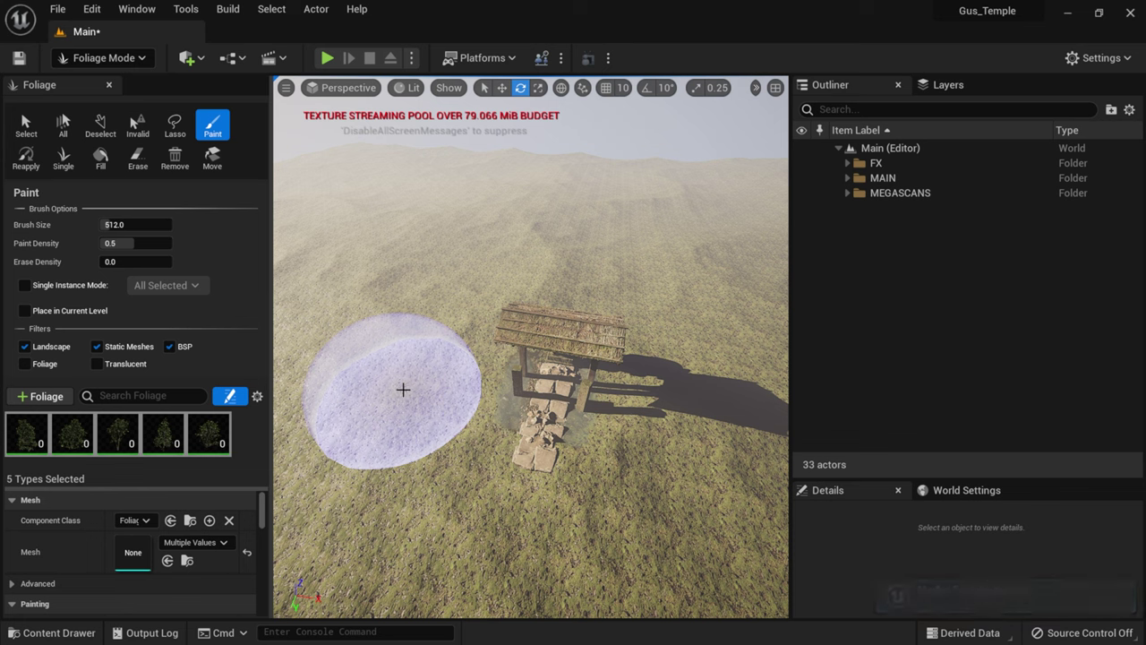
pyautogui.click(122, 247)
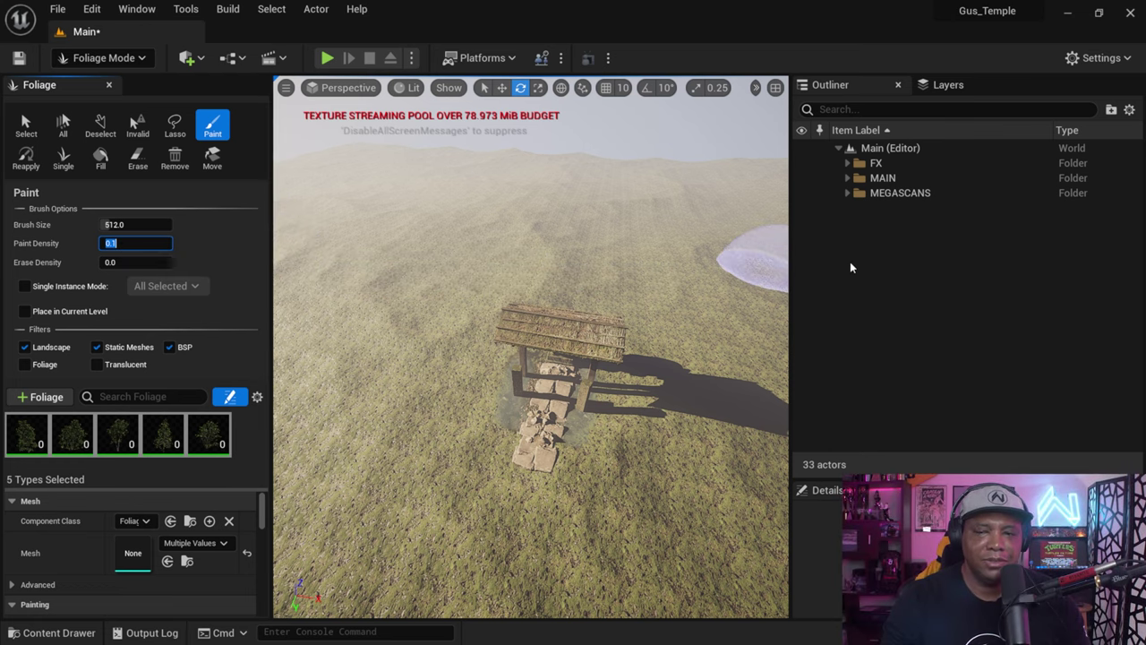
pyautogui.moveTo(794, 240); pyautogui.dragTo(984, 240)
pyautogui.moveTo(501, 264); pyautogui.dragTo(514, 277, button='right')
pyautogui.moveTo(546, 323); pyautogui.dragTo(535, 279, button='right')
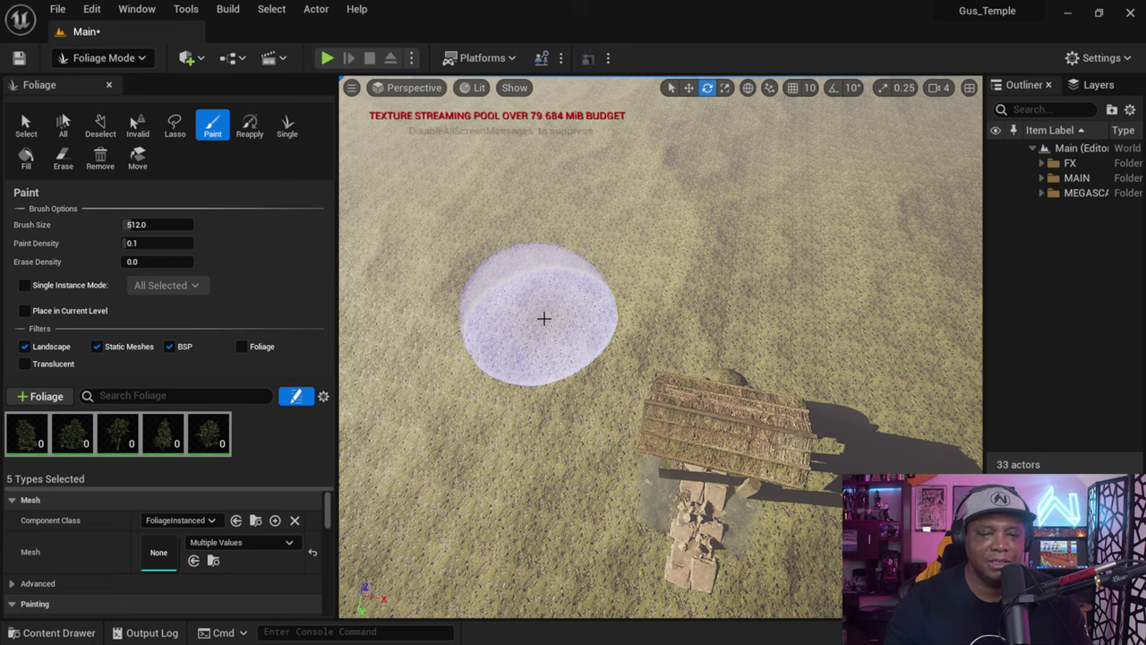
pyautogui.moveTo(555, 352)
pyautogui.mouseDown()
pyautogui.moveTo(585, 303)
pyautogui.moveTo(795, 274)
pyautogui.moveTo(838, 287)
pyautogui.moveTo(910, 445)
pyautogui.moveTo(677, 309)
pyautogui.moveTo(684, 348)
pyautogui.mouseUp()
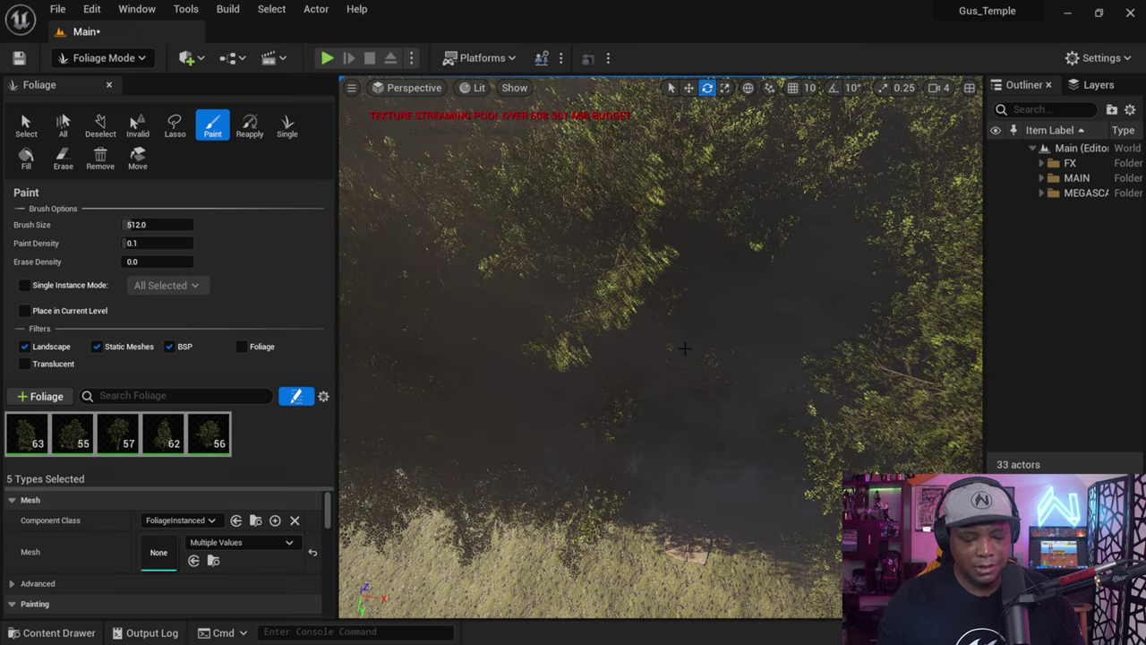
pyautogui.hotkey('ctrl', 'z')
# Step: Try painting the trees behind the temple with the paint density set to 0.05, and undo the stroke
pyautogui.click(134, 243)
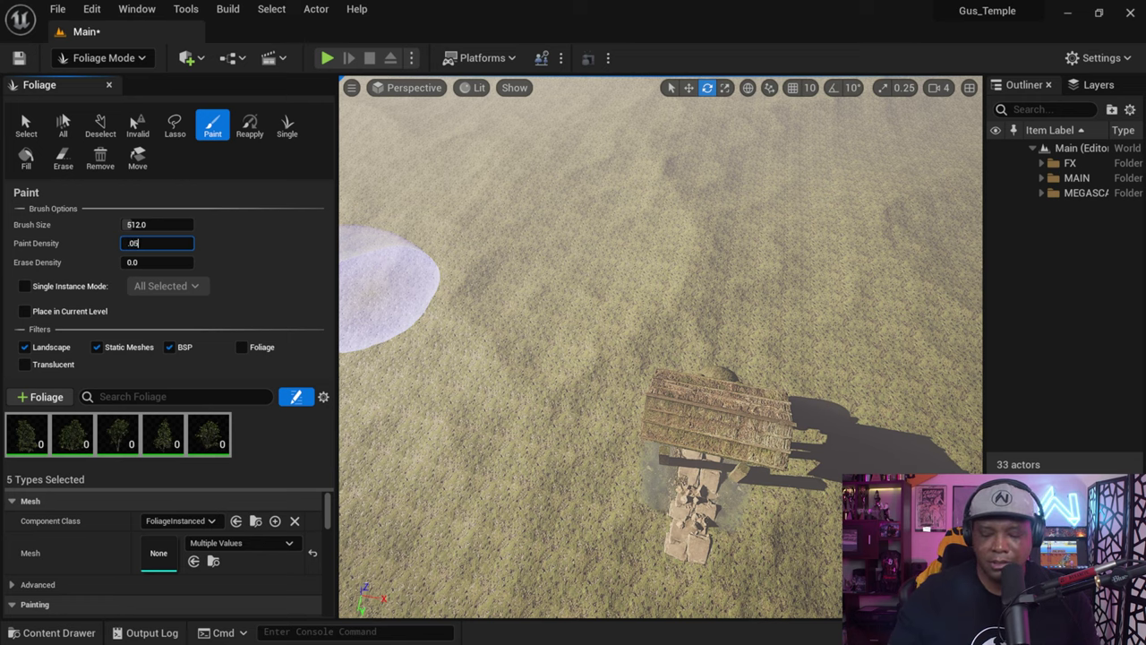
pyautogui.moveTo(516, 297)
pyautogui.mouseDown()
pyautogui.moveTo(547, 273)
pyautogui.moveTo(474, 278)
pyautogui.moveTo(425, 378)
pyautogui.moveTo(672, 246)
pyautogui.moveTo(822, 278)
pyautogui.moveTo(836, 306)
pyautogui.mouseUp()
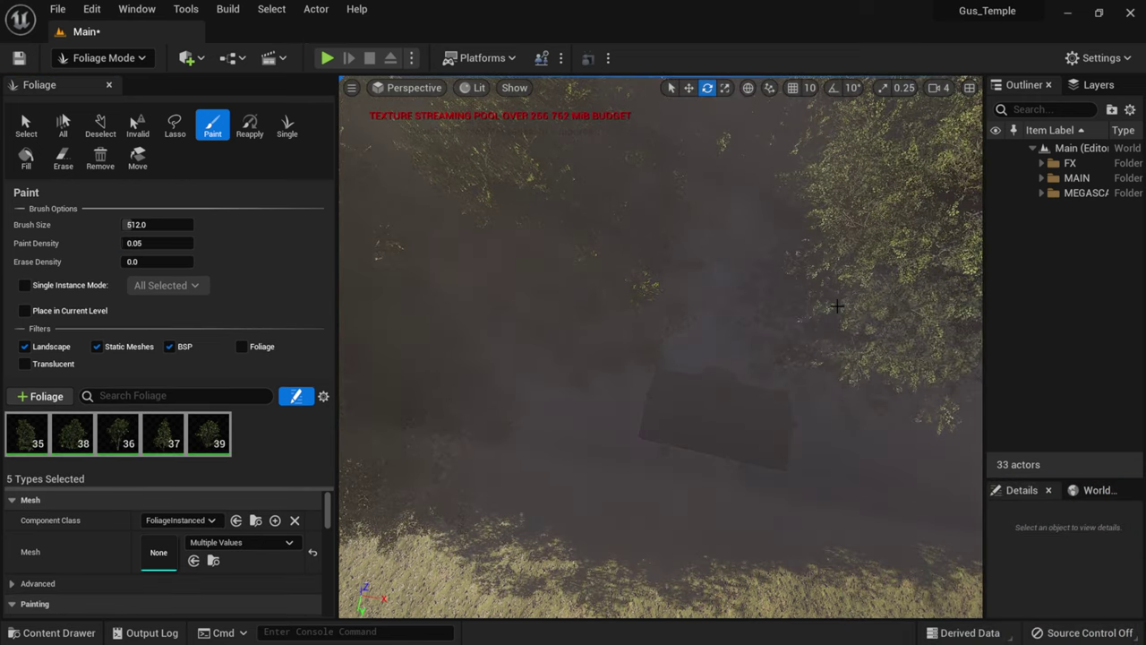
pyautogui.hotkey('ctrl', 'z')
# Step: Set the paint density to 0.01 and paint the five black alder types in a band behind the temple
pyautogui.click(157, 242)
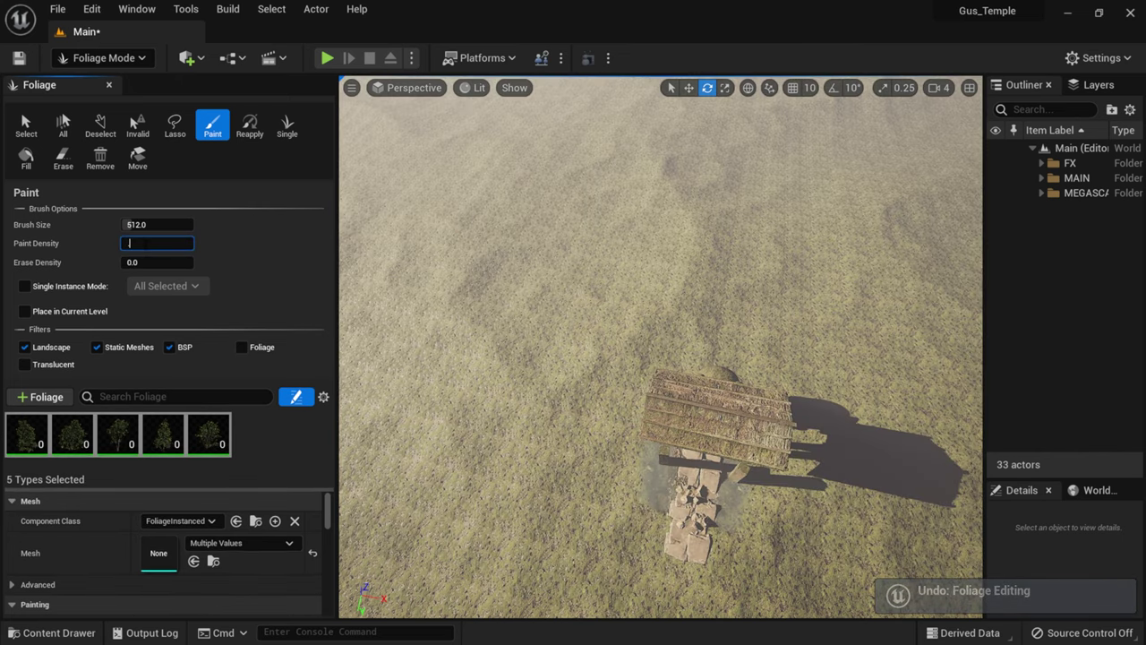
pyautogui.moveTo(396, 256)
pyautogui.mouseDown()
pyautogui.moveTo(435, 268)
pyautogui.moveTo(461, 289)
pyautogui.moveTo(585, 246)
pyautogui.moveTo(801, 261)
pyautogui.moveTo(876, 312)
pyautogui.moveTo(890, 345)
pyautogui.moveTo(809, 422)
pyautogui.mouseUp()
pyautogui.moveTo(809, 422); pyautogui.dragTo(808, 422, button='right')
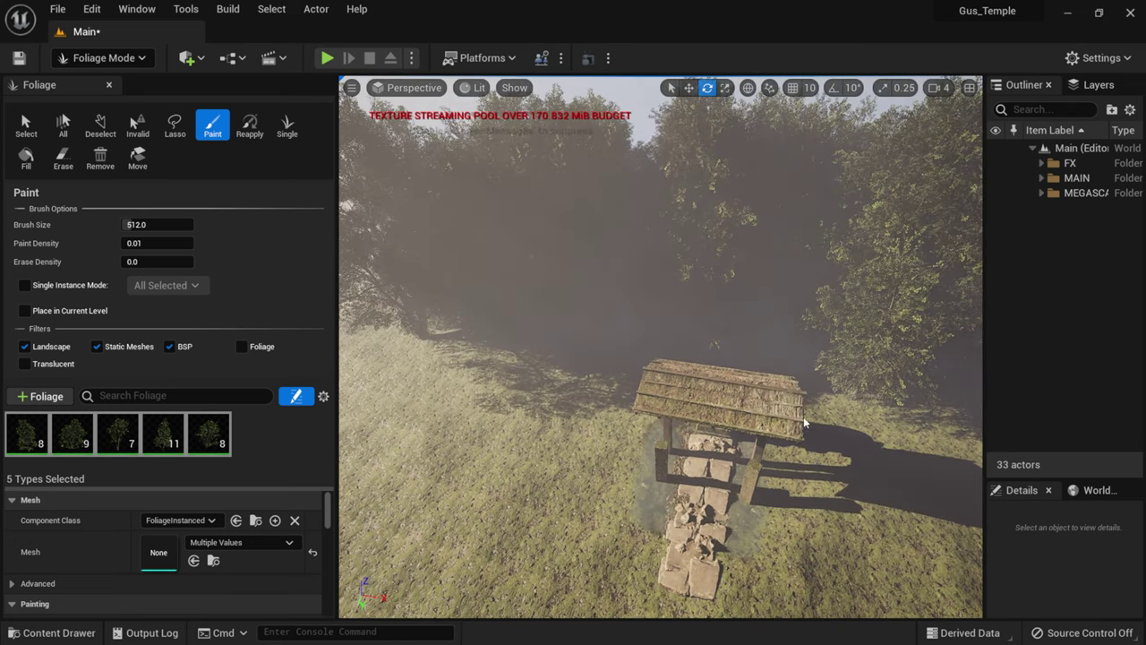
# Step: Paint more black alder trees along the sides and in front of the temple at 0.01 density, and check the forest from a distance
pyautogui.moveTo(429, 356)
pyautogui.mouseDown()
pyautogui.moveTo(397, 390)
pyautogui.moveTo(377, 463)
pyautogui.mouseUp()
pyautogui.moveTo(422, 421); pyautogui.dragTo(560, 294, button='right')
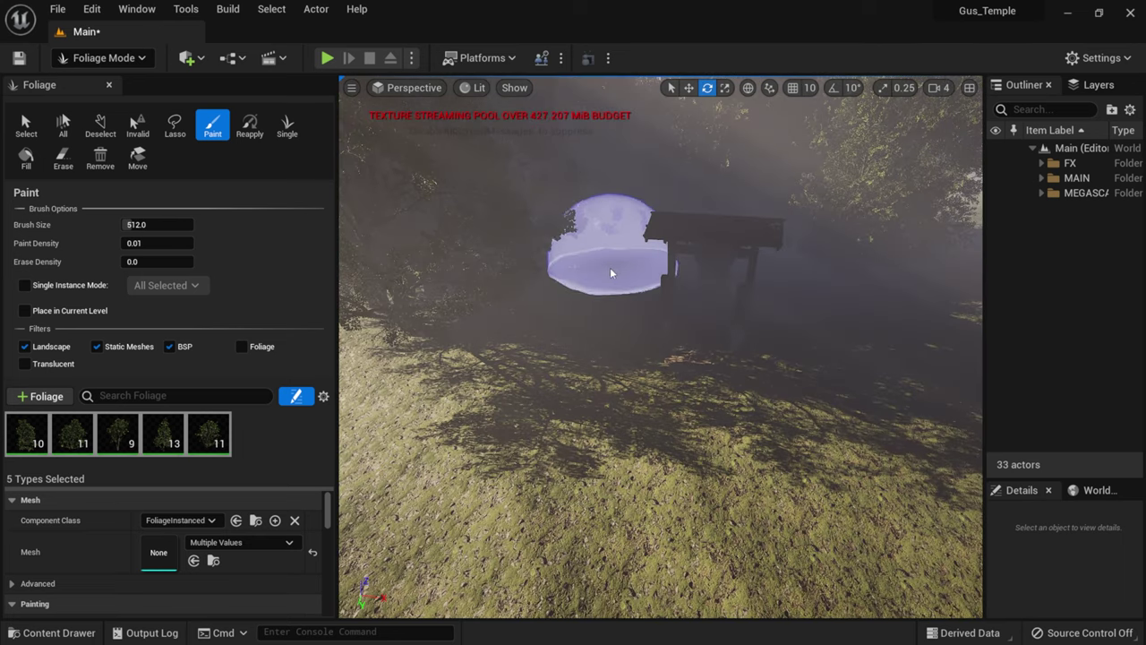
pyautogui.moveTo(587, 306)
pyautogui.mouseDown()
pyautogui.moveTo(555, 303)
pyautogui.moveTo(486, 346)
pyautogui.moveTo(435, 389)
pyautogui.moveTo(416, 426)
pyautogui.mouseUp()
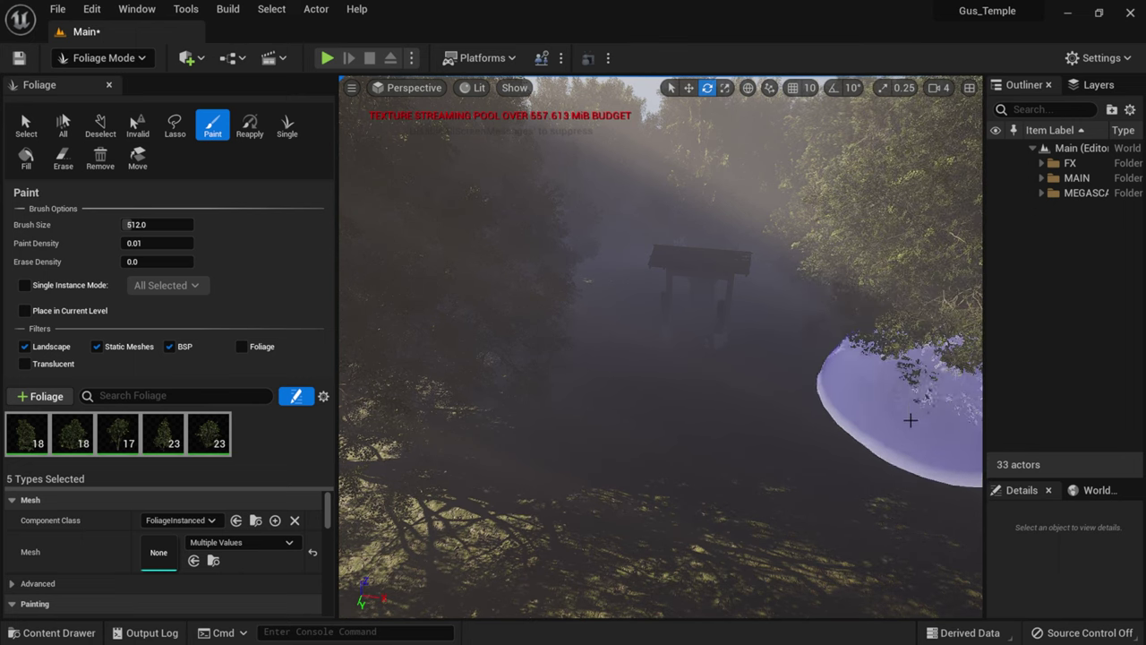
pyautogui.moveTo(908, 421)
pyautogui.mouseDown()
pyautogui.moveTo(711, 358)
pyautogui.moveTo(703, 330)
pyautogui.moveTo(715, 318)
pyautogui.mouseUp()
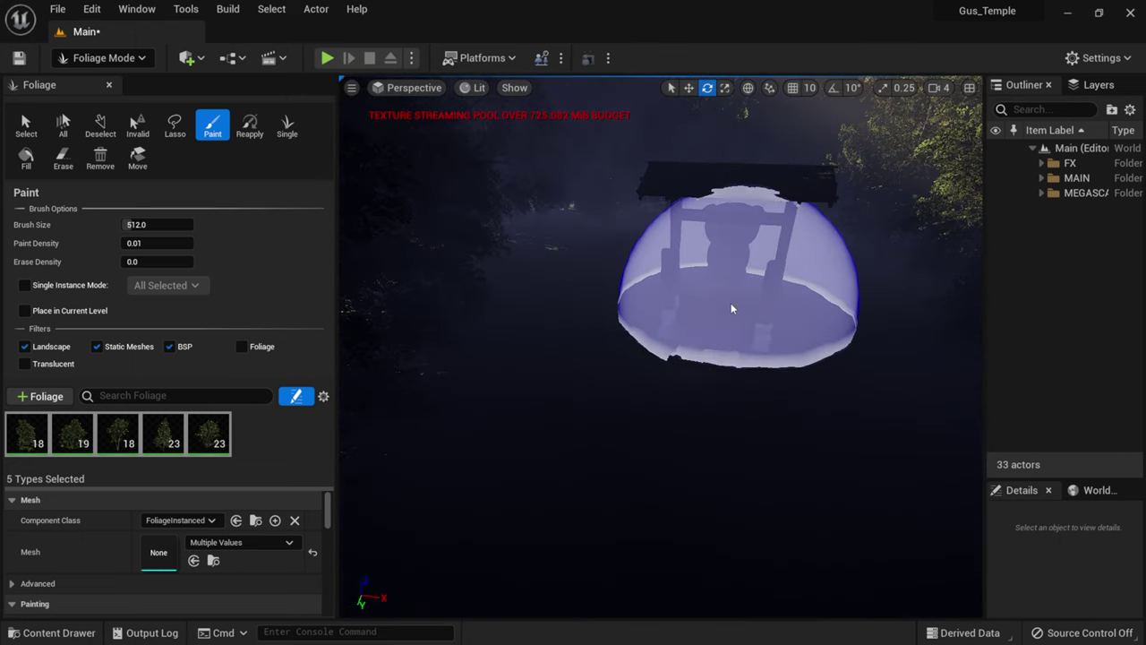
pyautogui.moveTo(680, 260)
pyautogui.mouseDown(button='right')
pyautogui.moveTo(686, 177)
pyautogui.moveTo(670, 182)
pyautogui.moveTo(669, 170)
pyautogui.moveTo(624, 324)
pyautogui.mouseUp(button='right')
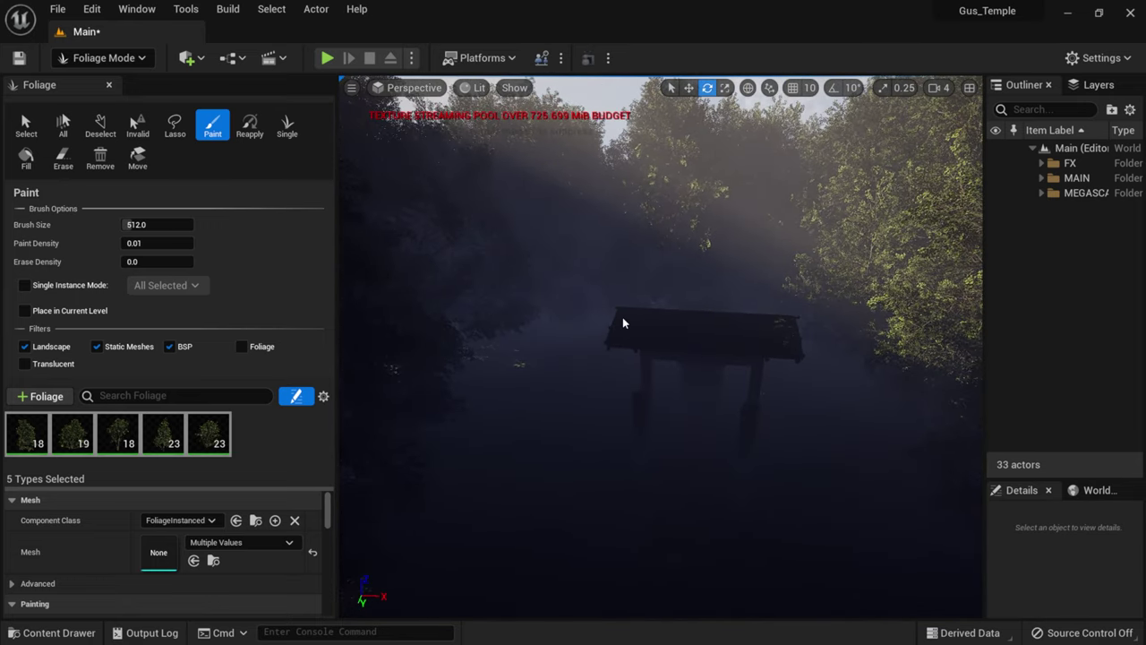
pyautogui.scroll(-5, 627, 327)
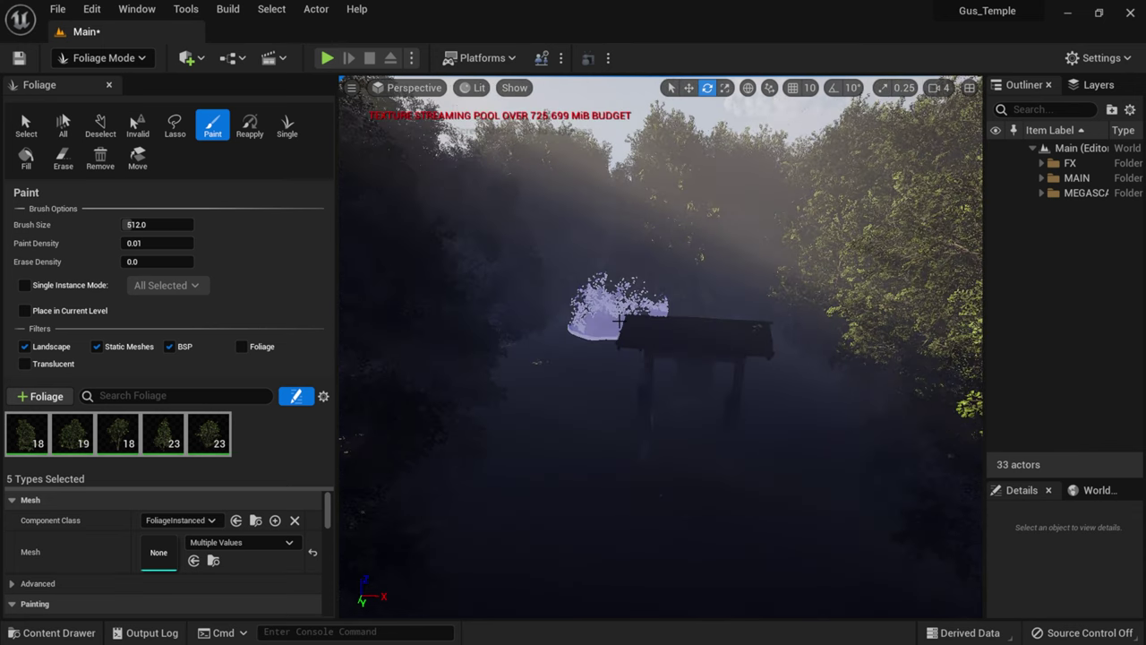
pyautogui.scroll(5, 642, 399)
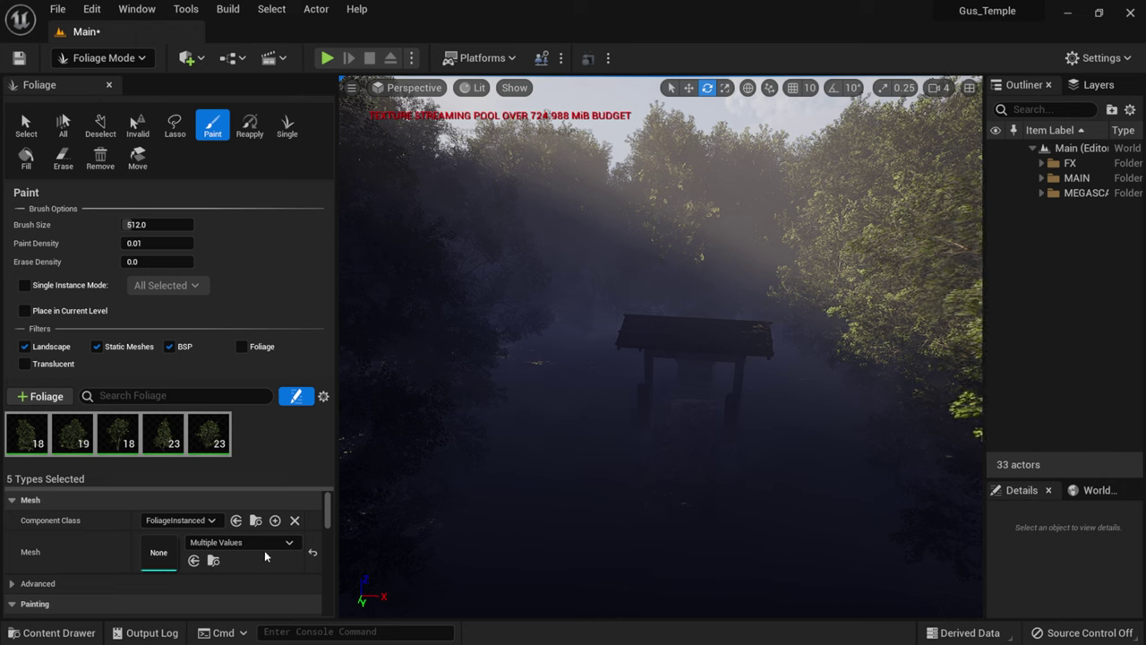
pyautogui.moveTo(322, 486)
pyautogui.mouseDown()
pyautogui.moveTo(322, 446)
pyautogui.moveTo(322, 467)
pyautogui.mouseUp()
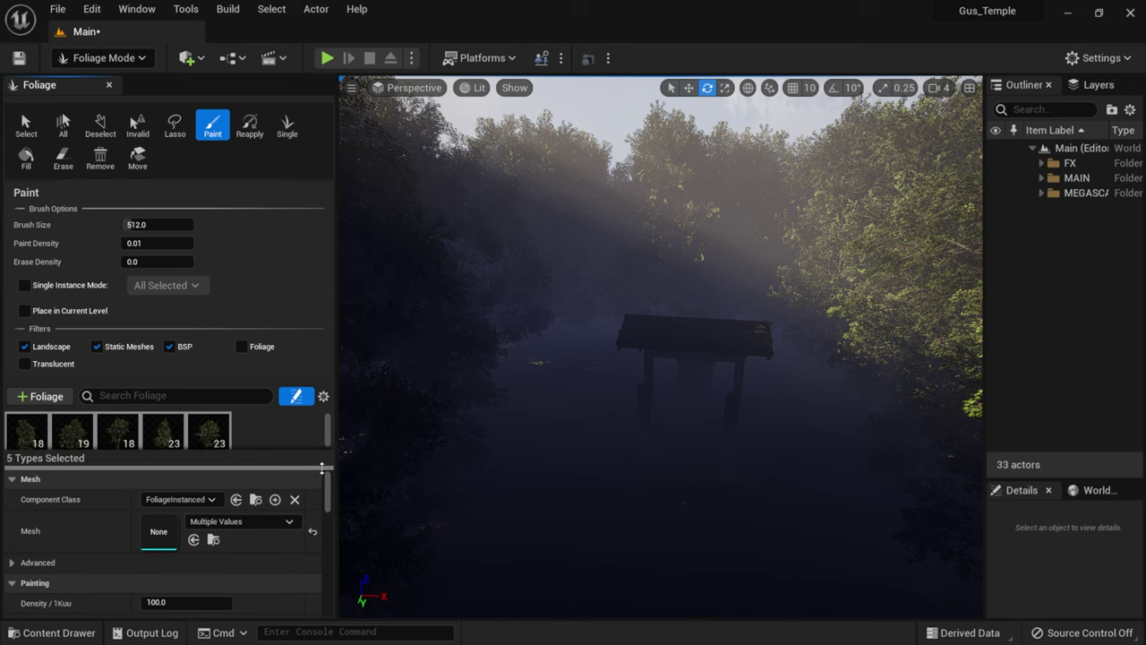
pyautogui.click(121, 60)
pyautogui.click(266, 97)
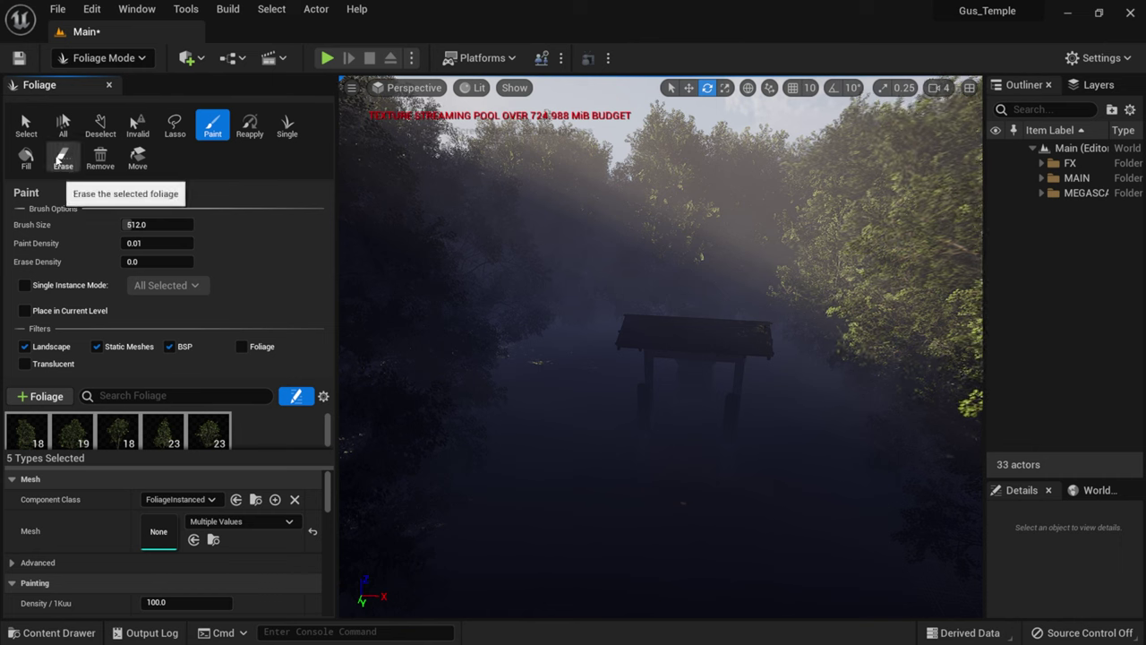
# Step: Erase some of the black alders behind the temple, undo the stroke, and thin the trees beside the temple with the Erase tool
pyautogui.click(58, 162)
pyautogui.moveTo(516, 336)
pyautogui.mouseDown()
pyautogui.moveTo(552, 388)
pyautogui.moveTo(545, 302)
pyautogui.moveTo(680, 302)
pyautogui.moveTo(687, 326)
pyautogui.moveTo(598, 334)
pyautogui.moveTo(597, 300)
pyautogui.moveTo(630, 297)
pyautogui.moveTo(686, 332)
pyautogui.mouseUp()
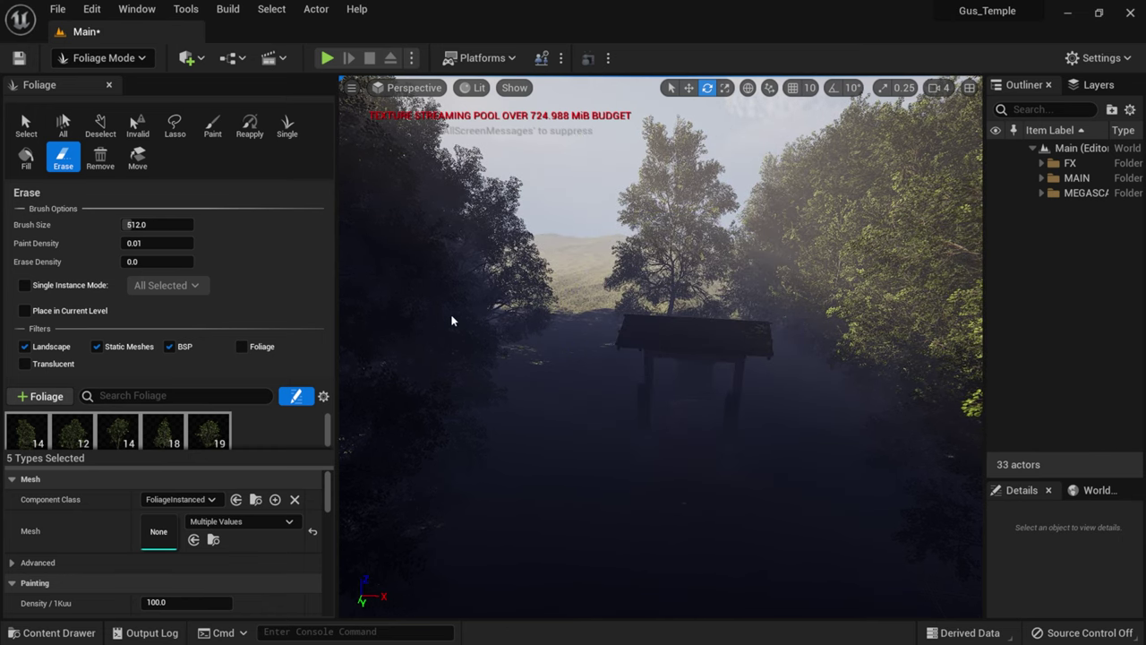
pyautogui.hotkey('ctrl', 'z')
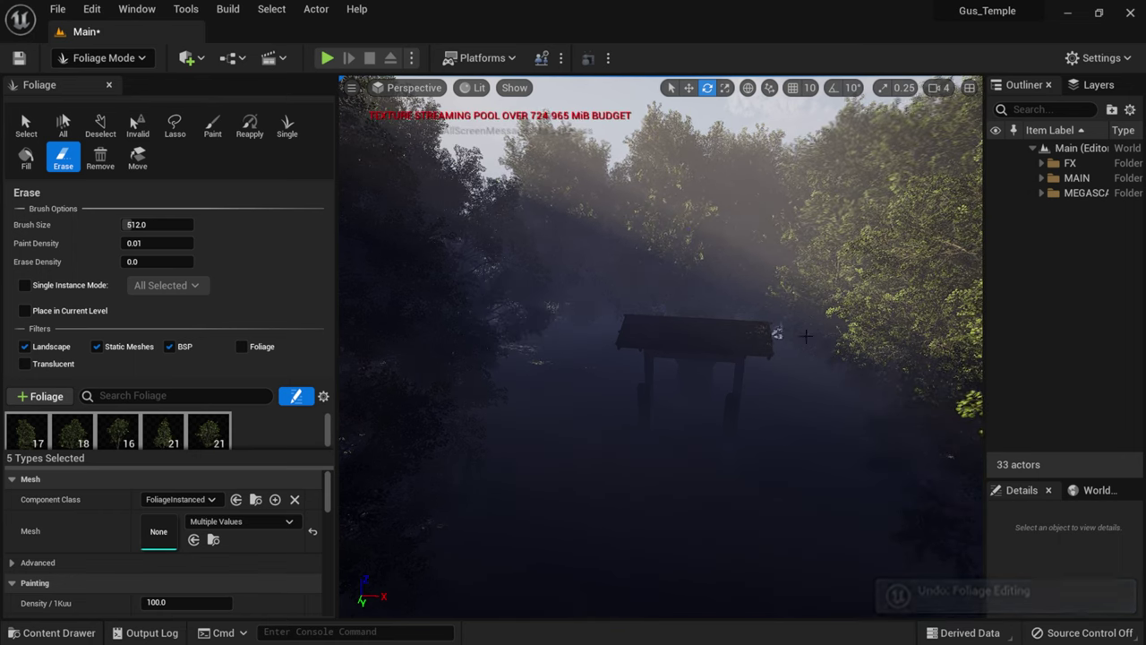
pyautogui.moveTo(581, 412)
pyautogui.mouseDown()
pyautogui.moveTo(540, 358)
pyautogui.moveTo(677, 340)
pyautogui.moveTo(908, 409)
pyautogui.moveTo(877, 426)
pyautogui.moveTo(549, 345)
pyautogui.mouseUp()
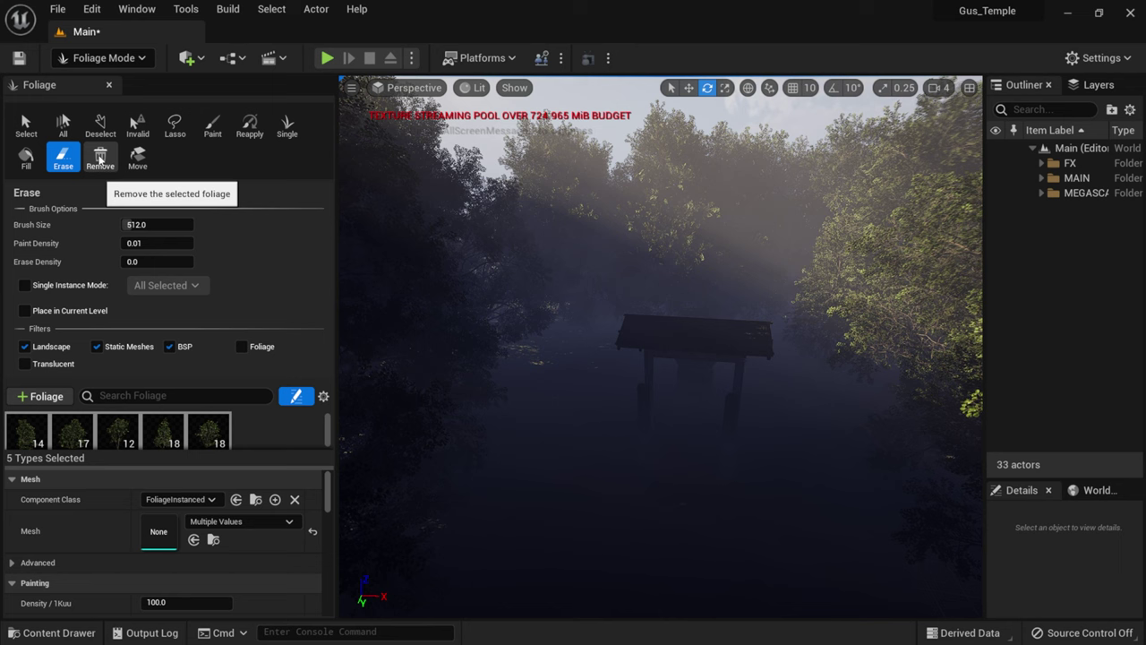
# Step: Try placing single foliage instances in front of the temple, undo the placement, and return to the Paint tool
pyautogui.click(289, 127)
pyautogui.click(555, 451)
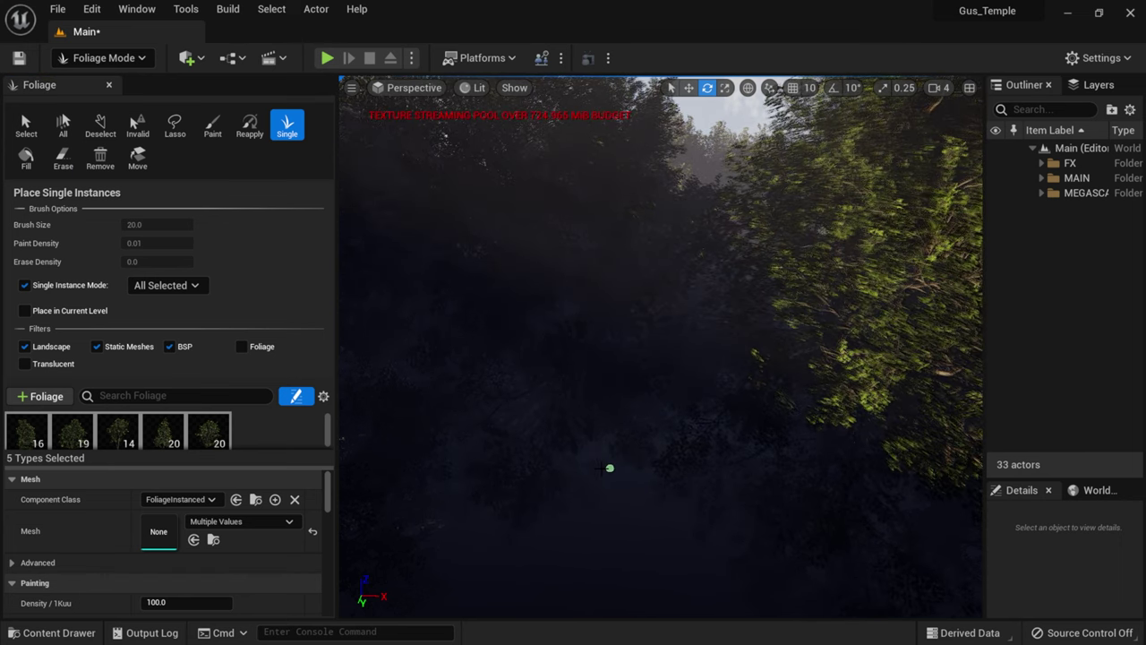
pyautogui.hotkey('ctrl', 'z')
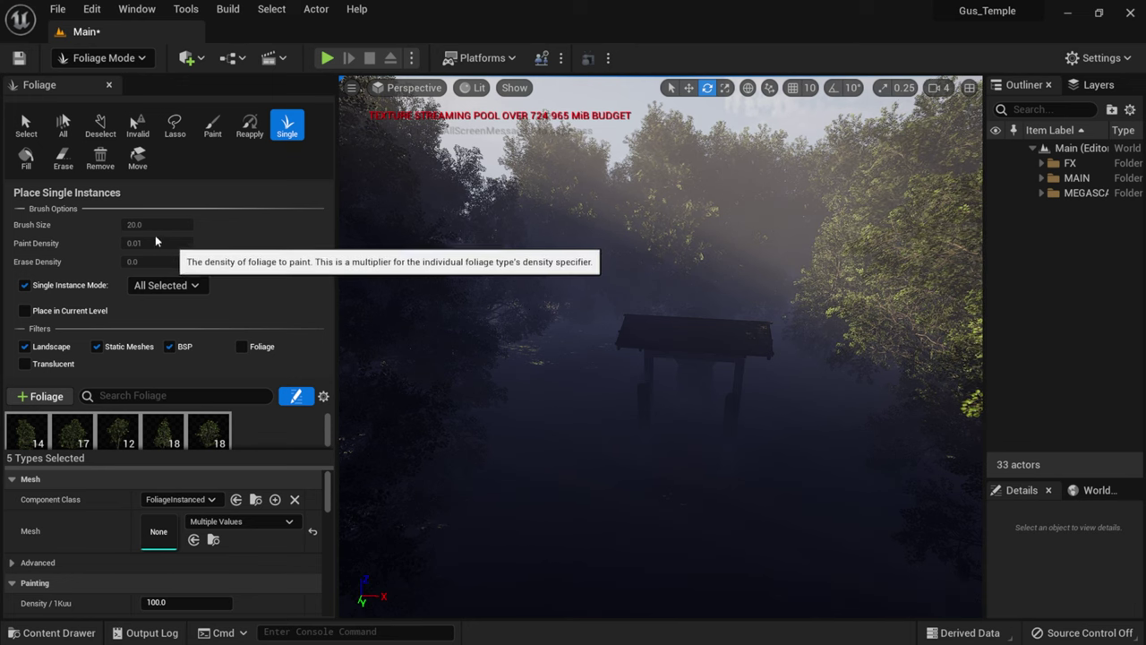
pyautogui.click(213, 133)
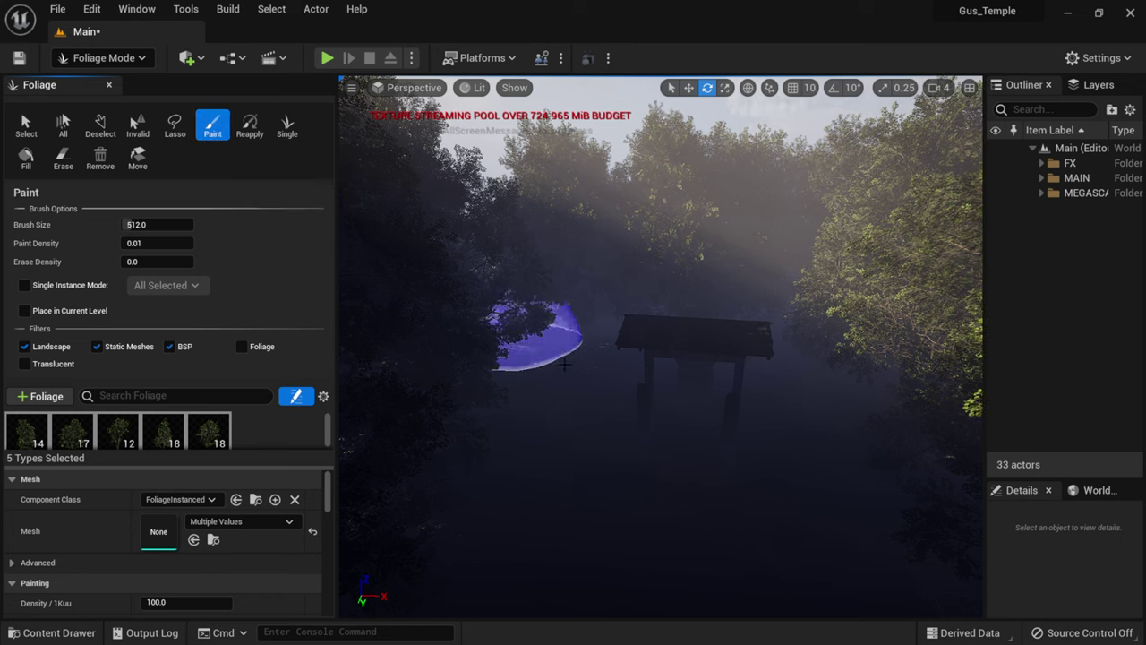
# Step: Switch from Foliage to Select mode and view the temple framed by the painted forest
pyautogui.click(132, 59)
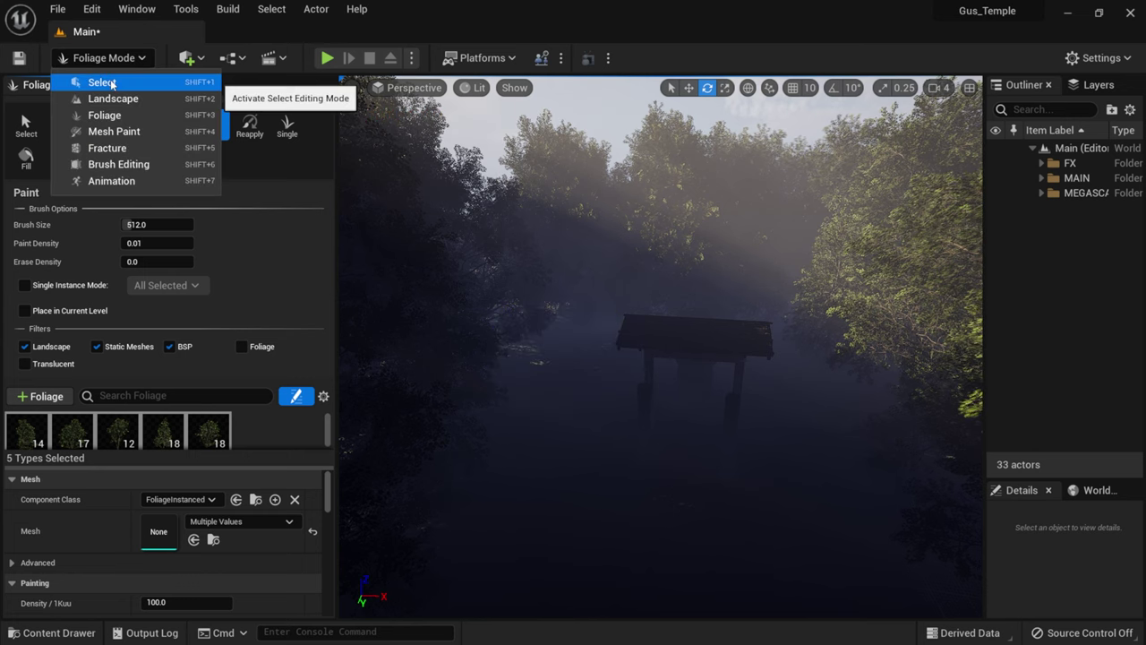
pyautogui.click(108, 82)
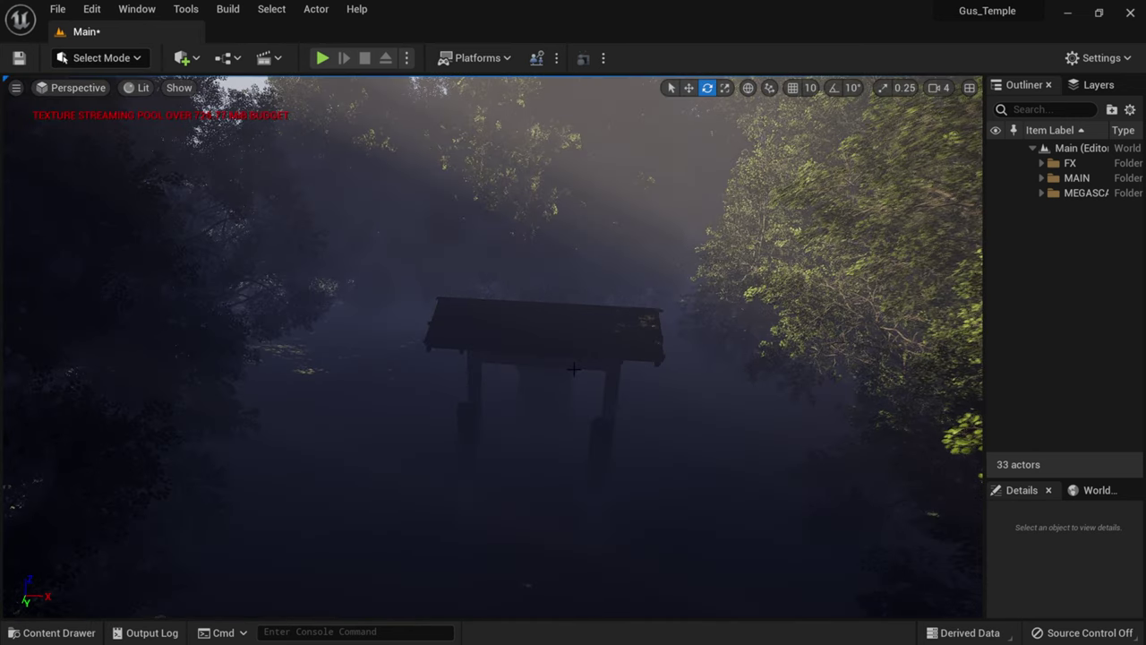
pyautogui.moveTo(575, 352); pyautogui.dragTo(576, 329, button='right')
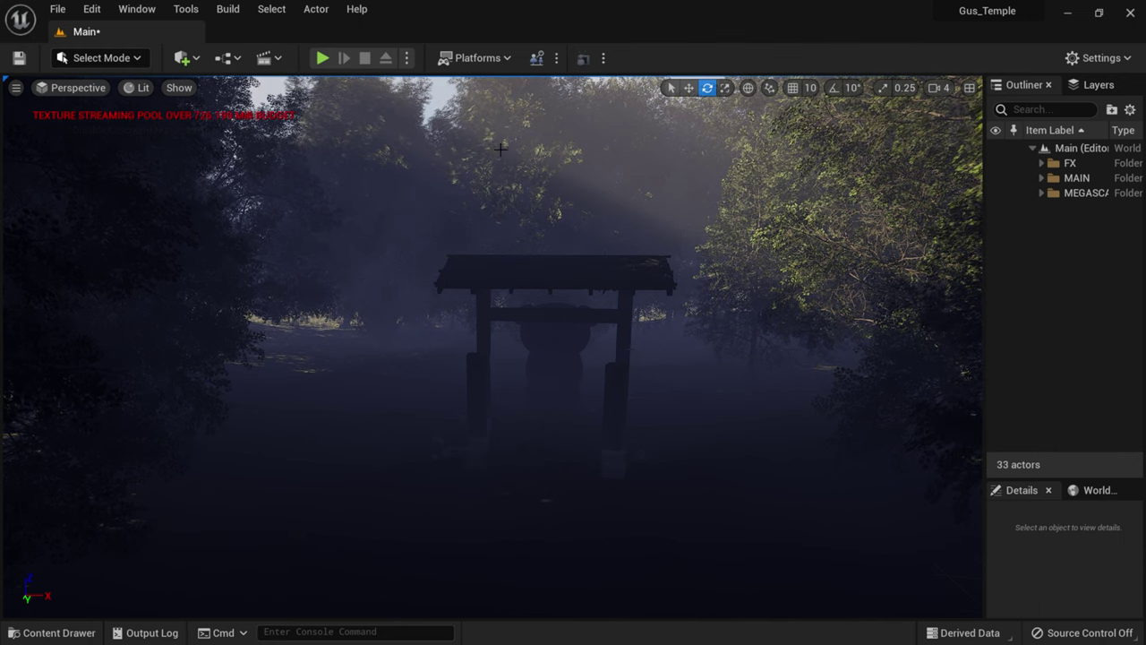
pyautogui.scroll(3, 498, 147)
pyautogui.moveTo(545, 250); pyautogui.dragTo(529, 292, button='right')
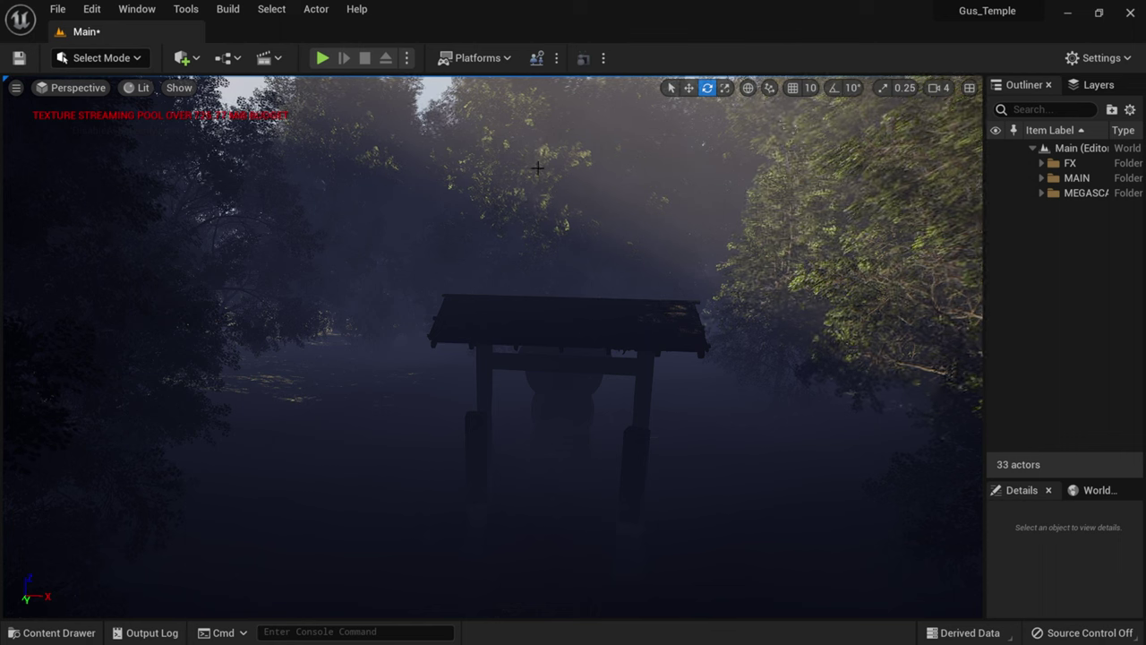
# Step: Select ExponentialHeightFog1 in the FX folder and enlarge the Outliner and Details areas to show its properties
pyautogui.moveTo(985, 193); pyautogui.dragTo(838, 201)
pyautogui.click(894, 164)
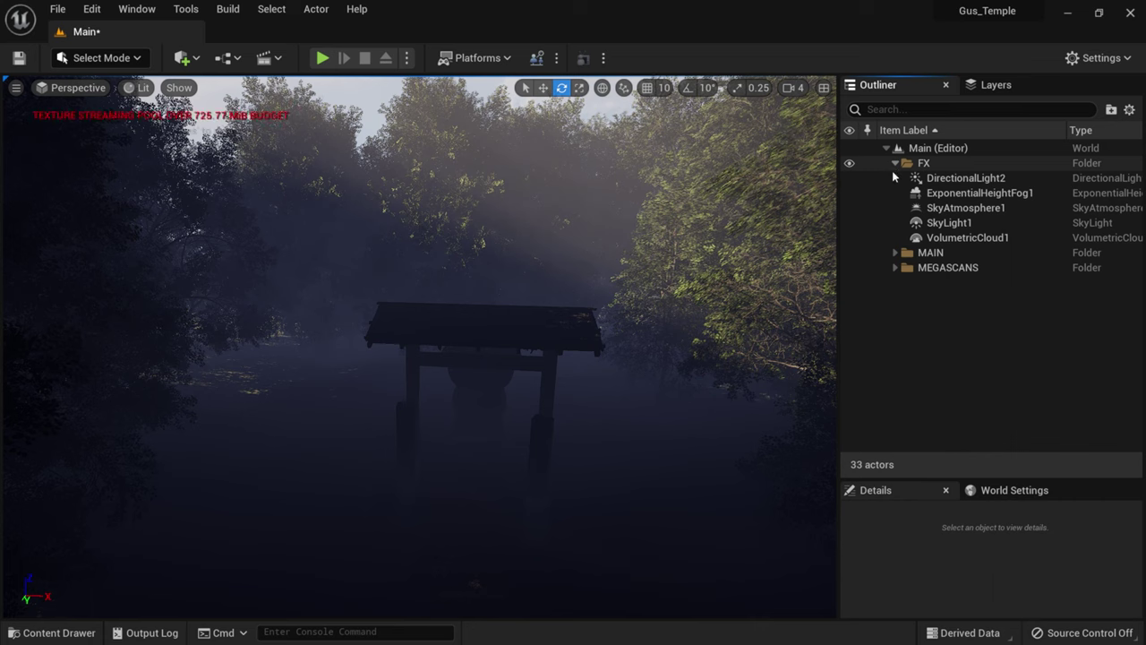
pyautogui.click(922, 192)
pyautogui.click(855, 252)
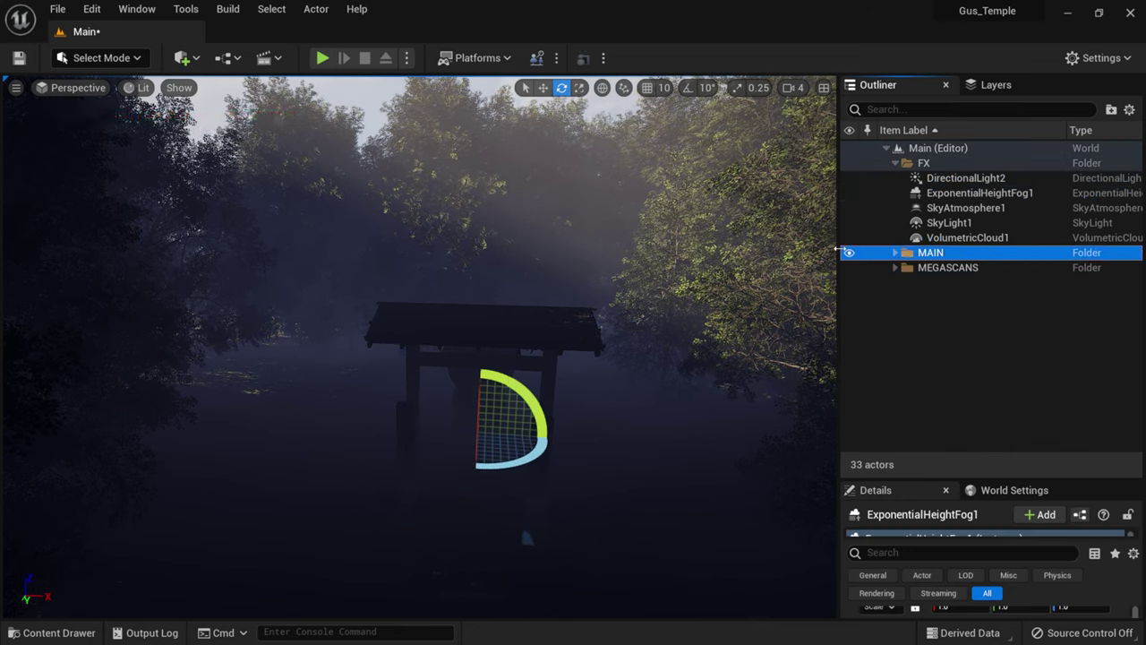
pyautogui.click(931, 194)
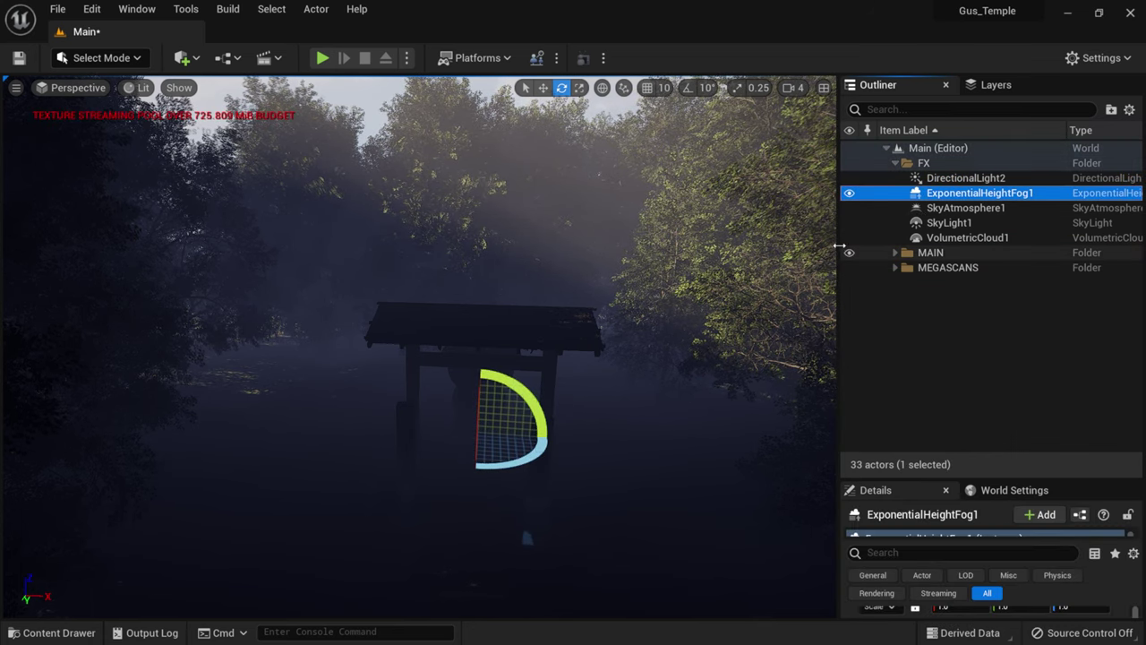
pyautogui.moveTo(839, 245); pyautogui.dragTo(776, 245)
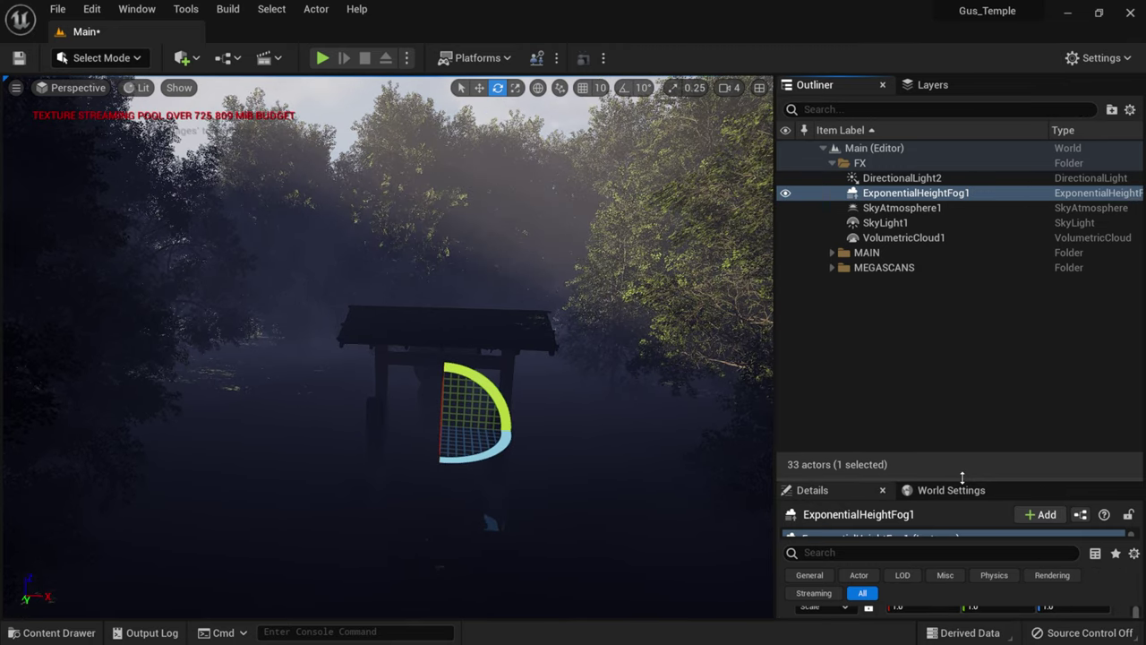
pyautogui.moveTo(963, 477); pyautogui.dragTo(962, 289)
# Step: Turn the height fog's Volumetric Fog option off and on again to compare its effect on the scene
pyautogui.scroll(-5, 1008, 582)
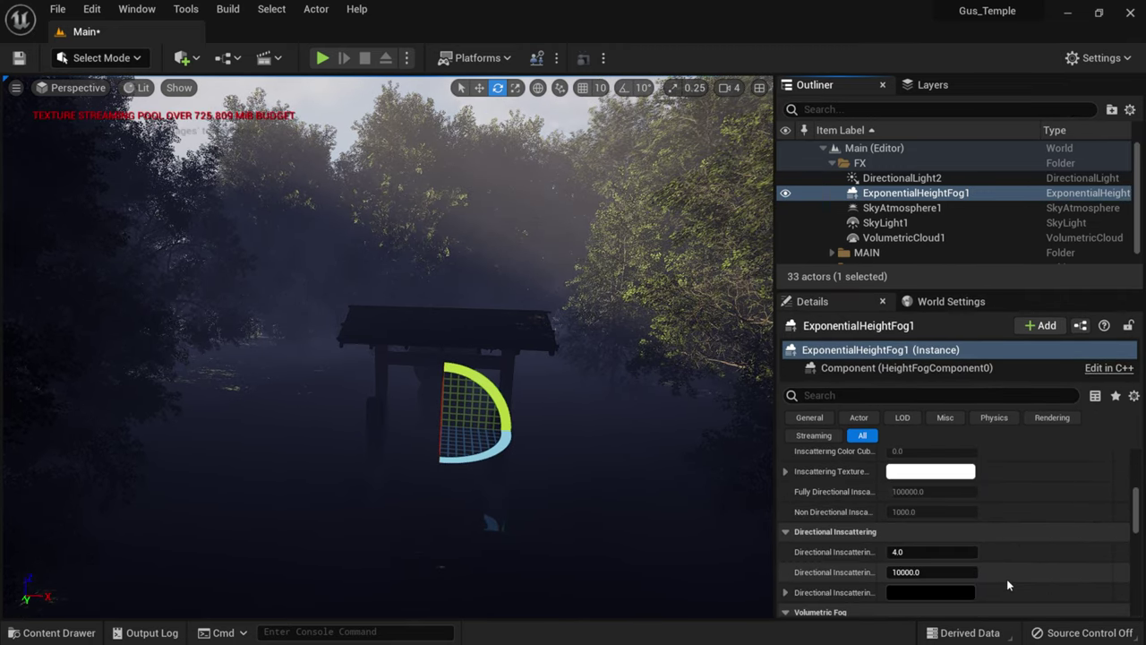
pyautogui.scroll(-5, 1008, 581)
pyautogui.scroll(2, 994, 564)
pyautogui.click(892, 490)
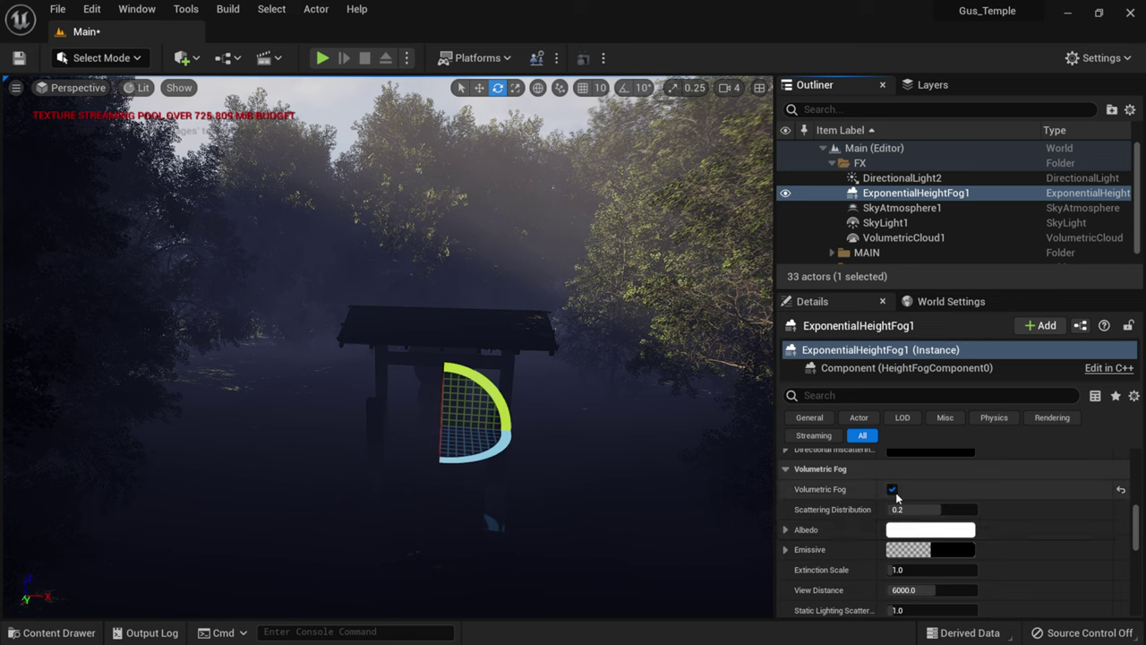
pyautogui.click(893, 490)
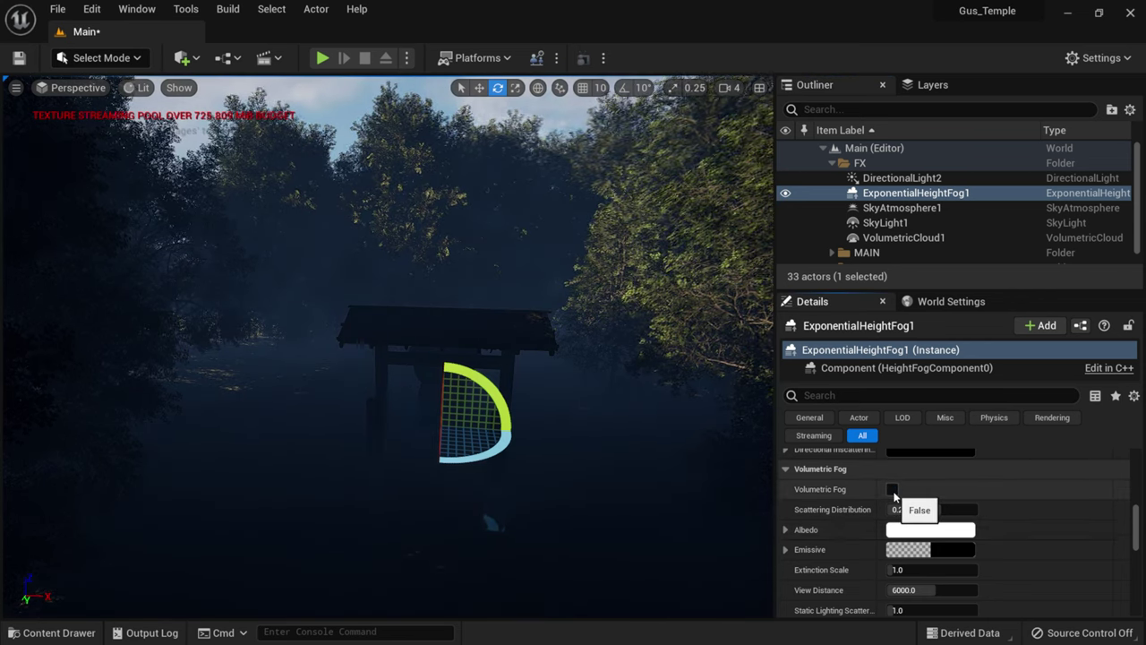
pyautogui.click(892, 489)
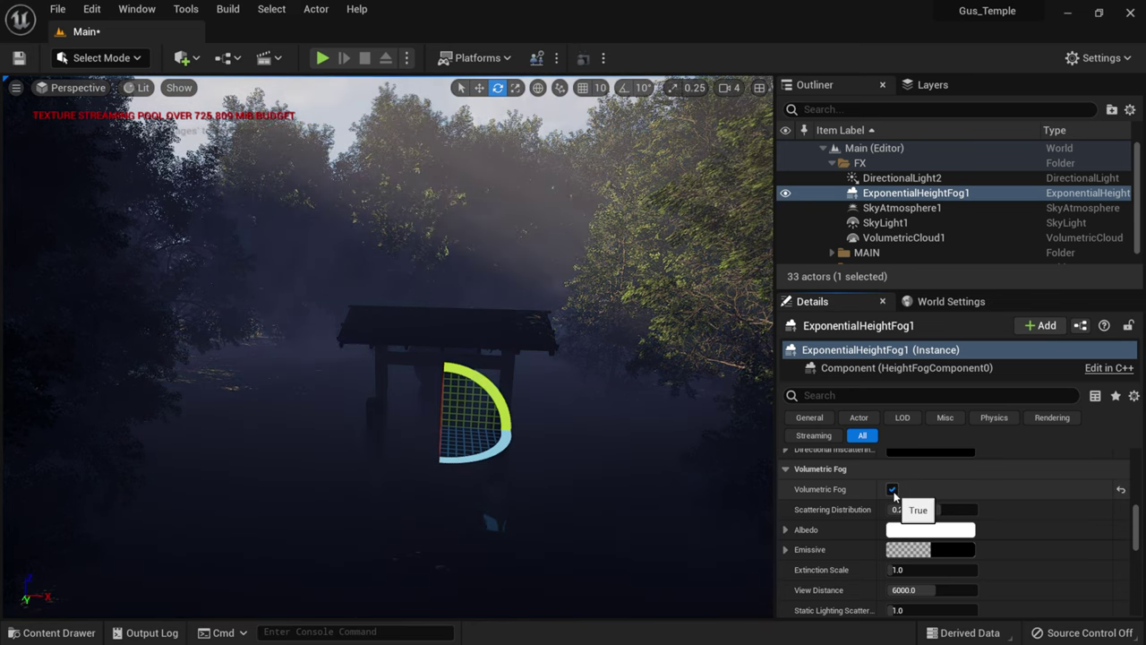
# Step: Try a Fog Density of 0.5, check the temple up close, and set the density back to 0.1
pyautogui.scroll(8, 954, 537)
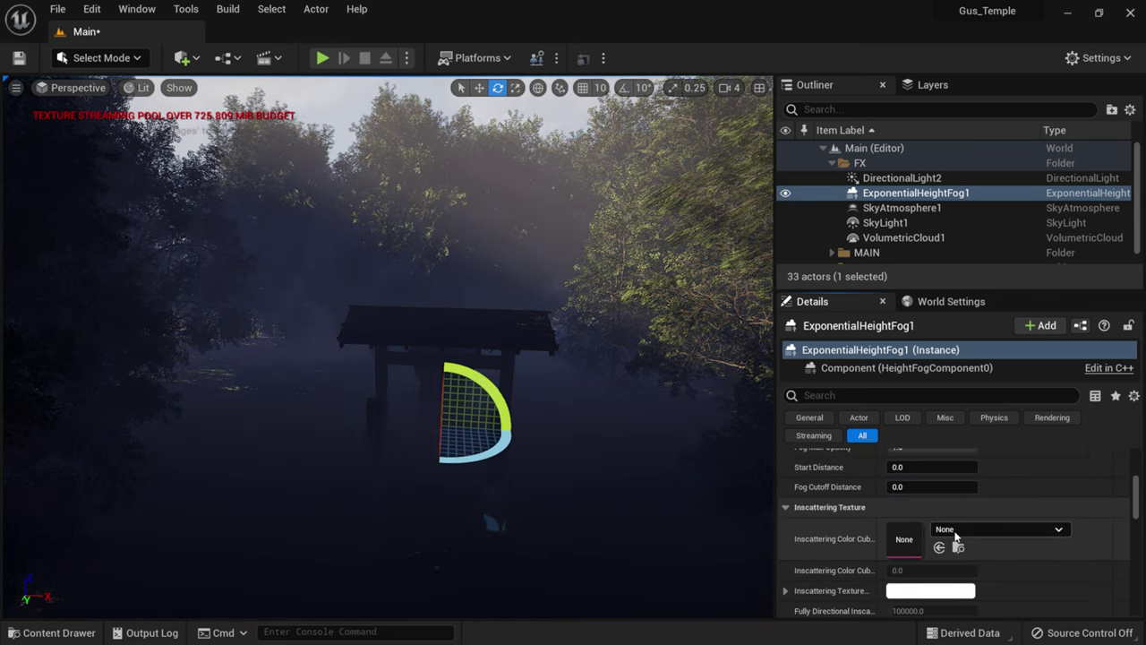
pyautogui.scroll(2, 955, 535)
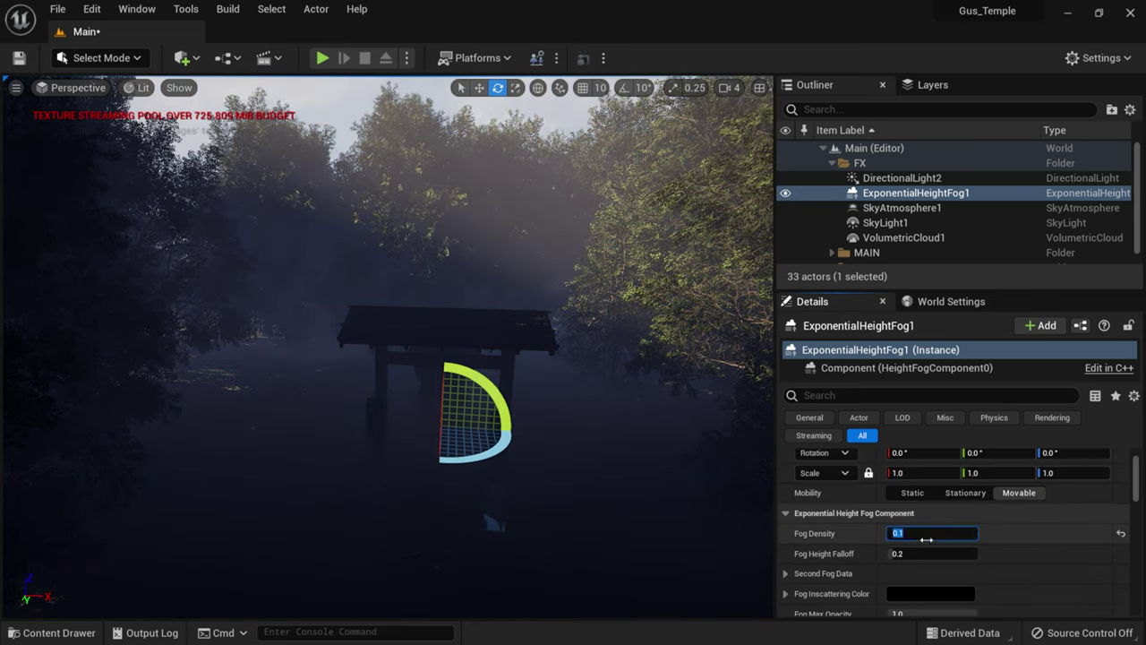
pyautogui.write('0.5')
pyautogui.press('Return')
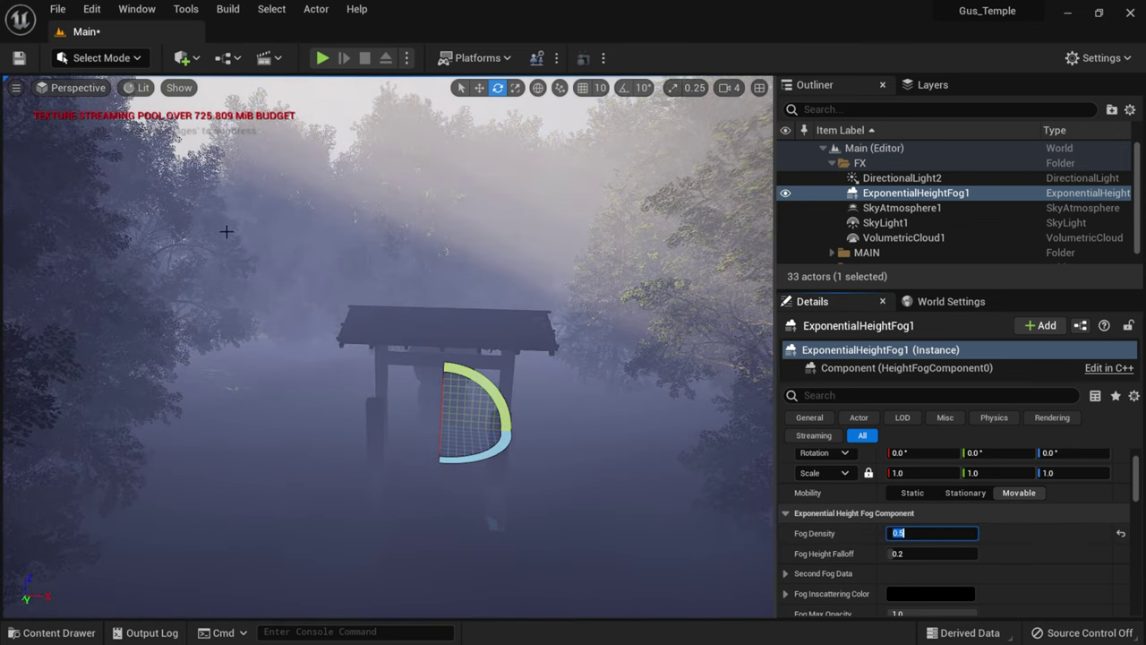
pyautogui.moveTo(385, 350); pyautogui.dragTo(420, 336, button='right')
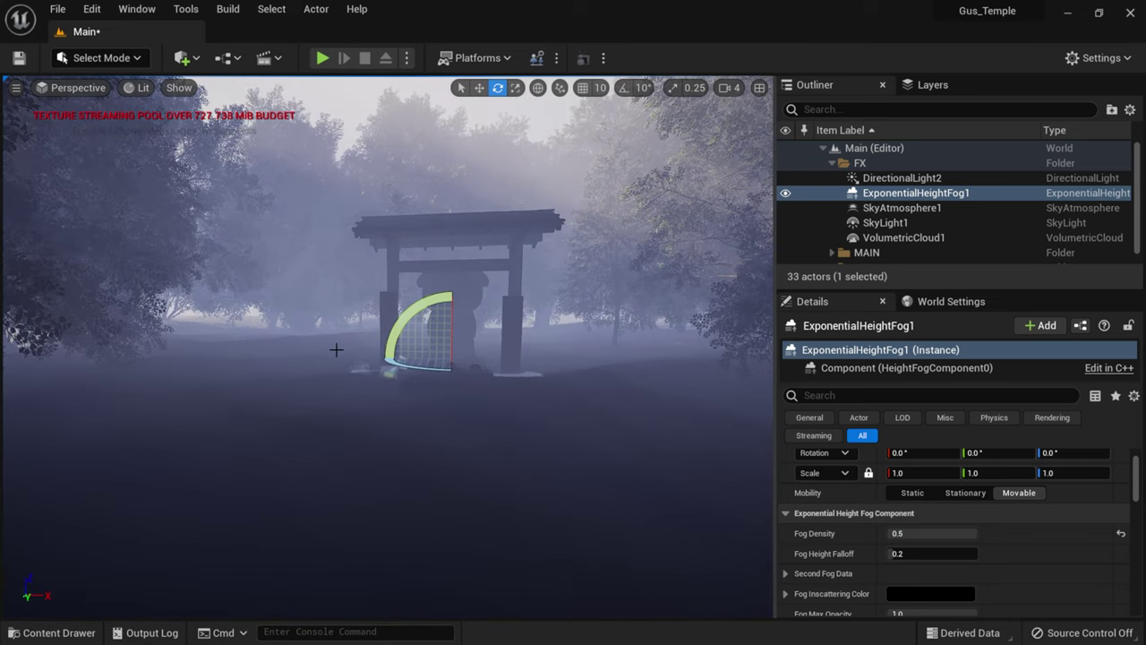
pyautogui.scroll(3, 336, 349)
pyautogui.click(912, 532)
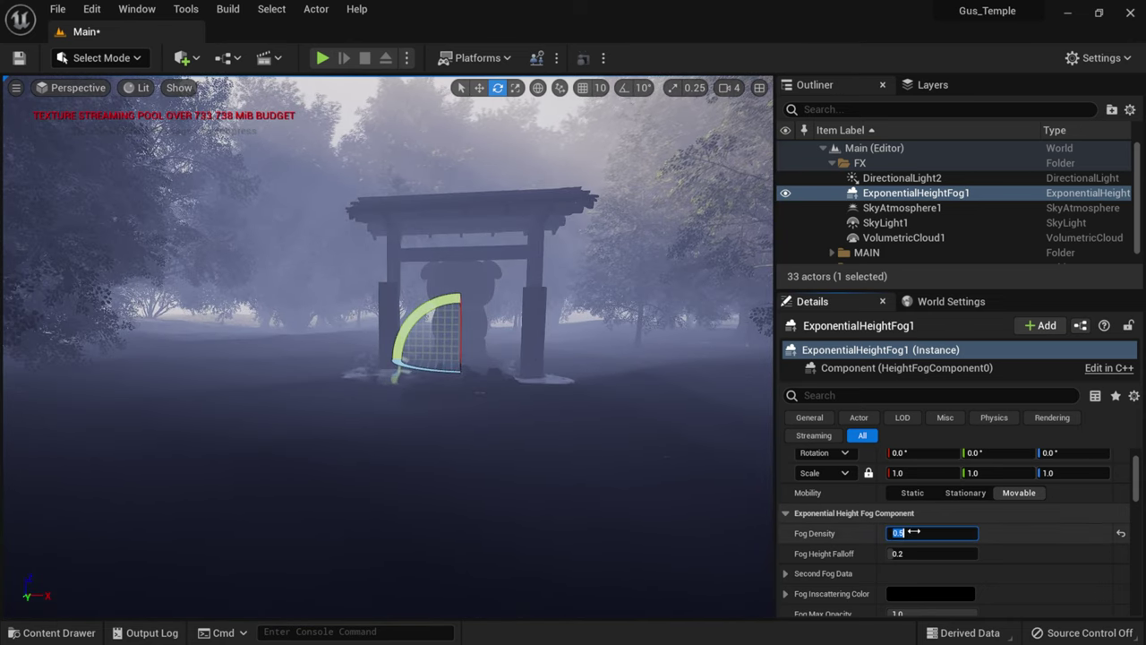
pyautogui.write('0.1')
pyautogui.press('Return')
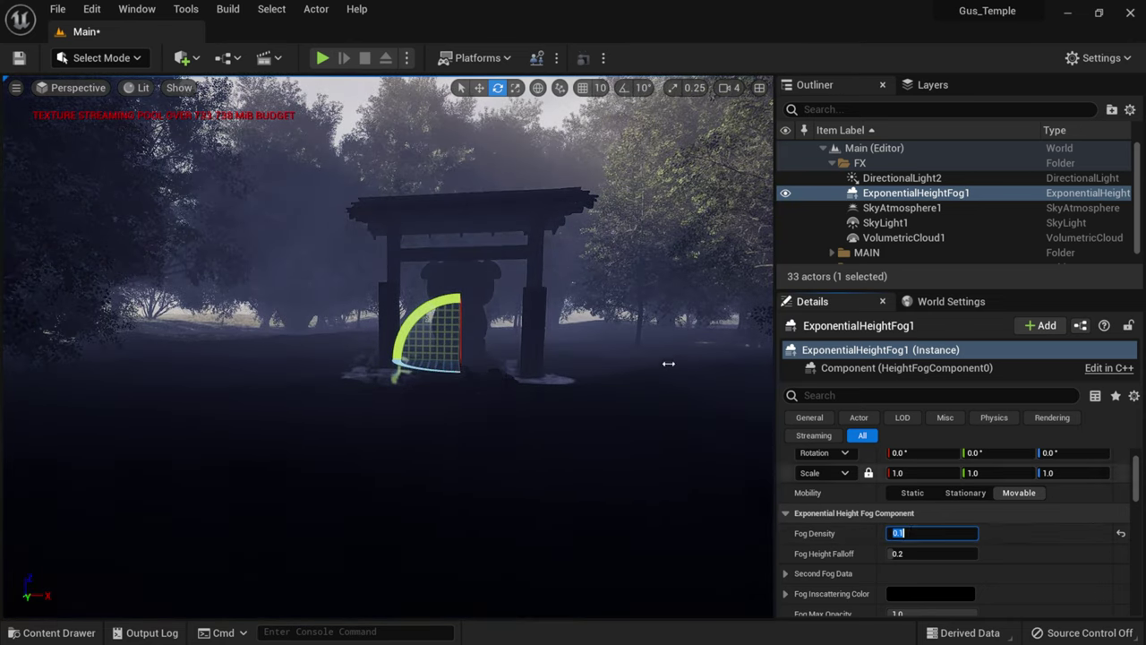
# Step: Add a point light in front of the bear statue under the temple roof
pyautogui.moveTo(385, 349); pyautogui.dragTo(426, 324, button='right')
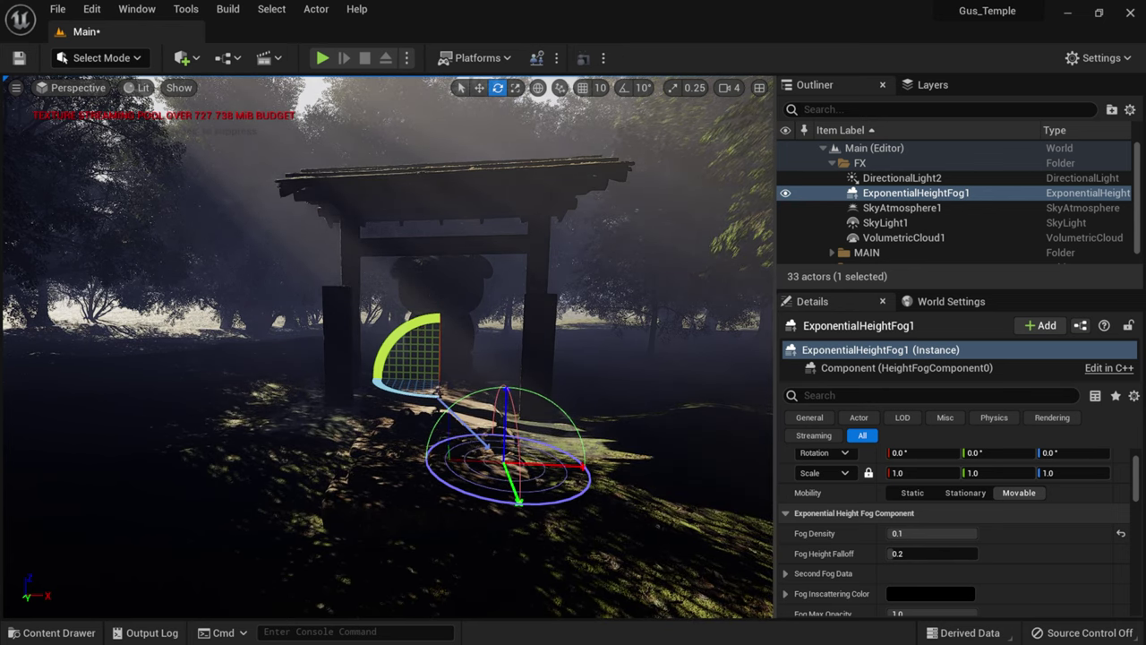
pyautogui.press('w')
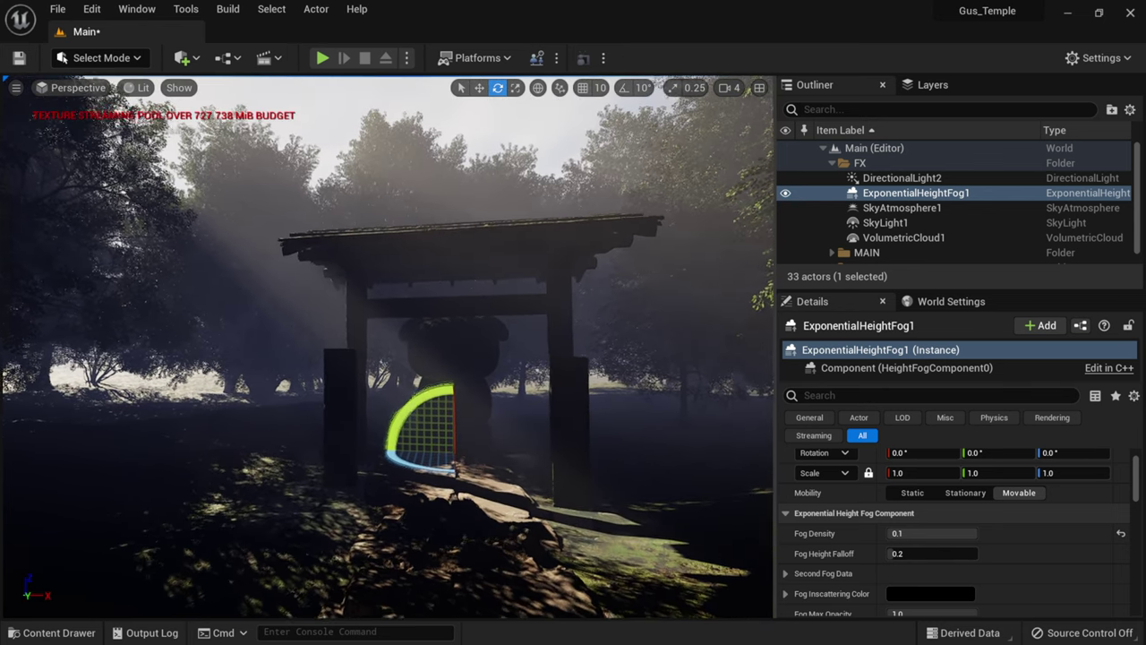
pyautogui.press('w')
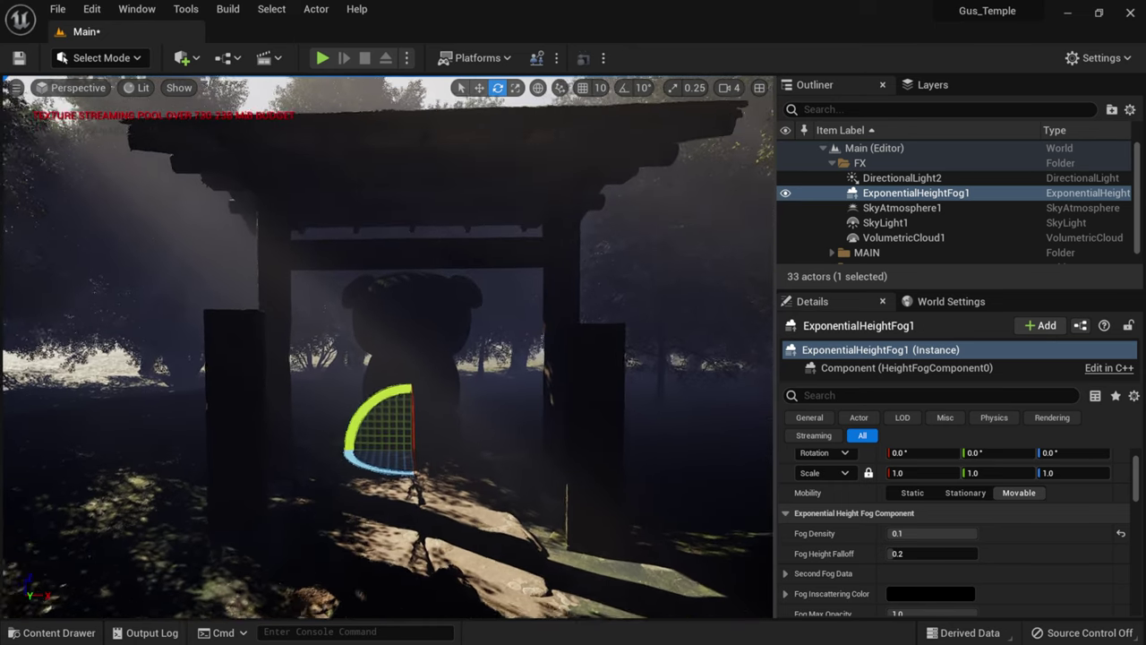
pyautogui.press('w')
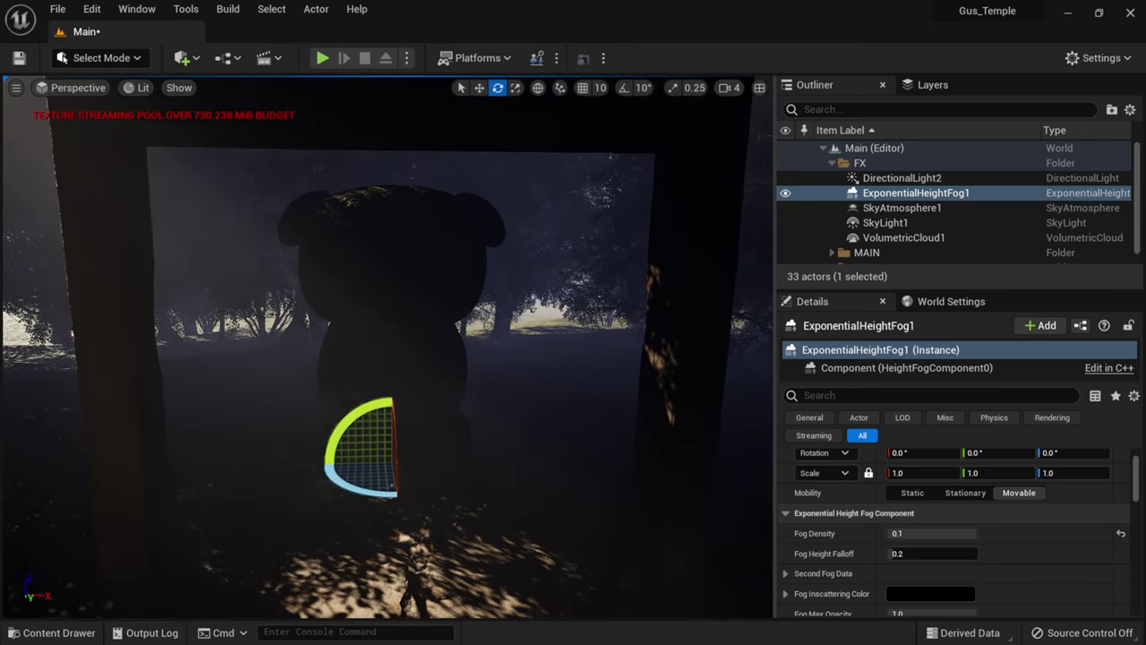
pyautogui.press('s')
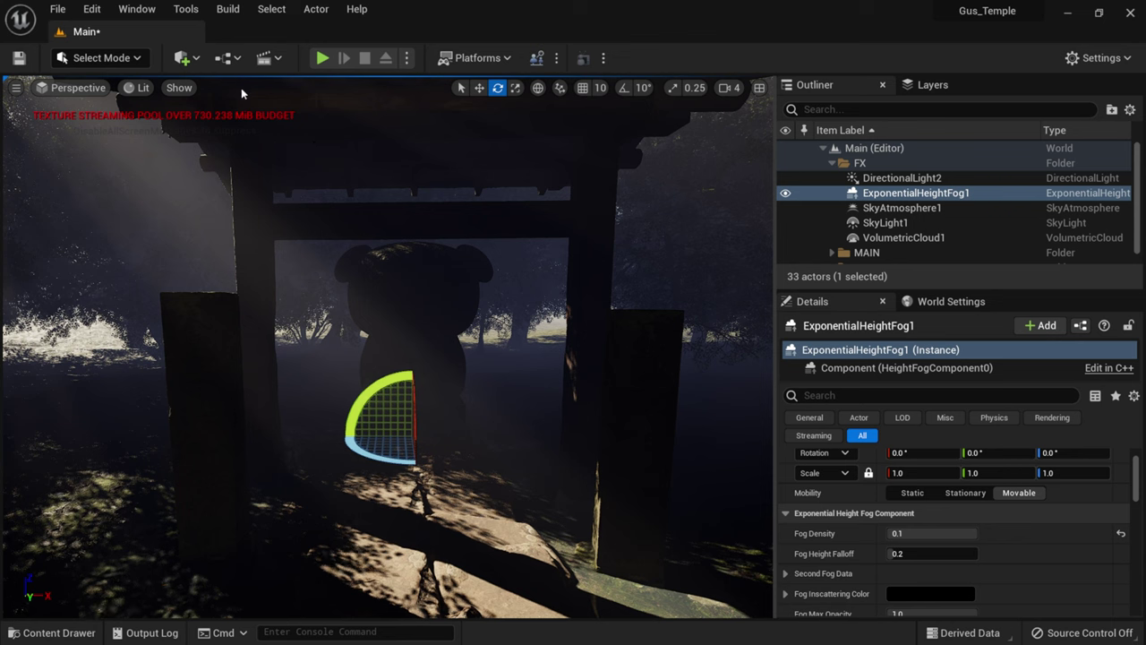
pyautogui.click(184, 58)
pyautogui.moveTo(233, 234)
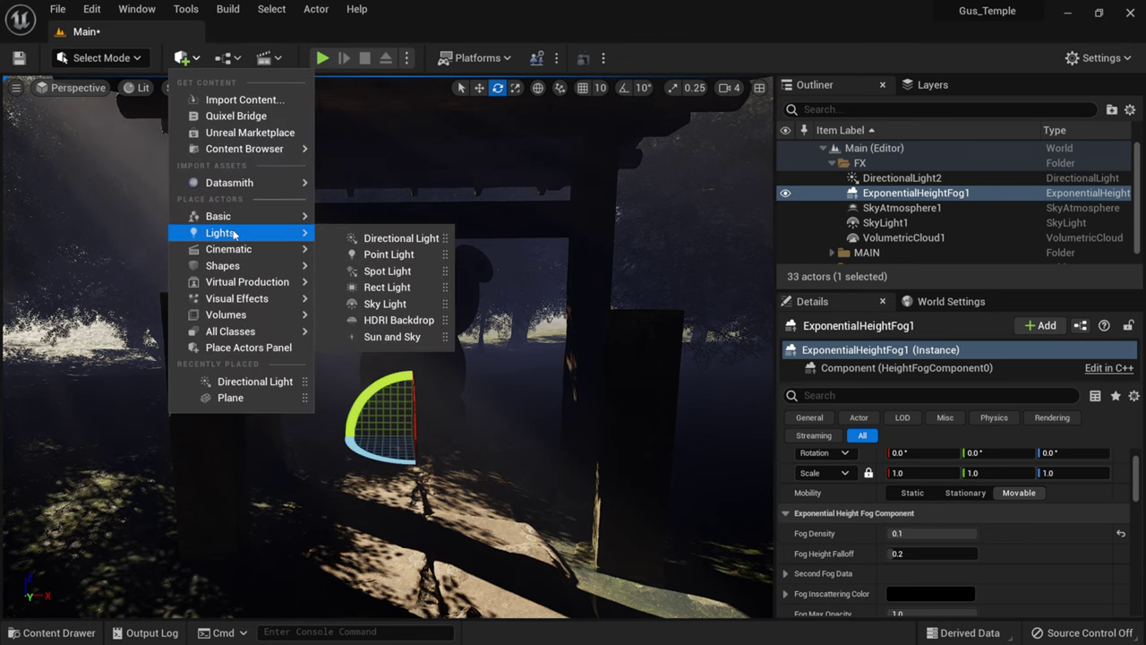
pyautogui.click(394, 256)
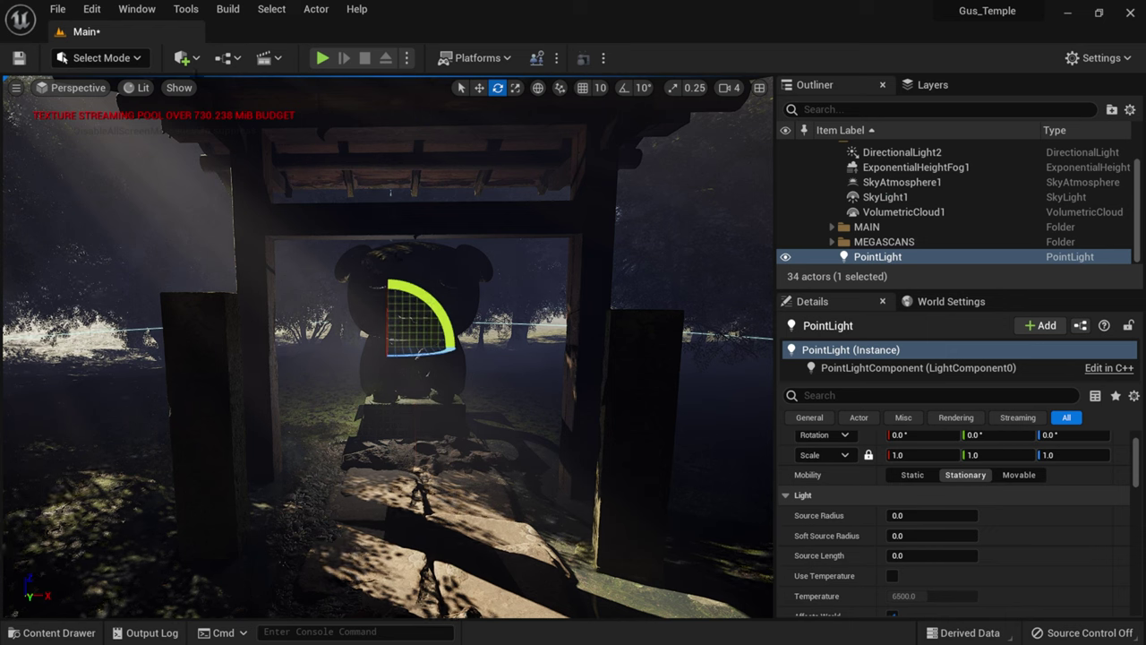
# Step: Move the point light out from under the temple roof to a spot in front, beside the bear statue's head
pyautogui.click(479, 87)
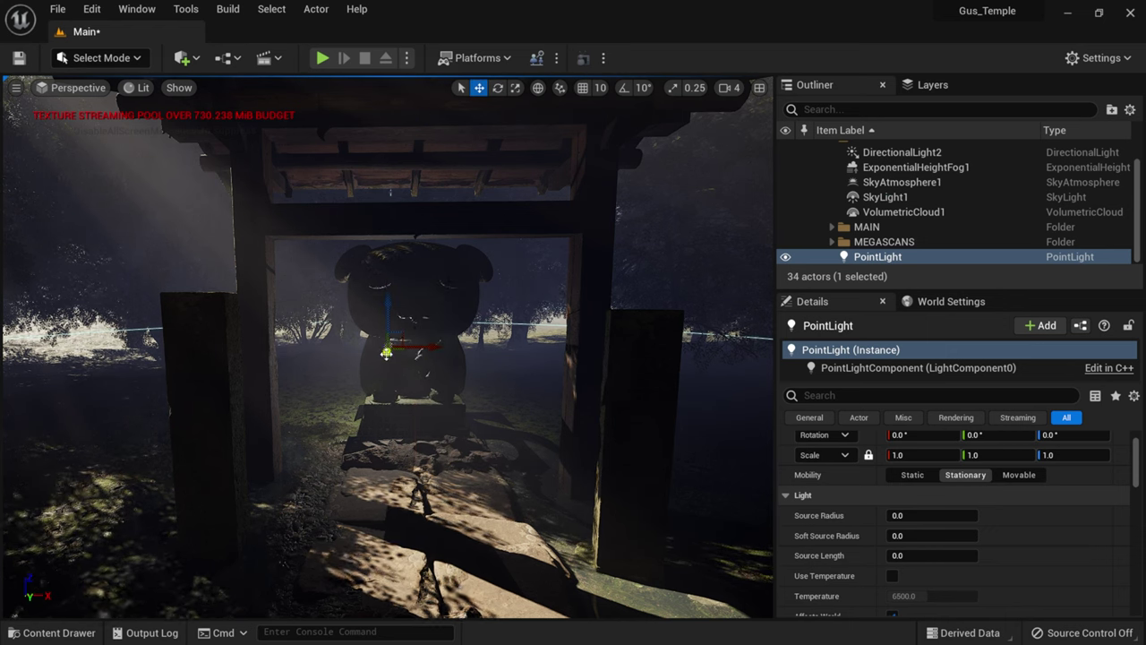
pyautogui.moveTo(387, 354); pyautogui.dragTo(342, 416)
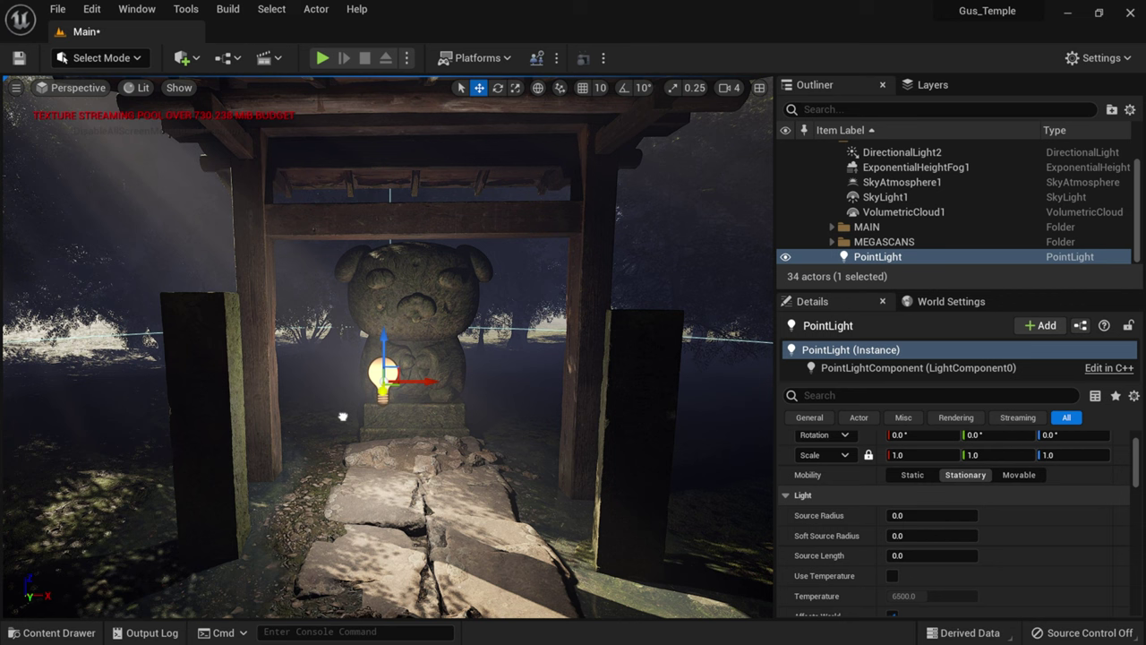
pyautogui.moveTo(403, 362); pyautogui.dragTo(358, 301)
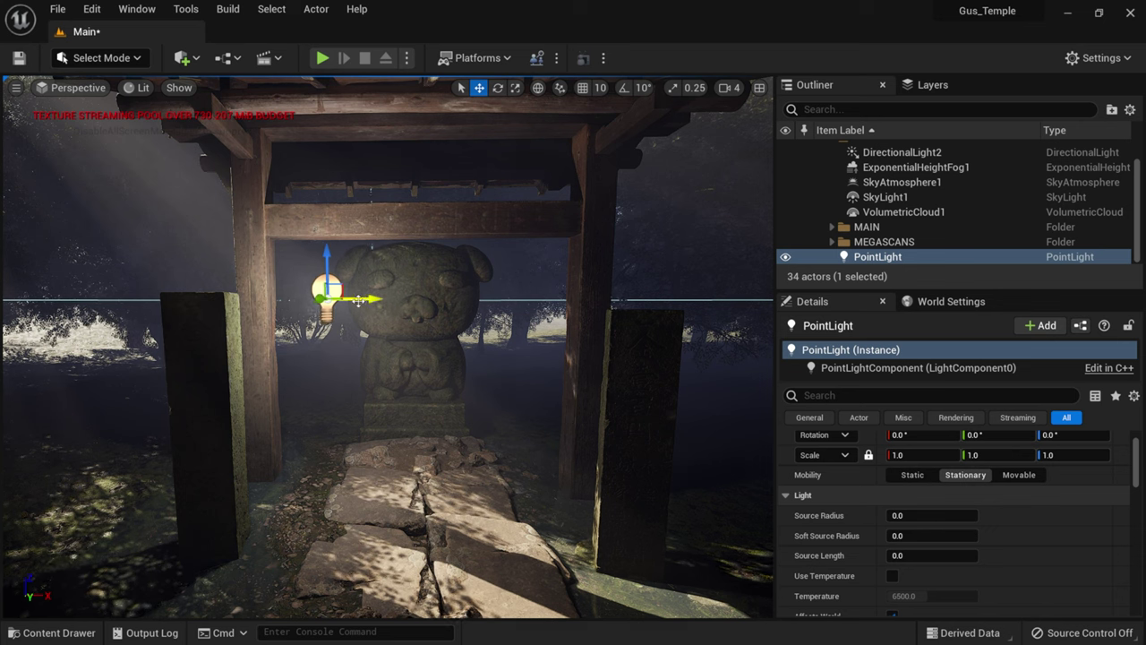
# Step: Set the point light's intensity to 4 cd and tint its light color a pale pink
pyautogui.scroll(-8, 982, 490)
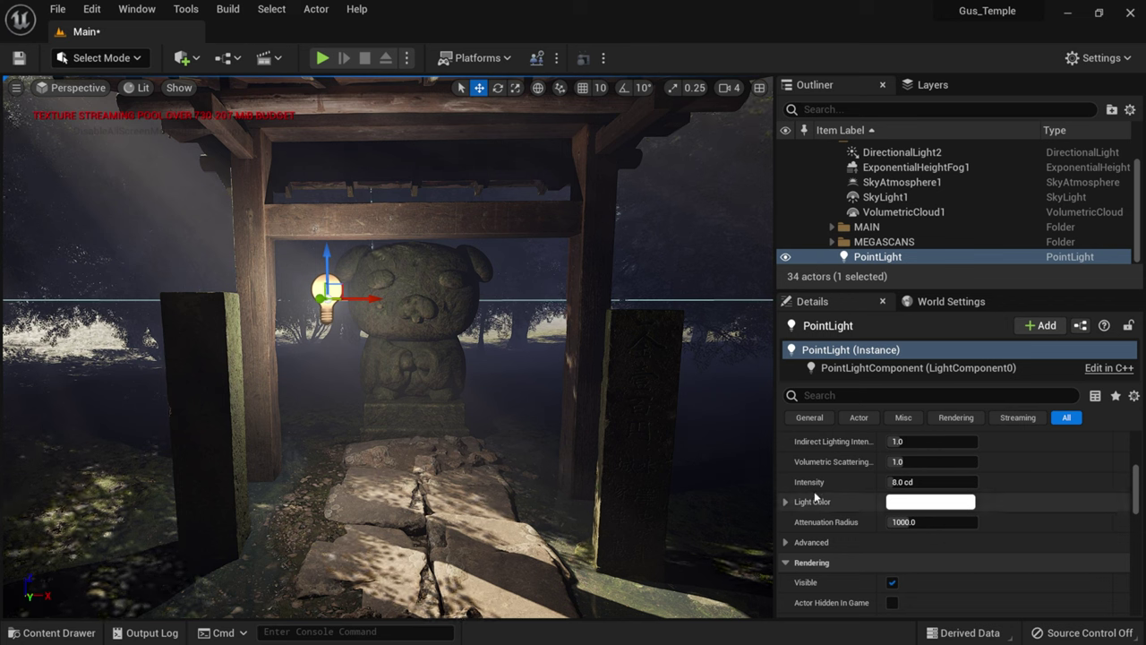
pyautogui.click(898, 484)
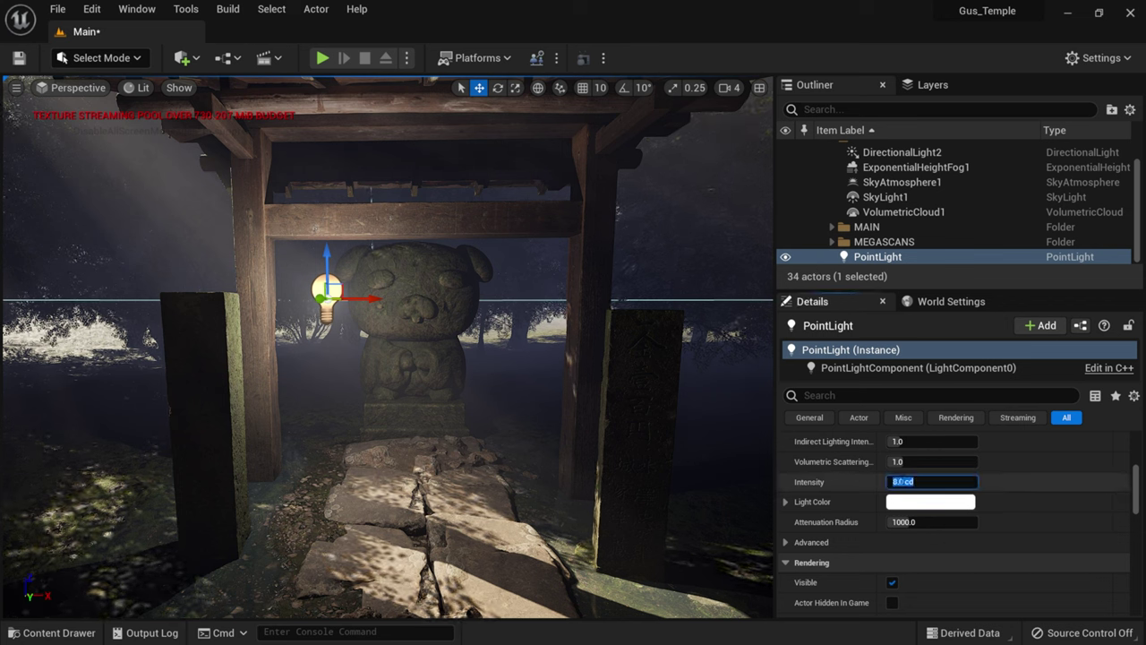
pyautogui.write('4')
pyautogui.press('Return')
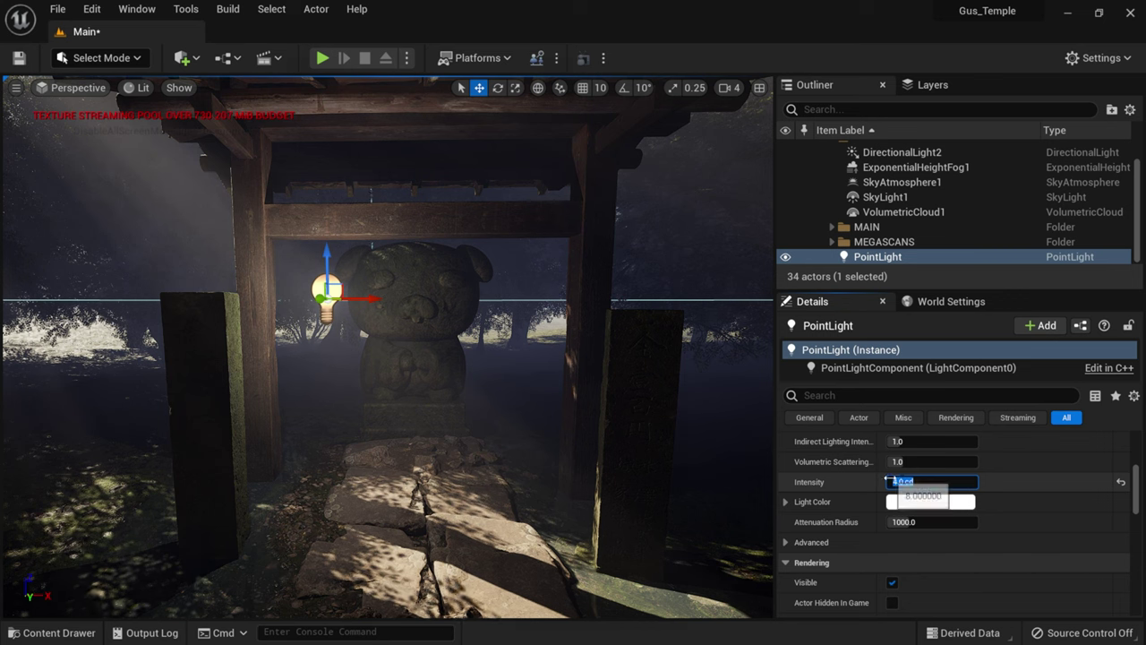
pyautogui.click(913, 504)
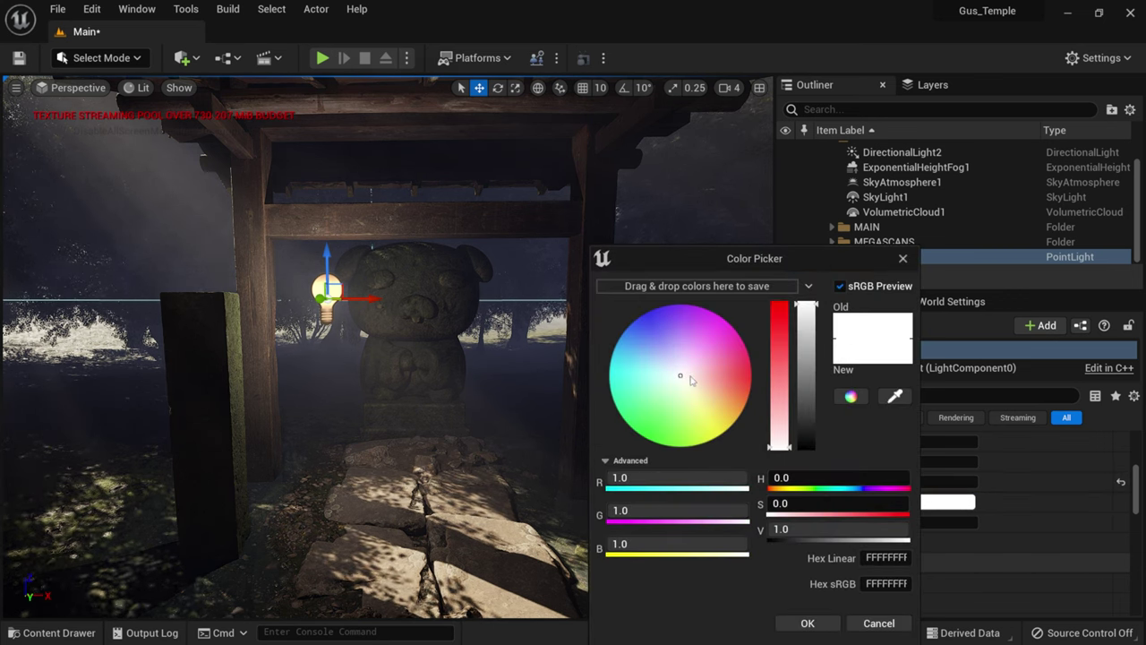
pyautogui.click(693, 378)
pyautogui.moveTo(696, 381); pyautogui.dragTo(703, 386)
pyautogui.click(808, 622)
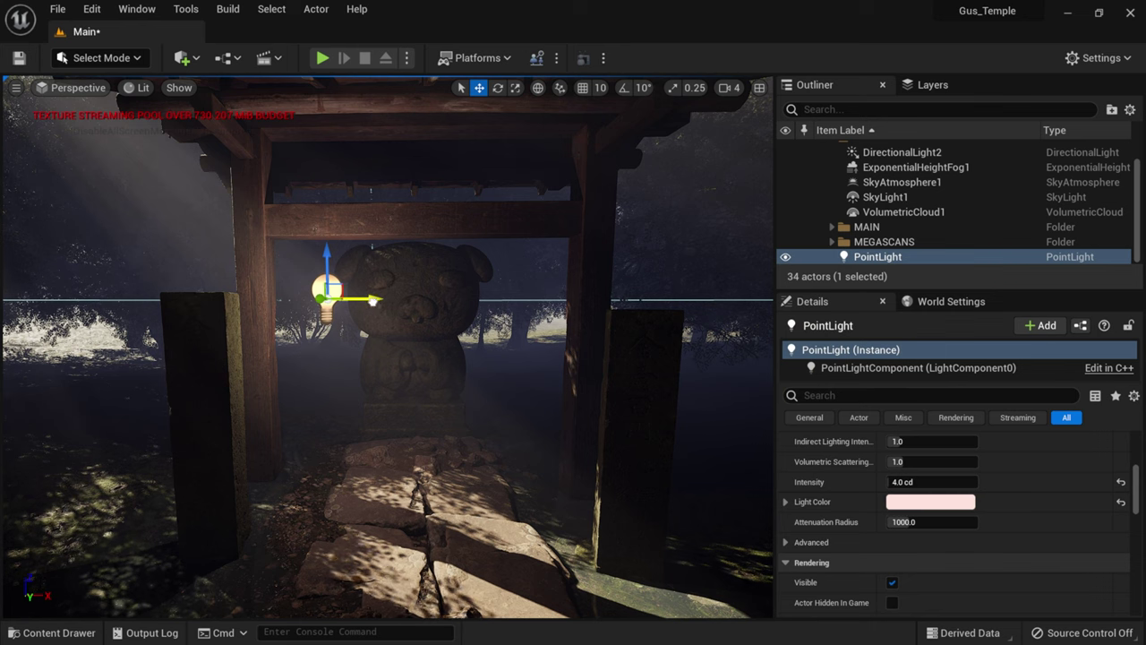
# Step: Duplicate the point light twice, placing one copy low beside the statue's pedestal and the other in front of the bear's forehead
pyautogui.keyDown('alt'); pyautogui.moveTo(372, 301); pyautogui.dragTo(333, 407); pyautogui.keyUp('alt')
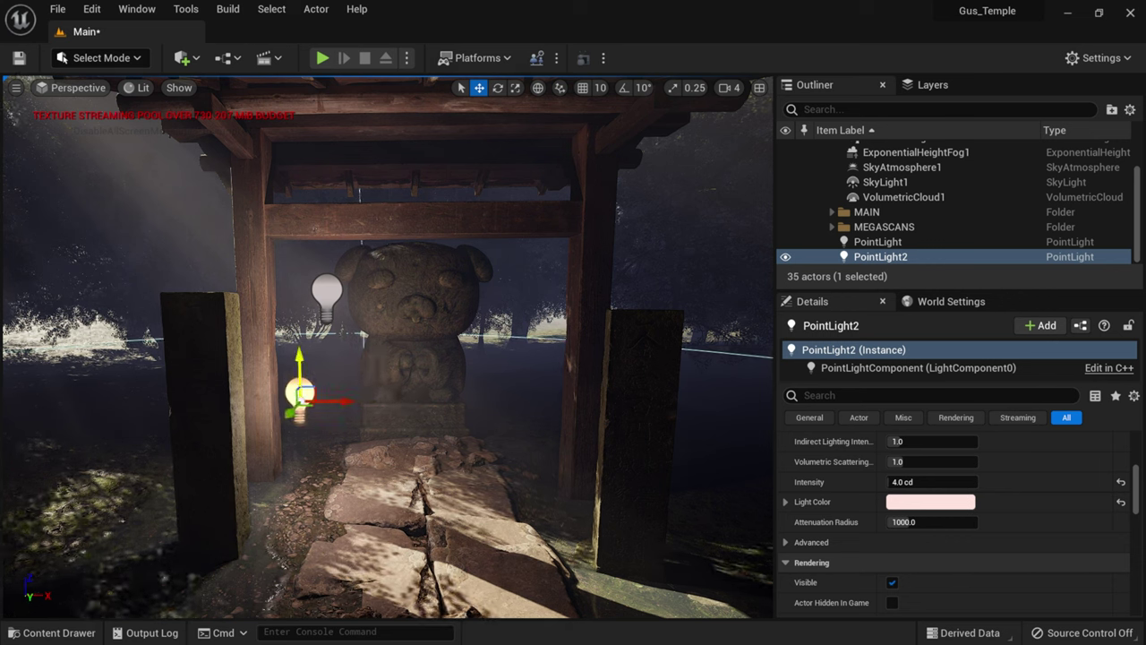
pyautogui.keyDown('alt'); pyautogui.moveTo(299, 362); pyautogui.dragTo(293, 148); pyautogui.keyUp('alt')
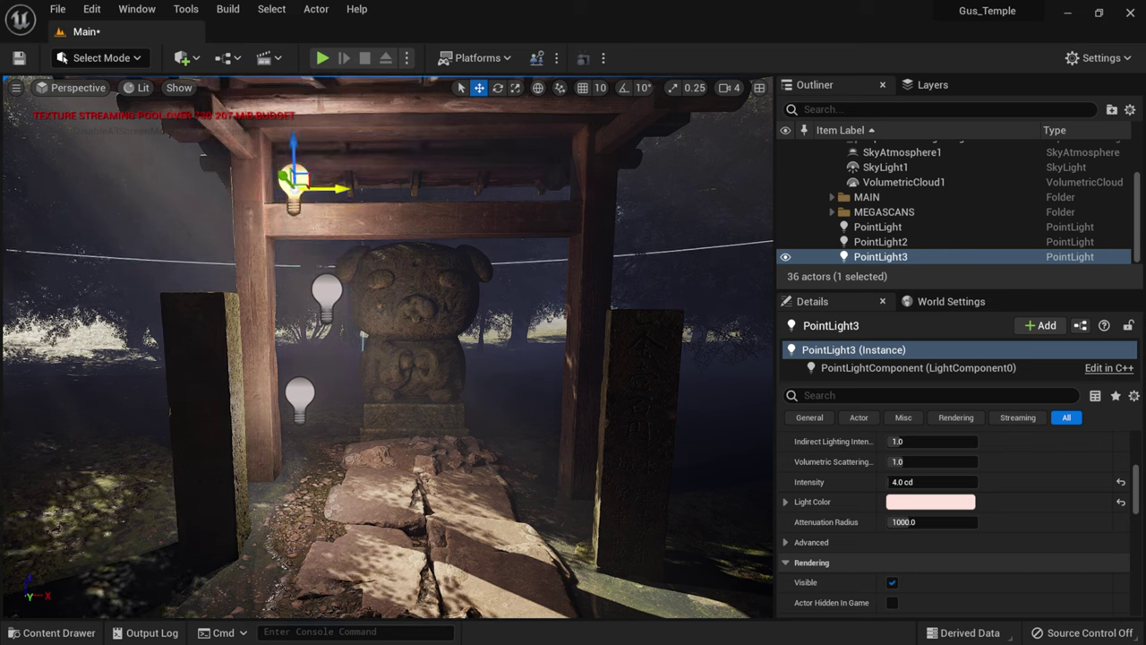
pyautogui.moveTo(333, 189); pyautogui.dragTo(342, 189)
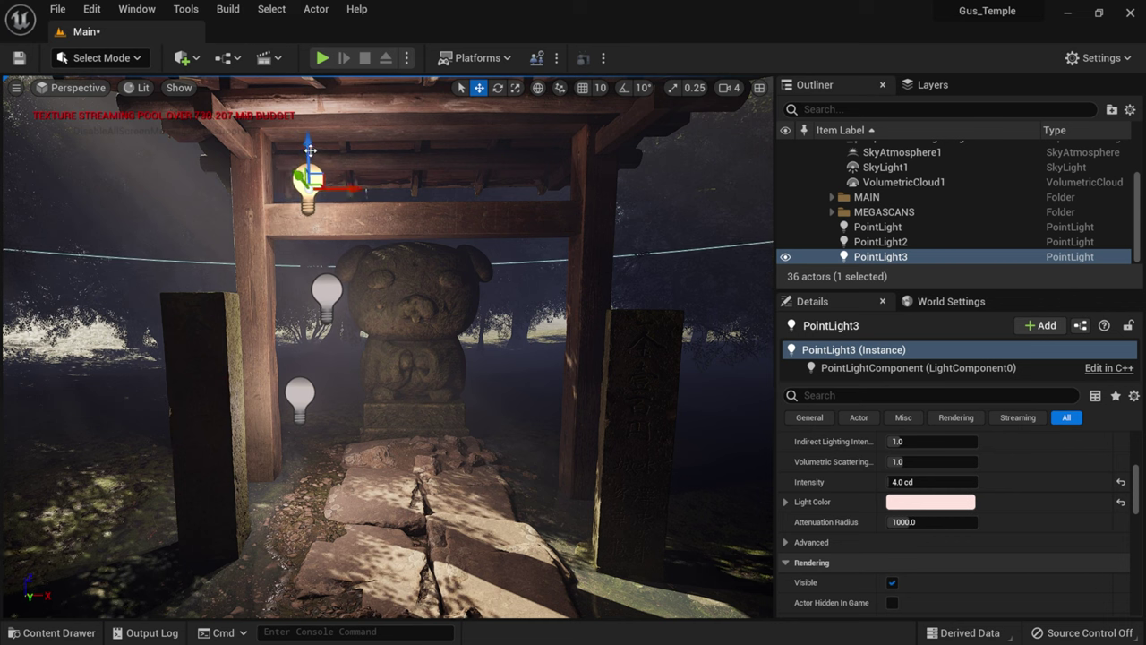
pyautogui.moveTo(305, 141); pyautogui.dragTo(300, 133)
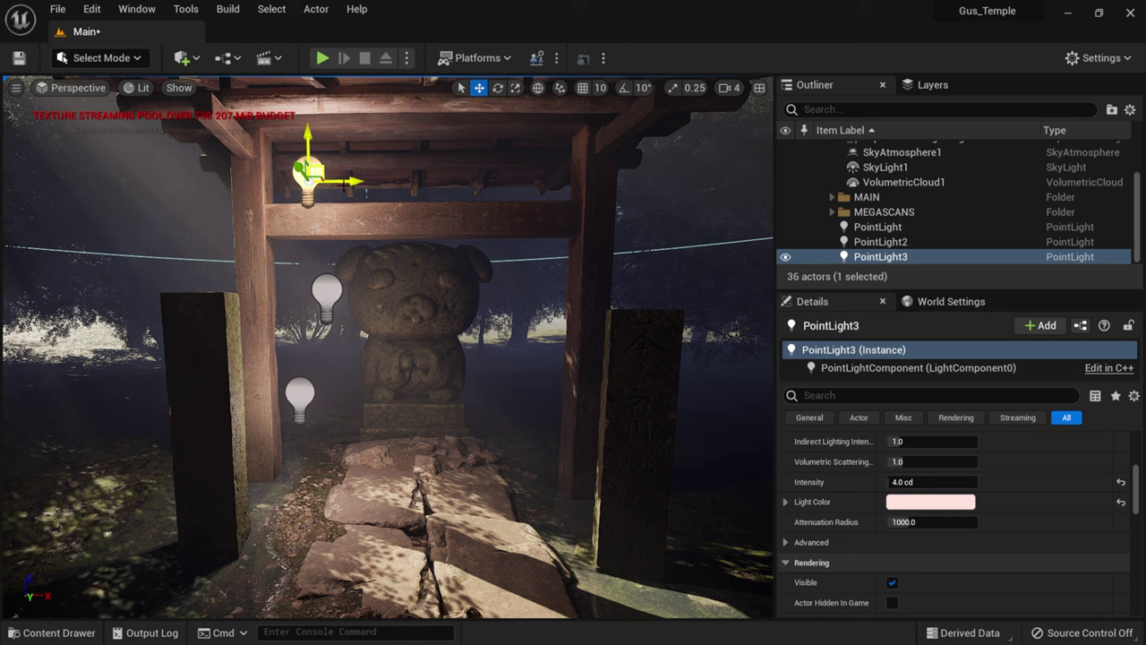
pyautogui.moveTo(344, 184); pyautogui.dragTo(428, 189)
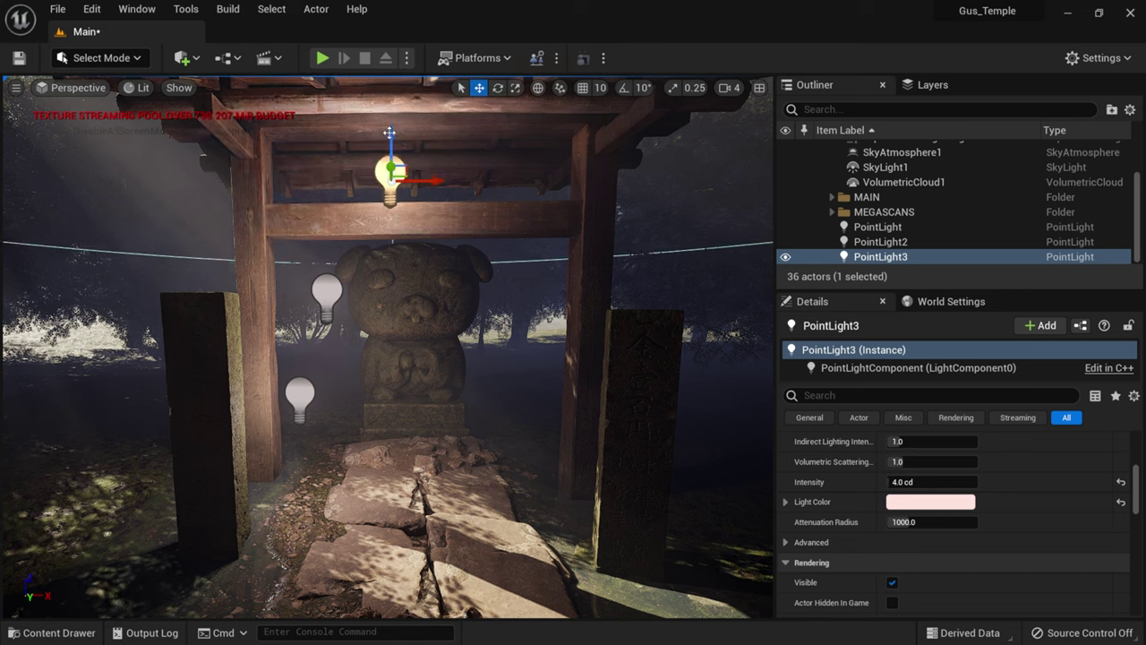
pyautogui.moveTo(389, 133); pyautogui.dragTo(393, 209)
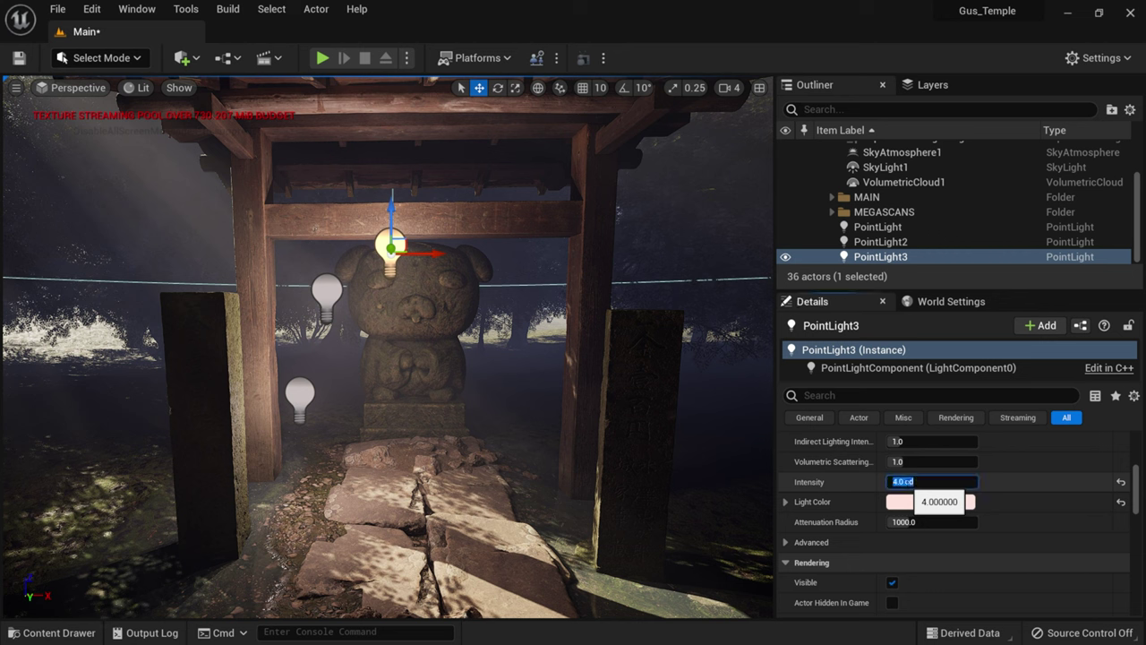
# Step: Set the intensity of the two duplicated point lights, PointLight3 and PointLight2, to 2 cd each
pyautogui.moveTo(931, 482); pyautogui.dragTo(918, 481)
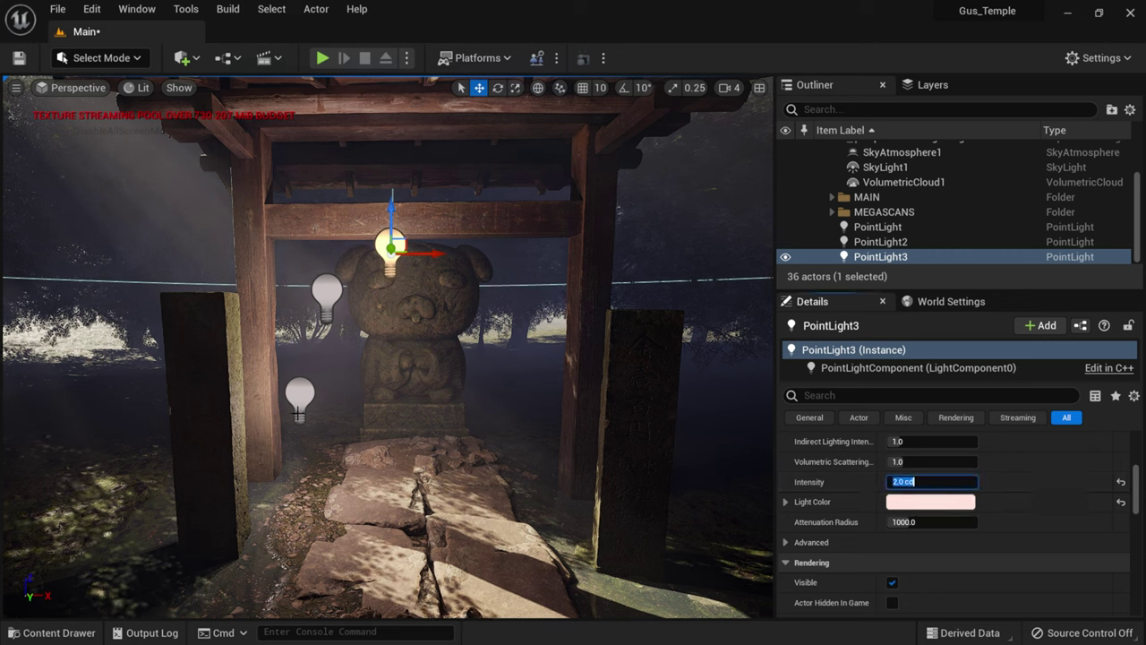
pyautogui.click(299, 395)
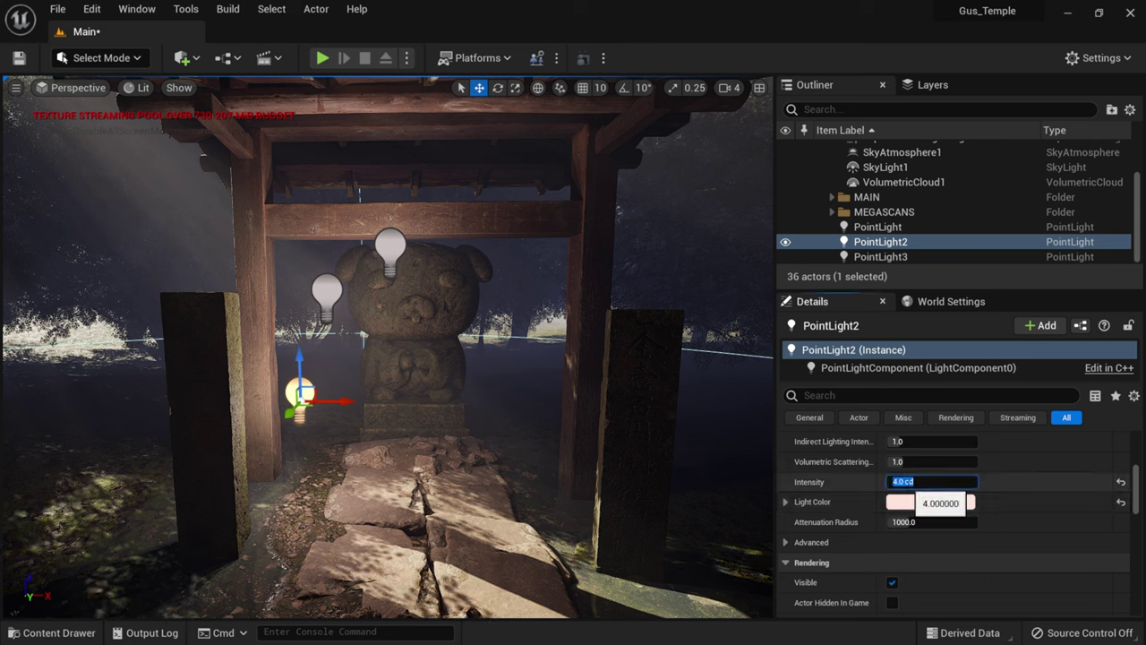
pyautogui.moveTo(931, 482); pyautogui.dragTo(917, 482)
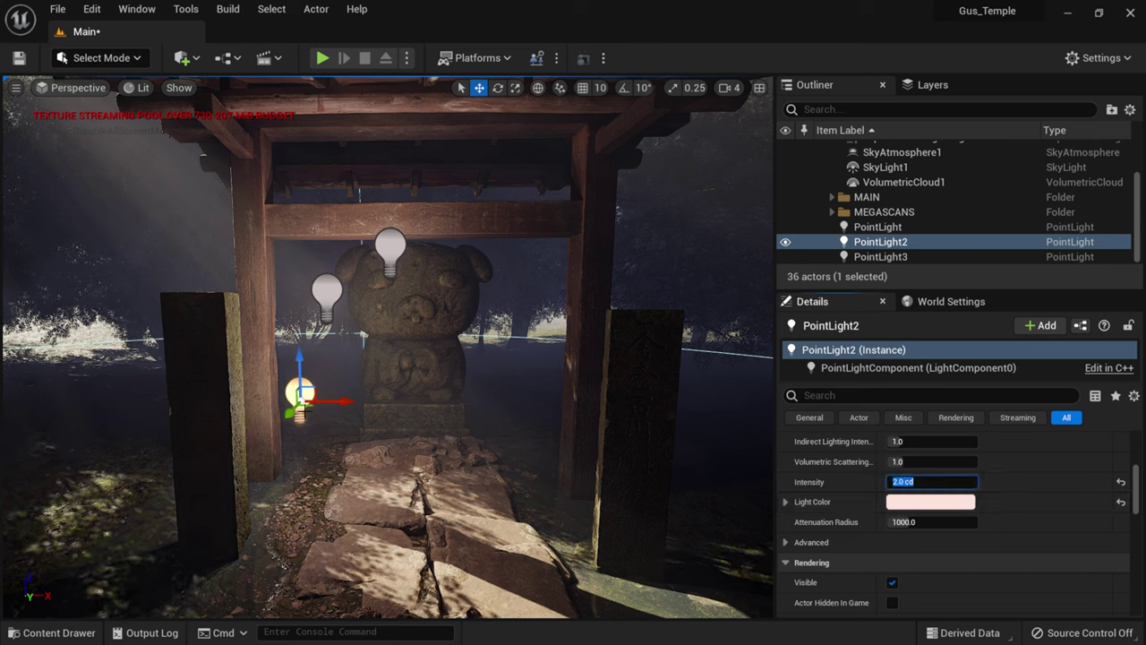
# Step: Shift the low point light and the original point light slightly sideways toward the bear statue
pyautogui.moveTo(345, 401); pyautogui.dragTo(372, 401)
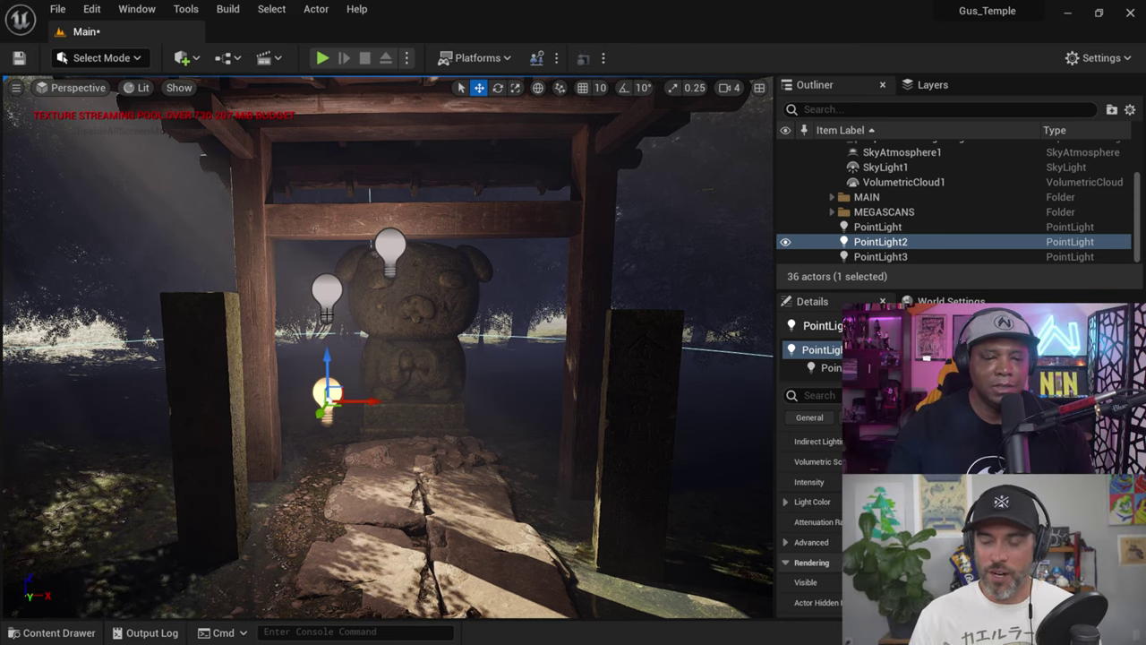
pyautogui.click(327, 289)
pyautogui.moveTo(368, 298); pyautogui.dragTo(373, 300)
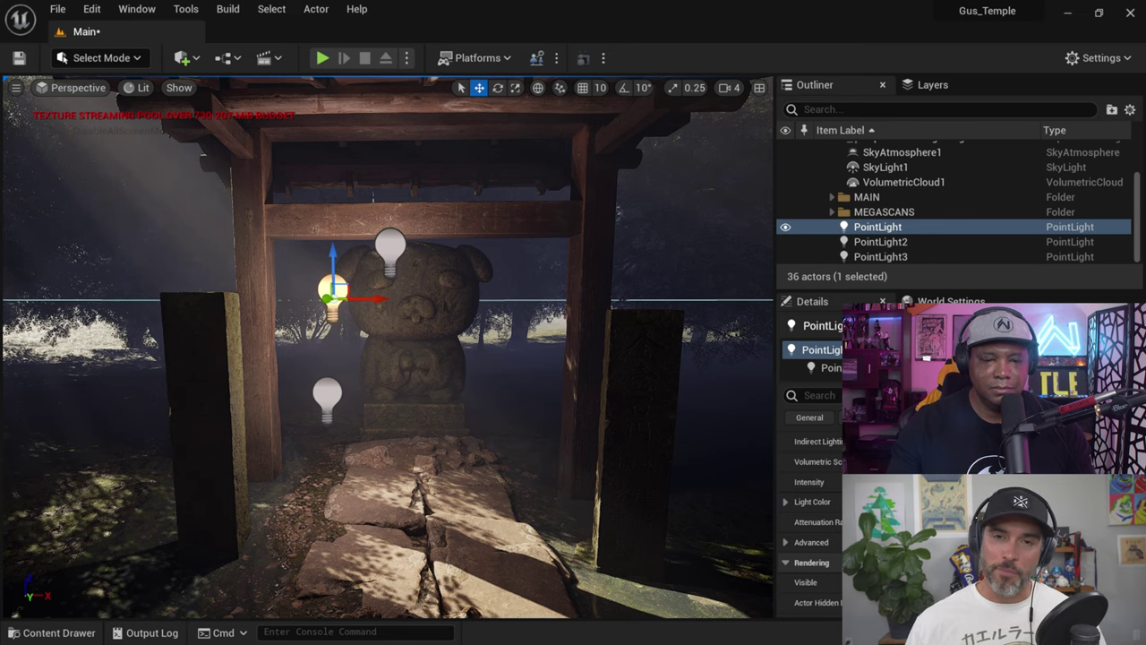
# Step: Duplicate the original point light to the left stone pillar, adjust its height, and copy it across beside the right stone pillar
pyautogui.moveTo(394, 330); pyautogui.dragTo(320, 345, button='middle')
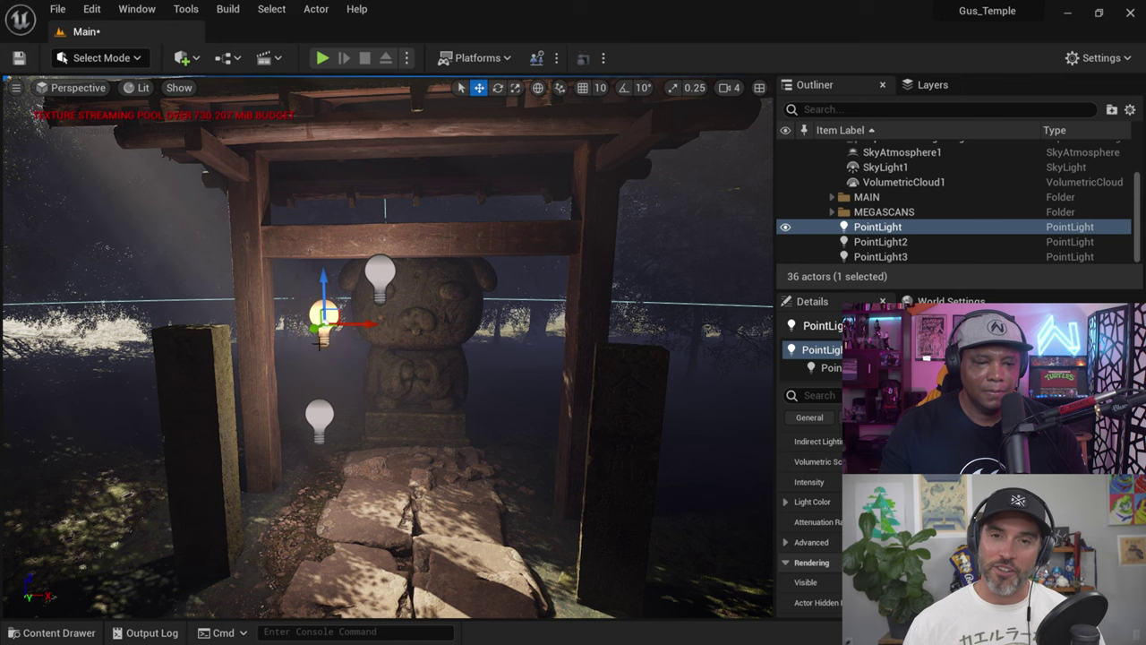
pyautogui.keyDown('alt'); pyautogui.moveTo(315, 324); pyautogui.dragTo(143, 504); pyautogui.keyUp('alt')
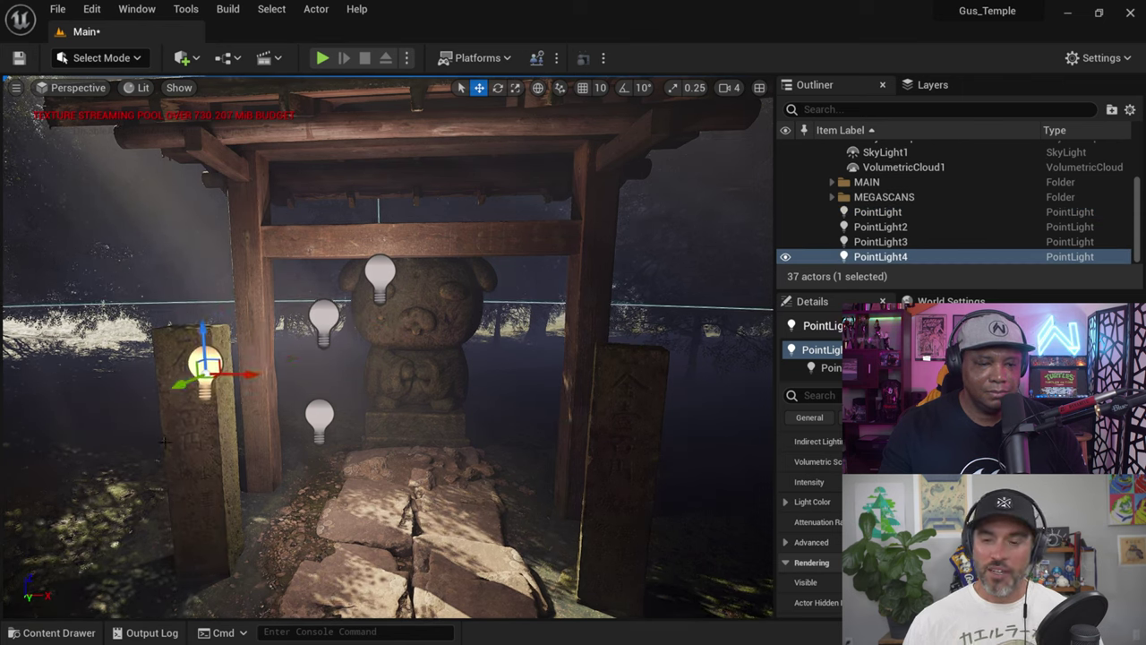
pyautogui.moveTo(204, 327); pyautogui.dragTo(206, 250)
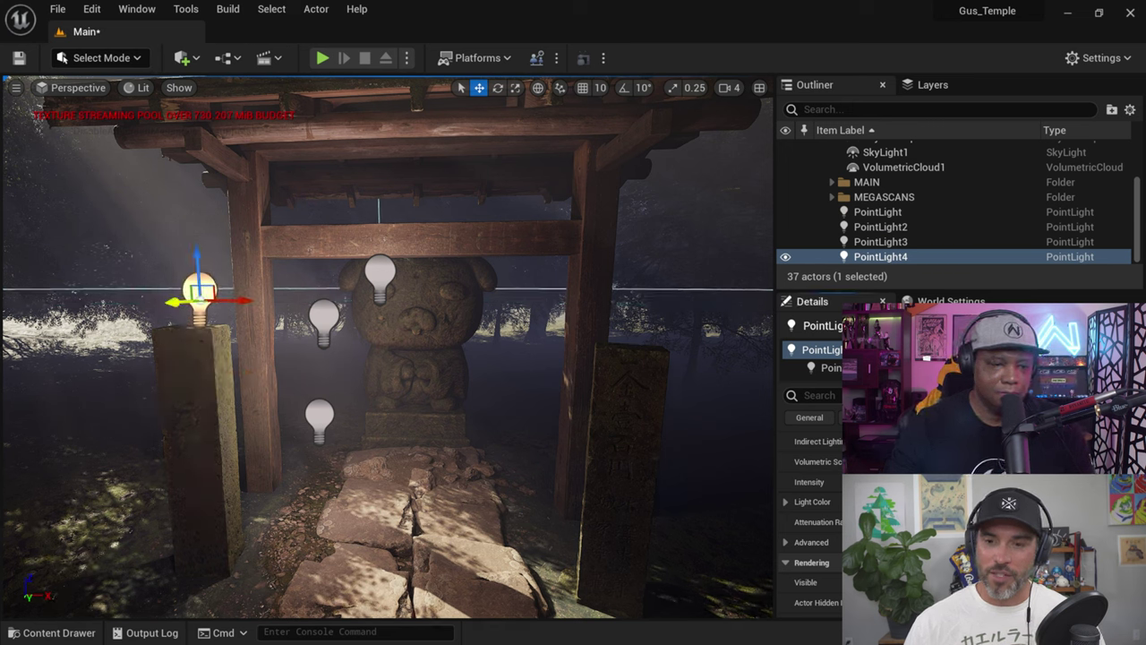
pyautogui.moveTo(172, 305); pyautogui.dragTo(147, 323)
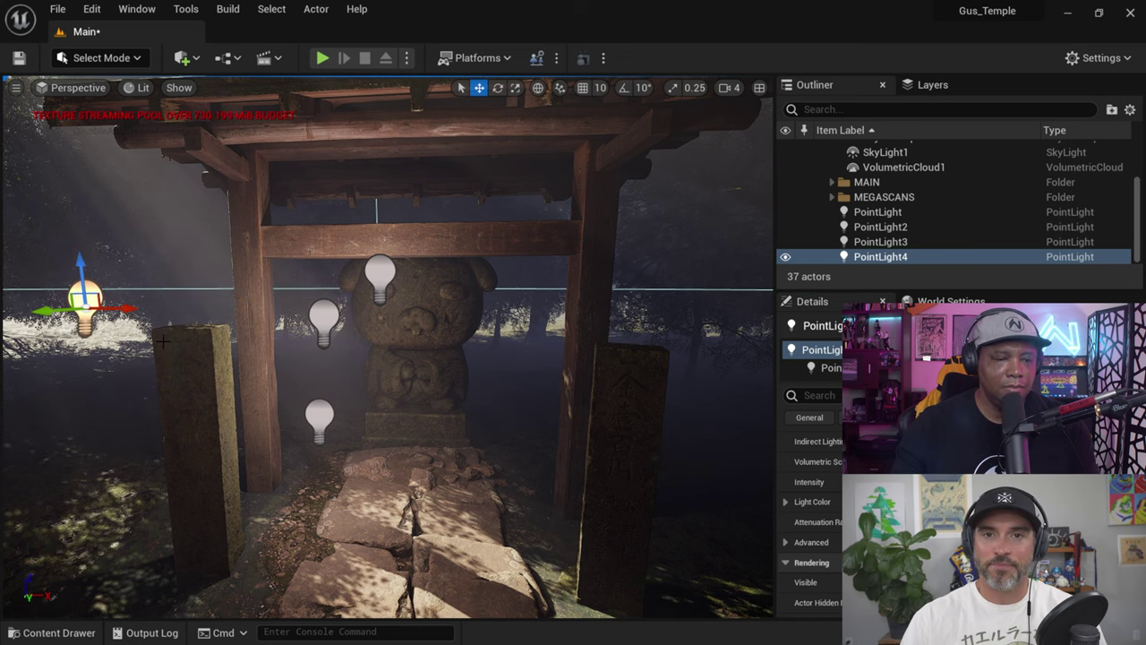
pyautogui.hotkey('ctrl', 'z')
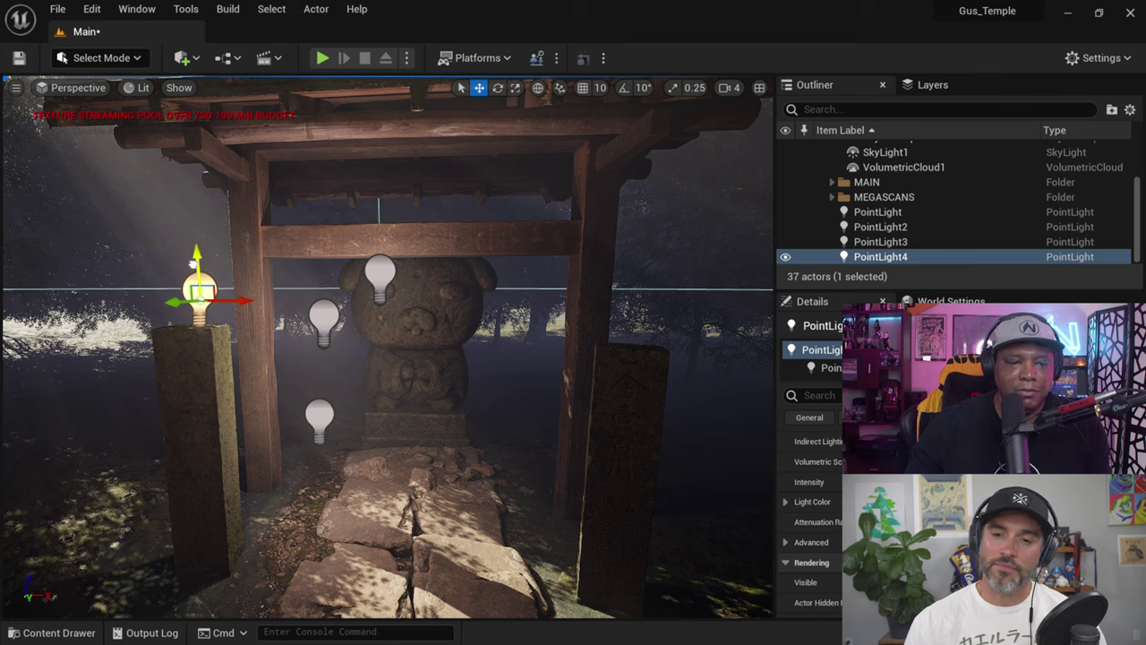
pyautogui.moveTo(194, 262); pyautogui.dragTo(199, 350)
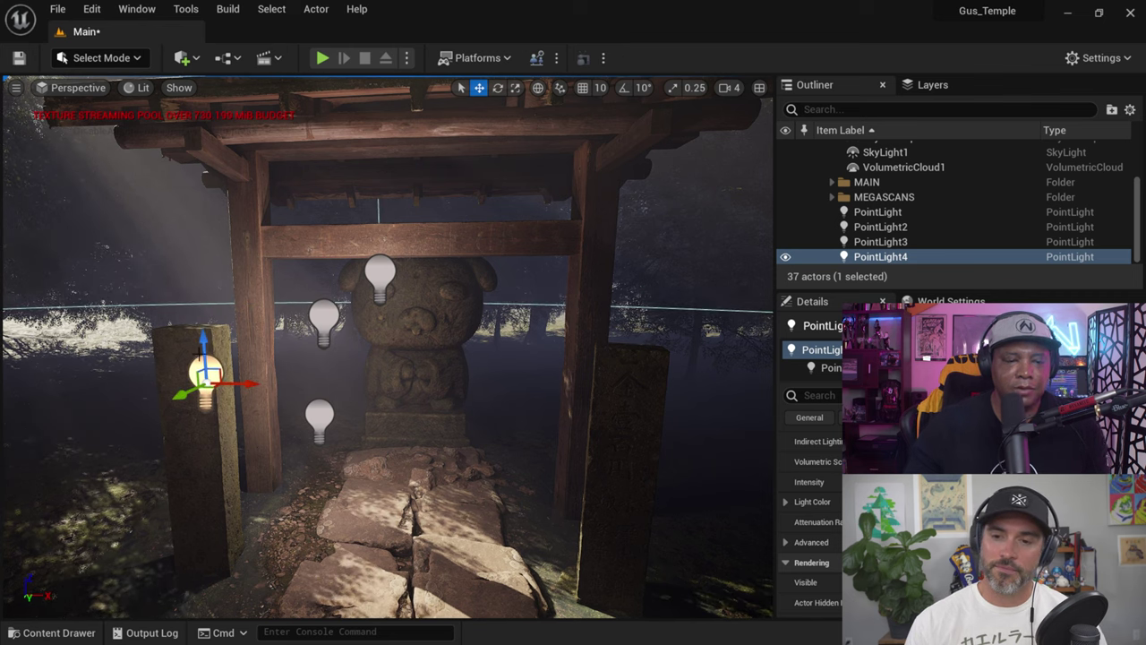
pyautogui.moveTo(243, 385); pyautogui.dragTo(713, 435)
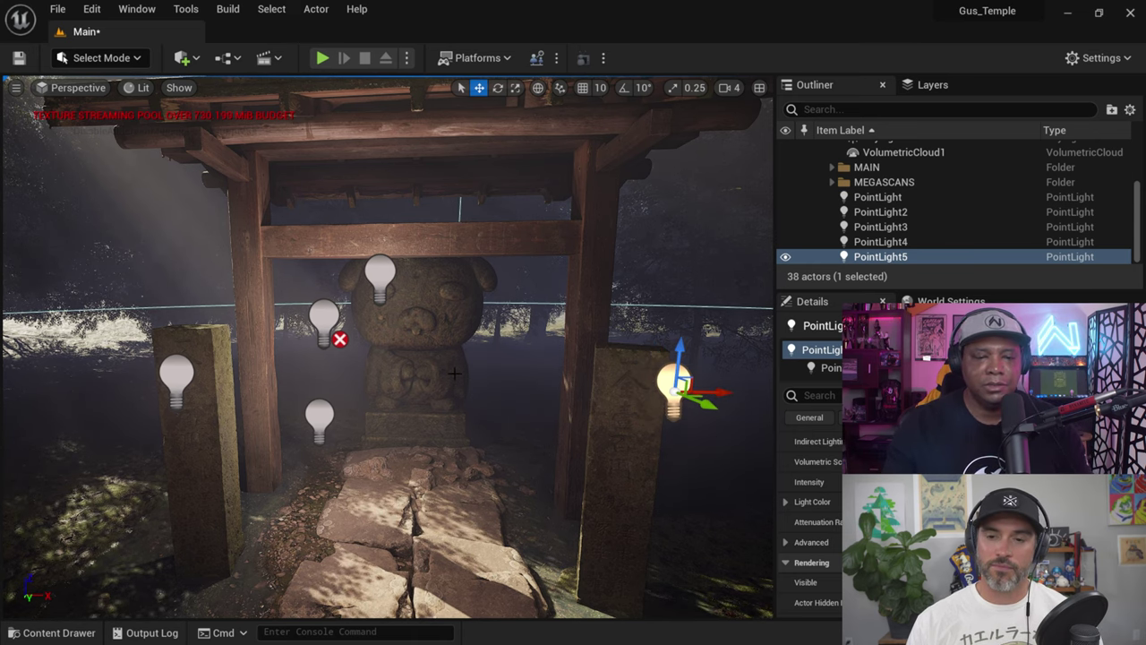
pyautogui.moveTo(713, 435)
pyautogui.mouseDown(button='right')
pyautogui.moveTo(676, 426)
pyautogui.moveTo(699, 424)
pyautogui.mouseUp(button='right')
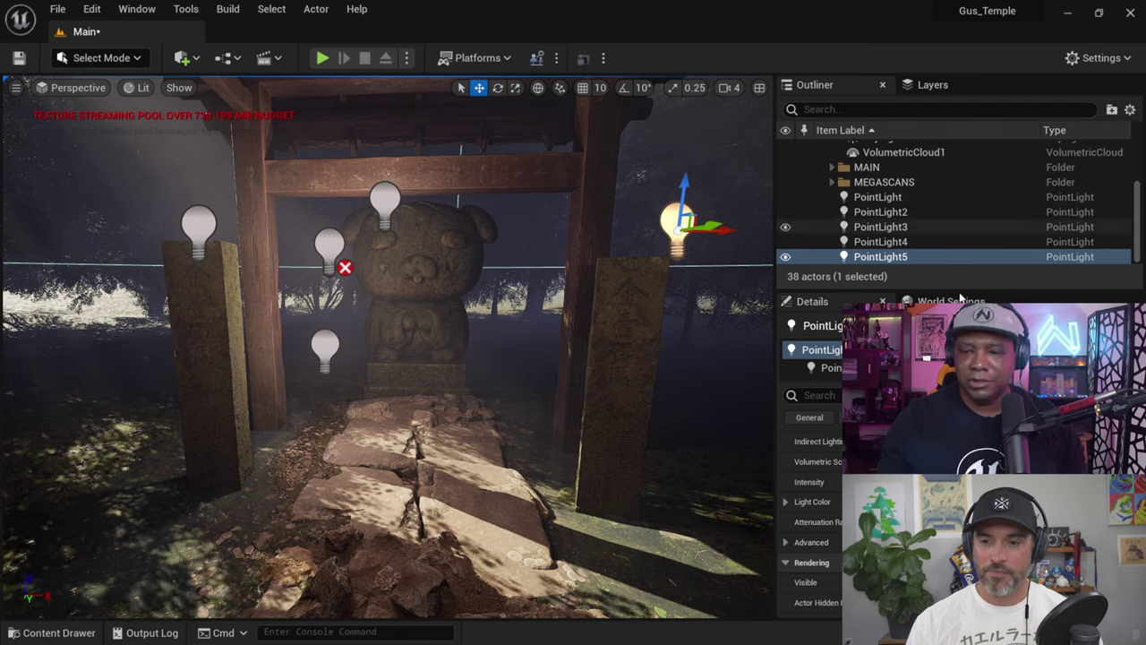
# Step: Enlarge the Outliner, collapse the FX folder, and create a new folder named Light under the Main level
pyautogui.moveTo(967, 289); pyautogui.dragTo(967, 408)
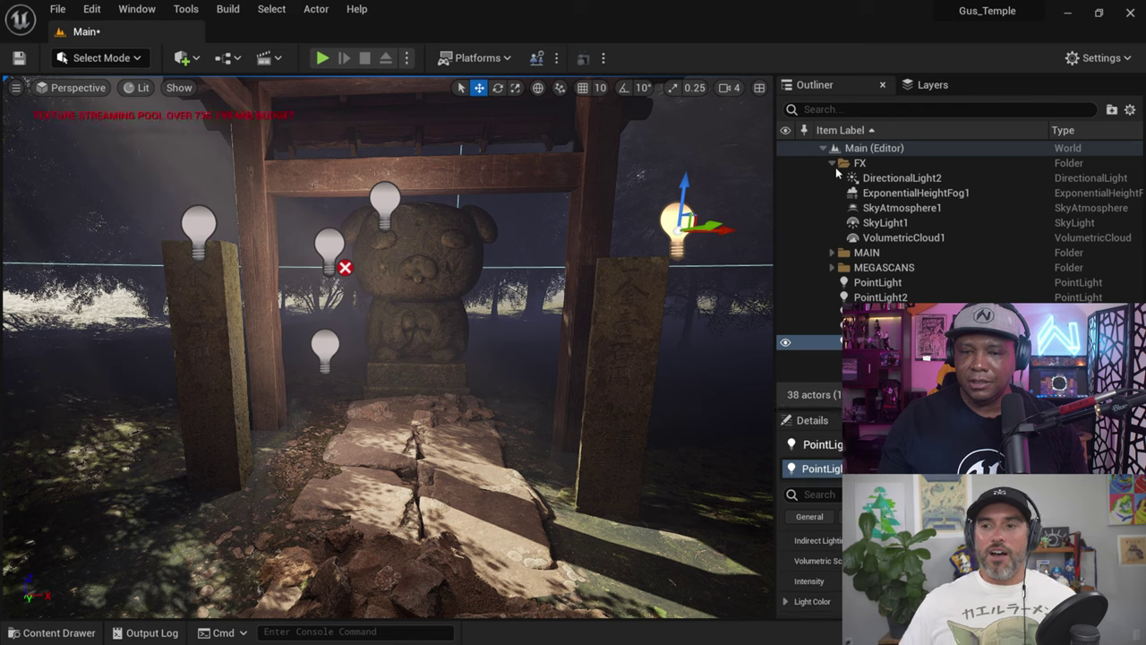
pyautogui.doubleClick(861, 161)
pyautogui.rightClick(864, 153)
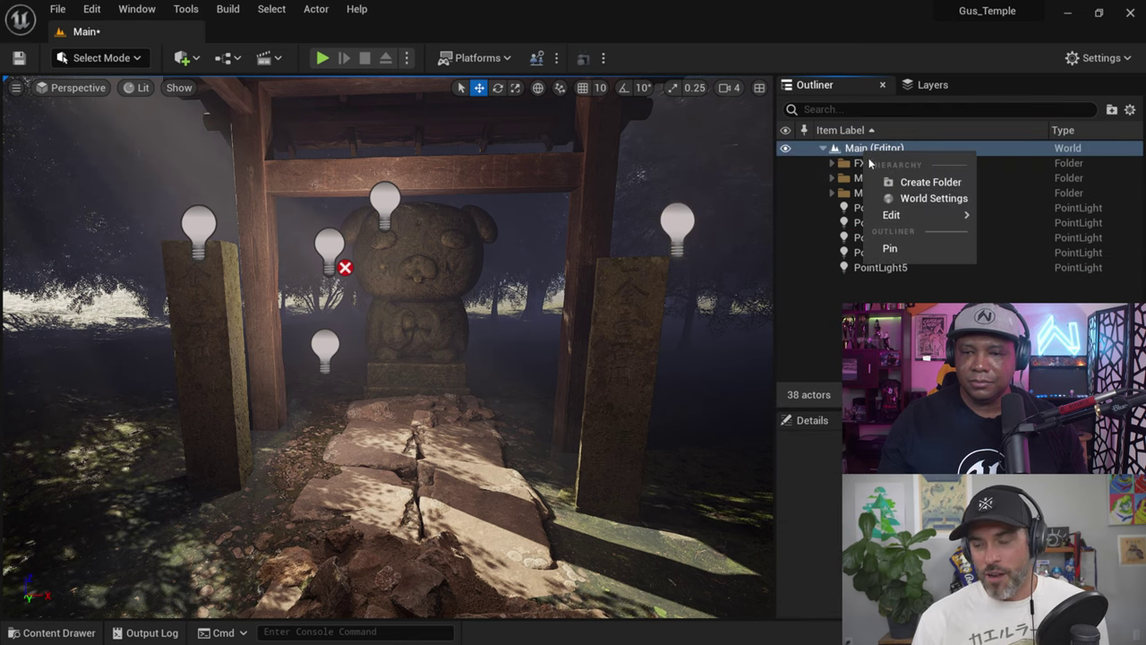
pyautogui.click(906, 183)
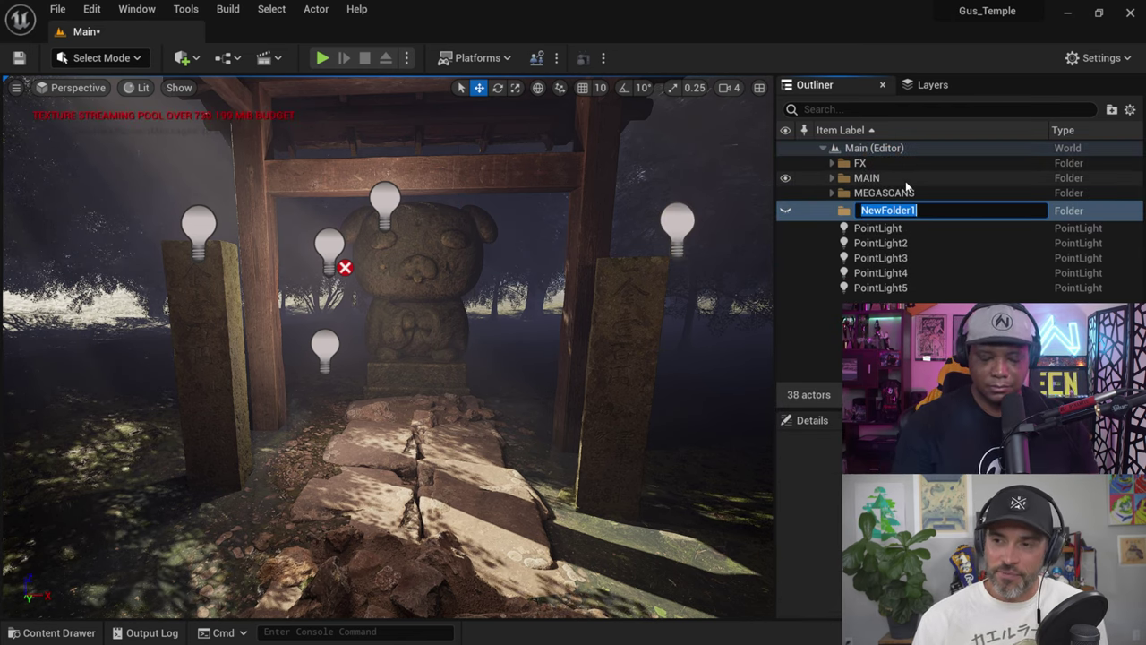
pyautogui.write('Light')
pyautogui.press('Return')
# Step: Move all five point lights into the Light folder and collapse it
pyautogui.click(877, 222)
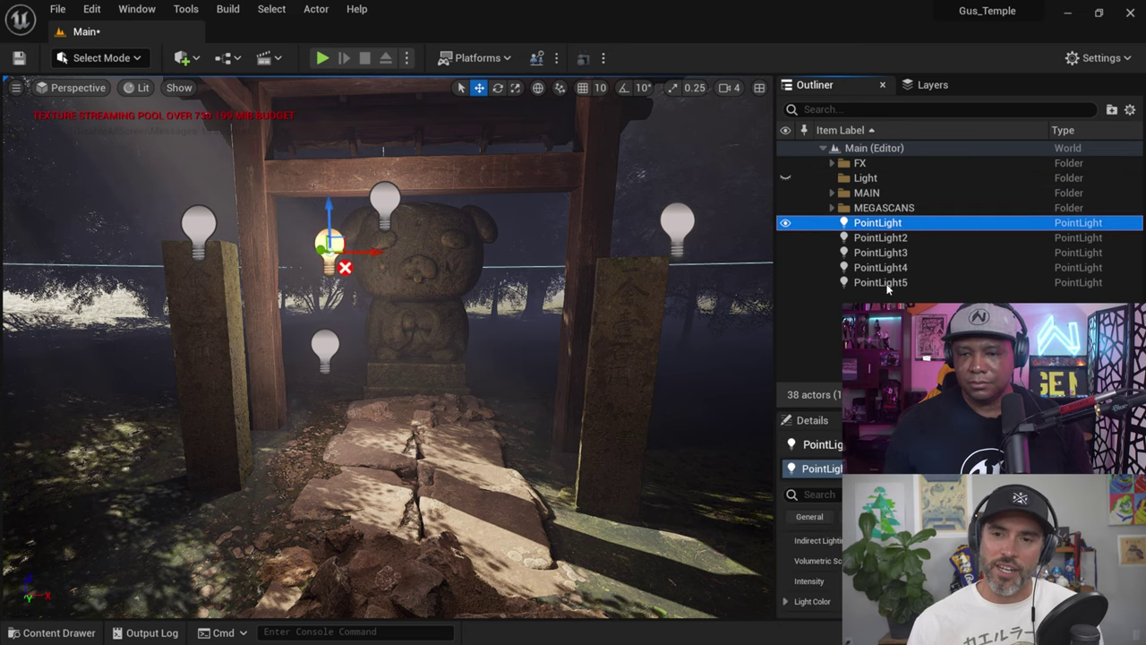
pyautogui.keyDown('shift'); pyautogui.click(886, 281); pyautogui.keyUp('shift')
pyautogui.moveTo(886, 279); pyautogui.dragTo(864, 184)
pyautogui.click(832, 179)
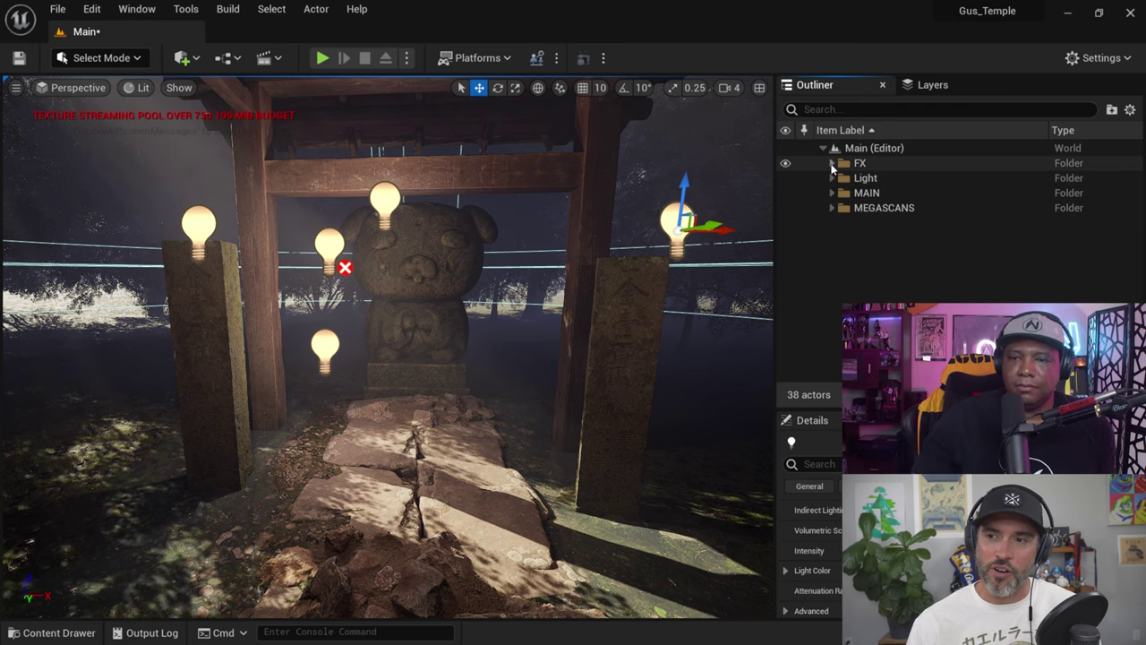
# Step: Select DirectionalLight2 in the FX folder, enlarge its Details area, and set its intensity to 40 lux
pyautogui.click(831, 164)
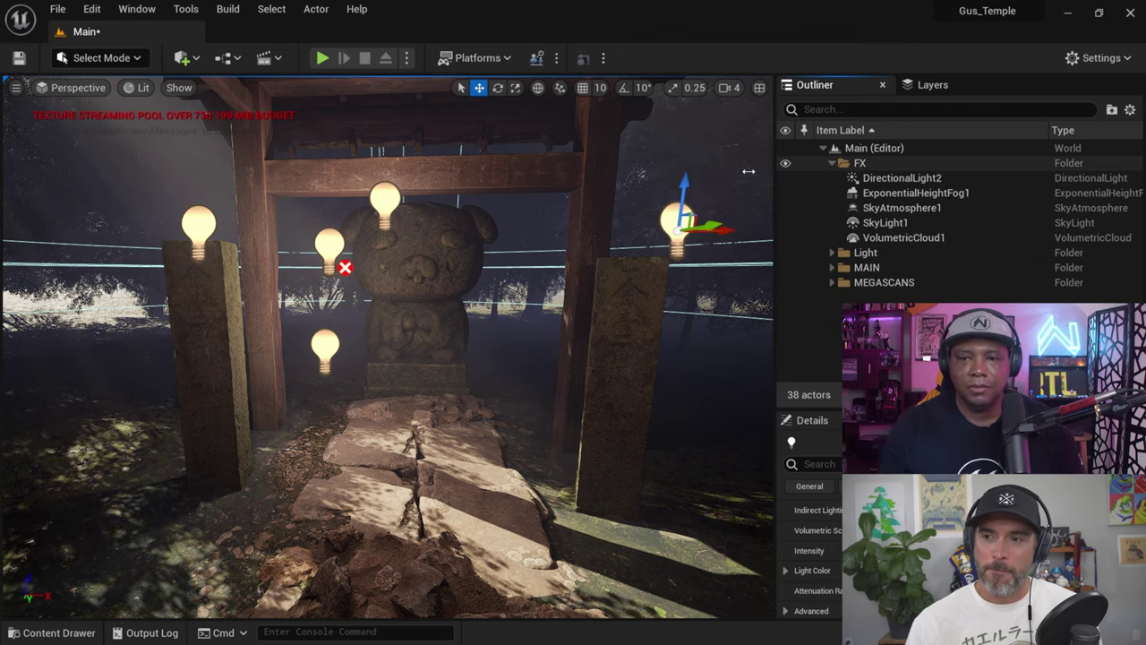
pyautogui.click(931, 179)
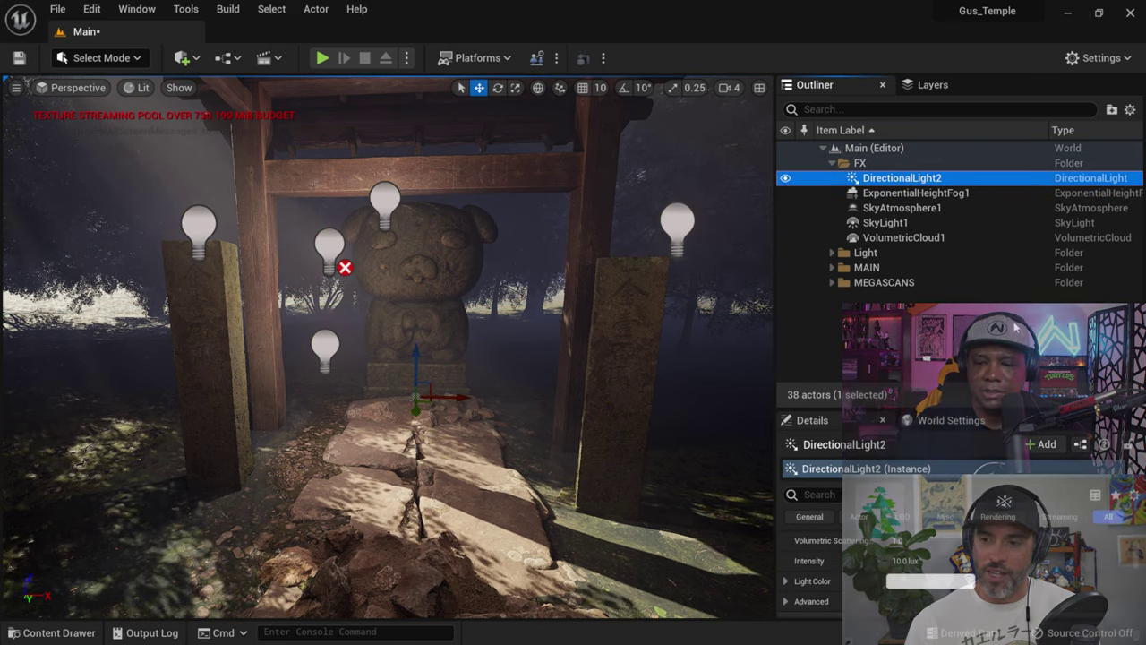
pyautogui.moveTo(1012, 407); pyautogui.dragTo(1012, 266)
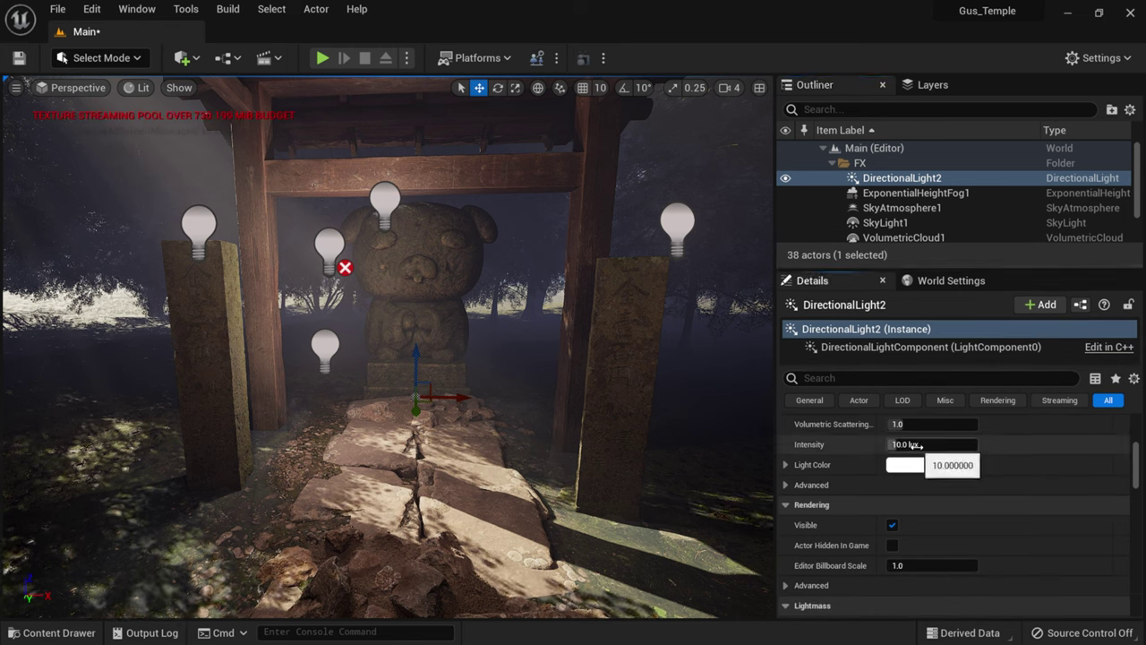
pyautogui.click(914, 445)
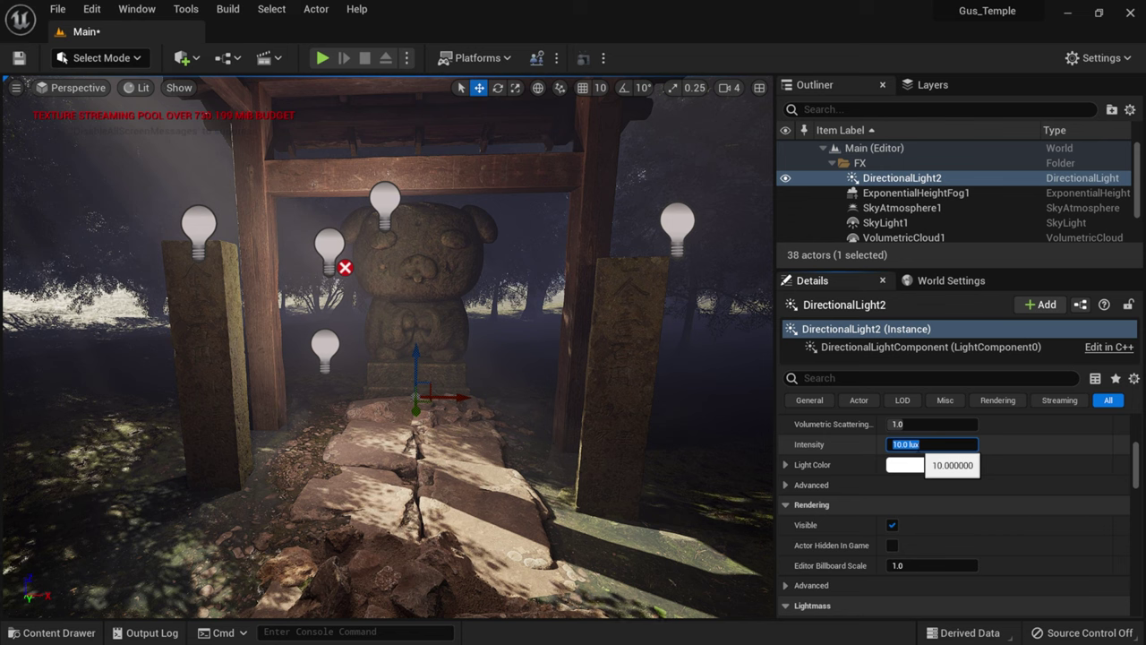
pyautogui.write('40')
pyautogui.press('Return')
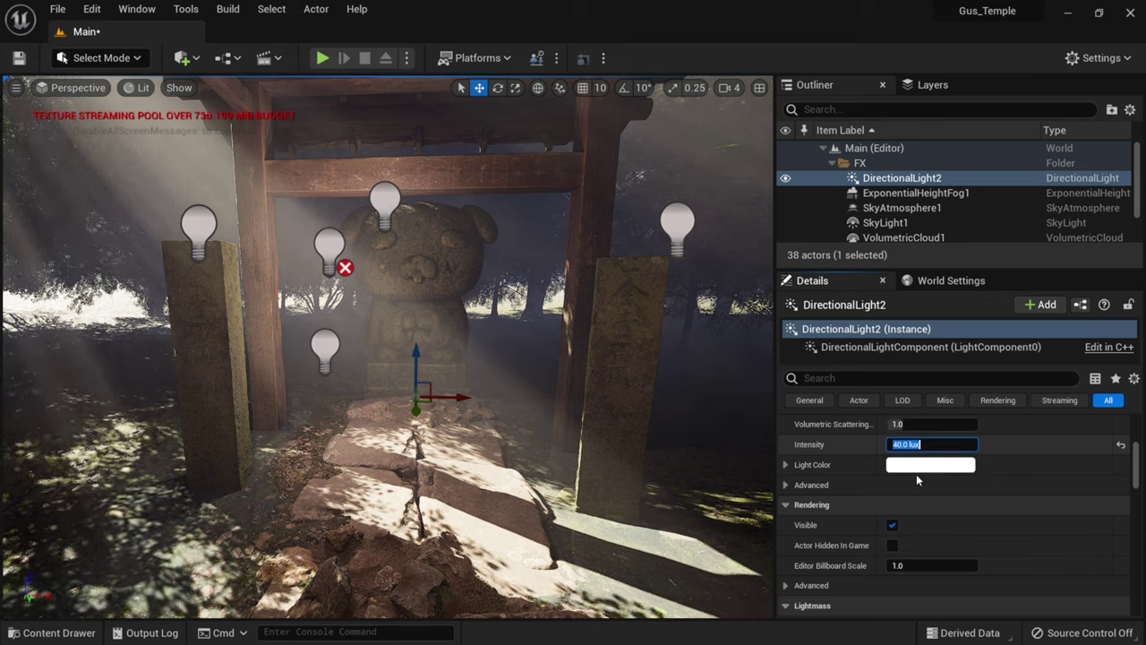
# Step: Tint the directional light a pale peach, with hue about 18, saturation about 0.41 and value 1.0
pyautogui.click(920, 464)
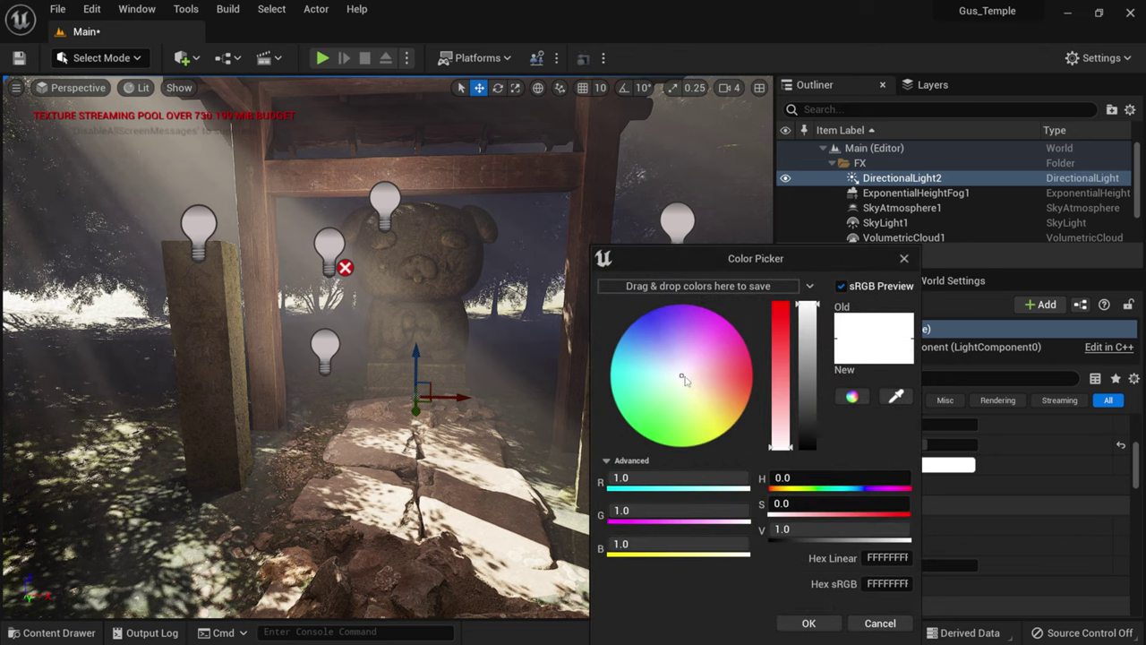
pyautogui.moveTo(682, 379); pyautogui.dragTo(708, 384)
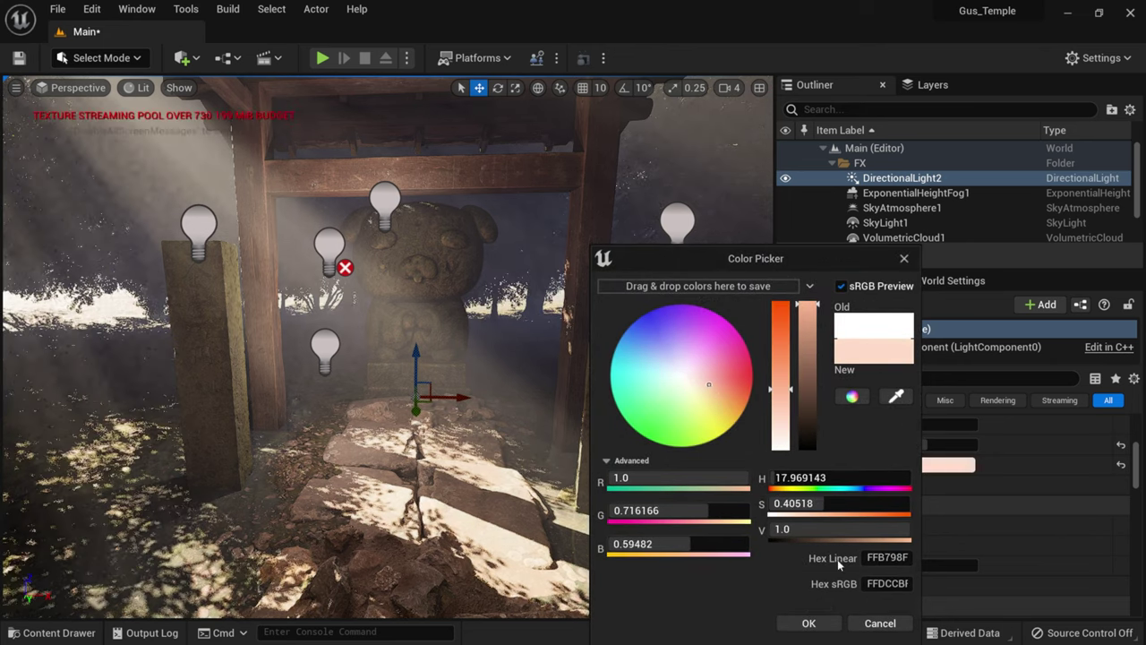
pyautogui.click(810, 623)
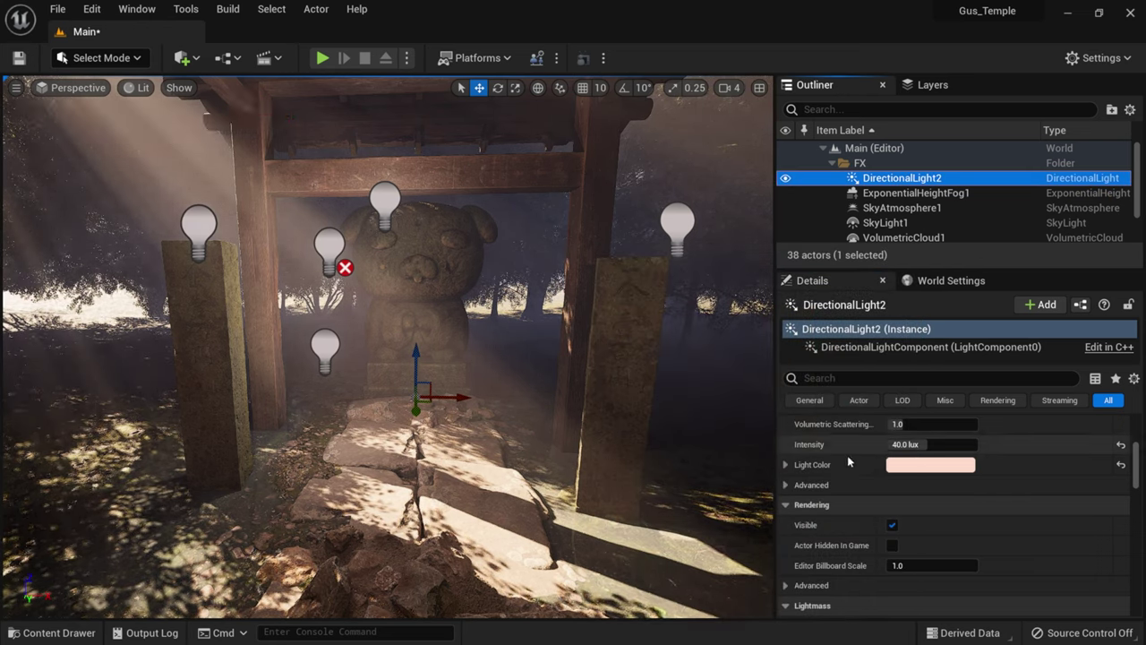
# Step: Try volumetric scattering intensities of 50 and 5 on the directional light, then restore the value to 1.0
pyautogui.scroll(1, 847, 451)
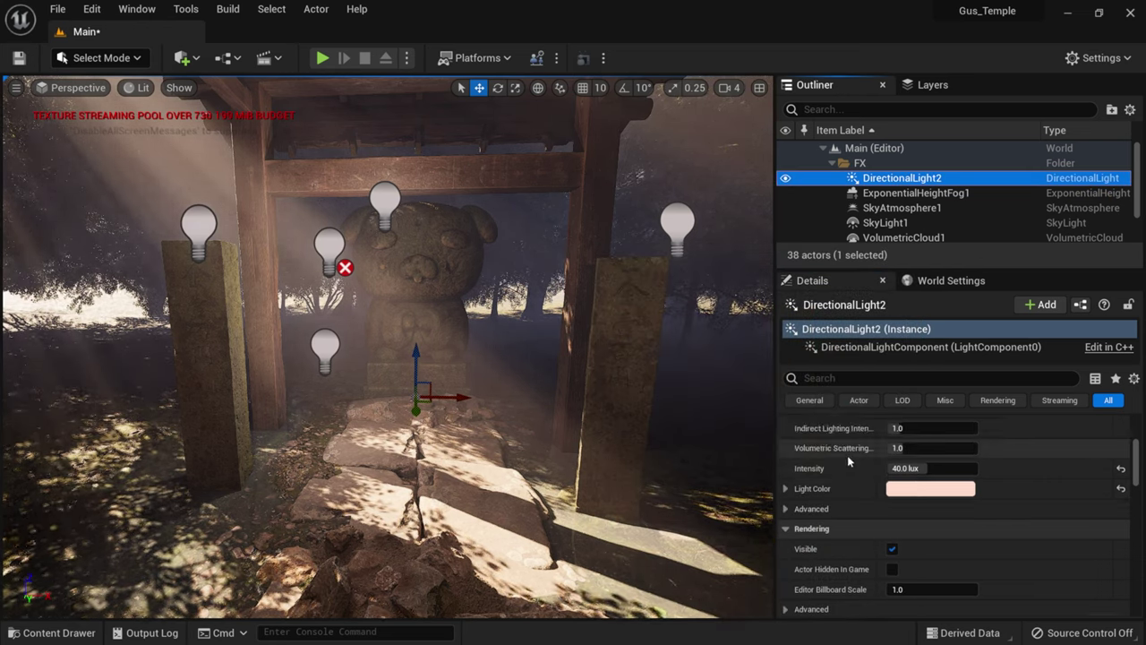
pyautogui.click(894, 448)
pyautogui.write('50')
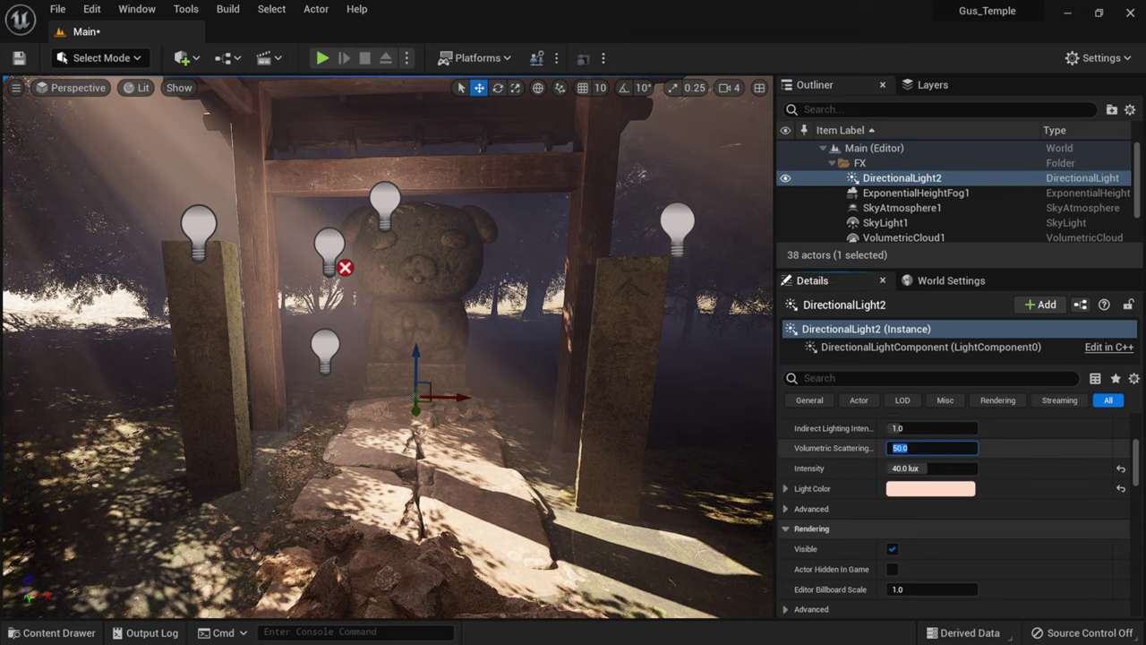
pyautogui.press('Return')
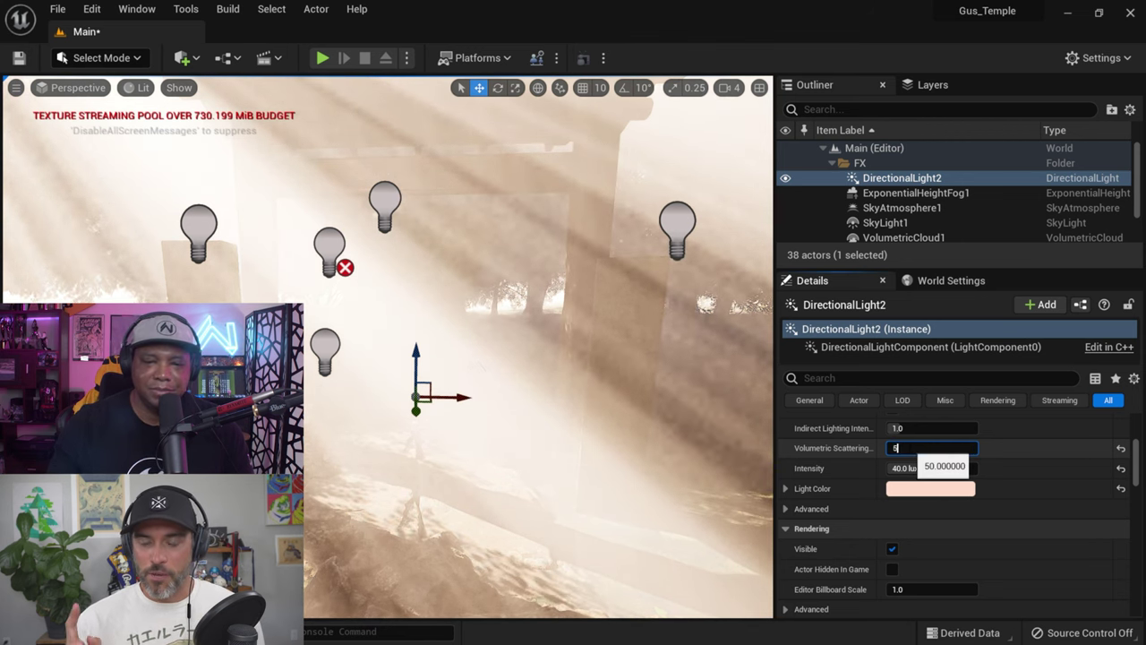
pyautogui.write('5')
pyautogui.press('Return')
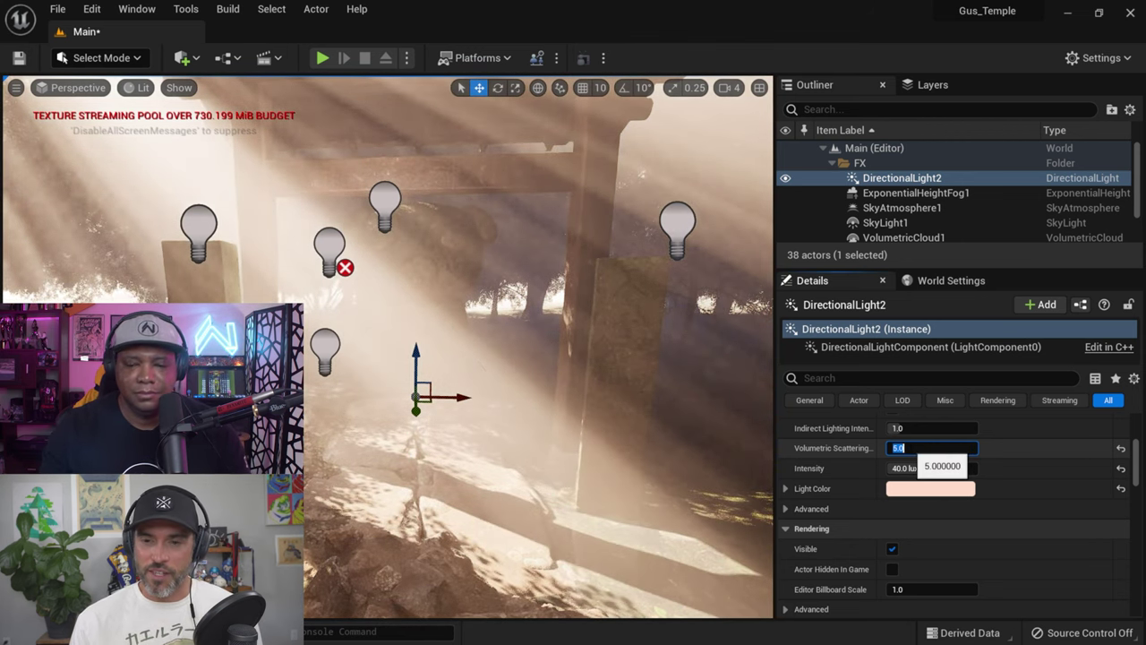
pyautogui.write('2')
pyautogui.press('Return')
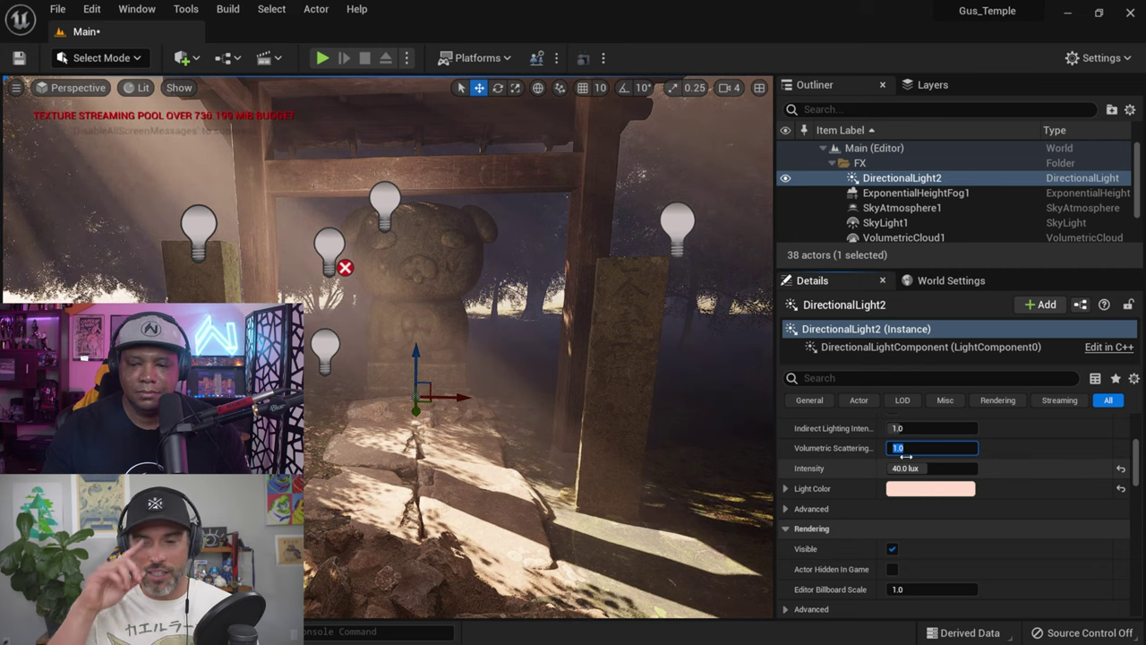
# Step: Lower the directional light's intensity to 3.15 lux and fine-tune it to 3.16 lux
pyautogui.click(904, 468)
pyautogui.write('3')
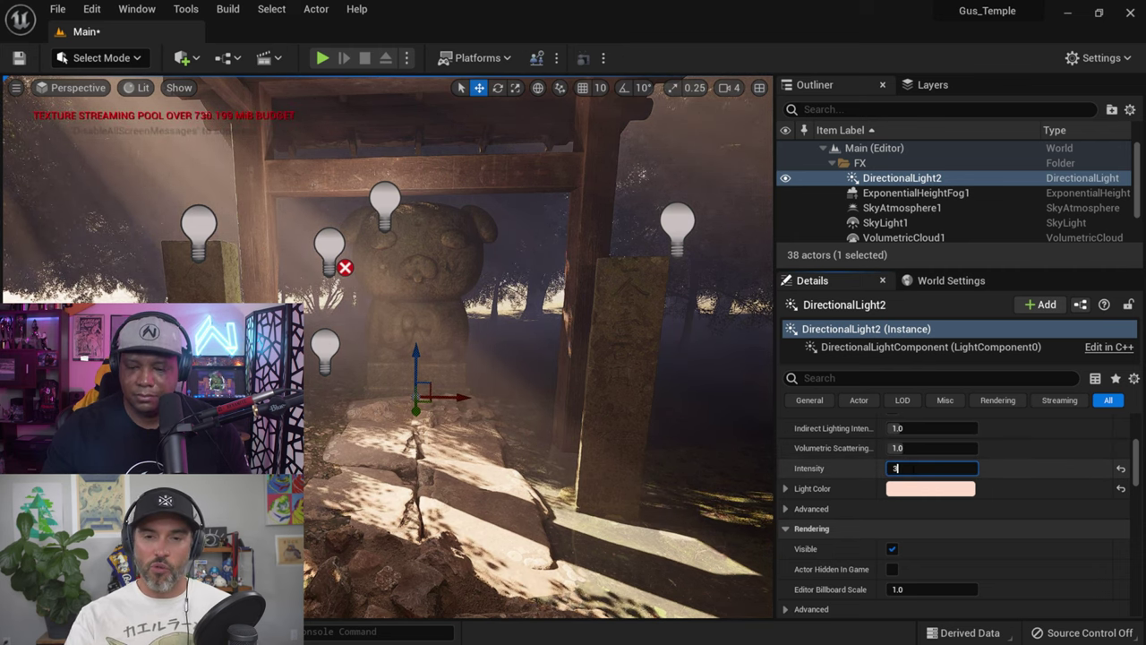
pyautogui.write('.15')
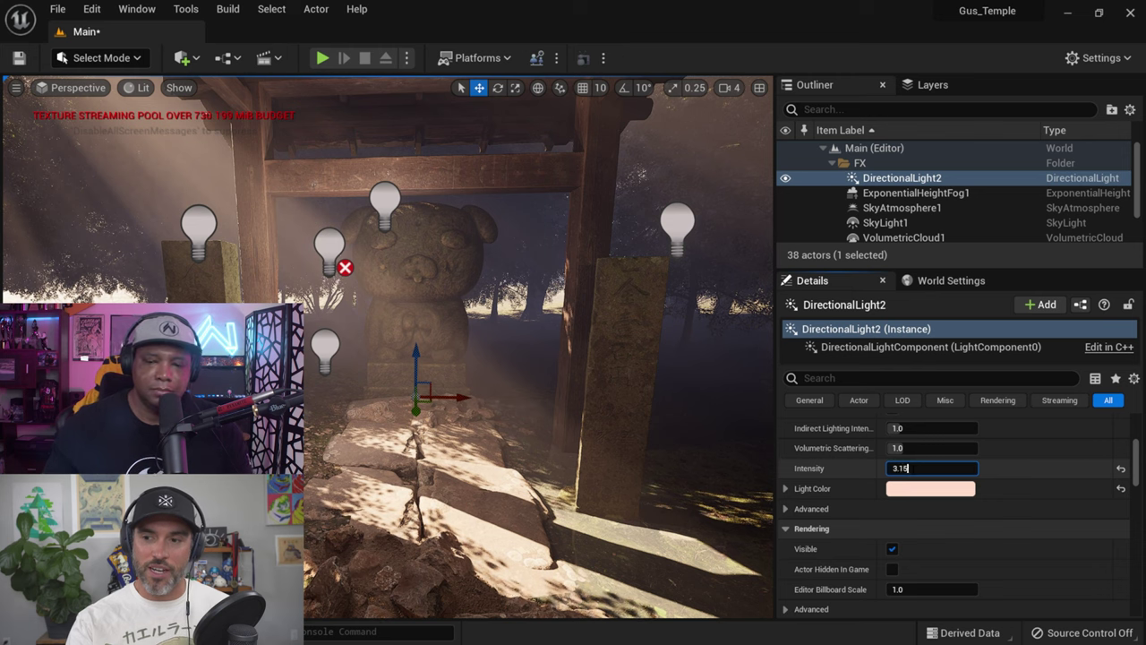
pyautogui.press('Return')
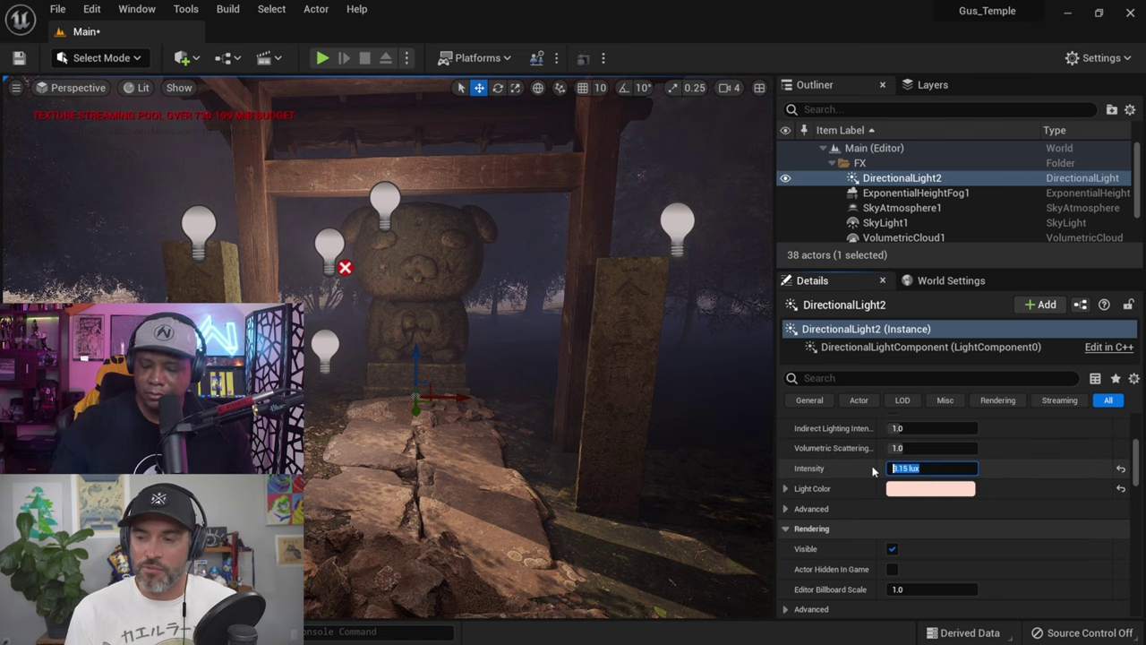
pyautogui.write('3.16')
pyautogui.press('Return')
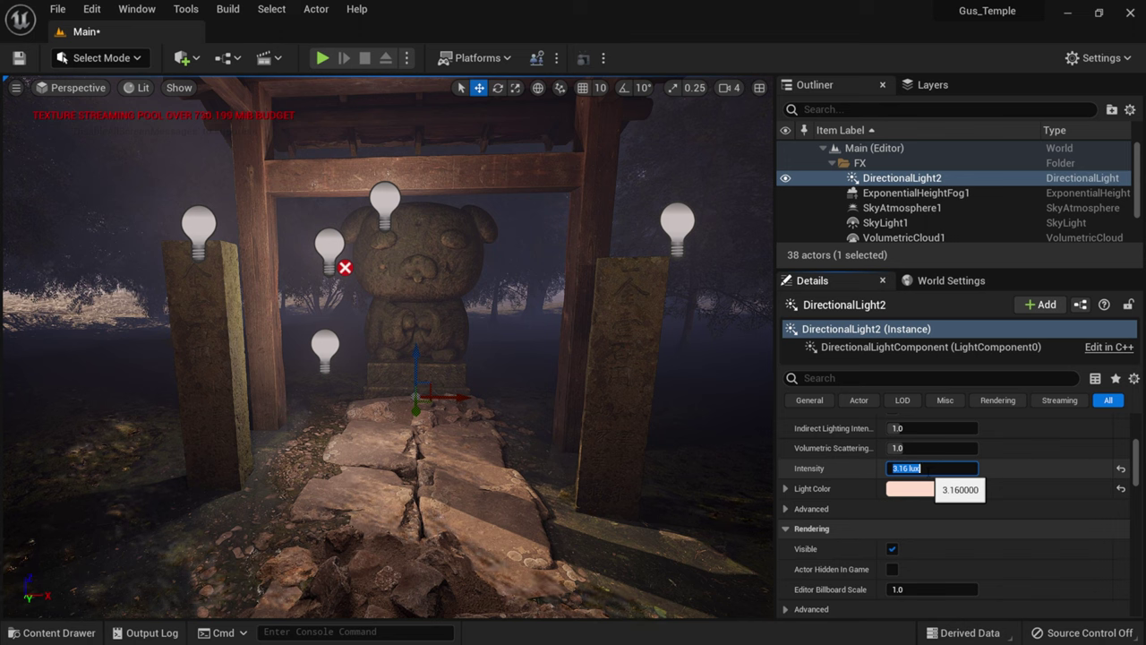
# Step: Try a volumetric scattering intensity of 35 on the directional light, and settle on 15
pyautogui.click(898, 448)
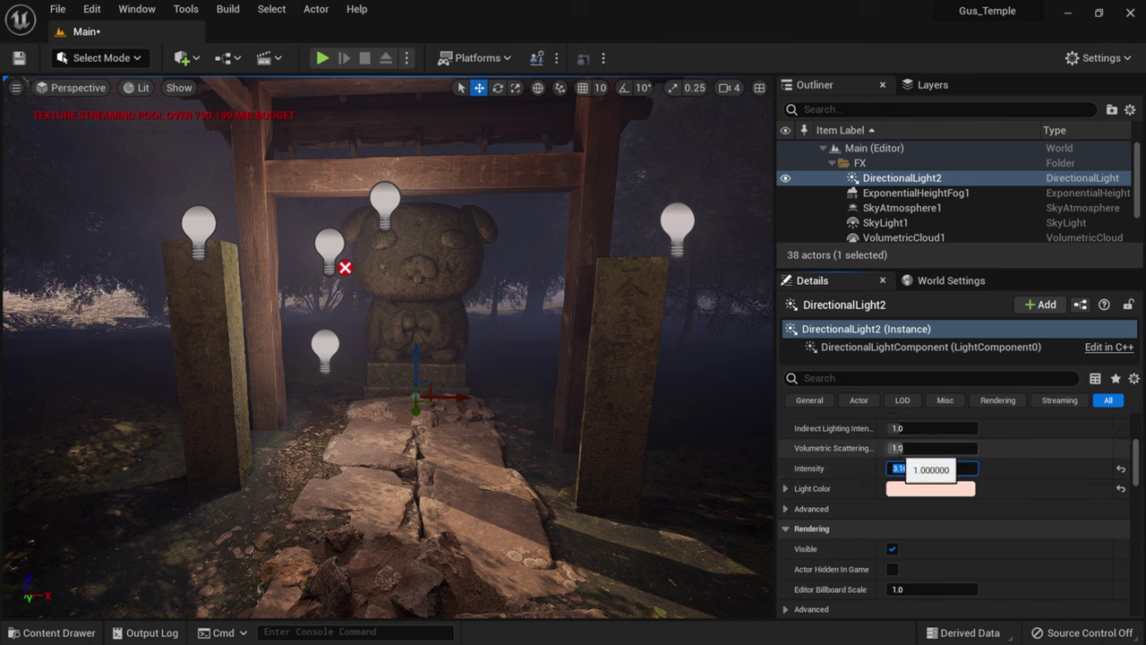
pyautogui.write('35')
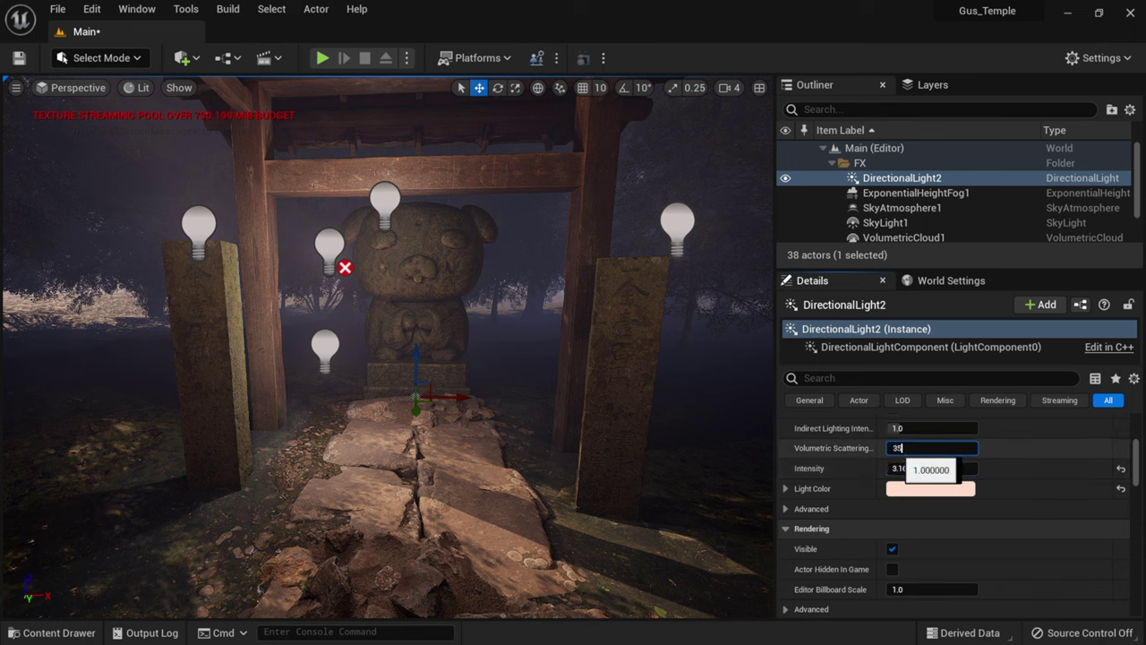
pyautogui.press('Return')
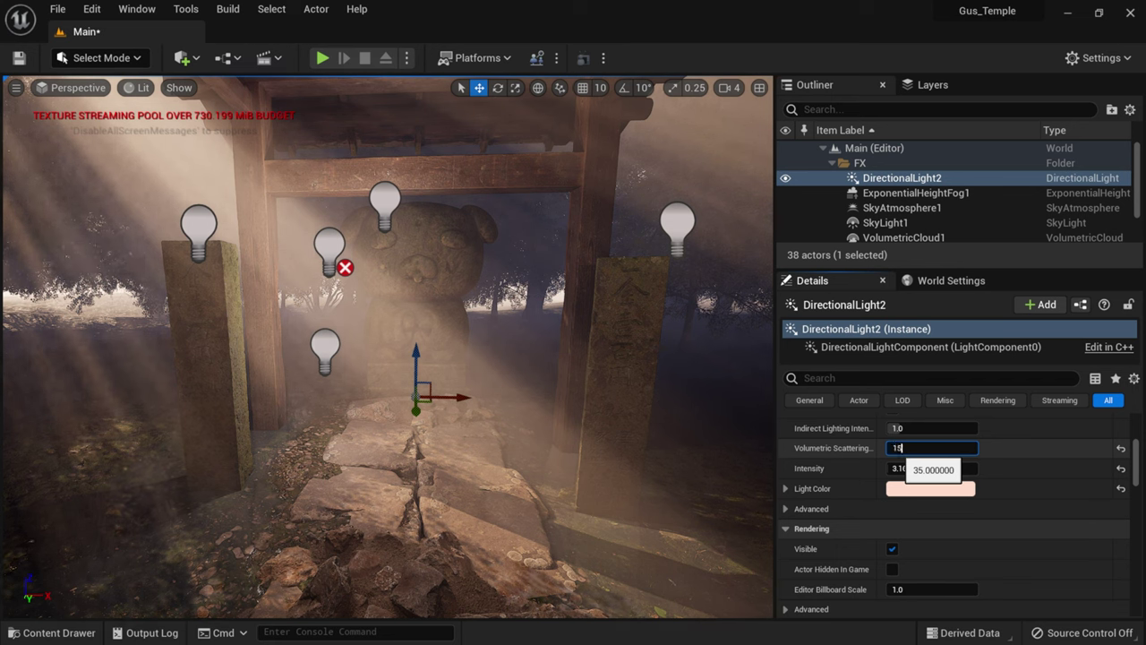
pyautogui.write('15')
pyautogui.press('Return')
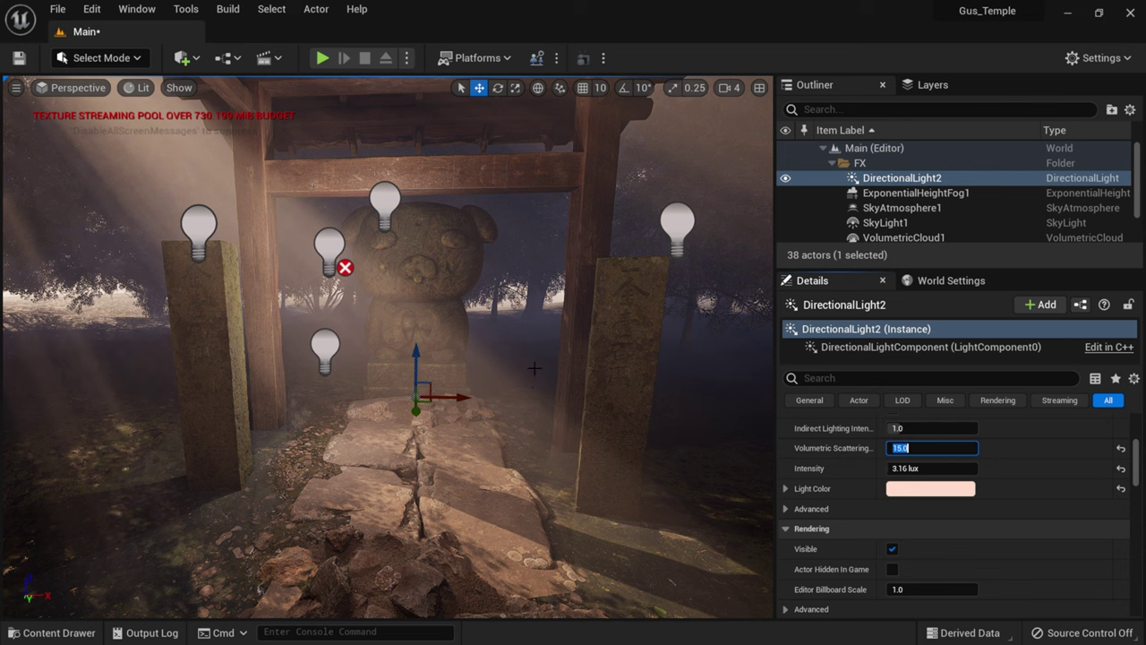
pyautogui.moveTo(387, 350); pyautogui.dragTo(374, 354, button='right')
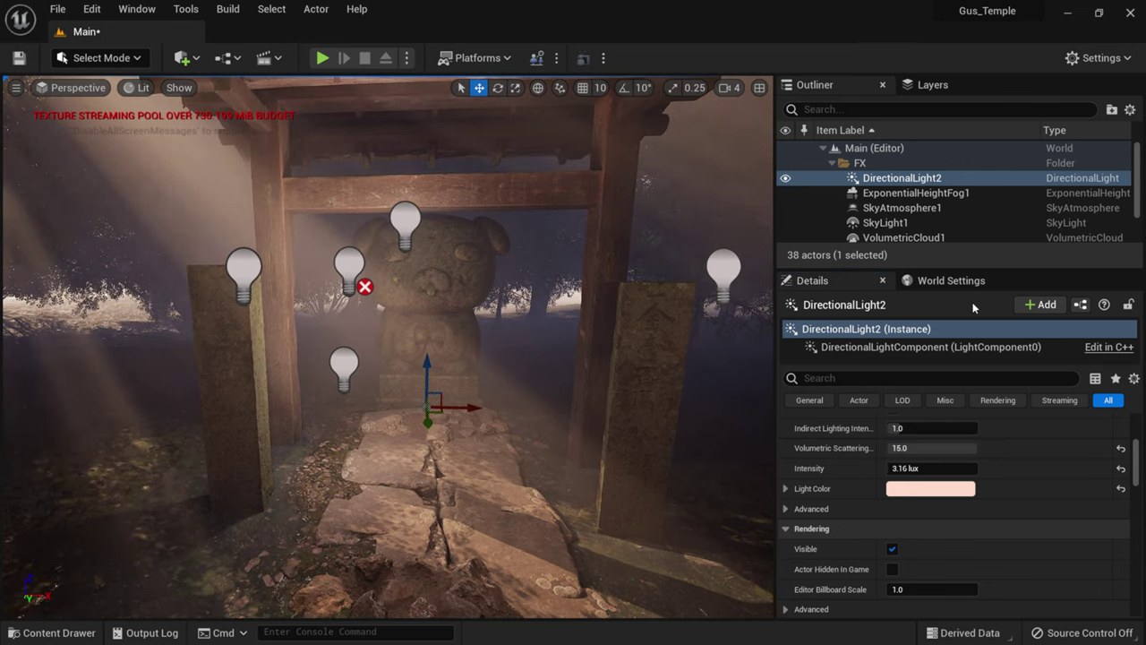
# Step: Enlarge the Outliner and collapse its FX folder
pyautogui.moveTo(1022, 269); pyautogui.dragTo(1027, 306)
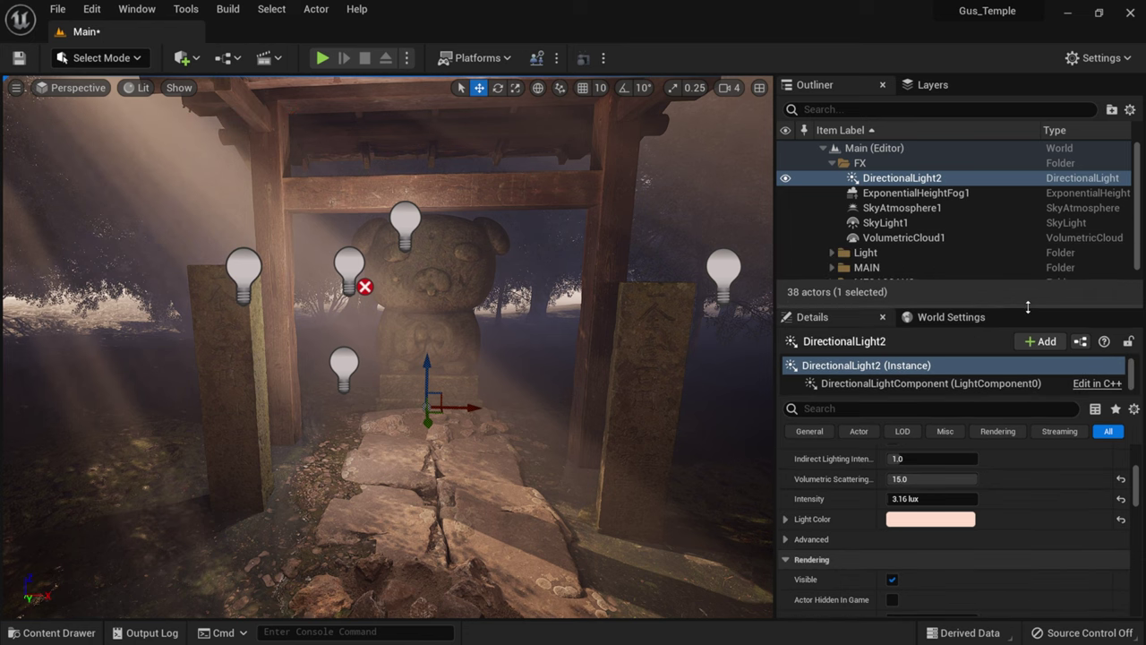
pyautogui.click(833, 163)
pyautogui.click(832, 163)
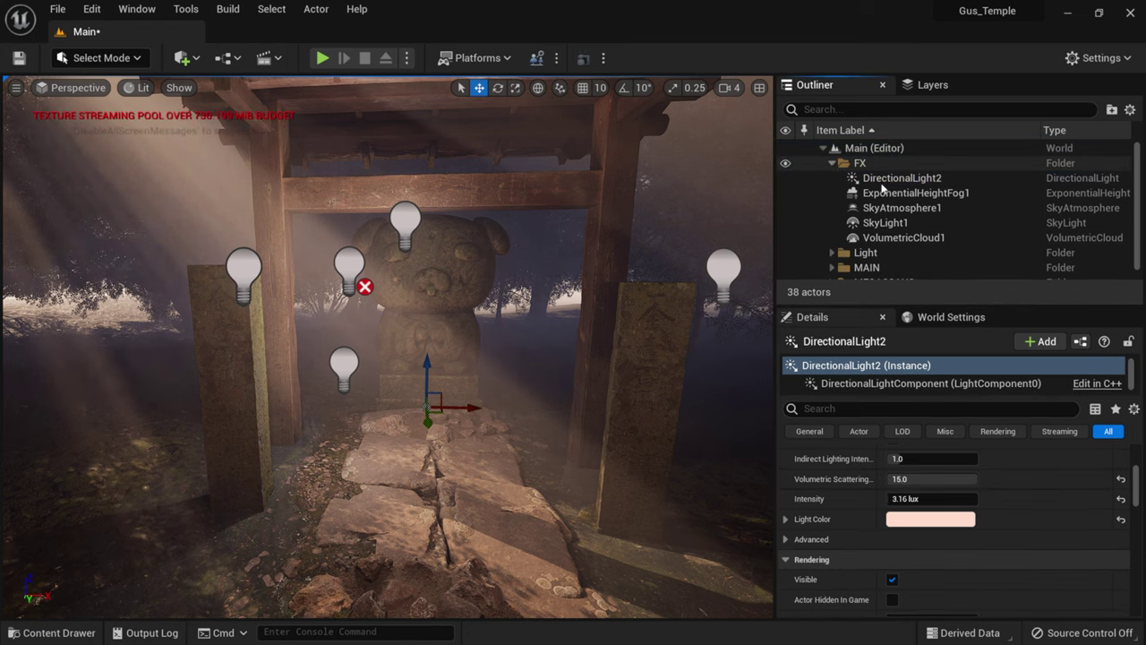
pyautogui.click(832, 163)
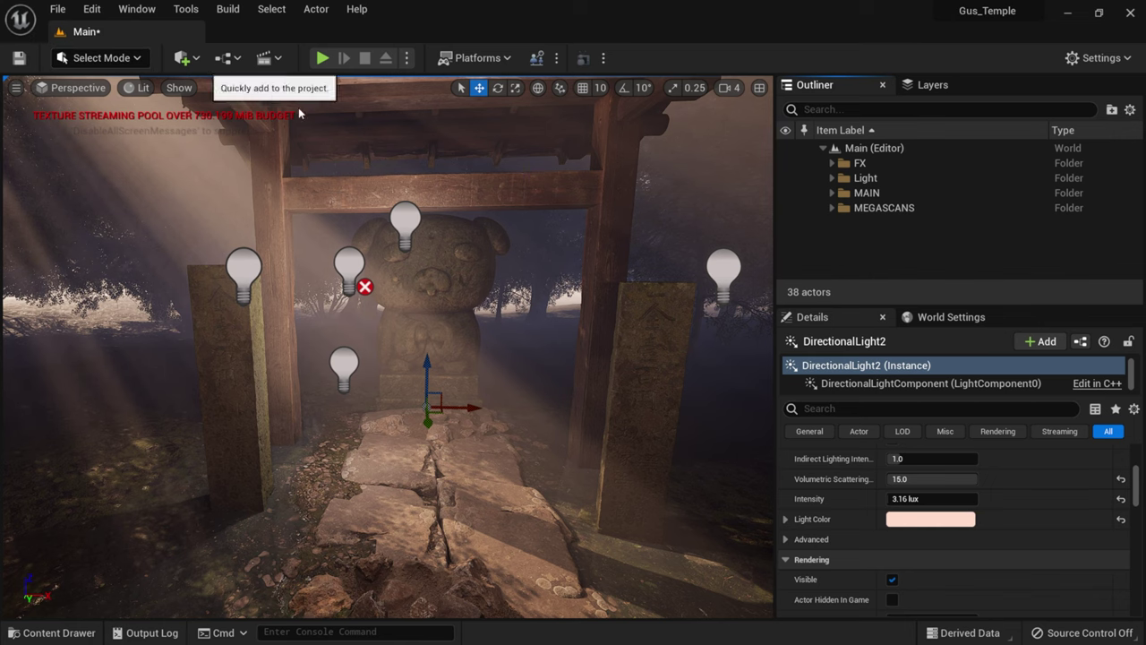
# Step: Open Quixel Bridge and maximize its window
pyautogui.moveTo(385, 340); pyautogui.dragTo(265, 341, button='right')
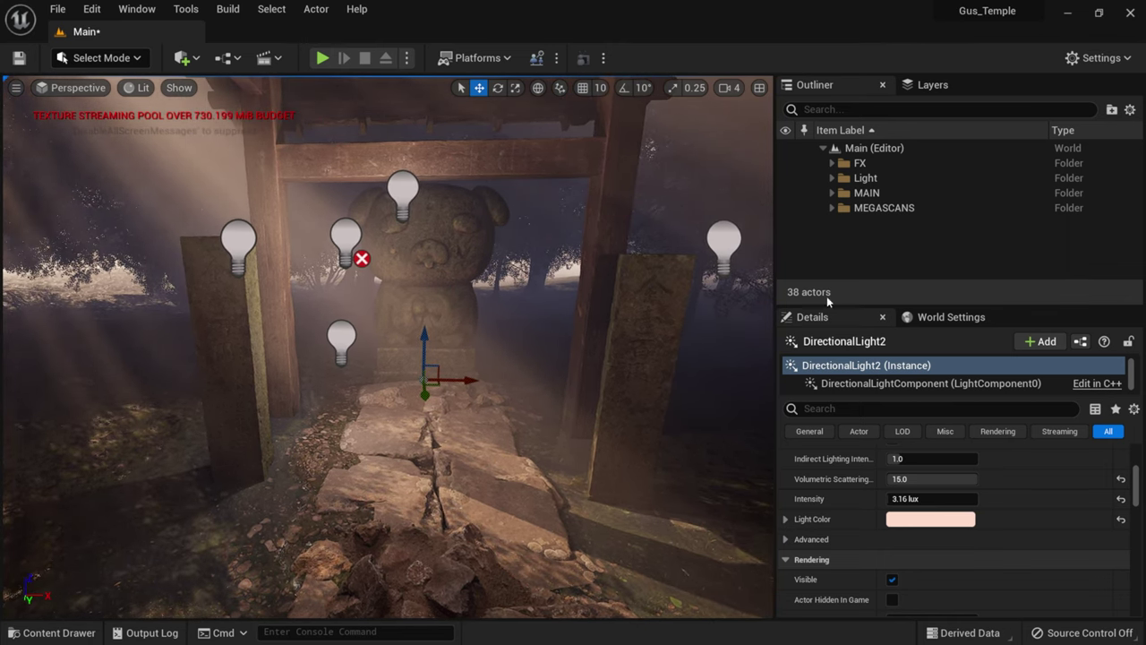
pyautogui.click(182, 58)
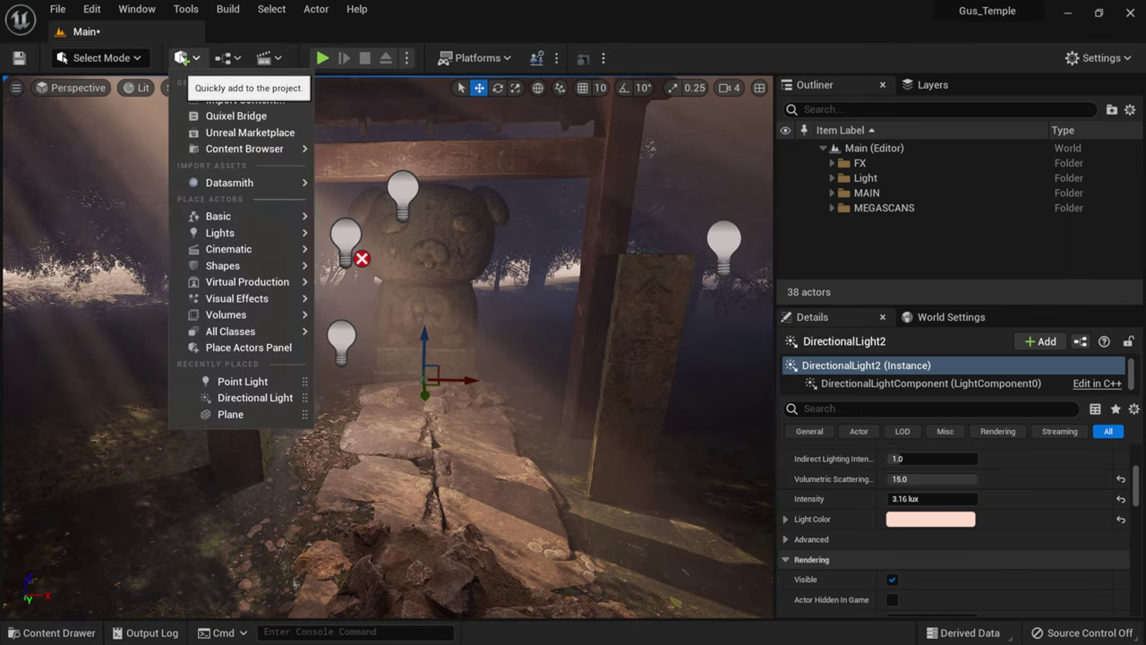
pyautogui.click(240, 115)
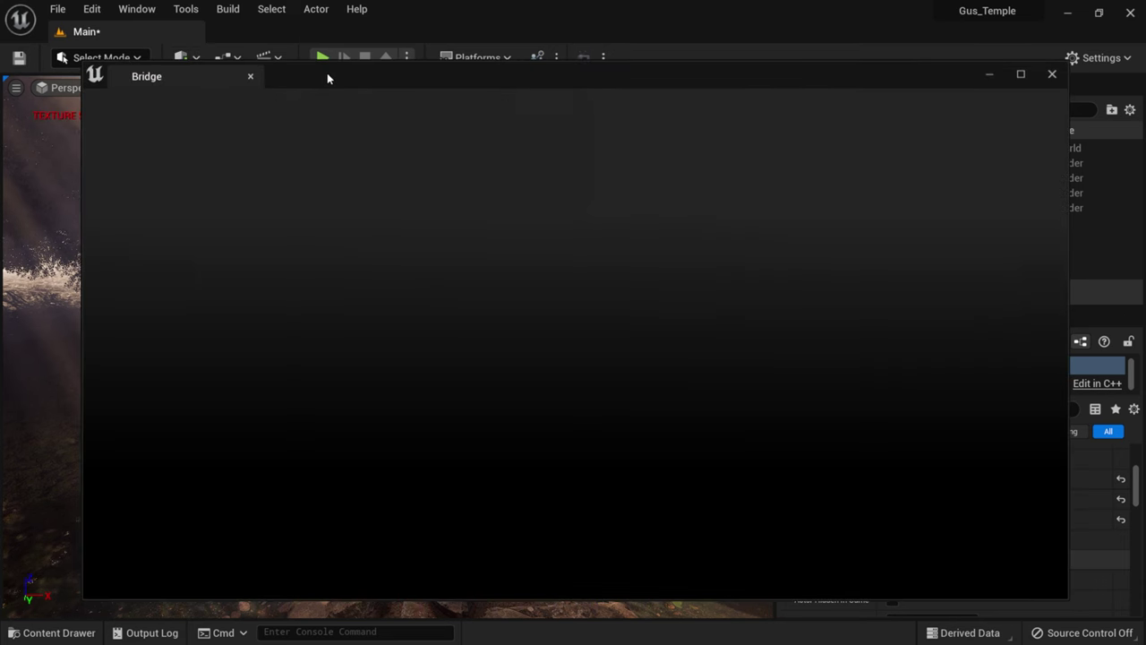
pyautogui.doubleClick(368, 76)
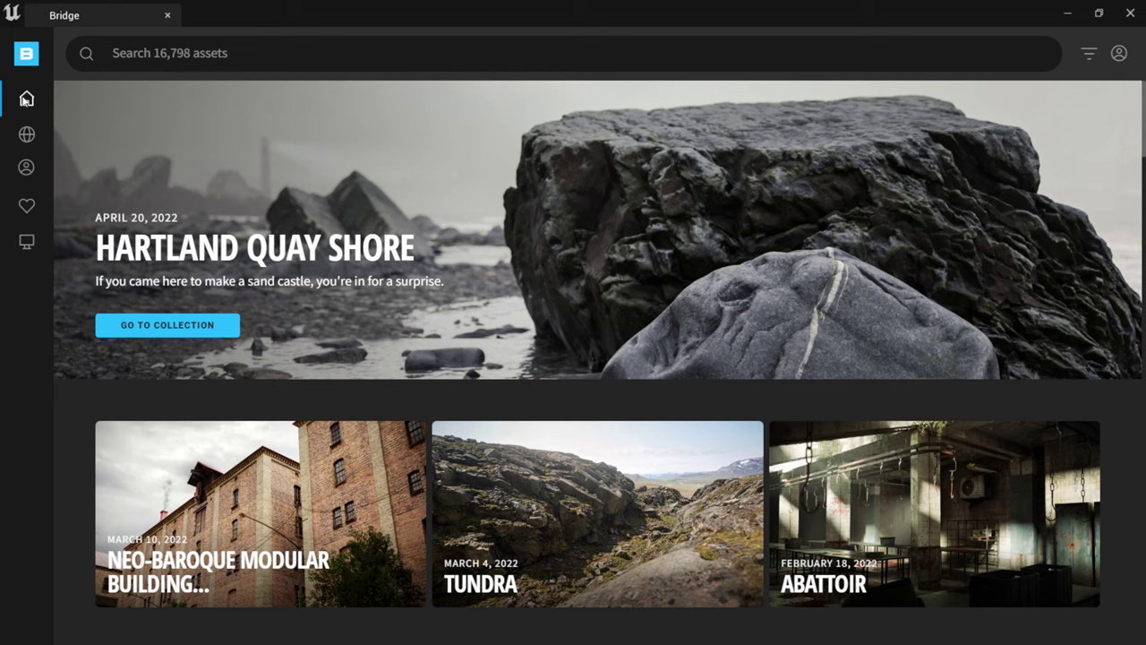
# Step: Browse the 3D Plants category in Bridge, from its plant subcategories down to the latest assets
pyautogui.moveTo(24, 208)
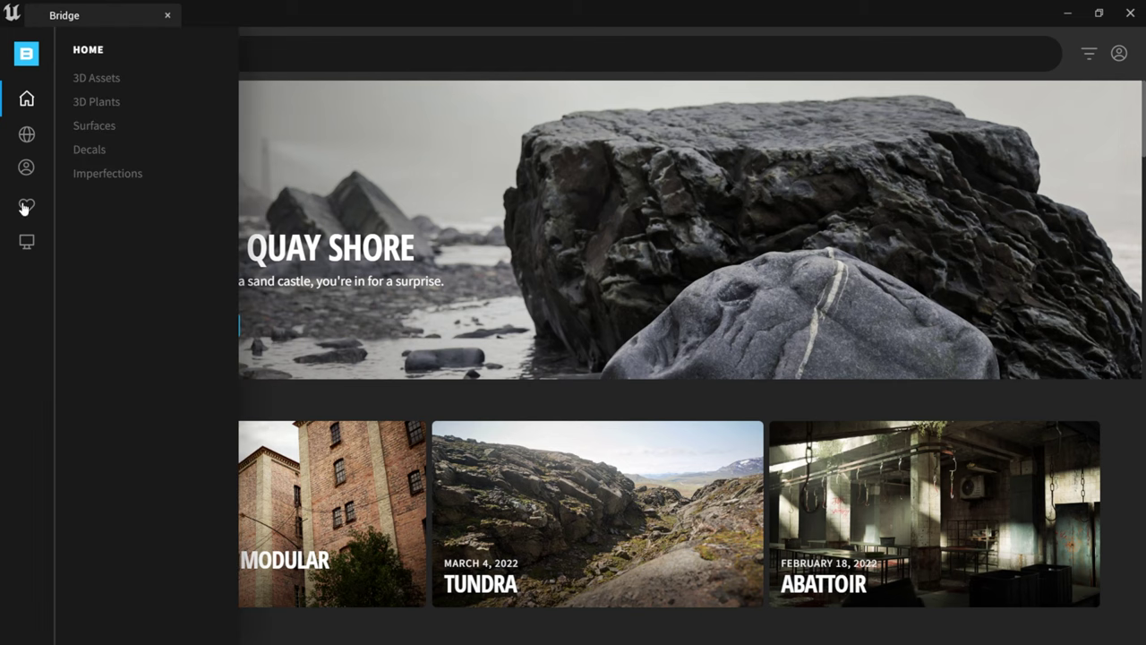
pyautogui.click(106, 104)
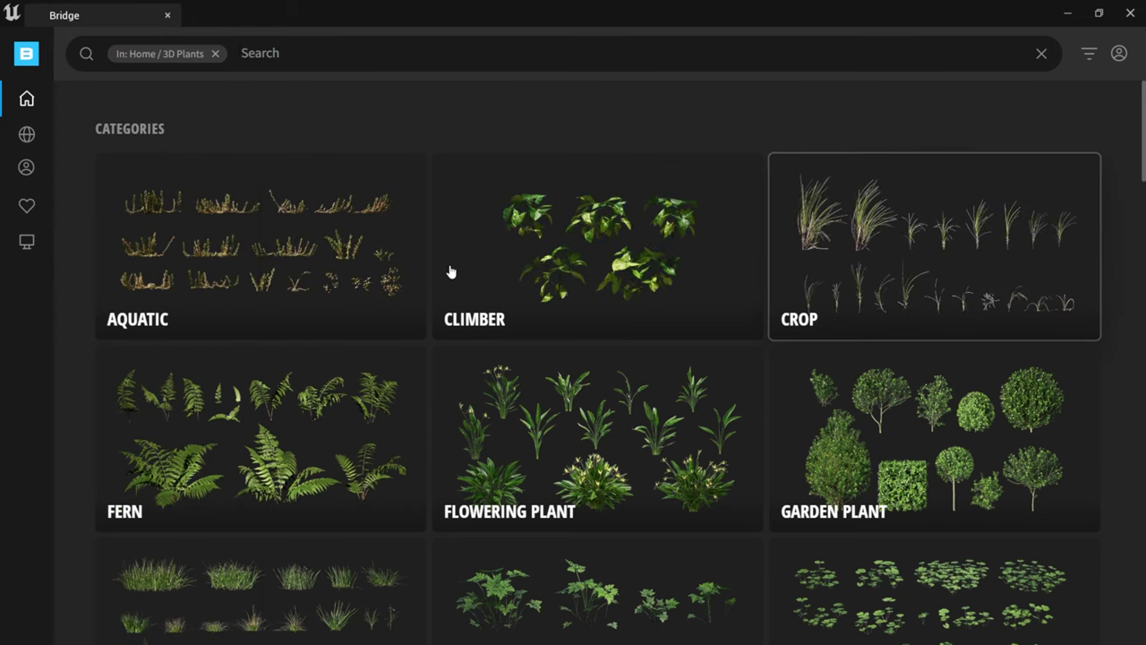
pyautogui.scroll(-3, 673, 453)
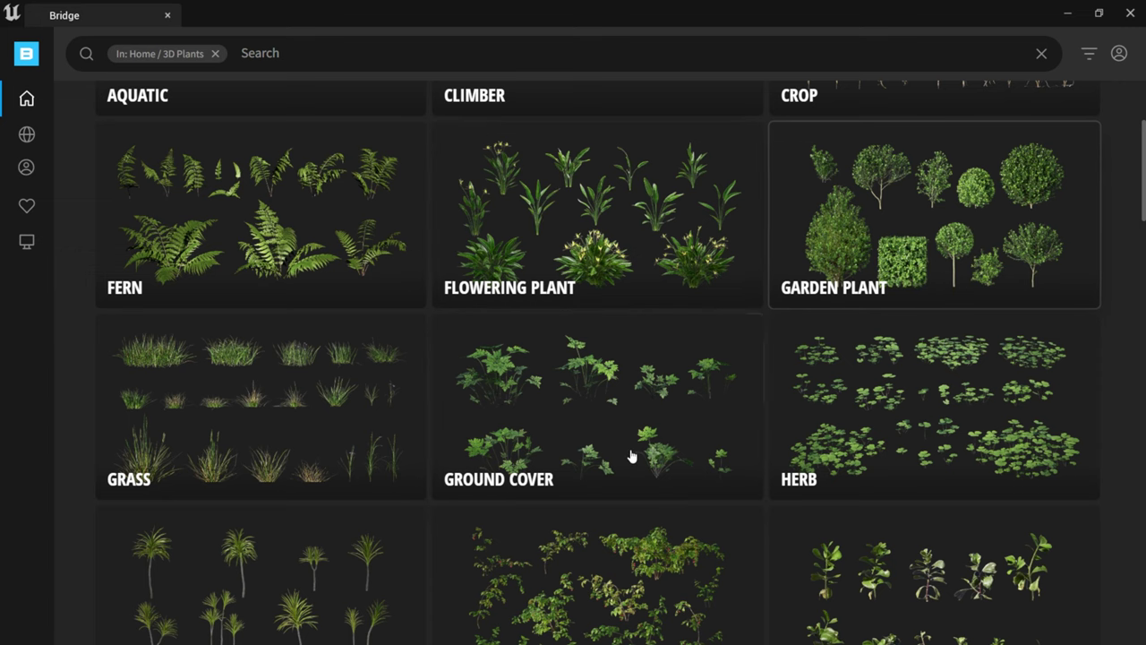
pyautogui.scroll(-4, 632, 454)
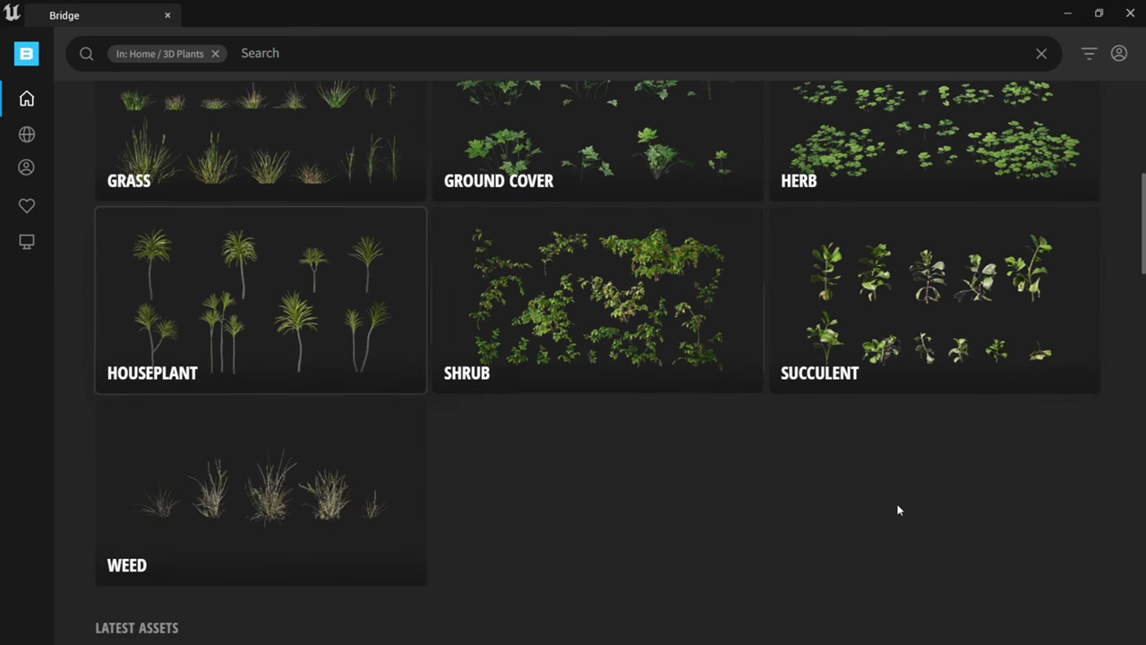
pyautogui.scroll(1, 879, 499)
pyautogui.scroll(-3, 717, 457)
pyautogui.scroll(-3, 588, 420)
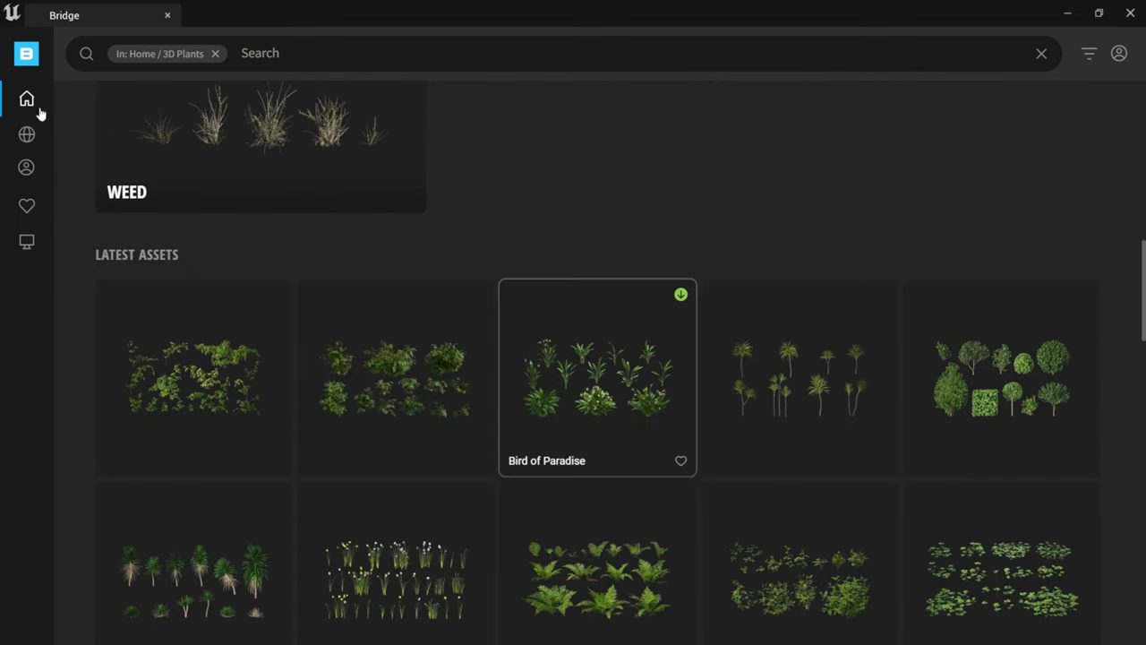
# Step: Remove the 3D Plants filter and search the whole asset library for "rock"
pyautogui.moveTo(27, 98)
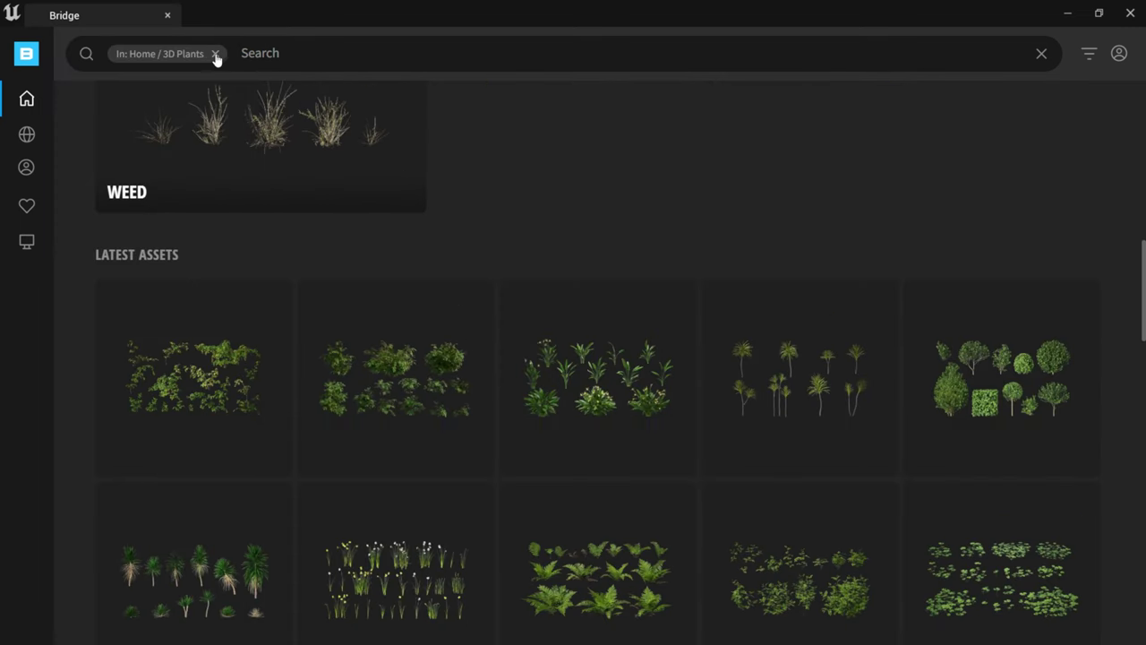
pyautogui.click(47, 100)
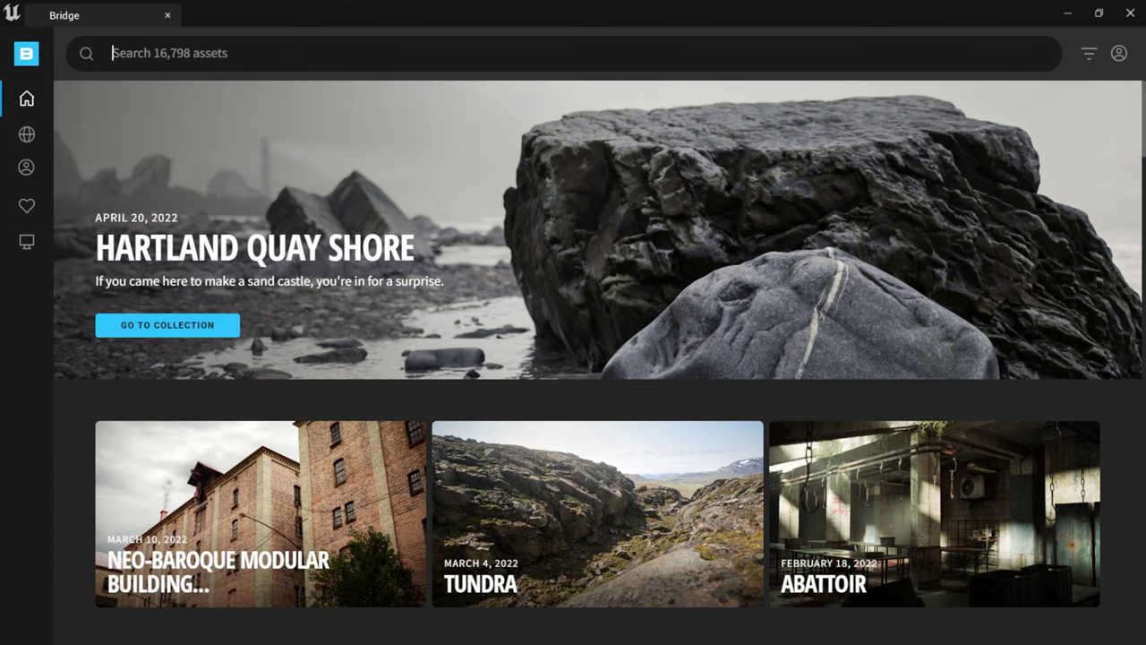
pyautogui.write('rock')
pyautogui.press('Return')
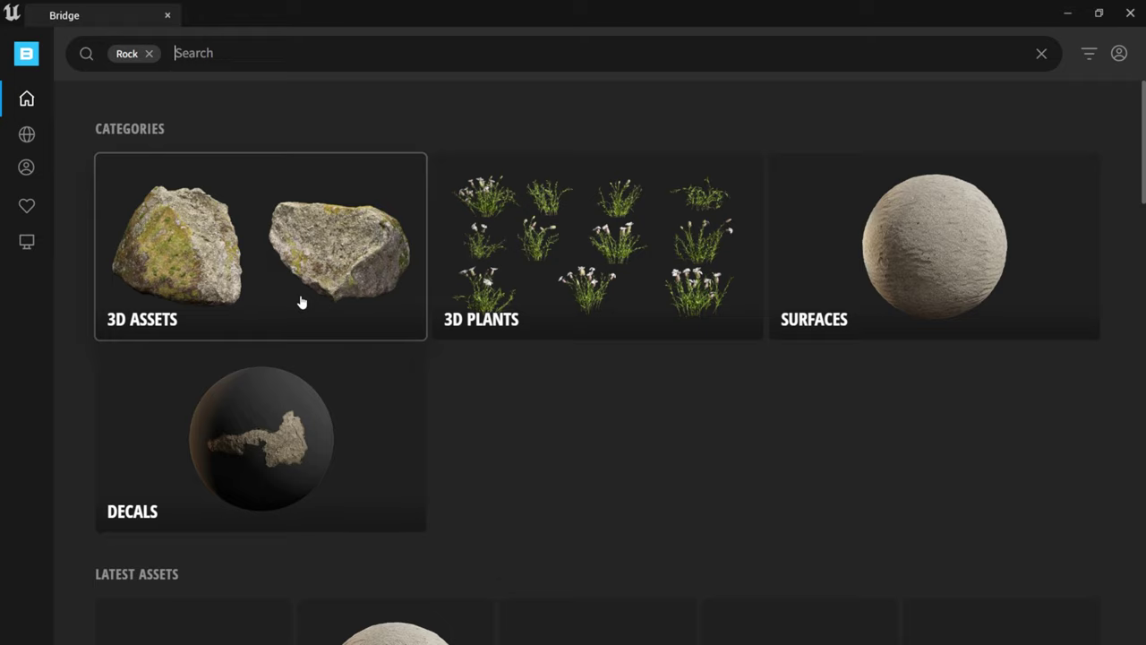
# Step: Replace the rock search with a search for the suggested term "Moss"
pyautogui.click(148, 54)
pyautogui.write('moss')
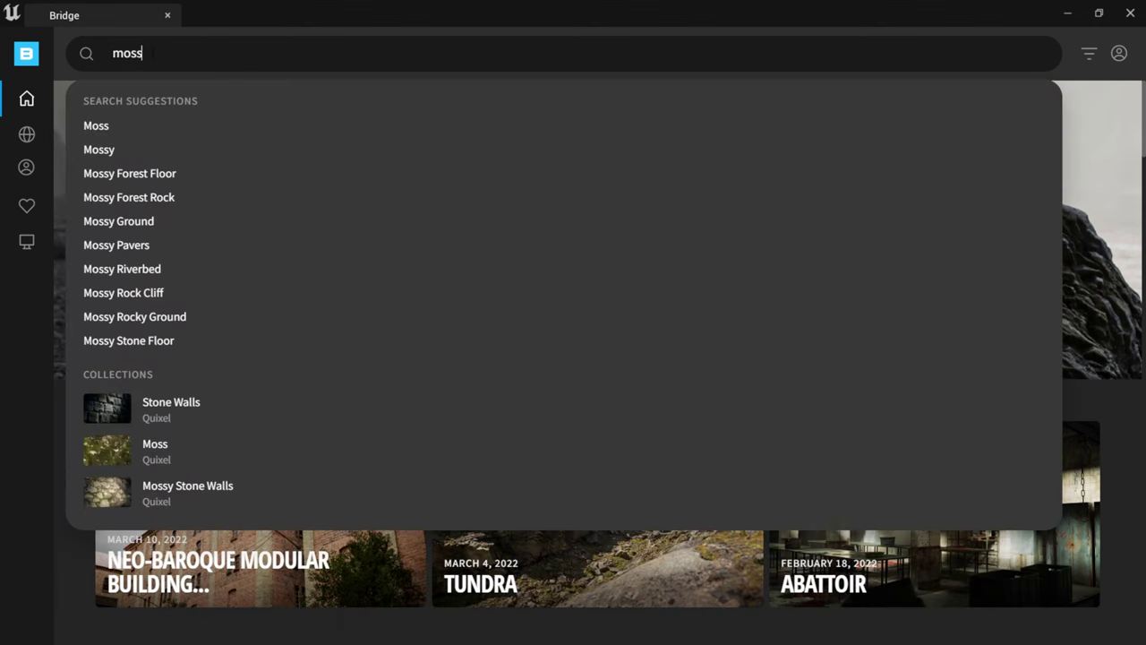
pyautogui.click(118, 125)
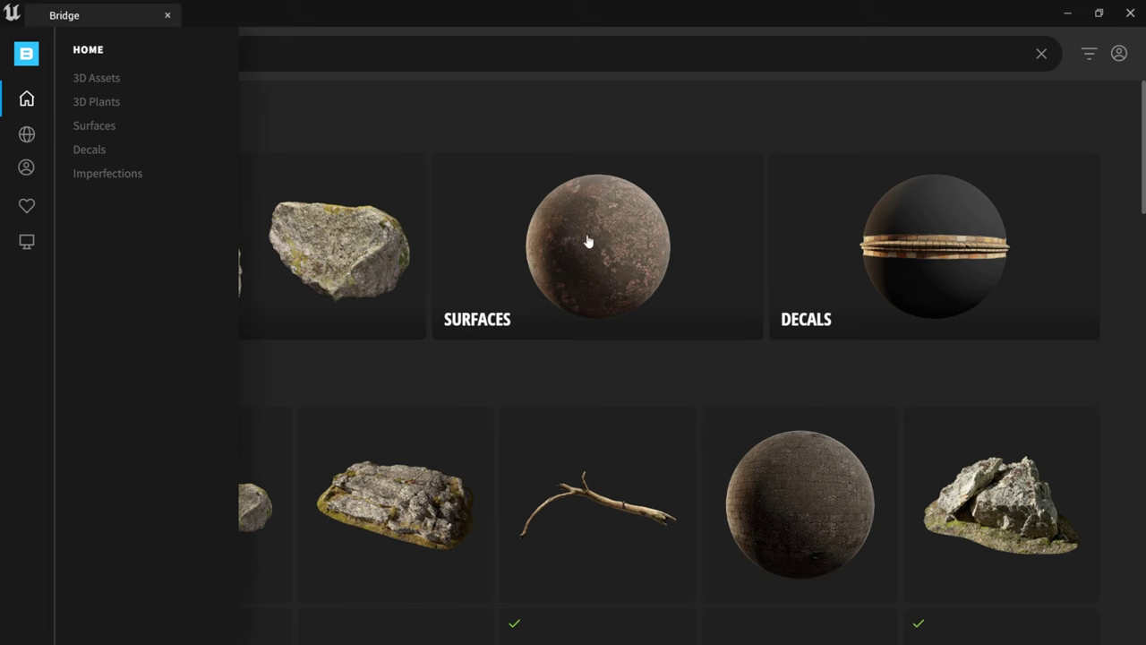
# Step: Narrow the moss results to the Moss category within Surfaces and look through the available materials
pyautogui.click(601, 242)
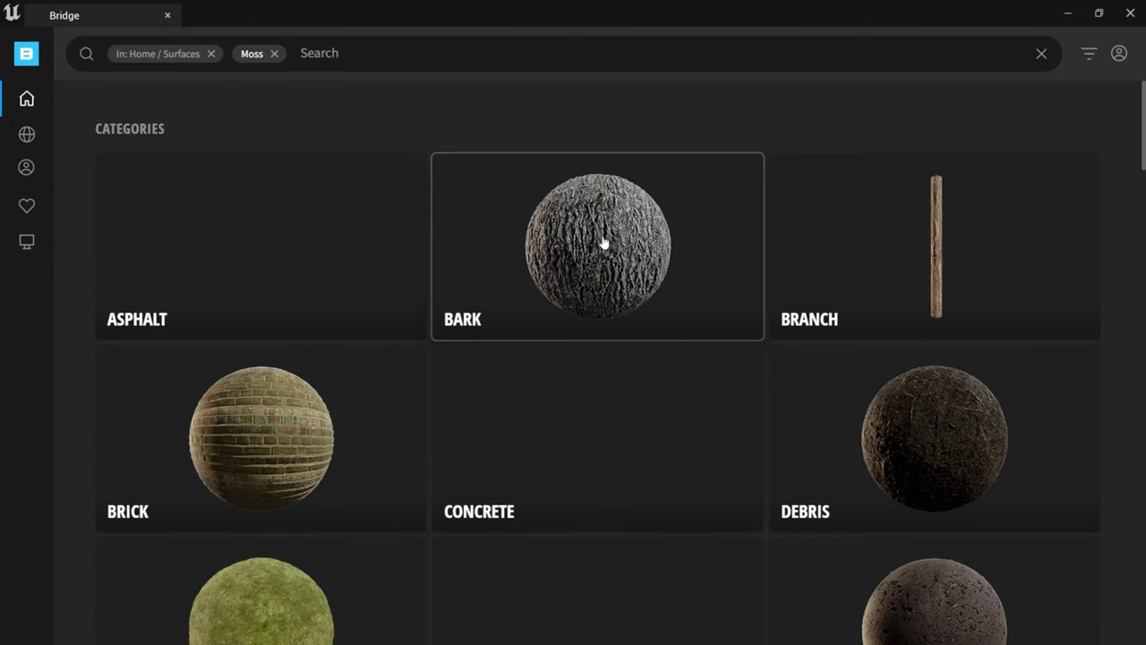
pyautogui.scroll(-3, 304, 505)
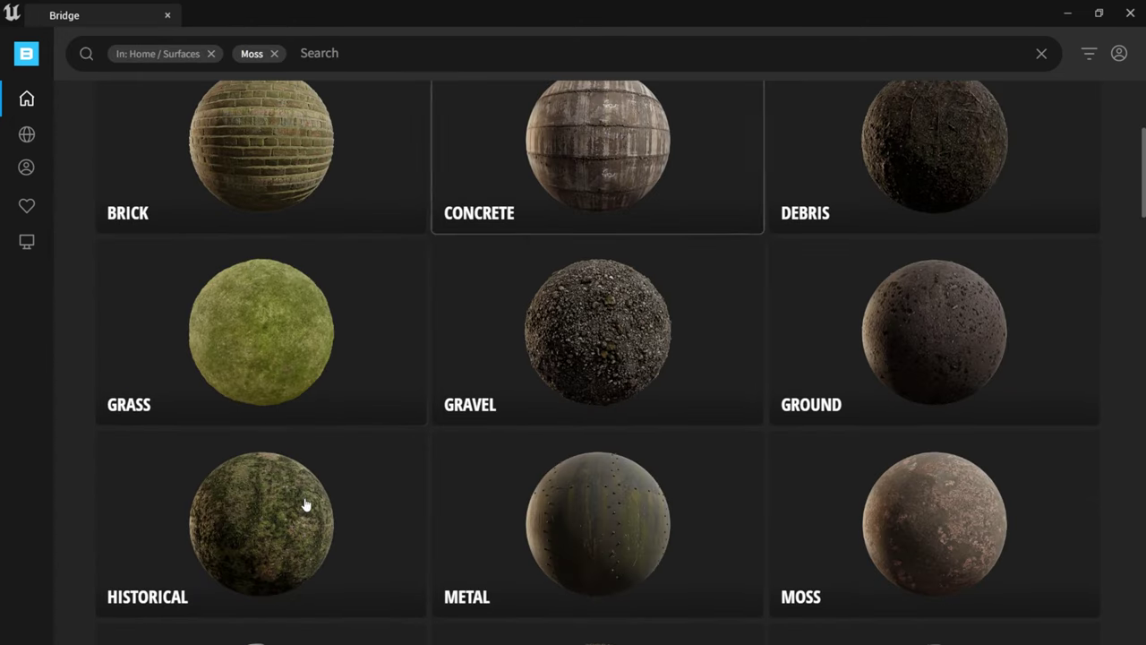
pyautogui.scroll(-3, 453, 417)
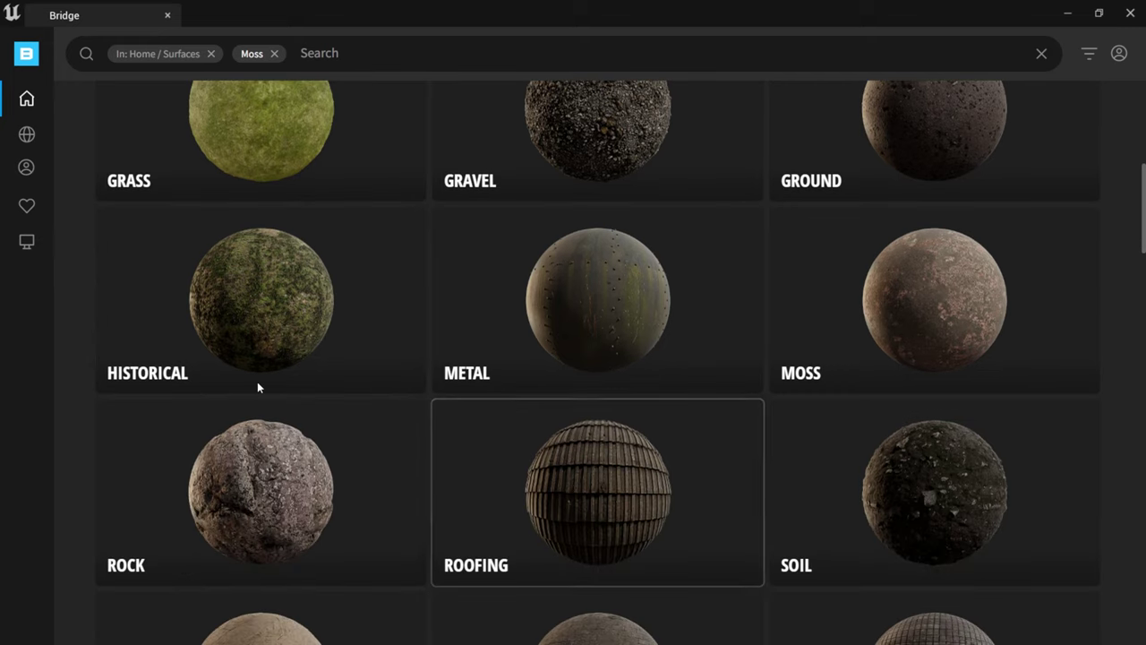
pyautogui.scroll(-2, 956, 296)
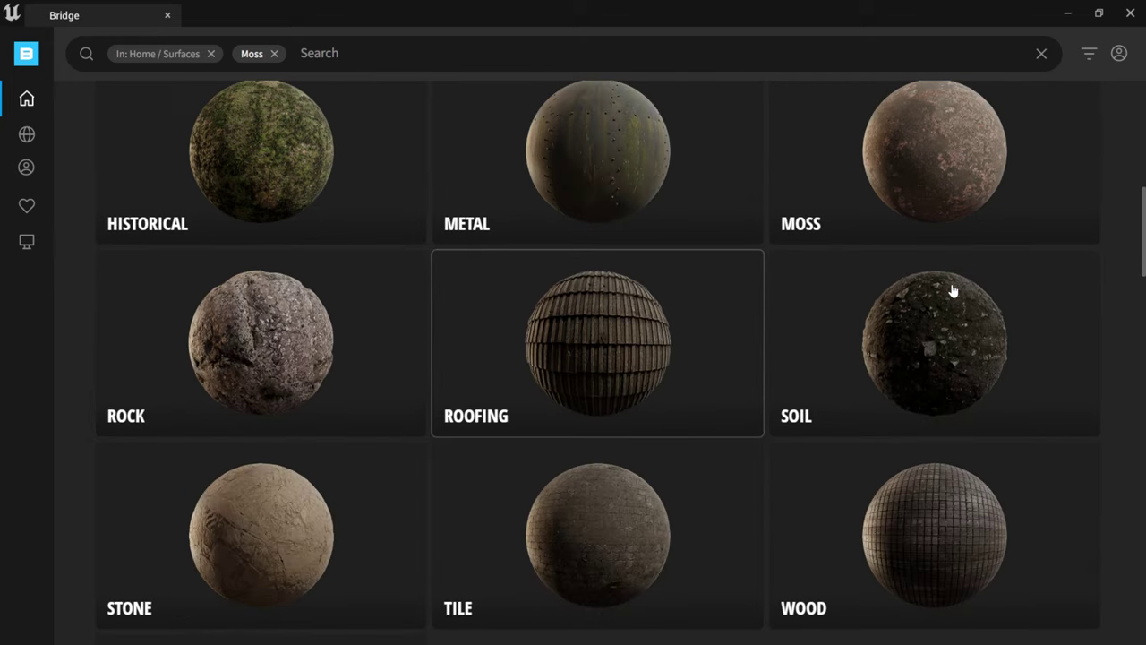
pyautogui.click(949, 142)
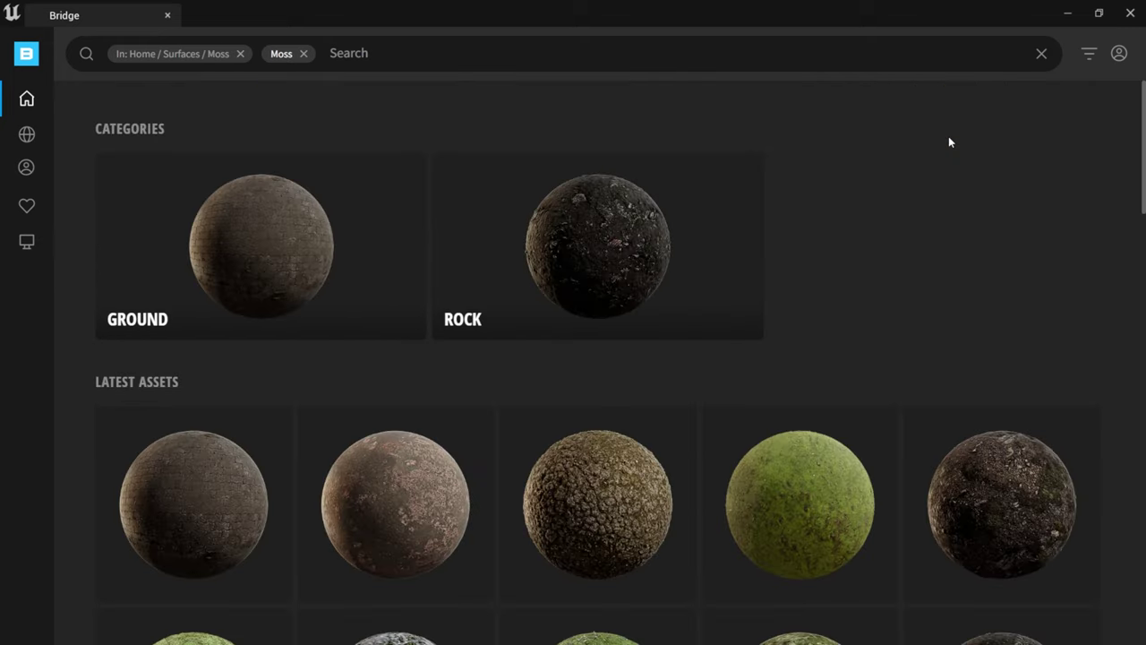
pyautogui.scroll(-3, 842, 376)
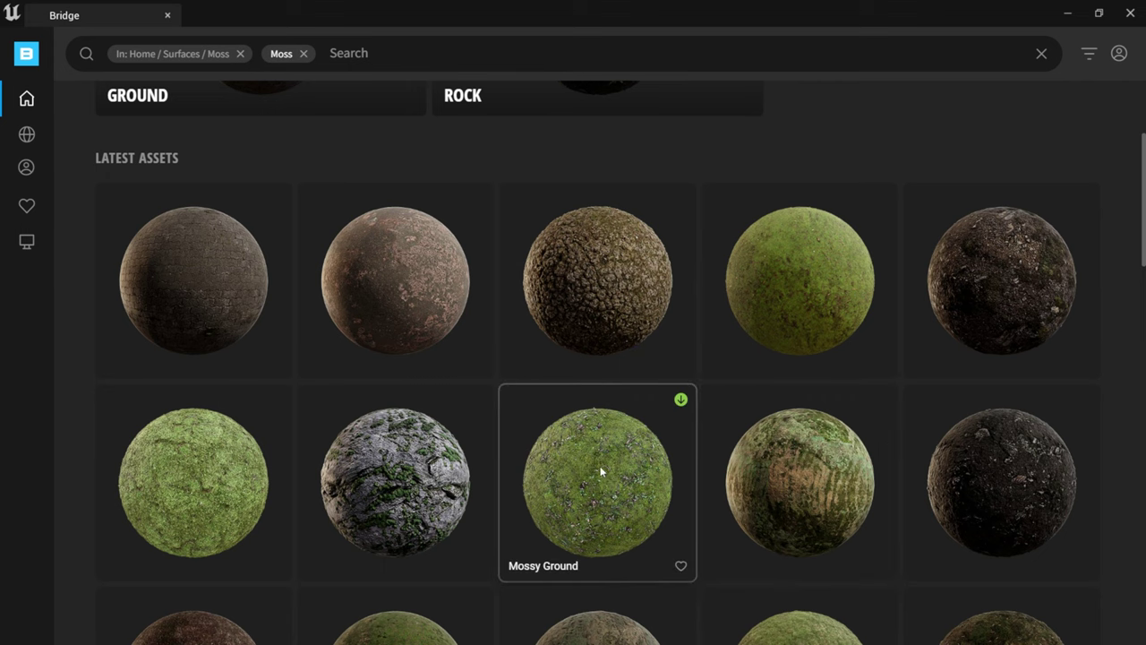
pyautogui.scroll(-1, 599, 465)
pyautogui.scroll(-5, 599, 465)
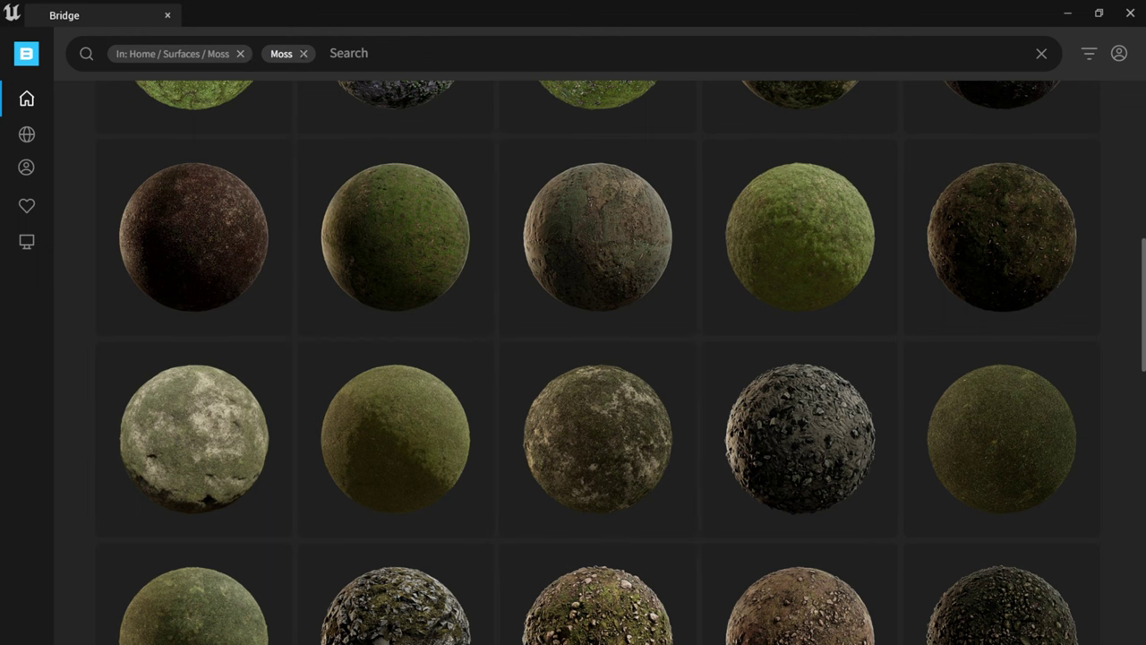
# Step: Clear the surface filters, search for "moss" within the Moss decals and open the details of a Moss patch decal
pyautogui.click(303, 54)
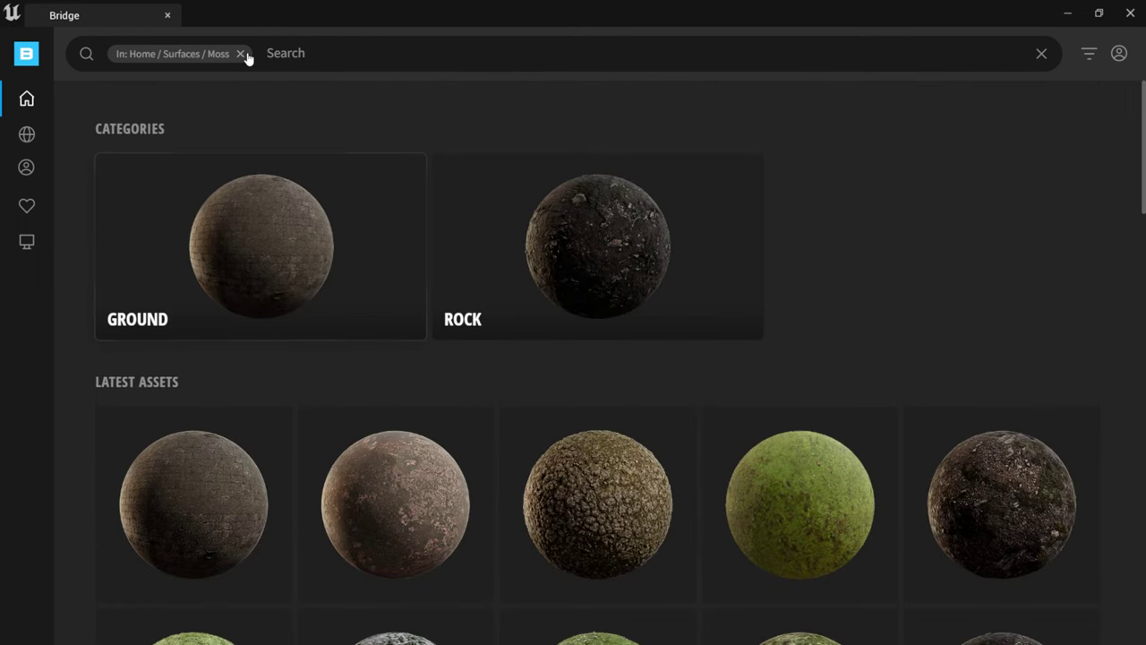
pyautogui.click(240, 53)
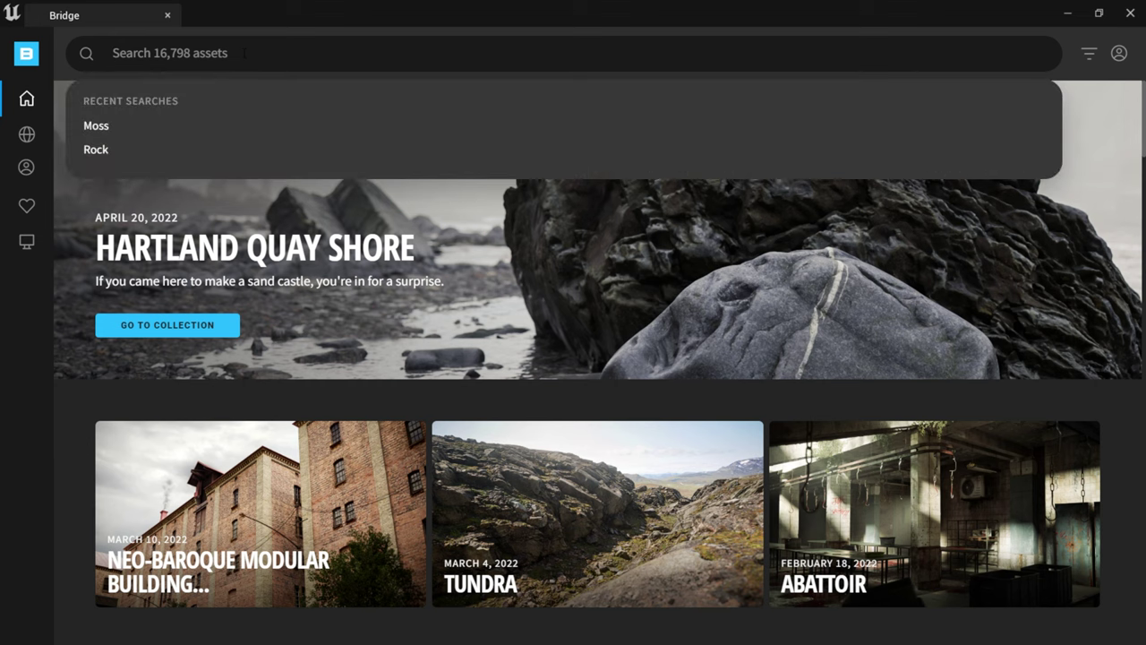
pyautogui.write('moss')
pyautogui.press('Return')
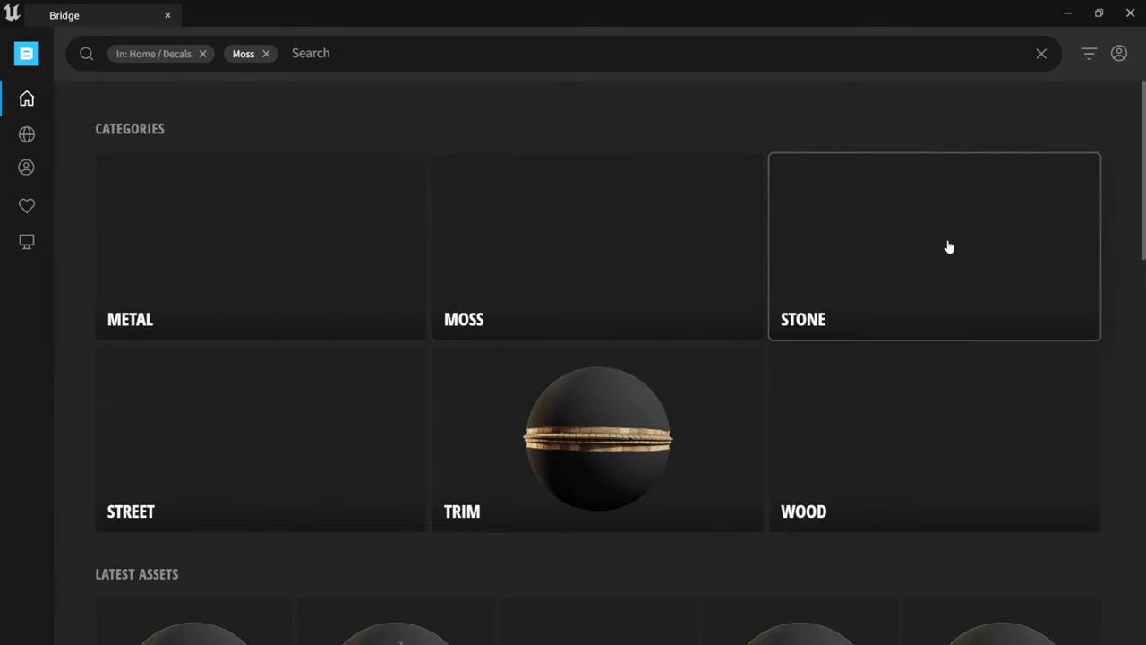
pyautogui.click(624, 262)
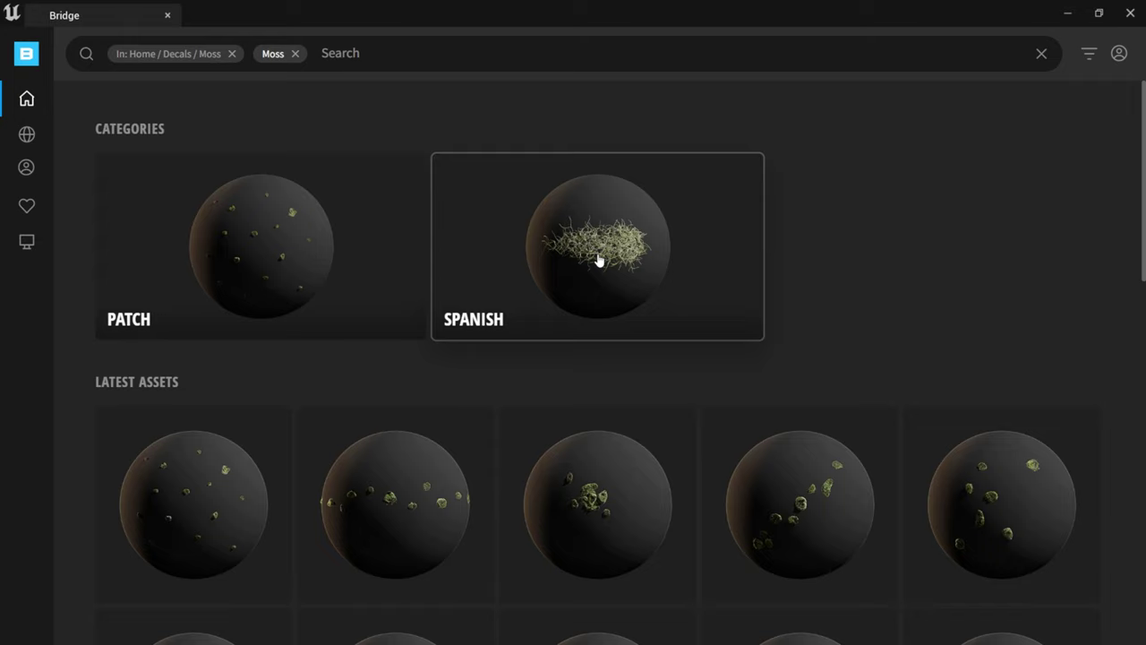
pyautogui.click(601, 504)
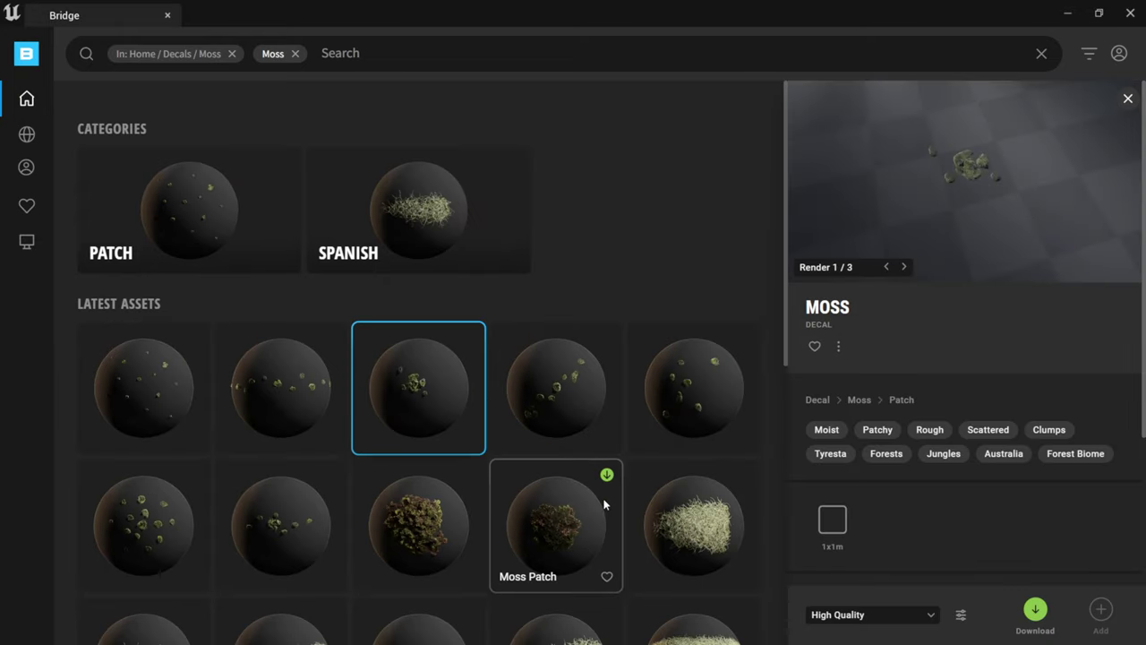
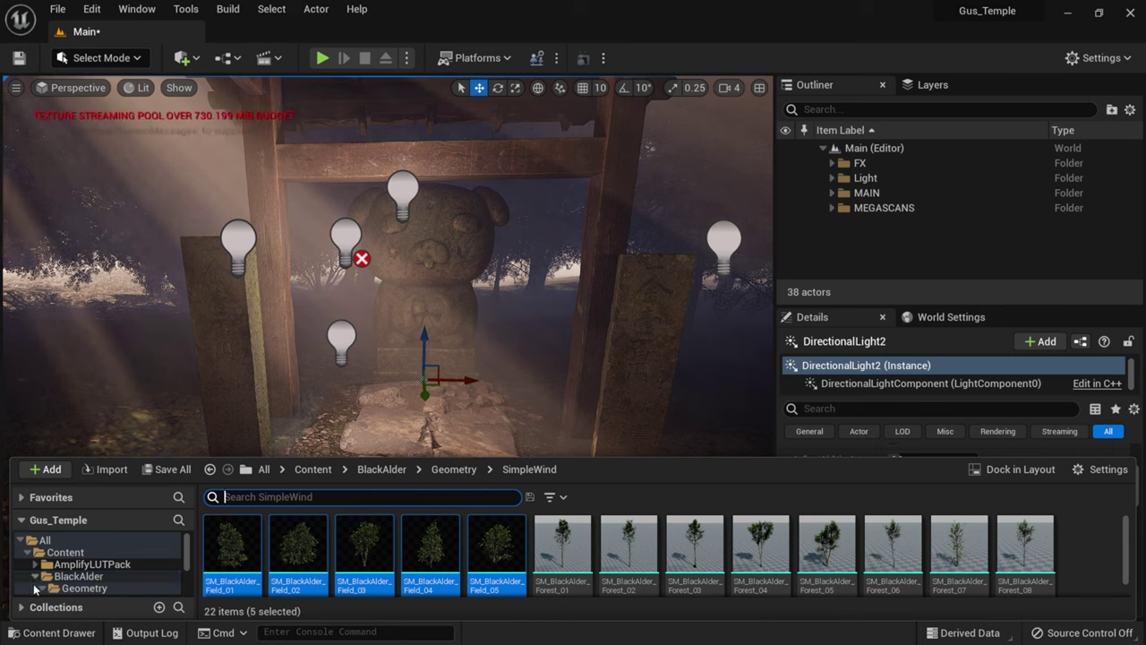
# Step: Enlarge the project's content browser and open the 3D_Assets folder inside Content/Megascans
pyautogui.click(76, 575)
pyautogui.click(312, 468)
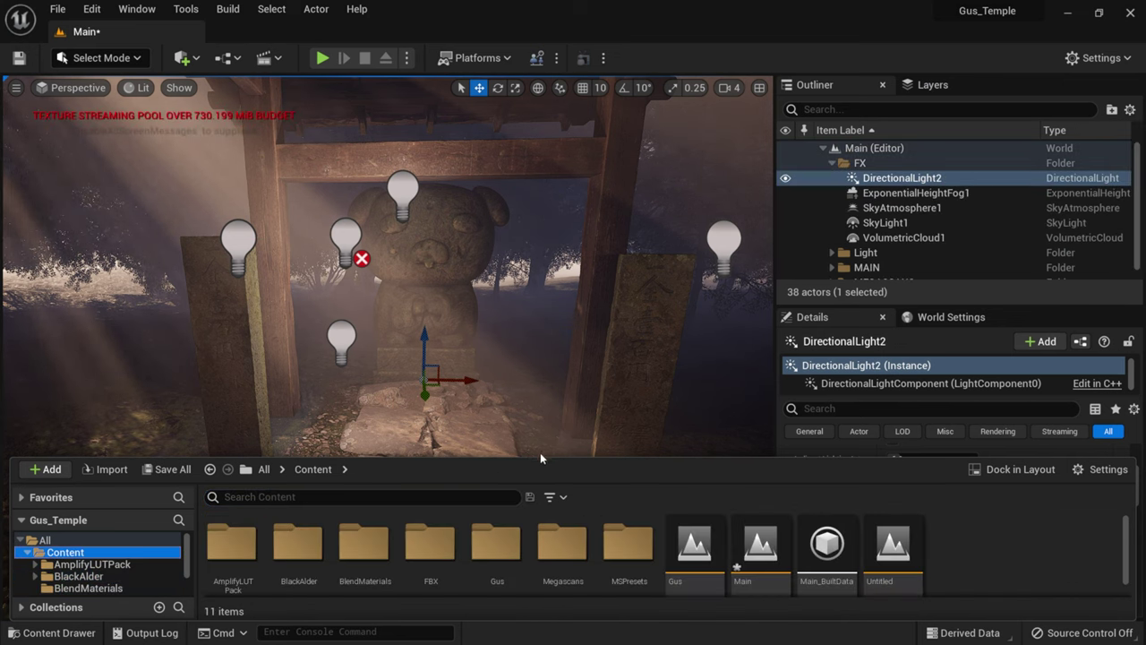
pyautogui.moveTo(539, 455); pyautogui.dragTo(549, 327)
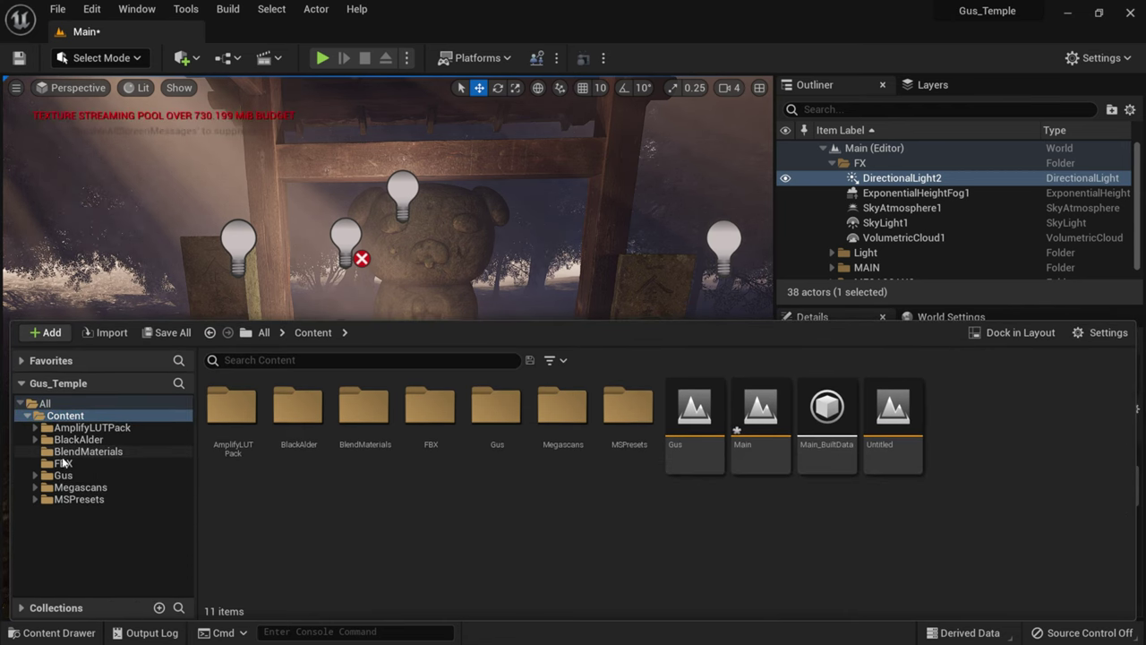
pyautogui.click(50, 488)
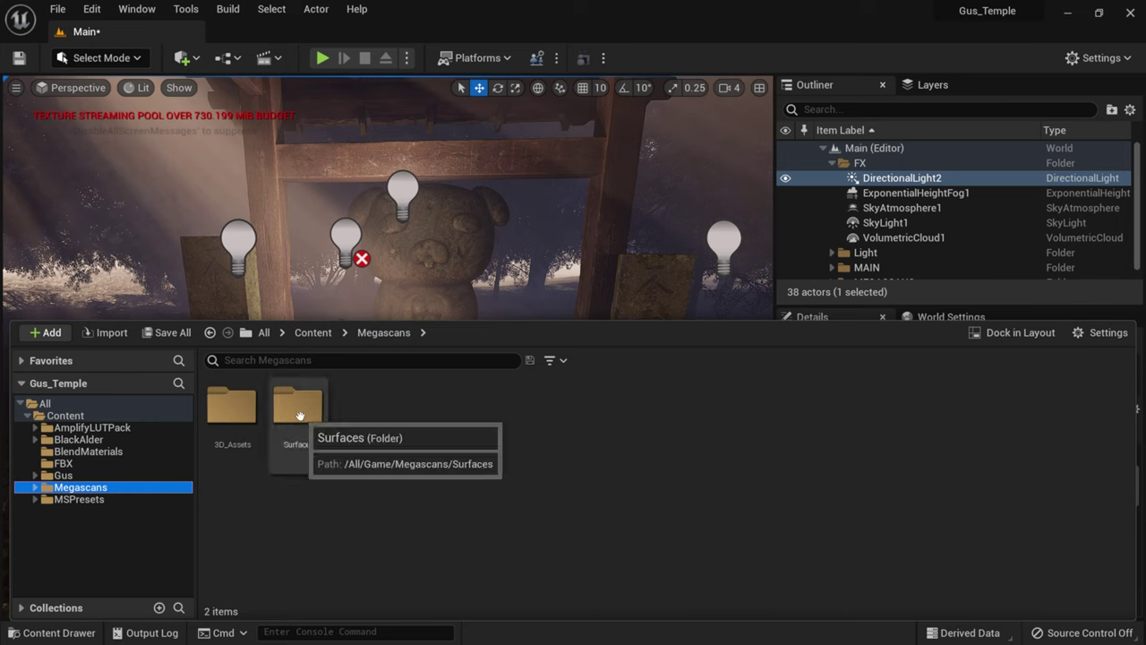
pyautogui.click(35, 487)
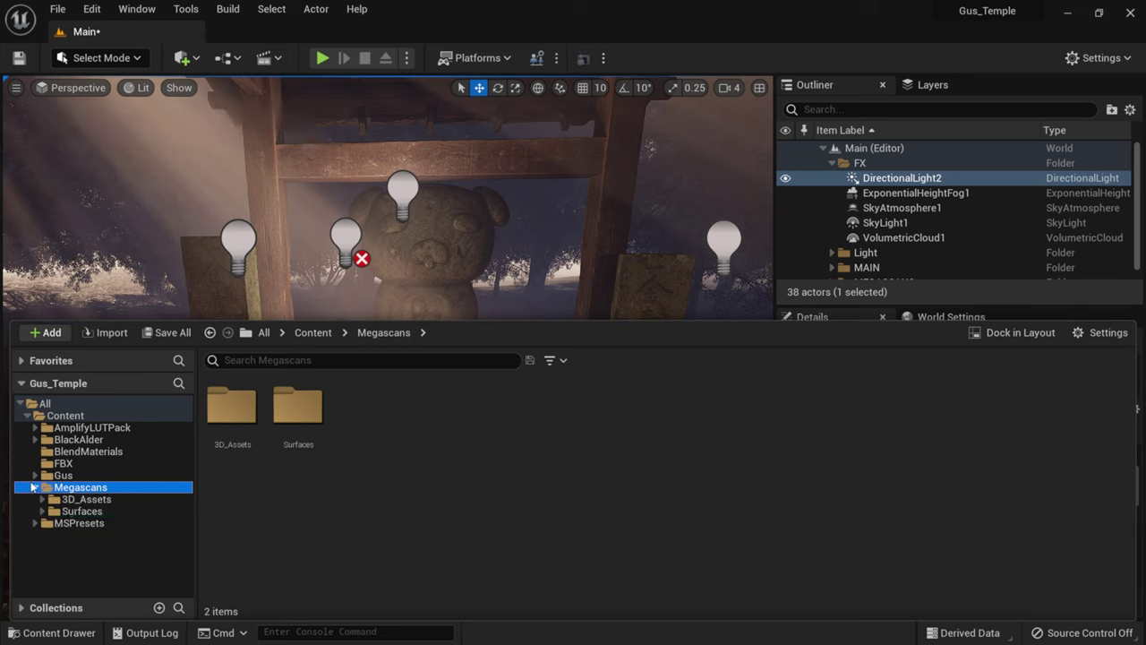
pyautogui.click(88, 503)
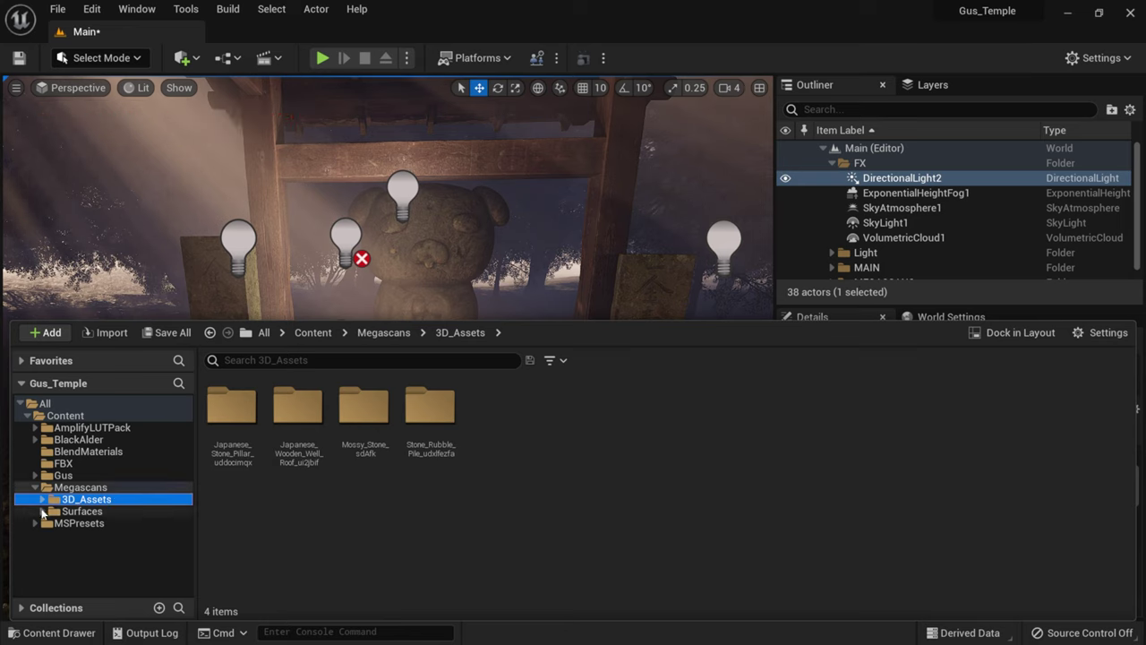
pyautogui.click(42, 511)
pyautogui.click(43, 511)
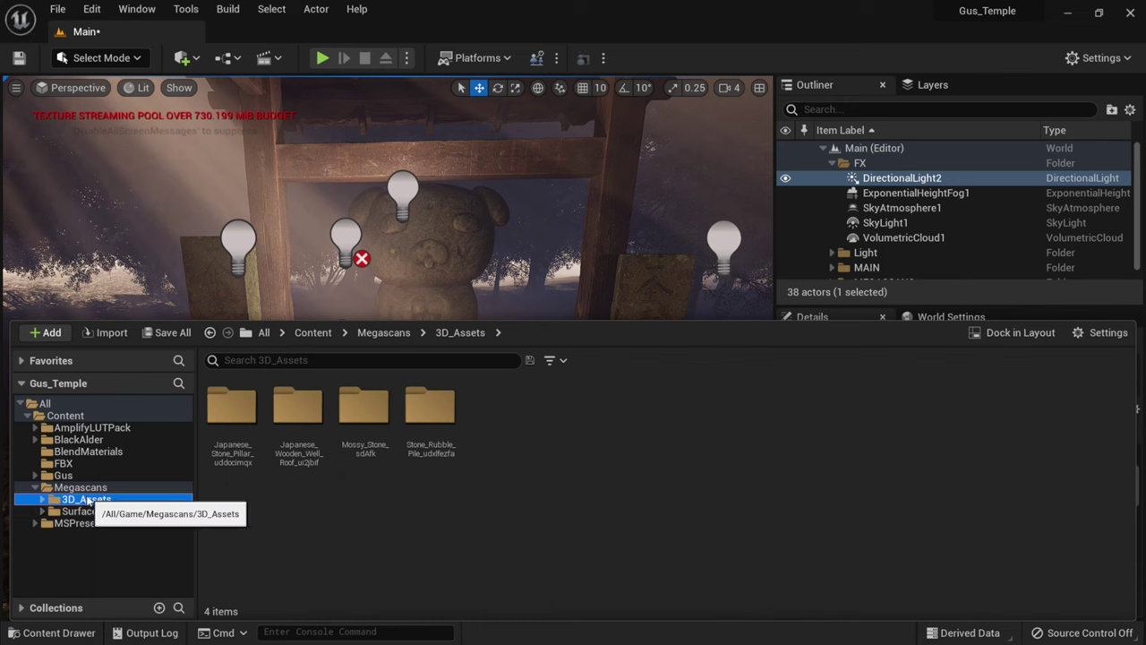
# Step: Open Quixel Bridge and show the locally downloaded Megascans decals
pyautogui.click(182, 58)
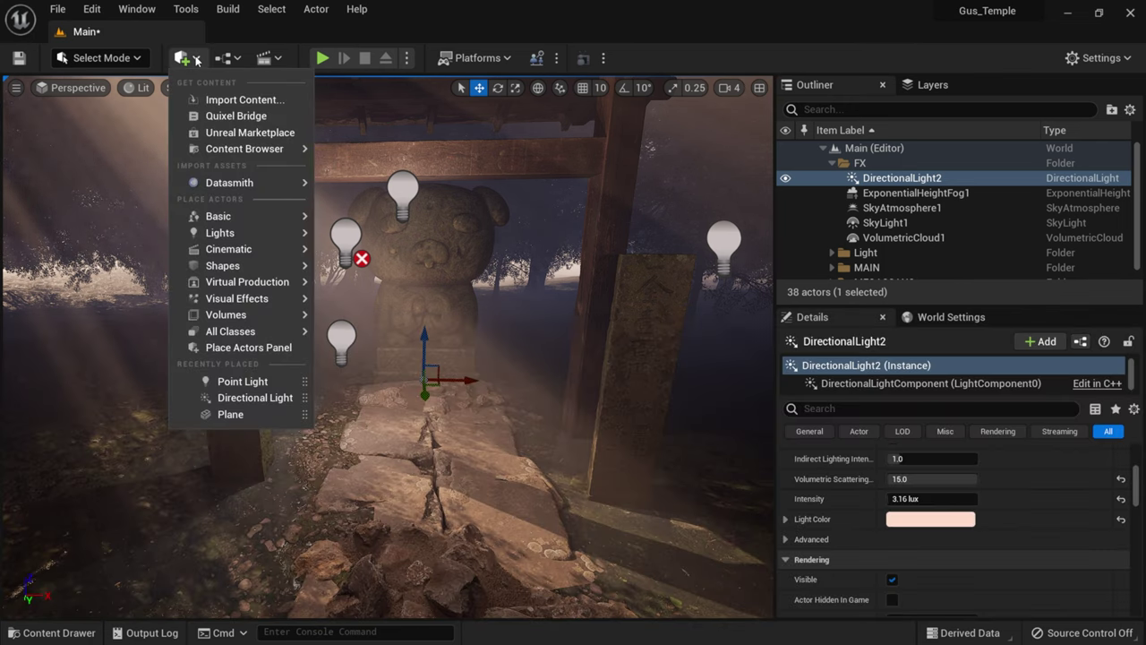
pyautogui.click(237, 116)
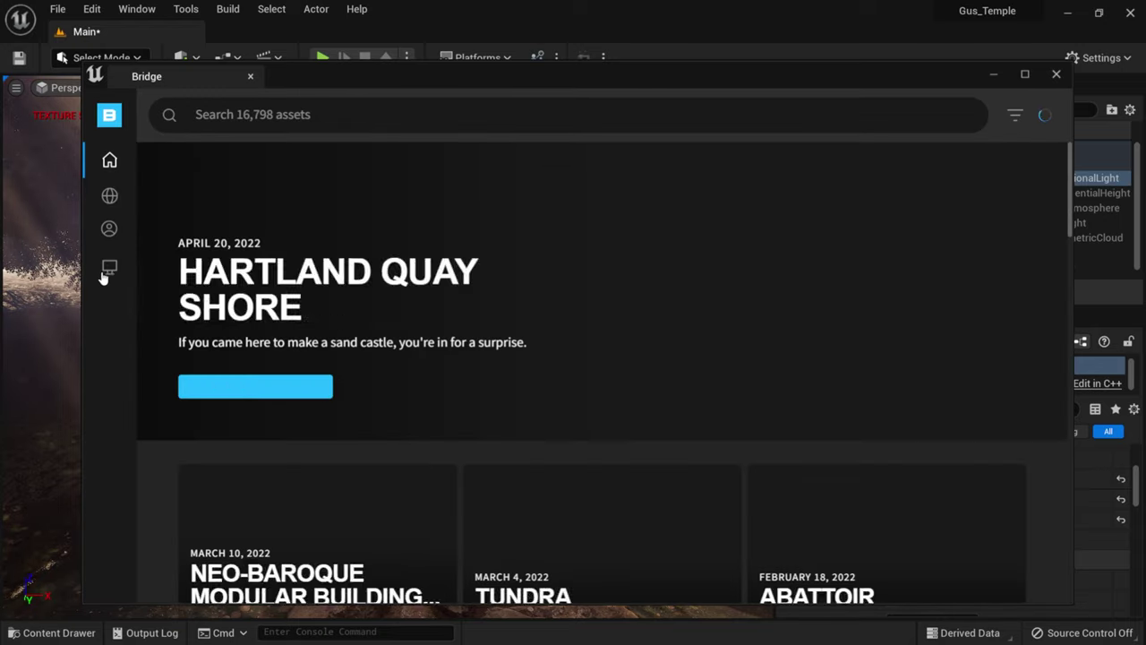
pyautogui.click(110, 302)
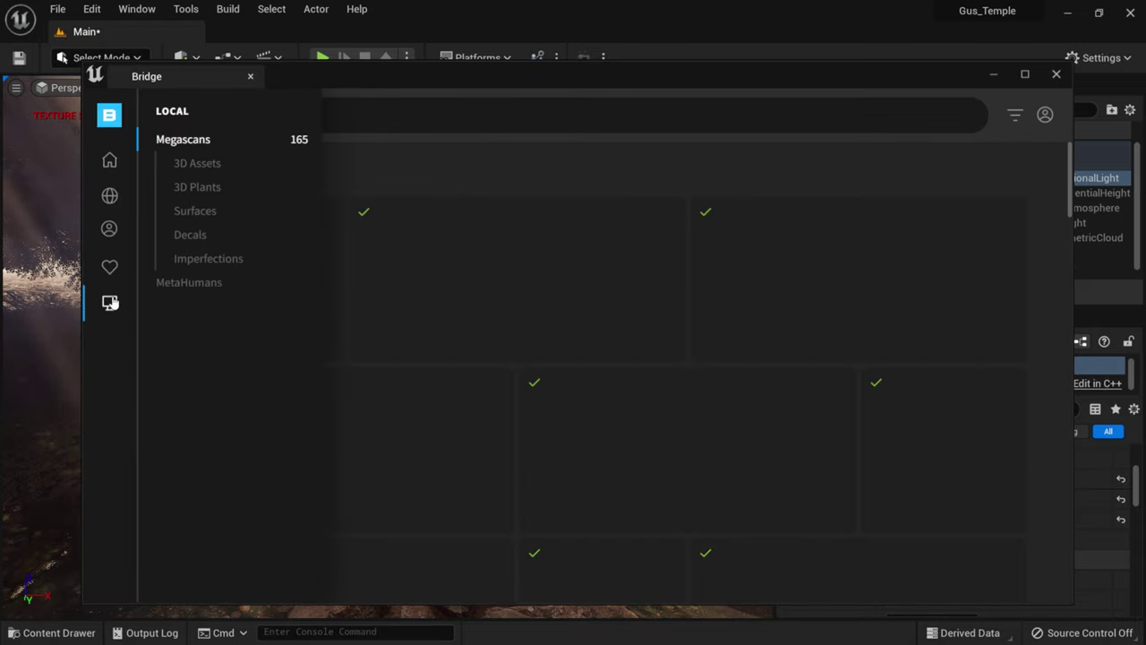
pyautogui.click(196, 238)
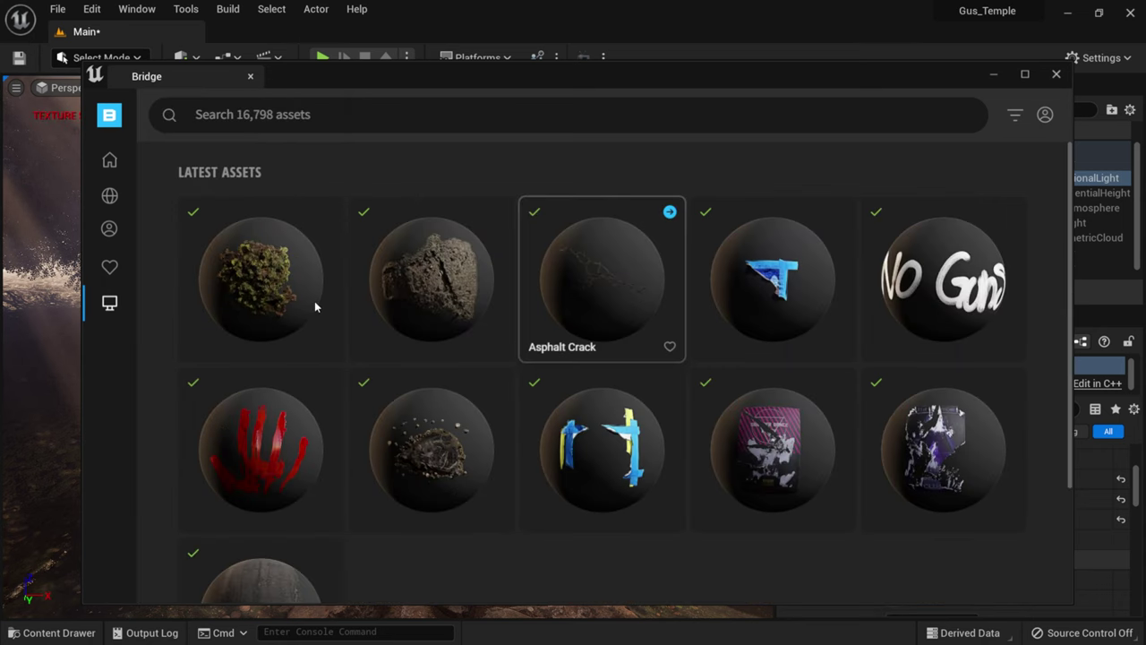
# Step: Add the downloaded Moss Patch decal to the project at High Quality and close Quixel Bridge
pyautogui.click(257, 310)
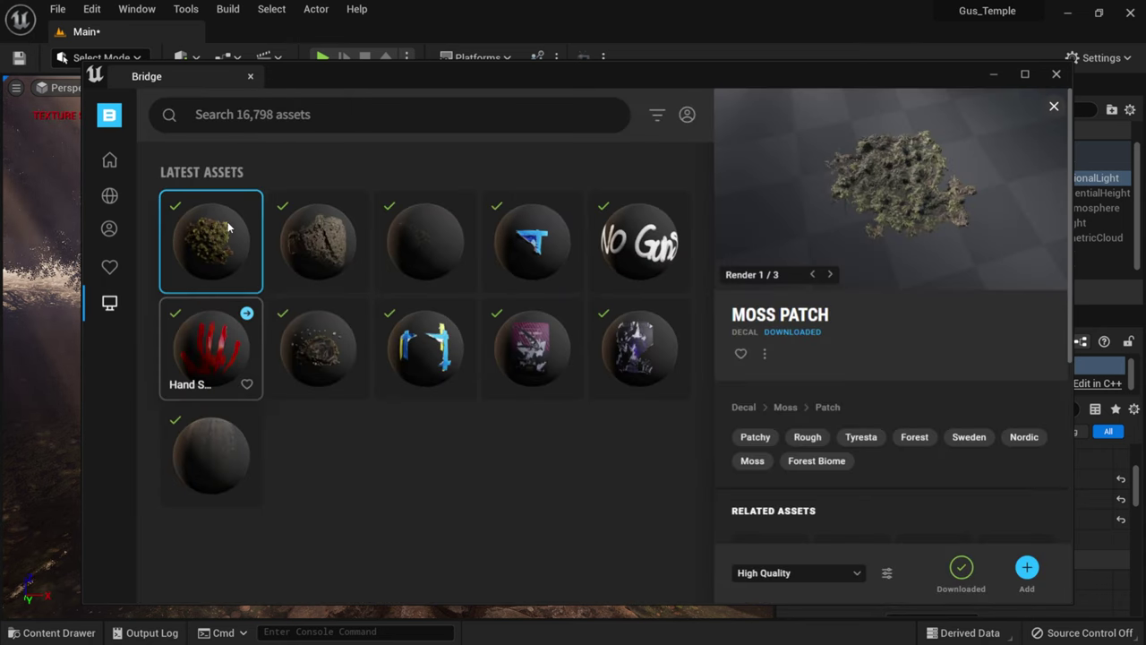
pyautogui.click(1027, 568)
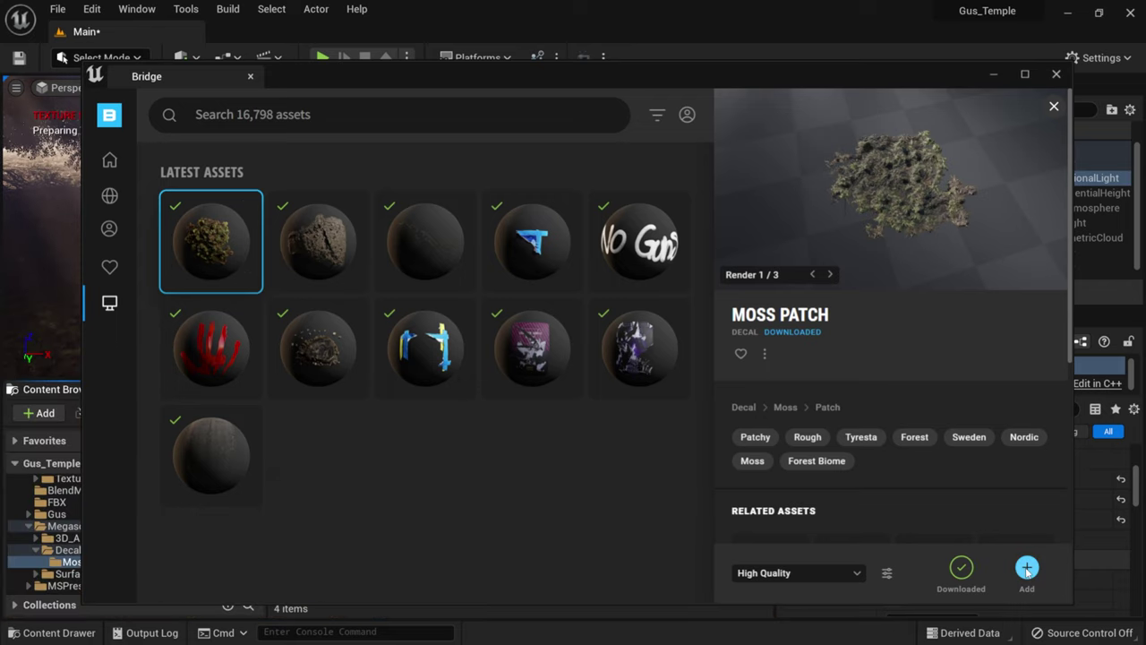
pyautogui.click(1056, 75)
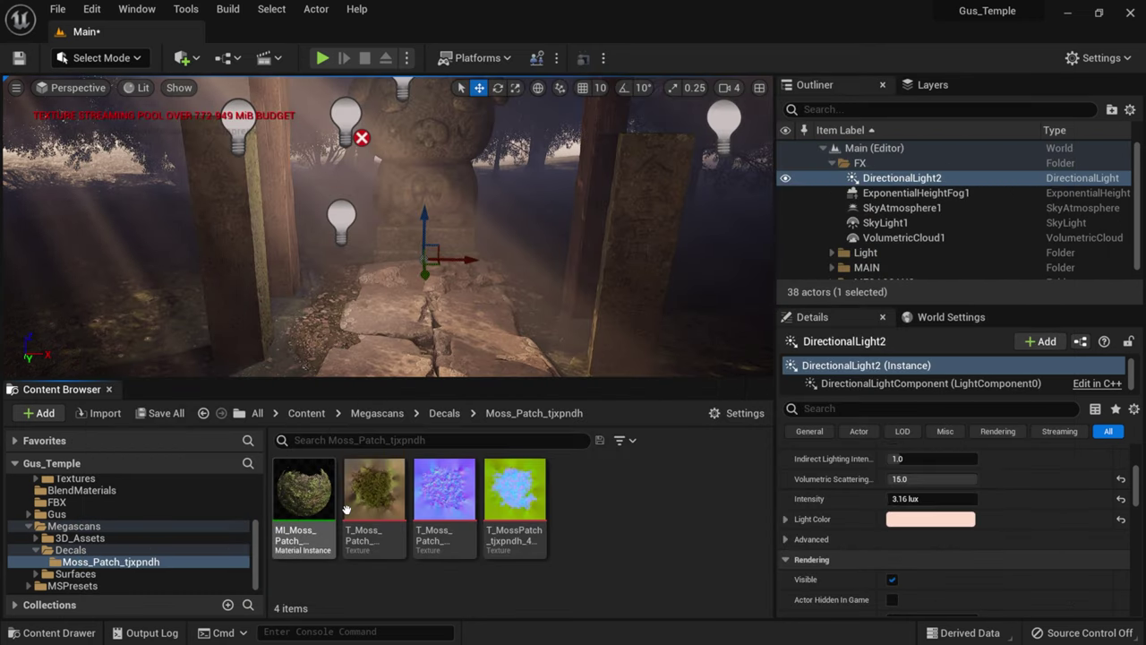
# Step: Place the MI_Moss_Patch decal material over the stone path before the statue and raise it to a height of about 135
pyautogui.moveTo(311, 508); pyautogui.dragTo(439, 323)
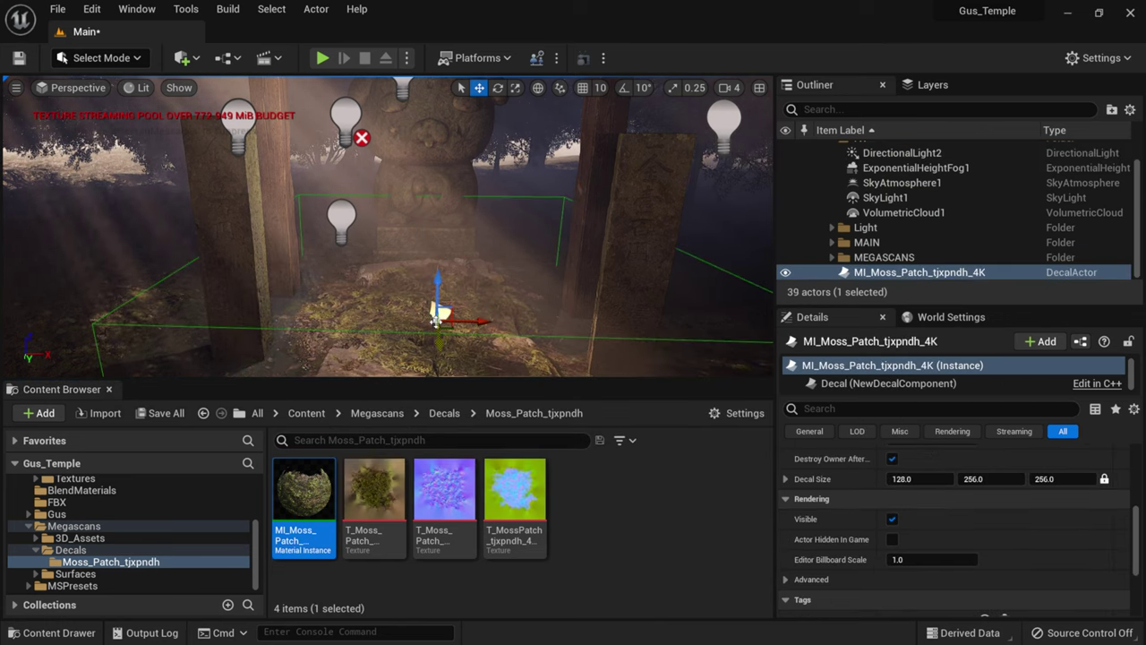
pyautogui.scroll(-3, 439, 327)
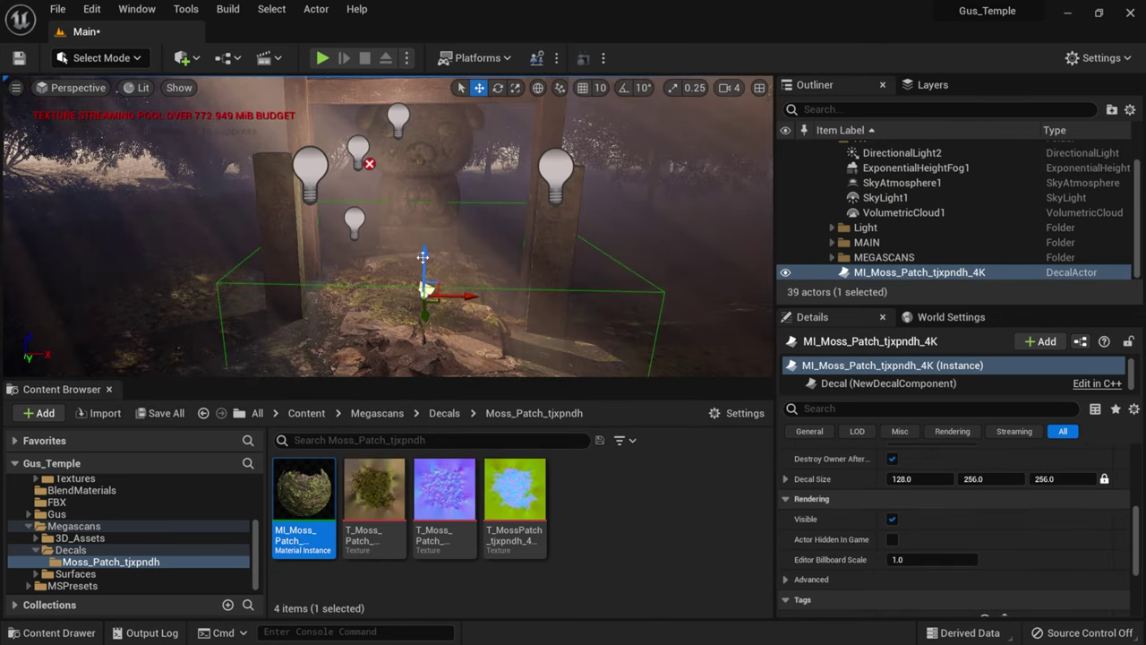
pyautogui.moveTo(426, 288); pyautogui.dragTo(426, 231)
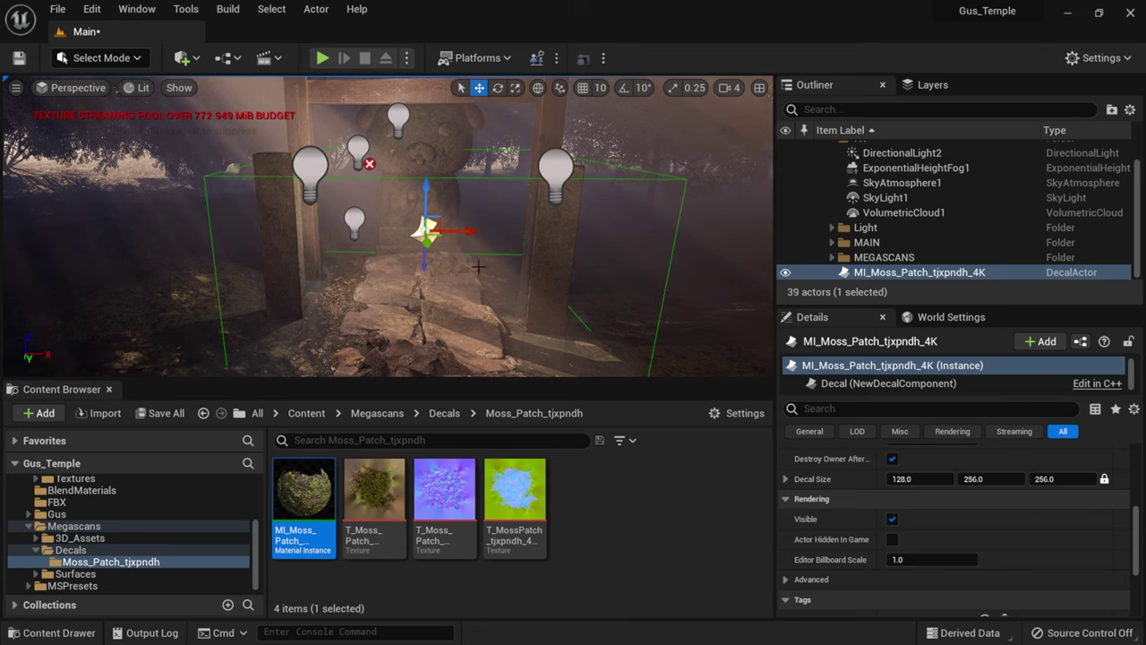
pyautogui.scroll(2, 425, 261)
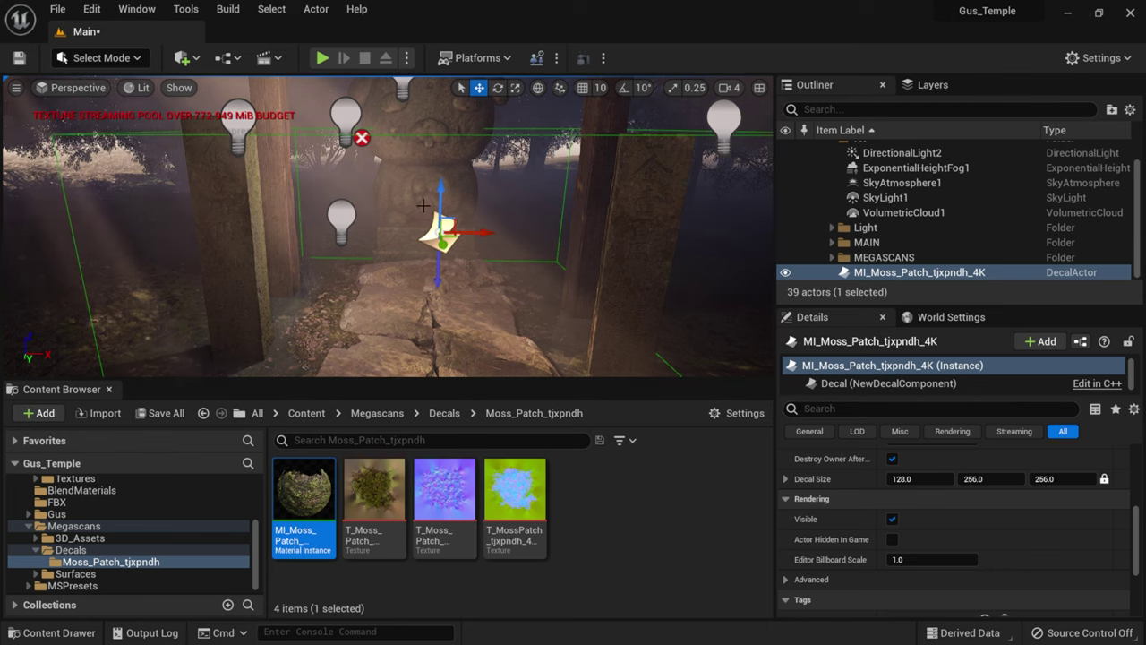
pyautogui.moveTo(440, 206); pyautogui.dragTo(421, 230)
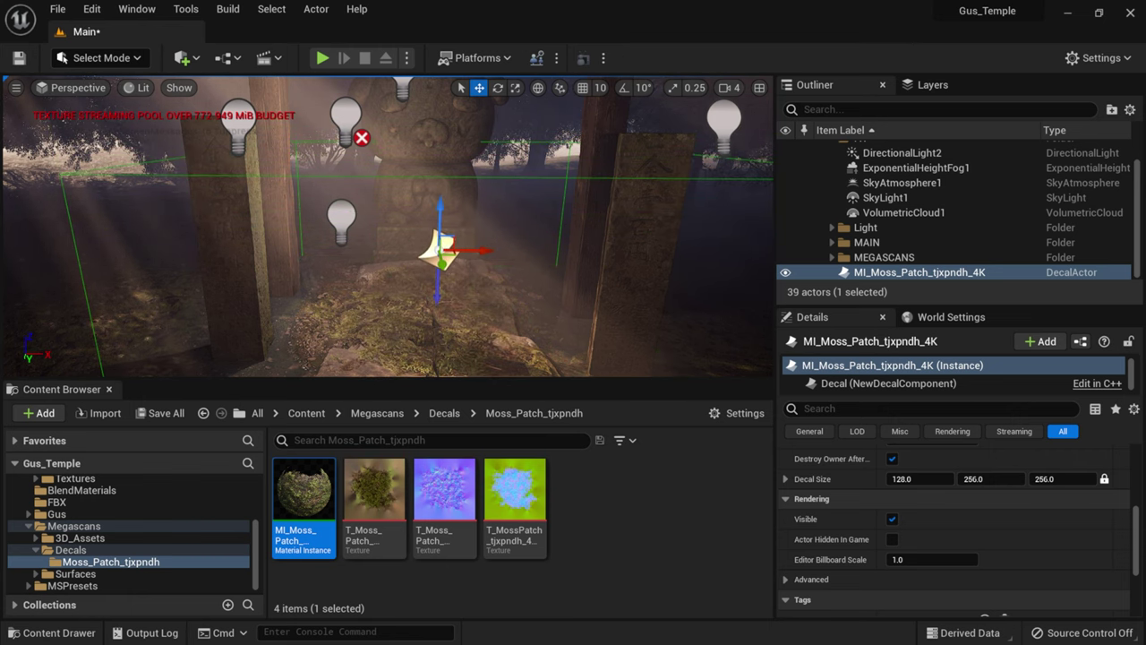
pyautogui.moveTo(420, 269)
pyautogui.mouseDown(button='right')
pyautogui.moveTo(416, 211)
pyautogui.moveTo(420, 268)
pyautogui.mouseUp(button='right')
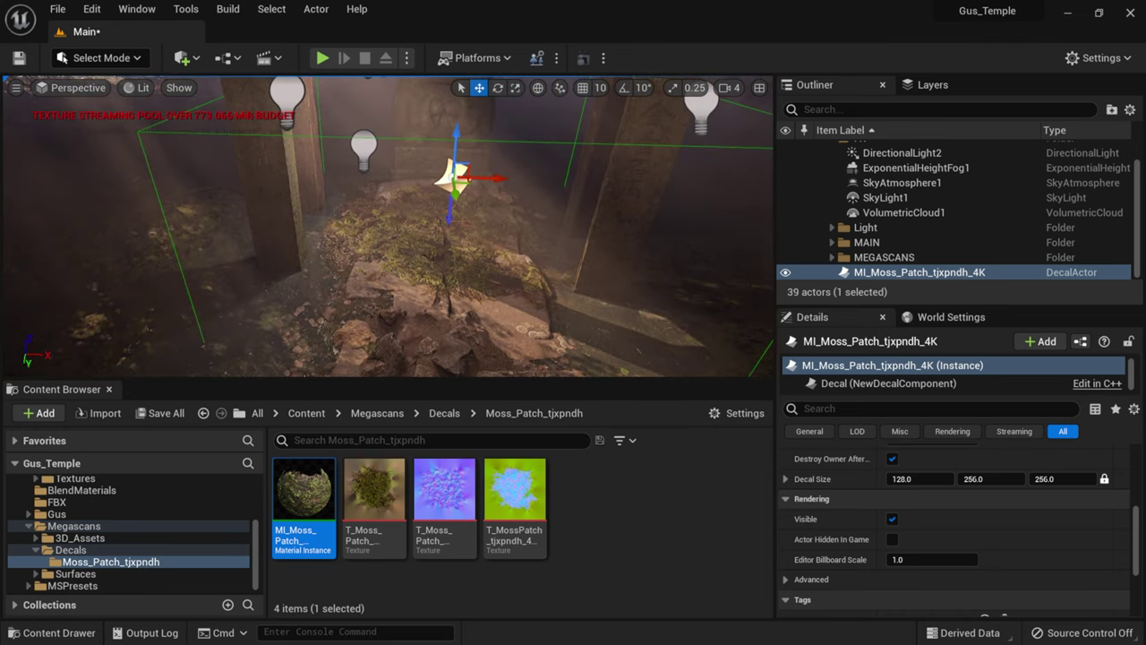
pyautogui.moveTo(455, 143)
pyautogui.mouseDown()
pyautogui.moveTo(455, 166)
pyautogui.moveTo(452, 117)
pyautogui.moveTo(451, 133)
pyautogui.mouseUp()
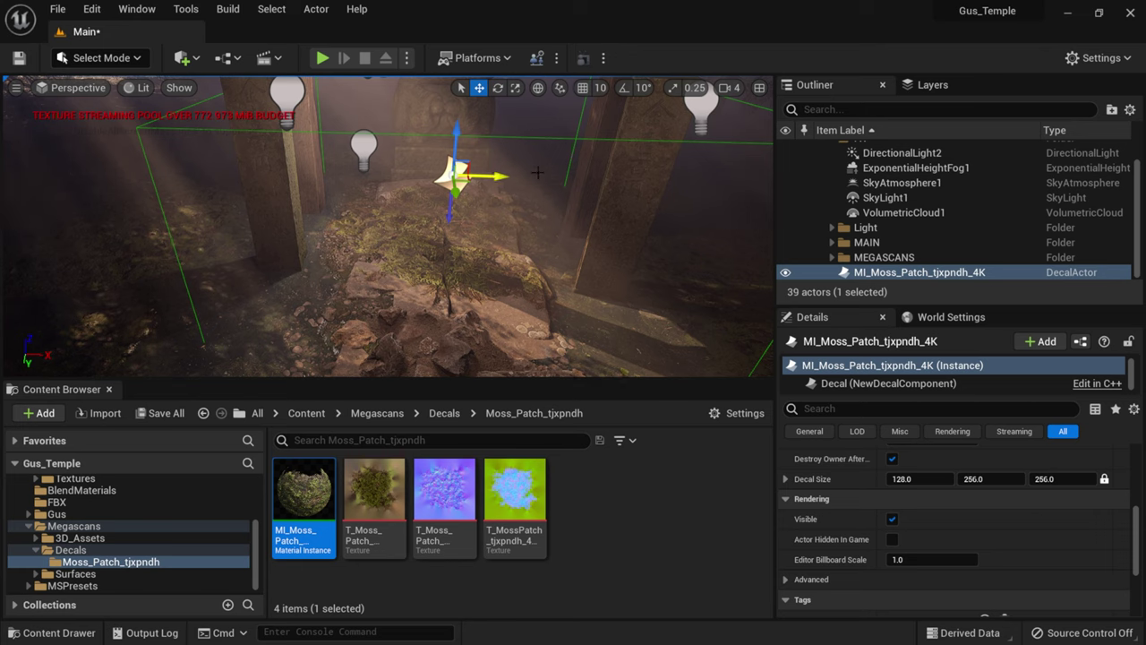
# Step: Try shifting the moss decal sideways along its red axis, and undo both moves
pyautogui.moveTo(484, 179); pyautogui.dragTo(407, 180)
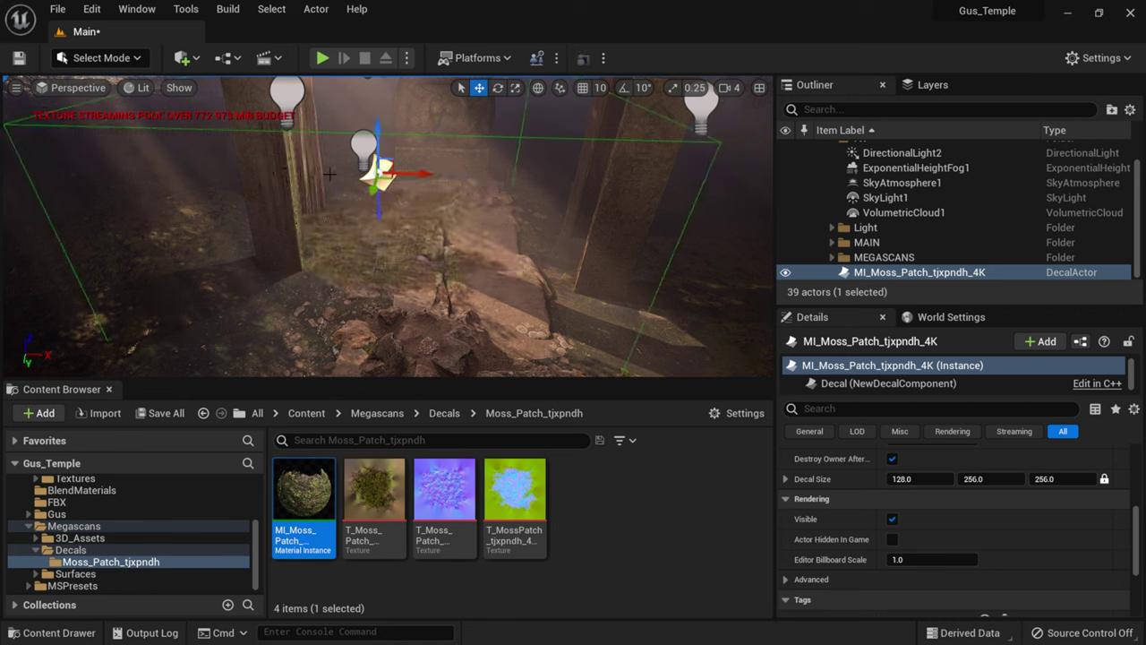
pyautogui.moveTo(419, 174); pyautogui.dragTo(432, 174)
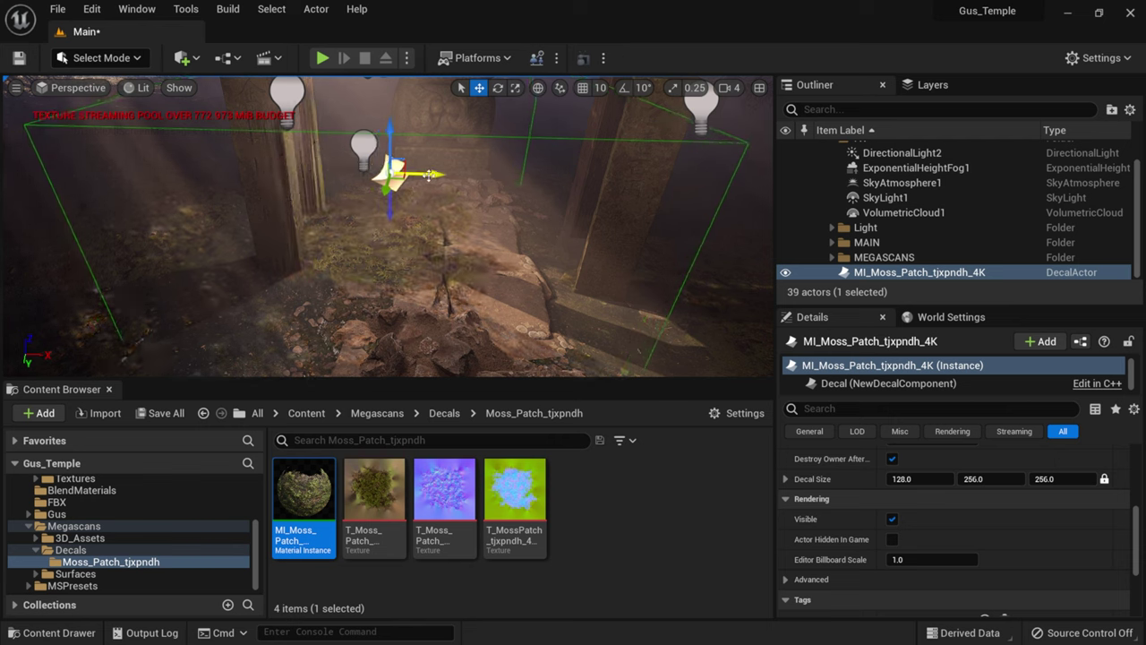
pyautogui.hotkey('ctrl', 'z')
pyautogui.hotkey('ctrl', 'z')
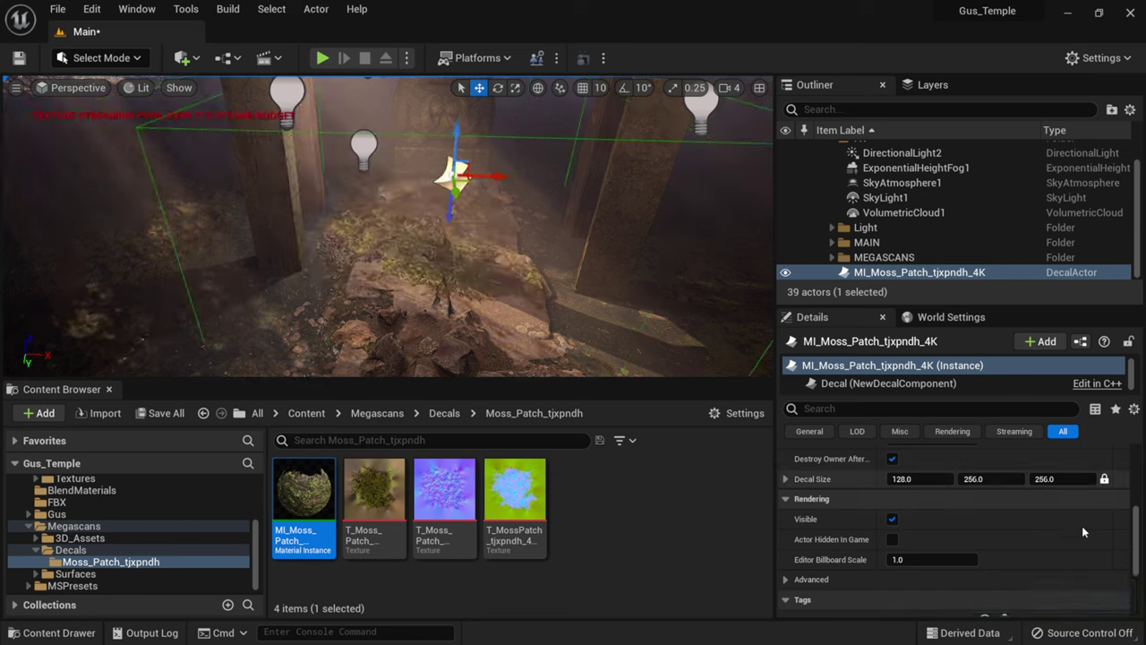
# Step: Set the moss decal's scale to 0.3 in X, 0.36 in Y and 0.36 in Z
pyautogui.scroll(-5, 1084, 537)
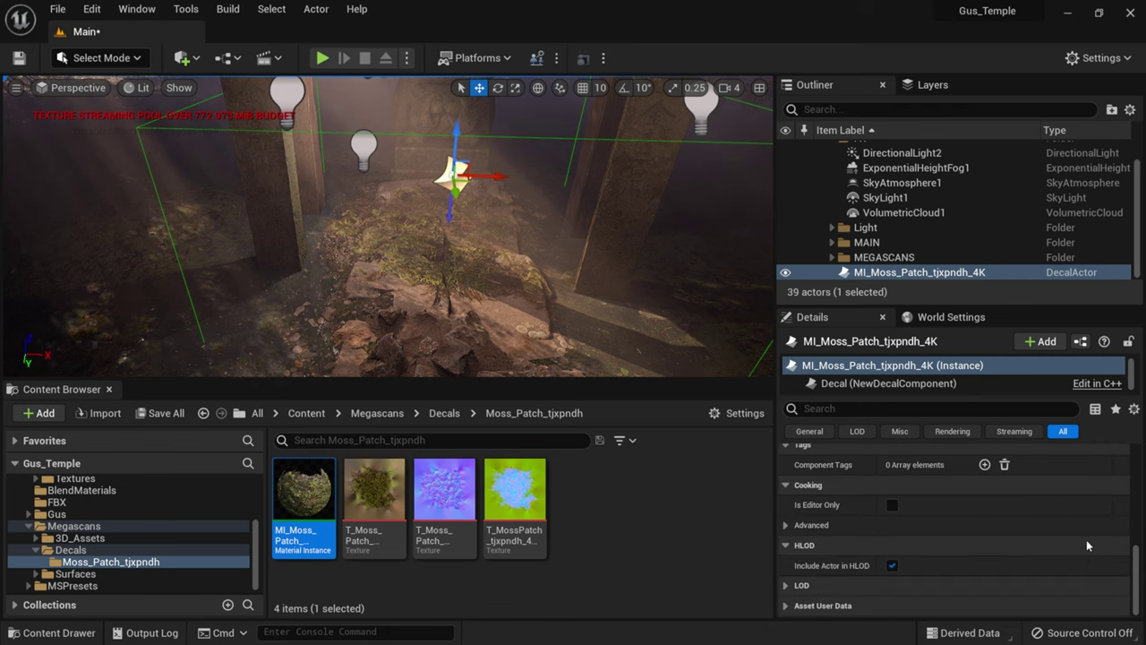
pyautogui.scroll(6, 1088, 543)
pyautogui.scroll(3, 1092, 545)
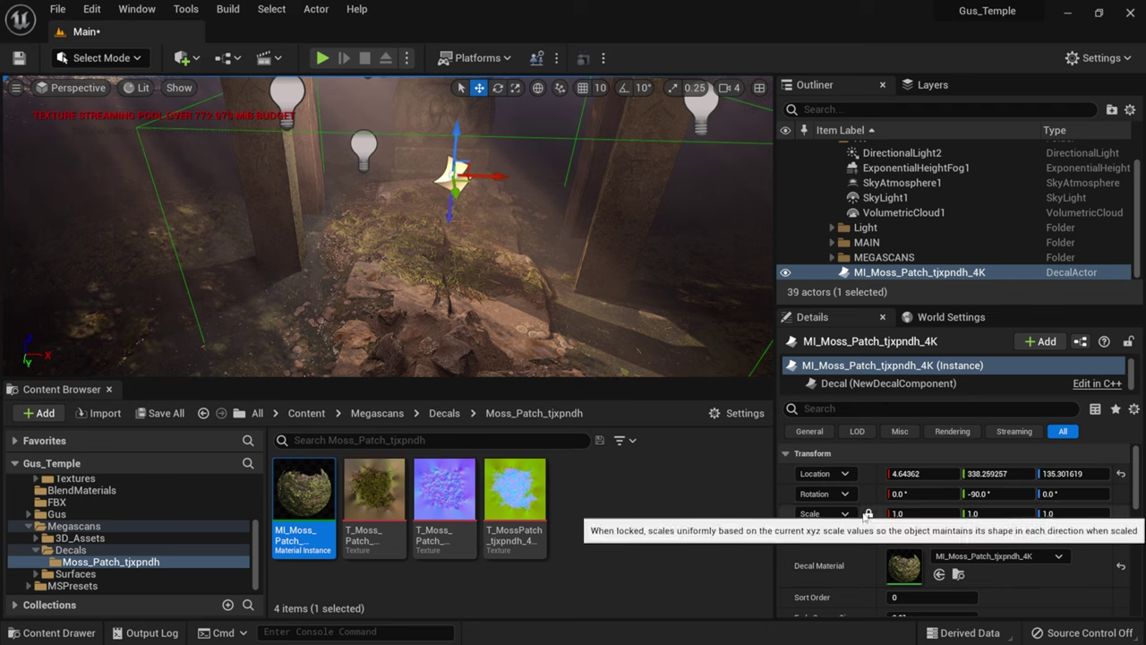
pyautogui.click(922, 513)
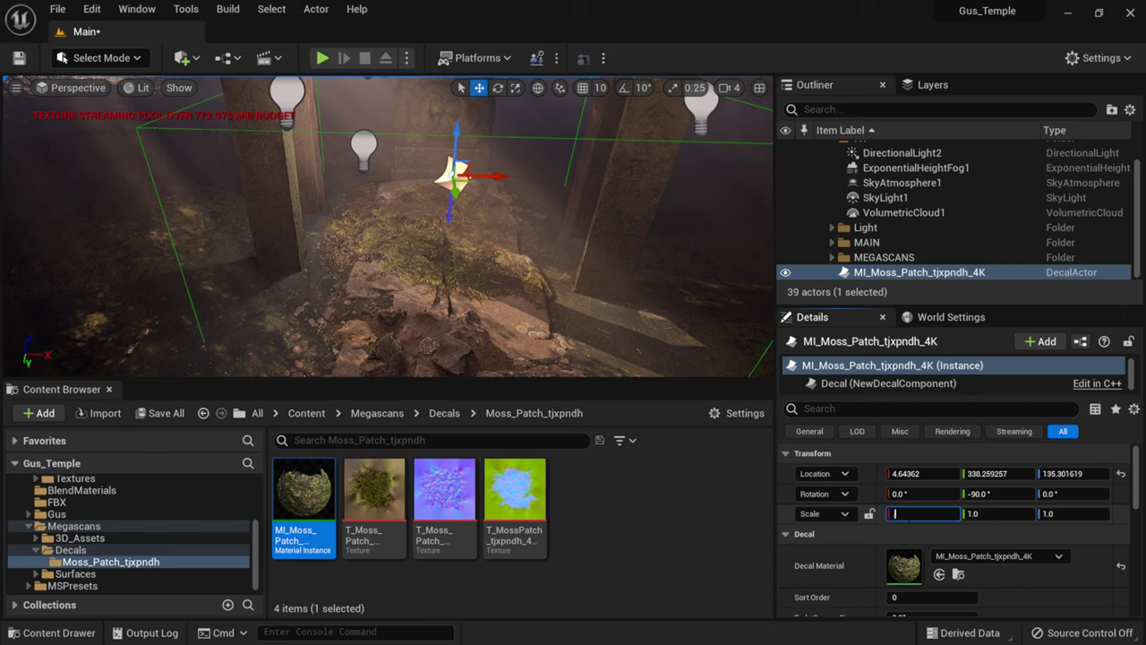
pyautogui.write('.3')
pyautogui.press('Tab')
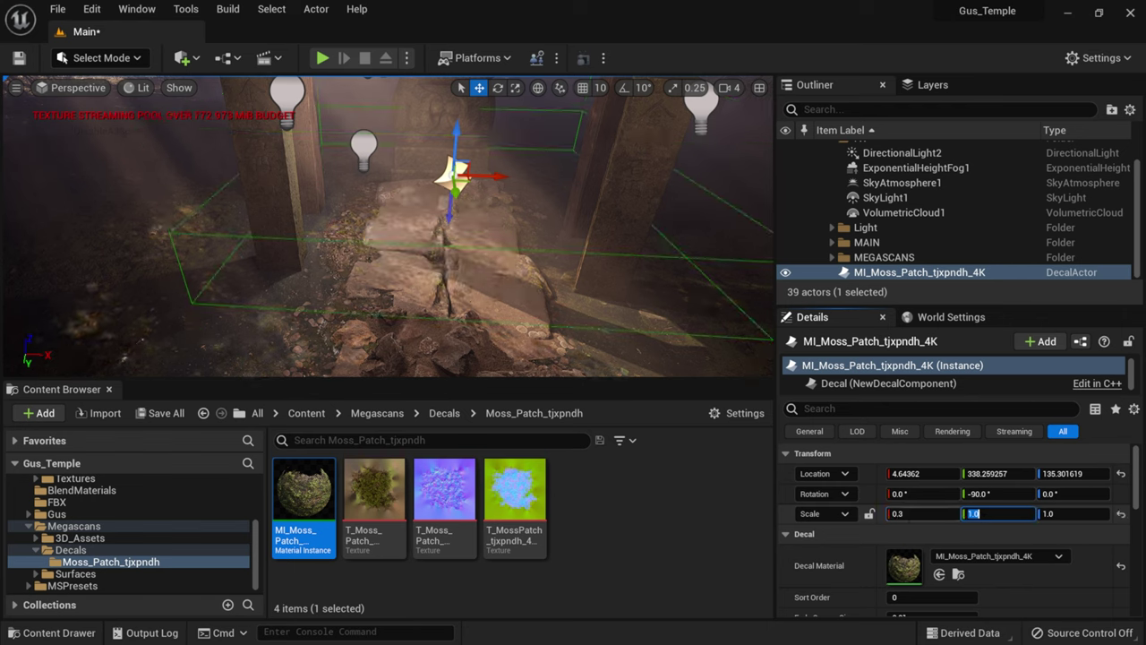
pyautogui.write('.36')
pyautogui.press('Tab')
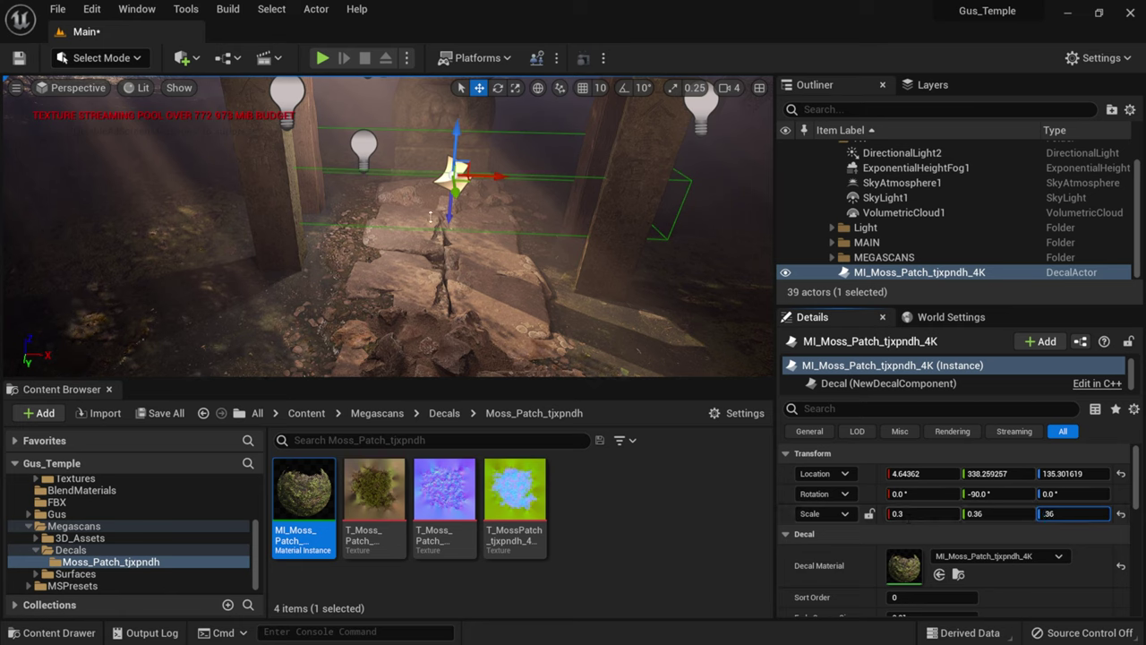
# Step: Move the moss decal down onto the path stones at about (-49, 426, 49) and enlarge its scale to about 0.46 in Y and 0.40 in Z
pyautogui.moveTo(456, 141); pyautogui.dragTo(445, 208)
pyautogui.moveTo(449, 249)
pyautogui.mouseDown()
pyautogui.moveTo(457, 294)
pyautogui.moveTo(483, 262)
pyautogui.moveTo(447, 262)
pyautogui.mouseUp()
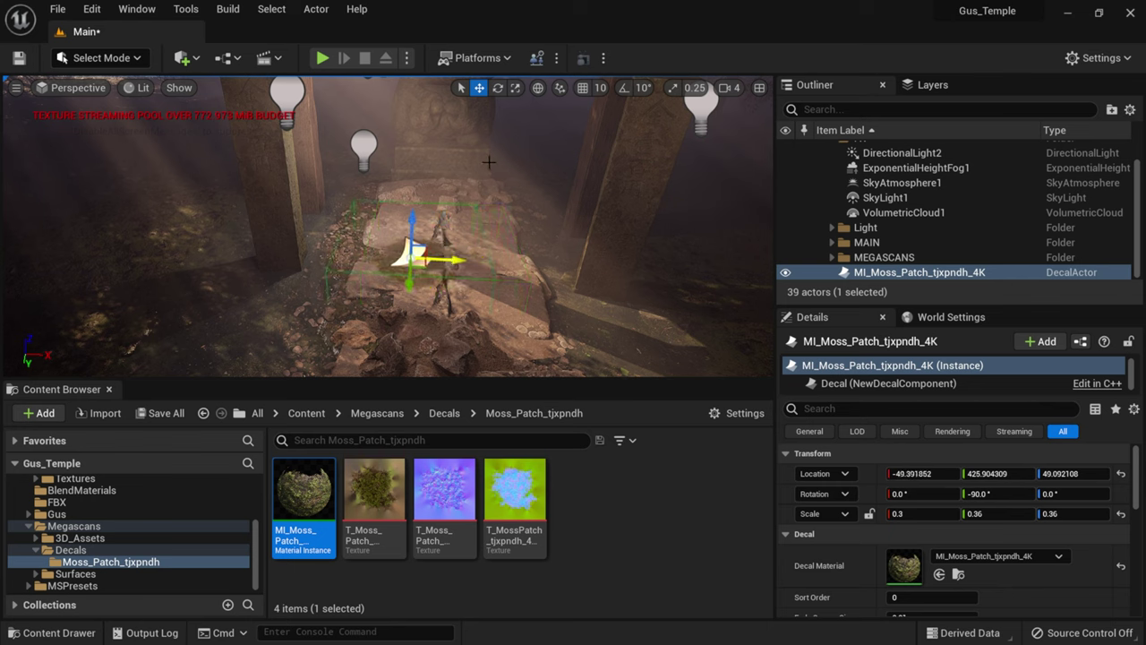
pyautogui.click(515, 87)
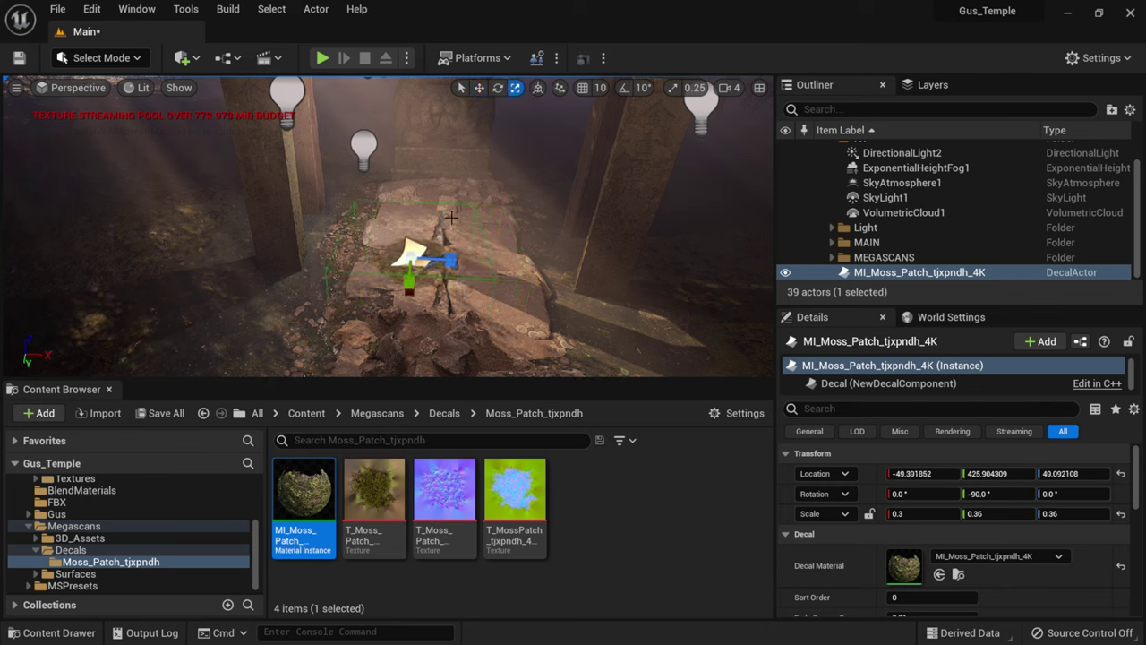
pyautogui.moveTo(451, 261); pyautogui.dragTo(474, 261)
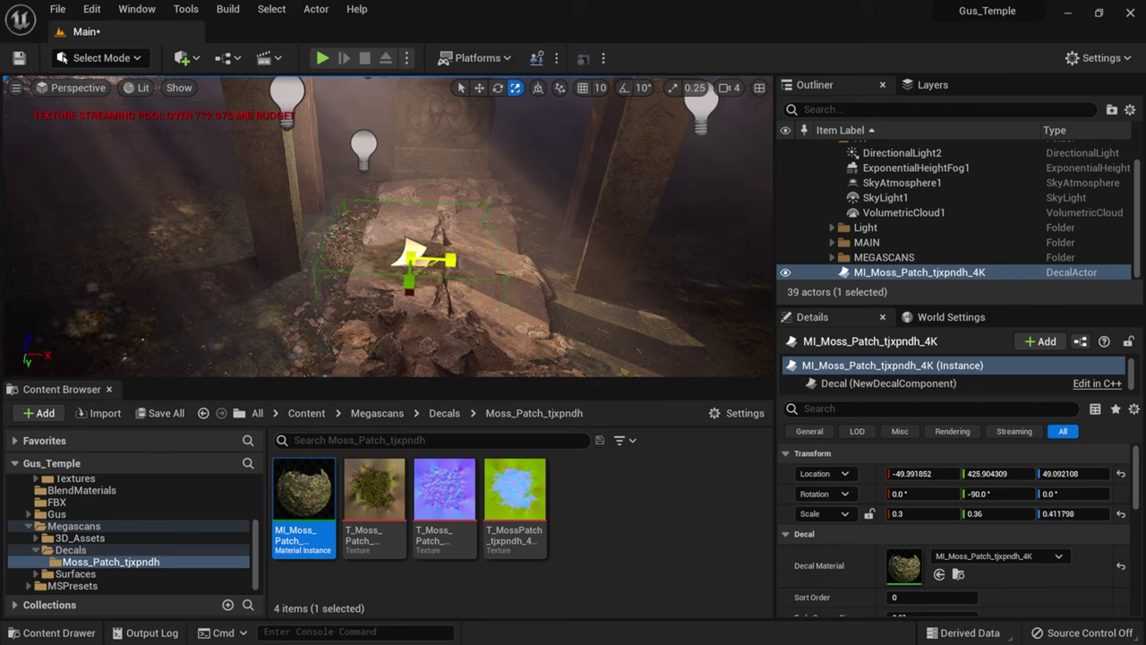
pyautogui.moveTo(408, 292); pyautogui.dragTo(409, 301)
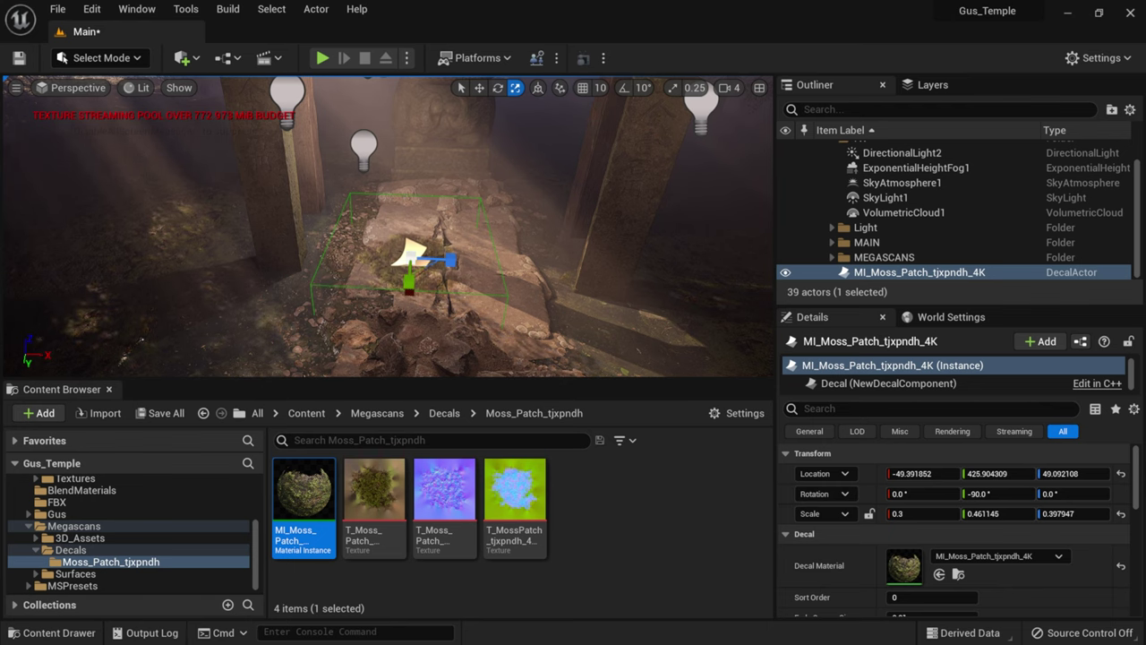
# Step: Focus on the moss decal and examine from several angles and close up how it covers the path stones
pyautogui.moveTo(142, 340); pyautogui.dragTo(80, 333, button='right')
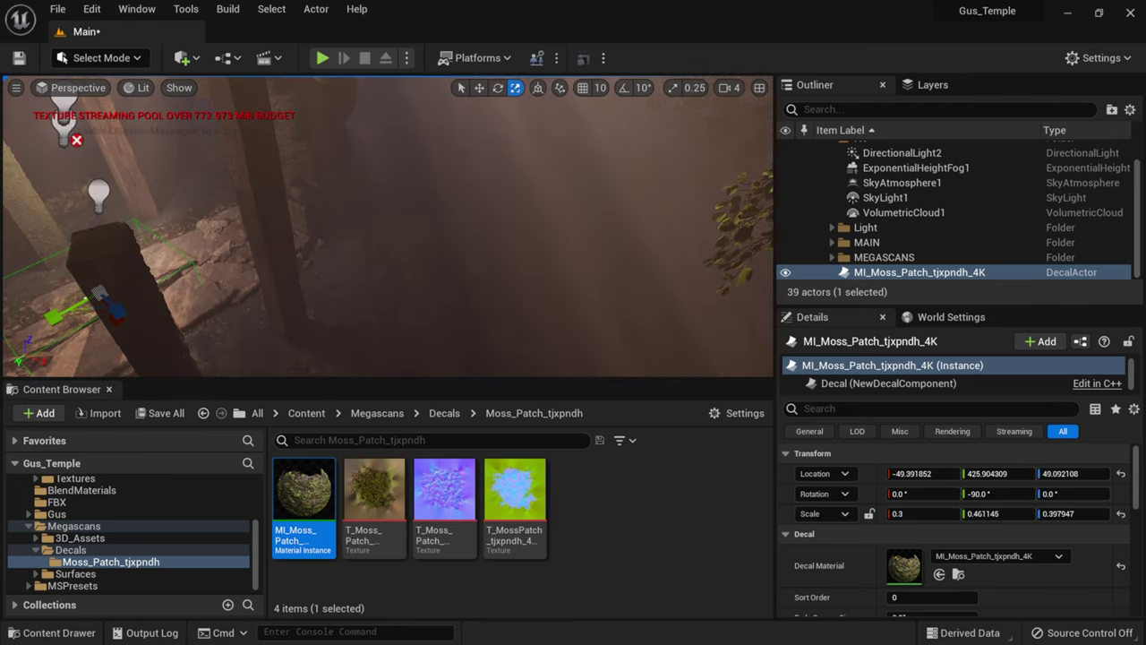
pyautogui.doubleClick(840, 273)
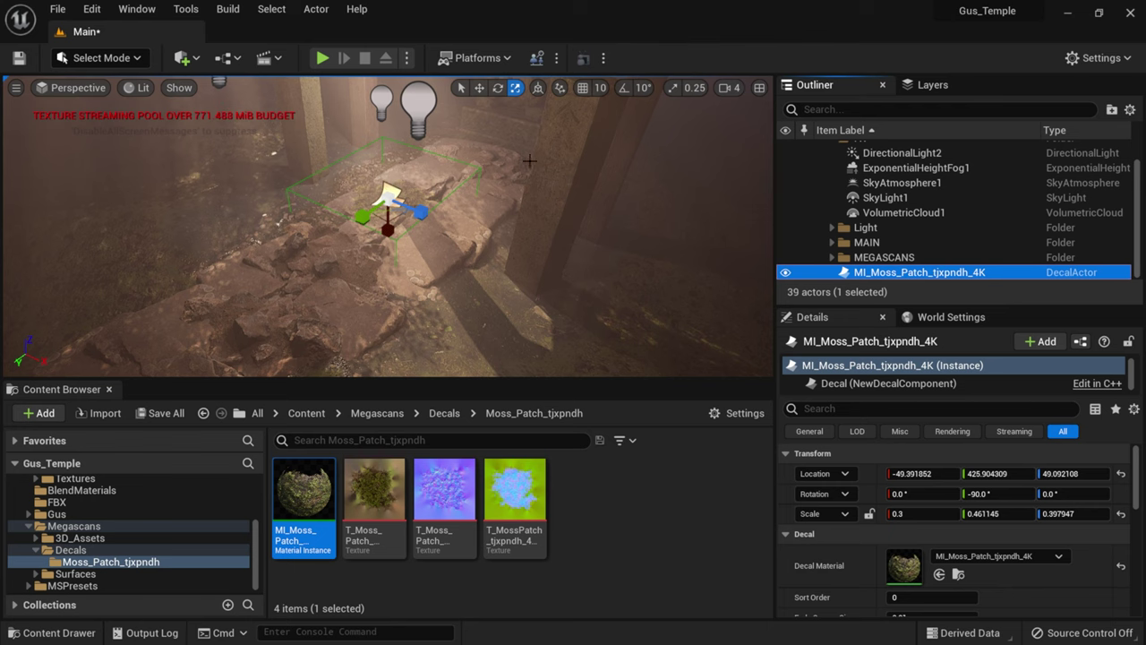
pyautogui.moveTo(403, 224); pyautogui.dragTo(534, 199, button='right')
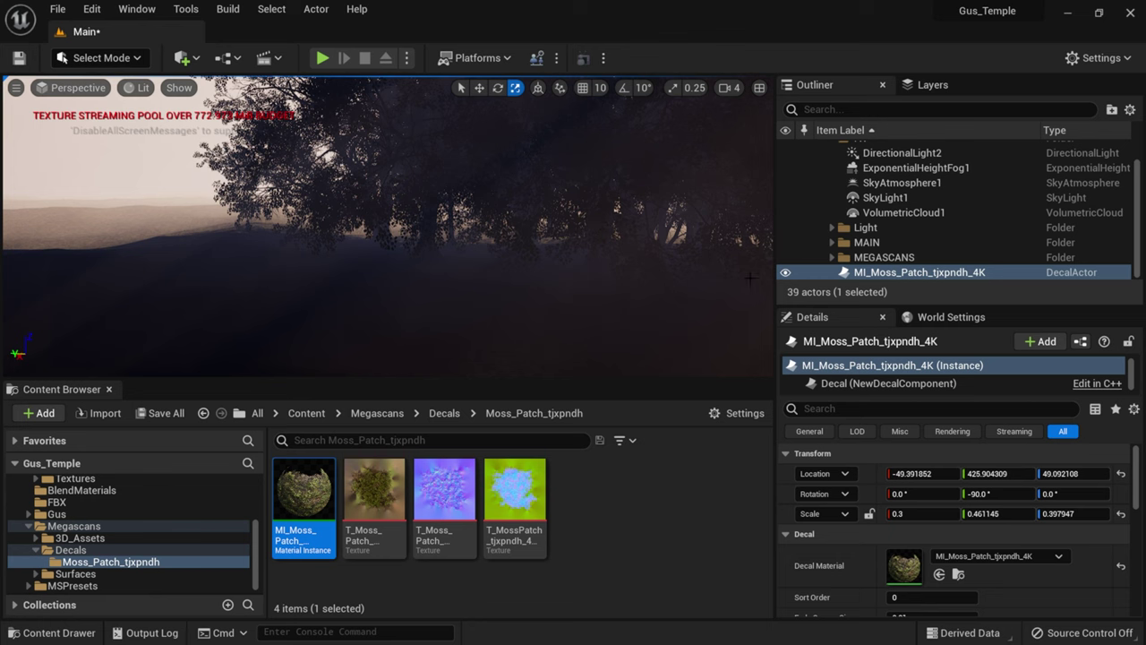
pyautogui.doubleClick(844, 273)
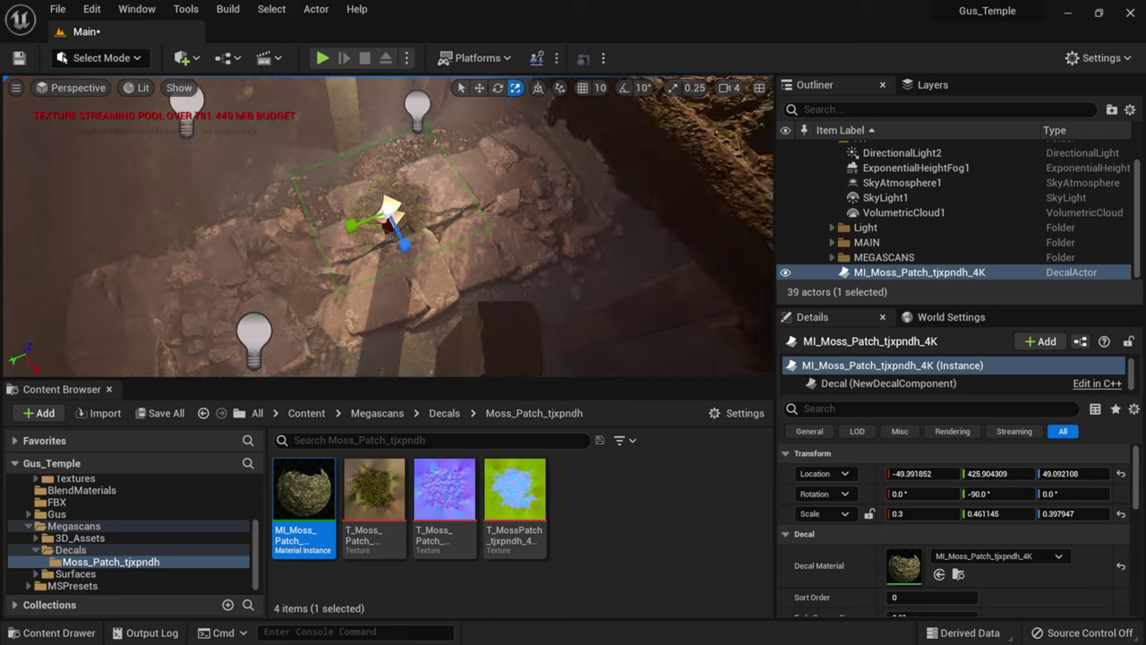
pyautogui.keyDown('alt'); pyautogui.moveTo(427, 223); pyautogui.dragTo(427, 224); pyautogui.keyUp('alt')
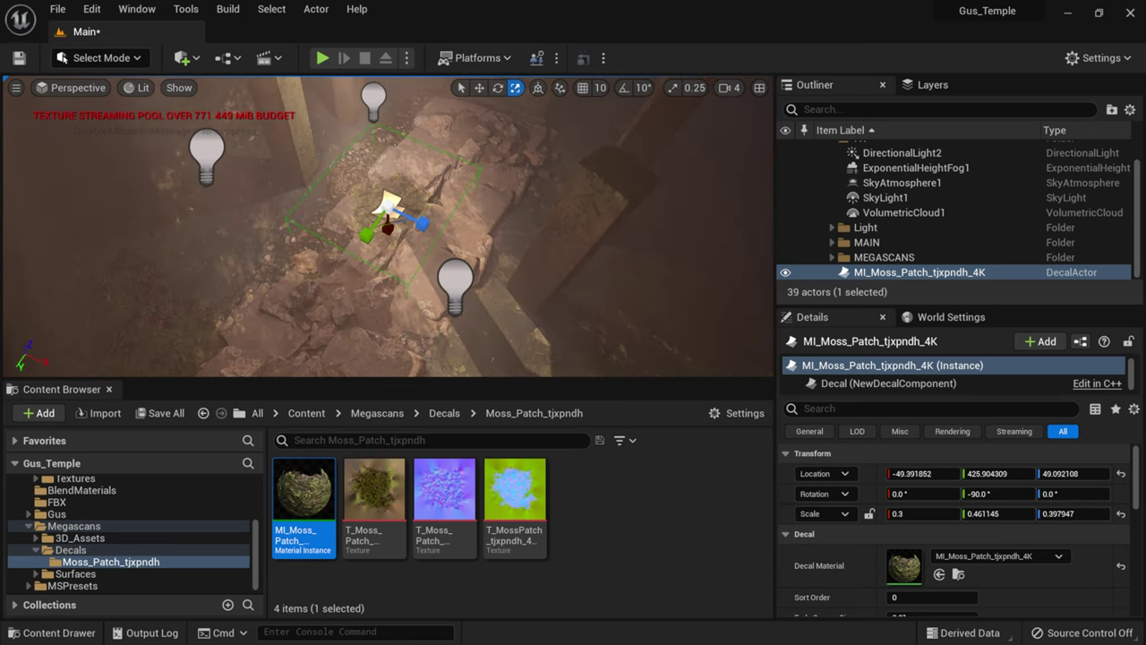
pyautogui.scroll(3, 423, 223)
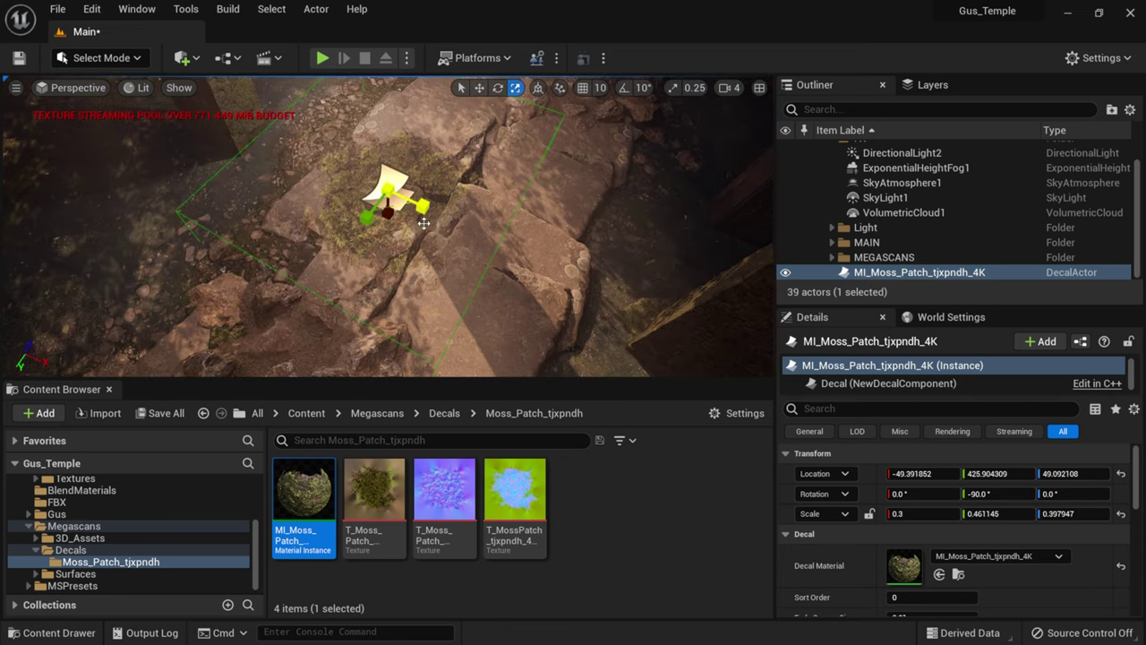
pyautogui.keyDown('alt'); pyautogui.moveTo(423, 223); pyautogui.dragTo(423, 228); pyautogui.keyUp('alt')
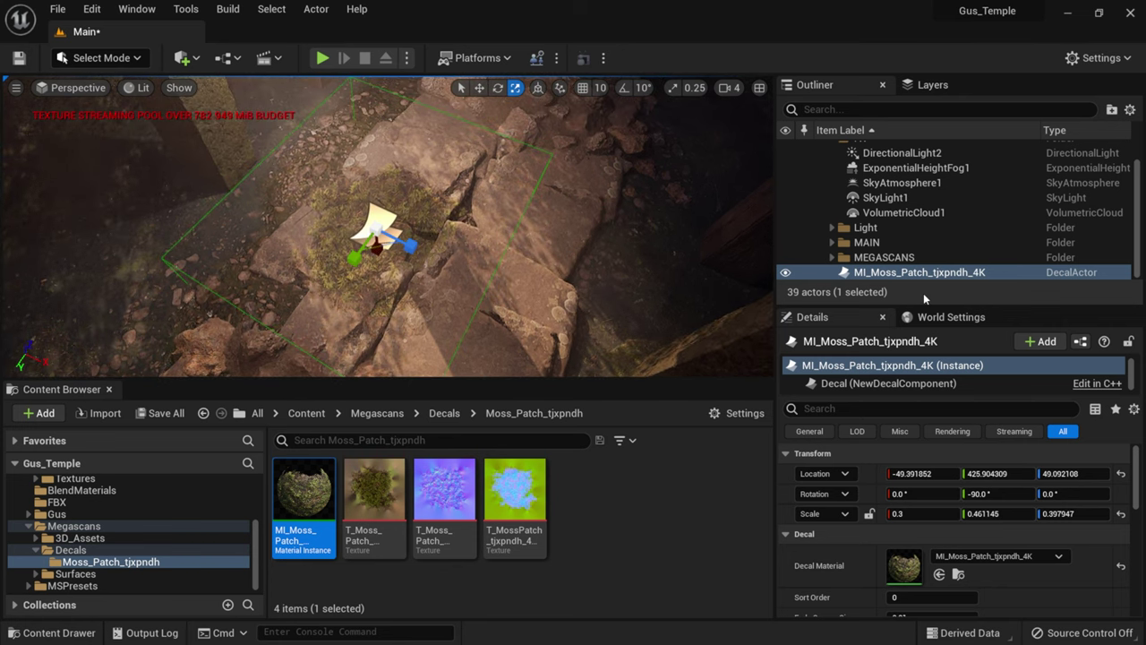
pyautogui.scroll(1, 872, 176)
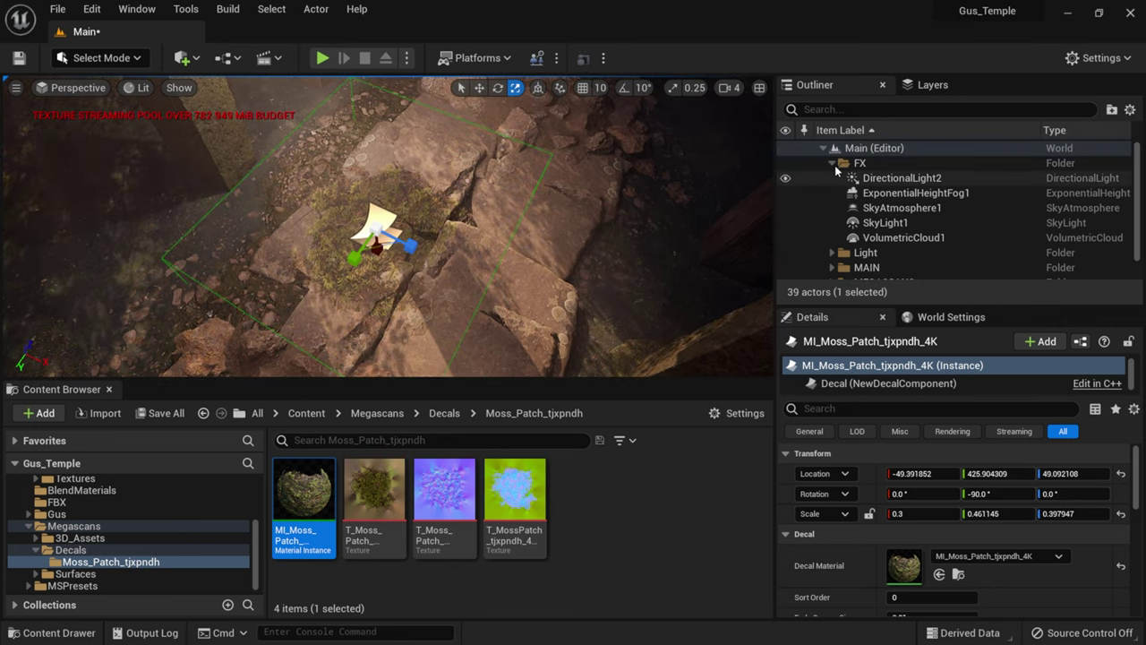
# Step: Collapse the FX and Light folders in the Outliner and move the moss patch decal into the MEGASCANS folder
pyautogui.click(833, 164)
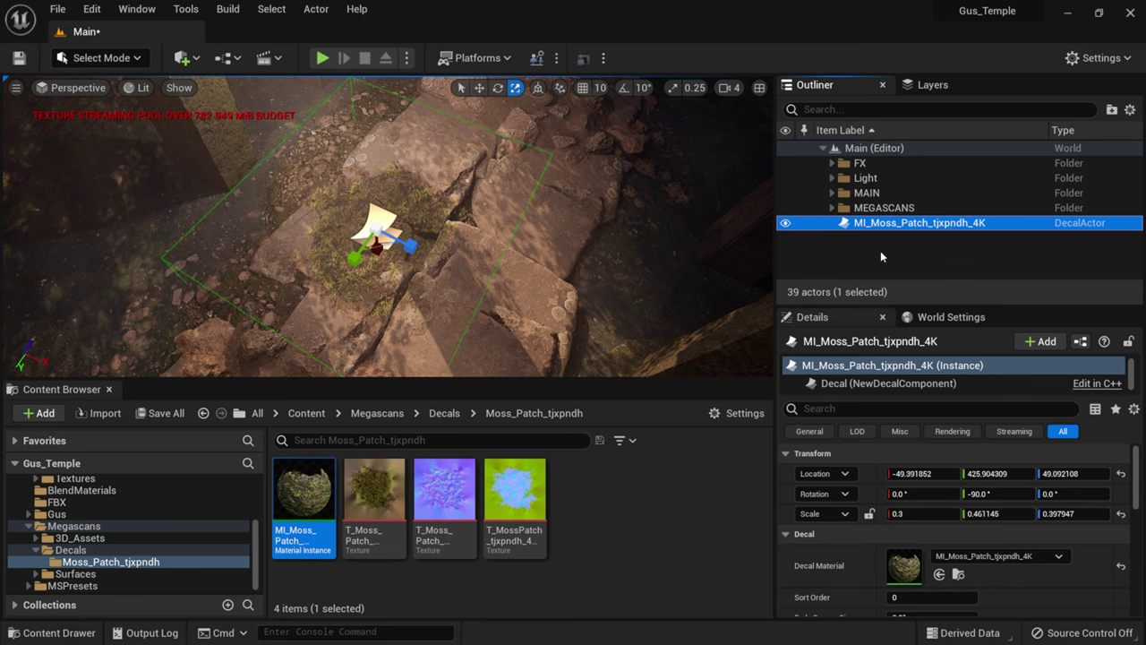
pyautogui.keyDown('alt'); pyautogui.moveTo(518, 277); pyautogui.dragTo(517, 234); pyautogui.keyUp('alt')
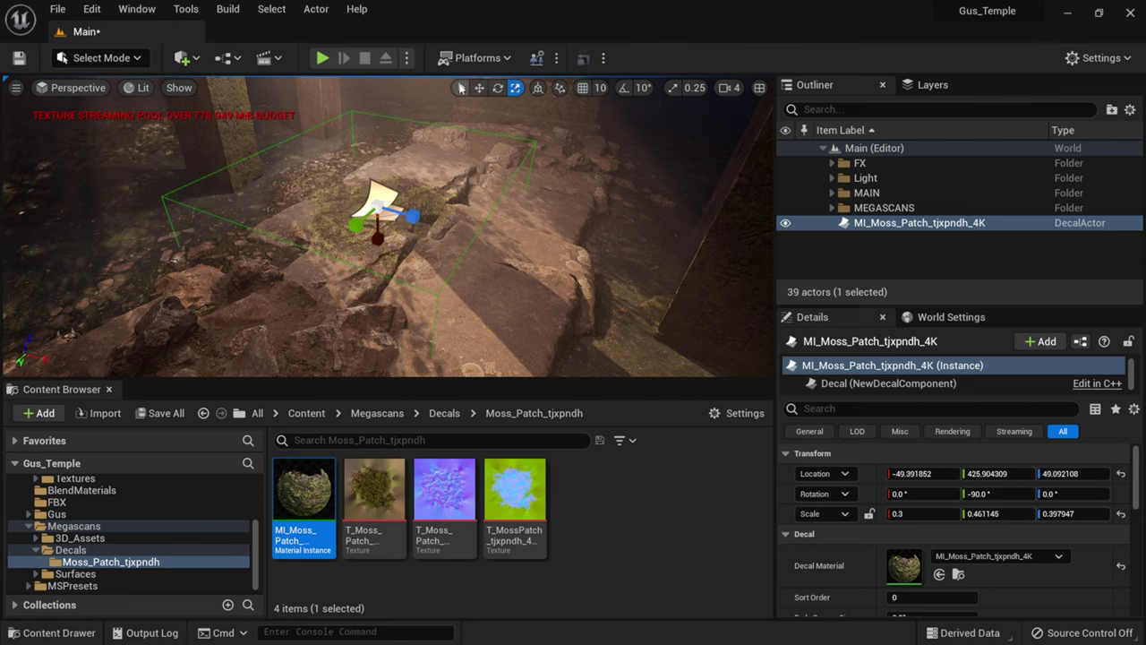
pyautogui.click(479, 88)
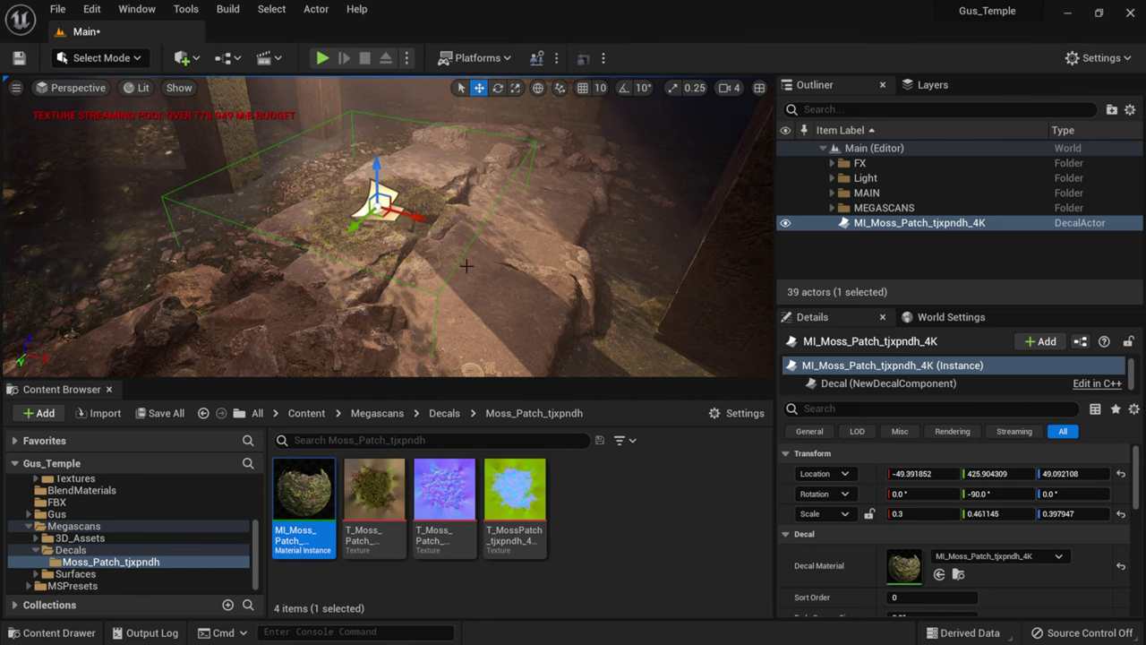
pyautogui.scroll(-5, 466, 264)
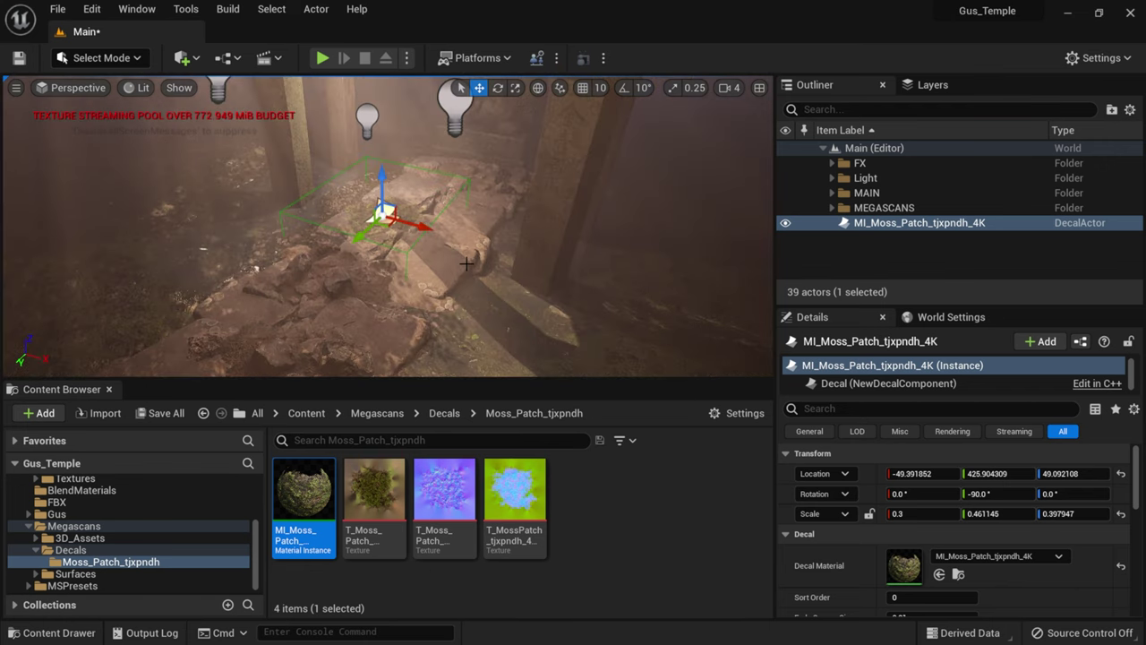
pyautogui.moveTo(467, 259); pyautogui.dragTo(462, 229, button='right')
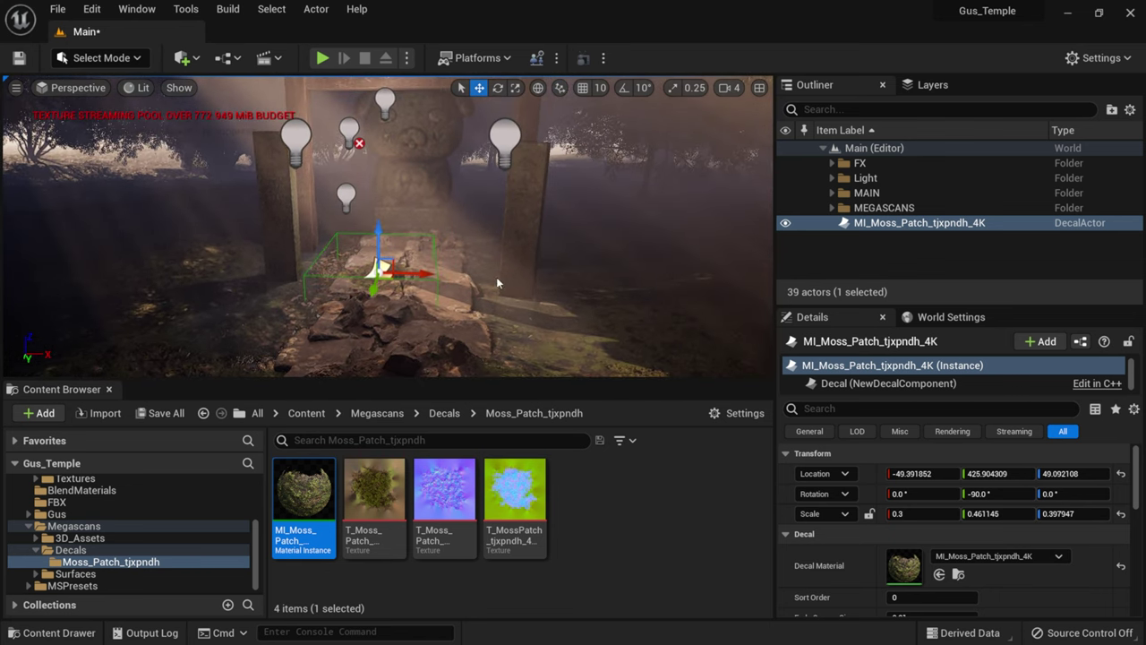
pyautogui.click(349, 132)
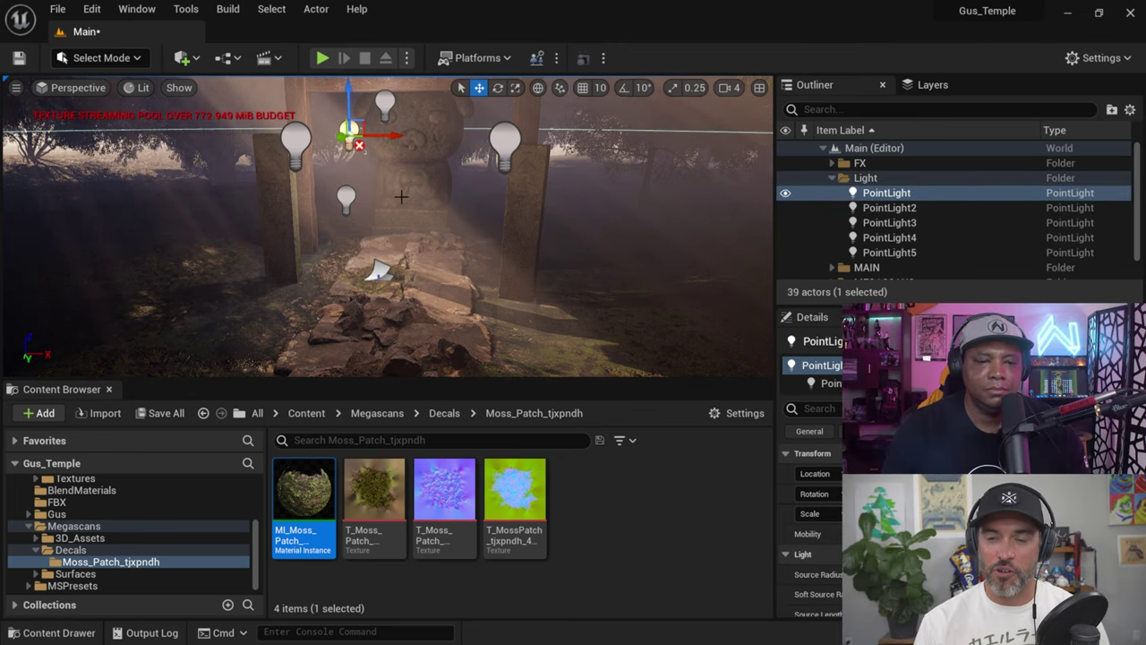
pyautogui.scroll(2, 403, 193)
pyautogui.moveTo(403, 193); pyautogui.dragTo(403, 175, button='right')
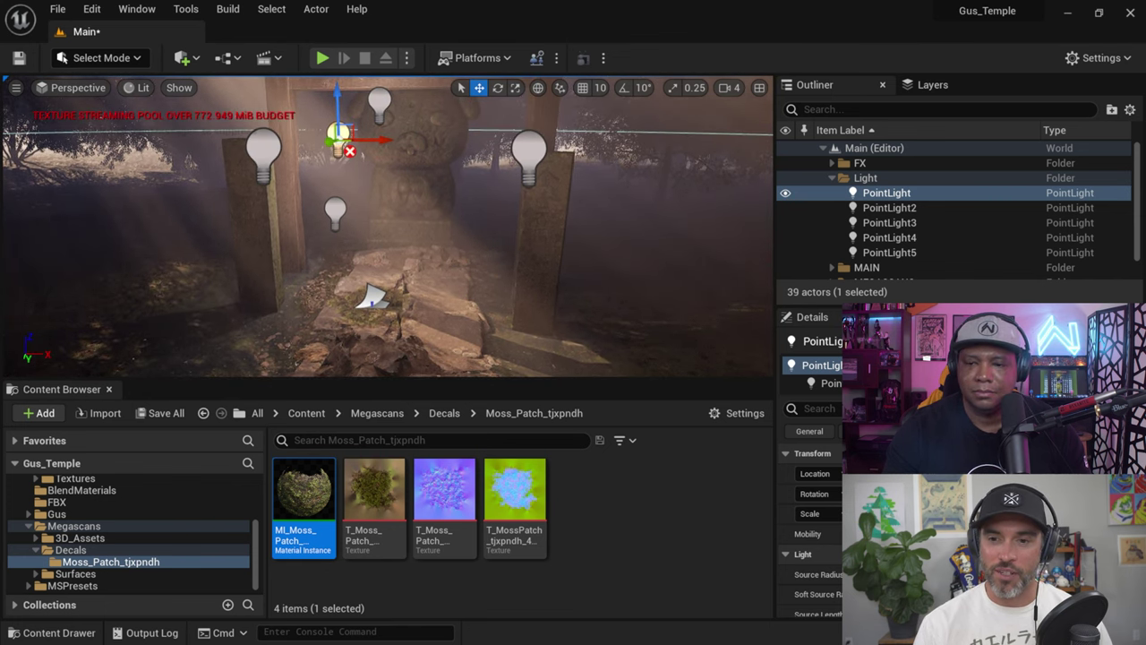
pyautogui.moveTo(805, 304); pyautogui.dragTo(806, 391)
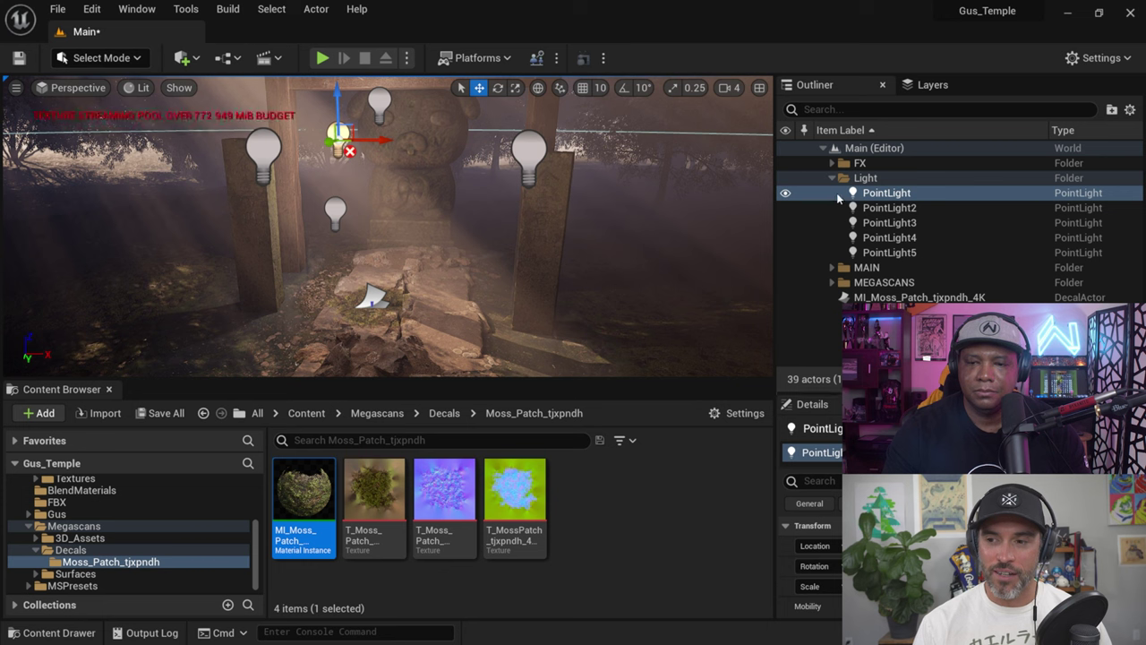
pyautogui.click(832, 177)
pyautogui.moveTo(904, 222); pyautogui.dragTo(883, 213)
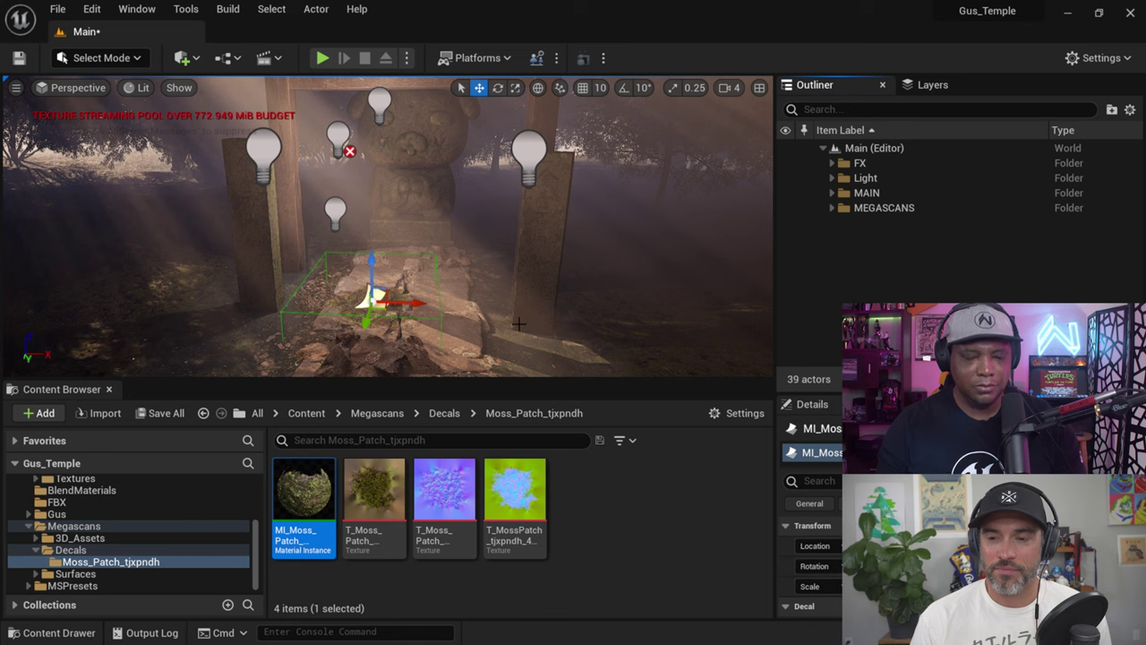
# Step: Delete the light actor PointLight beside the statue and add a Cine Camera Actor to the scene
pyautogui.press('Left')
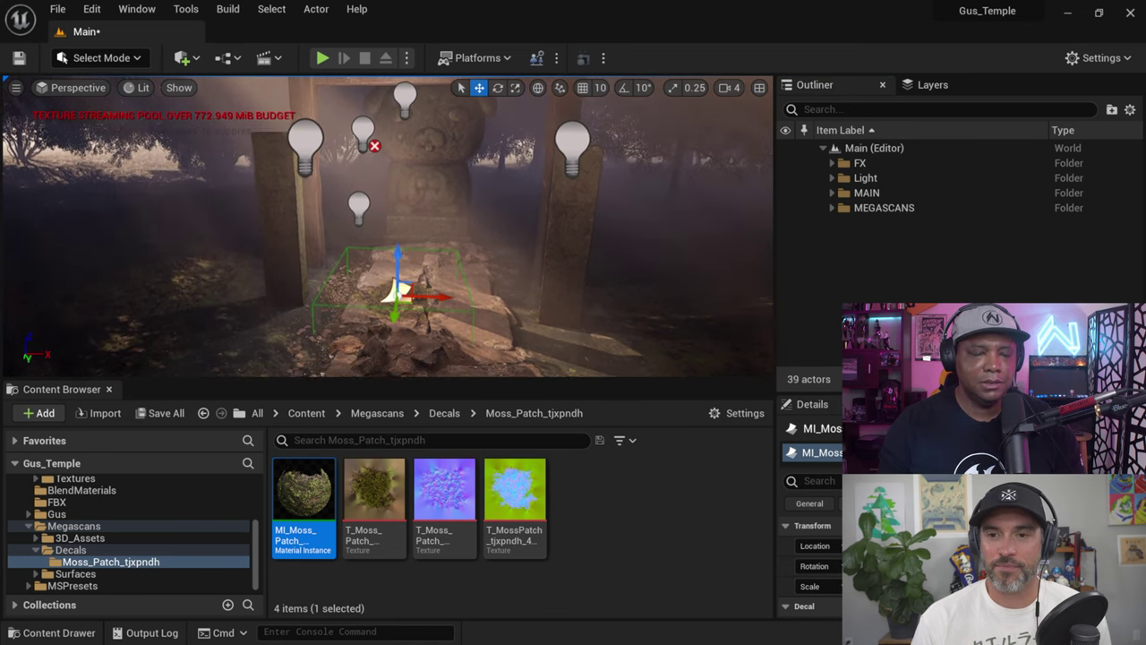
pyautogui.press('Delete')
pyautogui.click(182, 57)
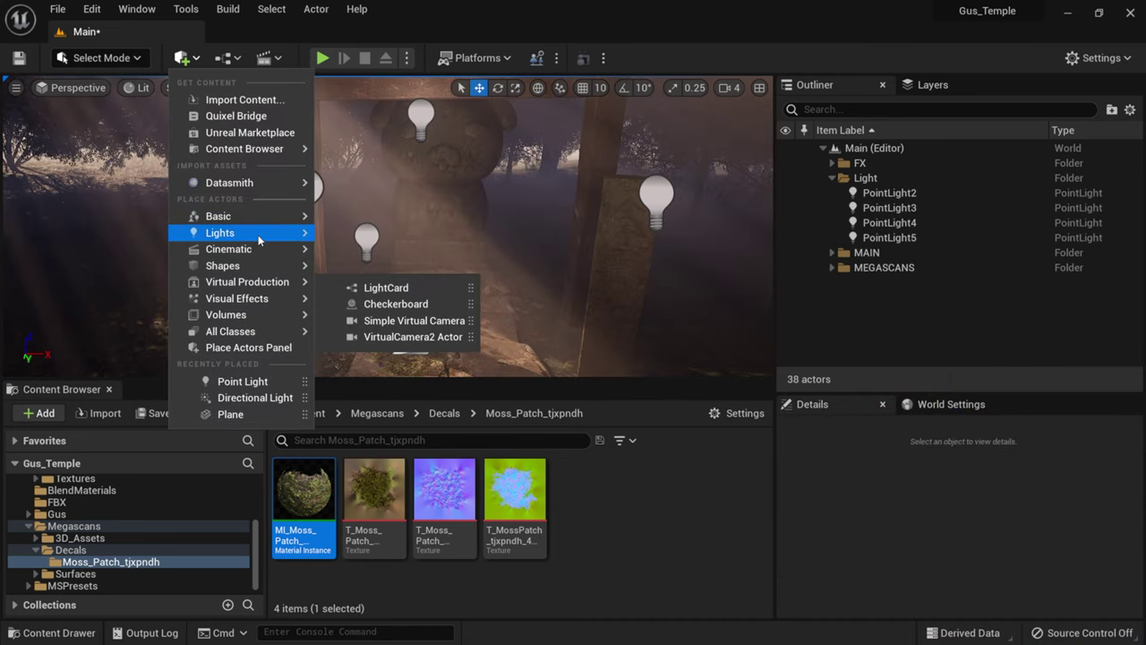
pyautogui.moveTo(258, 236)
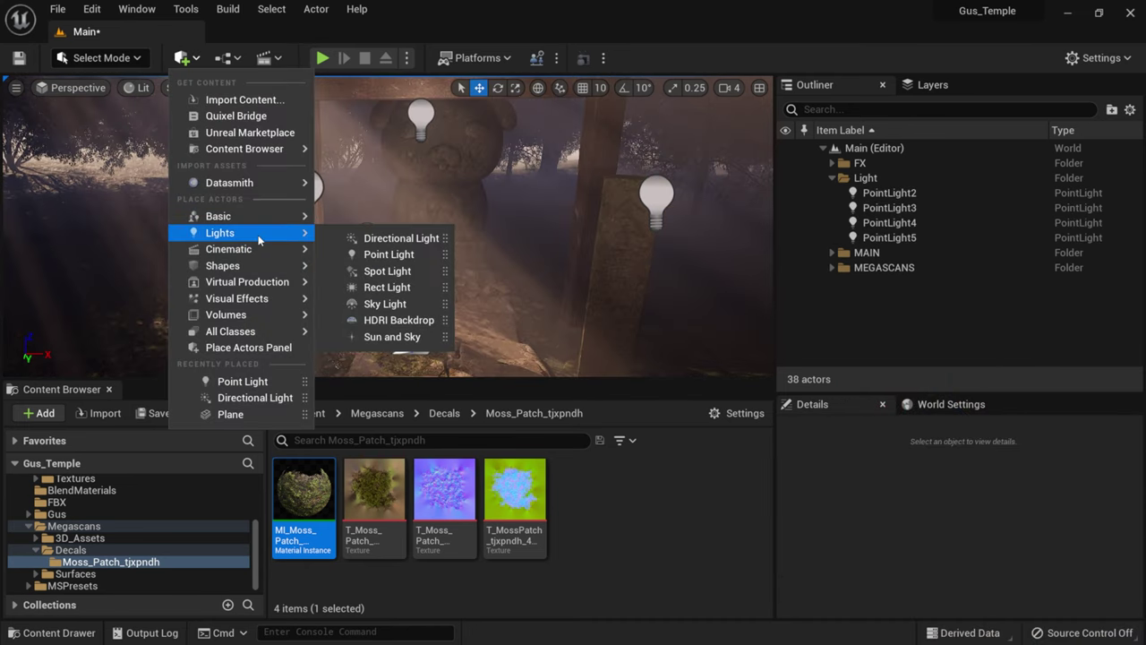
pyautogui.moveTo(264, 318)
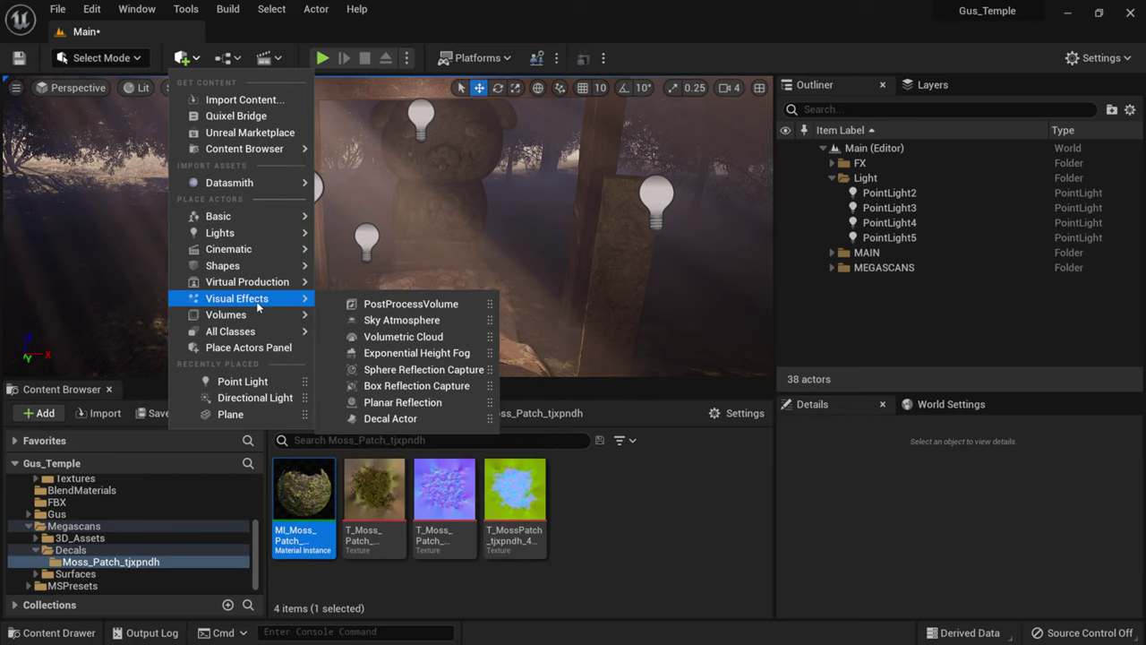
pyautogui.moveTo(265, 285)
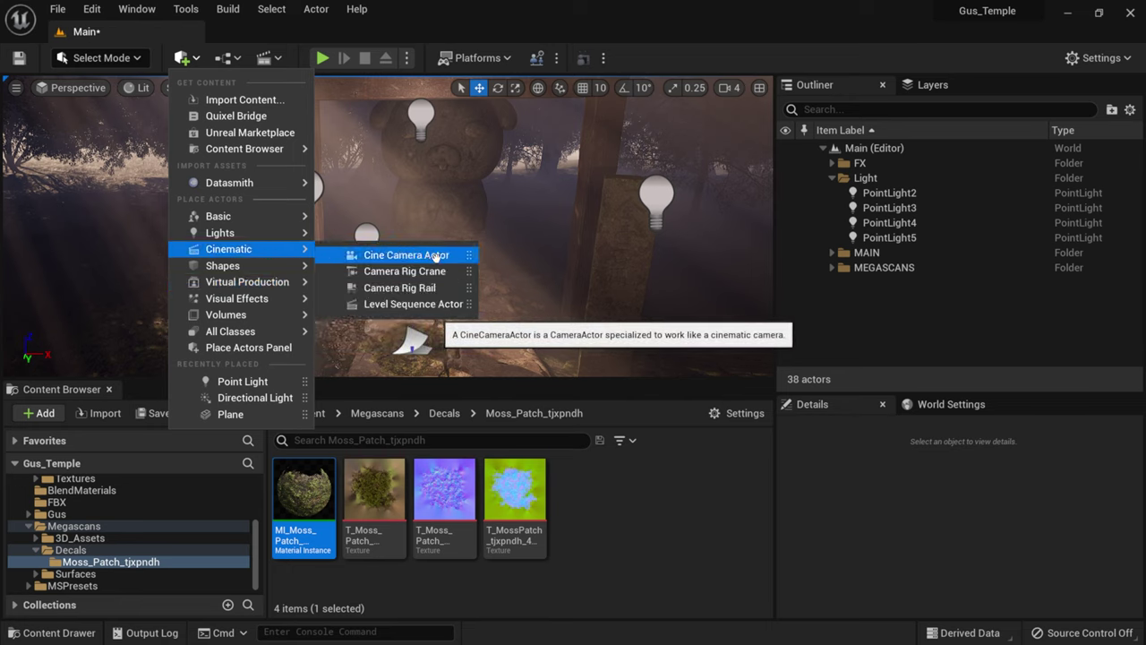
pyautogui.click(435, 257)
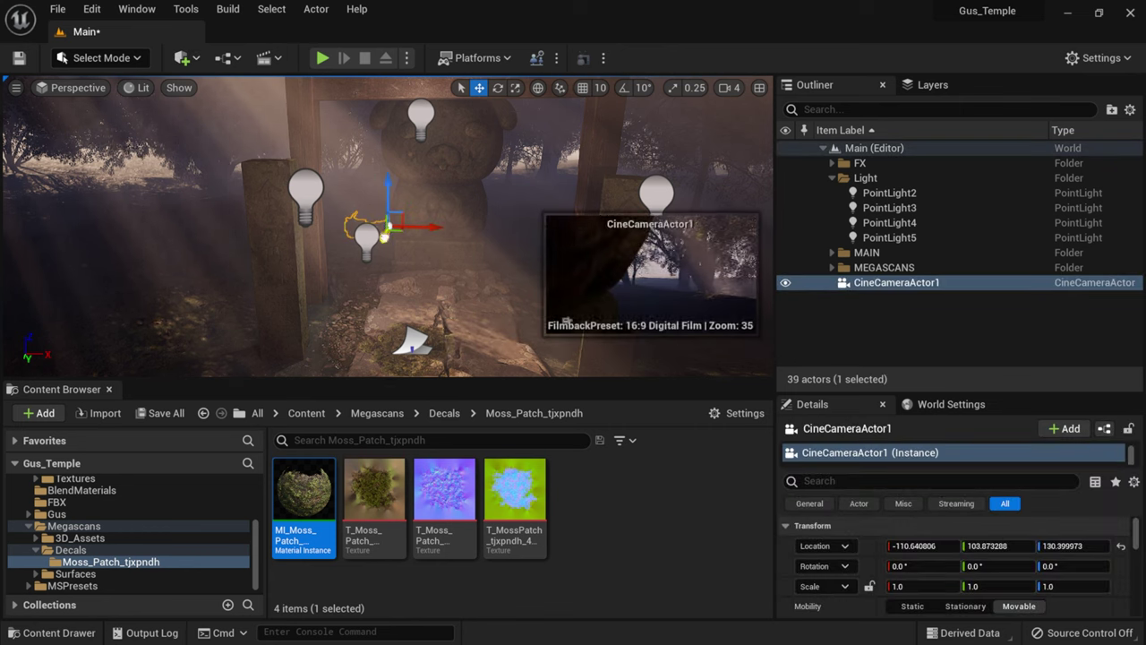
# Step: Move the cine camera out in front of the statue and raise it, to about Y 548 and Z 272
pyautogui.moveTo(384, 238); pyautogui.dragTo(374, 297)
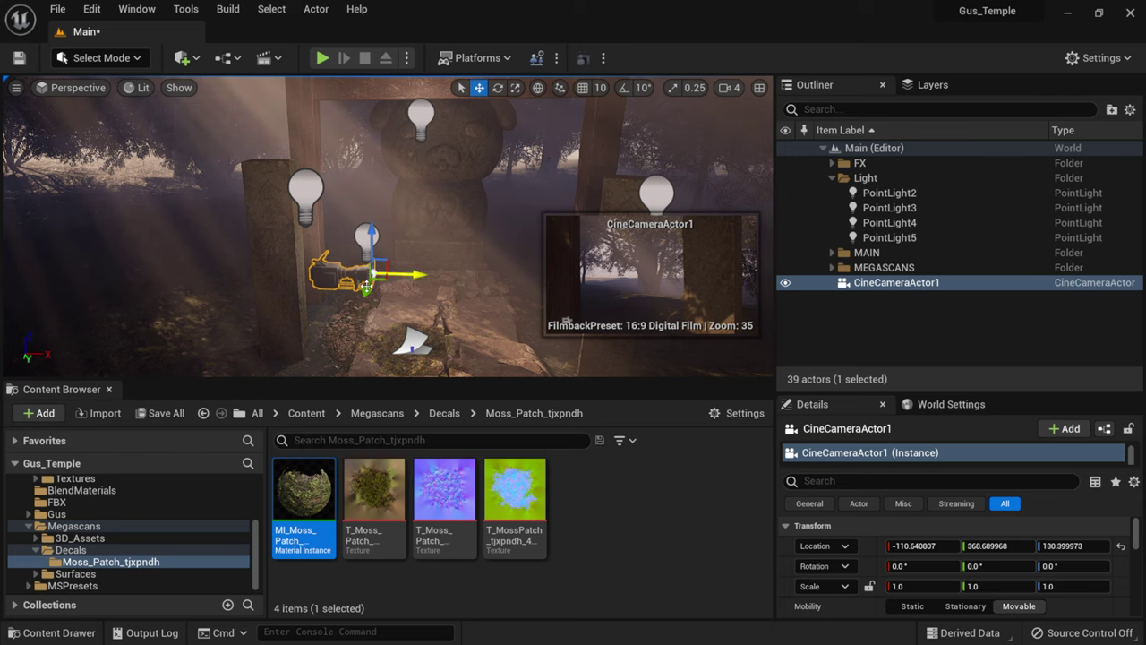
pyautogui.moveTo(364, 302); pyautogui.dragTo(341, 367)
pyautogui.moveTo(345, 278); pyautogui.dragTo(347, 127)
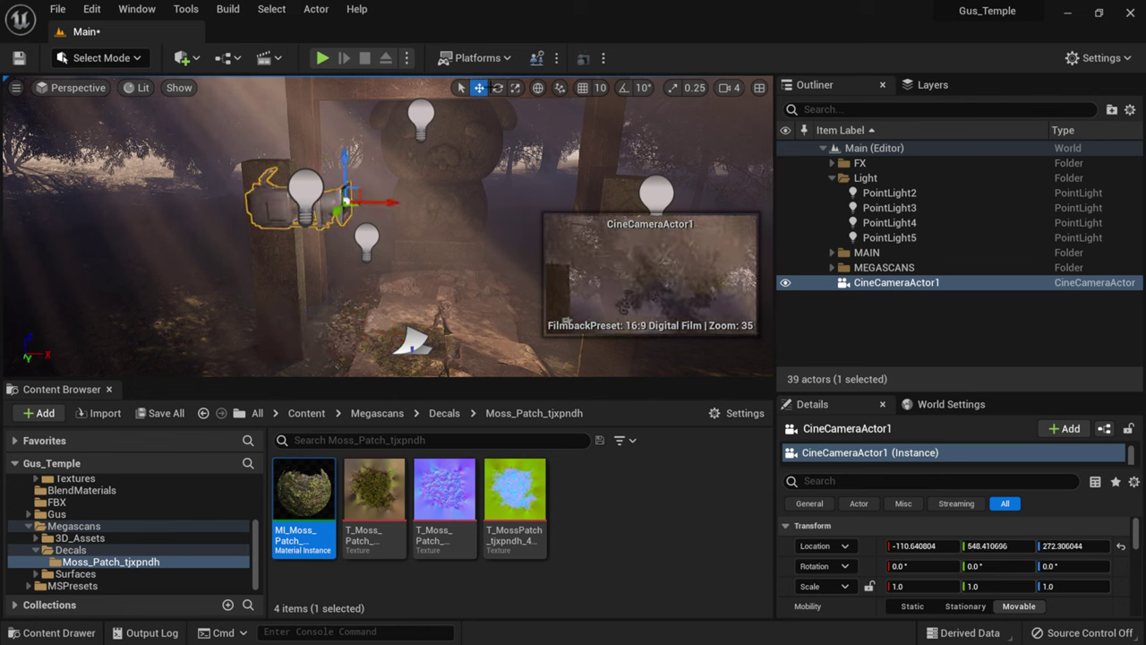
# Step: Turn the cine camera toward the statue and set its Z rotation to -90°
pyautogui.click(497, 87)
pyautogui.moveTo(348, 224); pyautogui.dragTo(428, 204)
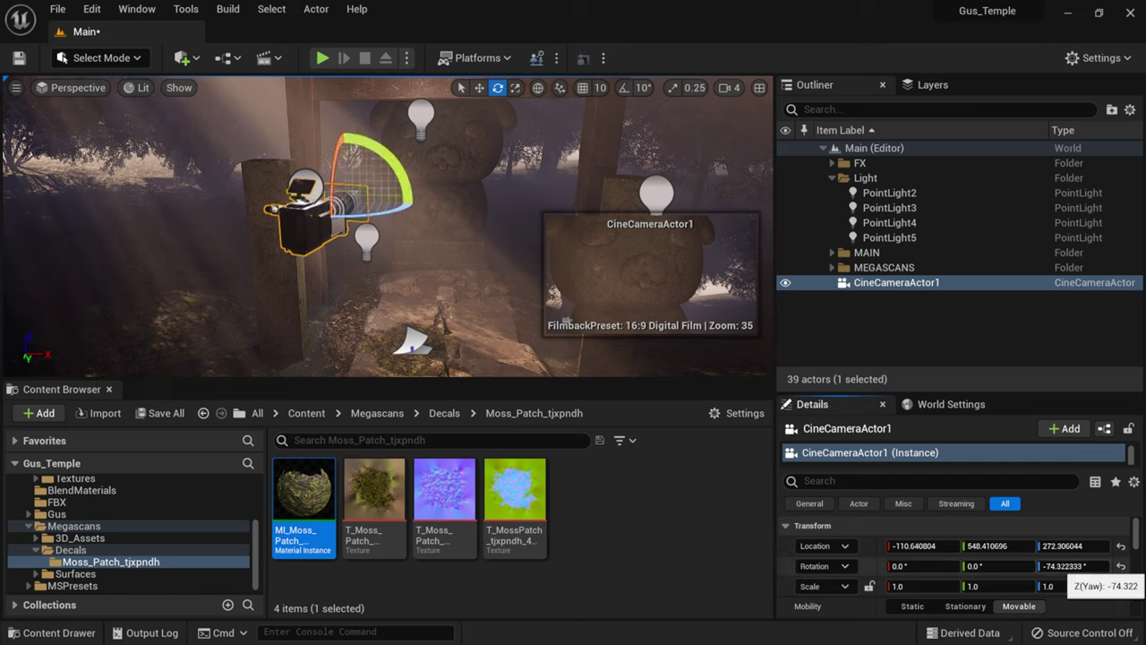
pyautogui.click(1072, 566)
pyautogui.write('-90')
pyautogui.press('Return')
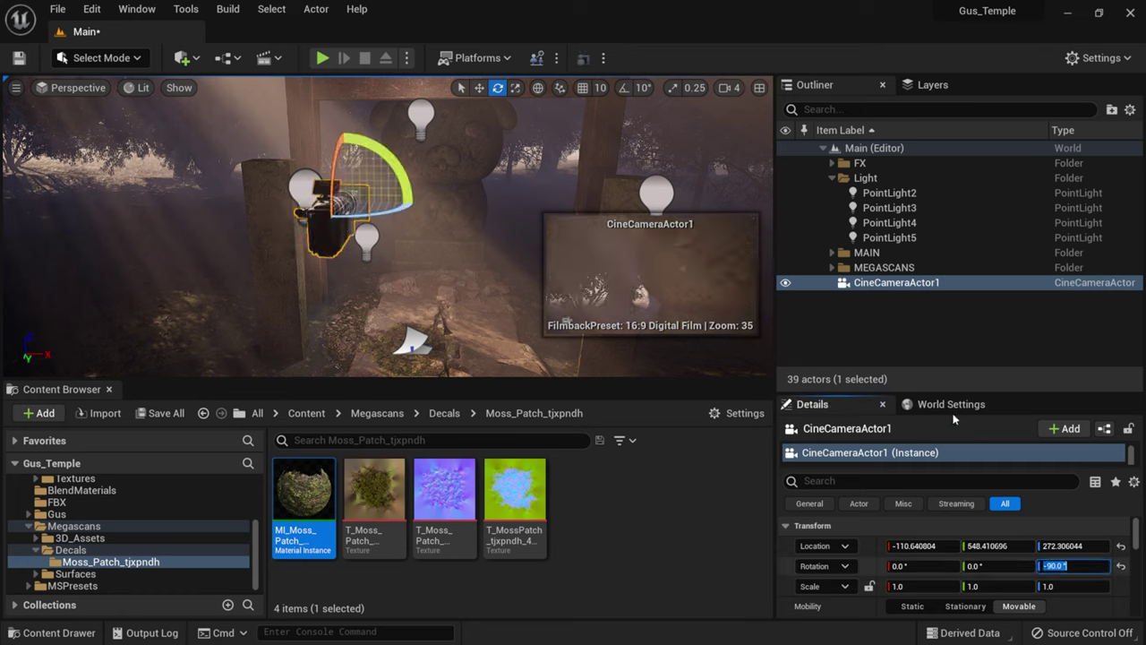
# Step: Move the cine camera farther back and in line with the statue, to about X -18 and Y 739
pyautogui.moveTo(963, 394); pyautogui.dragTo(958, 350)
pyautogui.click(479, 87)
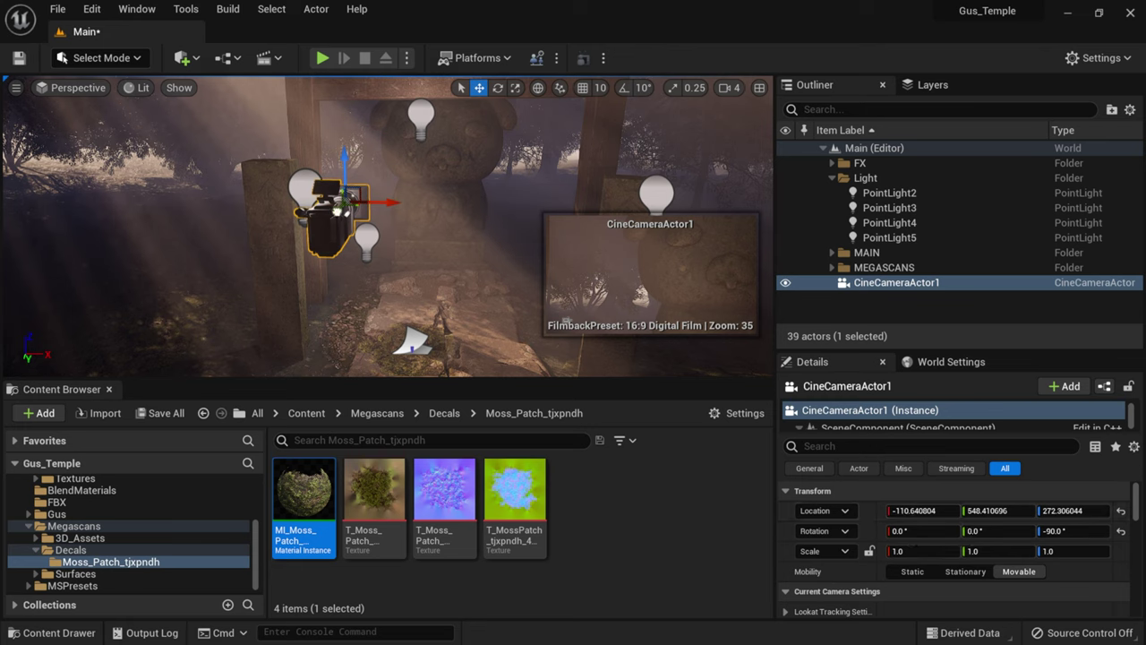
pyautogui.moveTo(331, 219); pyautogui.dragTo(256, 290)
pyautogui.scroll(-2, 256, 290)
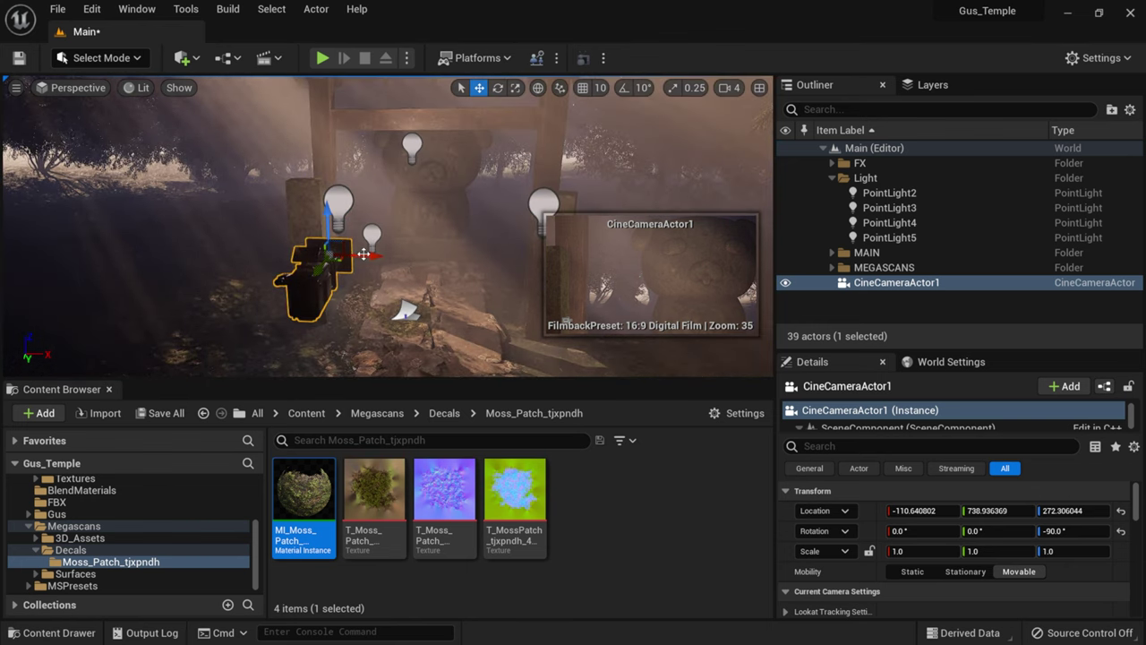
pyautogui.moveTo(366, 255); pyautogui.dragTo(495, 274)
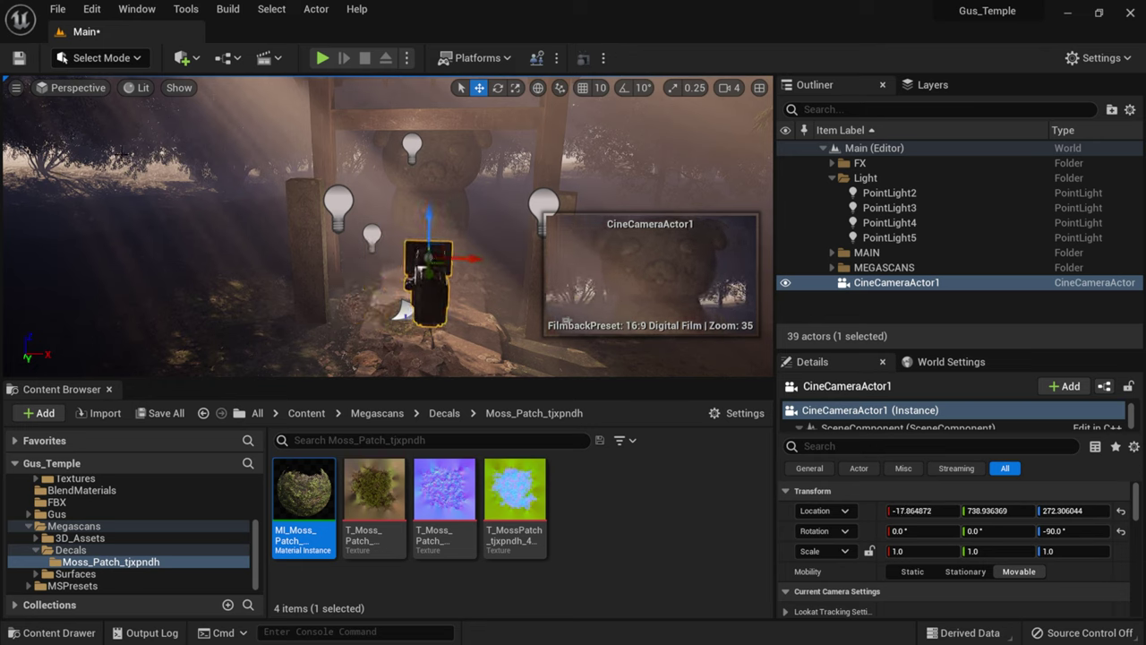
# Step: Pilot CineCameraActor1 and pull it back to about (-1, 1605, 301), tilted about -2°, so it frames the temple gate and statue
pyautogui.click(77, 89)
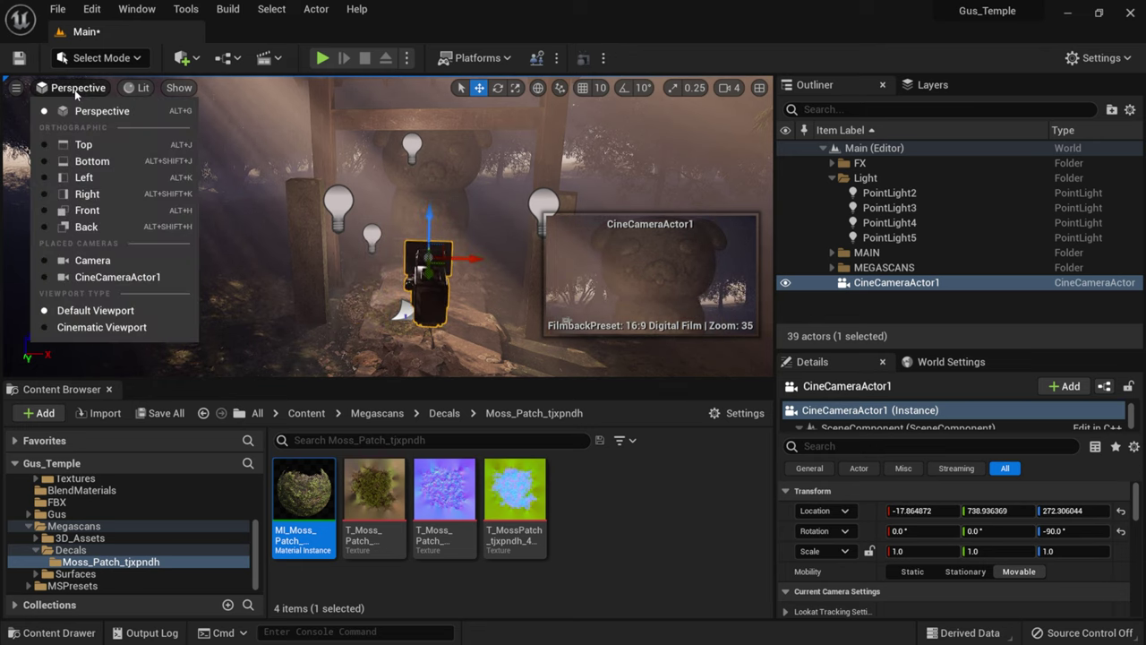
pyautogui.click(130, 279)
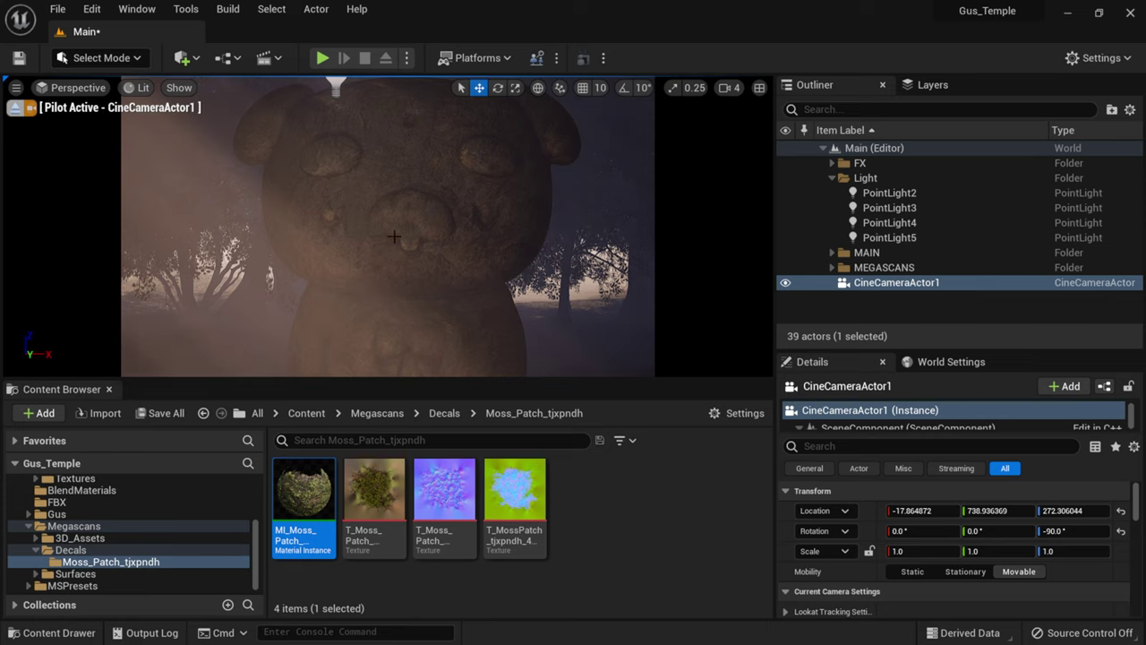
pyautogui.scroll(-5, 387, 226)
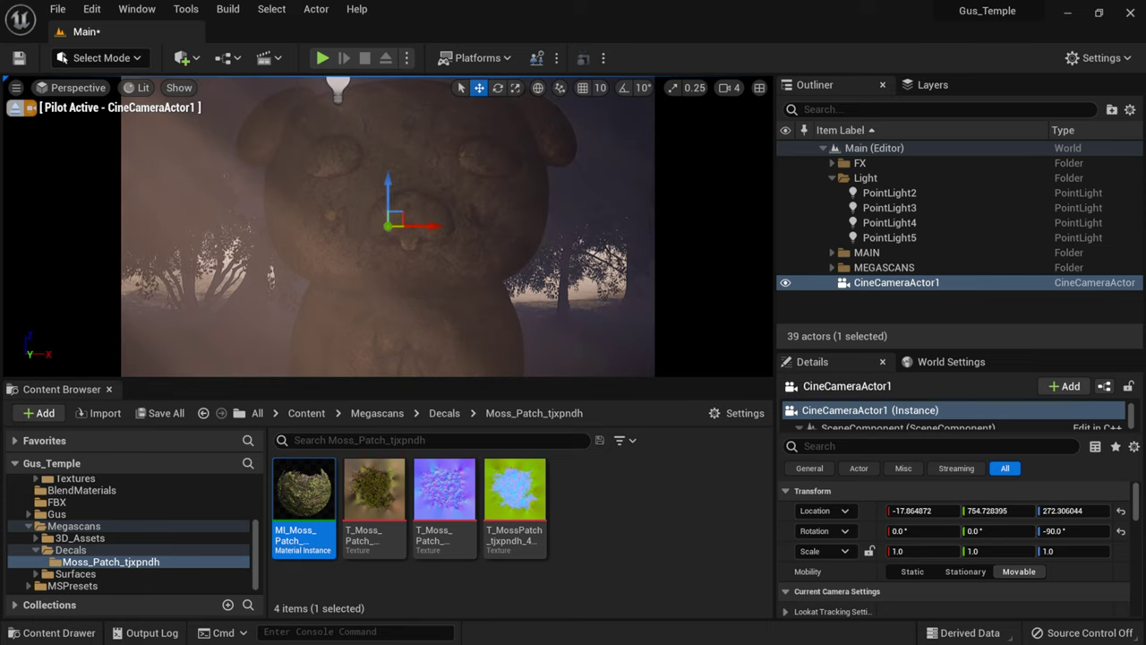
pyautogui.scroll(-9, 387, 226)
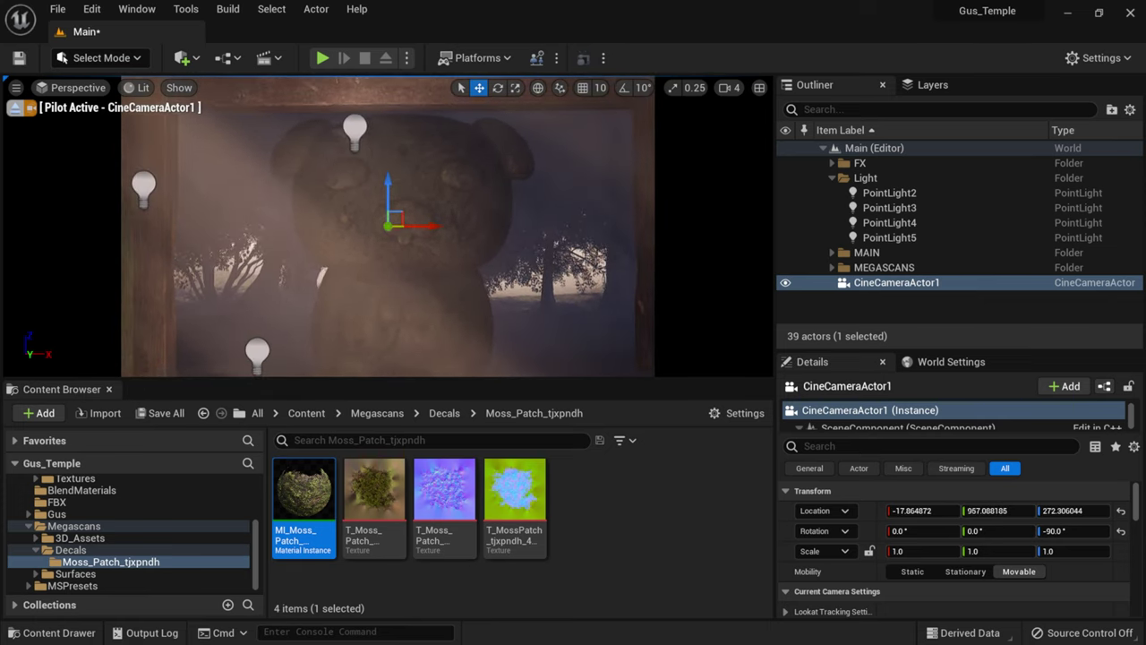
pyautogui.moveTo(387, 226); pyautogui.dragTo(368, 220, button='right')
pyautogui.moveTo(393, 236); pyautogui.dragTo(380, 220, button='middle')
pyautogui.scroll(-5, 381, 220)
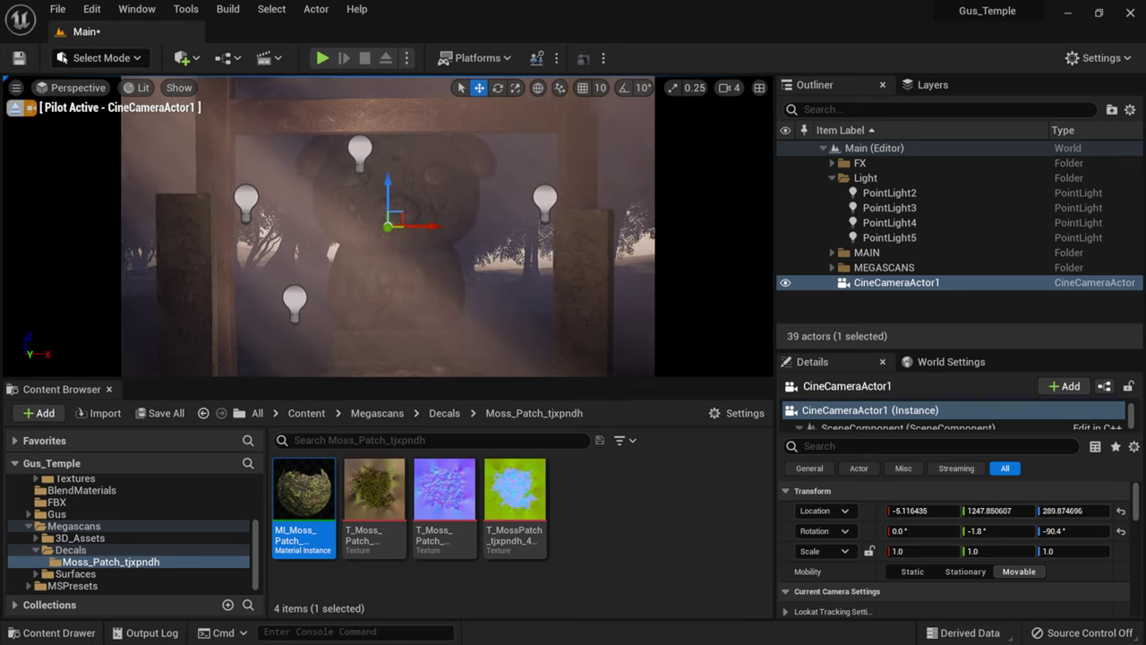
pyautogui.scroll(-3, 380, 220)
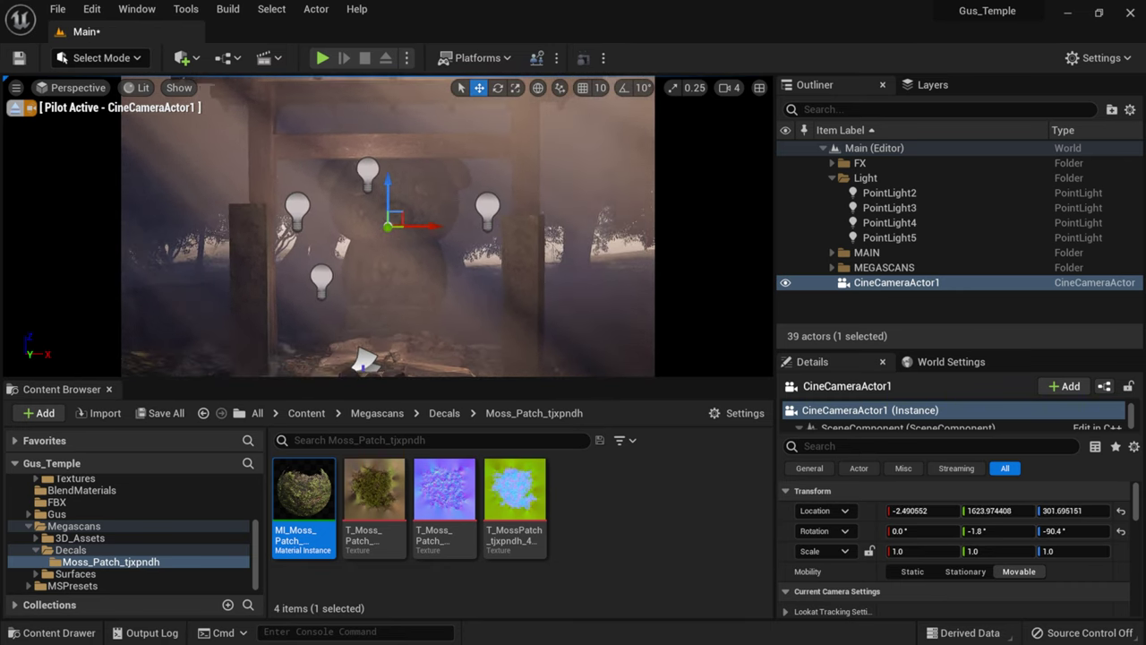
pyautogui.scroll(1, 380, 220)
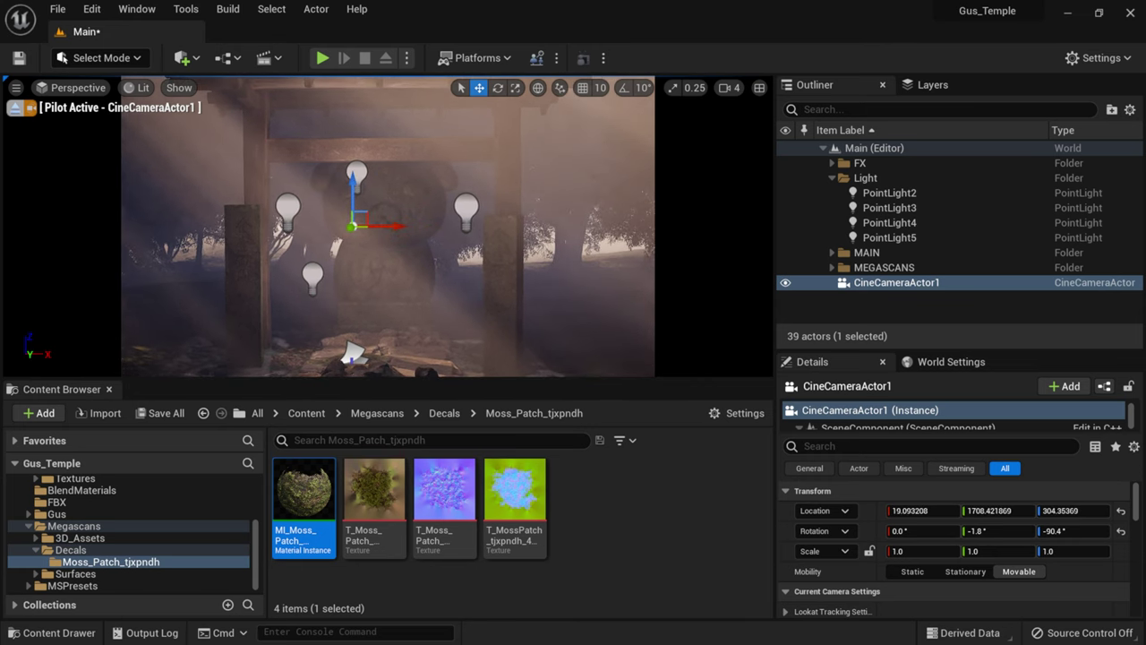
pyautogui.moveTo(390, 234); pyautogui.dragTo(391, 234, button='right')
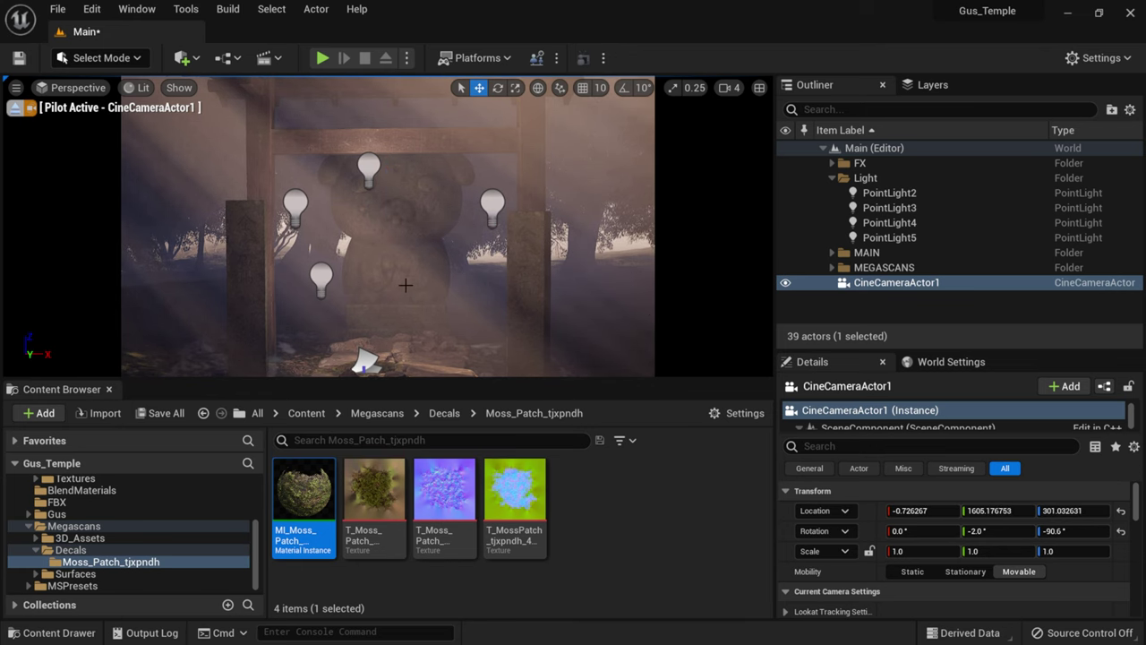
# Step: Collapse the MAIN and Light folders in the Outliner and select CineCameraActor1 to show its camera settings
pyautogui.rightClick(413, 205)
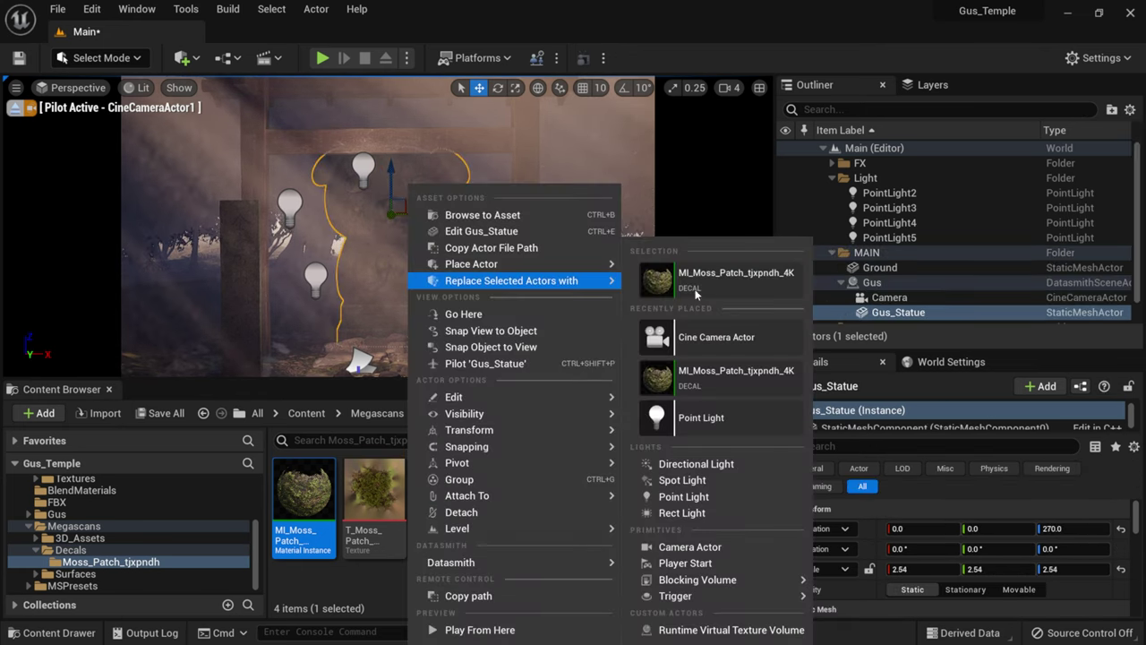
pyautogui.click(1037, 297)
pyautogui.click(833, 252)
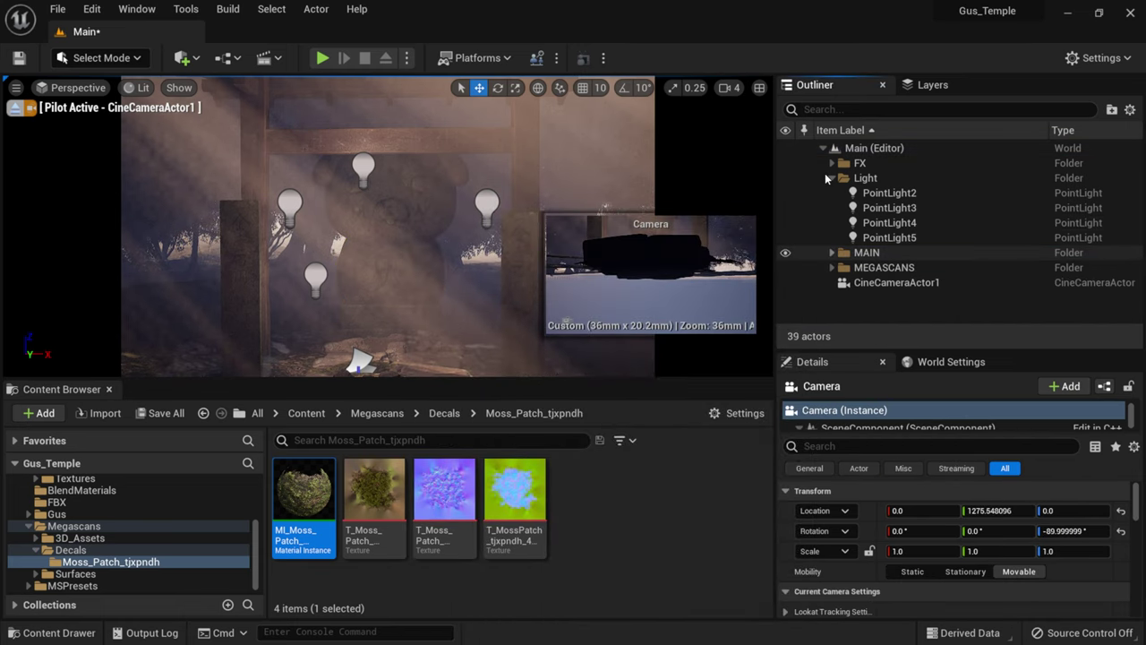
pyautogui.click(829, 178)
pyautogui.click(830, 178)
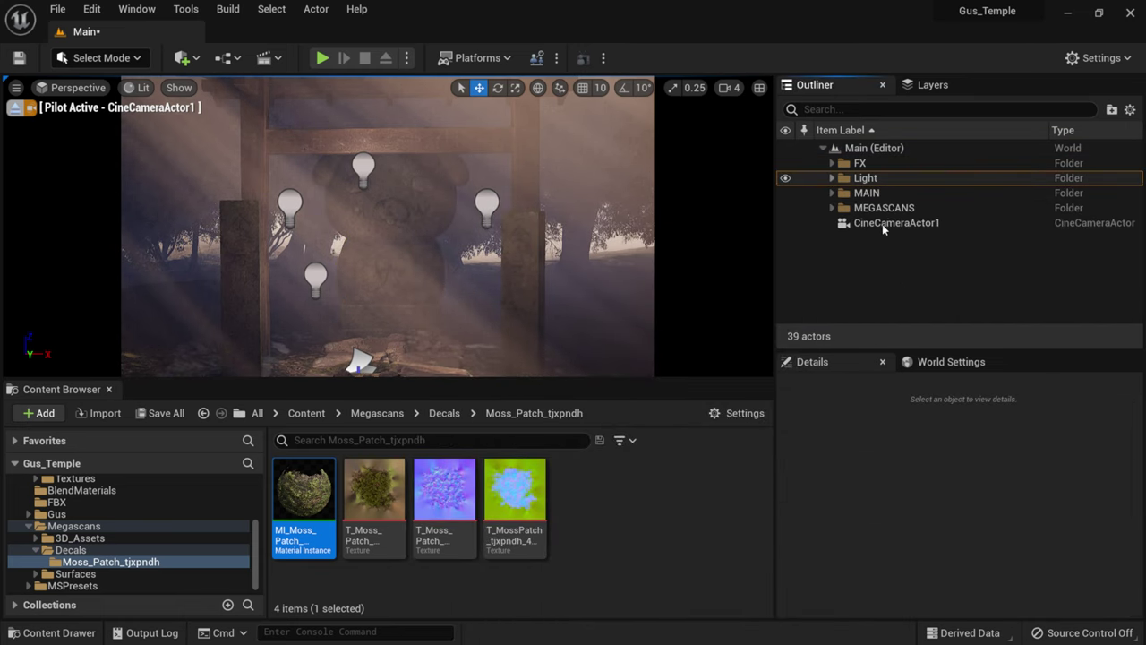
pyautogui.click(886, 225)
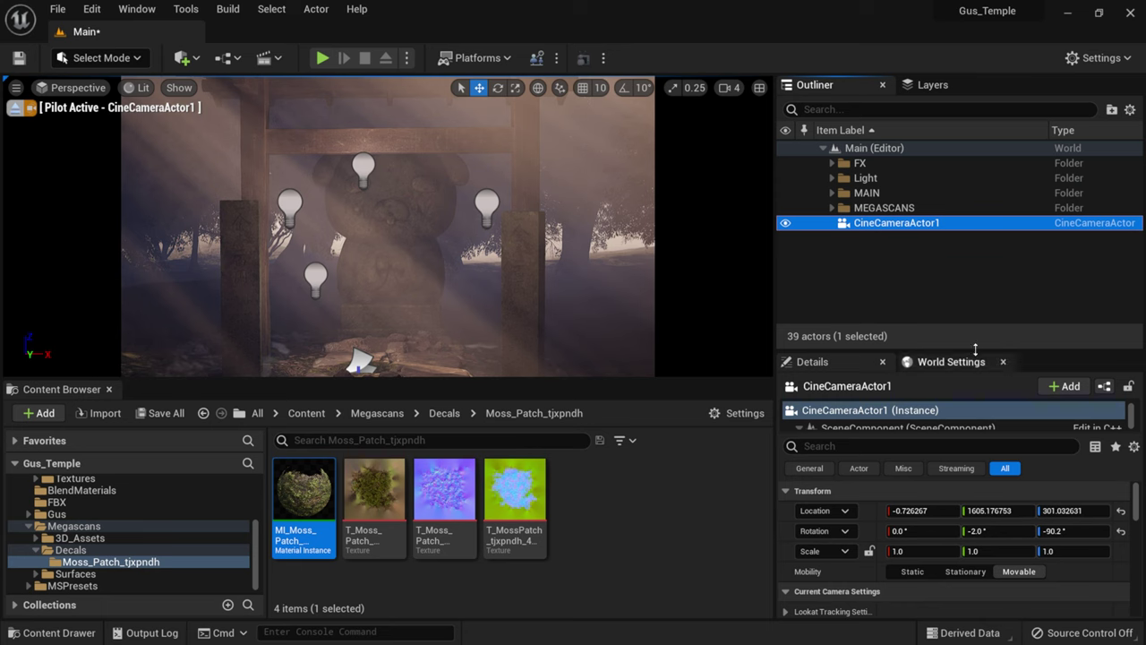
pyautogui.moveTo(974, 350); pyautogui.dragTo(969, 206)
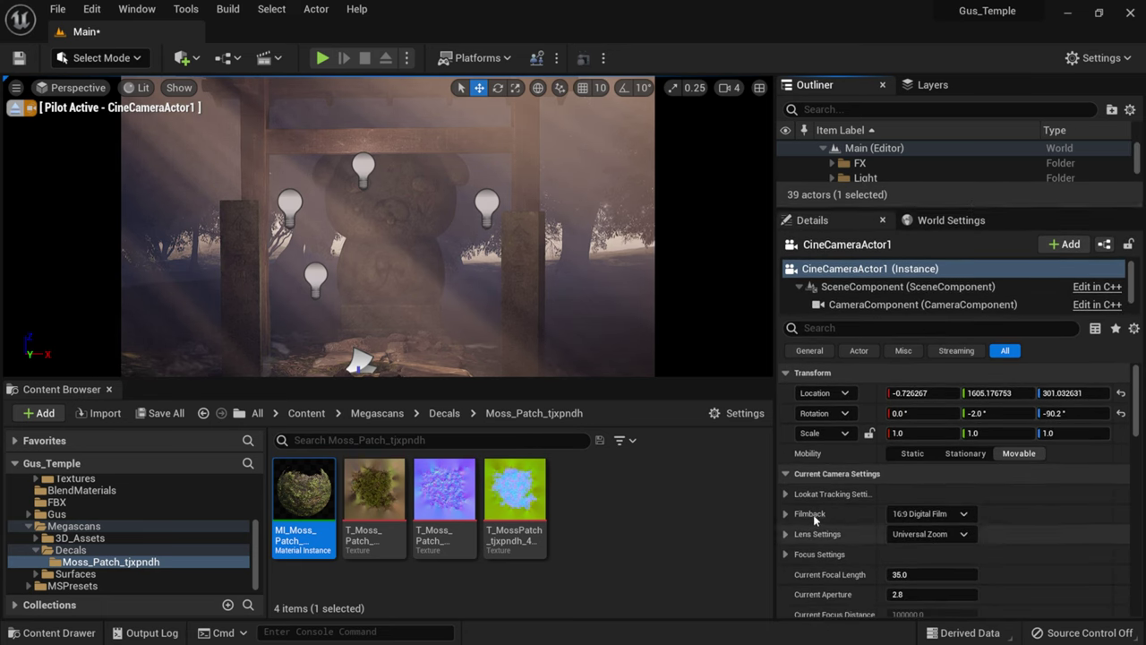
# Step: Open the list of Filmback presets for CineCameraActor1
pyautogui.click(964, 514)
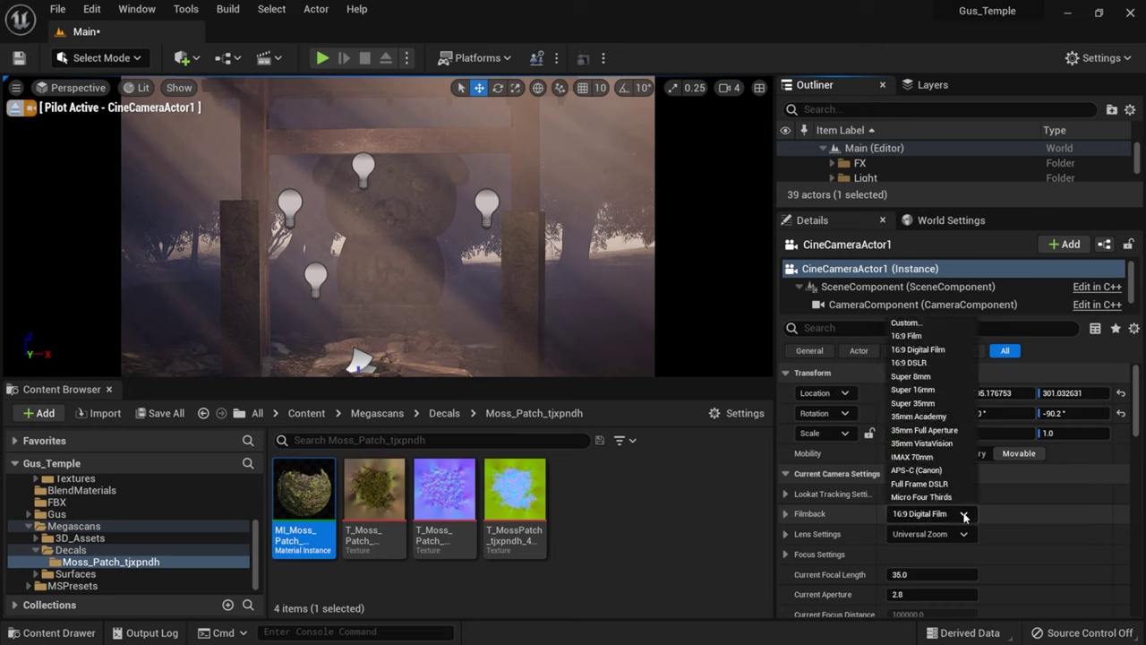
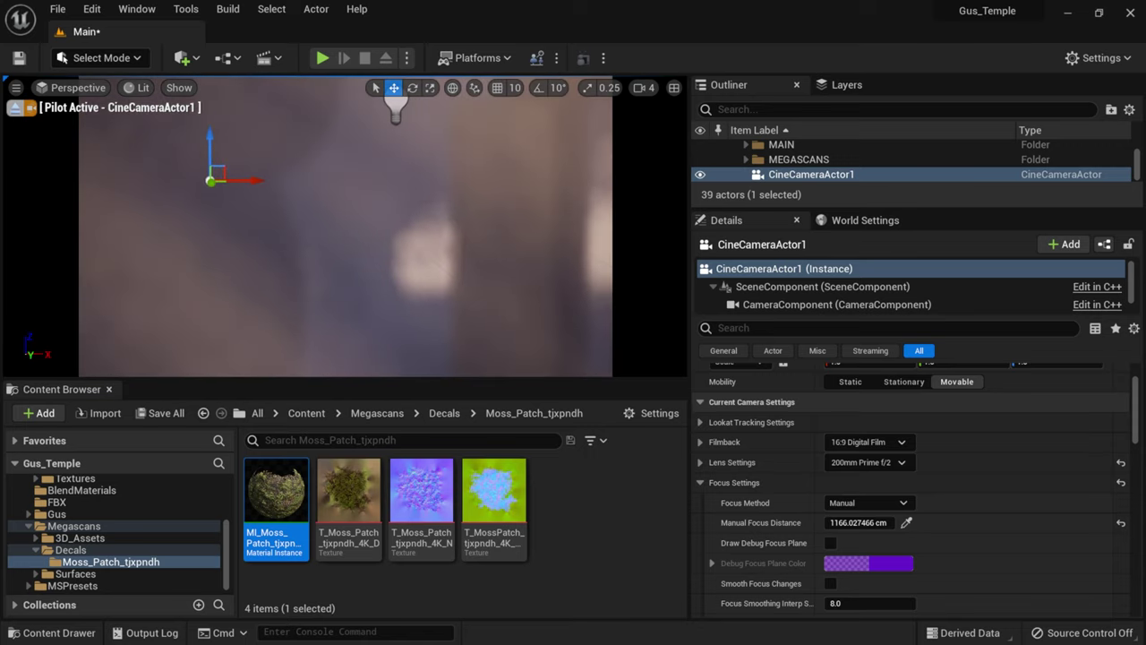
# Step: Reselect CineCameraActor1 and try adjusting its current aperture and manual focus distance
pyautogui.rightClick(481, 188)
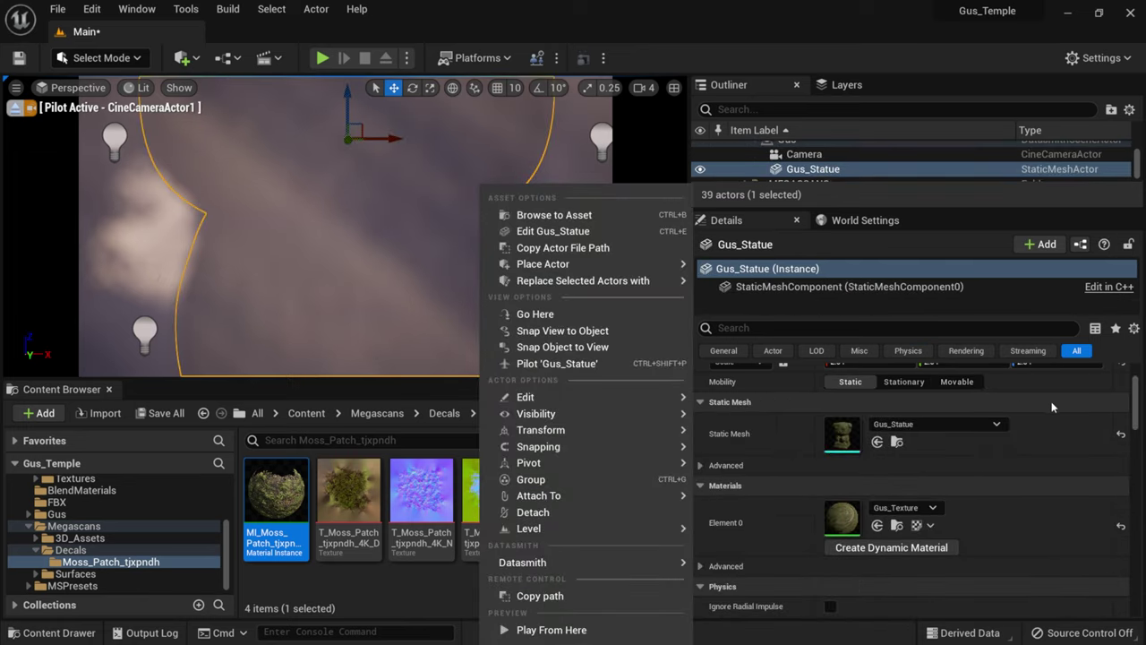
pyautogui.scroll(3, 1133, 157)
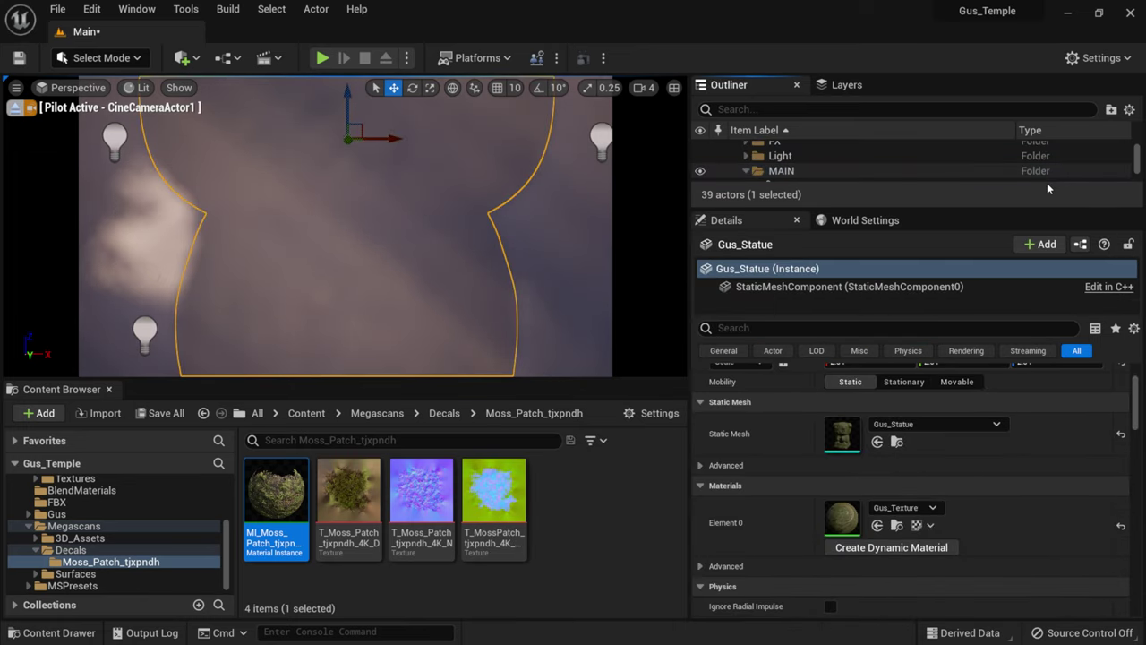
pyautogui.moveTo(974, 212); pyautogui.dragTo(947, 180)
pyautogui.click(828, 282)
pyautogui.scroll(-1, 940, 448)
pyautogui.scroll(-1, 941, 487)
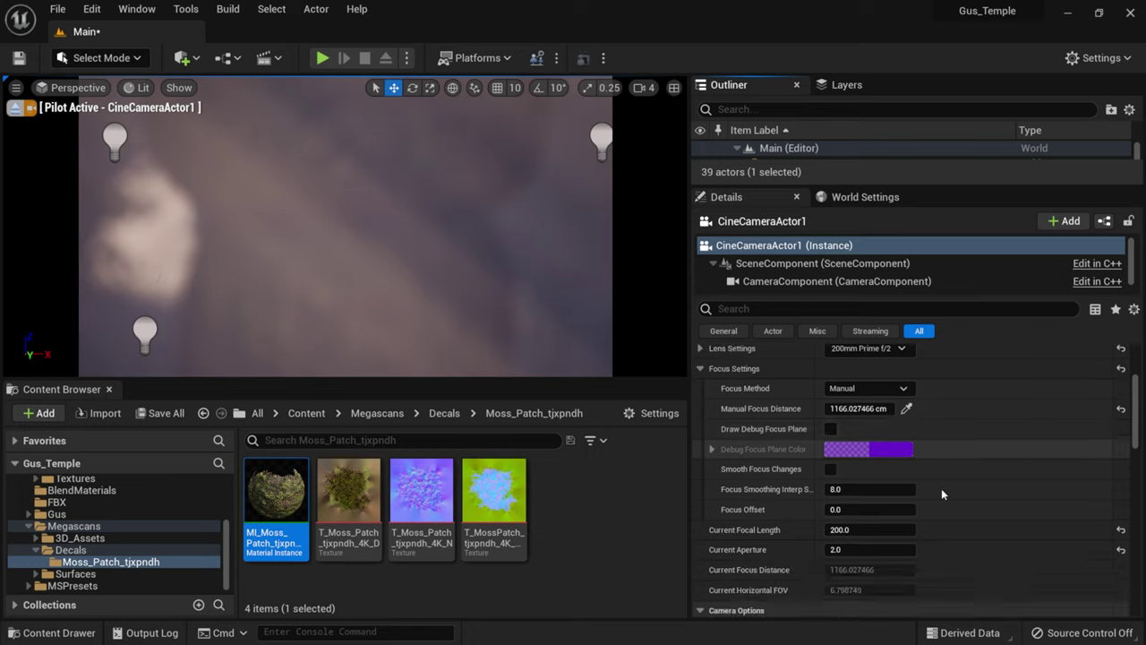
pyautogui.click(868, 549)
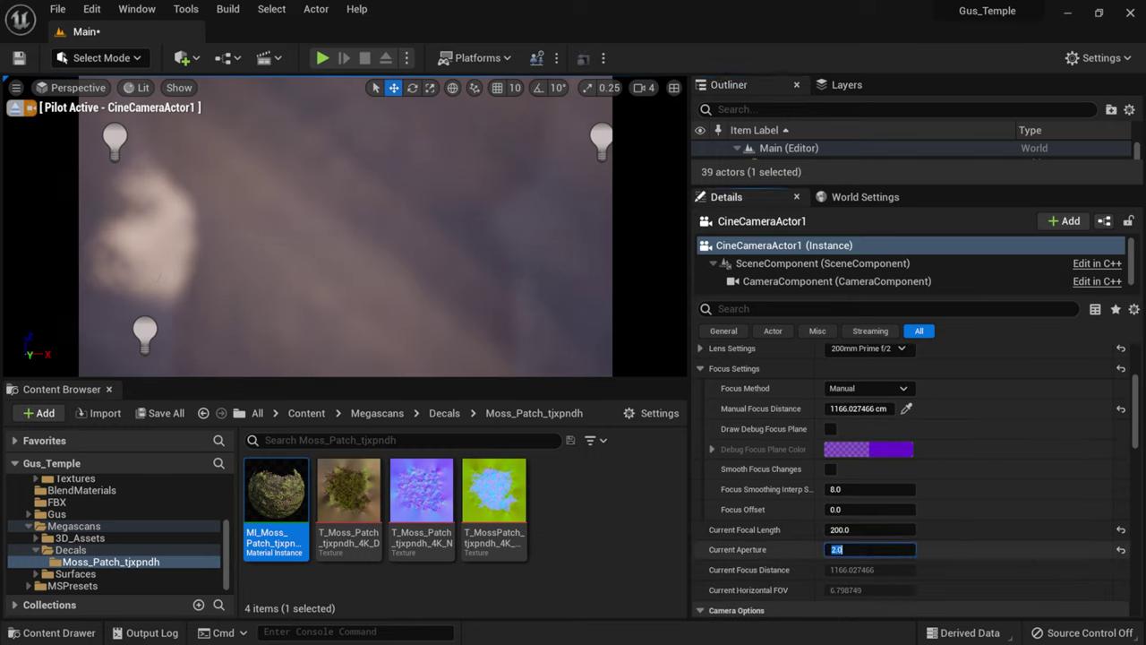
pyautogui.moveTo(857, 408); pyautogui.dragTo(834, 408)
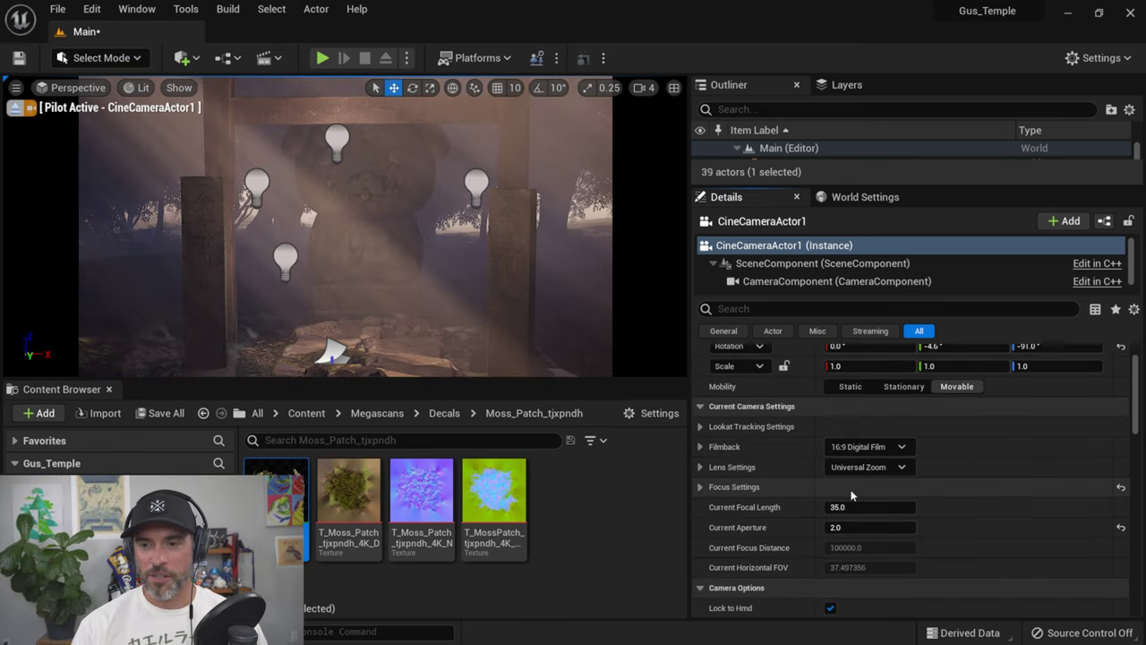
pyautogui.scroll(-10, 851, 495)
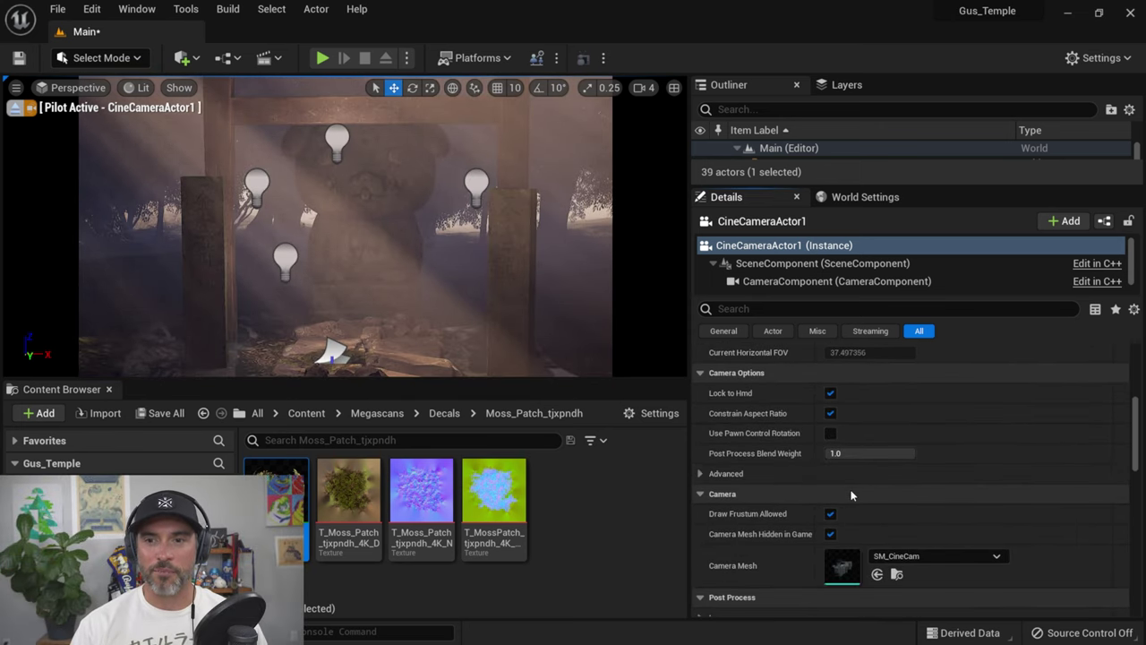
pyautogui.scroll(-7, 851, 495)
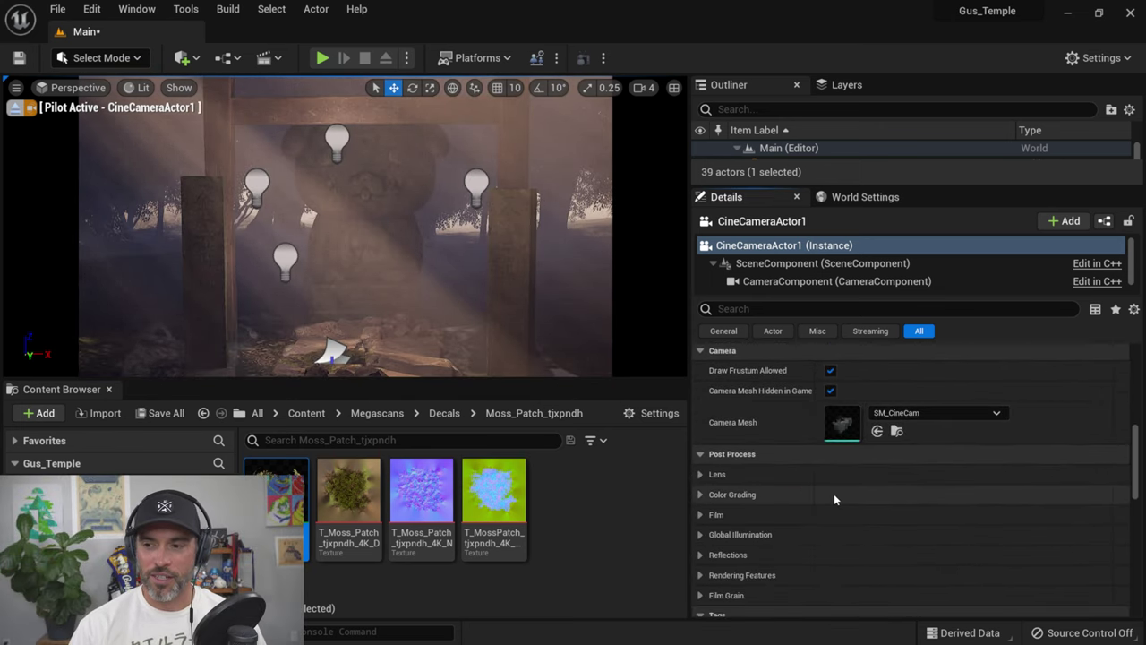
pyautogui.scroll(-4, 833, 499)
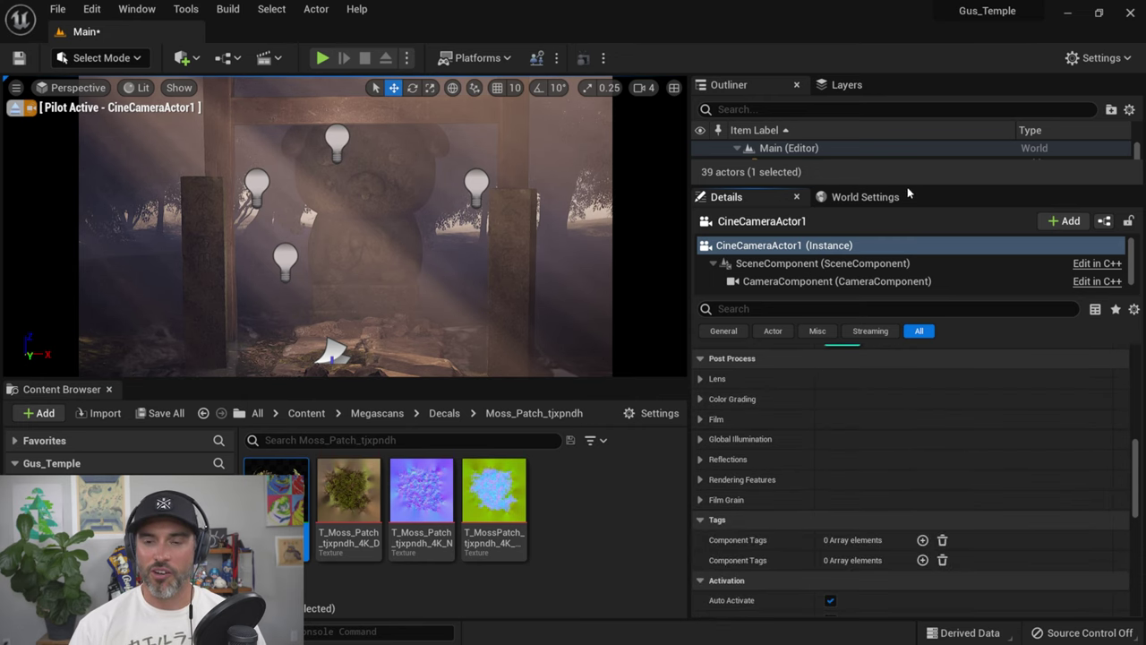
# Step: Enlarge the Outliner and create a new folder named CAMERA under the Main level
pyautogui.moveTo(907, 187); pyautogui.dragTo(946, 355)
pyautogui.click(747, 194)
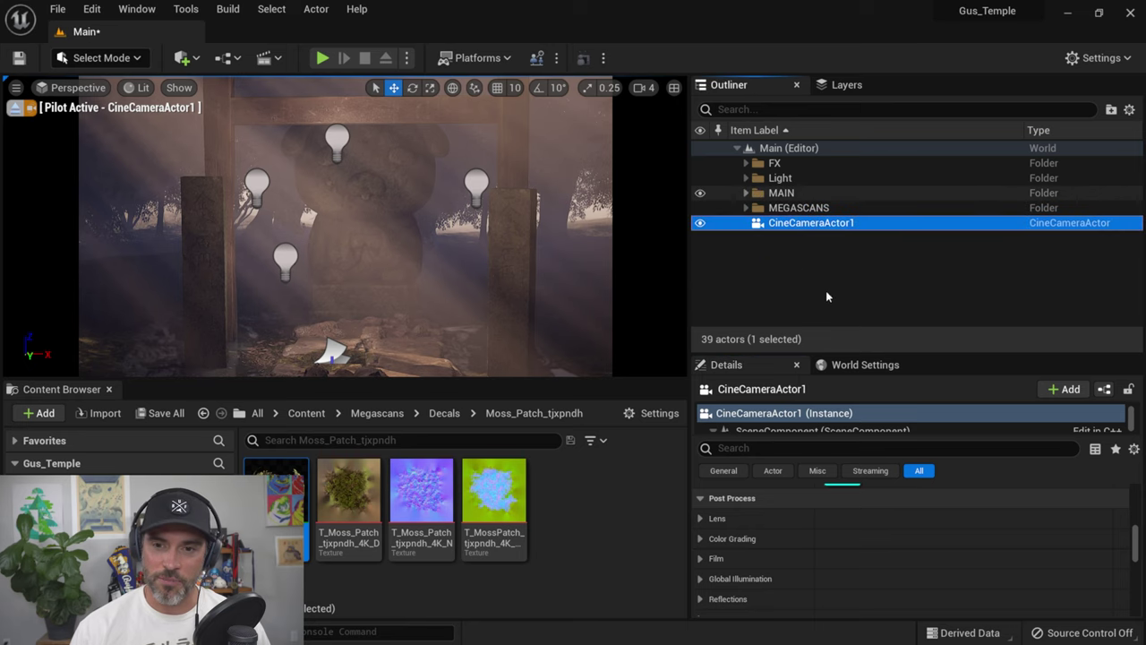
pyautogui.click(770, 270)
pyautogui.rightClick(786, 147)
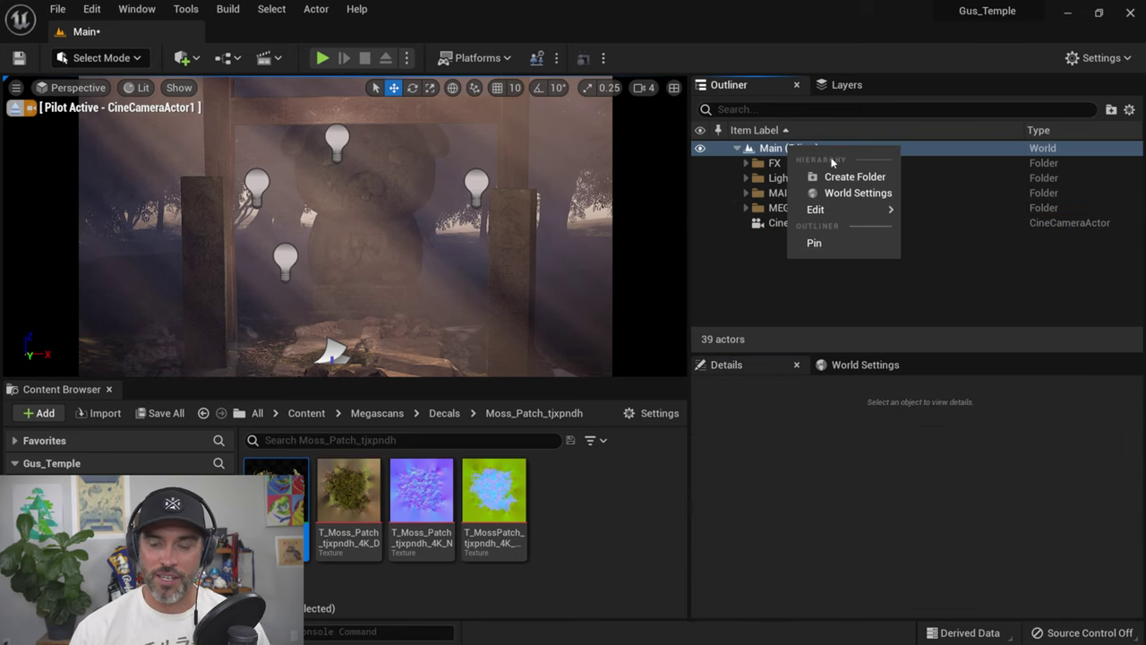
pyautogui.click(841, 175)
pyautogui.write('C')
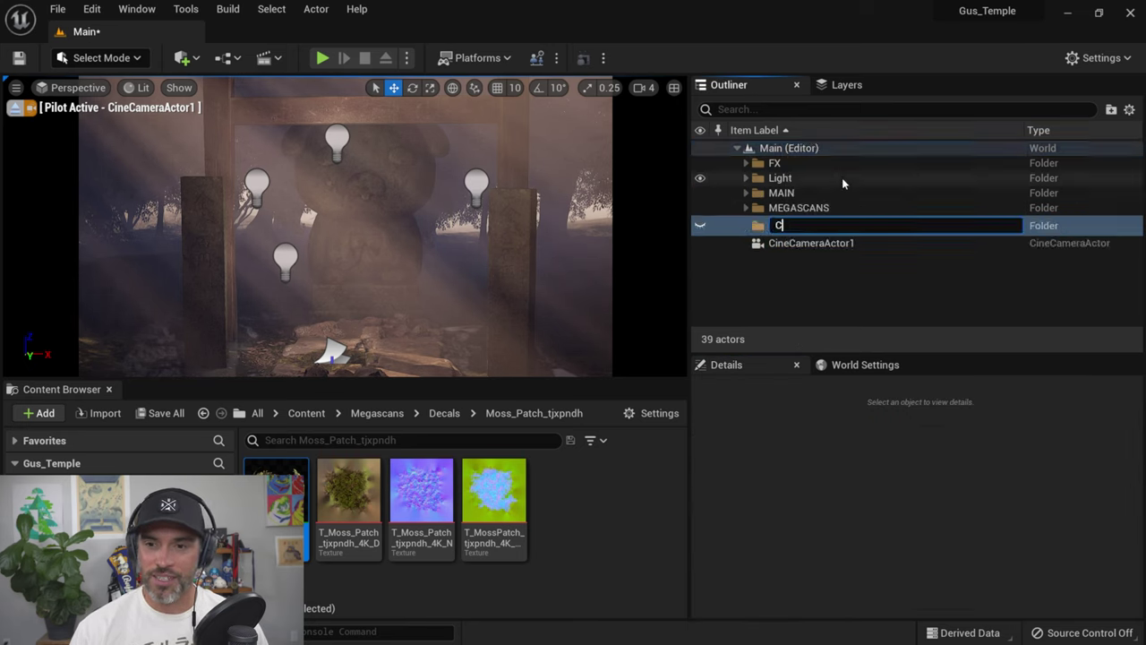
pyautogui.write('AMERA')
pyautogui.press('Return')
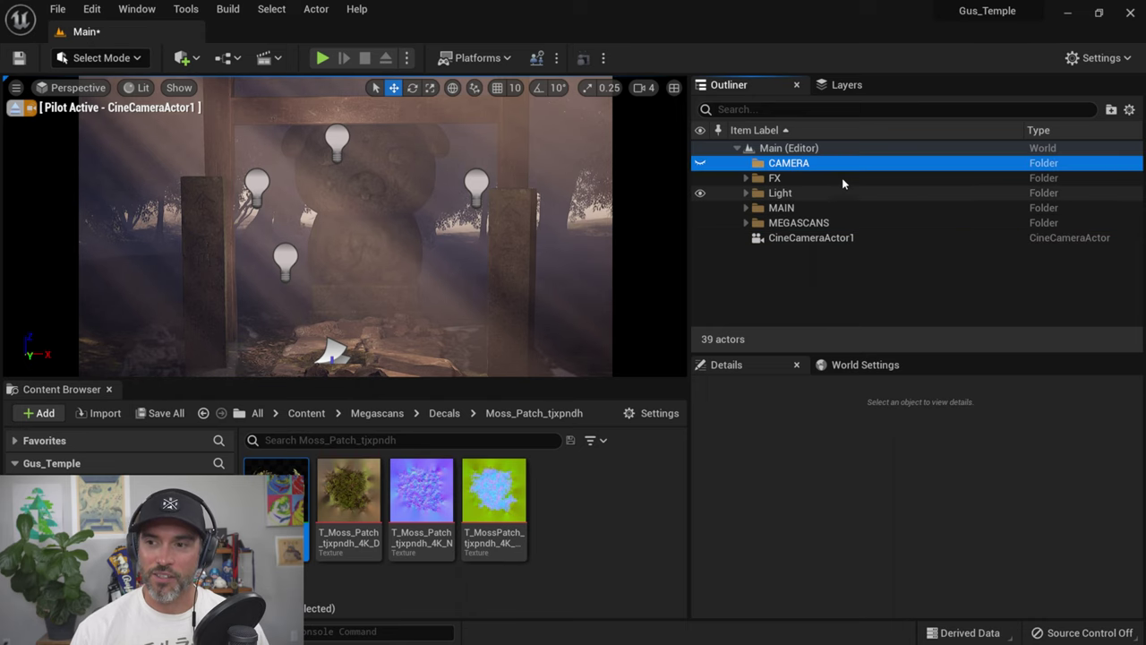
# Step: Move CineCameraActor1 into the CAMERA folder and collapse the folder
pyautogui.click(797, 239)
pyautogui.moveTo(797, 239); pyautogui.dragTo(795, 163)
pyautogui.click(756, 163)
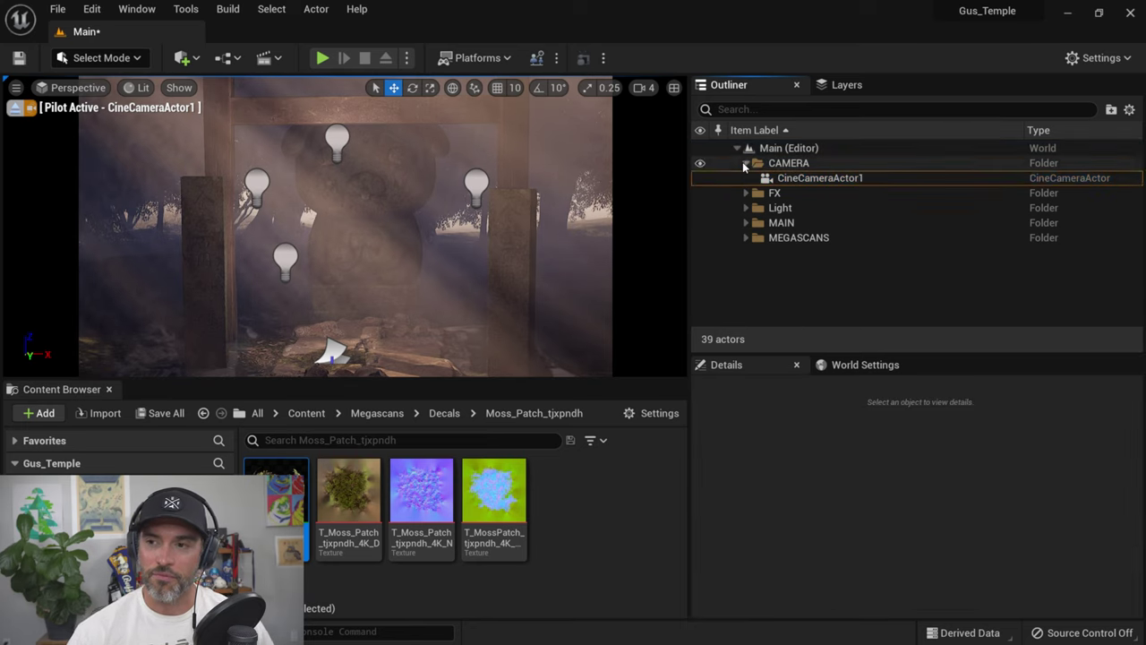
pyautogui.click(745, 163)
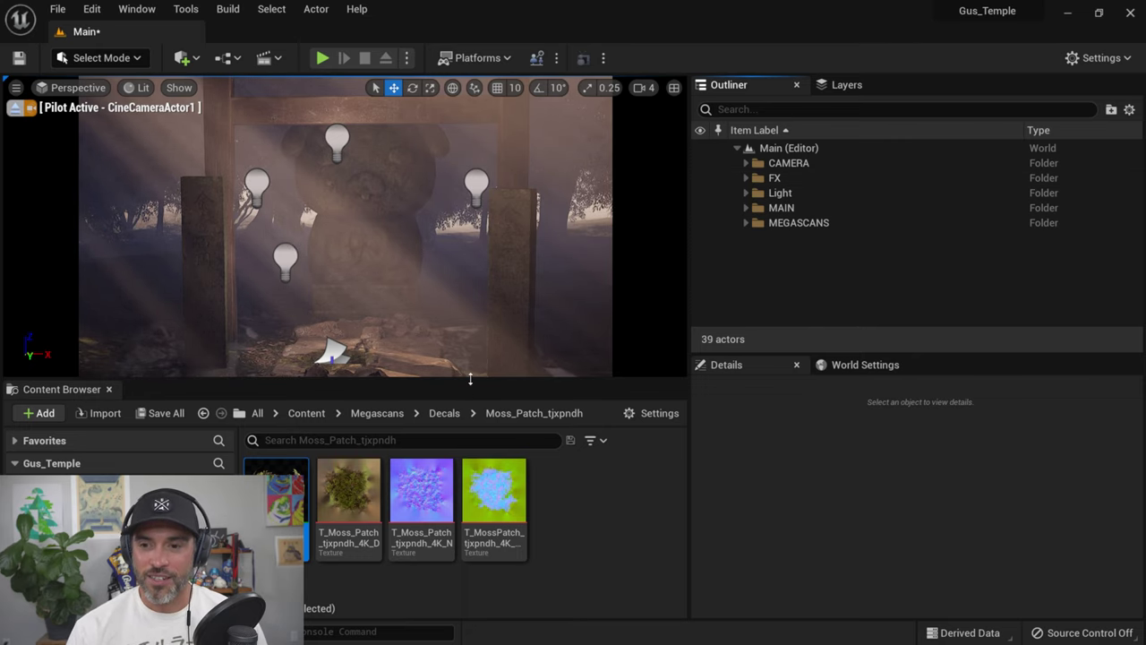
# Step: Enlarge the viewport, add a PostProcessVolume to the level, and make more room for its details
pyautogui.moveTo(470, 378); pyautogui.dragTo(475, 402)
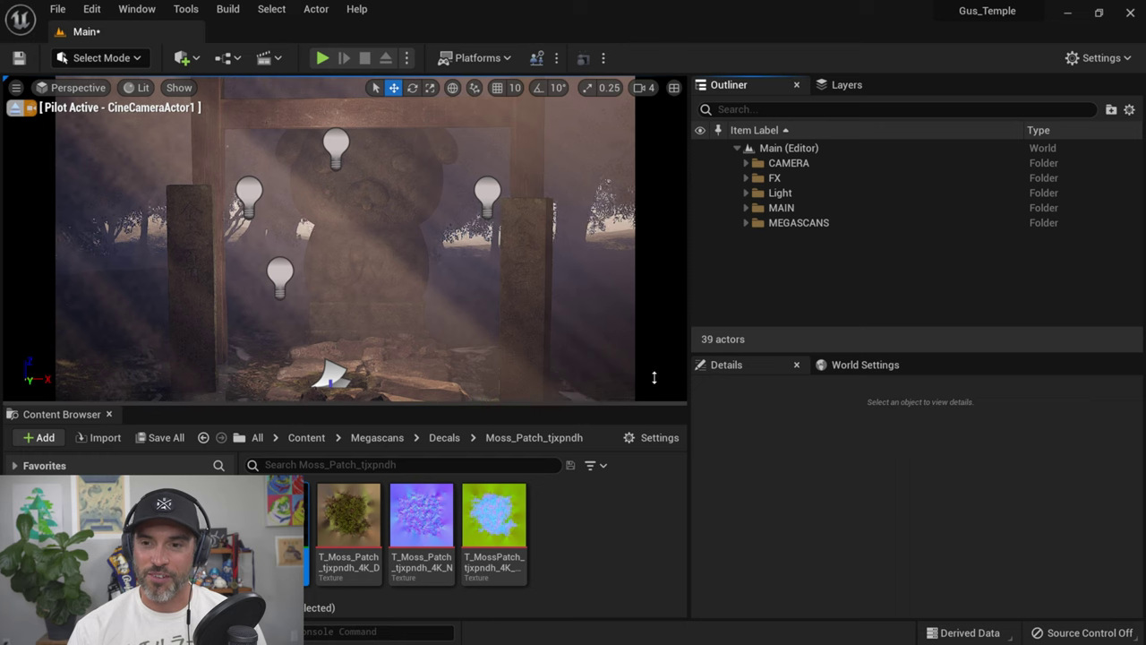
pyautogui.click(199, 59)
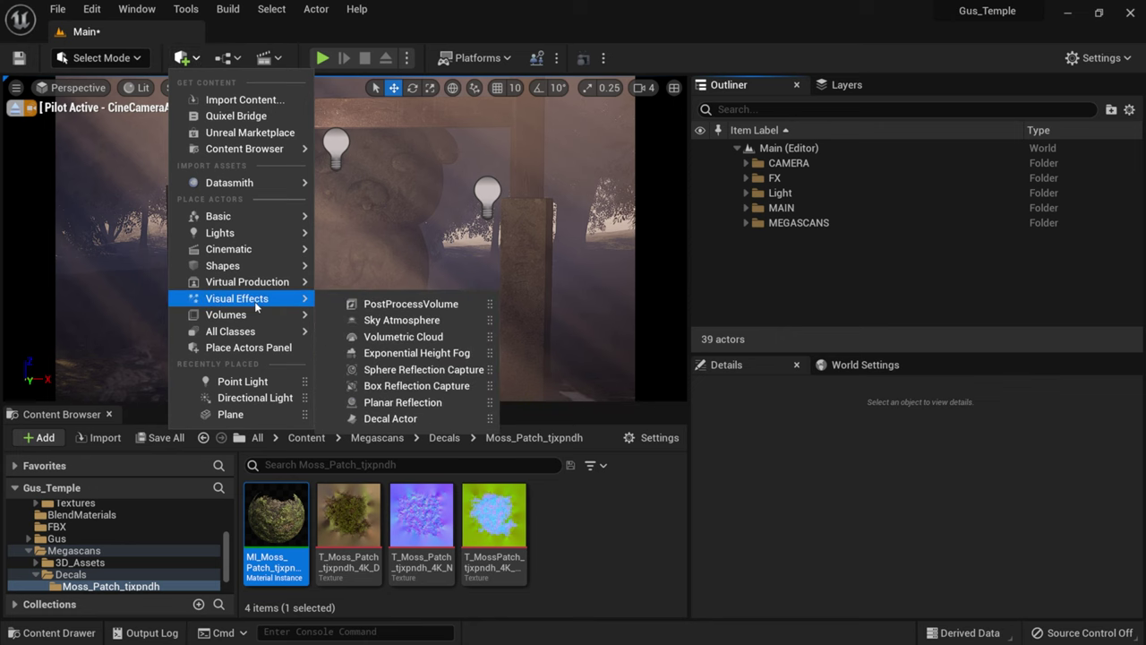
pyautogui.moveTo(256, 320)
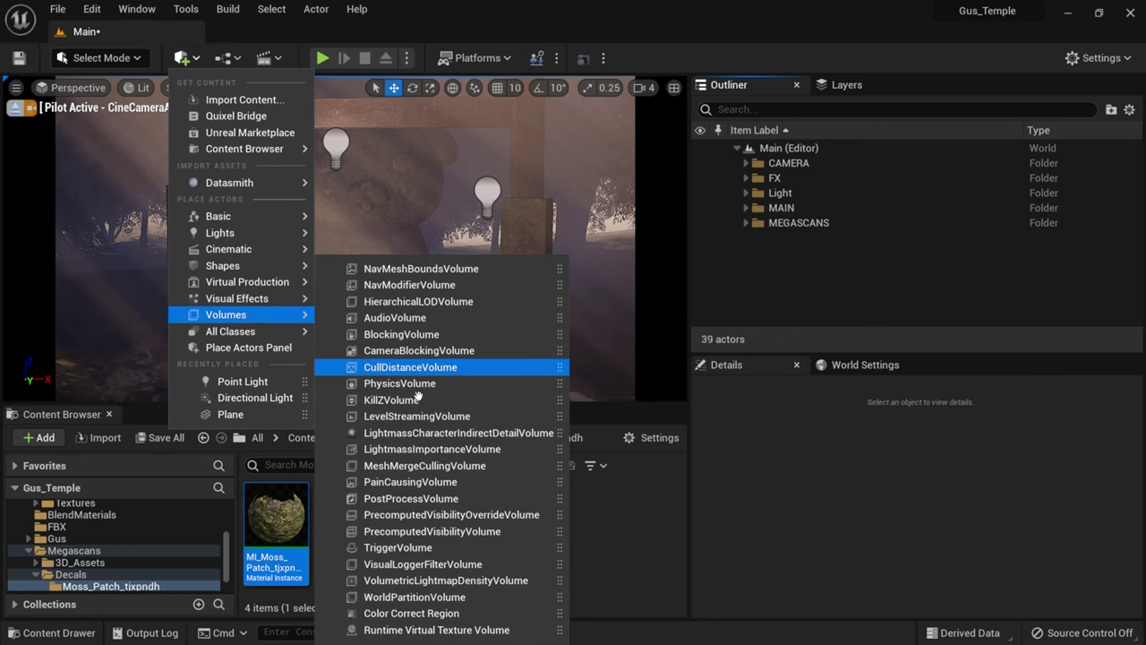
pyautogui.click(440, 499)
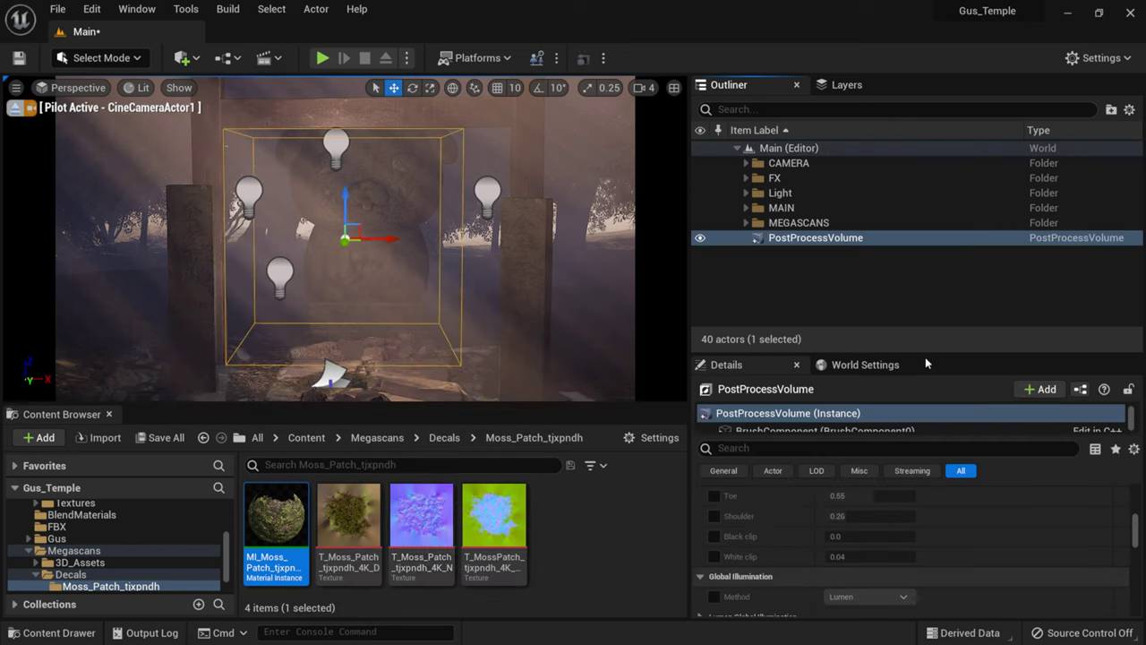
pyautogui.moveTo(930, 353); pyautogui.dragTo(933, 294)
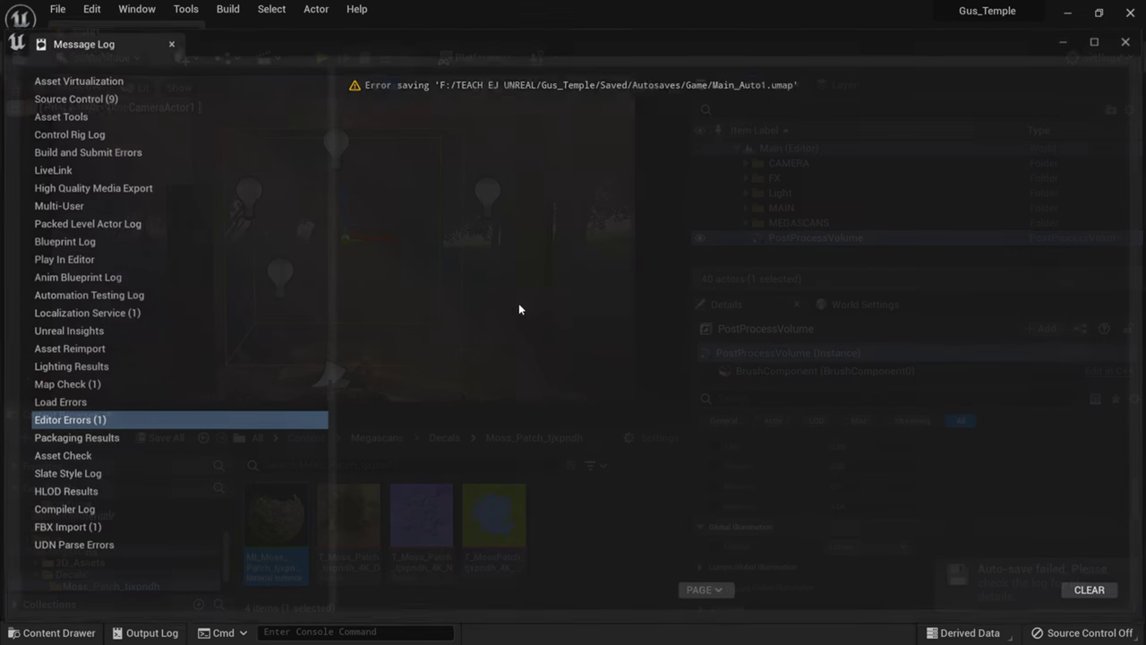
# Step: Close the Message Log and look through the PostProcessVolume's properties, from Global Illumination down to Brush Settings
pyautogui.click(1127, 42)
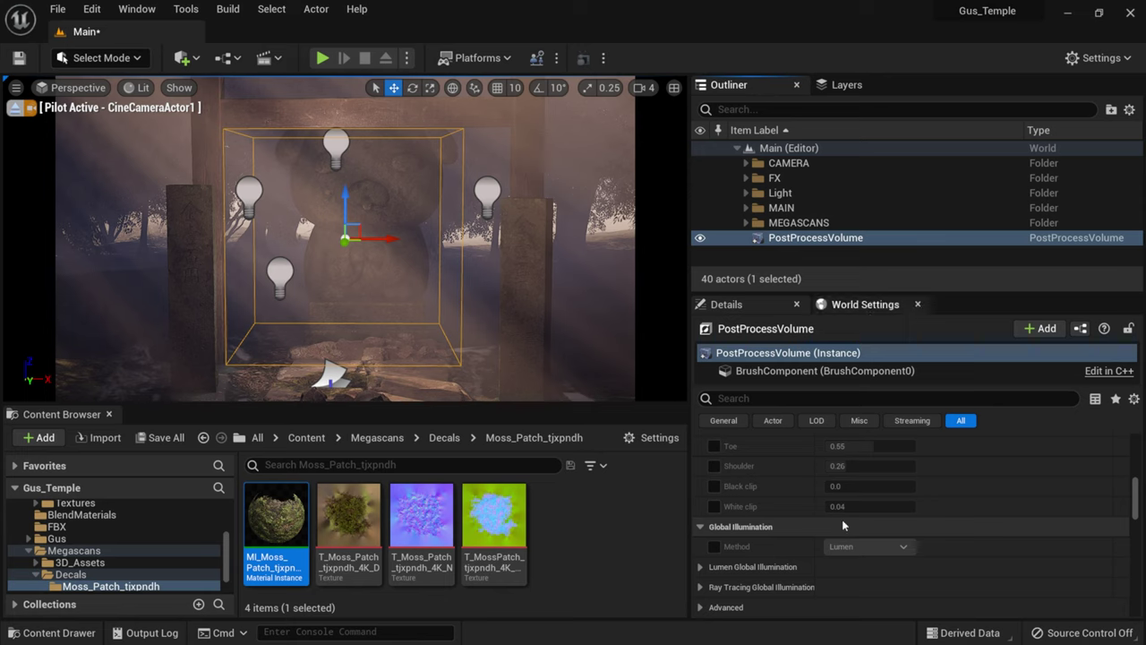
pyautogui.scroll(-2, 805, 541)
pyautogui.scroll(-1, 805, 545)
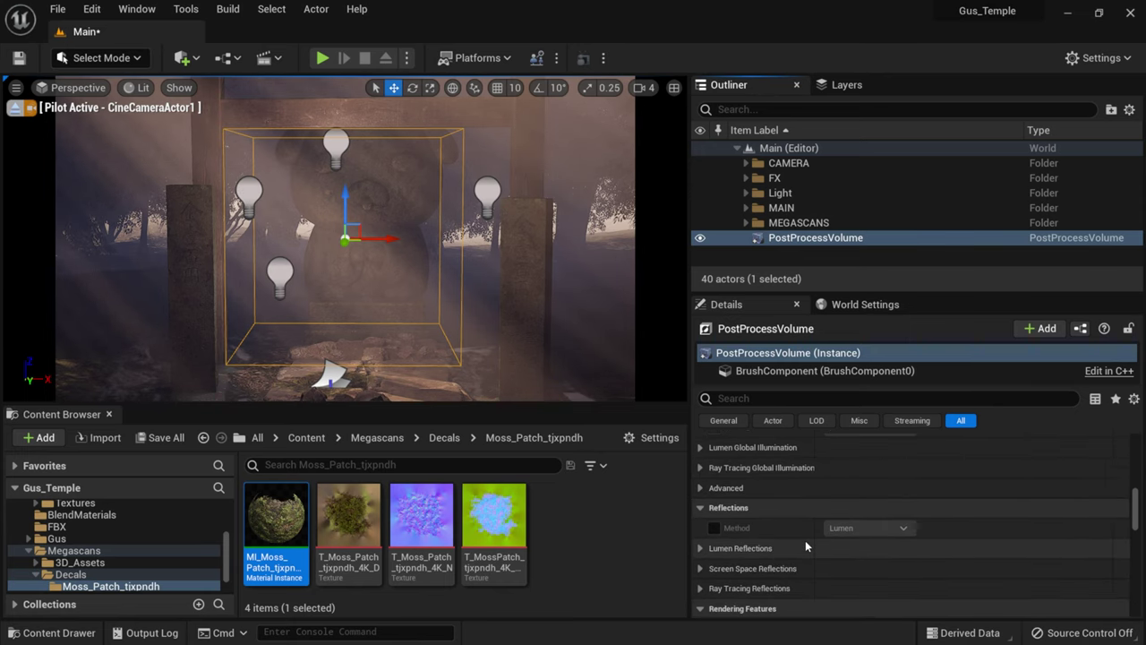
pyautogui.scroll(-4, 806, 538)
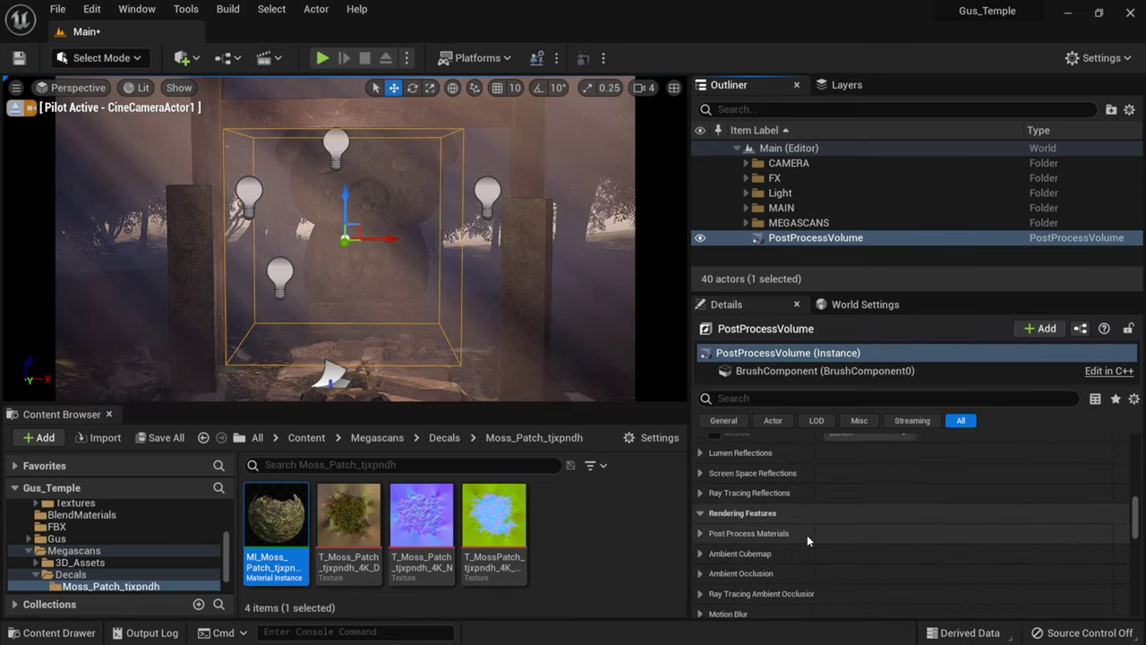
pyautogui.scroll(-8, 806, 534)
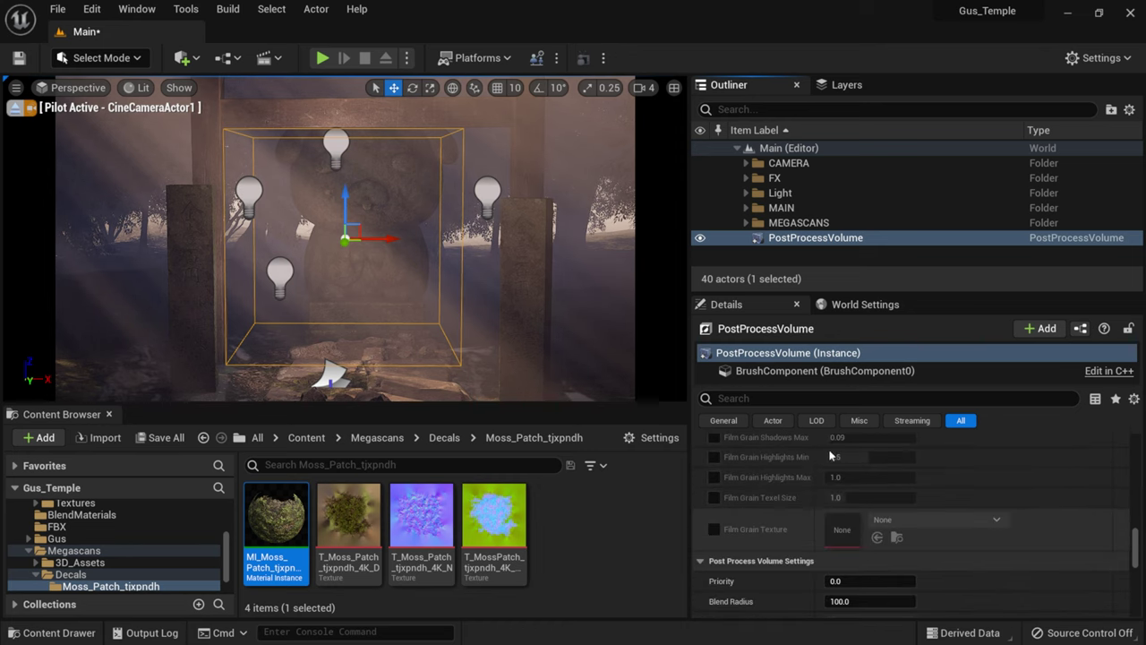
pyautogui.moveTo(911, 294); pyautogui.dragTo(922, 190)
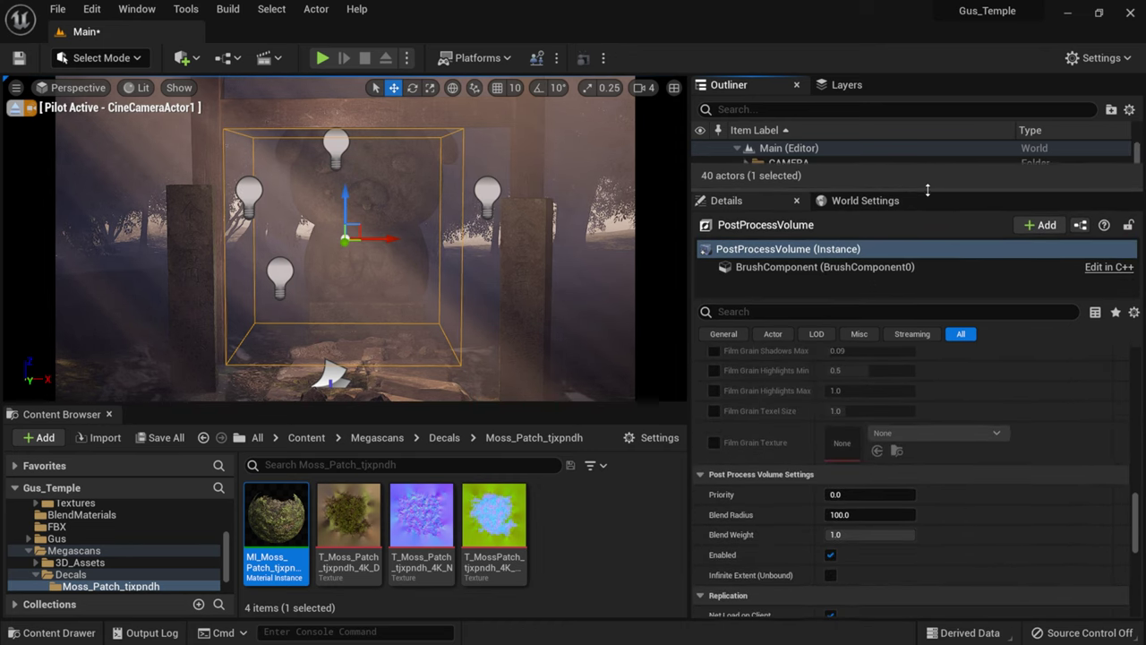
pyautogui.scroll(-2, 1011, 495)
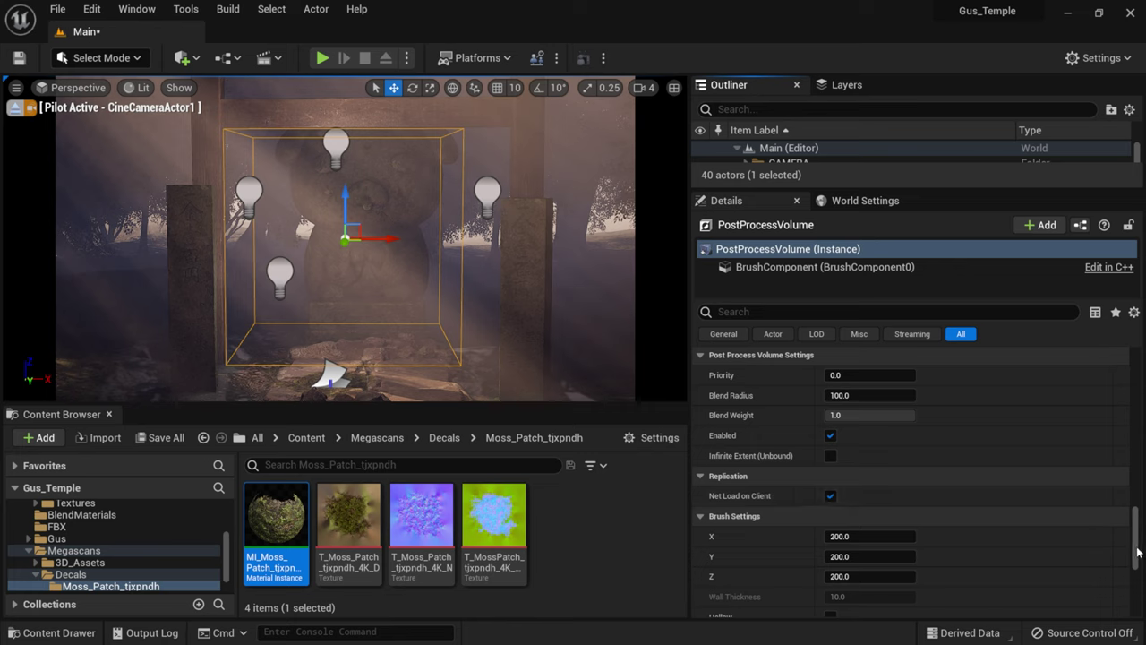
# Step: Enable the Color Grading LUT override in the PostProcessVolume's Misc color grading settings
pyautogui.moveTo(1137, 551); pyautogui.dragTo(1141, 438)
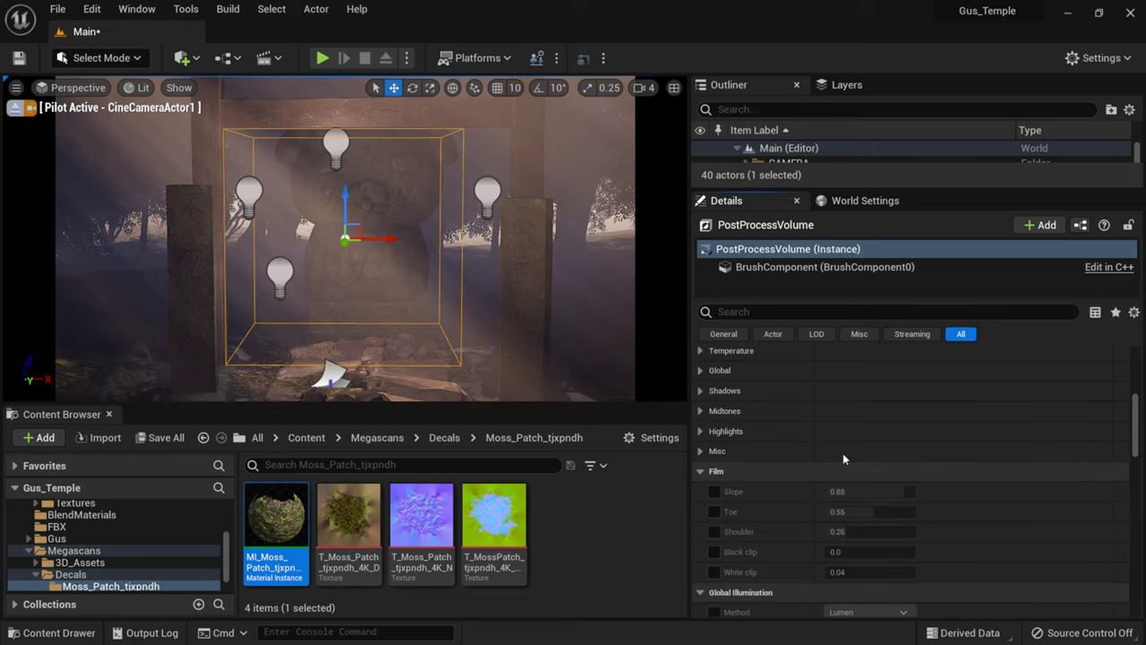
pyautogui.click(705, 452)
pyautogui.scroll(-1, 725, 548)
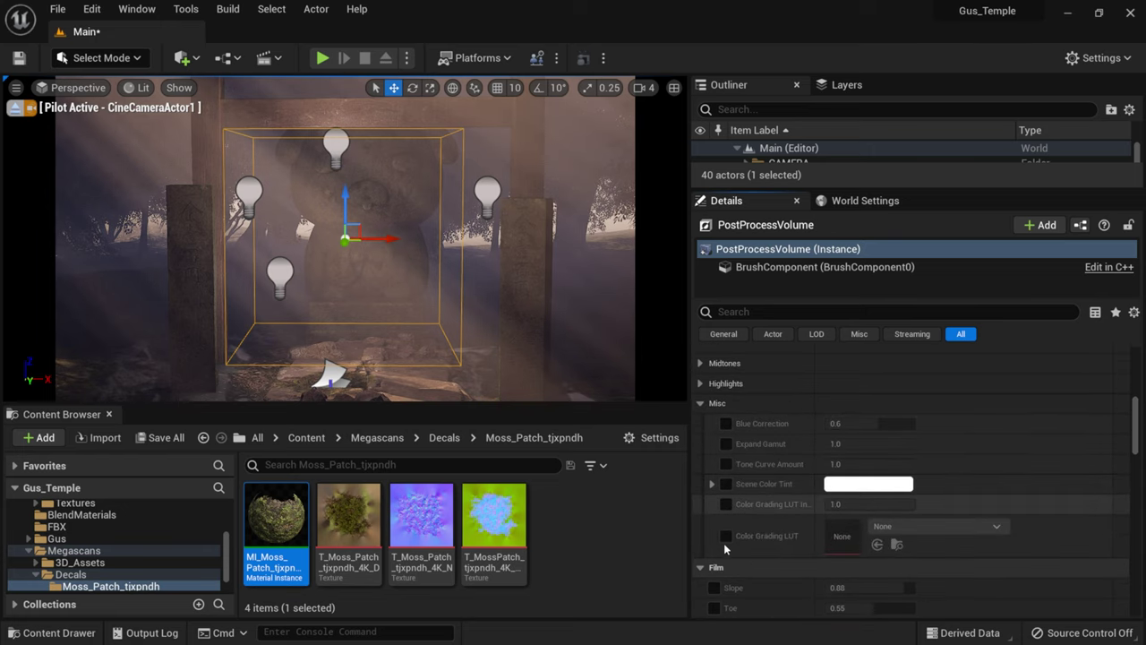
pyautogui.click(726, 536)
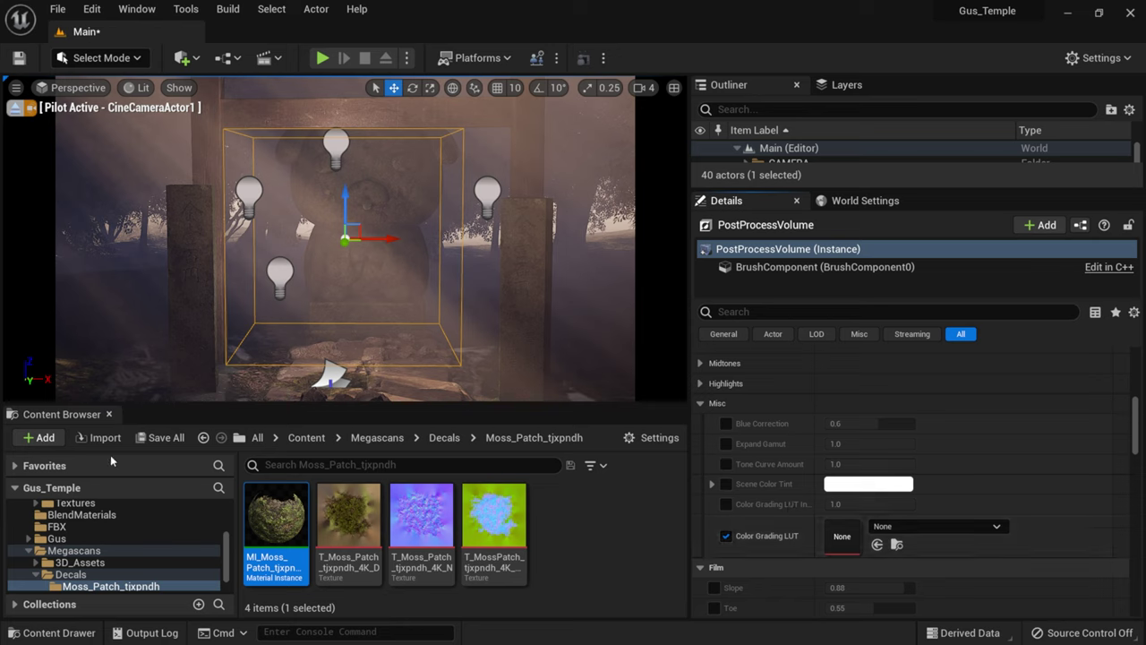
# Step: Assign the Deuteranopia texture from AmplifyLUTPack's ColorBlindness folder as the PostProcessVolume's Color Grading LUT
pyautogui.click(117, 562)
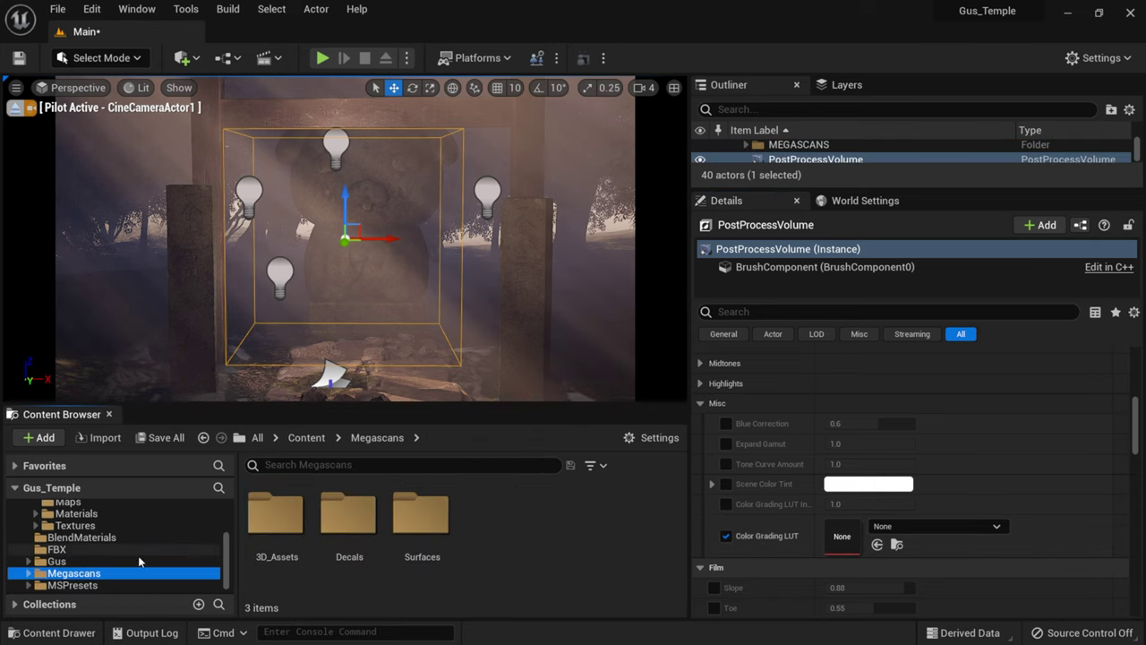
pyautogui.scroll(3, 132, 561)
pyautogui.scroll(2, 133, 562)
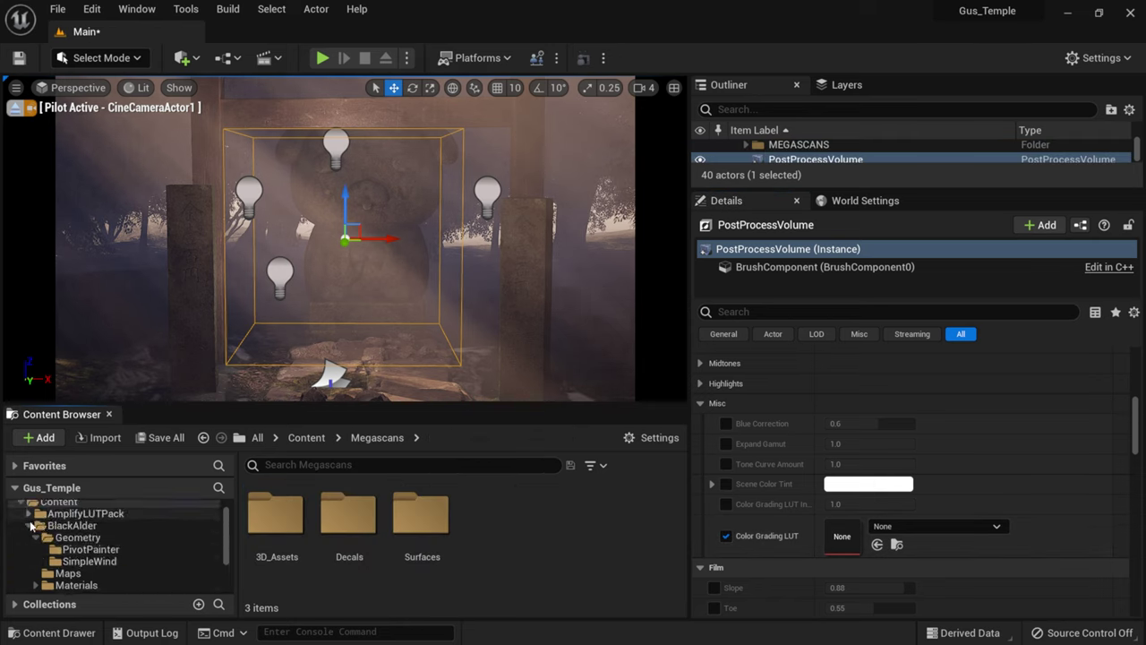
pyautogui.click(30, 525)
pyautogui.click(106, 516)
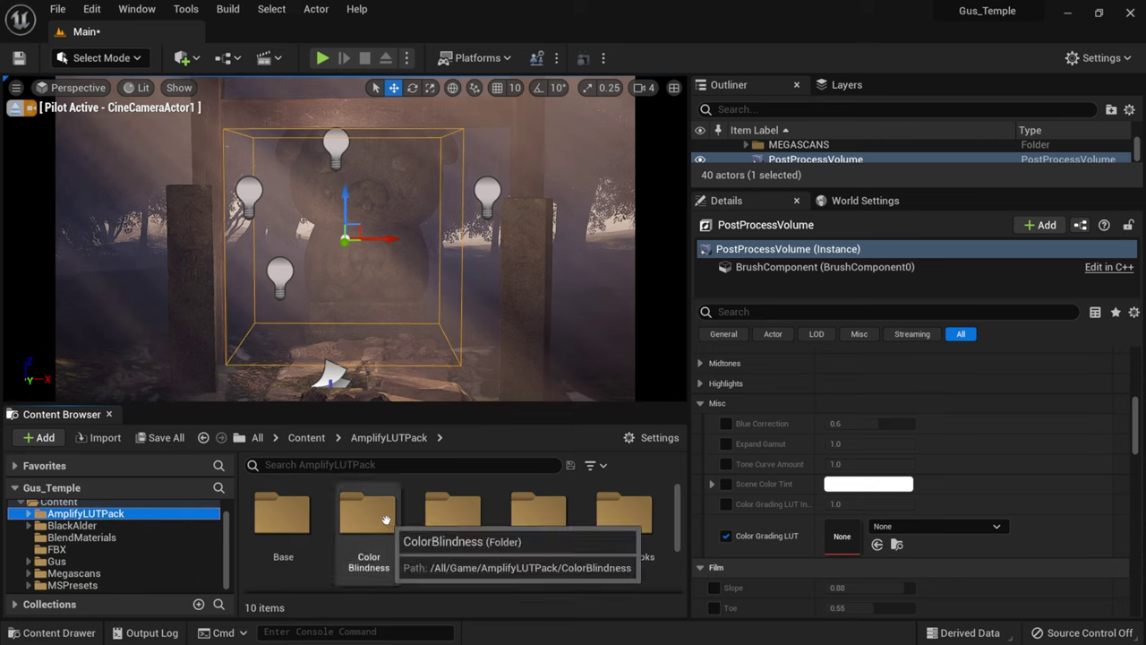
pyautogui.click(354, 518)
pyautogui.doubleClick(355, 518)
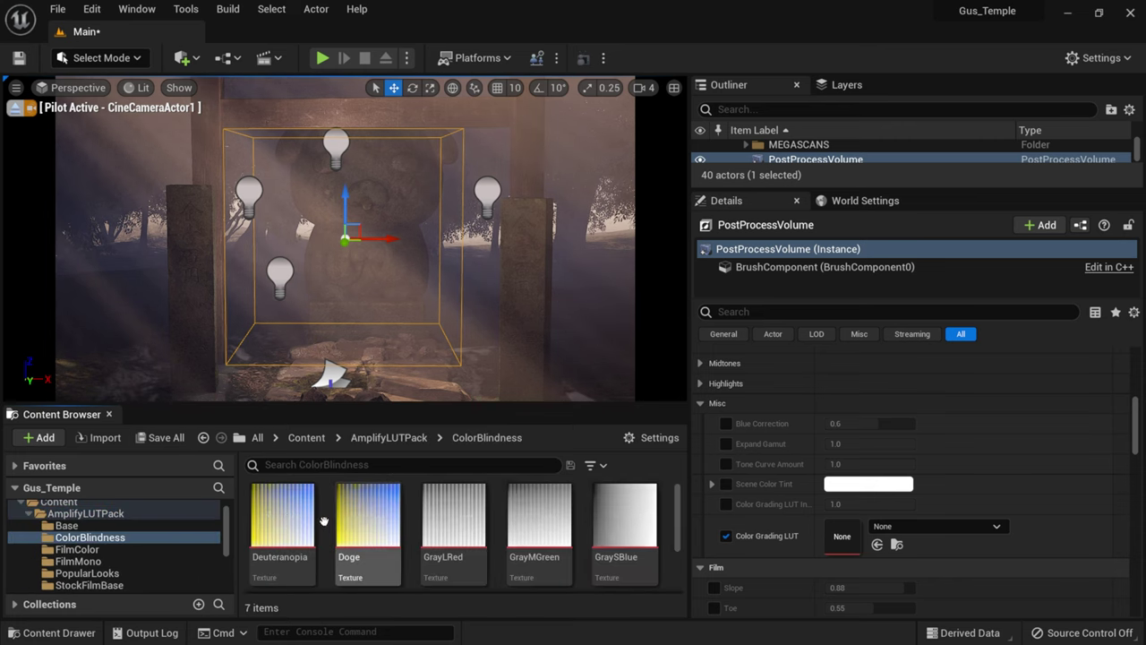
pyautogui.moveTo(282, 520); pyautogui.dragTo(841, 528)
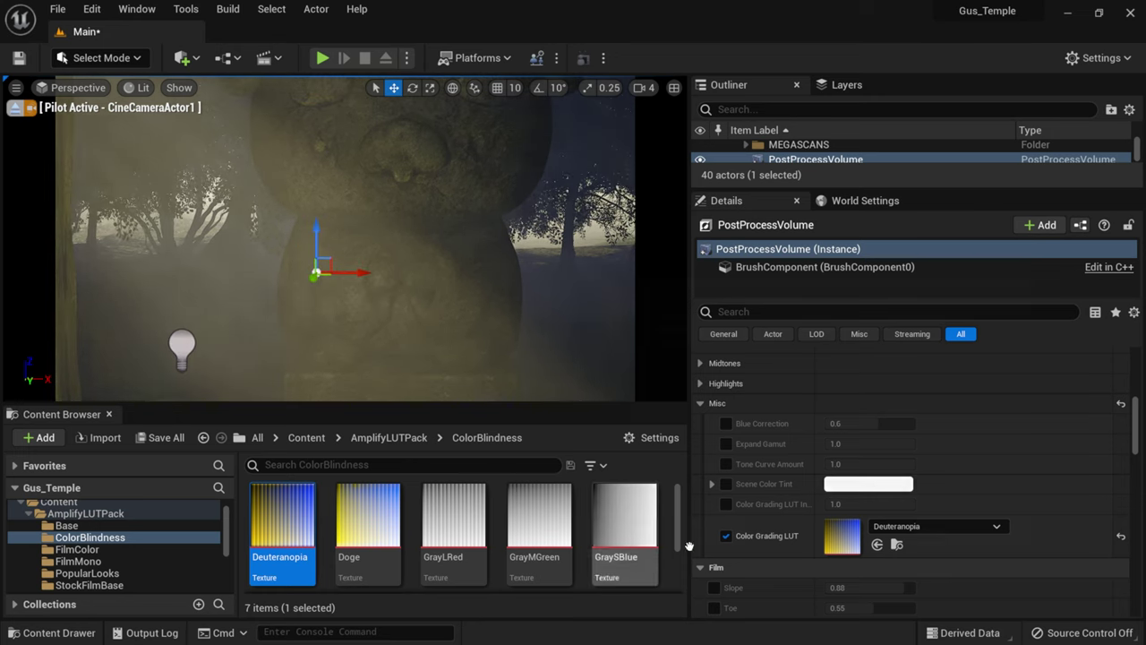
# Step: Try the GraySBlue texture as the PostProcessVolume's Color Grading LUT, and reset the Color Grading LUT override to its default
pyautogui.moveTo(625, 528); pyautogui.dragTo(846, 538)
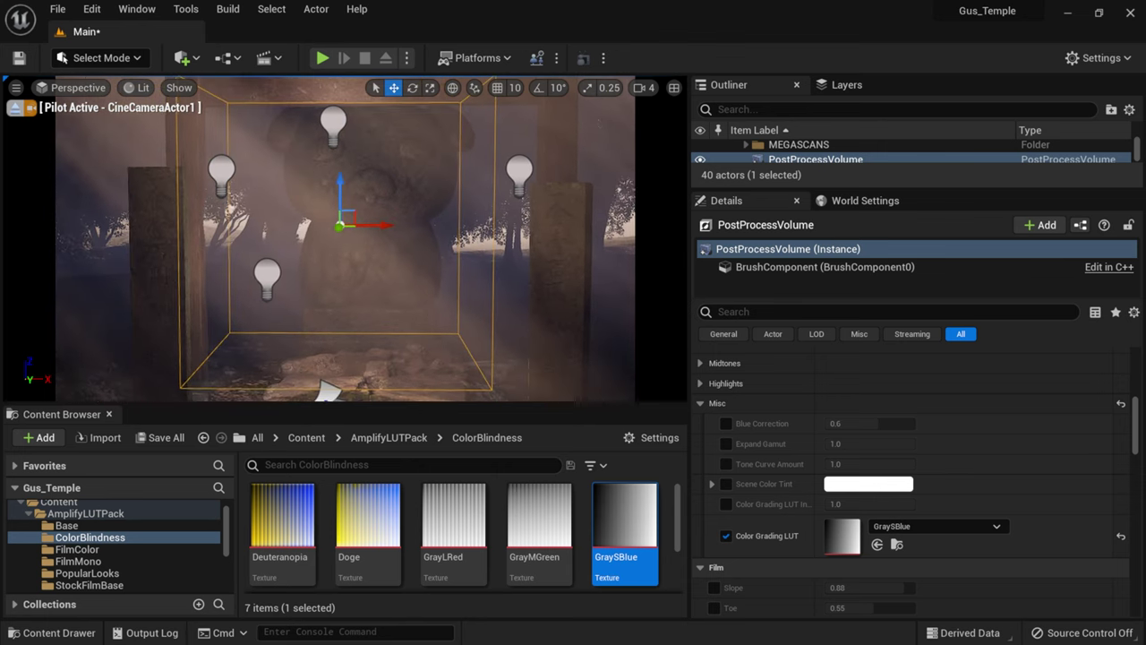
pyautogui.rightClick(440, 238)
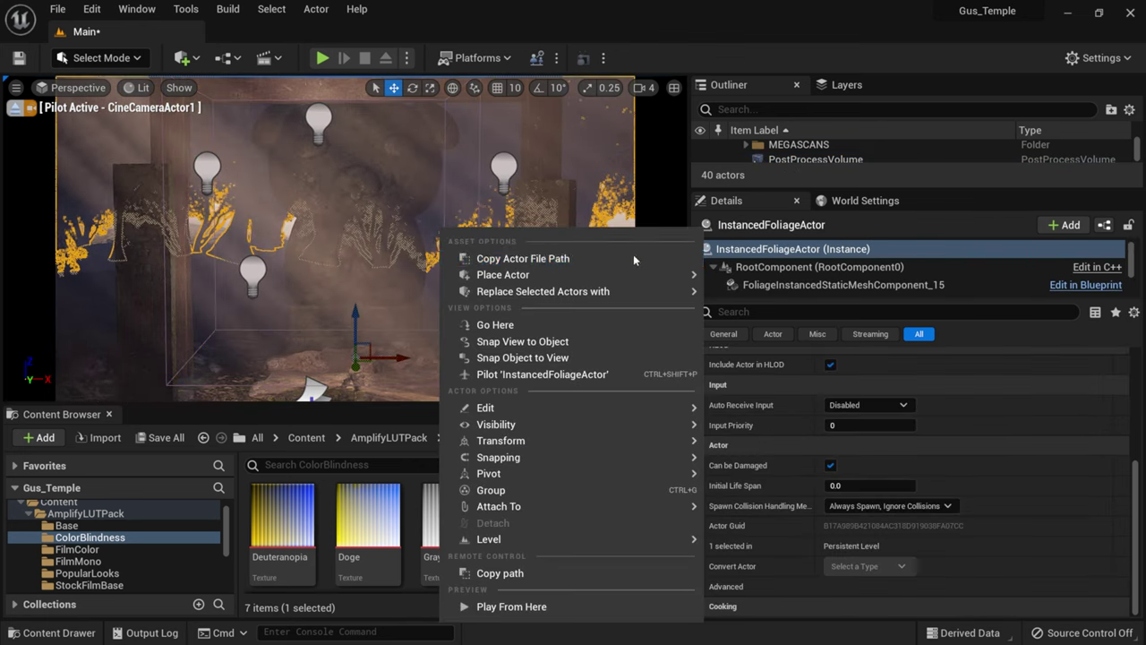
pyautogui.click(832, 183)
pyautogui.click(837, 160)
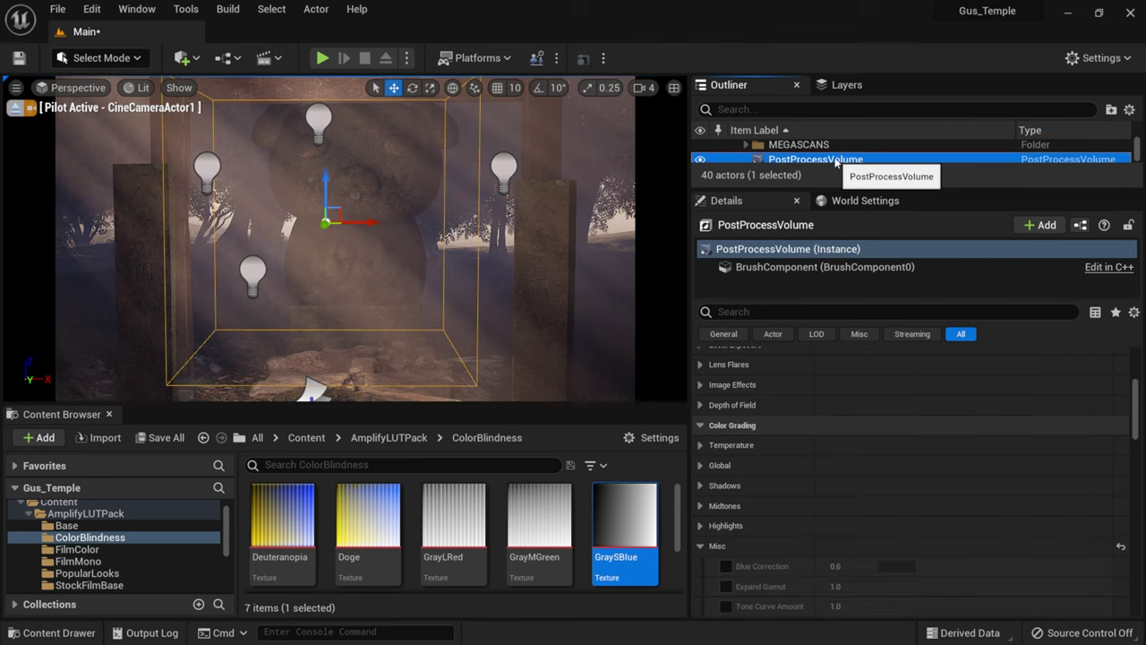
pyautogui.moveTo(1135, 404); pyautogui.dragTo(1143, 434)
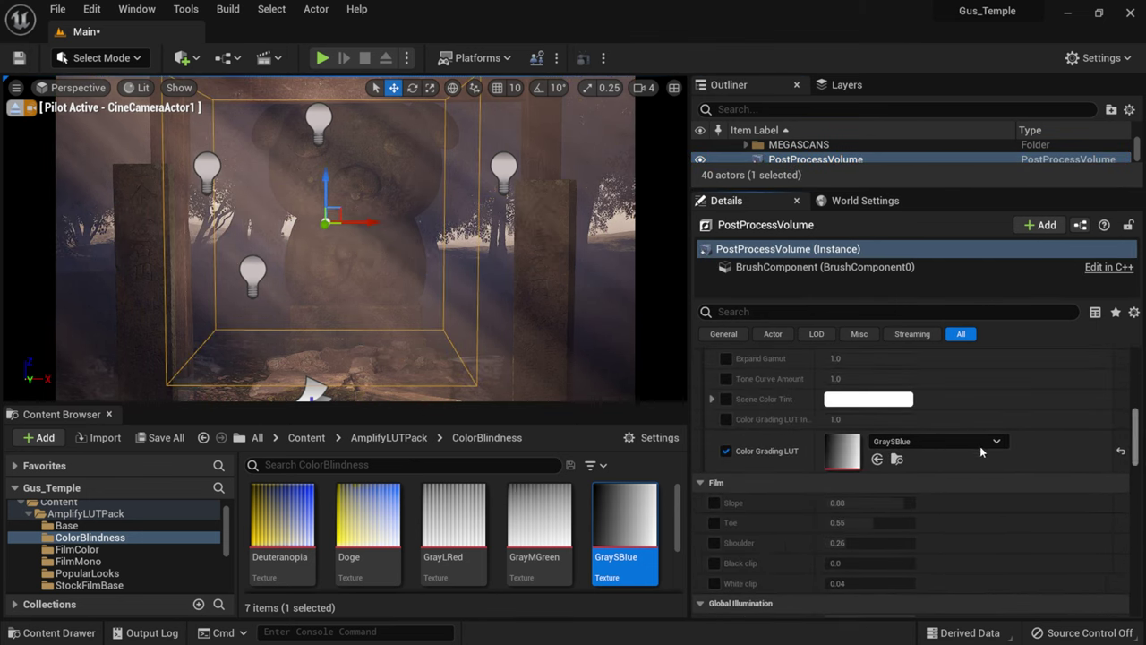
pyautogui.click(1122, 454)
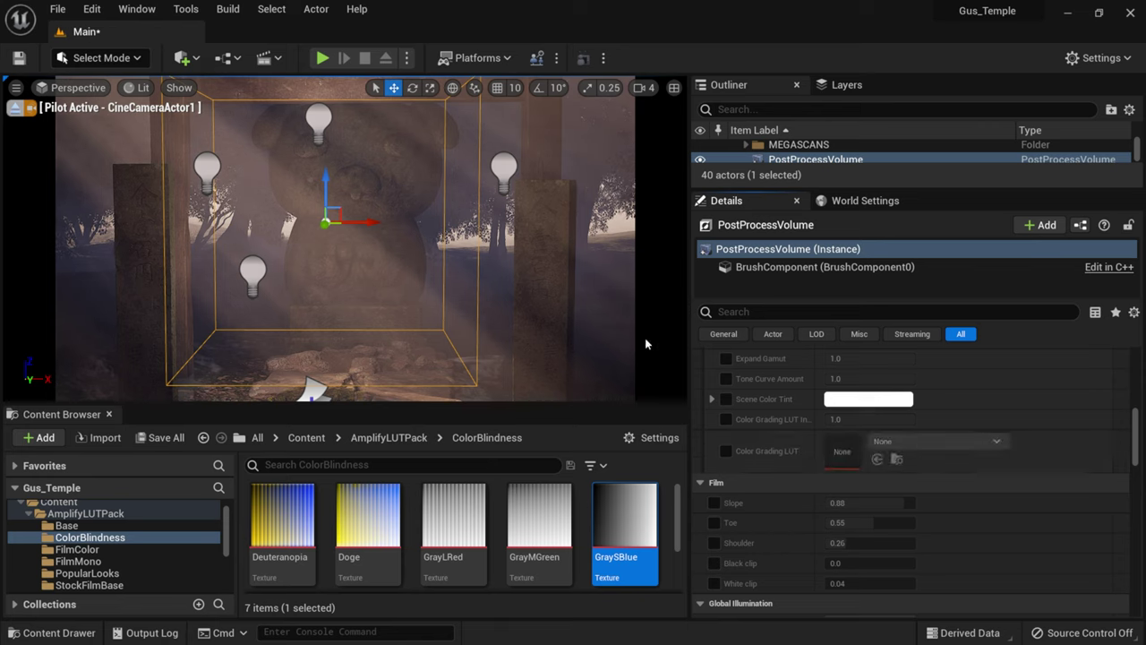
# Step: Filter the PostProcessVolume's properties by "unb", enable Infinite Extent (Unbound), and clear the filter
pyautogui.moveTo(1139, 430); pyautogui.dragTo(1136, 359)
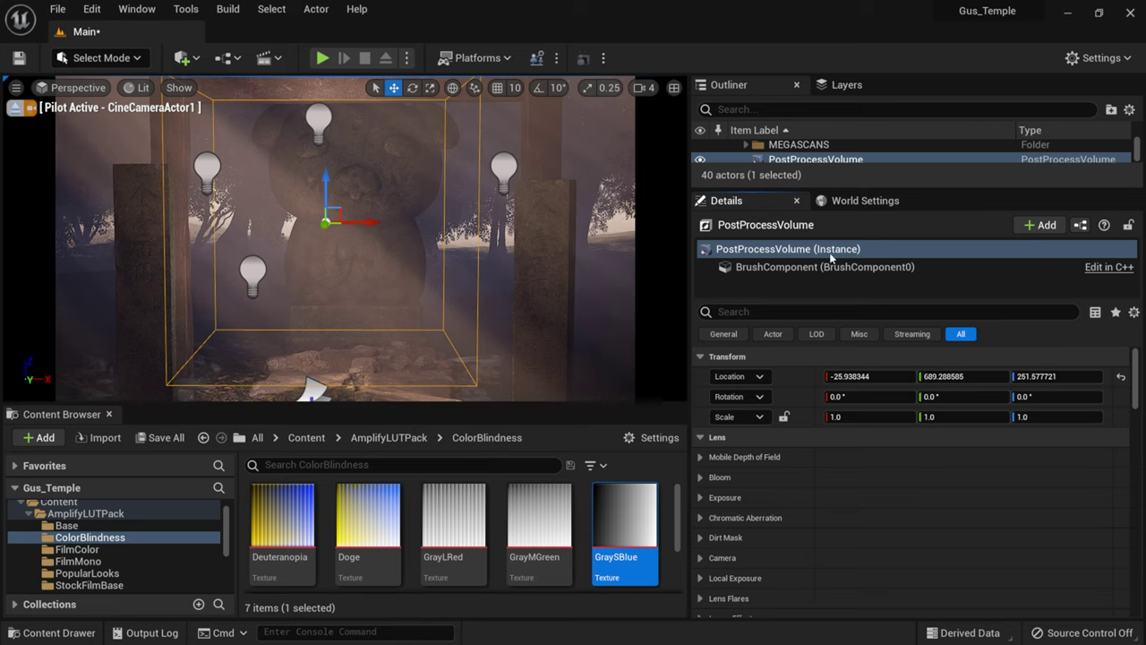
pyautogui.click(811, 311)
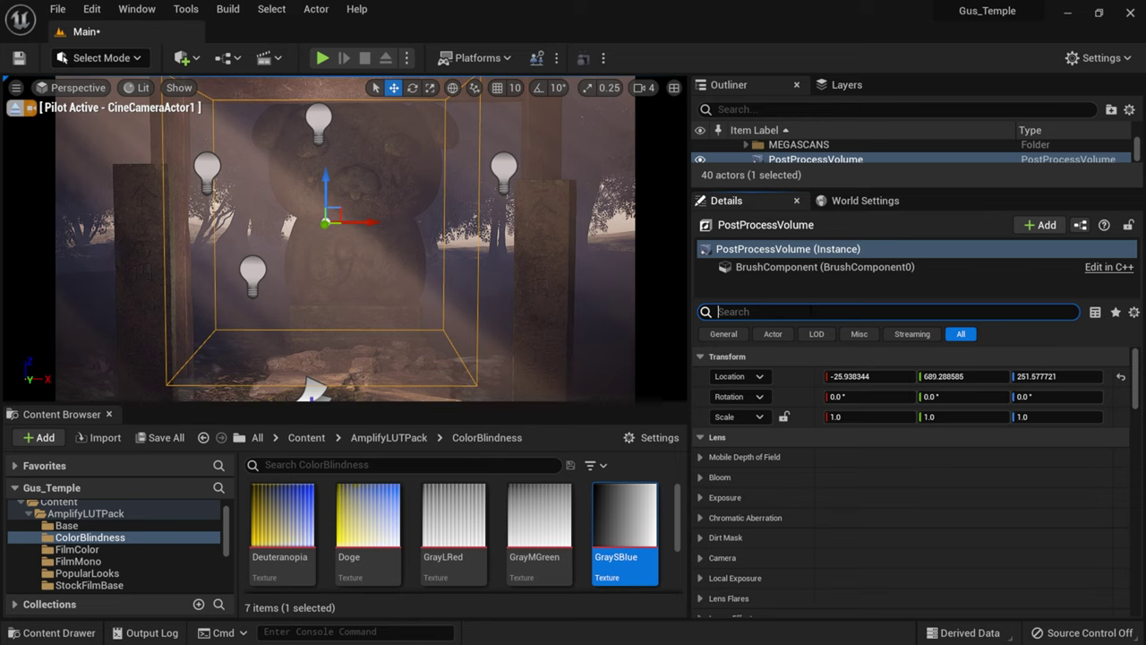
pyautogui.write('unb')
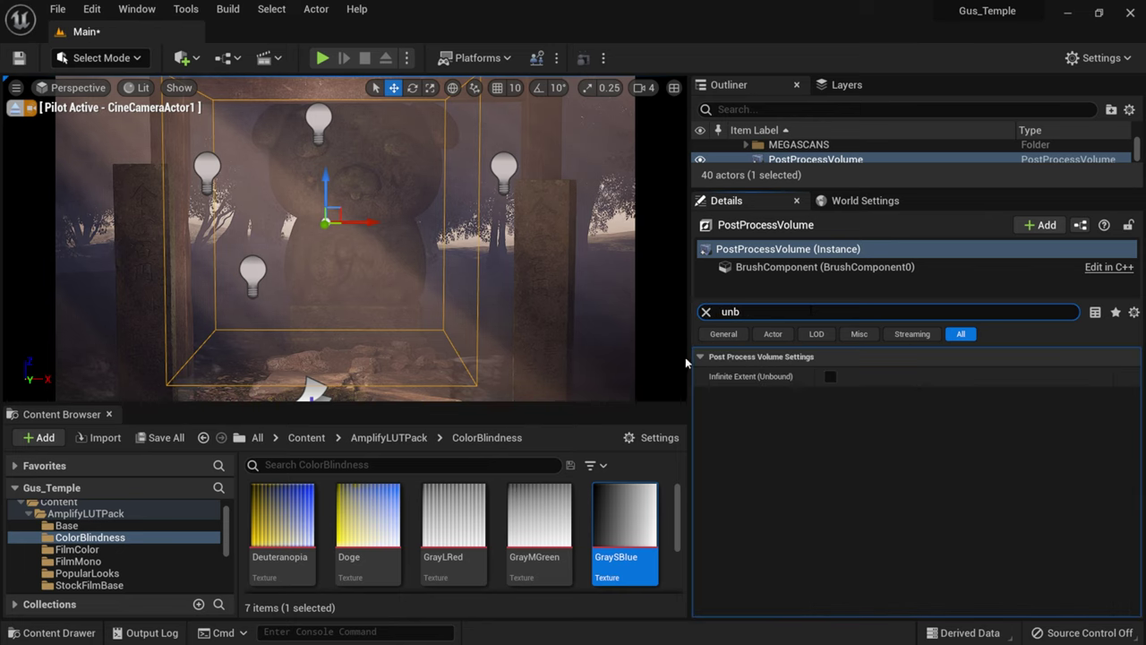
pyautogui.click(830, 377)
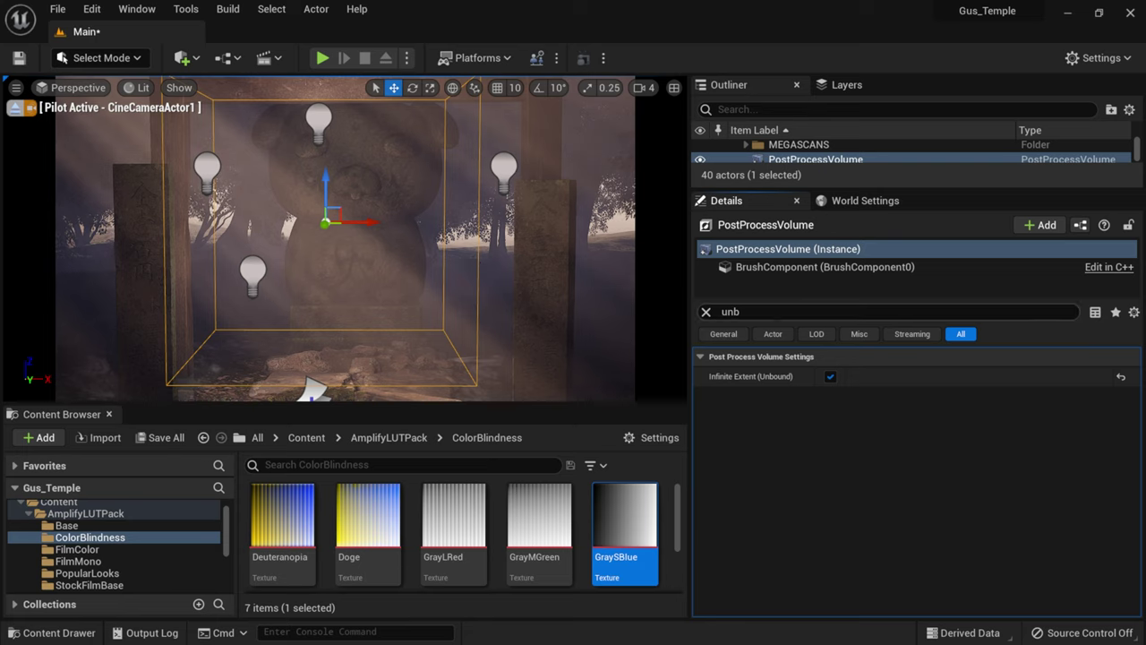
pyautogui.click(705, 314)
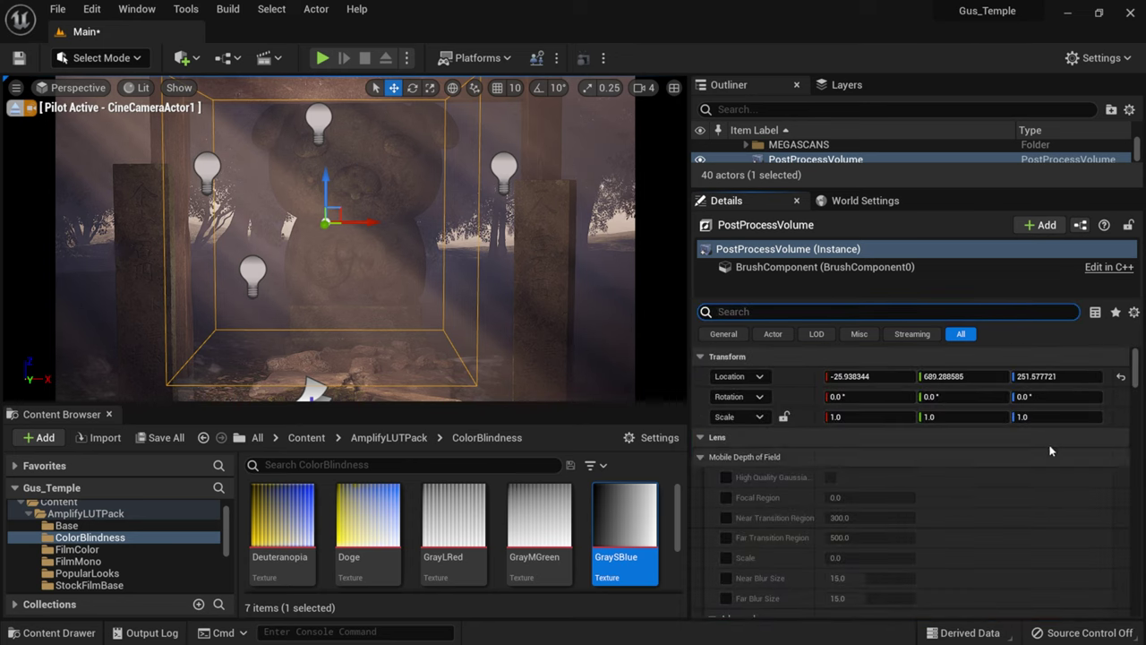
# Step: Look through the PostProcessVolume's properties down to Infinite Extent (Unbound) in Post Process Volume Settings, and return to Transform
pyautogui.scroll(-10, 1050, 450)
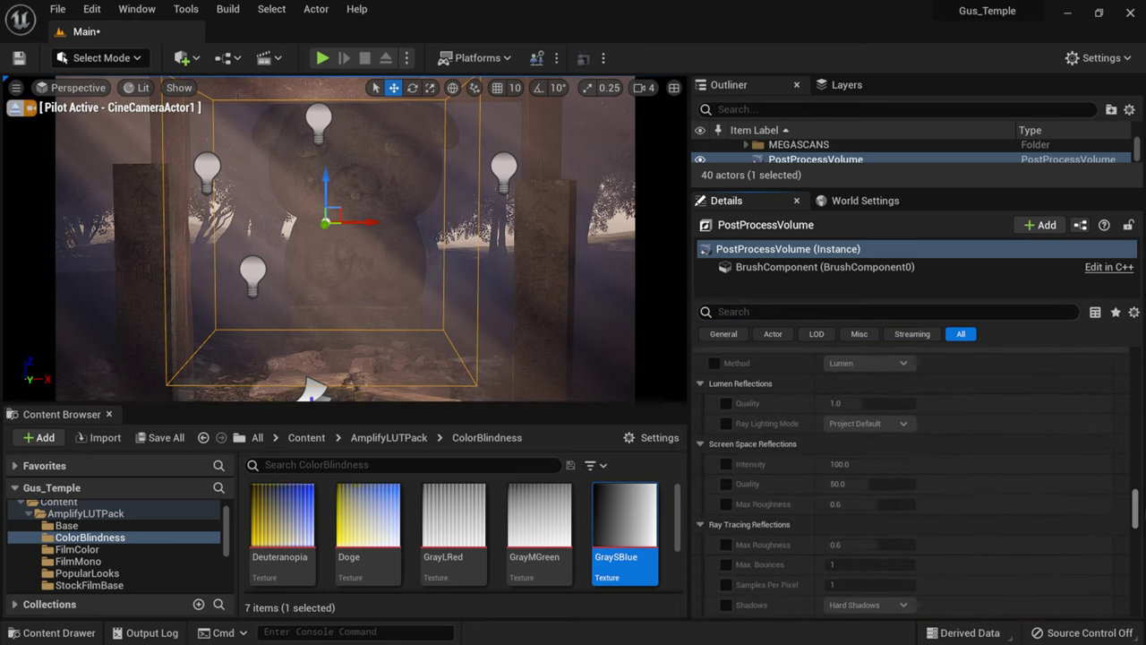
pyautogui.scroll(-5, 895, 484)
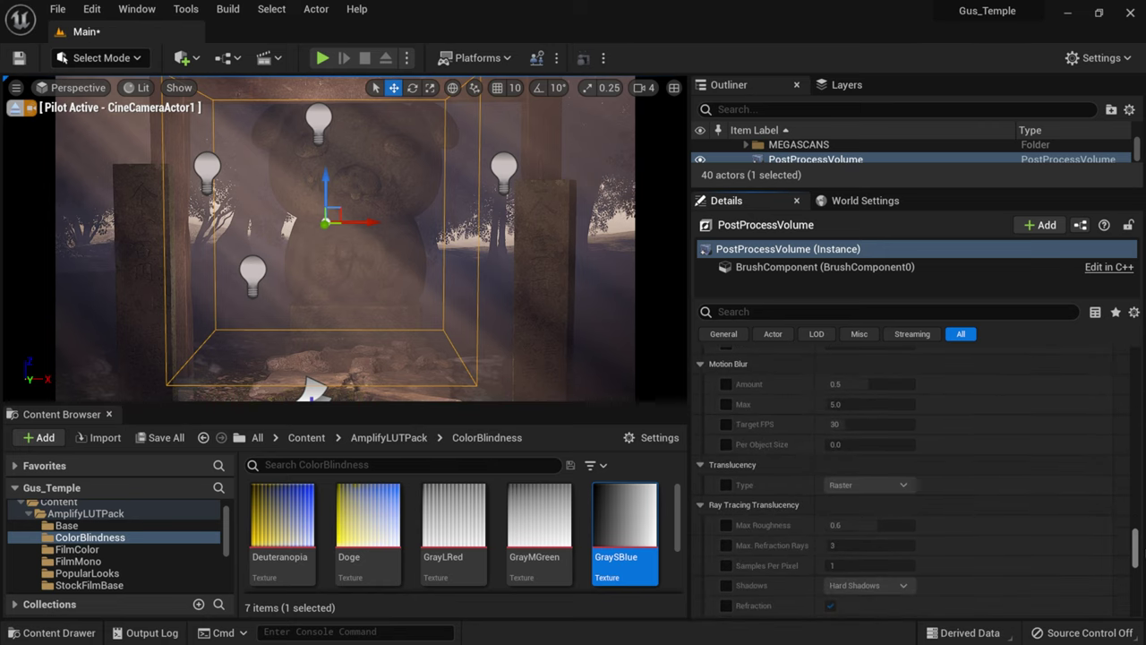
pyautogui.scroll(-8, 895, 484)
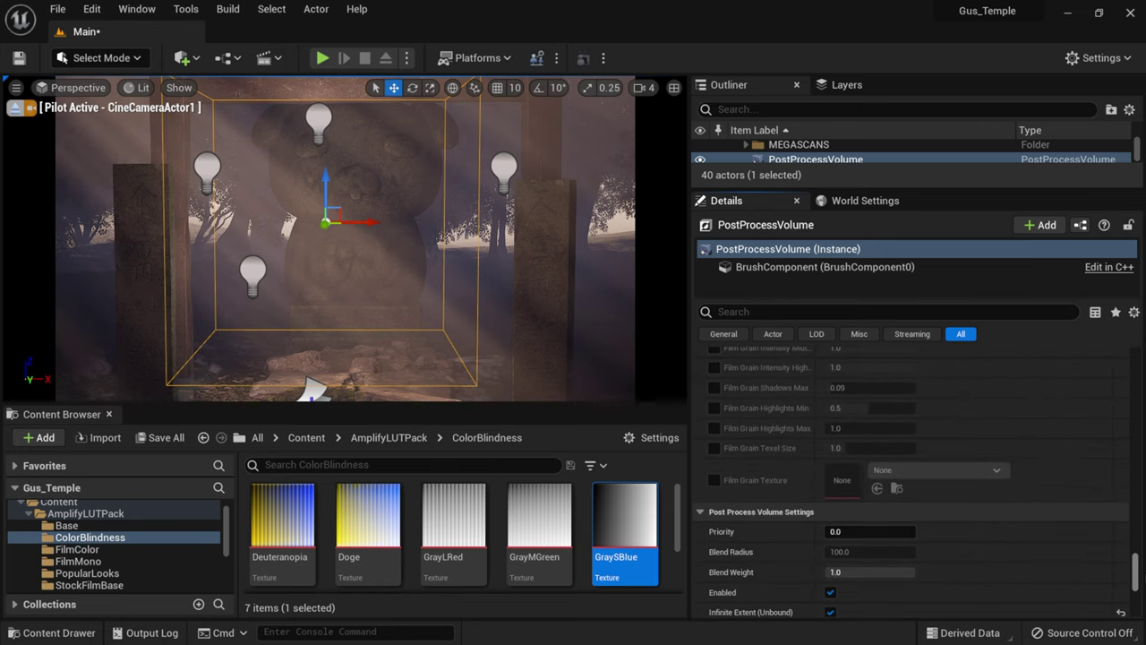
pyautogui.scroll(-5, 895, 484)
pyautogui.scroll(-1, 895, 484)
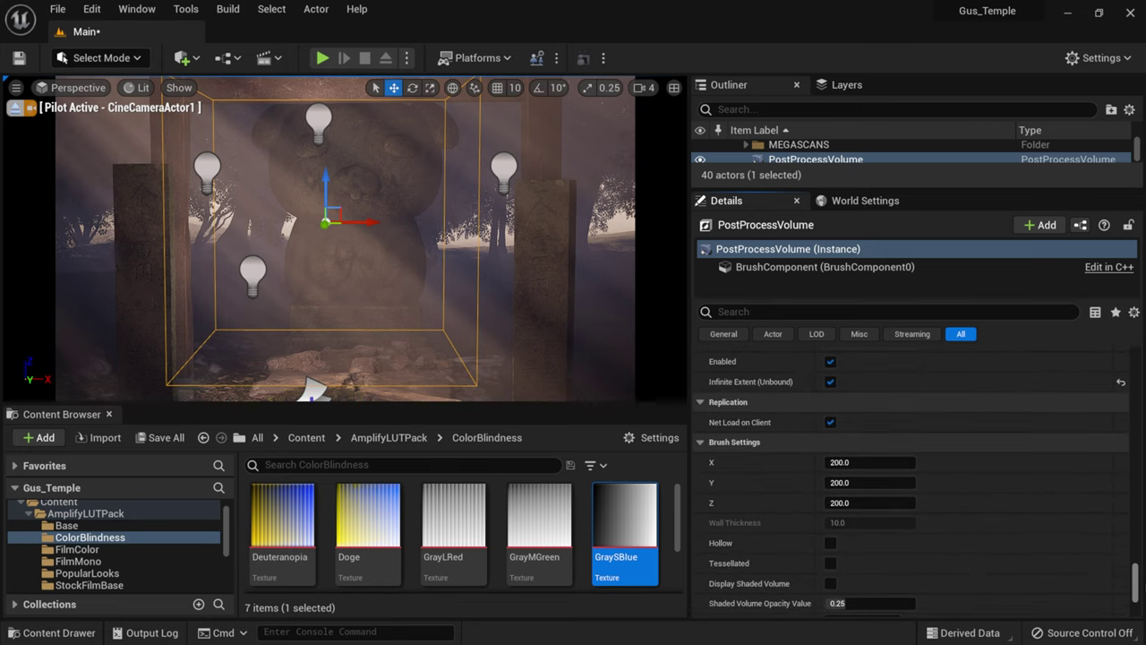
pyautogui.scroll(7, 895, 483)
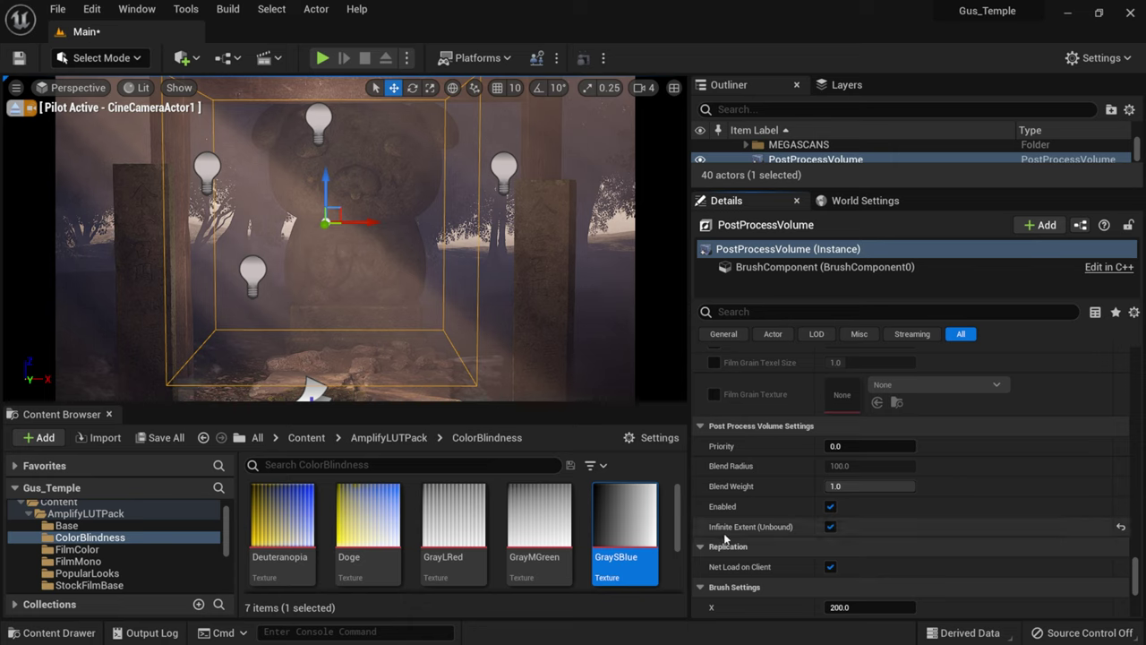
pyautogui.moveTo(775, 530)
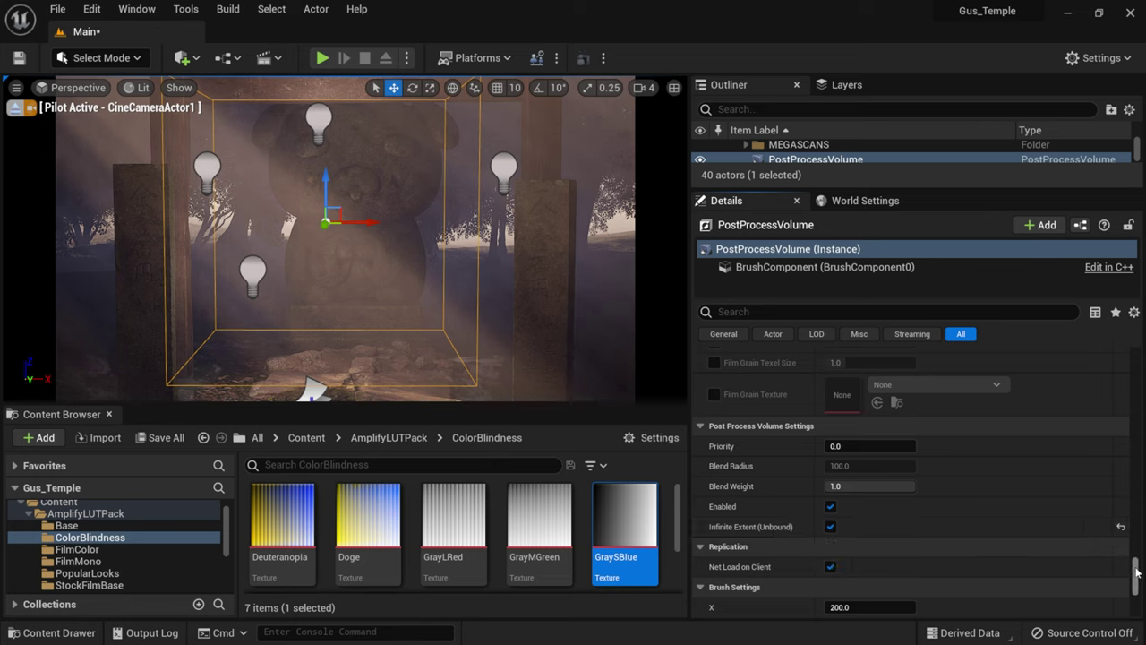
pyautogui.moveTo(1135, 572); pyautogui.dragTo(1137, 356)
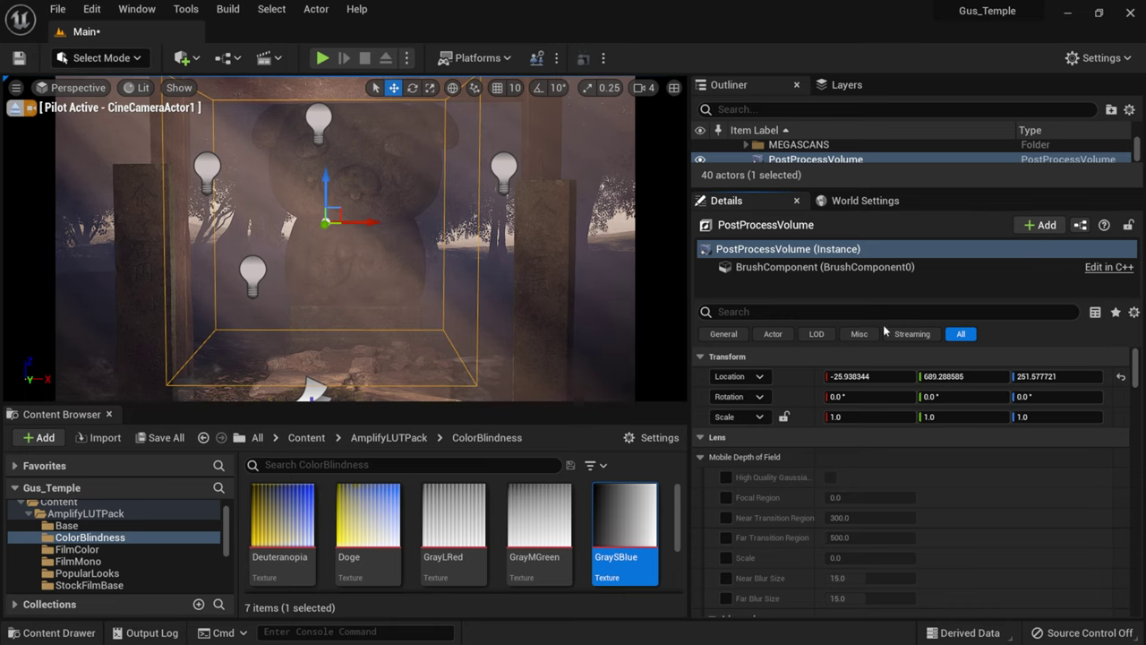
# Step: Collapse Mobile Depth of Field, enable the Bloom Method and Intensity overrides, and show the available bloom methods
pyautogui.moveTo(940, 187); pyautogui.dragTo(941, 179)
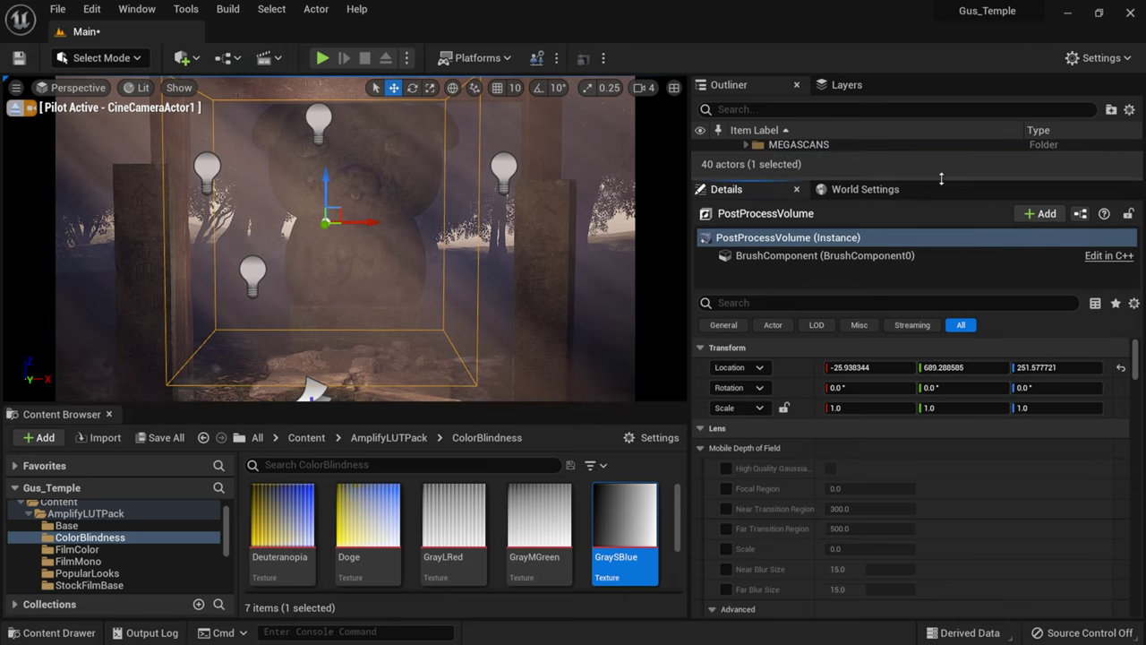
pyautogui.click(702, 447)
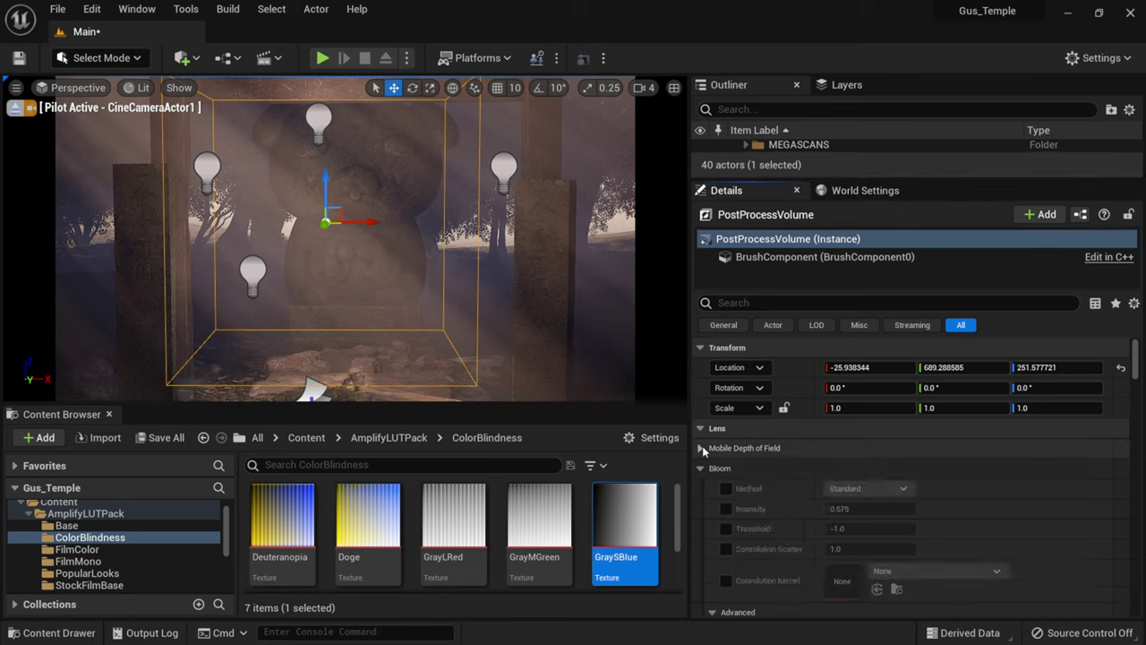
pyautogui.click(724, 488)
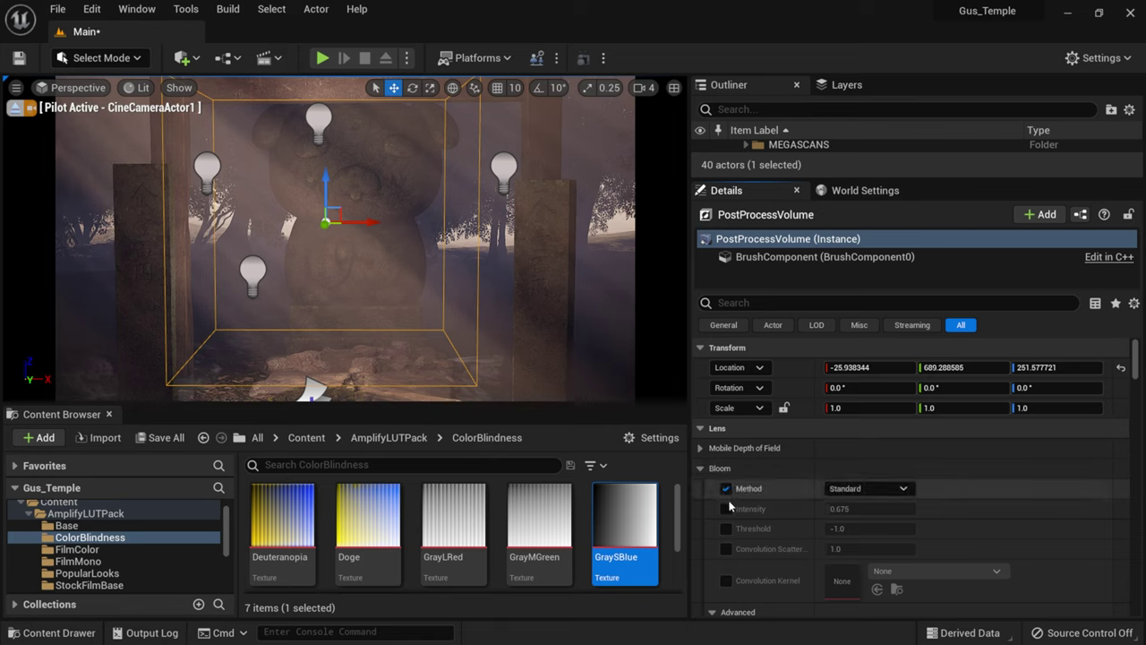
pyautogui.click(726, 509)
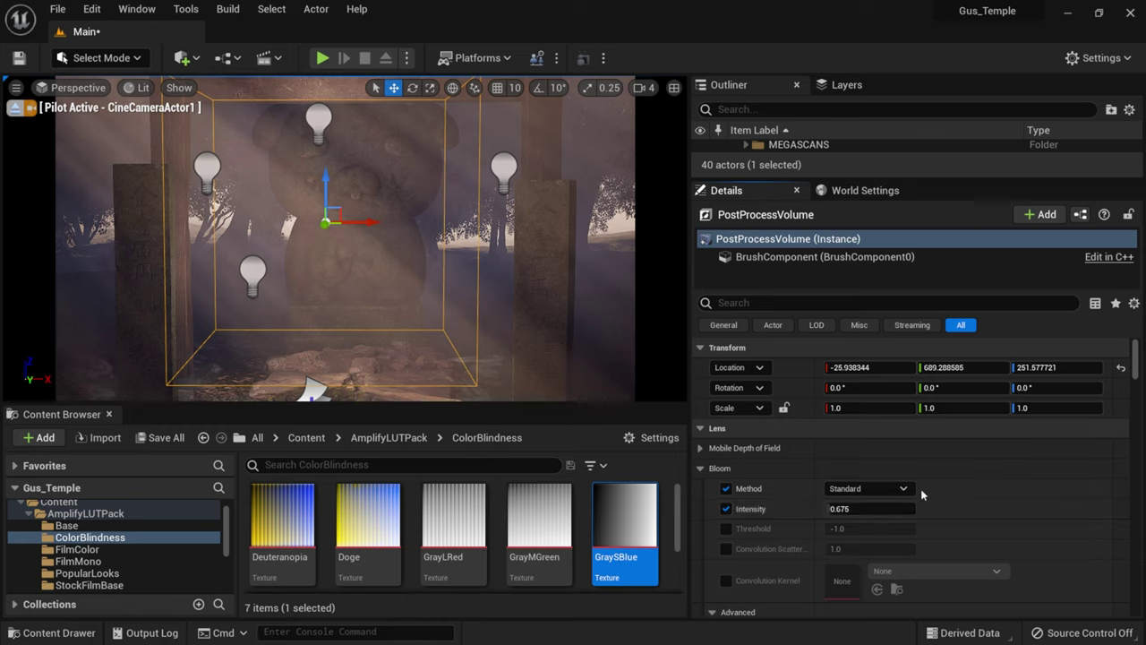
pyautogui.click(880, 488)
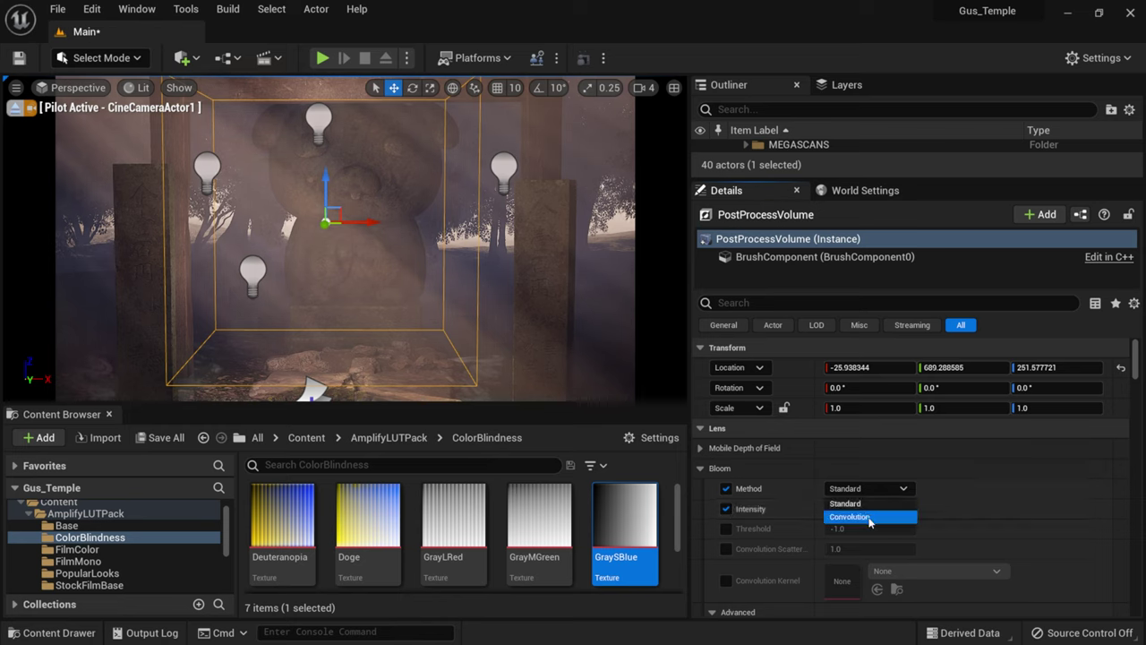
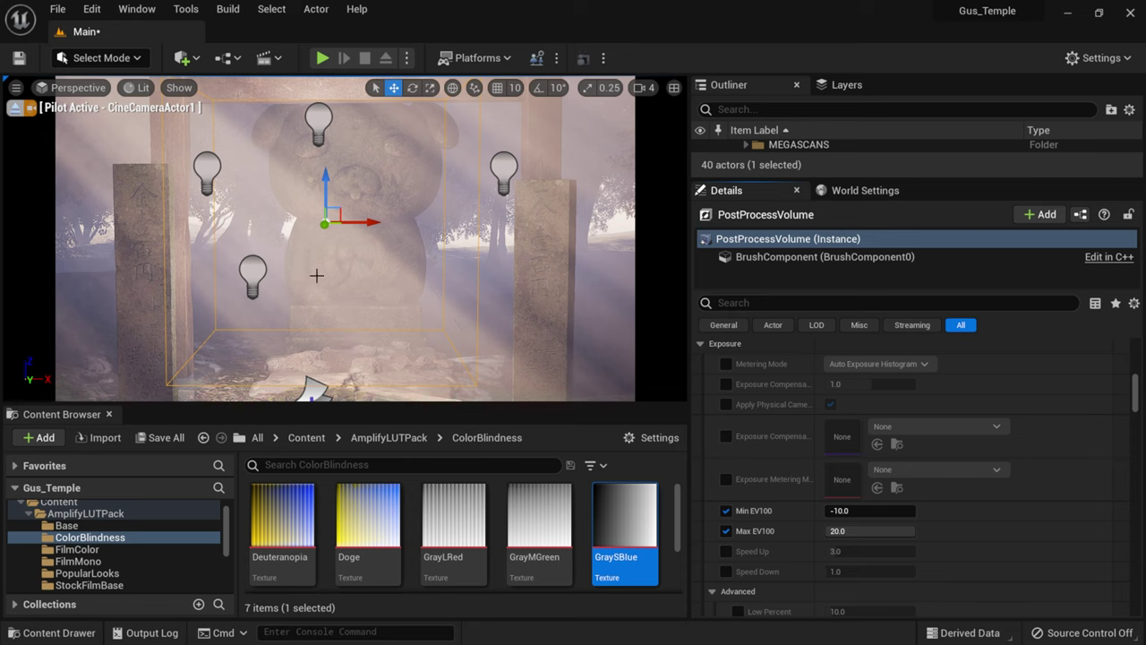
# Step: Set both Min EV100 and Max EV100 to 1.0 in the PostProcessVolume's Exposure settings
pyautogui.moveTo(759, 516)
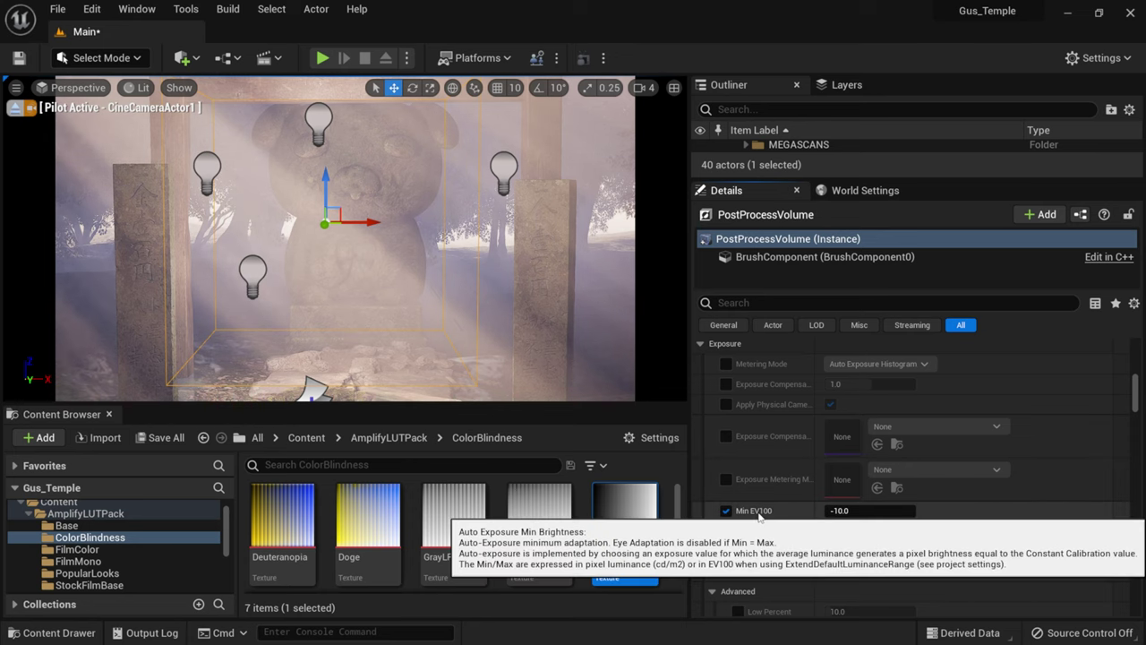
pyautogui.moveTo(772, 536)
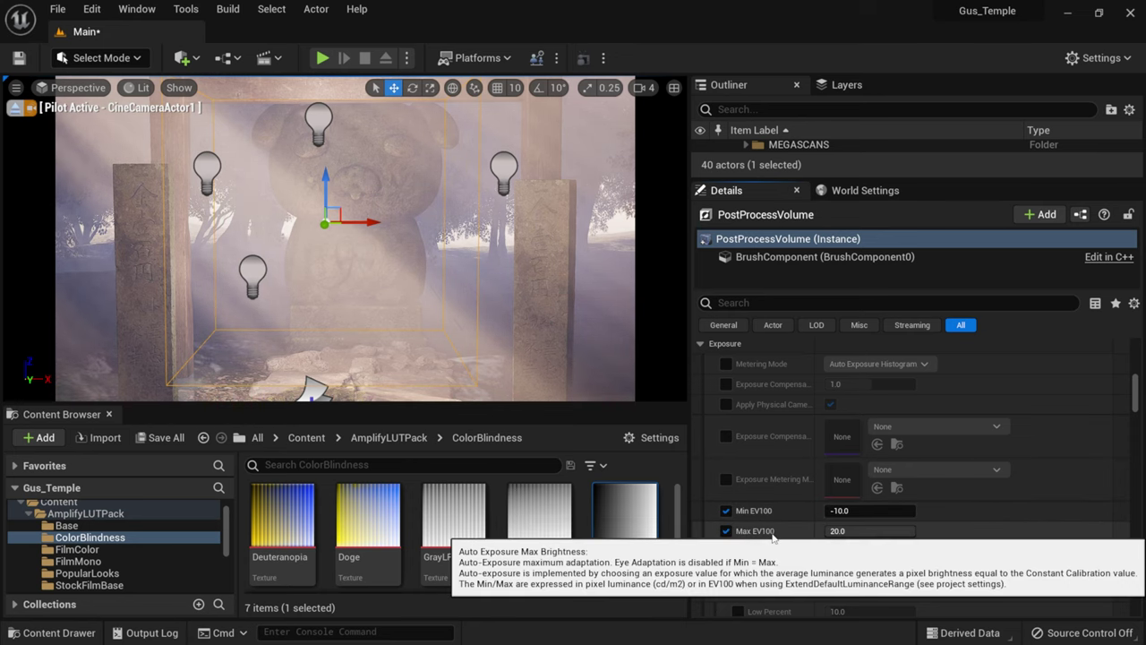
pyautogui.click(854, 511)
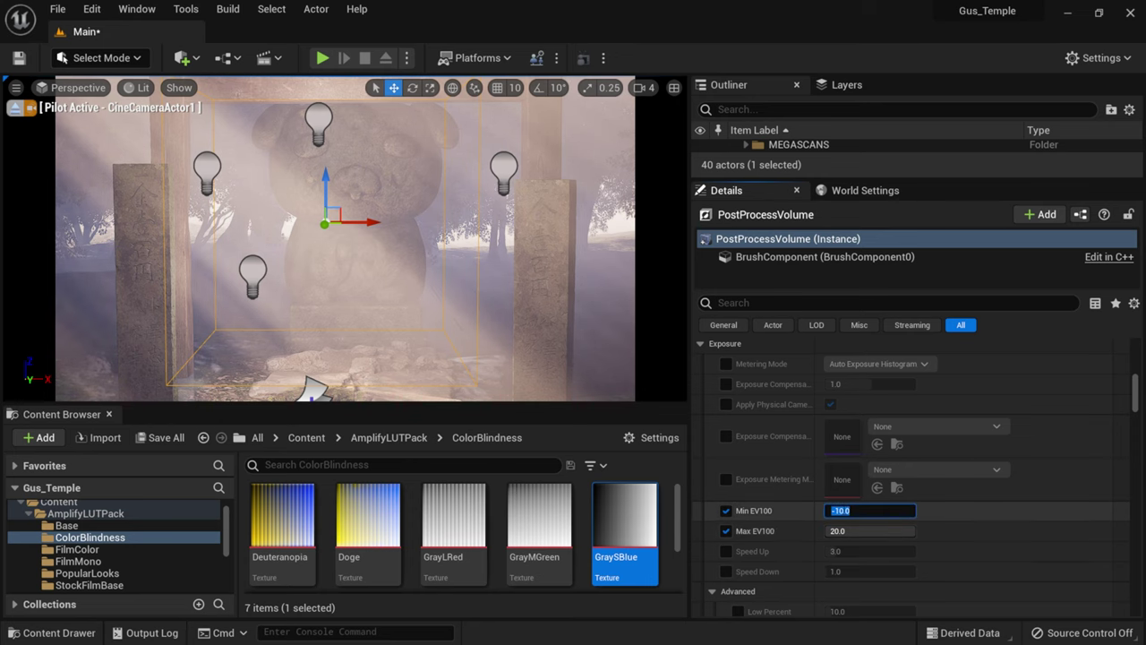
pyautogui.write('1')
pyautogui.press('Return')
pyautogui.press('Tab')
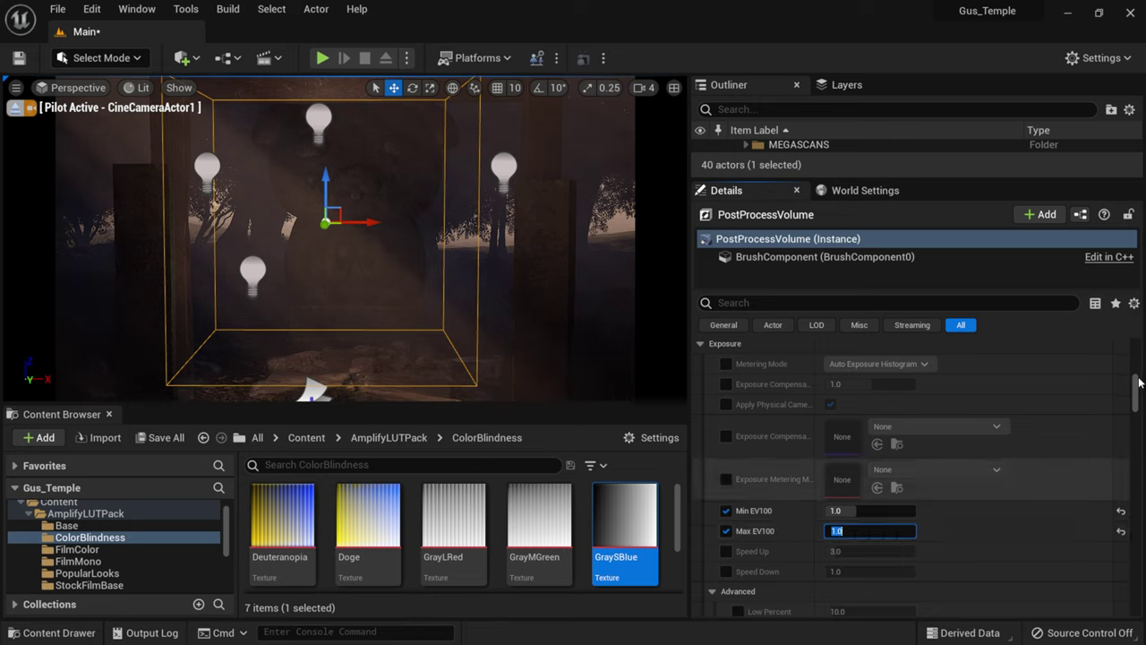
# Step: Set the Intensity of DirectionalLight2 in the FX folder to 10.0 lux
pyautogui.scroll(2, 1138, 385)
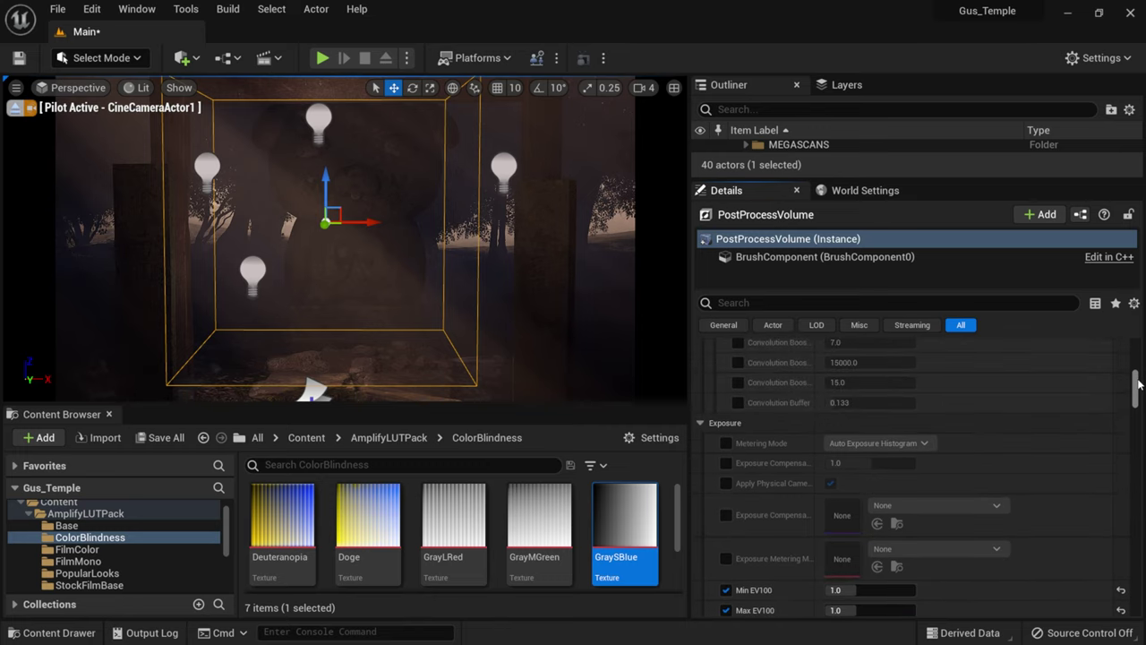
pyautogui.scroll(-1, 1138, 385)
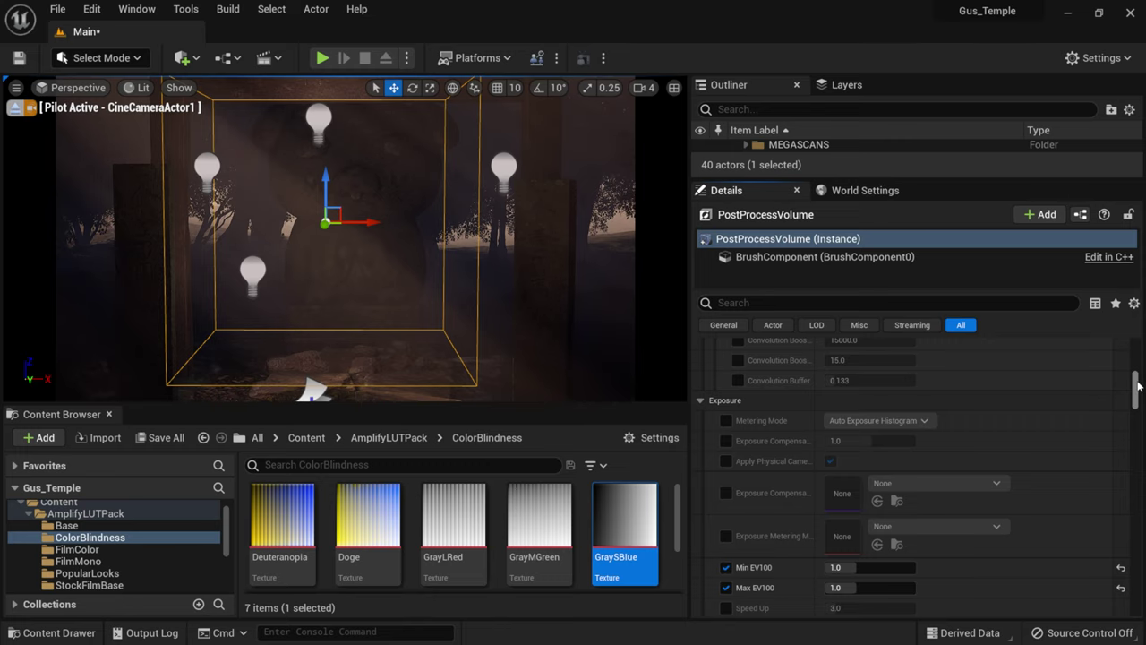
pyautogui.scroll(4, 1138, 385)
pyautogui.moveTo(858, 180); pyautogui.dragTo(881, 365)
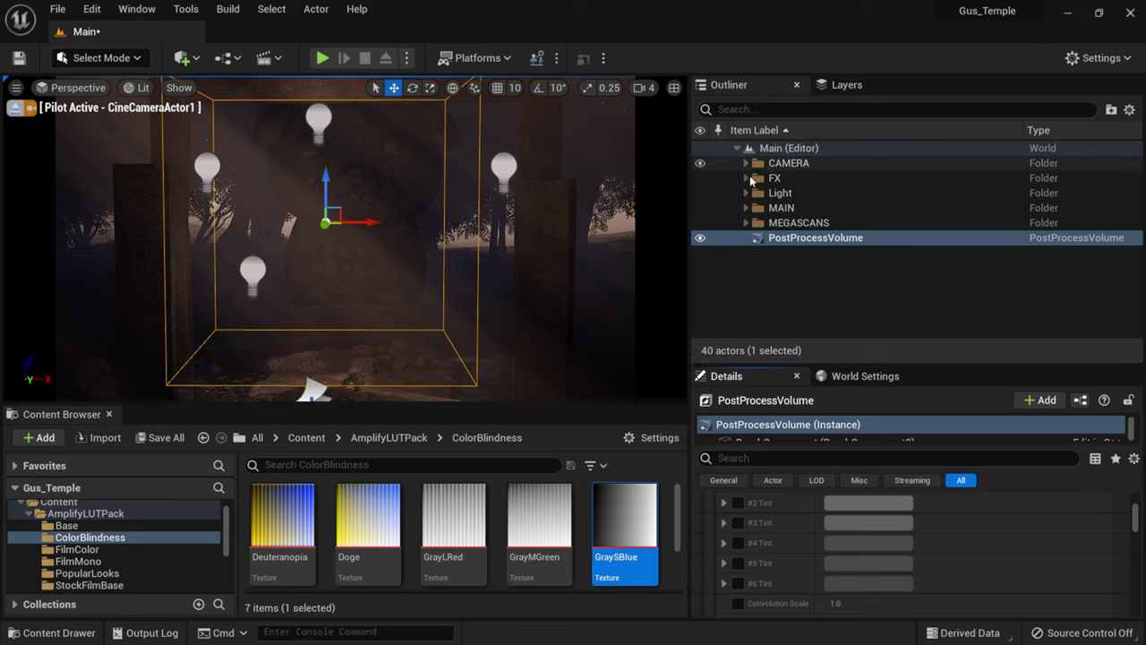
pyautogui.click(747, 178)
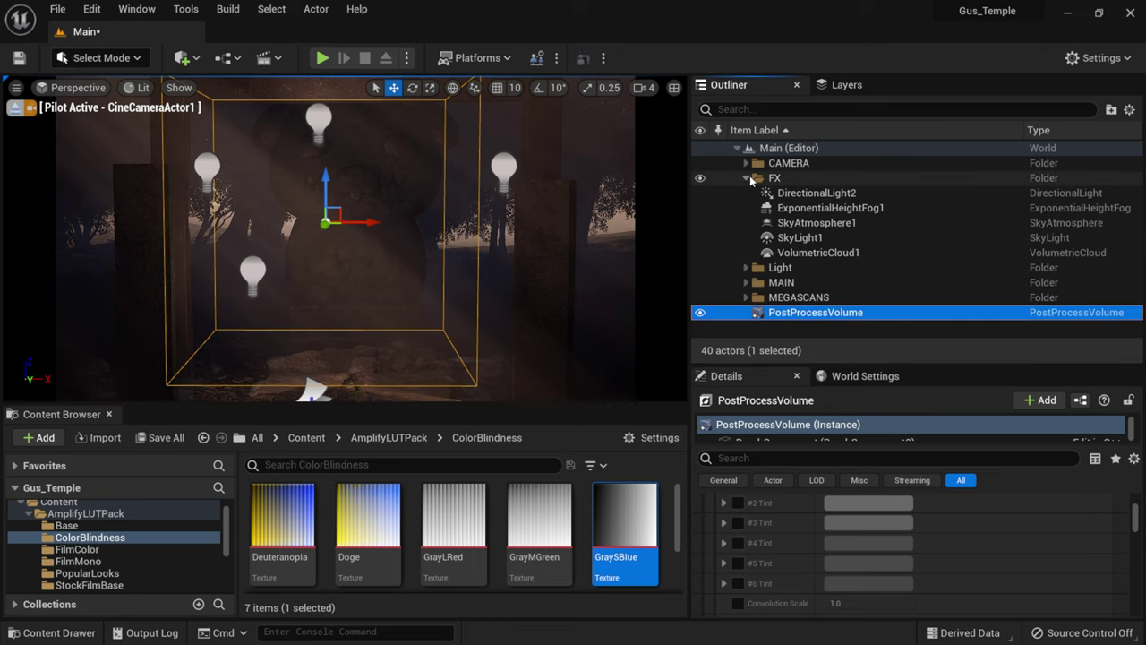
pyautogui.click(808, 192)
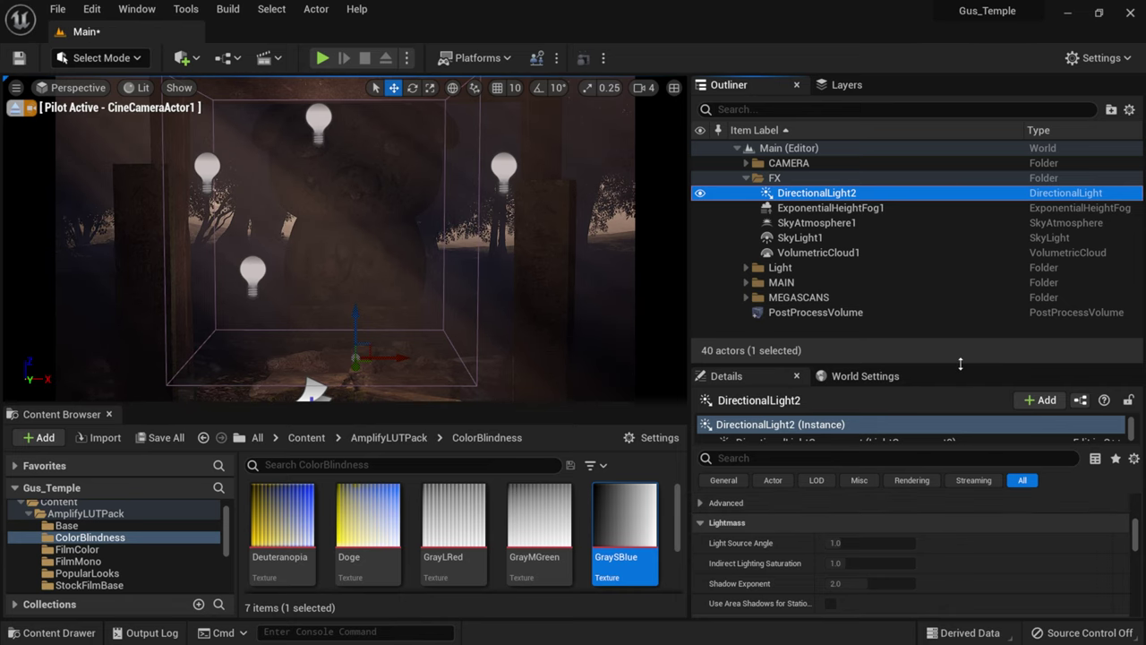
pyautogui.moveTo(960, 362); pyautogui.dragTo(960, 249)
pyautogui.moveTo(1135, 474); pyautogui.dragTo(1135, 410)
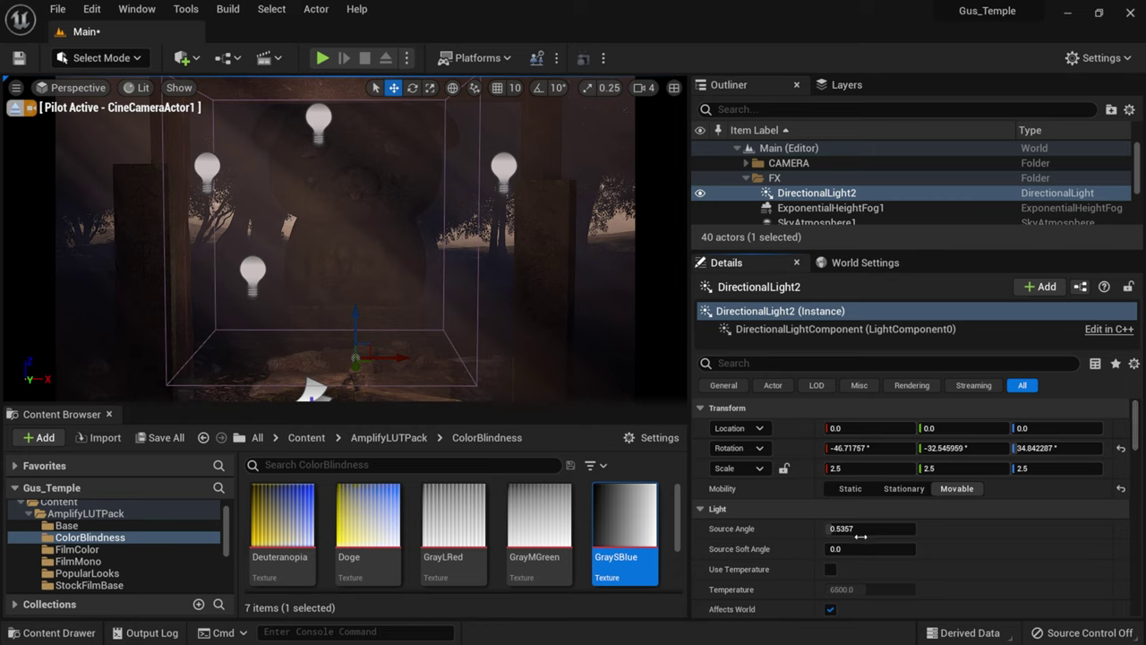
pyautogui.scroll(-4, 888, 541)
pyautogui.scroll(-1, 888, 540)
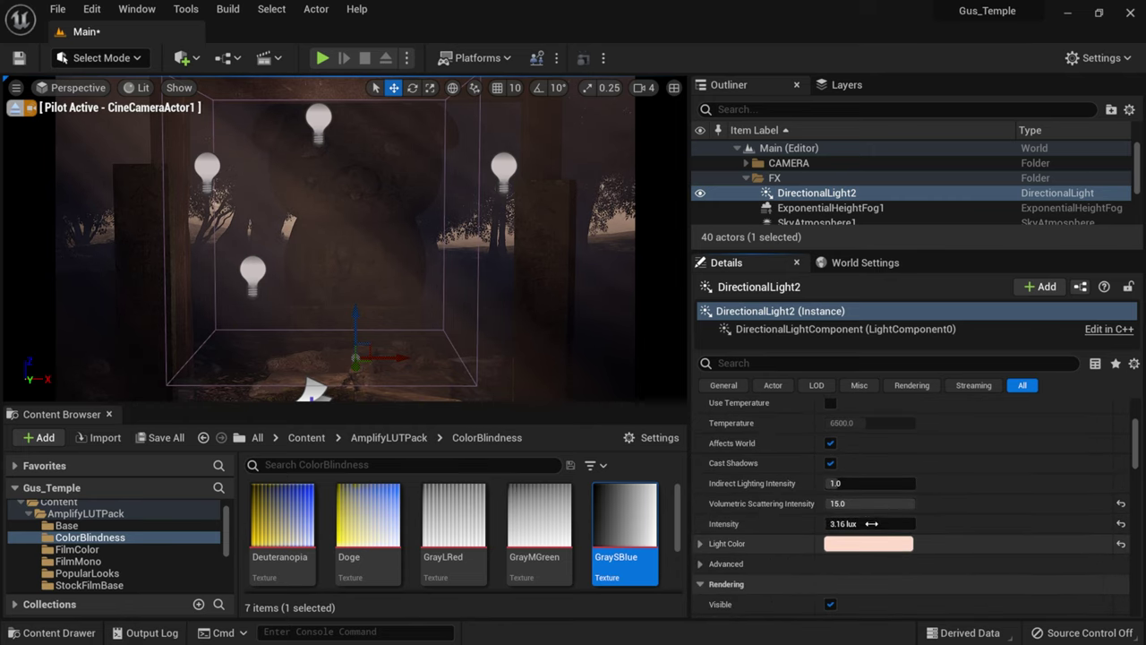
pyautogui.click(868, 523)
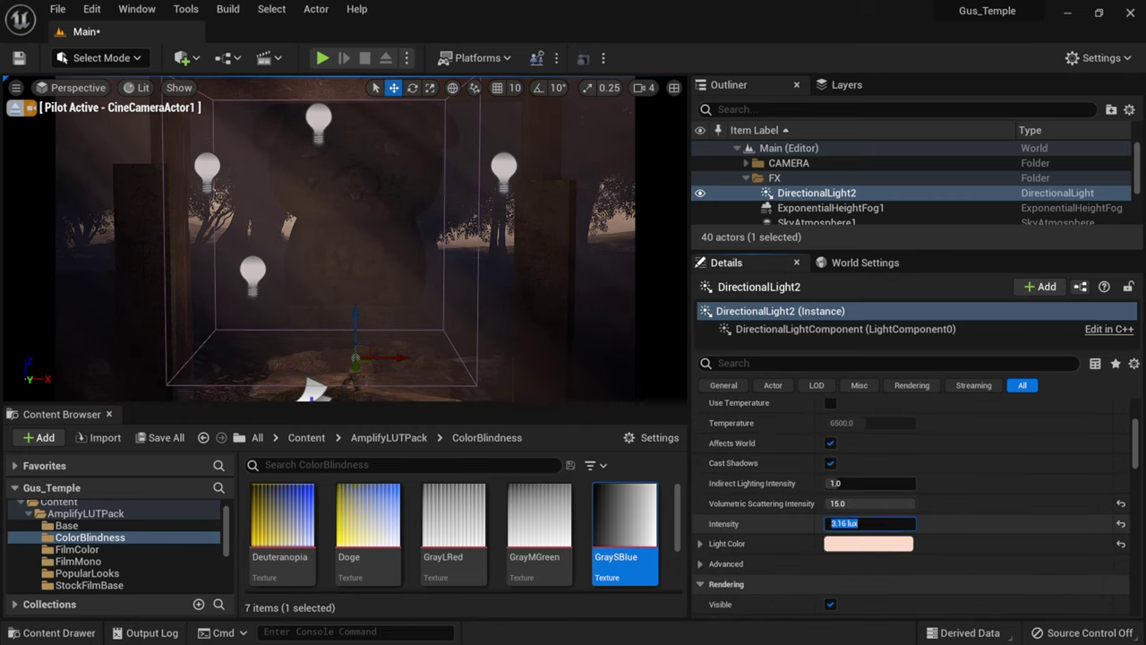
pyautogui.write('10')
pyautogui.press('Return')
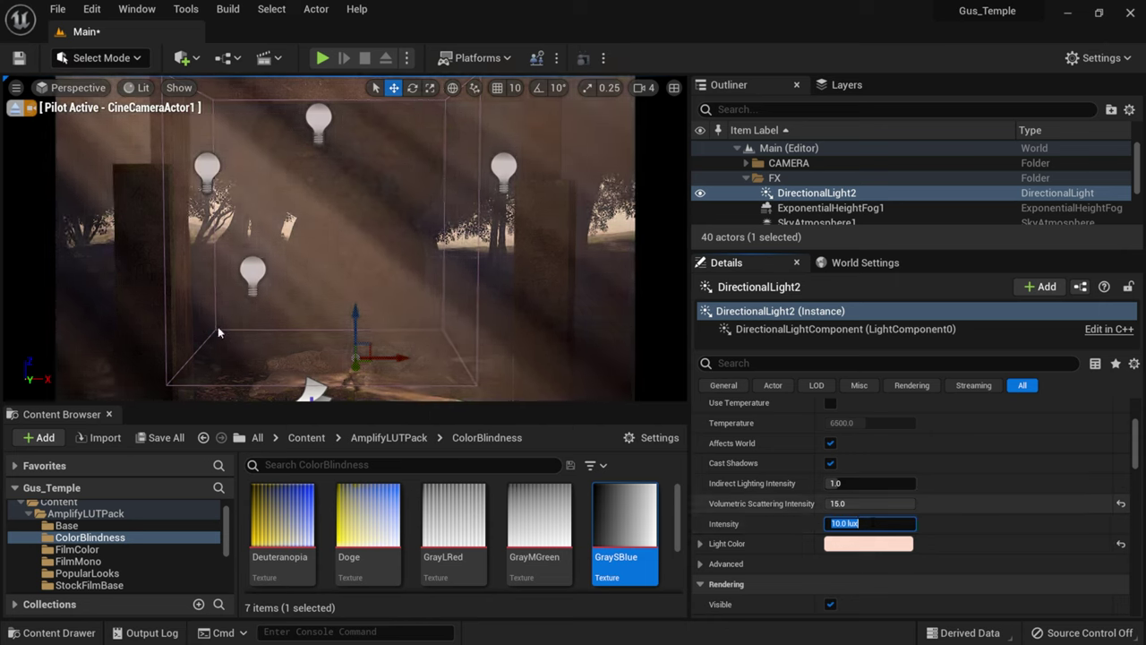
# Step: Select the PostProcessVolume again and collapse the advanced Bloom settings
pyautogui.moveTo(884, 256); pyautogui.dragTo(885, 383)
pyautogui.click(826, 318)
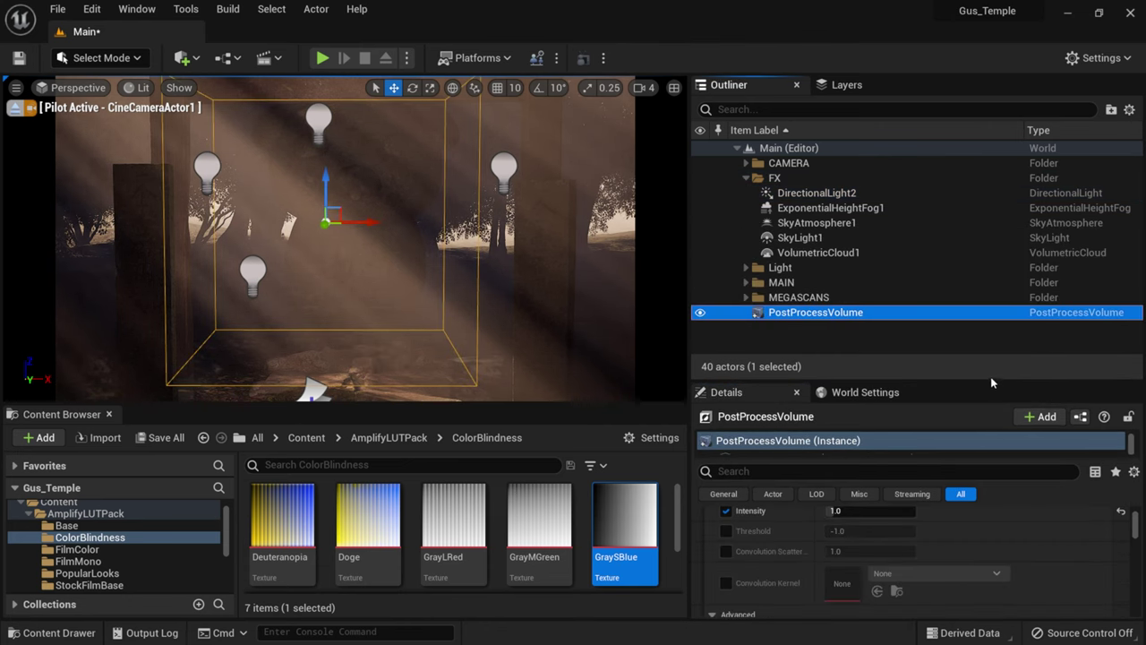
pyautogui.moveTo(988, 380); pyautogui.dragTo(987, 200)
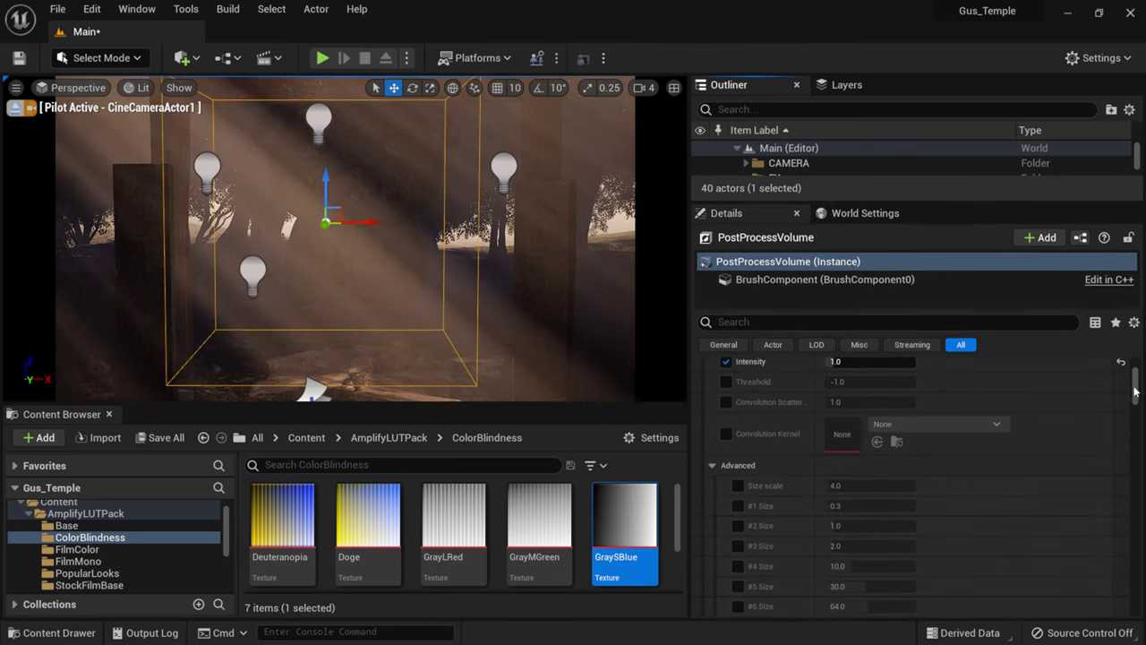
pyautogui.click(715, 465)
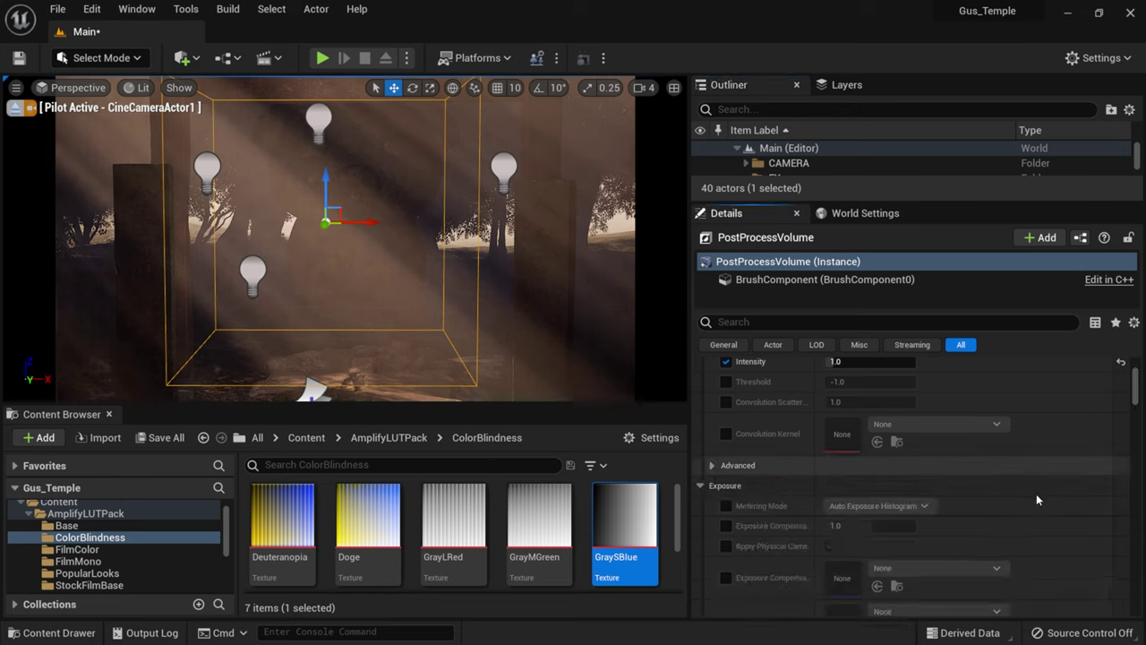
# Step: Try a Chromatic Aberration Intensity of 5.0, return it to 0.0, disable the override, and collapse the group
pyautogui.scroll(-5, 1035, 499)
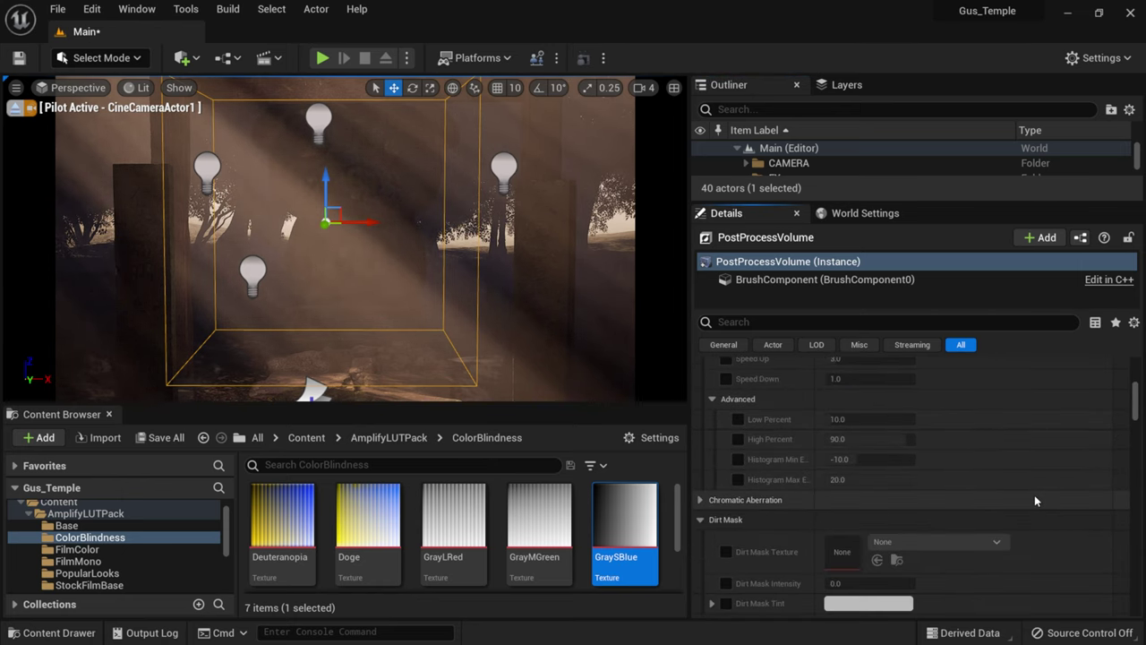
pyautogui.scroll(-3, 1034, 500)
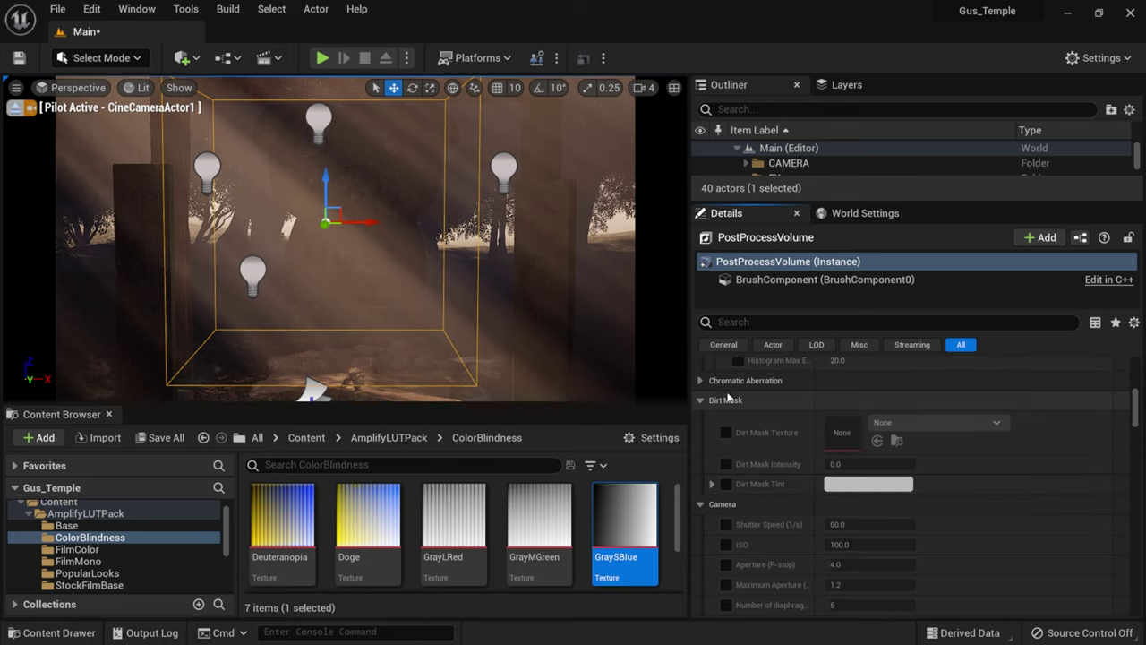
pyautogui.click(700, 381)
pyautogui.click(725, 400)
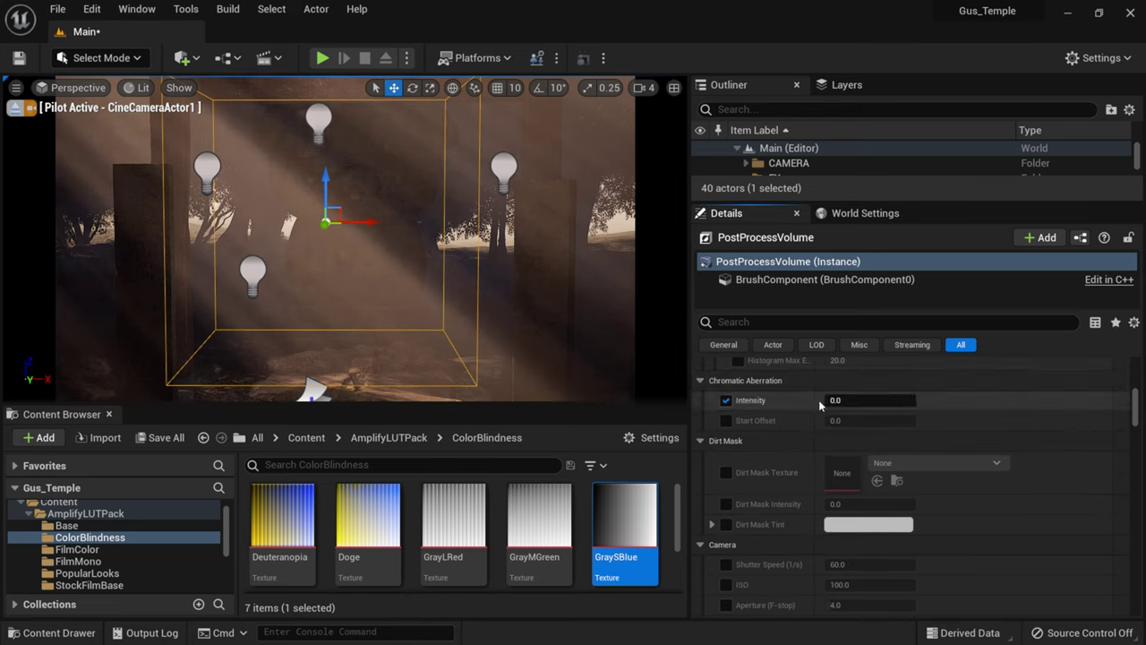
pyautogui.click(846, 400)
pyautogui.write('5')
pyautogui.press('Return')
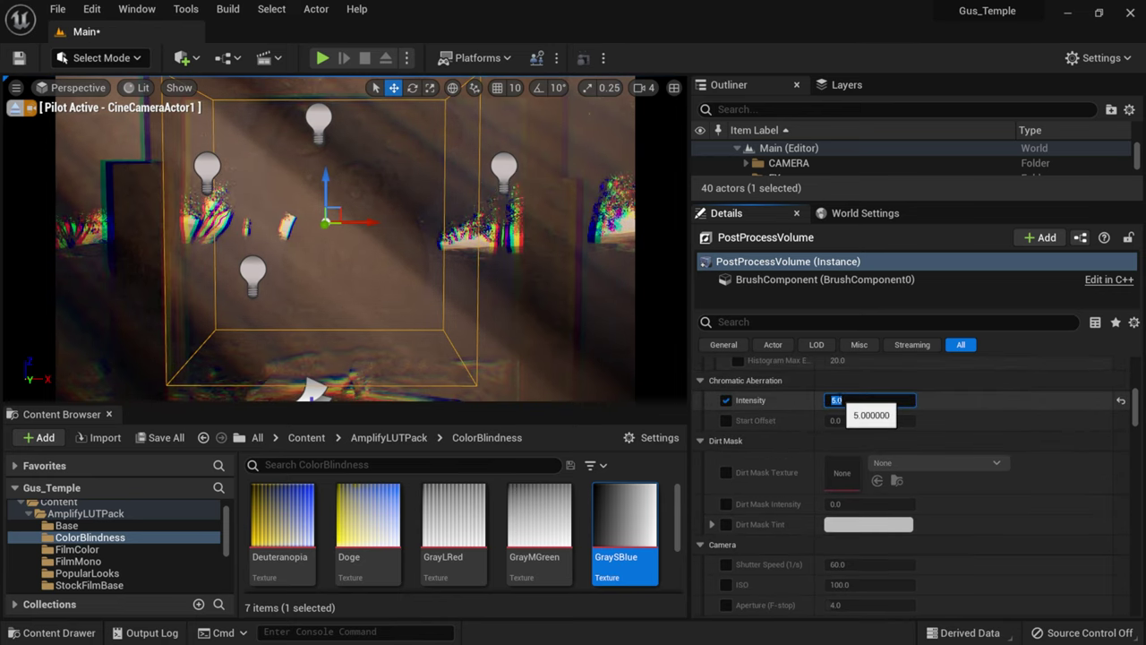
pyautogui.write('0')
pyautogui.press('Return')
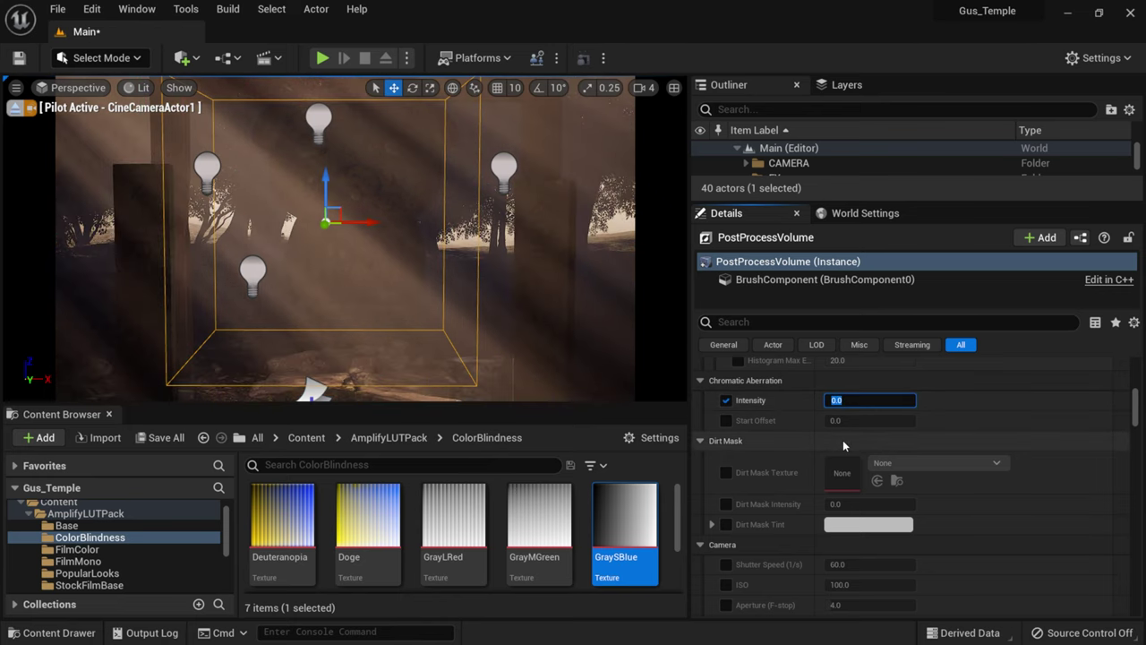
pyautogui.click(726, 400)
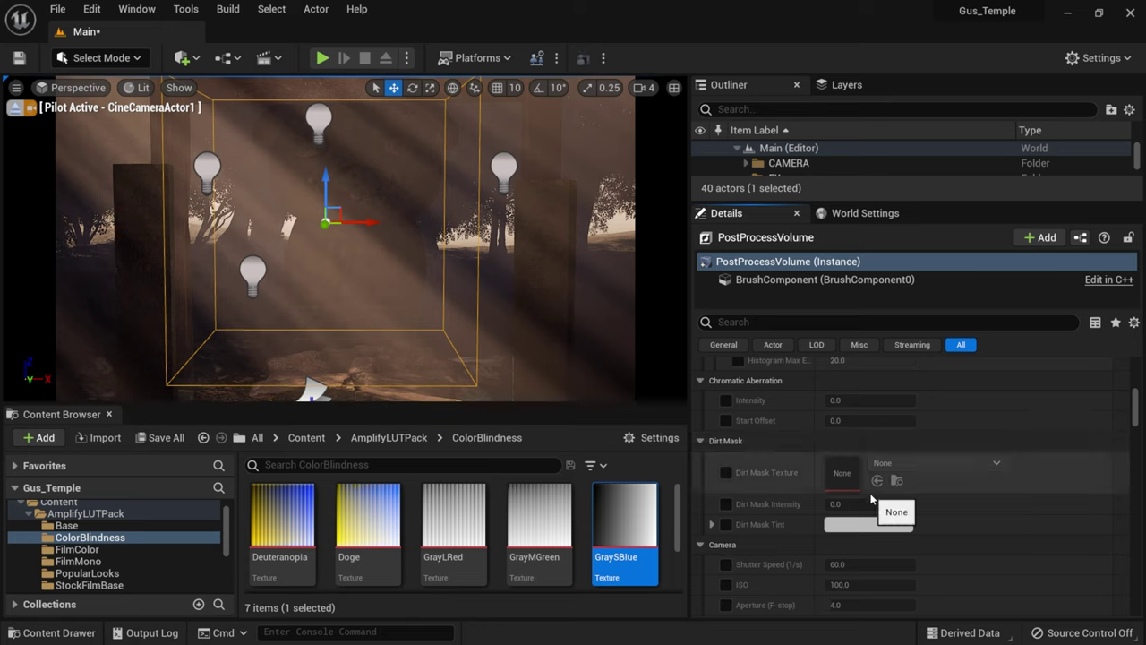
pyautogui.scroll(-2, 850, 497)
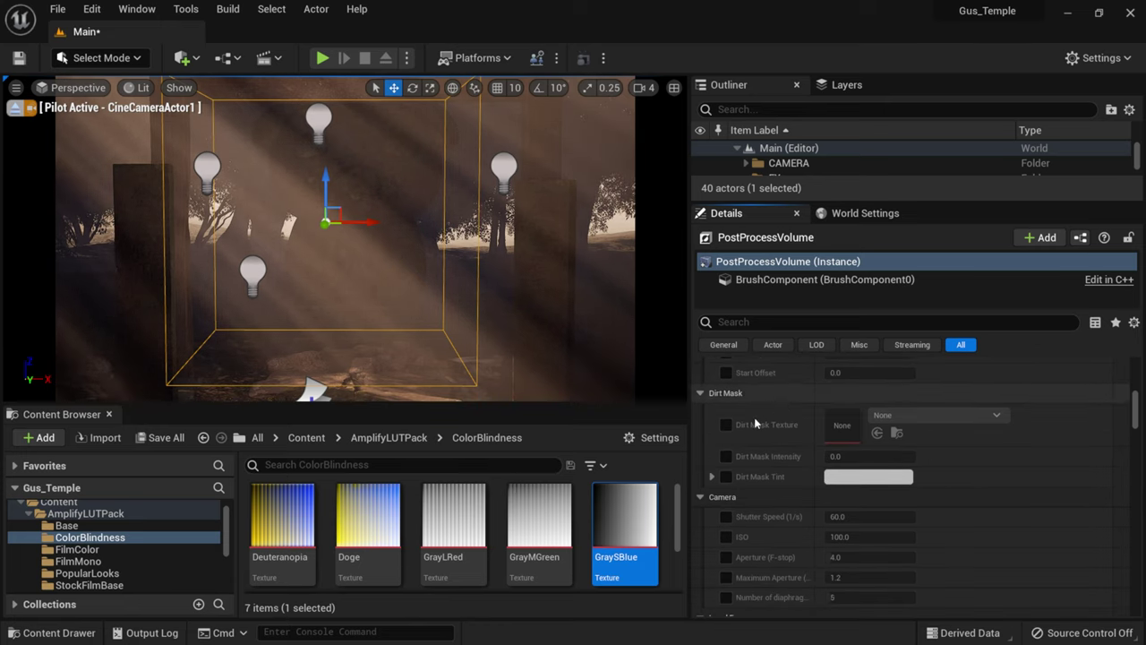
pyautogui.scroll(2, 755, 422)
pyautogui.click(703, 380)
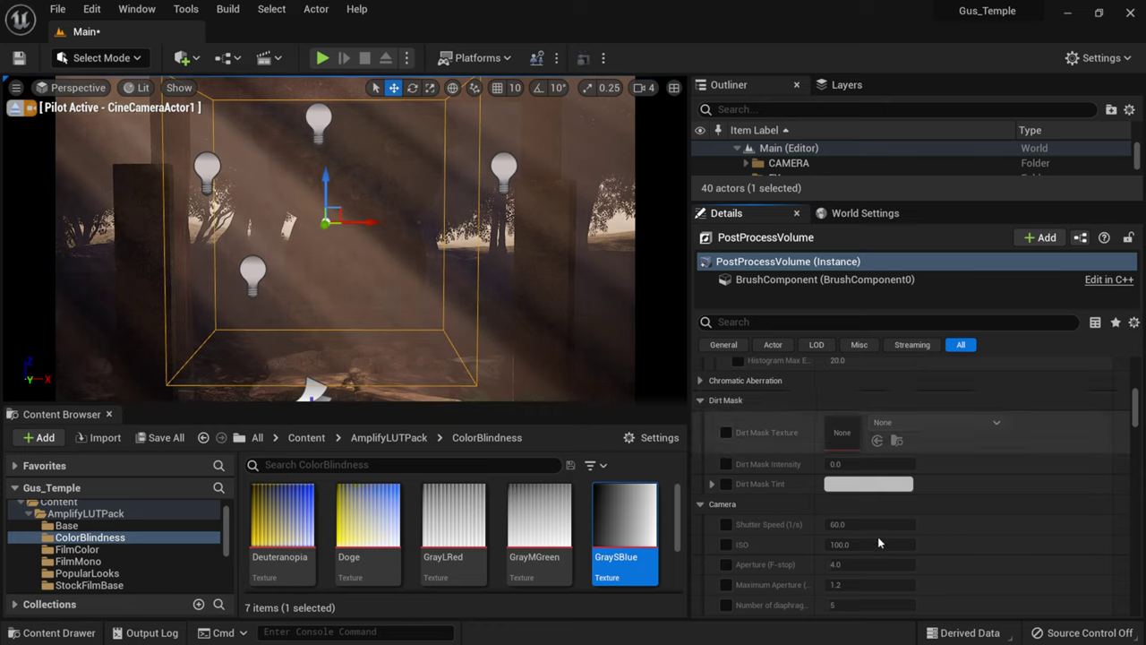
# Step: Try the Dirt Mask Texture and Dirt Mask Intensity overrides, disable both again, and collapse Dirt Mask
pyautogui.click(725, 433)
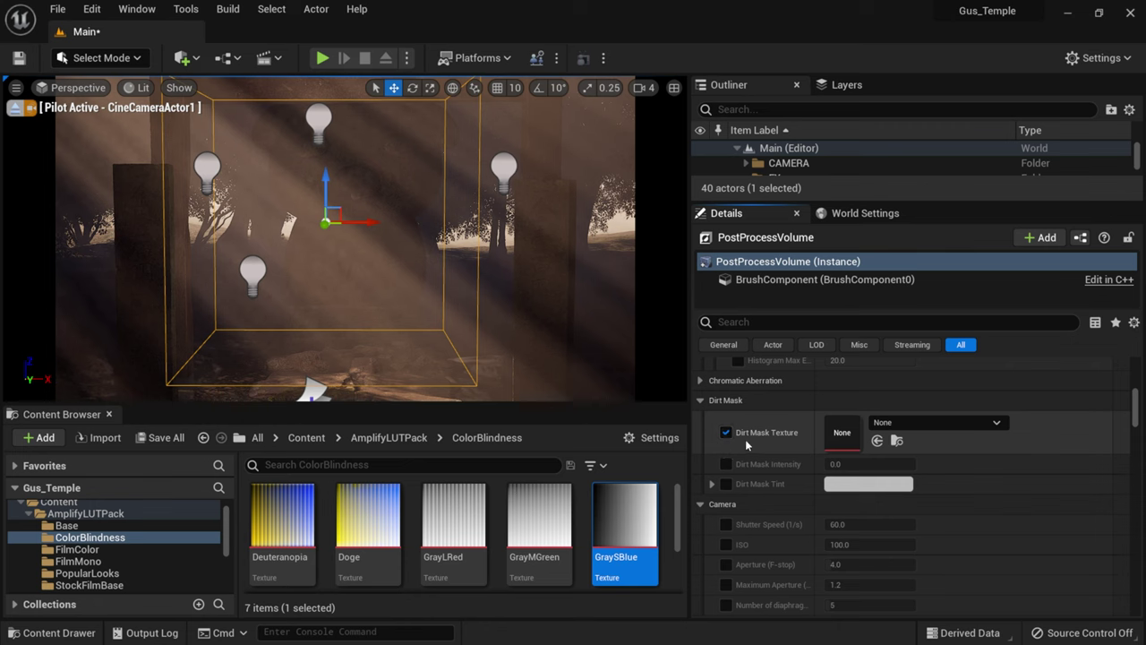
pyautogui.click(897, 425)
pyautogui.moveTo(857, 458); pyautogui.dragTo(1038, 424)
pyautogui.click(932, 440)
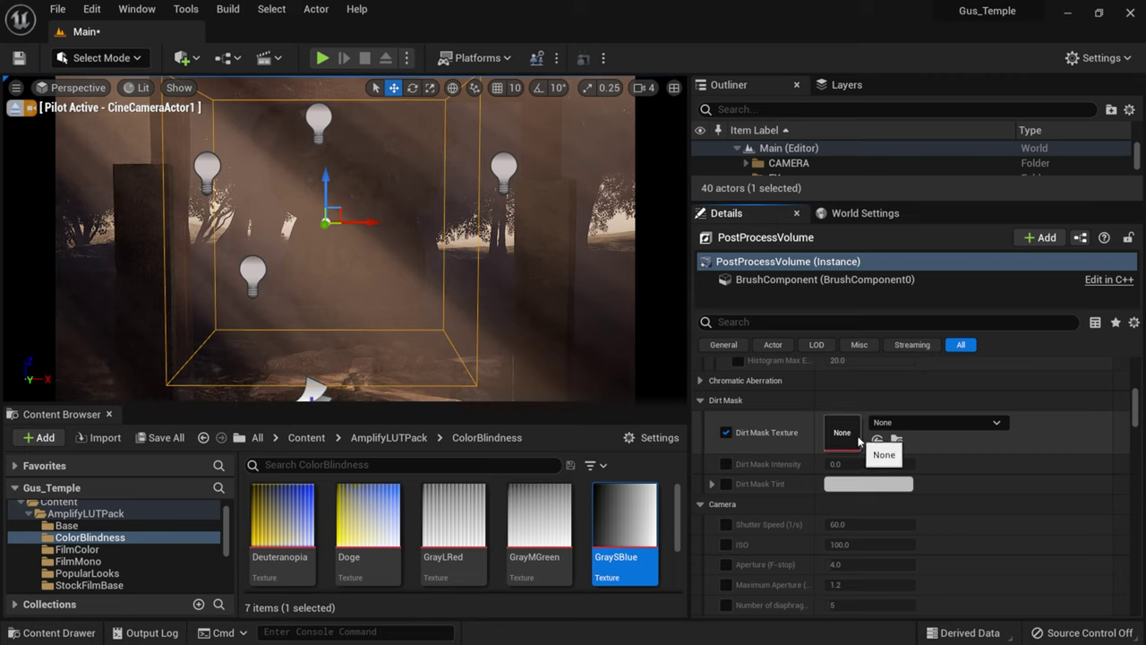
pyautogui.click(727, 464)
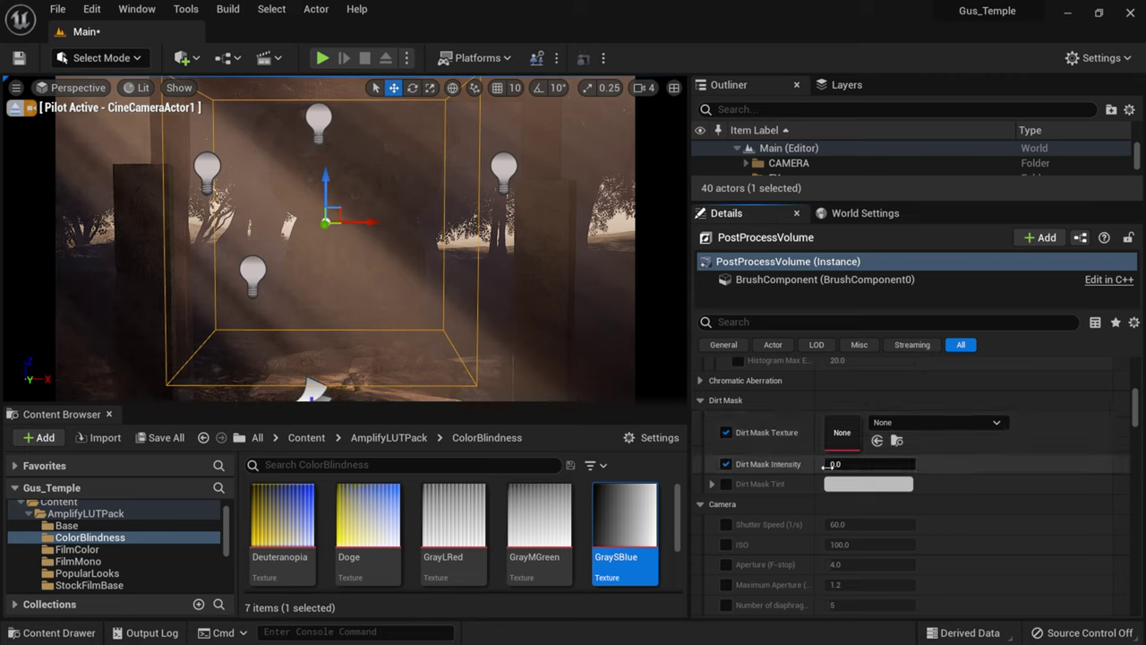
pyautogui.click(726, 433)
pyautogui.click(729, 466)
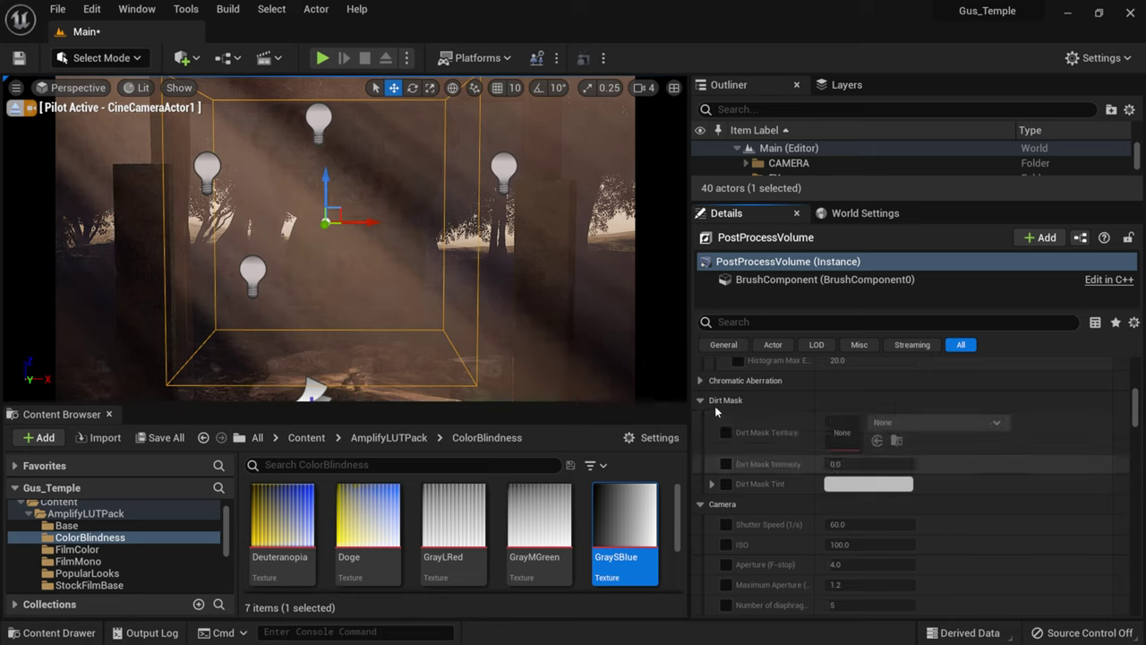
pyautogui.click(701, 400)
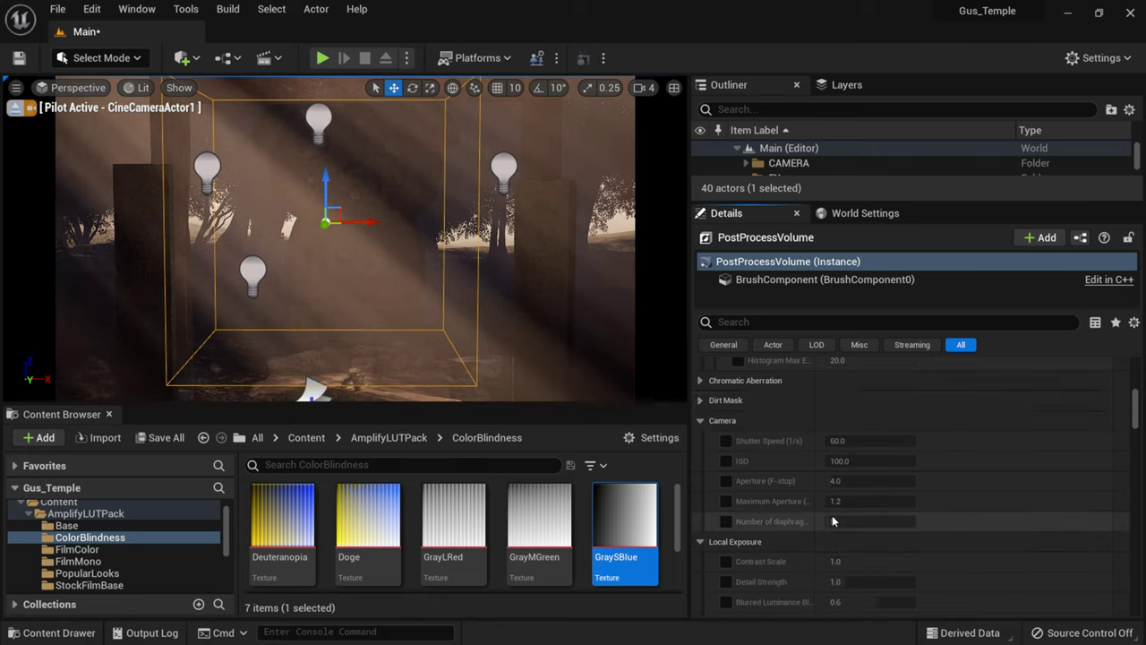
# Step: Expand Contrast in the Global Color Grading settings and widen the Details area to show its full color controls
pyautogui.scroll(-1, 815, 520)
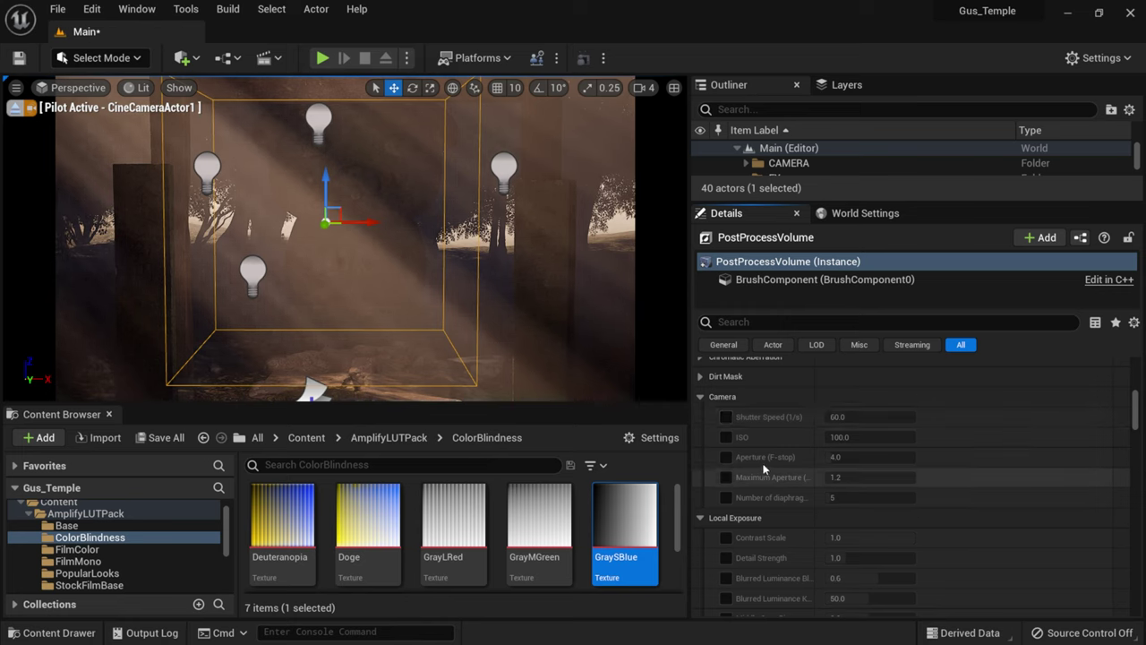
pyautogui.scroll(-3, 887, 497)
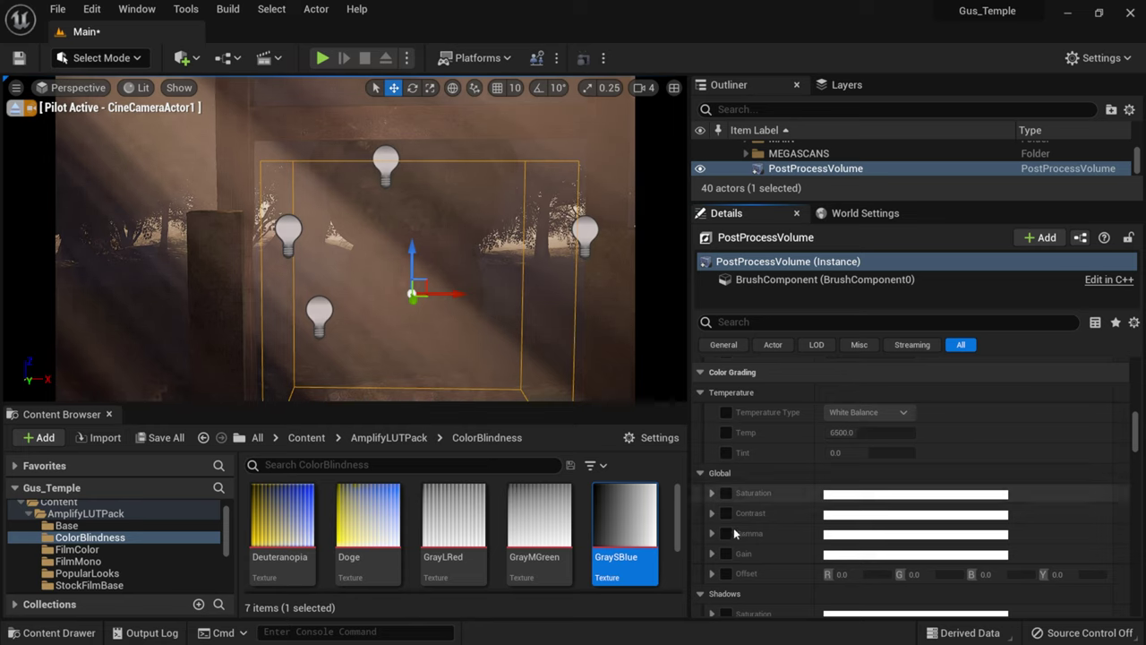
pyautogui.click(711, 514)
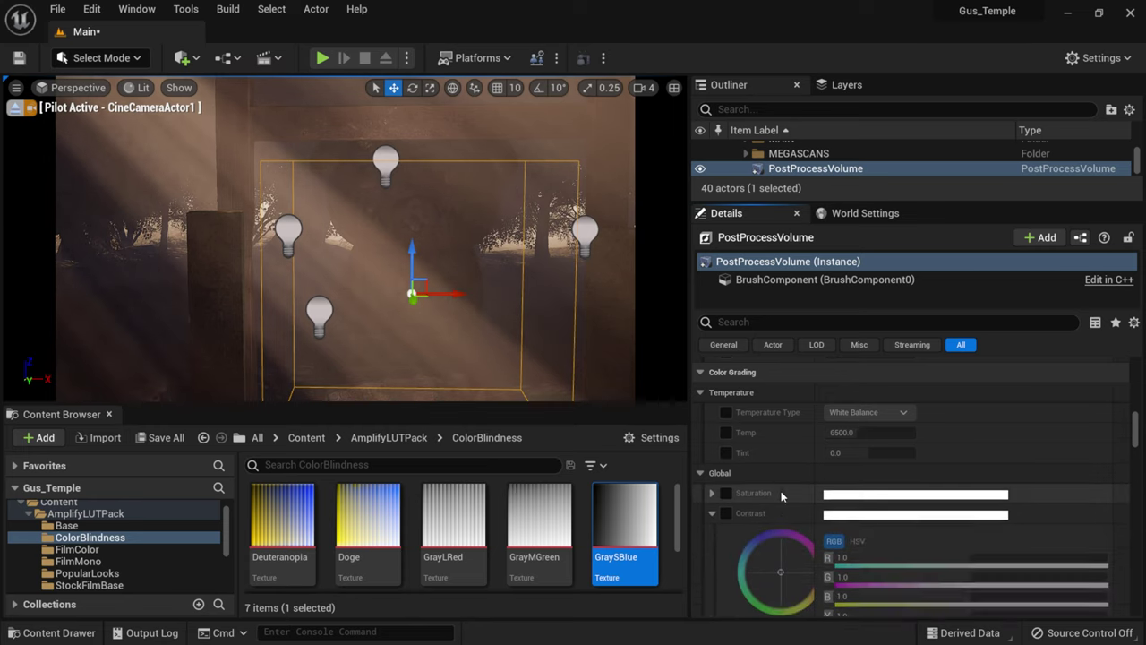
pyautogui.scroll(-3, 698, 508)
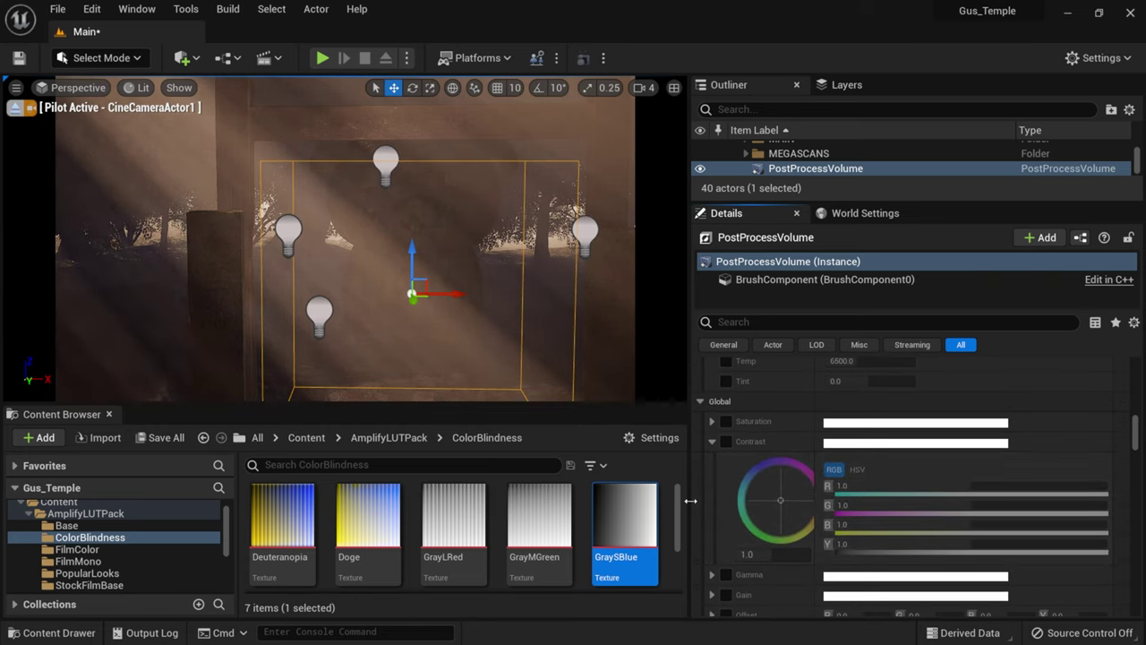
pyautogui.moveTo(692, 500); pyautogui.dragTo(581, 500)
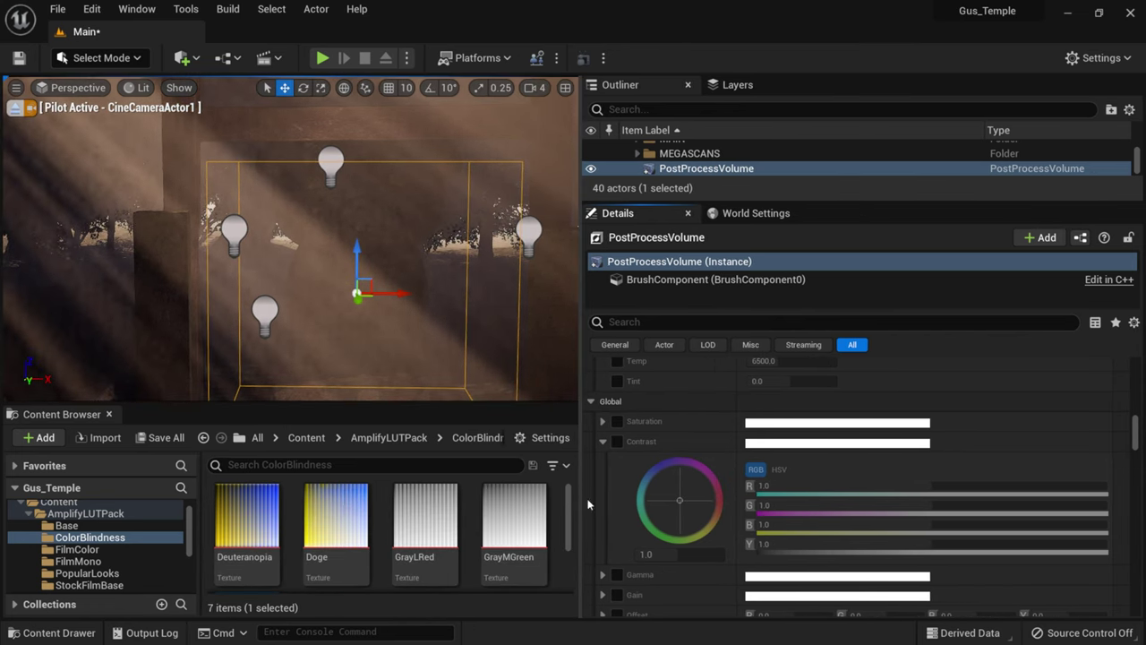
pyautogui.scroll(-1, 794, 451)
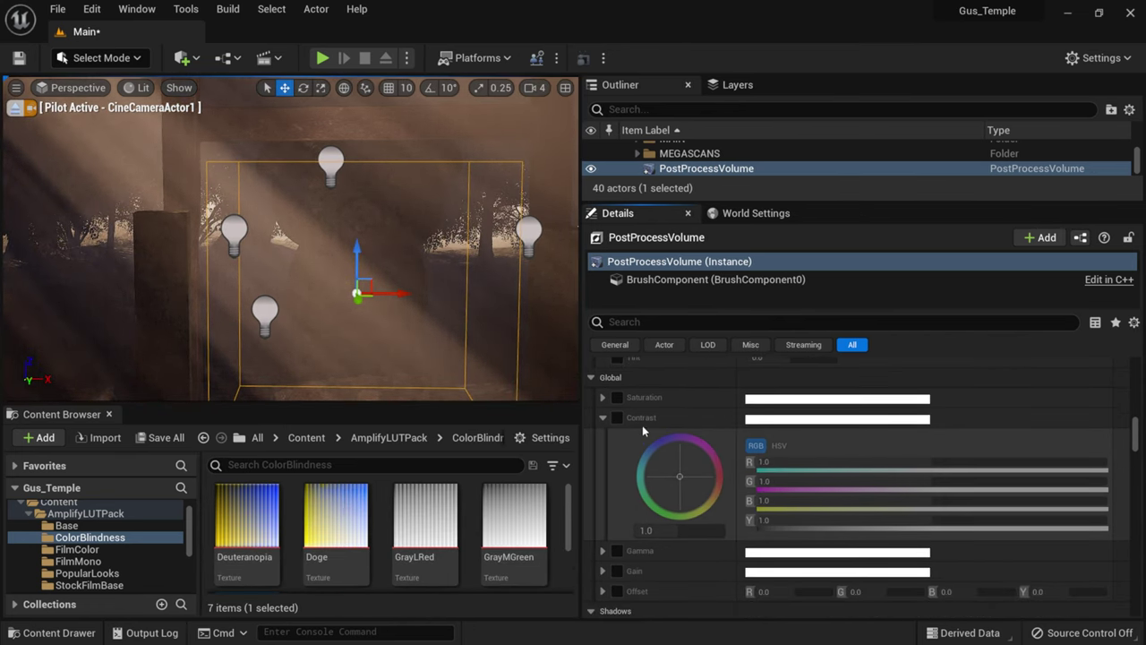
# Step: Enable the global Contrast override, try an overall value of 2.0, and set it to 1.1
pyautogui.click(616, 417)
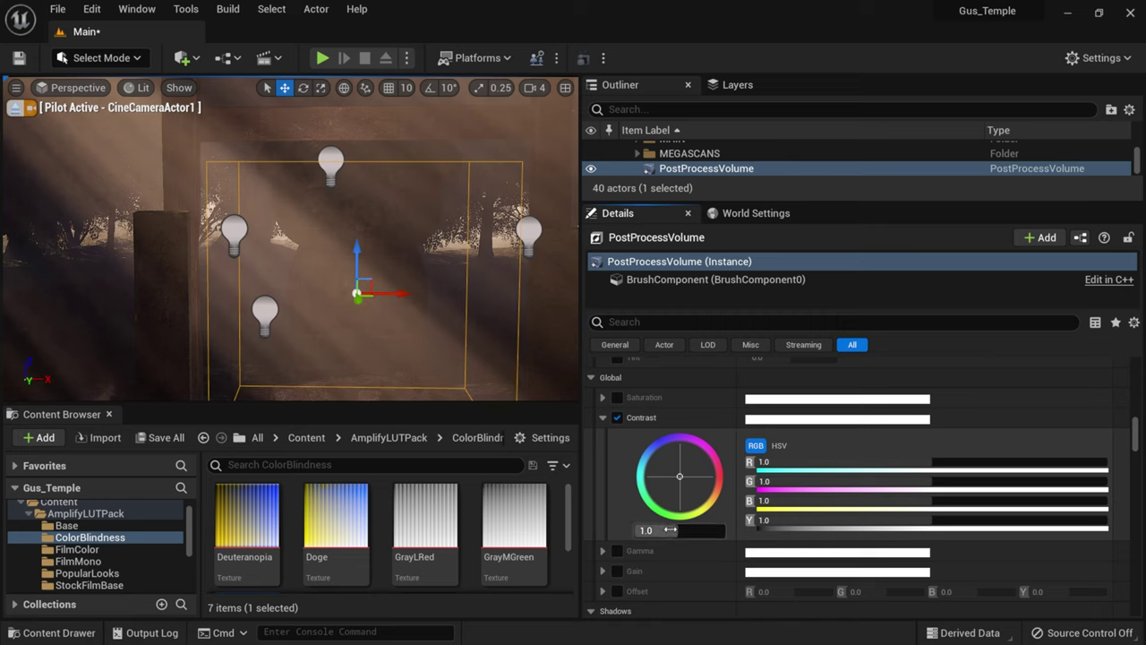
pyautogui.click(654, 530)
pyautogui.write('2')
pyautogui.press('Return')
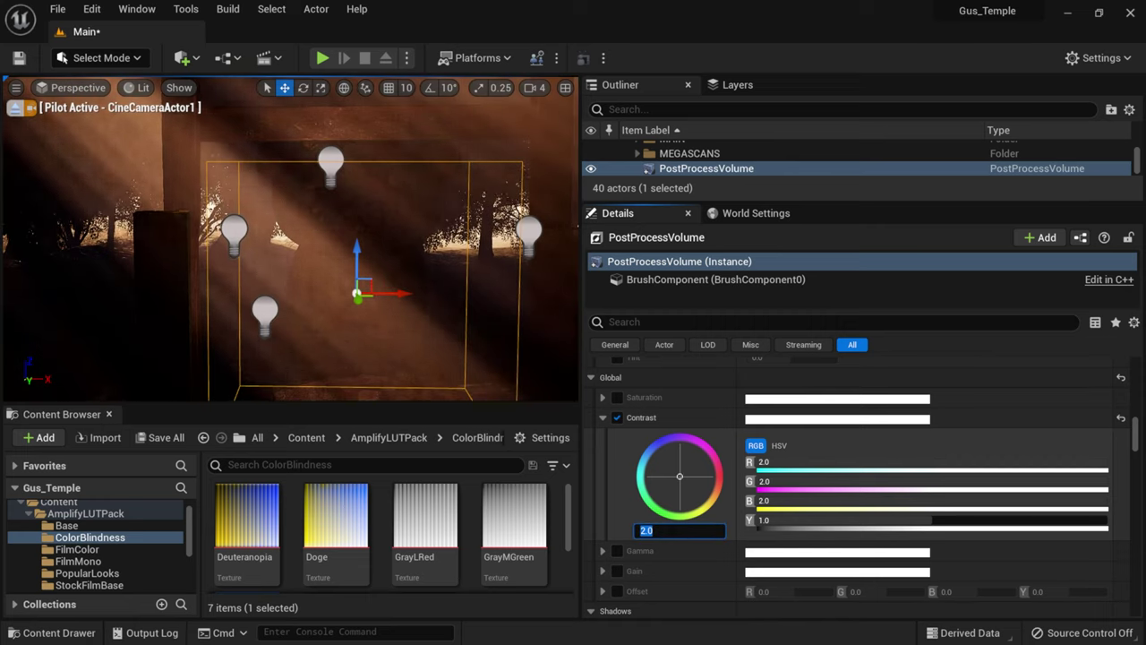
pyautogui.write('1.1')
pyautogui.press('Return')
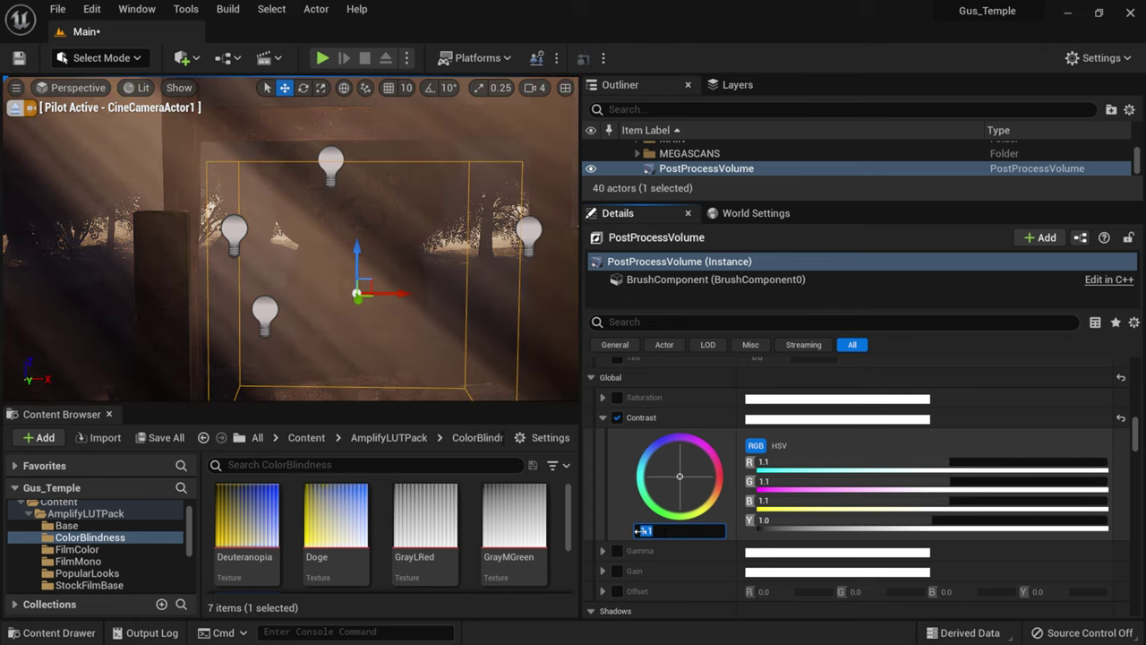
# Step: Enable the global Saturation override, try overall values of 0 and 50, return it to 1.0, and disable the override
pyautogui.click(617, 398)
pyautogui.click(604, 397)
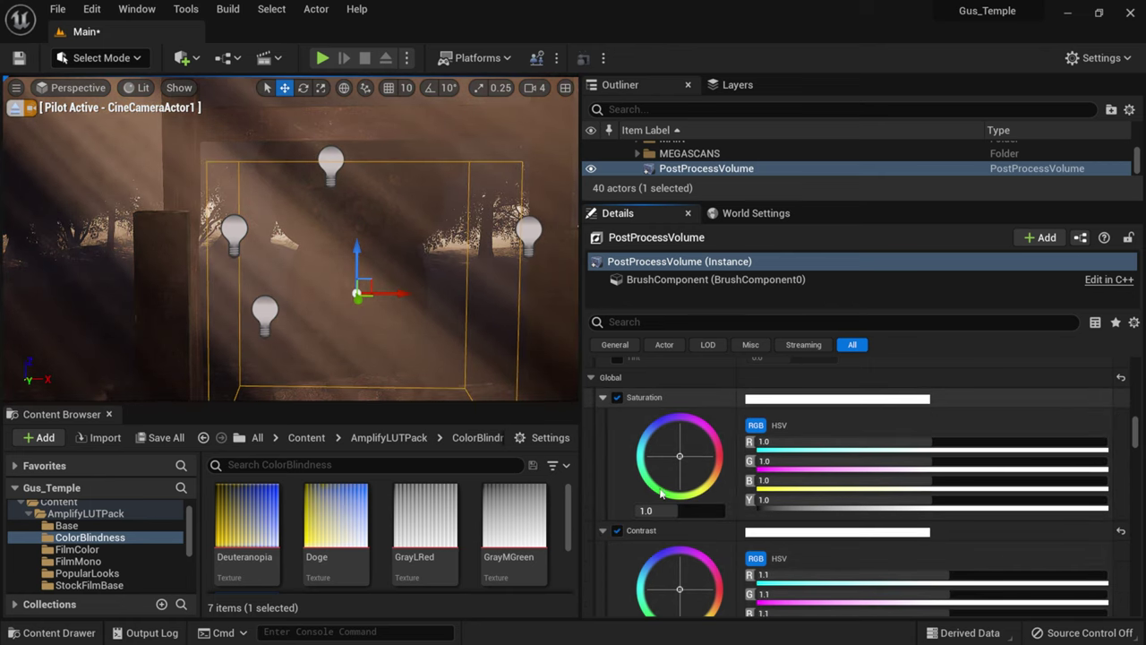
pyautogui.click(656, 509)
pyautogui.write('0')
pyautogui.press('Return')
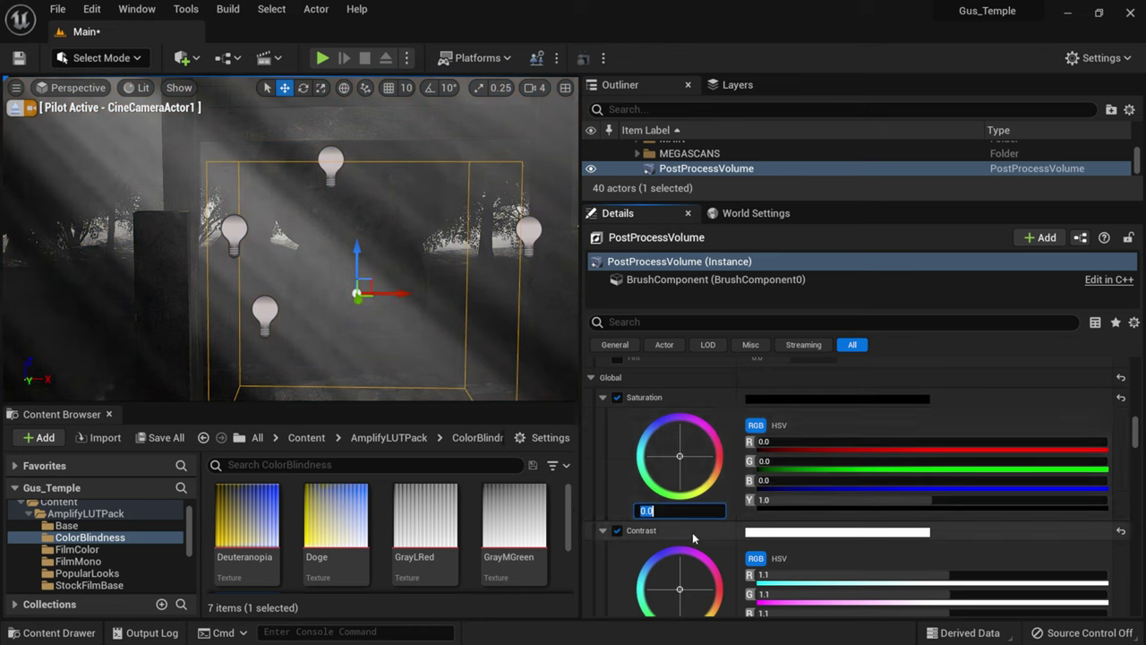
pyautogui.write('50')
pyautogui.press('Return')
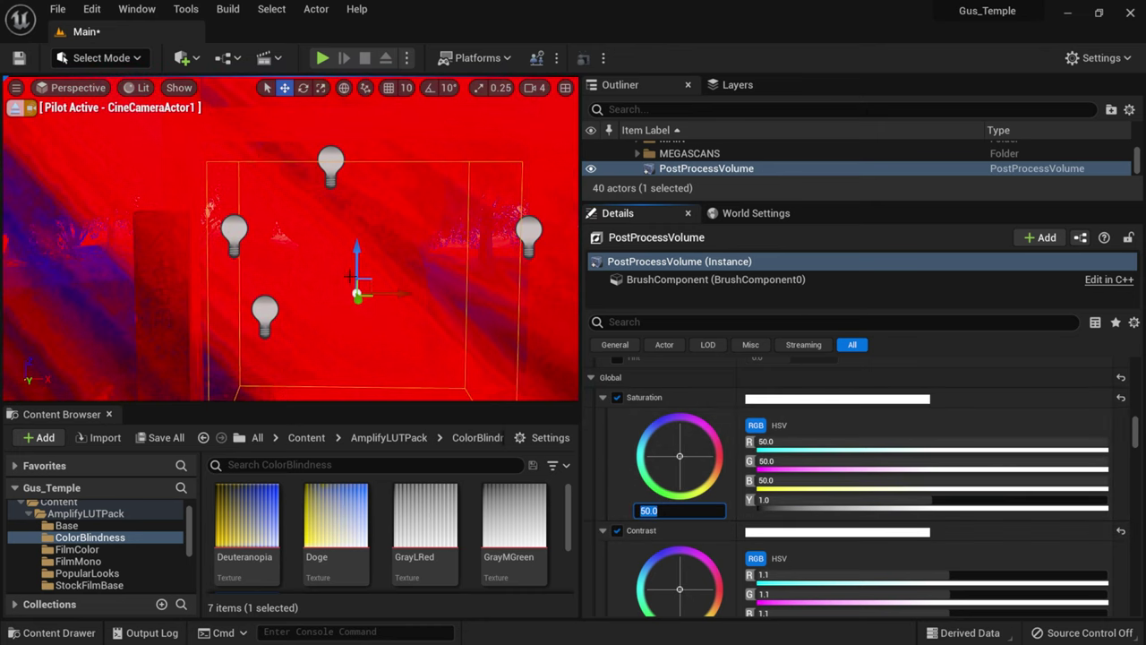
pyautogui.write('1')
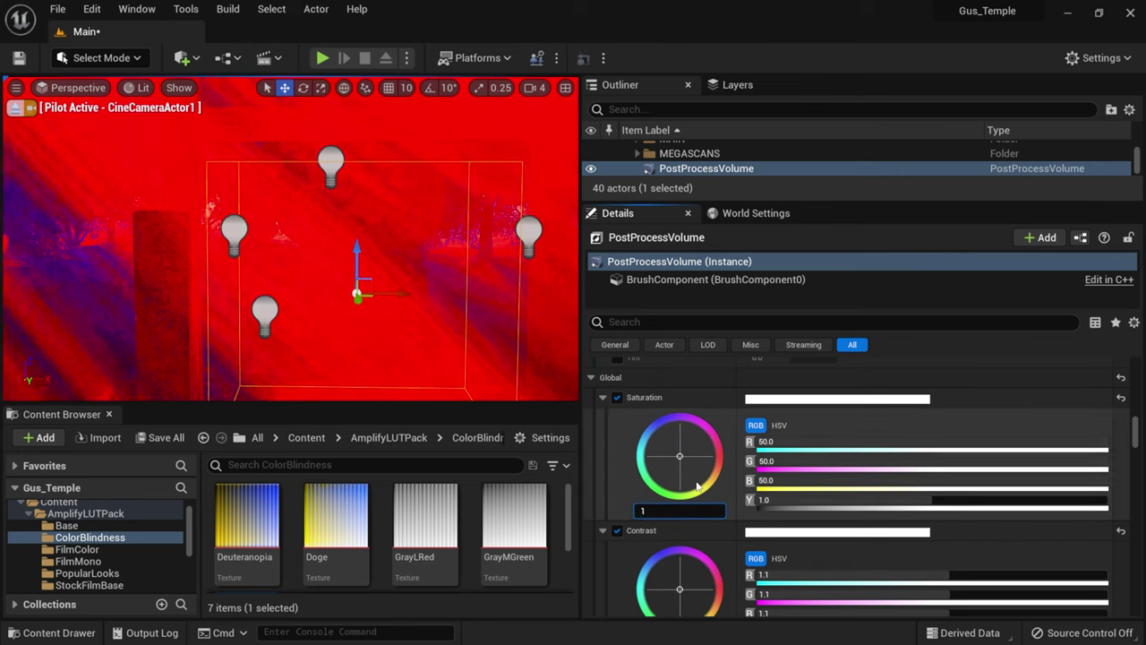
pyautogui.press('Return')
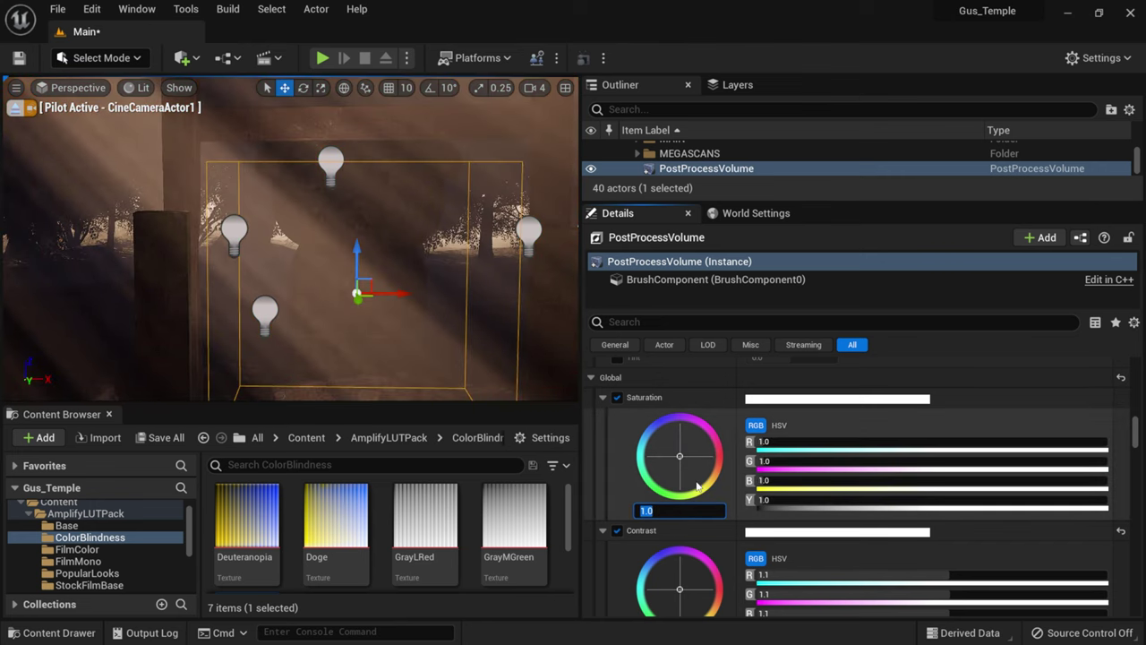
pyautogui.click(617, 397)
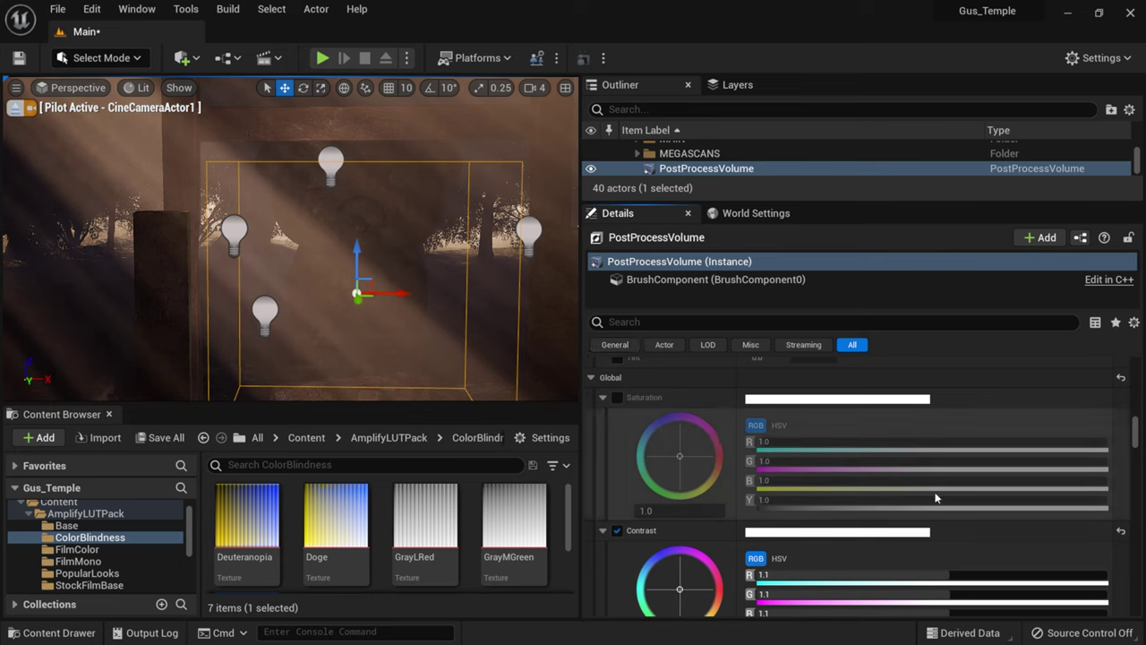
# Step: Look through the Shadows, Midtones, Highlights and Misc color grading settings of the post process volume
pyautogui.scroll(-3, 934, 499)
pyautogui.scroll(-7, 736, 461)
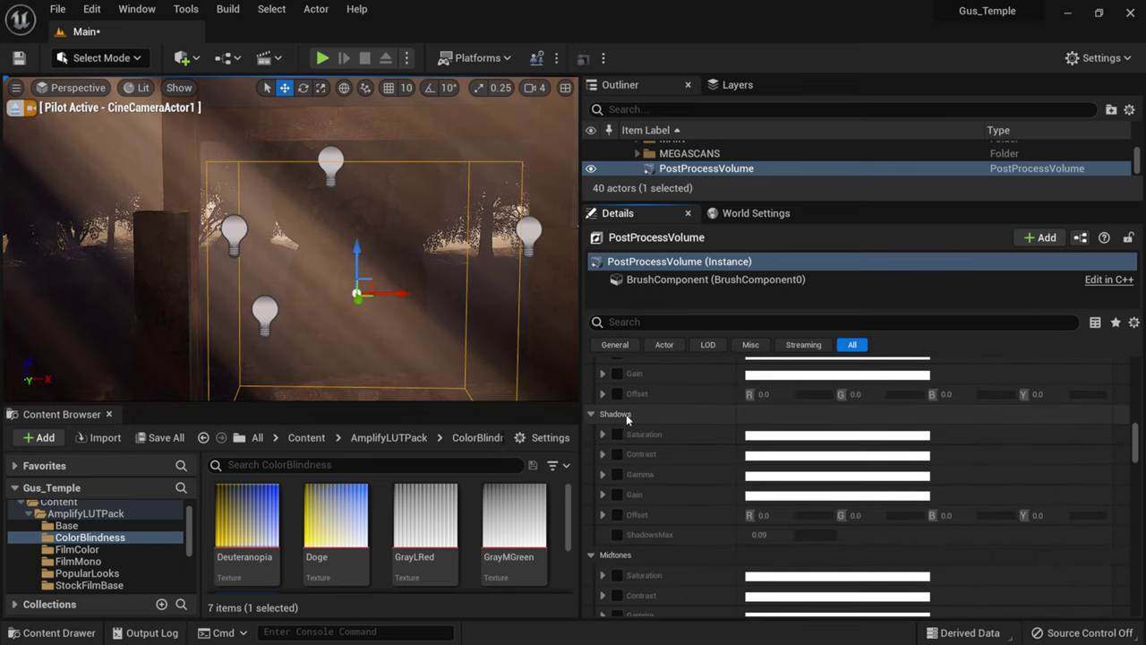
pyautogui.scroll(-7, 637, 480)
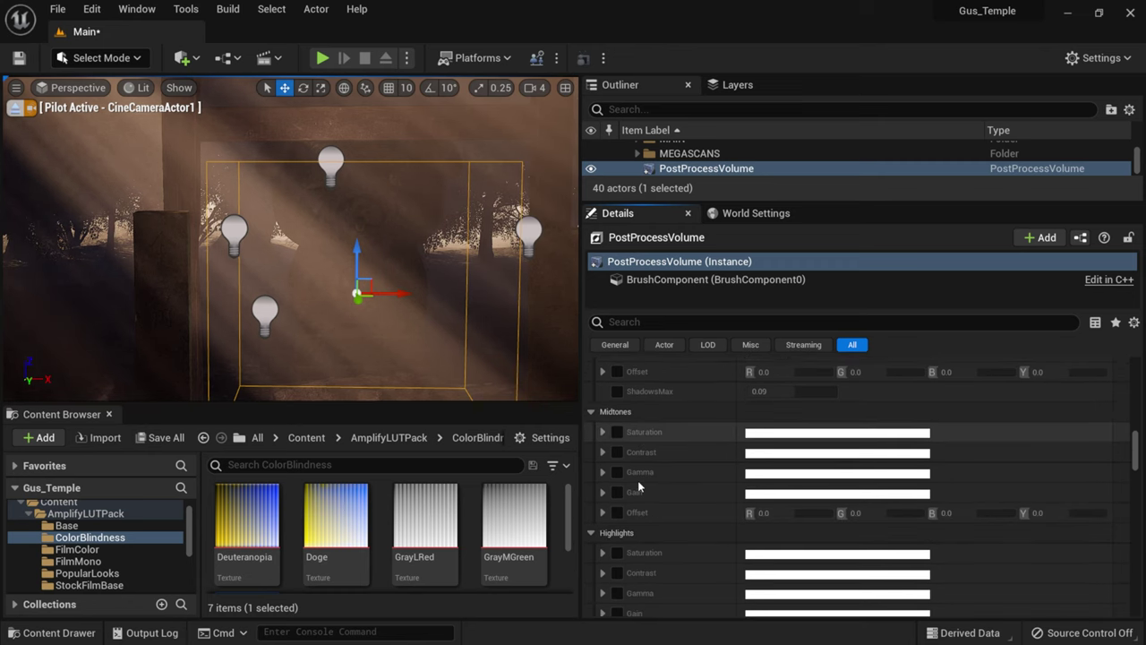
pyautogui.scroll(-6, 642, 484)
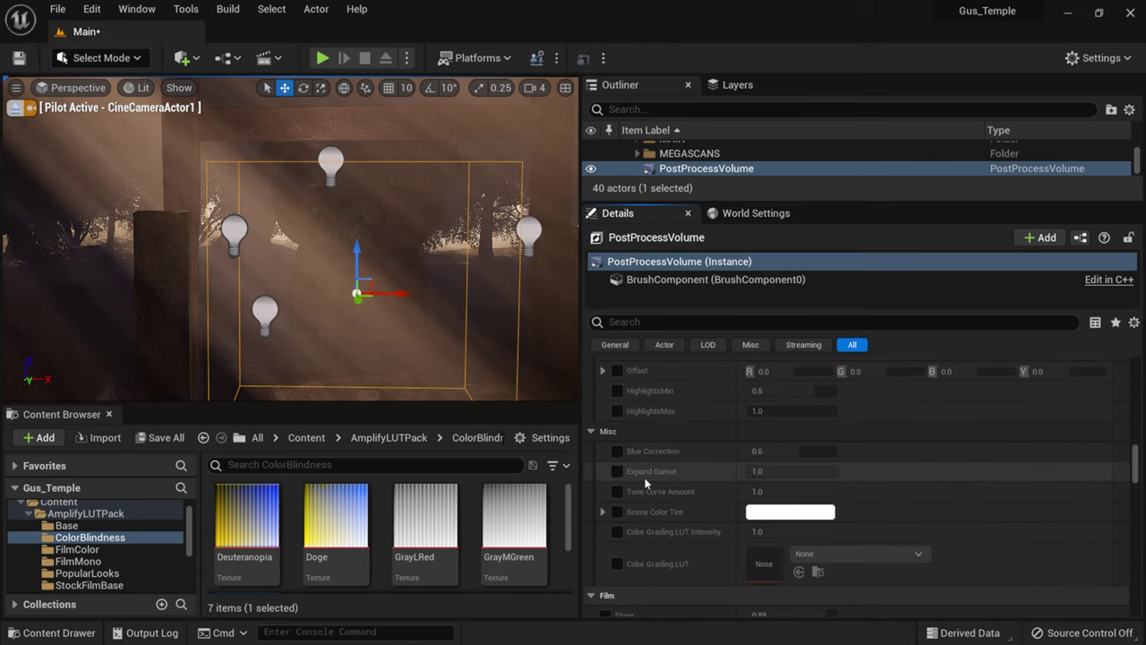
pyautogui.scroll(-1, 643, 476)
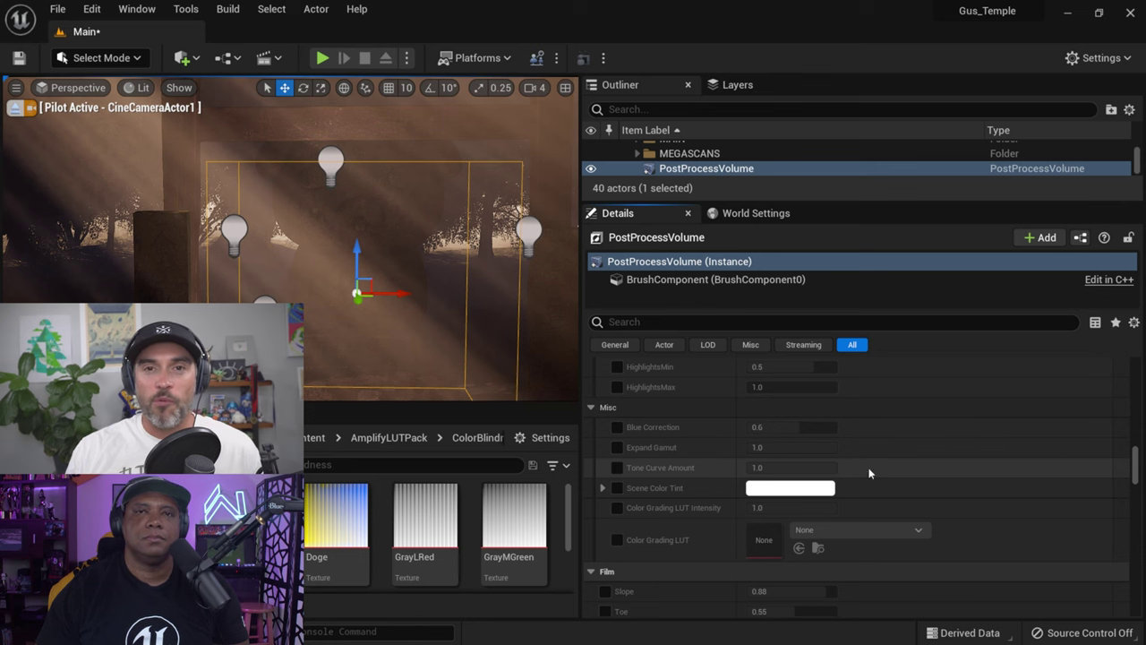
pyautogui.moveTo(1135, 456)
pyautogui.mouseDown()
pyautogui.moveTo(1135, 481)
pyautogui.moveTo(1135, 463)
pyautogui.mouseUp()
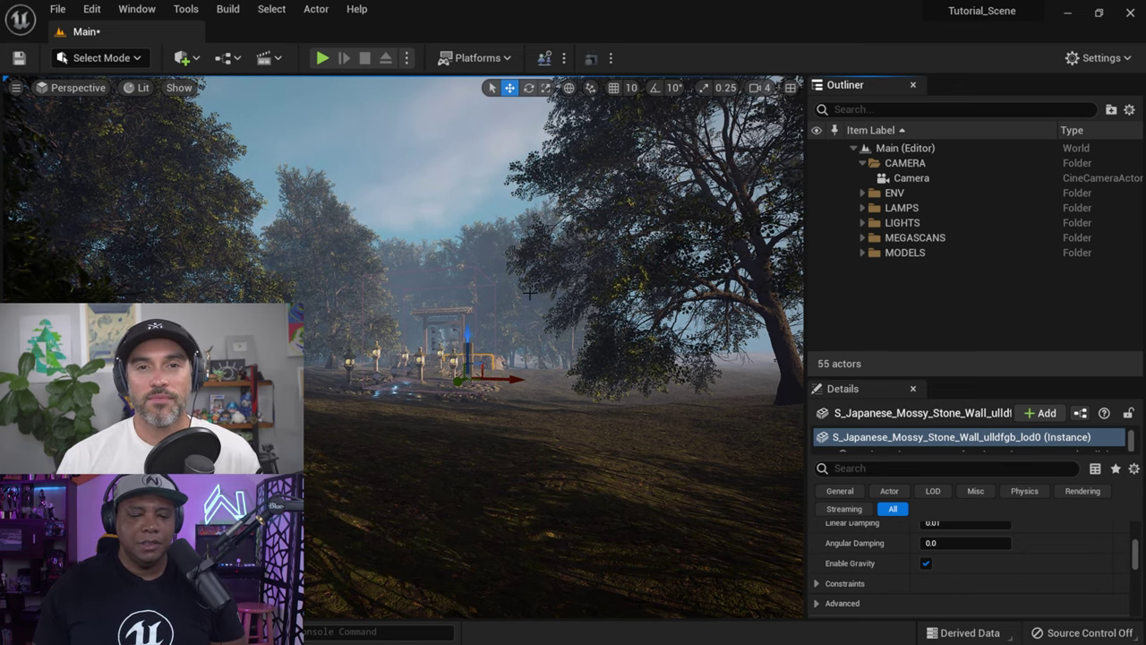
# Step: Switch to the Tutorial_Scene project, inspect the stone lanterns along the path, and select the point light inside one lantern
pyautogui.moveTo(555, 412); pyautogui.dragTo(541, 327)
pyautogui.moveTo(403, 340); pyautogui.dragTo(428, 369, button='right')
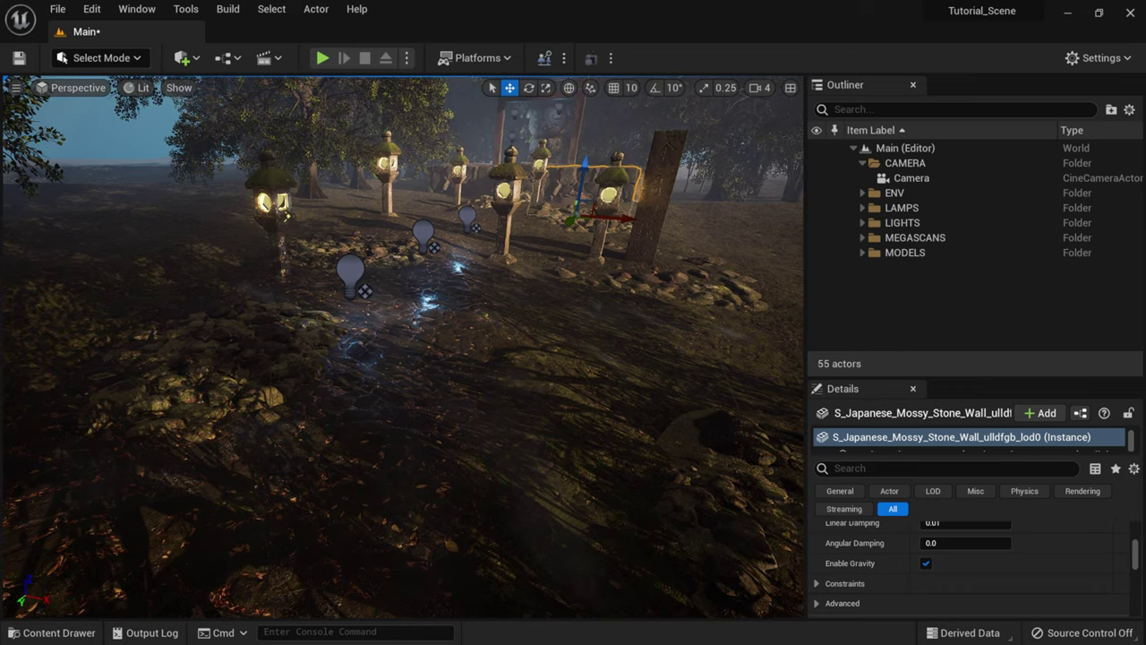
pyautogui.moveTo(428, 369); pyautogui.dragTo(438, 371, button='right')
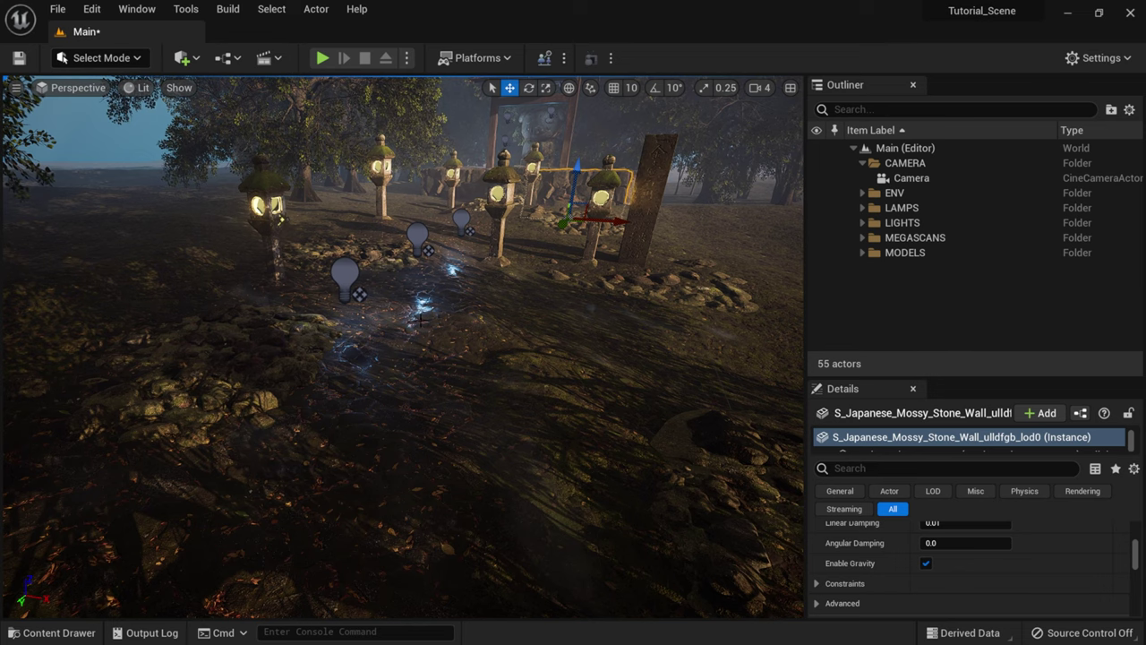
pyautogui.moveTo(439, 371); pyautogui.dragTo(387, 370, button='right')
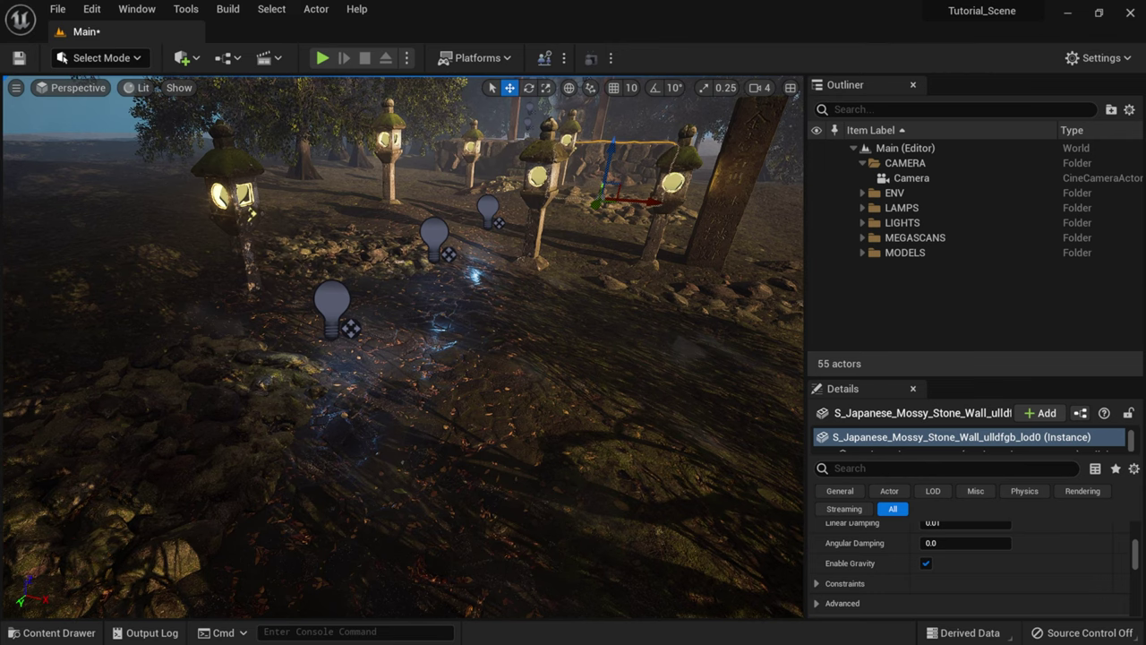
pyautogui.moveTo(252, 213); pyautogui.dragTo(259, 253, button='right')
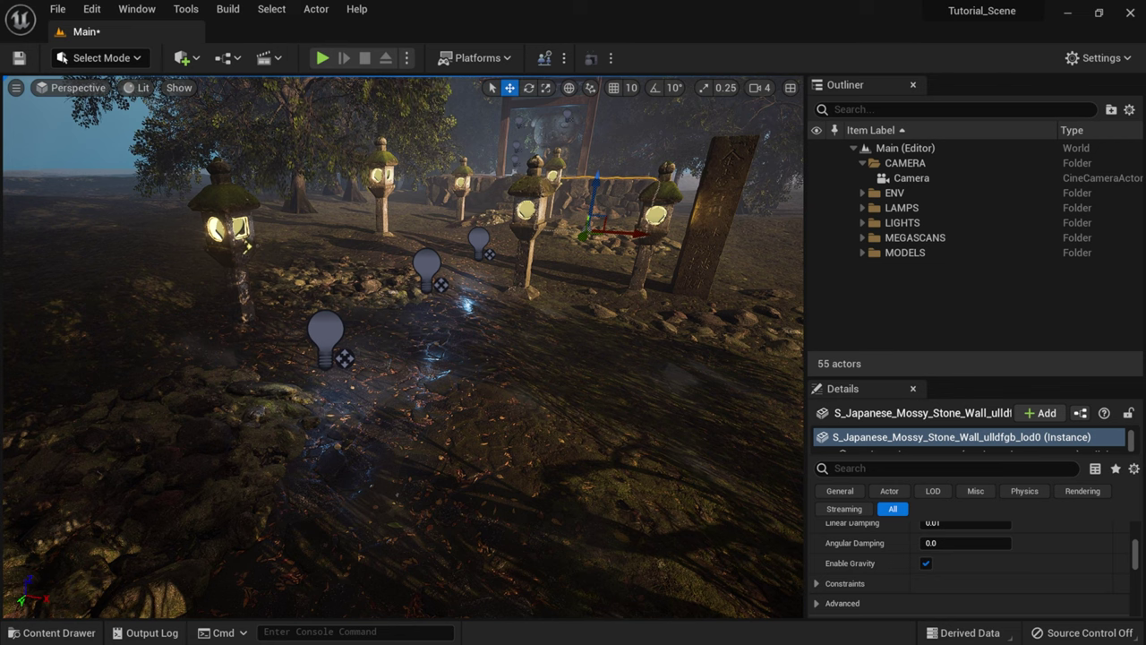
pyautogui.moveTo(241, 228); pyautogui.dragTo(396, 216, button='right')
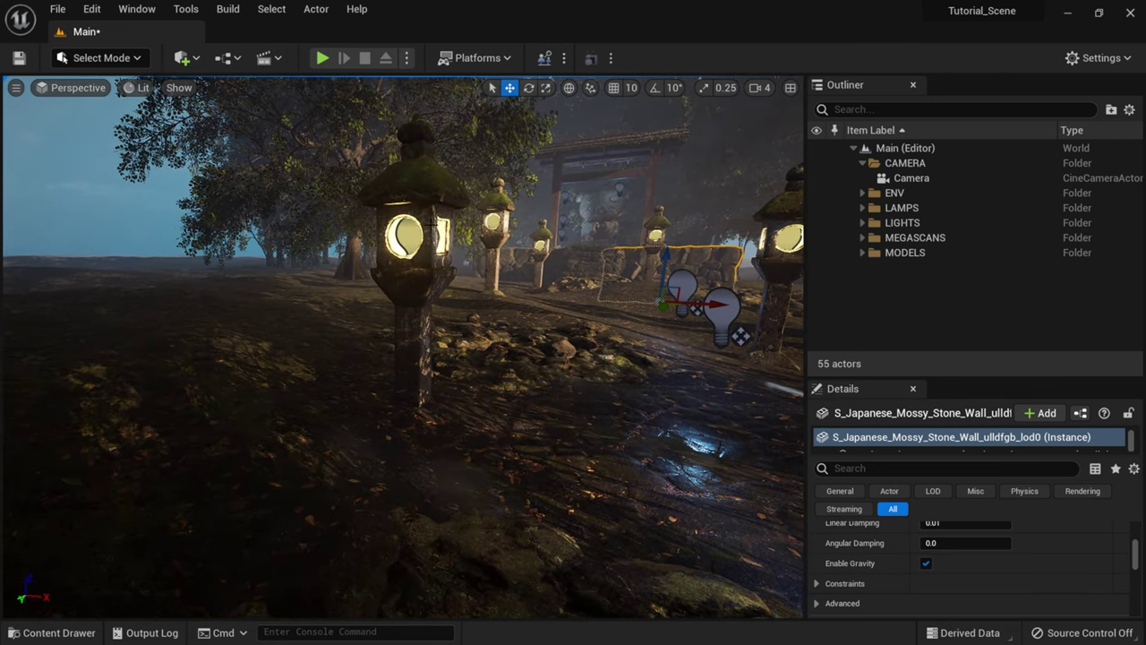
pyautogui.click(433, 225)
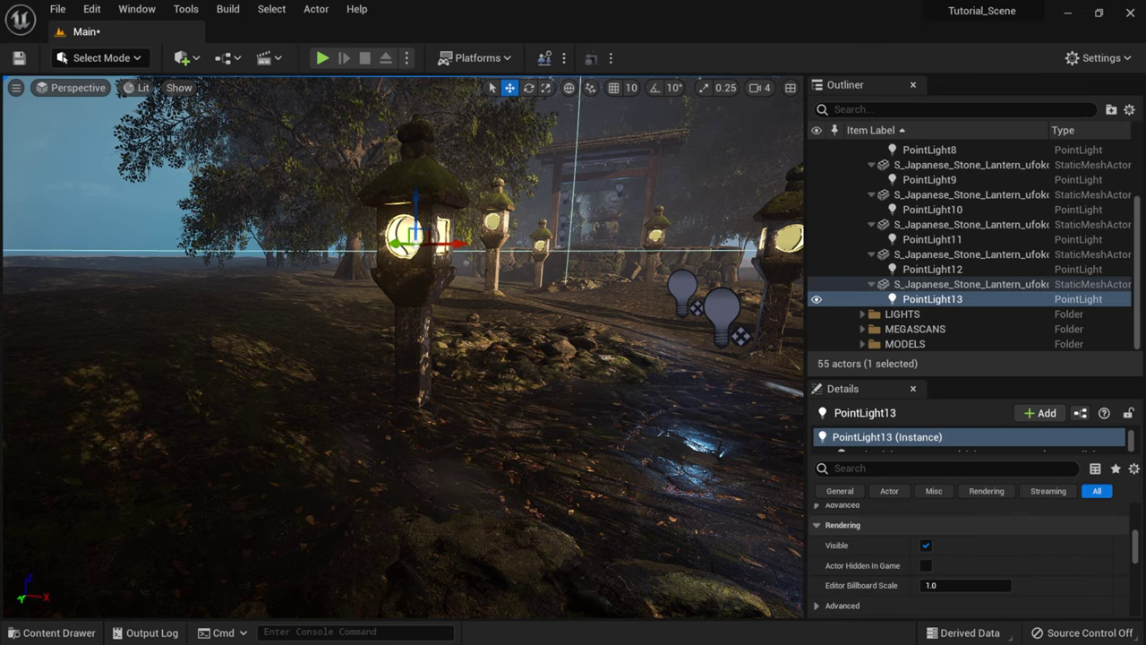
pyautogui.moveTo(501, 460); pyautogui.dragTo(507, 461, button='right')
pyautogui.moveTo(569, 310); pyautogui.dragTo(570, 311, button='right')
pyautogui.scroll(3, 875, 215)
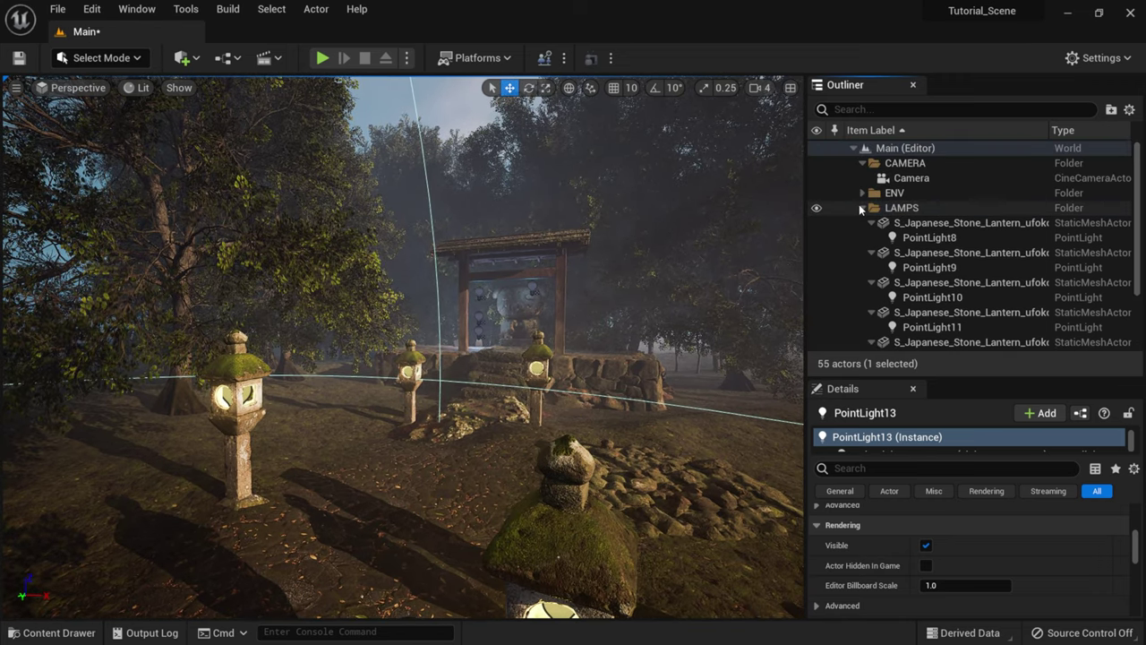
# Step: Collapse the LAMPS folder, select the cine camera, pin its preview in the viewport, and clear the selection
pyautogui.click(863, 208)
pyautogui.click(913, 179)
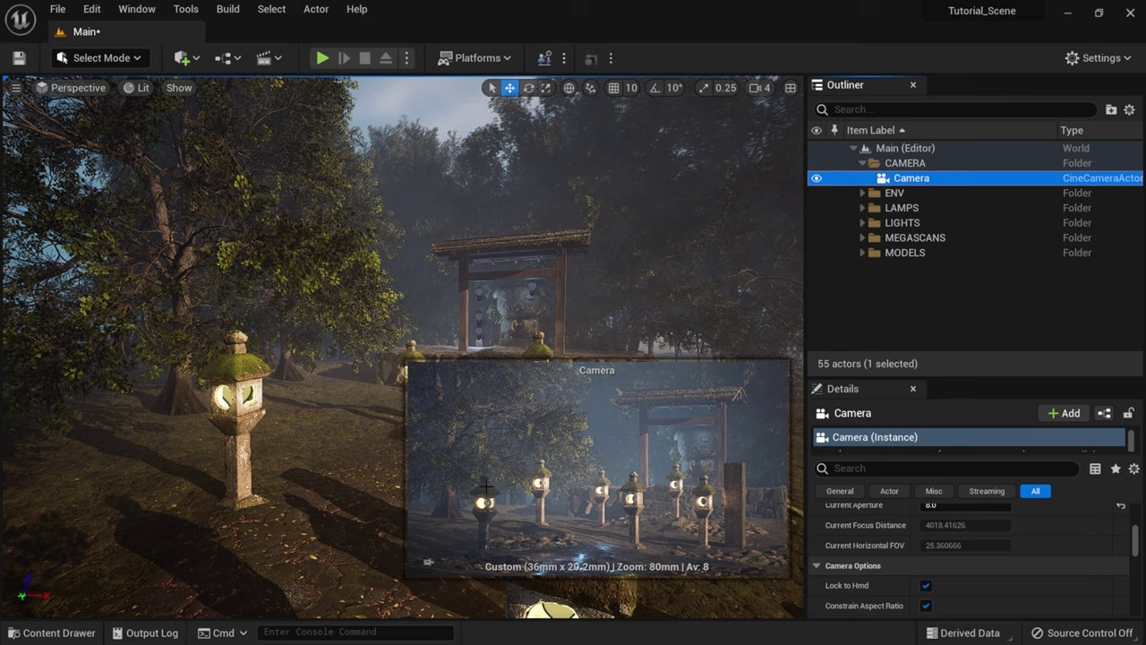
pyautogui.click(428, 563)
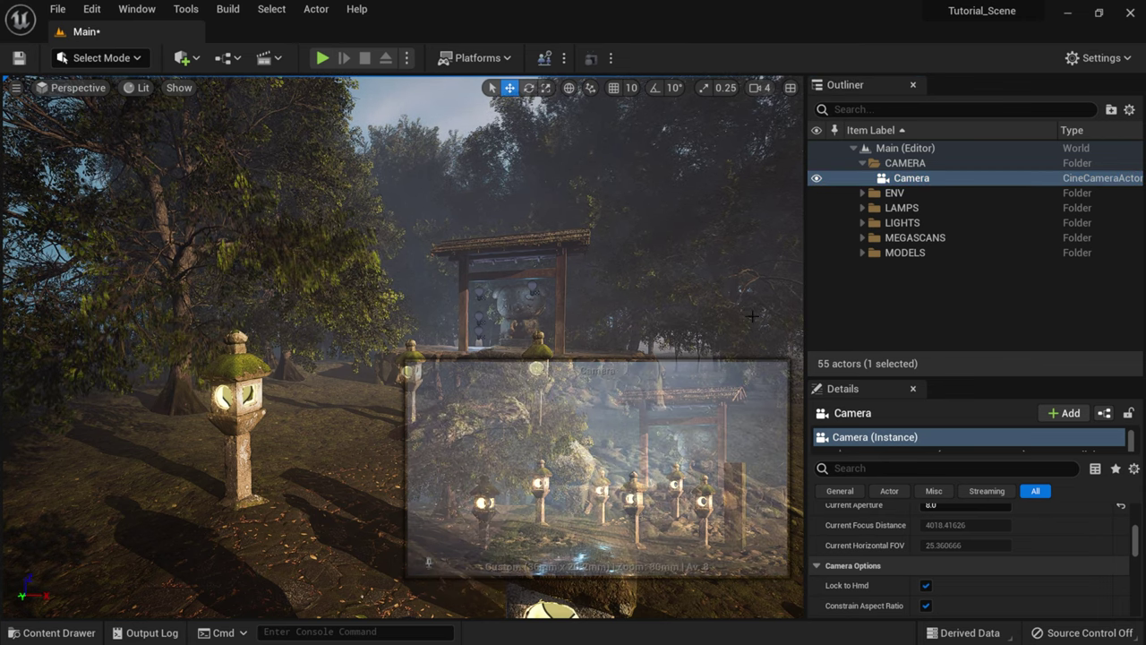
pyautogui.press('Escape')
# Step: Examine the tree placement and cast shadows from above and at ground level, comparing them with the pinned camera shot
pyautogui.moveTo(555, 288); pyautogui.dragTo(584, 513, button='right')
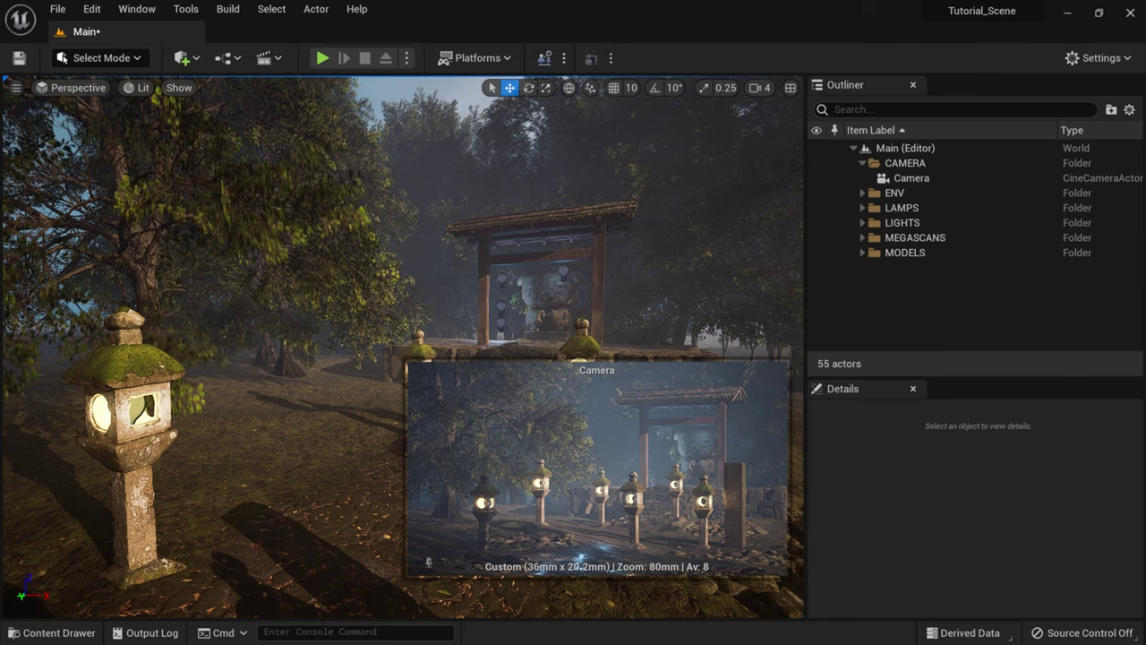
pyautogui.moveTo(588, 412); pyautogui.dragTo(650, 414, button='right')
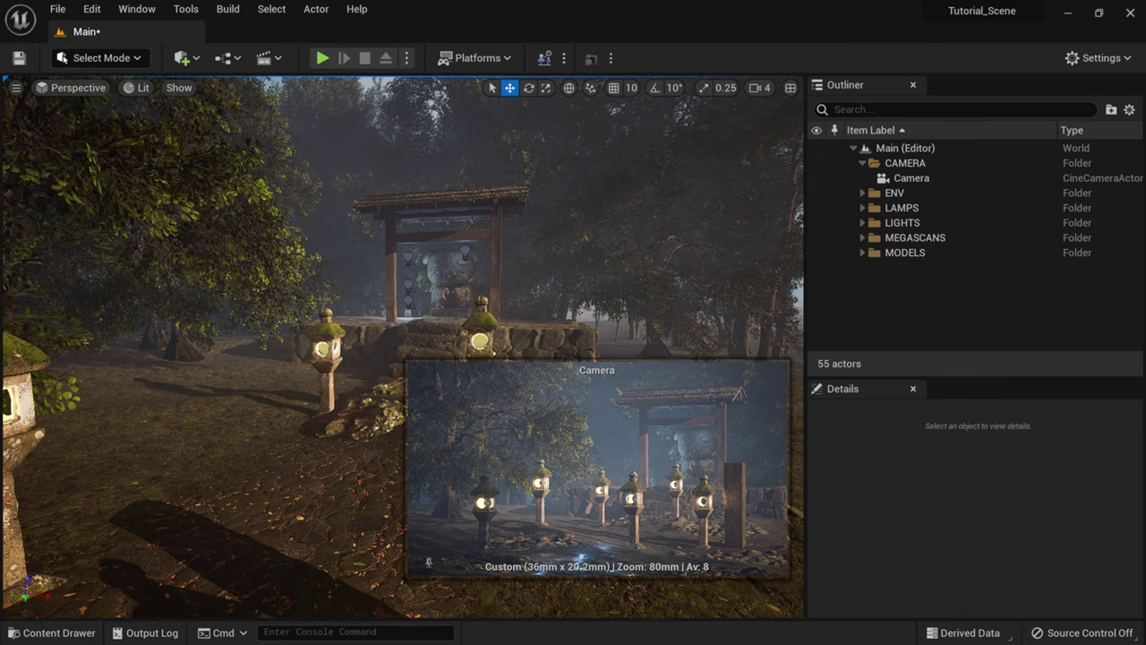
pyautogui.moveTo(523, 310); pyautogui.dragTo(459, 341, button='right')
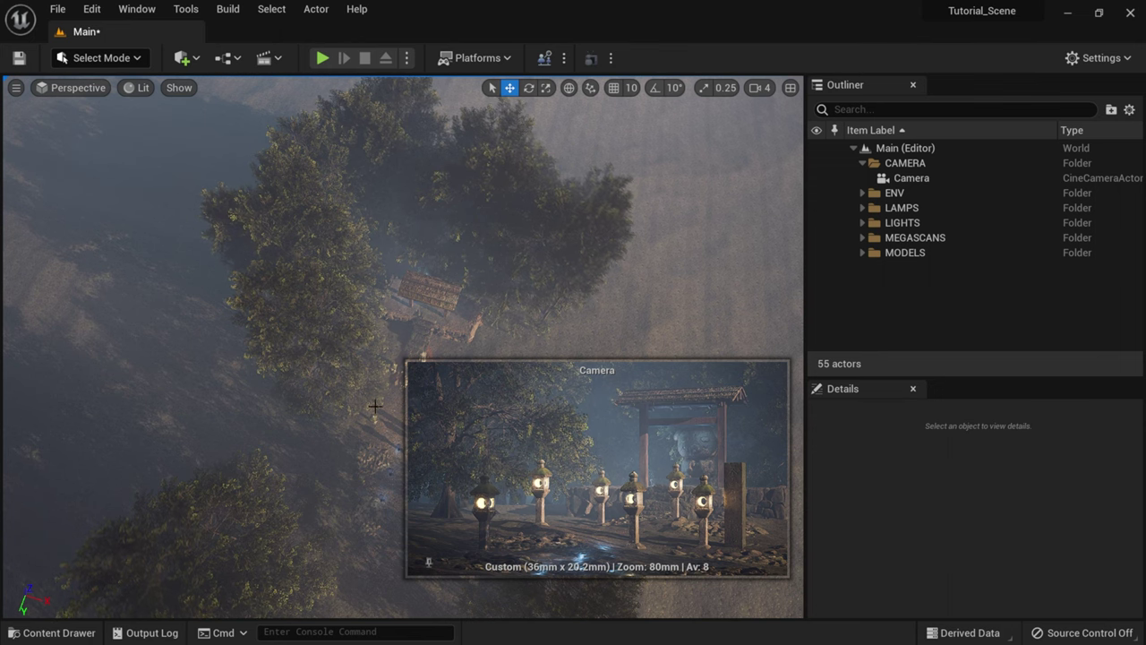
pyautogui.moveTo(542, 311); pyautogui.dragTo(218, 224, button='right')
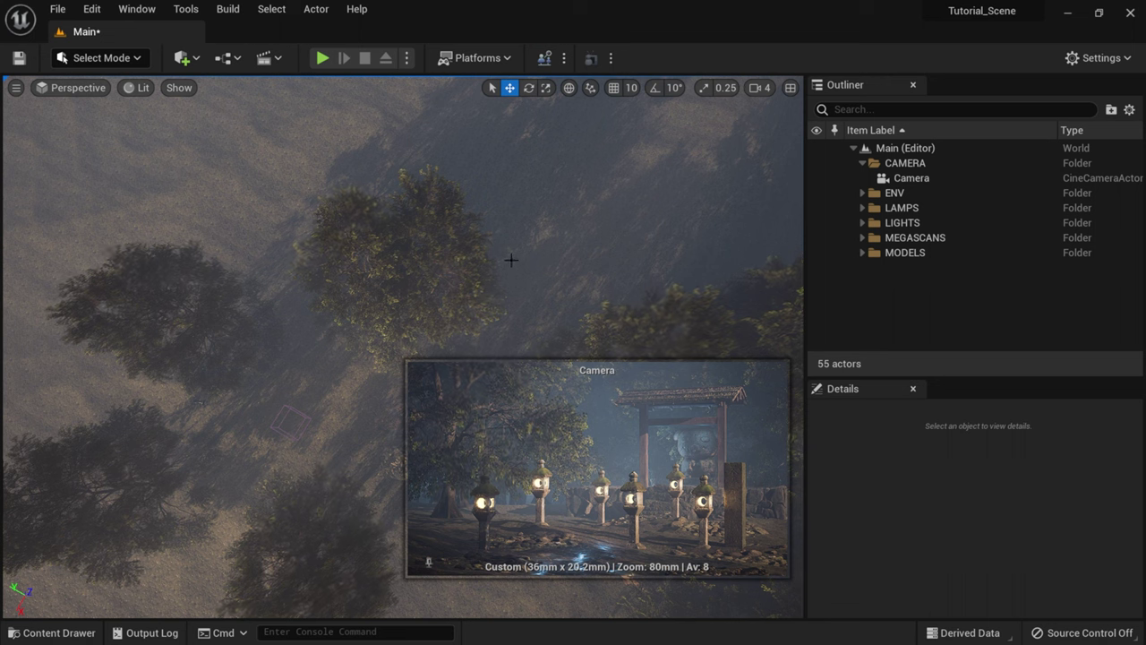
pyautogui.moveTo(403, 269); pyautogui.dragTo(340, 260, button='right')
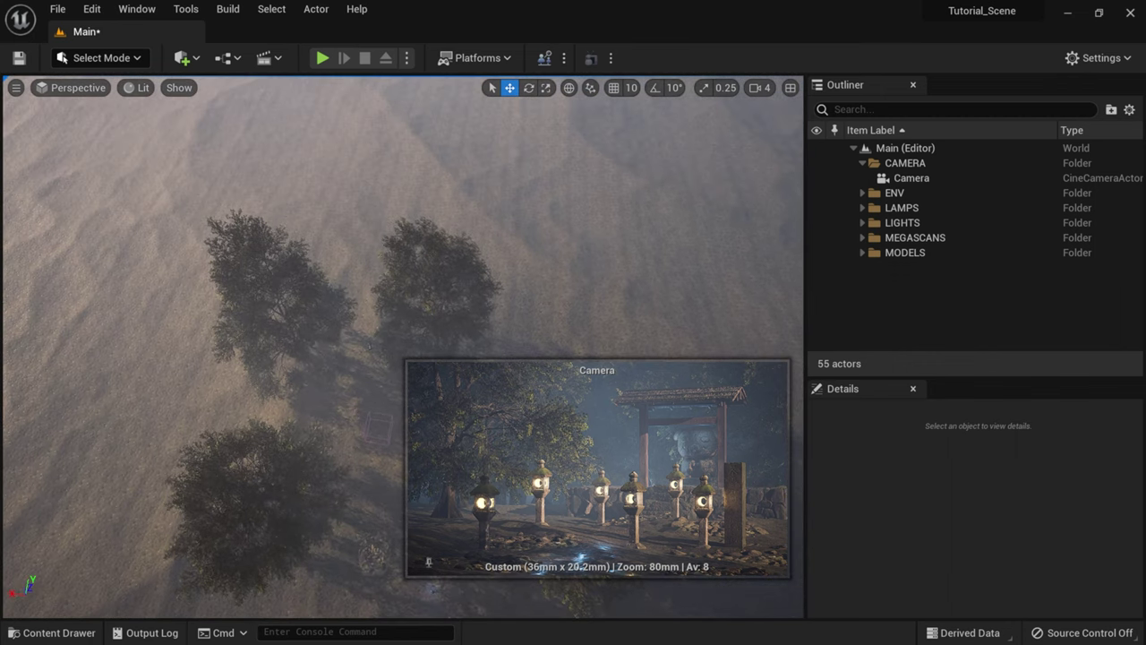
pyautogui.scroll(5, 403, 314)
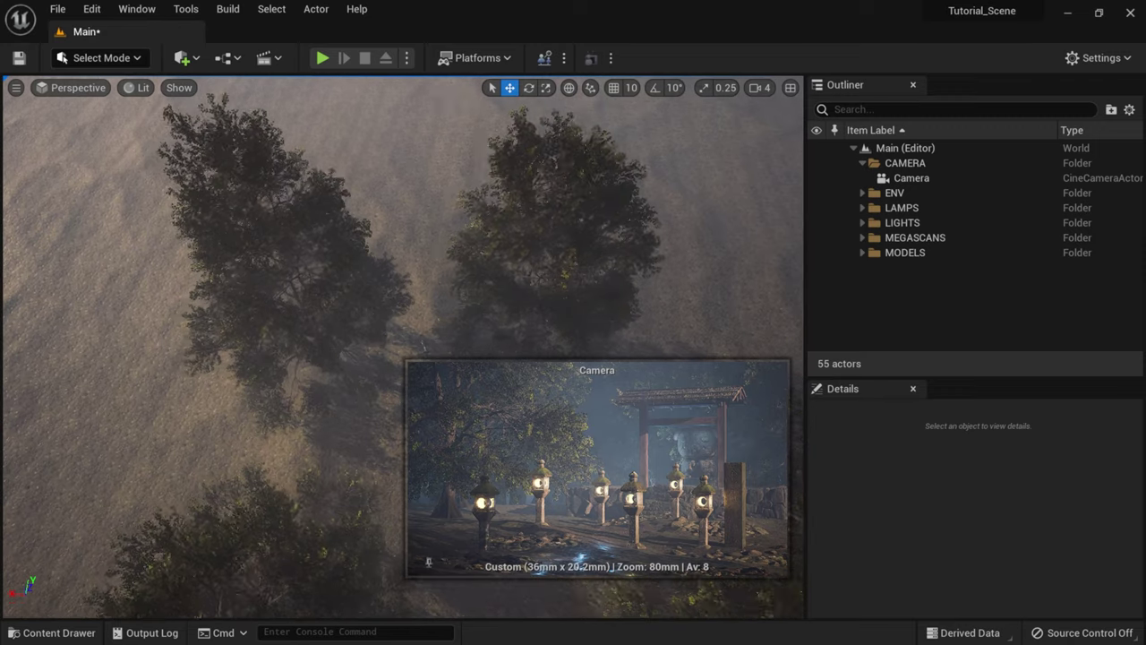
pyautogui.scroll(-5, 403, 313)
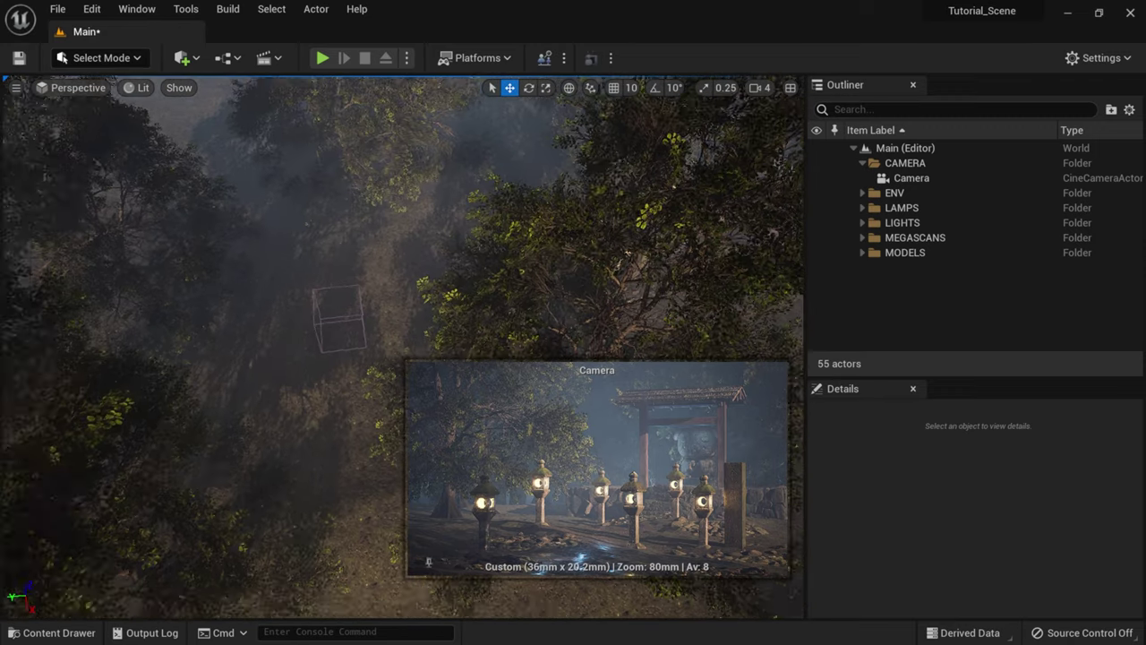
pyautogui.moveTo(367, 269); pyautogui.dragTo(421, 215, button='right')
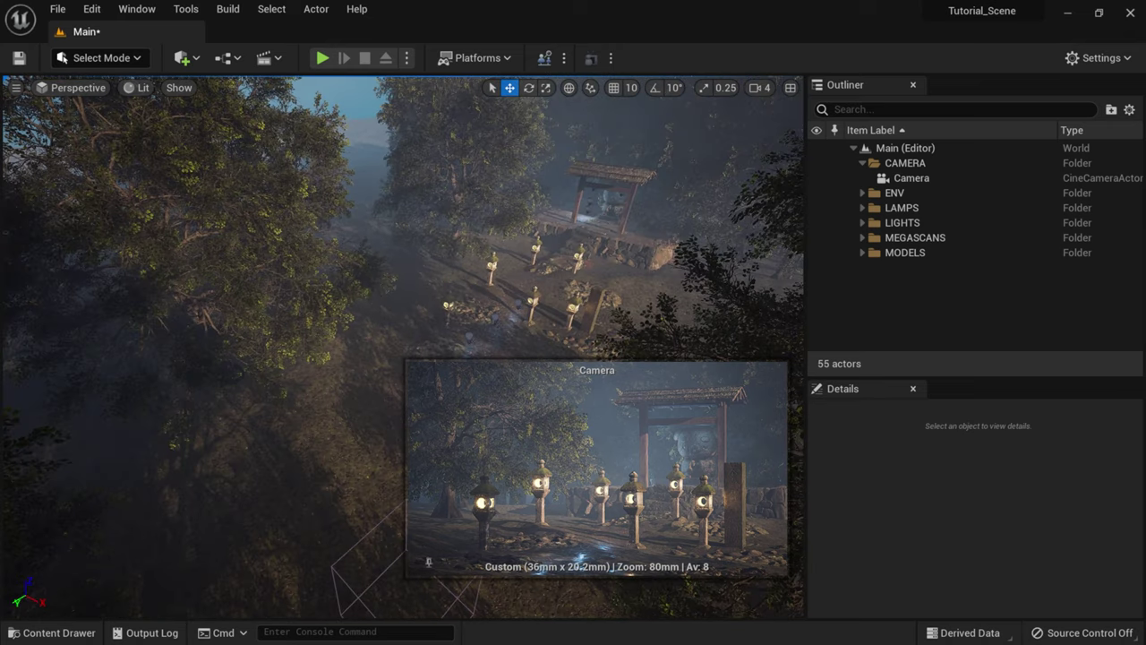
pyautogui.scroll(8, 535, 271)
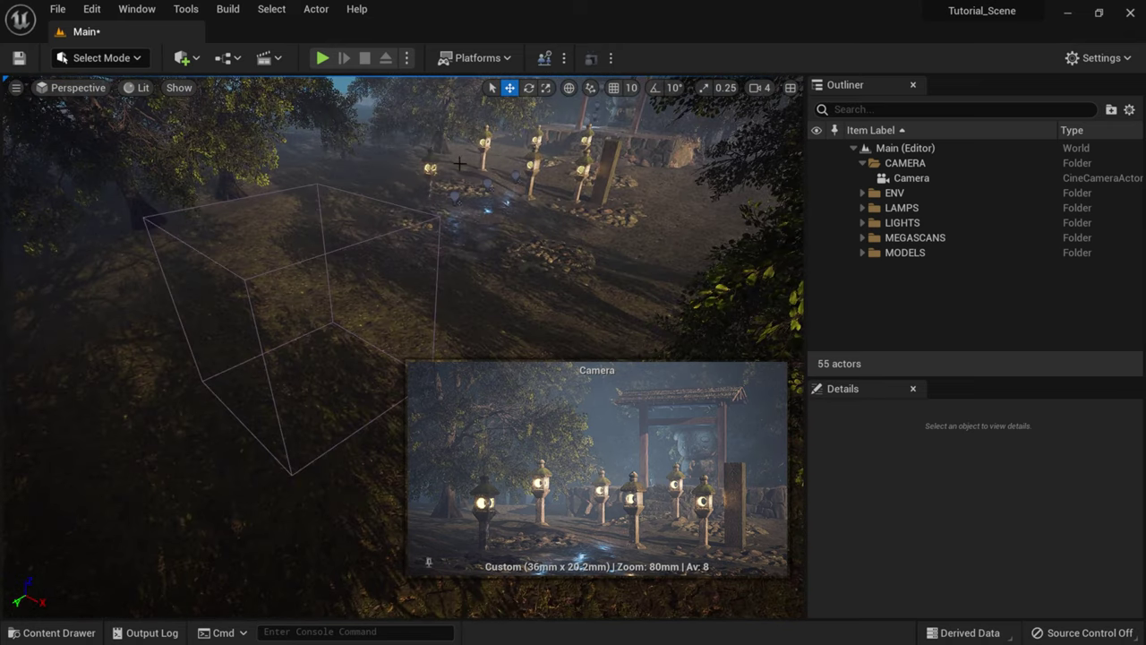
pyautogui.moveTo(535, 271); pyautogui.dragTo(536, 229, button='right')
pyautogui.scroll(5, 535, 229)
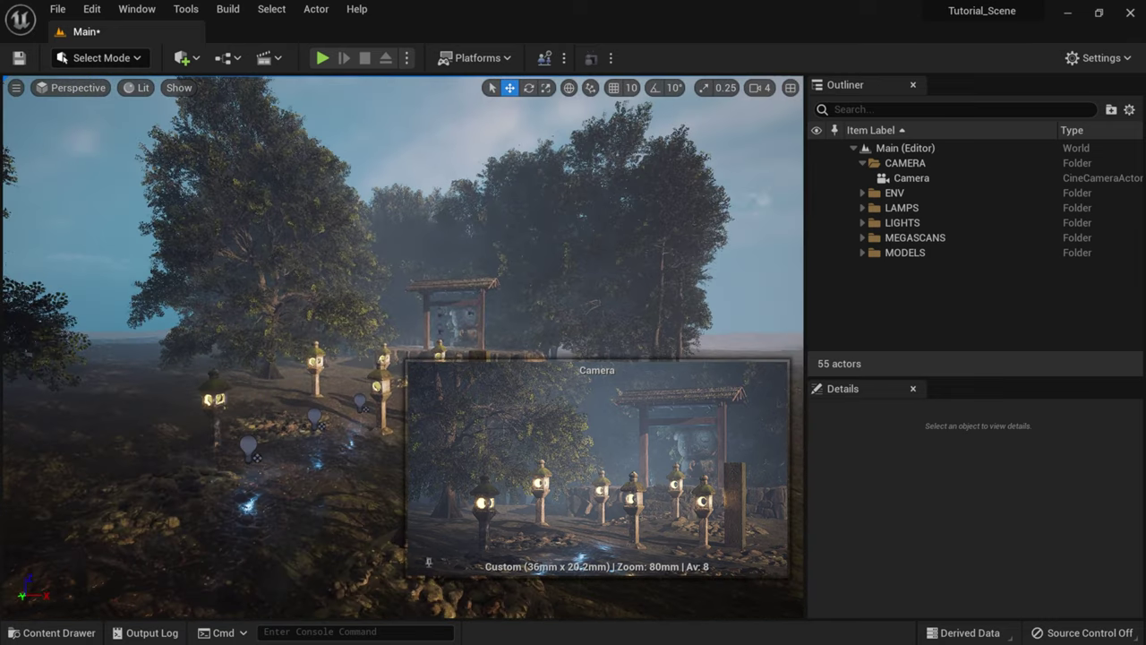
pyautogui.scroll(5, 535, 229)
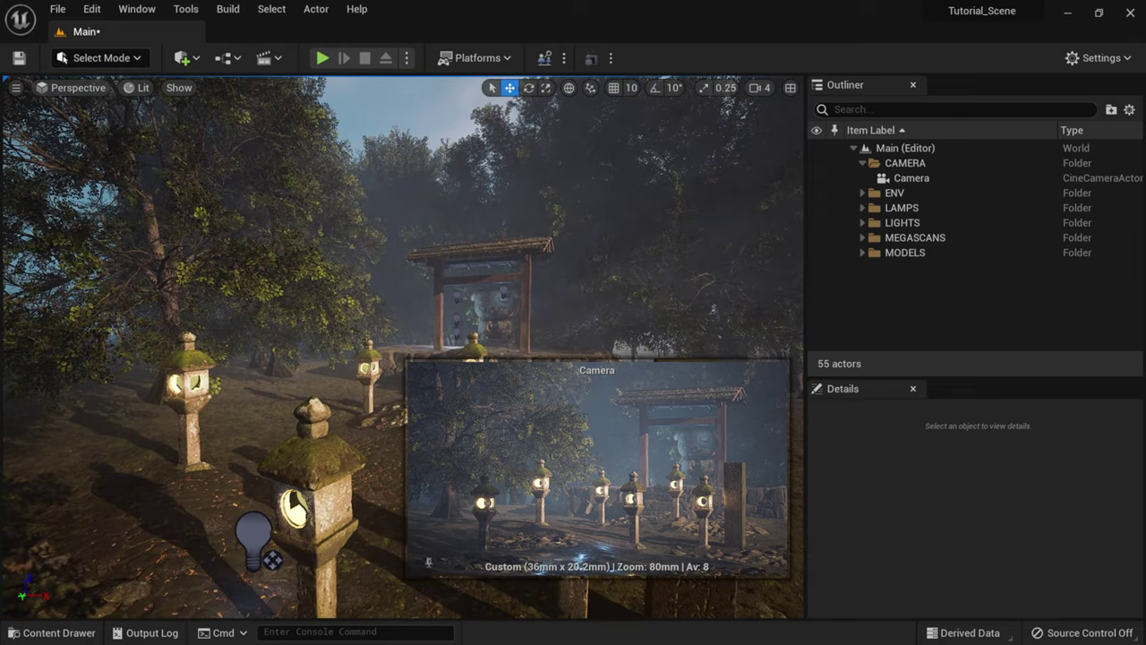
pyautogui.scroll(6, 535, 229)
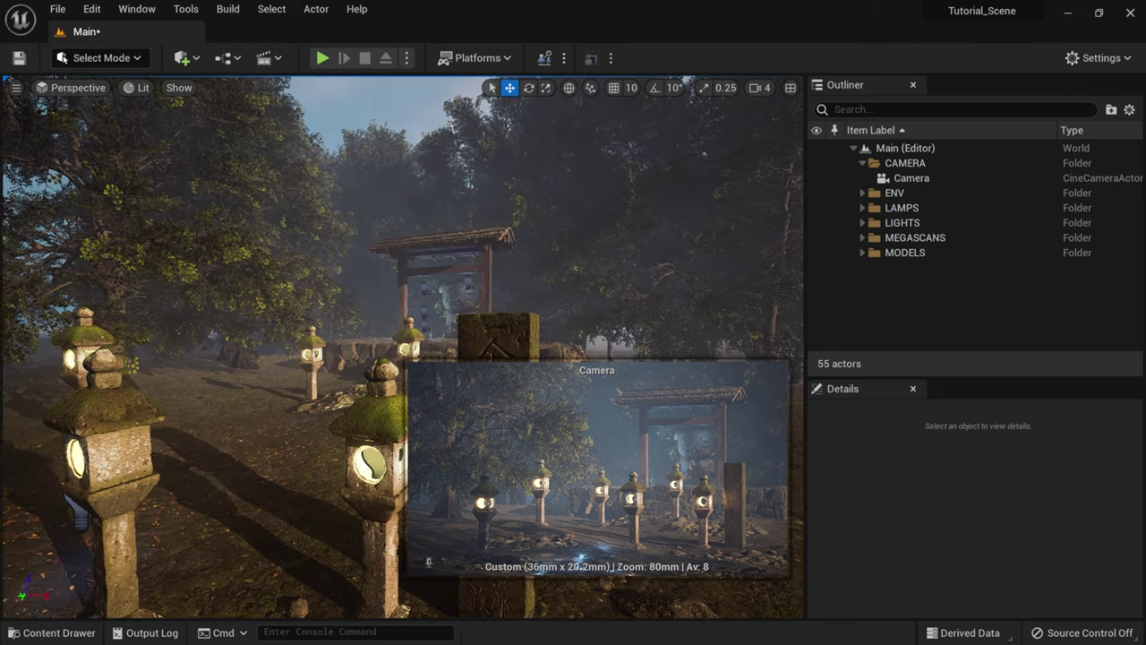
pyautogui.scroll(2, 403, 349)
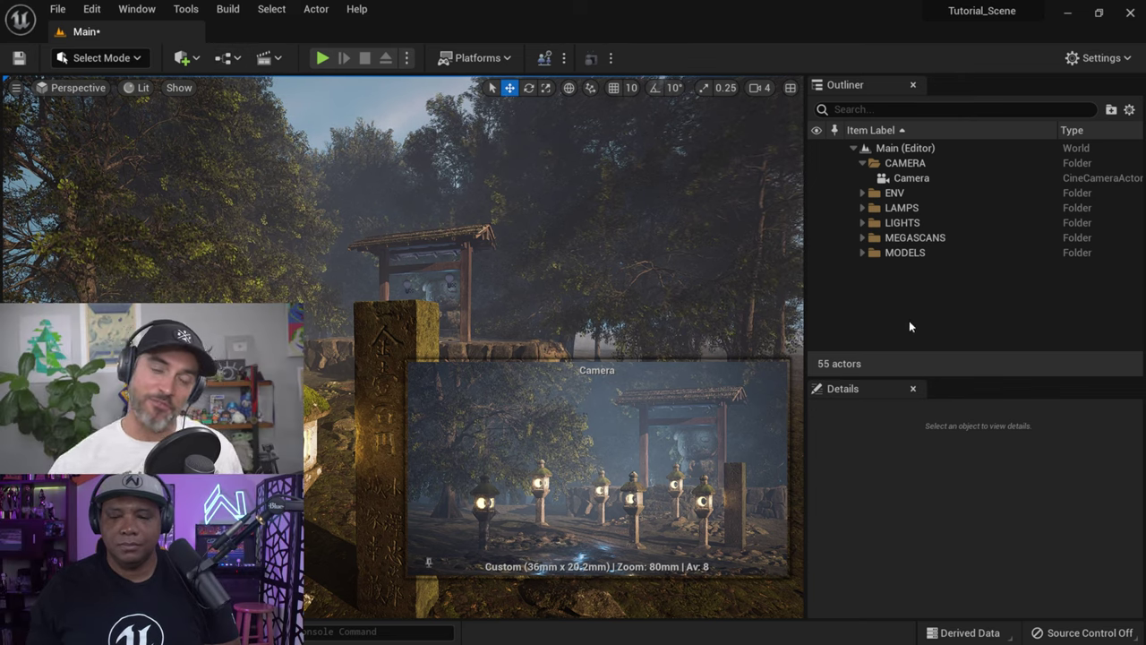
# Step: Collapse the CAMERA folder and unpin the camera preview from the viewport
pyautogui.click(862, 163)
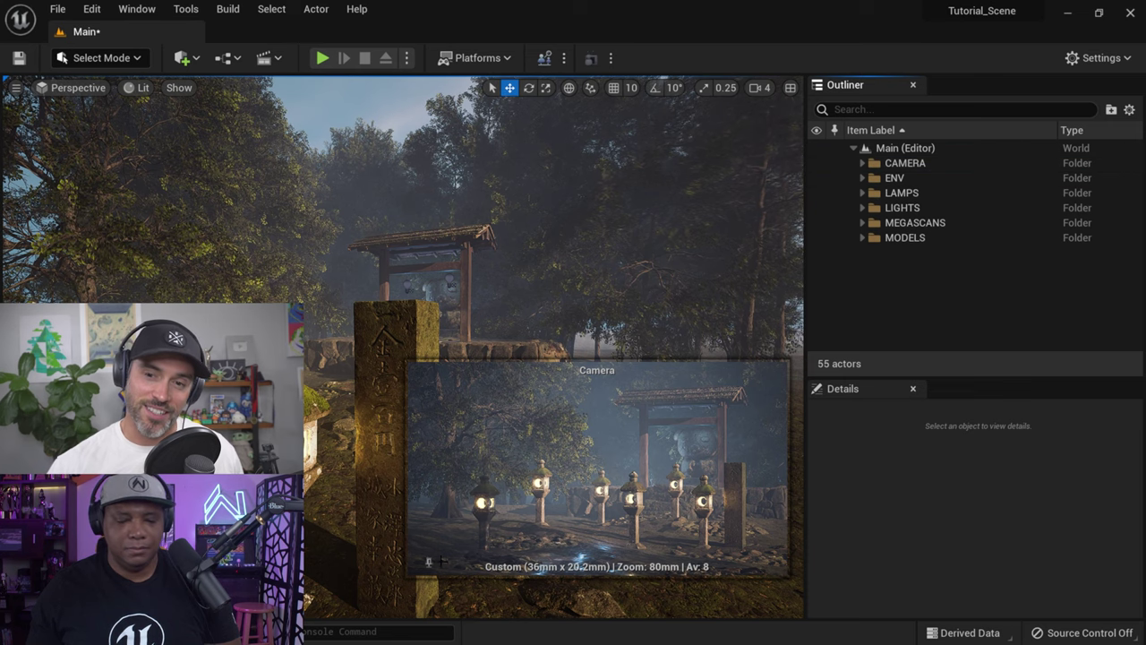
pyautogui.click(428, 561)
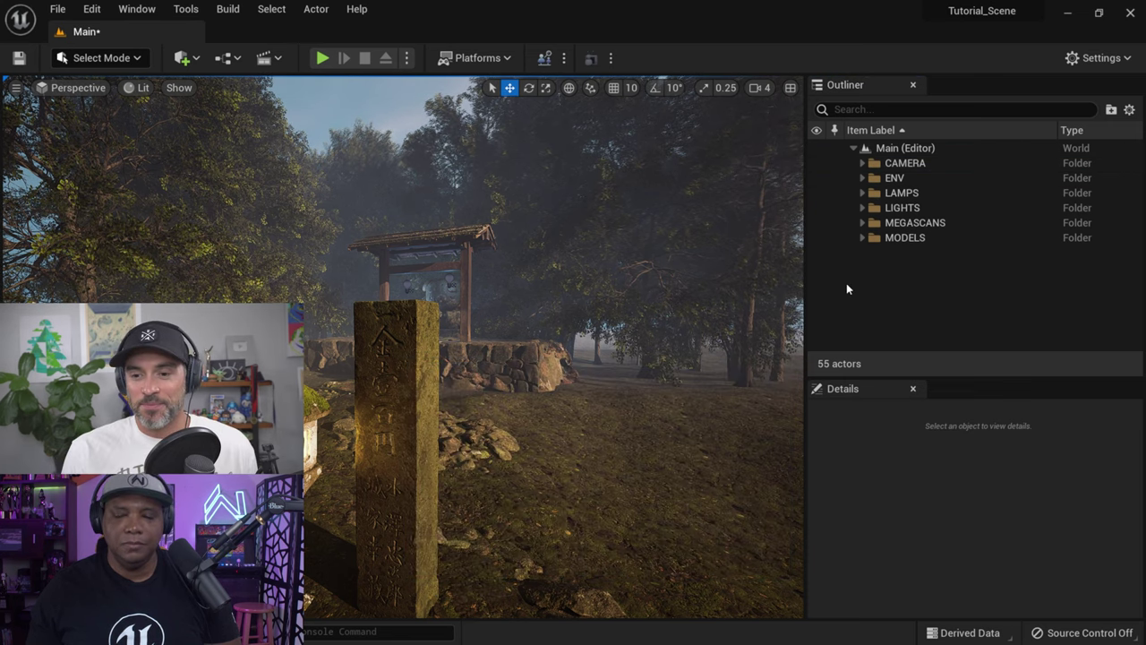
# Step: Start adding a level sequence and create a folder named Sequencer inside Content for it
pyautogui.moveTo(537, 358); pyautogui.dragTo(502, 331, button='right')
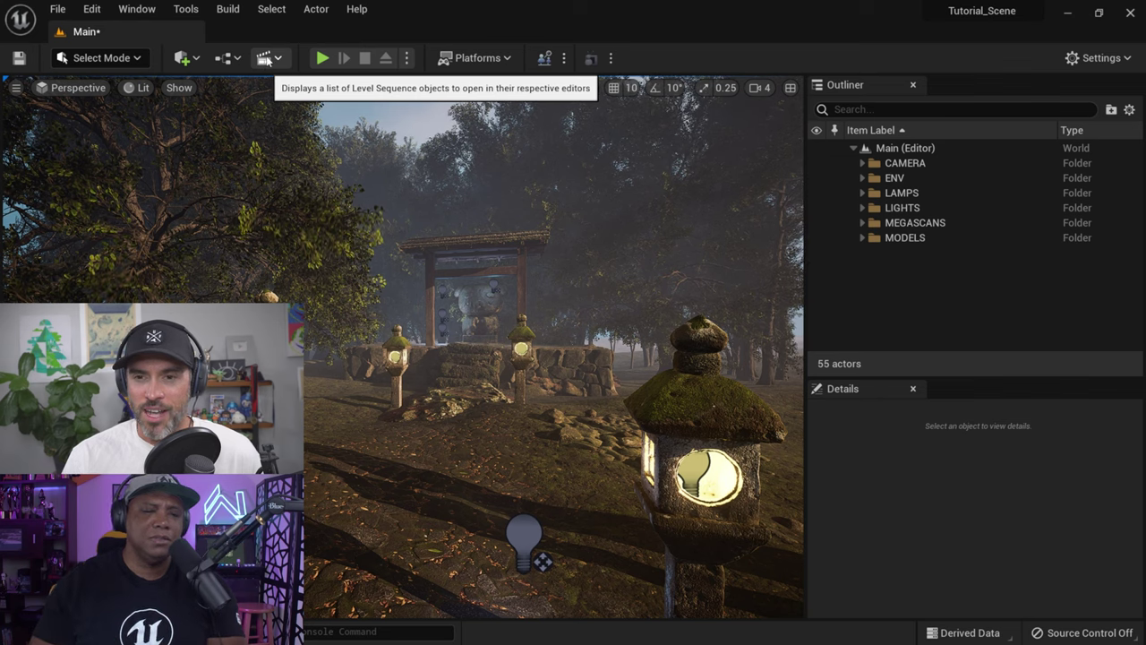
pyautogui.click(279, 59)
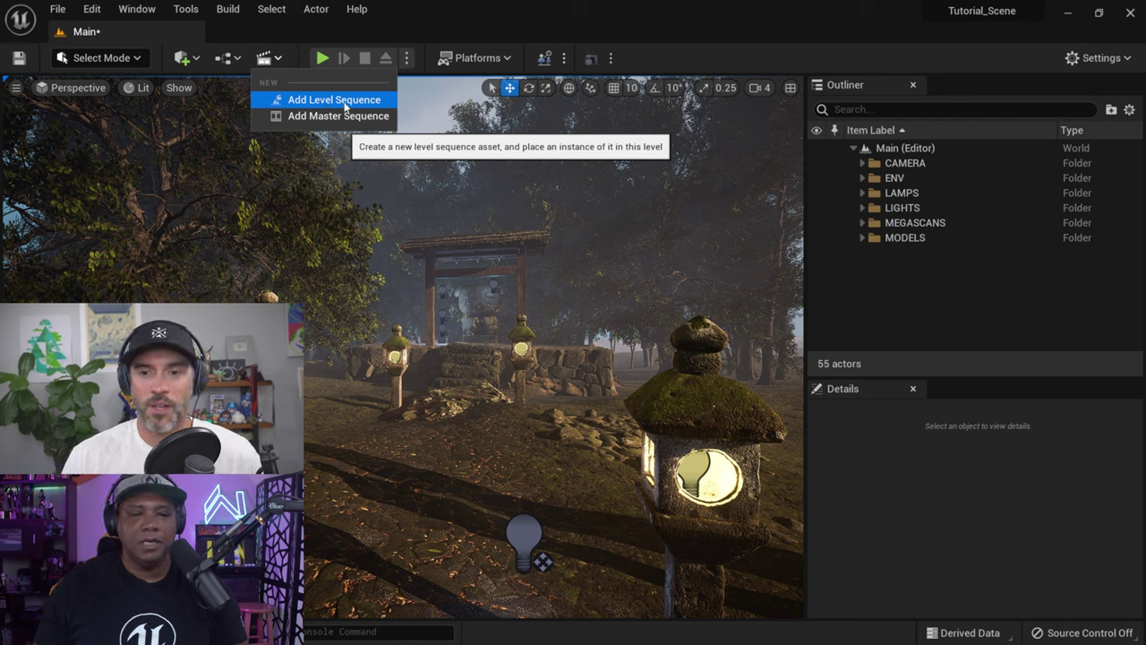
pyautogui.click(286, 100)
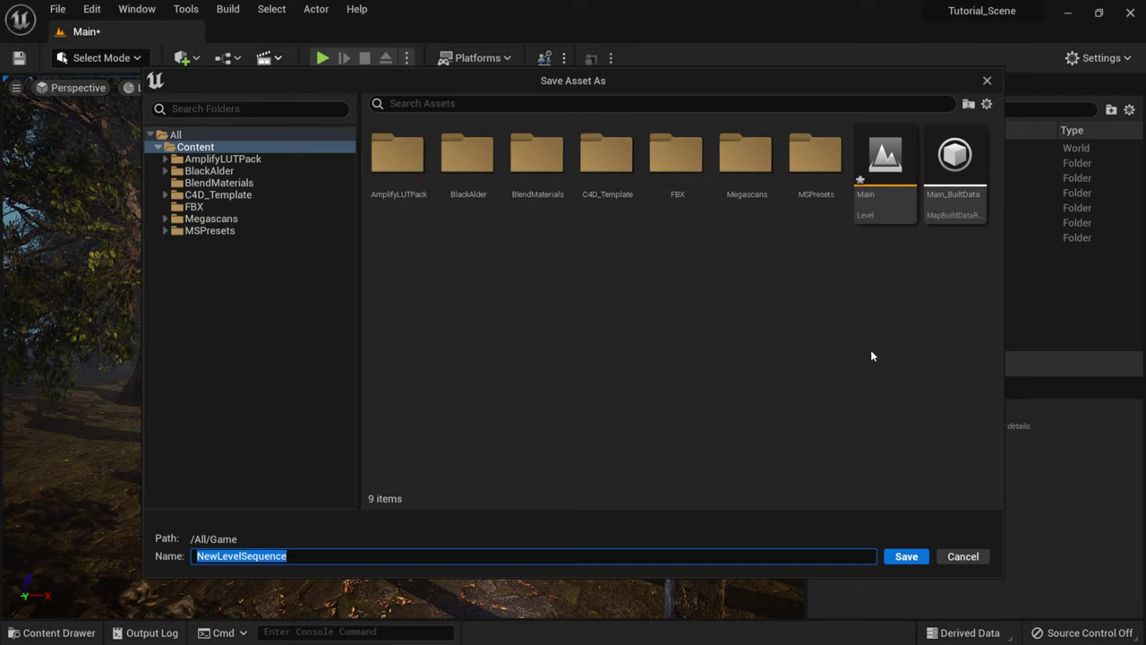
pyautogui.click(516, 332)
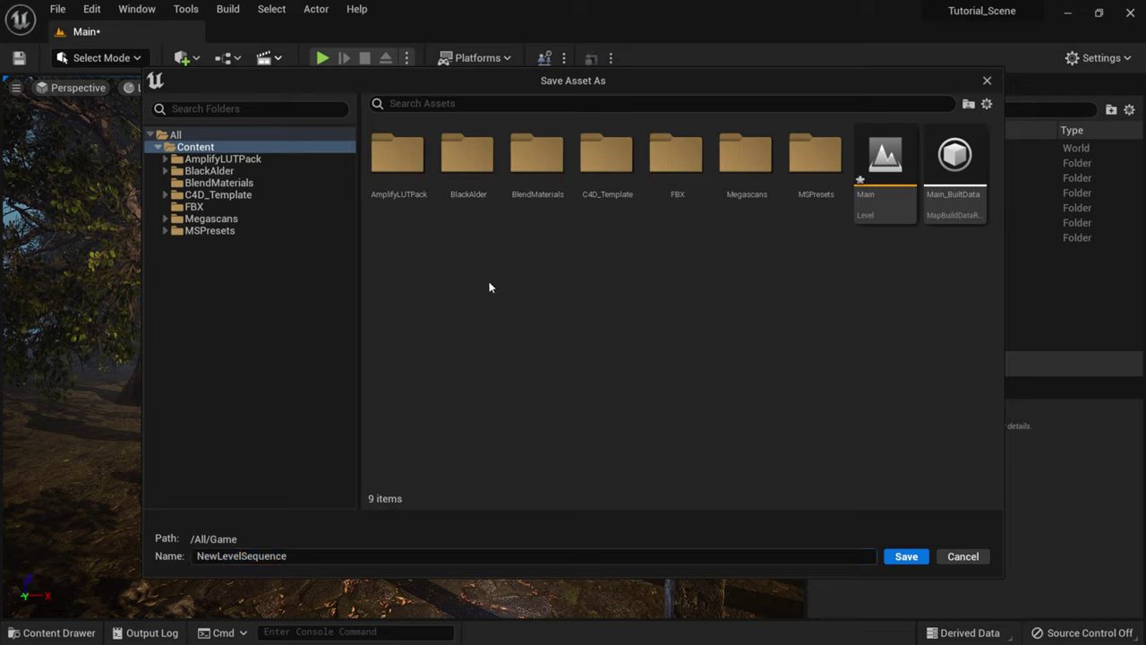
pyautogui.rightClick(490, 286)
pyautogui.click(544, 313)
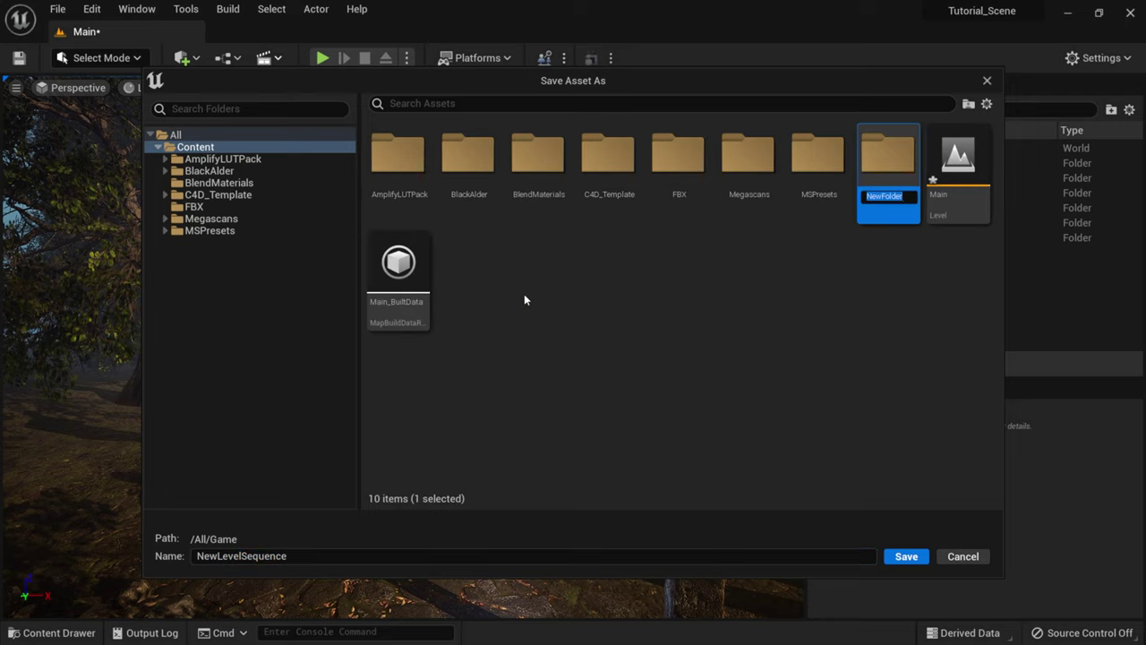
pyautogui.write('Sequencer')
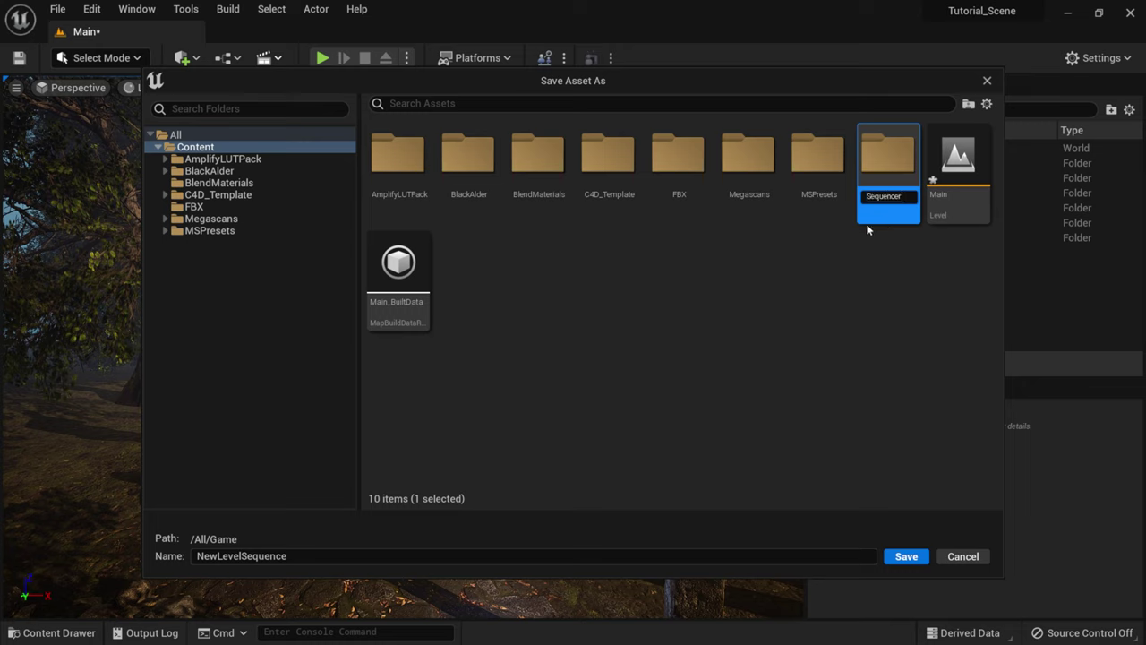
pyautogui.press('Return')
# Step: Save the new level sequence as TutorialScene in the Sequencer folder
pyautogui.doubleClick(865, 194)
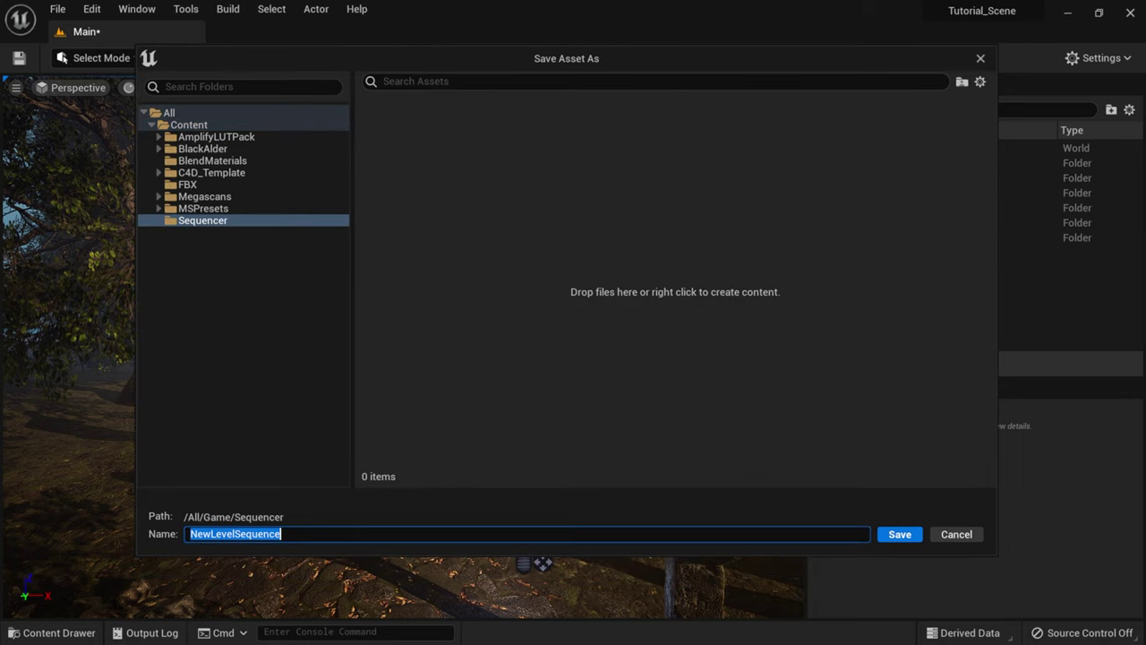
pyautogui.write('TutorialScene')
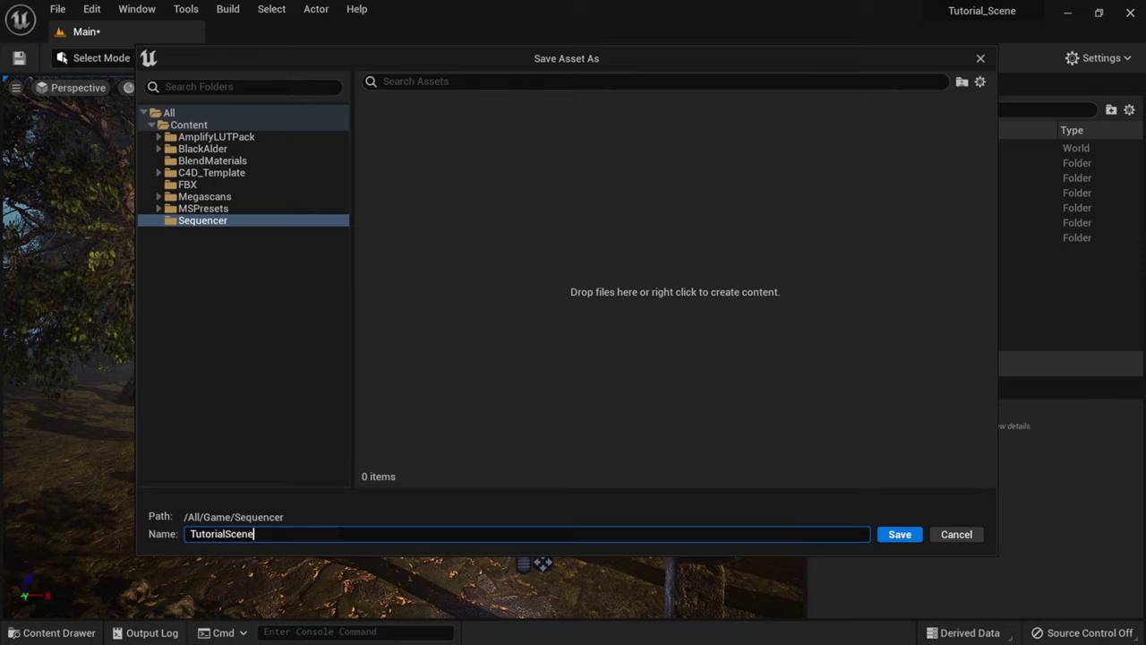
pyautogui.click(797, 352)
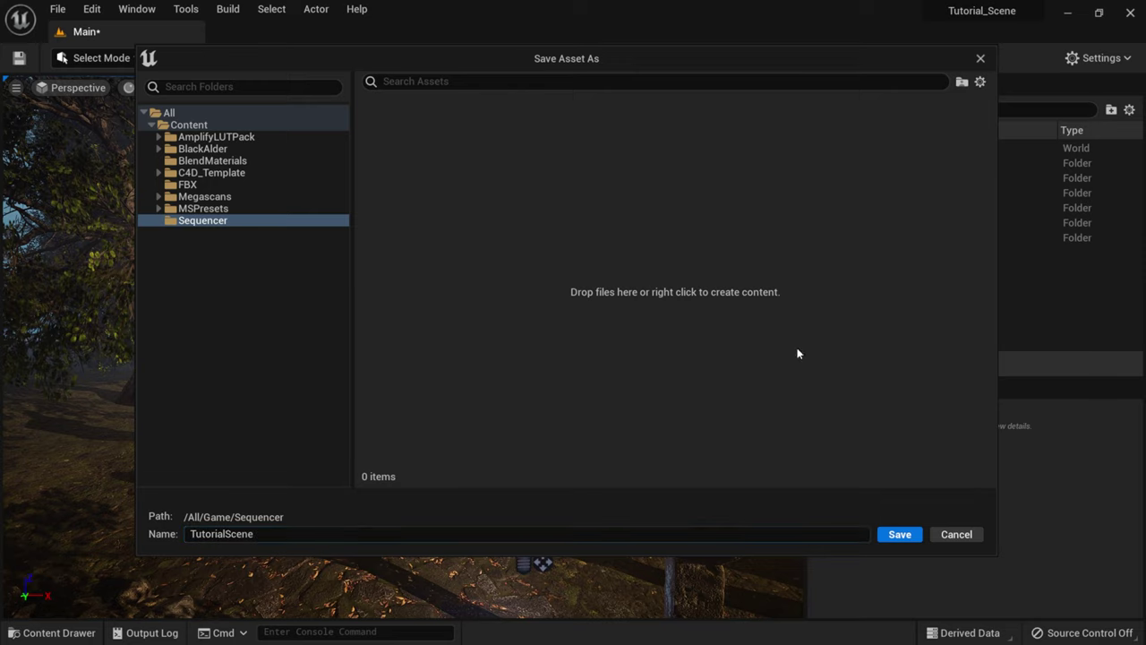
pyautogui.click(907, 533)
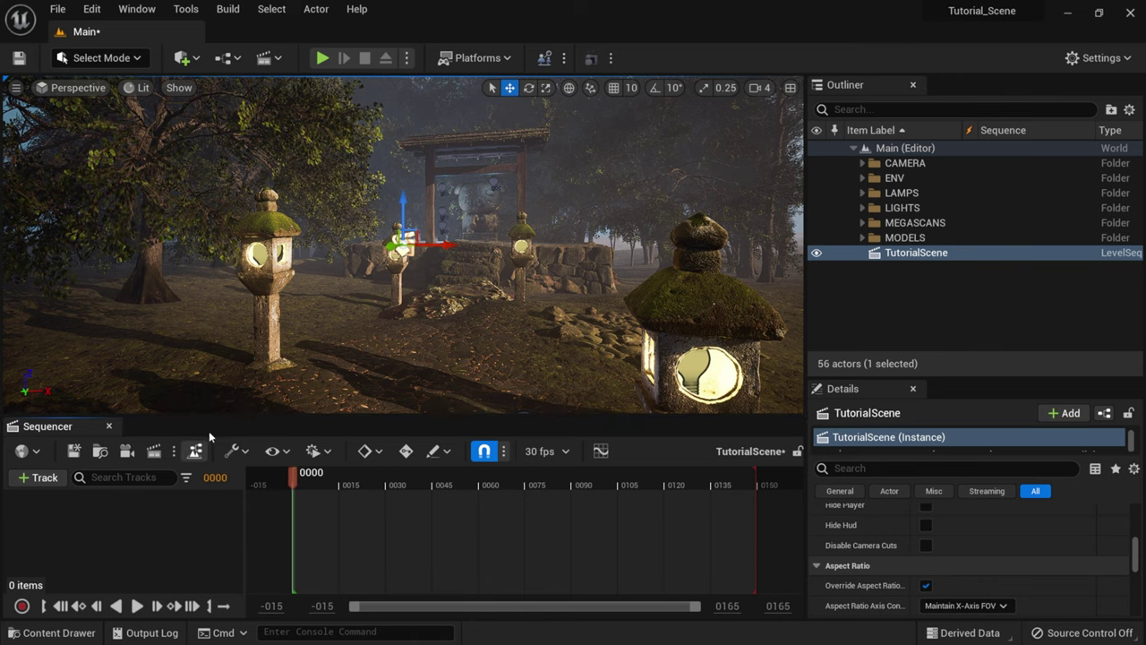
# Step: Give the Sequencer more height and set the sequence's display rate to 24 fps (film)
pyautogui.moveTo(219, 417); pyautogui.dragTo(219, 380)
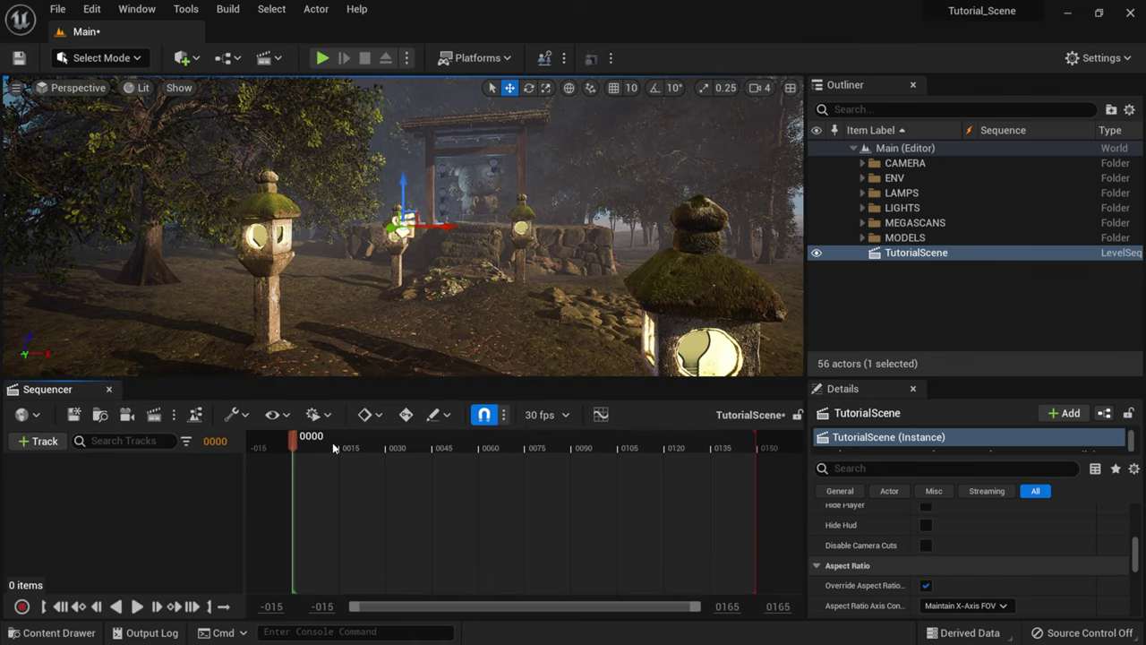
pyautogui.moveTo(416, 440); pyautogui.dragTo(385, 445)
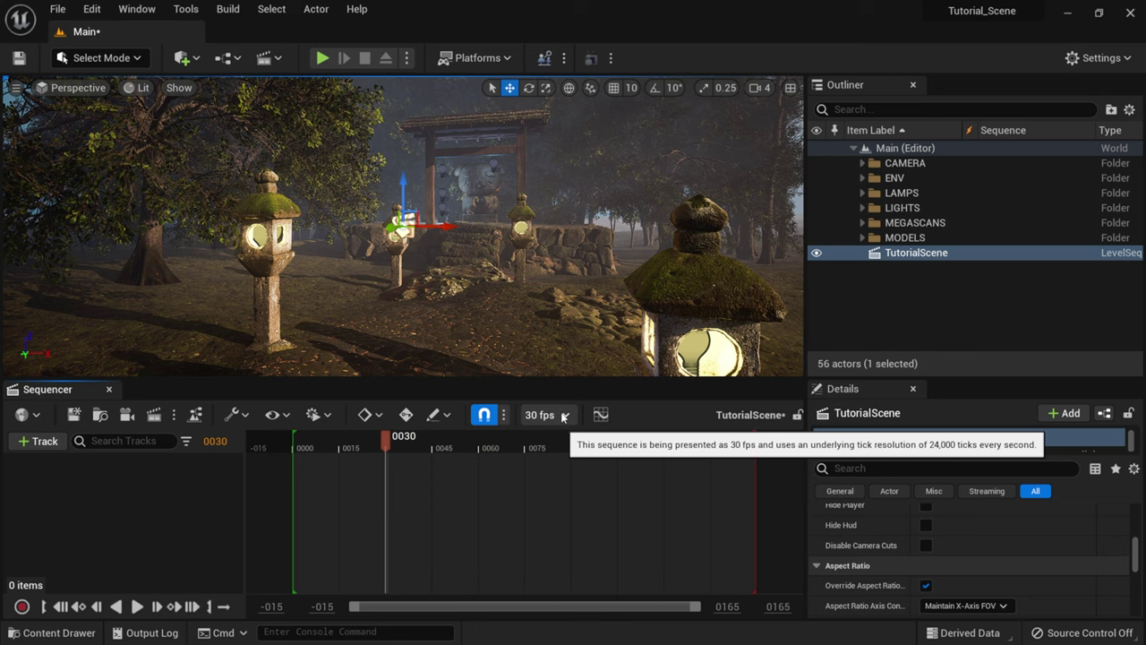
pyautogui.click(564, 417)
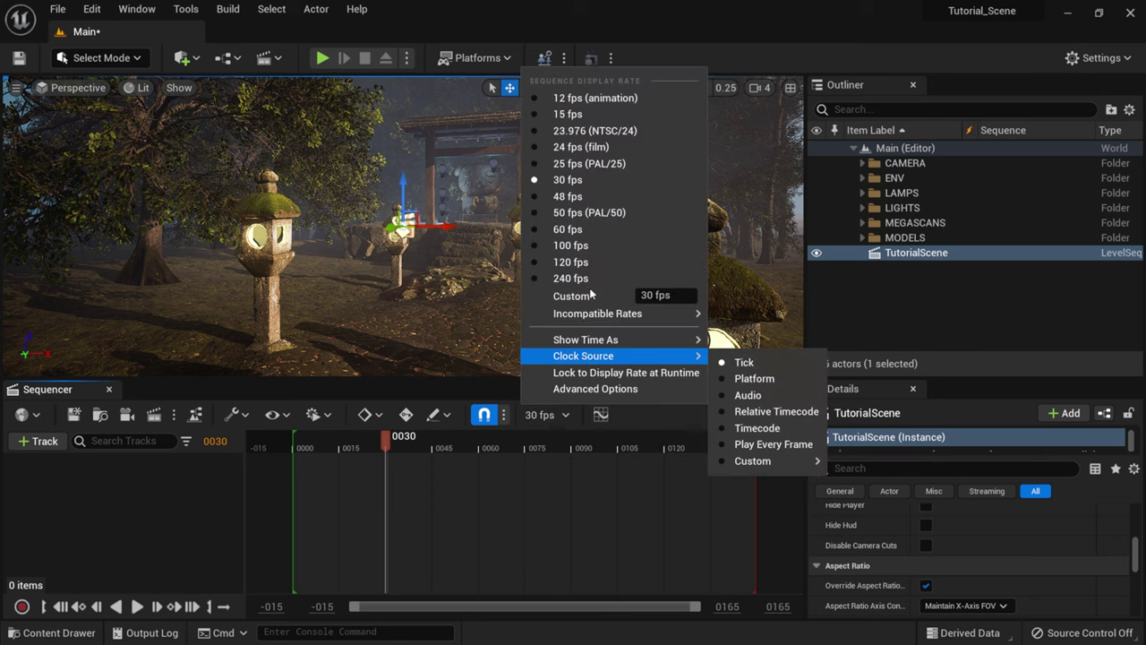
pyautogui.click(573, 149)
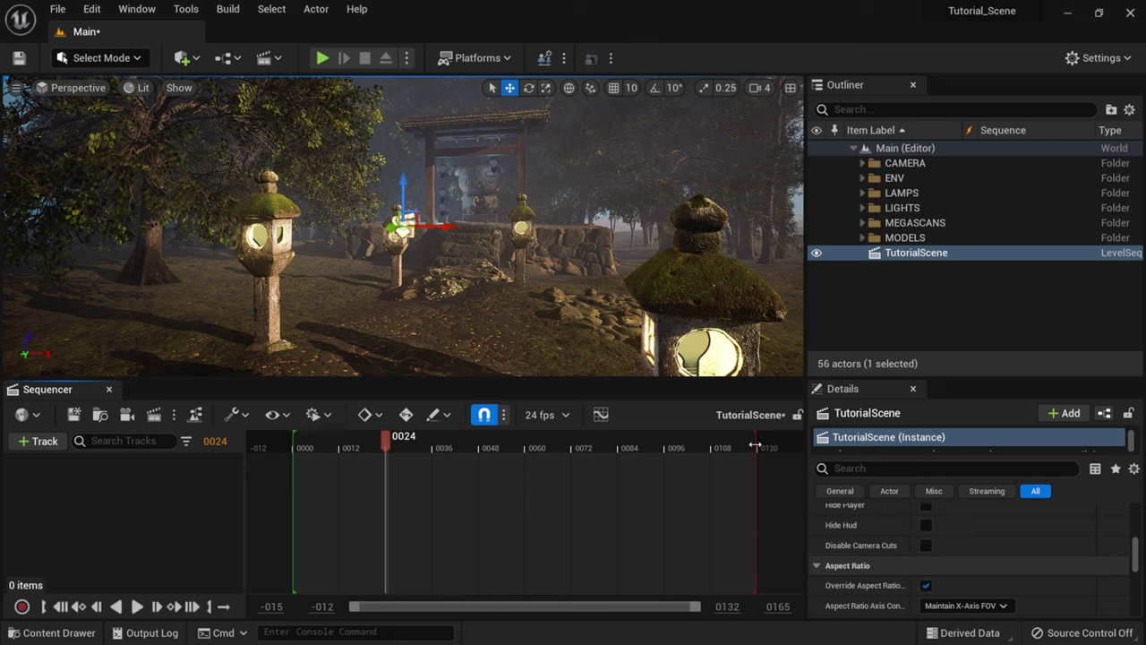
# Step: Extend the timeline's view range to frame 150 and set the sequence's playback end at frame 150
pyautogui.click(733, 606)
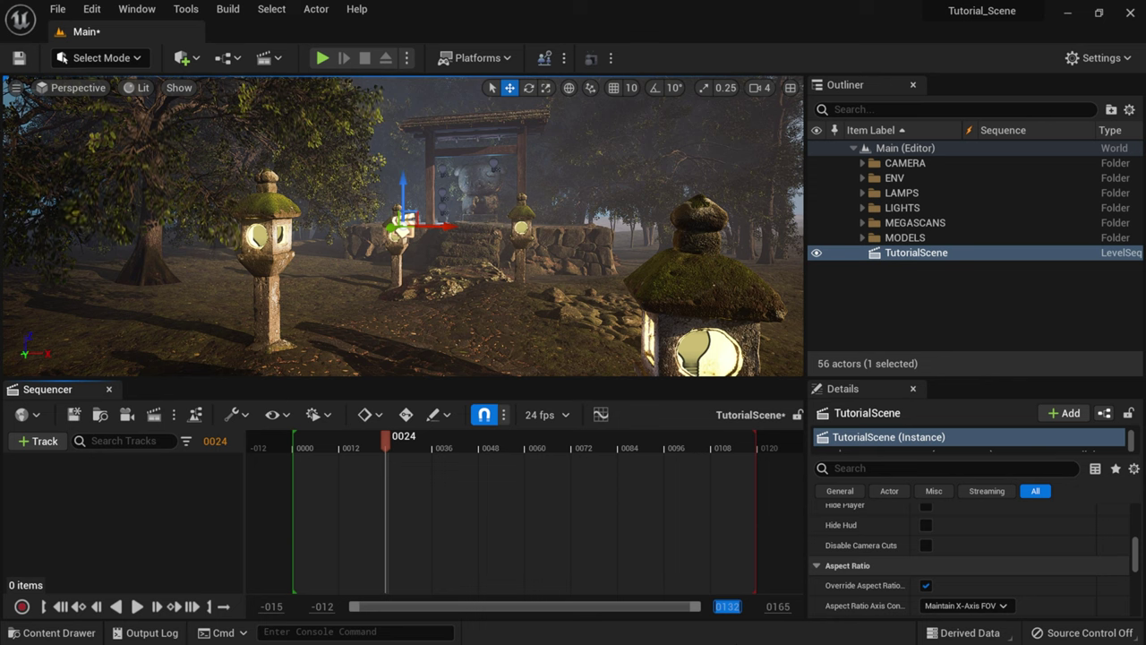
pyautogui.write('150')
pyautogui.press('Return')
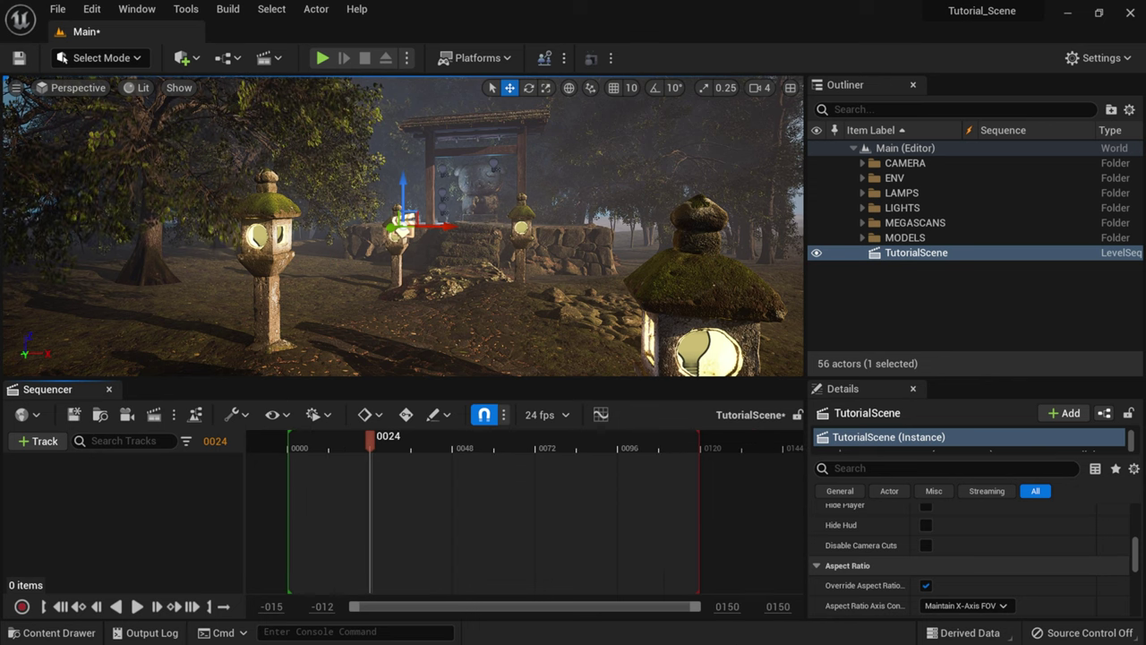
pyautogui.moveTo(730, 443); pyautogui.dragTo(814, 443)
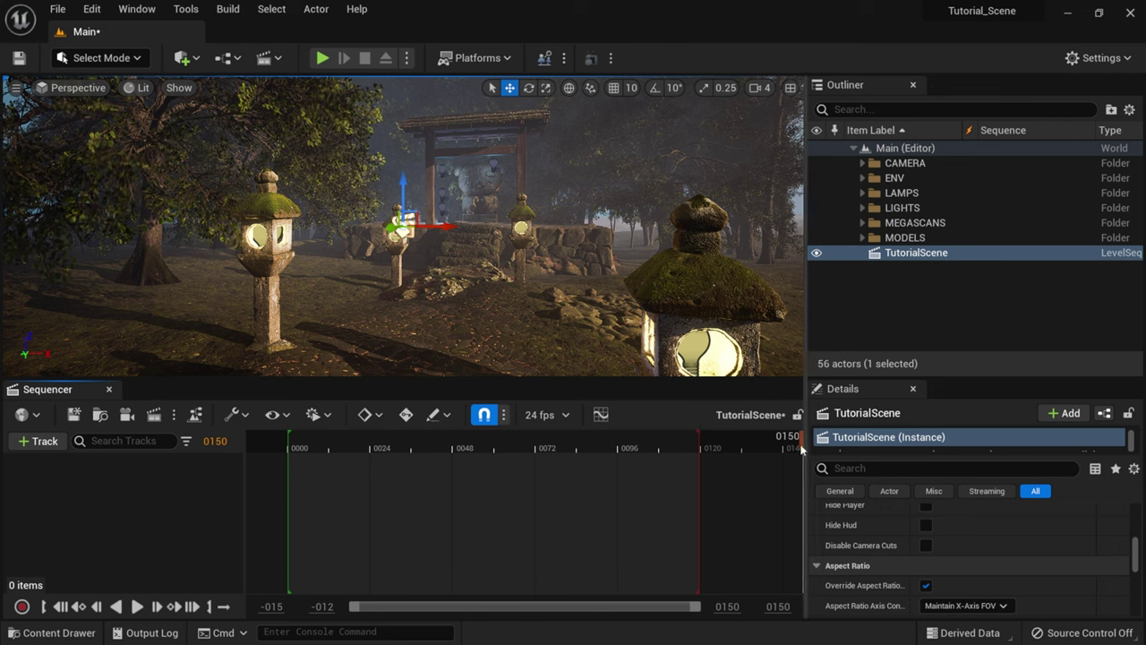
pyautogui.click(209, 608)
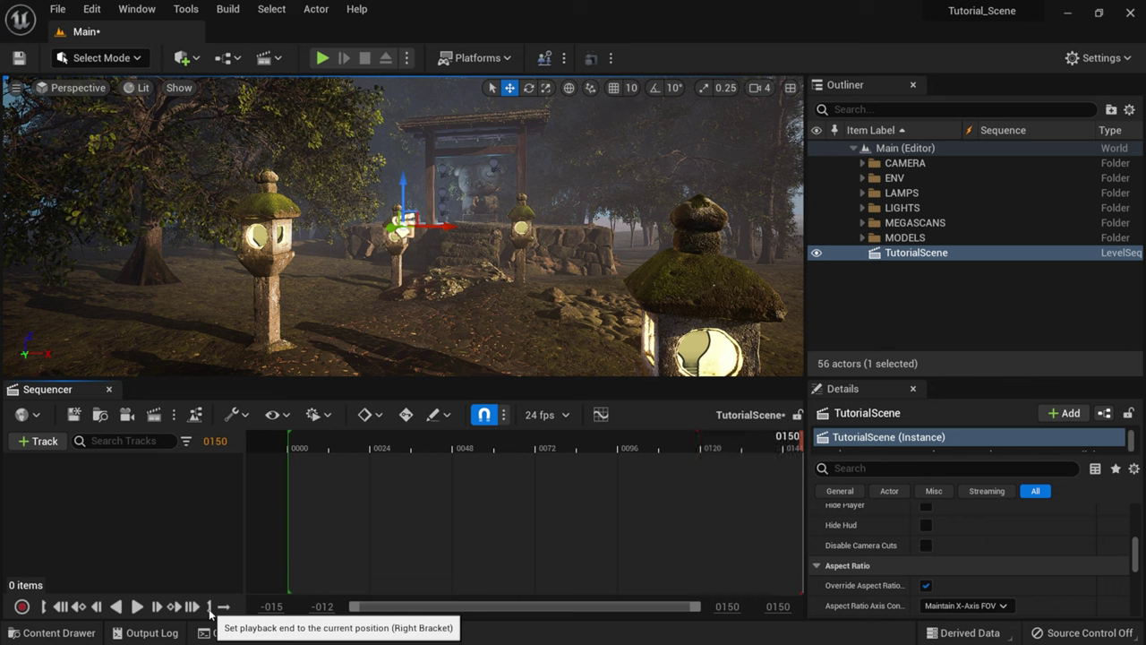
# Step: Extend the timeline range to frame 194 and try shifting the playback end marker beyond frame 150 by hand
pyautogui.moveTo(779, 444); pyautogui.dragTo(660, 444)
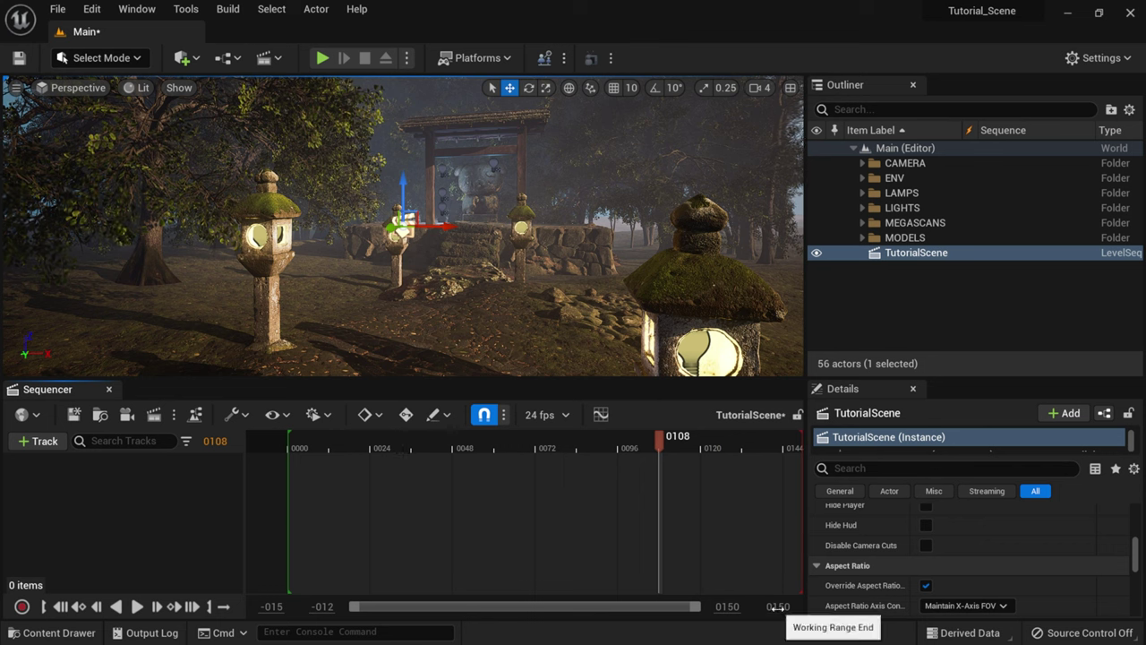
pyautogui.moveTo(781, 606); pyautogui.dragTo(700, 608)
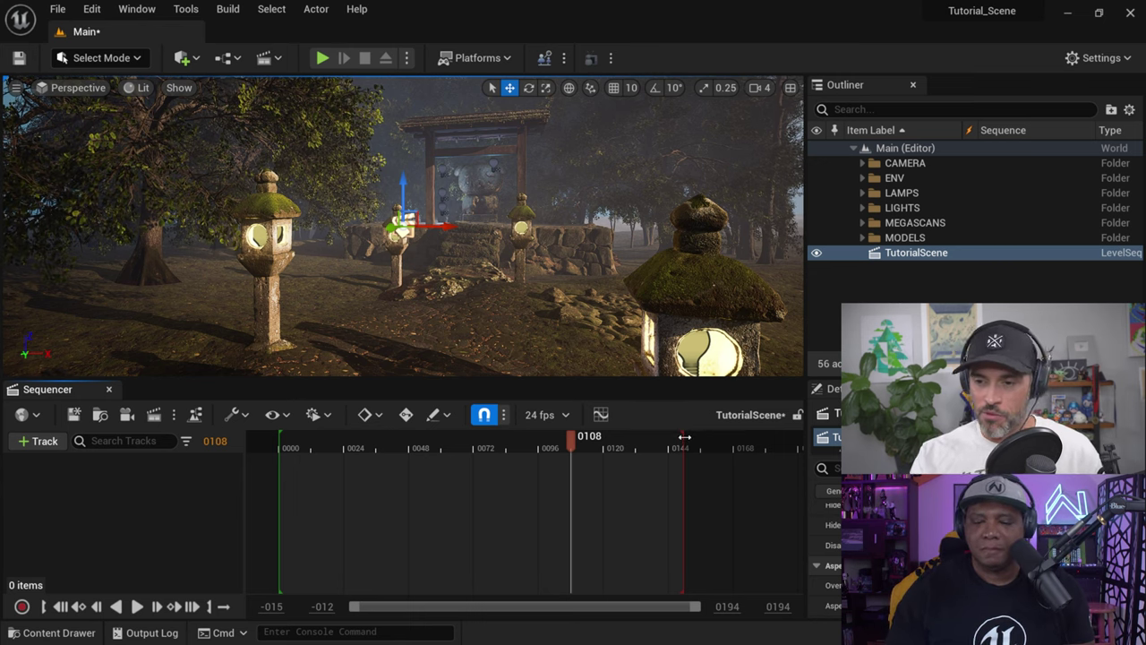
pyautogui.moveTo(682, 439)
pyautogui.mouseDown()
pyautogui.moveTo(770, 439)
pyautogui.moveTo(672, 439)
pyautogui.moveTo(710, 439)
pyautogui.mouseUp()
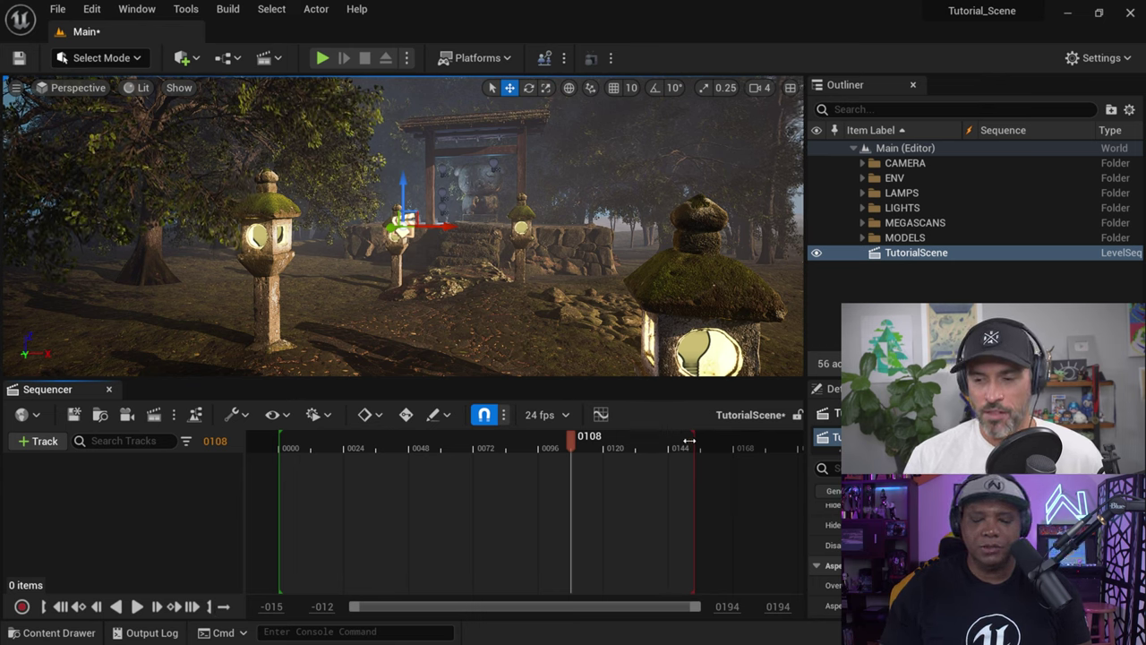
pyautogui.moveTo(707, 439)
pyautogui.mouseDown()
pyautogui.moveTo(686, 438)
pyautogui.moveTo(730, 439)
pyautogui.moveTo(694, 441)
pyautogui.moveTo(706, 445)
pyautogui.mouseUp()
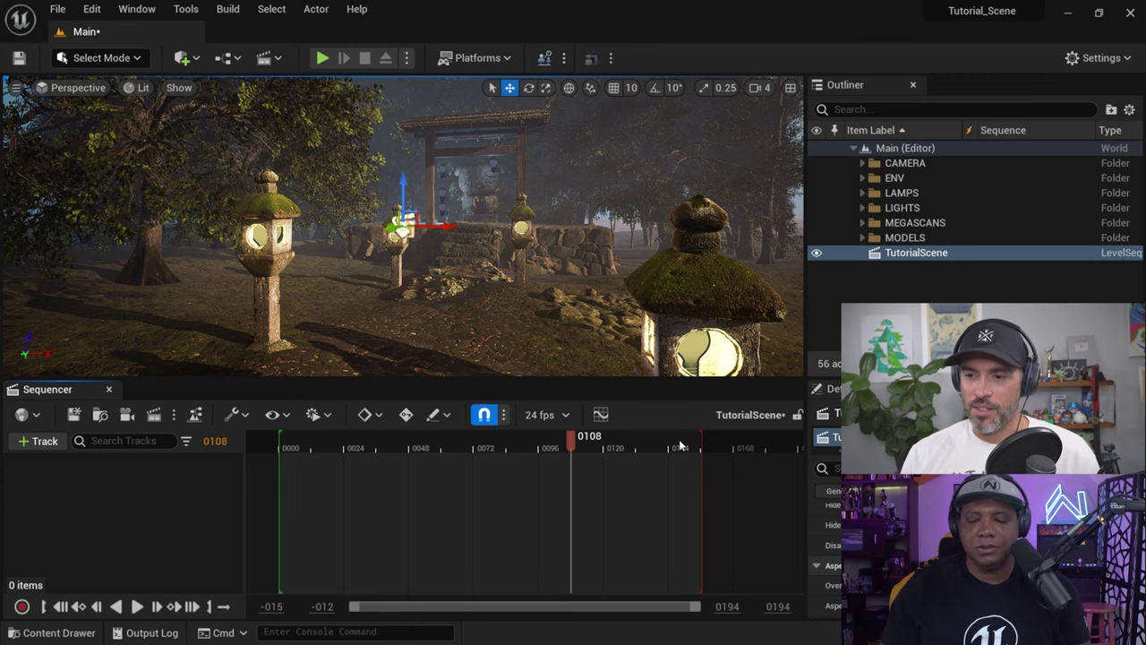
# Step: Put the playhead on frame 150, set the playback end there, and save the sequence
pyautogui.click(687, 445)
pyautogui.press('Left')
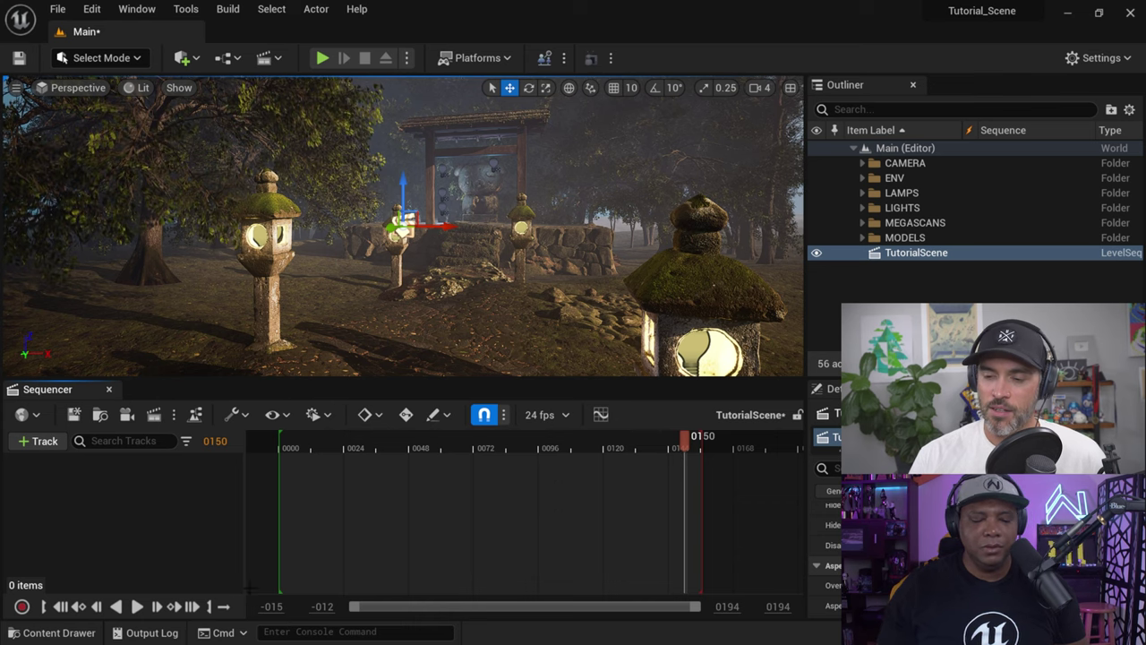
pyautogui.click(208, 607)
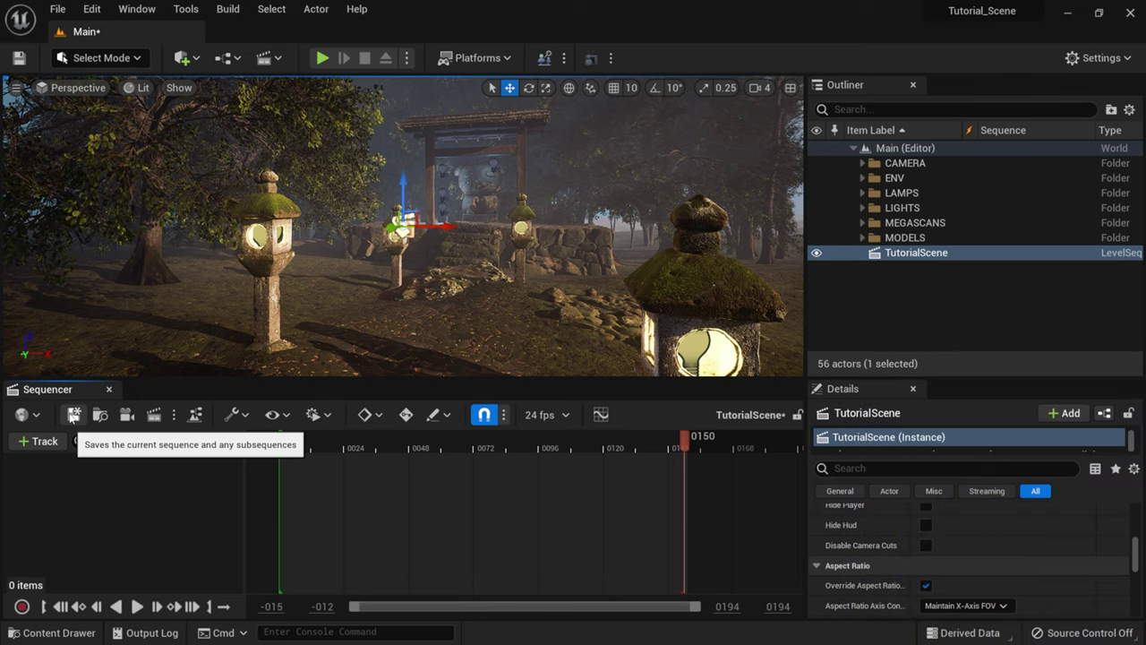
pyautogui.click(73, 415)
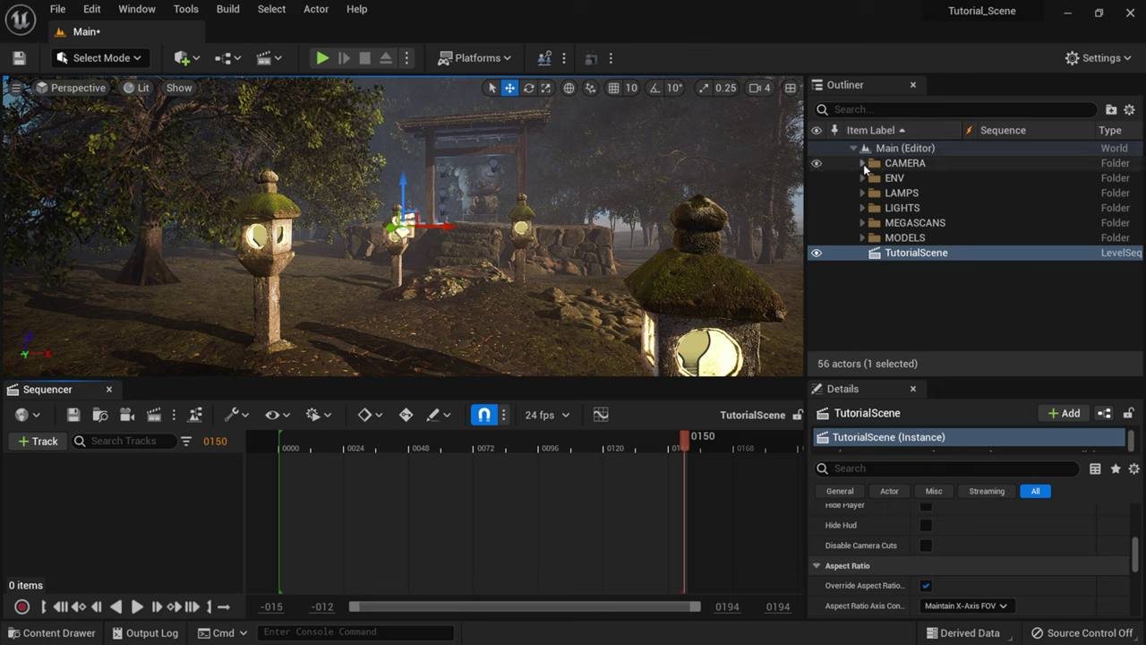
# Step: Add the Camera actor from the CAMERA folder to the TutorialScene sequence
pyautogui.click(863, 163)
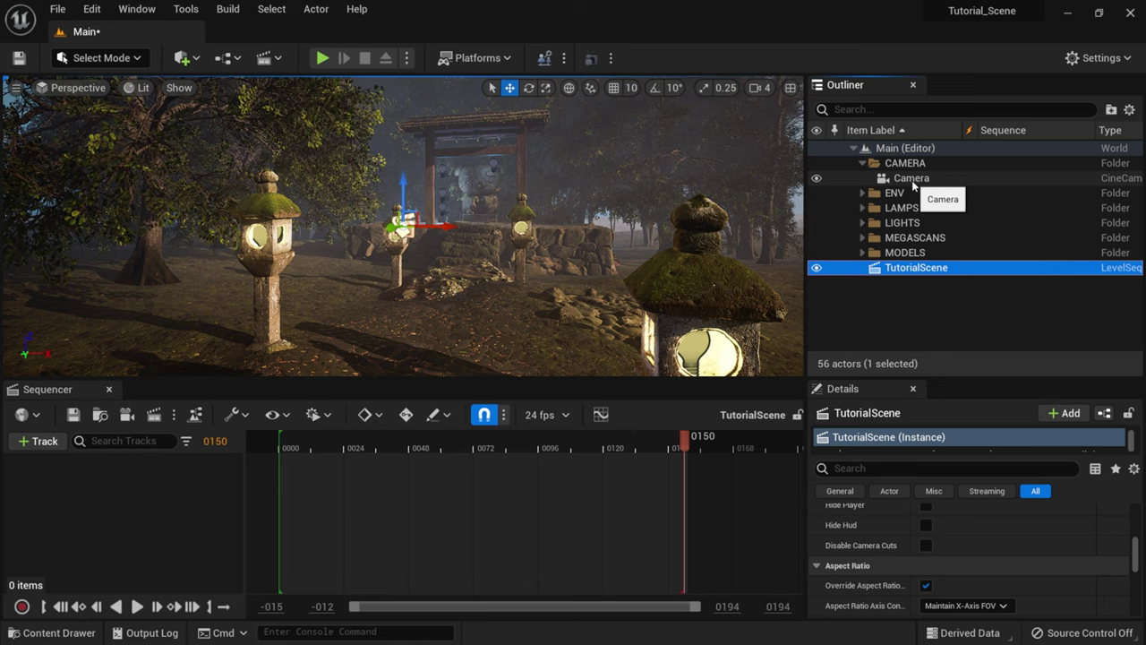
pyautogui.click(905, 179)
pyautogui.moveTo(906, 179); pyautogui.dragTo(160, 502)
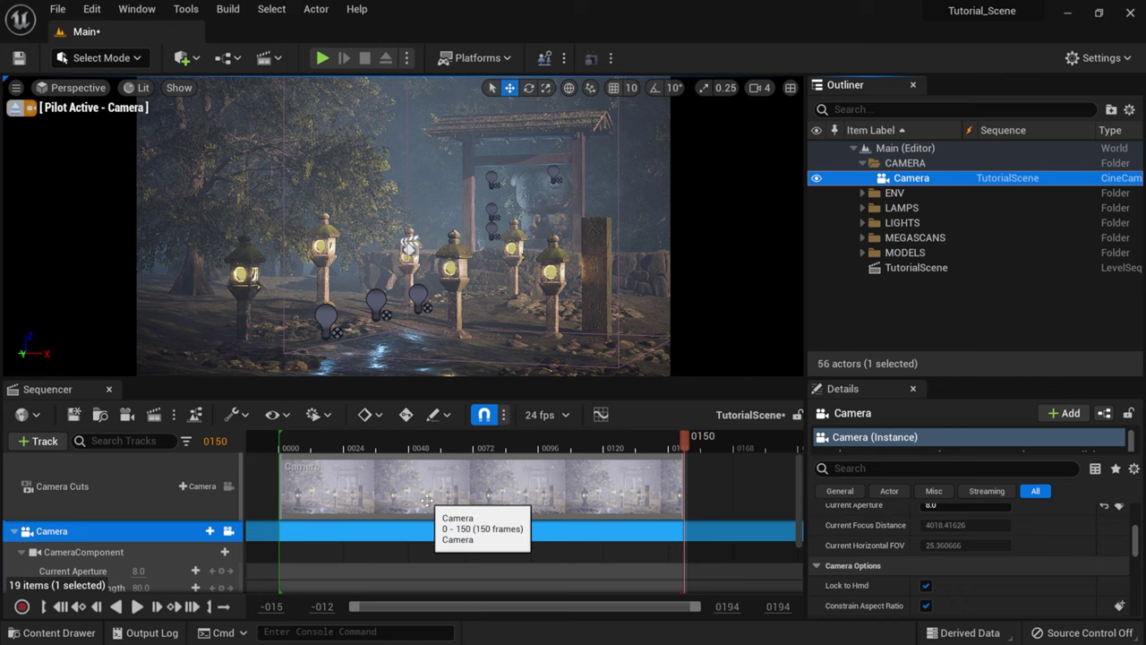
# Step: Delete the Camera Cuts track from the sequence
pyautogui.scroll(-1, 332, 488)
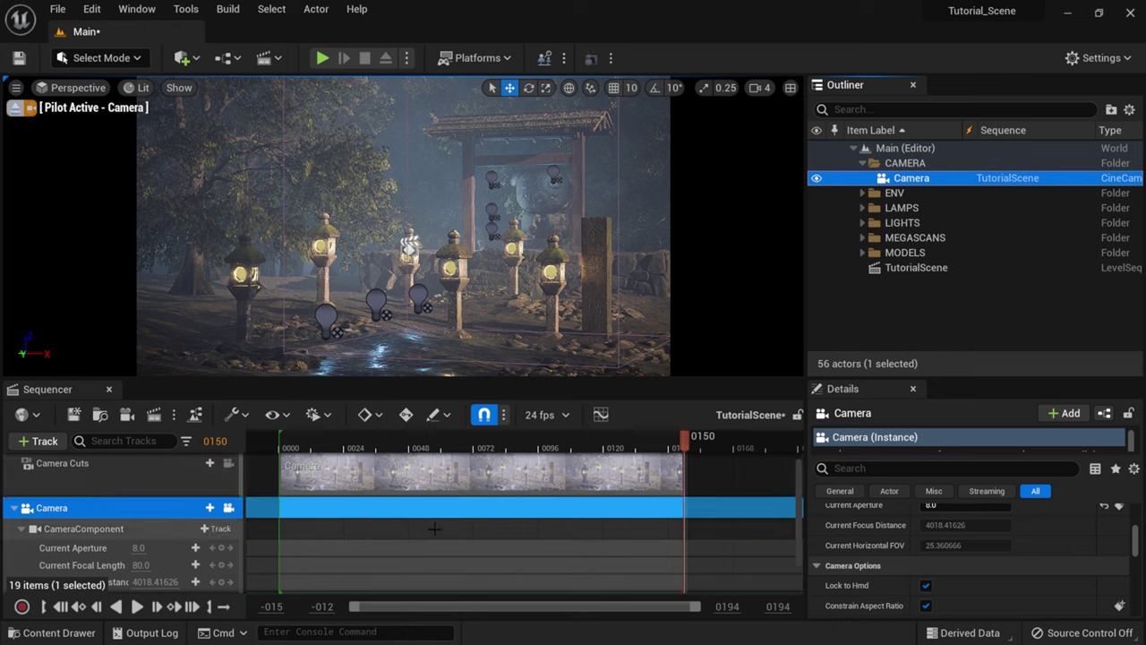
pyautogui.scroll(1, 434, 528)
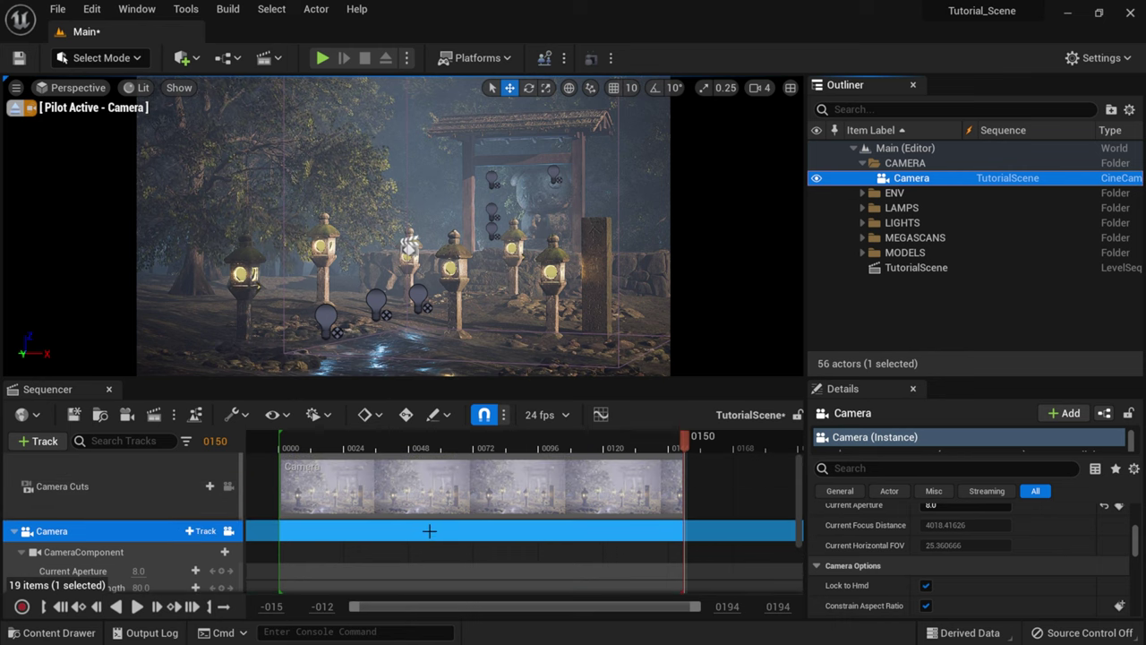
pyautogui.click(115, 490)
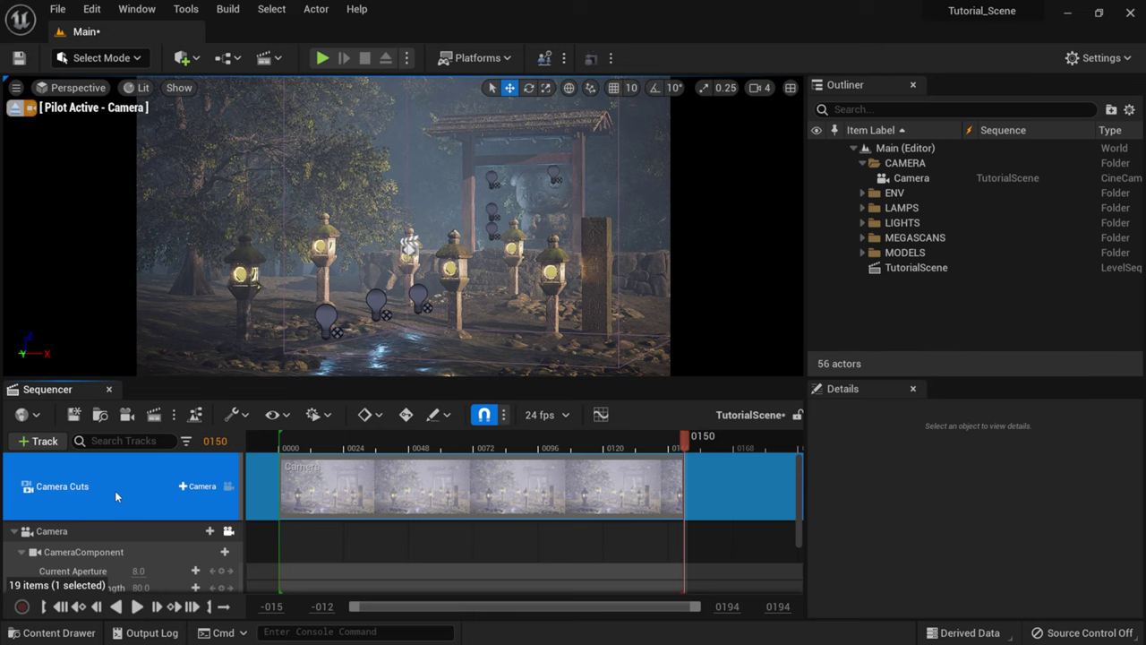
pyautogui.press('Delete')
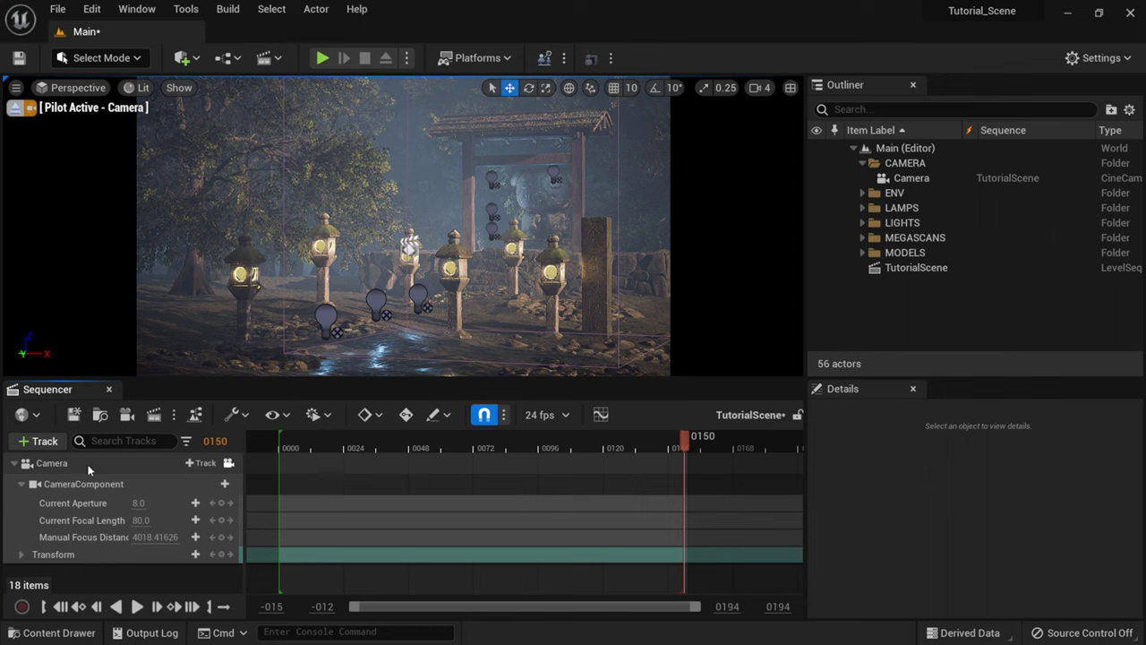
# Step: Select the Camera track, return the playhead to frame 0, collapse CameraComponent, and expand the Transform channels
pyautogui.click(253, 467)
pyautogui.click(313, 438)
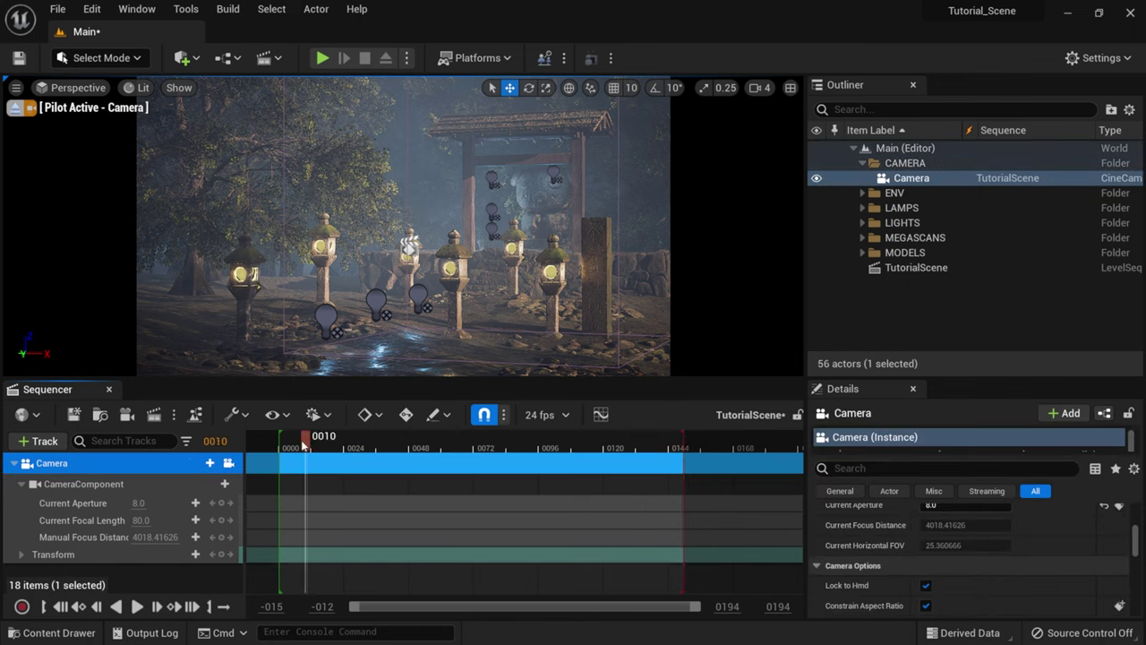
pyautogui.click(61, 606)
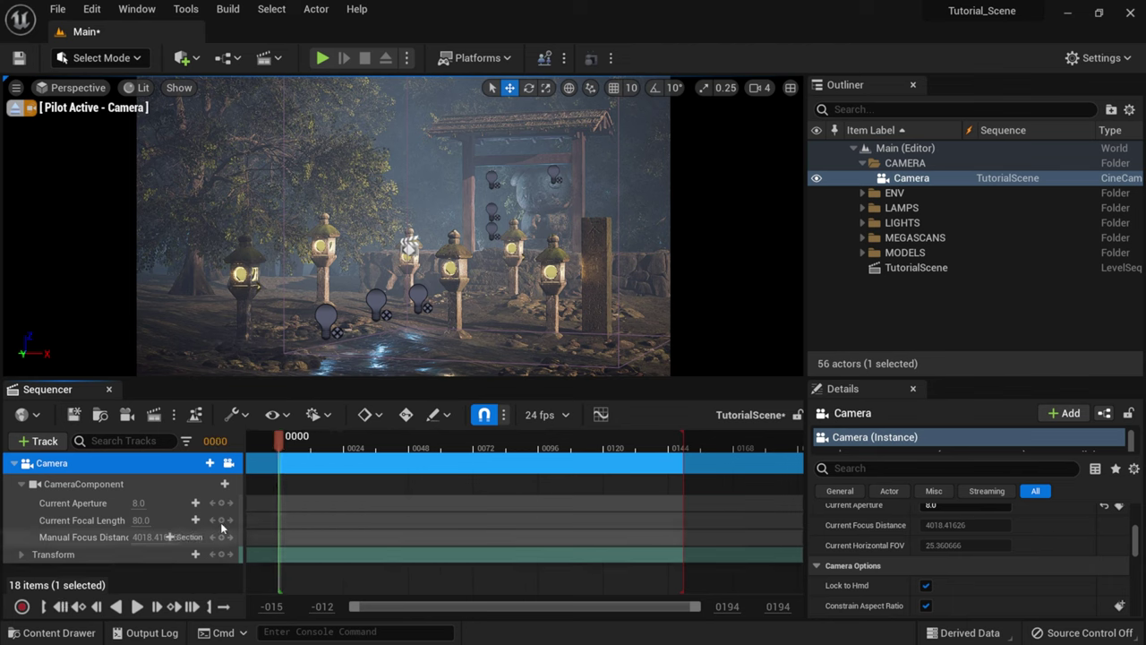
pyautogui.click(20, 484)
pyautogui.click(20, 503)
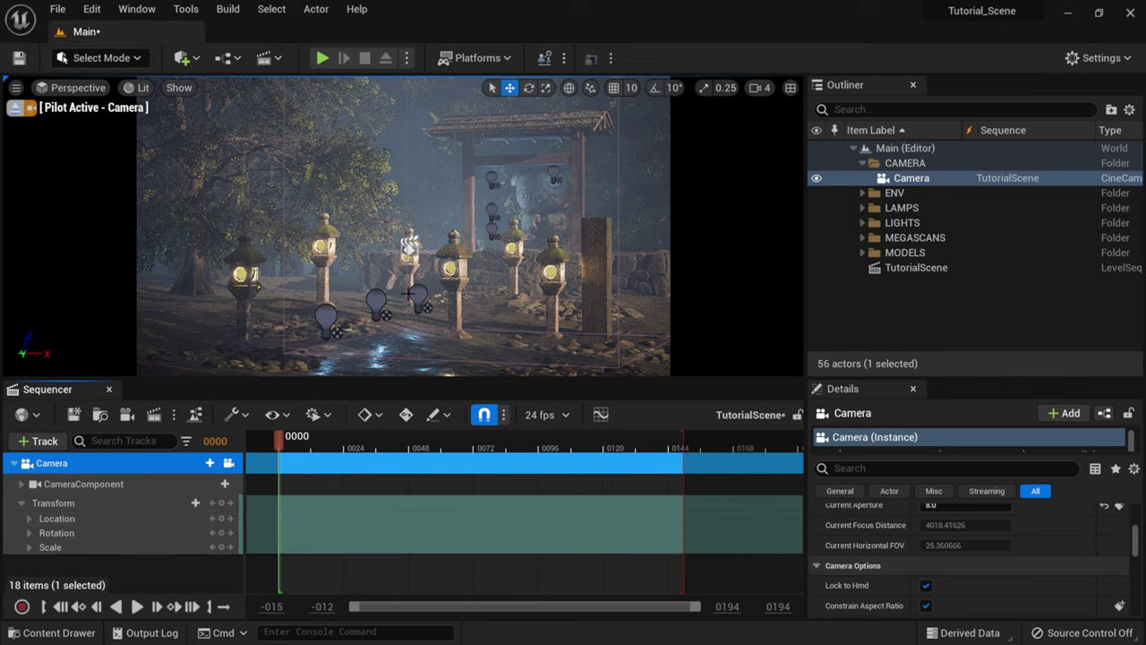
# Step: Pull the piloted camera back from the lanterns to a wider view and key its Location at frame 0
pyautogui.scroll(-5, 418, 260)
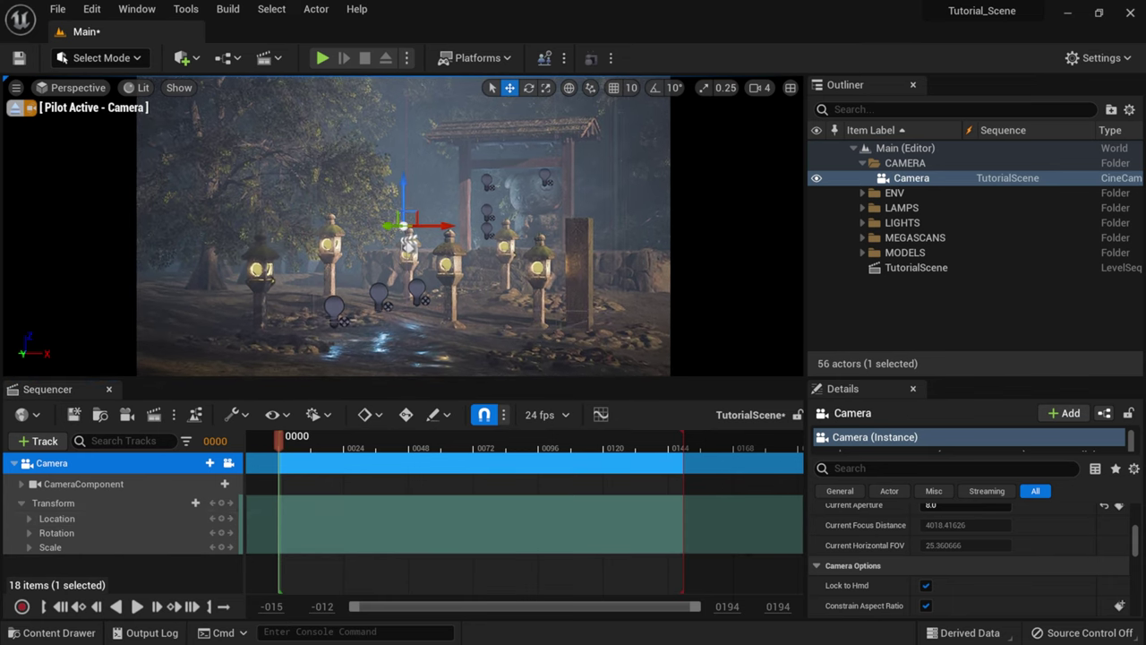
pyautogui.scroll(-3, 418, 260)
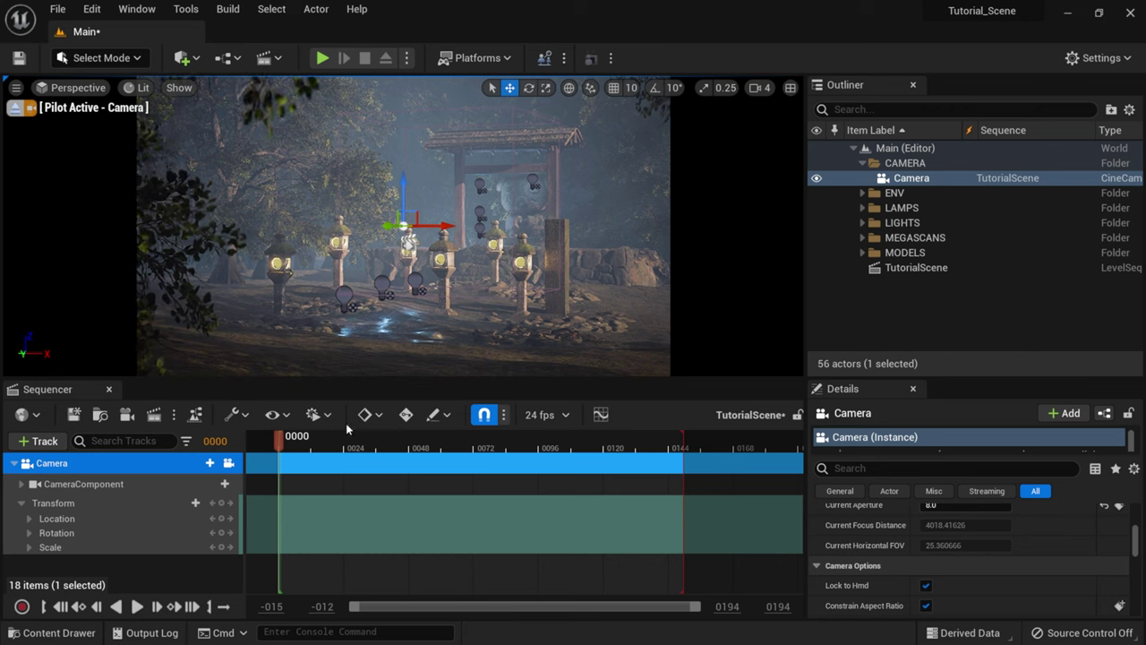
pyautogui.click(224, 520)
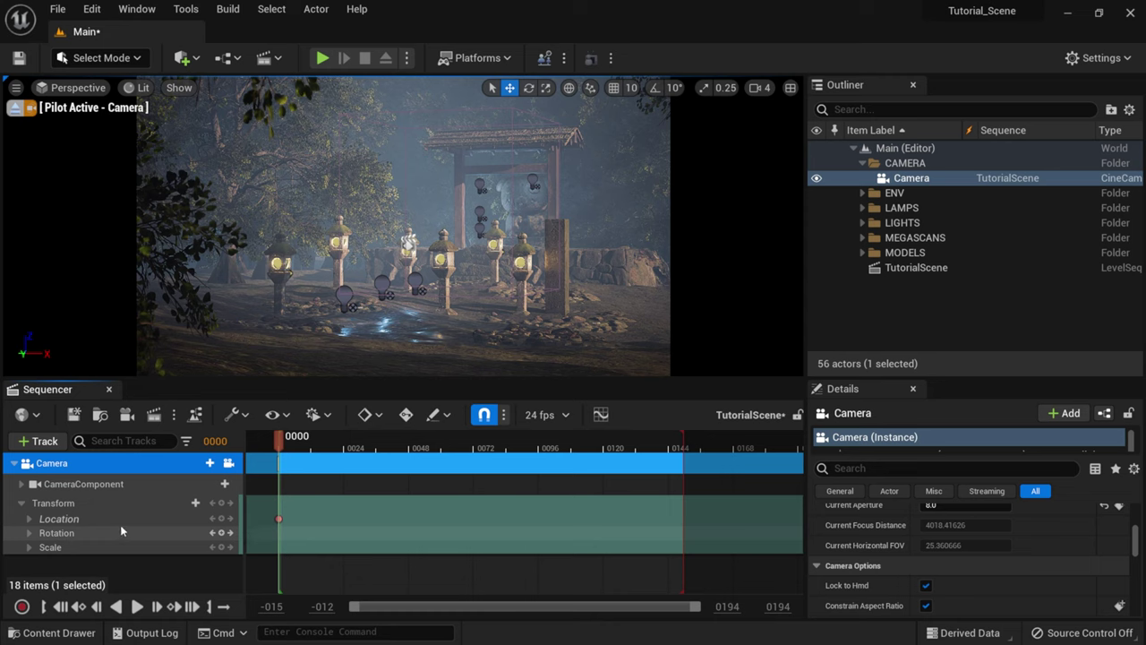
# Step: Go to frame 149, move the piloted camera forward toward the lanterns, and key its Location there
pyautogui.click(192, 608)
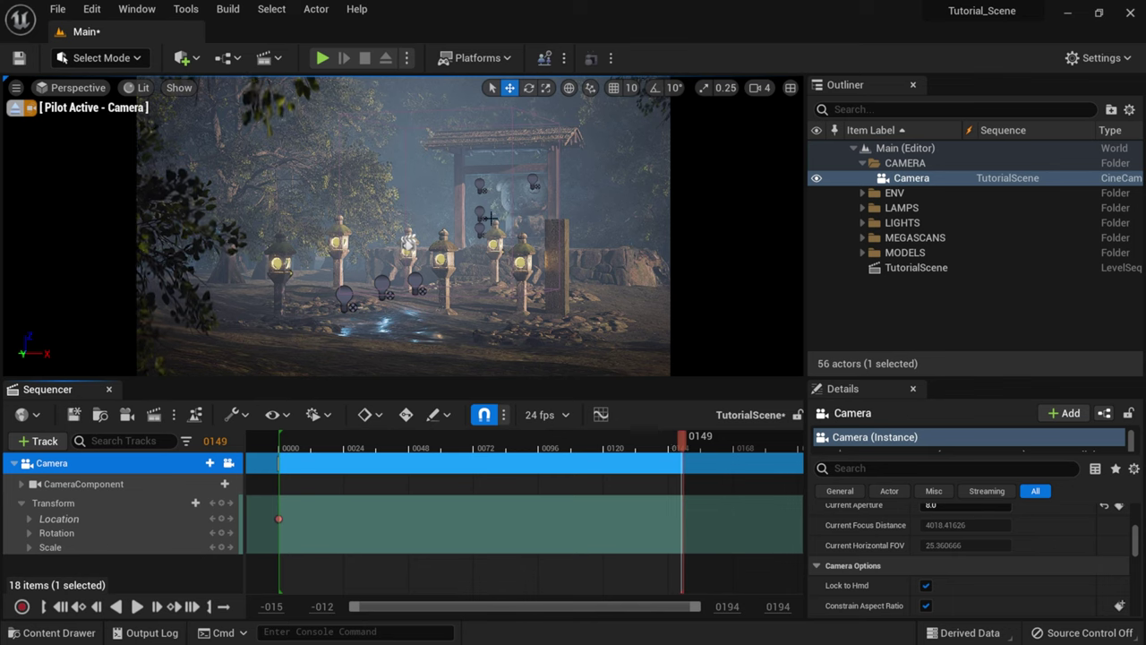
pyautogui.press('Up')
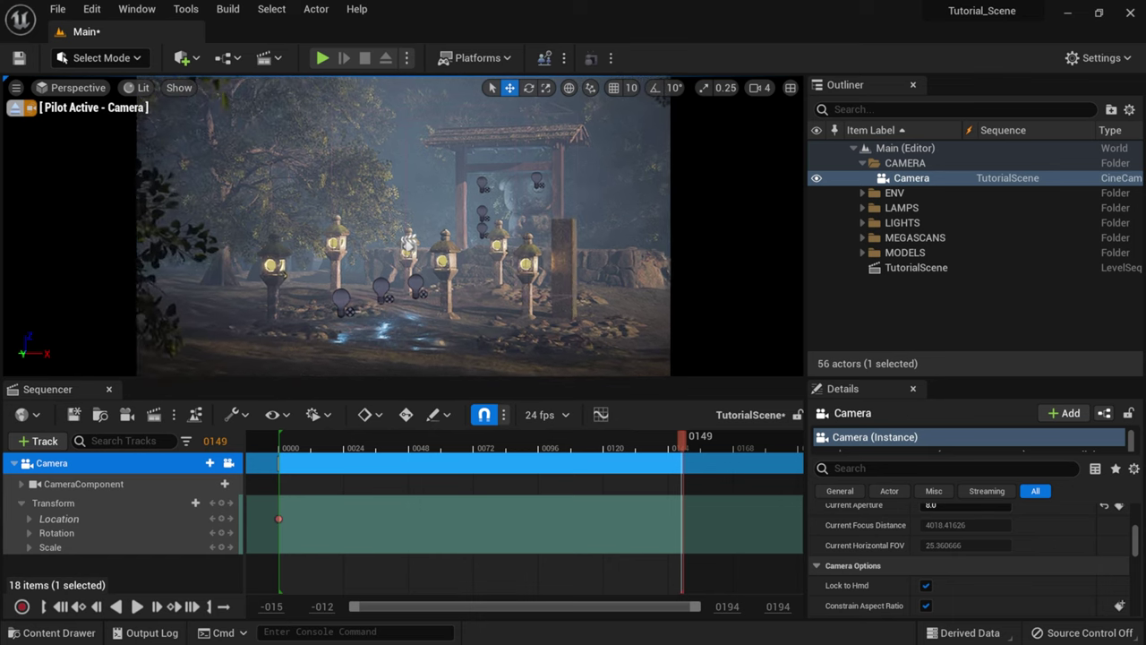
pyautogui.press('Up')
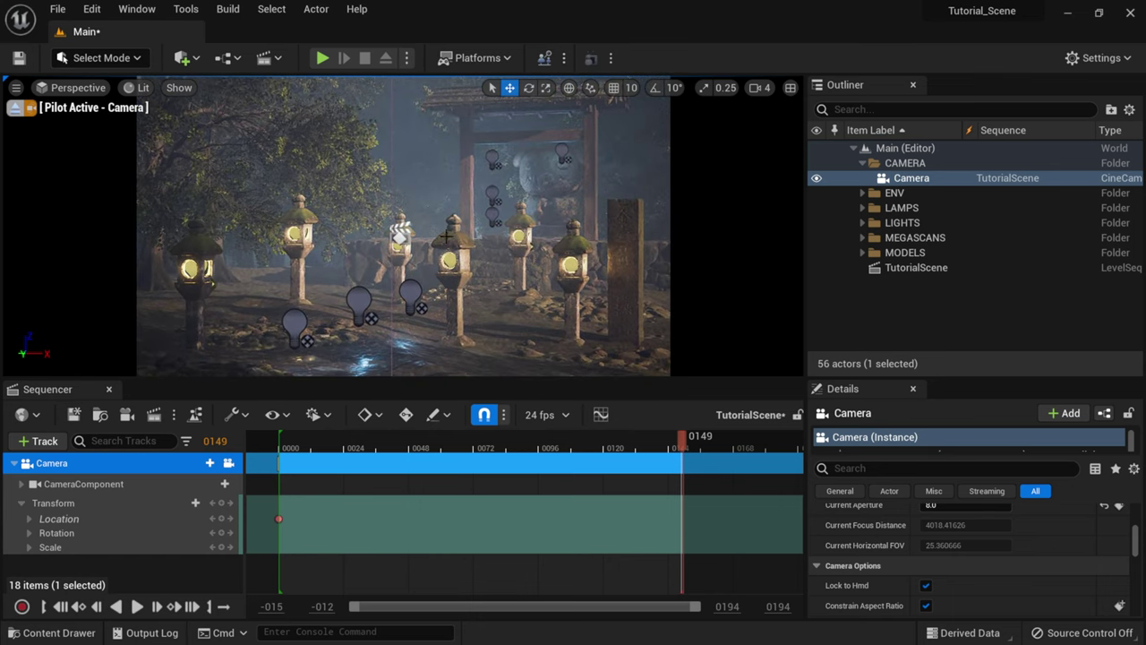
pyautogui.click(222, 518)
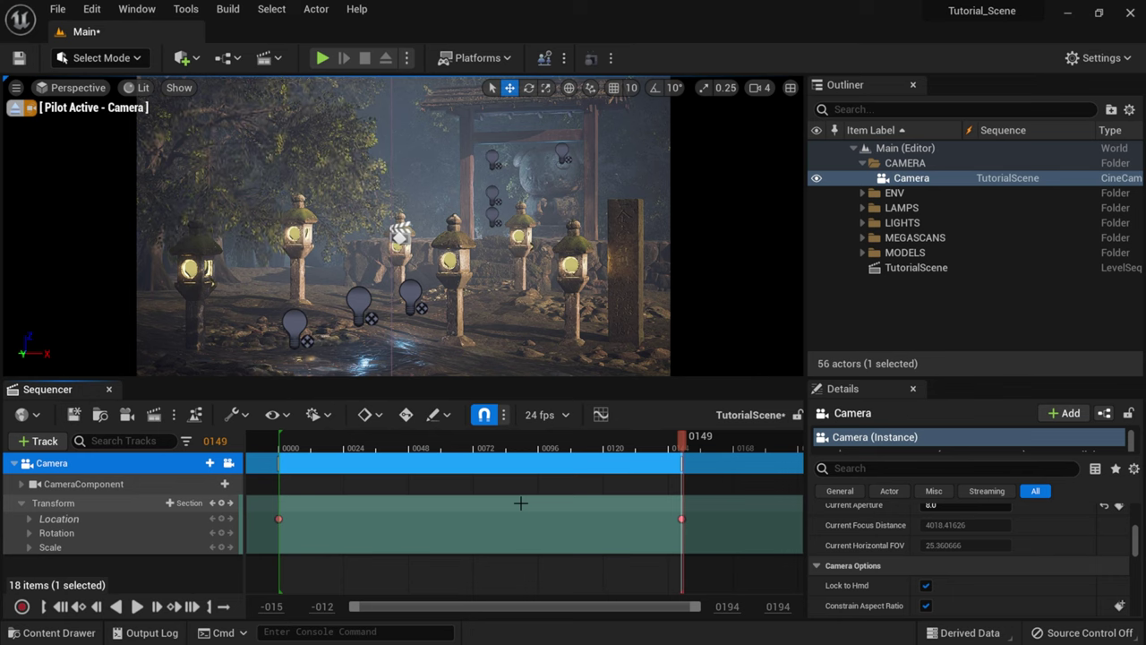
# Step: Play the camera move from frame 0 and examine its easing in the Curve Editor
pyautogui.click(63, 607)
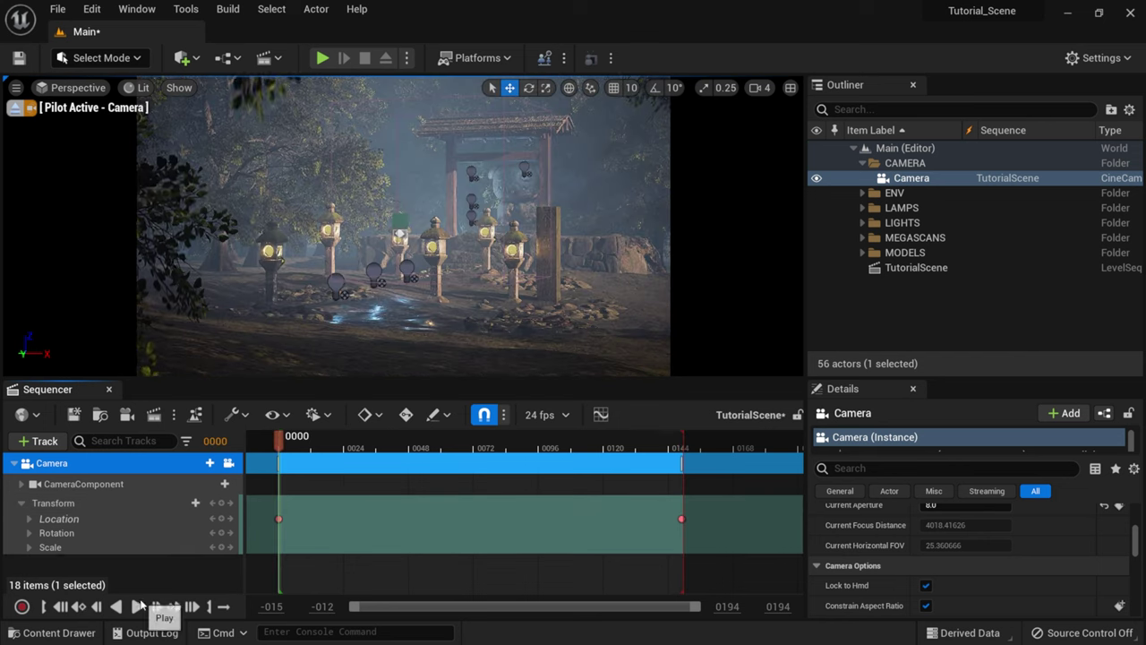
pyautogui.click(139, 606)
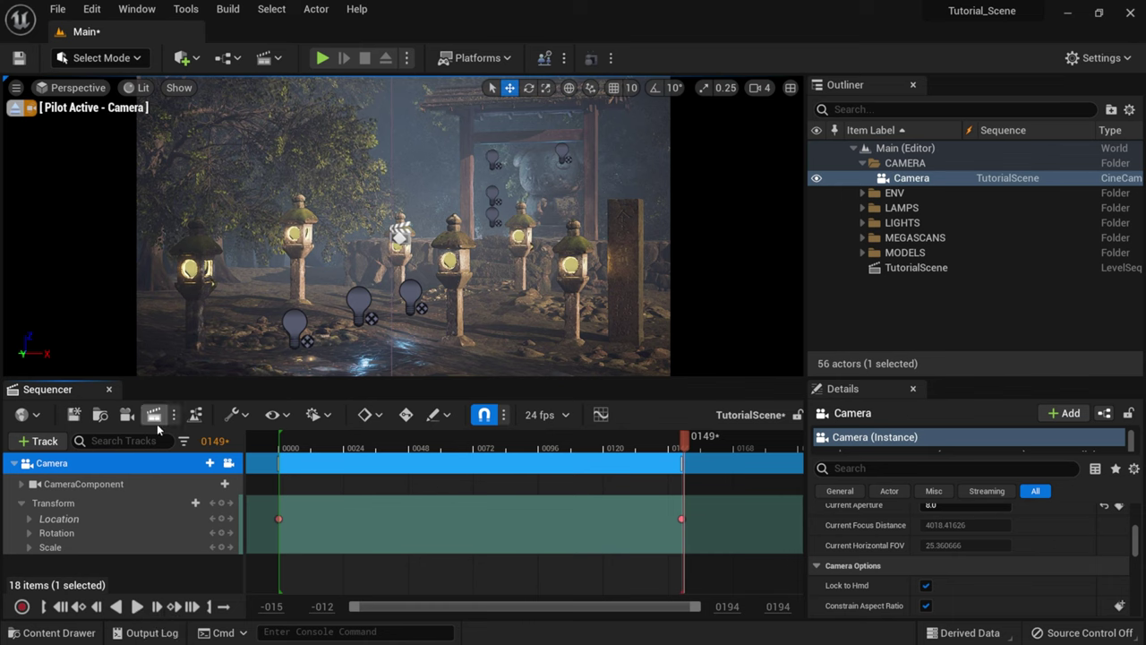
pyautogui.click(601, 414)
pyautogui.moveTo(635, 105); pyautogui.dragTo(489, 107)
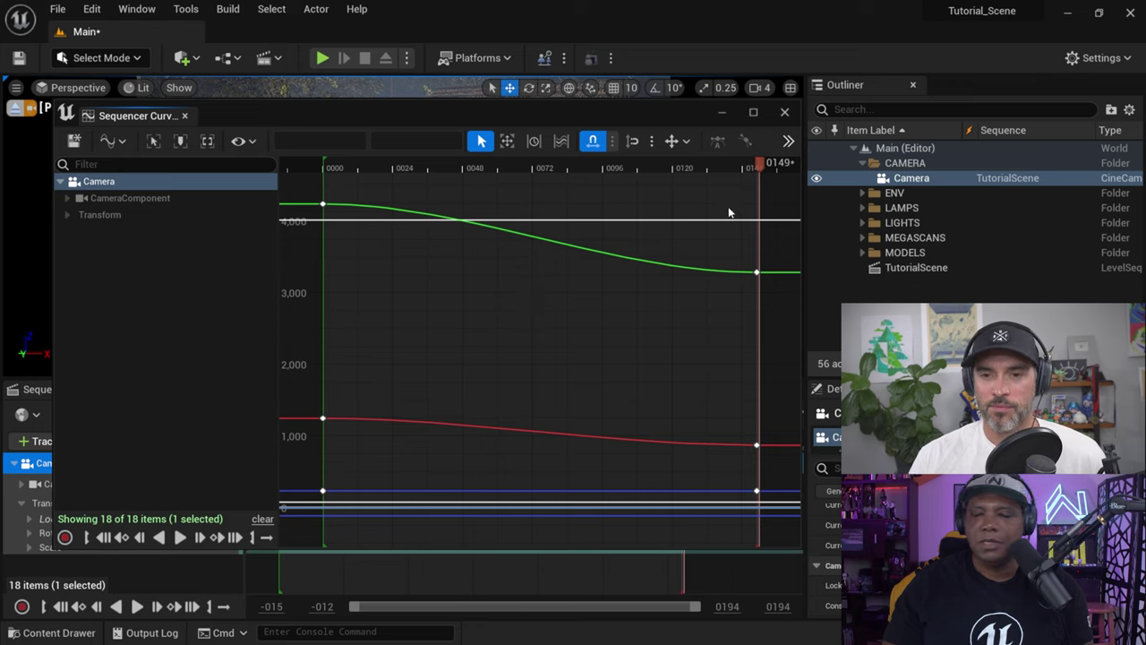
pyautogui.click(784, 115)
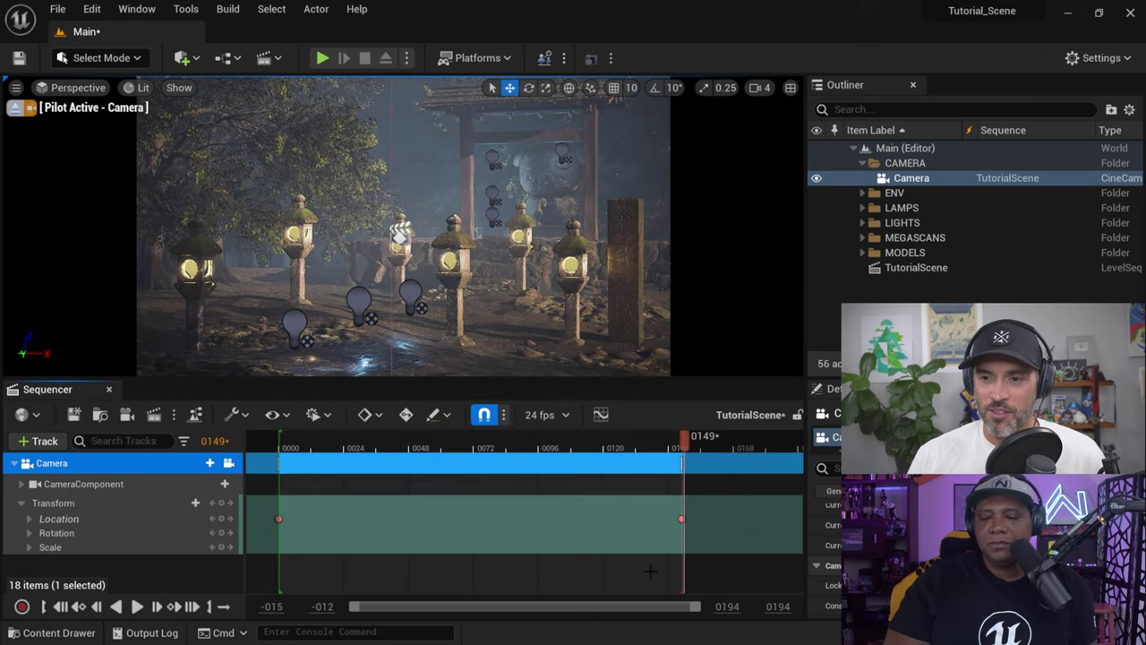
# Step: Select both Location keys, review the move from frame 0, and set their key interpolation to Linear
pyautogui.click(62, 609)
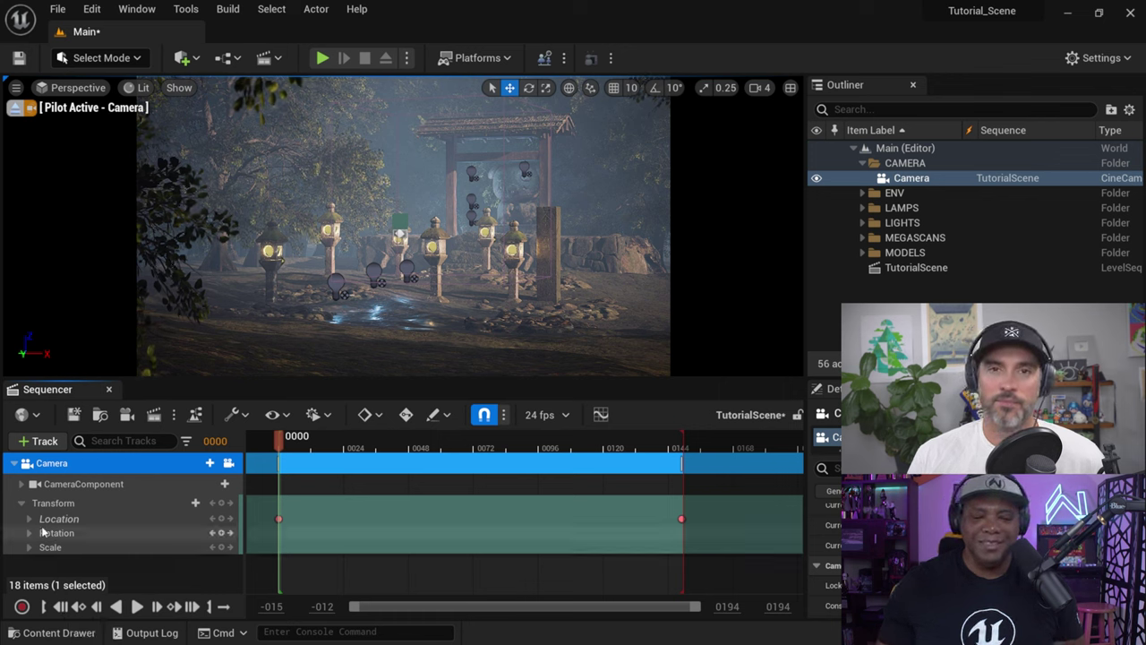
pyautogui.click(701, 517)
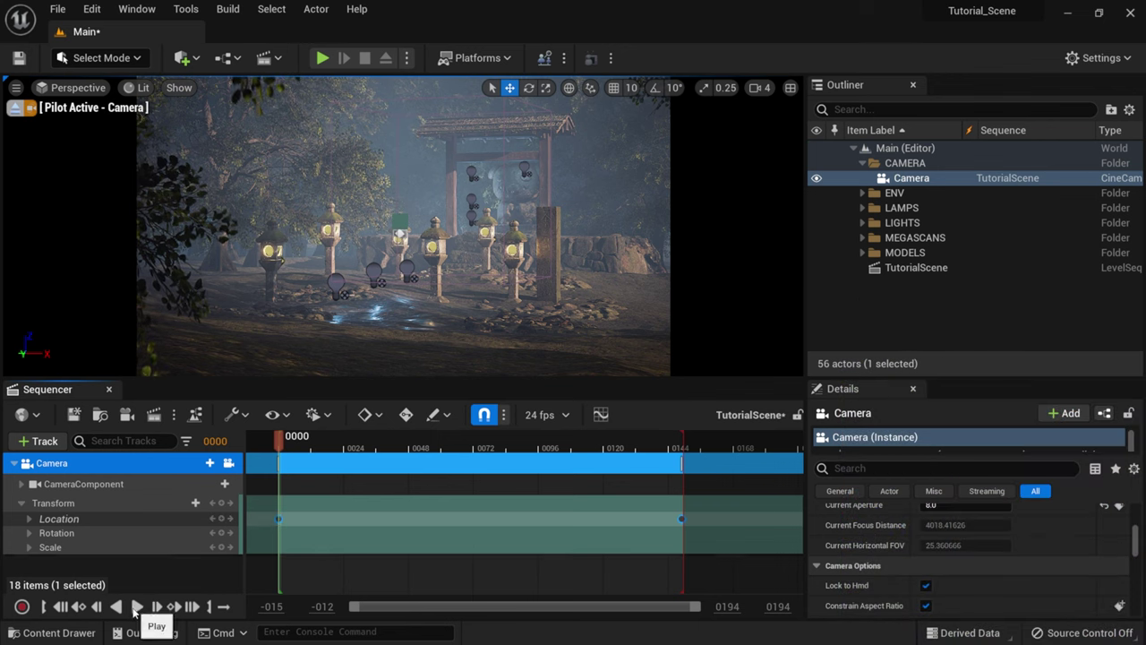
pyautogui.click(136, 606)
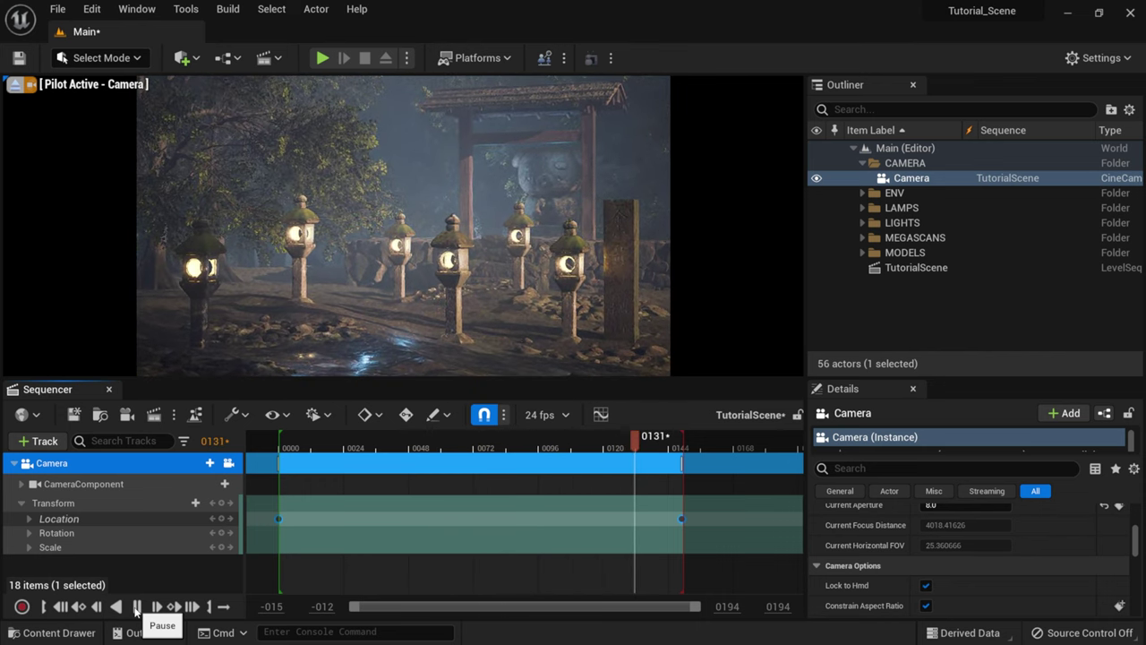
pyautogui.click(61, 606)
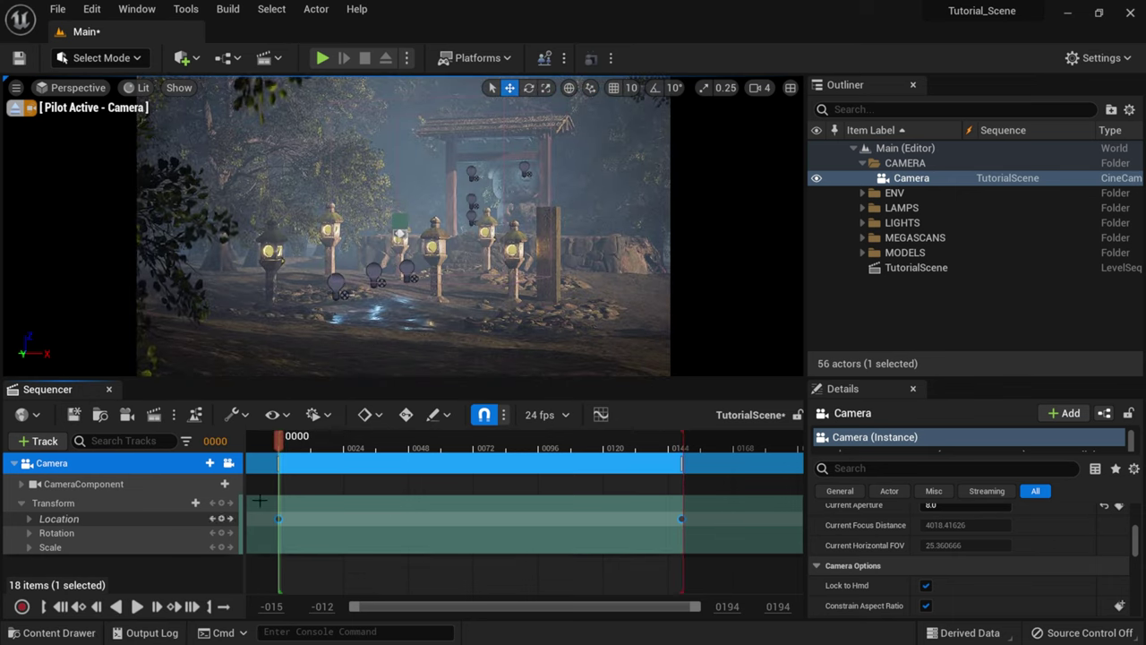
pyautogui.rightClick(280, 520)
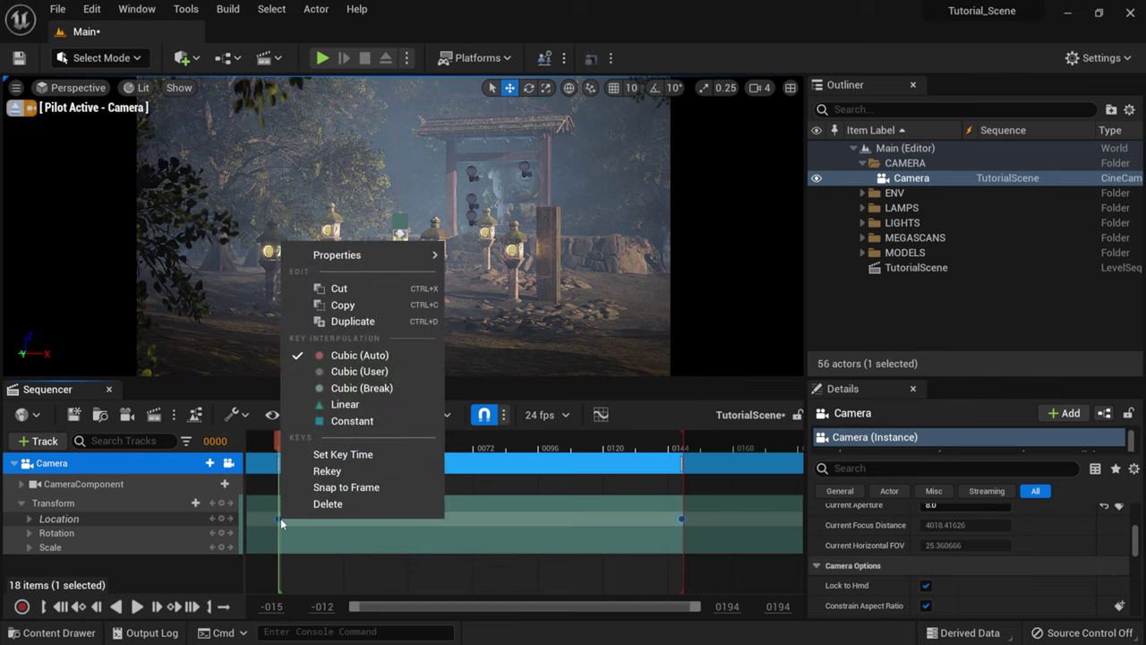
pyautogui.click(344, 404)
# Step: Play the linear camera move through twice to check its constant speed, and return to frame 0
pyautogui.click(137, 606)
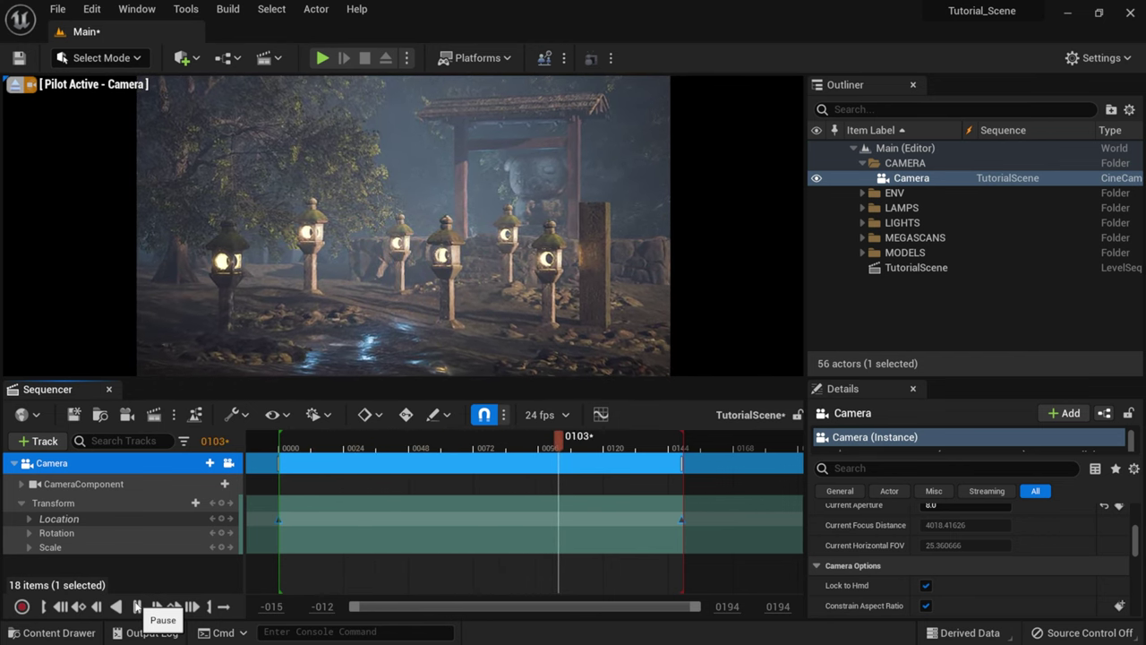
pyautogui.click(137, 606)
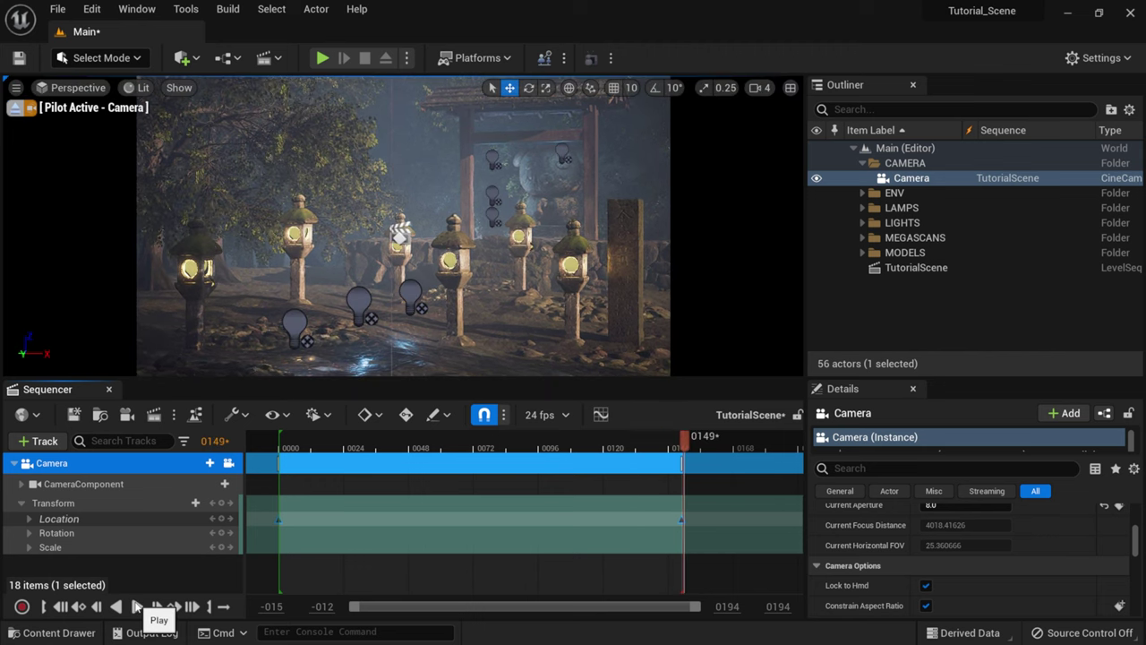
pyautogui.click(60, 606)
pyautogui.click(137, 606)
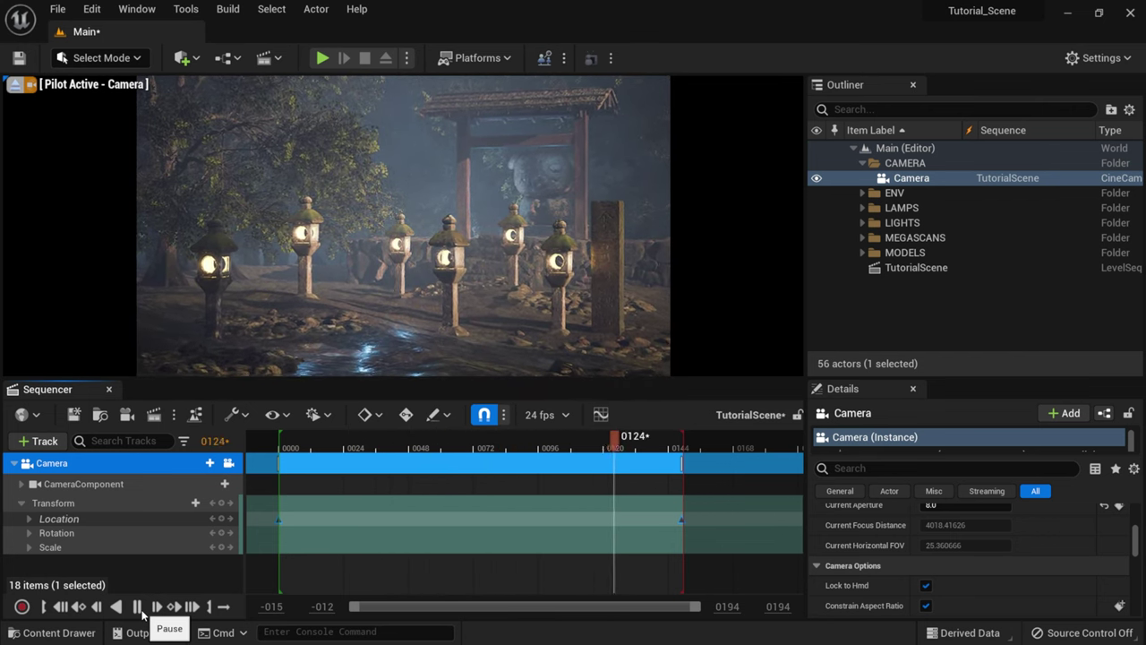
pyautogui.click(140, 608)
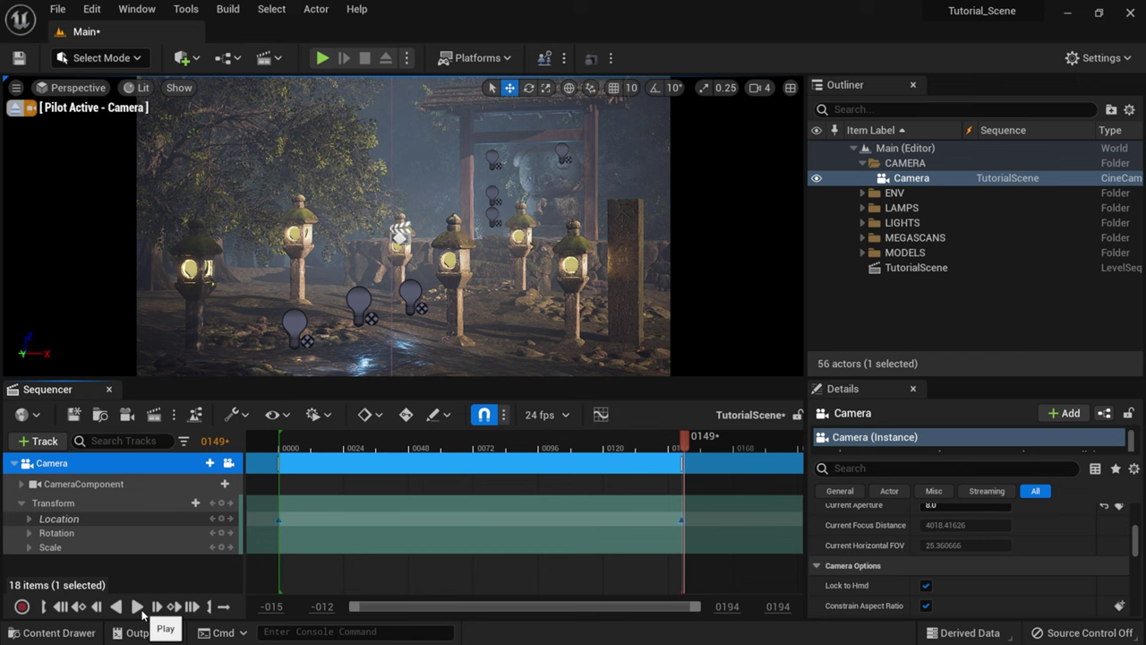
pyautogui.click(60, 606)
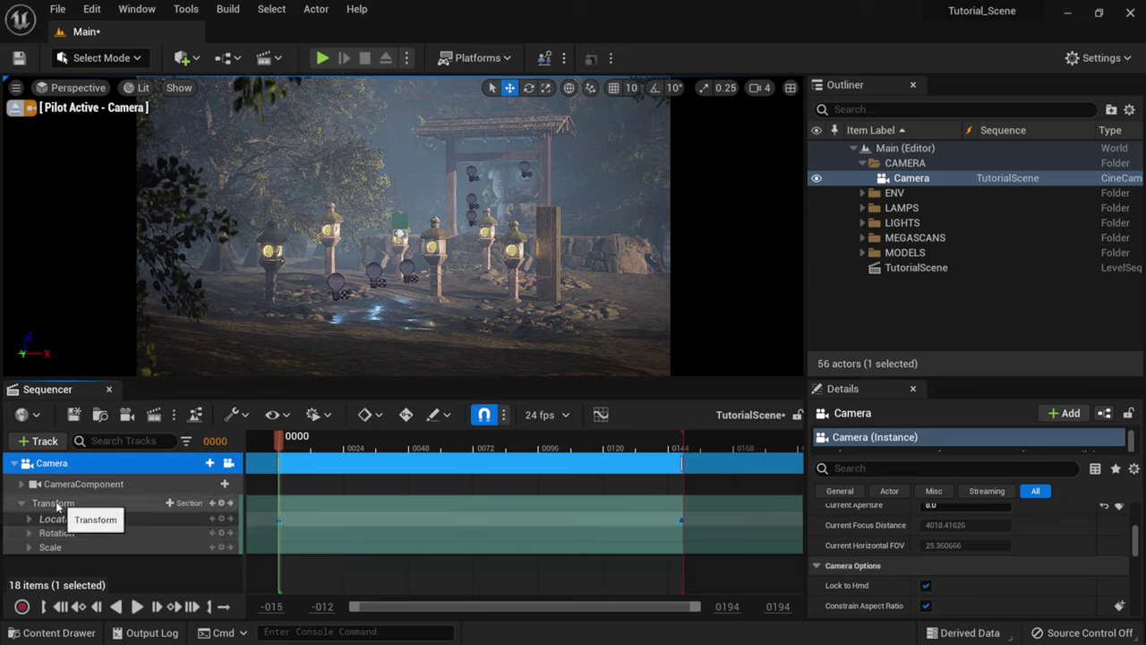
# Step: Collapse the Transform channels, add a Camera Cut Track to the sequence, and bind it to the existing Camera
pyautogui.click(20, 502)
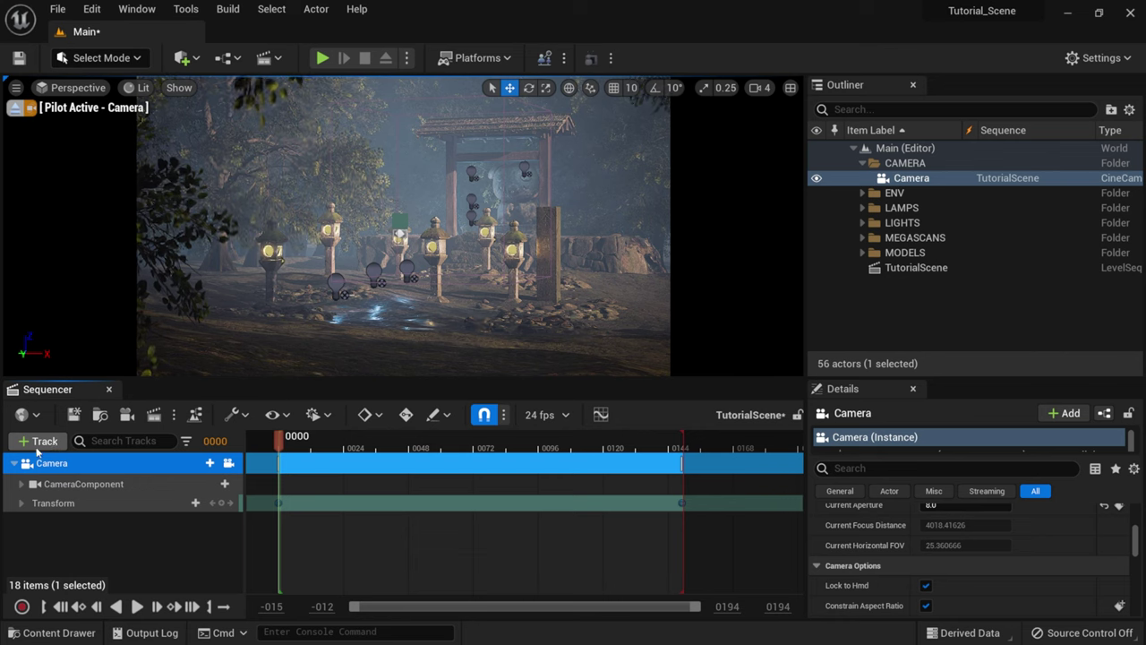
pyautogui.click(50, 448)
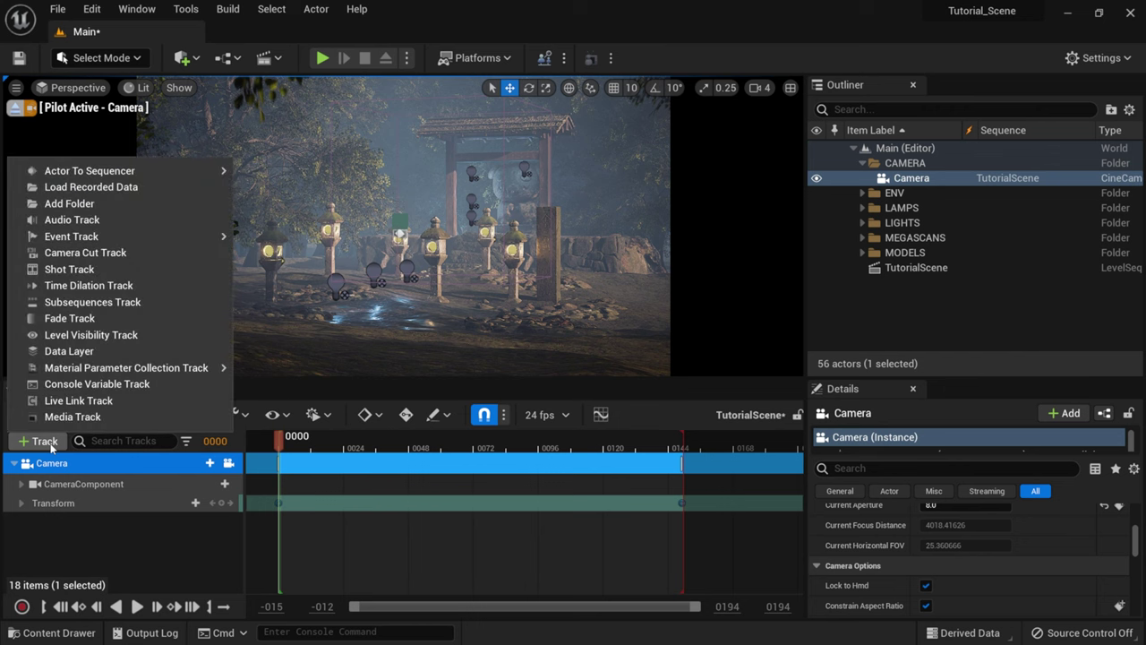
pyautogui.click(122, 253)
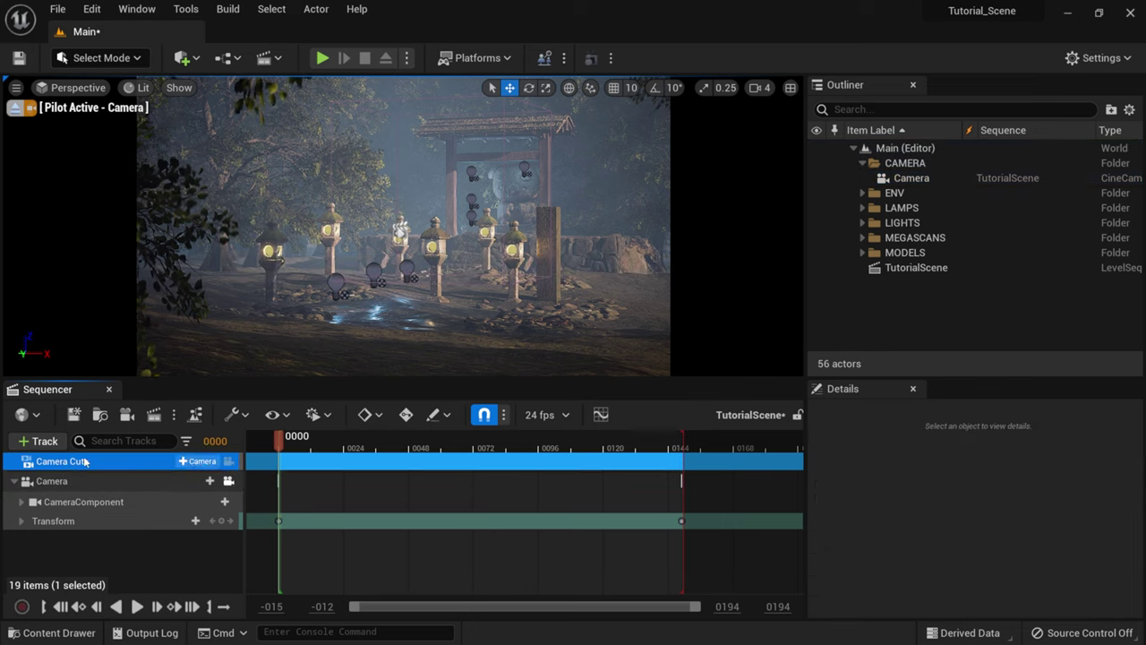
pyautogui.click(202, 461)
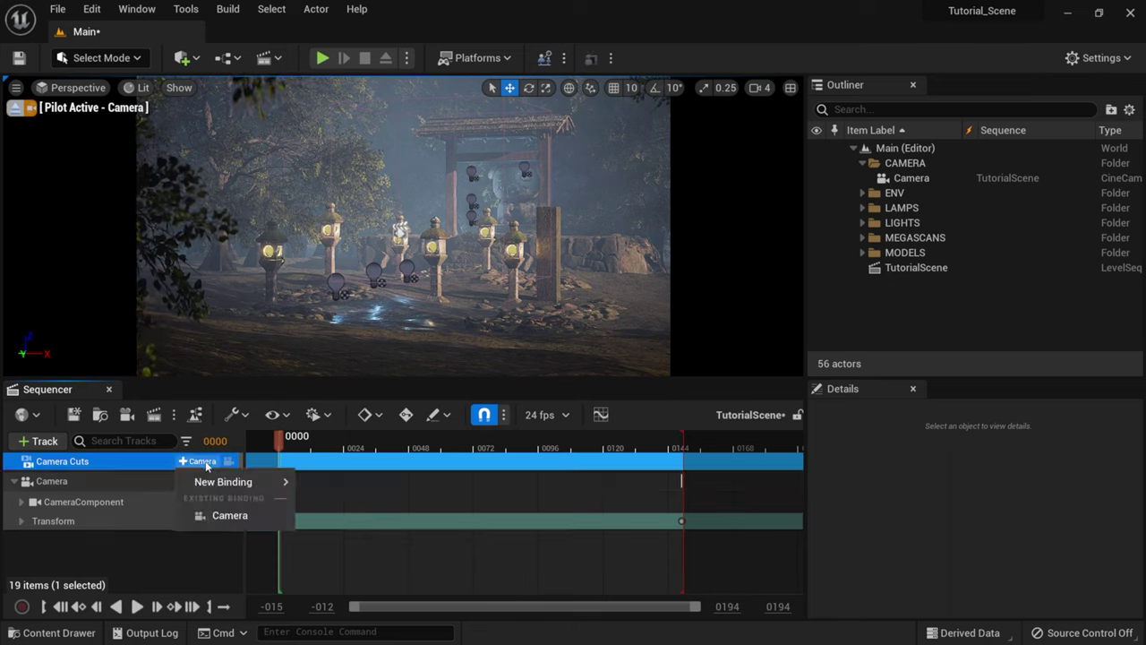
pyautogui.click(229, 517)
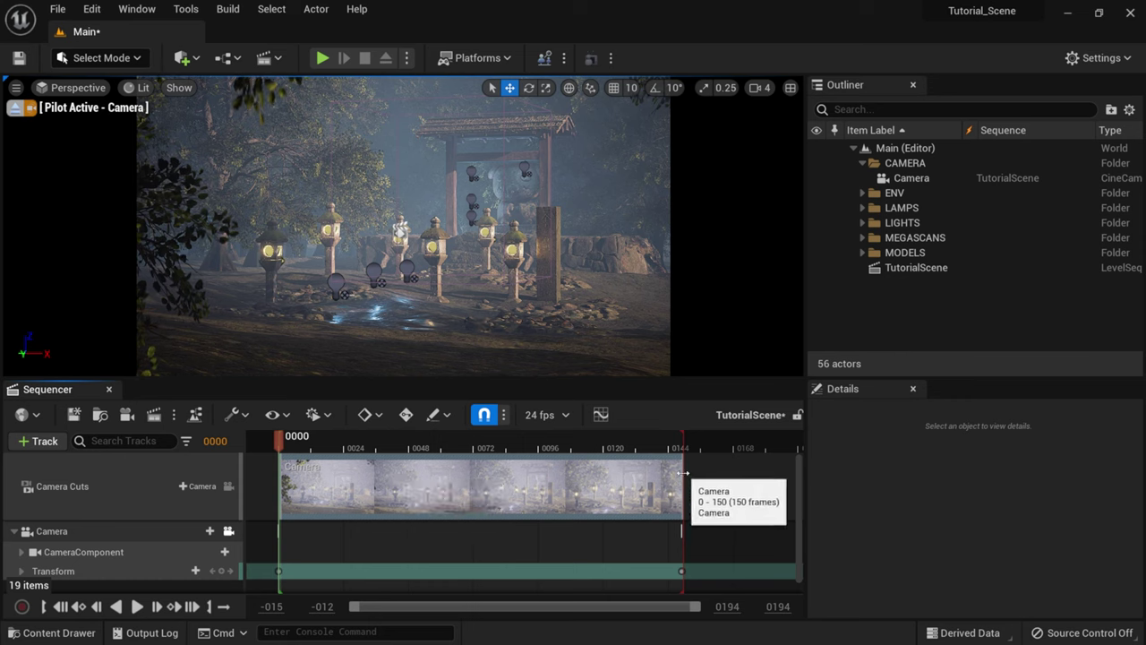
# Step: Trim the end of the camera cut to frame 72 and lock the viewport to Camera Cuts, scrubbing to check the view
pyautogui.moveTo(634, 472); pyautogui.dragTo(473, 465)
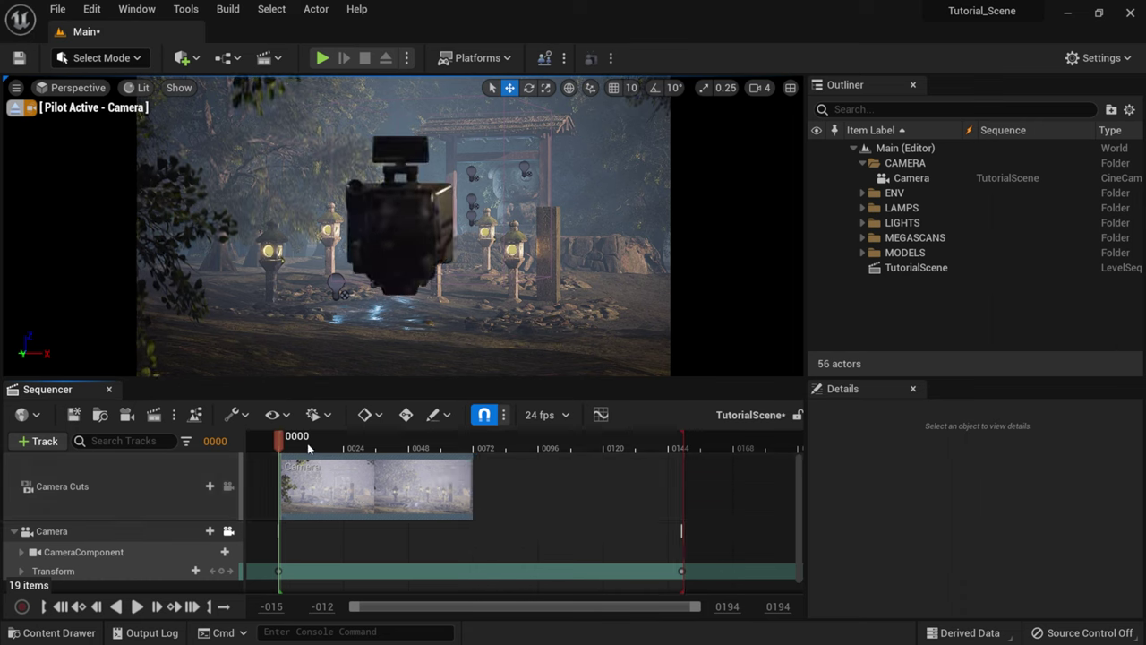
pyautogui.moveTo(316, 441); pyautogui.dragTo(419, 443)
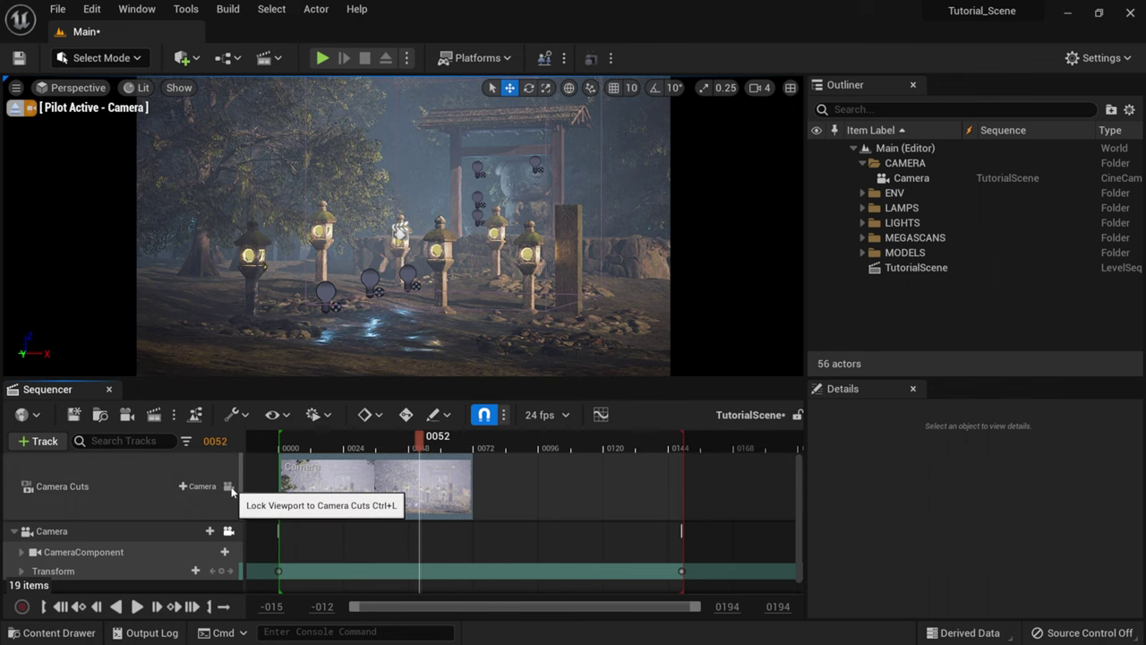
pyautogui.click(230, 486)
pyautogui.moveTo(421, 443); pyautogui.dragTo(320, 443)
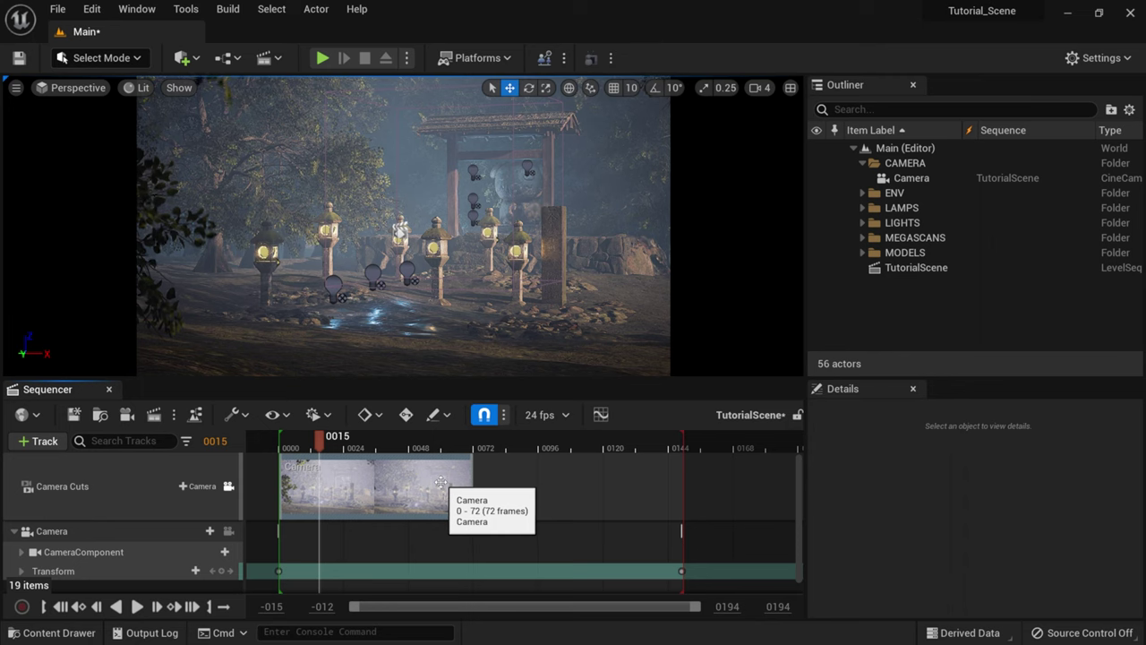
# Step: Extend the camera cut beyond both the start and end of the playback range, and save the sequence
pyautogui.moveTo(473, 470); pyautogui.dragTo(698, 479)
pyautogui.moveTo(280, 486); pyautogui.dragTo(258, 484)
pyautogui.click(73, 415)
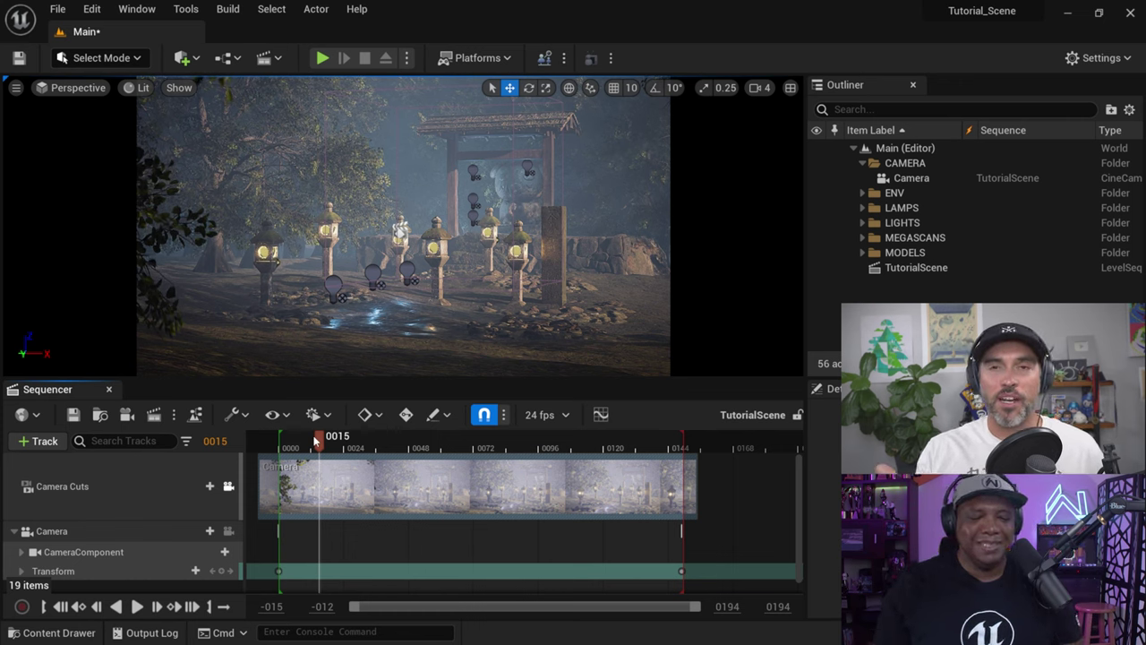
# Step: Play the sequence through the camera cut, return to frame 0, and save the sequence
pyautogui.click(136, 606)
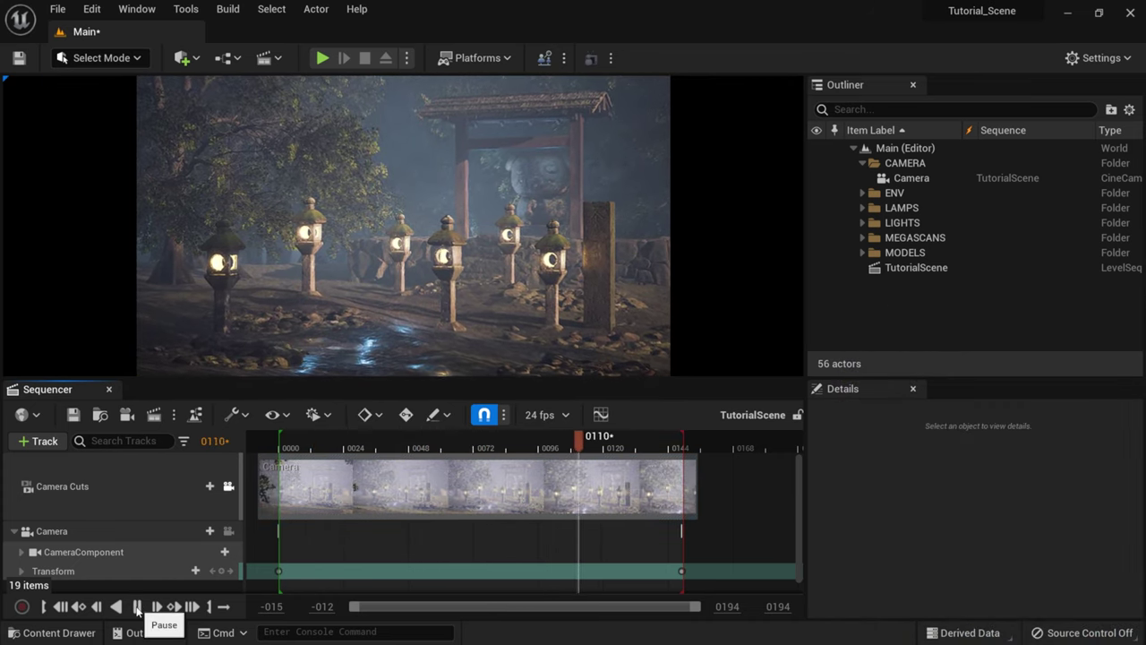
pyautogui.click(137, 606)
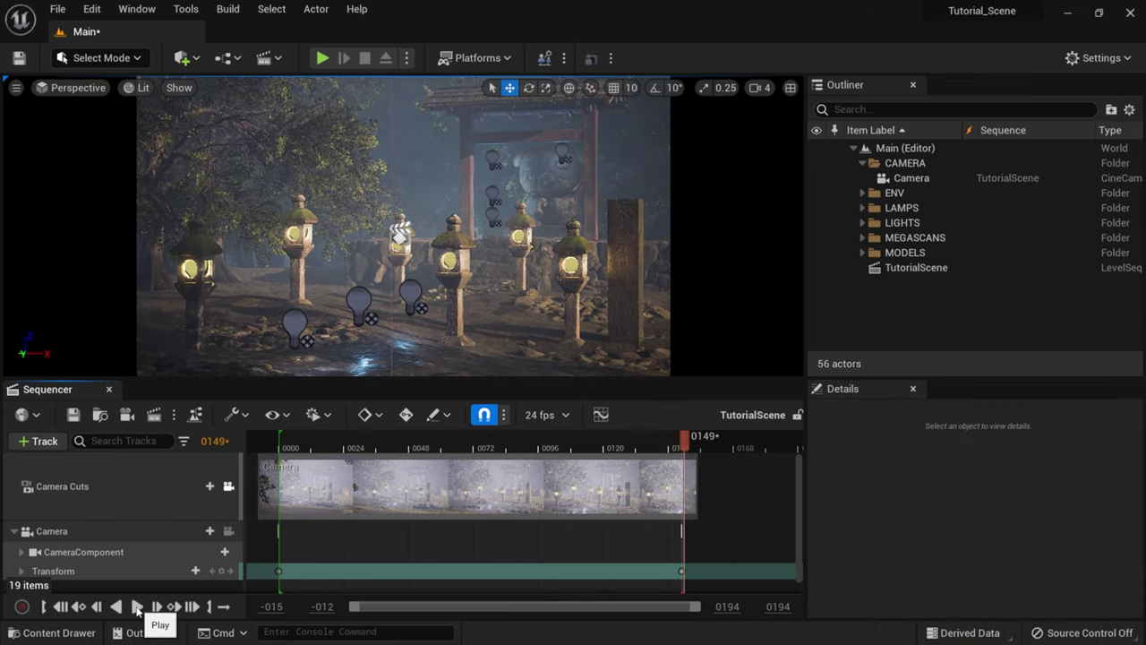
pyautogui.click(60, 606)
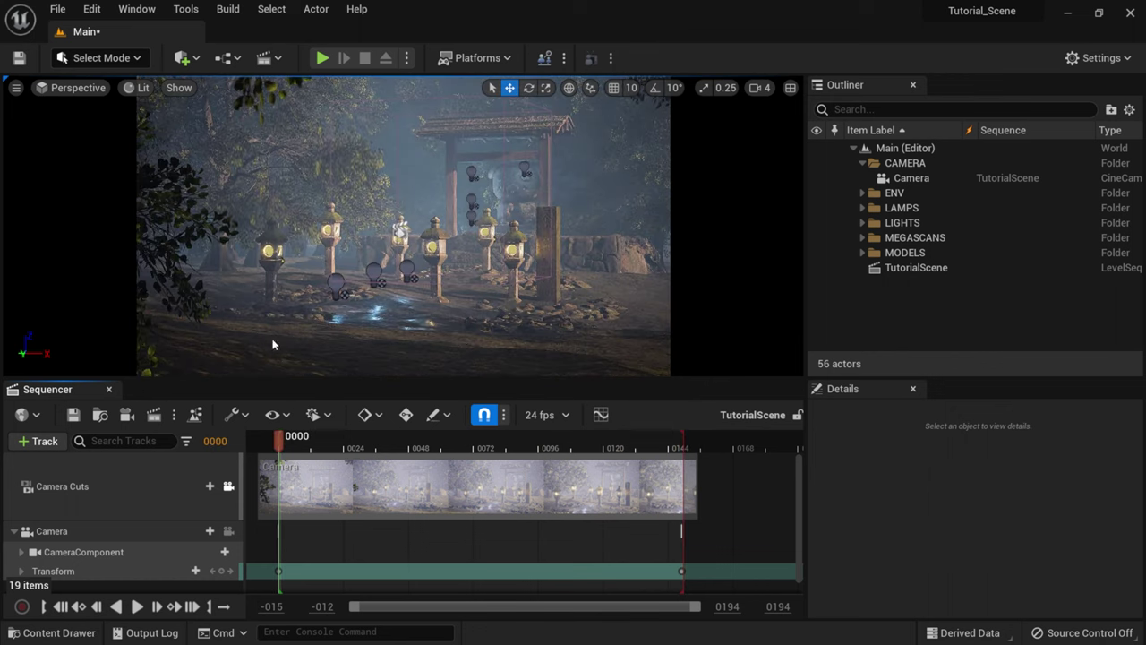
pyautogui.click(71, 417)
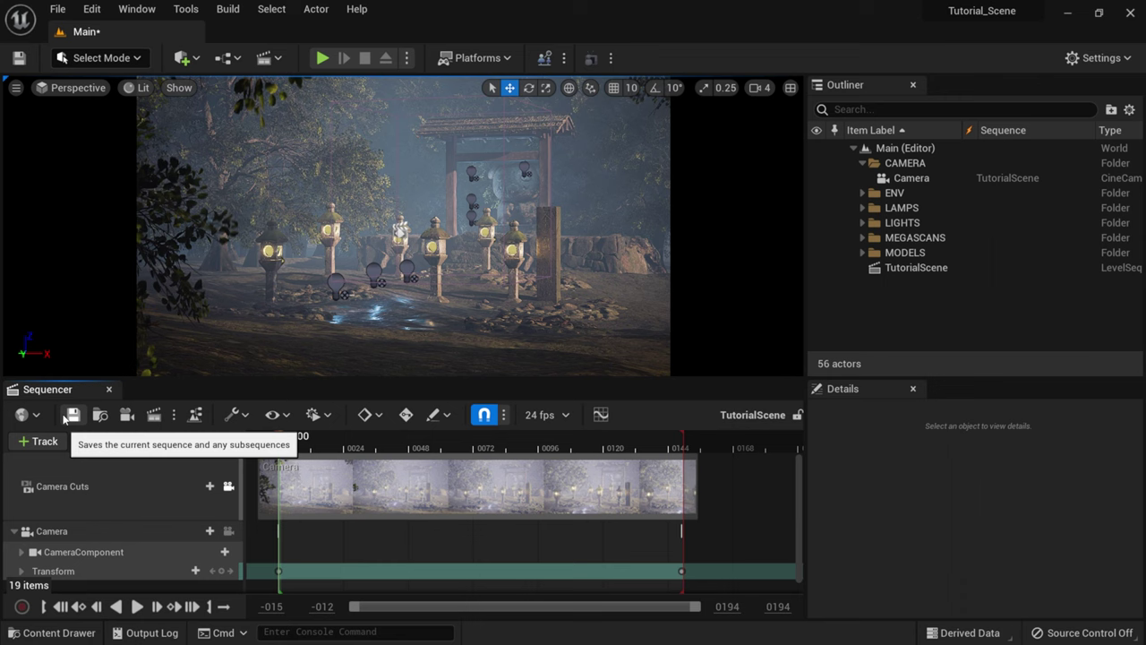
# Step: Send the sequence to the Movie Render Queue and open the settings of the TutorialScene job
pyautogui.click(175, 414)
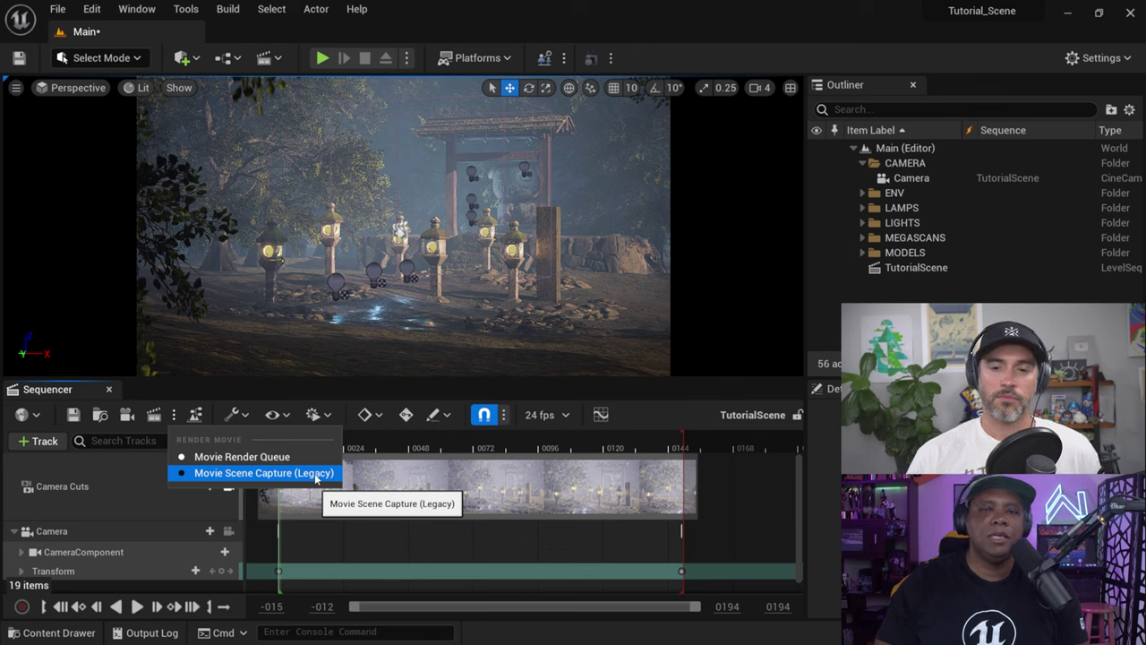
pyautogui.click(157, 416)
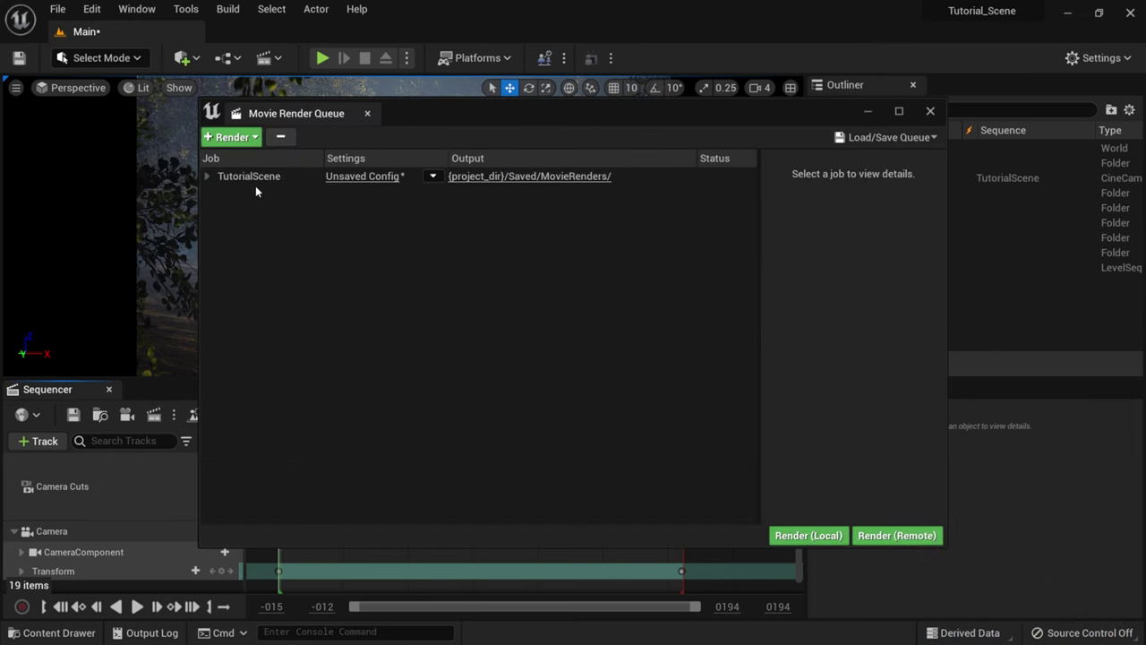
pyautogui.click(288, 177)
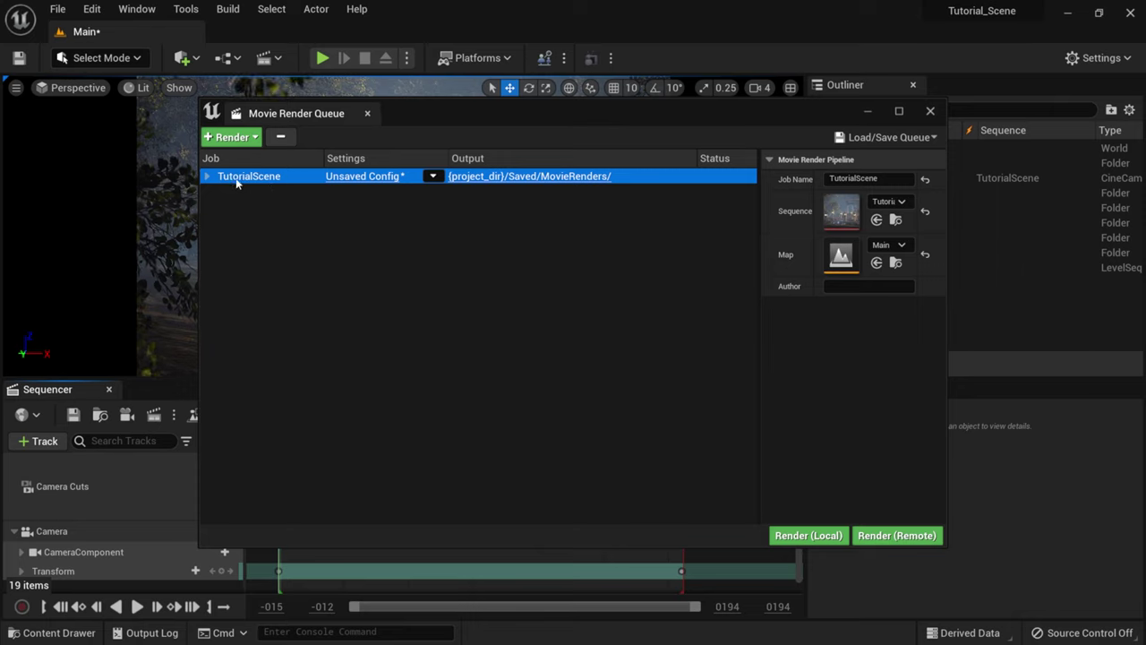
pyautogui.click(363, 178)
# Step: Replace the job's .jpg Sequence export with a .png Sequence [8bit] export
pyautogui.click(398, 169)
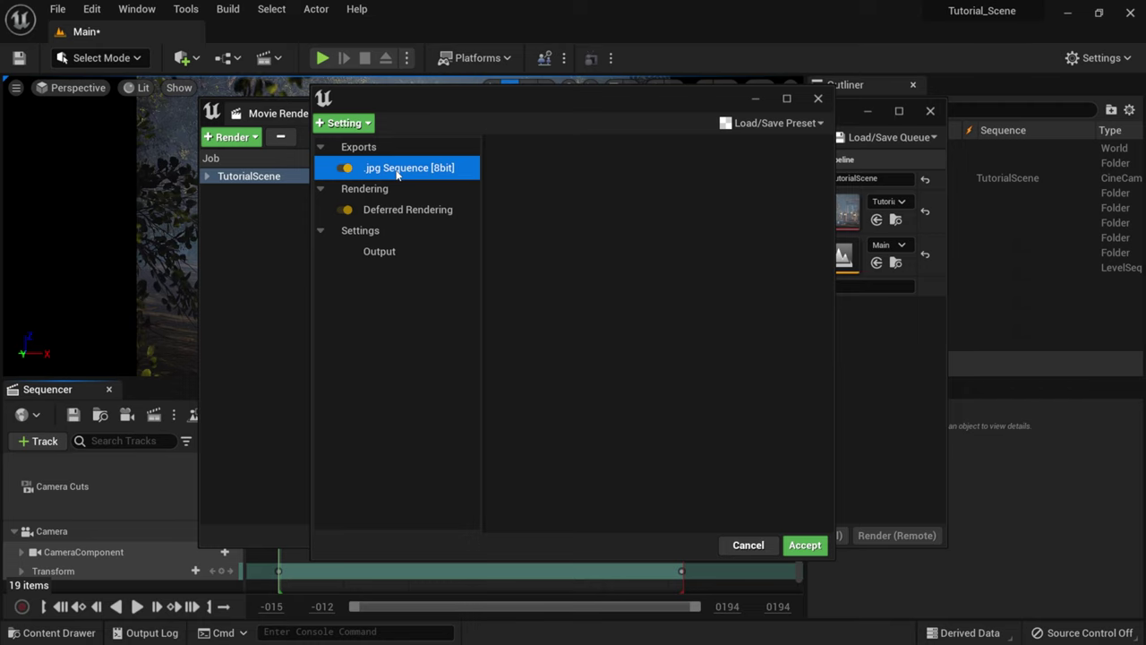
pyautogui.press('Delete')
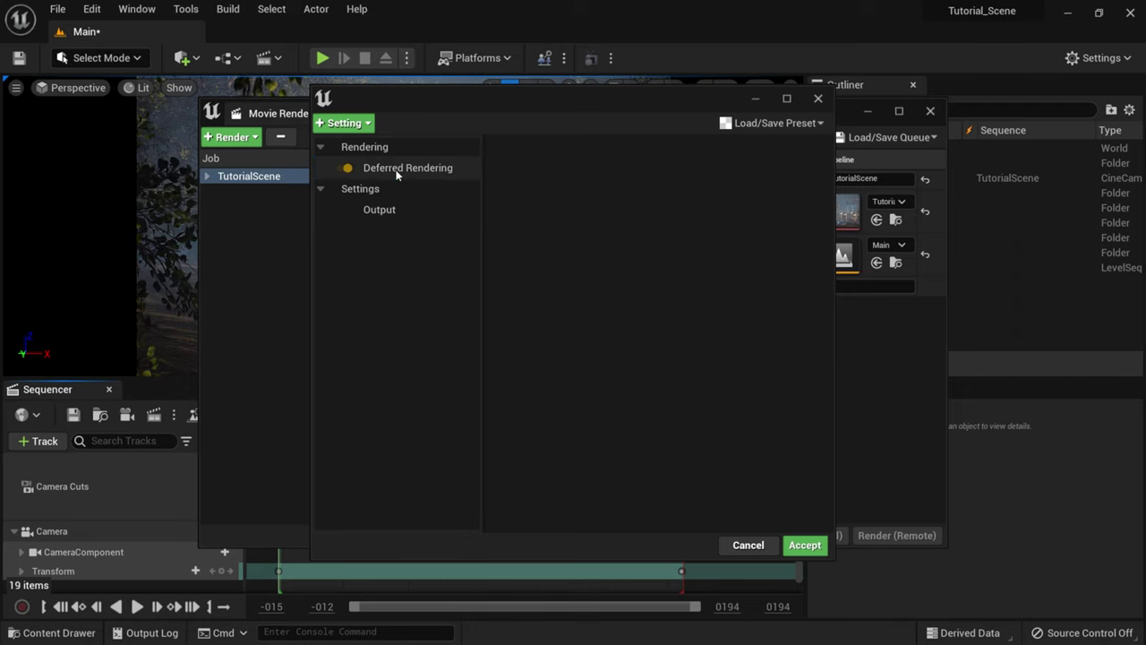
pyautogui.click(370, 124)
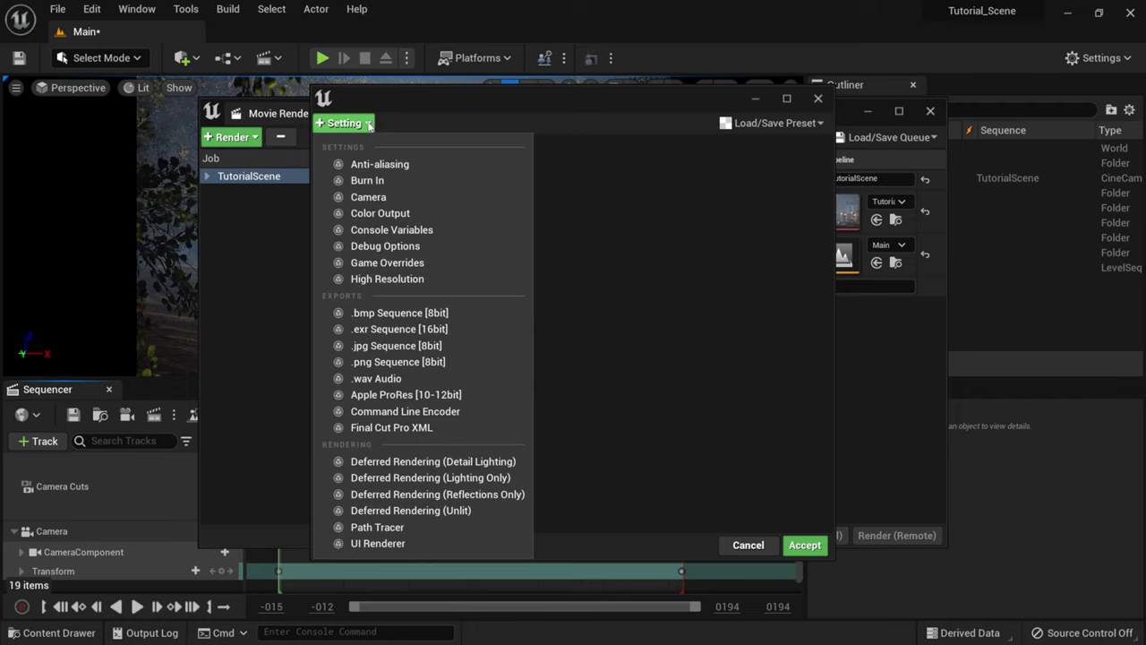
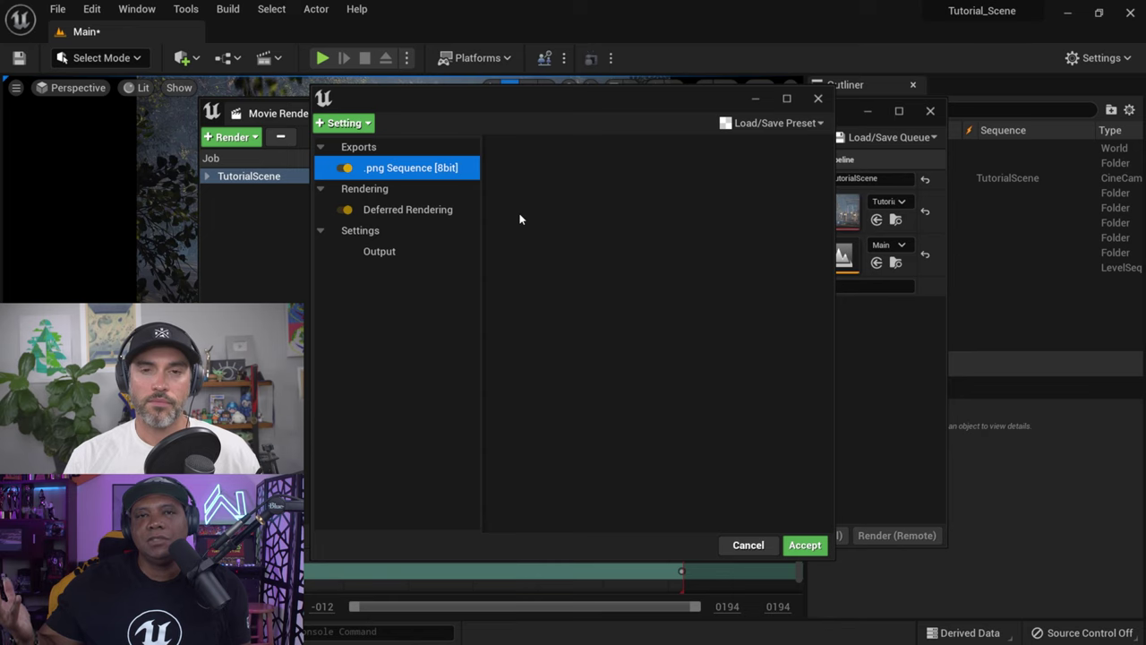
pyautogui.click(436, 210)
pyautogui.click(403, 168)
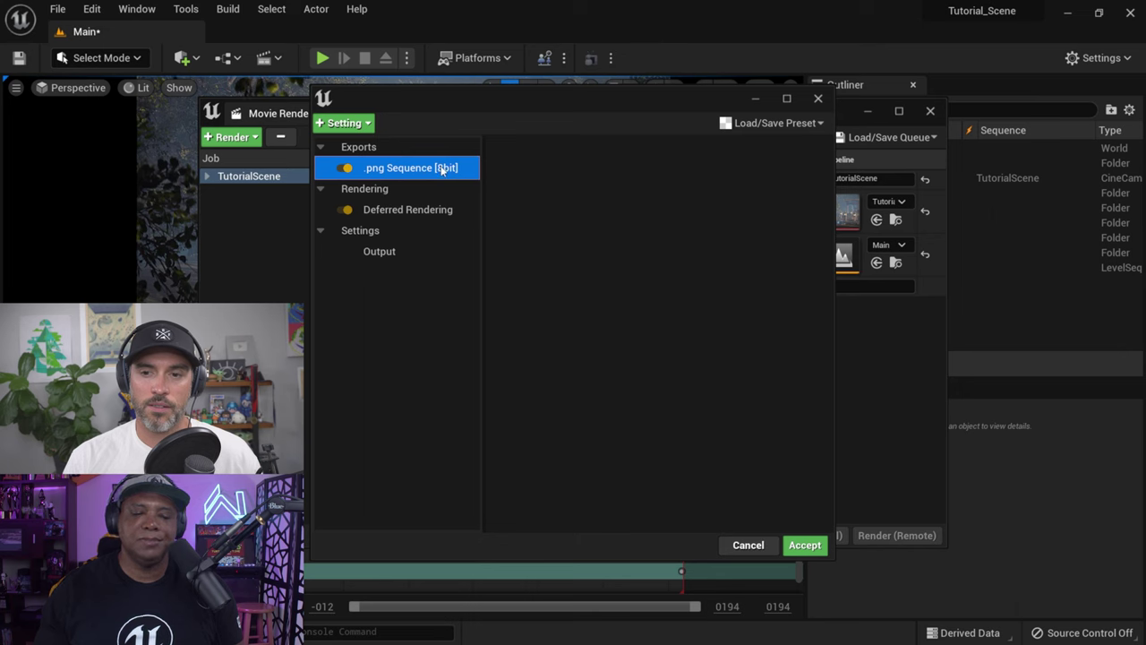
# Step: Set the output directory to the Desktop's Tutorial folder and the file name format to {PugStatue}.{frame_number}, and accept the settings
pyautogui.click(365, 125)
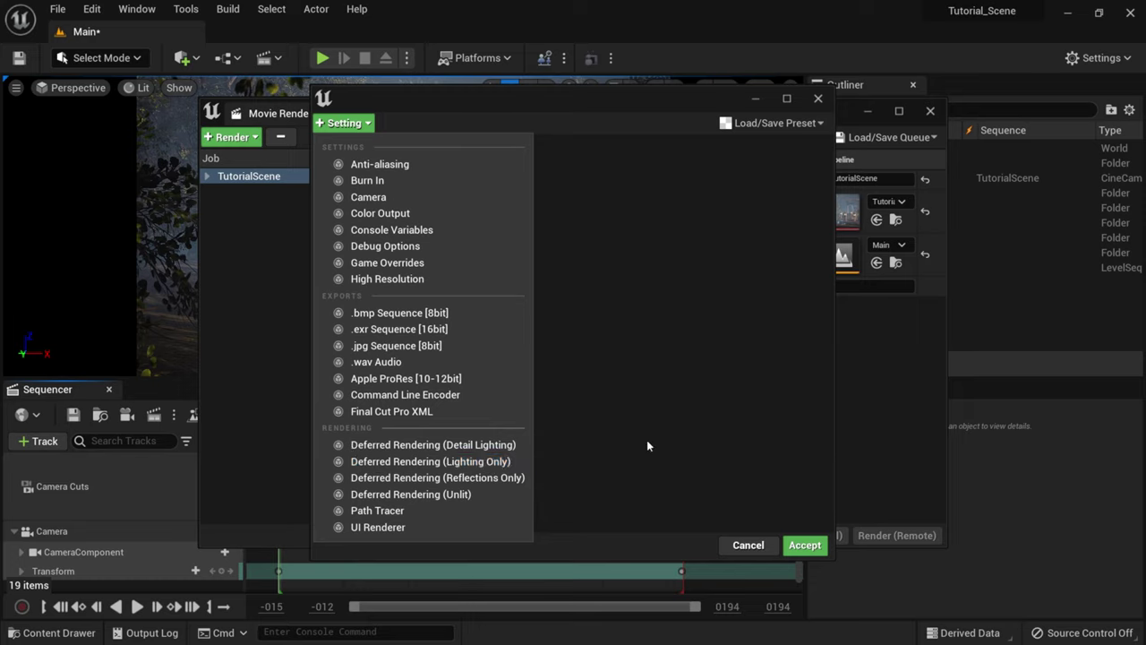
pyautogui.click(707, 295)
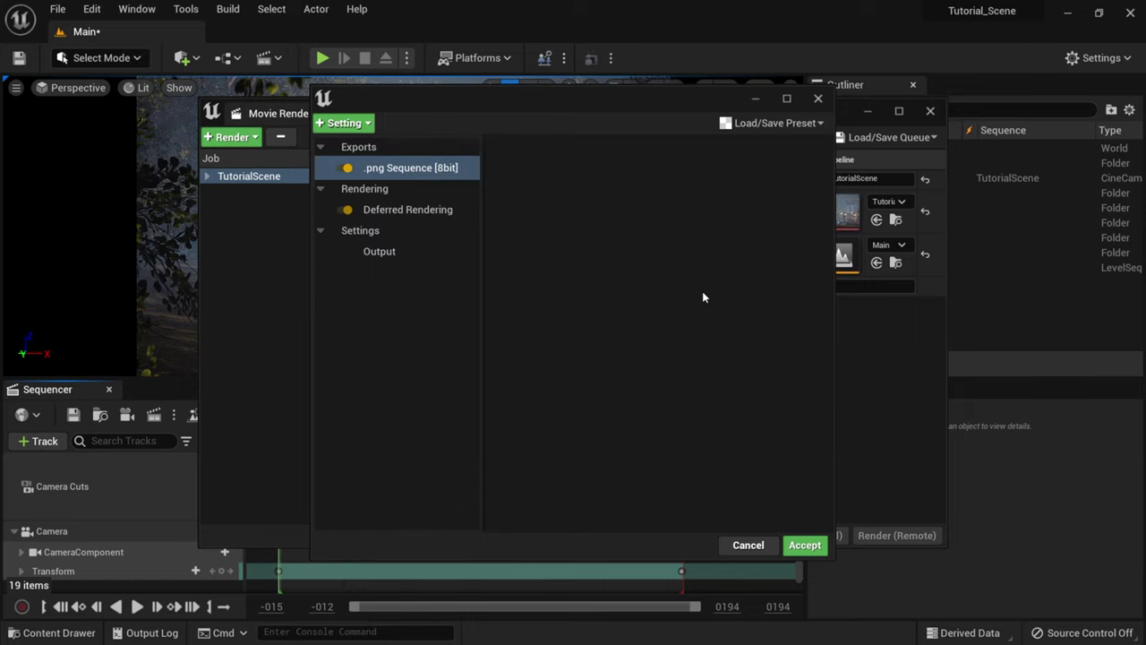
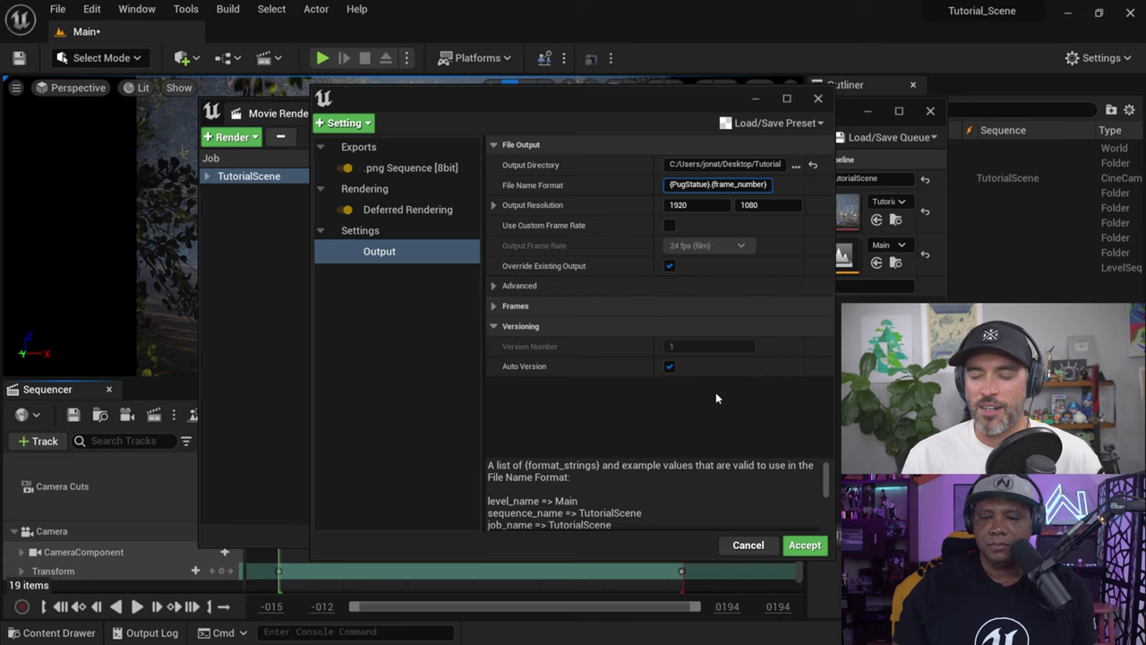
pyautogui.click(807, 547)
pyautogui.click(808, 546)
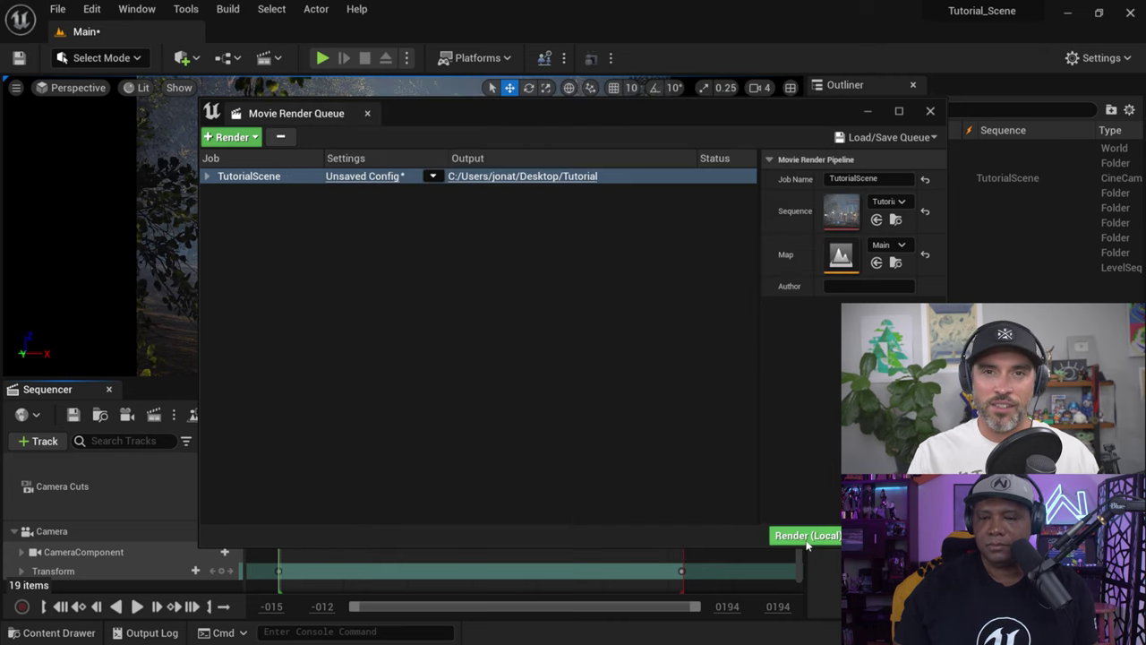
# Step: Reposition and shrink the Movie Render Queue window, and render the TutorialScene job locally
pyautogui.click(655, 238)
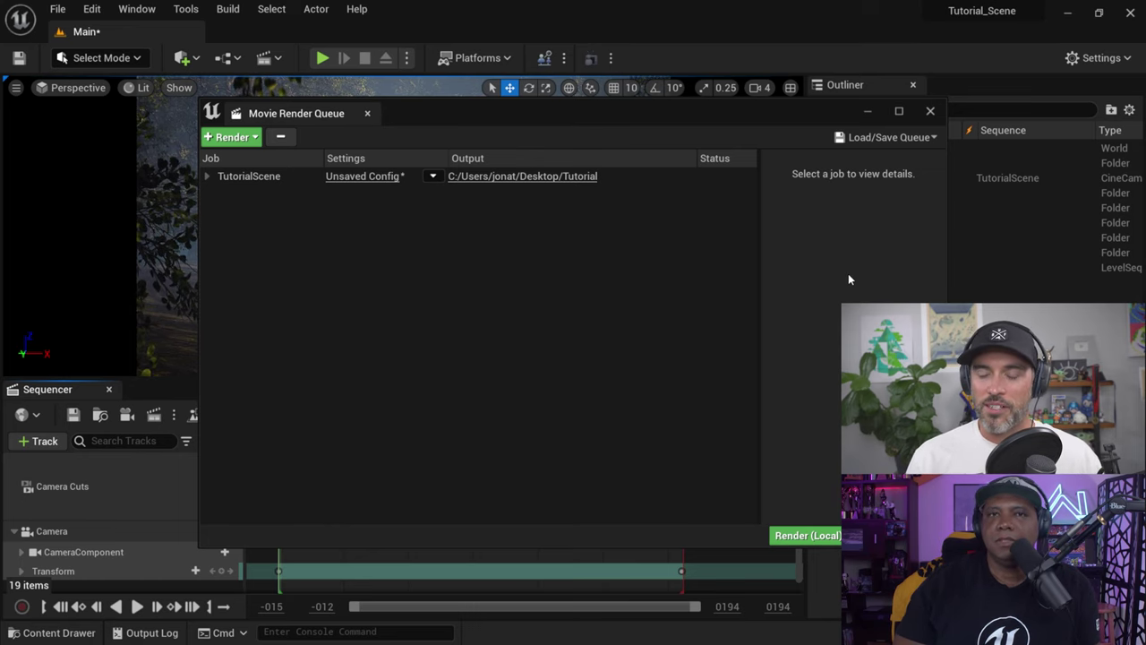
pyautogui.moveTo(625, 114); pyautogui.dragTo(602, 67)
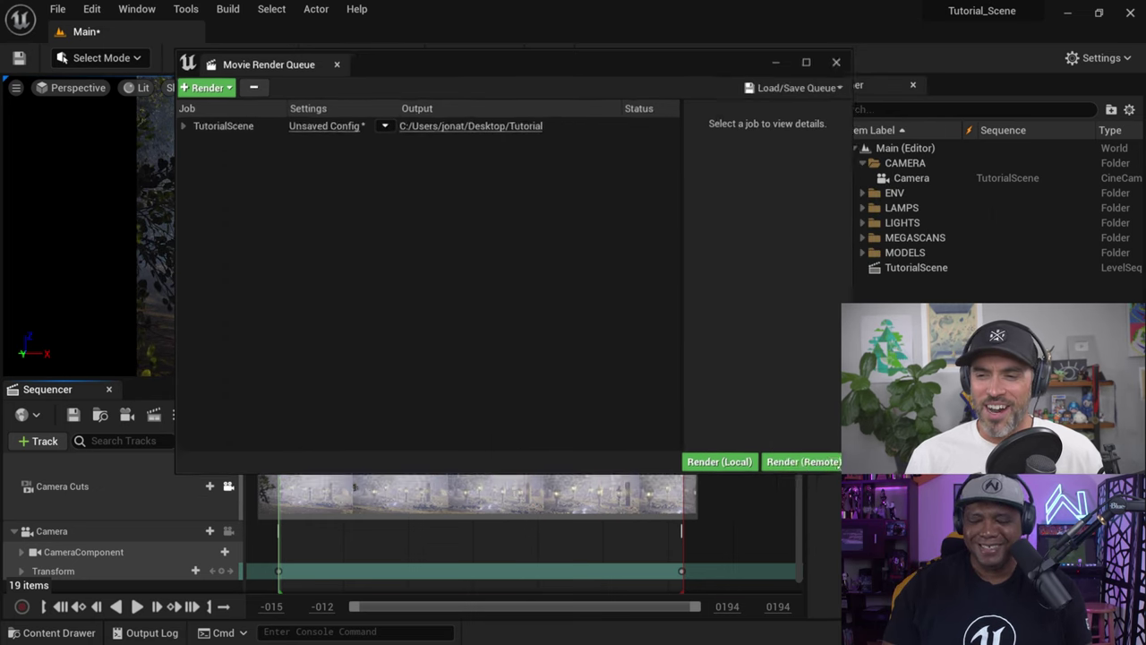
pyautogui.moveTo(841, 471); pyautogui.dragTo(792, 443)
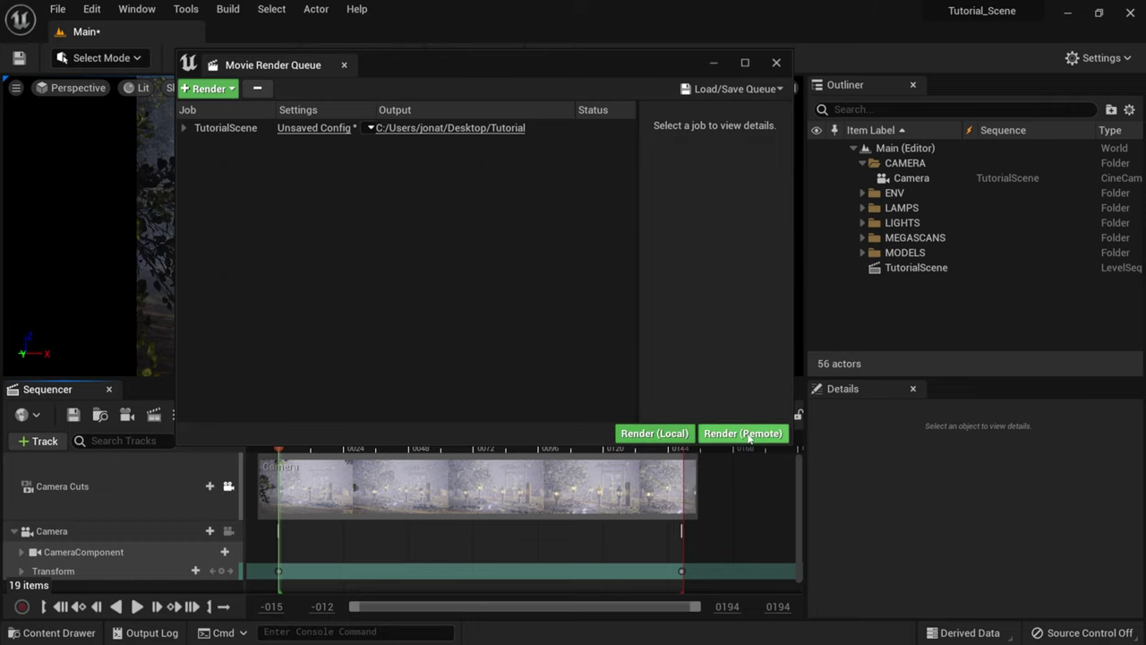
pyautogui.click(647, 434)
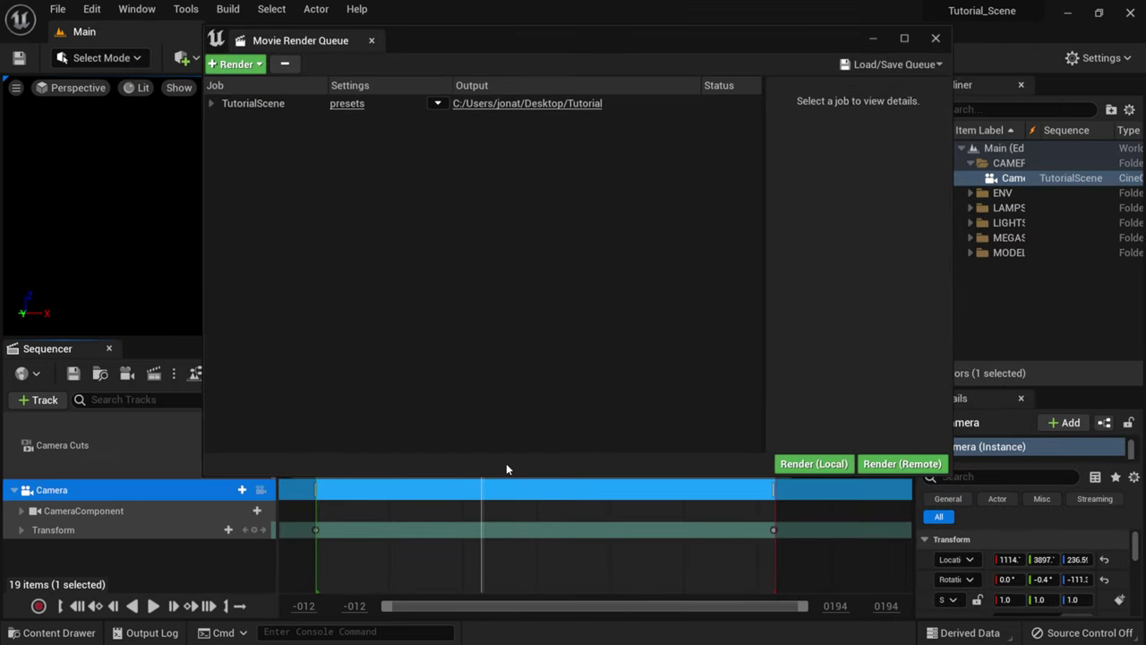
# Step: Switch to File Explorer, open the Tutorial folder on the Desktop, and look through the rendered PNG frames
pyautogui.press('super')
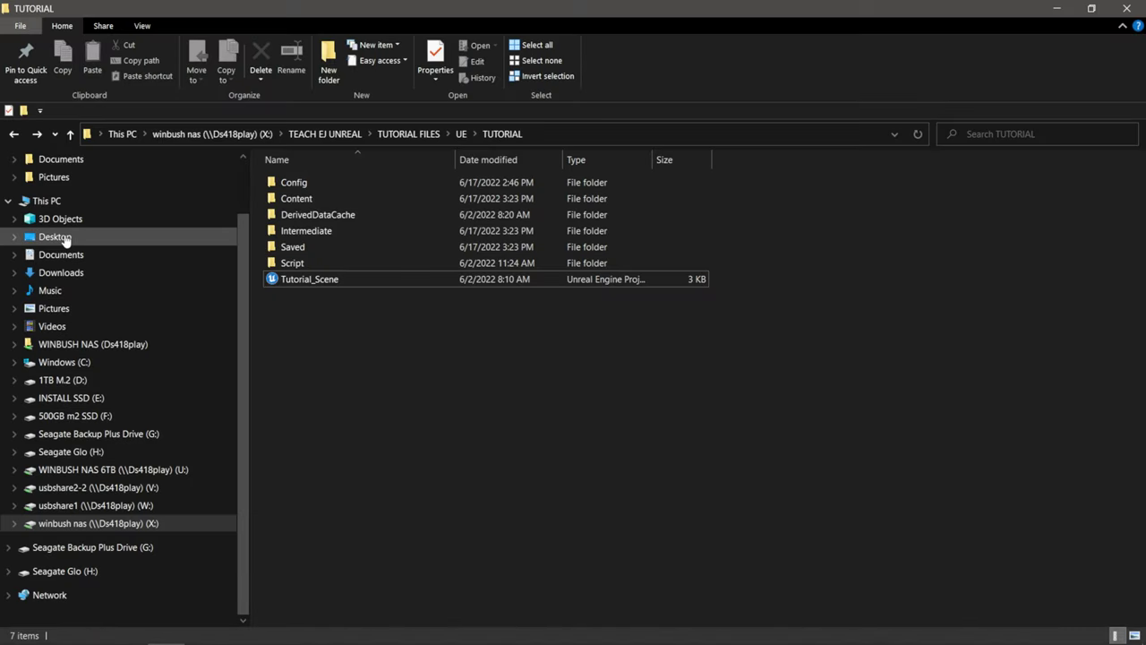
pyautogui.click(116, 236)
pyautogui.click(291, 218)
pyautogui.doubleClick(291, 217)
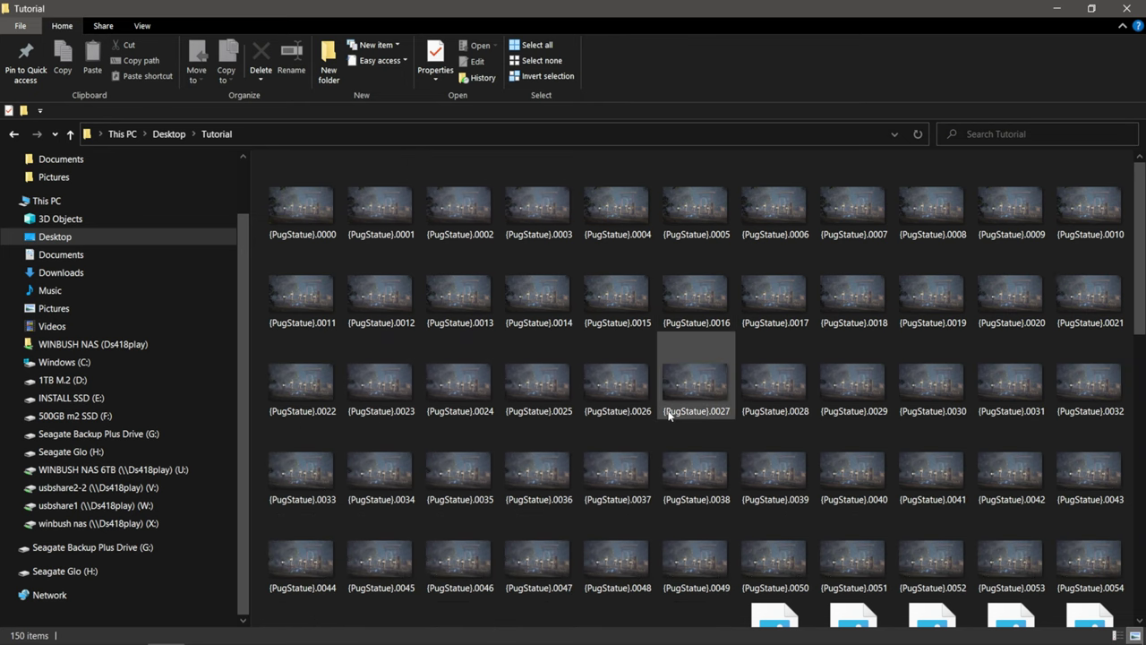
pyautogui.scroll(-8, 667, 411)
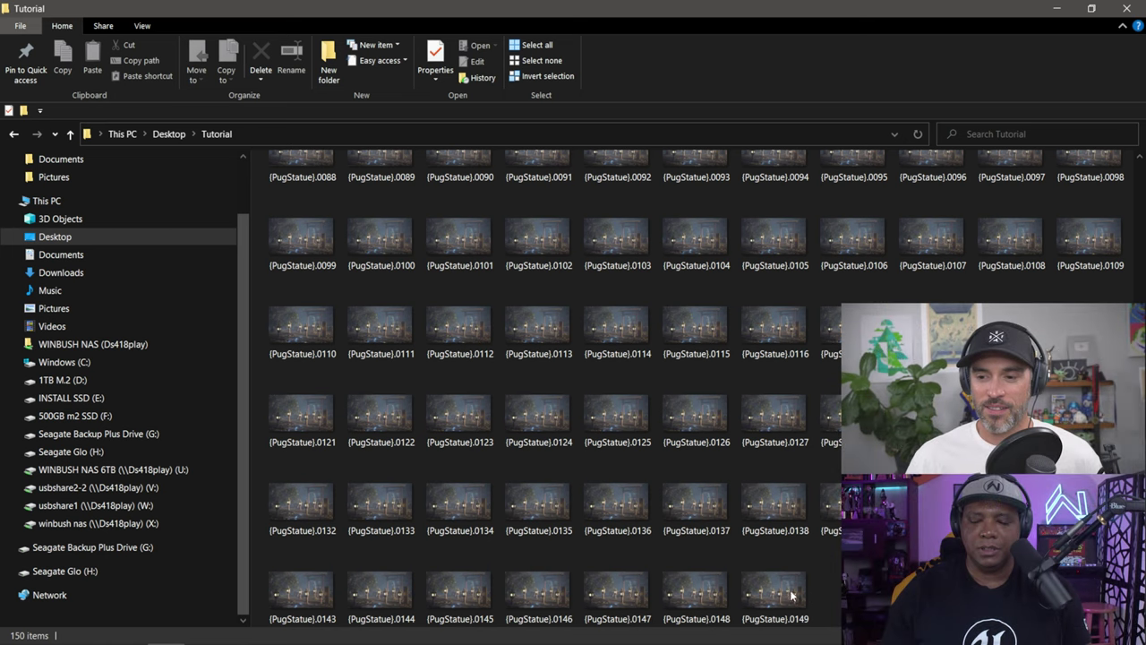
pyautogui.scroll(10, 537, 385)
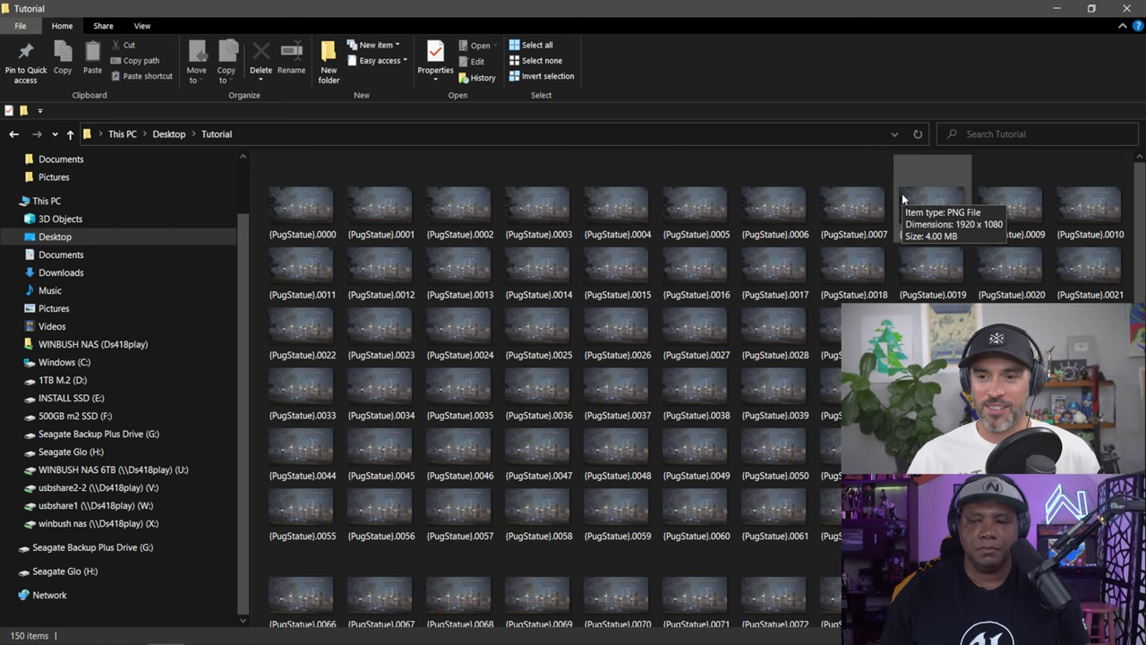
# Step: Close File Explorer and the Movie Render Queue, and resize the layout for a wider Outliner and a taller viewport
pyautogui.click(1126, 8)
pyautogui.click(935, 38)
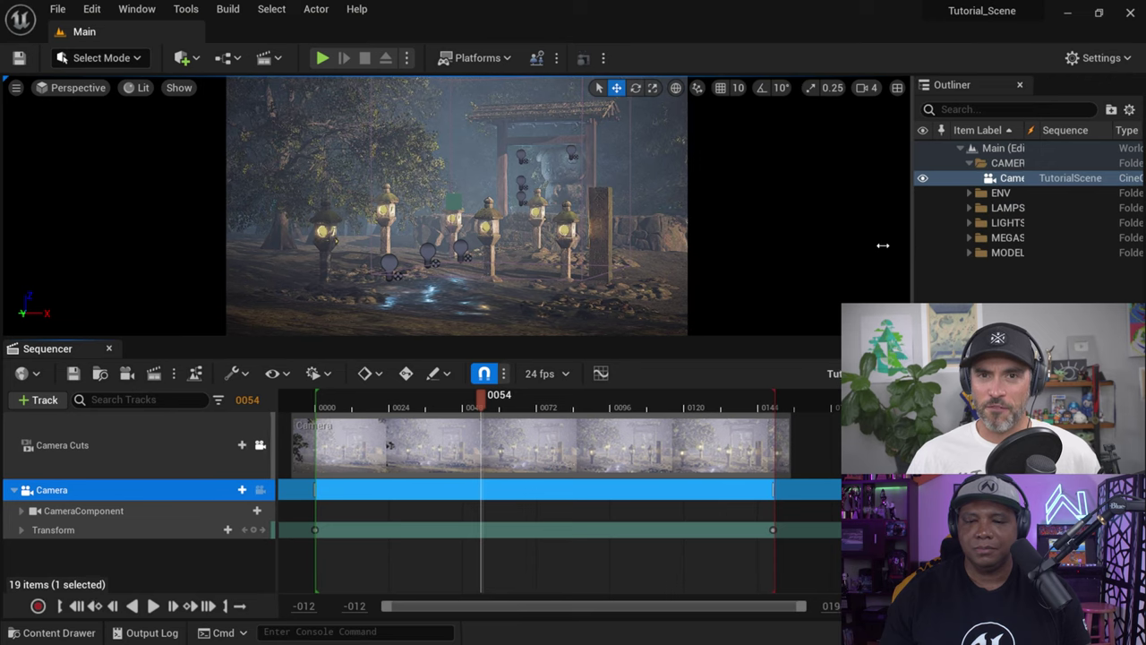
pyautogui.moveTo(914, 248); pyautogui.dragTo(716, 244)
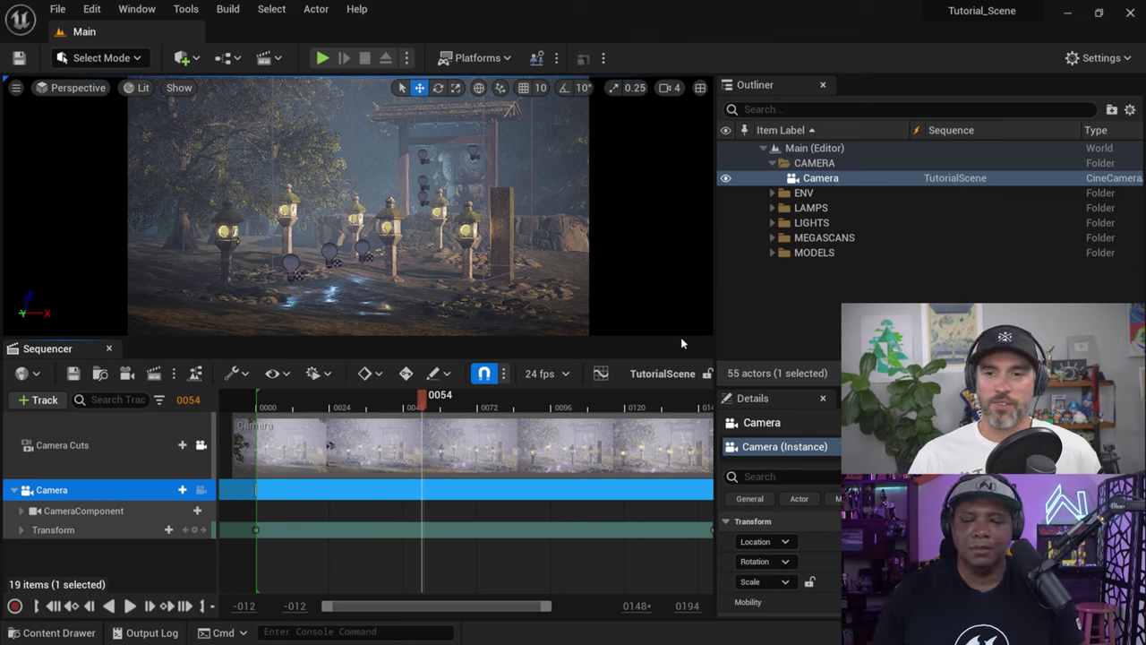
pyautogui.moveTo(680, 343); pyautogui.dragTo(689, 438)
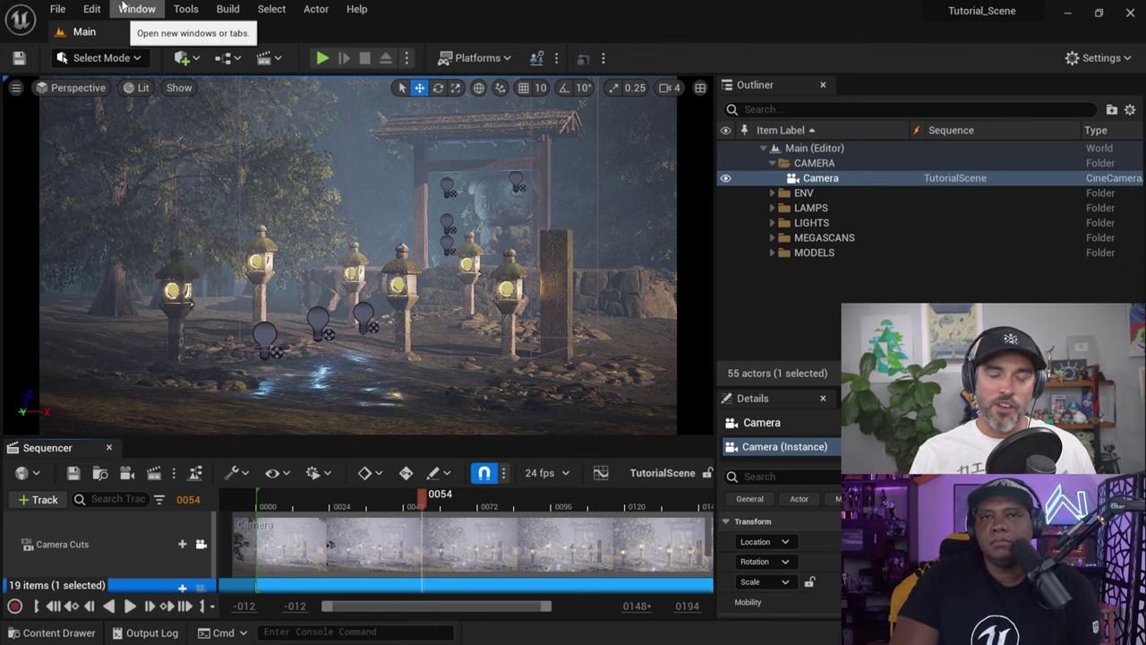
# Step: Reopen the Movie Render Queue and add an Anti-aliasing setting to the TutorialScene job's presets configuration
pyautogui.click(125, 8)
pyautogui.moveTo(187, 49)
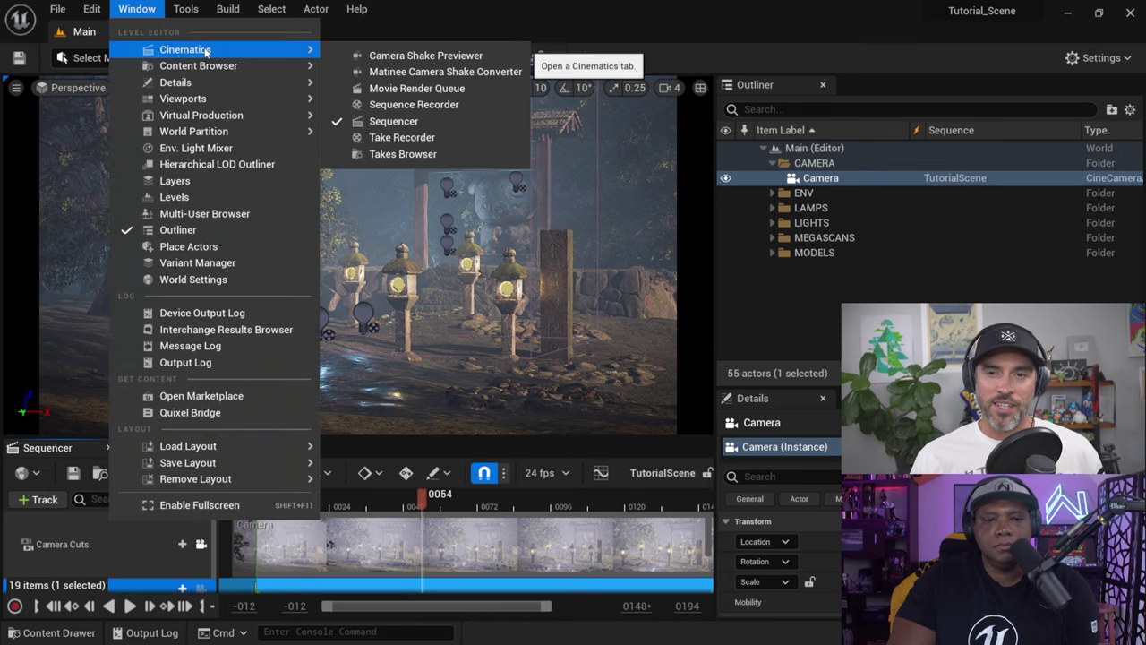
pyautogui.click(411, 87)
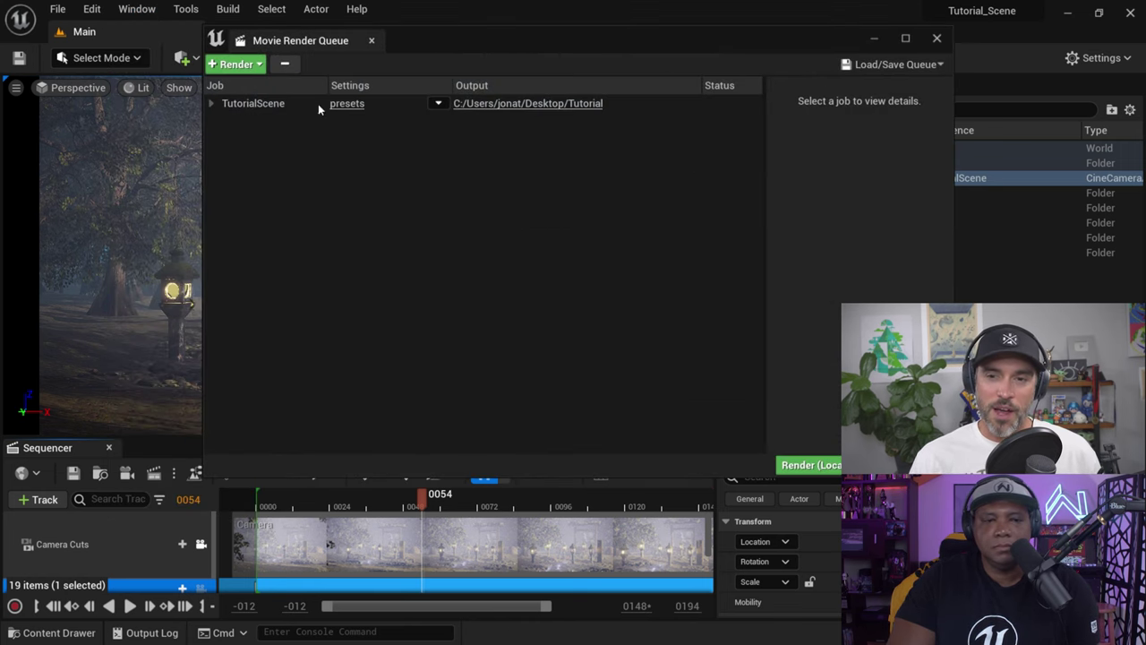
pyautogui.click(350, 104)
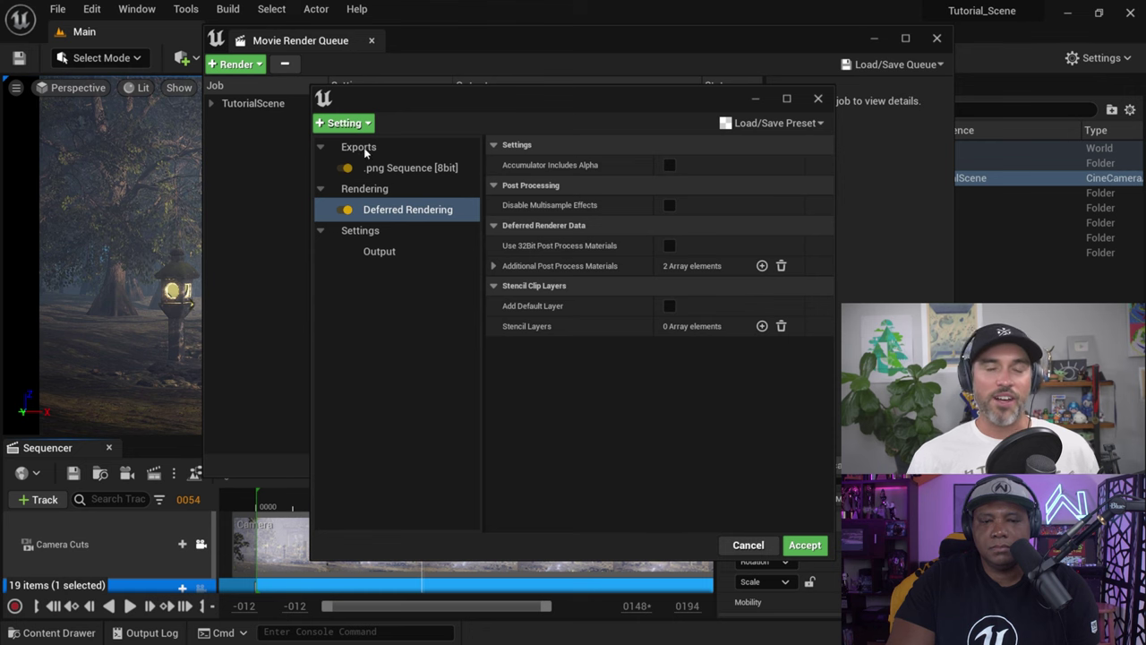
pyautogui.click(343, 124)
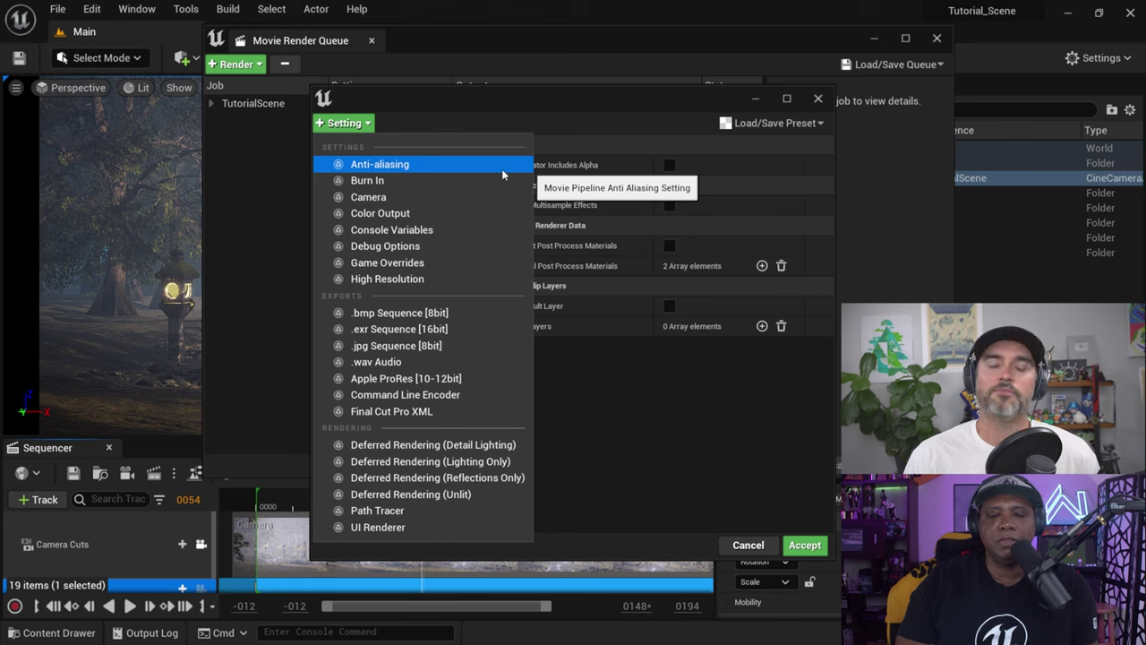
pyautogui.click(395, 167)
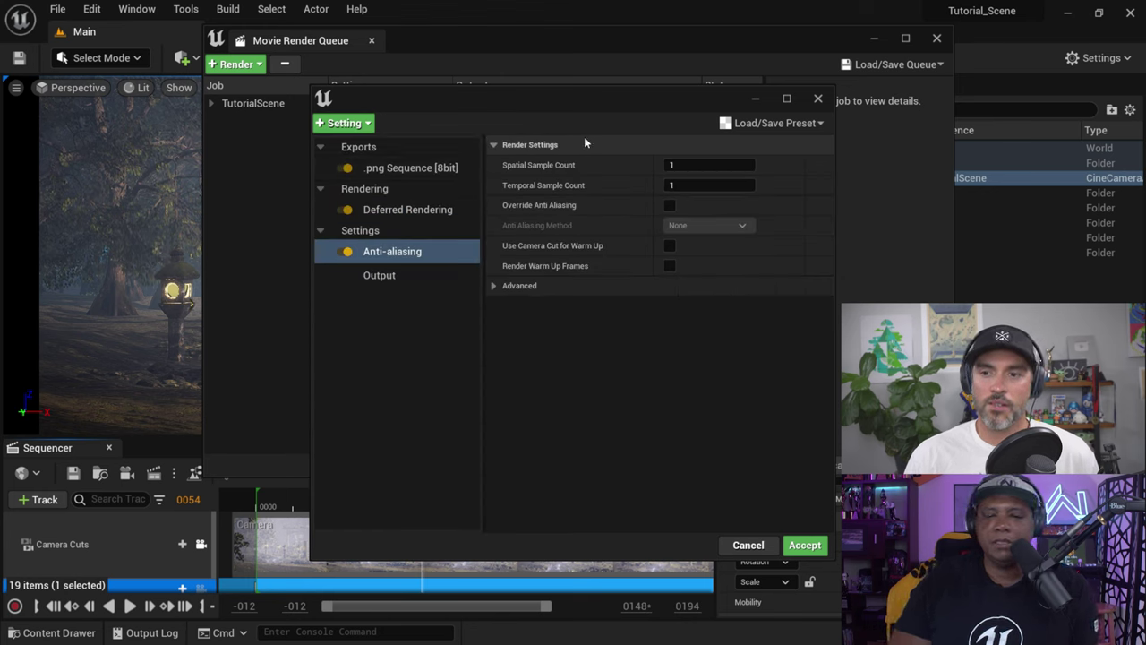
# Step: Try Spatial Sample Counts of 6 and 2 in the Anti-aliasing setting, and reset the count to its default
pyautogui.moveTo(574, 187)
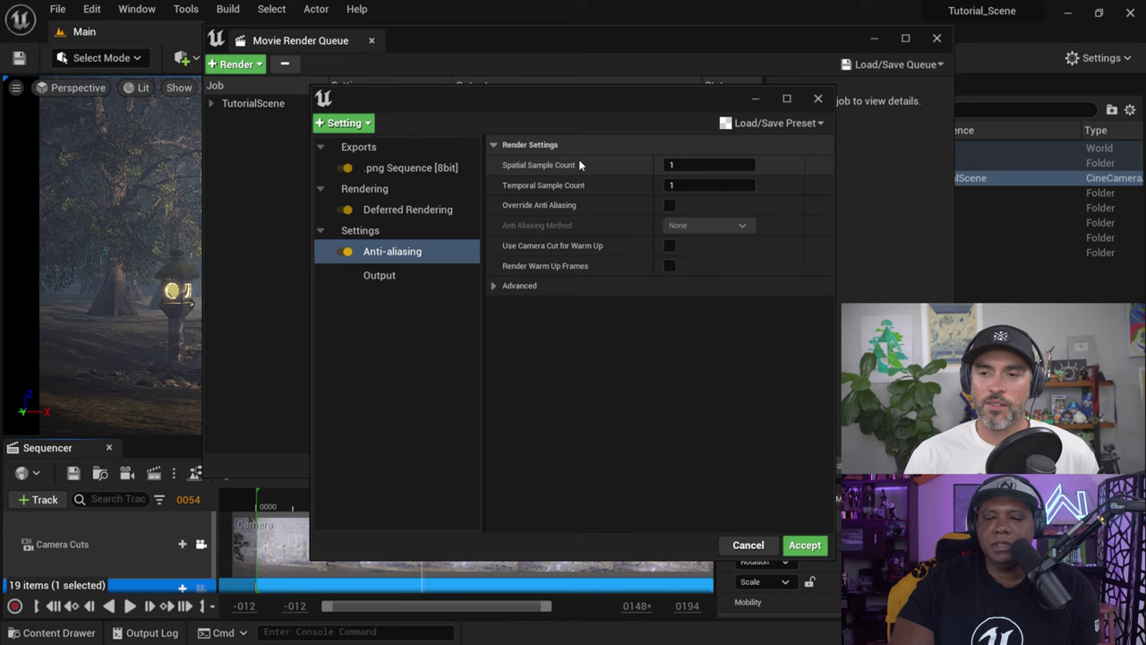
pyautogui.click(679, 165)
pyautogui.write('8')
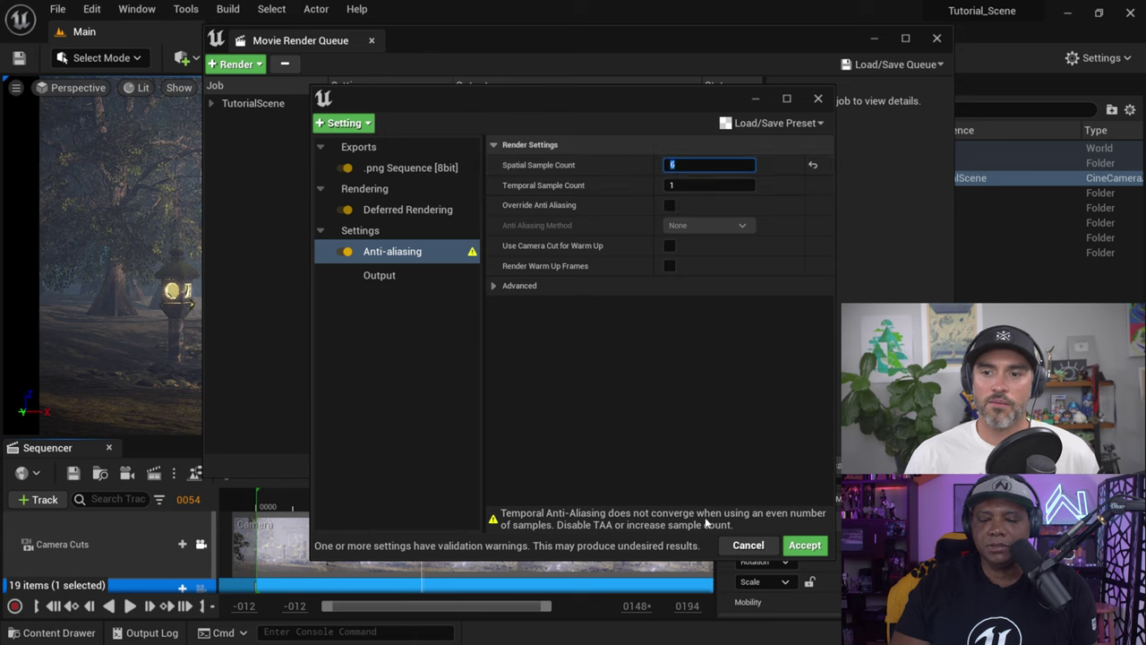
pyautogui.write('2')
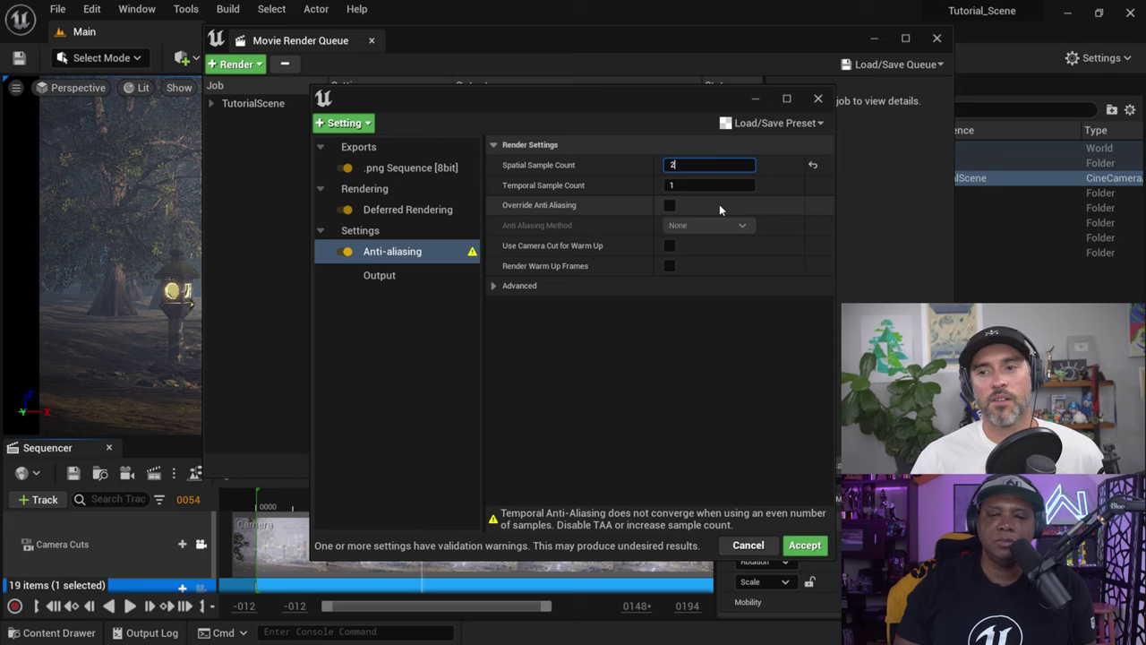
pyautogui.press('Return')
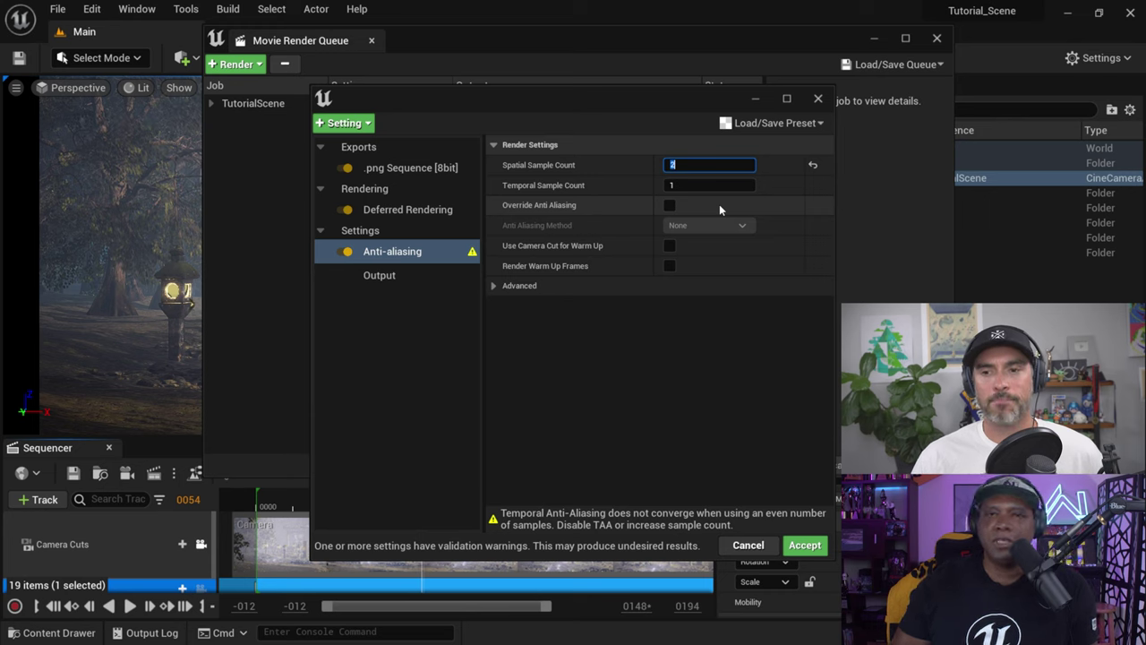
pyautogui.click(813, 164)
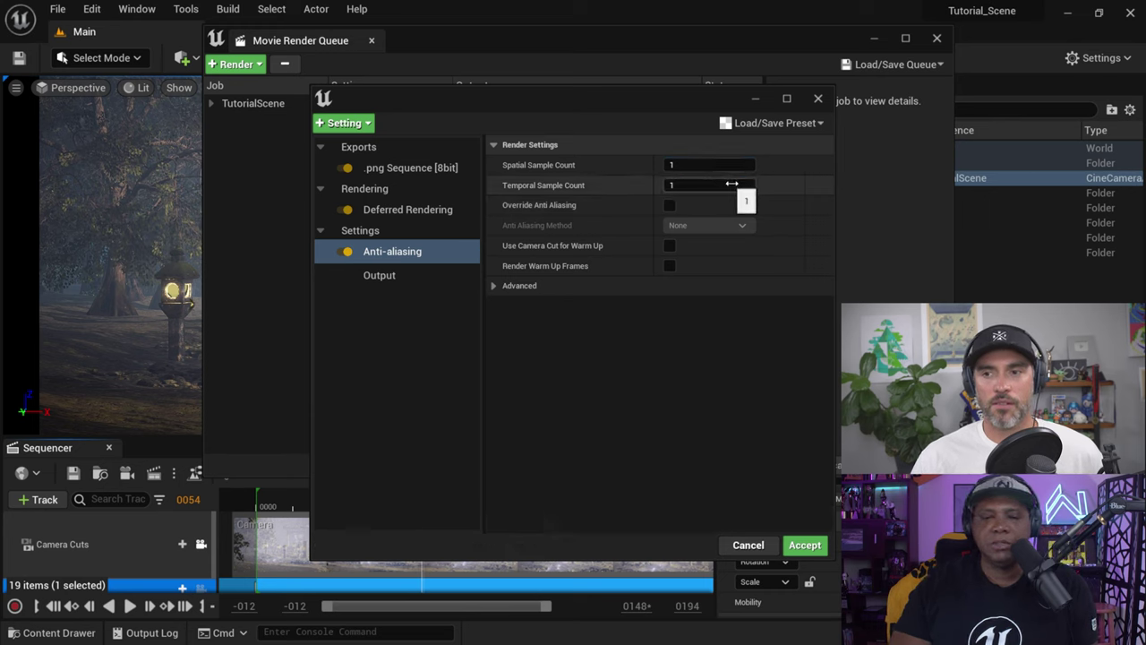
# Step: Add a High Resolution setting to the job's render configuration
pyautogui.click(397, 251)
pyautogui.click(345, 123)
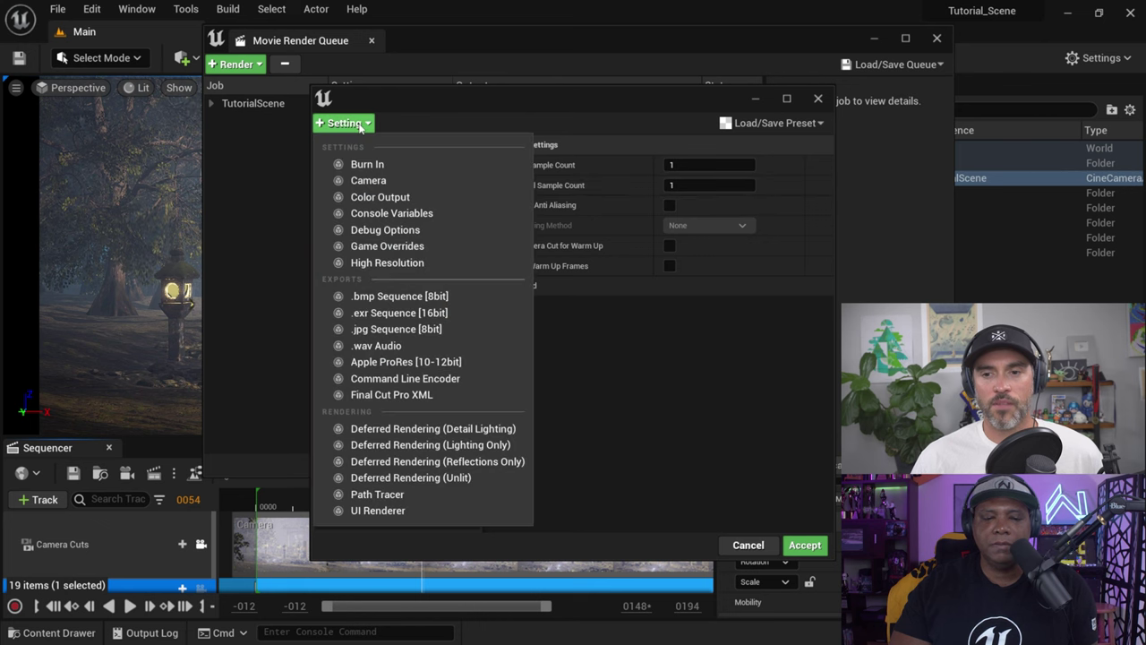
pyautogui.click(430, 263)
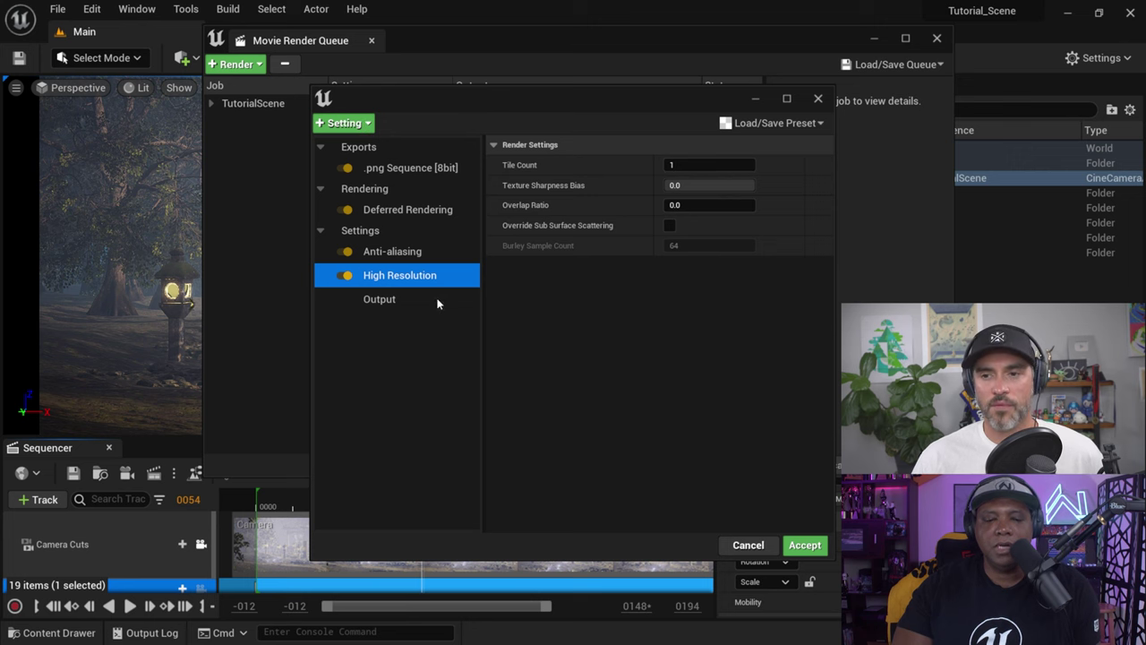
# Step: Try adding a Console Variables setting to the render configuration, and close the configuration and the Movie Render Queue without accepting
pyautogui.click(359, 126)
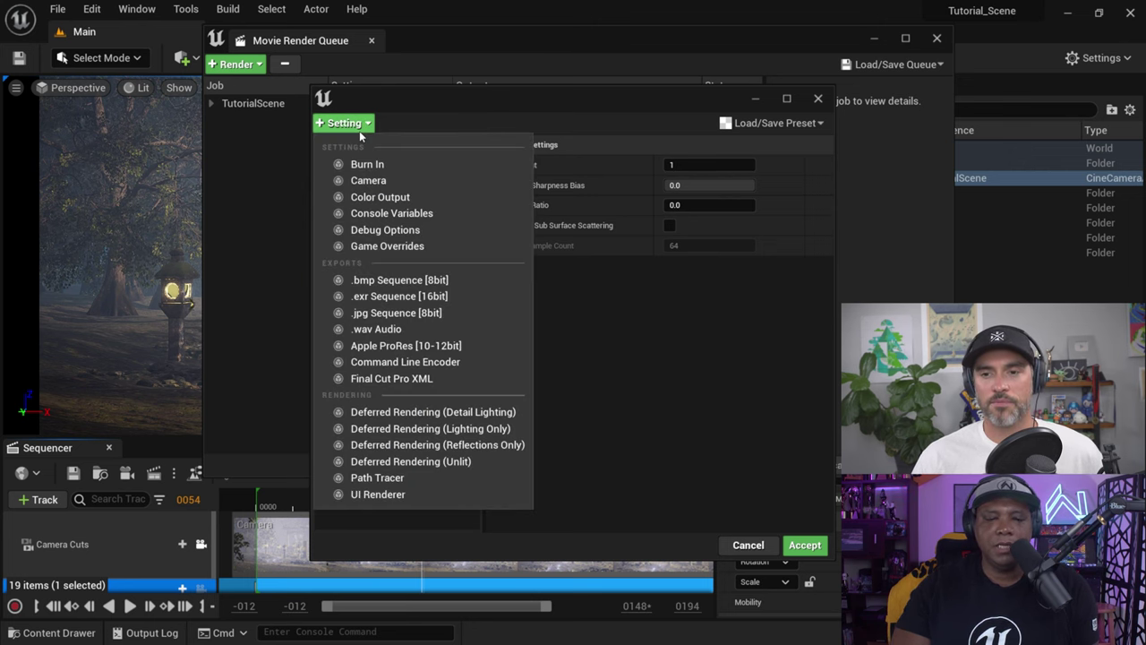
pyautogui.click(420, 215)
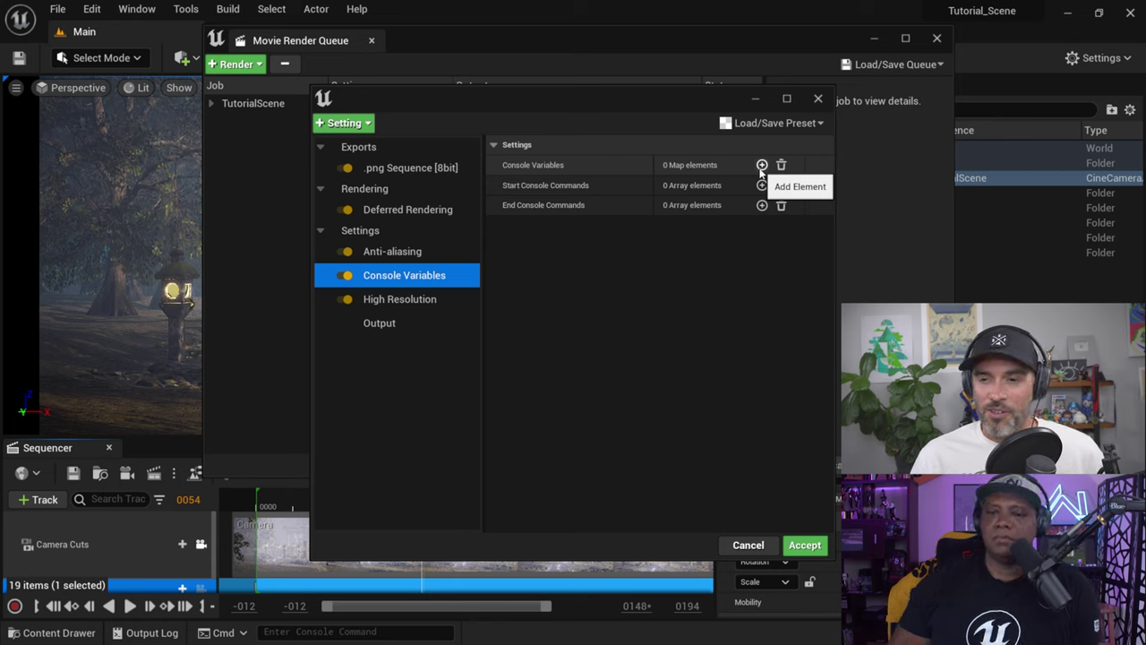
pyautogui.click(818, 99)
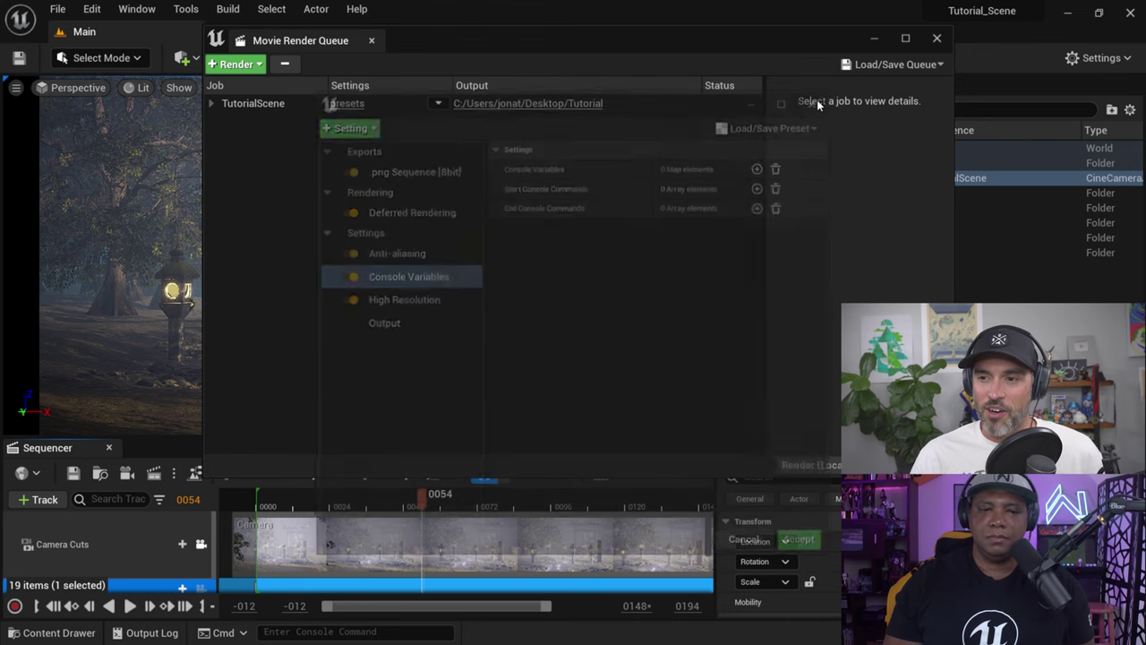
pyautogui.click(938, 39)
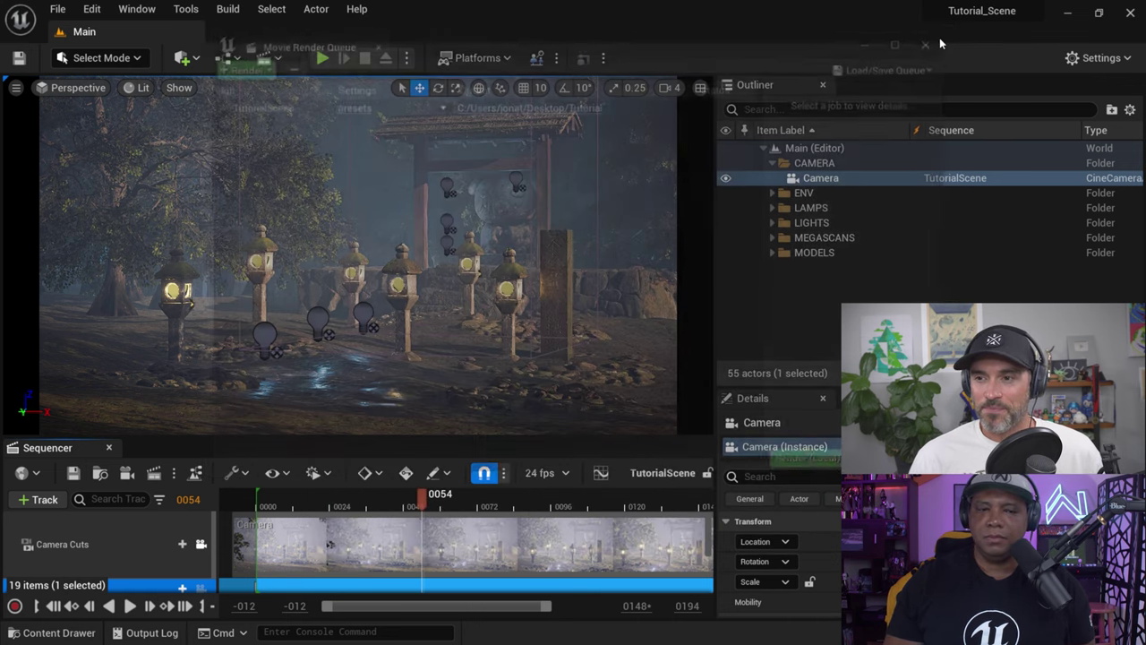
# Step: Select the PostProcessVolume in the ENV folder, enlarge its Details area, and filter its properties by "motion"
pyautogui.click(771, 193)
pyautogui.click(833, 240)
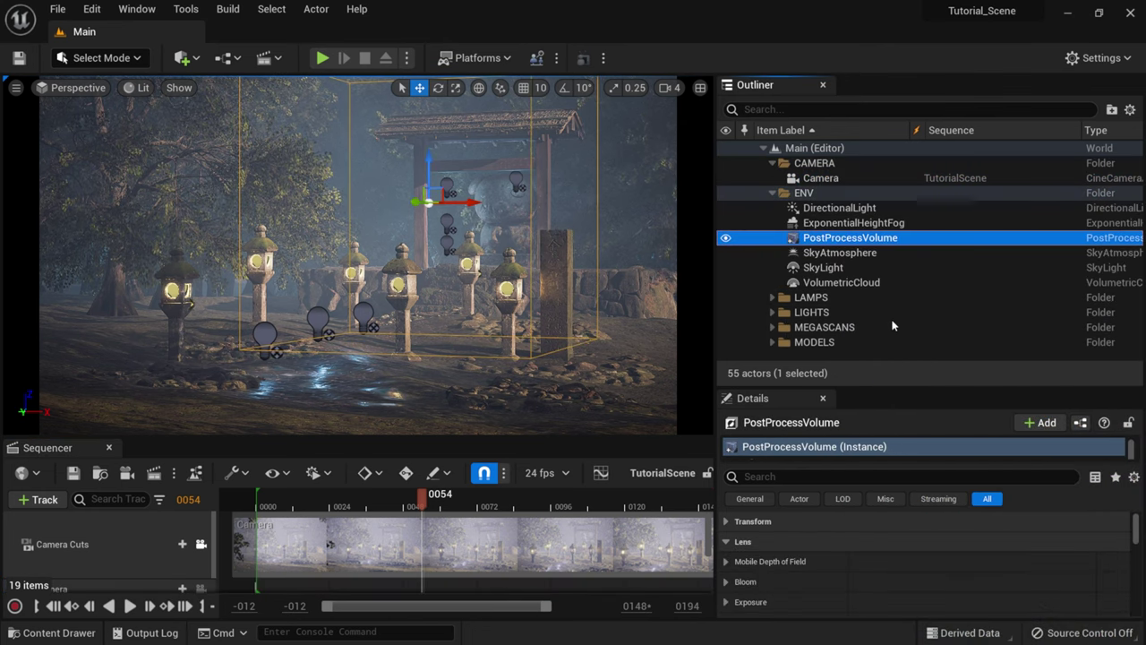
pyautogui.moveTo(869, 391); pyautogui.dragTo(875, 220)
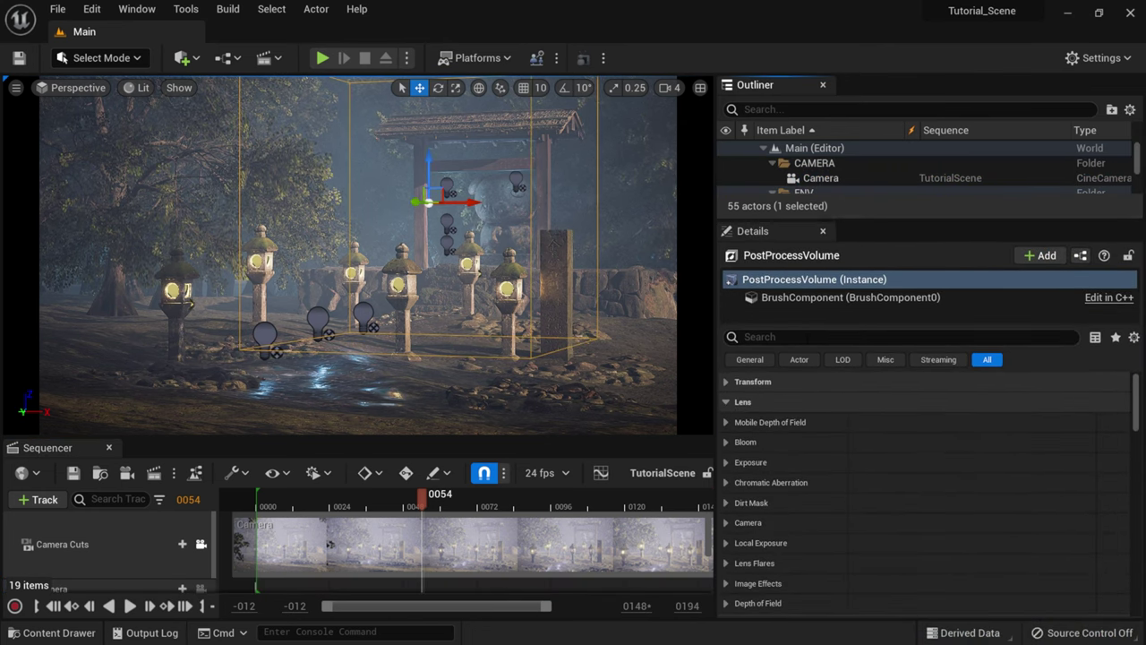
pyautogui.click(806, 336)
pyautogui.write('motion')
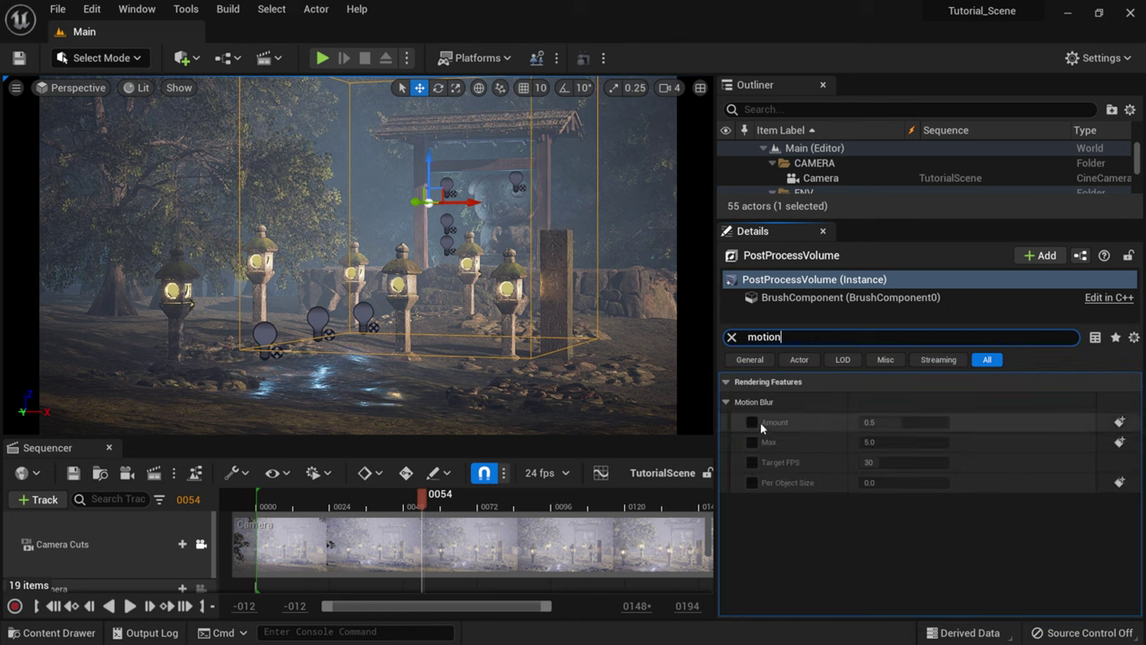
# Step: Enable the Motion Blur Amount and Max overrides on the PostProcessVolume and set both to 0
pyautogui.click(752, 423)
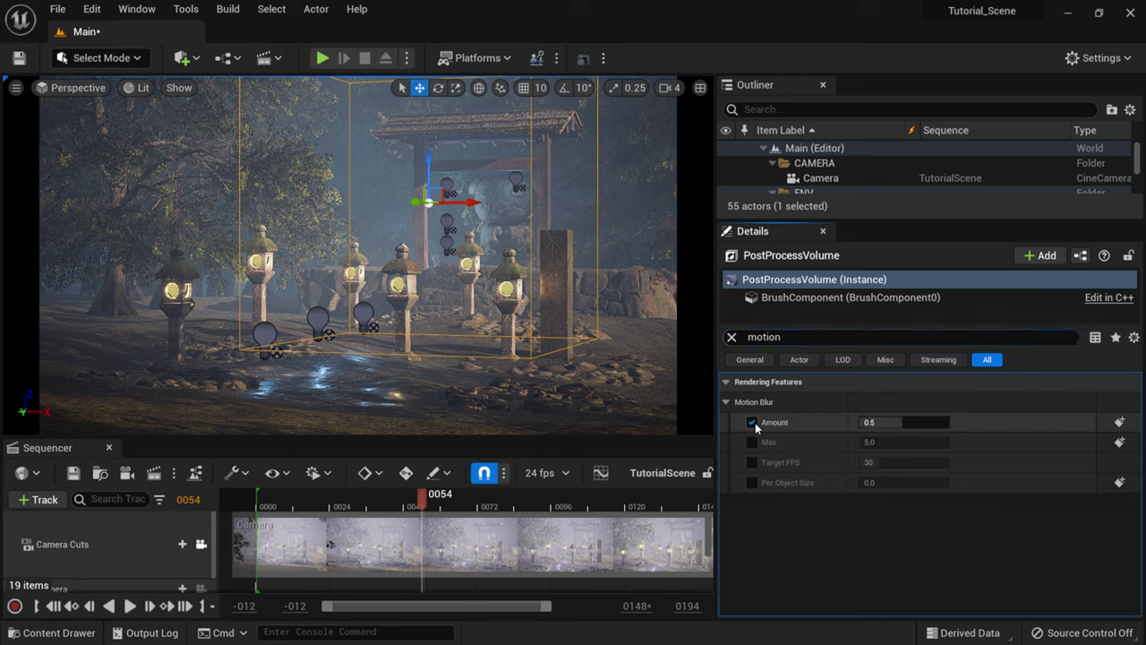
pyautogui.click(896, 421)
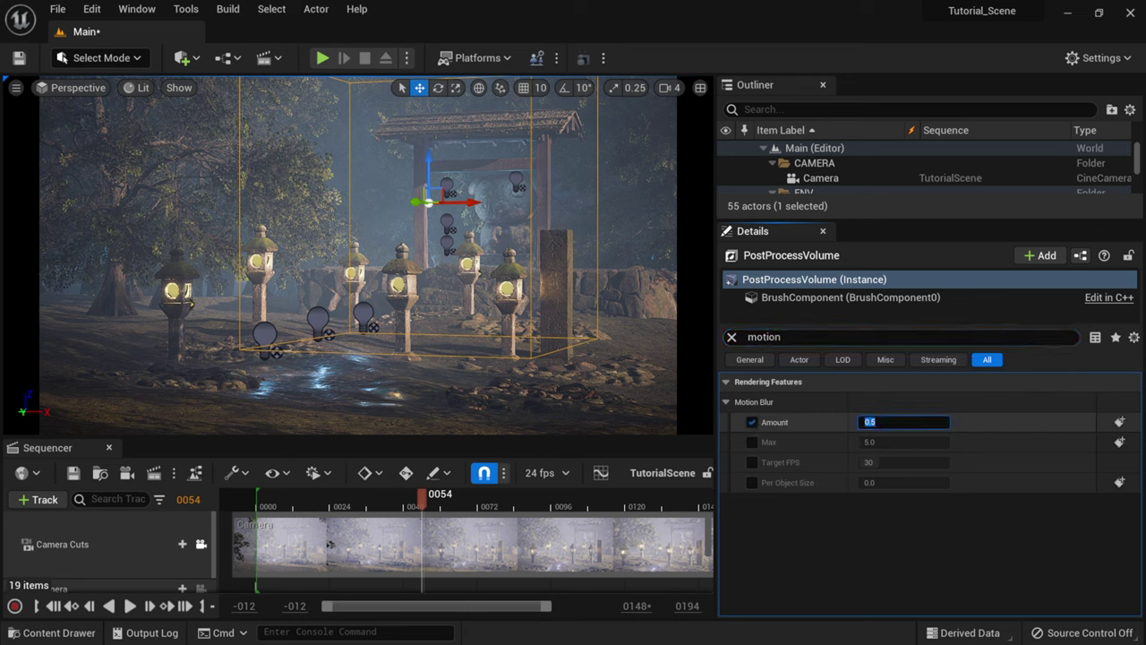
pyautogui.click(752, 442)
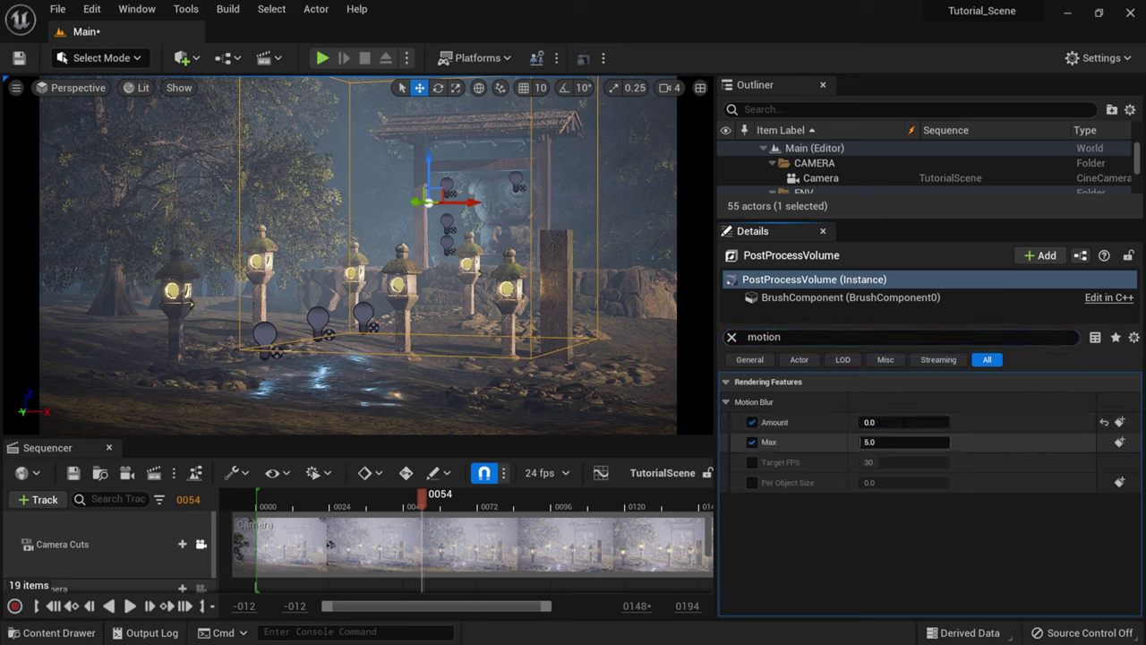
pyautogui.click(895, 442)
pyautogui.write('0')
pyautogui.press('Return')
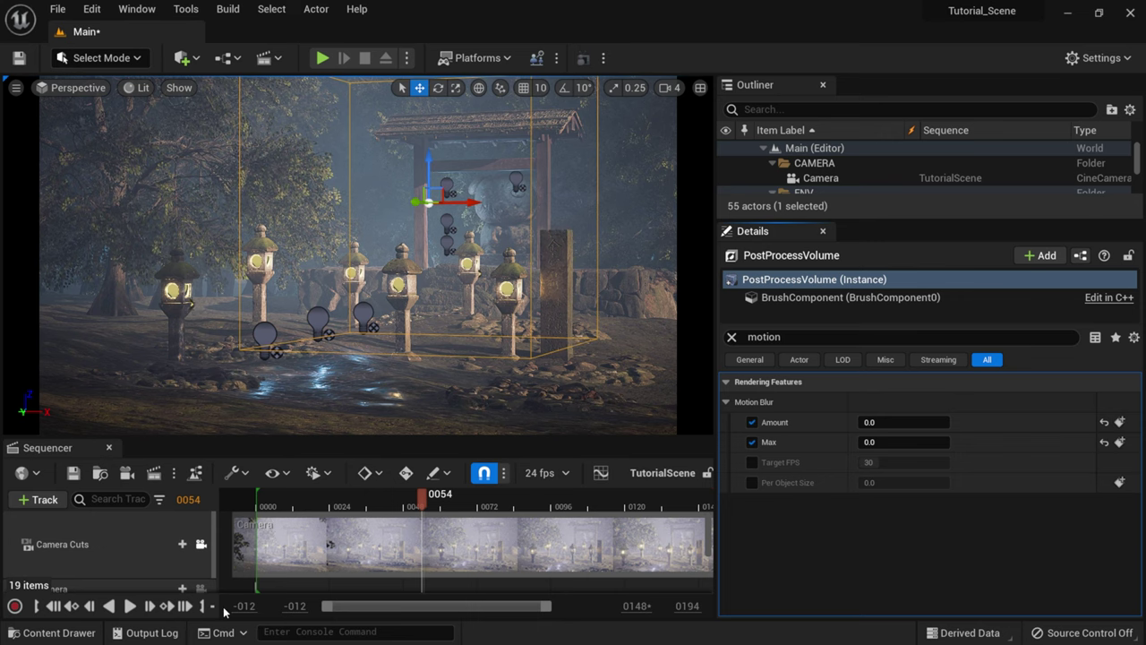
# Step: Reopen the Movie Render Queue and add an Anti-aliasing setting to the TutorialScene job's presets configuration
pyautogui.press('super')
pyautogui.click(351, 631)
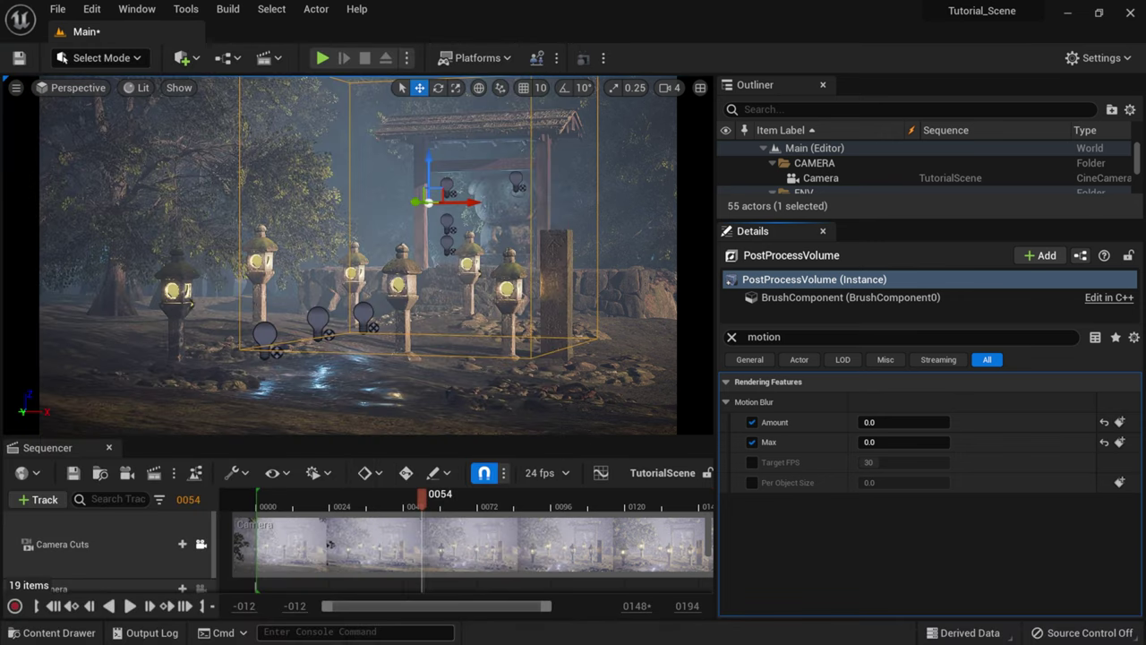
pyautogui.click(228, 9)
pyautogui.moveTo(206, 11)
pyautogui.moveTo(137, 8)
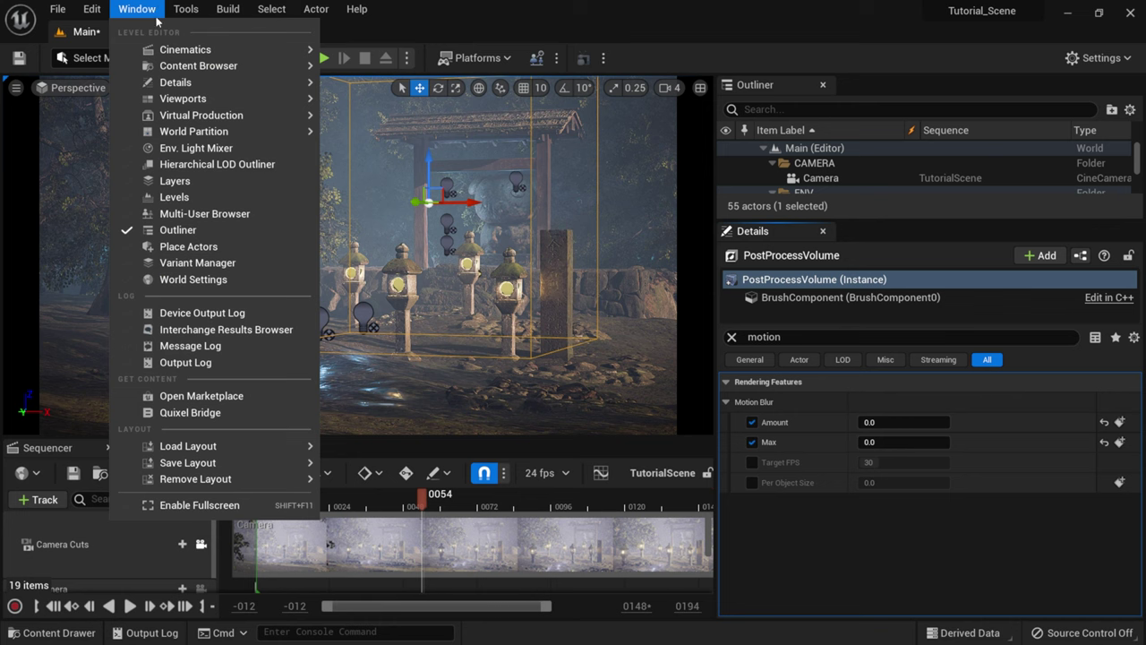
pyautogui.moveTo(175, 51)
pyautogui.click(416, 88)
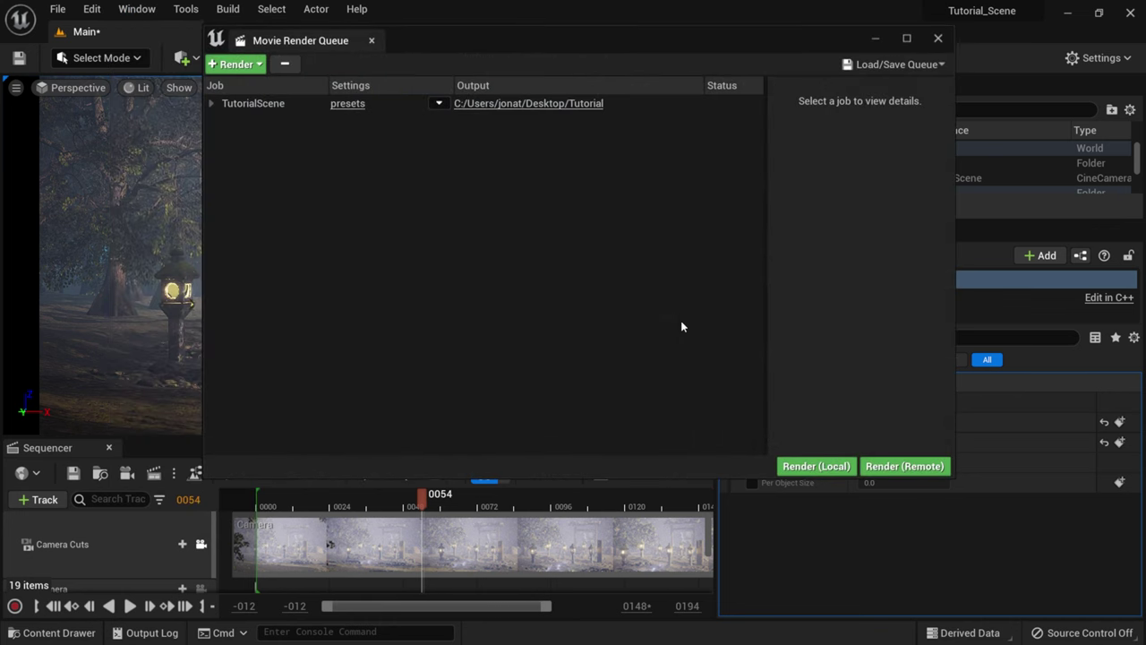
pyautogui.click(346, 104)
pyautogui.click(347, 125)
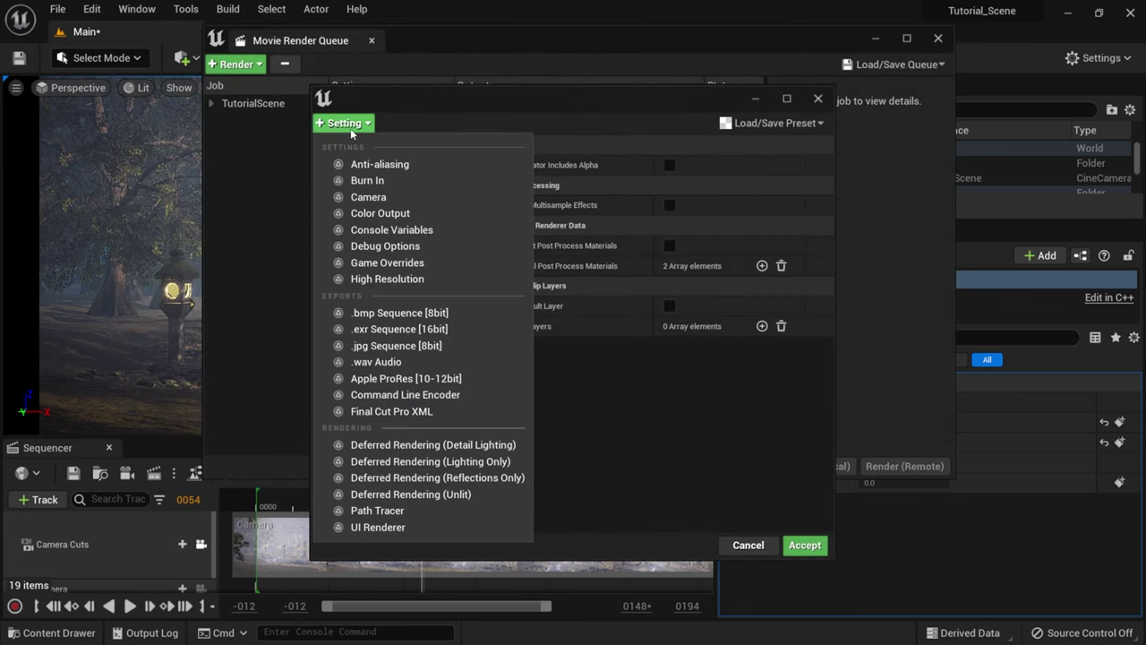
pyautogui.click(379, 164)
# Step: Set both the Spatial Sample Count and the Temporal Sample Count of the Anti-aliasing setting to 2
pyautogui.click(709, 165)
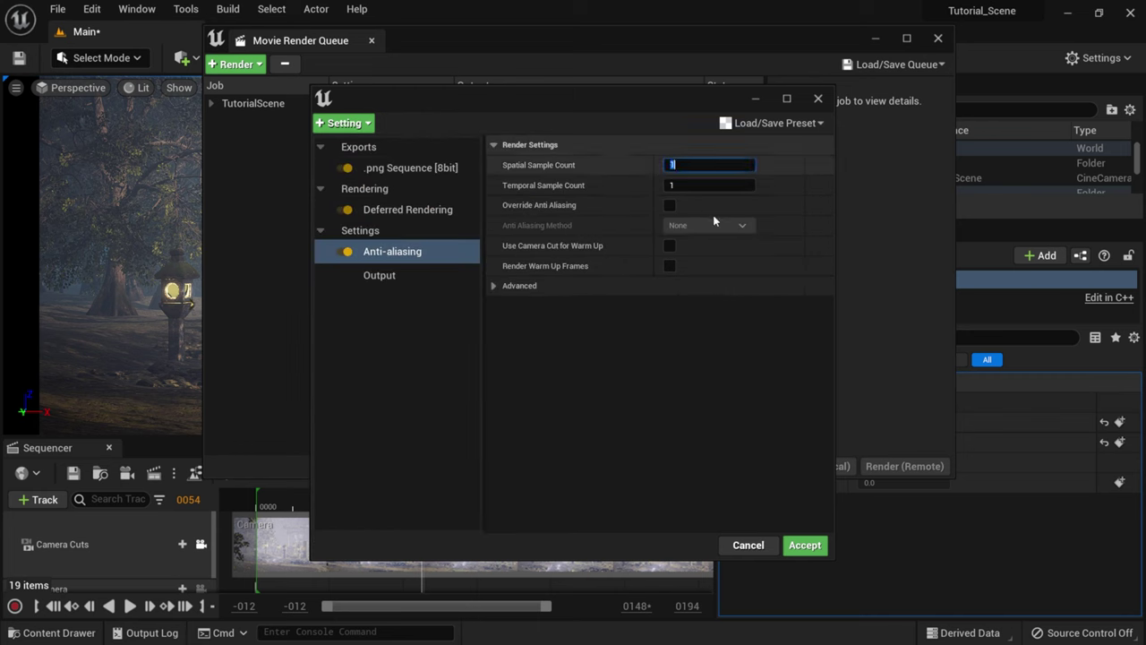
pyautogui.write('2')
pyautogui.press('Return')
pyautogui.click(703, 185)
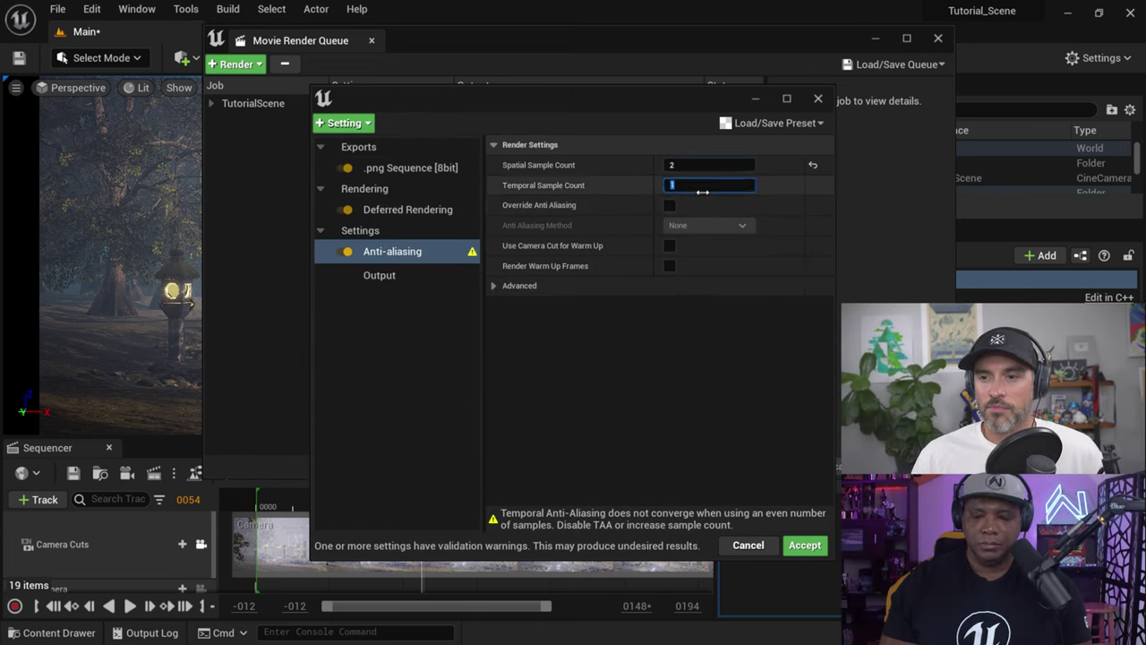
pyautogui.write('2')
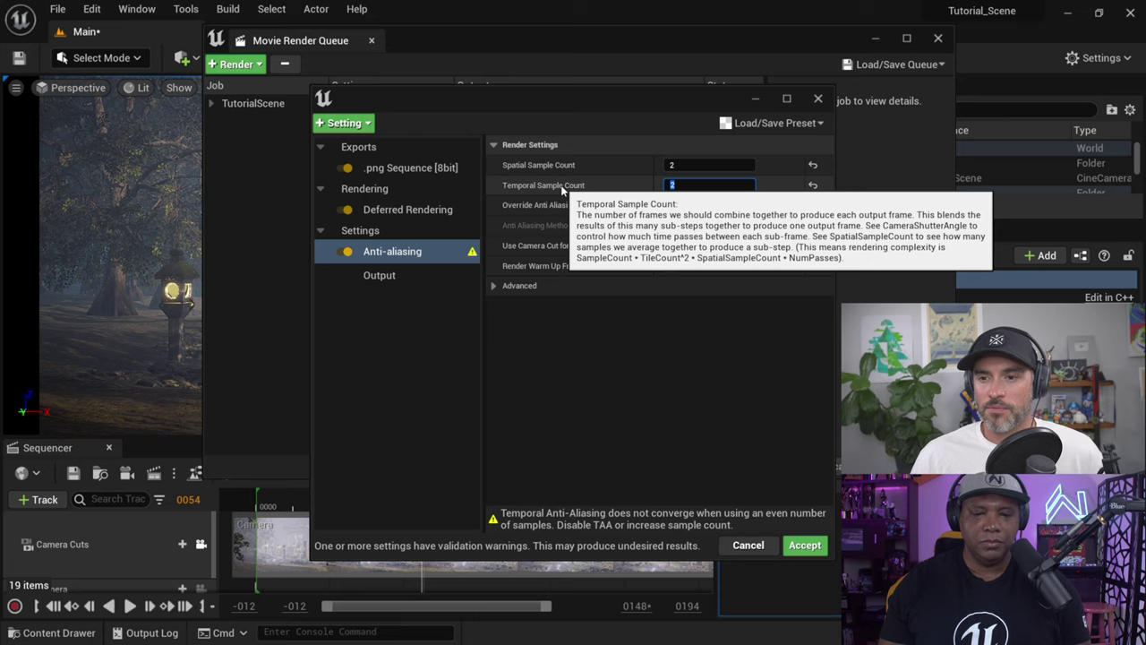
pyautogui.press('Return')
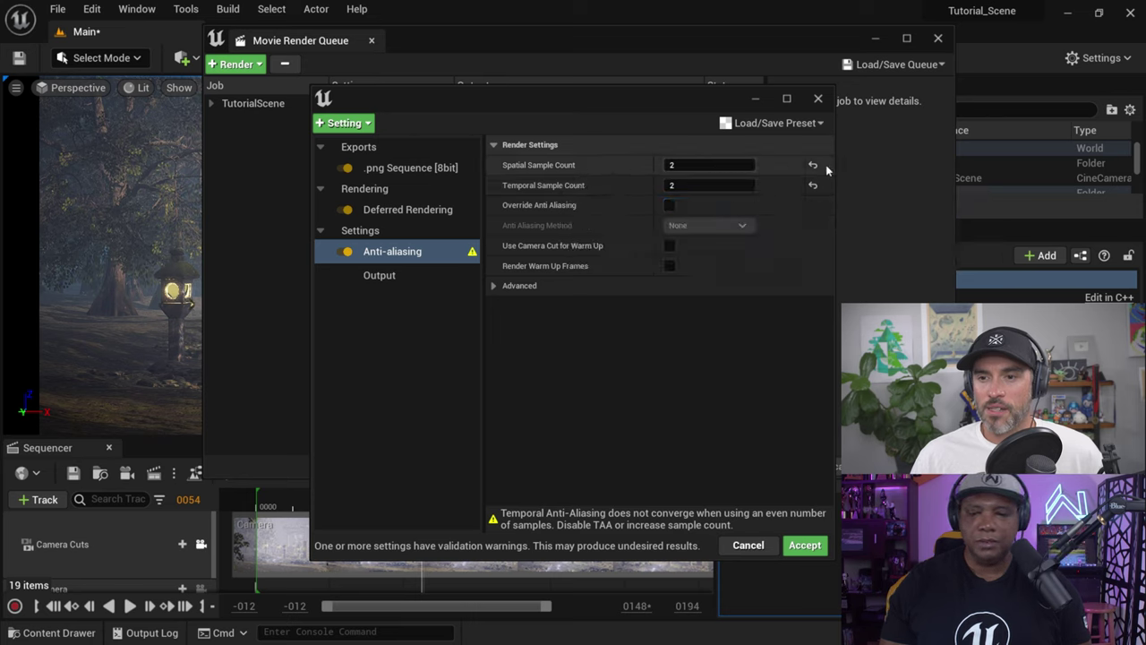
# Step: Reset the Spatial Sample Count to its default, and accept the configuration to render the TutorialScene job locally
pyautogui.click(812, 165)
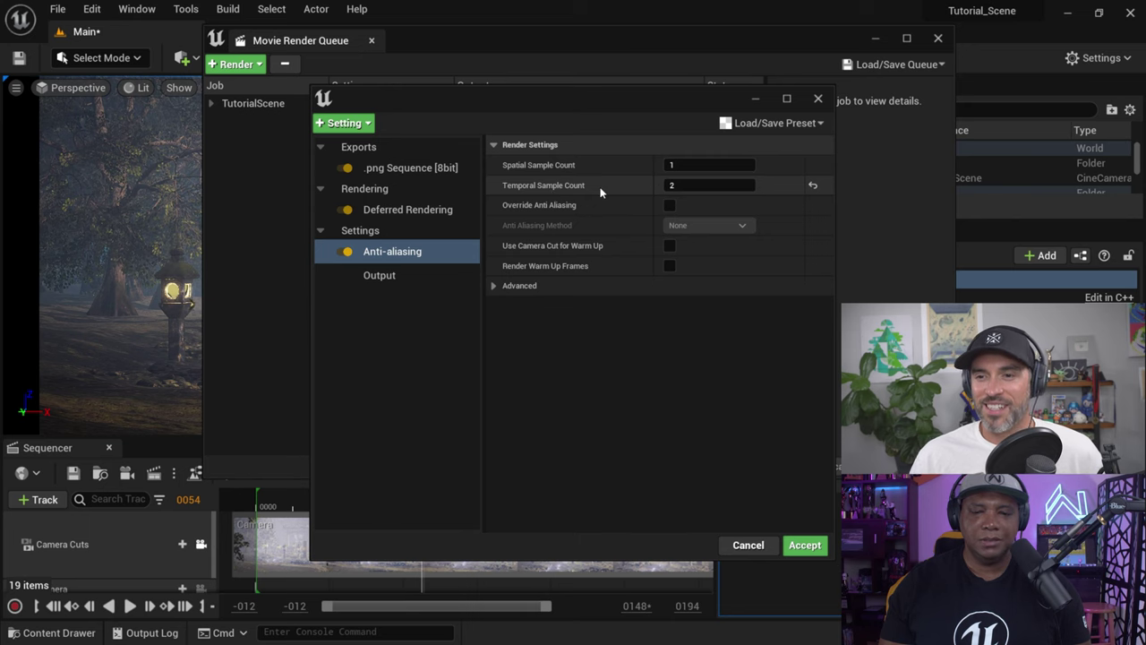
pyautogui.click(803, 545)
pyautogui.click(809, 467)
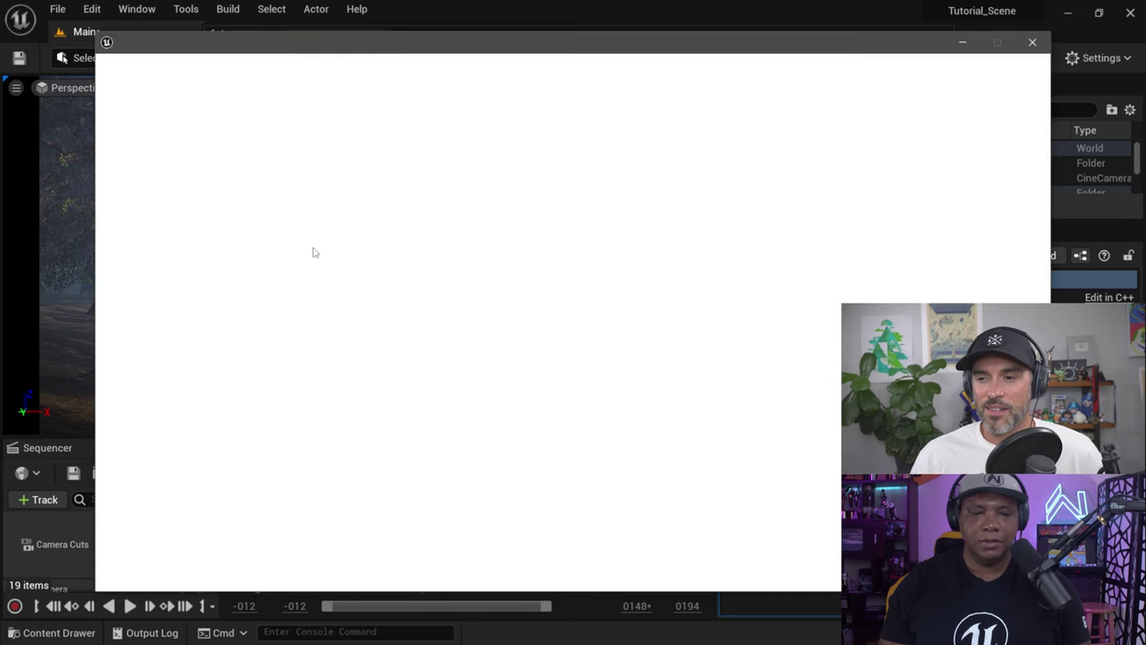